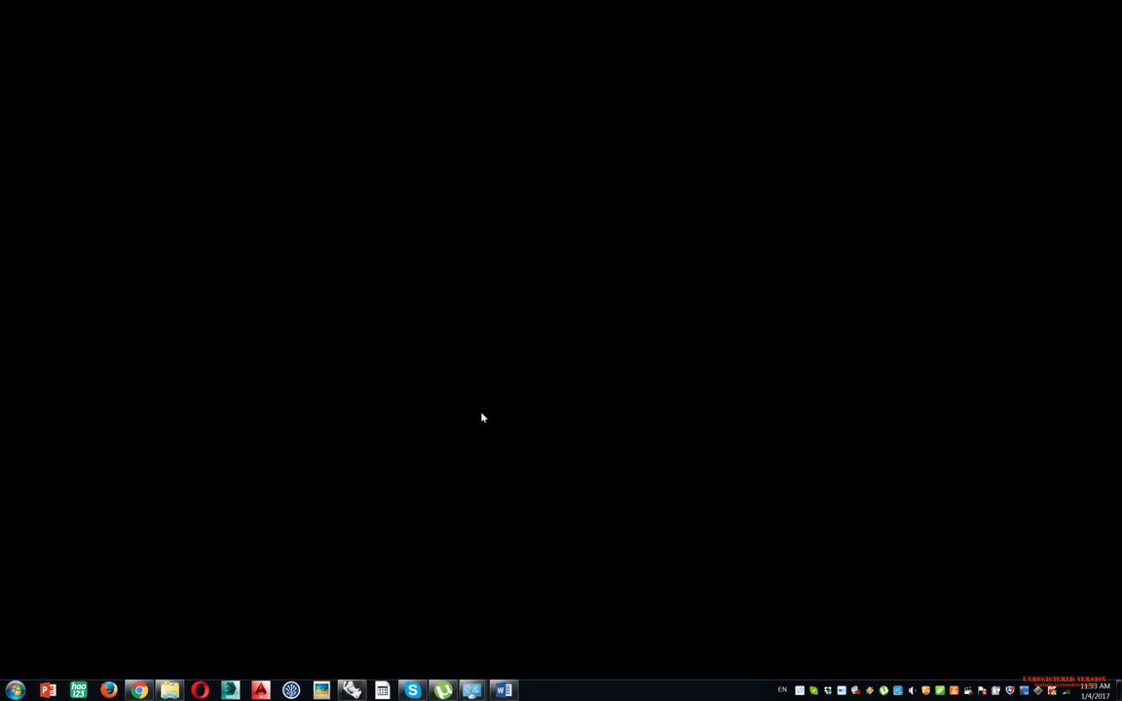
# Switch to Rhinoceros, minimize the Grasshopper window and display the four-viewport layout.
pyautogui.click(353, 689)
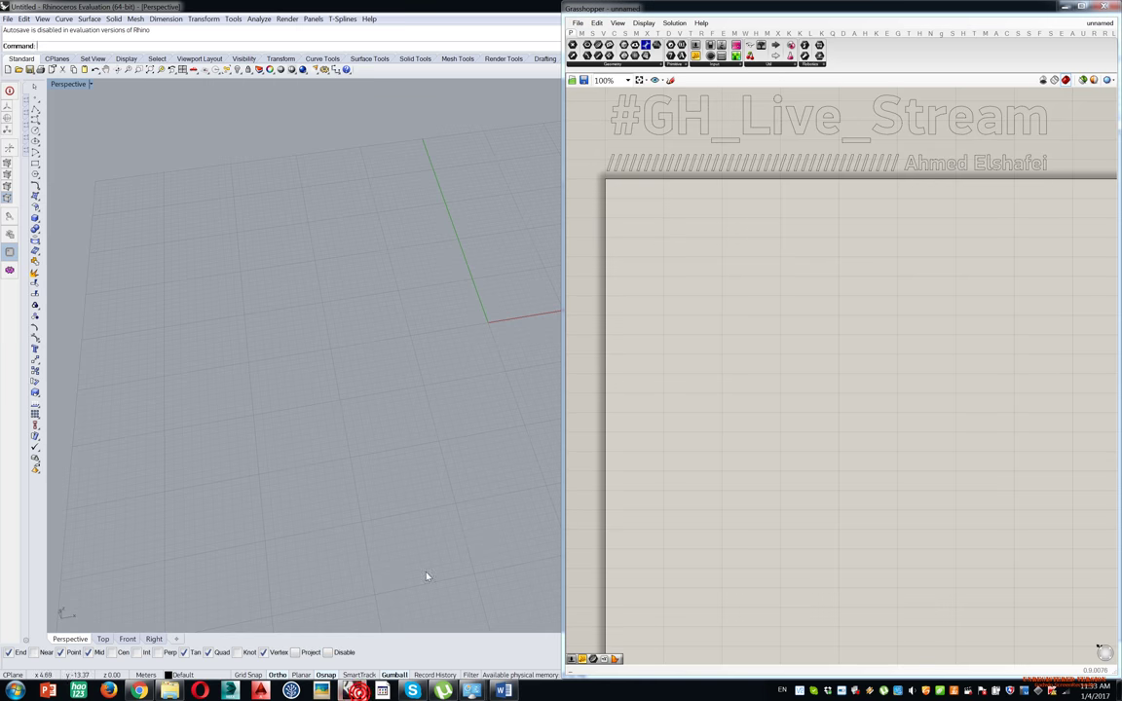
pyautogui.click(1064, 6)
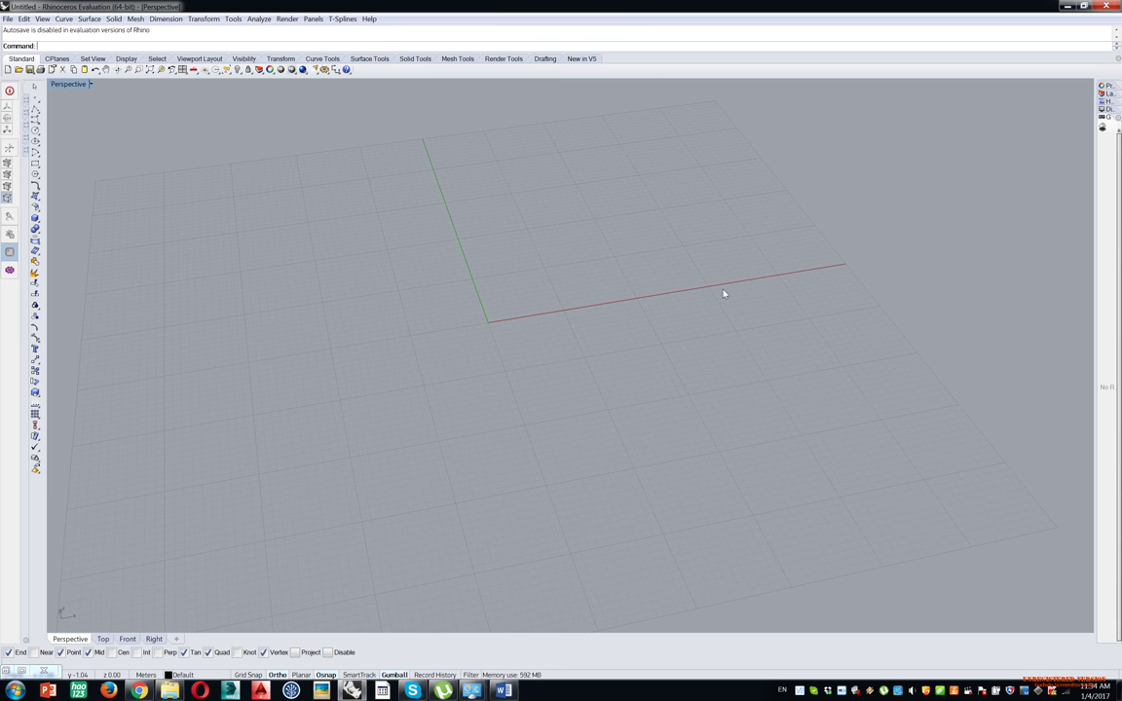
pyautogui.moveTo(663, 242); pyautogui.dragTo(664, 331, button='right')
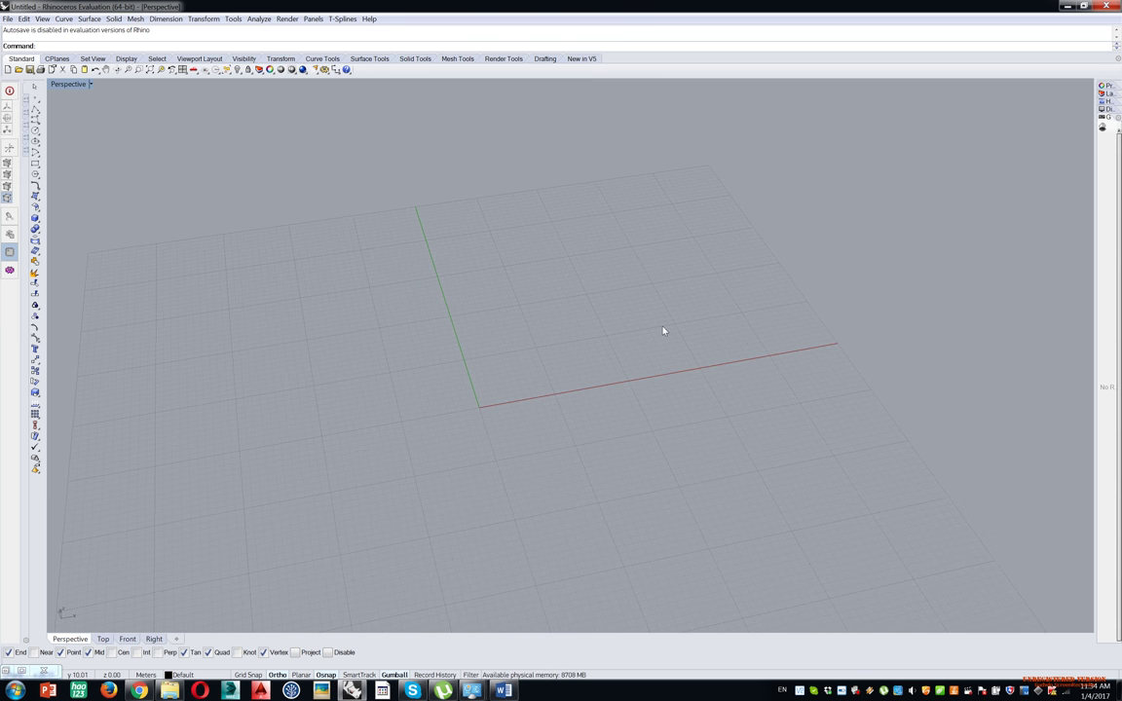
pyautogui.doubleClick(68, 84)
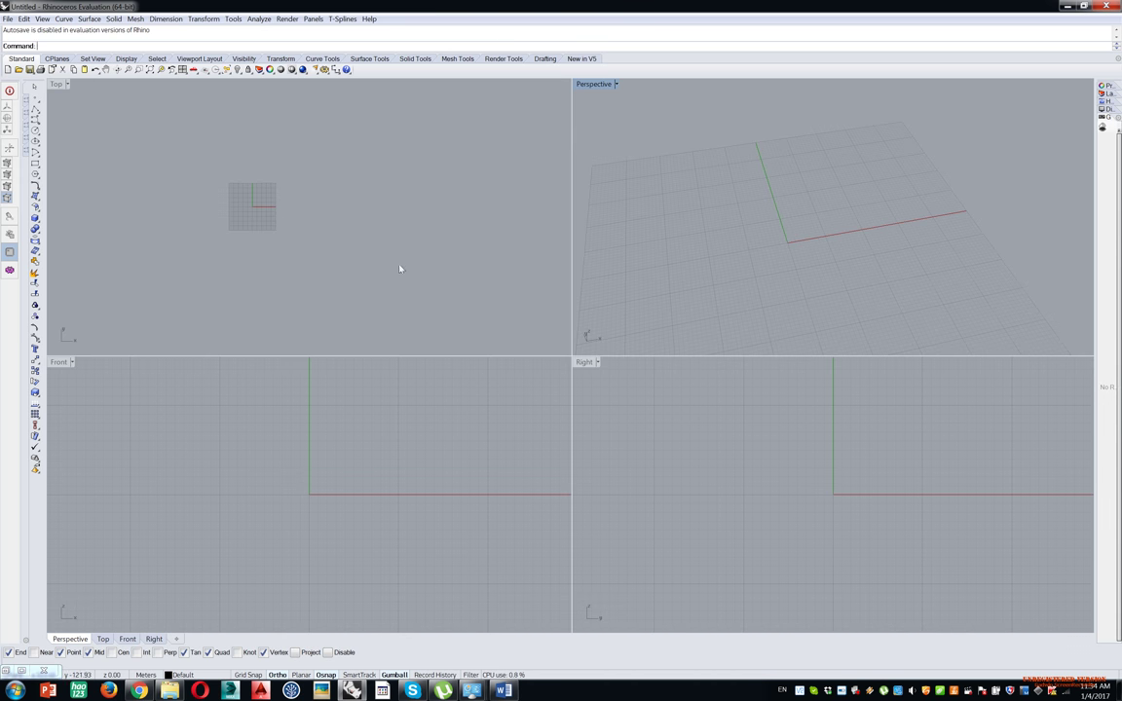
pyautogui.moveTo(767, 190); pyautogui.dragTo(798, 156, button='right')
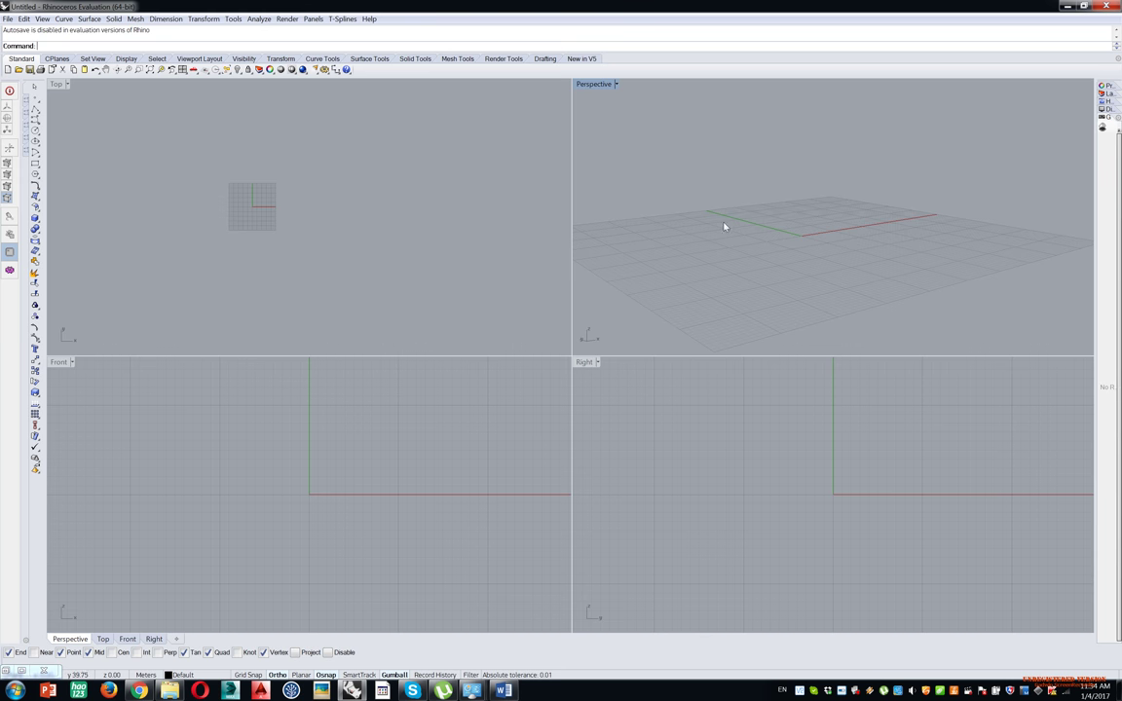
pyautogui.scroll(6, 221, 182)
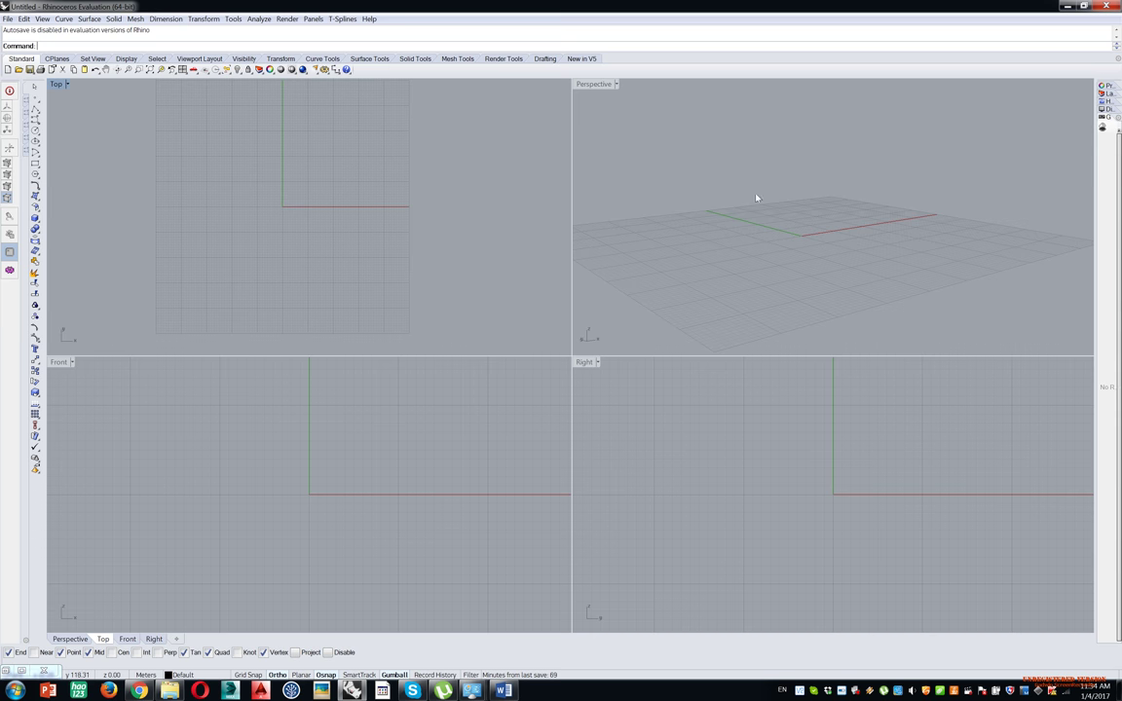
pyautogui.scroll(3, 769, 205)
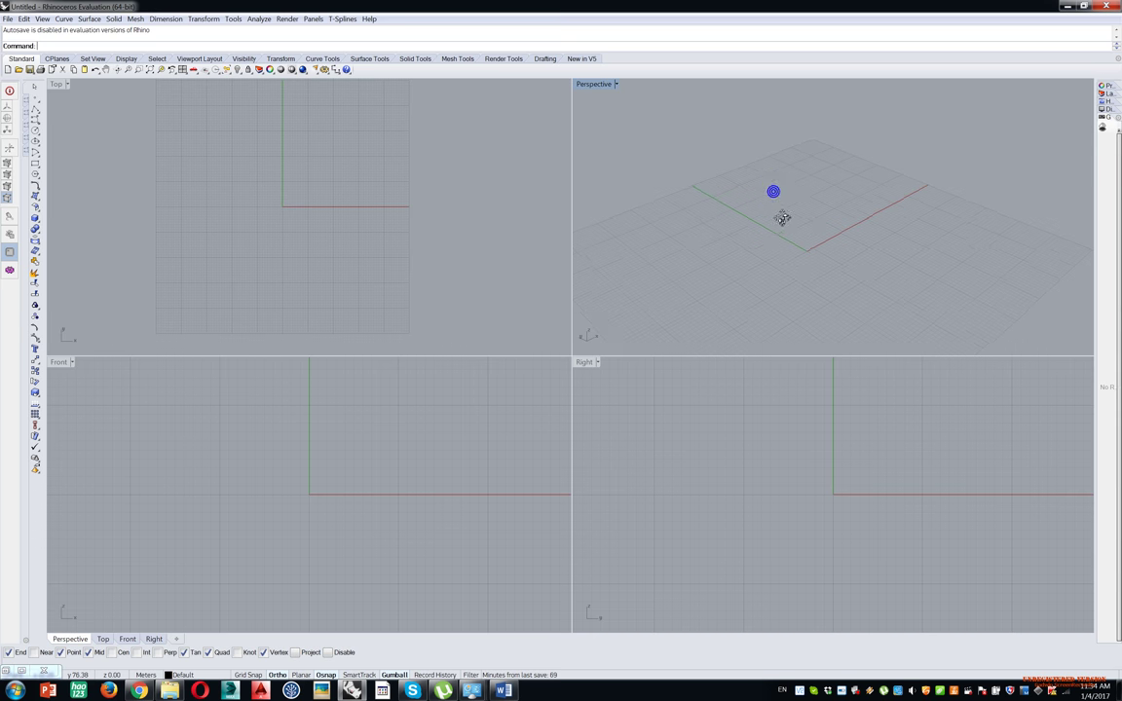
# Set the document's model units to Millimeters and enlarge the command area to show more history lines.
pyautogui.click(232, 19)
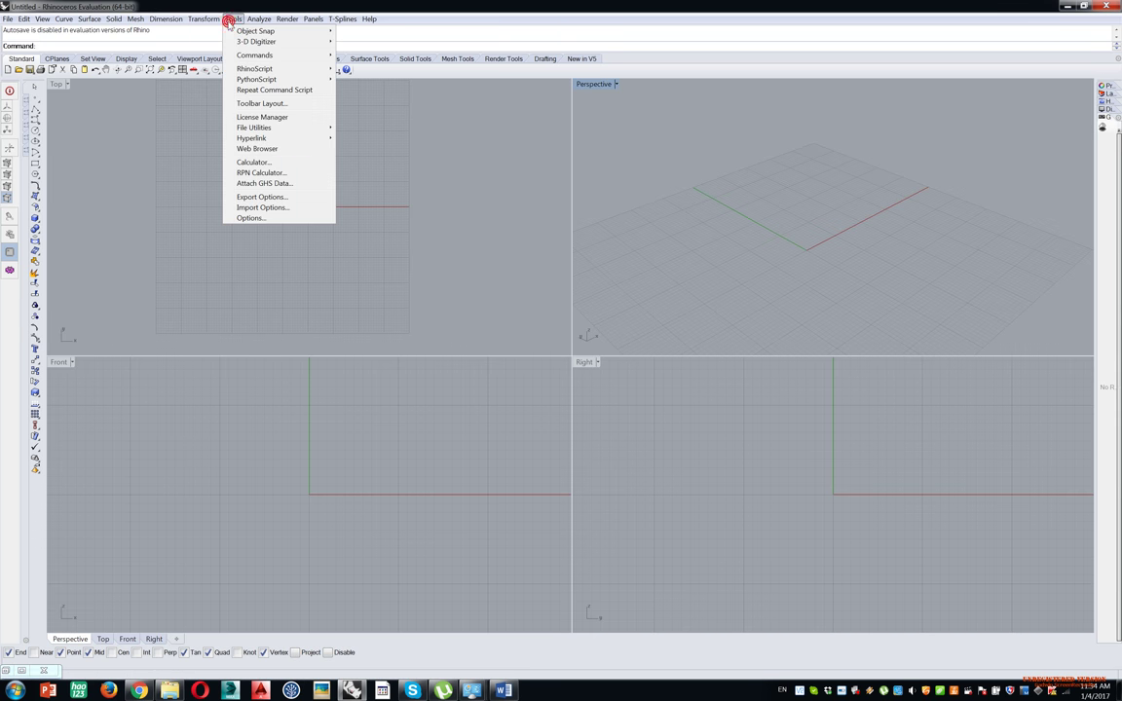
pyautogui.click(251, 219)
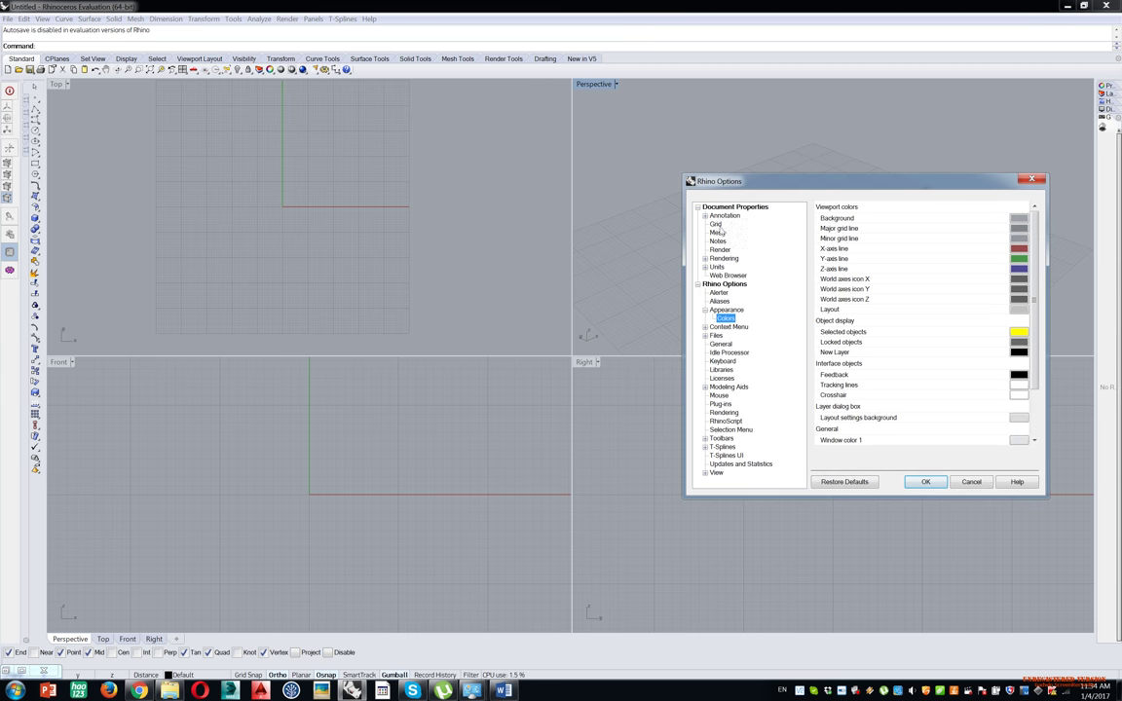
pyautogui.click(717, 266)
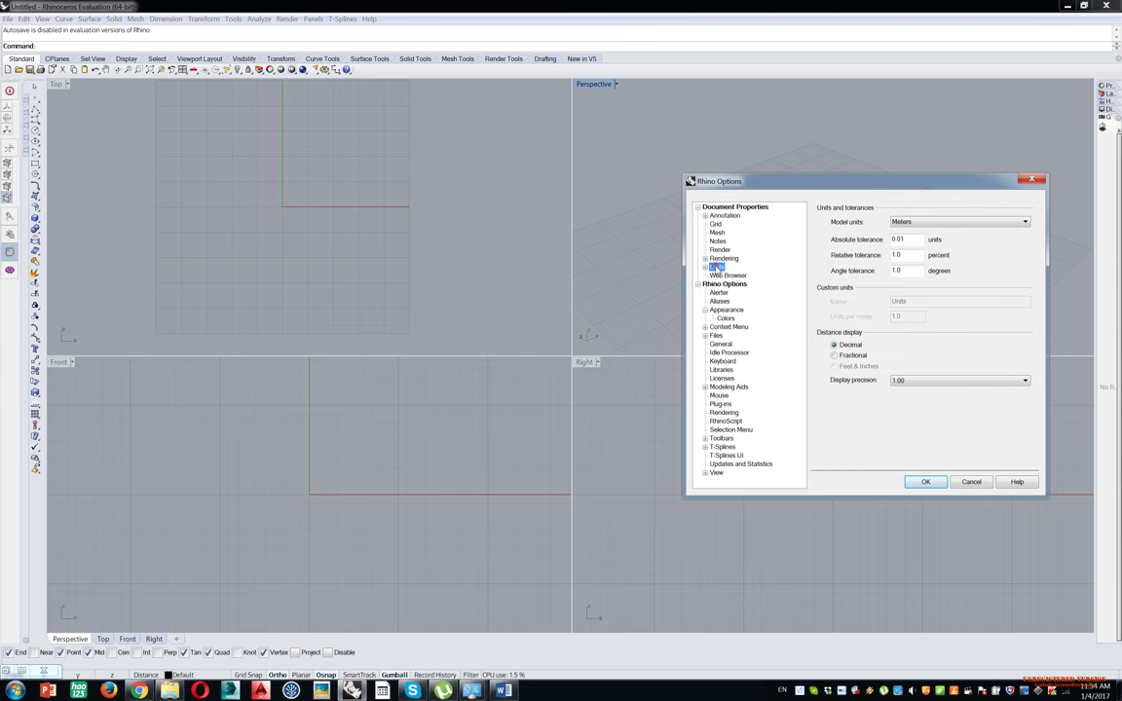
pyautogui.click(921, 225)
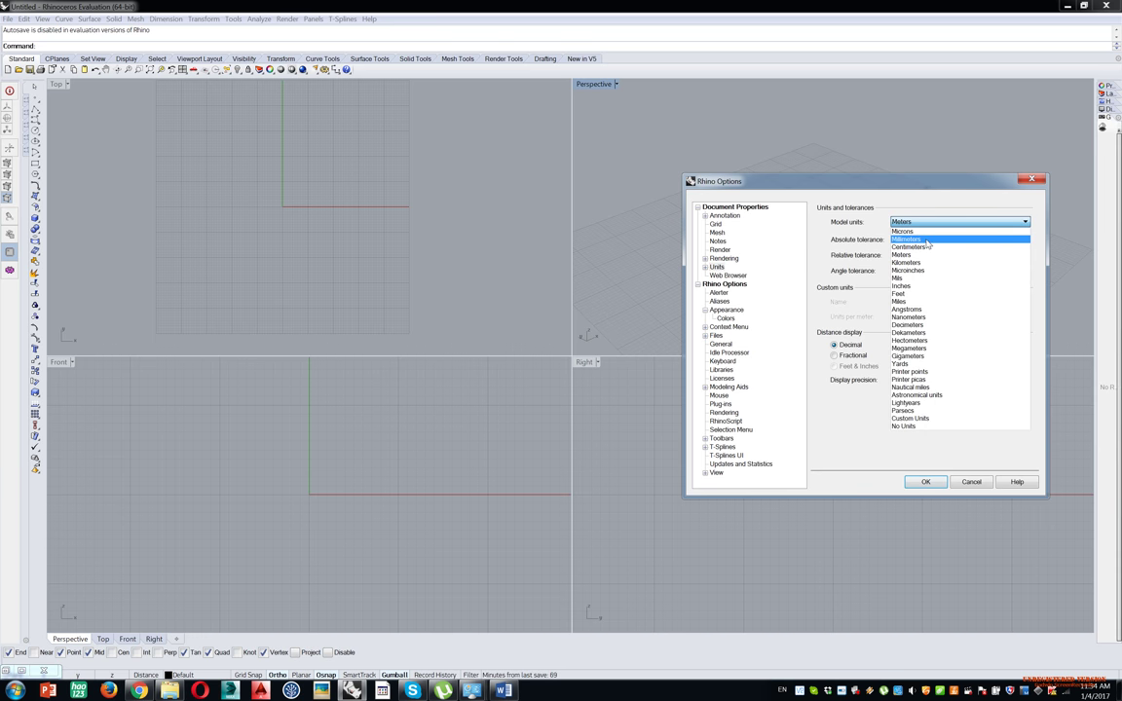
pyautogui.click(925, 240)
pyautogui.click(931, 486)
pyautogui.click(531, 368)
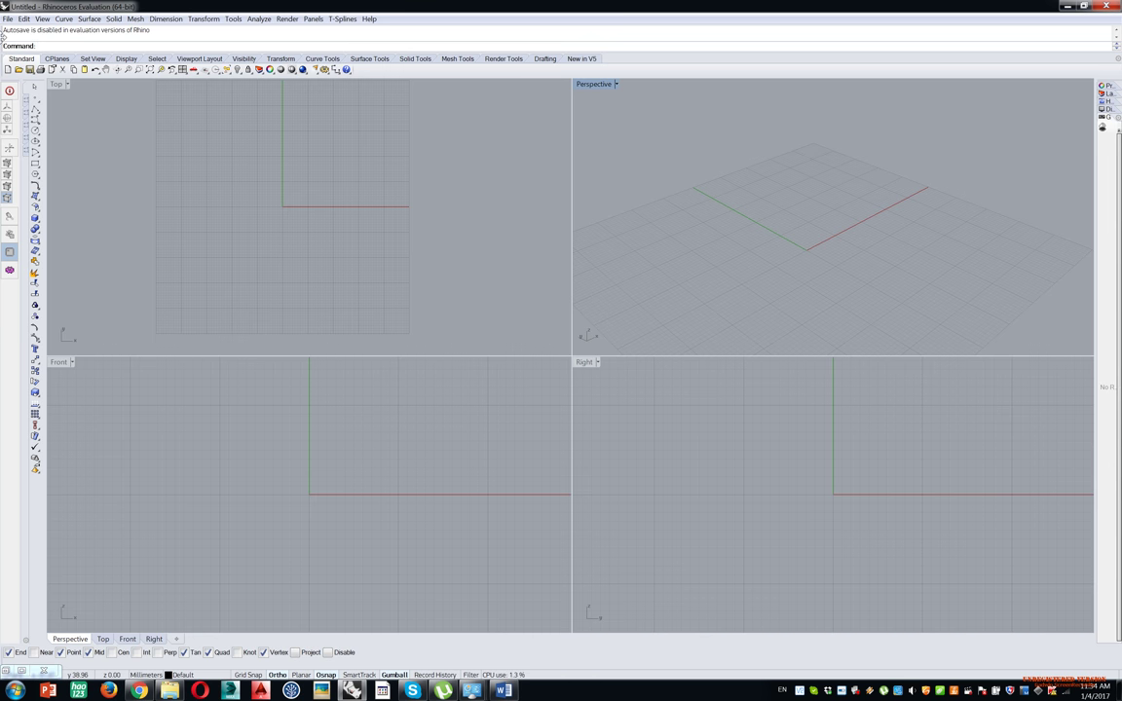
pyautogui.moveTo(212, 50); pyautogui.dragTo(211, 68)
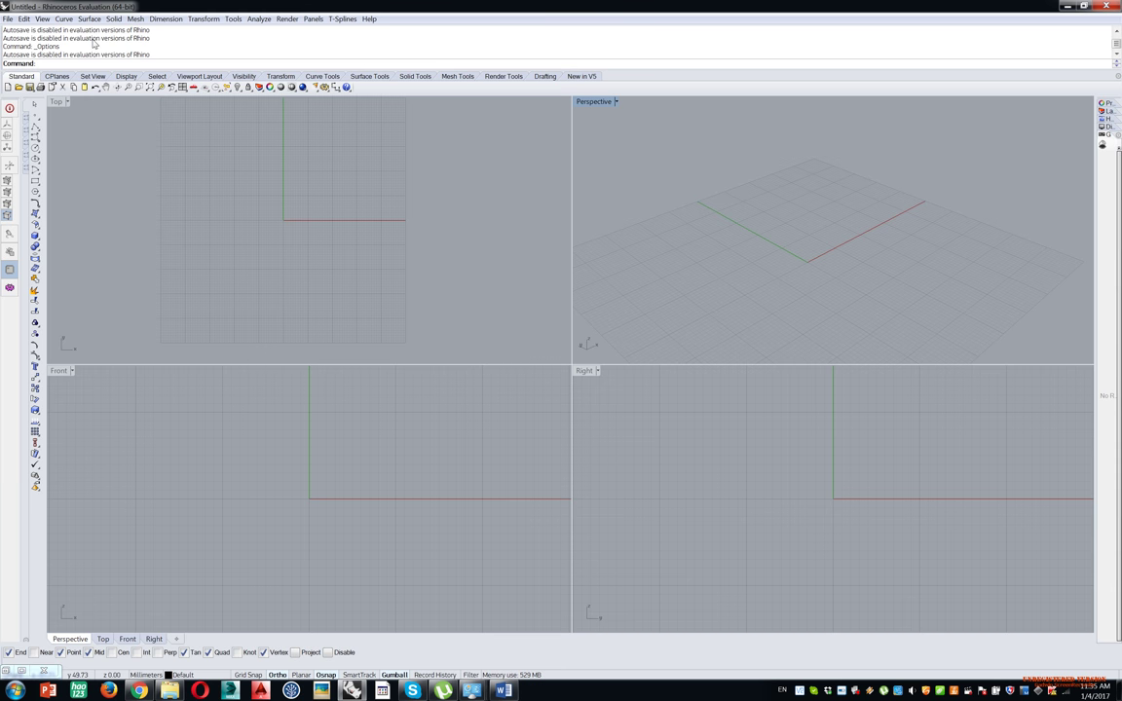
# Draw a single line crossing the green axis in the Perspective viewport and delete it.
pyautogui.write('line')
pyautogui.press('Return')
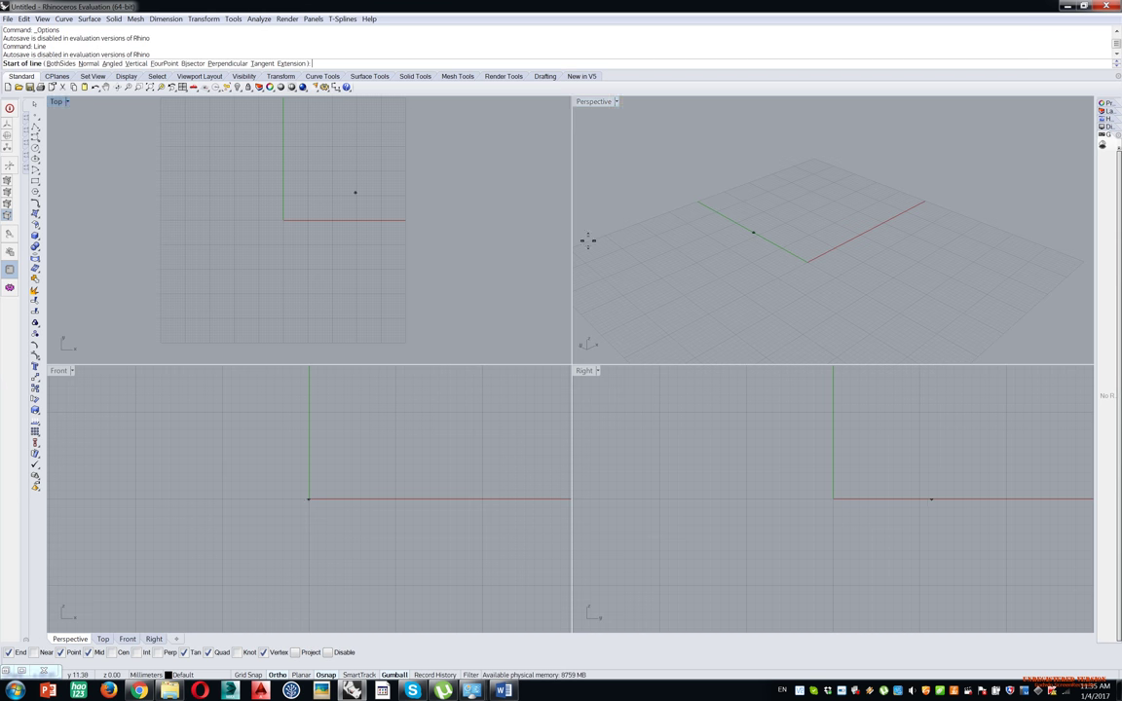
pyautogui.click(683, 274)
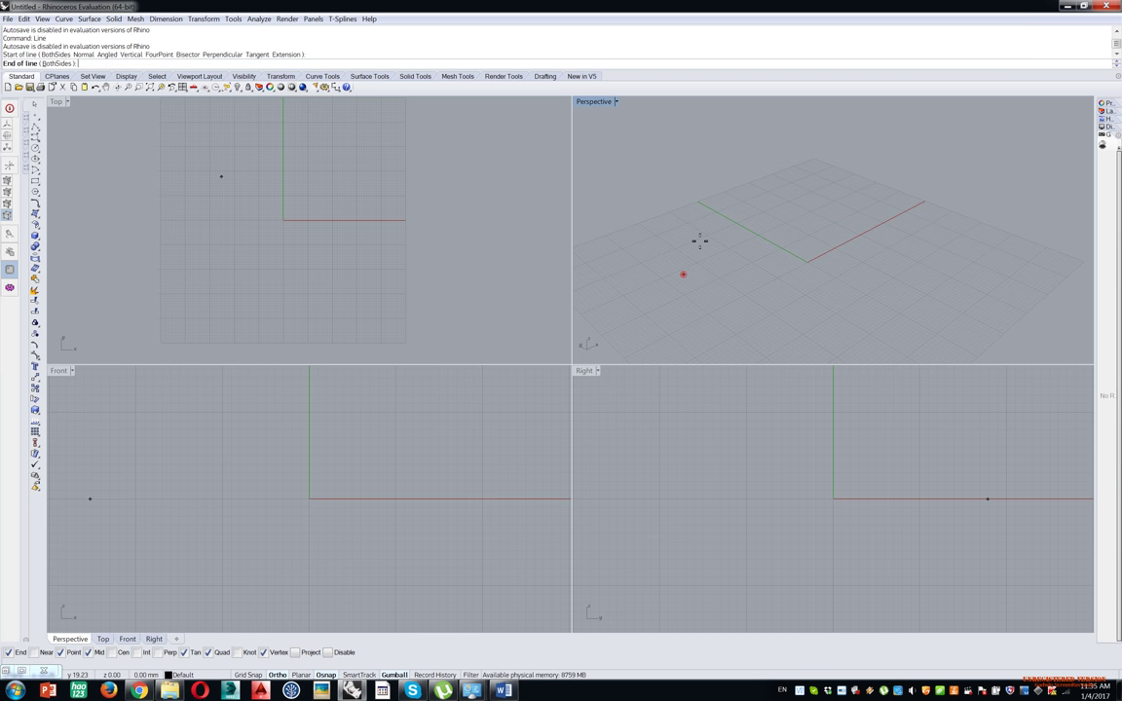
pyautogui.click(854, 225)
pyautogui.click(801, 228)
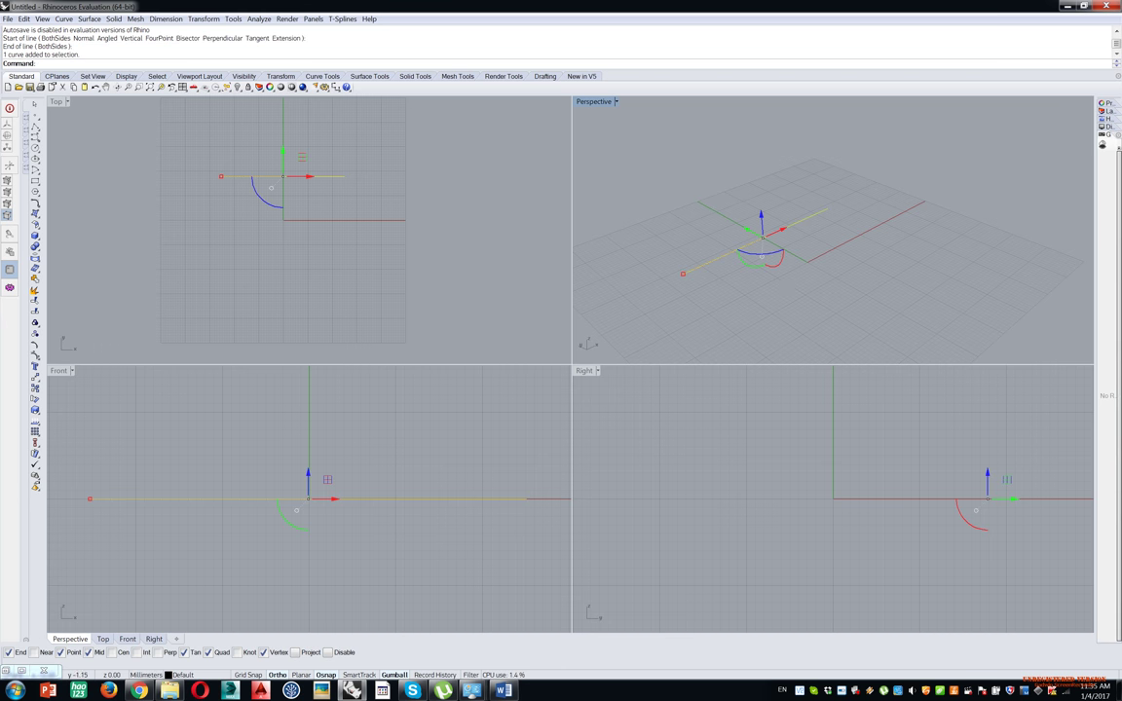
pyautogui.press('Delete')
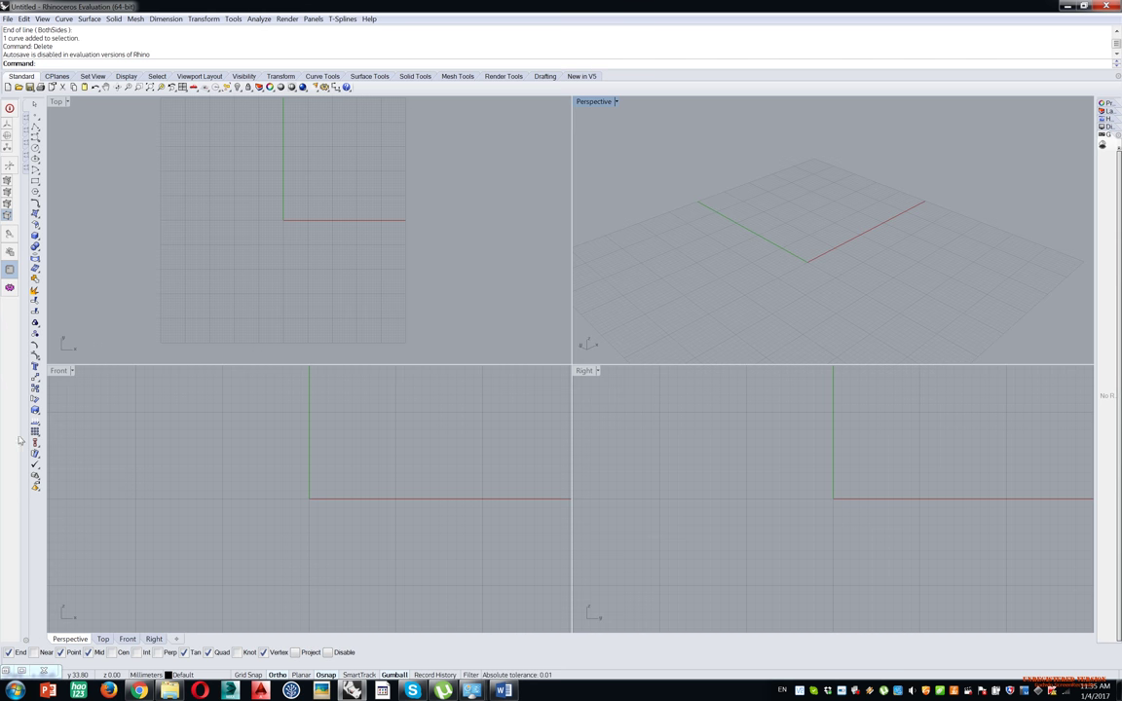
# Maximize the Perspective viewport and examine the construction grid by zooming, panning and orbiting around it.
pyautogui.doubleClick(592, 101)
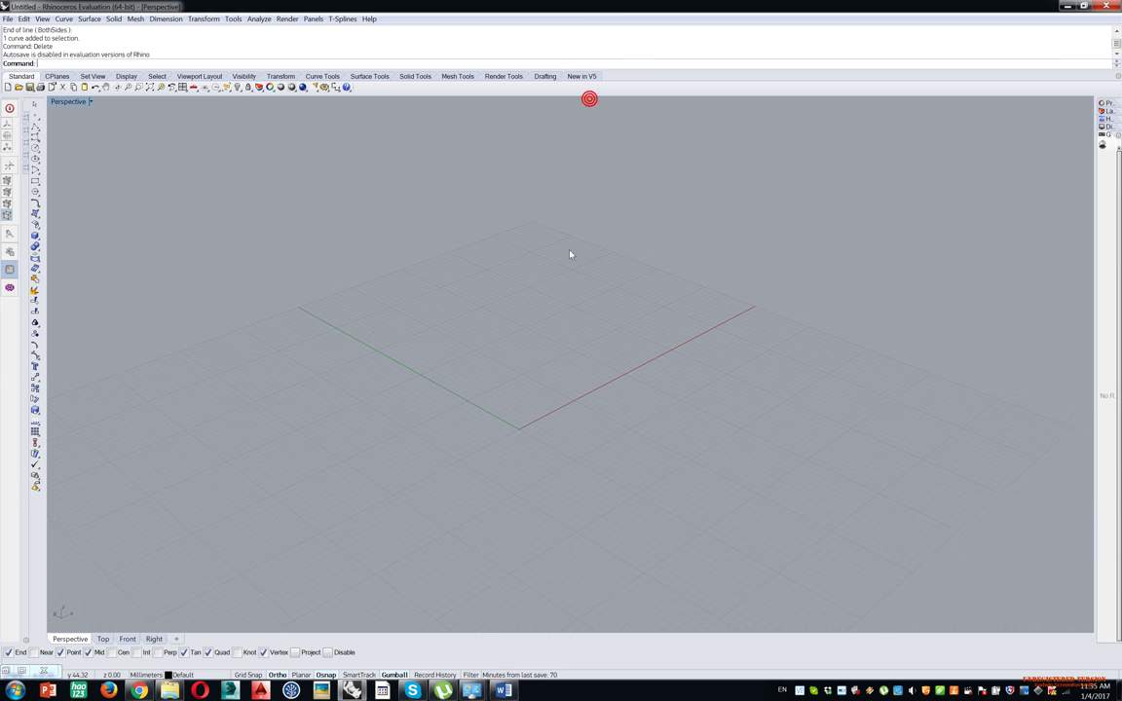
pyautogui.scroll(-5, 572, 285)
pyautogui.scroll(3, 566, 301)
pyautogui.moveTo(571, 305)
pyautogui.keyDown('shift'); pyautogui.mouseDown(button='right')
pyautogui.moveTo(483, 326)
pyautogui.moveTo(533, 268)
pyautogui.moveTo(558, 283)
pyautogui.moveTo(574, 324)
pyautogui.mouseUp(button='right'); pyautogui.keyUp('shift')
pyautogui.middleClick(575, 324)
pyautogui.moveTo(609, 265); pyautogui.dragTo(566, 341, button='right')
pyautogui.scroll(-8, 566, 314)
pyautogui.scroll(4, 566, 314)
pyautogui.scroll(7, 565, 346)
pyautogui.scroll(-9, 566, 344)
pyautogui.scroll(7, 566, 343)
pyautogui.scroll(-5, 567, 340)
pyautogui.moveTo(616, 374)
pyautogui.mouseDown(button='right')
pyautogui.moveTo(593, 346)
pyautogui.moveTo(596, 324)
pyautogui.moveTo(611, 360)
pyautogui.moveTo(551, 346)
pyautogui.moveTo(569, 308)
pyautogui.moveTo(634, 368)
pyautogui.moveTo(607, 365)
pyautogui.moveTo(582, 343)
pyautogui.moveTo(624, 352)
pyautogui.moveTo(580, 325)
pyautogui.mouseUp(button='right')
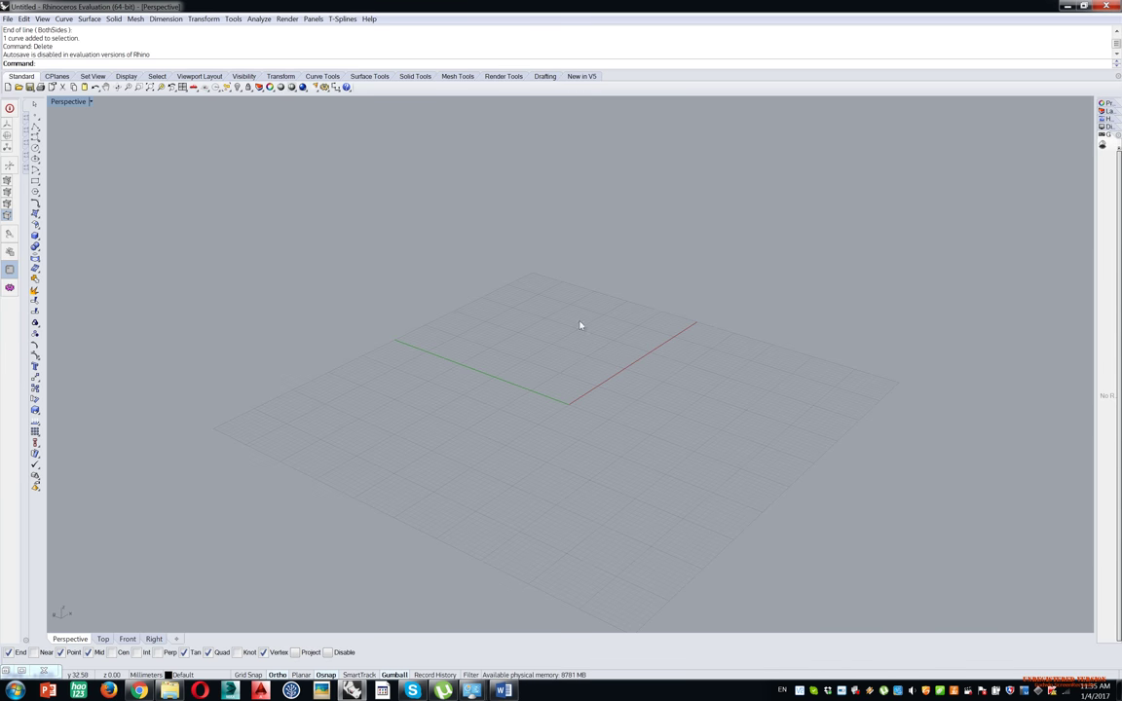
# Look through the four-viewport layout and the maximized Top, Front and Right views, returning to the maximized Perspective view.
pyautogui.doubleClick(65, 100)
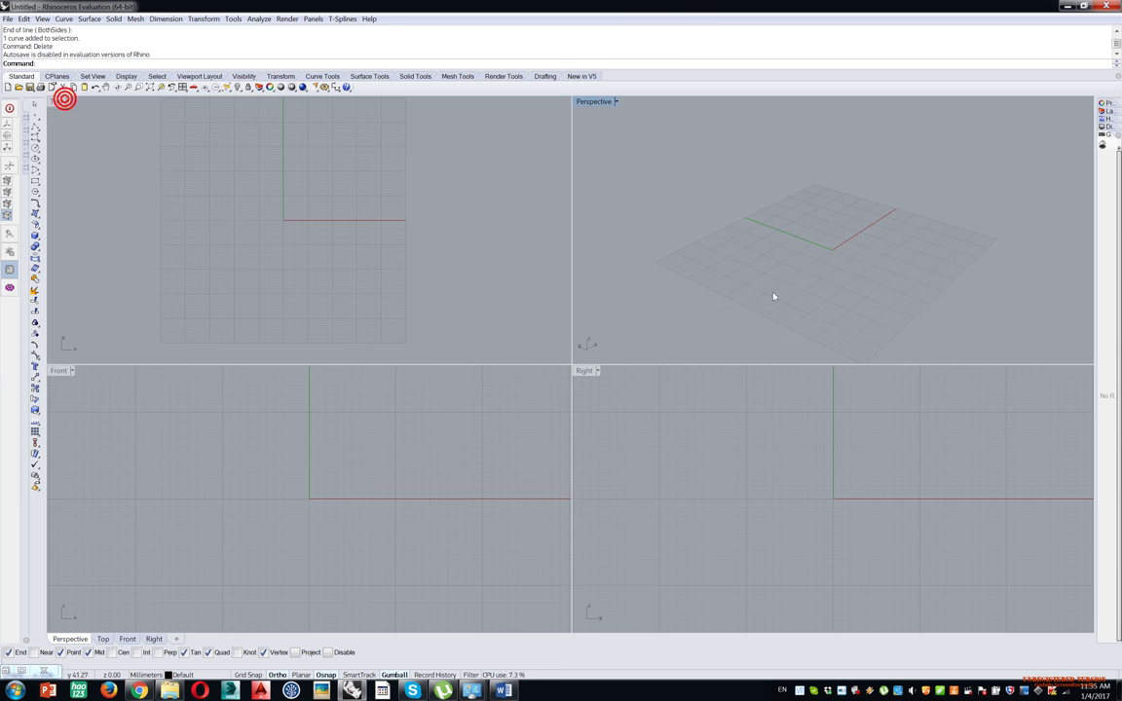
pyautogui.click(603, 103)
pyautogui.doubleClick(603, 102)
pyautogui.click(102, 639)
pyautogui.click(127, 639)
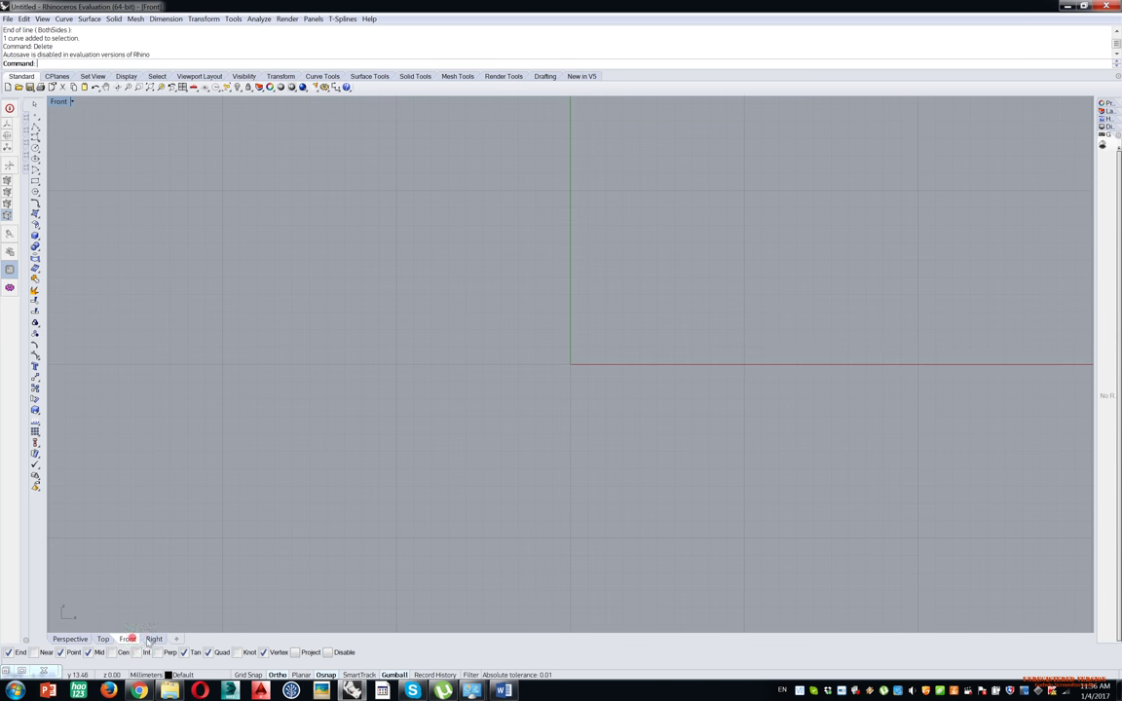
pyautogui.click(154, 639)
pyautogui.click(70, 639)
pyautogui.hotkey('ctrl', 'Tab')
pyautogui.hotkey('ctrl', 'Tab')
pyautogui.hotkey('ctrl', 'Tab')
pyautogui.hotkey('ctrl', 'Tab')
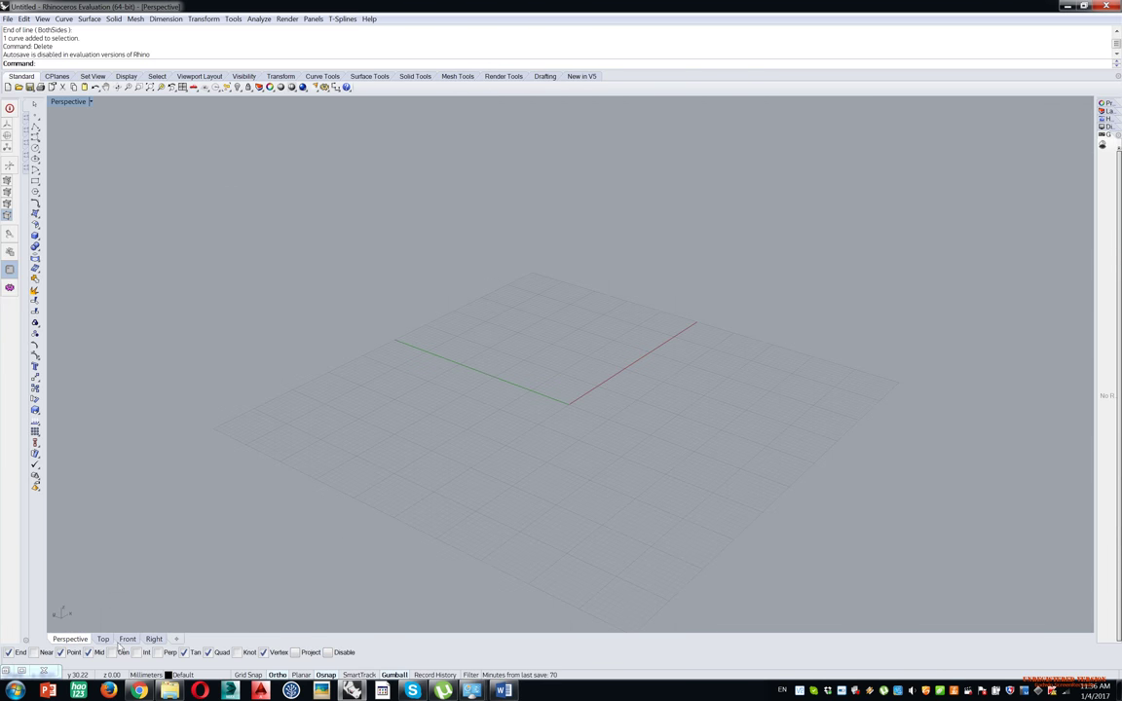
pyautogui.click(103, 639)
pyautogui.click(127, 639)
pyautogui.click(154, 639)
pyautogui.click(68, 640)
# Widen the docked side panel and show the Perspective viewport's properties in it.
pyautogui.moveTo(1088, 221); pyautogui.dragTo(972, 213)
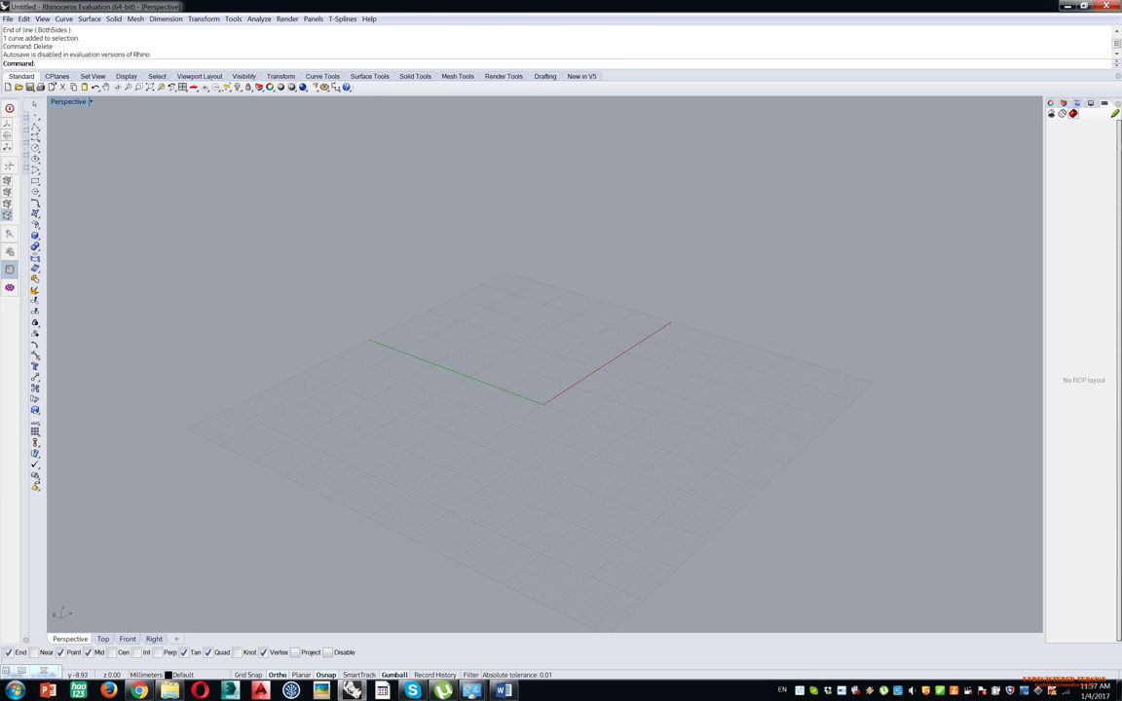
pyautogui.click(1051, 104)
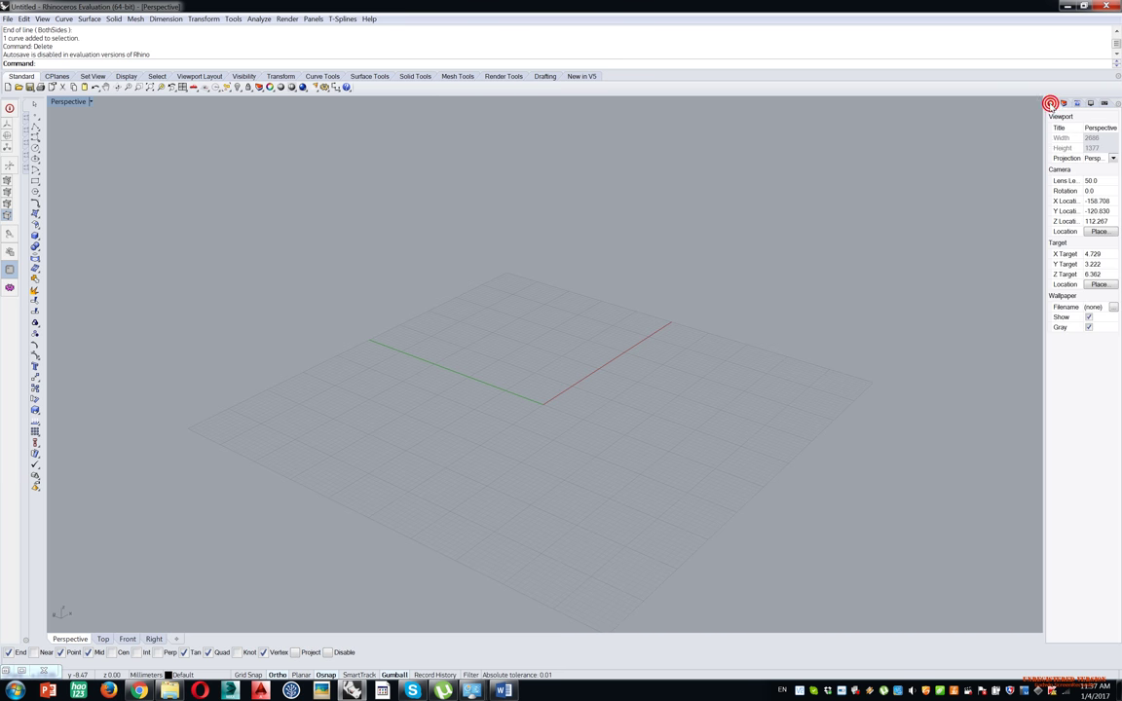
pyautogui.moveTo(1045, 107); pyautogui.dragTo(973, 115)
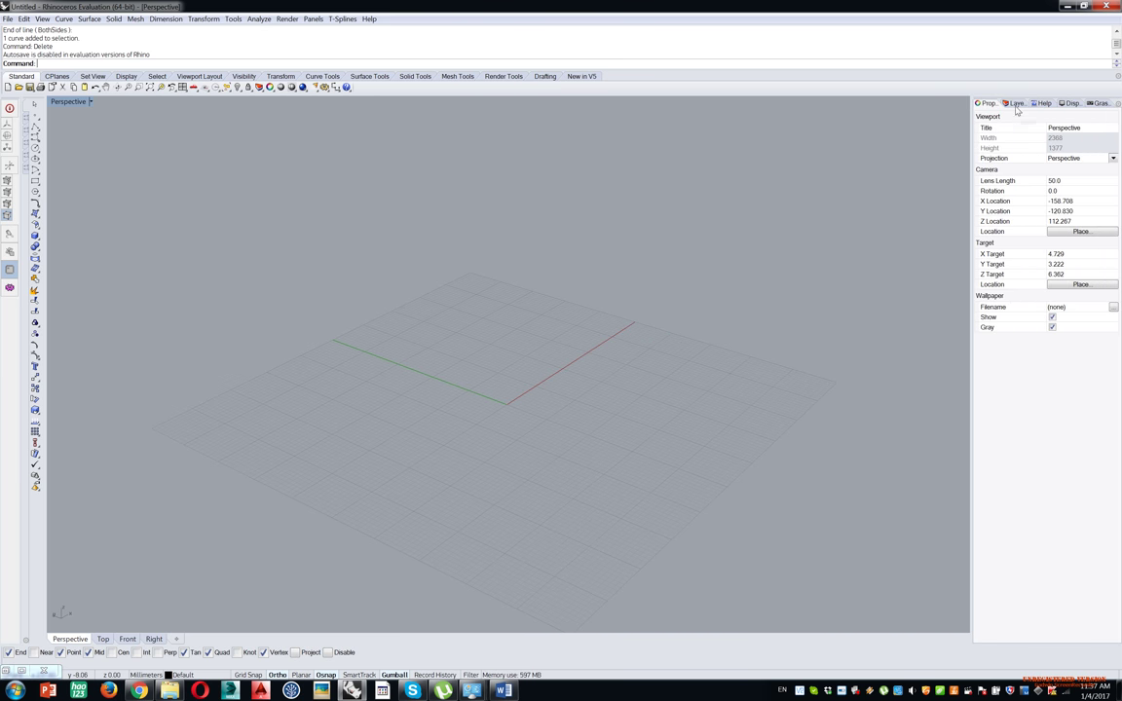
# Look through the Layers, Help, Display and Grasshopper panels and remove the Grasshopper panel from the docked group.
pyautogui.click(1015, 103)
pyautogui.click(1040, 103)
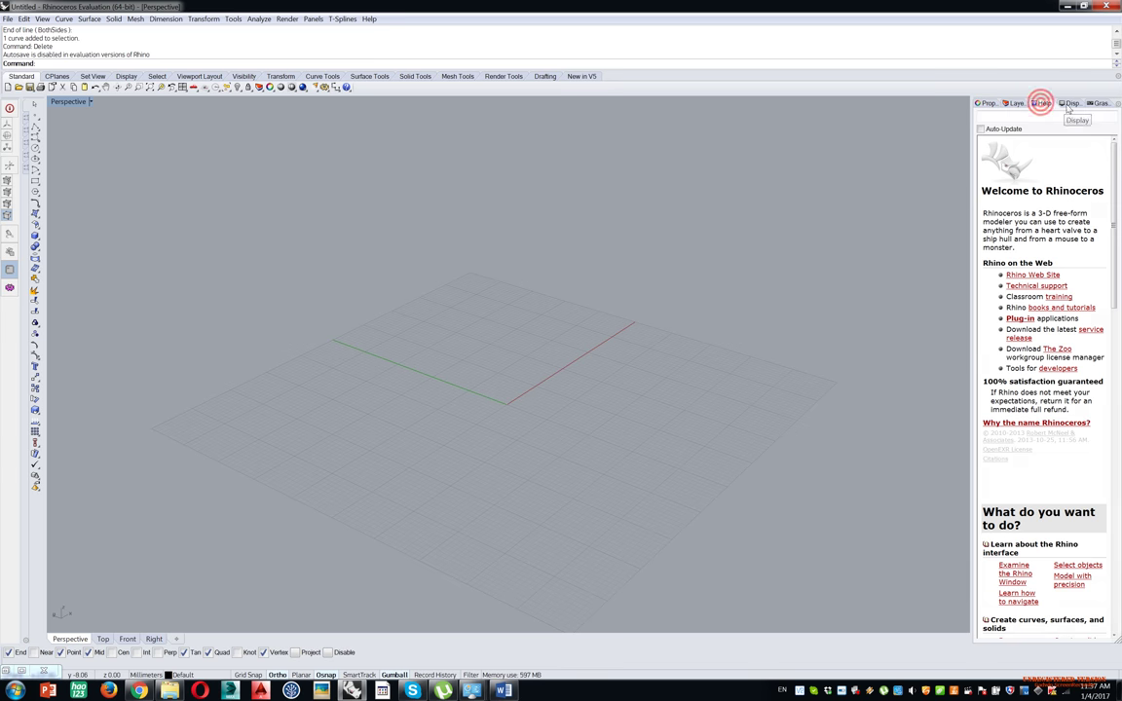
pyautogui.click(1068, 107)
pyautogui.click(1099, 104)
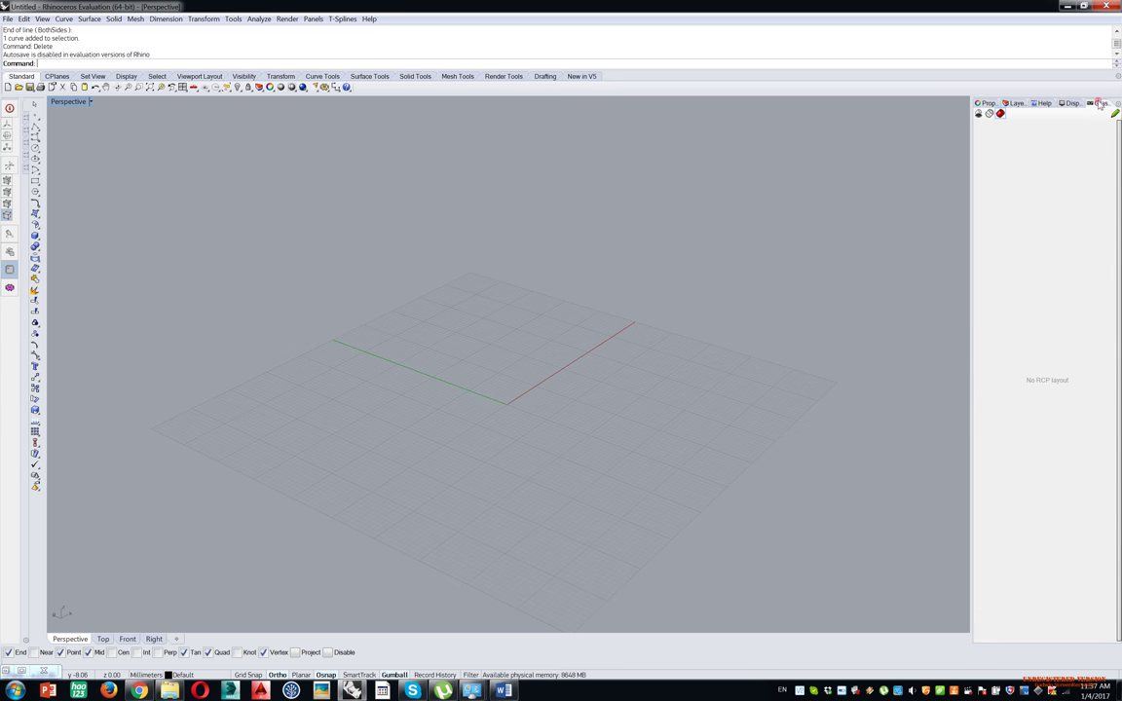
pyautogui.rightClick(1098, 107)
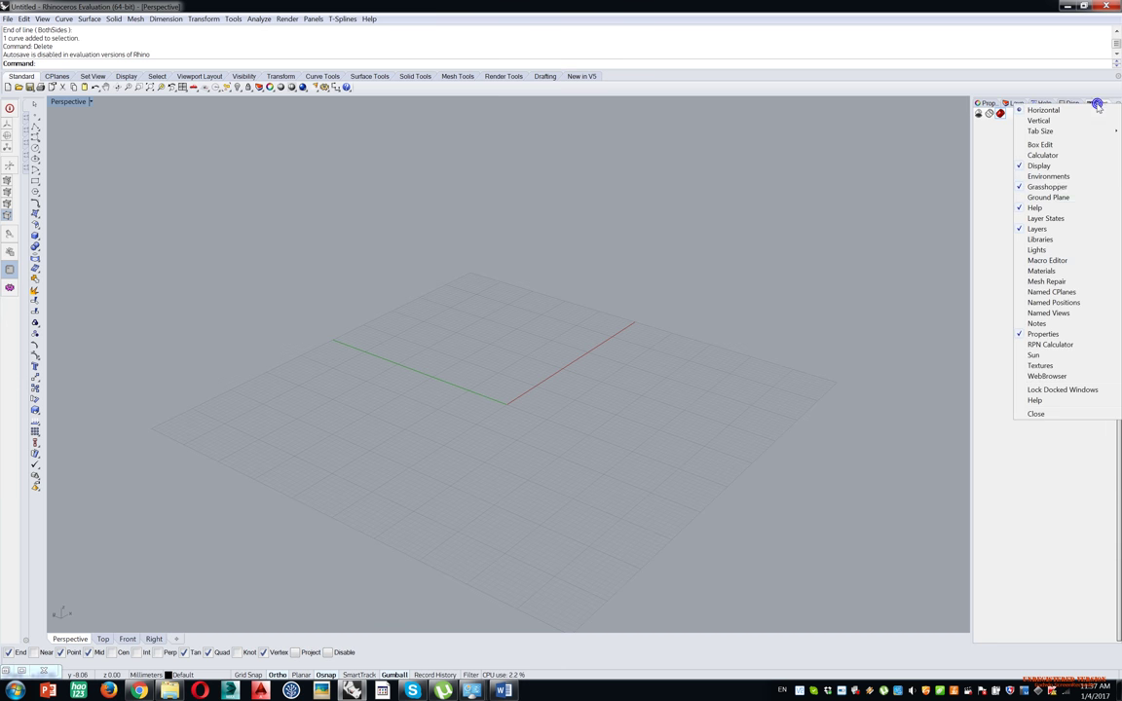
pyautogui.click(1053, 189)
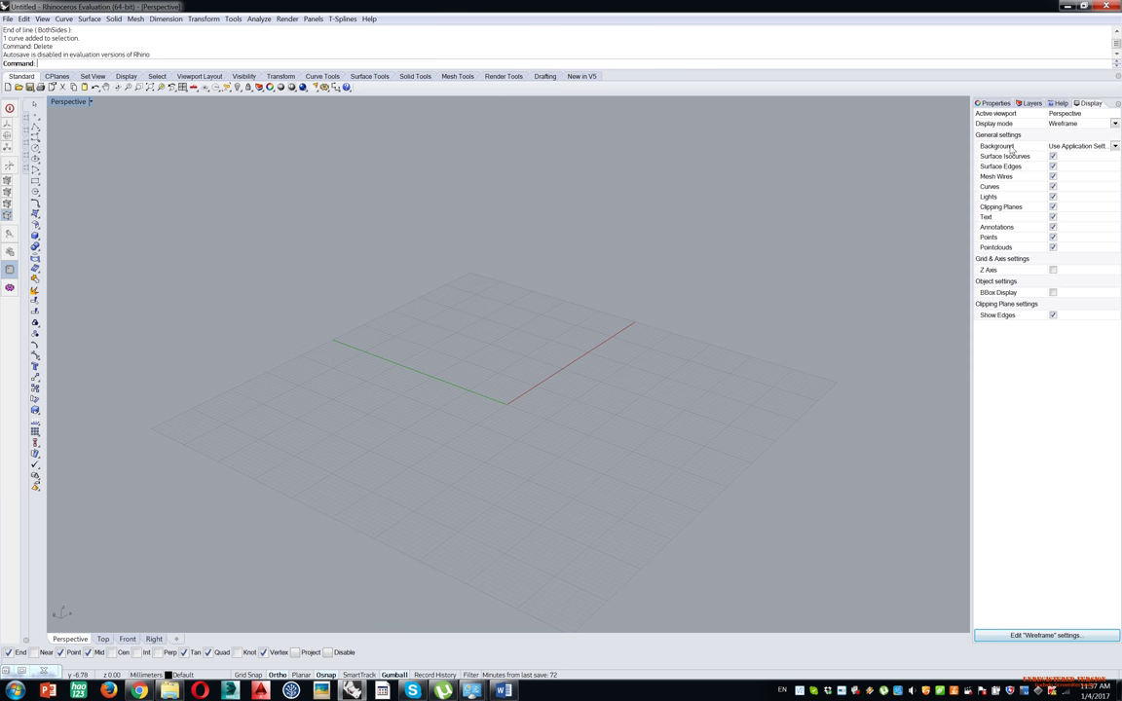
# Change the Wireframe display background to Solid Color and set it to an off-white of RGB 244, 244, 244.
pyautogui.click(1115, 146)
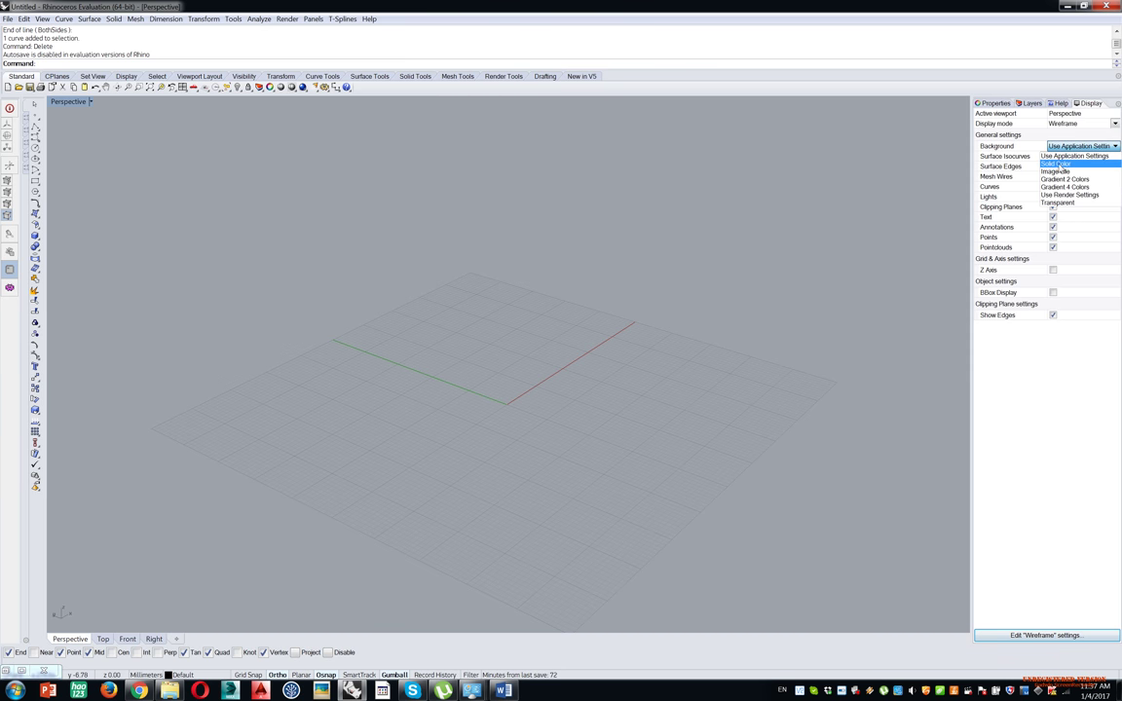
pyautogui.click(1059, 163)
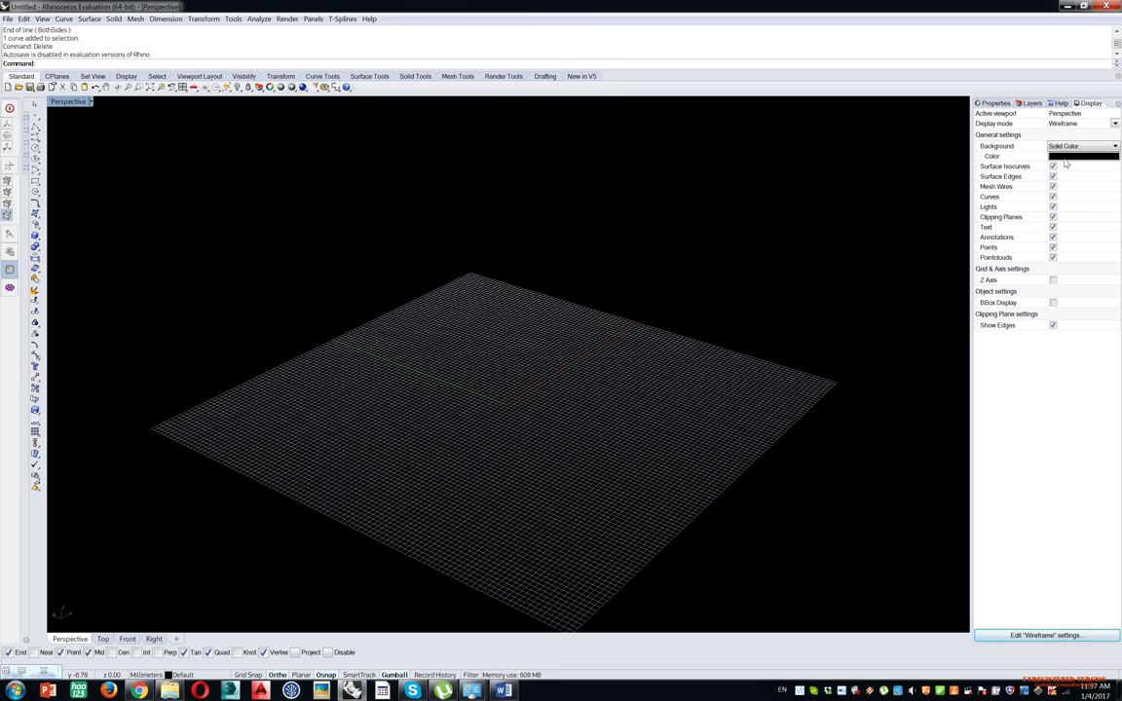
pyautogui.click(1068, 158)
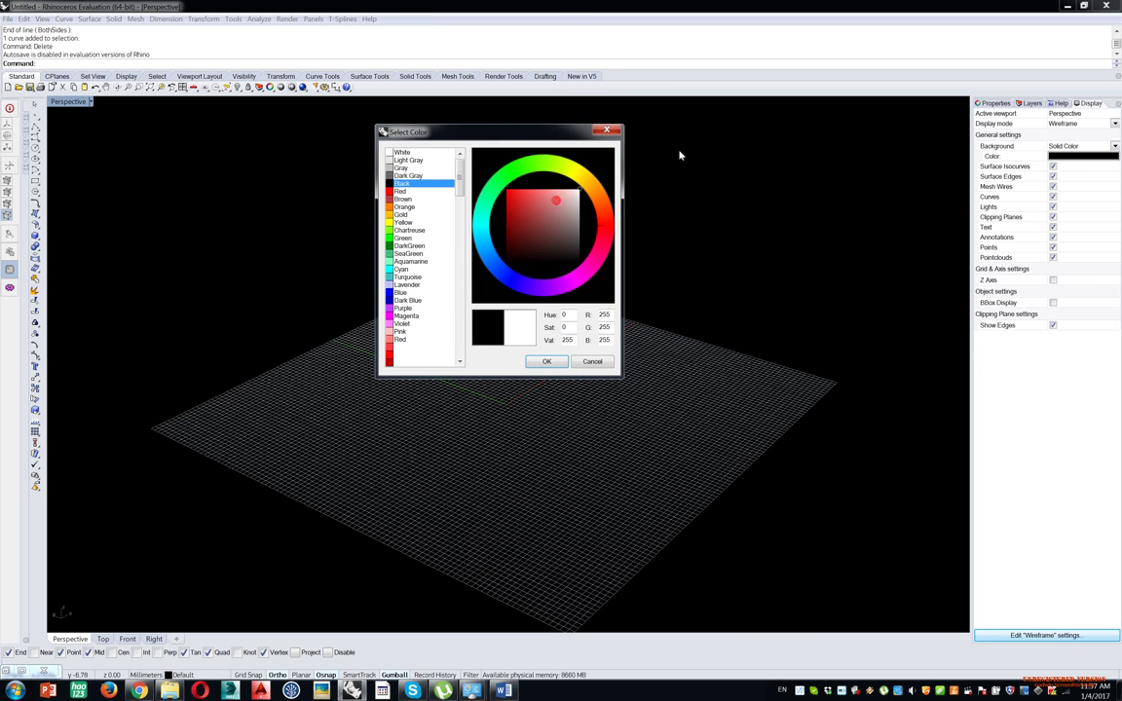
pyautogui.click(547, 362)
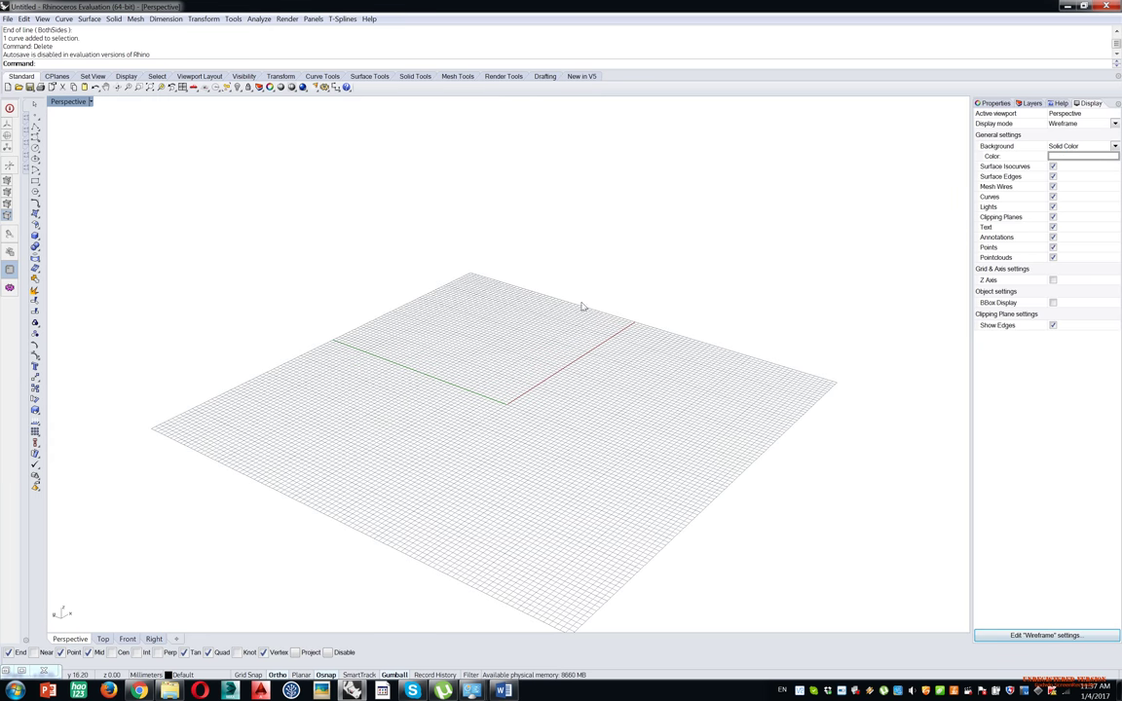
pyautogui.click(1068, 157)
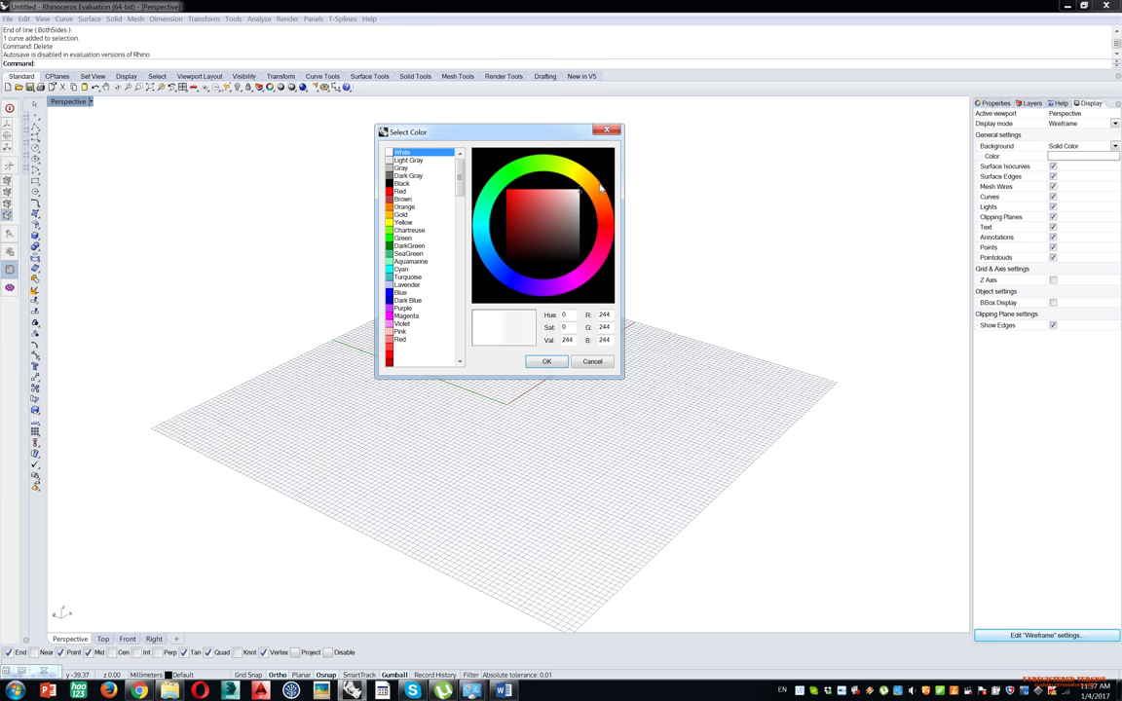
pyautogui.click(548, 362)
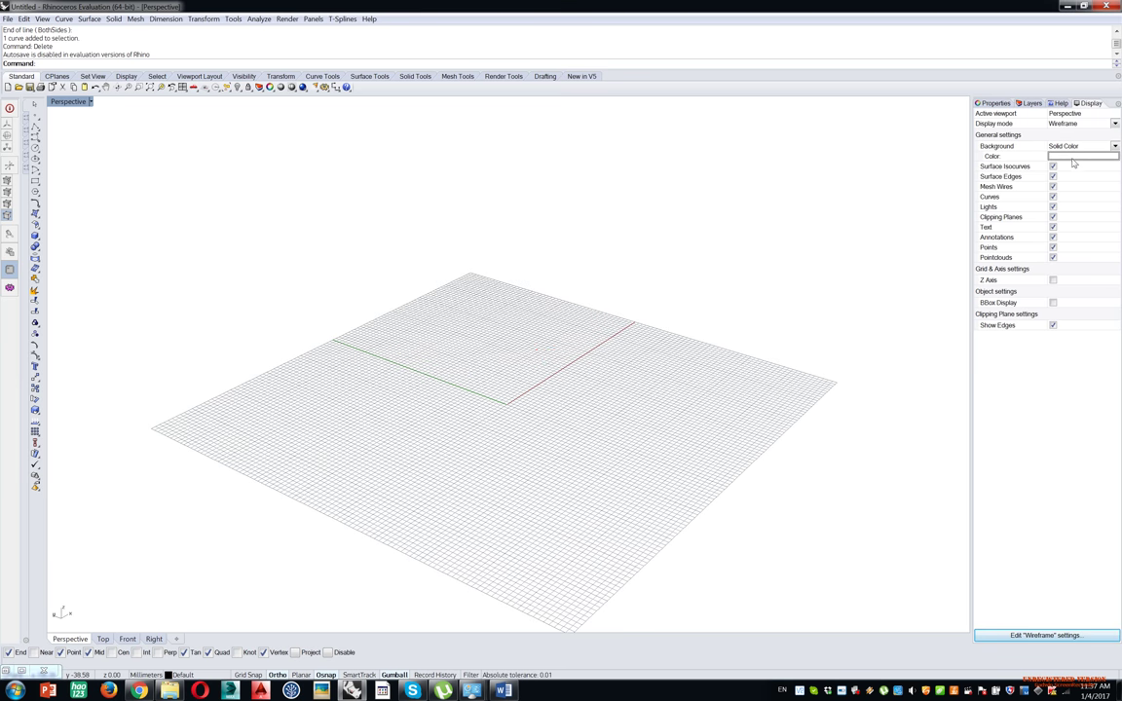
# Set the Wireframe display background to Use Application Settings.
pyautogui.click(1072, 157)
pyautogui.click(551, 118)
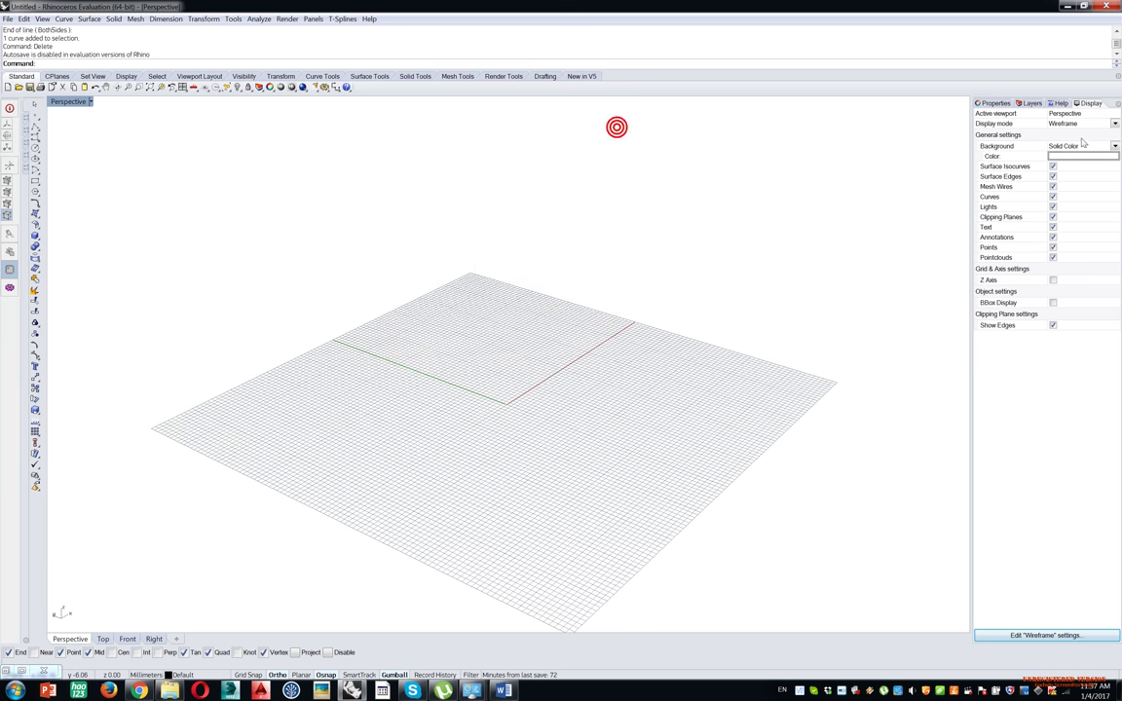
pyautogui.click(1076, 146)
pyautogui.click(1066, 157)
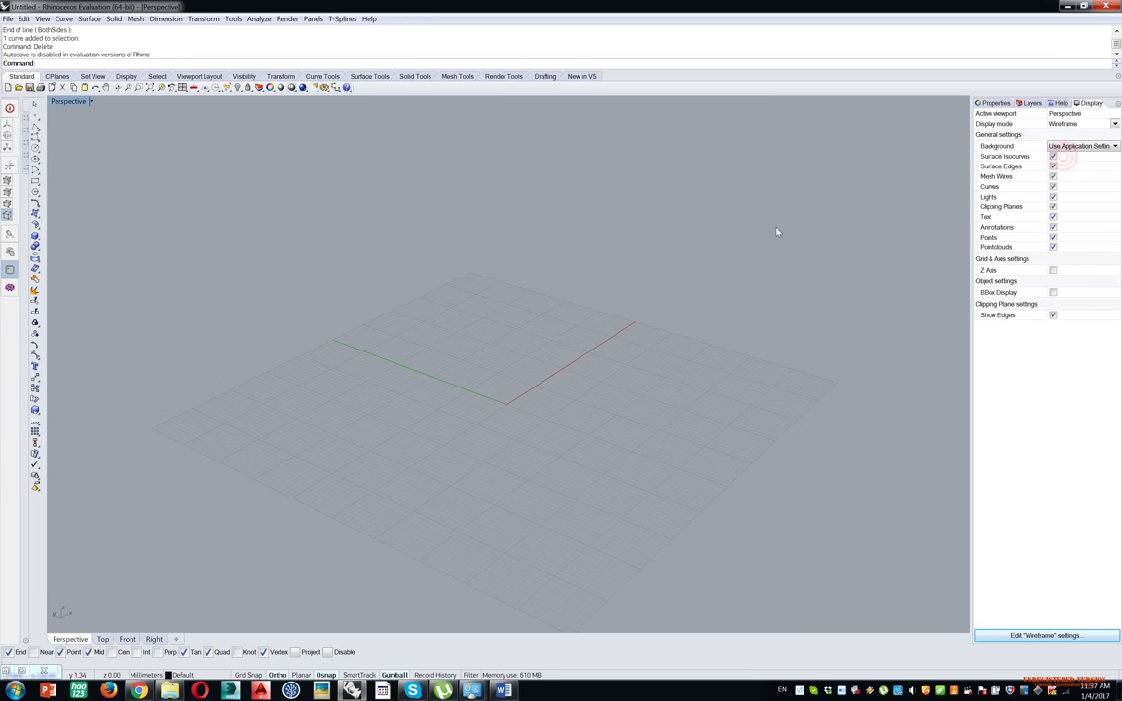
pyautogui.moveTo(761, 234); pyautogui.dragTo(674, 213, button='right')
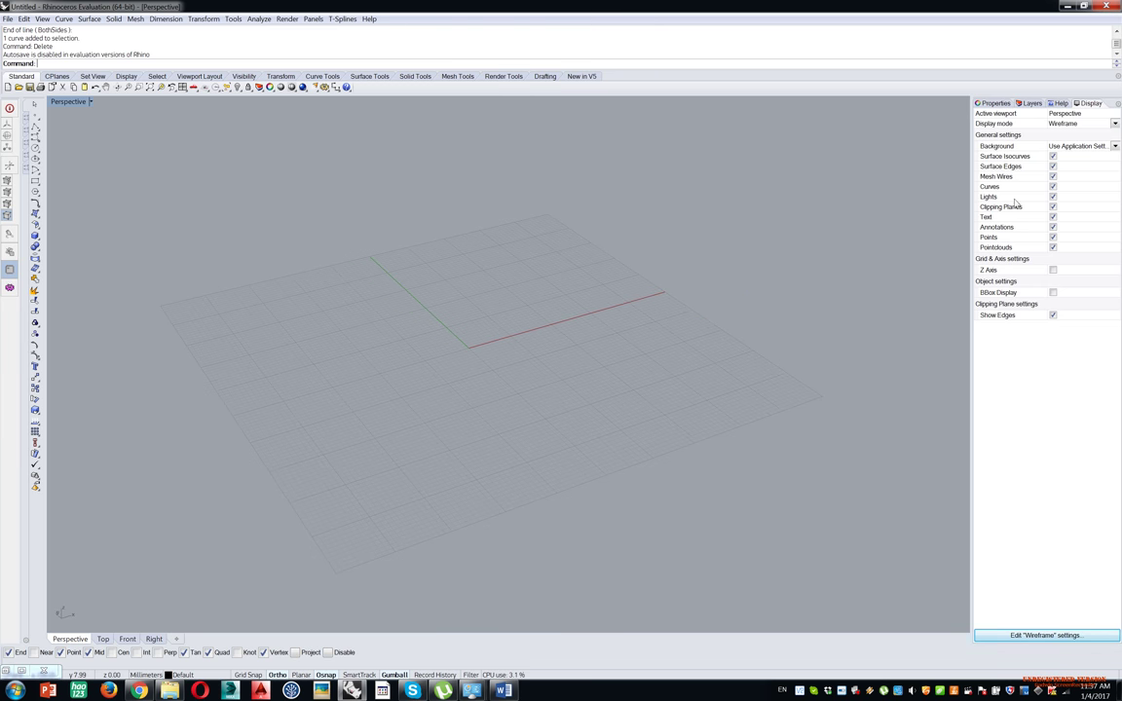
# Look through the Help and Layers panels and return to the Perspective viewport's properties.
pyautogui.click(1061, 103)
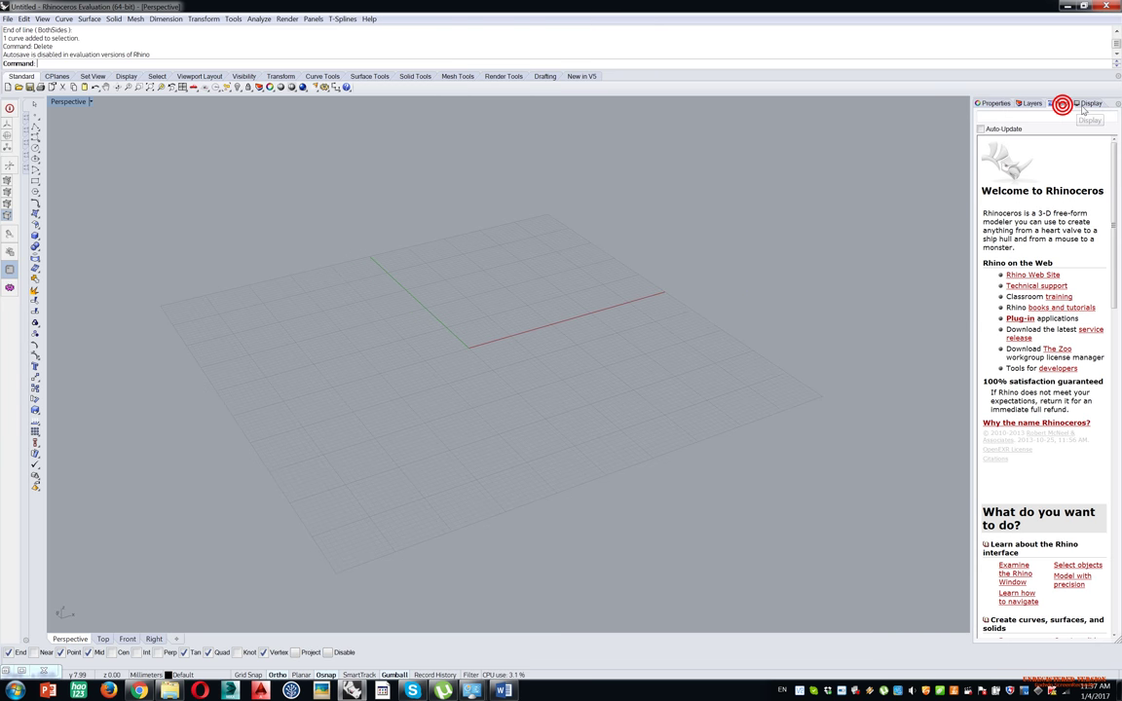
pyautogui.click(1030, 104)
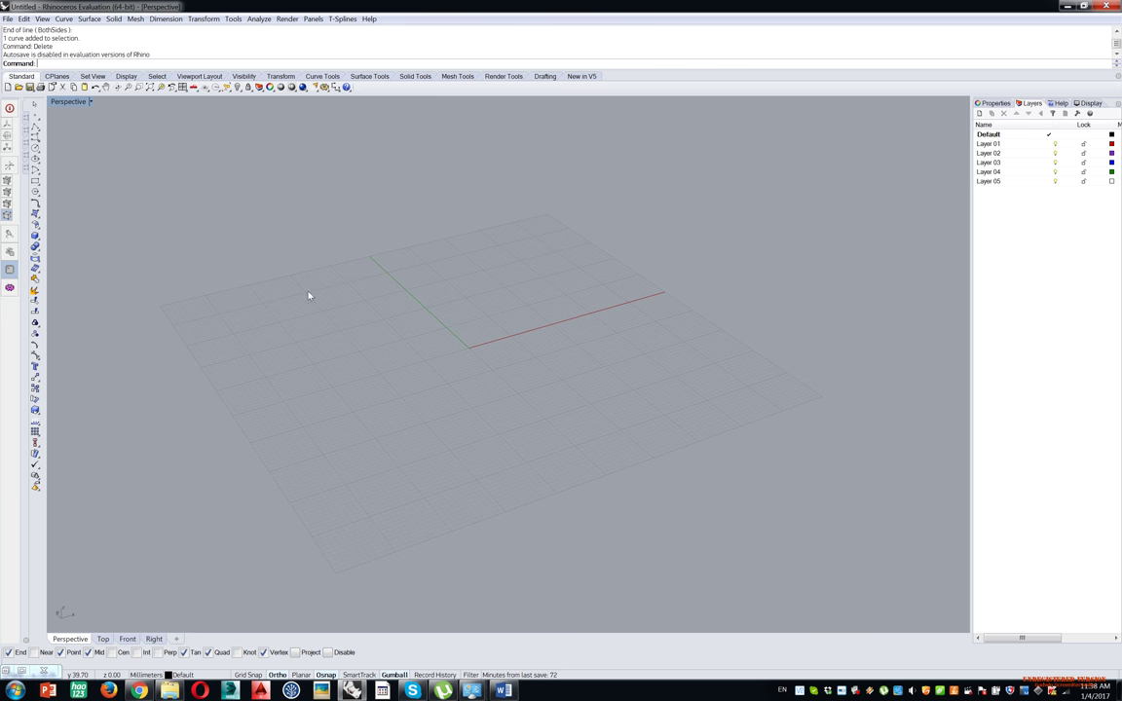
pyautogui.click(993, 102)
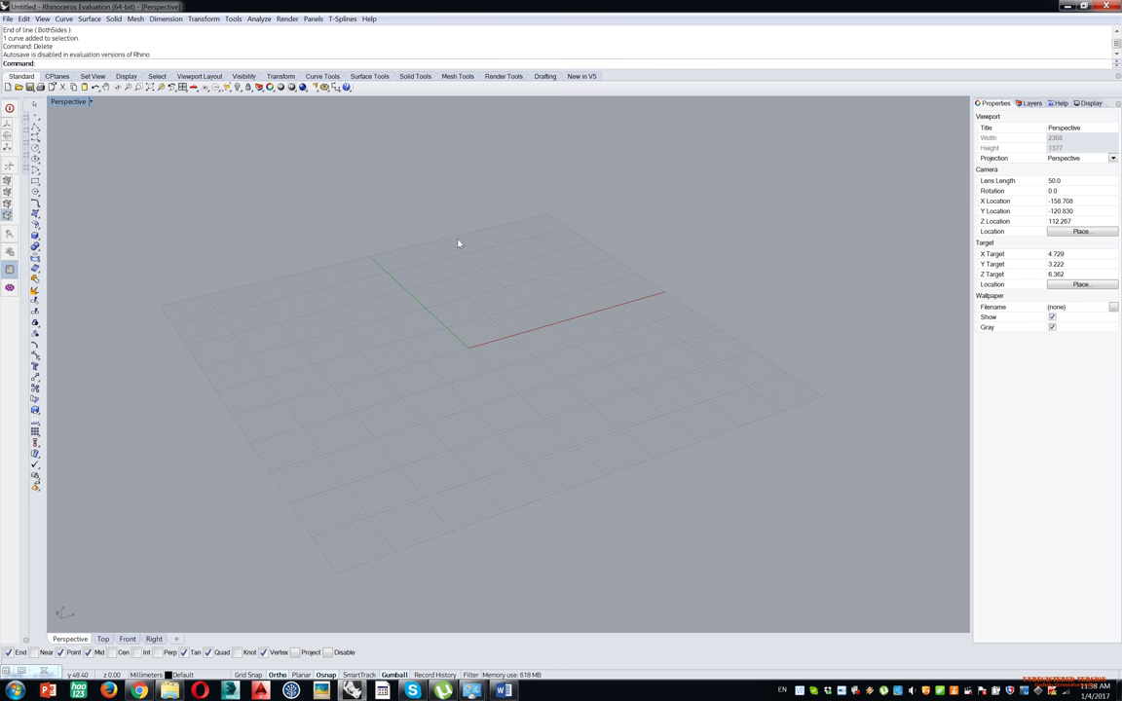
# Place a single point object on the grid behind the origin in the Perspective view.
pyautogui.click(36, 115)
pyautogui.click(438, 288)
pyautogui.moveTo(466, 255); pyautogui.dragTo(313, 311)
pyautogui.click(271, 305)
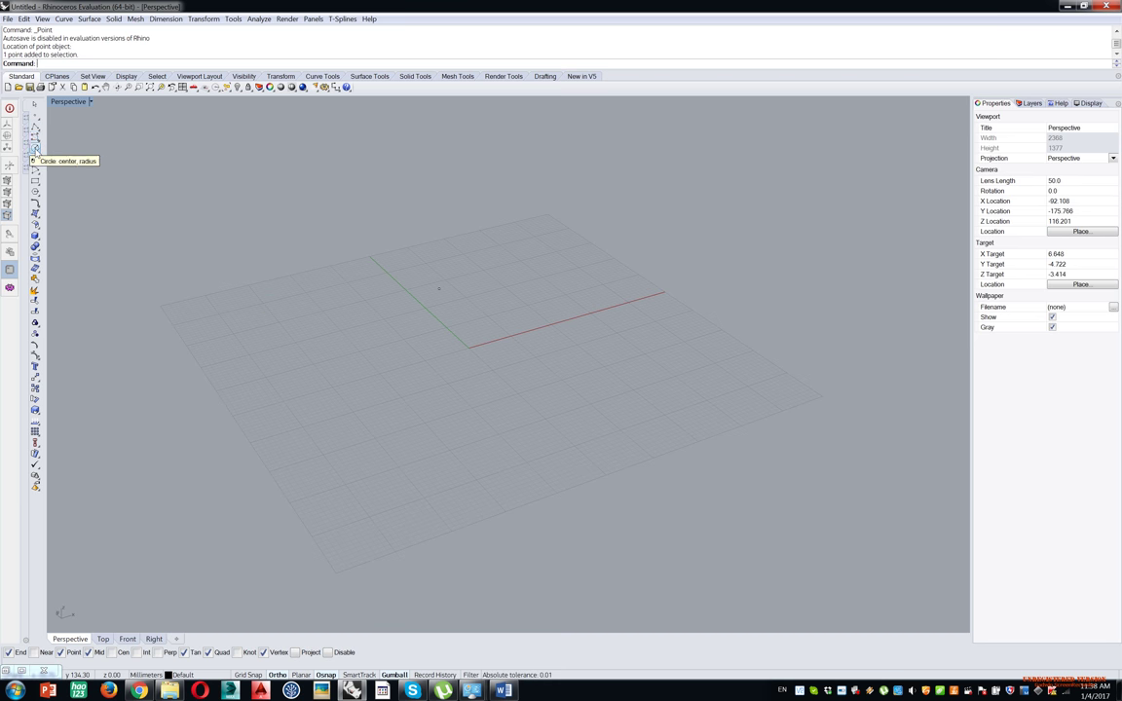
# Draw a long winding curve interpolated through about nine points across the construction plane, ending it behind the red axis.
pyautogui.moveTo(35, 137); pyautogui.dragTo(56, 140)
pyautogui.click(240, 366)
pyautogui.click(331, 342)
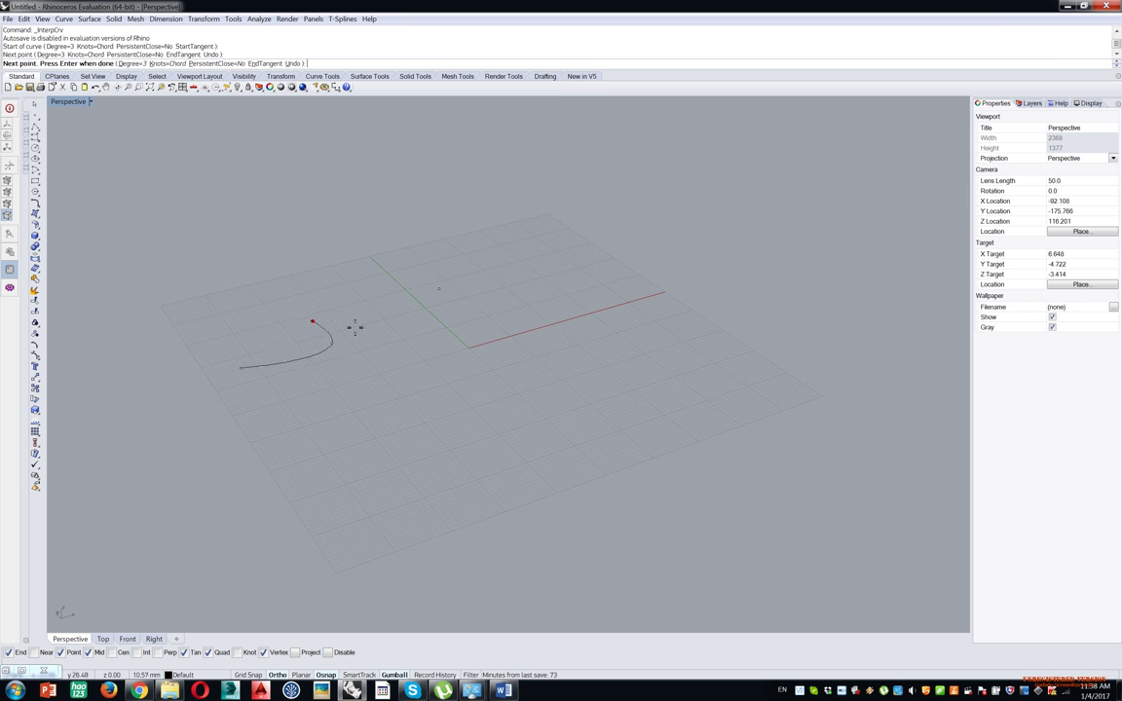
pyautogui.click(390, 409)
pyautogui.click(552, 361)
pyautogui.click(674, 426)
pyautogui.click(742, 374)
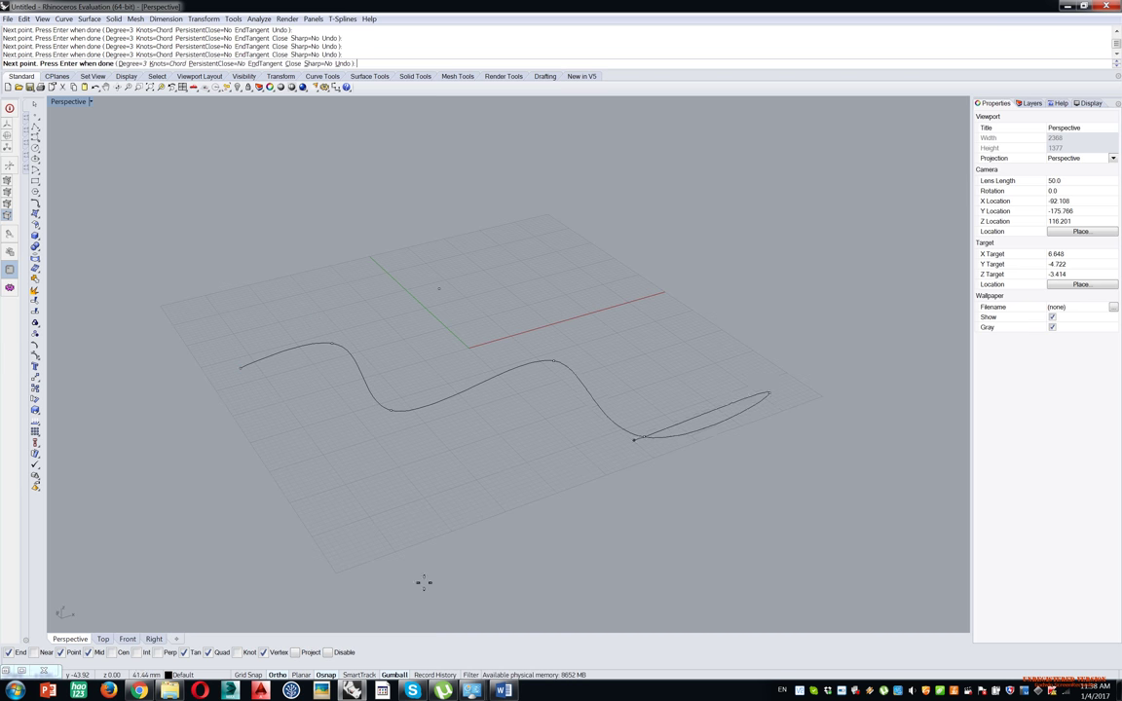
pyautogui.click(633, 342)
pyautogui.click(550, 268)
pyautogui.click(462, 256)
pyautogui.press('Return')
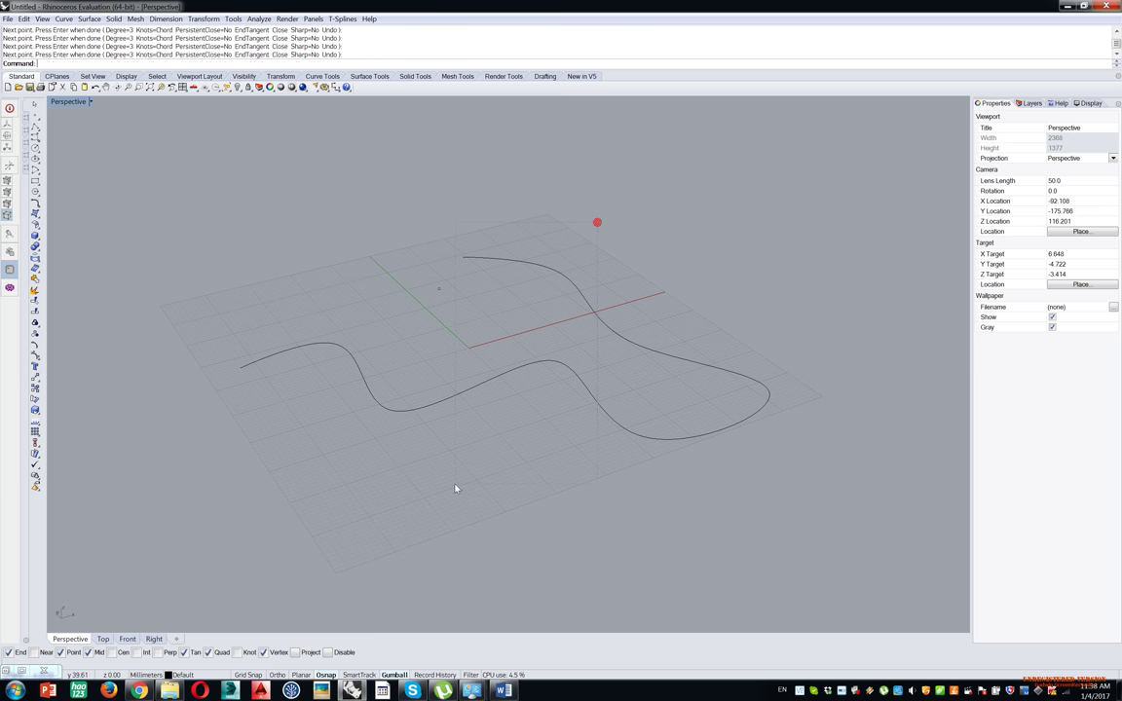
# Delete the winding curve and the point object.
pyautogui.click(421, 406)
pyautogui.press('Delete')
pyautogui.click(503, 249)
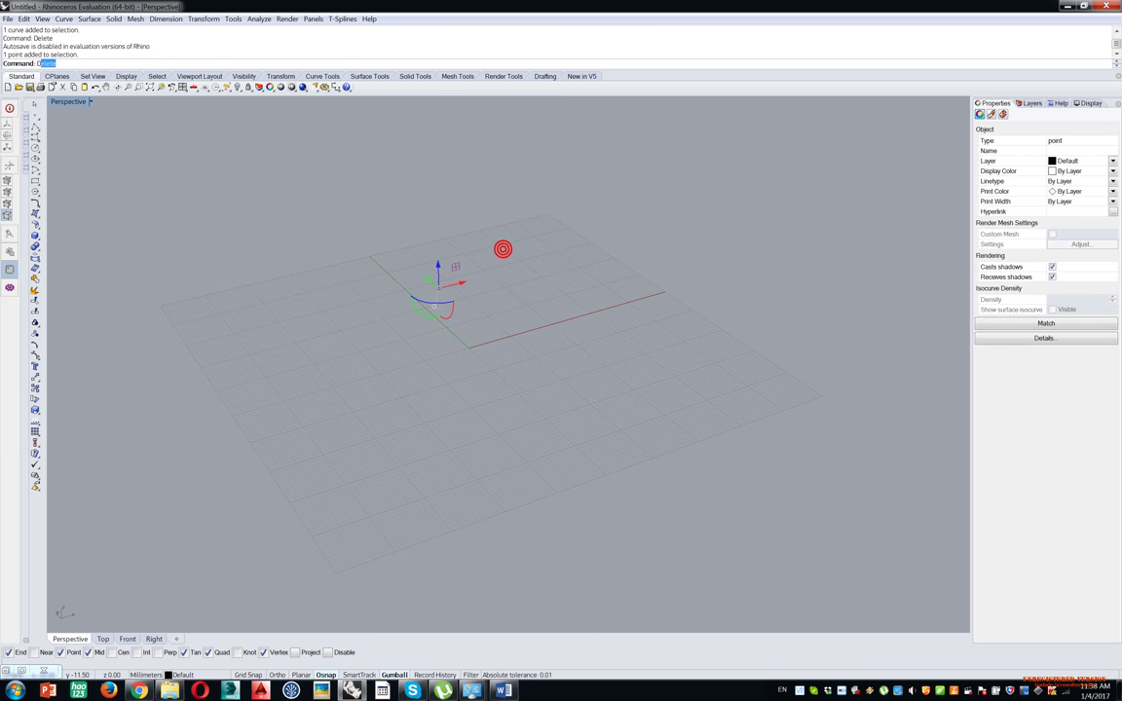
pyautogui.press('Delete')
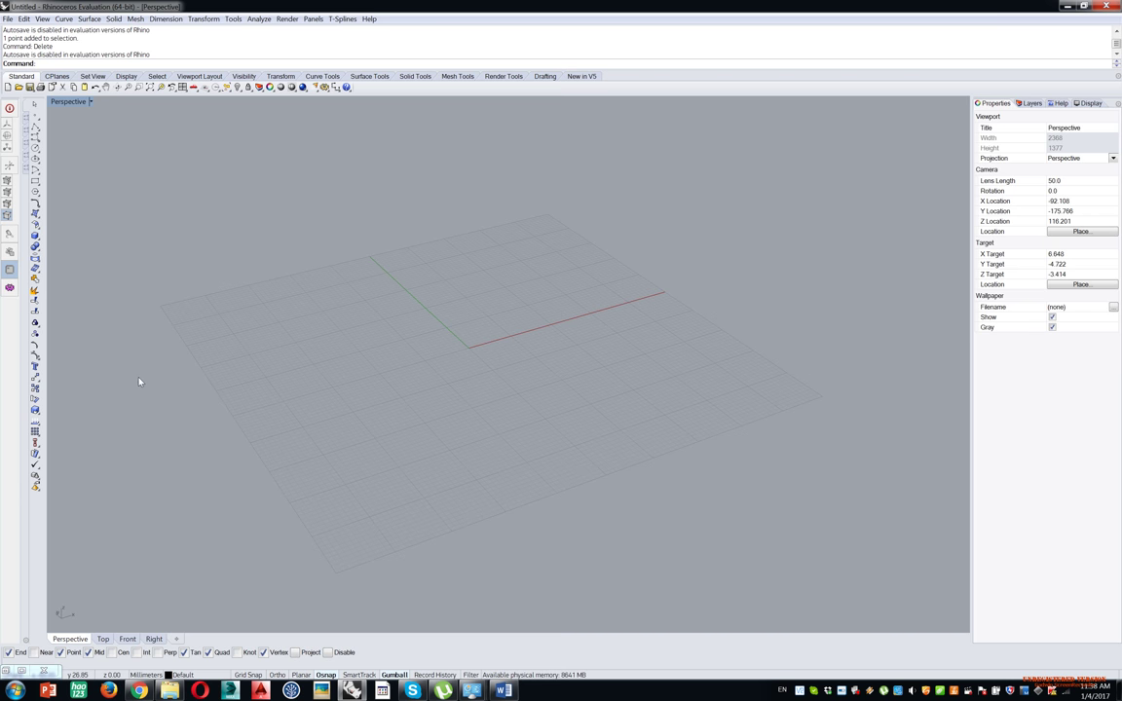
# Draw a circle around the origin area with the 2Point diameter option, and delete it.
pyautogui.click(36, 149)
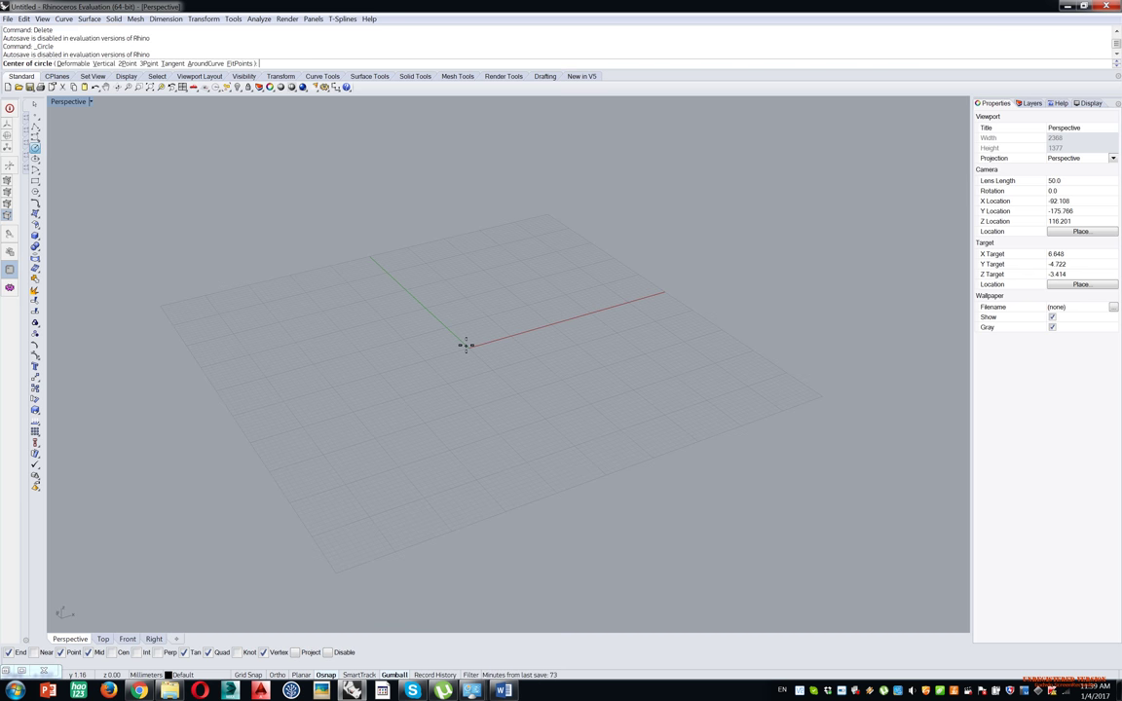
pyautogui.click(126, 64)
pyautogui.click(347, 365)
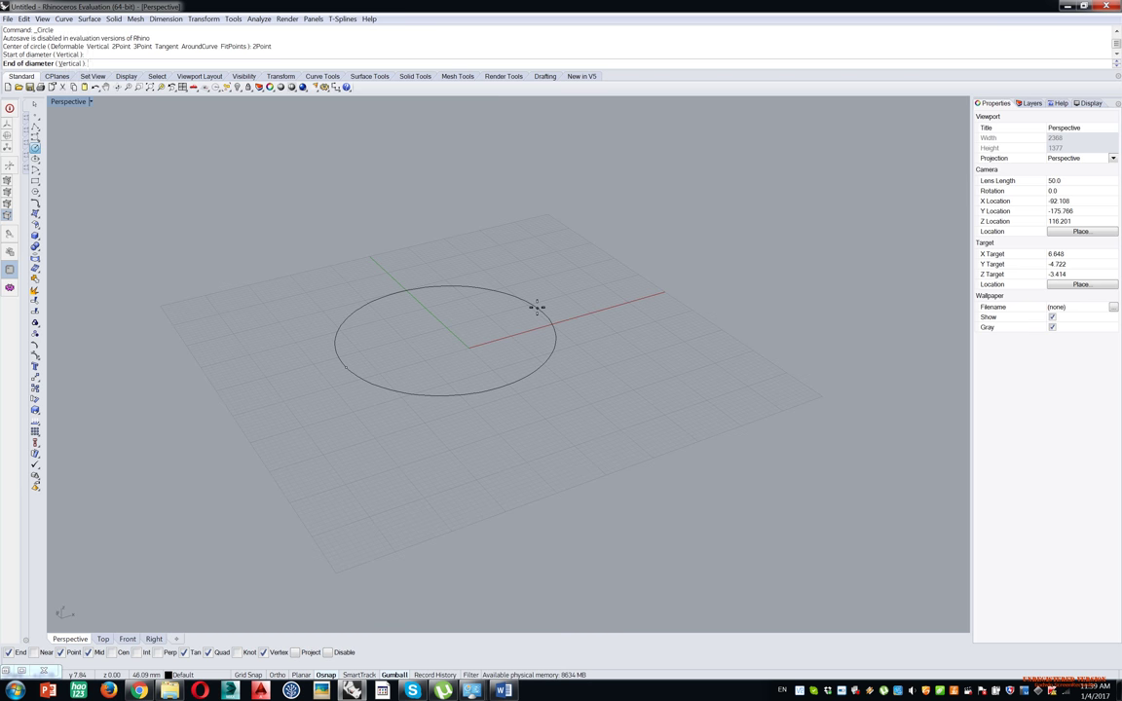
pyautogui.click(541, 306)
pyautogui.click(464, 390)
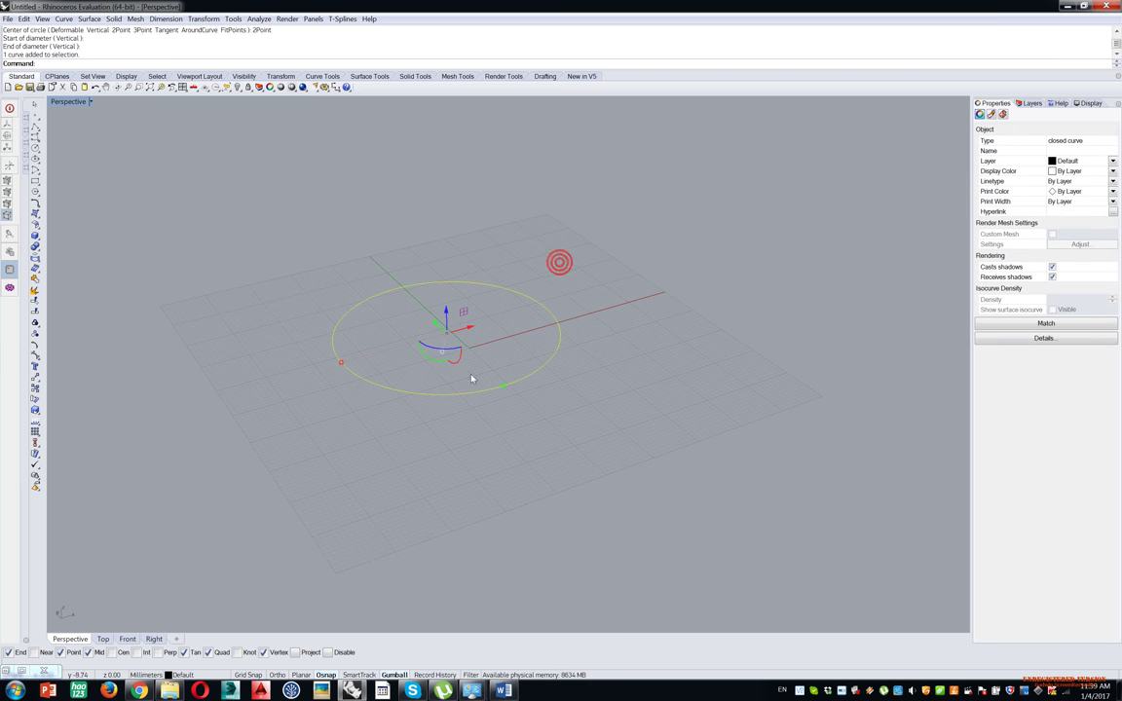
pyautogui.press('Delete')
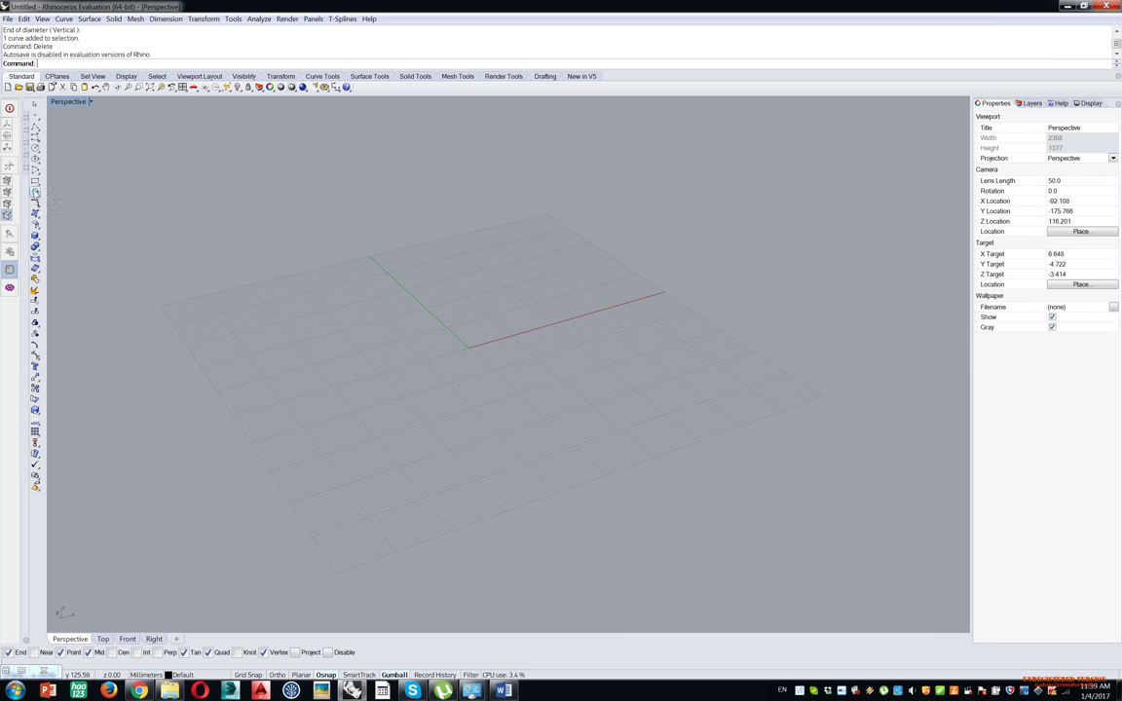
pyautogui.click(36, 161)
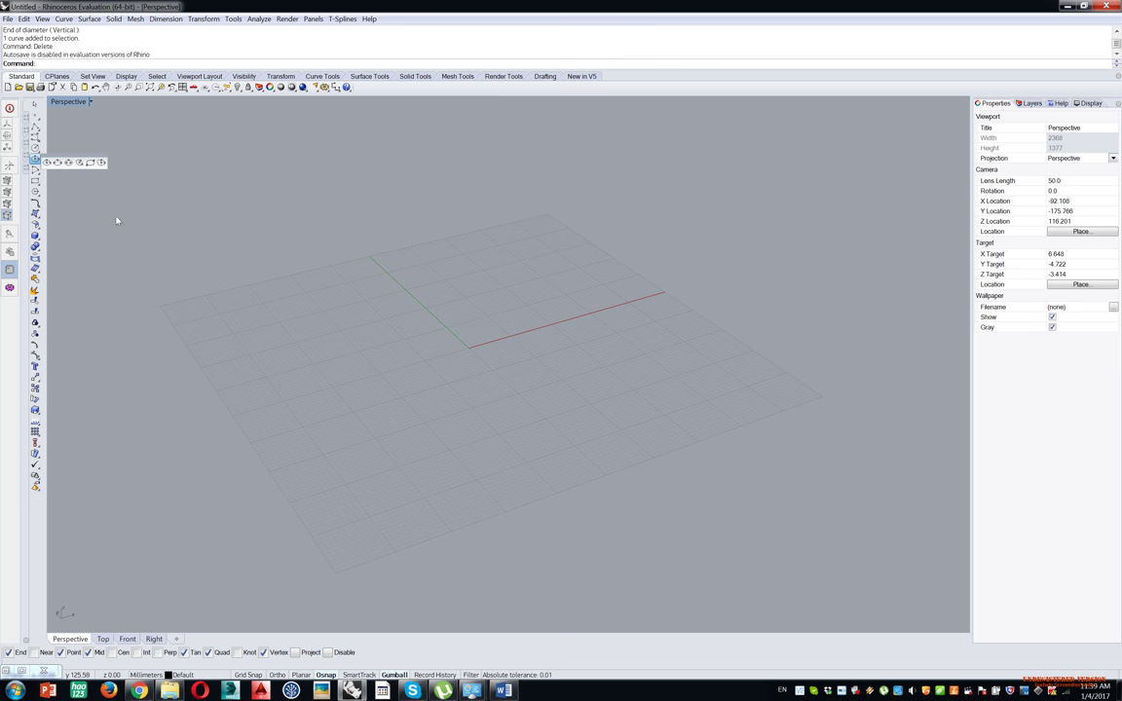
pyautogui.click(113, 212)
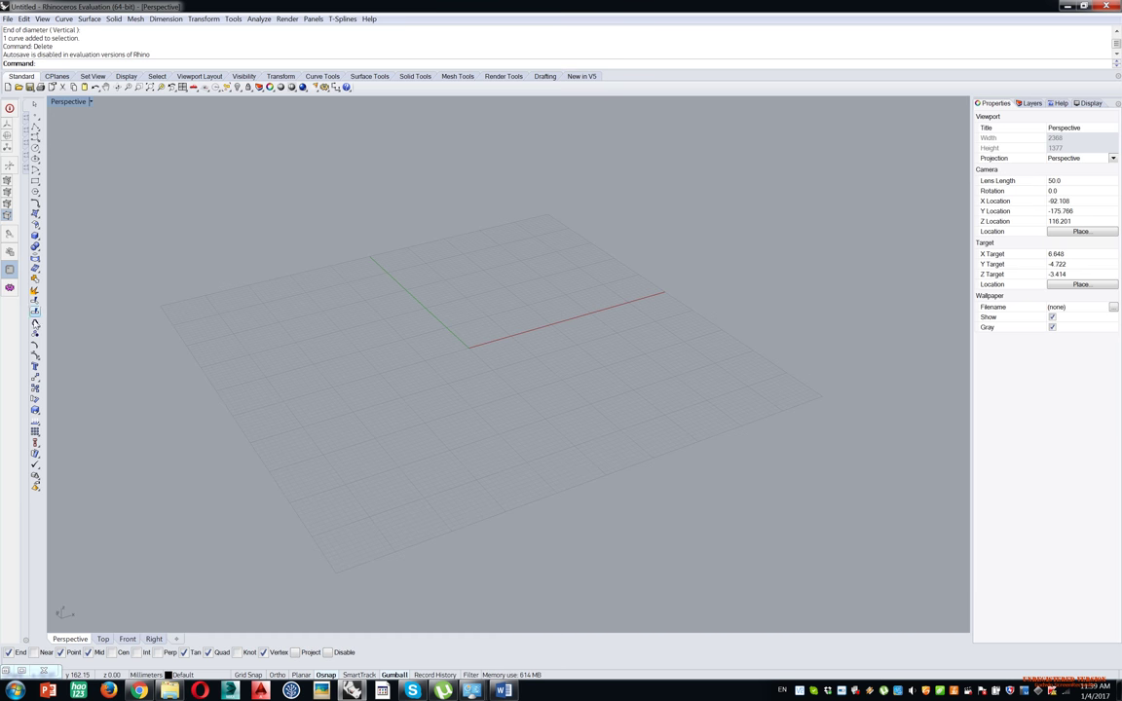
# Draw an open S-shaped interpolated curve through four points across the construction plane.
pyautogui.click(40, 143)
pyautogui.click(301, 387)
pyautogui.click(385, 309)
pyautogui.click(480, 364)
pyautogui.click(634, 327)
pyautogui.rightClick(729, 278)
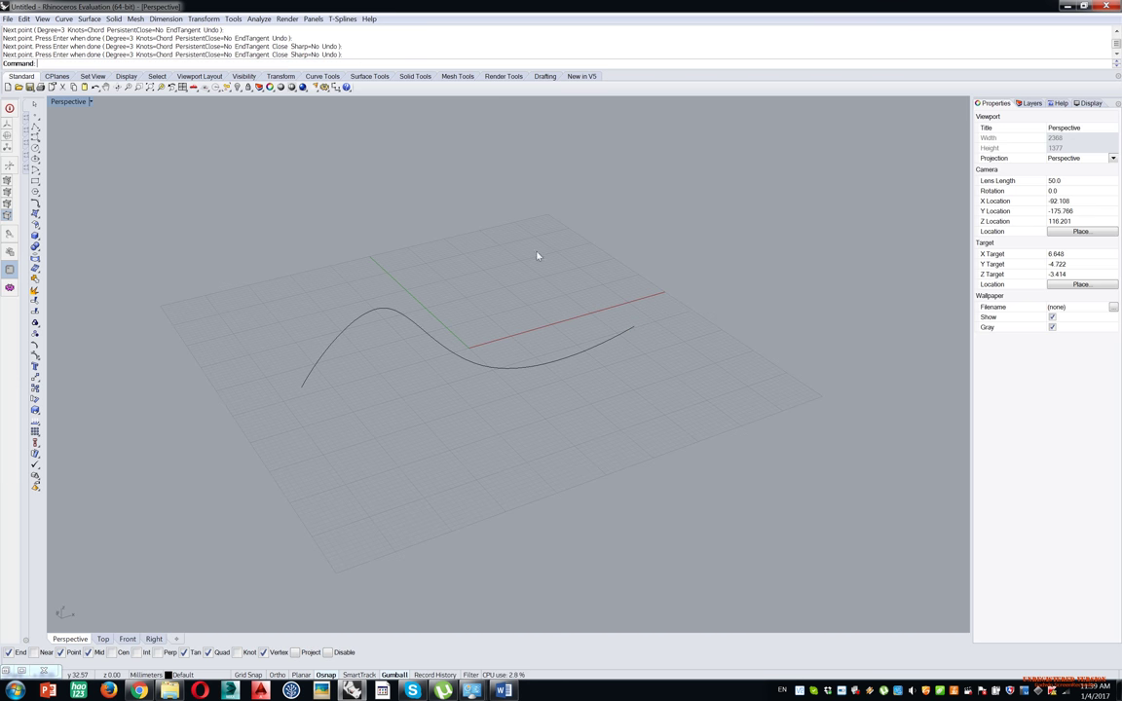
# Turn on the S-shaped curve's edit points and move some of them to reshape the curve.
pyautogui.moveTo(537, 256); pyautogui.dragTo(236, 419)
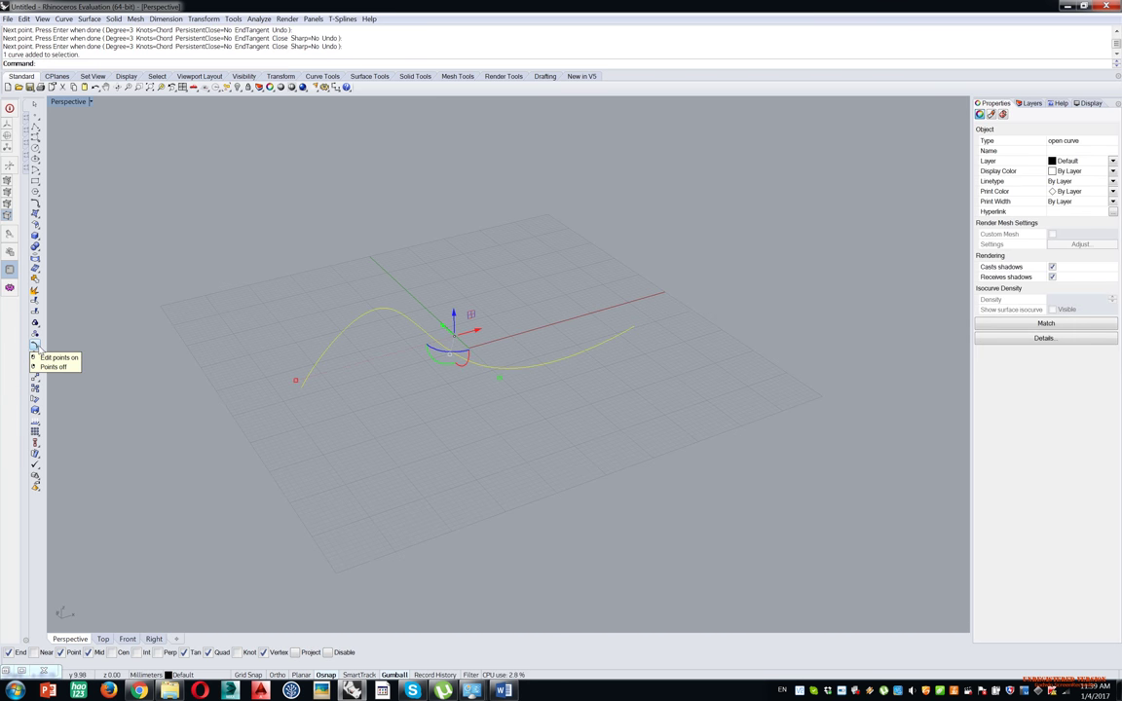
pyautogui.click(36, 348)
pyautogui.click(434, 281)
pyautogui.moveTo(511, 281); pyautogui.dragTo(458, 429)
pyautogui.moveTo(458, 429); pyautogui.dragTo(508, 372, button='right')
pyautogui.moveTo(508, 372); pyautogui.dragTo(633, 391)
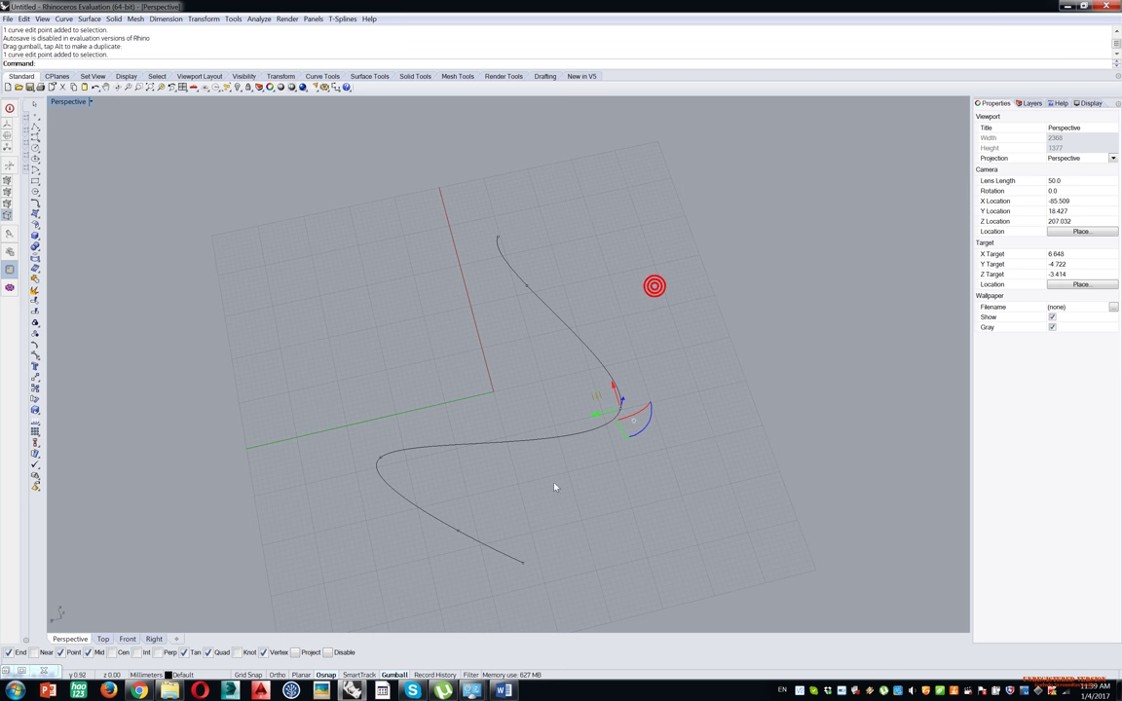
# Delete two of the curve's edit points one at a time, and delete the rest of the curve.
pyautogui.press('Delete')
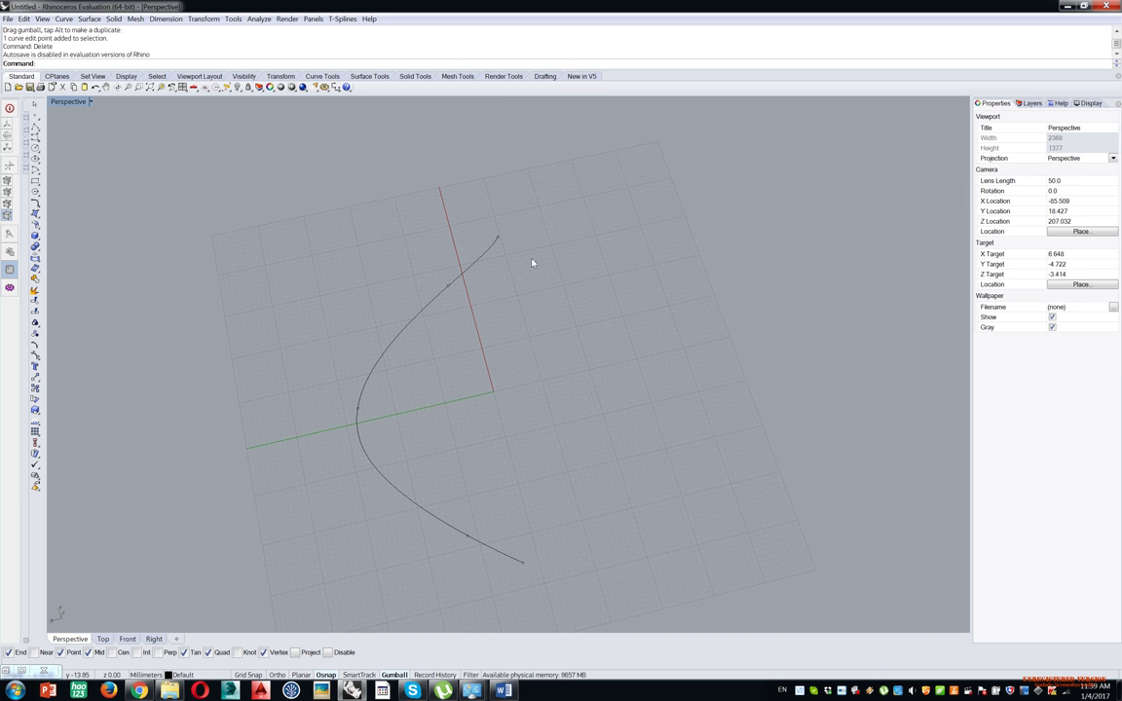
pyautogui.click(448, 285)
pyautogui.press('Delete')
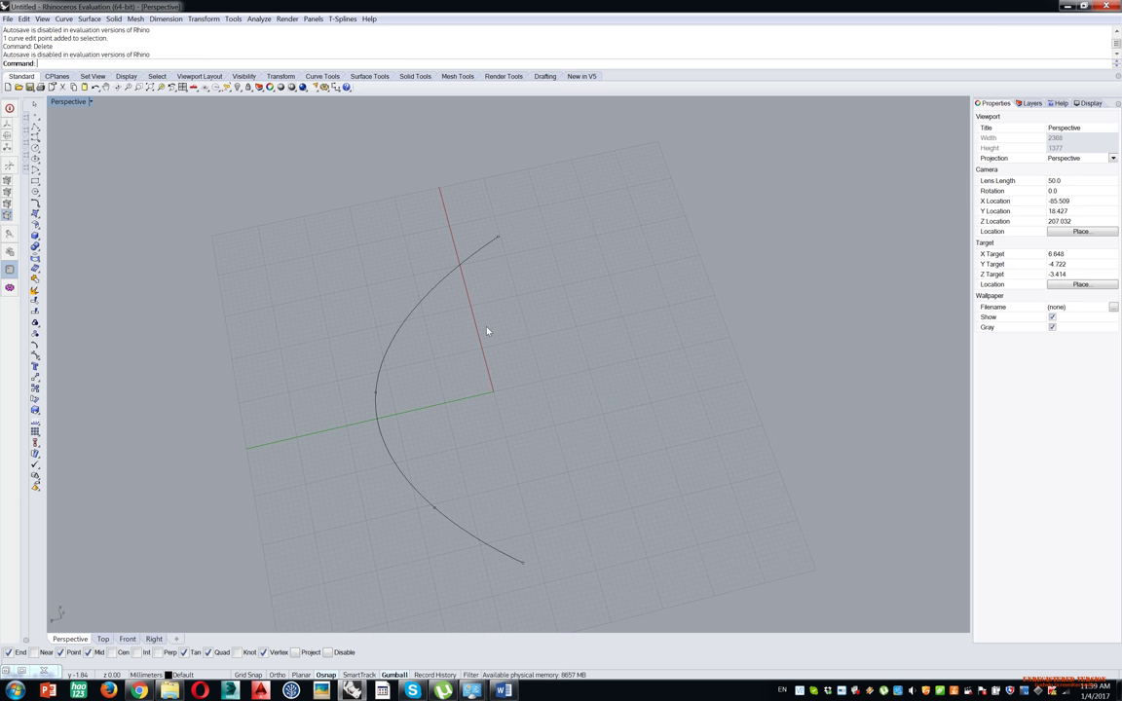
pyautogui.moveTo(520, 300); pyautogui.dragTo(321, 419)
pyautogui.press('Delete')
# Launch Grasshopper with the Grasshopper command.
pyautogui.moveTo(534, 422)
pyautogui.mouseDown(button='right')
pyautogui.moveTo(493, 388)
pyautogui.moveTo(465, 414)
pyautogui.moveTo(482, 411)
pyautogui.mouseUp(button='right')
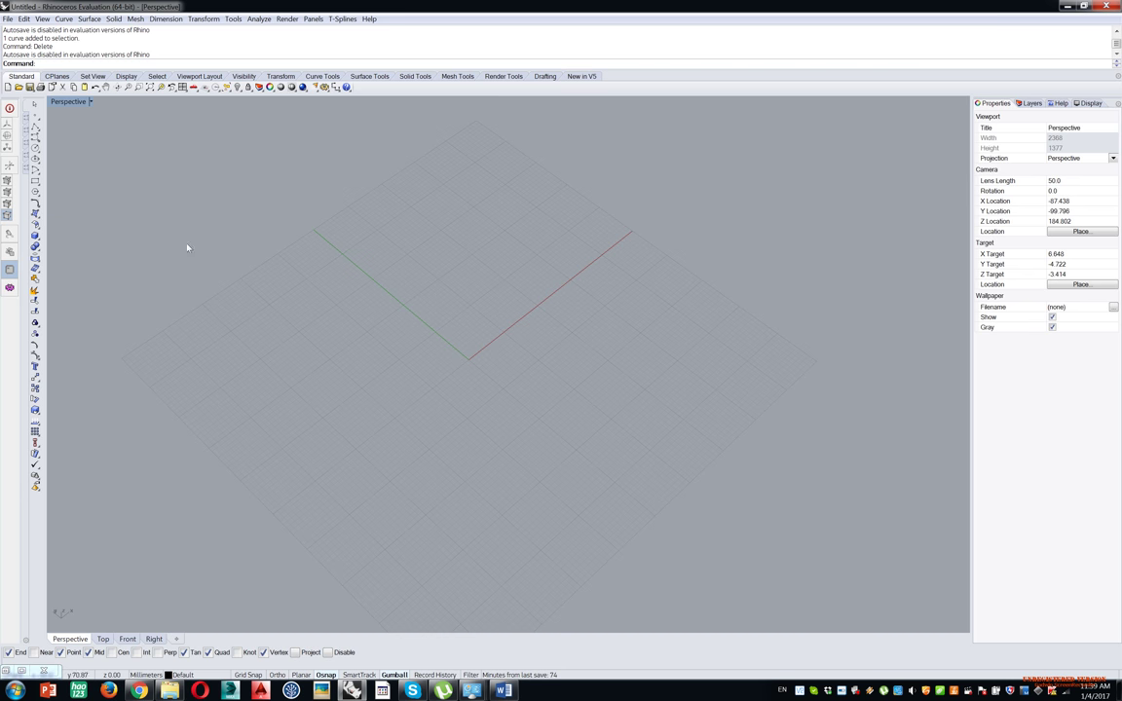
pyautogui.moveTo(508, 265)
pyautogui.keyDown('shift'); pyautogui.mouseDown(button='right')
pyautogui.moveTo(390, 284)
pyautogui.moveTo(427, 266)
pyautogui.mouseUp(button='right'); pyautogui.keyUp('shift')
pyautogui.write('Grasshopper')
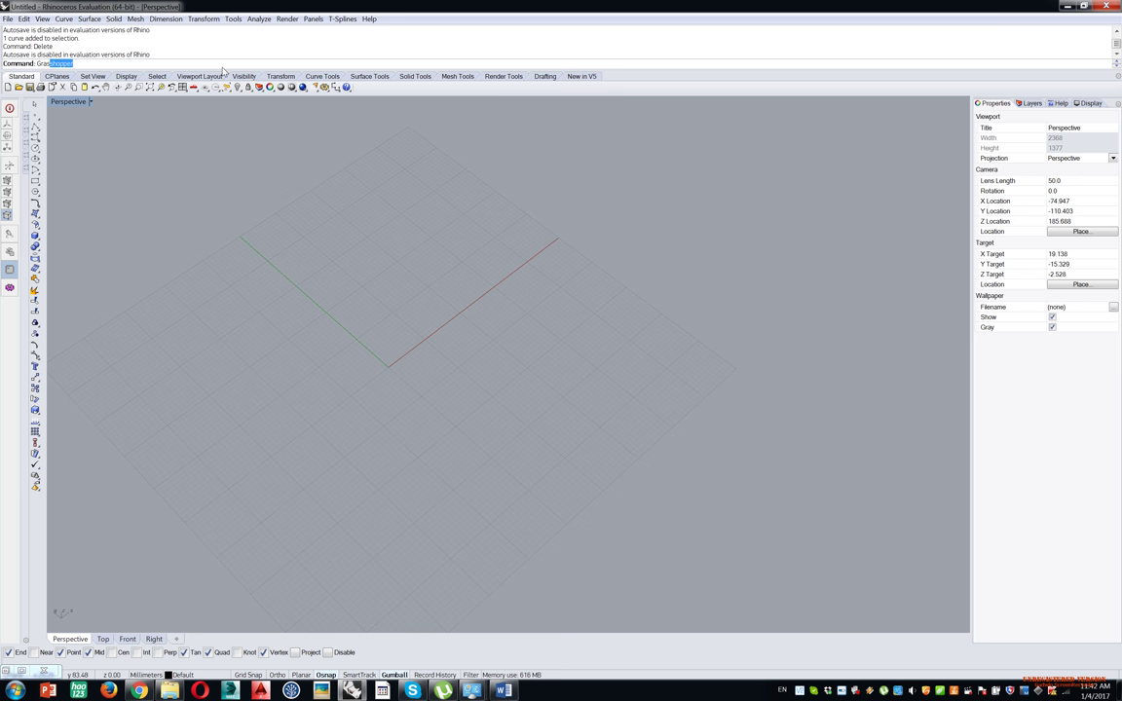
pyautogui.press('Return')
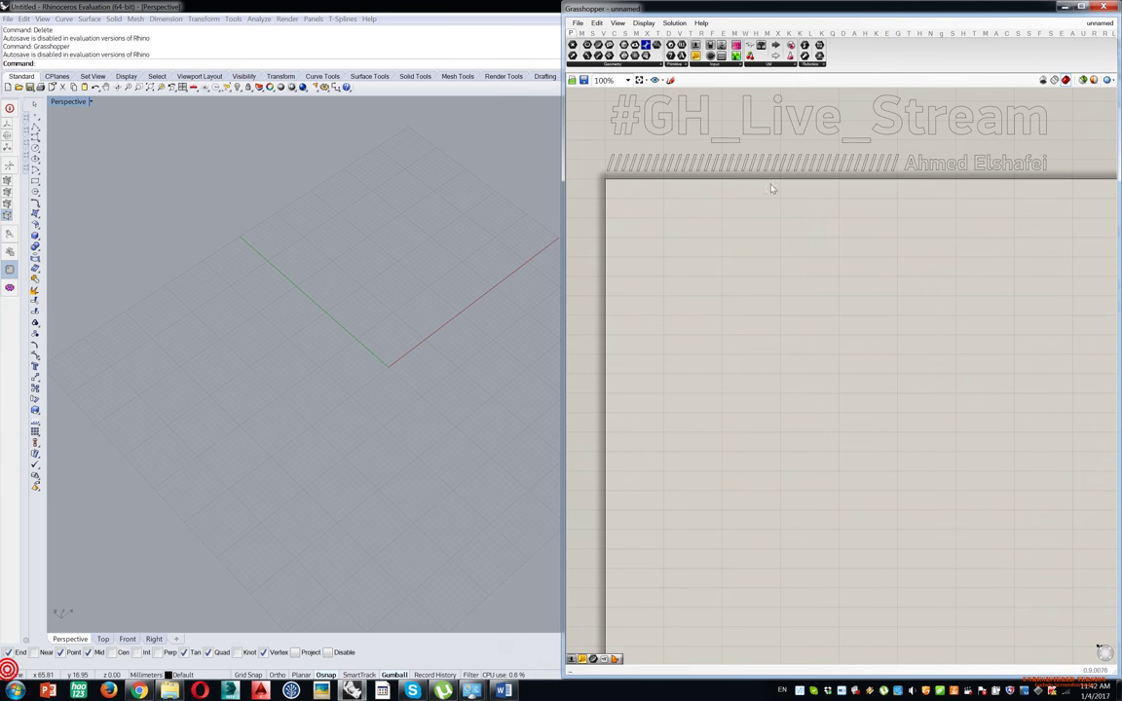
# Try panning and zooming the empty Grasshopper canvas, and maximize the Grasshopper window.
pyautogui.moveTo(816, 229); pyautogui.dragTo(749, 178, button='right')
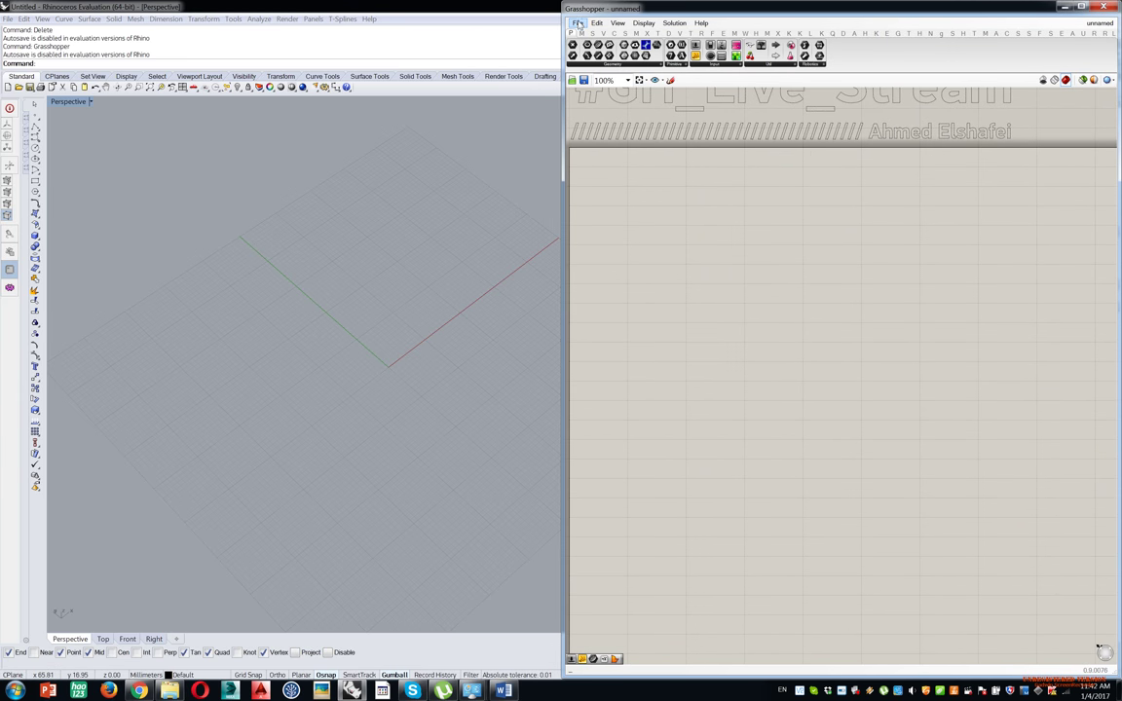
pyautogui.scroll(-3, 923, 255)
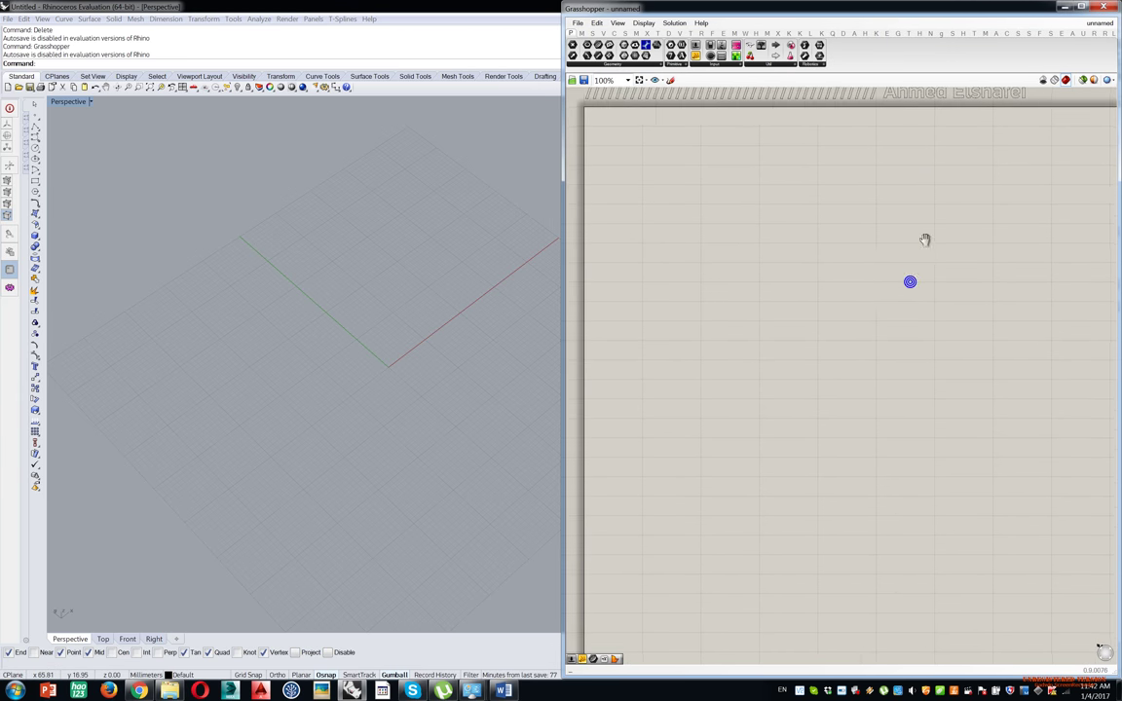
pyautogui.moveTo(952, 294); pyautogui.dragTo(896, 265, button='right')
pyautogui.scroll(3, 811, 260)
pyautogui.moveTo(798, 292)
pyautogui.mouseDown(button='right')
pyautogui.moveTo(873, 312)
pyautogui.moveTo(808, 273)
pyautogui.moveTo(776, 285)
pyautogui.mouseUp(button='right')
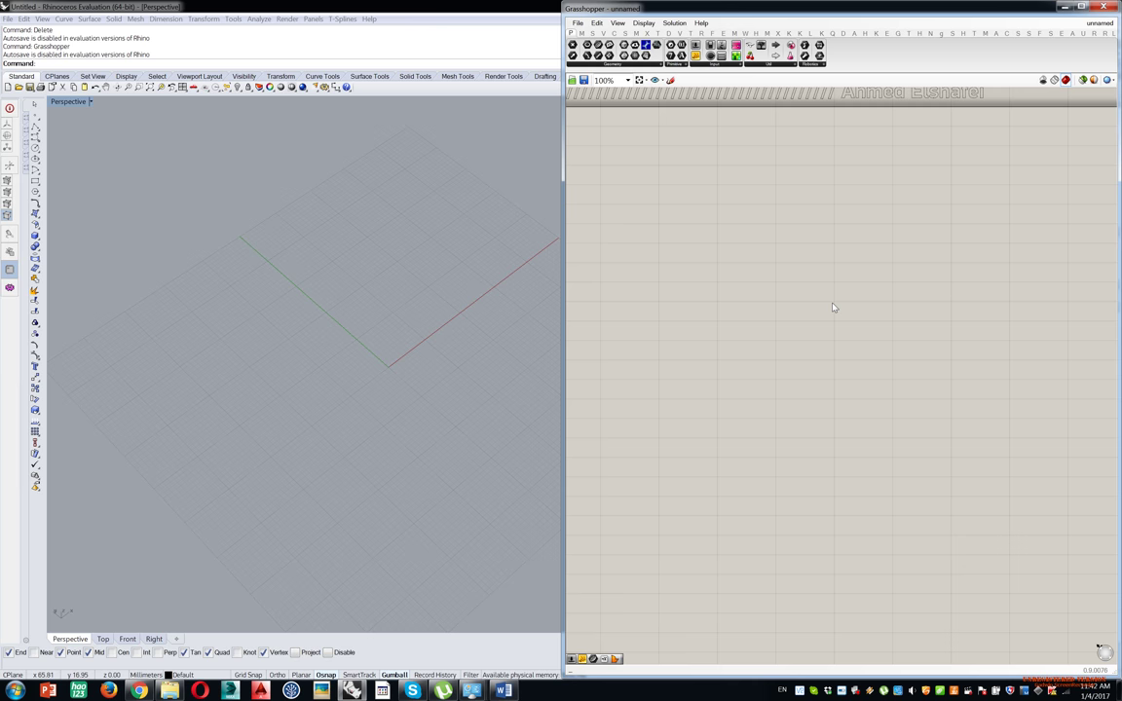
pyautogui.click(1080, 7)
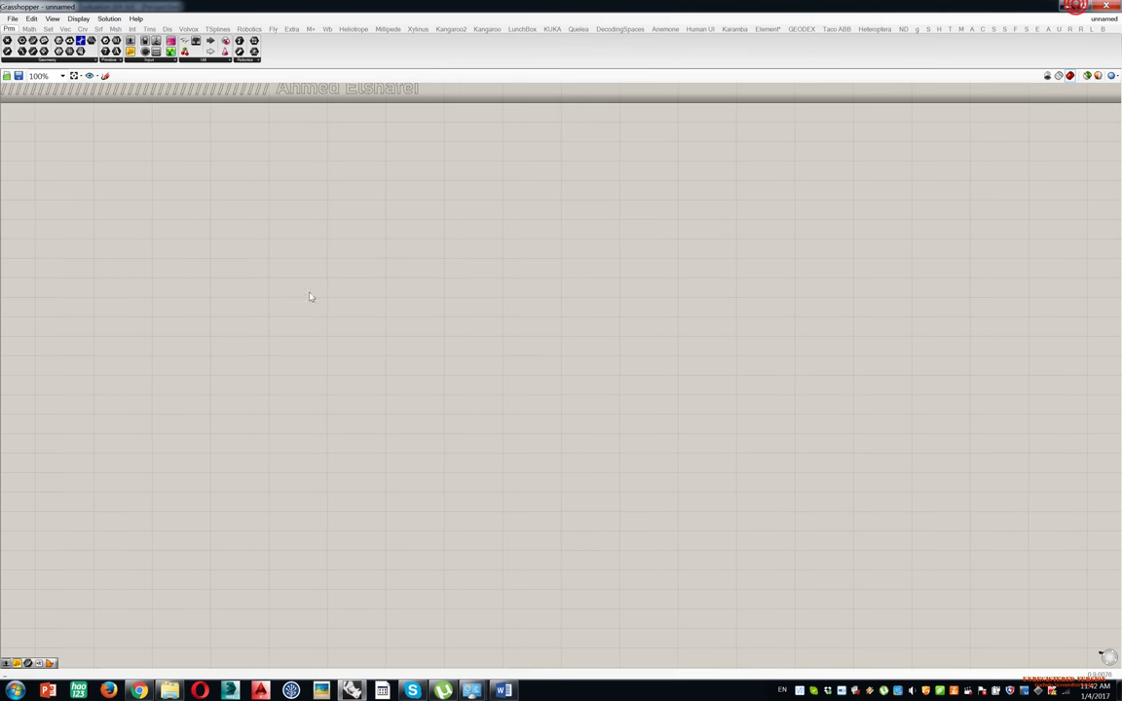
# Move the canvas compass widget from the canvas corner to near the middle of the canvas.
pyautogui.moveTo(280, 243); pyautogui.dragTo(411, 364, button='right')
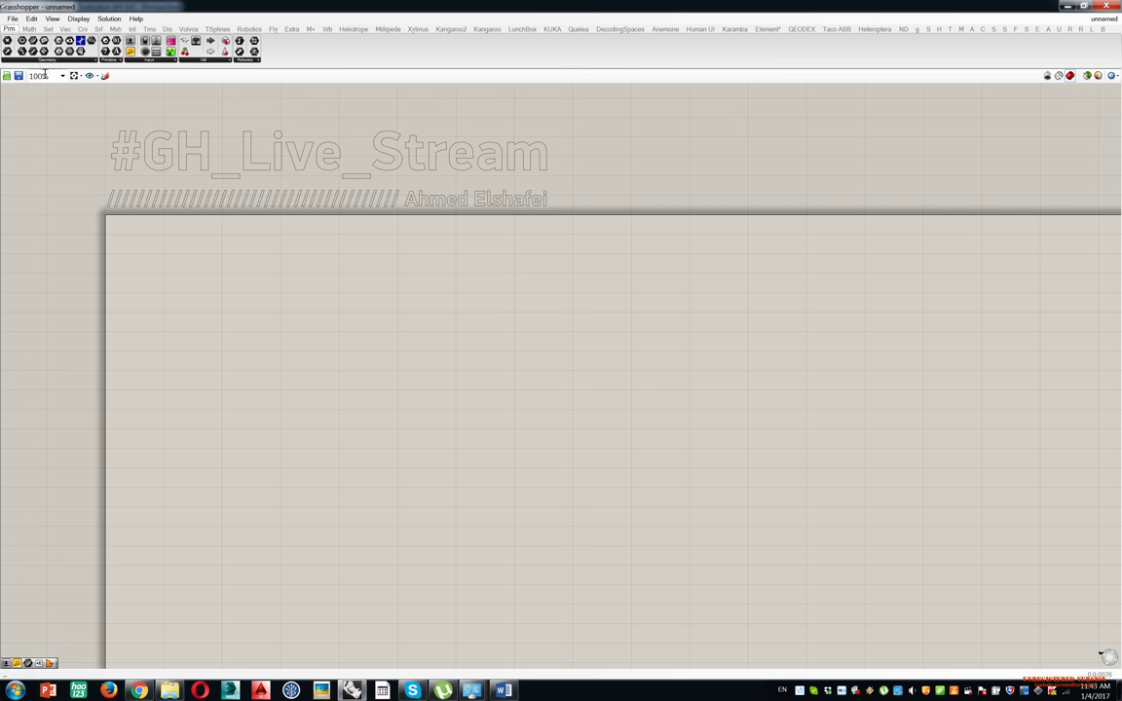
pyautogui.moveTo(366, 308)
pyautogui.mouseDown(button='right')
pyautogui.moveTo(253, 308)
pyautogui.moveTo(188, 195)
pyautogui.moveTo(381, 253)
pyautogui.moveTo(251, 249)
pyautogui.mouseUp(button='right')
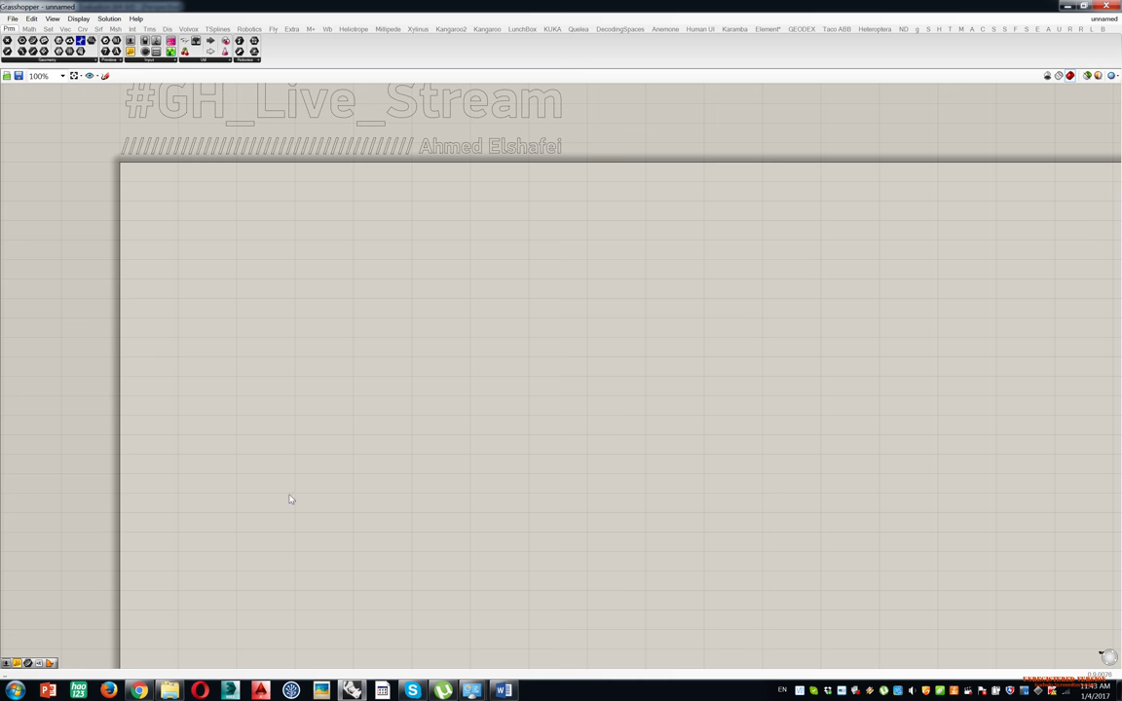
pyautogui.moveTo(1109, 657); pyautogui.dragTo(694, 382)
# Zoom and pan around the canvas to examine how the compass arrows point towards the #GH_Live_Stream title.
pyautogui.scroll(5, 694, 381)
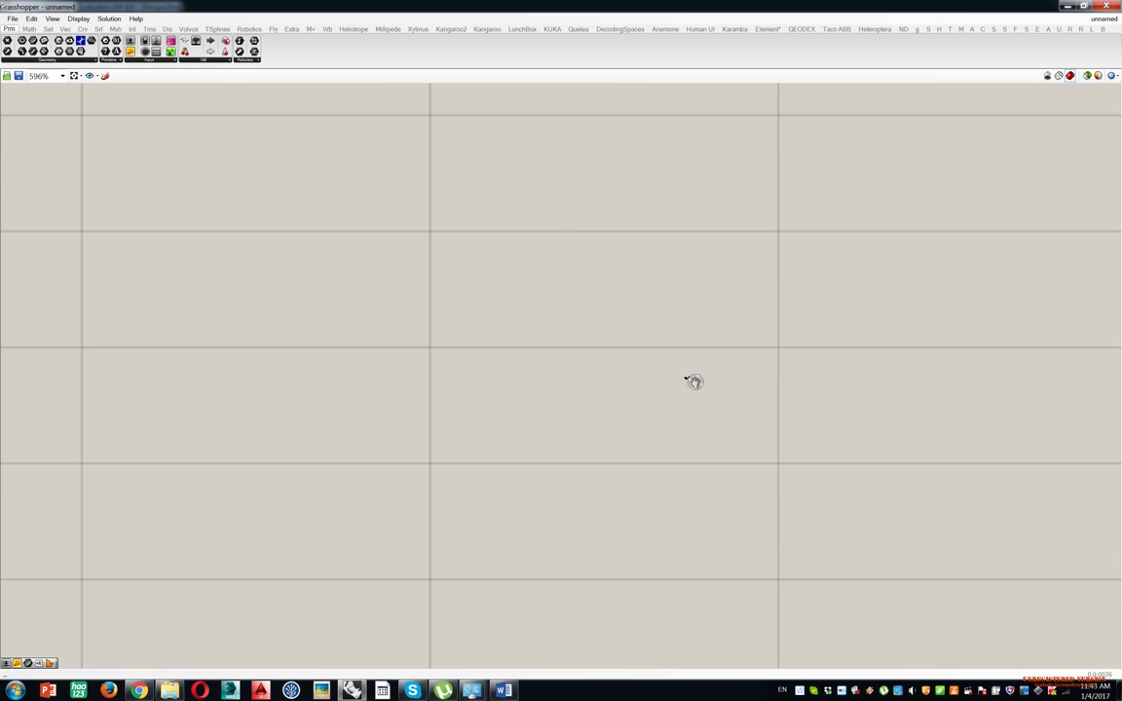
pyautogui.scroll(-5, 693, 381)
pyautogui.scroll(-3, 693, 381)
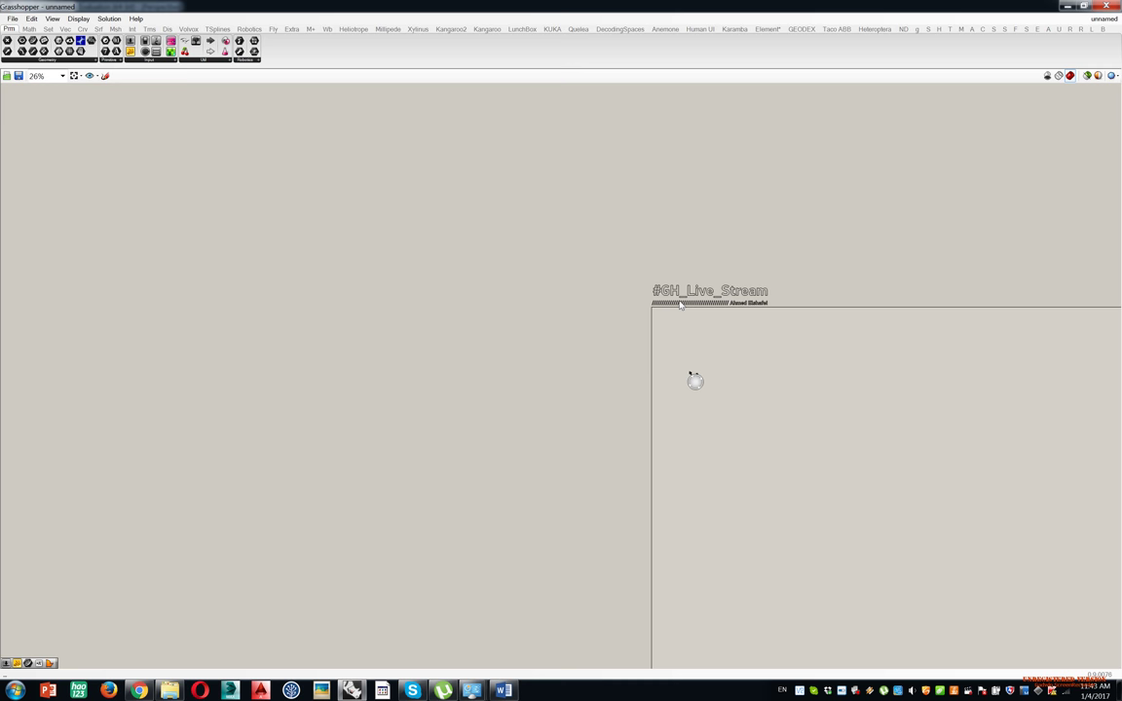
pyautogui.moveTo(708, 396); pyautogui.dragTo(689, 376, button='right')
pyautogui.scroll(10, 629, 296)
pyautogui.scroll(-8, 592, 321)
pyautogui.click(627, 216)
pyautogui.scroll(5, 545, 376)
pyautogui.click(541, 371)
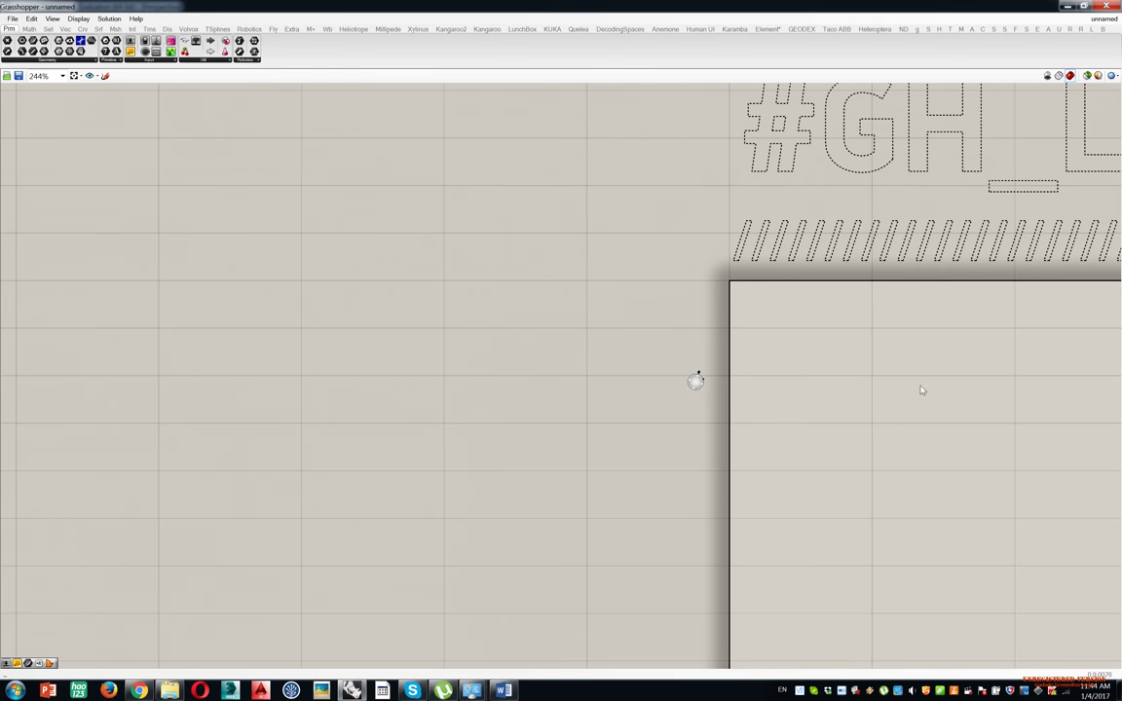
# Return the canvas compass widget to the canvas corner and bring the #GH_Live_Stream title into view.
pyautogui.moveTo(877, 376); pyautogui.dragTo(569, 271, button='right')
pyautogui.scroll(-3, 568, 271)
pyautogui.moveTo(688, 383); pyautogui.dragTo(496, 283, button='right')
pyautogui.moveTo(579, 273); pyautogui.dragTo(655, 358, button='right')
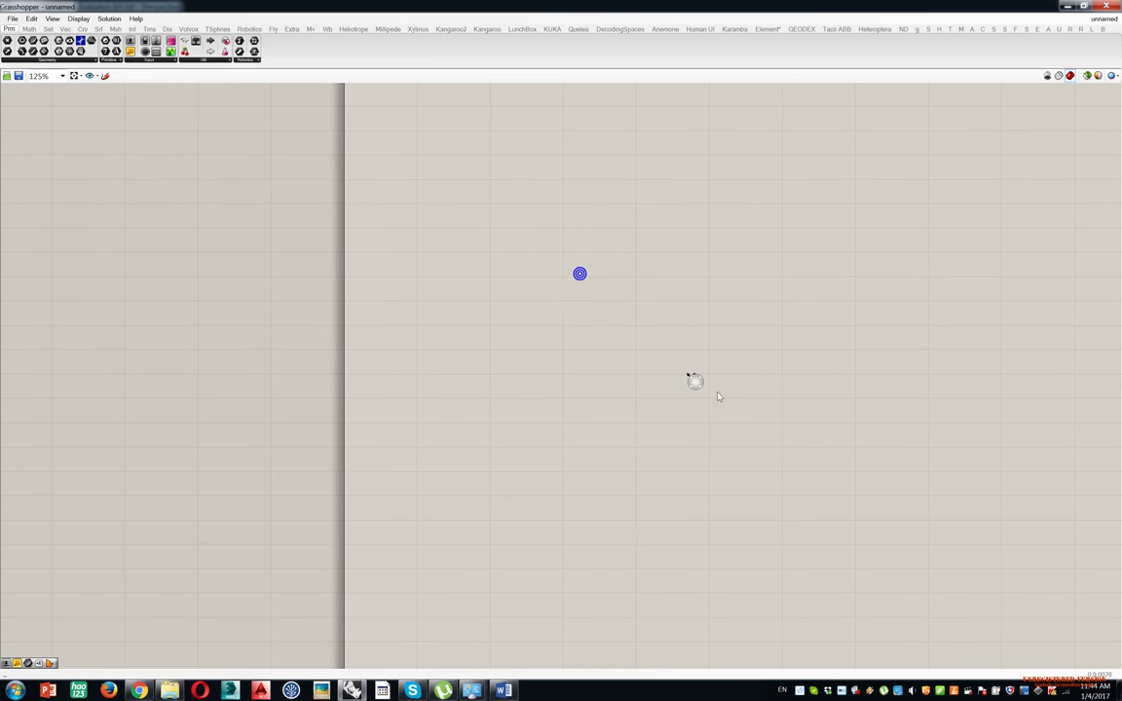
pyautogui.click(699, 381)
pyautogui.moveTo(526, 119); pyautogui.dragTo(555, 351, button='right')
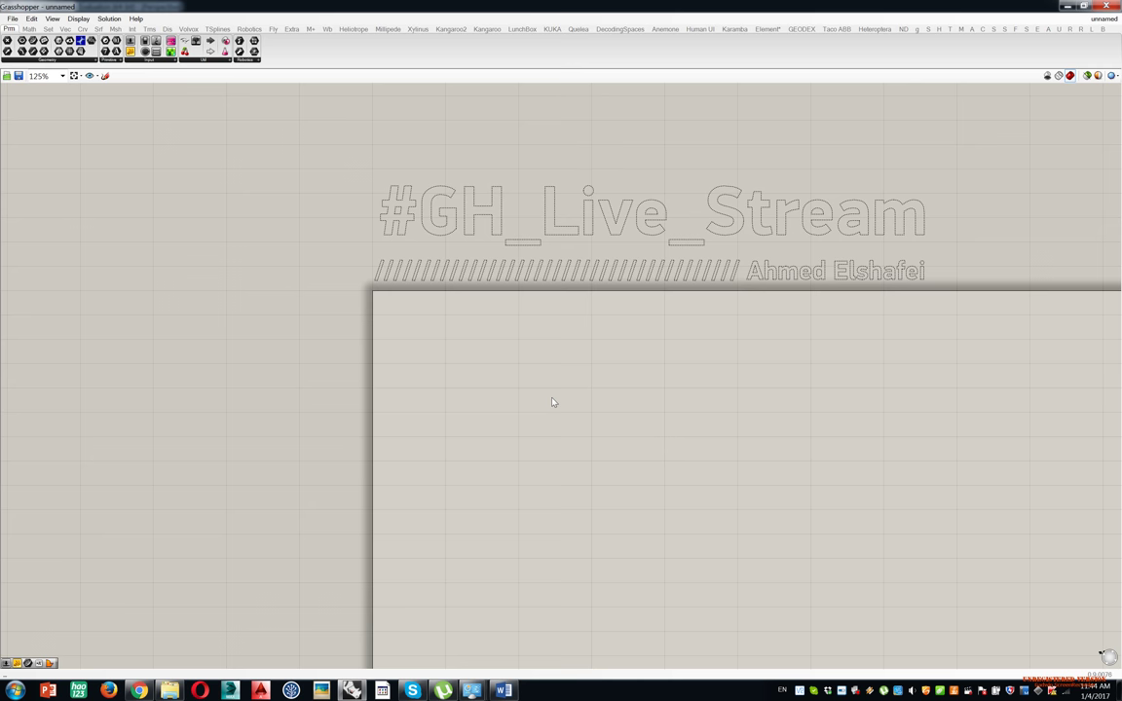
# Examine the empty canvas around the #GH_Live_Stream title at different zoom levels.
pyautogui.moveTo(475, 369); pyautogui.dragTo(476, 291, button='right')
pyautogui.scroll(-5, 477, 295)
pyautogui.scroll(5, 478, 299)
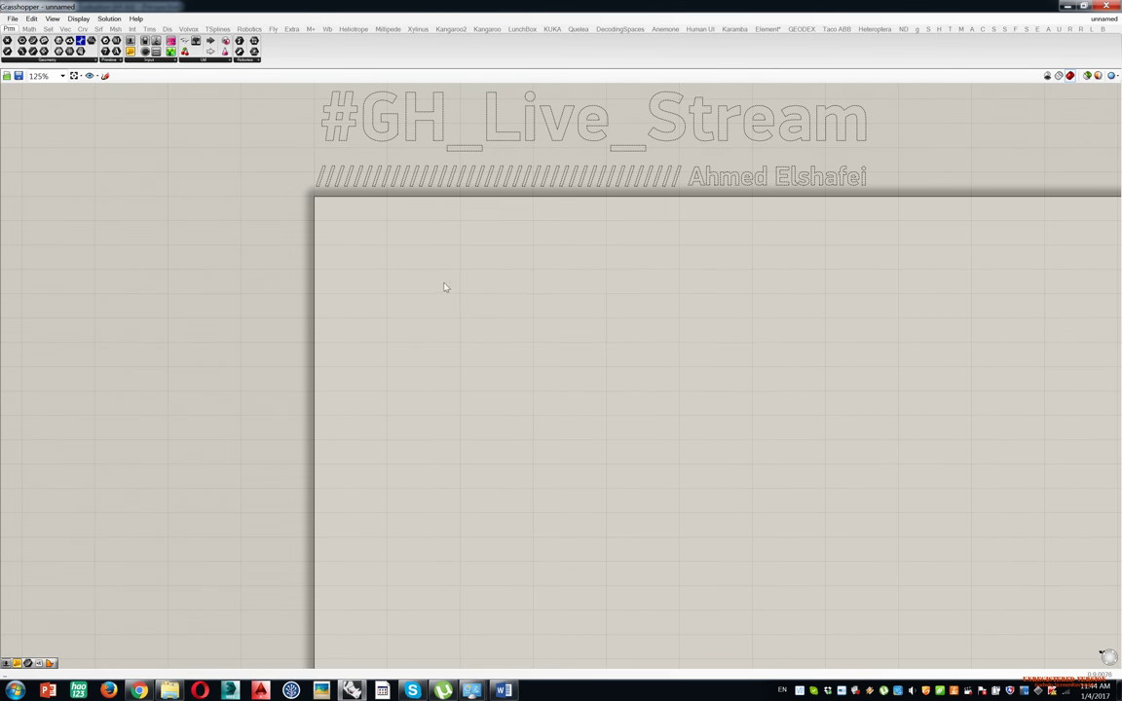
pyautogui.moveTo(457, 327); pyautogui.dragTo(333, 286, button='right')
pyautogui.moveTo(328, 205); pyautogui.dragTo(395, 290, button='right')
pyautogui.scroll(-3, 347, 288)
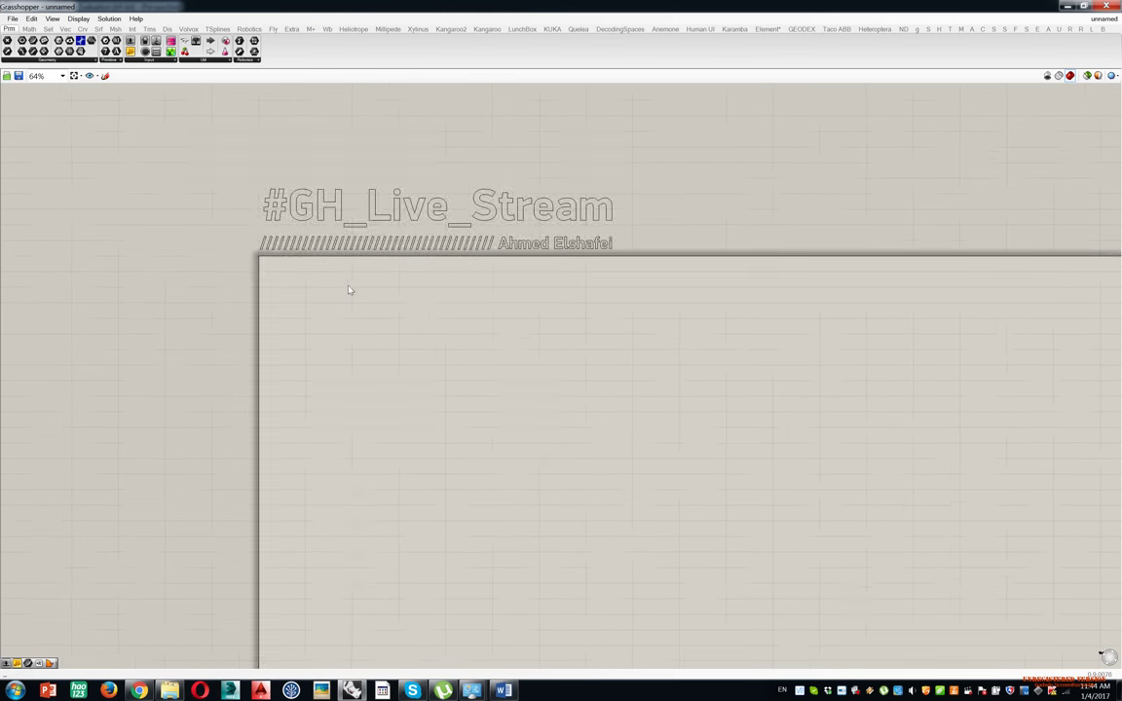
pyautogui.moveTo(345, 297); pyautogui.dragTo(220, 266, button='right')
pyautogui.scroll(4, 326, 265)
pyautogui.scroll(-2, 215, 260)
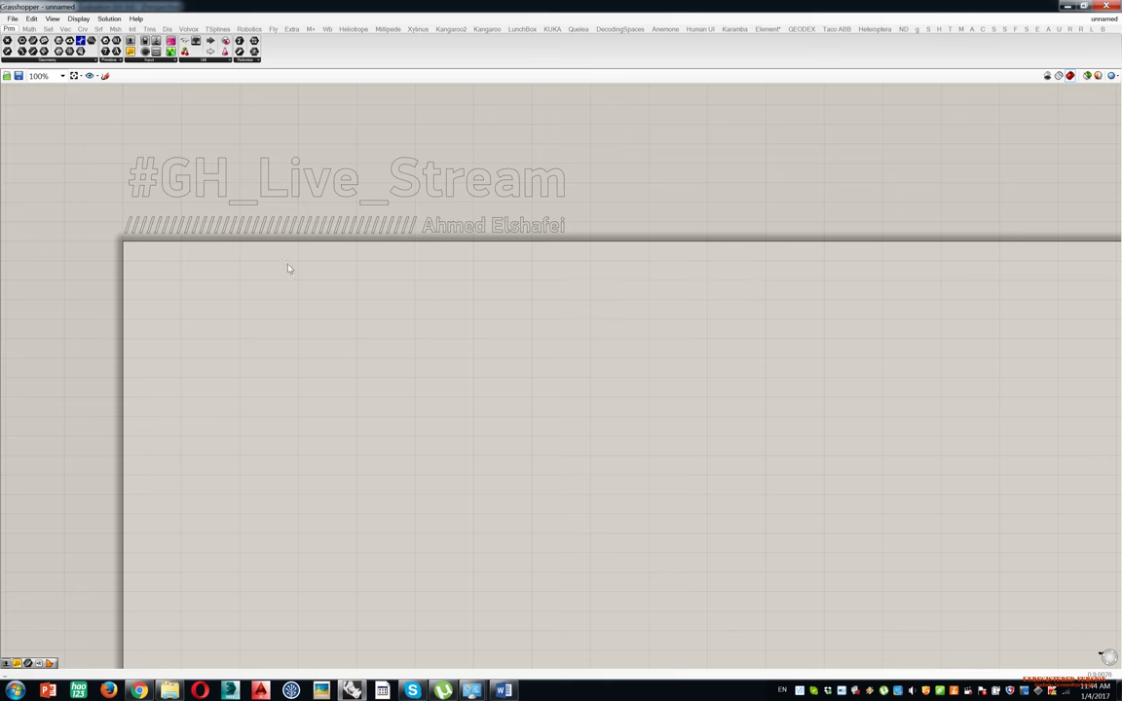
pyautogui.moveTo(289, 268); pyautogui.dragTo(257, 231, button='right')
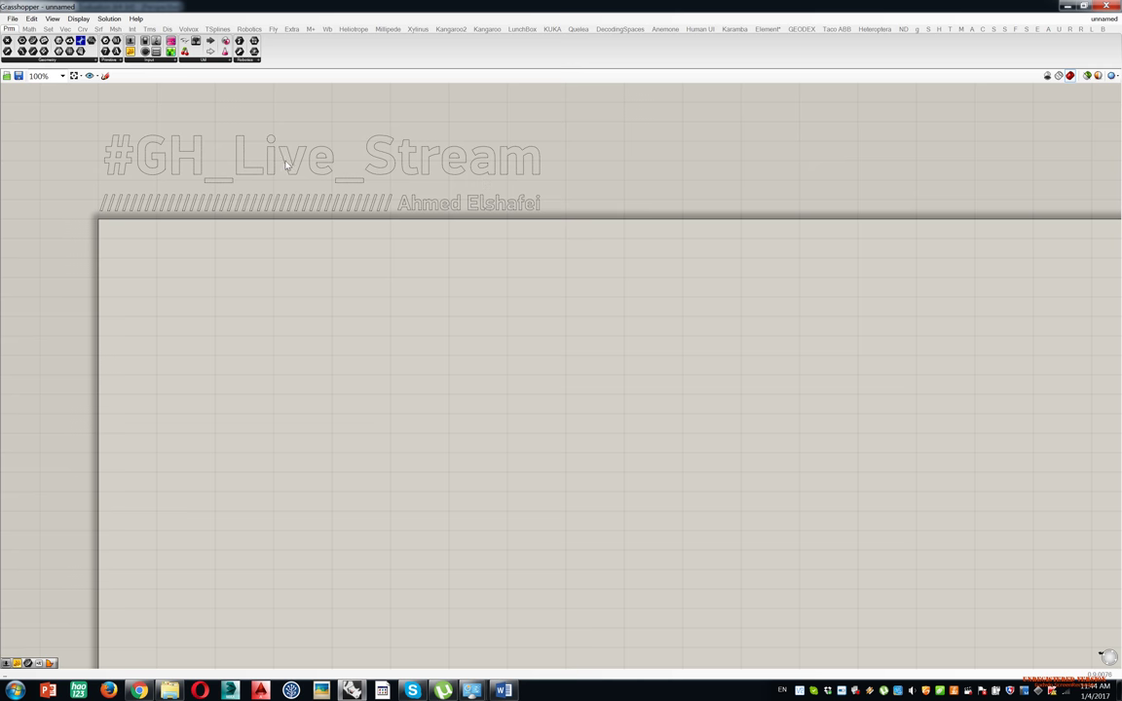
# Create a new Grasshopper document.
pyautogui.click(13, 19)
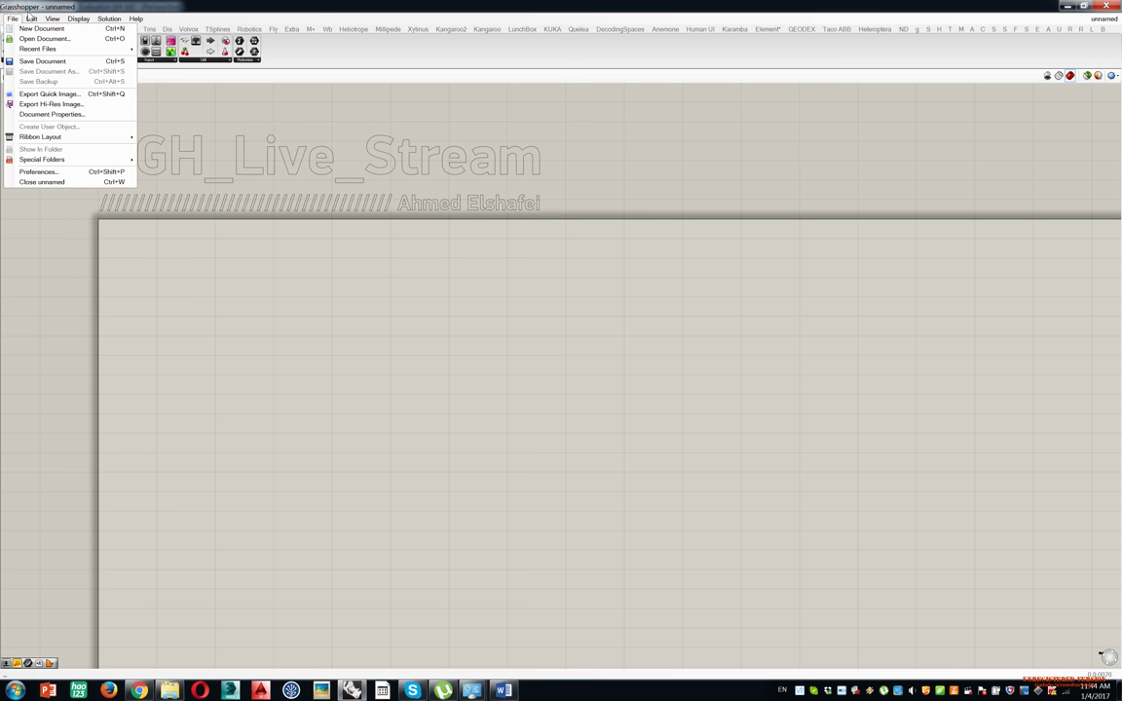
pyautogui.click(12, 18)
pyautogui.click(12, 19)
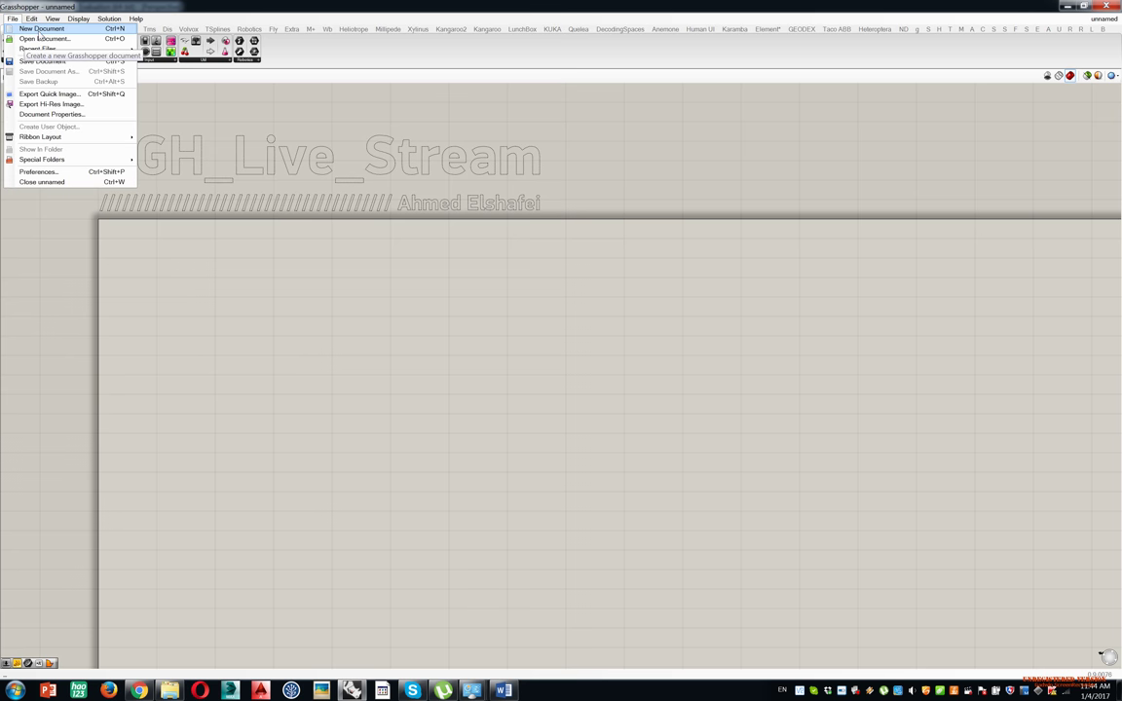
pyautogui.click(39, 29)
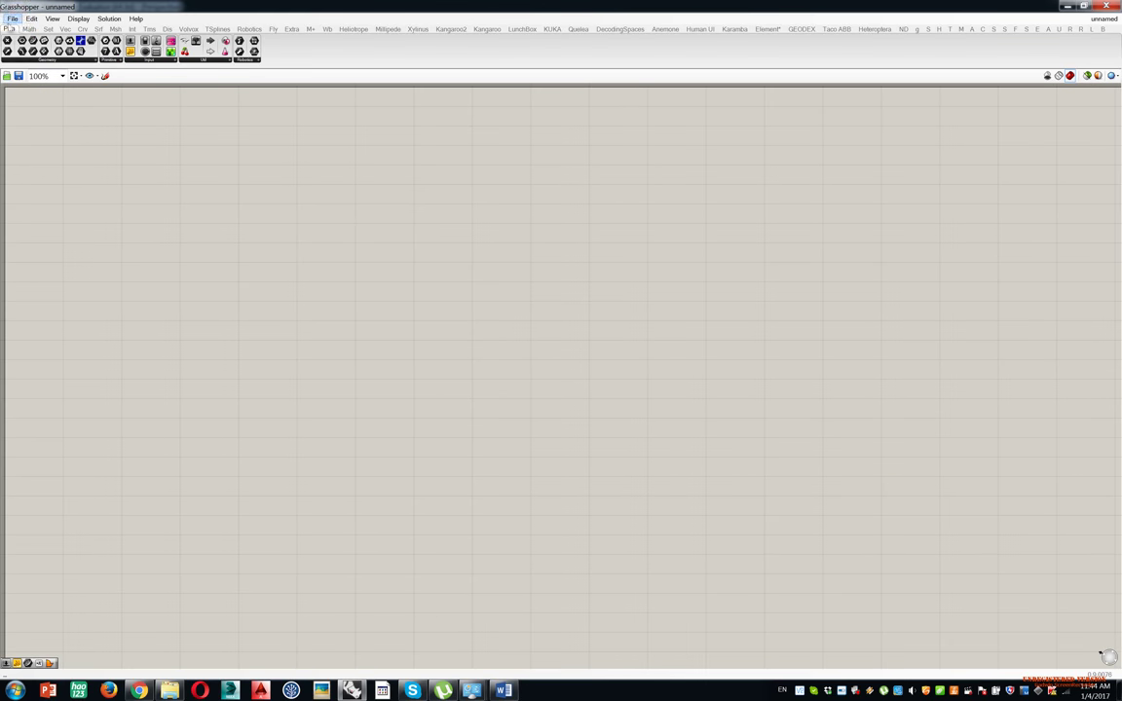
# Close the new blank document from the open-documents list and return to the unnamed document with the #GH_Live_Stream title.
pyautogui.click(1106, 22)
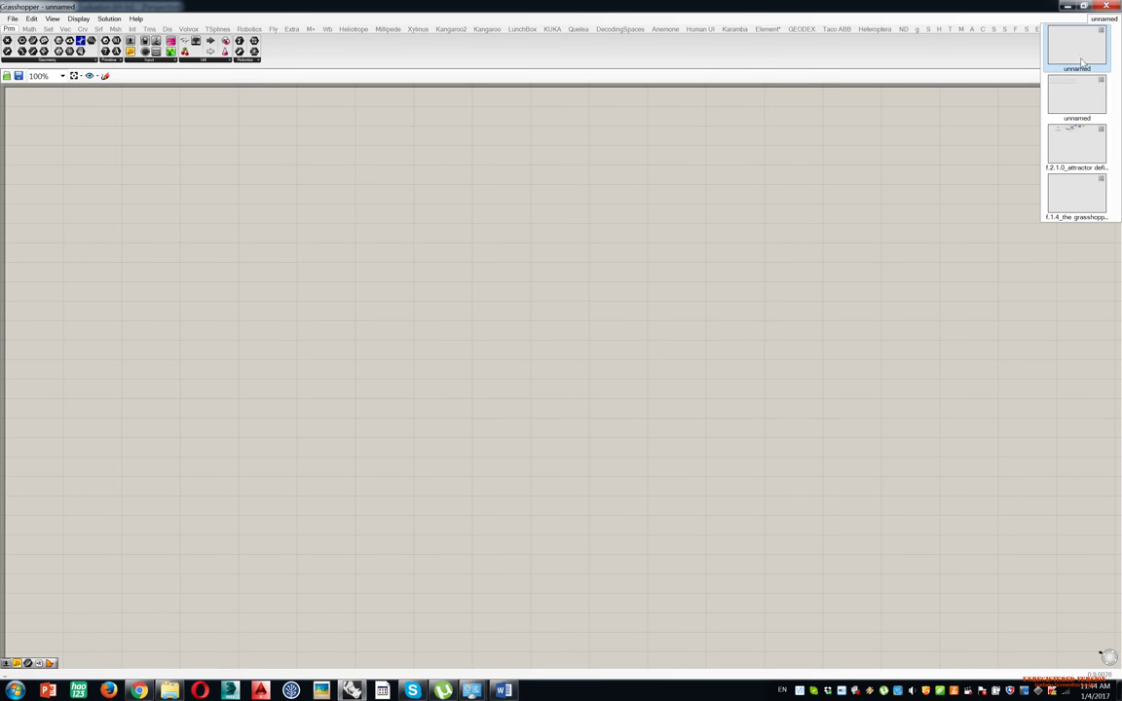
pyautogui.click(1101, 30)
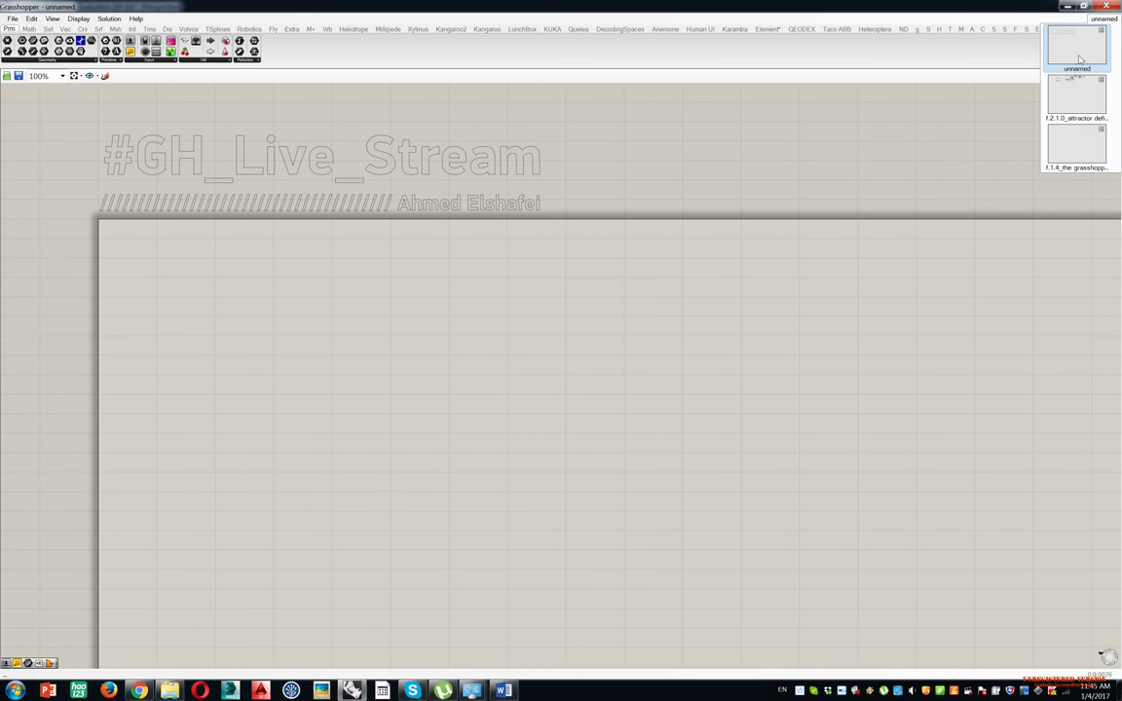
pyautogui.click(1081, 56)
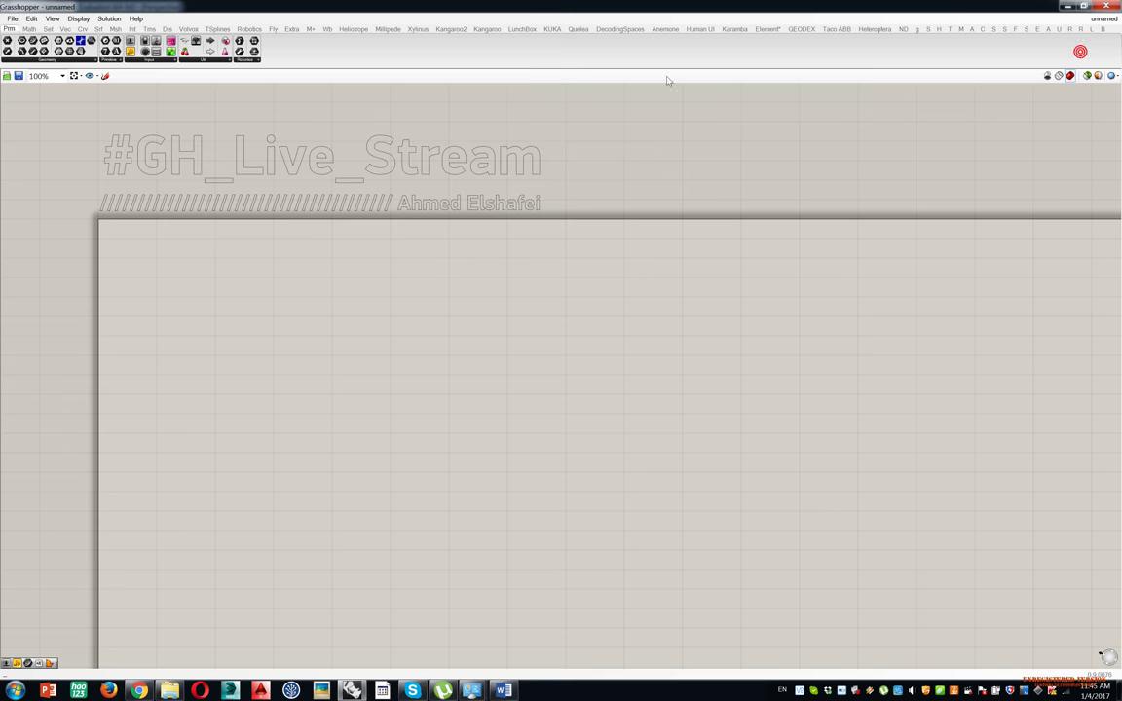
# Examine the recent files, ribbon layout and special folders commands, and the display options including the canvas widgets.
pyautogui.moveTo(390, 220); pyautogui.dragTo(399, 213, button='right')
pyautogui.click(13, 23)
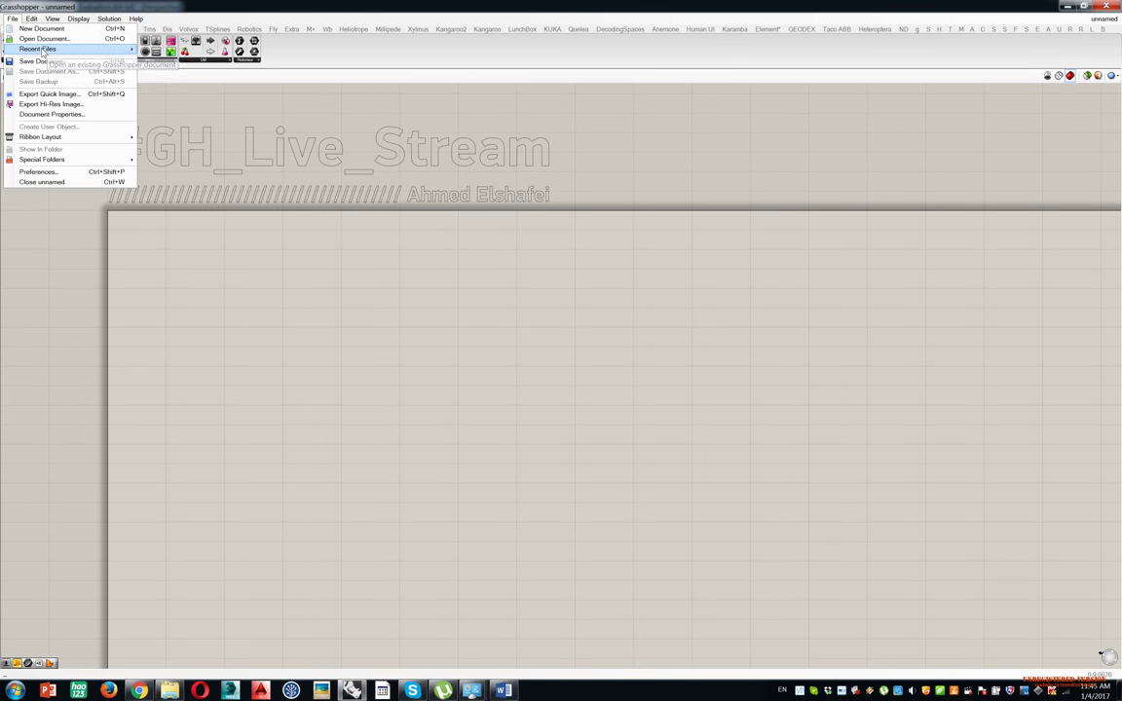
pyautogui.moveTo(44, 53)
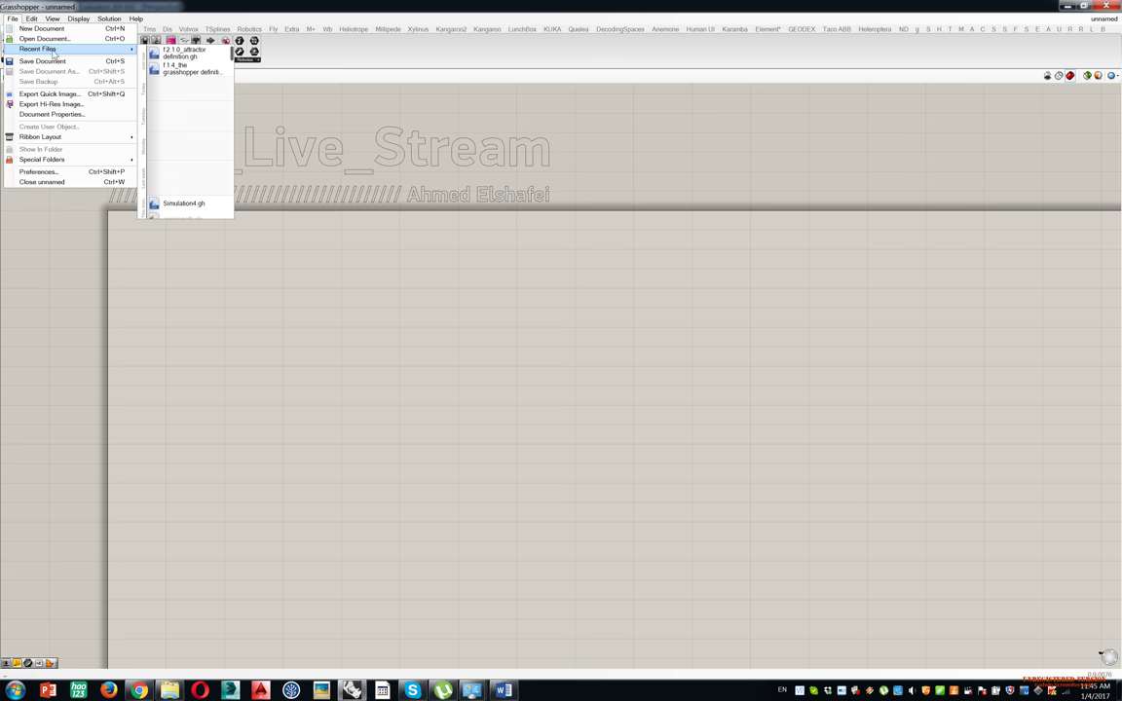
pyautogui.moveTo(231, 54)
pyautogui.mouseDown()
pyautogui.moveTo(230, 93)
pyautogui.moveTo(230, 51)
pyautogui.mouseUp()
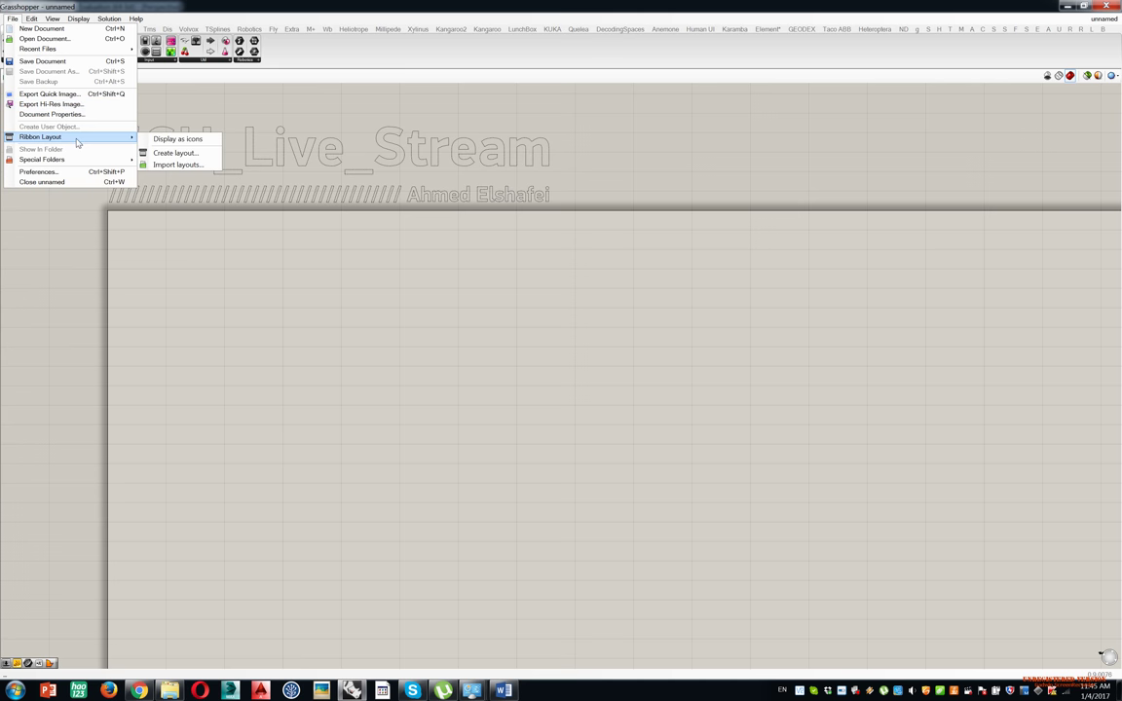
pyautogui.moveTo(80, 161)
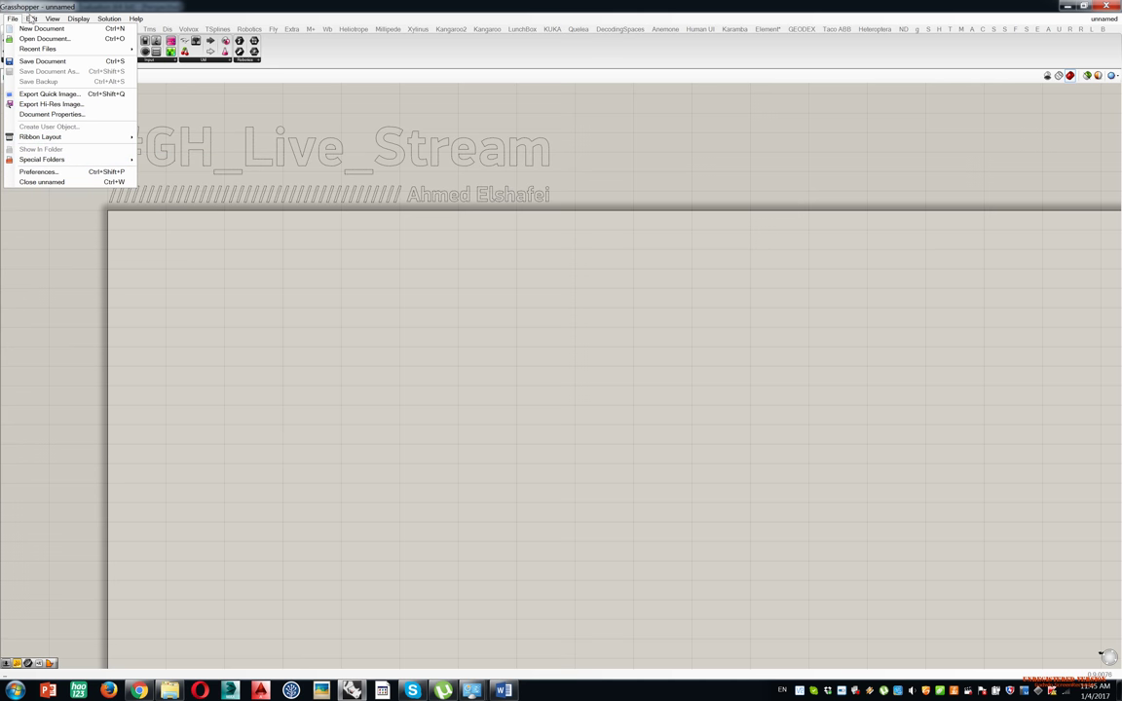
pyautogui.moveTo(31, 19)
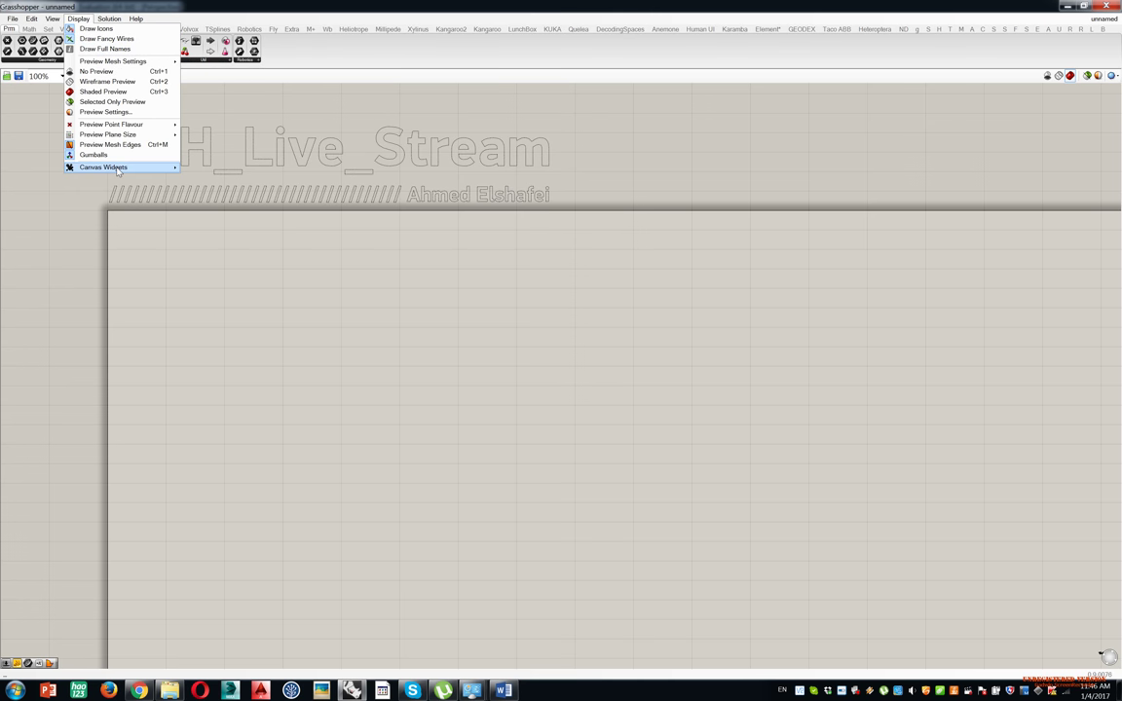
pyautogui.moveTo(118, 172)
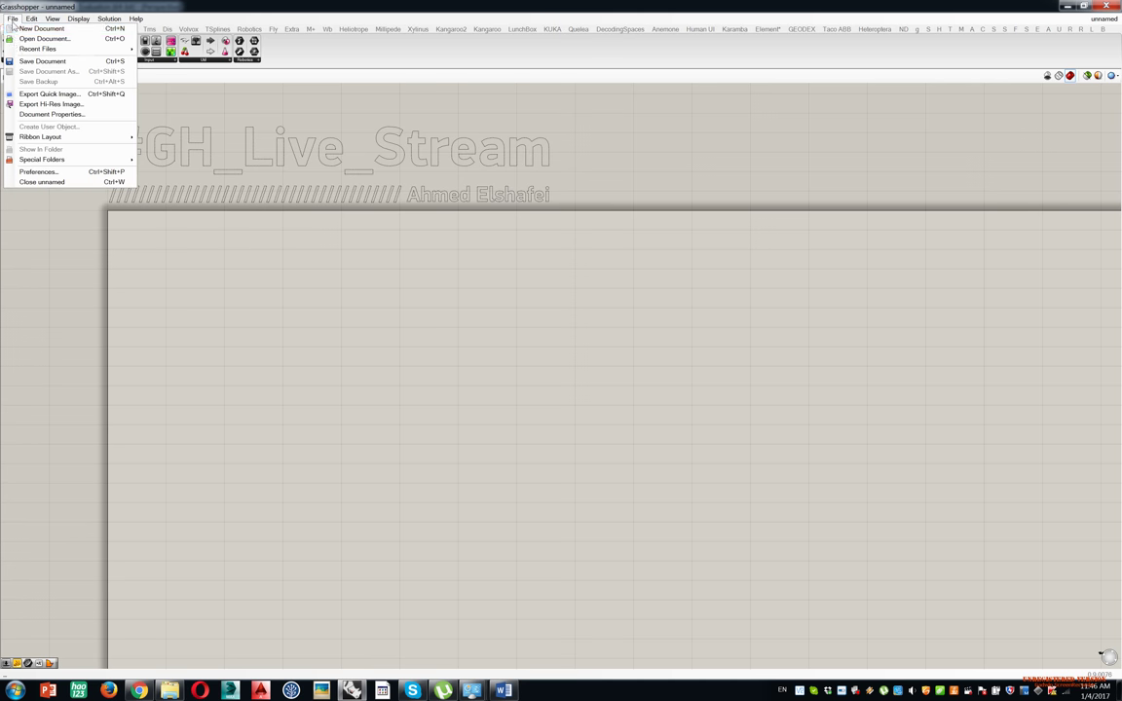
# View the document properties and close them without changes.
pyautogui.click(83, 115)
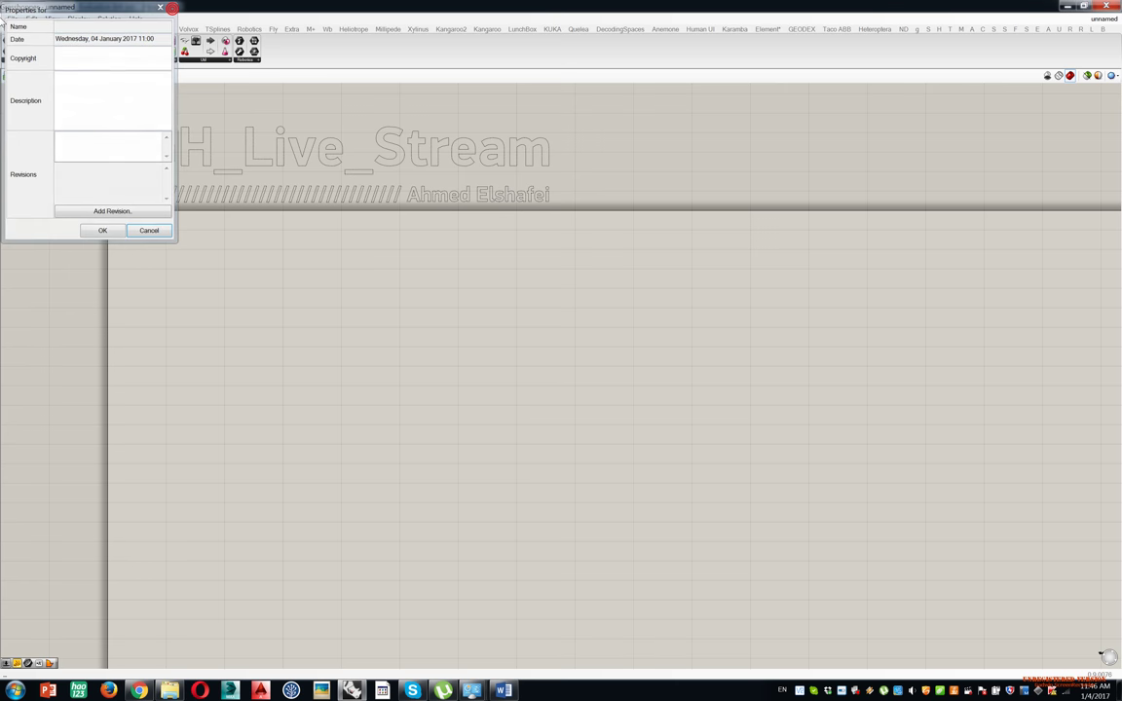
pyautogui.click(173, 8)
# Examine the Widgets settings in the Grasshopper preferences, switching the Profiler widget off and on again, and close the settings.
pyautogui.click(12, 19)
pyautogui.click(54, 173)
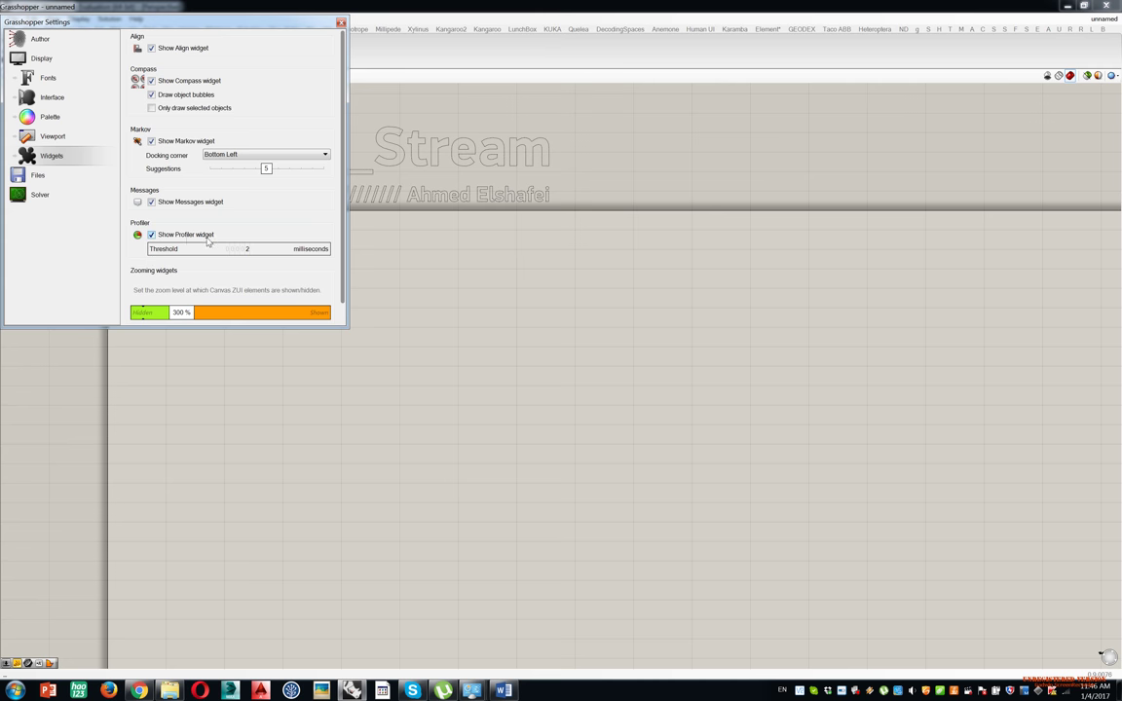
pyautogui.click(151, 236)
pyautogui.click(151, 236)
pyautogui.click(342, 107)
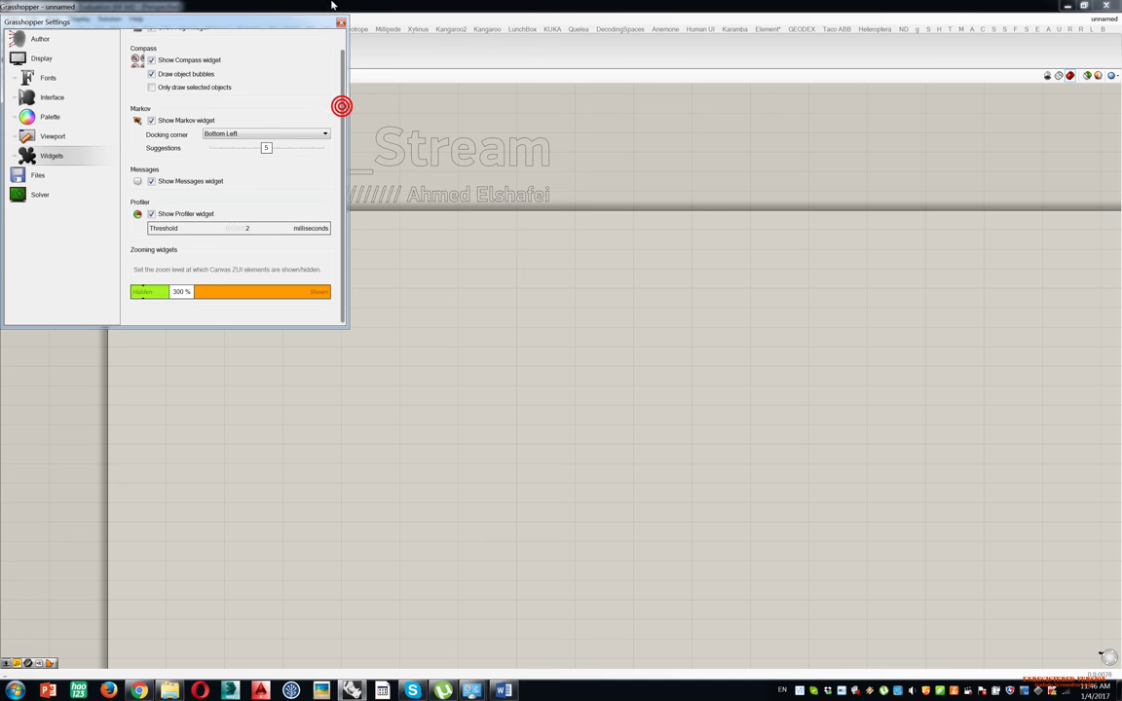
pyautogui.click(340, 21)
pyautogui.moveTo(260, 275)
pyautogui.mouseDown(button='right')
pyautogui.moveTo(323, 215)
pyautogui.moveTo(334, 229)
pyautogui.mouseUp(button='right')
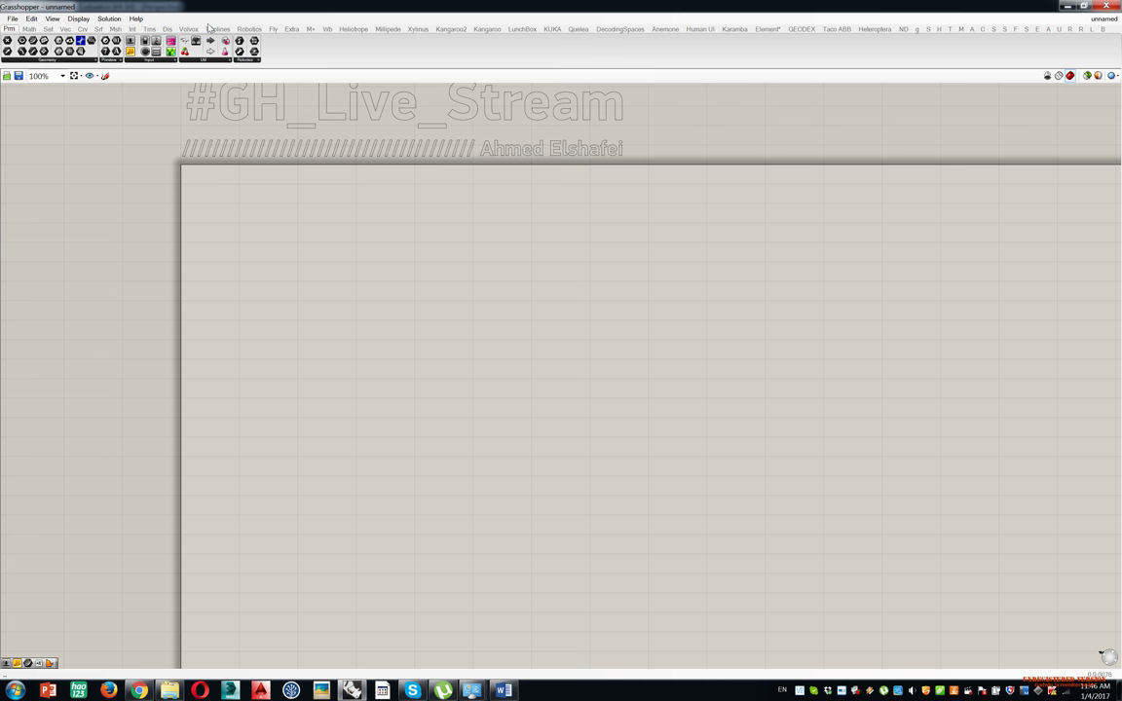
# Examine the standard component categories, including Params, Sets, Vector, Curve, Surface, Mesh, Intersect, Transform and Display.
pyautogui.click(167, 29)
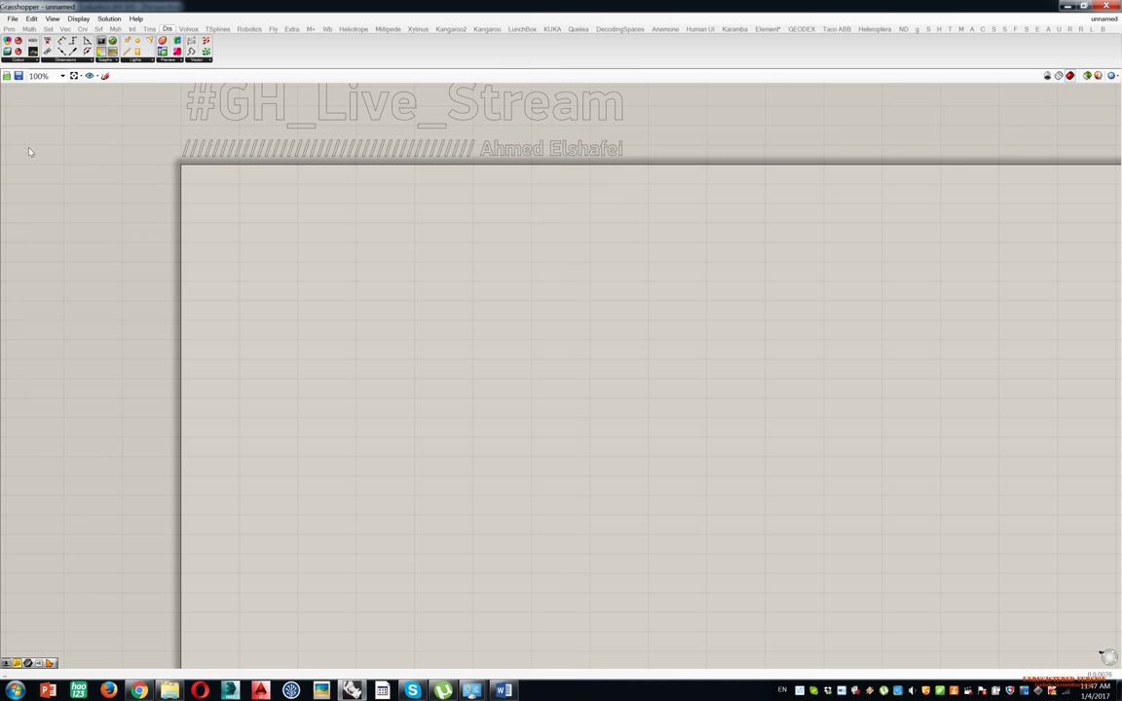
pyautogui.click(11, 28)
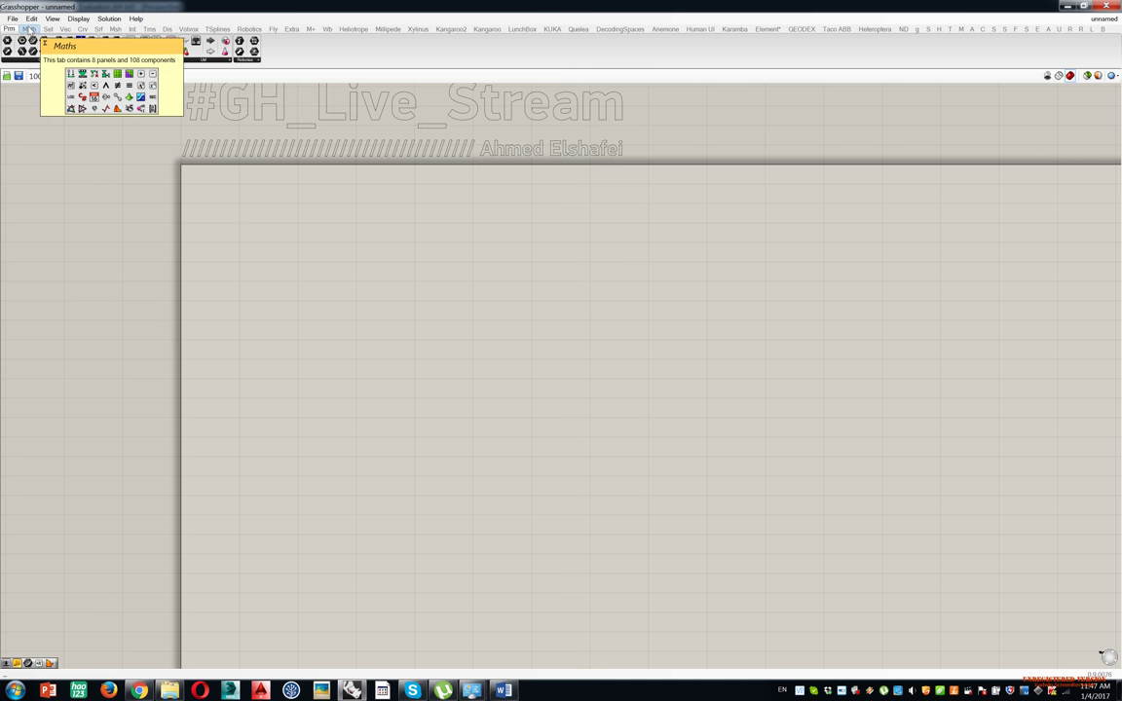
pyautogui.click(48, 29)
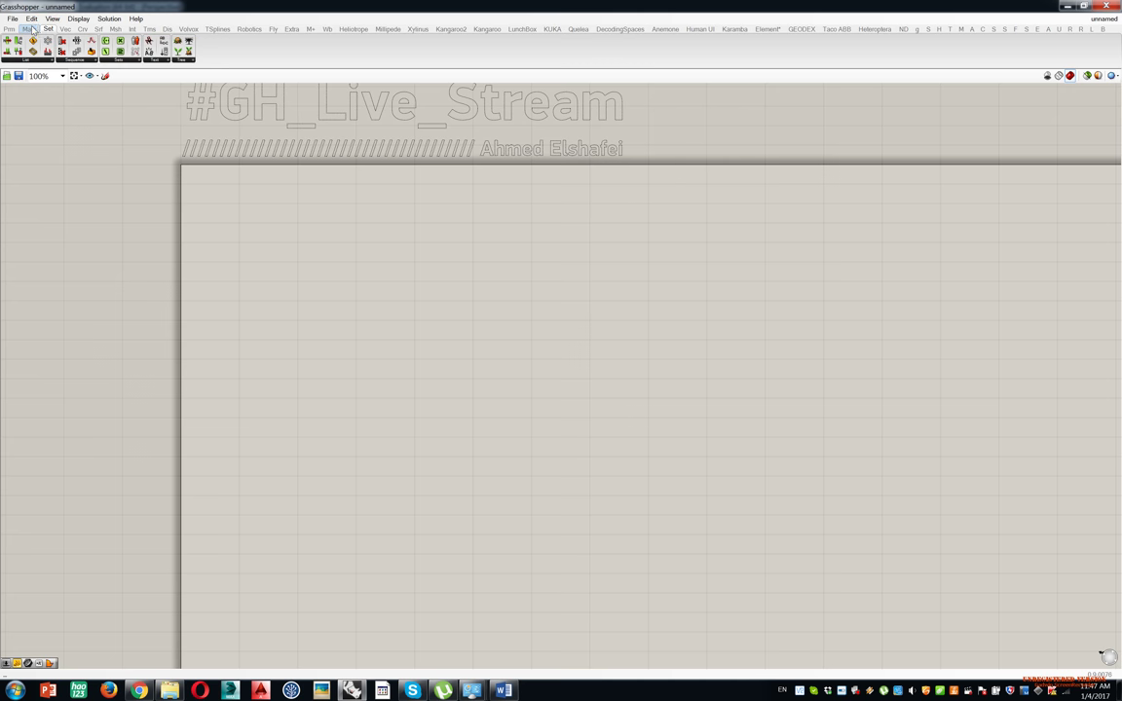
pyautogui.click(66, 30)
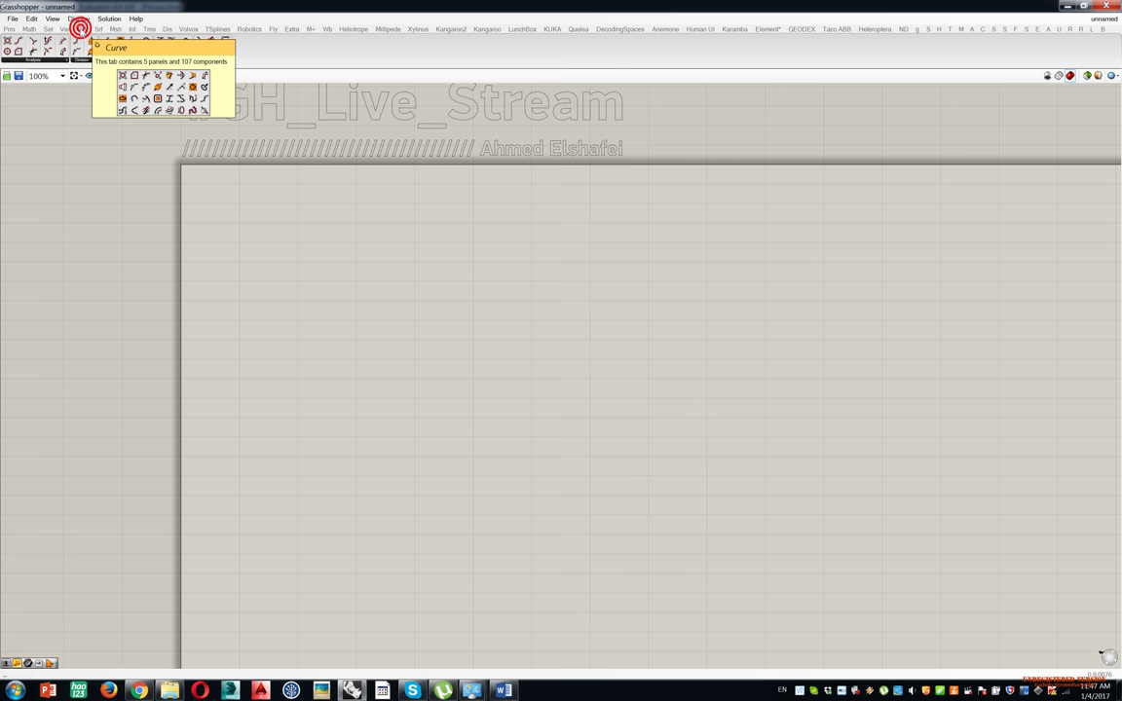
pyautogui.click(99, 29)
pyautogui.click(116, 29)
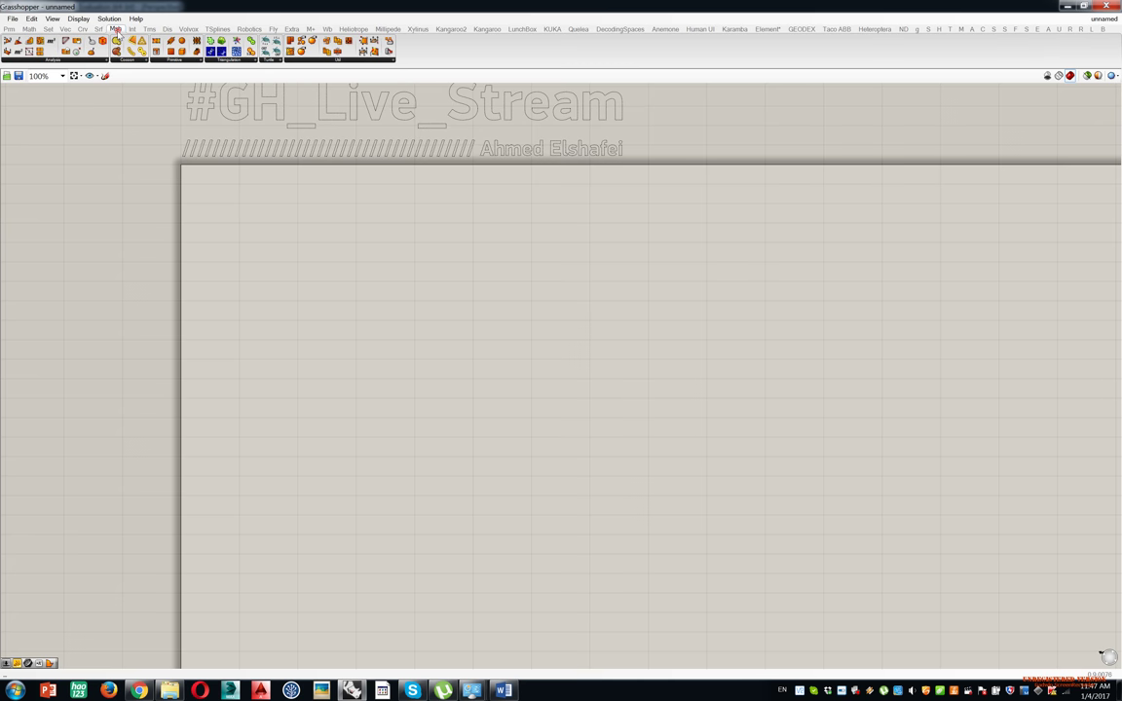
pyautogui.click(132, 29)
pyautogui.click(149, 29)
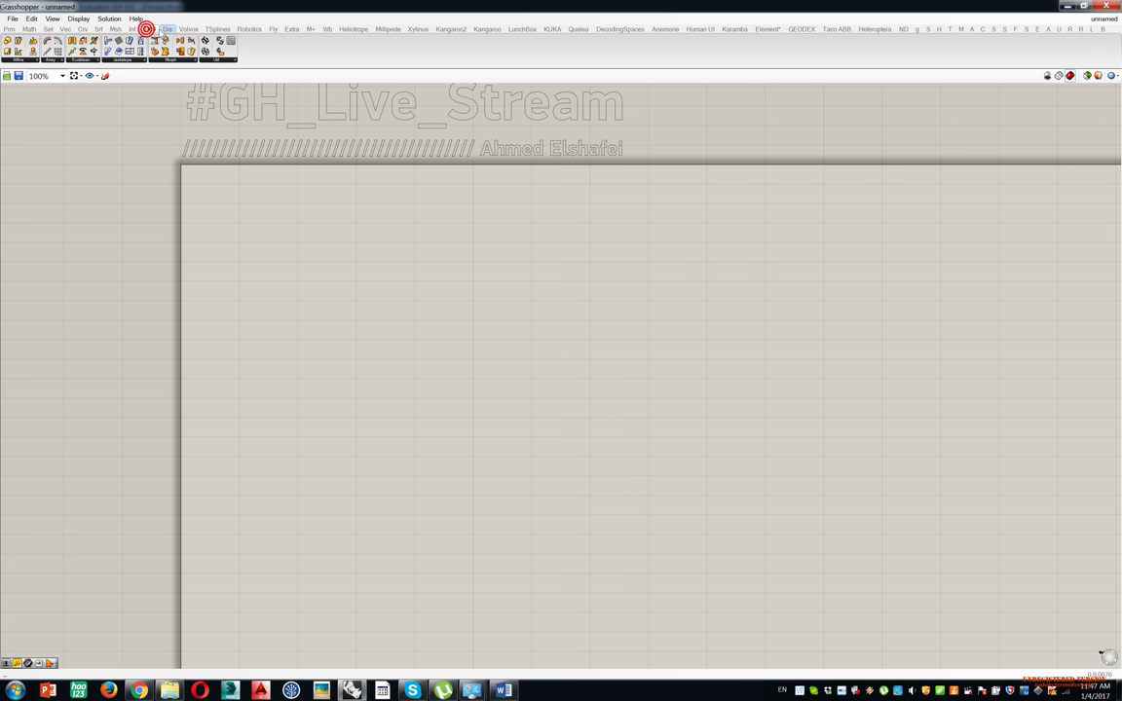
pyautogui.click(168, 29)
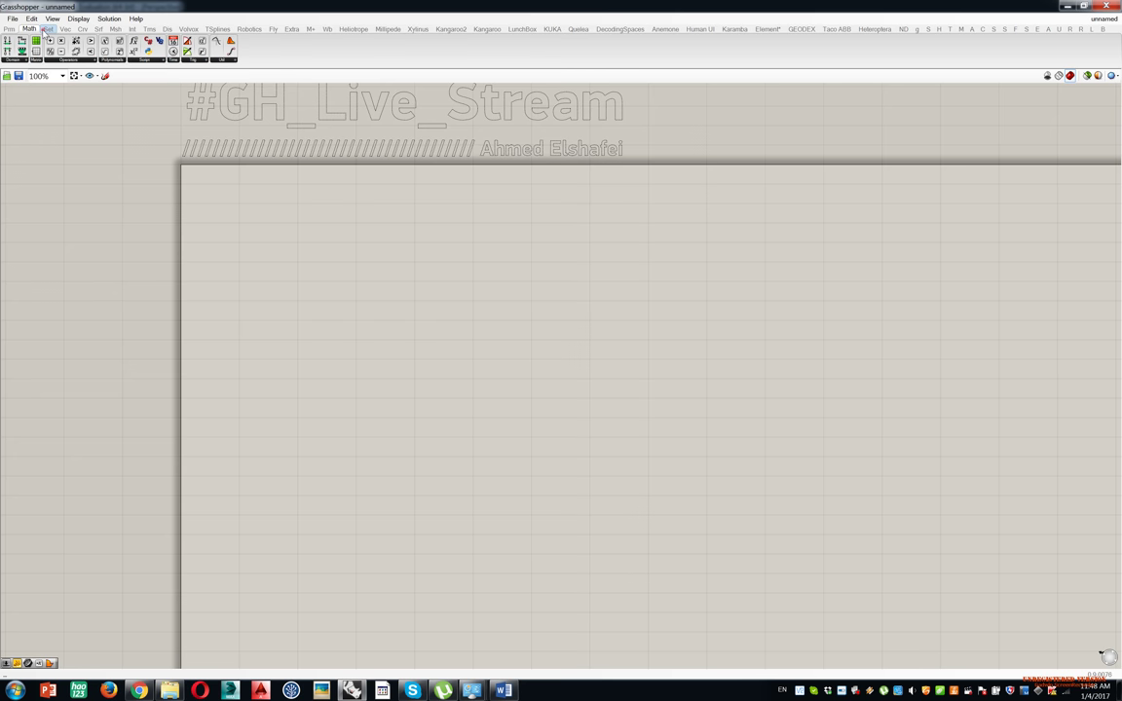
# Go through the Sets, Vector, Curve, Surface and Mesh component categories once more.
pyautogui.click(42, 29)
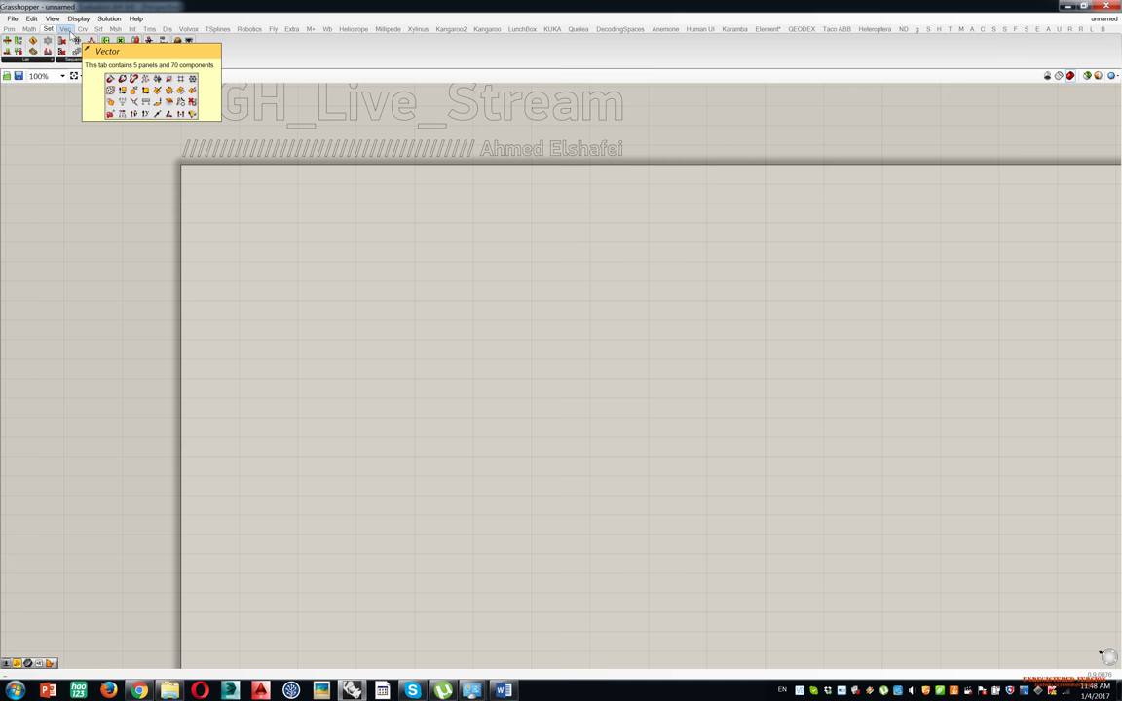
pyautogui.click(68, 30)
pyautogui.click(84, 30)
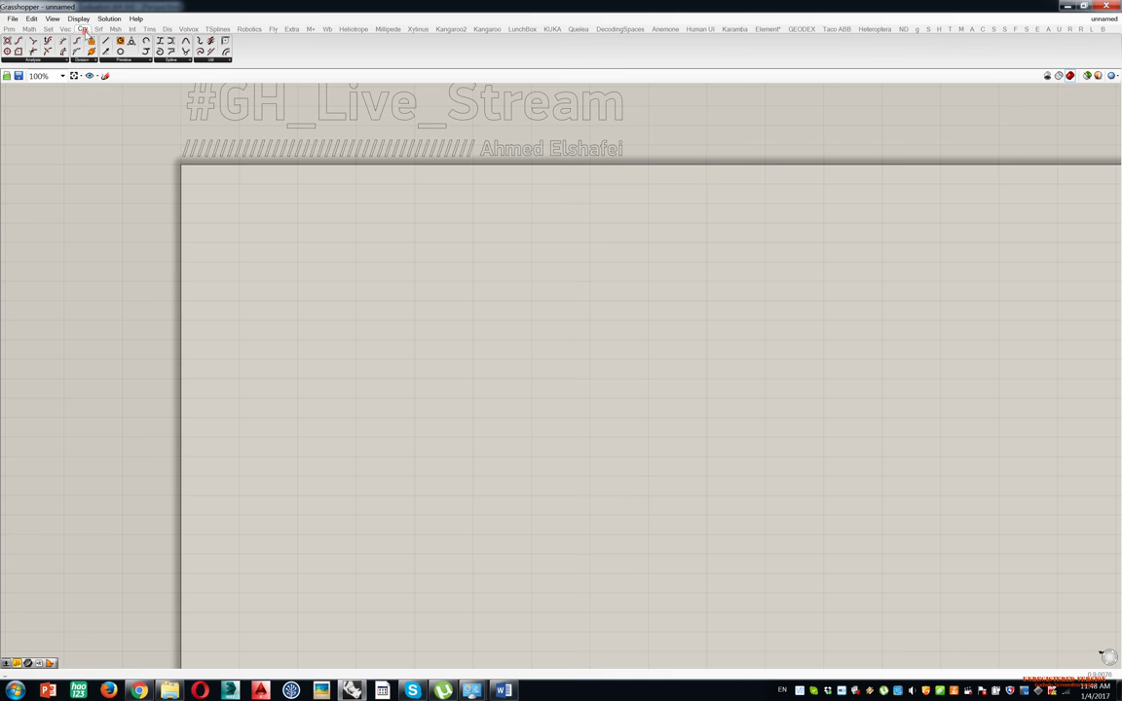
pyautogui.click(98, 30)
pyautogui.click(115, 29)
pyautogui.click(116, 29)
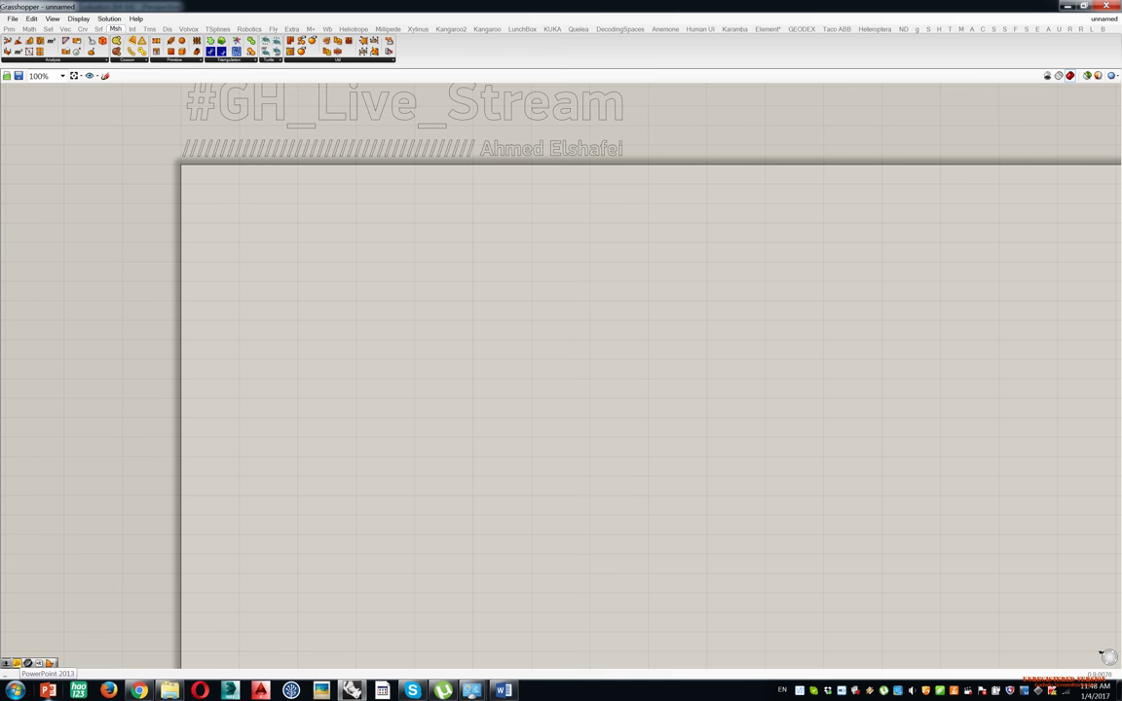
# Examine the Volvox, TSplines and Robotics plug-in component categories and return to the Display components.
pyautogui.click(164, 28)
pyautogui.click(186, 29)
pyautogui.click(219, 31)
pyautogui.click(260, 29)
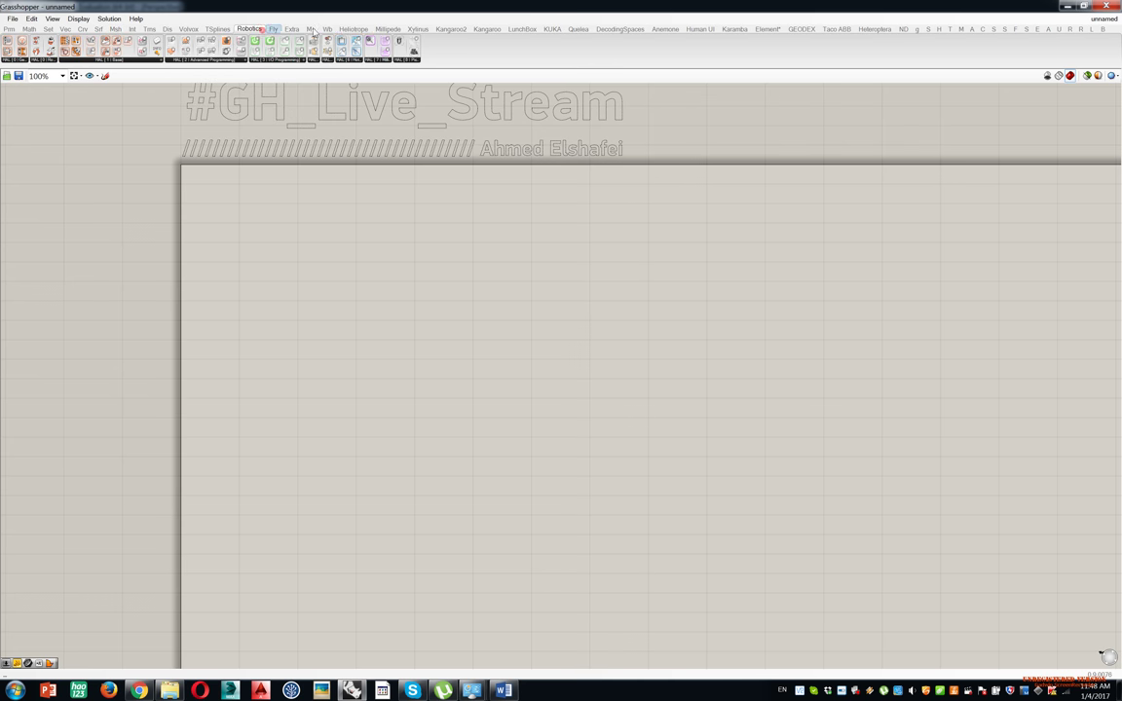
pyautogui.click(171, 30)
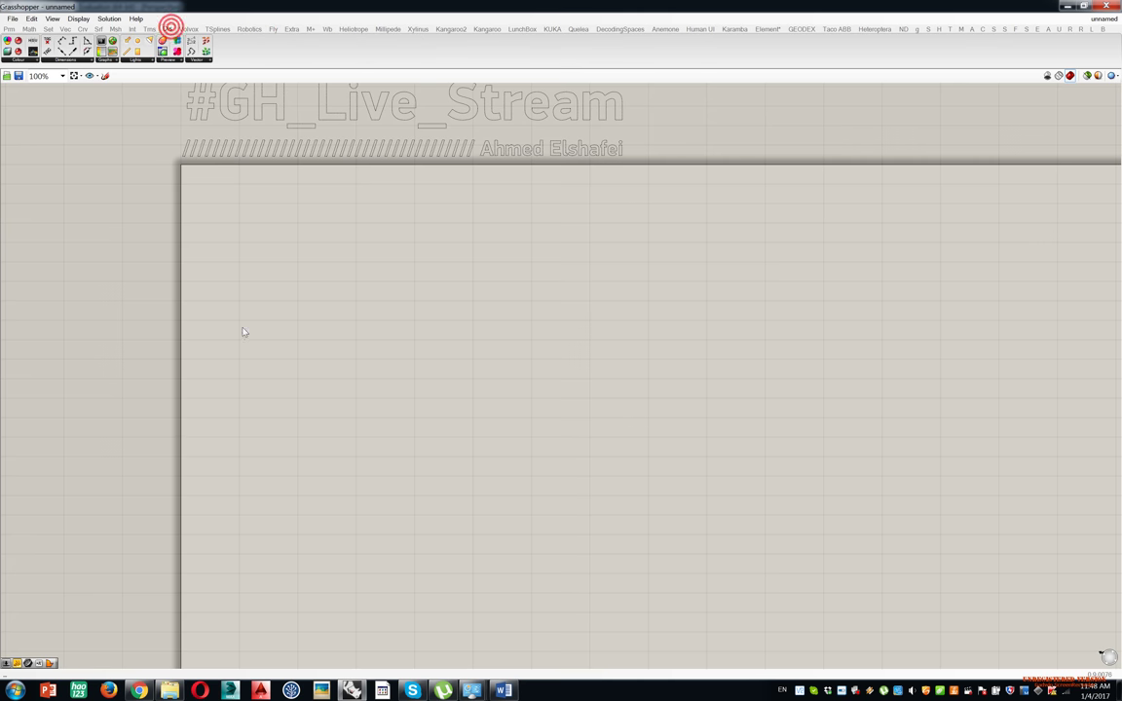
pyautogui.moveTo(280, 284); pyautogui.dragTo(161, 236, button='right')
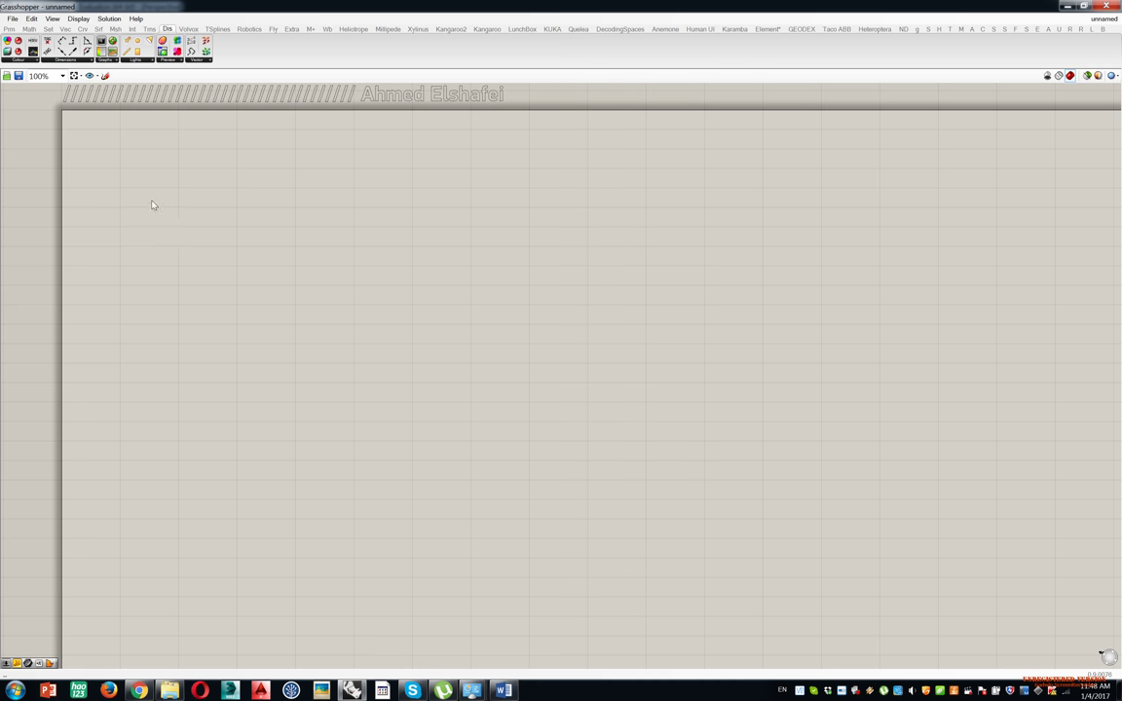
# Place a Point parameter from the Params category on the canvas.
pyautogui.moveTo(153, 201); pyautogui.dragTo(159, 250, button='right')
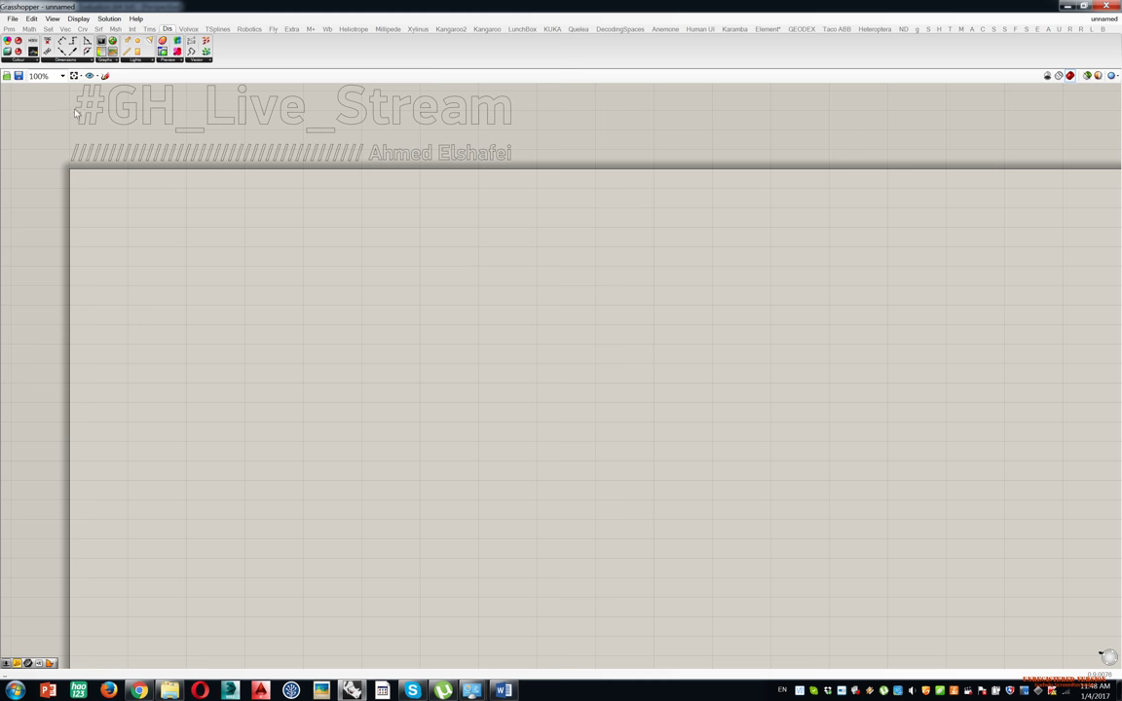
pyautogui.click(9, 29)
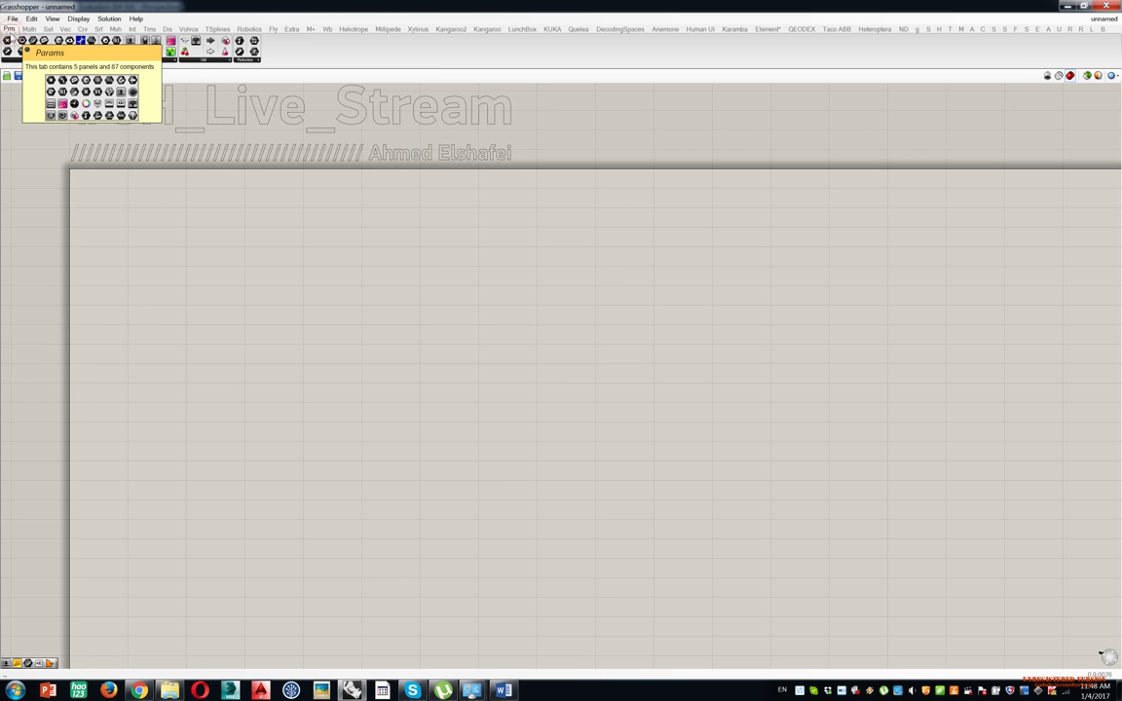
pyautogui.moveTo(7, 41); pyautogui.dragTo(284, 278)
pyautogui.scroll(5, 277, 277)
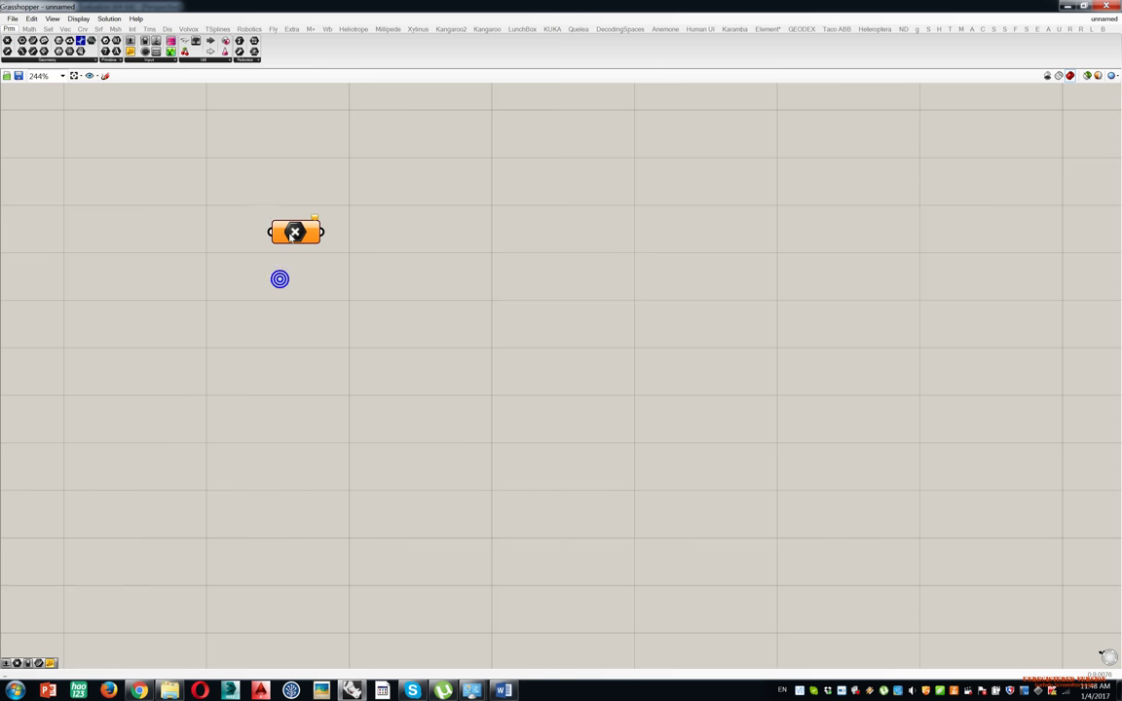
pyautogui.scroll(-4, 277, 195)
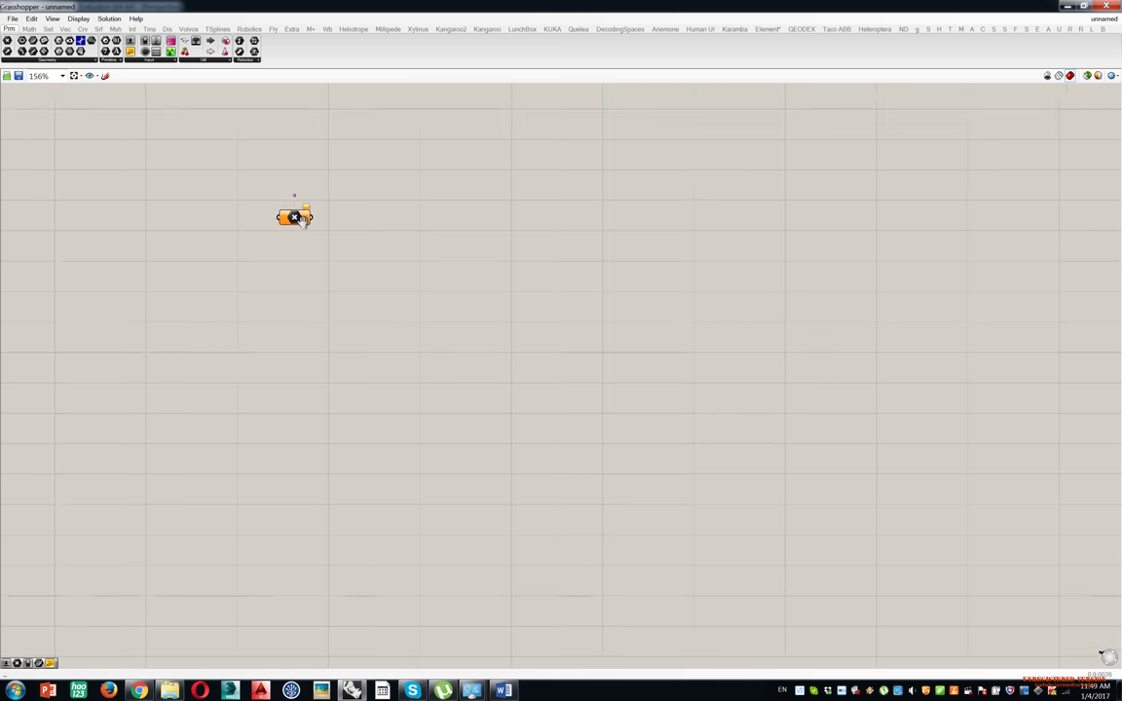
pyautogui.click(214, 62)
pyautogui.moveTo(209, 75); pyautogui.dragTo(263, 185)
pyautogui.moveTo(268, 193); pyautogui.dragTo(325, 293, button='right')
pyautogui.moveTo(319, 274); pyautogui.dragTo(827, 156)
pyautogui.click(826, 159)
pyautogui.press('Delete')
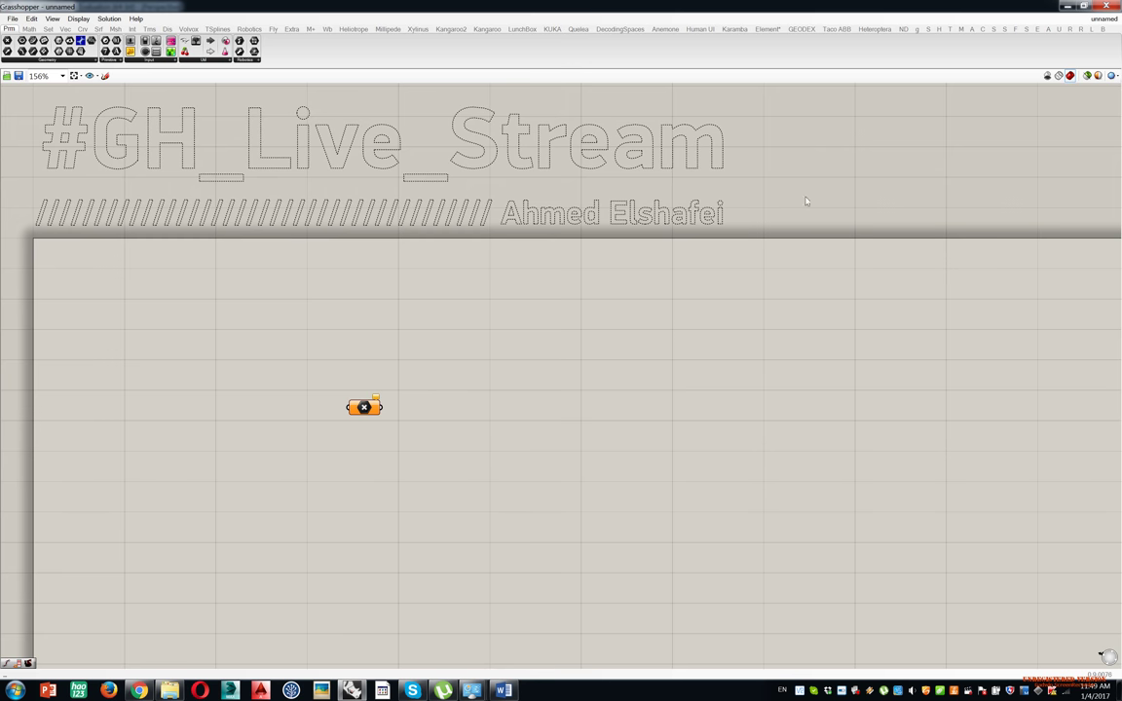
# Switch the component display from icons to text and turn on Draw Full Names.
pyautogui.scroll(6, 345, 437)
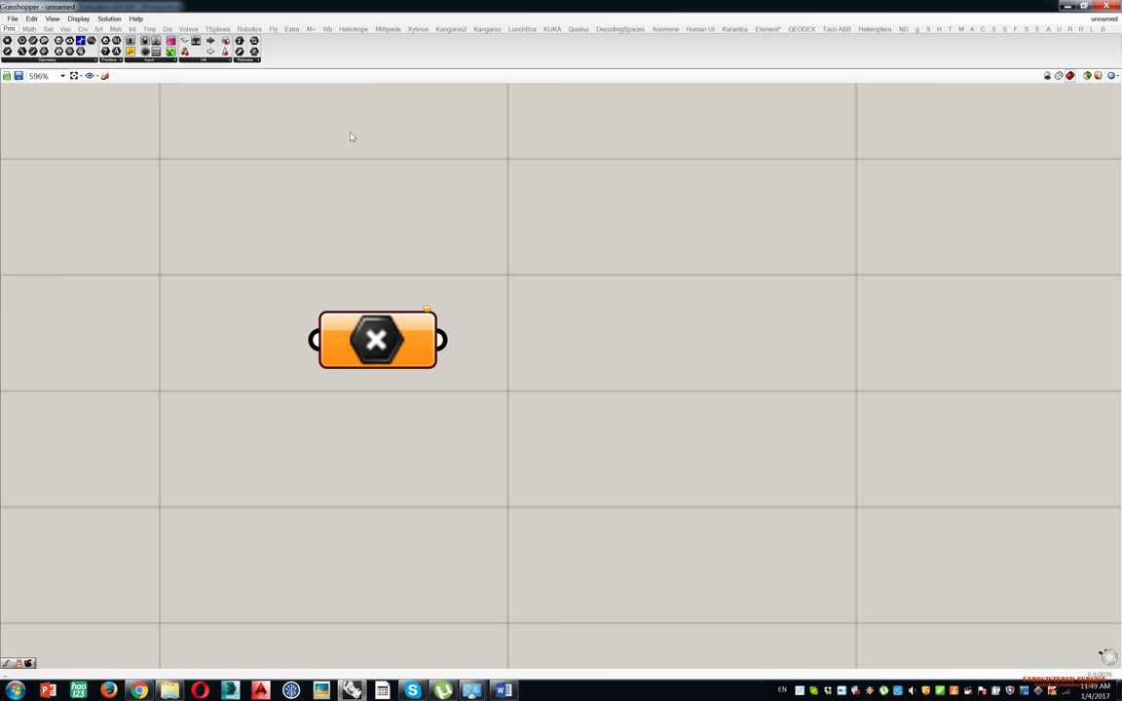
pyautogui.scroll(-3, 413, 251)
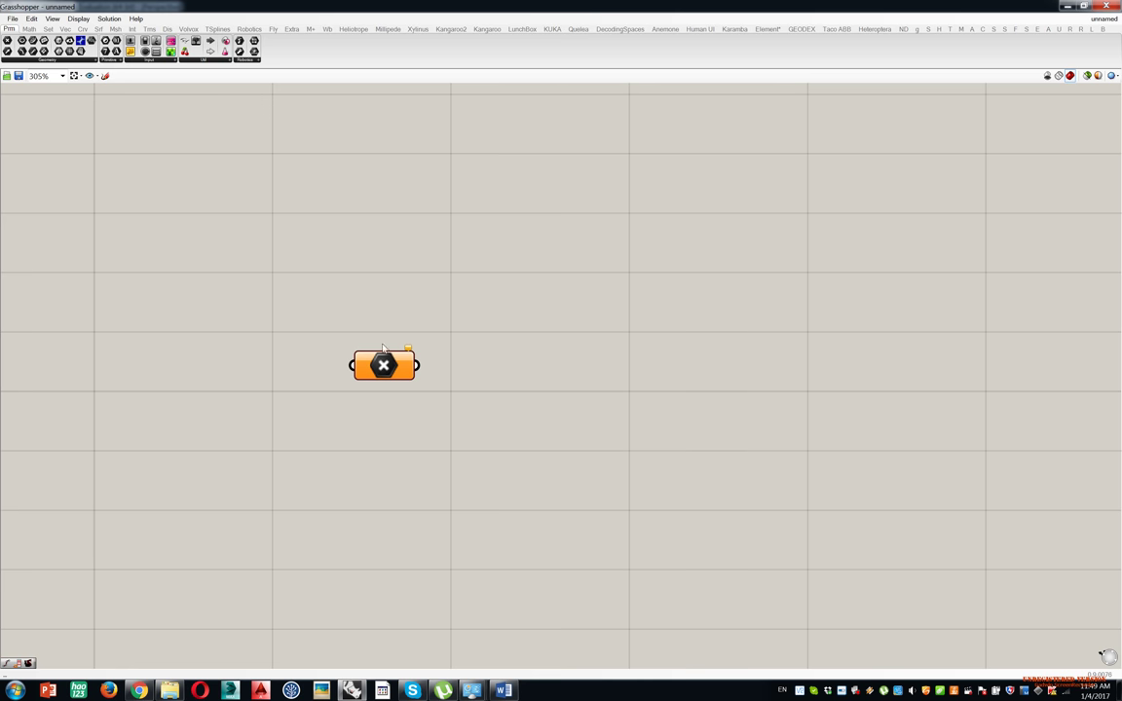
pyautogui.click(87, 19)
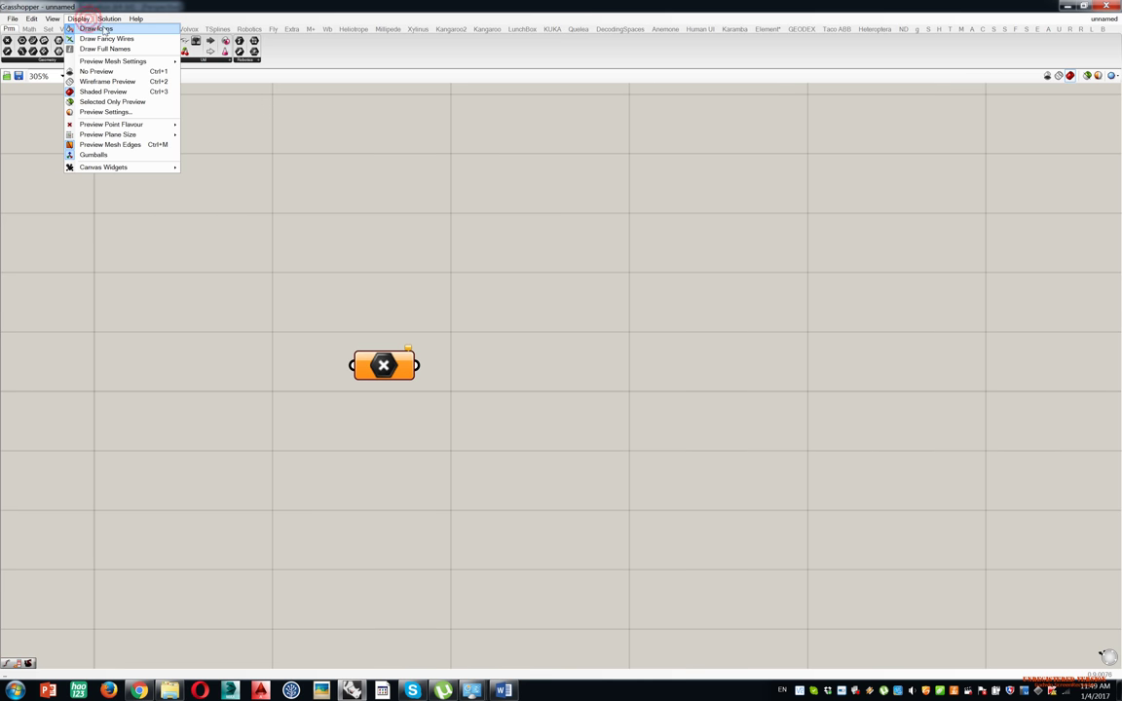
pyautogui.click(94, 30)
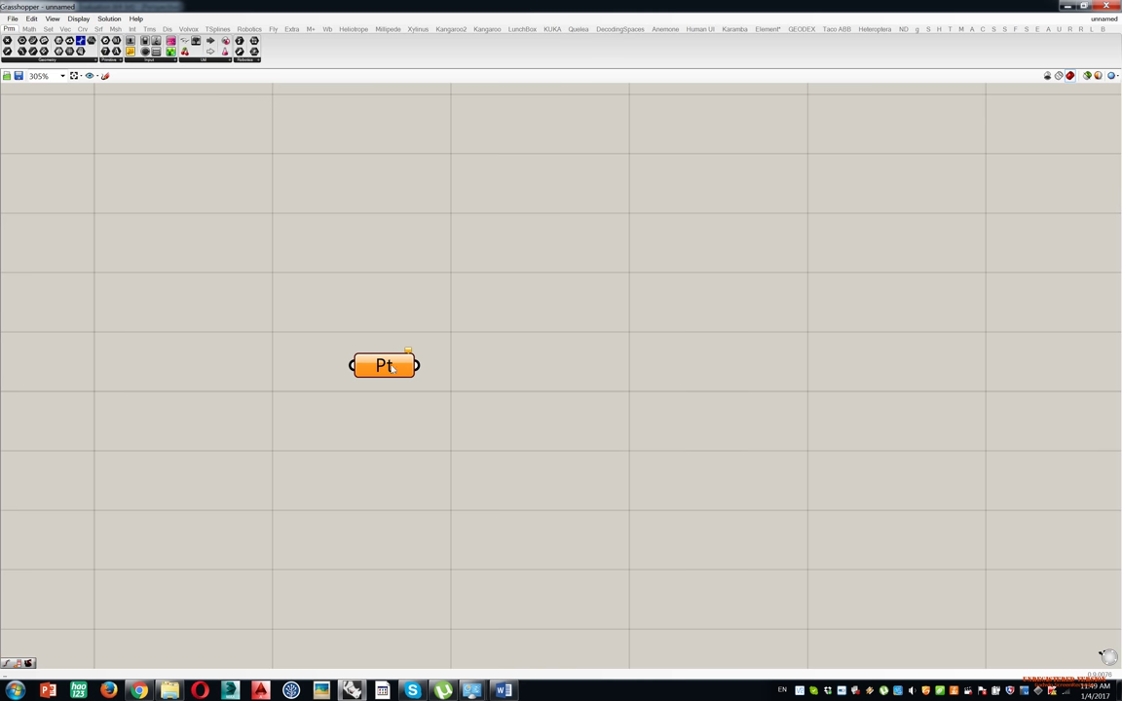
pyautogui.click(84, 20)
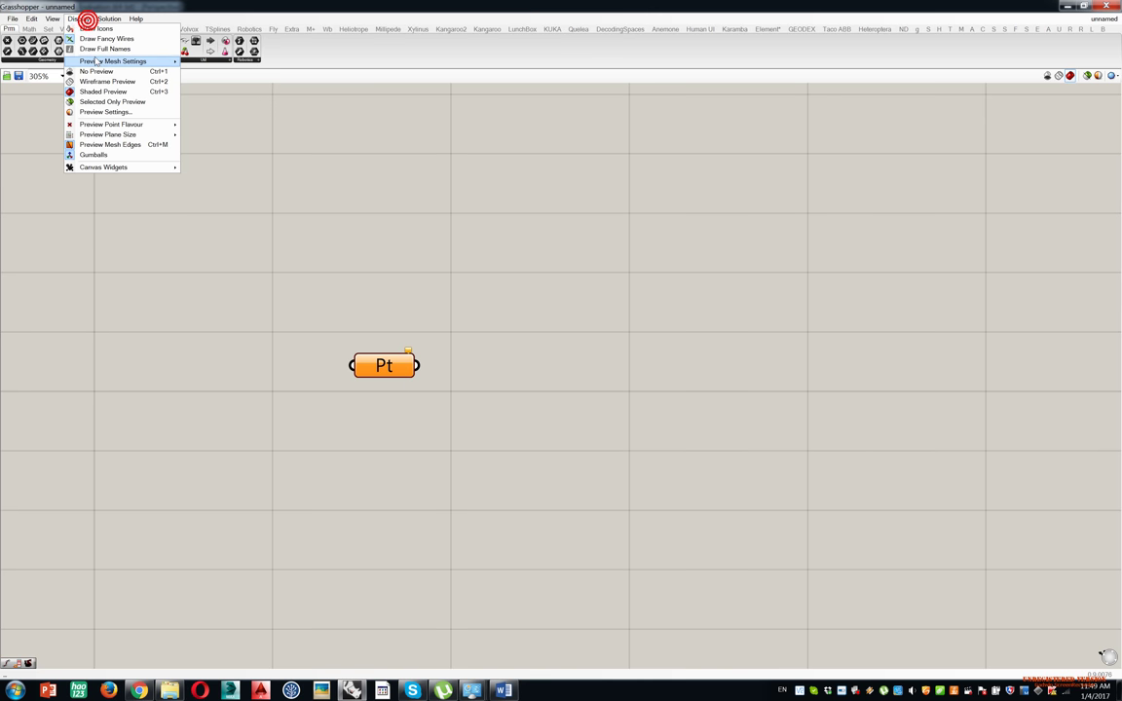
pyautogui.click(99, 49)
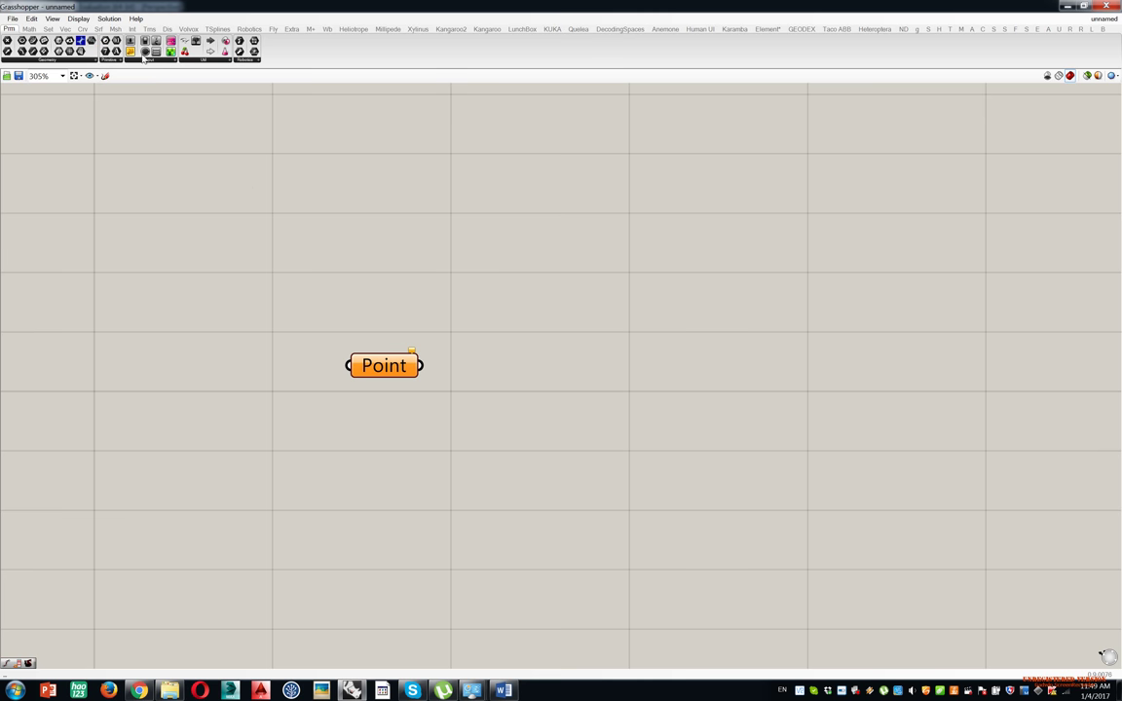
# Turn Draw Icons back on and move the Point component up and to the left on the canvas.
pyautogui.click(79, 18)
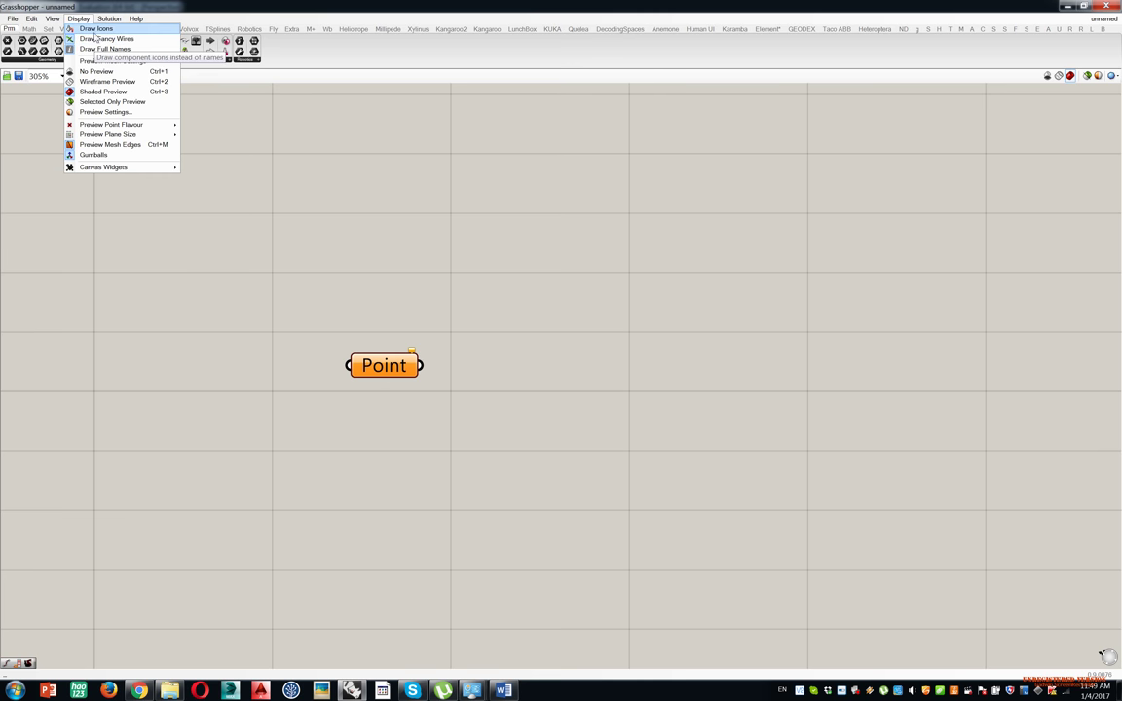
pyautogui.click(96, 29)
pyautogui.click(444, 343)
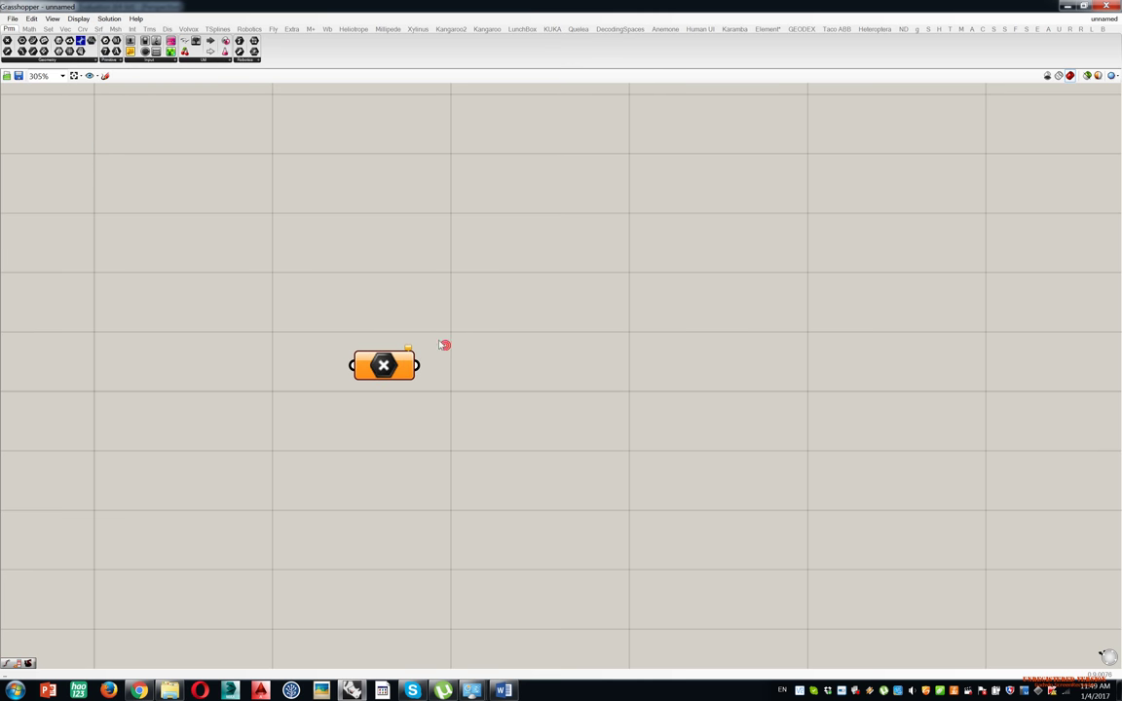
pyautogui.click(388, 371)
pyautogui.moveTo(384, 367); pyautogui.dragTo(270, 292)
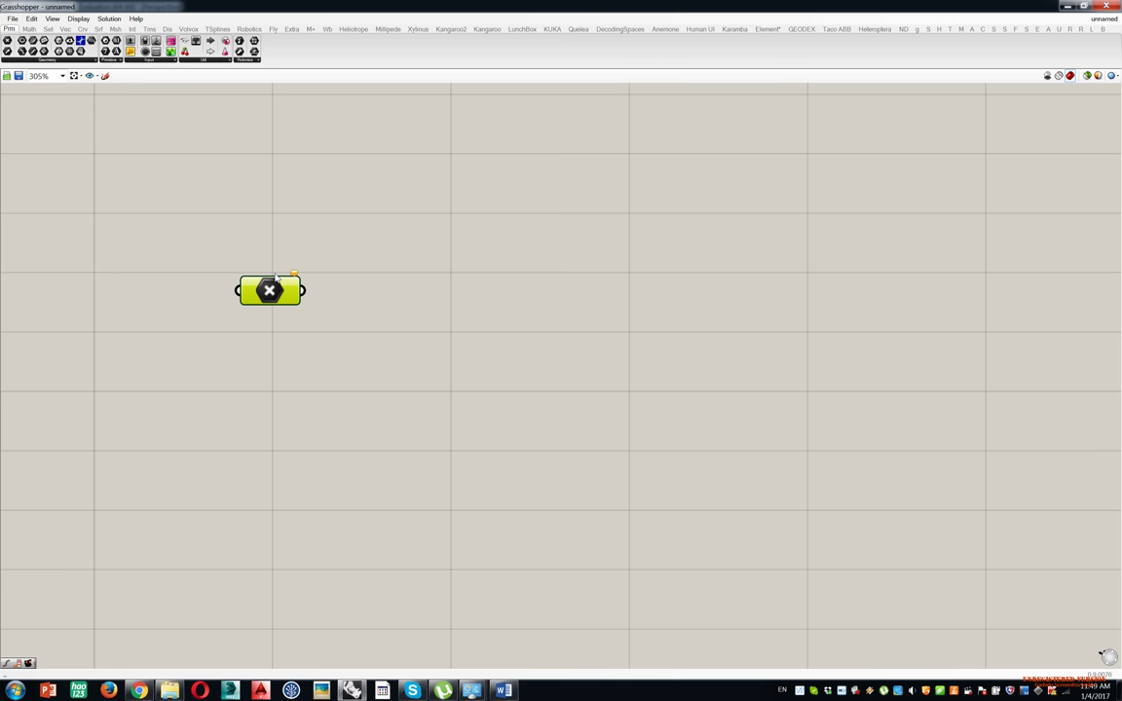
pyautogui.moveTo(292, 271); pyautogui.dragTo(483, 383, button='right')
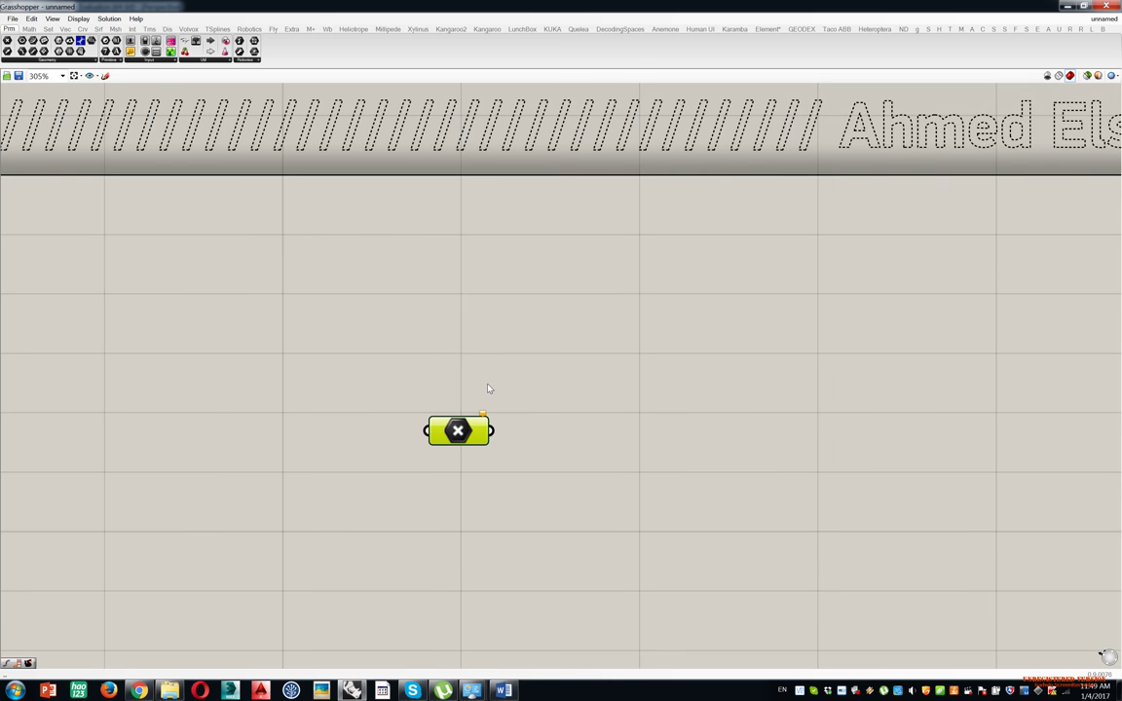
pyautogui.scroll(-5, 488, 388)
pyautogui.scroll(5, 495, 408)
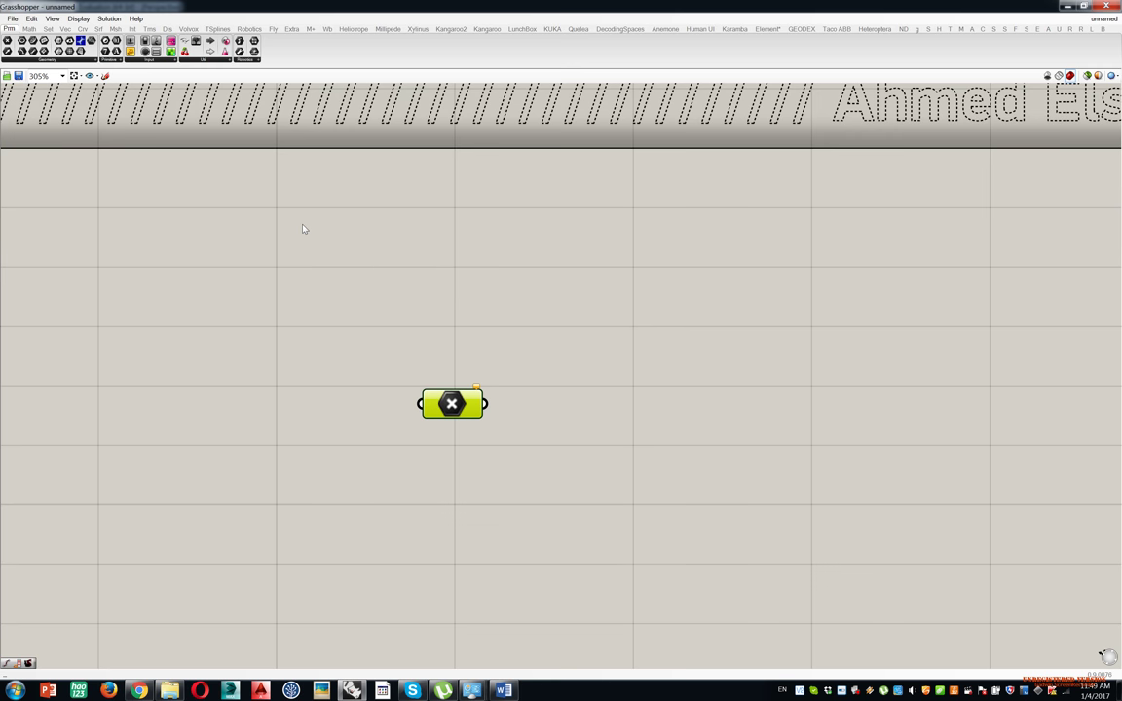
# Switch Draw Icons off and on again to compare the Point component's two display styles.
pyautogui.click(80, 18)
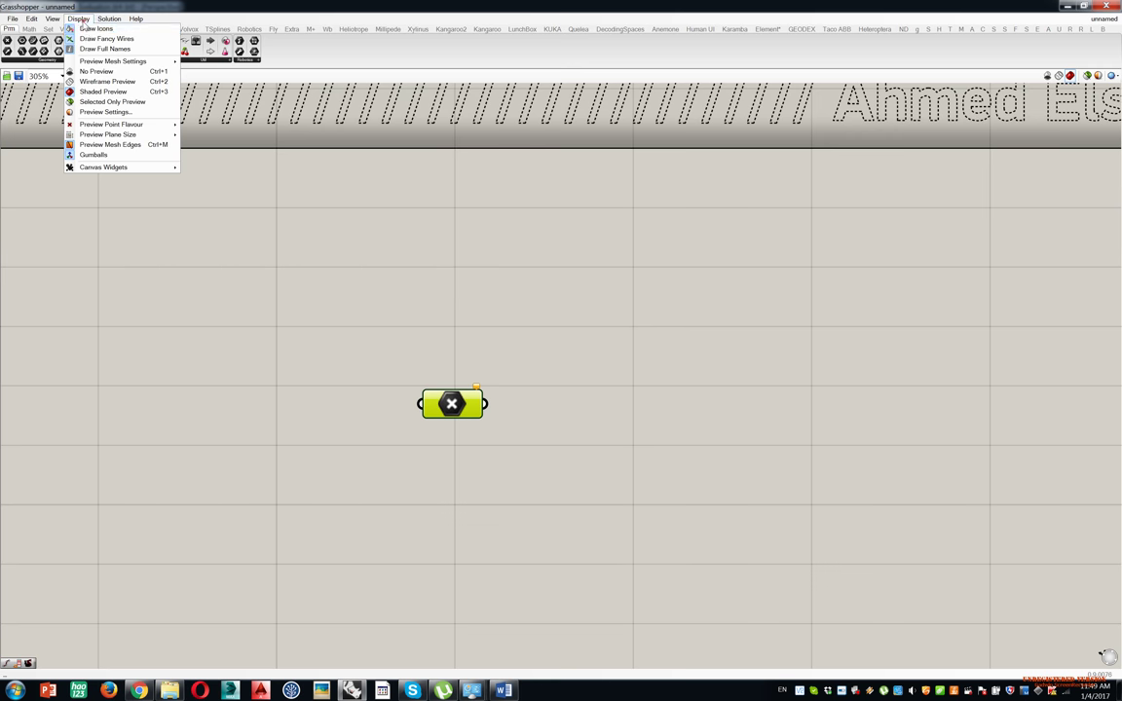
pyautogui.click(94, 29)
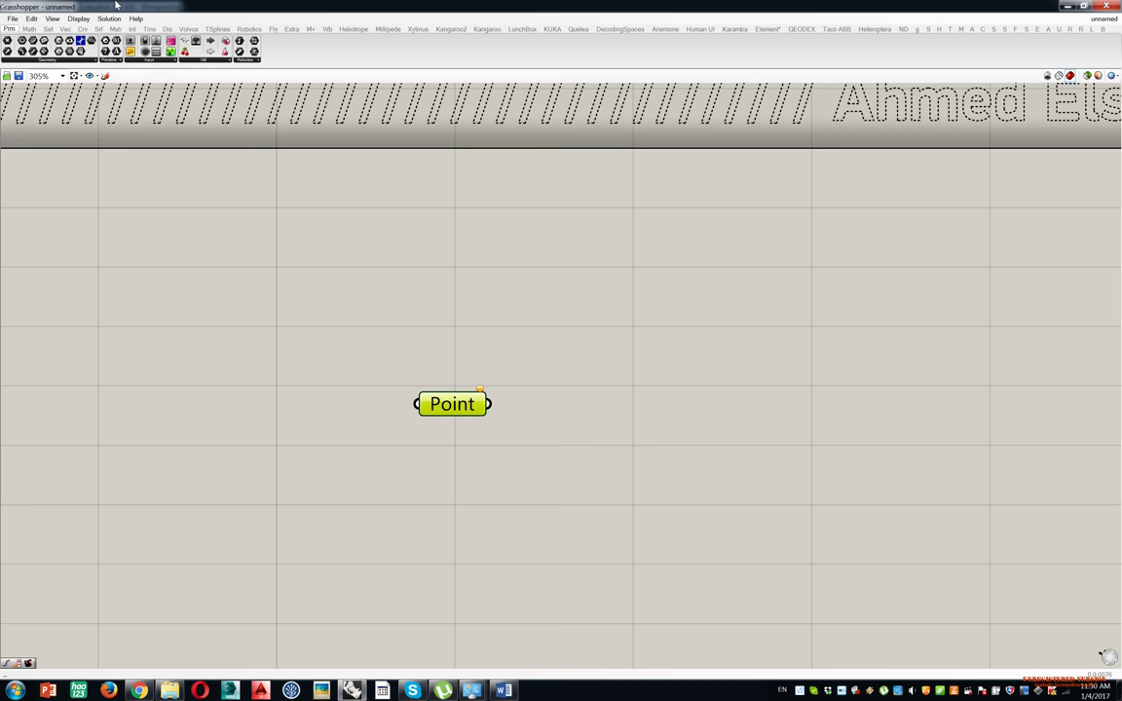
pyautogui.click(78, 18)
pyautogui.click(86, 28)
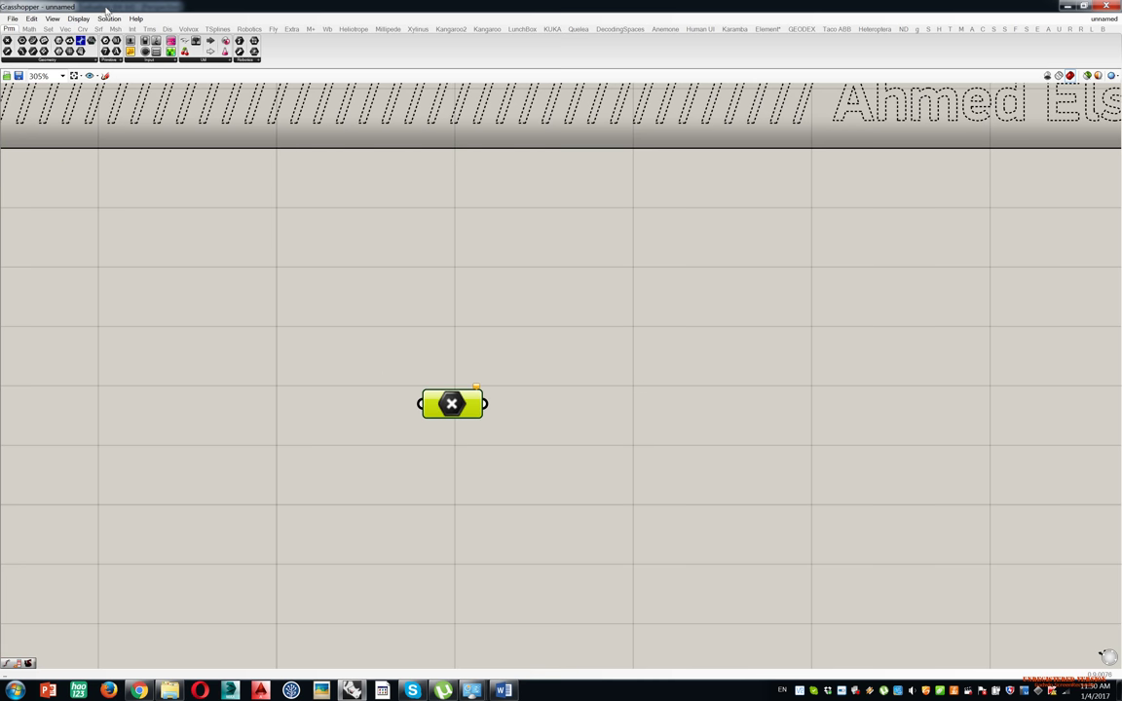
# Place the component that shows name labels above other components in the empty area beside the canvas title.
pyautogui.moveTo(167, 41); pyautogui.dragTo(805, 147)
pyautogui.scroll(-5, 453, 222)
pyautogui.click(806, 221)
pyautogui.scroll(7, 445, 283)
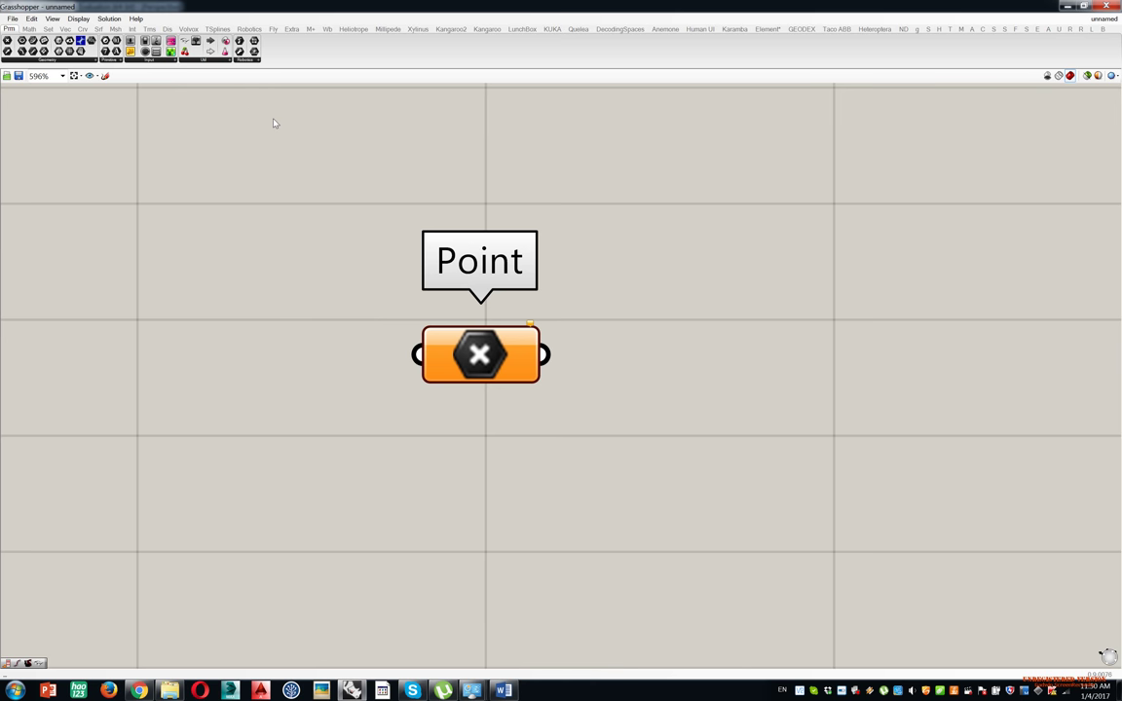
pyautogui.scroll(-7, 419, 253)
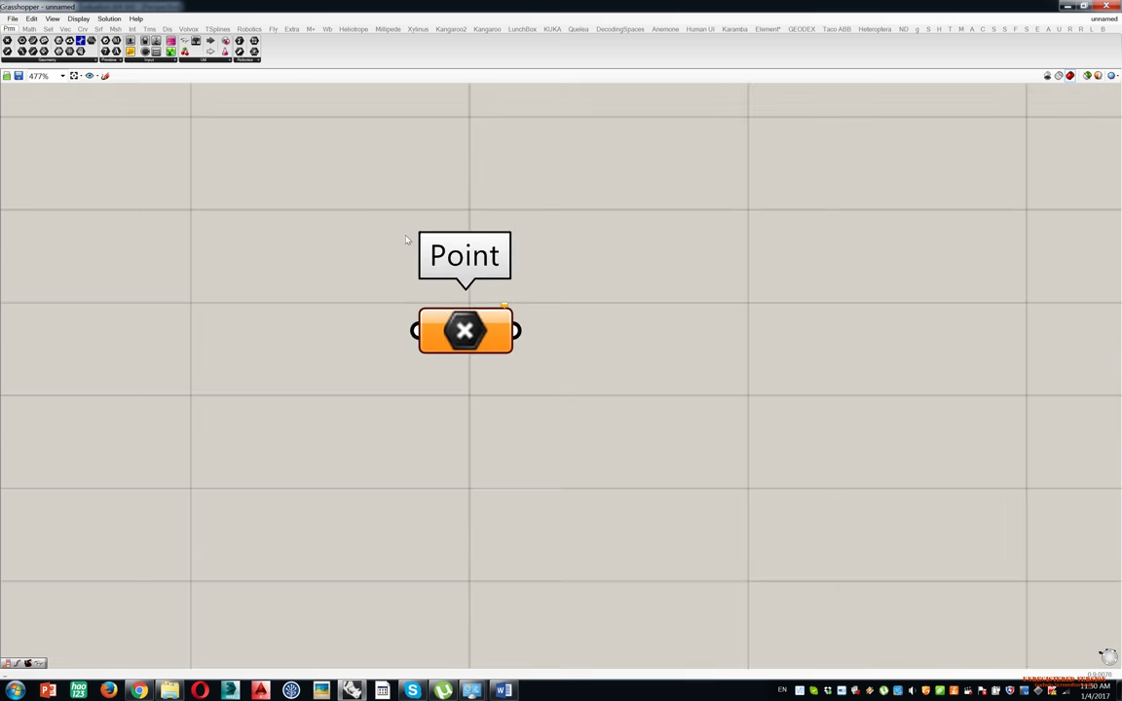
pyautogui.scroll(5, 418, 251)
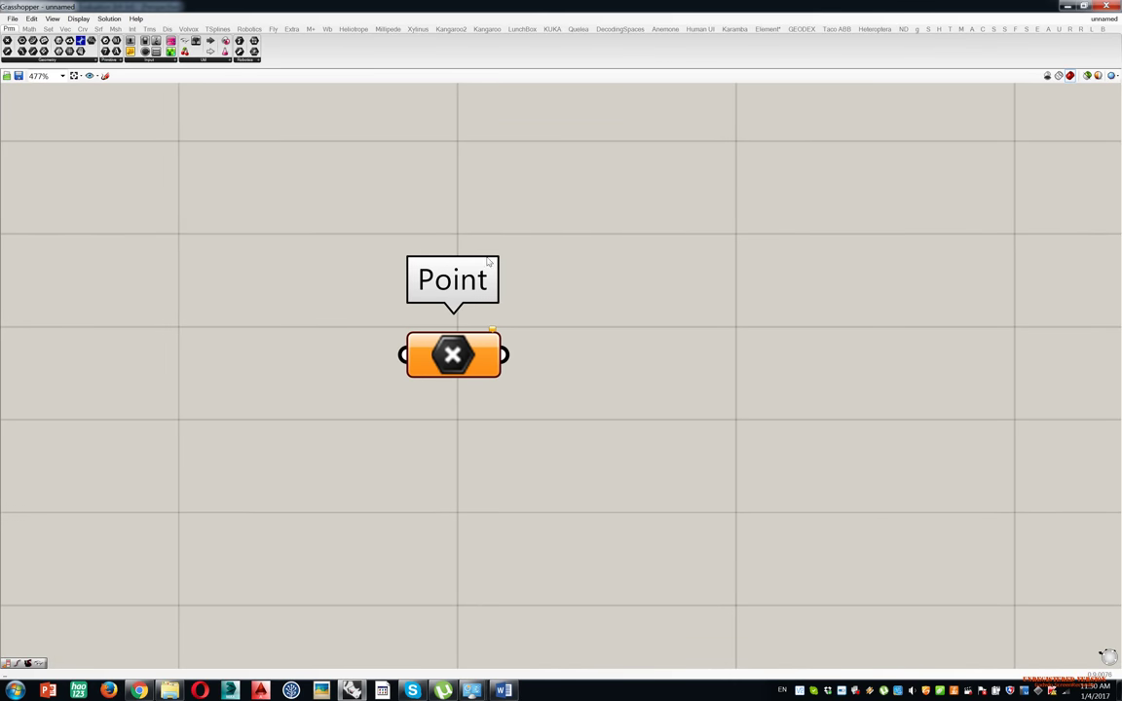
# Examine the Point component with its name label and description, and read the message in its warning balloon.
pyautogui.moveTo(518, 215); pyautogui.dragTo(403, 298)
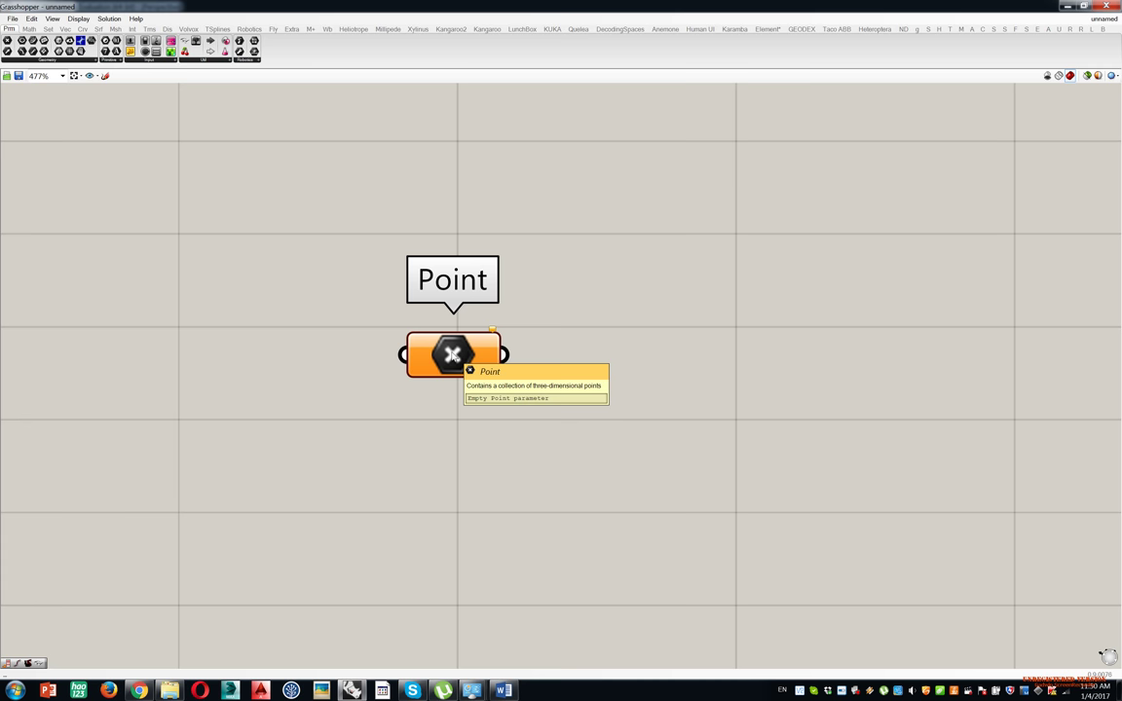
pyautogui.scroll(-3, 451, 355)
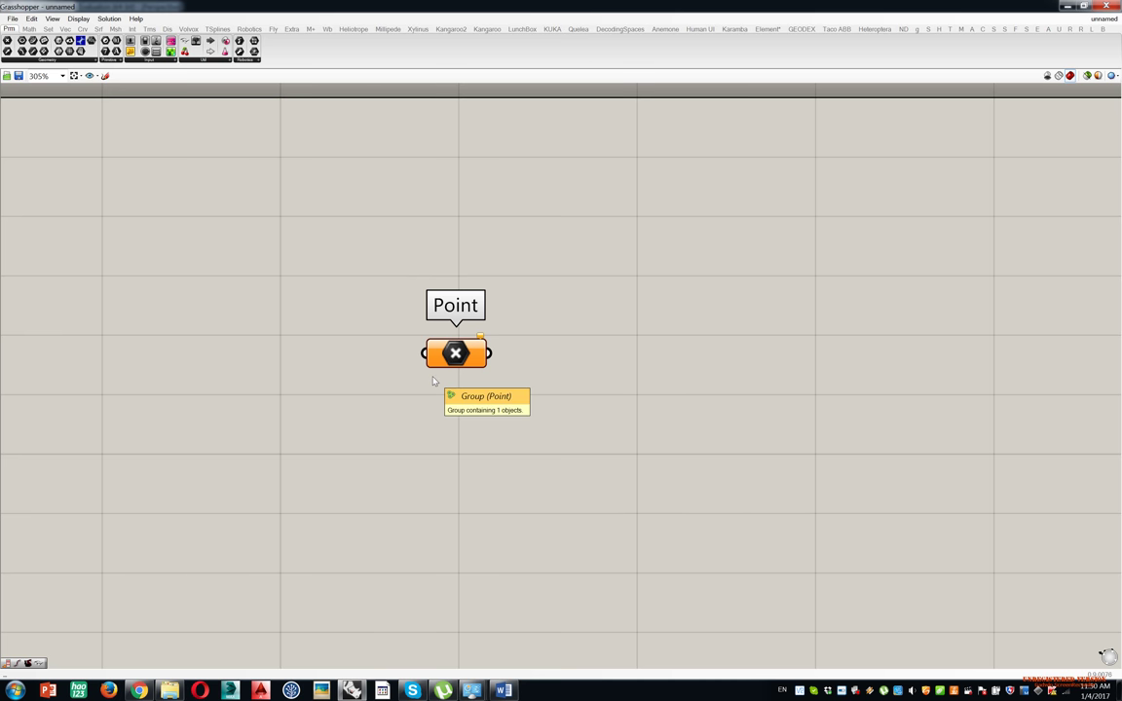
pyautogui.scroll(5, 483, 343)
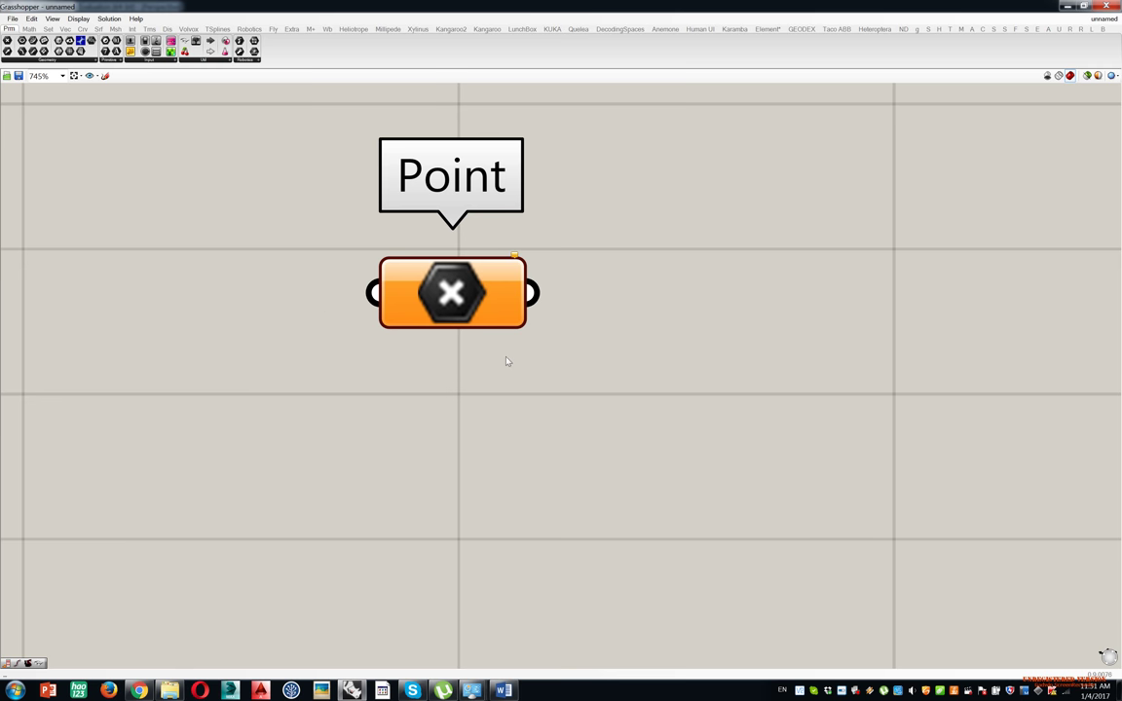
pyautogui.moveTo(208, 267); pyautogui.dragTo(371, 284)
pyautogui.moveTo(368, 237); pyautogui.dragTo(385, 289, button='right')
pyautogui.moveTo(331, 252); pyautogui.dragTo(423, 426)
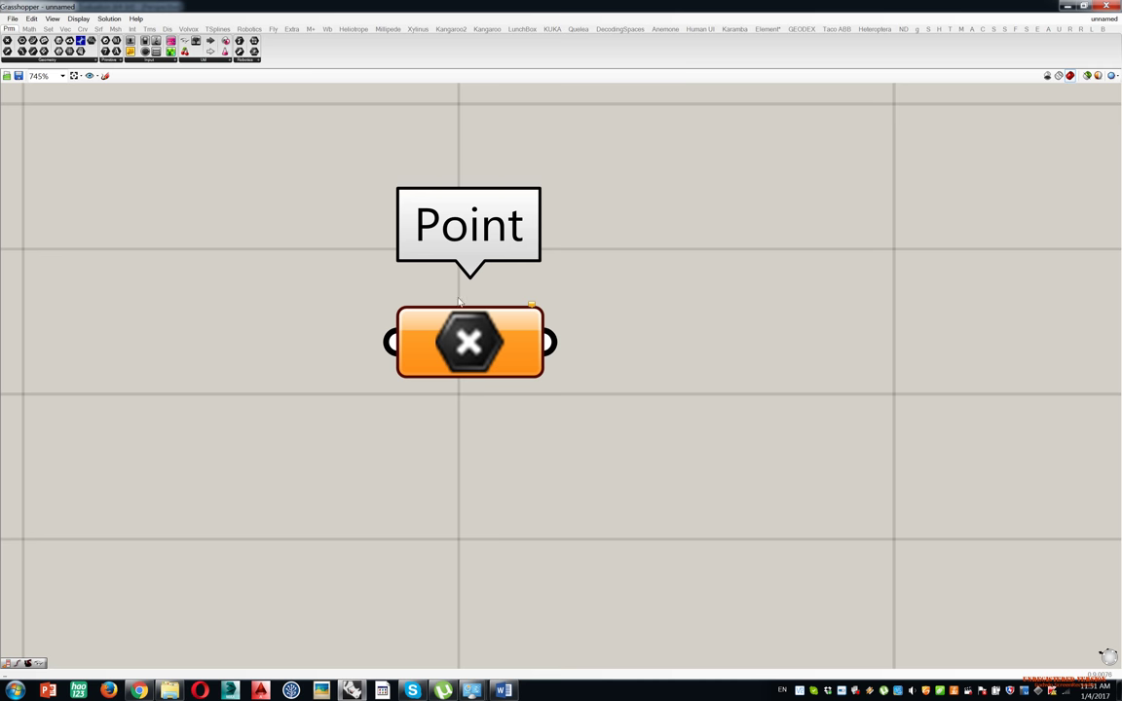
pyautogui.moveTo(532, 308)
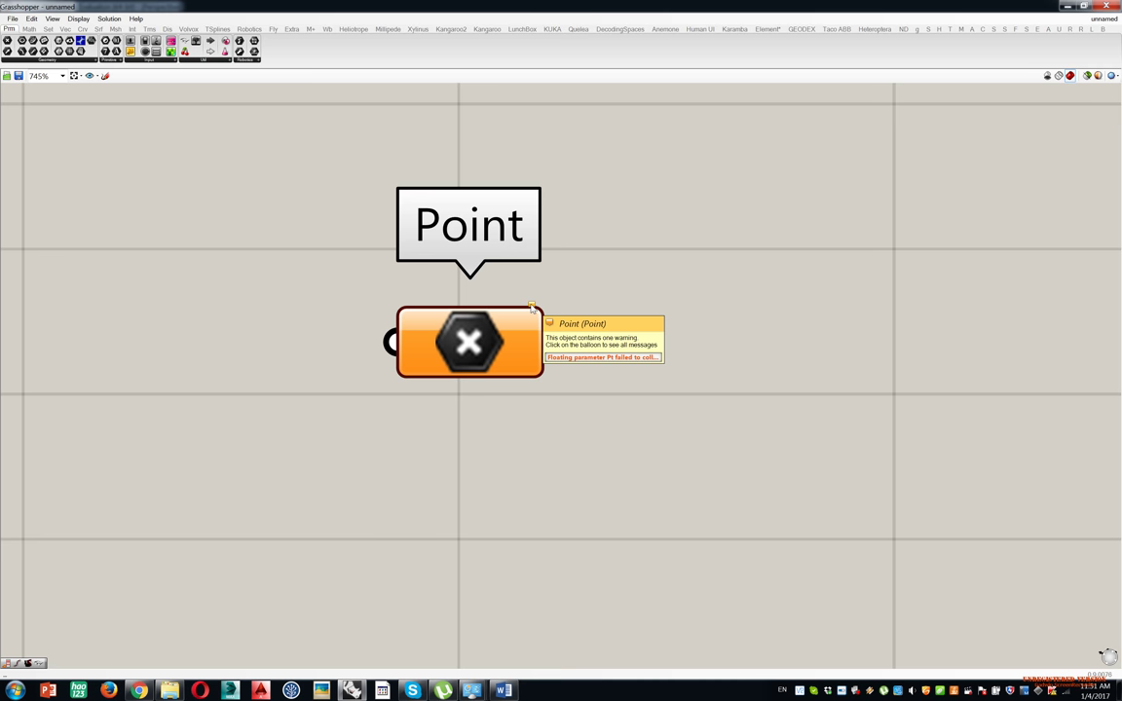
pyautogui.click(532, 308)
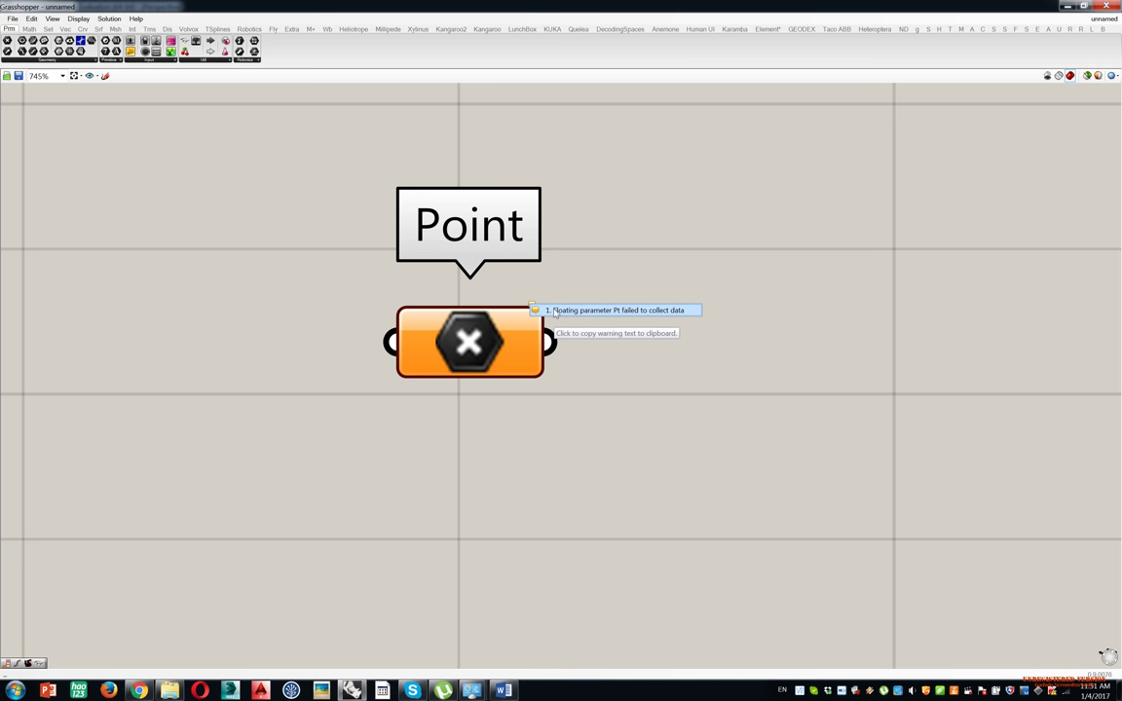
pyautogui.click(660, 244)
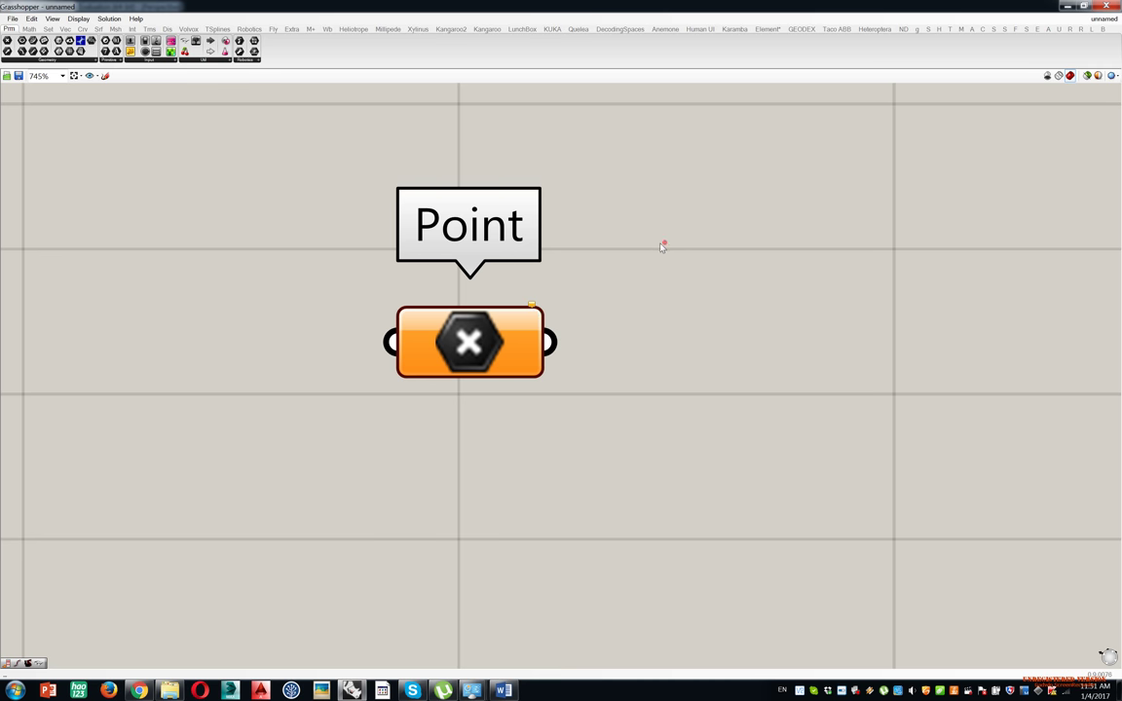
pyautogui.moveTo(533, 308)
# Move the Point component up and to the left, leaving free canvas space below it.
pyautogui.scroll(-6, 533, 307)
pyautogui.moveTo(512, 328); pyautogui.dragTo(319, 264)
pyautogui.click(337, 307)
pyautogui.moveTo(289, 290); pyautogui.dragTo(349, 279, button='right')
# Add a Line component with start and end point inputs and position it just below the Point component.
pyautogui.doubleClick(393, 366)
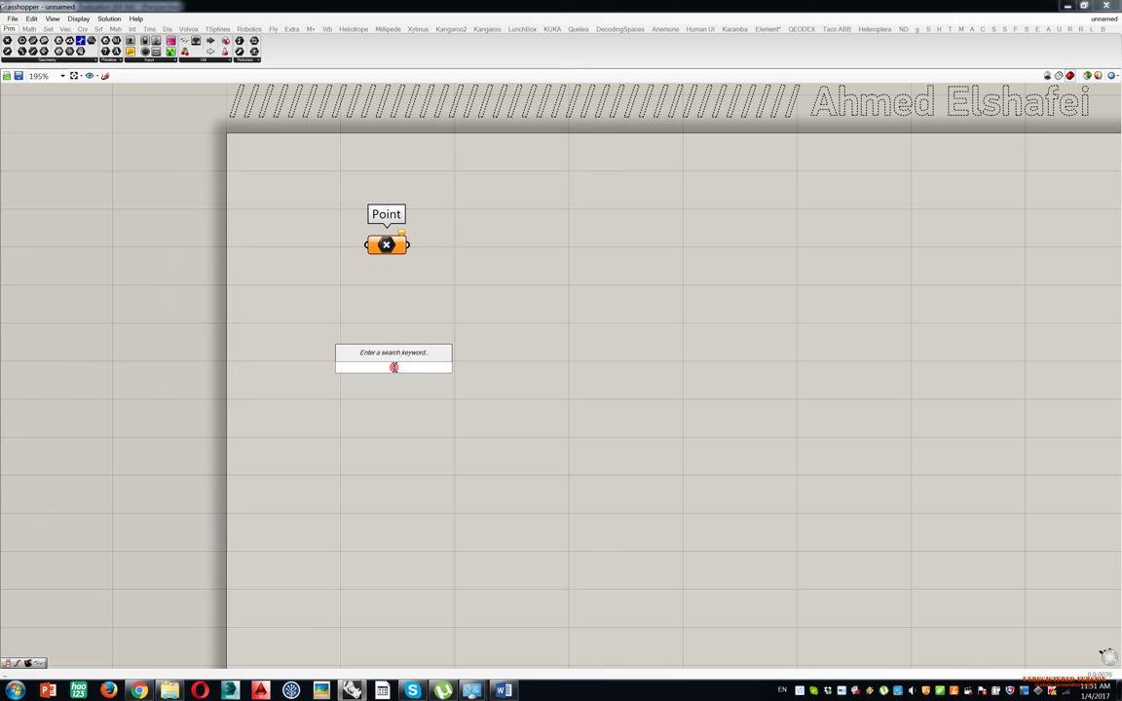
pyautogui.write('line')
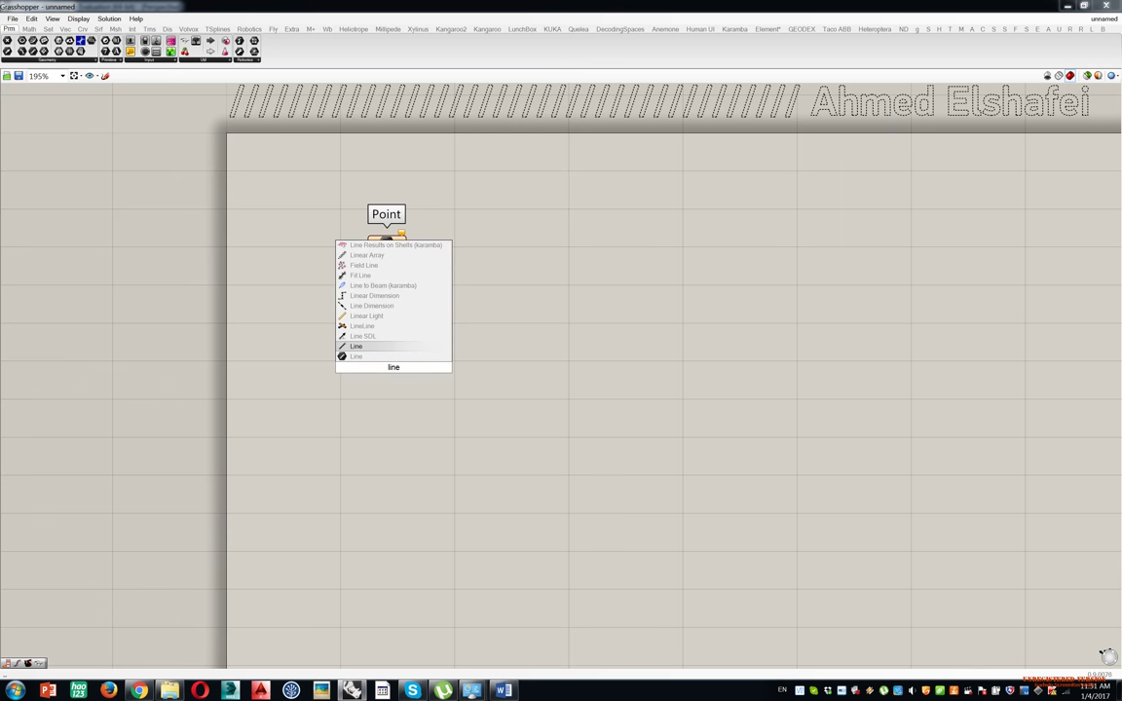
pyautogui.press('Return')
pyautogui.moveTo(399, 359); pyautogui.dragTo(392, 304)
pyautogui.click(486, 331)
# Move the Point component slightly upward to widen the gap above the Line component.
pyautogui.moveTo(365, 236); pyautogui.dragTo(448, 232, button='right')
pyautogui.scroll(4, 448, 233)
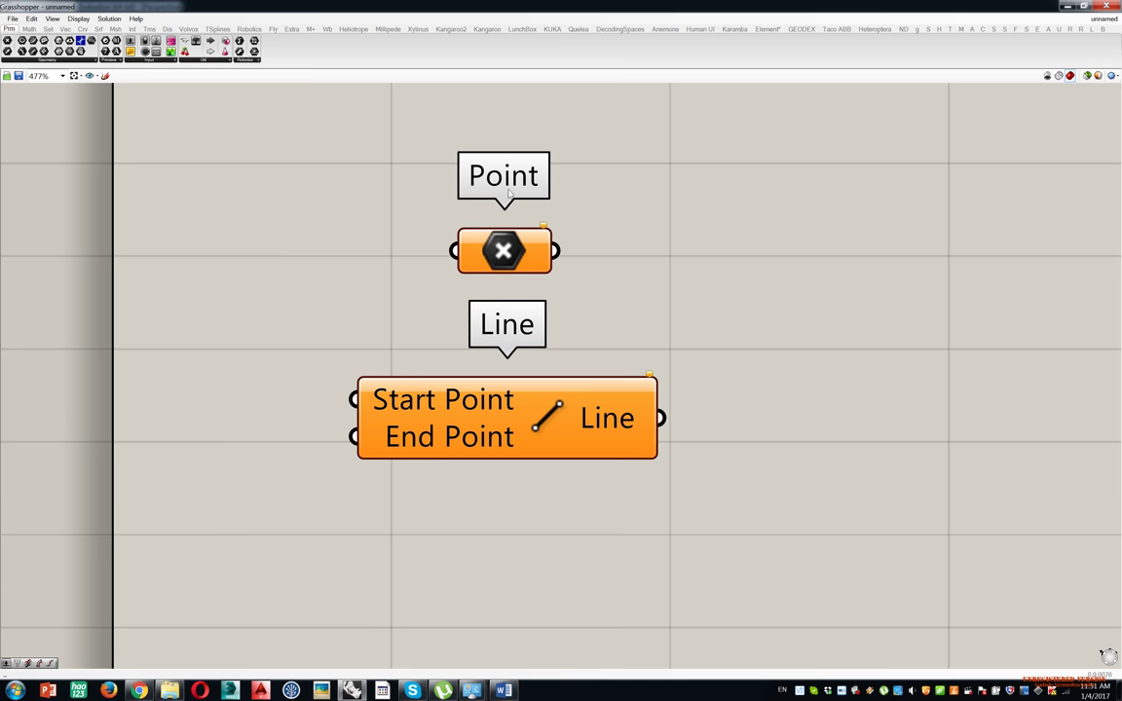
pyautogui.moveTo(516, 249); pyautogui.dragTo(529, 222)
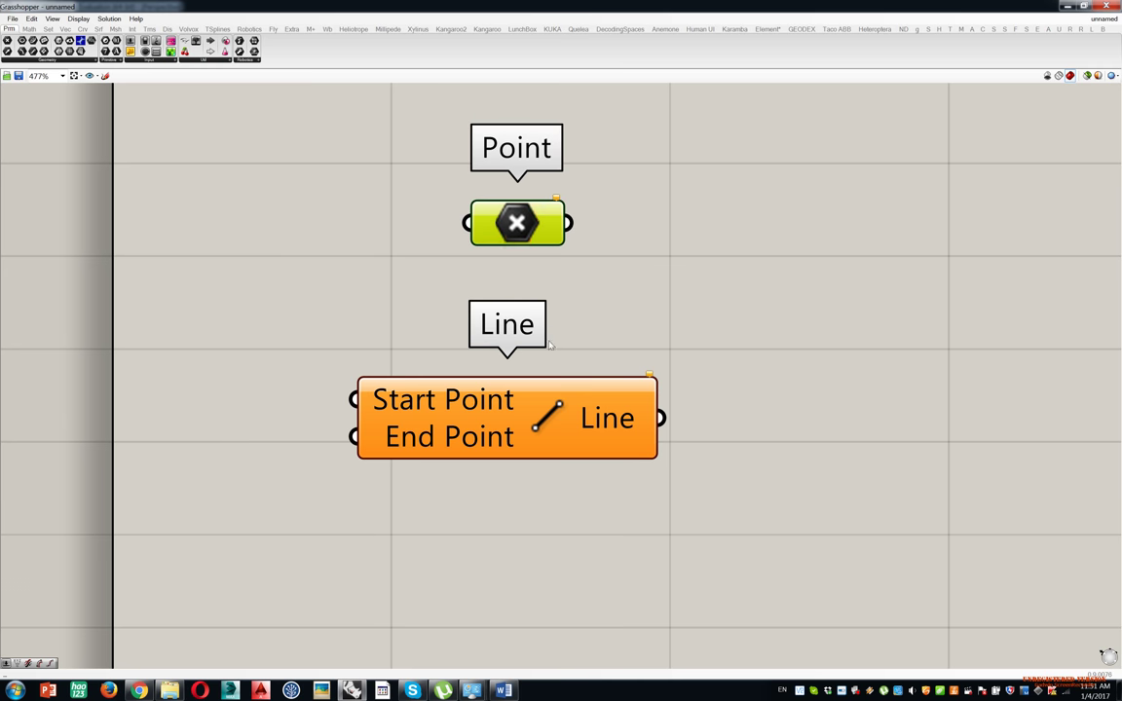
pyautogui.click(557, 295)
# Add a Construct Point component below the Line component by searching for "xyz".
pyautogui.moveTo(531, 407); pyautogui.dragTo(531, 210, button='right')
pyautogui.scroll(-2, 478, 400)
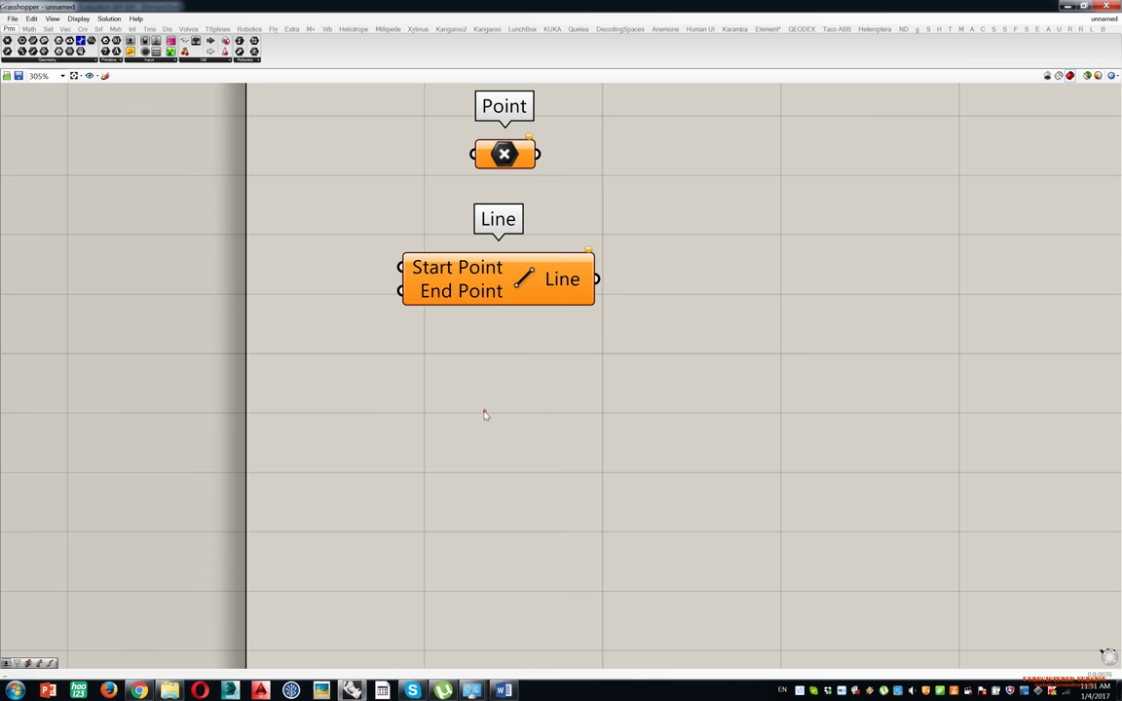
pyautogui.doubleClick(484, 411)
pyautogui.write('xyz')
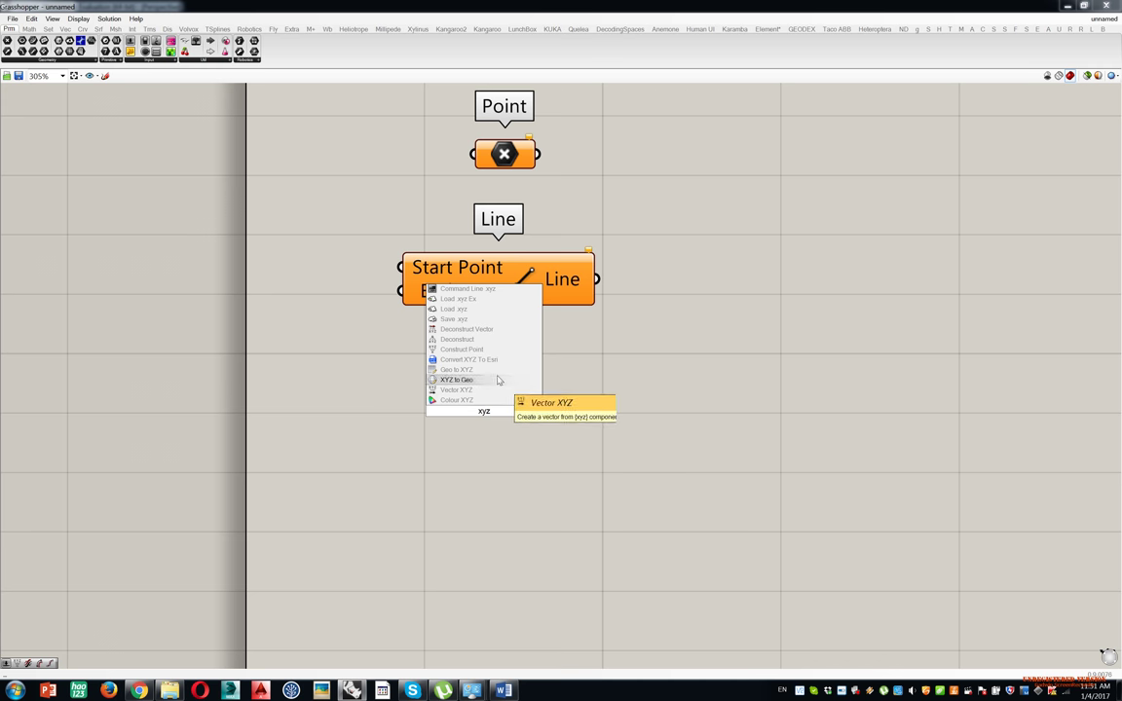
pyautogui.click(484, 351)
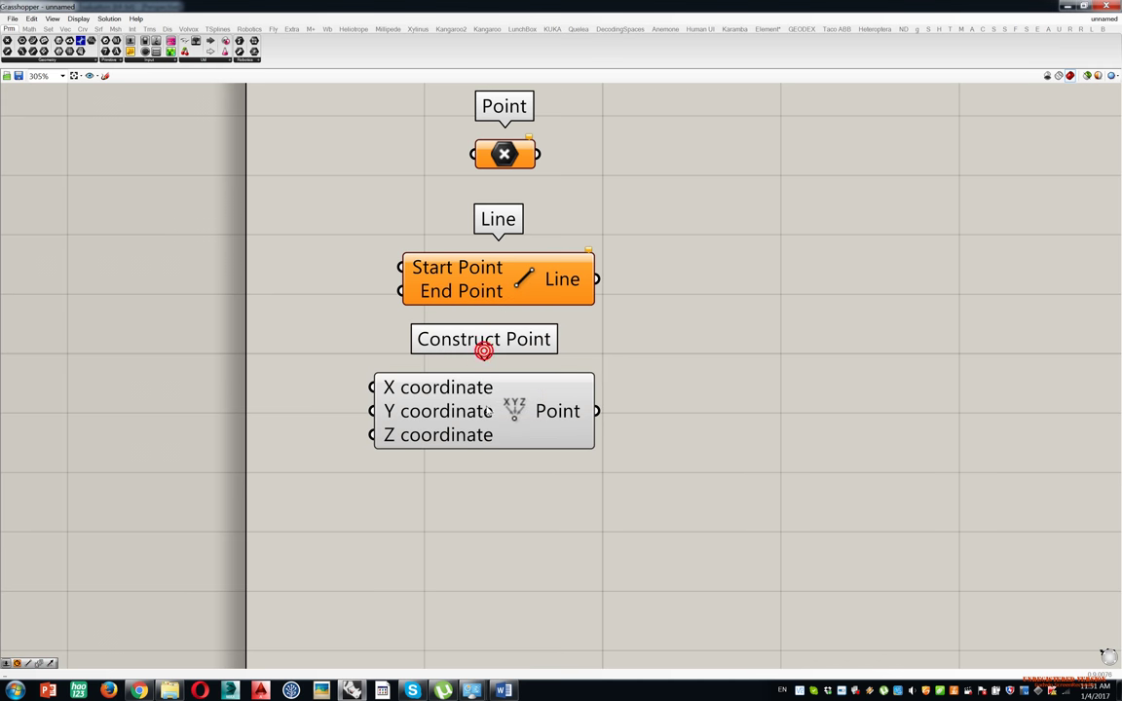
# Copy the Construct Point component to just below the original and turn off the copy's preview.
pyautogui.moveTo(538, 510); pyautogui.dragTo(519, 387, button='right')
pyautogui.keyDown('alt'); pyautogui.moveTo(502, 329); pyautogui.dragTo(507, 433); pyautogui.keyUp('alt')
pyautogui.middleClick(507, 433)
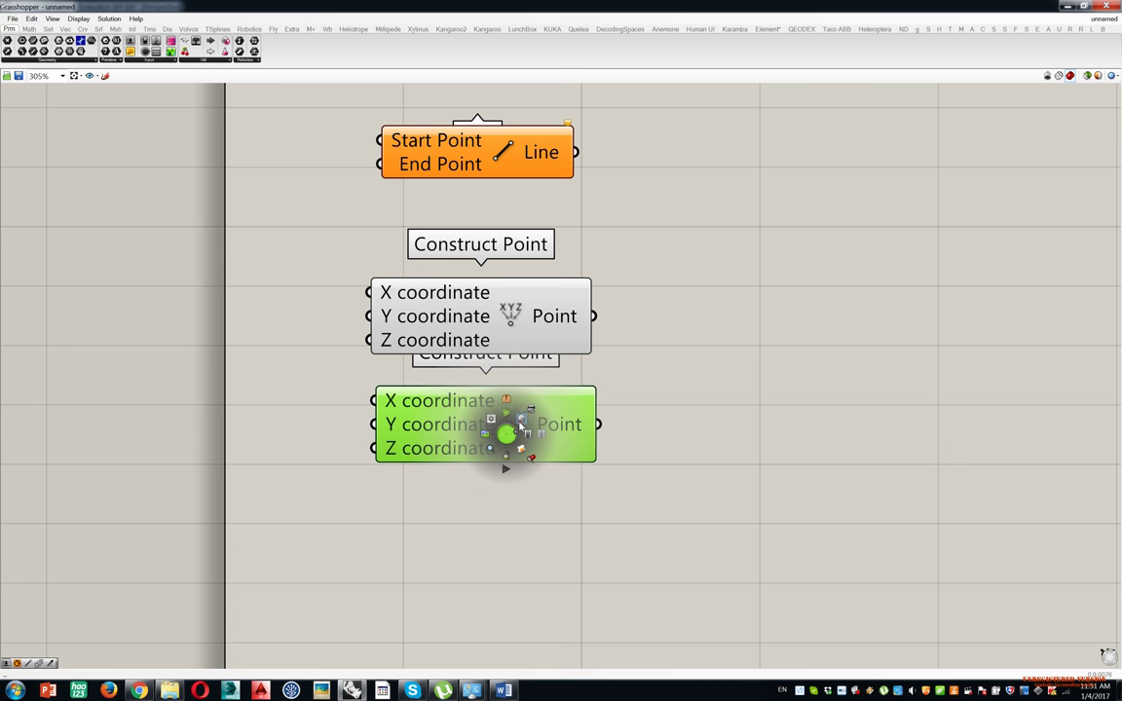
pyautogui.click(518, 425)
pyautogui.click(628, 455)
pyautogui.click(524, 429)
pyautogui.middleClick(553, 410)
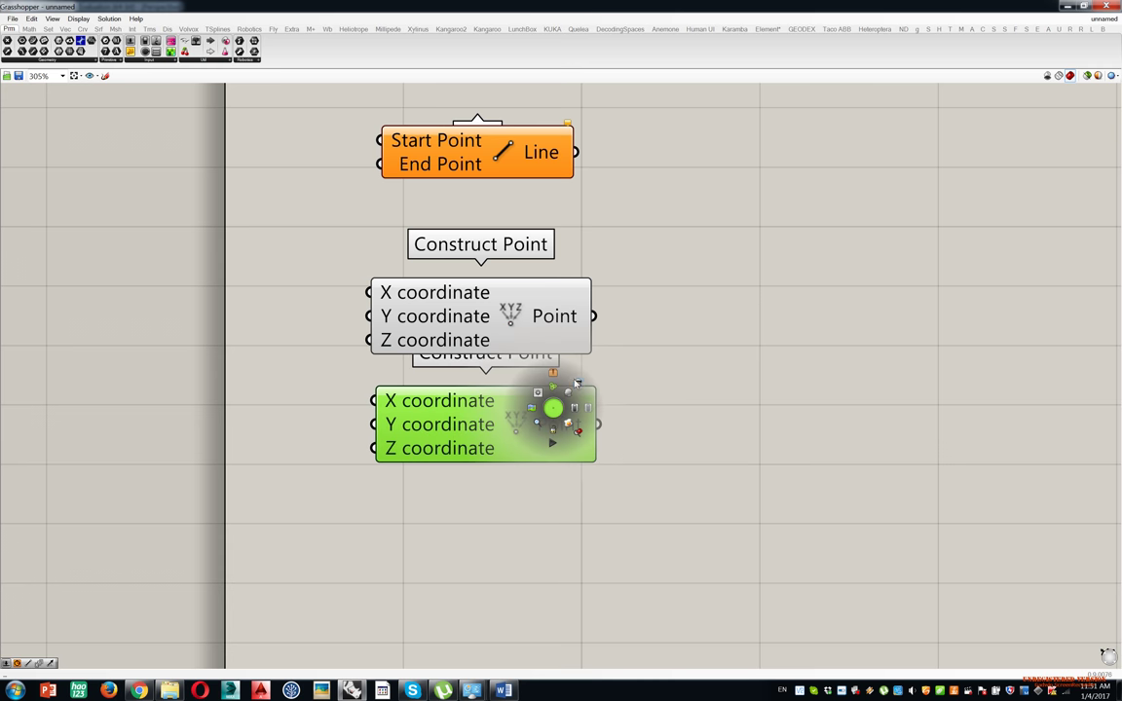
pyautogui.click(576, 381)
pyautogui.click(663, 410)
# Copy the preview-off Construct Point component downward and disable the new copy.
pyautogui.click(511, 423)
pyautogui.keyDown('alt'); pyautogui.moveTo(514, 426); pyautogui.dragTo(512, 535); pyautogui.keyUp('alt')
pyautogui.middleClick(503, 526)
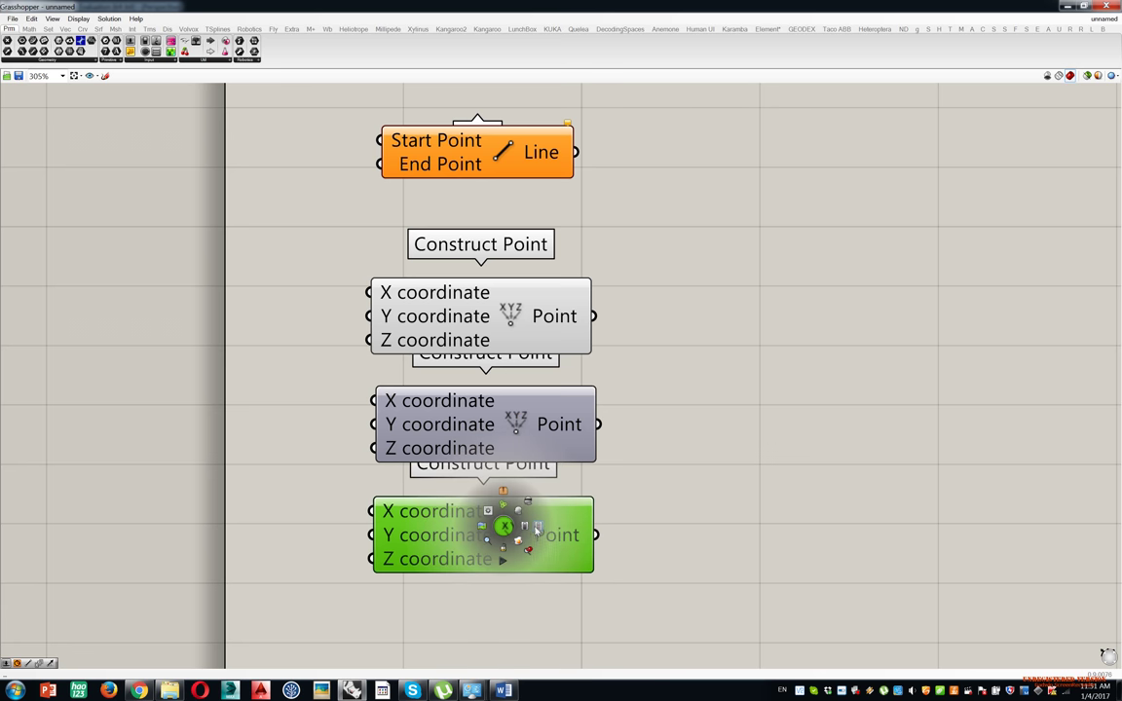
pyautogui.click(536, 529)
pyautogui.click(651, 456)
pyautogui.scroll(-4, 681, 353)
pyautogui.moveTo(629, 298); pyautogui.dragTo(629, 346, button='right')
pyautogui.scroll(3, 612, 279)
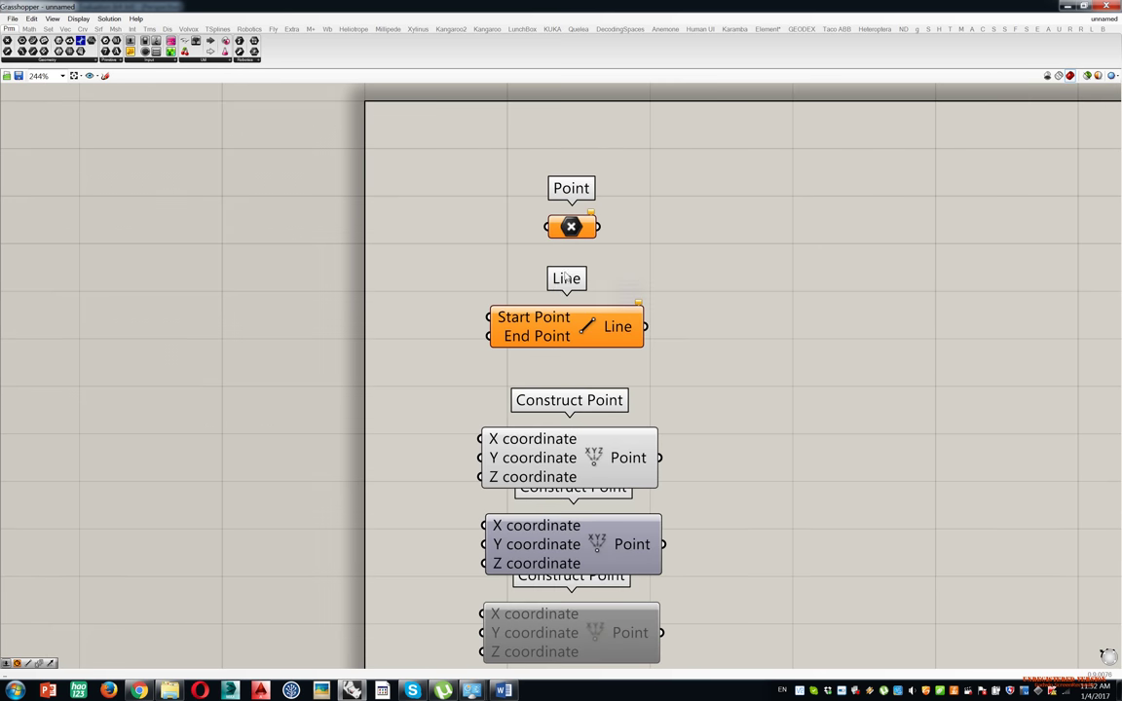
pyautogui.moveTo(438, 314); pyautogui.dragTo(490, 319, button='right')
pyautogui.doubleClick(386, 315)
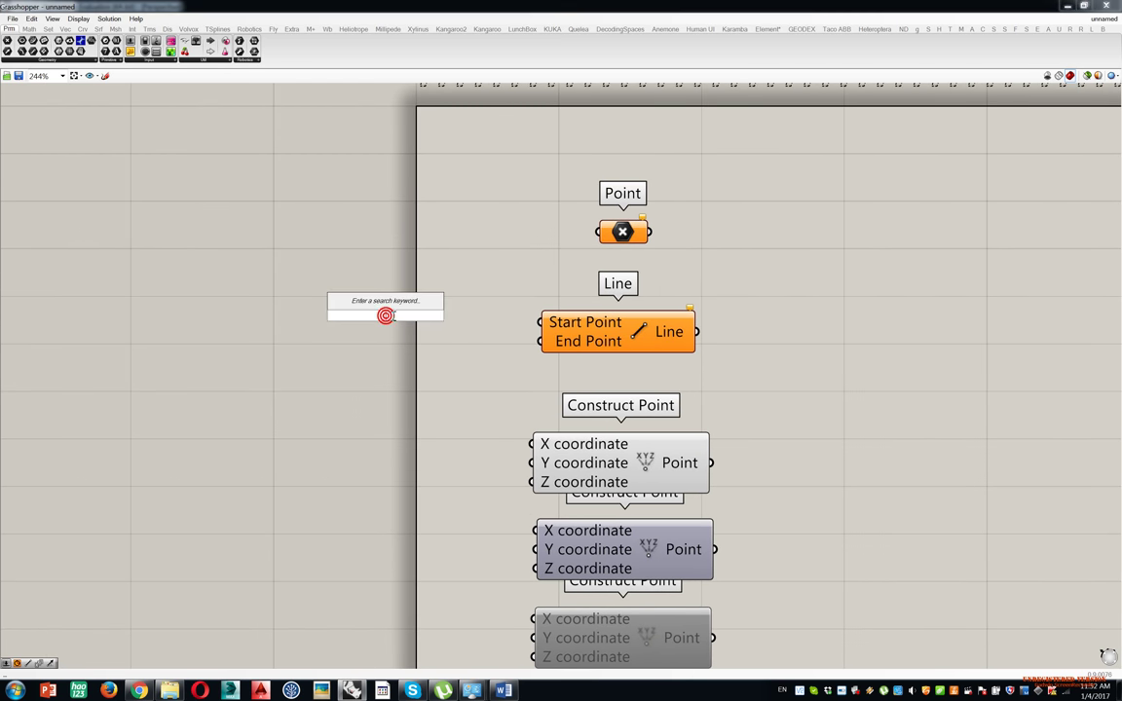
pyautogui.write('call')
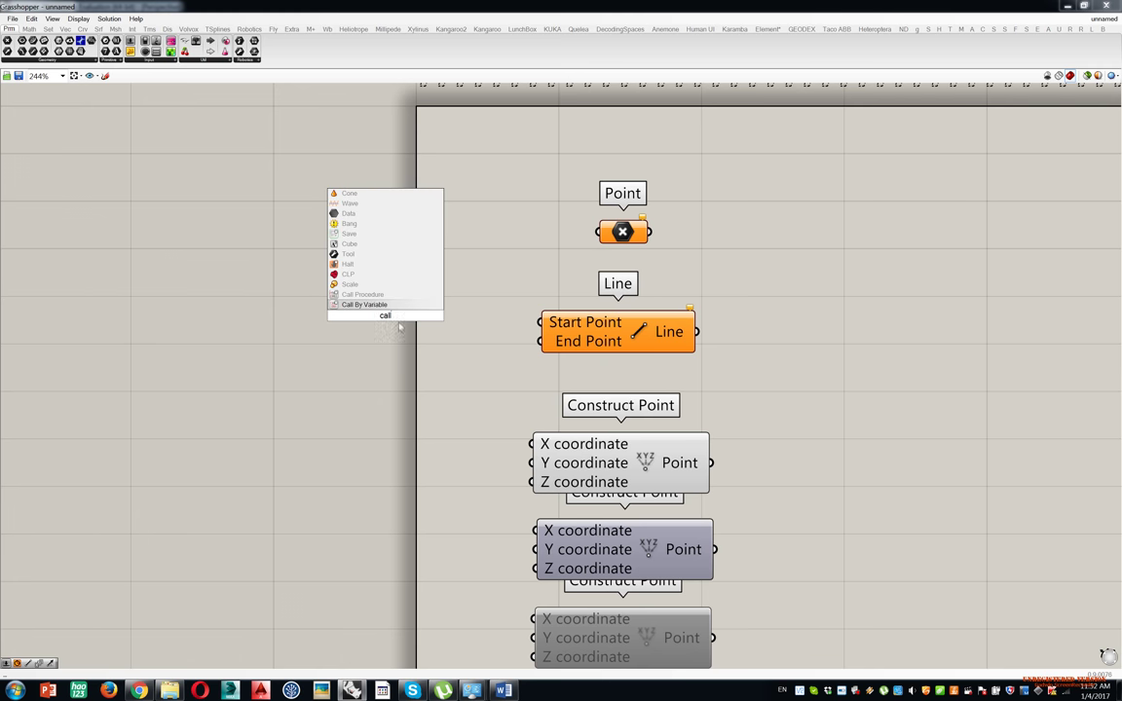
pyautogui.write('e')
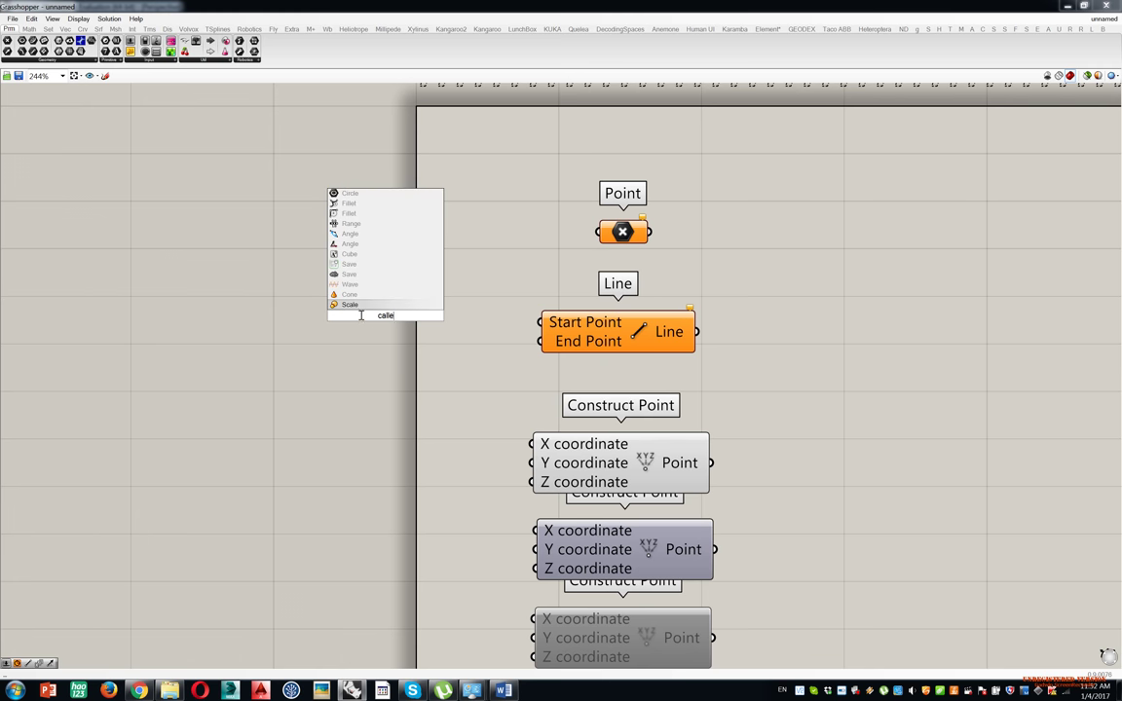
pyautogui.click(346, 235)
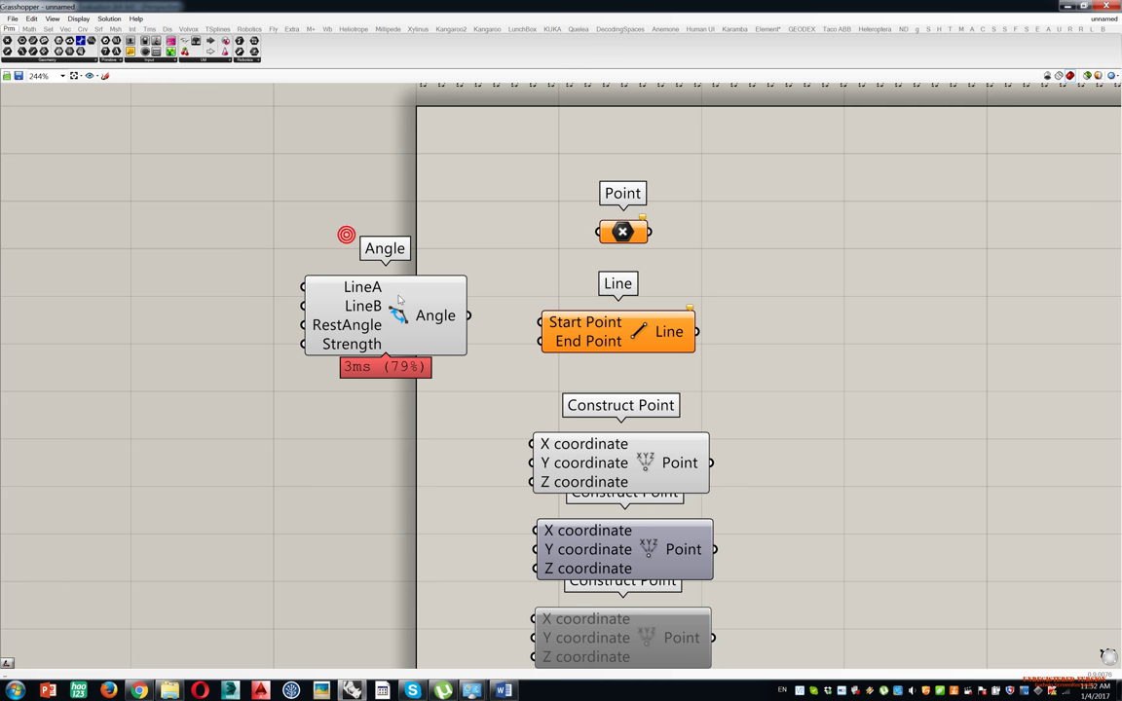
pyautogui.click(397, 295)
pyautogui.moveTo(457, 314); pyautogui.dragTo(559, 327)
pyautogui.moveTo(426, 239); pyautogui.dragTo(371, 347)
pyautogui.press('Delete')
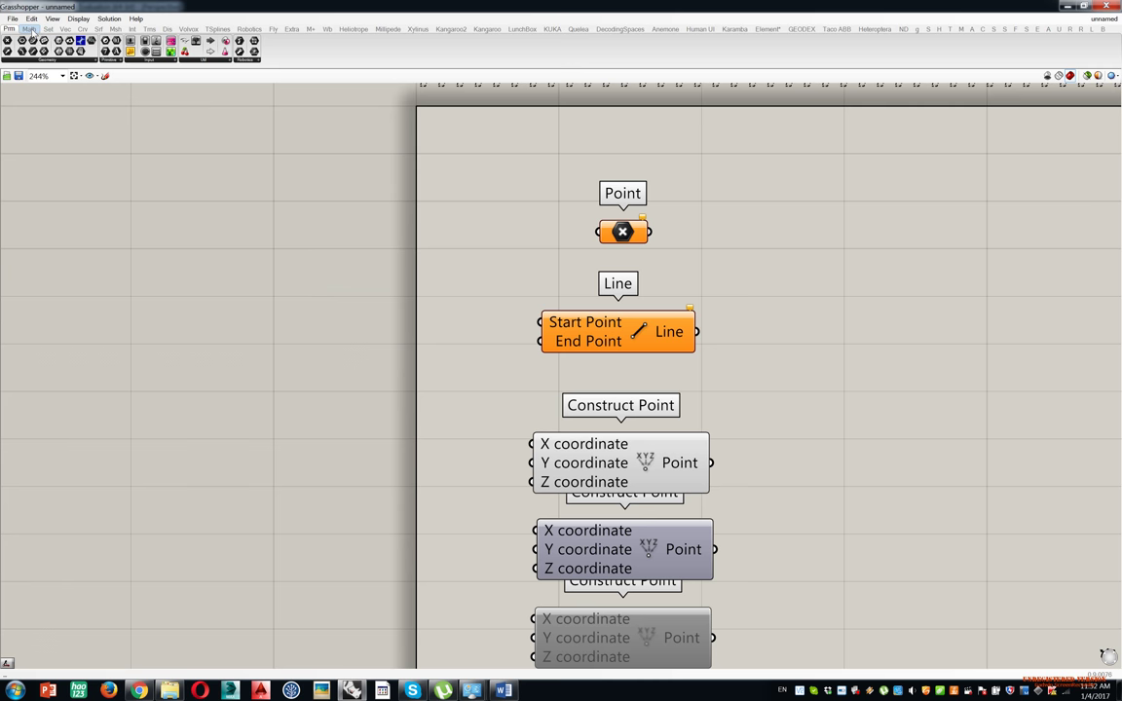
# Add a Box parameter wired into the Line component's Start Point input, and dock Grasshopper beside Rhino.
pyautogui.moveTo(55, 40); pyautogui.dragTo(541, 323)
pyautogui.moveTo(550, 13); pyautogui.dragTo(1118, 58)
pyautogui.click(35, 235)
pyautogui.click(323, 308)
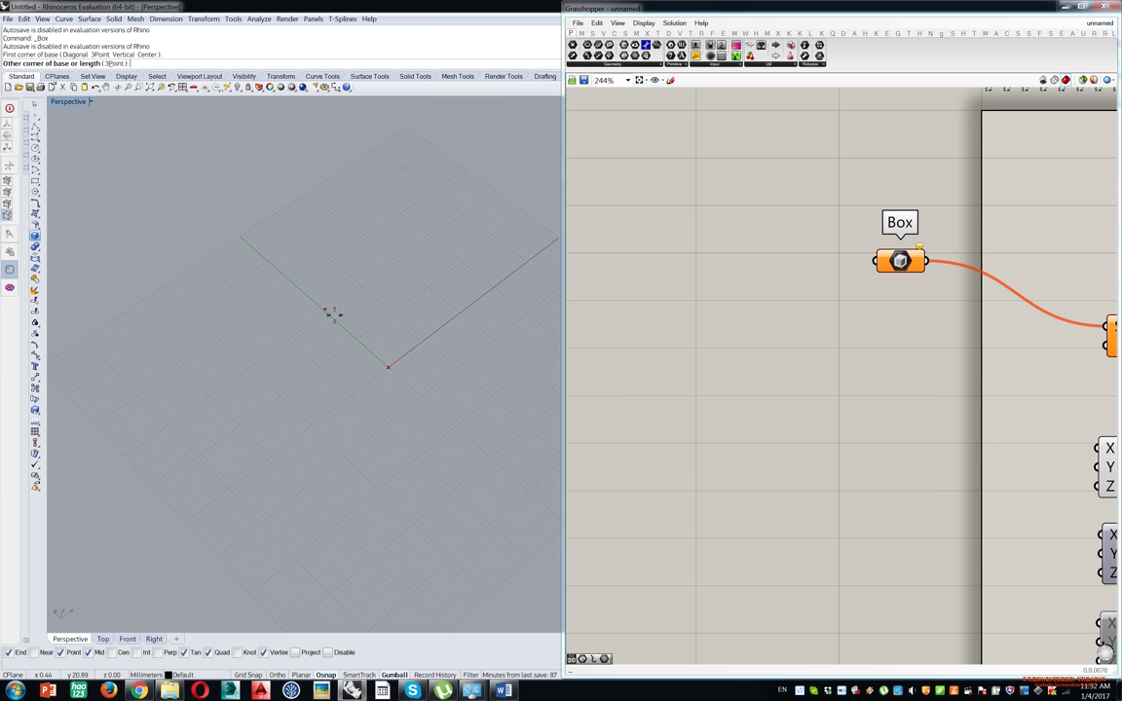
pyautogui.press('Escape')
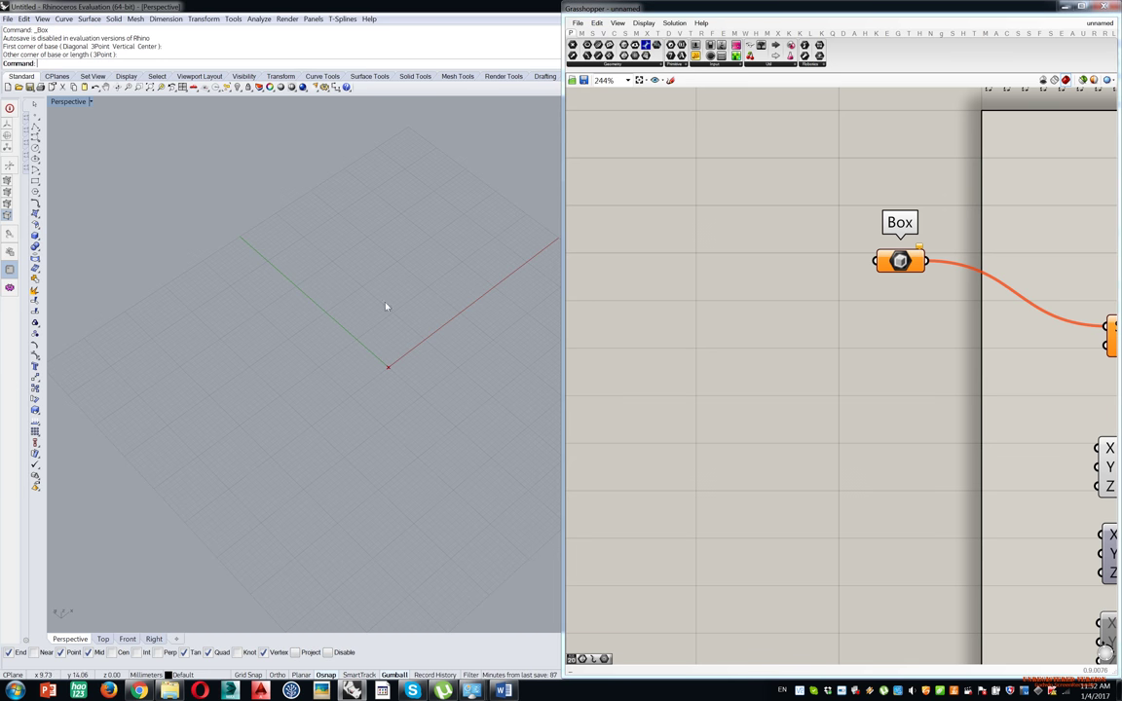
# Set one box in the Box parameter by drawing it near the origin in Rhino's Perspective view.
pyautogui.click(900, 260)
pyautogui.rightClick(906, 261)
pyautogui.click(942, 408)
pyautogui.click(368, 317)
pyautogui.click(366, 395)
pyautogui.click(362, 354)
pyautogui.click(918, 234)
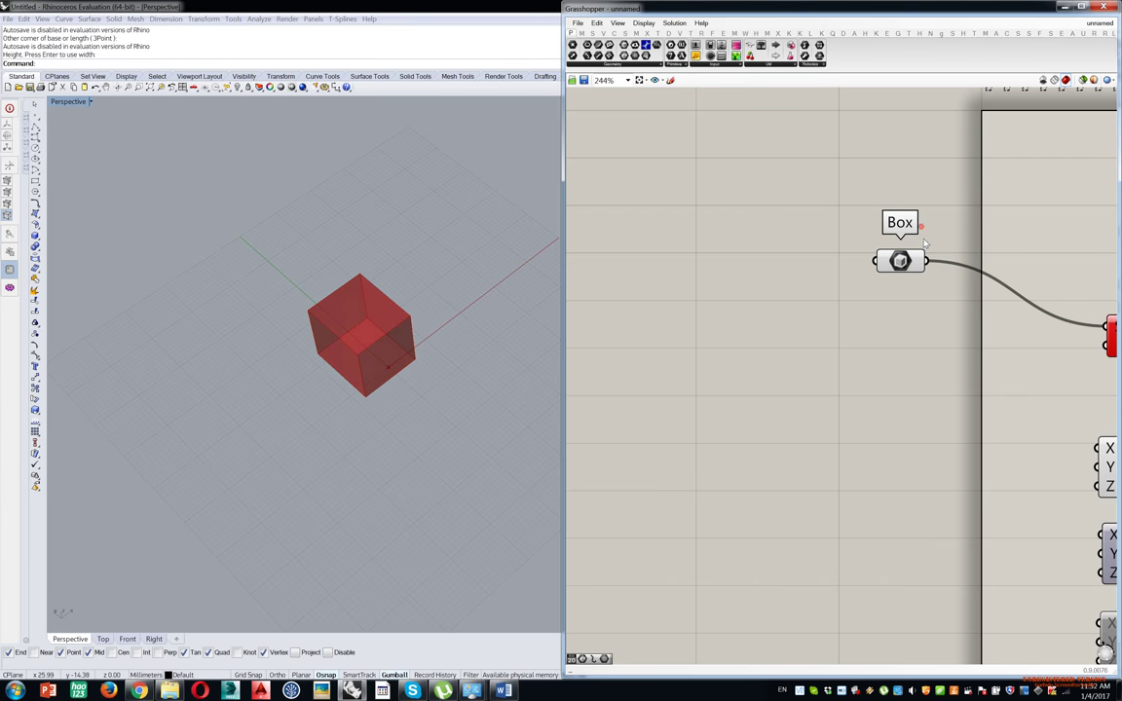
# Move the Box parameter next to the Line component's Start Point input.
pyautogui.moveTo(917, 243); pyautogui.dragTo(686, 277, button='right')
pyautogui.moveTo(676, 290); pyautogui.dragTo(828, 355)
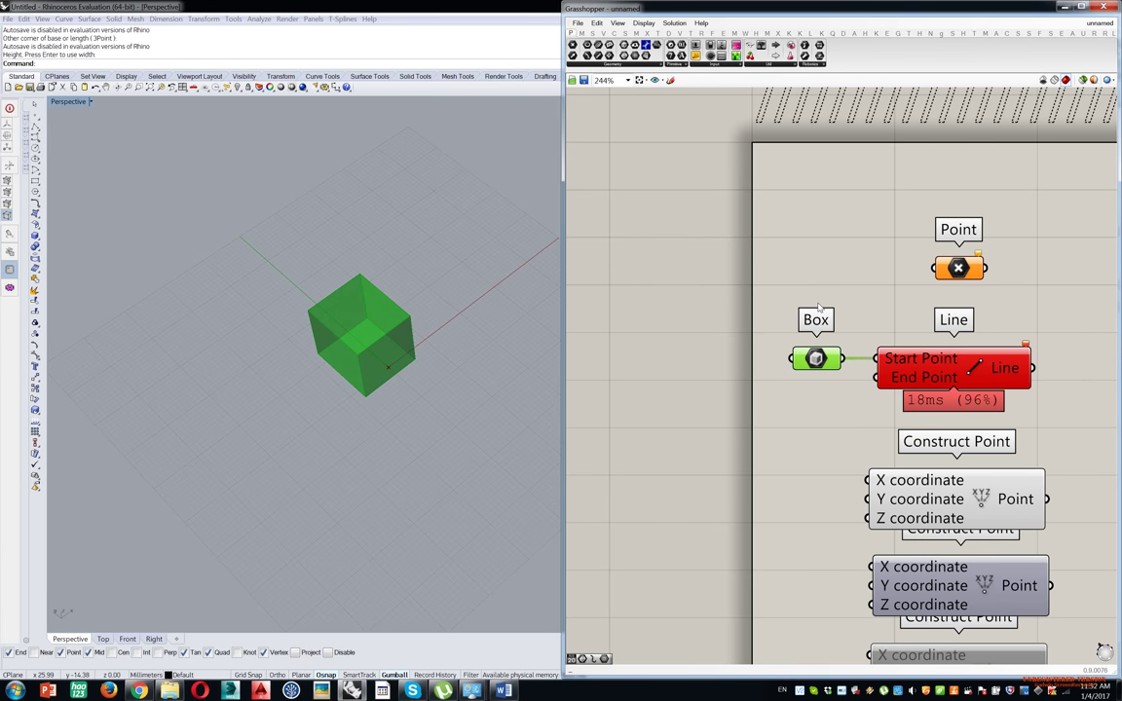
pyautogui.click(818, 260)
# Dock the Rhino window on the other half of the screen and narrow its Properties panel to enlarge the viewport.
pyautogui.moveTo(496, 8); pyautogui.dragTo(3, 125)
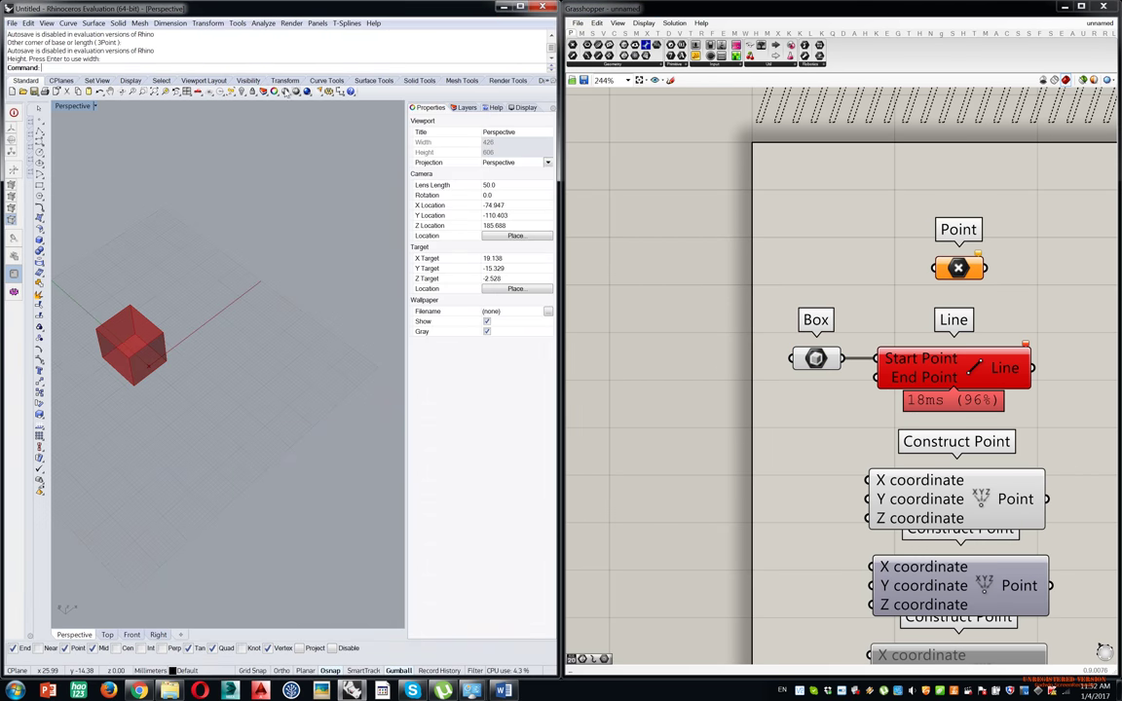
pyautogui.moveTo(409, 174); pyautogui.dragTo(532, 182)
# Turn off the Box parameter's preview and centre the origin in the Perspective view.
pyautogui.moveTo(822, 265); pyautogui.dragTo(782, 423)
pyautogui.middleClick(801, 403)
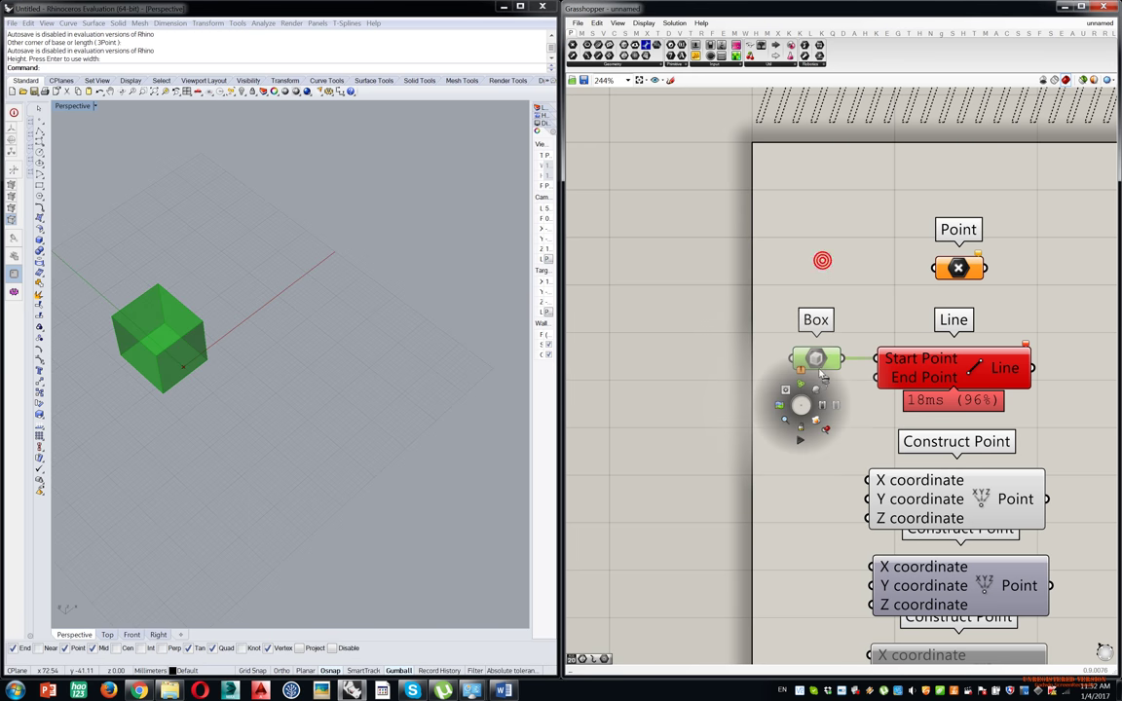
pyautogui.click(824, 381)
pyautogui.keyDown('shift'); pyautogui.moveTo(306, 292); pyautogui.dragTo(436, 293, button='right'); pyautogui.keyUp('shift')
# Move the original Construct Point component to empty canvas well away from the others, keeping Grasshopper docked beside Rhino.
pyautogui.moveTo(1025, 195); pyautogui.dragTo(817, 85, button='right')
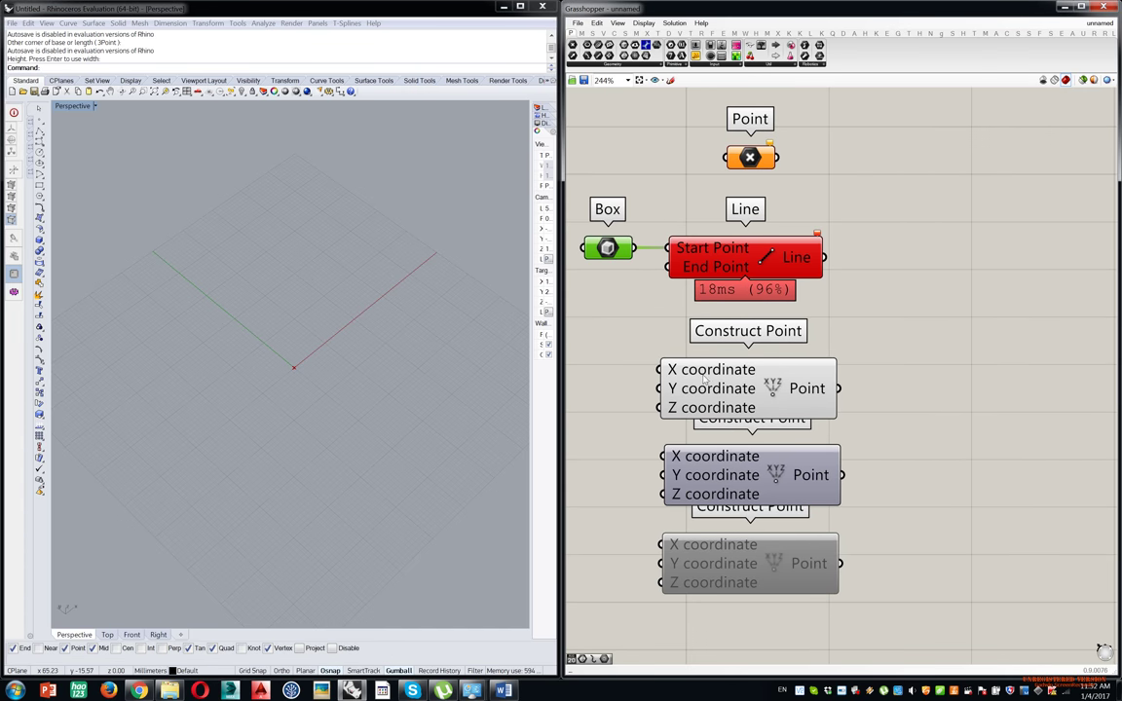
pyautogui.click(1082, 8)
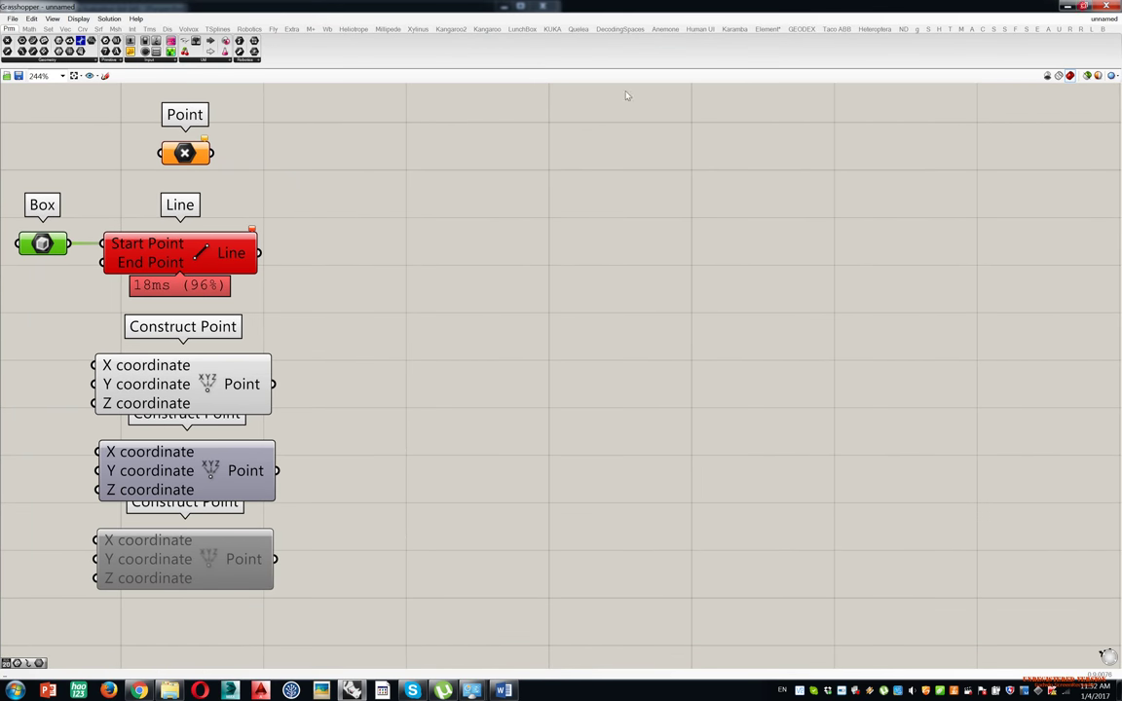
pyautogui.moveTo(202, 364); pyautogui.dragTo(850, 222)
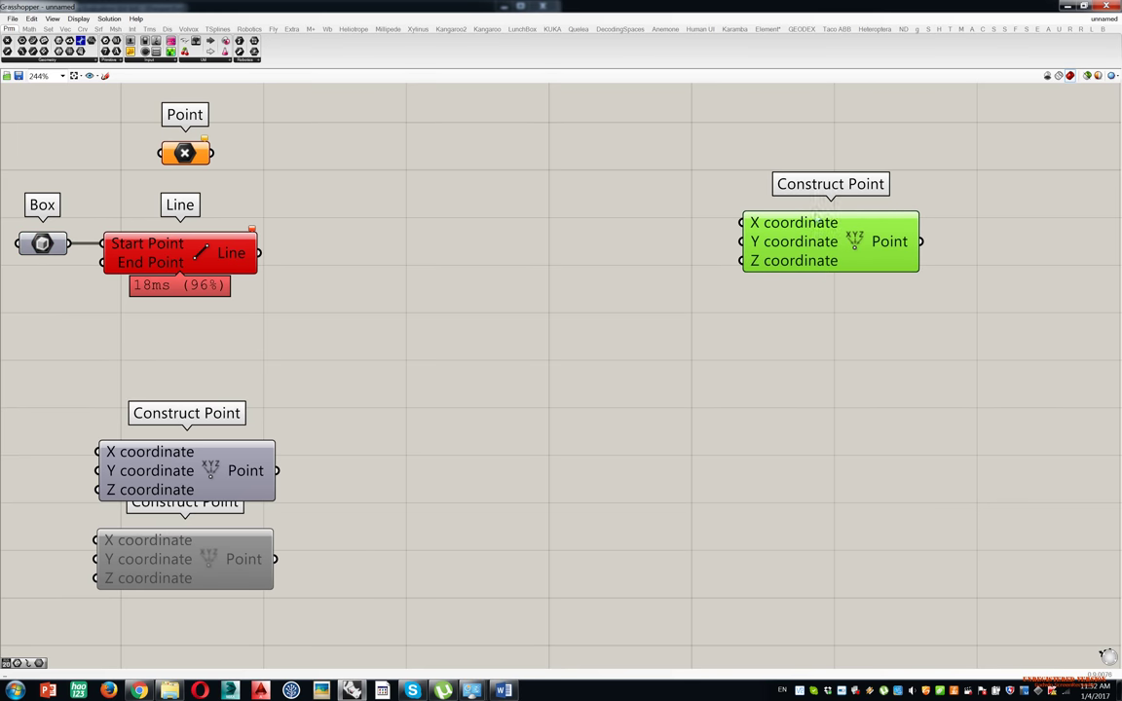
pyautogui.moveTo(753, 8); pyautogui.dragTo(1121, 146)
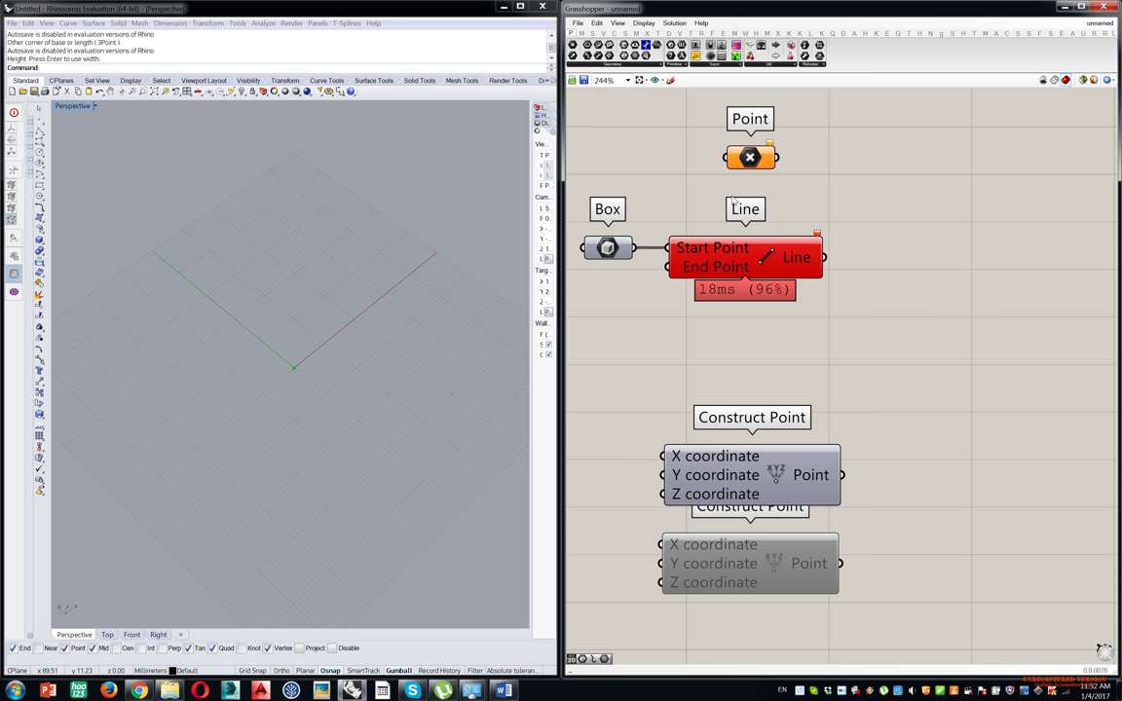
pyautogui.moveTo(883, 280); pyautogui.dragTo(751, 278, button='right')
pyautogui.scroll(-5, 801, 260)
pyautogui.scroll(5, 847, 251)
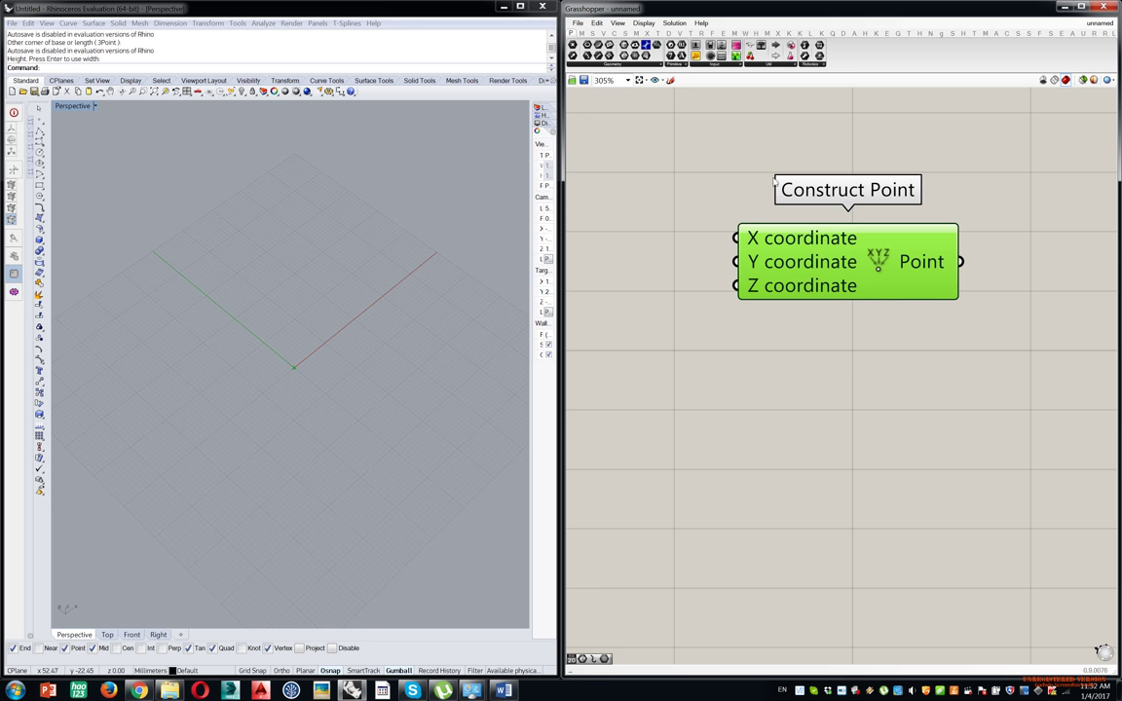
# Examine the Construct Point component, its coordinate inputs and its preview point in Rhino's Perspective view.
pyautogui.click(791, 119)
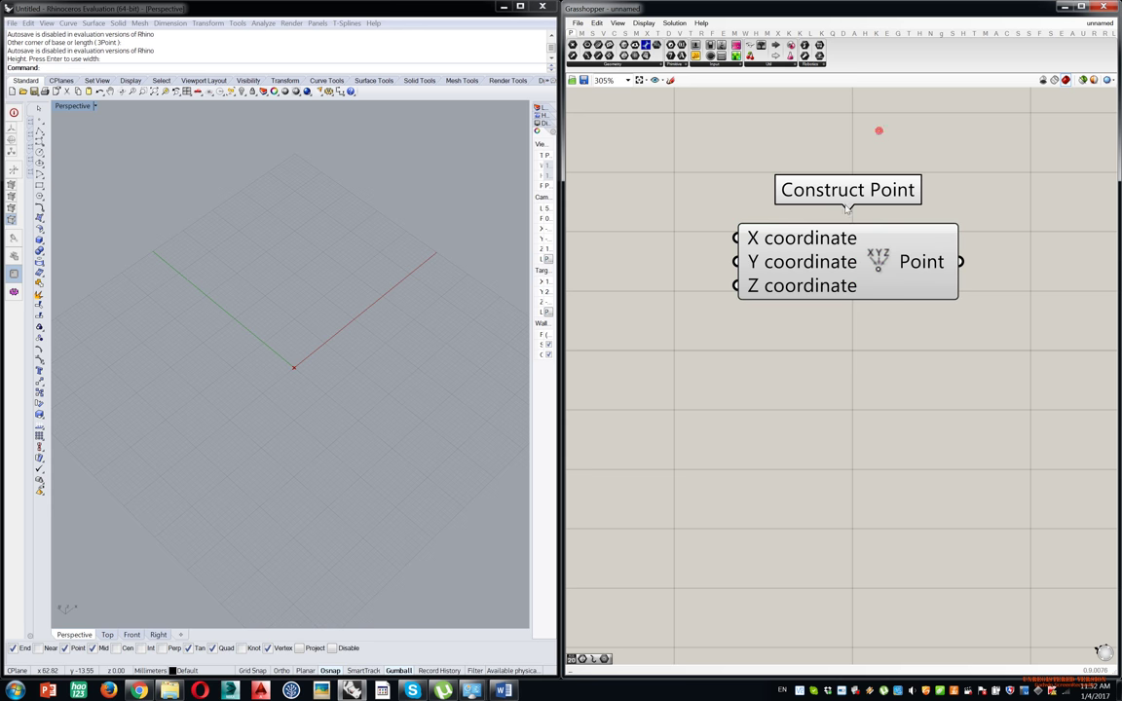
pyautogui.moveTo(464, 243); pyautogui.dragTo(391, 269, button='right')
pyautogui.moveTo(787, 236); pyautogui.dragTo(815, 242)
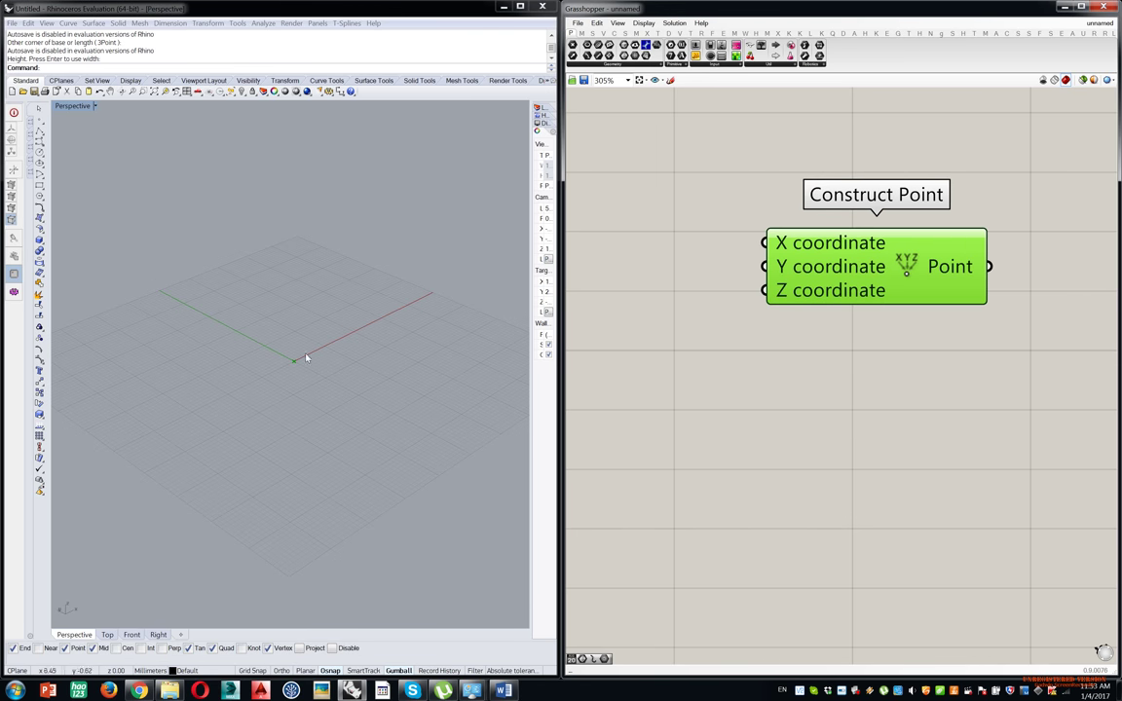
pyautogui.click(361, 237)
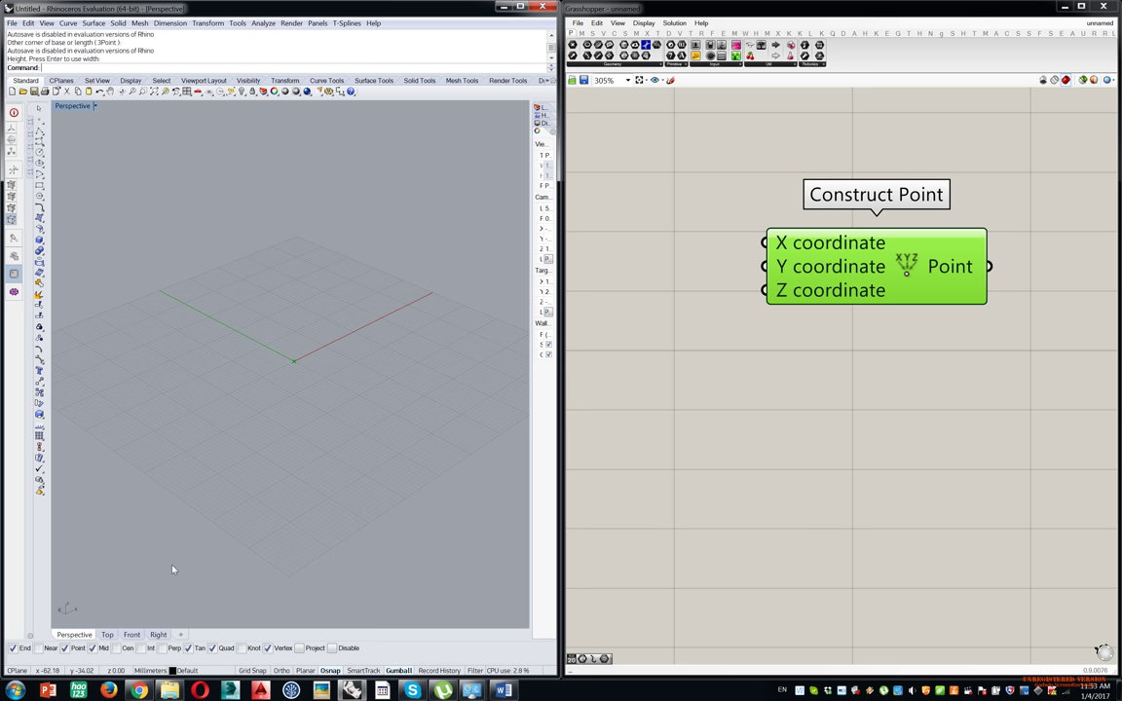
pyautogui.moveTo(875, 264); pyautogui.dragTo(817, 281)
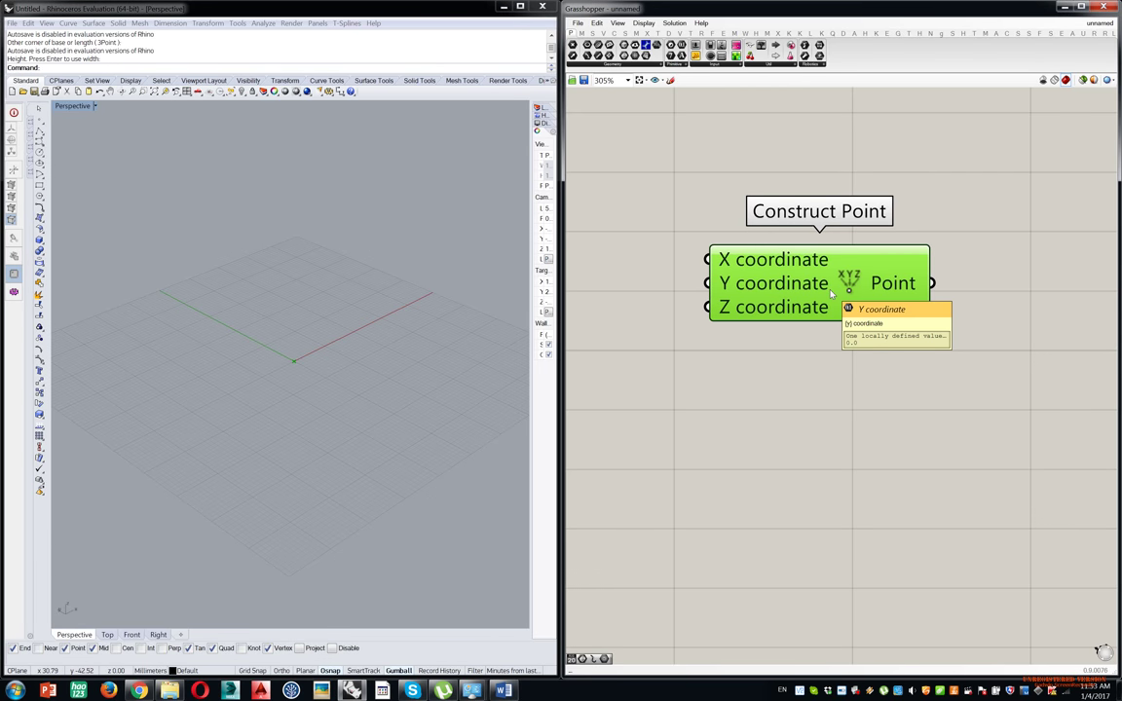
pyautogui.click(810, 166)
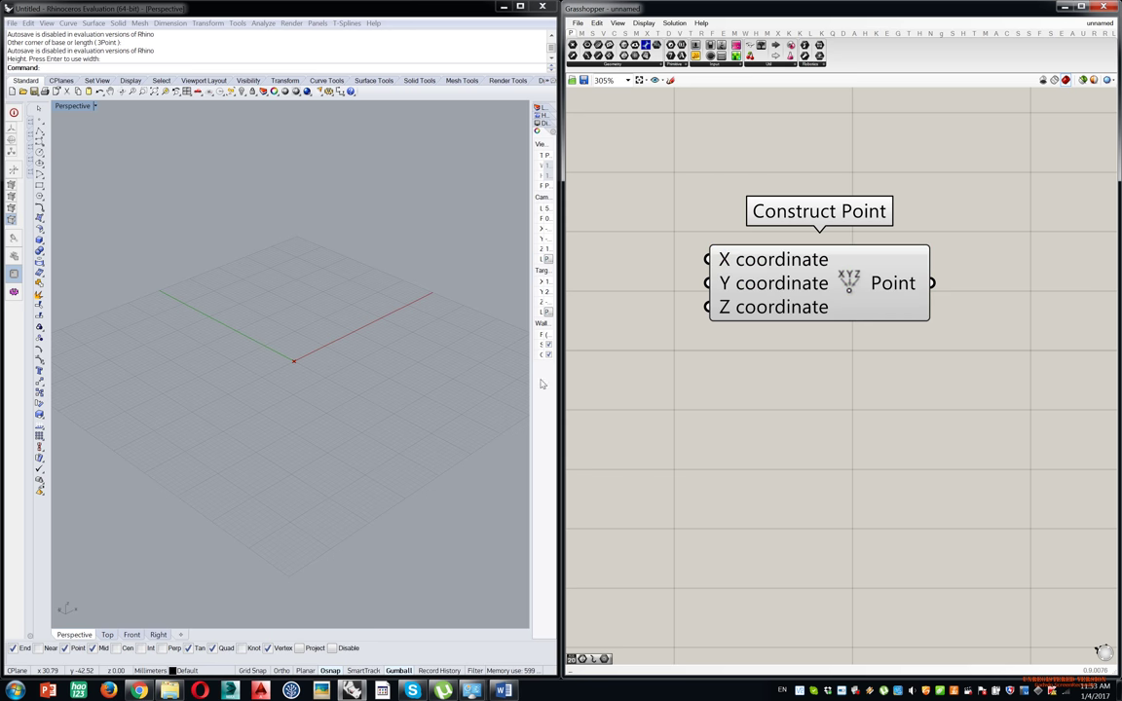
pyautogui.moveTo(821, 271); pyautogui.dragTo(866, 475)
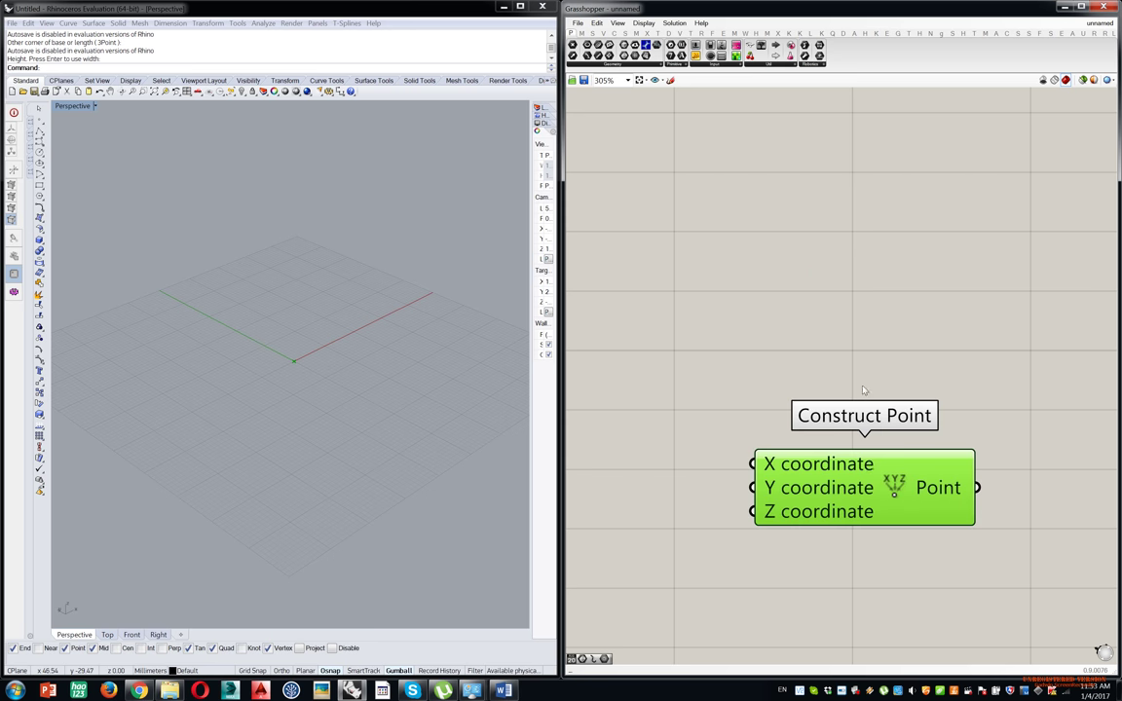
pyautogui.moveTo(863, 390); pyautogui.dragTo(804, 122, button='right')
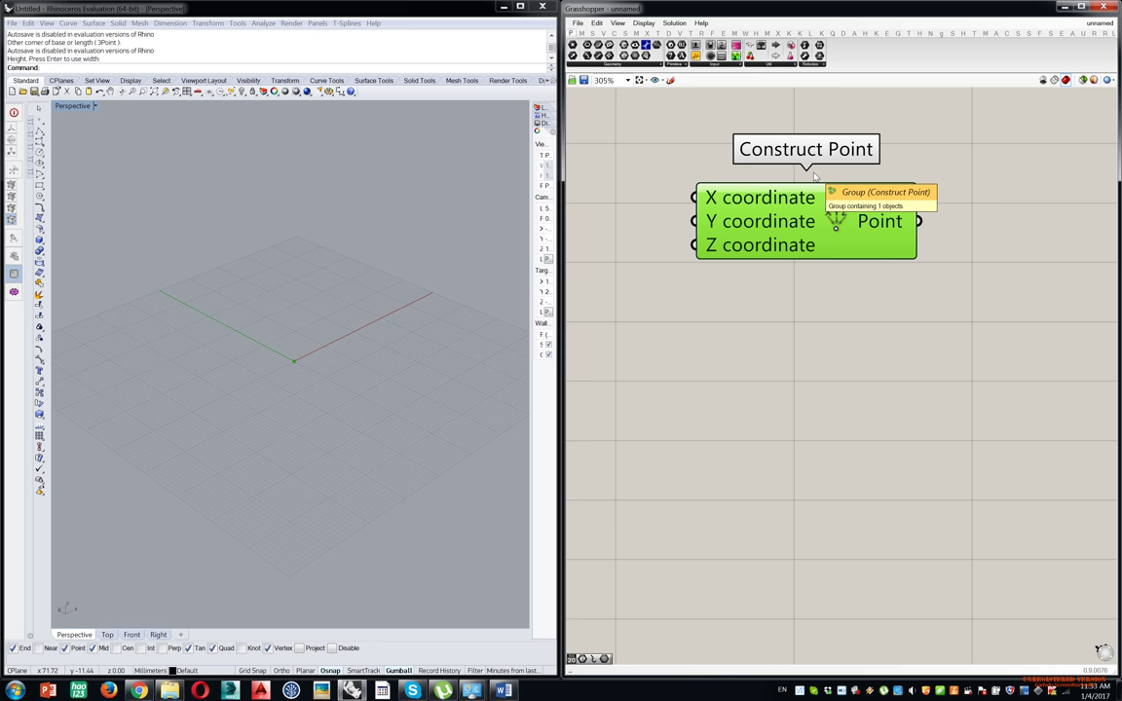
pyautogui.moveTo(794, 230); pyautogui.dragTo(877, 307)
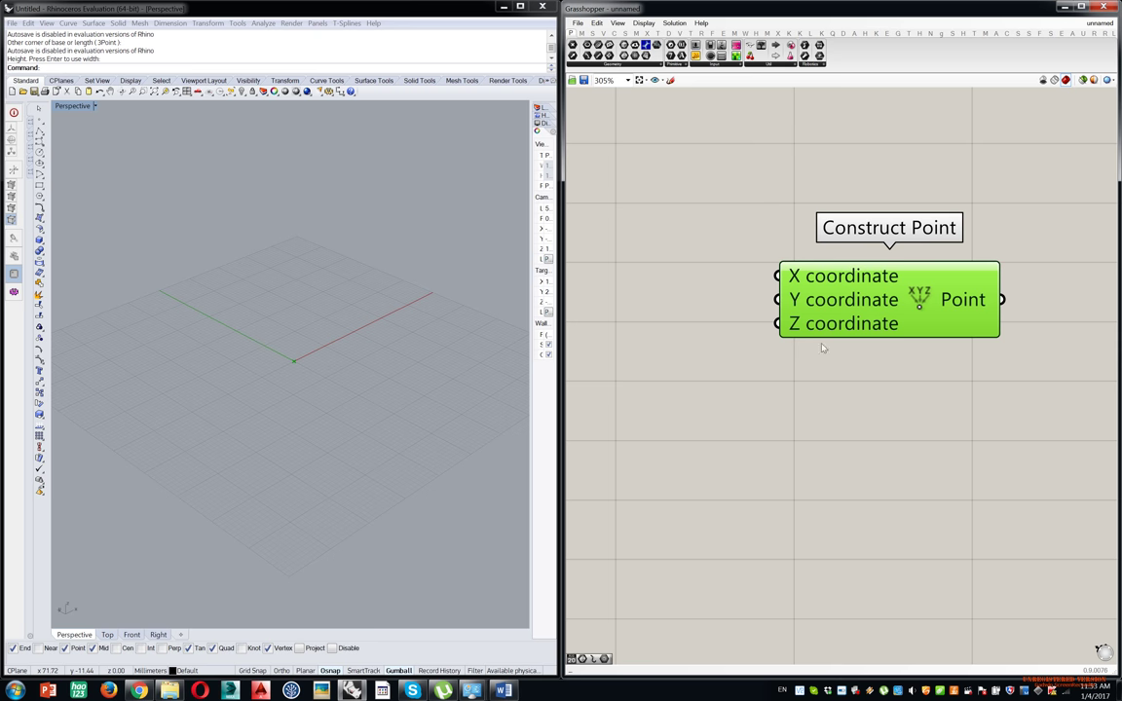
pyautogui.moveTo(808, 277)
pyautogui.moveTo(794, 323)
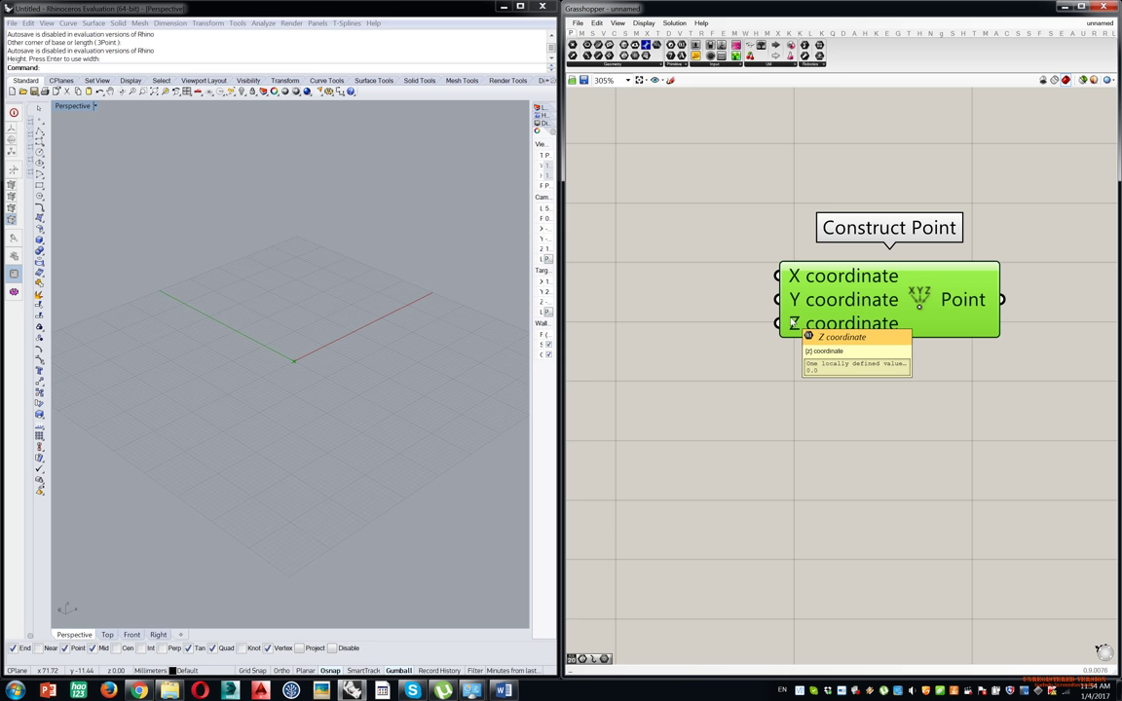
# Move the Construct Point component across the canvas to free space beside its coordinate inputs.
pyautogui.moveTo(816, 275); pyautogui.dragTo(847, 288)
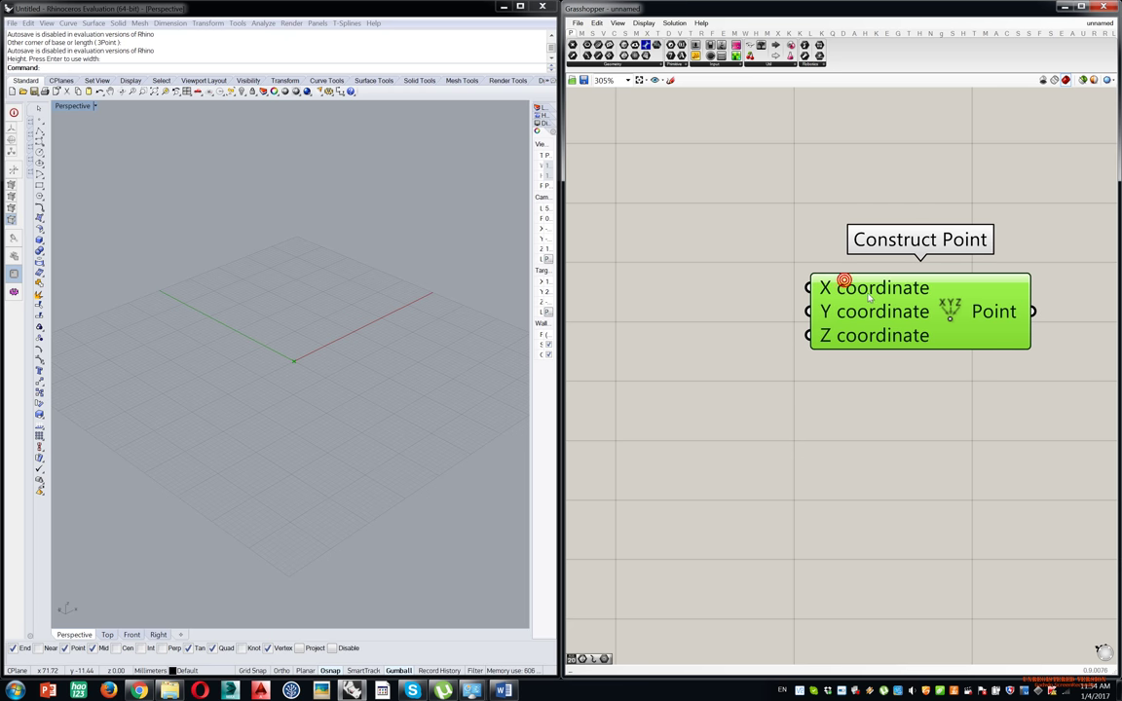
pyautogui.moveTo(764, 366); pyautogui.dragTo(789, 364, button='right')
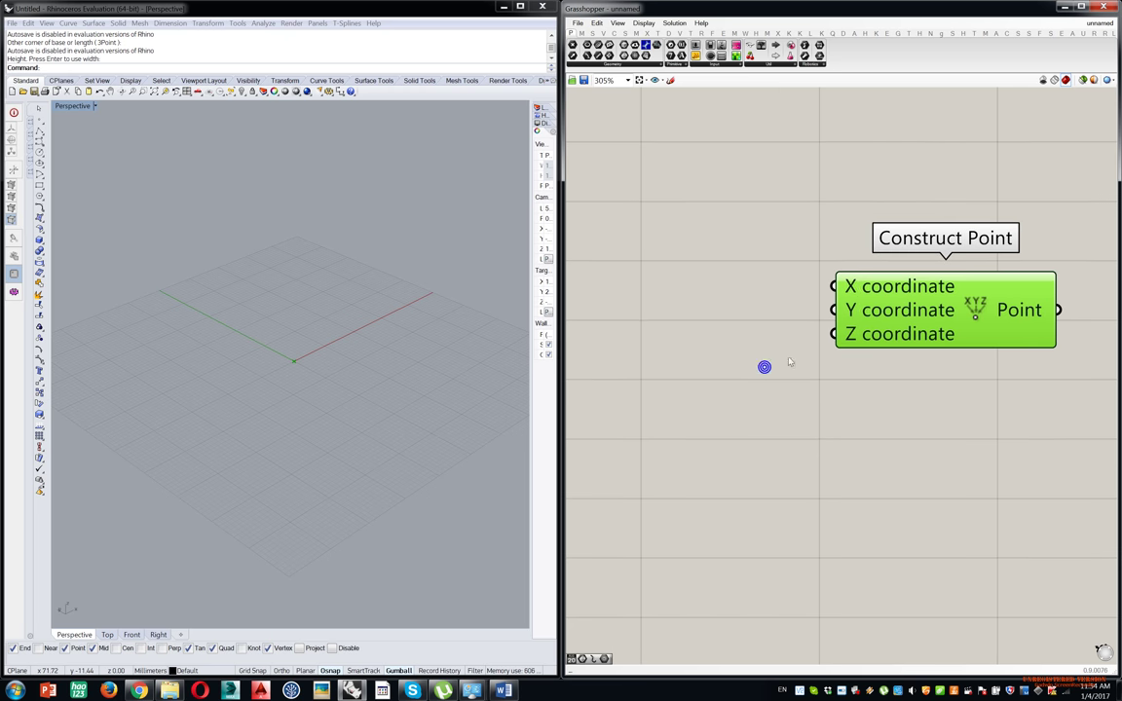
pyautogui.doubleClick(640, 192)
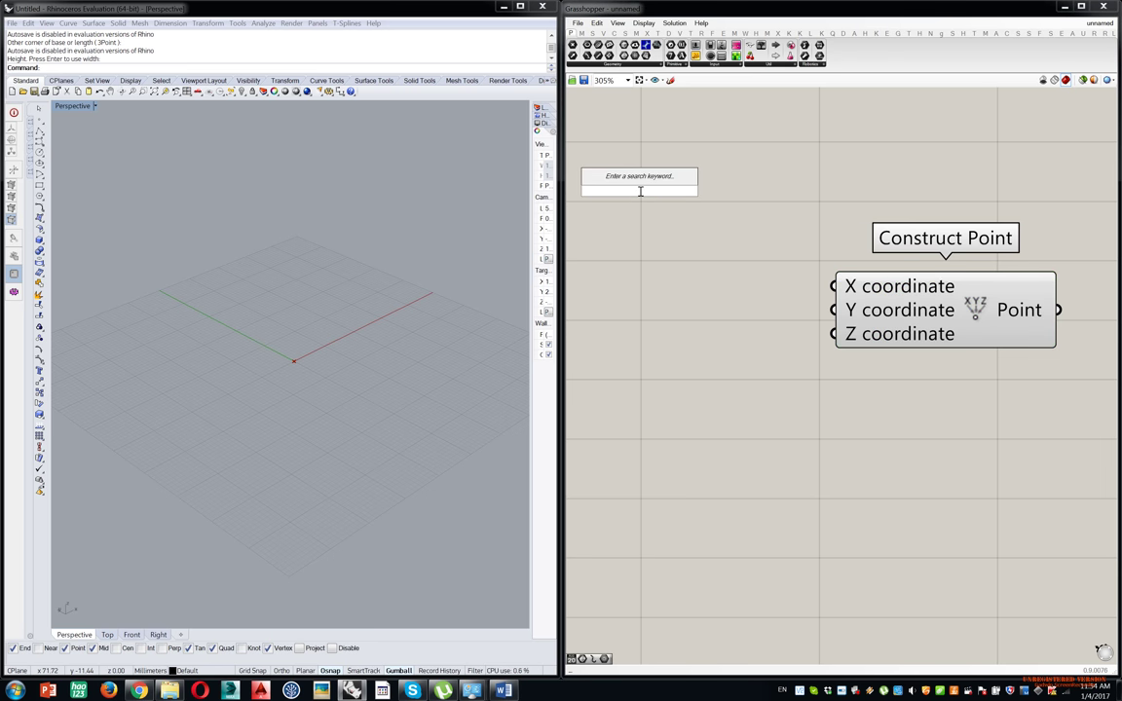
pyautogui.write('number')
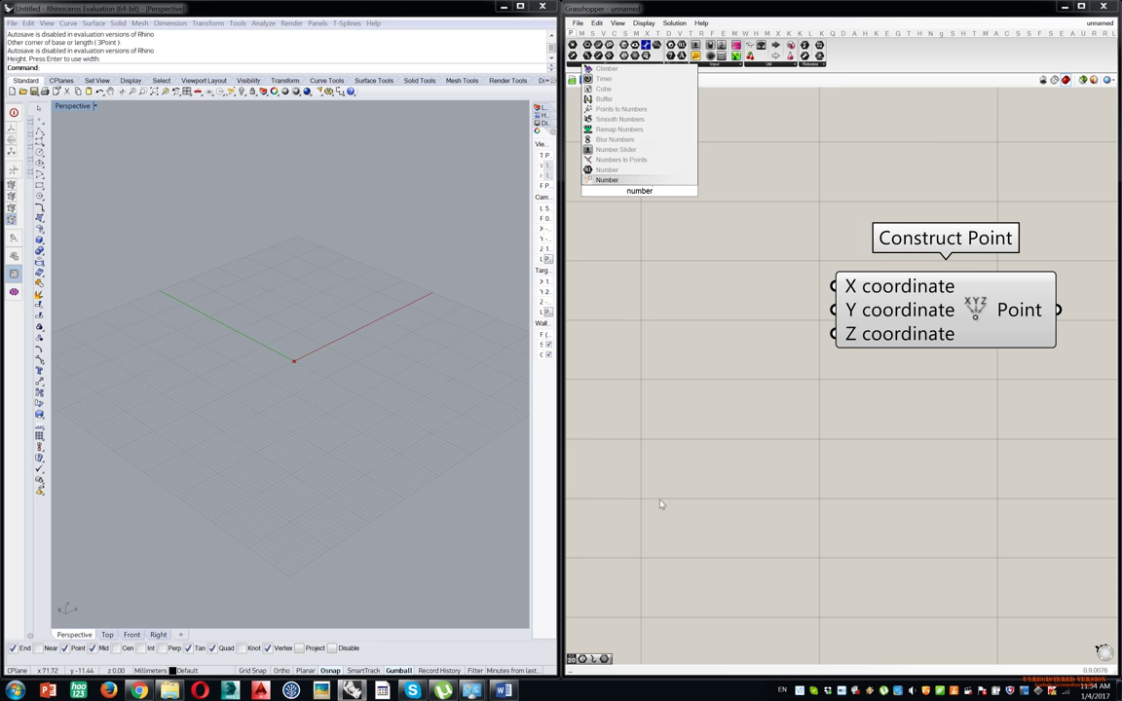
pyautogui.click(749, 477)
# Add a Number Slider component and position it on the empty canvas below the Construct Point component.
pyautogui.moveTo(812, 441); pyautogui.dragTo(914, 353, button='right')
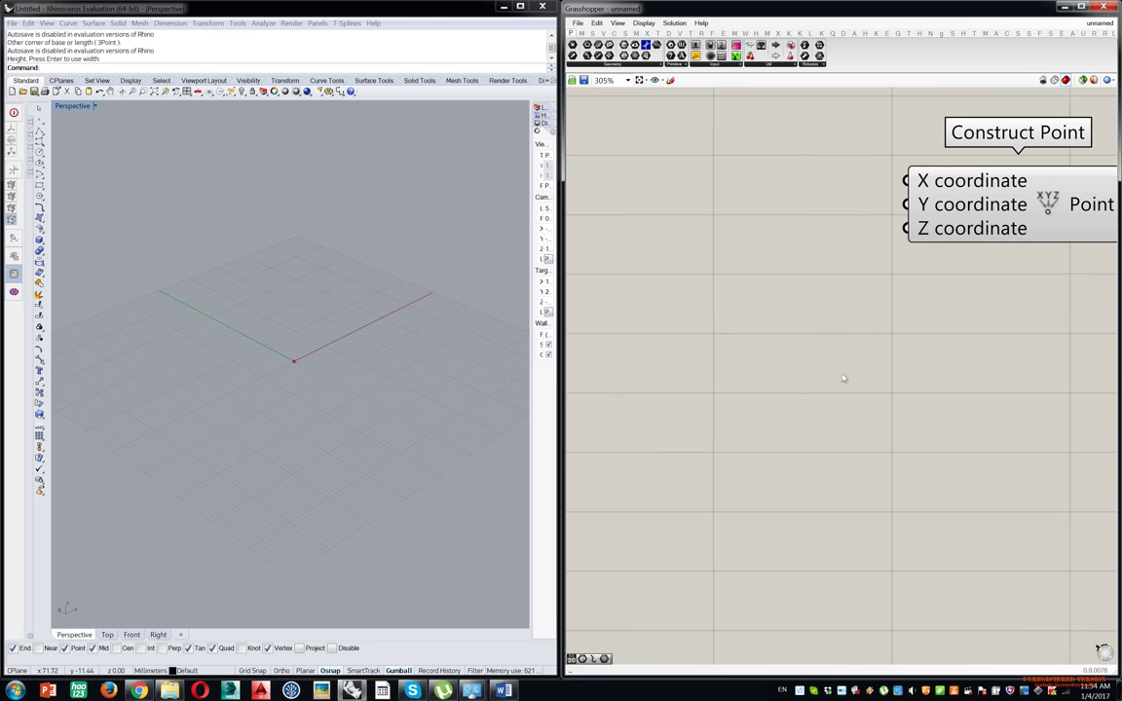
pyautogui.doubleClick(784, 364)
pyautogui.click(784, 359)
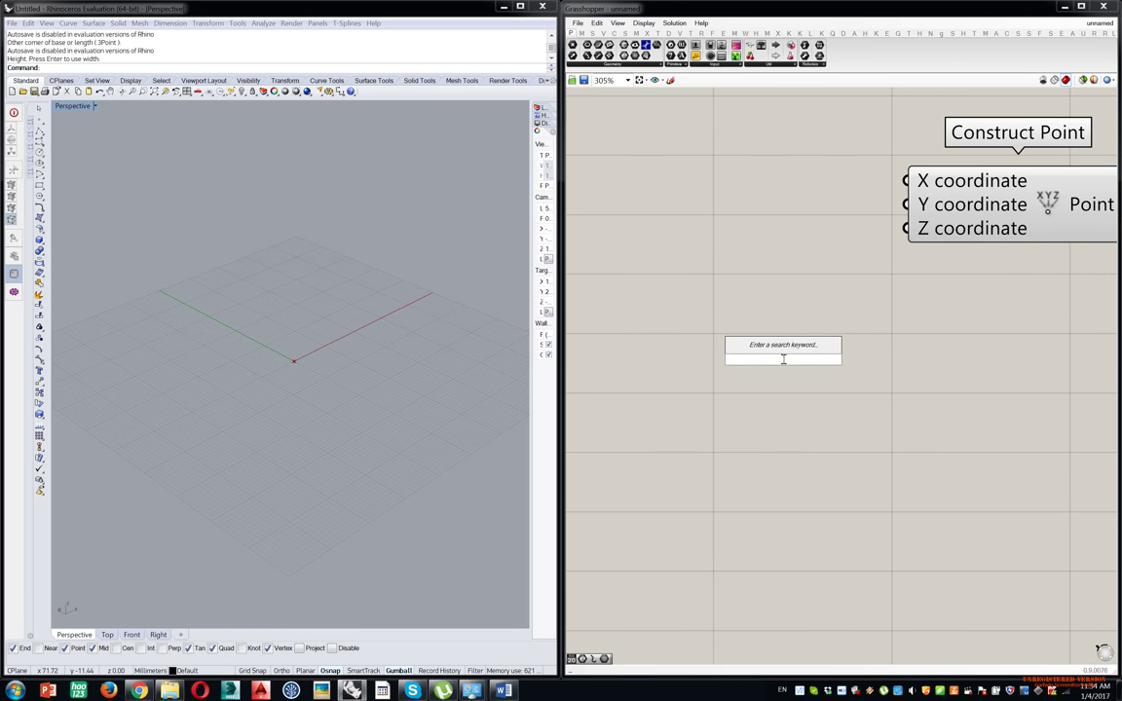
pyautogui.write('number')
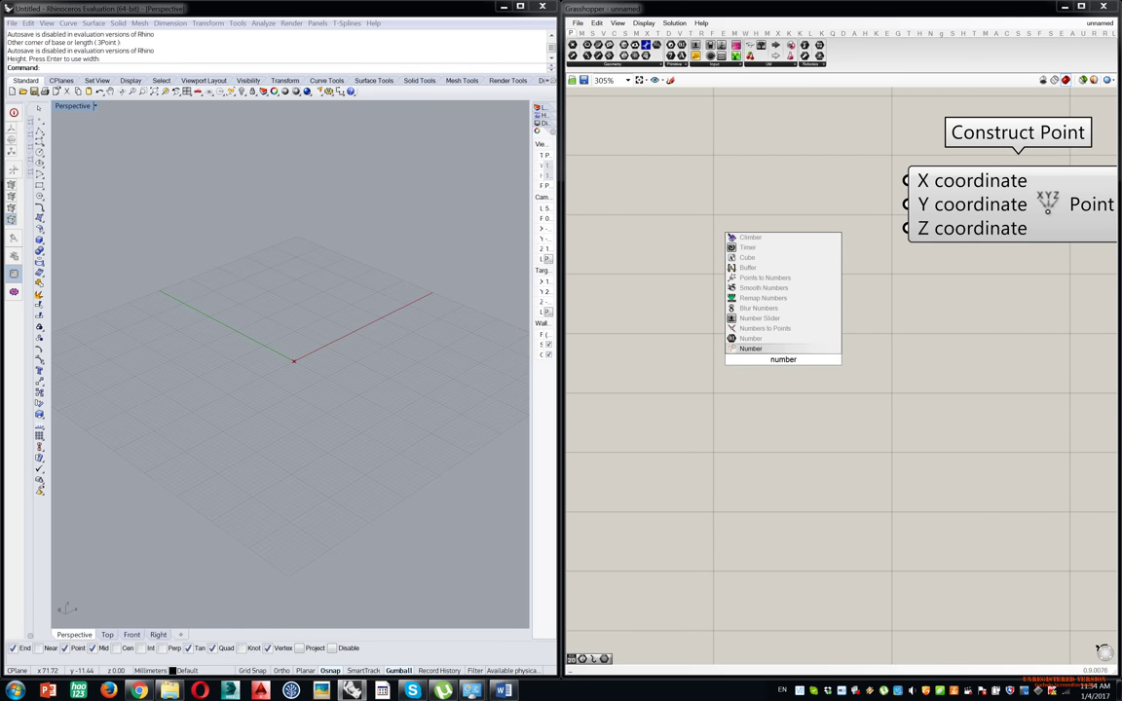
pyautogui.click(769, 317)
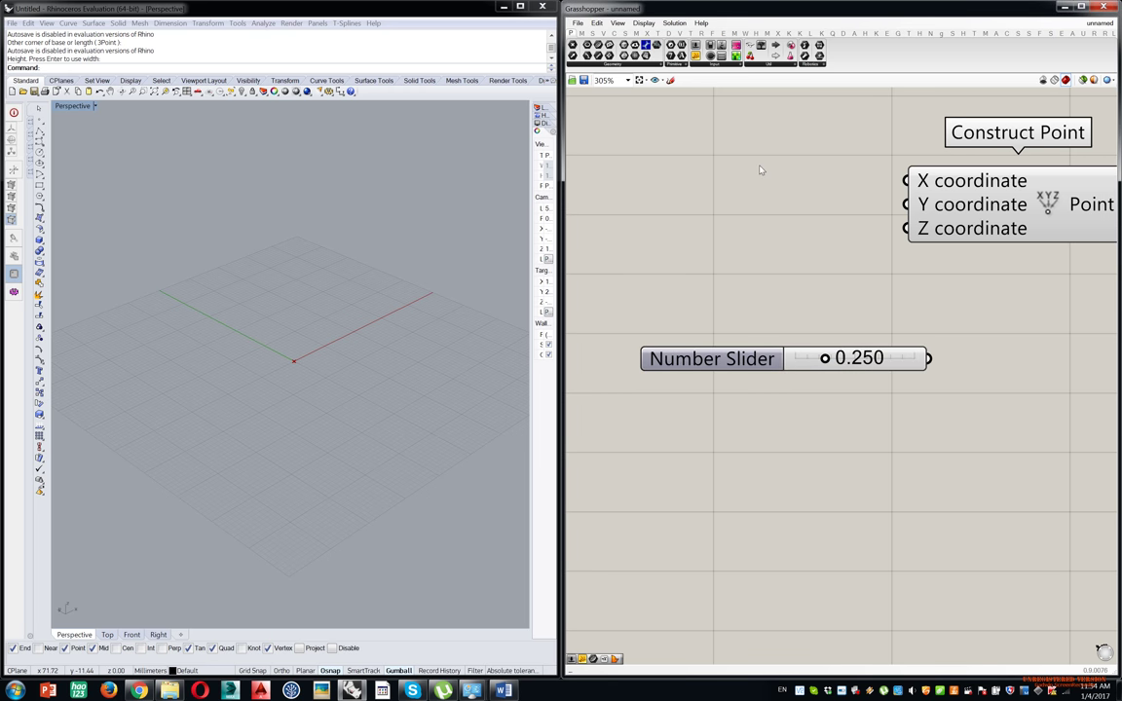
pyautogui.click(716, 68)
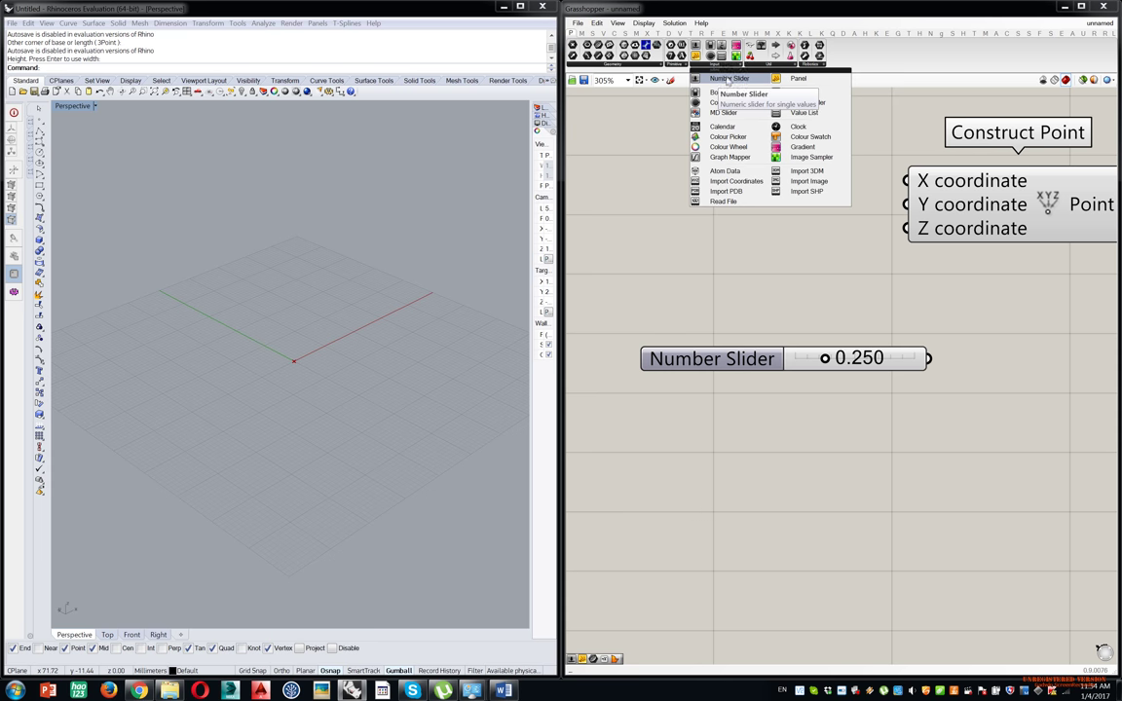
pyautogui.moveTo(750, 358); pyautogui.dragTo(675, 174)
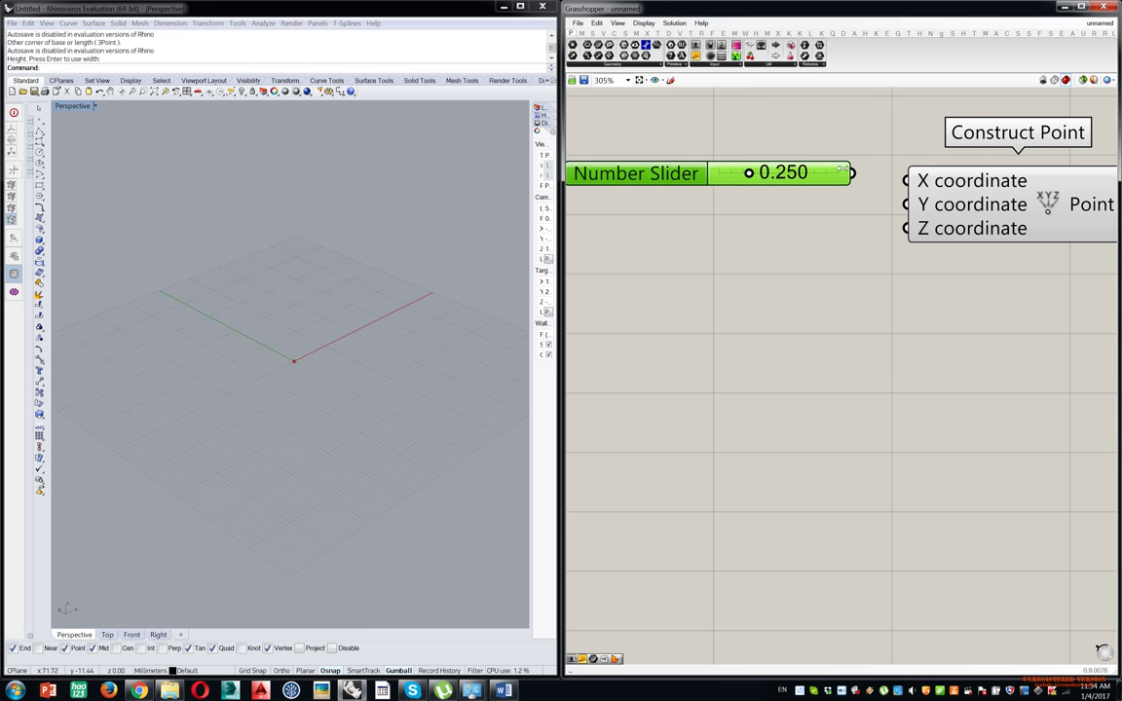
pyautogui.moveTo(666, 176); pyautogui.dragTo(776, 333)
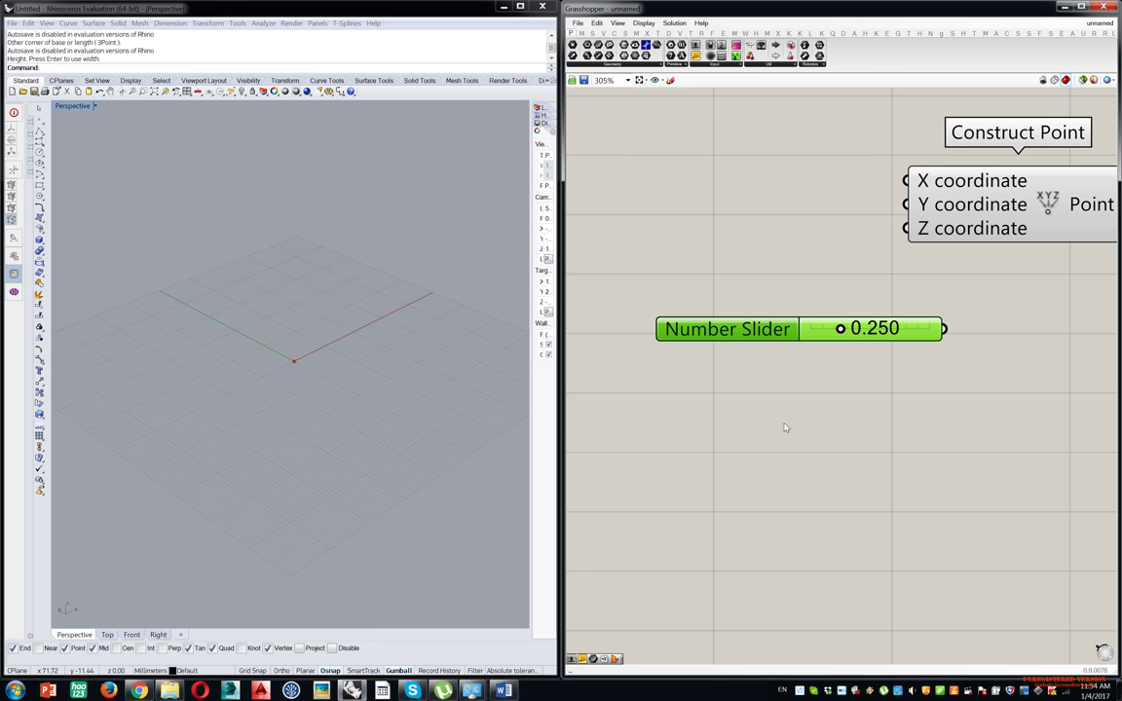
# Create three more number sliders below the first one, with initial values of 1, 12 and 120.
pyautogui.doubleClick(780, 406)
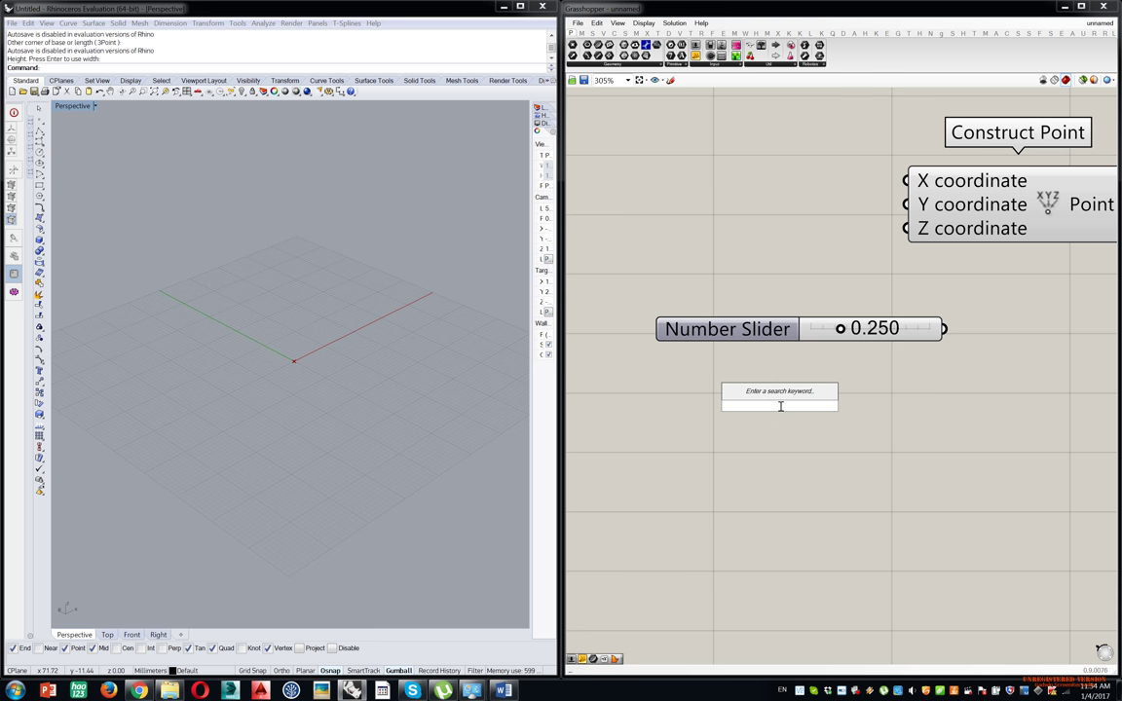
pyautogui.write('1')
pyautogui.press('Return')
pyautogui.moveTo(861, 404); pyautogui.dragTo(878, 379)
pyautogui.click(798, 472)
pyautogui.doubleClick(798, 474)
pyautogui.write('12')
pyautogui.press('Return')
pyautogui.doubleClick(808, 513)
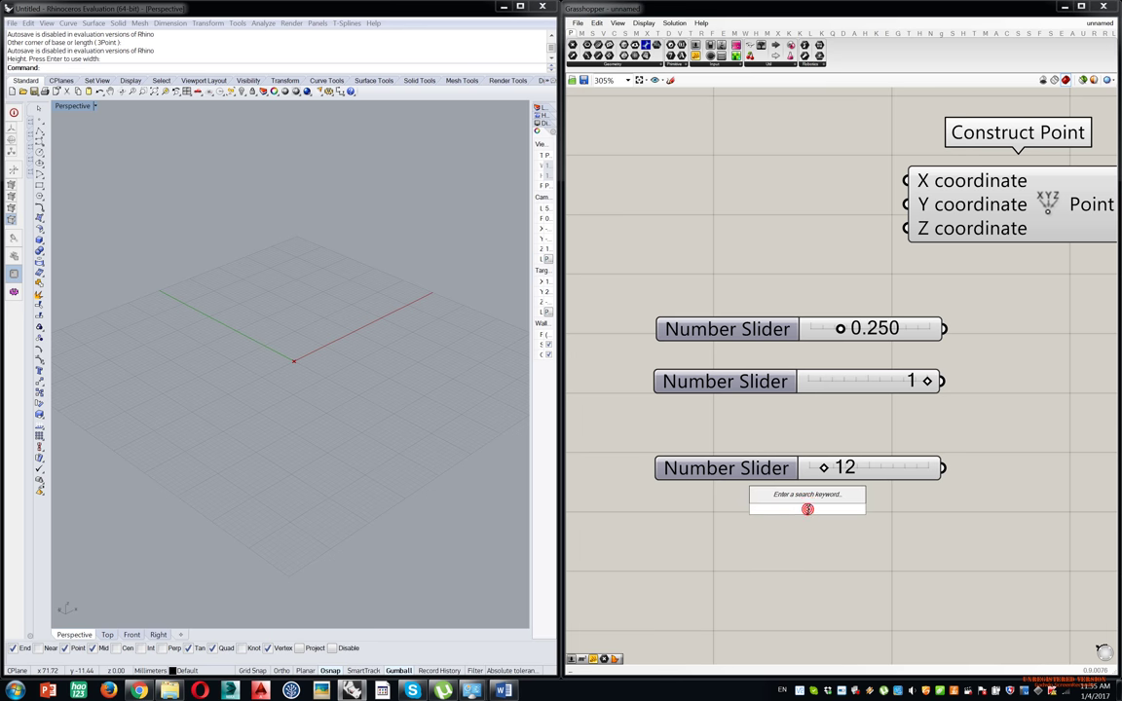
pyautogui.write('120')
pyautogui.press('Return')
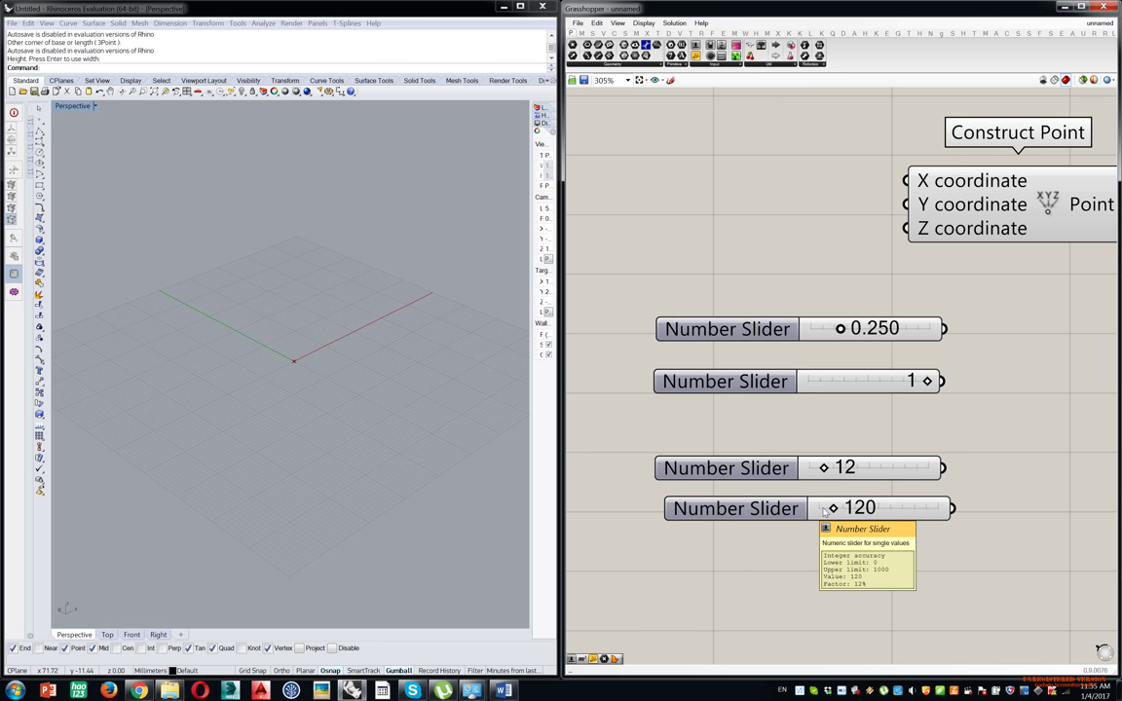
# Rearrange the four number sliders into a more evenly spaced vertical stack.
pyautogui.moveTo(837, 385); pyautogui.dragTo(838, 412)
pyautogui.moveTo(811, 321); pyautogui.dragTo(814, 343)
pyautogui.click(817, 294)
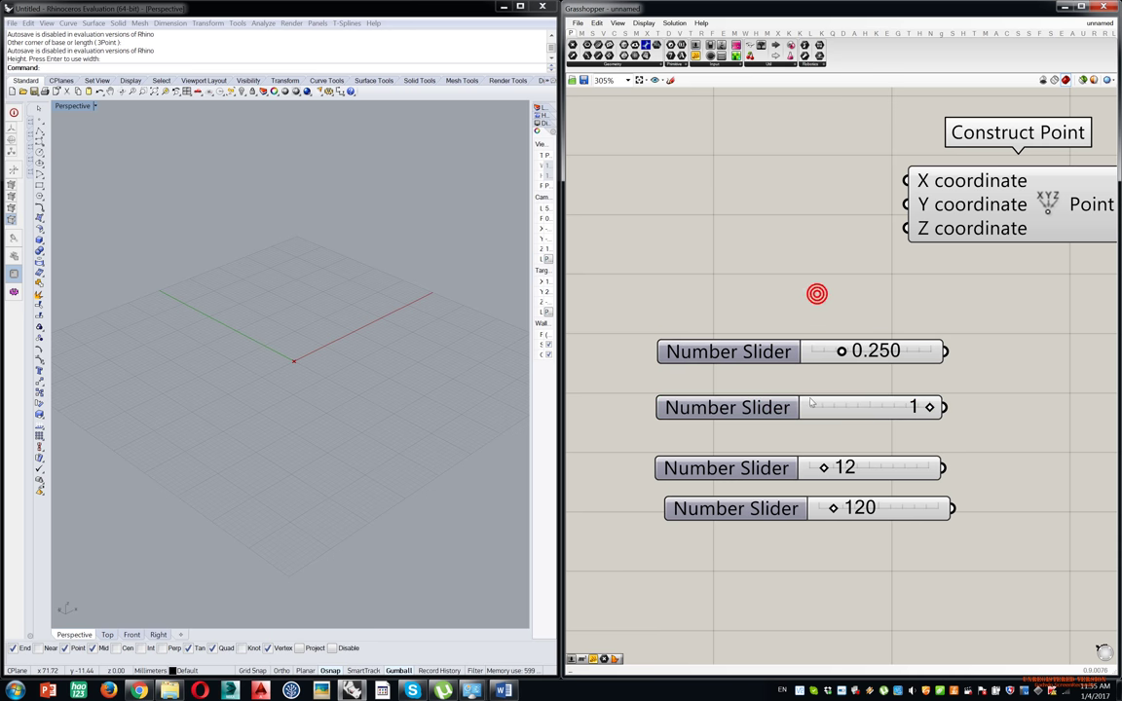
pyautogui.moveTo(786, 409); pyautogui.dragTo(786, 385)
pyautogui.moveTo(776, 465); pyautogui.dragTo(776, 423)
pyautogui.moveTo(789, 499); pyautogui.dragTo(776, 470)
# Offset the 1 and 12 sliders sideways, and realign all four sliders on a common vertical centre line.
pyautogui.moveTo(767, 388); pyautogui.dragTo(677, 387)
pyautogui.moveTo(758, 418); pyautogui.dragTo(868, 425)
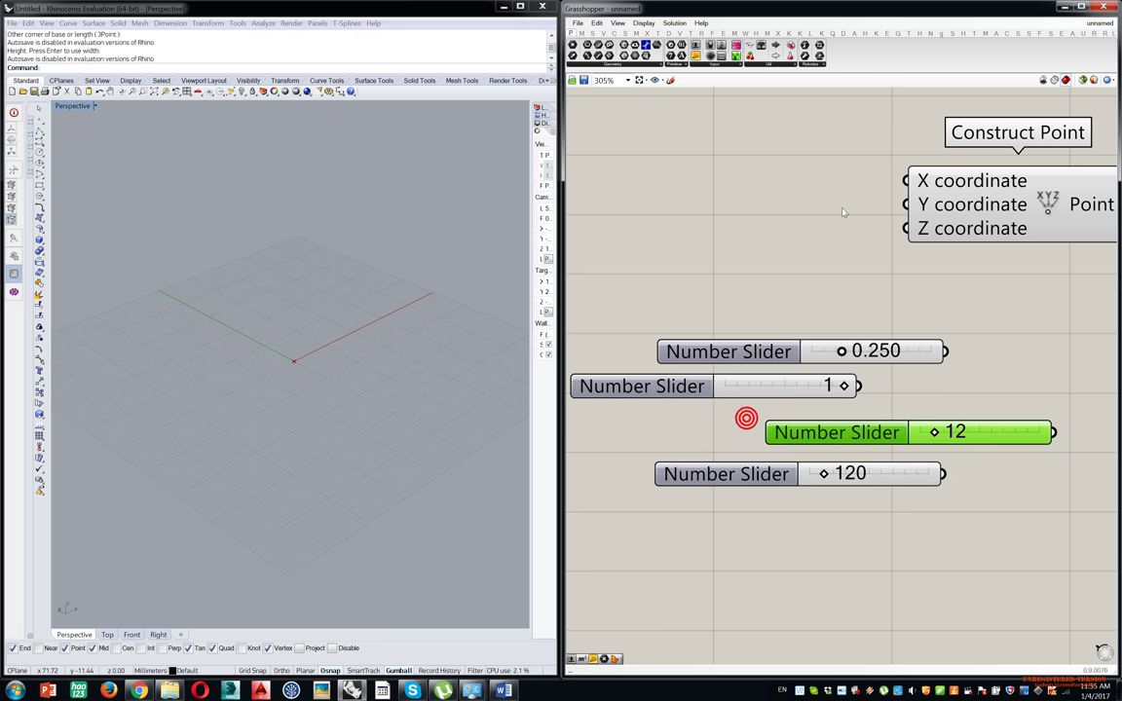
pyautogui.moveTo(863, 255); pyautogui.dragTo(737, 618)
pyautogui.moveTo(959, 287); pyautogui.dragTo(709, 604)
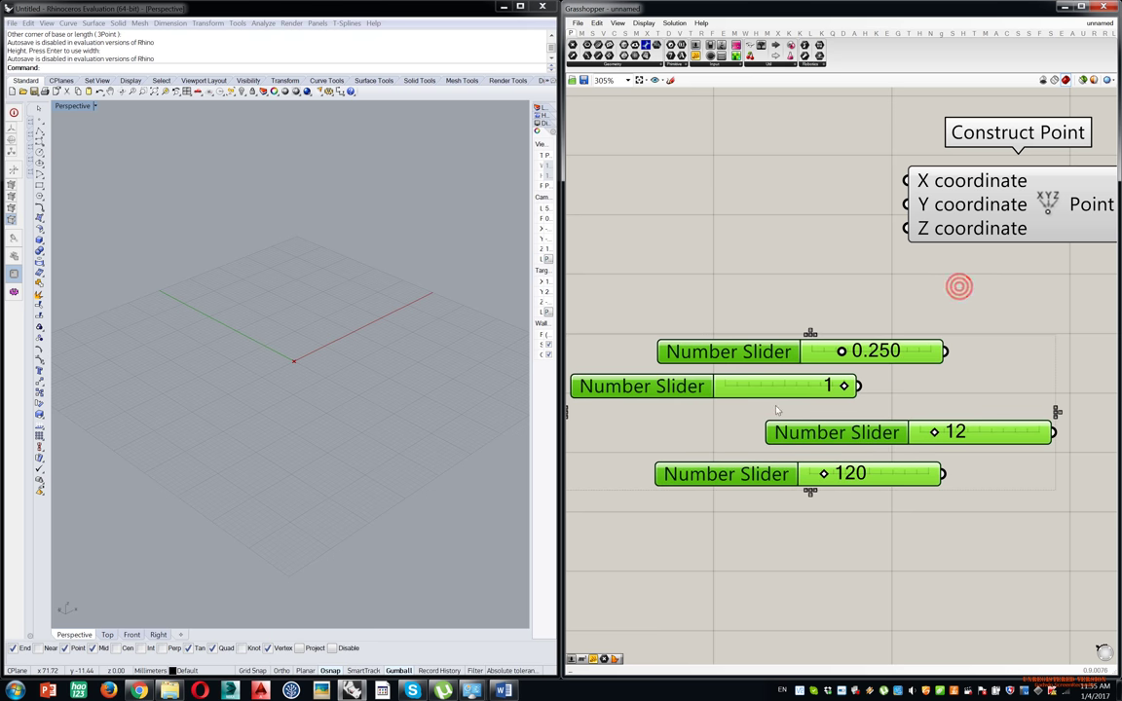
pyautogui.click(810, 335)
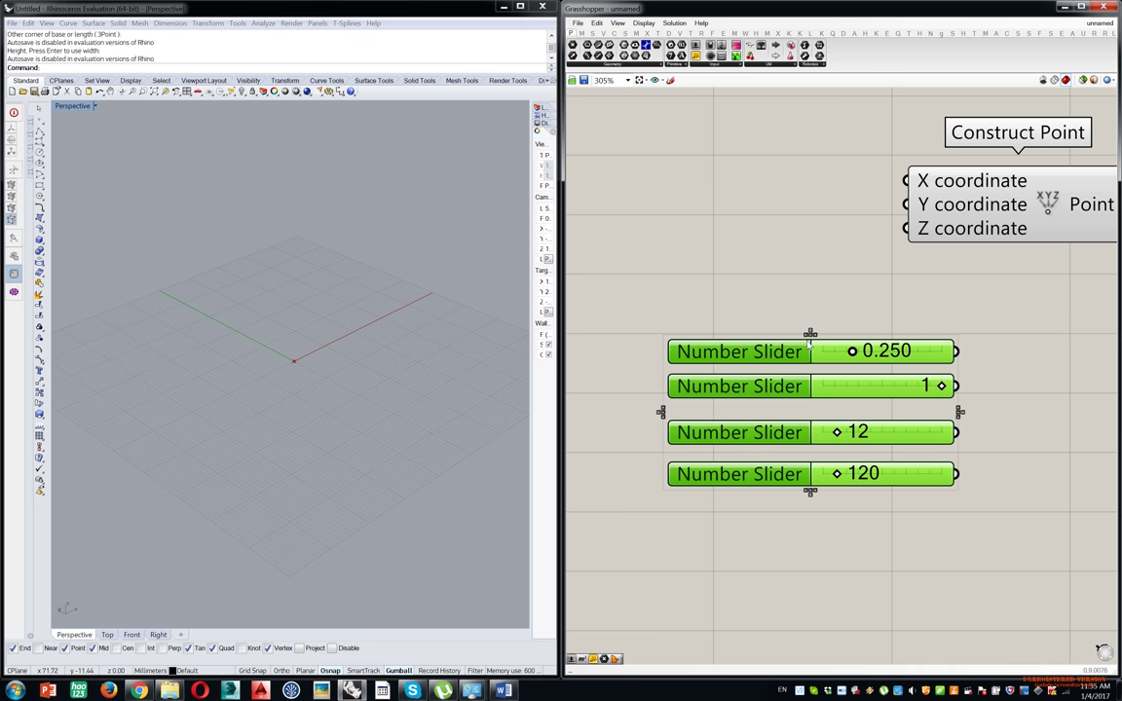
pyautogui.click(991, 414)
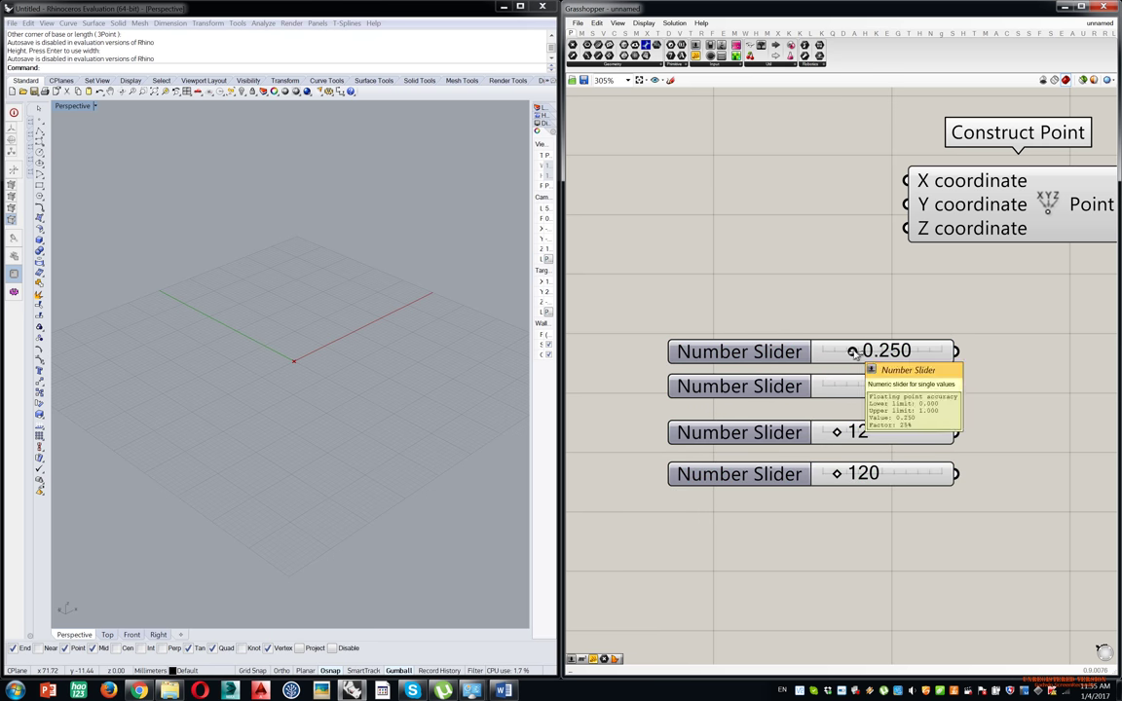
# Run the first slider down to 0.000, and set the four sliders to their maximums of 1.000, 1, 100 and 1000.
pyautogui.moveTo(852, 353); pyautogui.dragTo(720, 335)
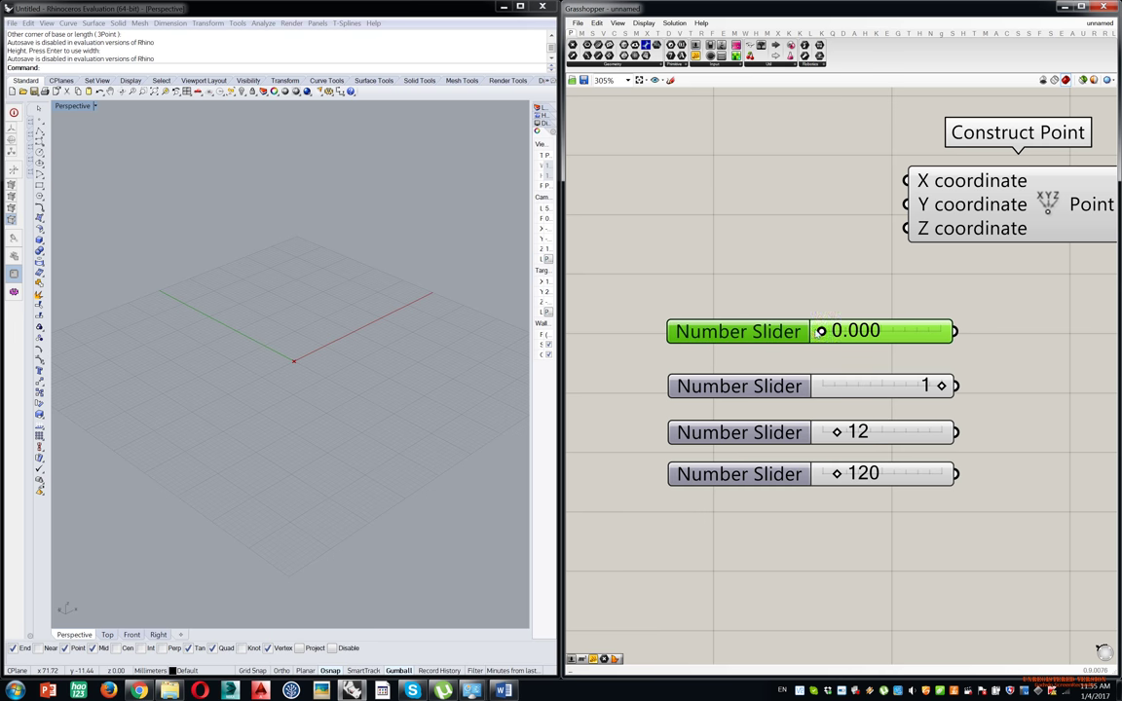
pyautogui.moveTo(820, 331)
pyautogui.mouseDown()
pyautogui.moveTo(956, 328)
pyautogui.moveTo(924, 337)
pyautogui.mouseUp()
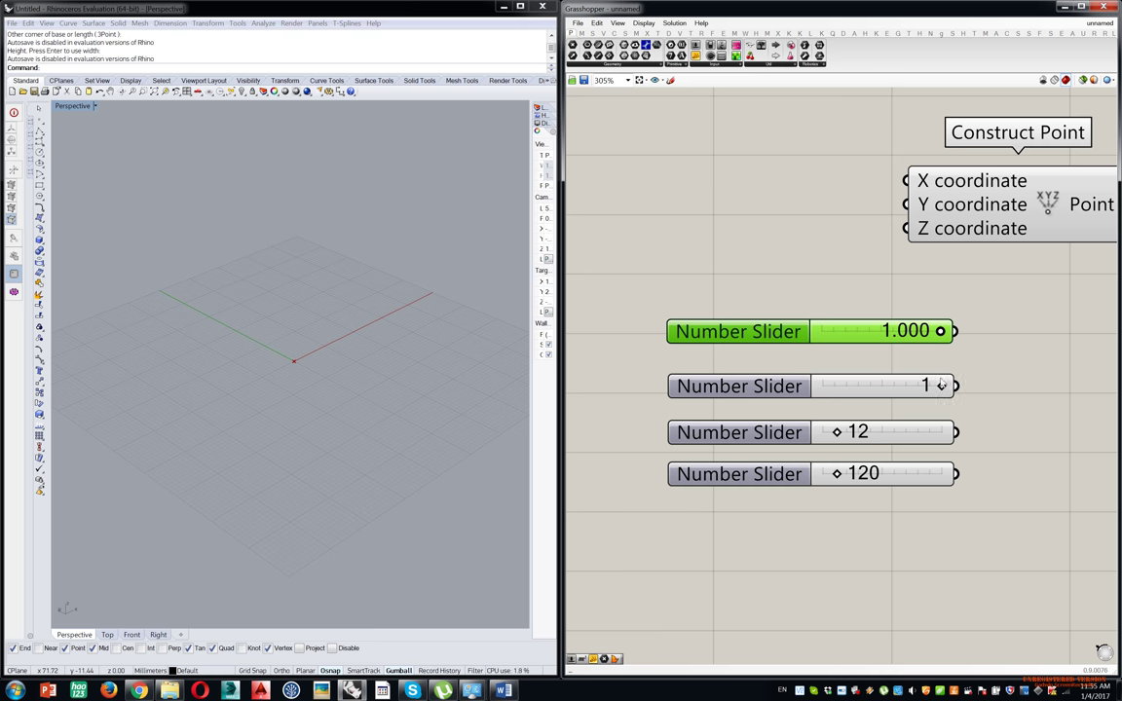
pyautogui.moveTo(941, 387); pyautogui.dragTo(973, 394)
pyautogui.moveTo(837, 433); pyautogui.dragTo(966, 431)
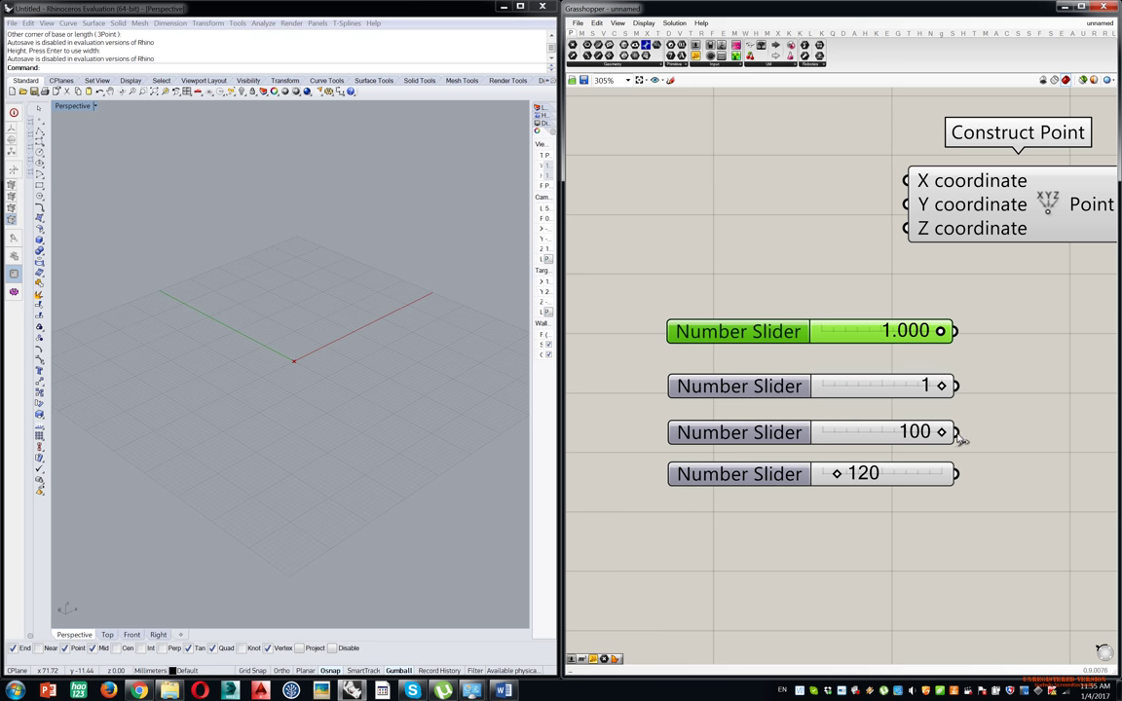
pyautogui.moveTo(834, 474); pyautogui.dragTo(986, 471)
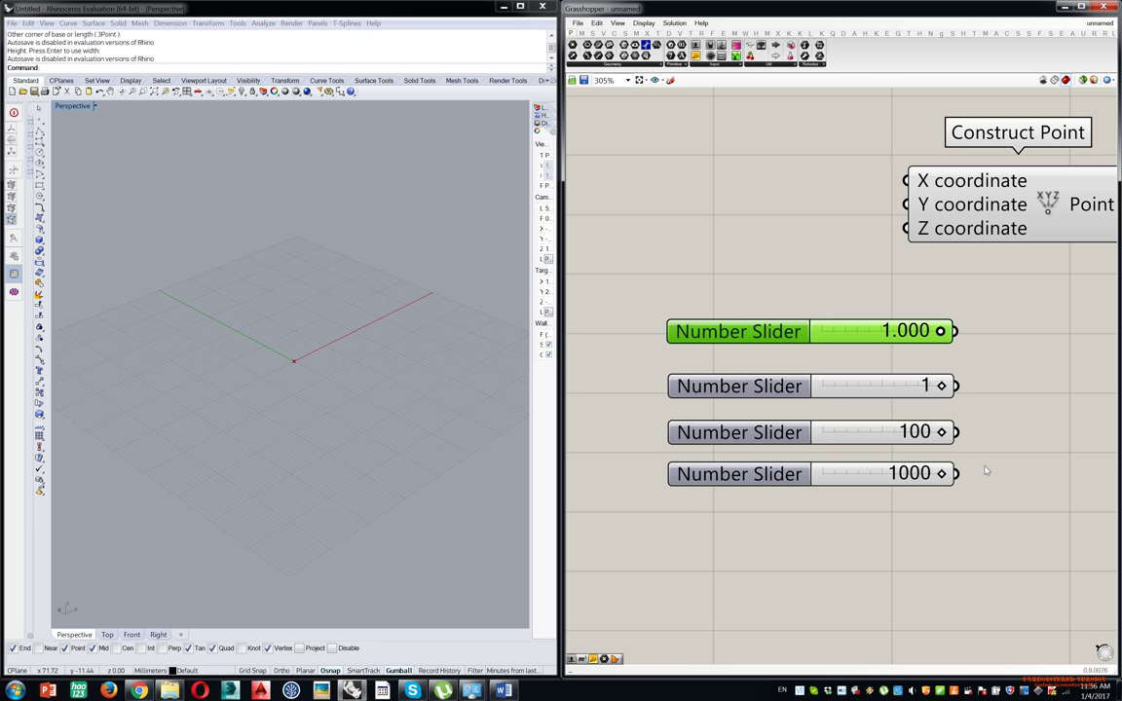
pyautogui.moveTo(784, 332); pyautogui.dragTo(782, 331)
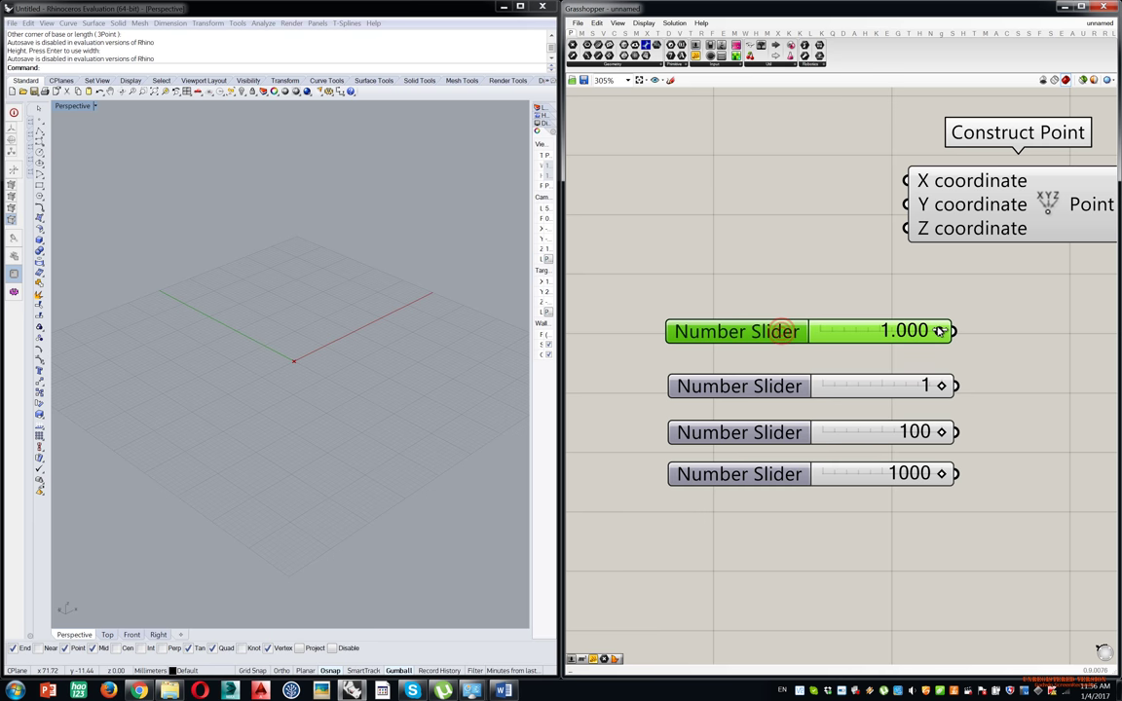
pyautogui.moveTo(940, 331); pyautogui.dragTo(972, 327)
# Delete the three integer sliders, keeping only the 1.000 slider.
pyautogui.moveTo(851, 362); pyautogui.dragTo(651, 469)
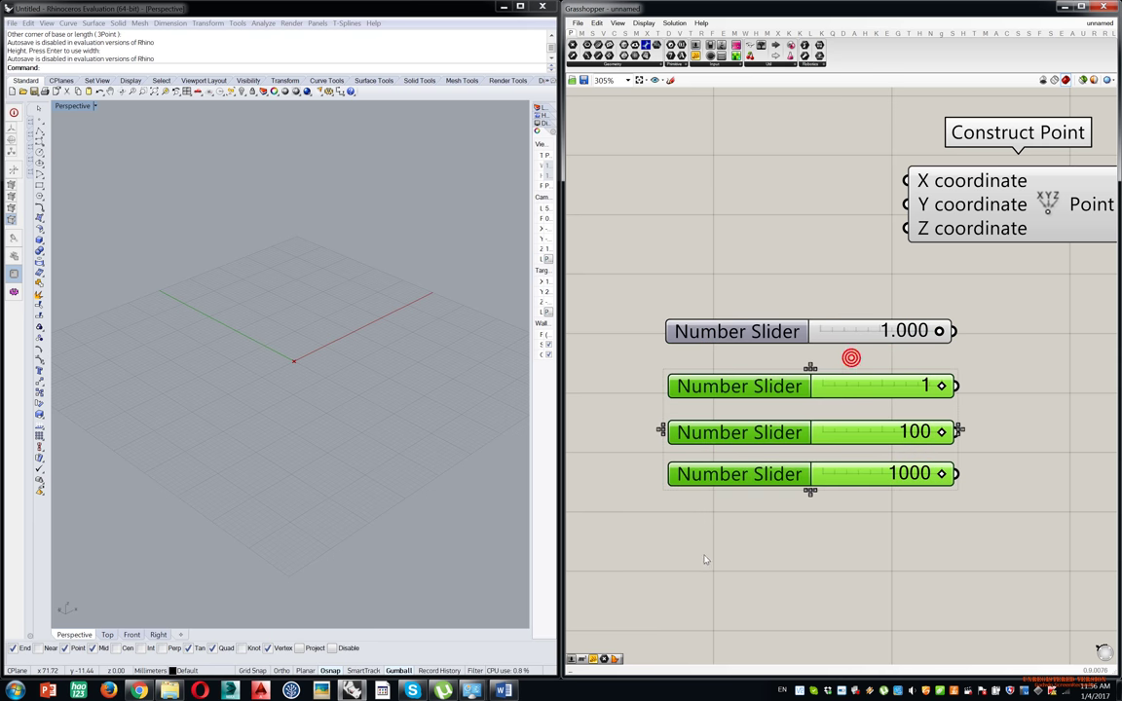
pyautogui.click(901, 352)
pyautogui.moveTo(921, 363); pyautogui.dragTo(735, 576)
pyautogui.press('Delete')
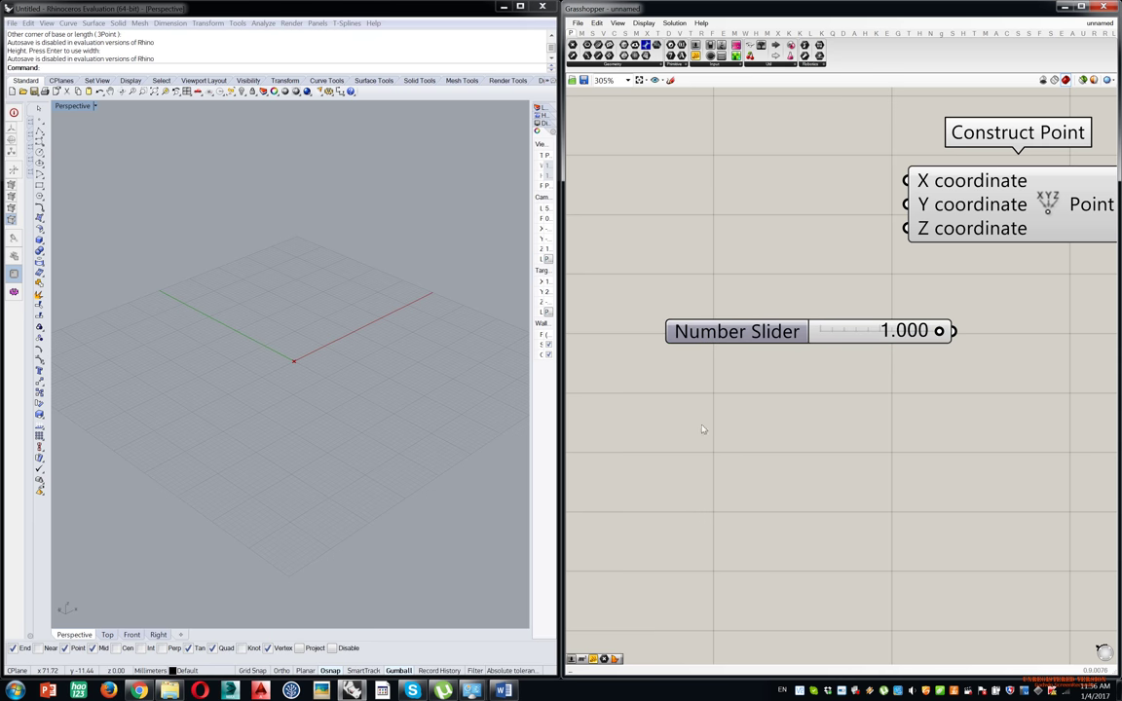
# Open the remaining number slider's settings and enter X as its name.
pyautogui.doubleClick(754, 334)
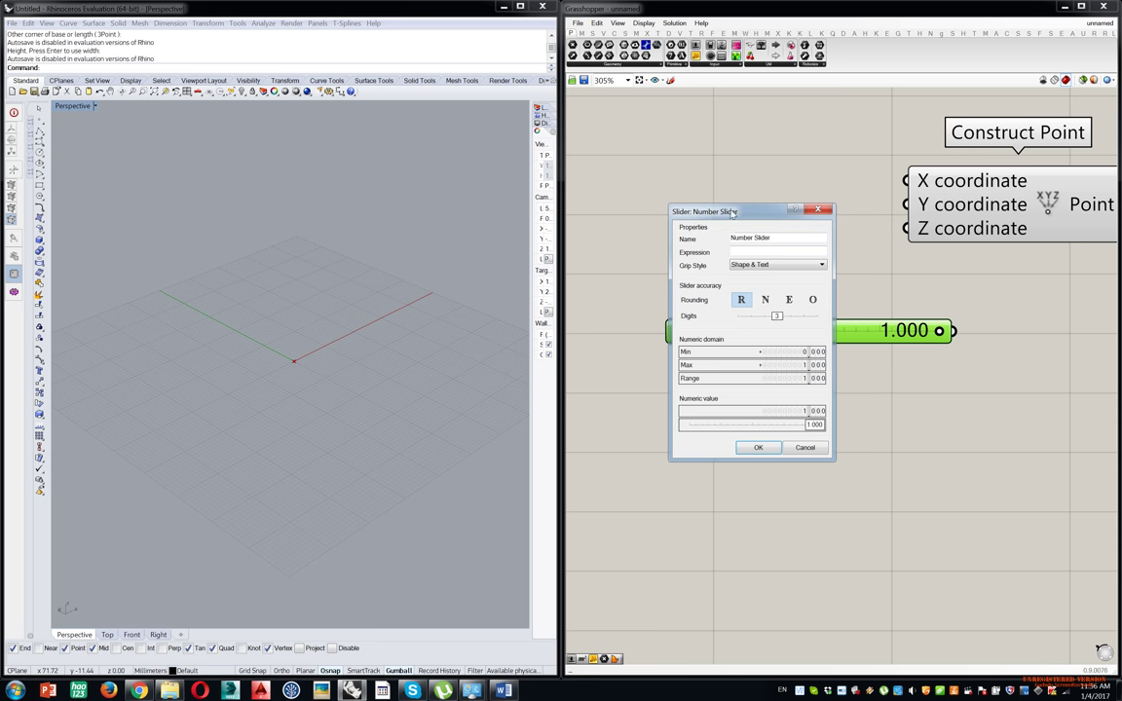
pyautogui.moveTo(731, 209); pyautogui.dragTo(576, 202)
pyautogui.doubleClick(623, 230)
pyautogui.write('X')
pyautogui.click(598, 243)
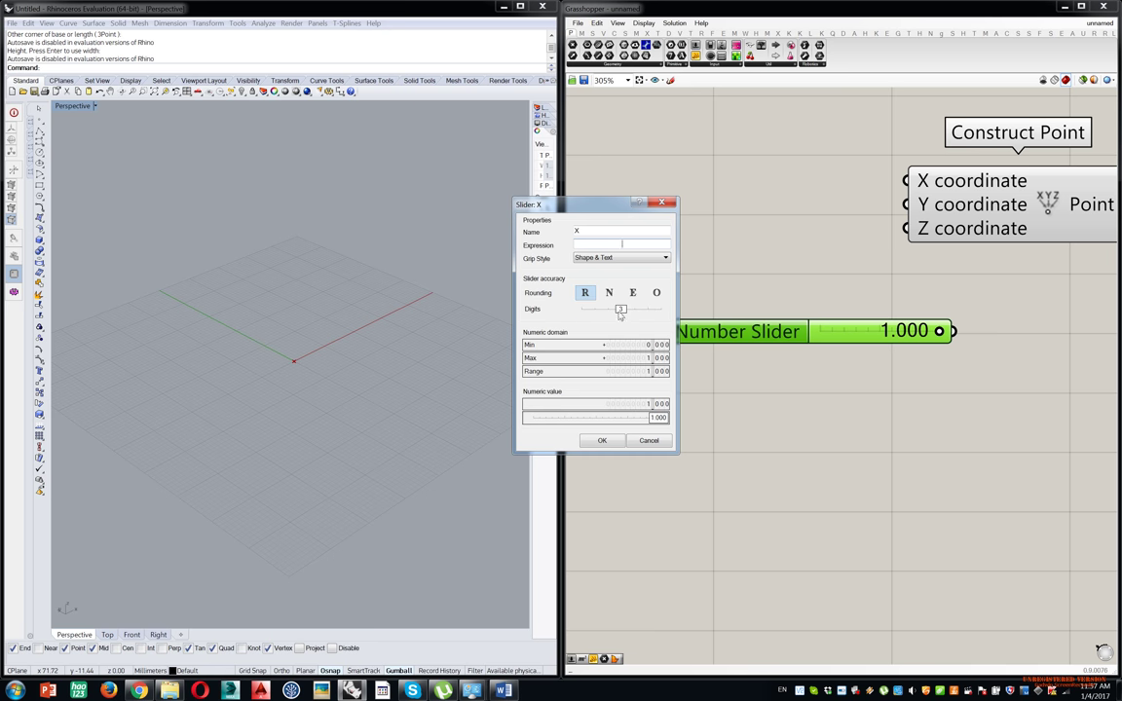
# Try zero digits and the N, E and O rounding modes, and return the slider to floating point with 3 digits.
pyautogui.moveTo(621, 310); pyautogui.dragTo(575, 312)
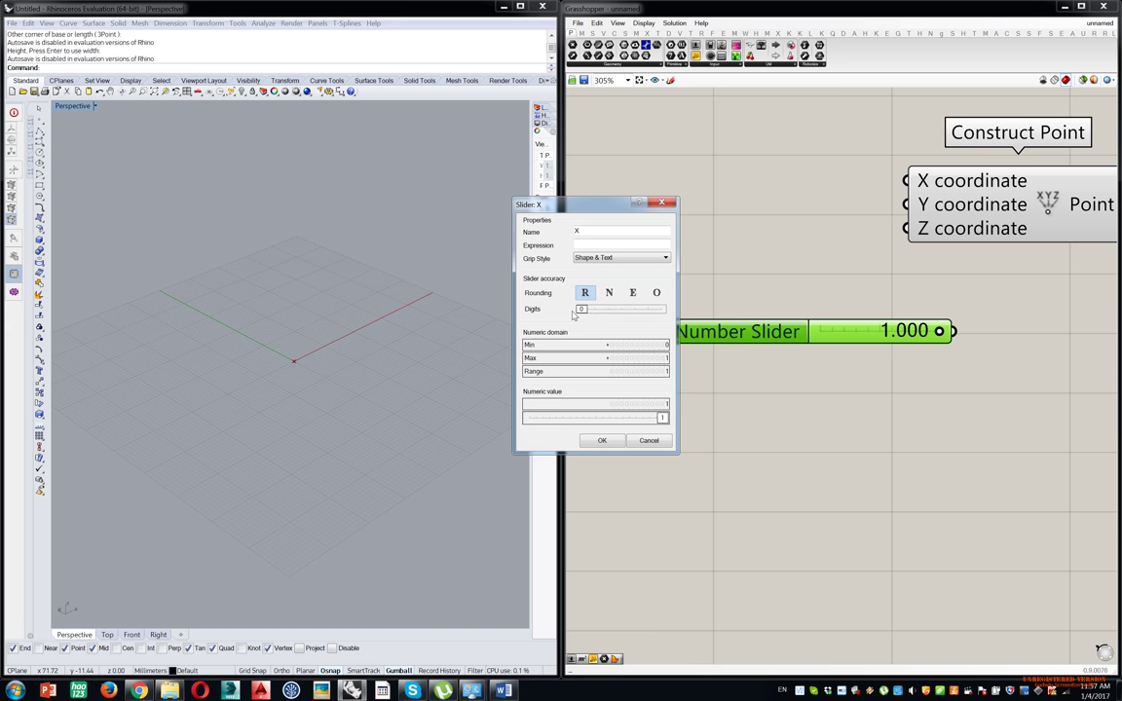
pyautogui.moveTo(586, 316)
pyautogui.mouseDown()
pyautogui.moveTo(640, 318)
pyautogui.moveTo(607, 315)
pyautogui.mouseUp()
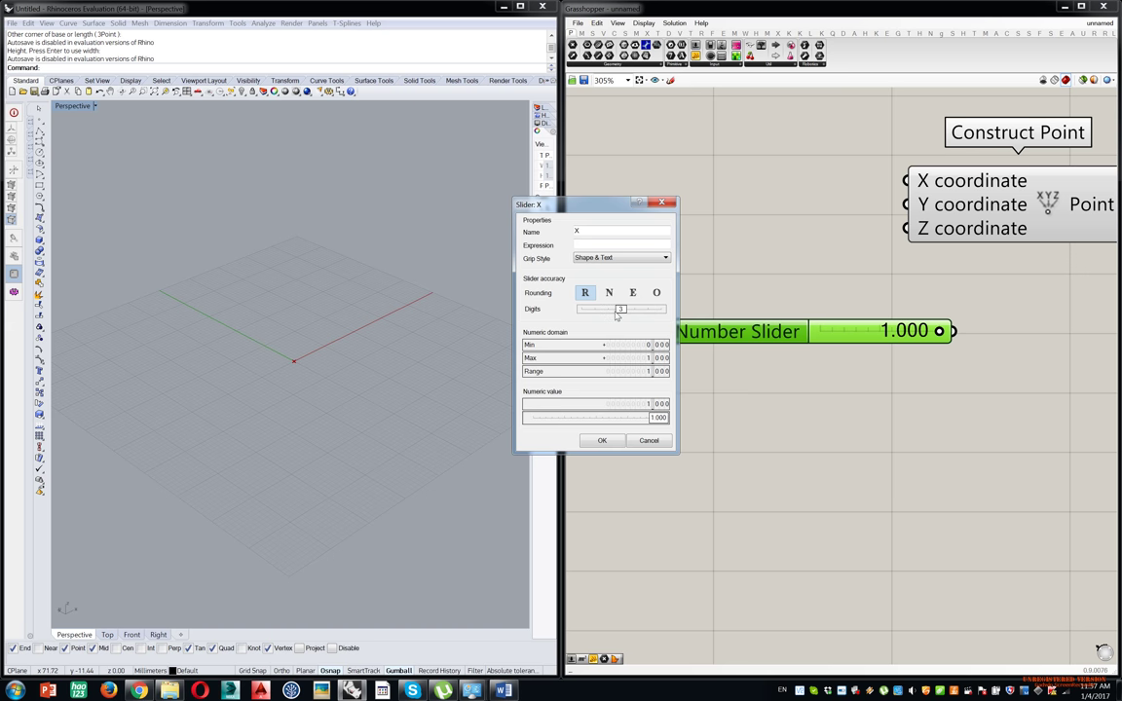
pyautogui.click(610, 293)
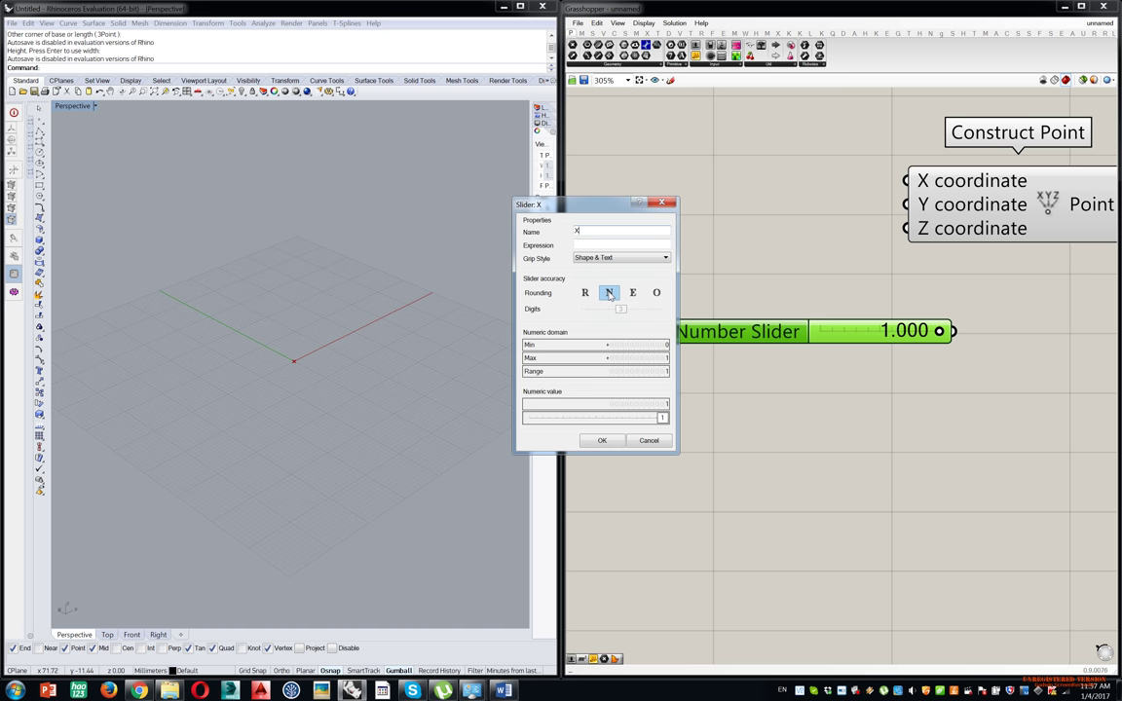
pyautogui.click(633, 293)
pyautogui.click(655, 293)
pyautogui.click(586, 294)
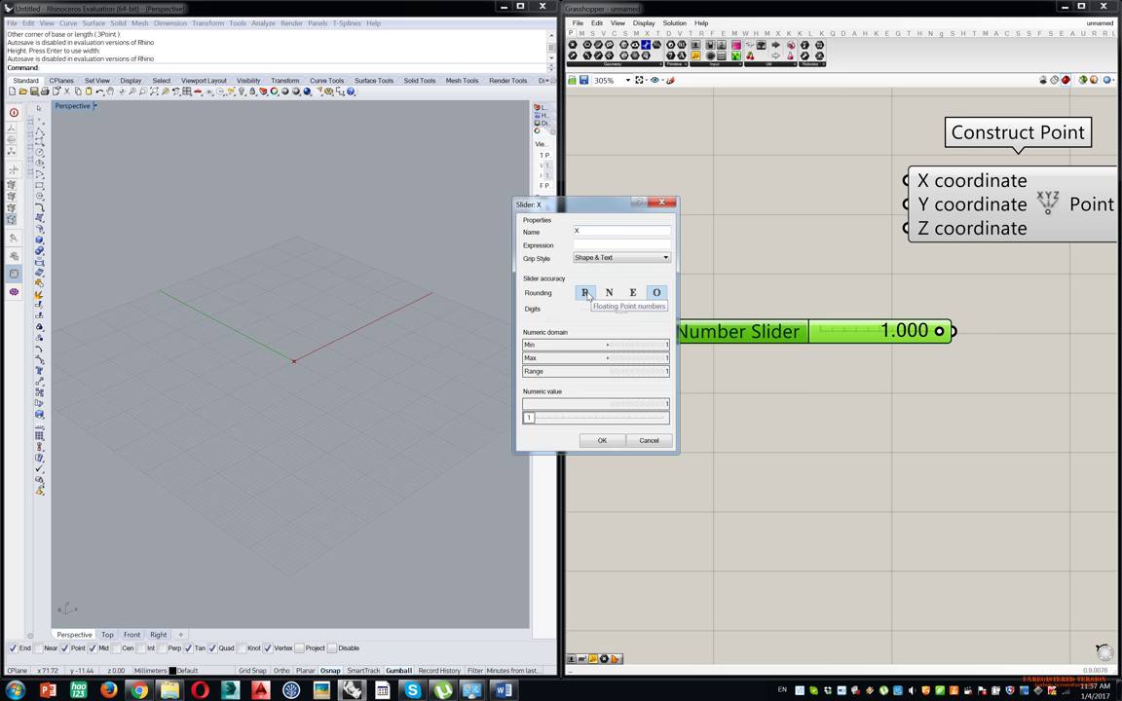
pyautogui.click(585, 293)
pyautogui.click(586, 293)
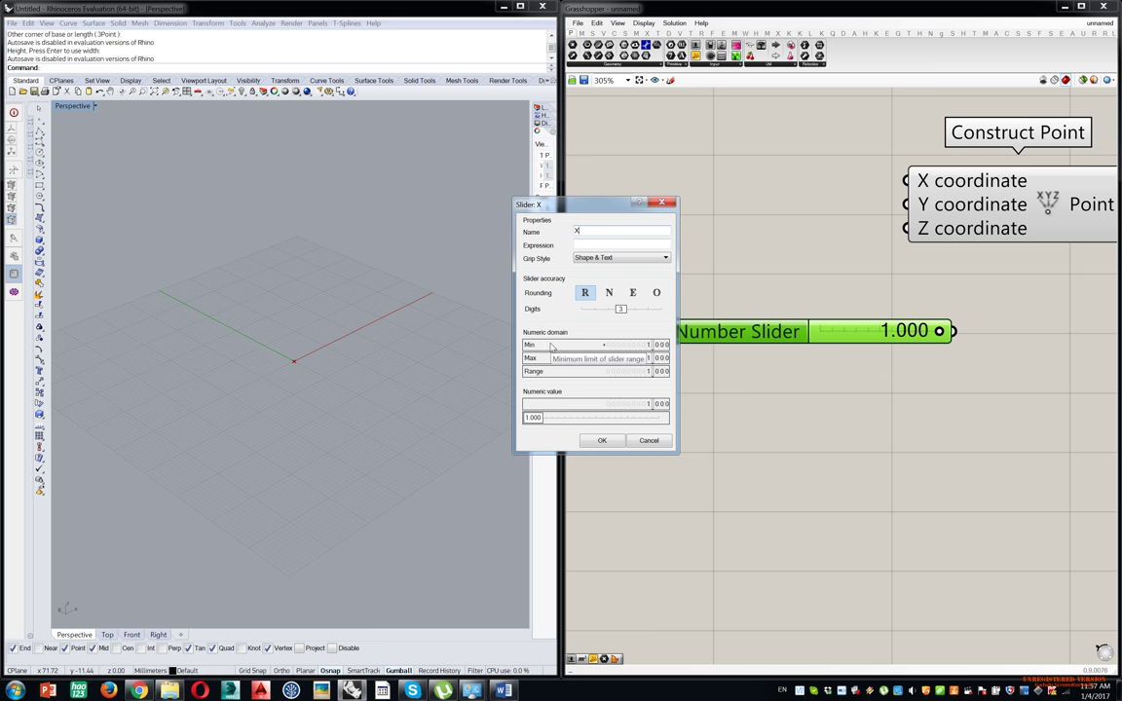
# Set the X slider's numeric domain to a minimum of -50 and a maximum of 120, and apply the settings.
pyautogui.doubleClick(557, 345)
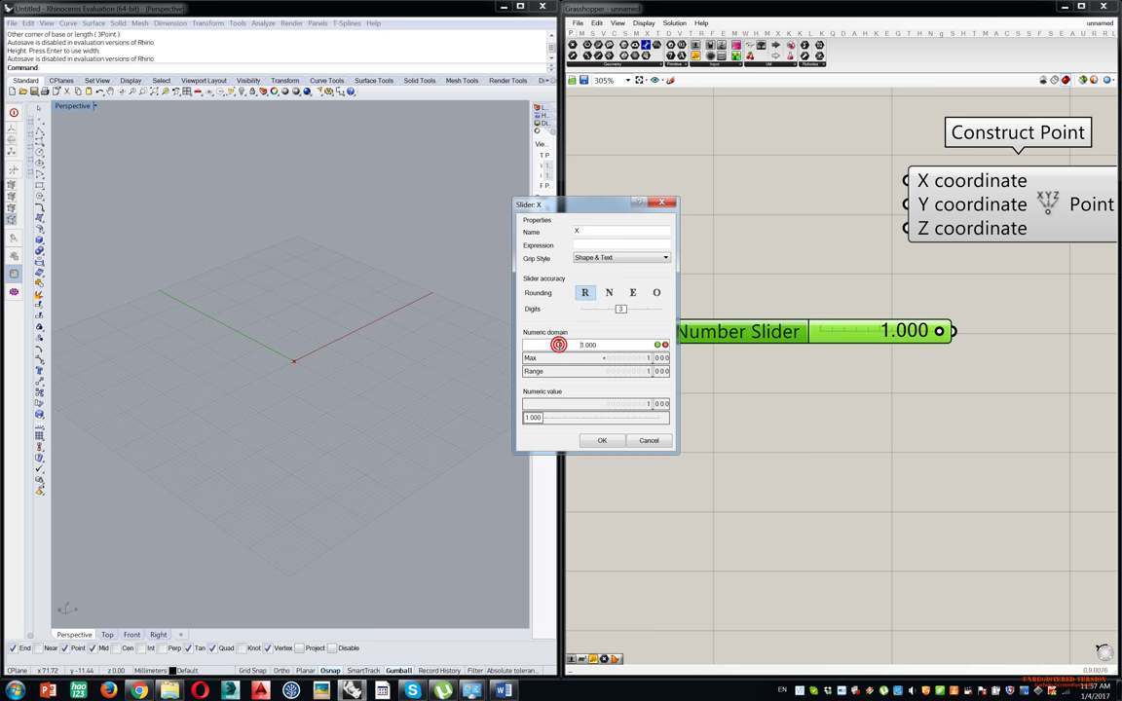
pyautogui.hotkey('ctrl', 'a')
pyautogui.press('BackSpace')
pyautogui.click(659, 345)
pyautogui.doubleClick(627, 357)
pyautogui.write('120')
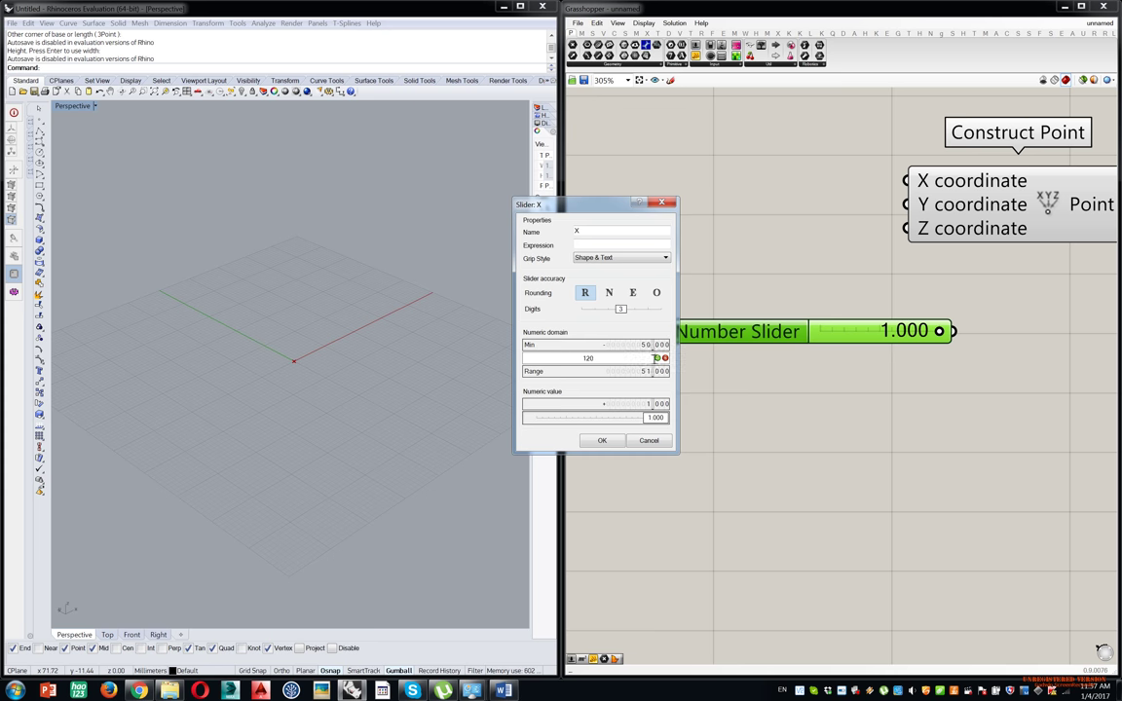
pyautogui.click(656, 359)
pyautogui.click(602, 440)
# Lengthen the X slider and run it down to -50.000 and up to 120.000.
pyautogui.moveTo(1034, 378); pyautogui.dragTo(937, 376, button='right')
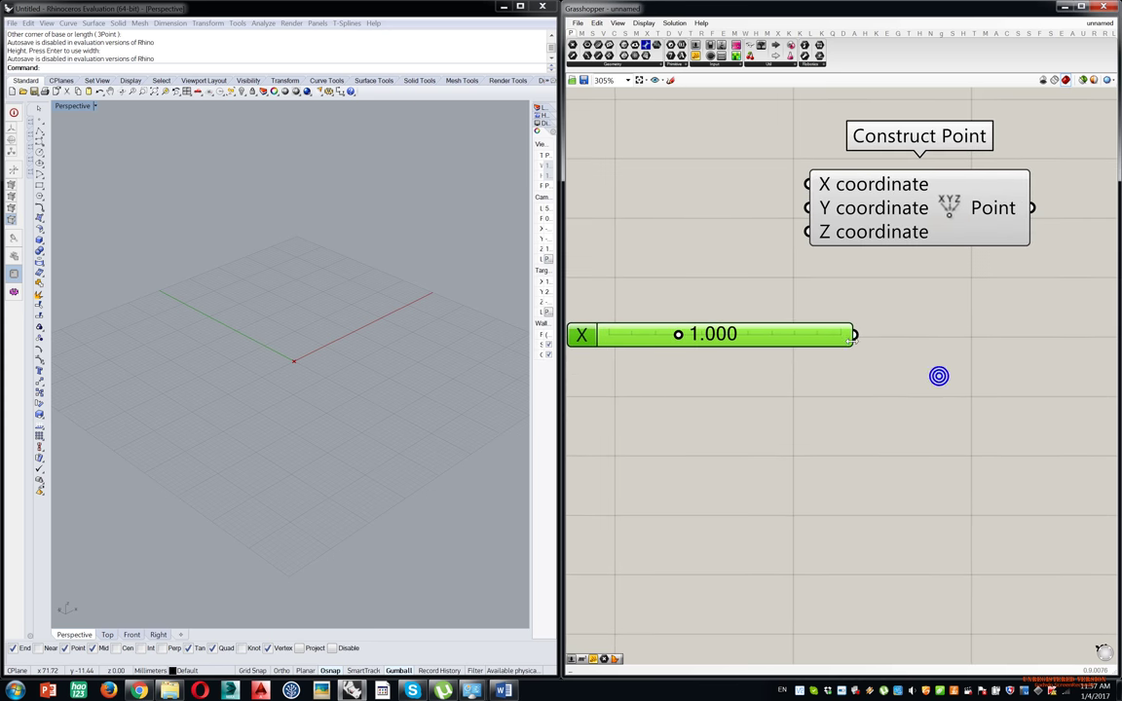
pyautogui.moveTo(1111, 325); pyautogui.dragTo(1121, 326)
pyautogui.moveTo(727, 361); pyautogui.dragTo(769, 355, button='right')
pyautogui.moveTo(800, 334); pyautogui.dragTo(561, 359)
pyautogui.scroll(-3, 589, 357)
pyautogui.scroll(2, 606, 351)
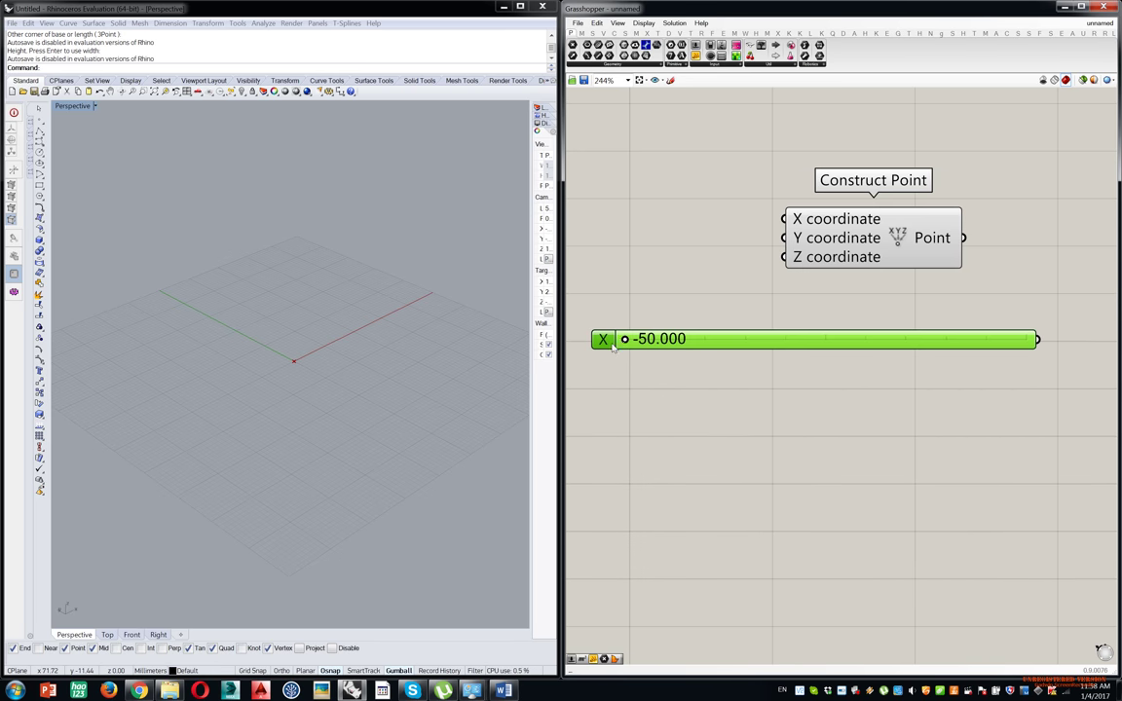
pyautogui.moveTo(624, 339); pyautogui.dragTo(1062, 345)
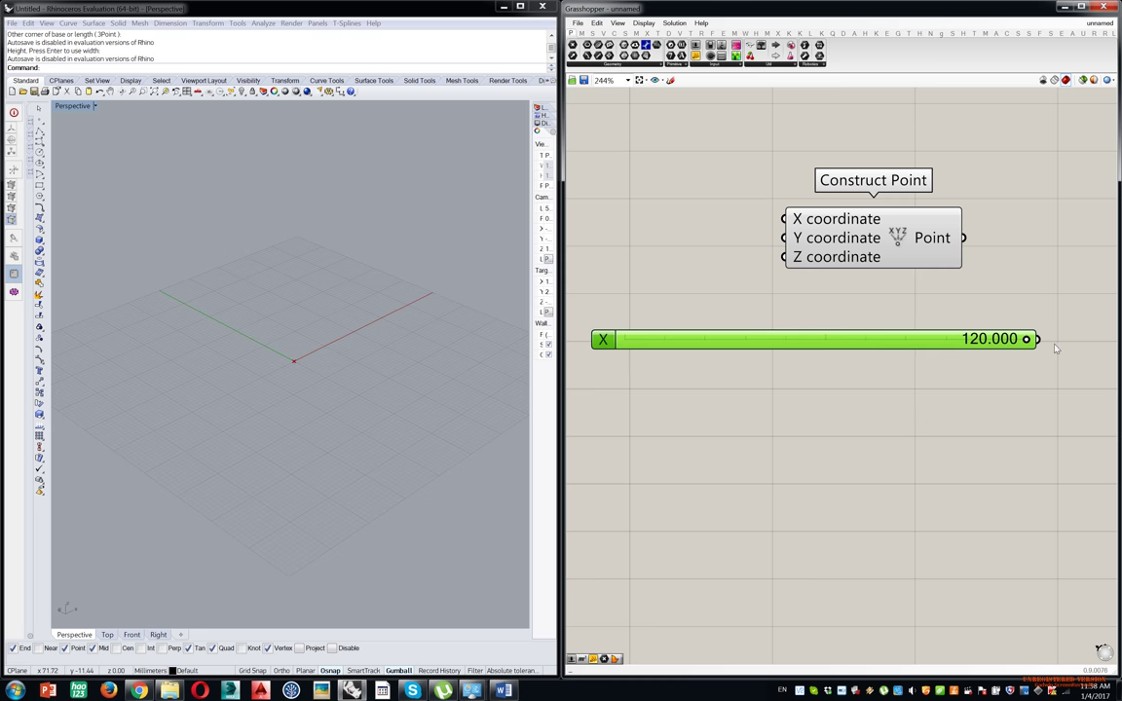
# Shorten the X slider, move it lower-left of the Construct Point component, and deselect it.
pyautogui.moveTo(1060, 346); pyautogui.dragTo(847, 352, button='right')
pyautogui.moveTo(839, 346); pyautogui.dragTo(693, 353)
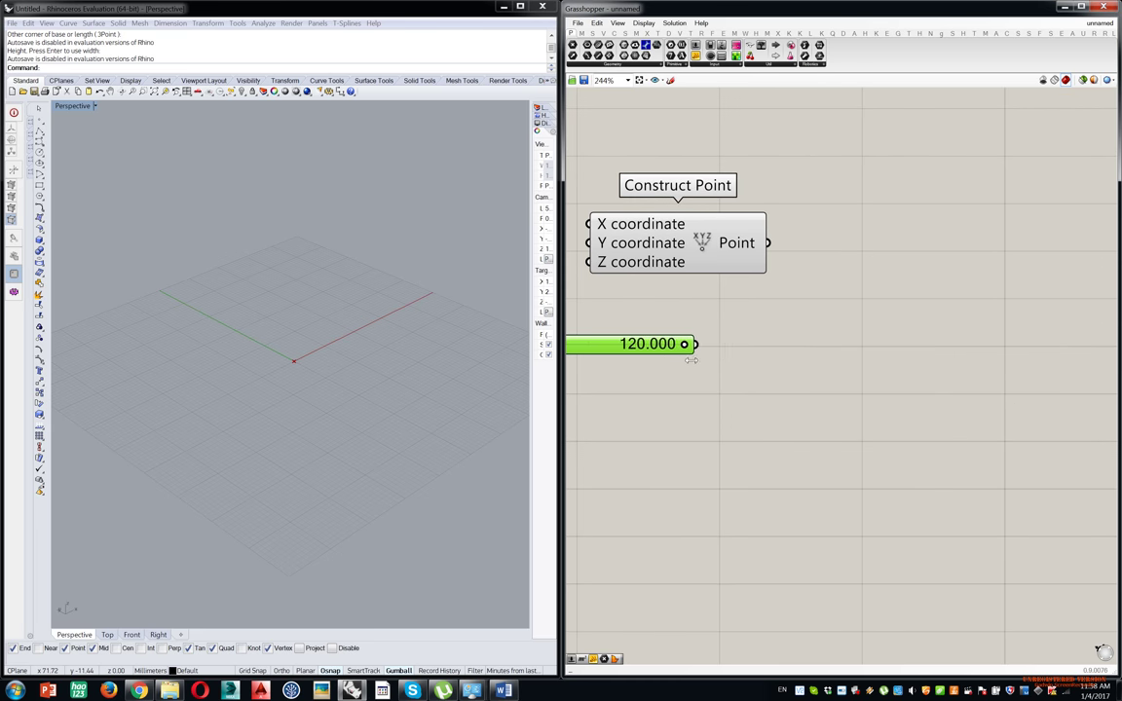
pyautogui.moveTo(701, 367); pyautogui.dragTo(1108, 374, button='right')
pyautogui.moveTo(585, 367); pyautogui.dragTo(616, 360, button='right')
pyautogui.moveTo(819, 342); pyautogui.dragTo(721, 327, button='right')
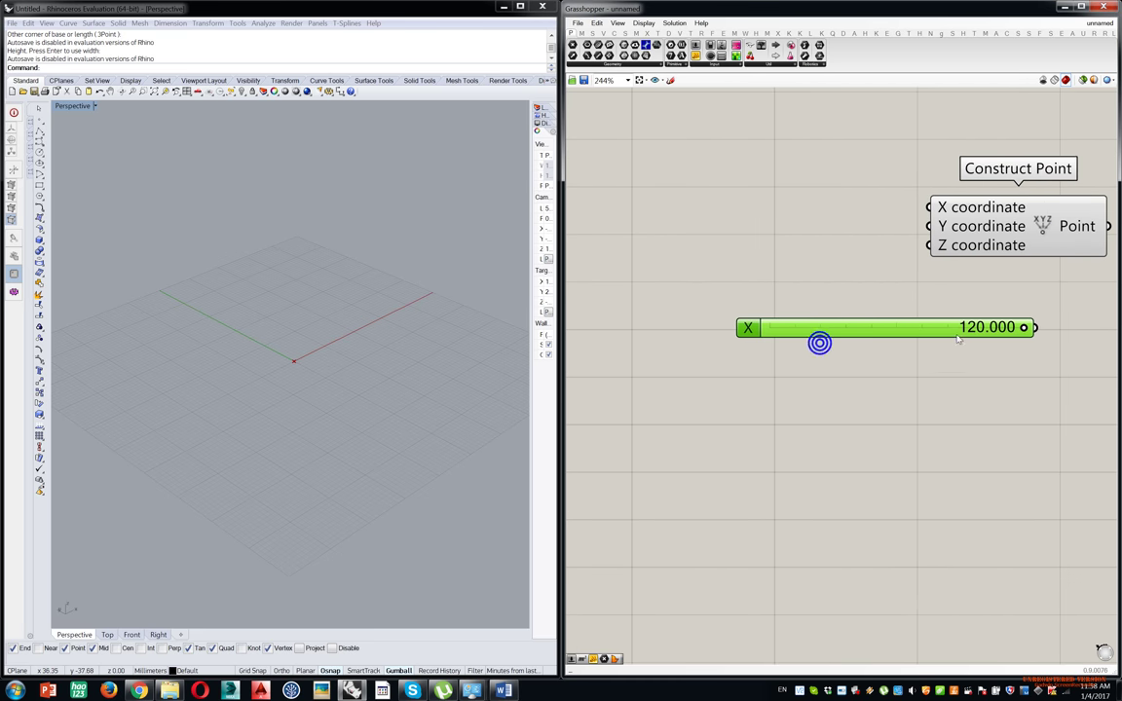
pyautogui.moveTo(913, 338); pyautogui.dragTo(828, 326)
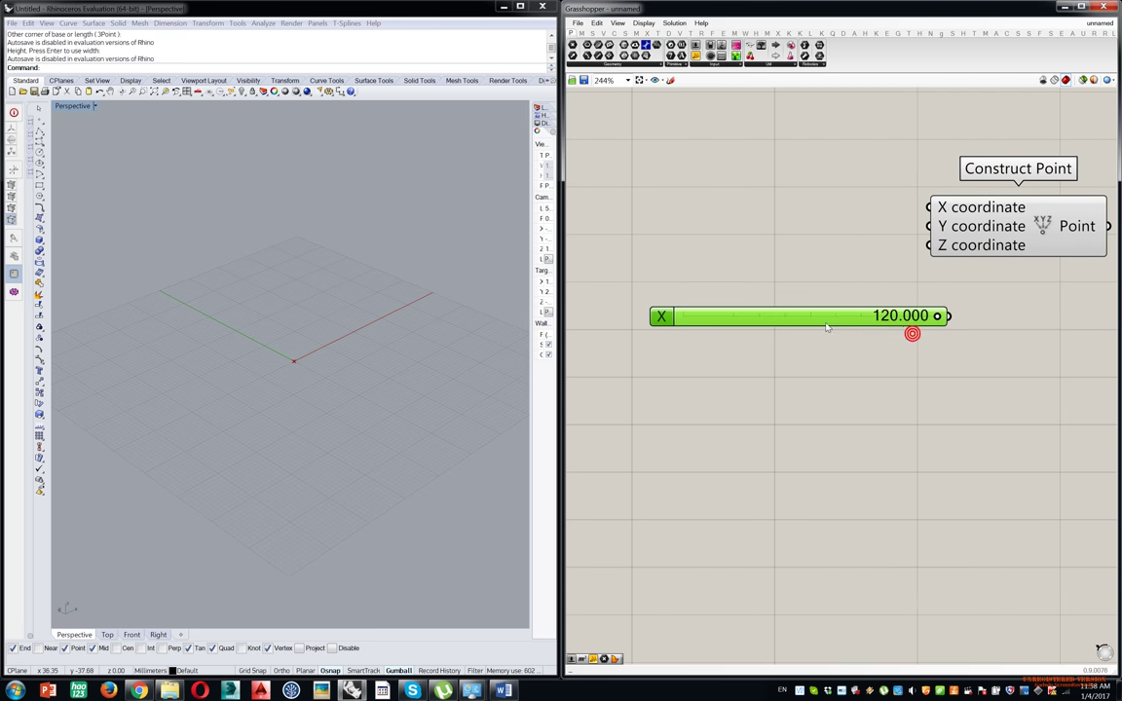
pyautogui.click(773, 447)
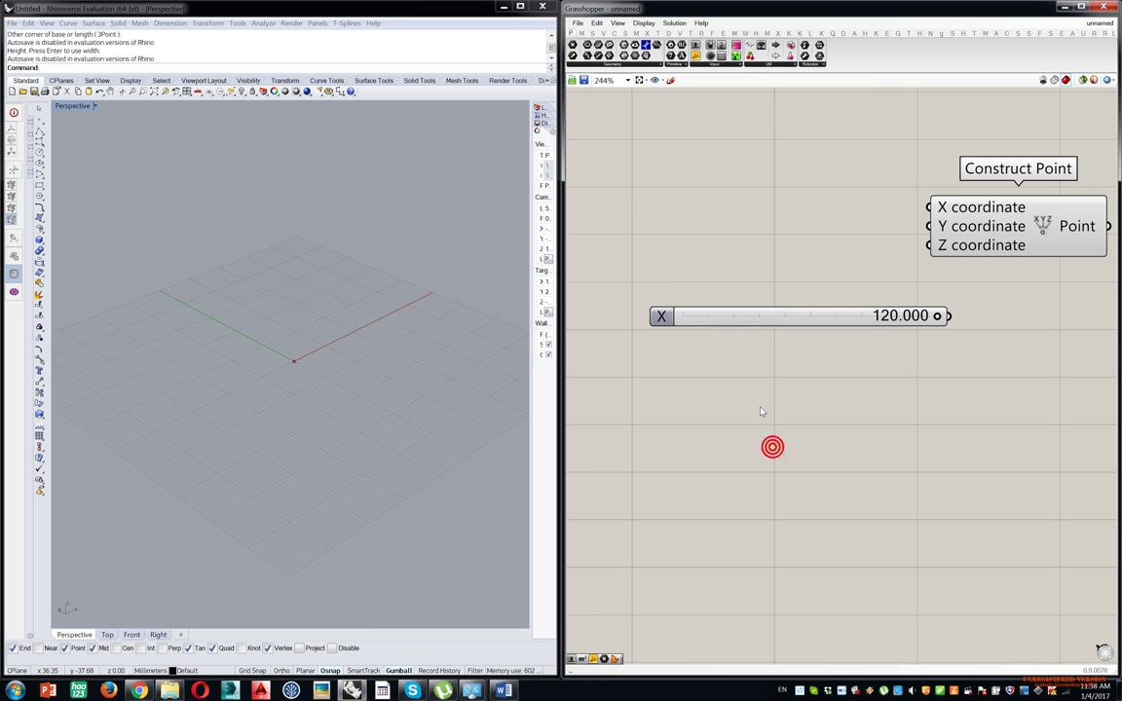
# Examine the X slider's type options and its snapping values editor.
pyautogui.click(667, 317)
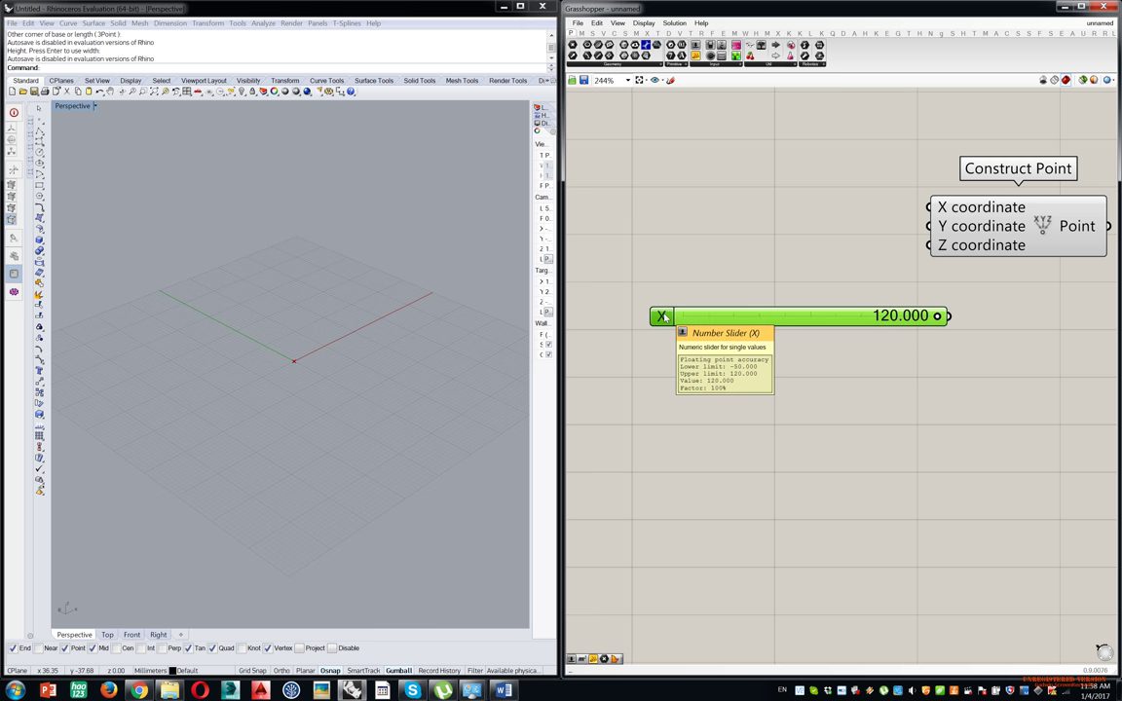
pyautogui.rightClick(661, 317)
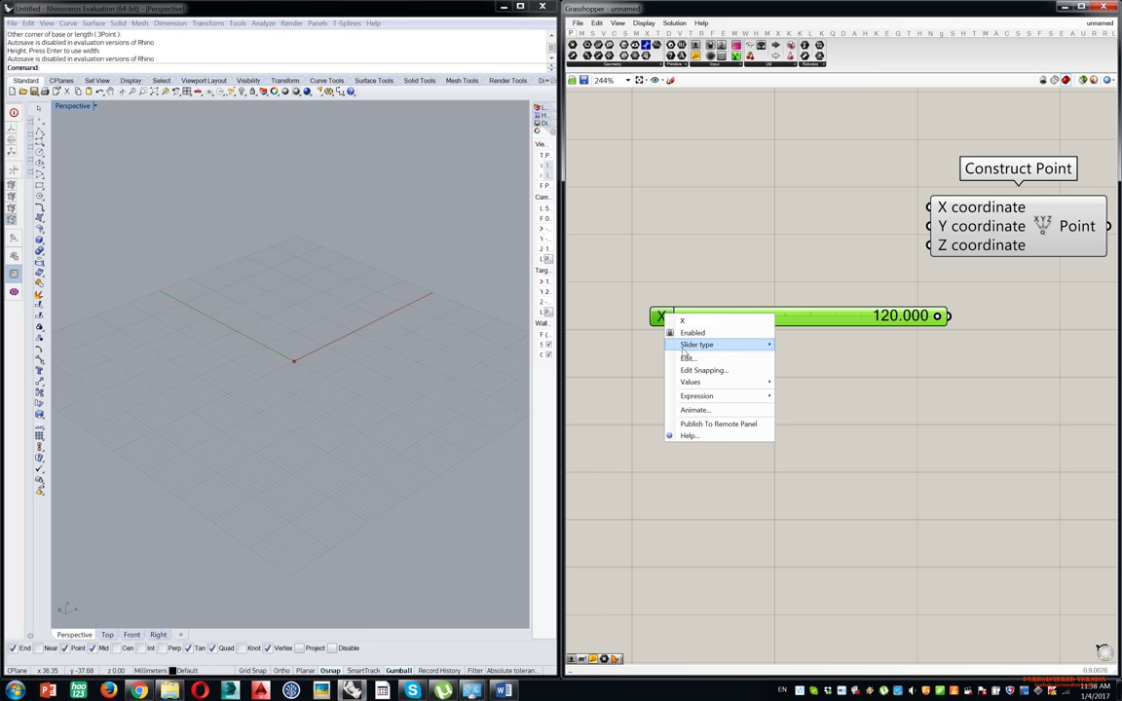
pyautogui.moveTo(685, 347)
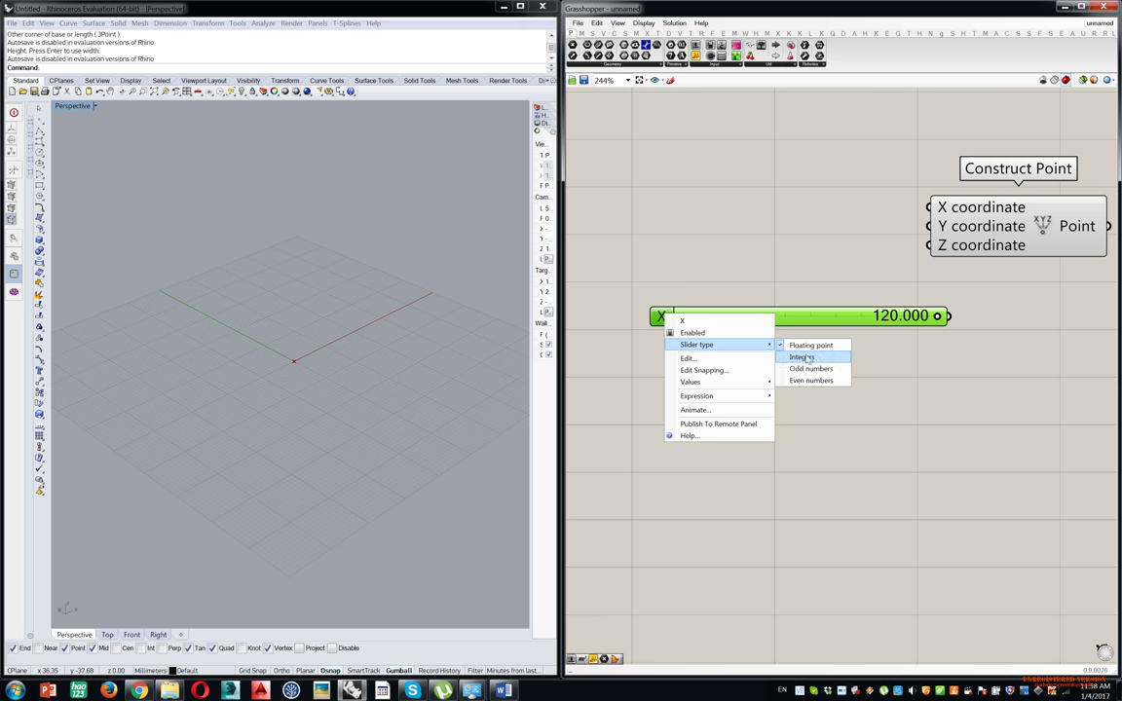
pyautogui.click(716, 372)
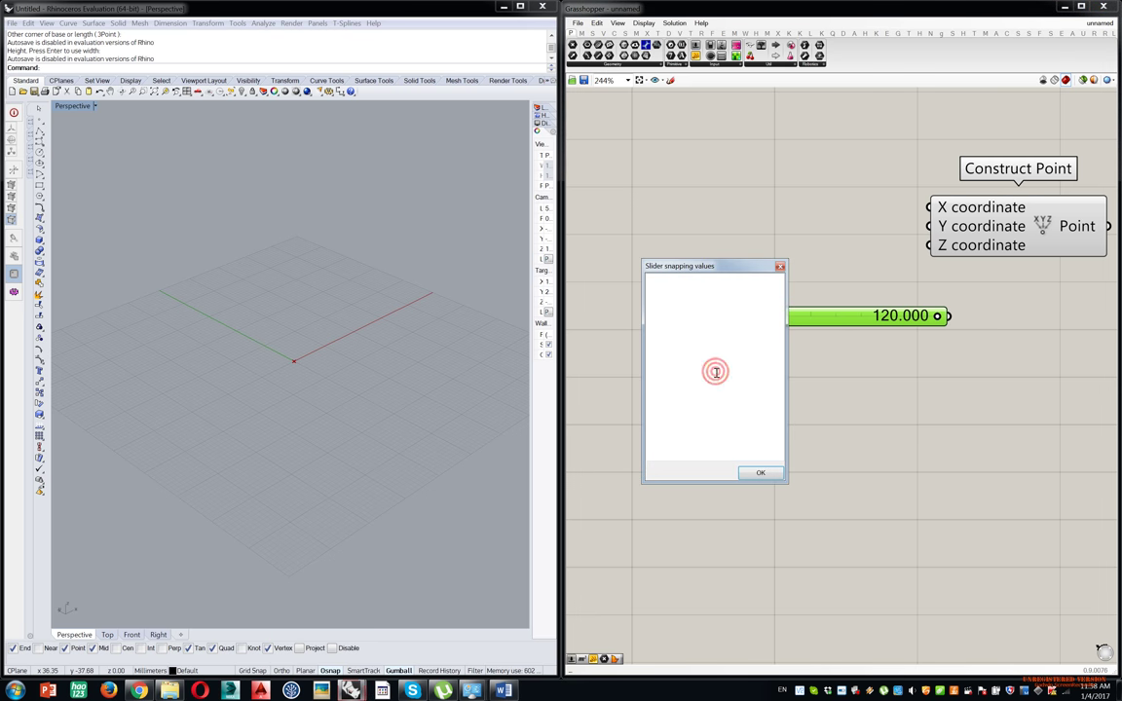
pyautogui.click(779, 266)
pyautogui.moveTo(859, 316); pyautogui.dragTo(1004, 328)
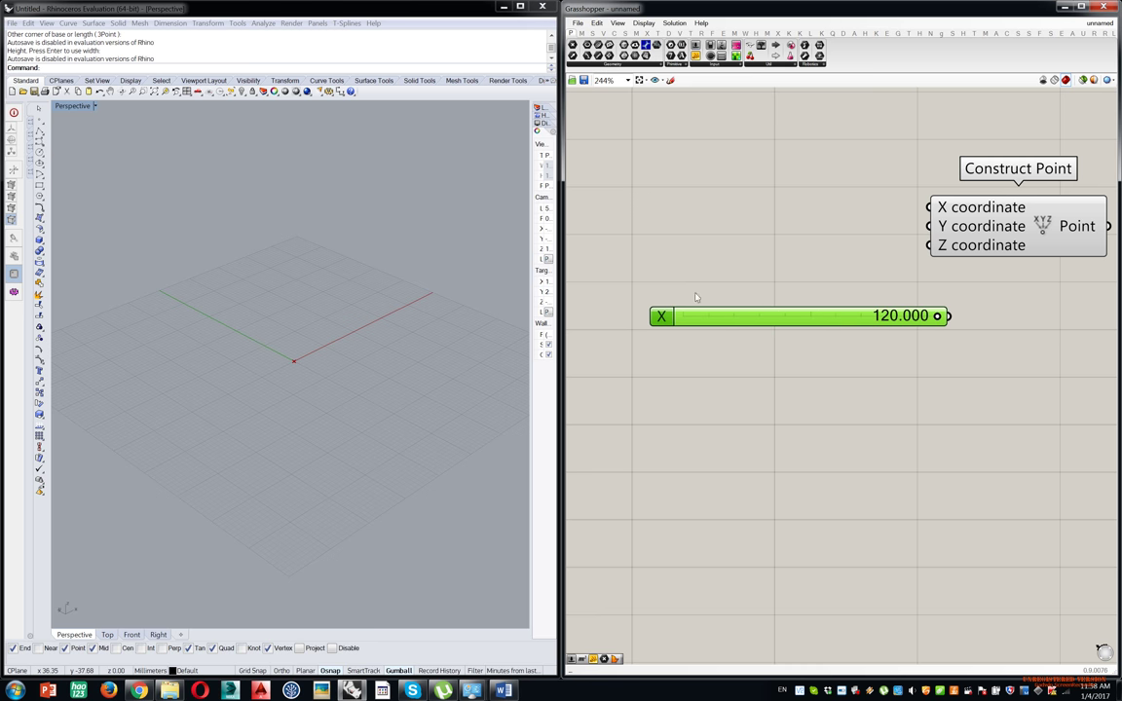
# Add the snapping values 40, 20 and -10 to the X slider.
pyautogui.rightClick(670, 317)
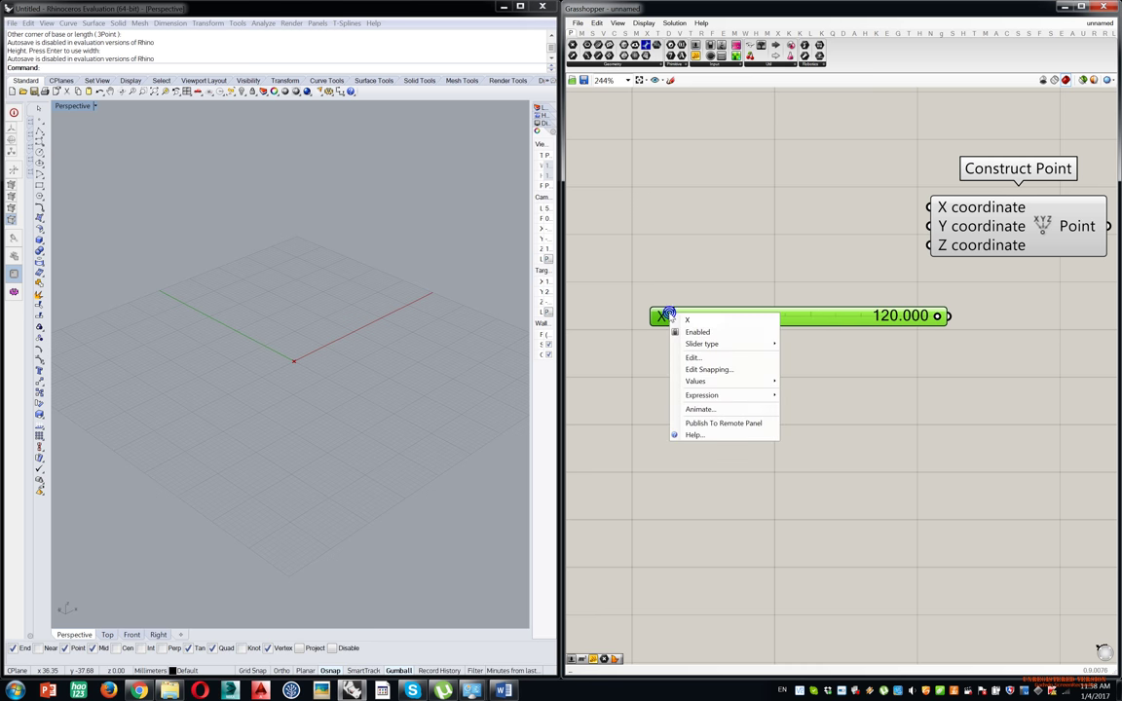
pyautogui.click(716, 369)
pyautogui.click(716, 367)
pyautogui.write('40')
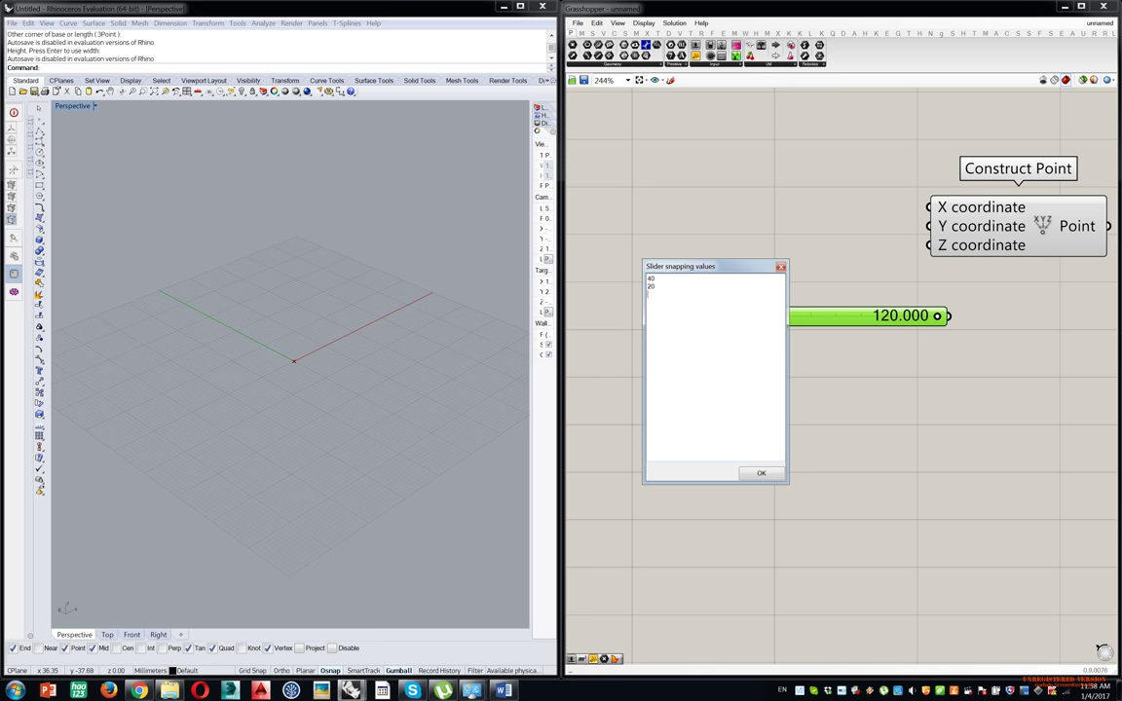
pyautogui.press('Return')
pyautogui.write('20')
pyautogui.press('Return')
pyautogui.write('-10')
pyautogui.click(762, 474)
# Inspect the snap markers on the X slider's track and slide its value to -30.000.
pyautogui.rightClick(908, 343)
pyautogui.scroll(3, 746, 290)
pyautogui.moveTo(736, 277); pyautogui.dragTo(797, 237, button='right')
pyautogui.scroll(10, 798, 240)
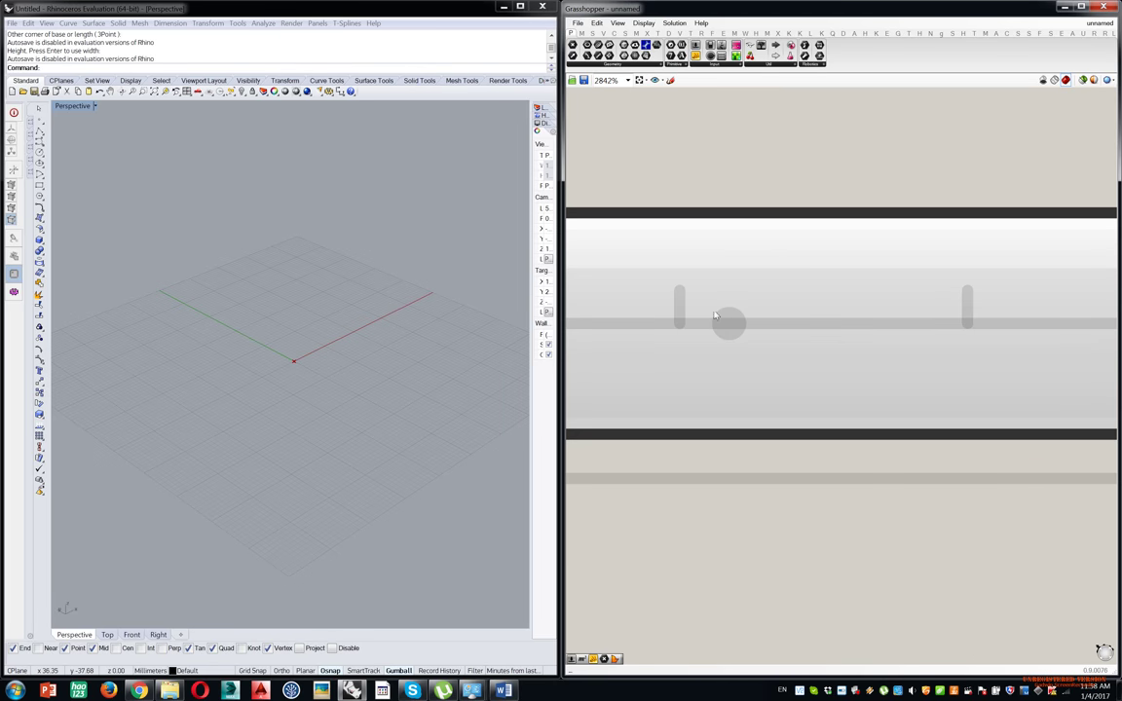
pyautogui.scroll(-10, 740, 319)
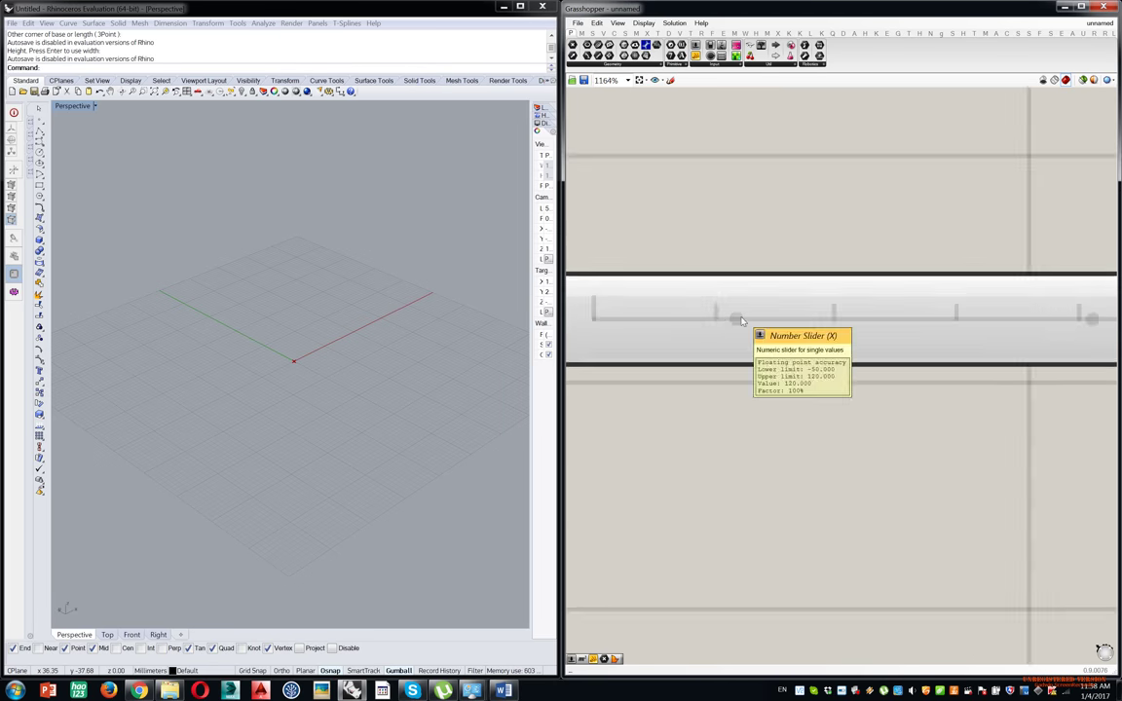
pyautogui.moveTo(1056, 315); pyautogui.dragTo(708, 325)
pyautogui.moveTo(752, 288); pyautogui.dragTo(688, 343)
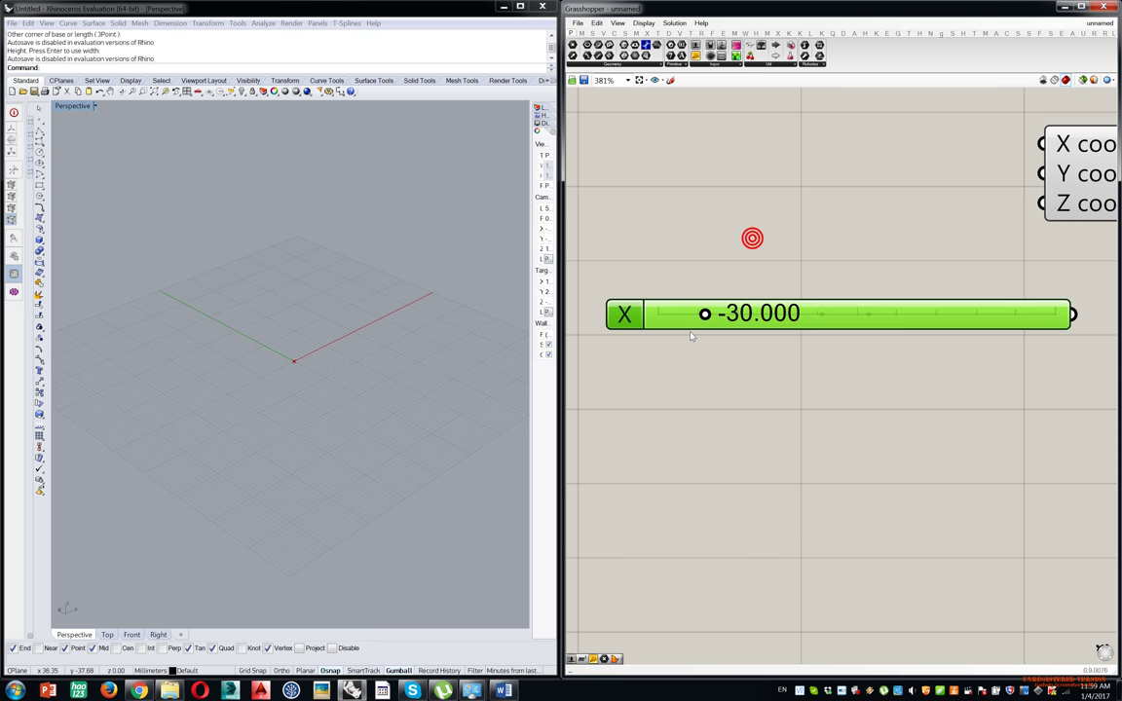
# Move the X slider level with Construct Point's X coordinate input and deselect it.
pyautogui.moveTo(899, 310); pyautogui.dragTo(819, 167)
pyautogui.scroll(-2, 837, 209)
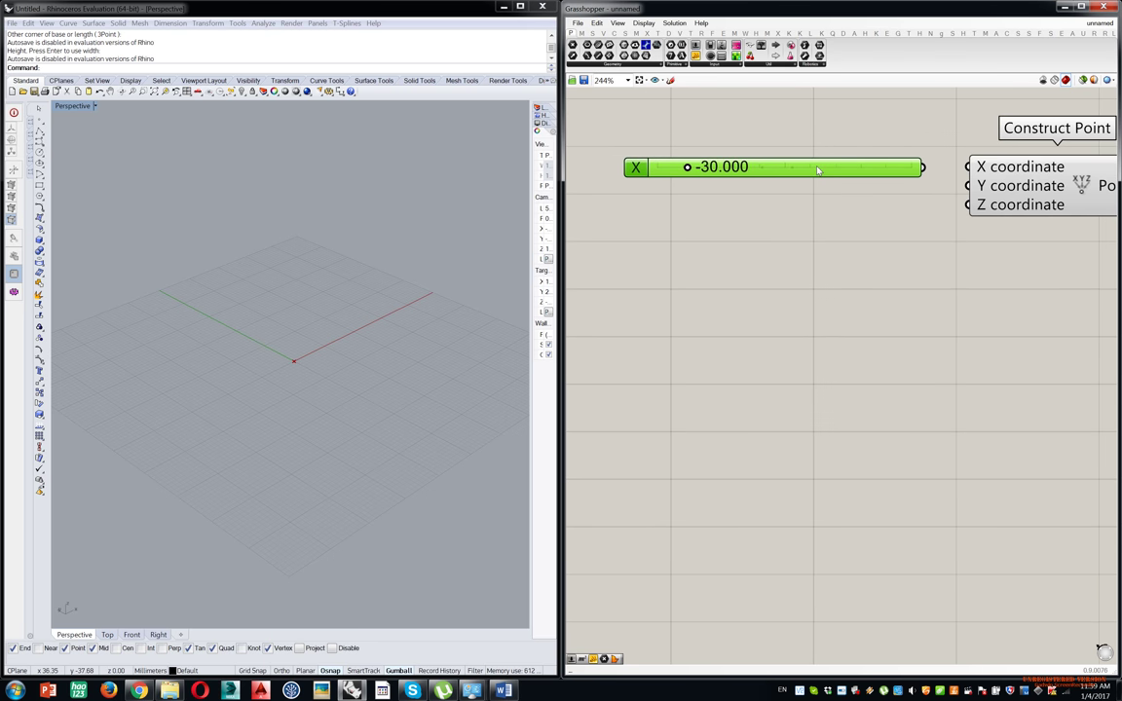
pyautogui.click(791, 242)
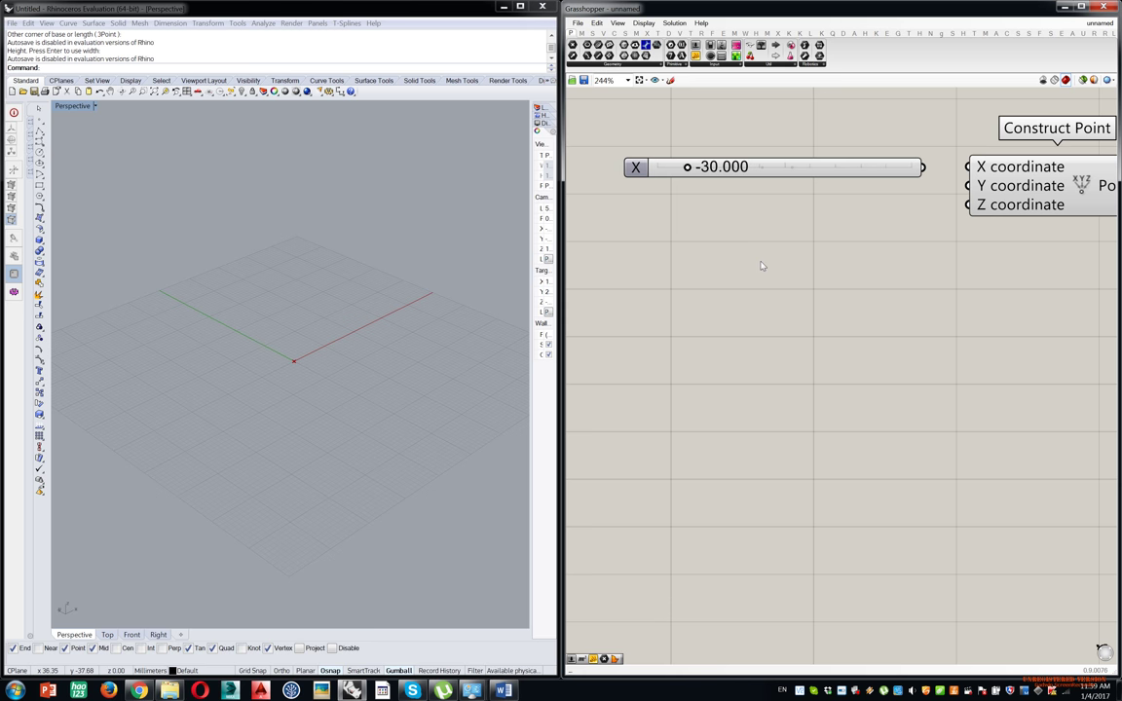
# Search for "numb" and add a default number slider below the X slider.
pyautogui.doubleClick(741, 233)
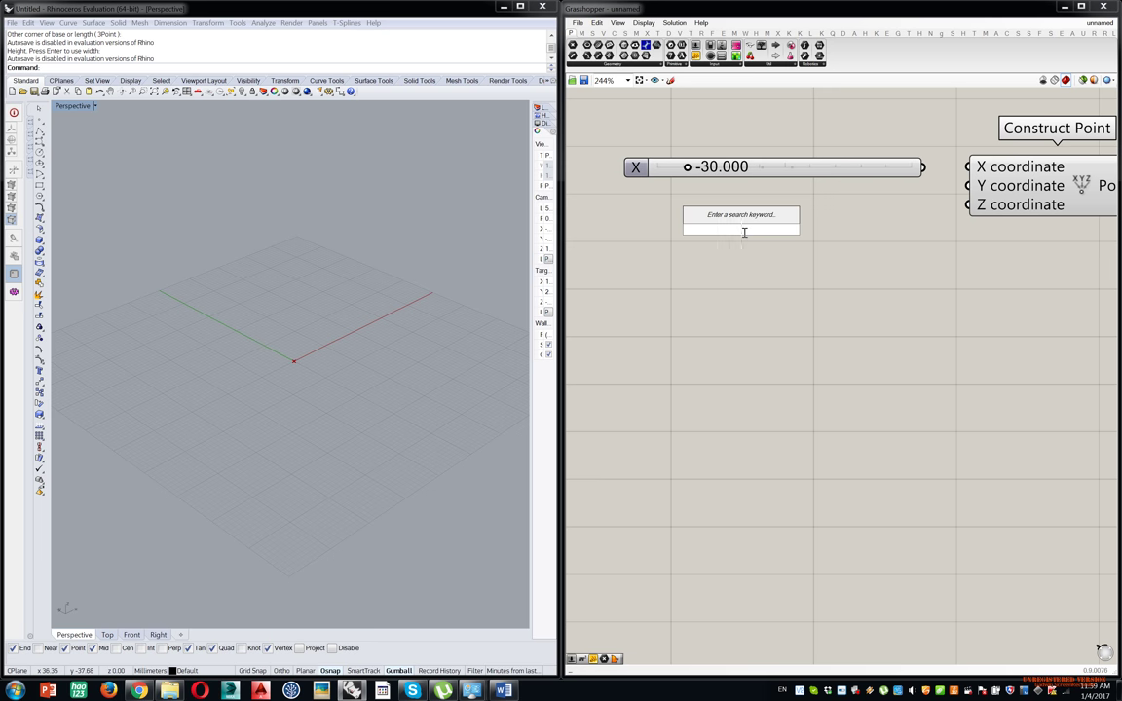
pyautogui.write('numb')
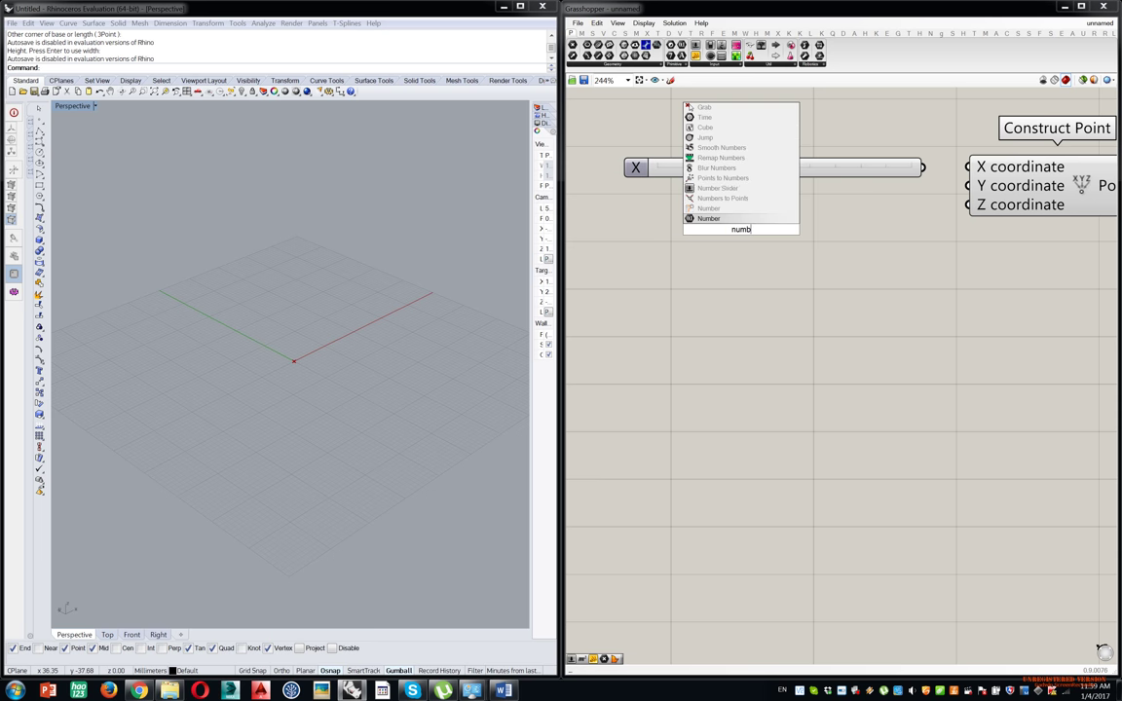
pyautogui.press('Return')
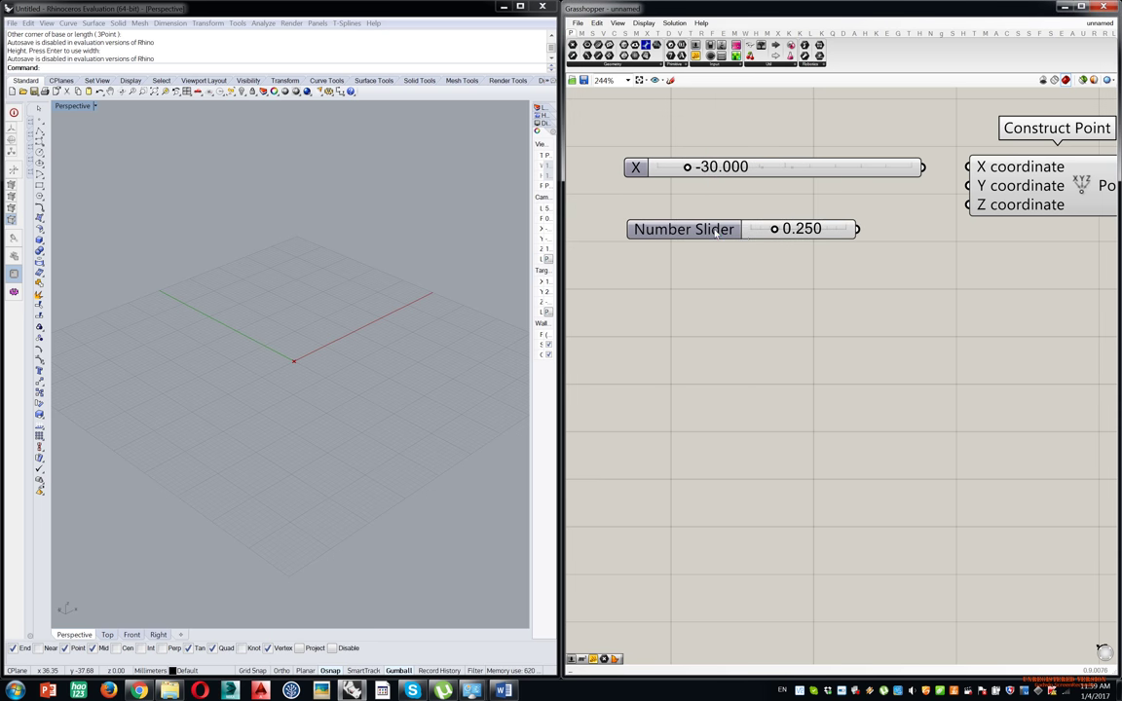
# Try integer rounding in the default slider's settings, discard the change, and delete that slider.
pyautogui.doubleClick(716, 229)
pyautogui.click(761, 251)
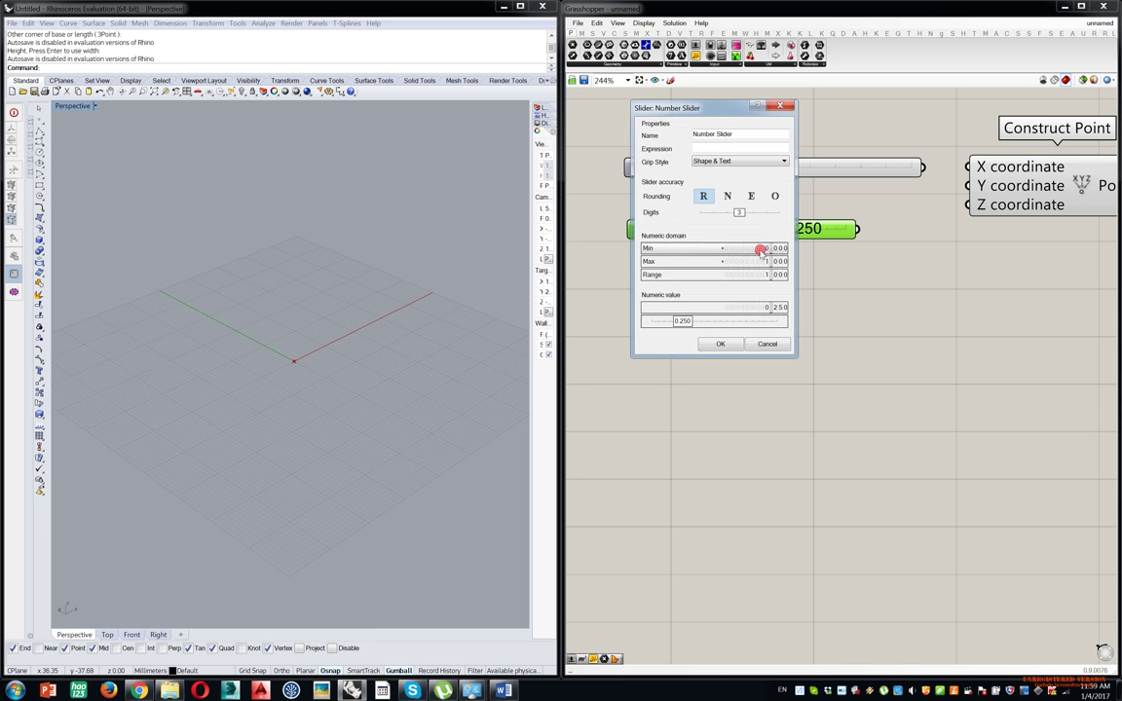
pyautogui.click(729, 196)
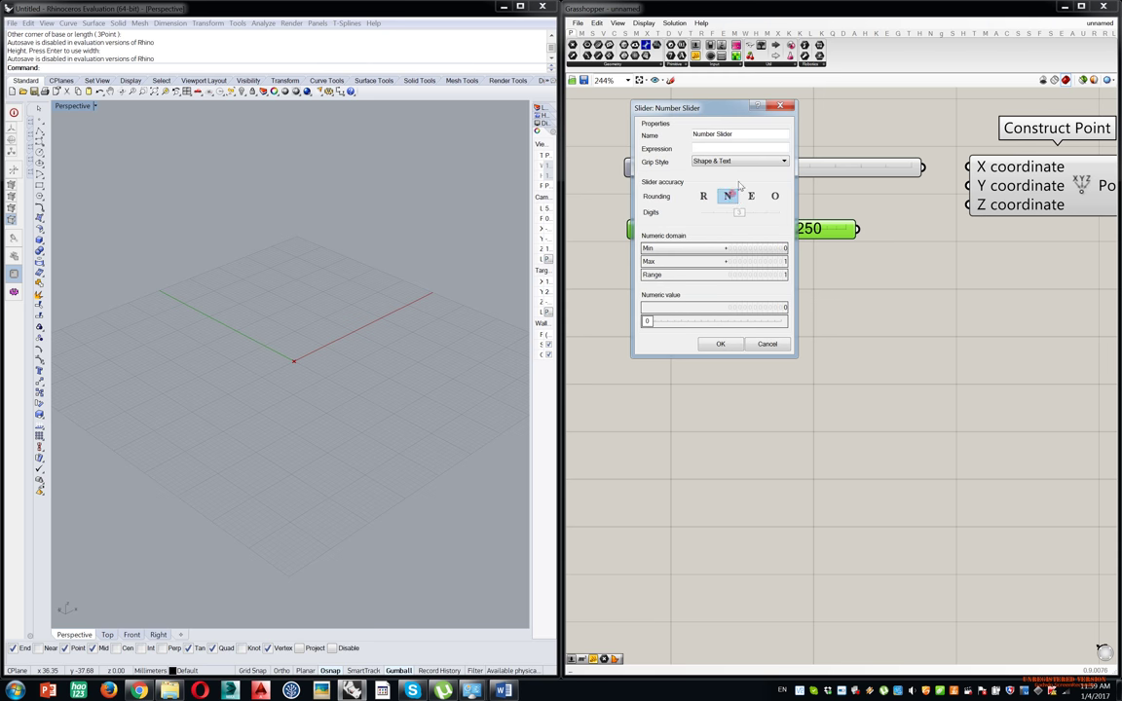
pyautogui.click(780, 106)
pyautogui.click(706, 207)
pyautogui.click(701, 231)
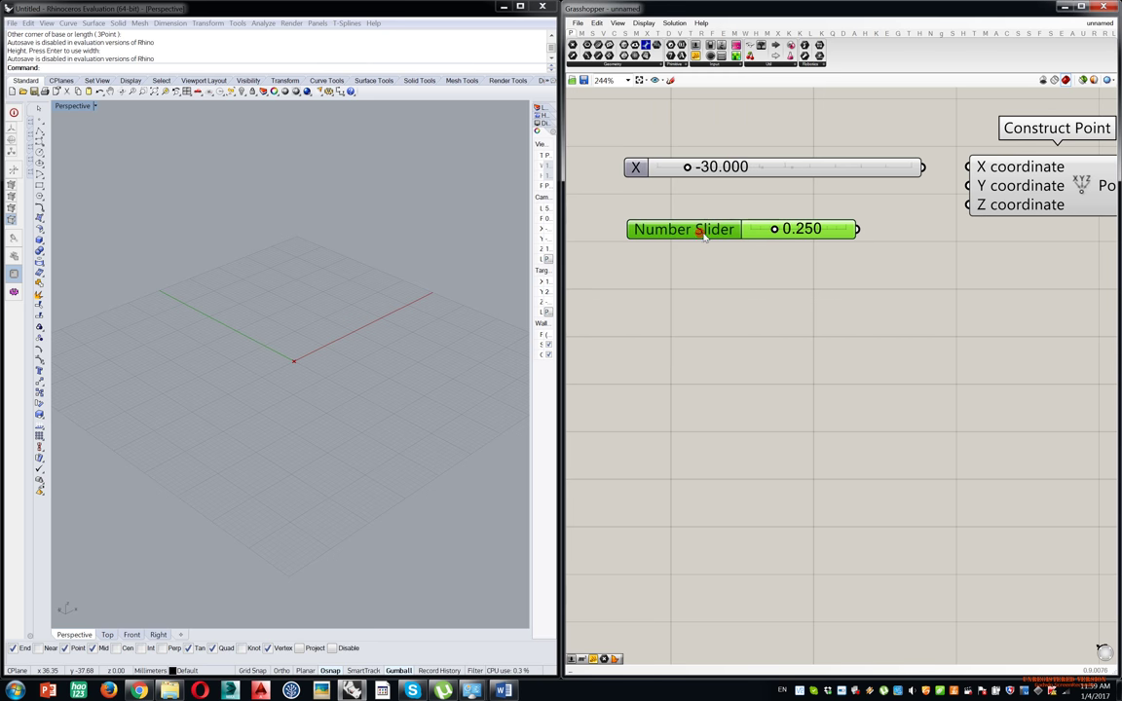
pyautogui.press('Delete')
# Create a number slider with the range 20..50 below the X slider, lengthen it, and set it to 50.
pyautogui.doubleClick(707, 233)
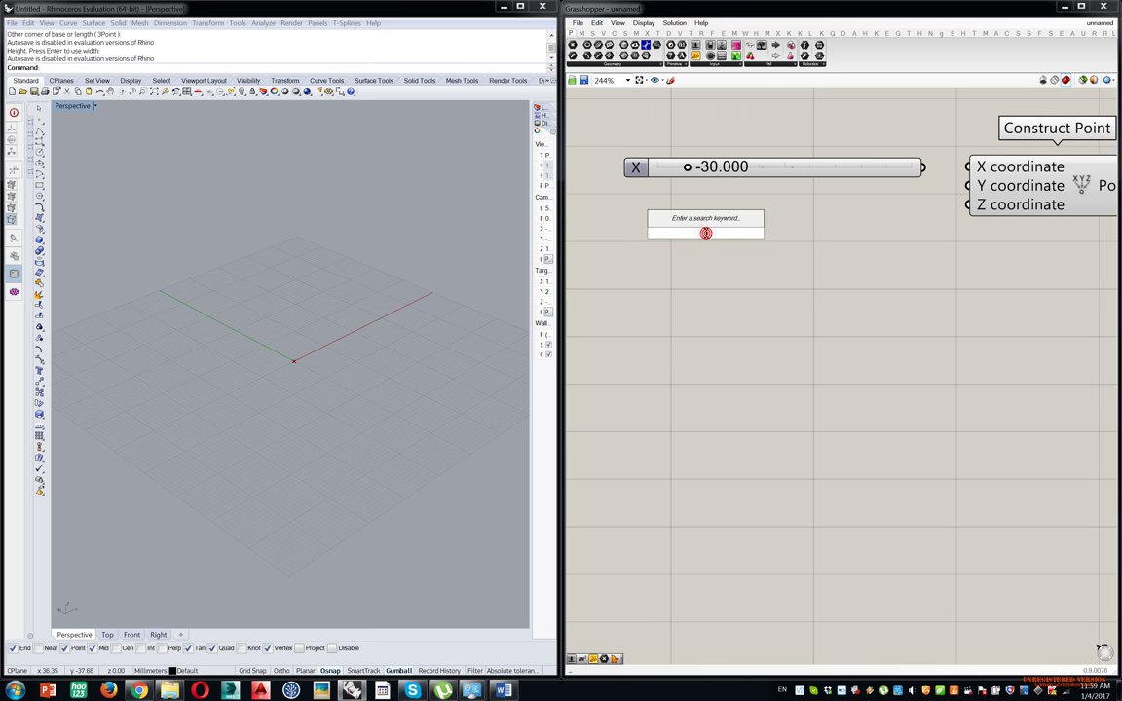
pyautogui.write('20..50')
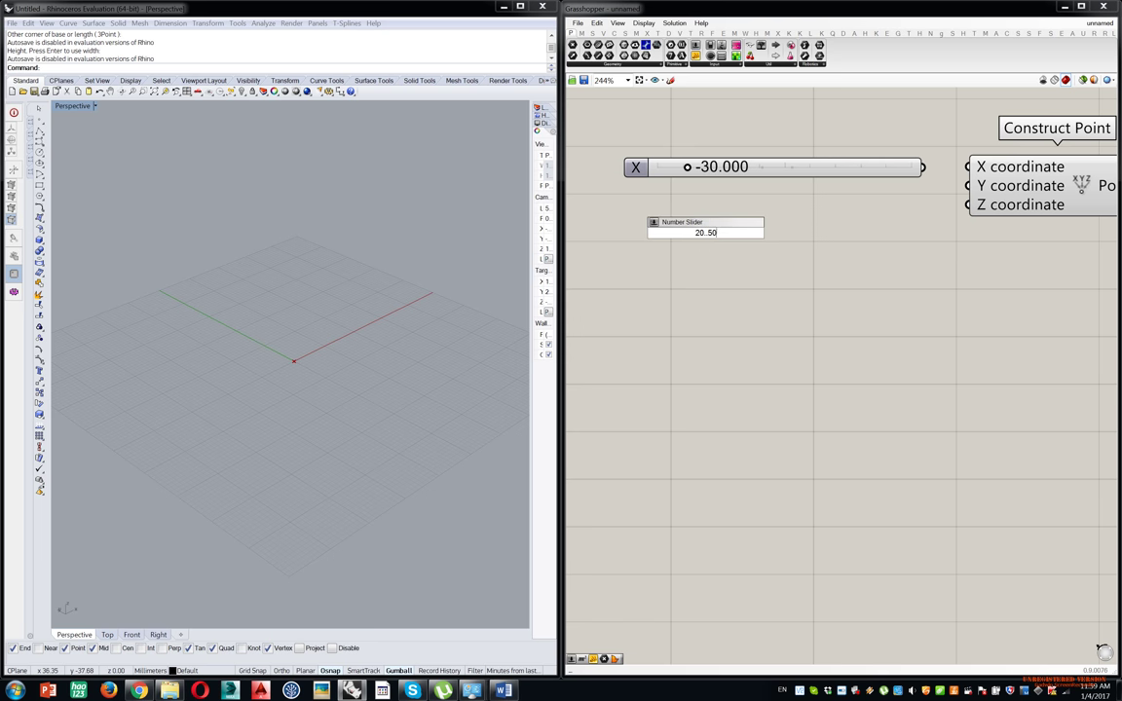
pyautogui.press('Return')
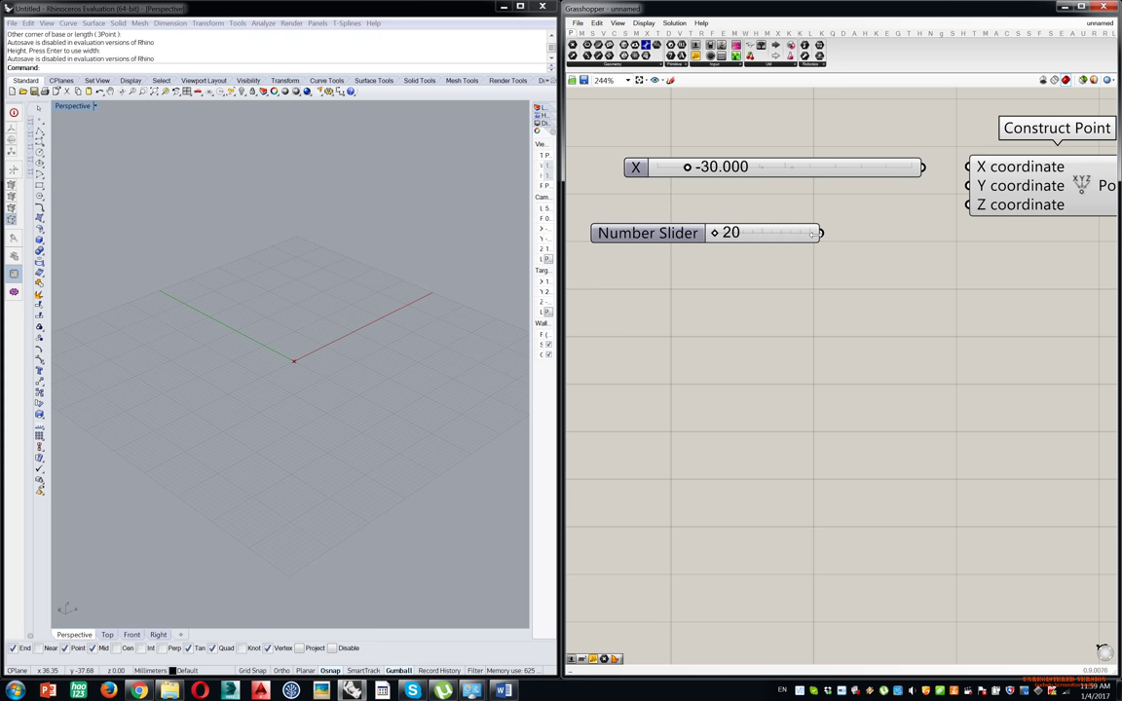
pyautogui.moveTo(716, 233); pyautogui.dragTo(967, 185)
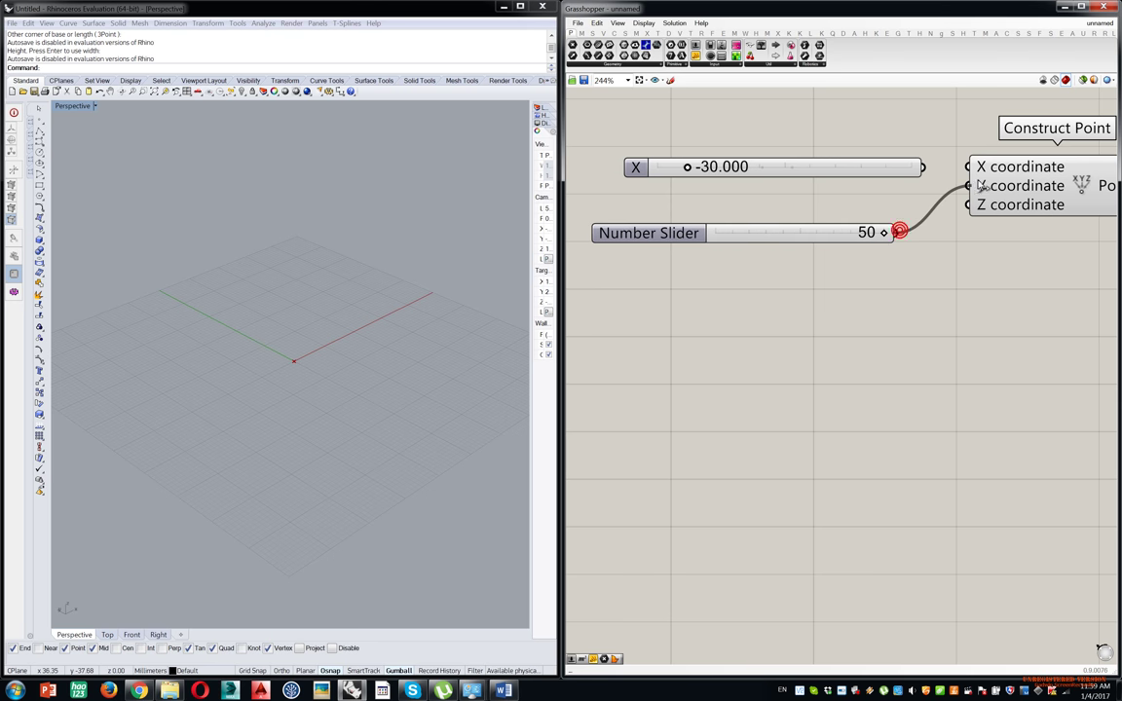
# Try wiring the 50 slider to the Y coordinate, and place that slider directly under the X slider.
pyautogui.click(830, 240)
pyautogui.moveTo(895, 233); pyautogui.dragTo(950, 195)
pyautogui.moveTo(829, 234); pyautogui.dragTo(862, 197)
# Create a lengthened number slider with the range -50..100, set it to 100, and place it under the 50 slider.
pyautogui.doubleClick(801, 291)
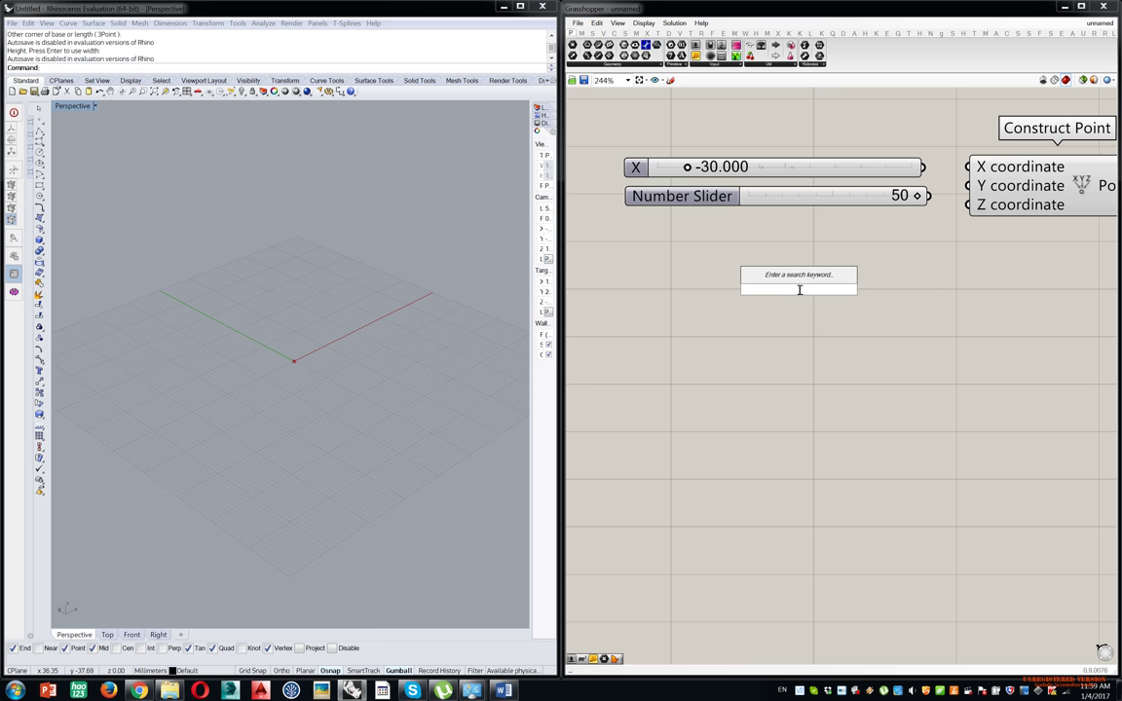
pyautogui.write('-50..100')
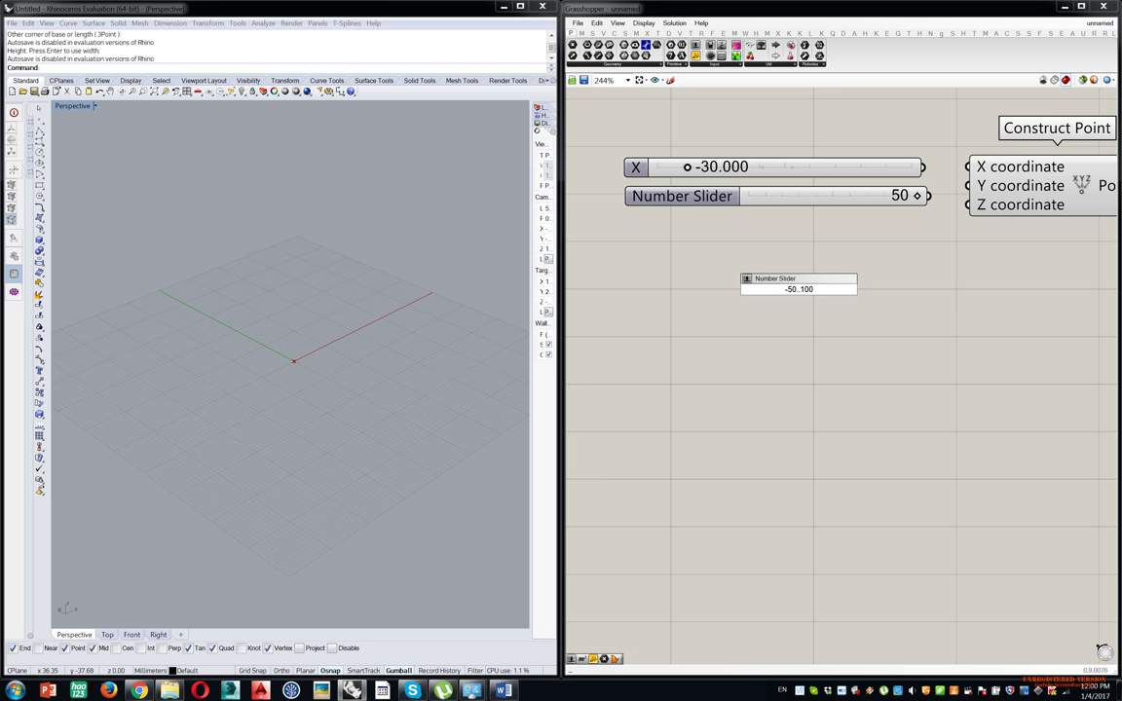
pyautogui.press('Return')
pyautogui.moveTo(909, 289); pyautogui.dragTo(1077, 289)
pyautogui.moveTo(985, 290); pyautogui.dragTo(861, 243)
pyautogui.moveTo(681, 244); pyautogui.dragTo(1022, 248)
# Create a number slider from the value 10.00 below the others, lengthen it, and delete it.
pyautogui.doubleClick(786, 329)
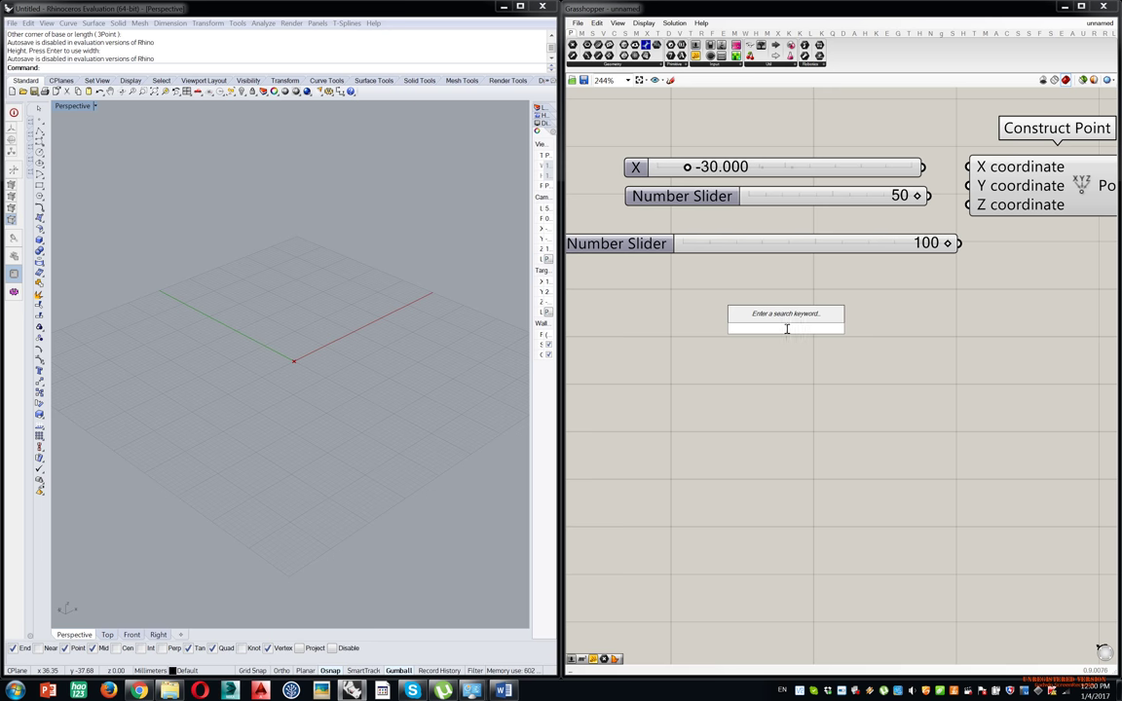
pyautogui.write('10')
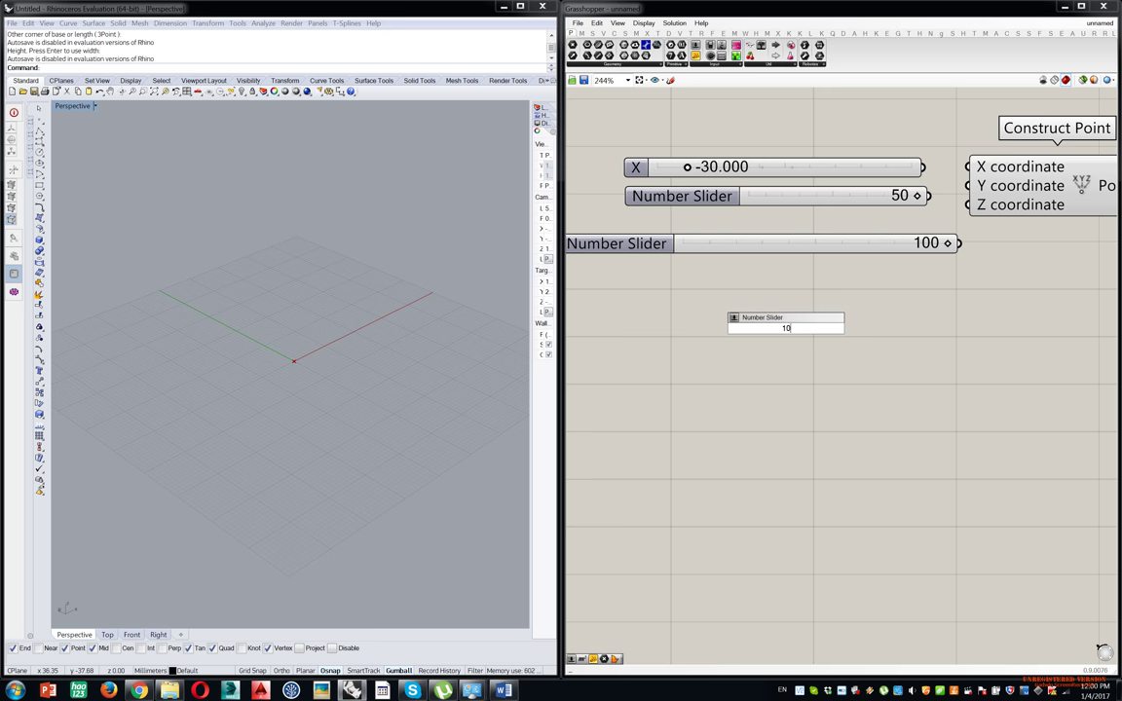
pyautogui.write('.000')
pyautogui.press('BackSpace')
pyautogui.press('BackSpace')
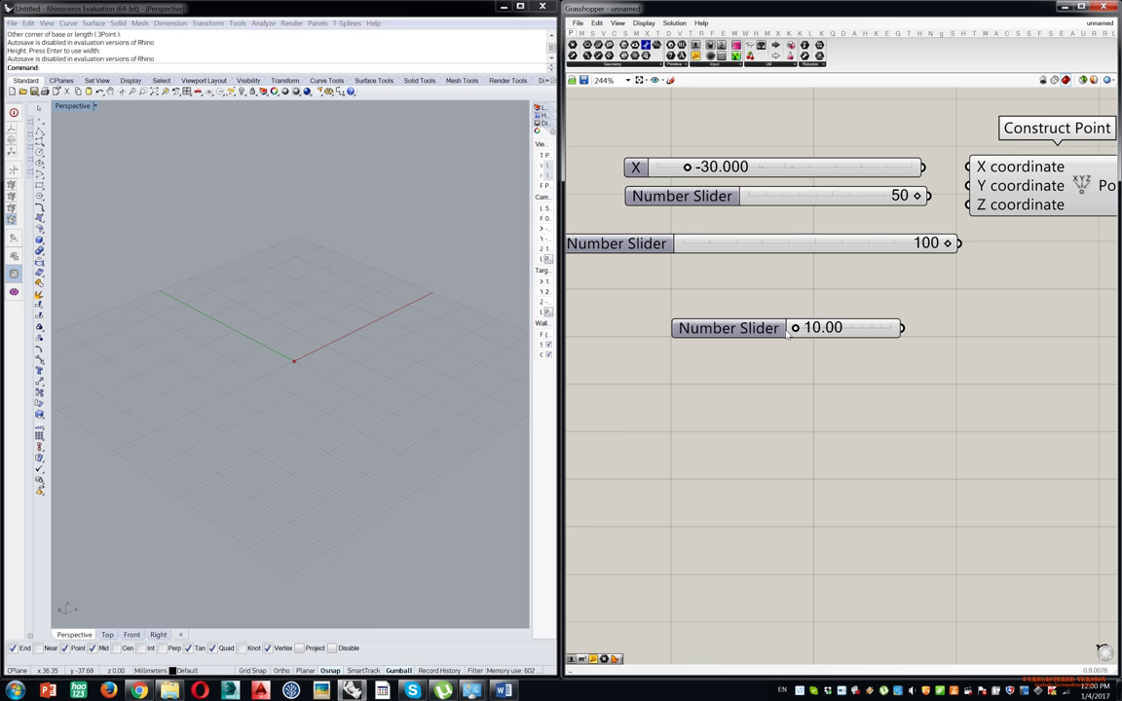
pyautogui.moveTo(897, 327); pyautogui.dragTo(989, 314)
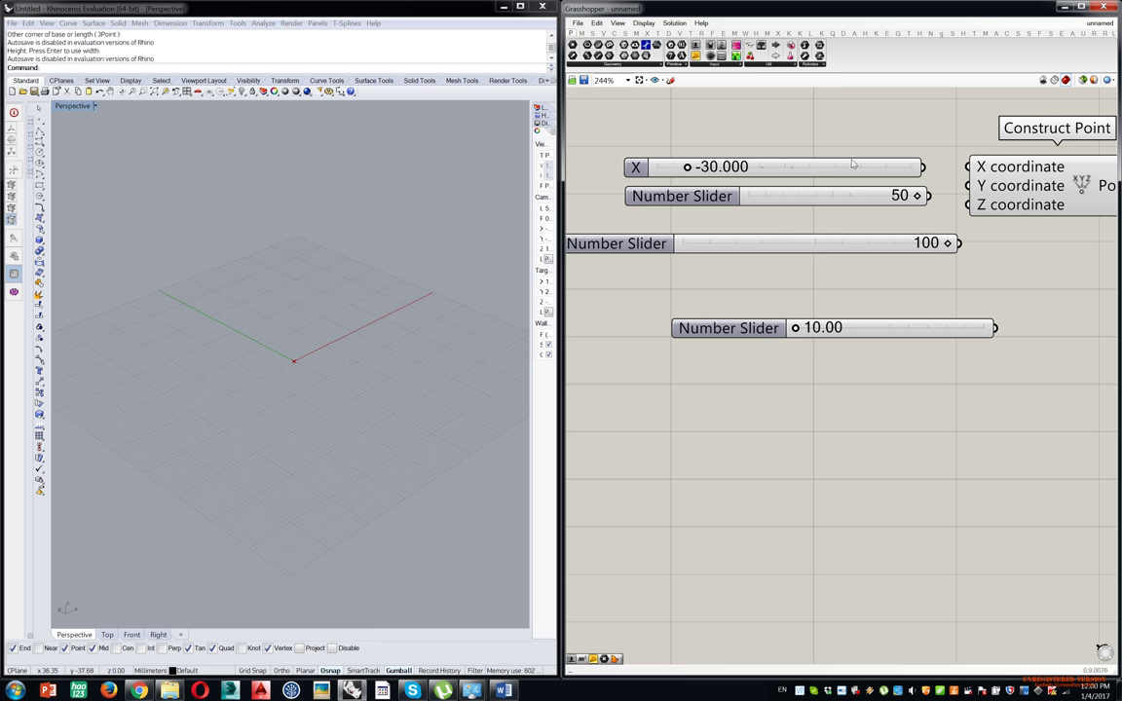
pyautogui.moveTo(889, 247); pyautogui.dragTo(669, 404)
pyautogui.press('Delete')
# Place the 100 slider directly under the 50 slider and move the Construct Point component below the level of the sliders.
pyautogui.moveTo(934, 265); pyautogui.dragTo(942, 332, button='right')
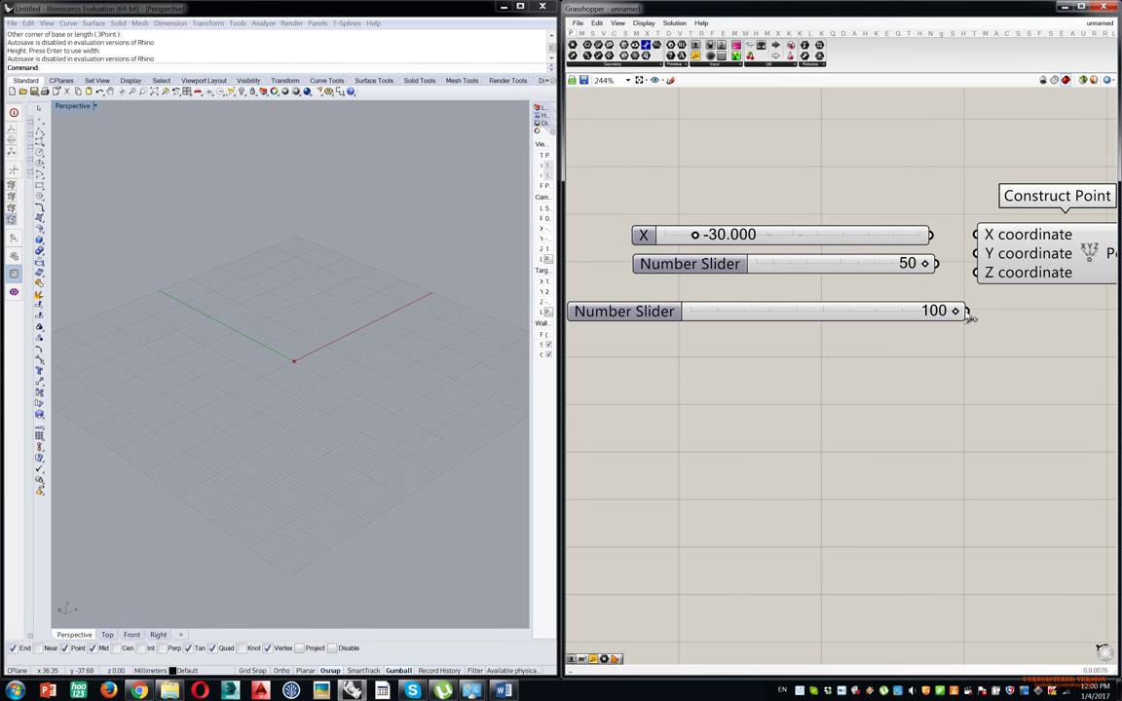
pyautogui.moveTo(875, 317); pyautogui.dragTo(851, 298)
pyautogui.moveTo(972, 314); pyautogui.dragTo(943, 312, button='right')
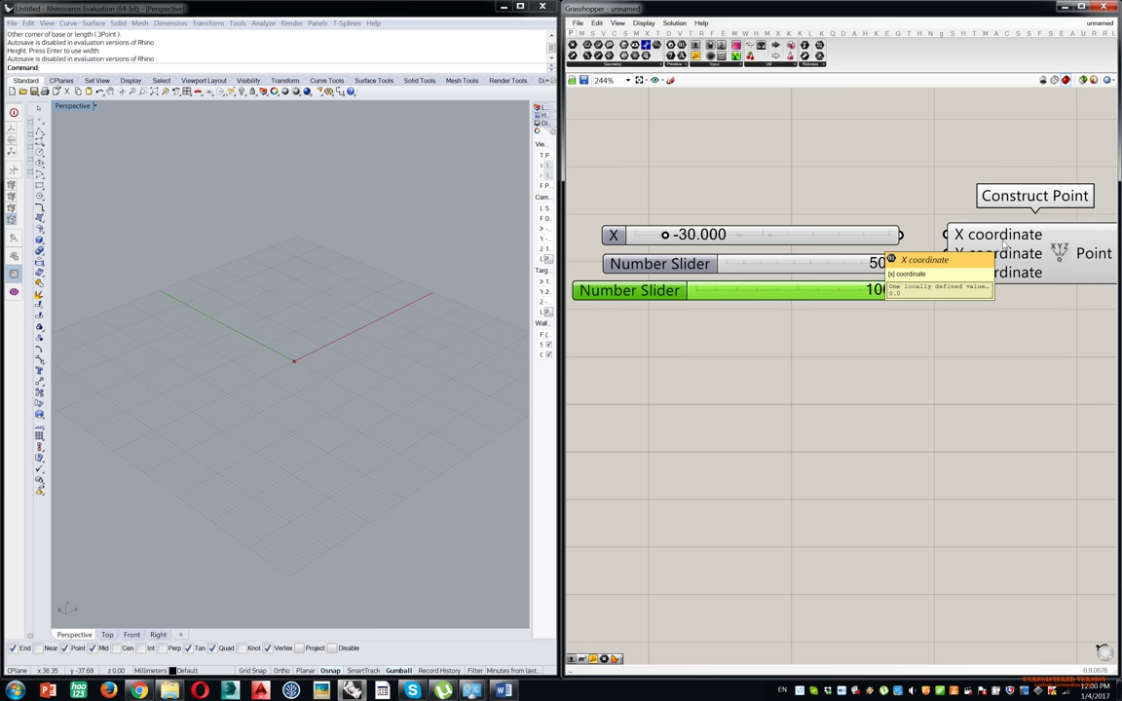
pyautogui.moveTo(1011, 263); pyautogui.dragTo(929, 277, button='right')
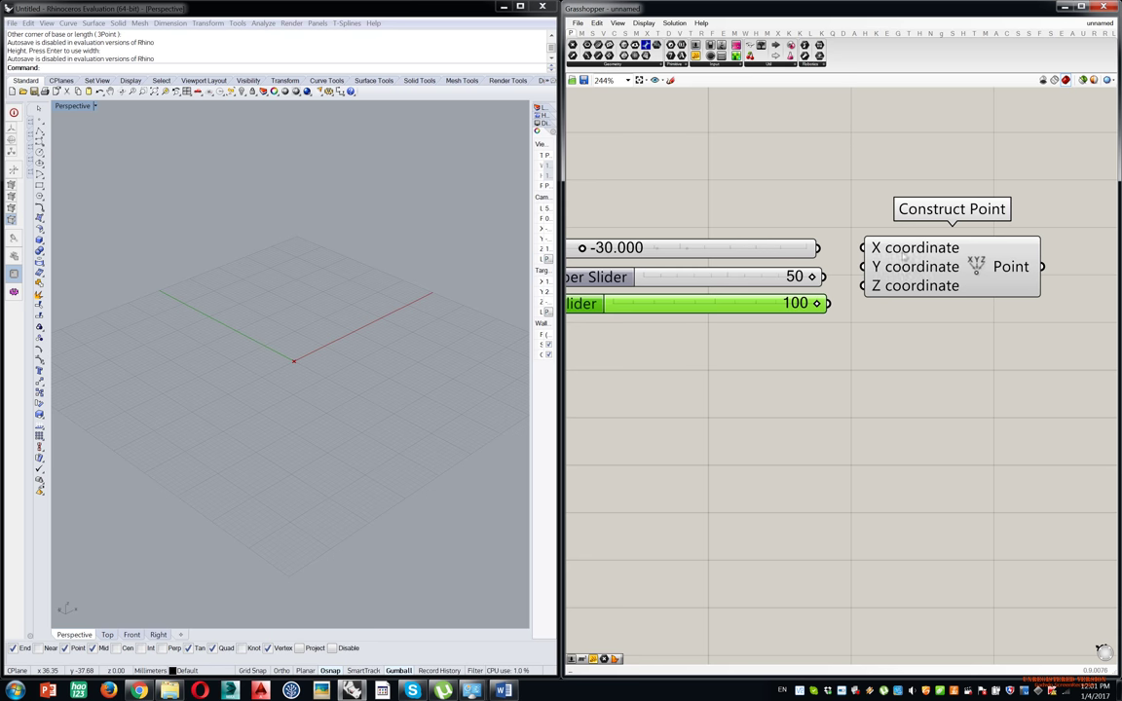
pyautogui.moveTo(930, 255); pyautogui.dragTo(930, 403)
# Examine Construct Point's default coordinate inputs and the location of its point in the Perspective viewport.
pyautogui.moveTo(964, 281); pyautogui.dragTo(916, 137, button='right')
pyautogui.scroll(3, 917, 241)
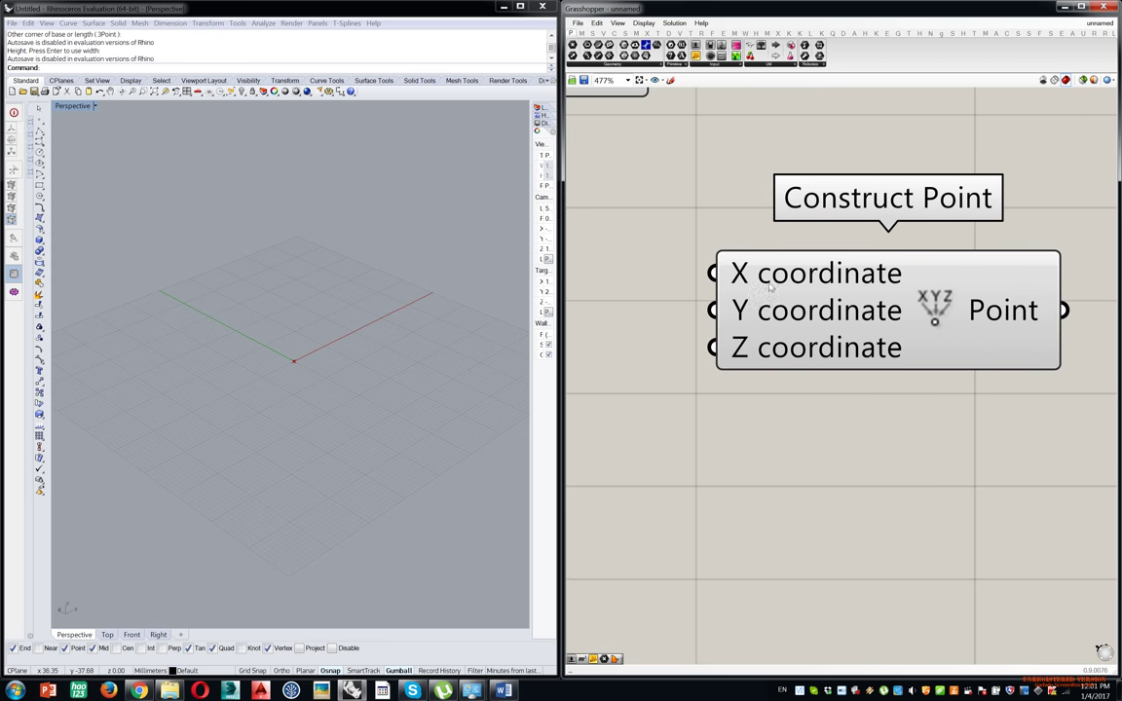
pyautogui.moveTo(770, 281)
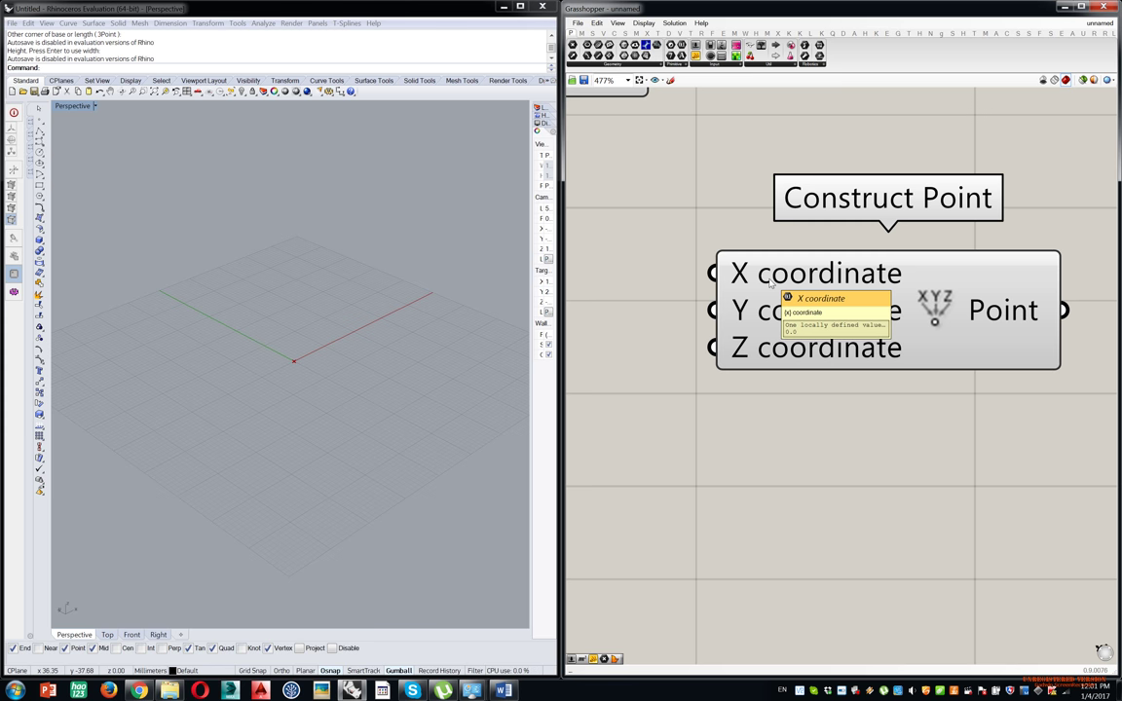
pyautogui.moveTo(772, 311)
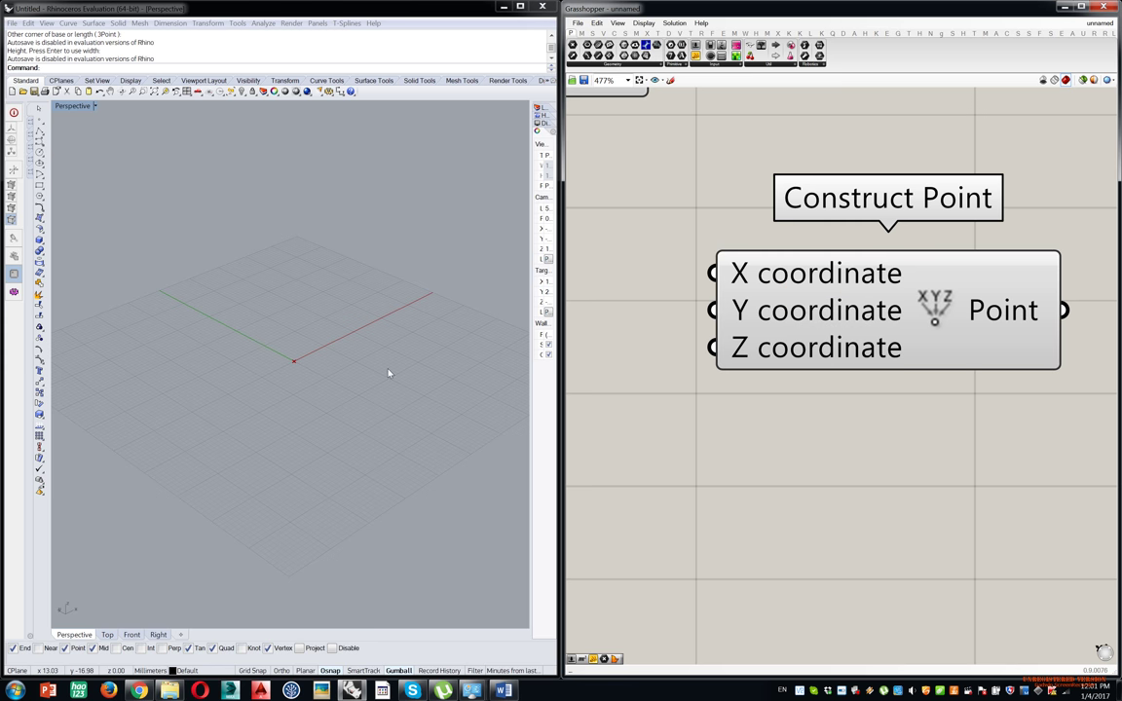
pyautogui.moveTo(268, 303); pyautogui.dragTo(348, 424)
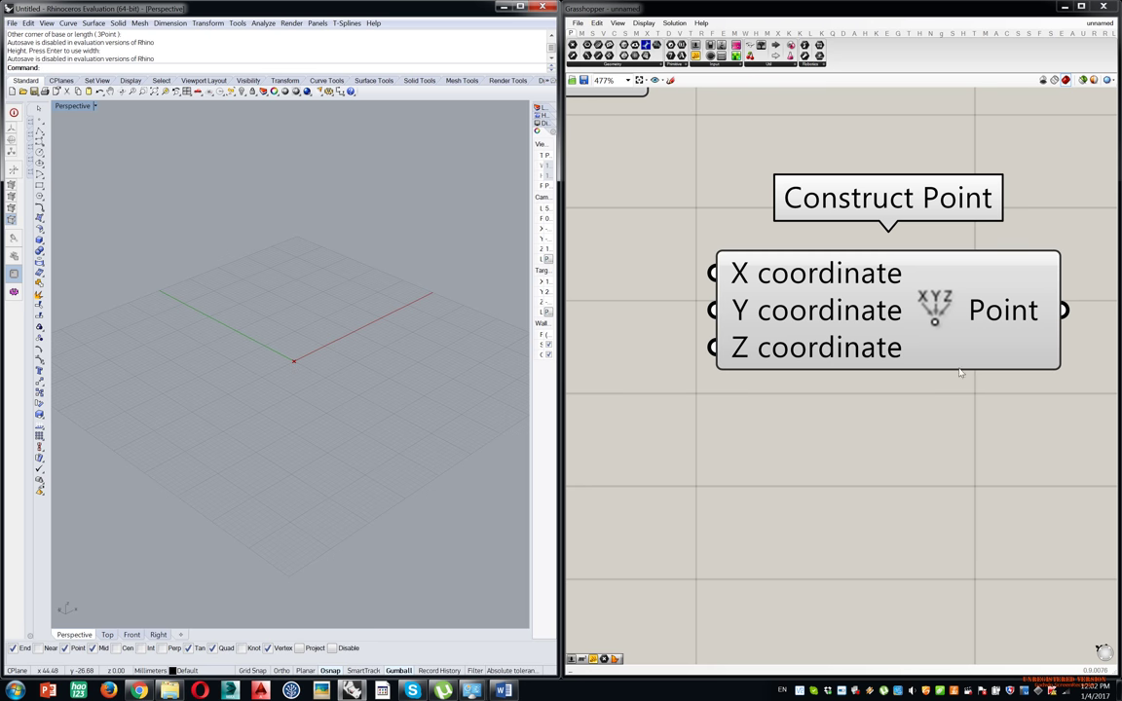
pyautogui.click(920, 297)
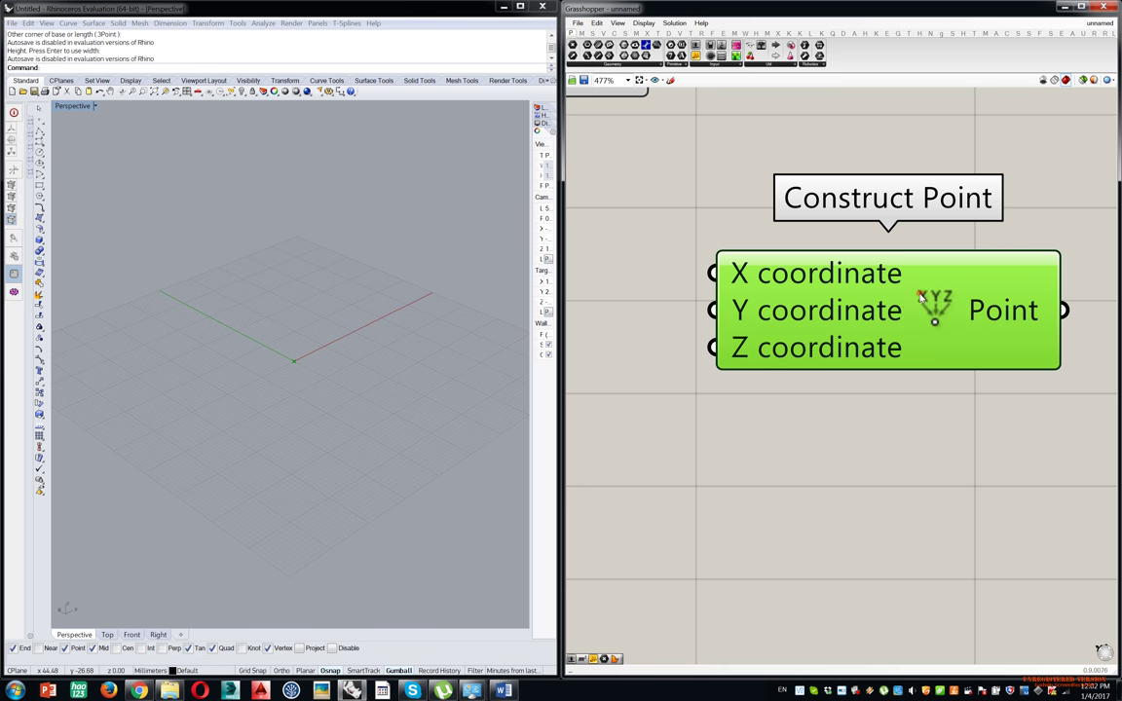
pyautogui.moveTo(329, 348); pyautogui.dragTo(270, 383, button='right')
pyautogui.click(803, 484)
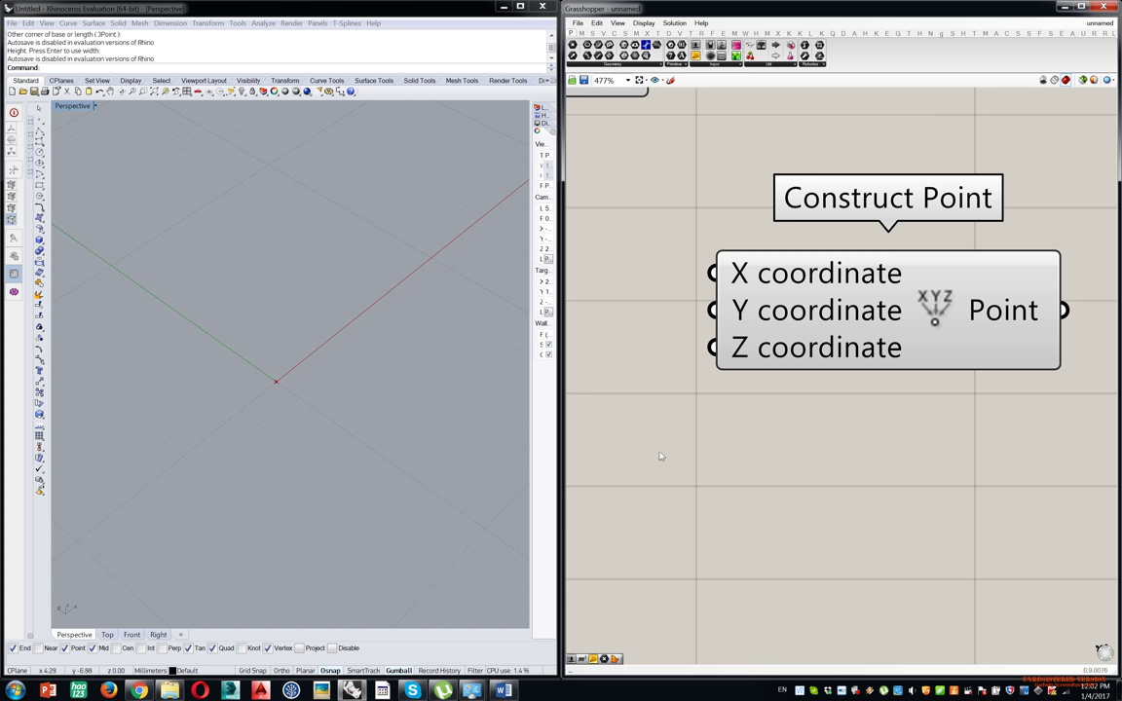
# Shift Construct Point slightly away from the sliders and create a number slider from the value 12 beside it.
pyautogui.scroll(-5, 893, 361)
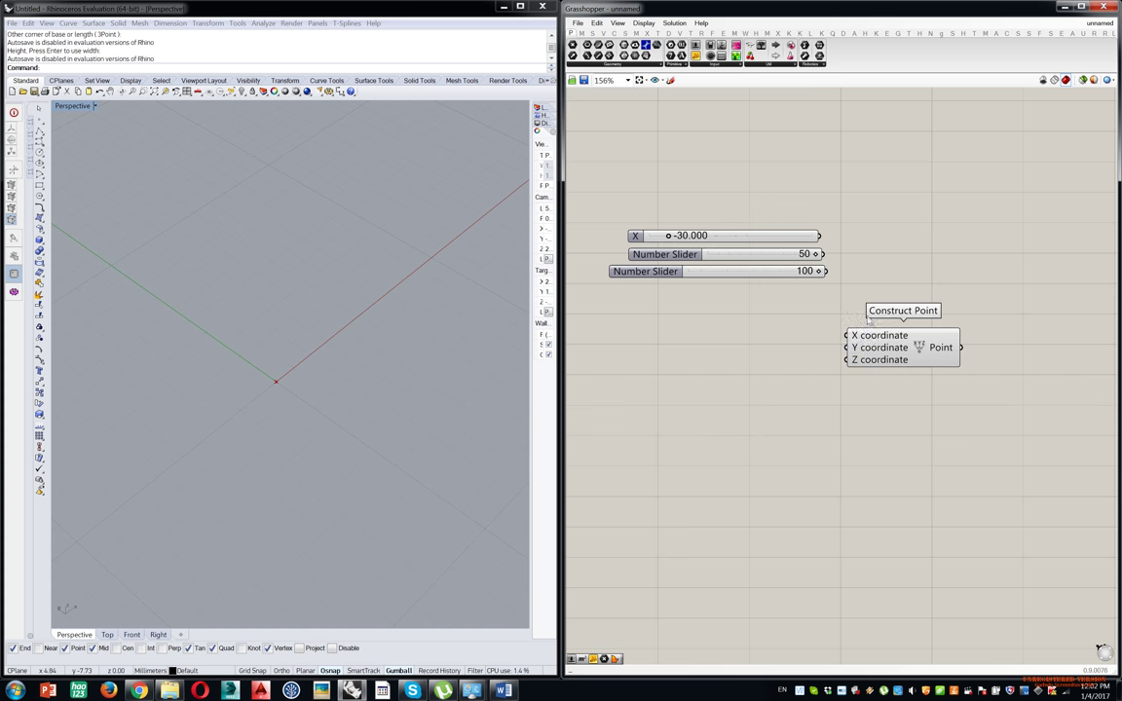
pyautogui.scroll(3, 893, 361)
pyautogui.scroll(-1, 889, 382)
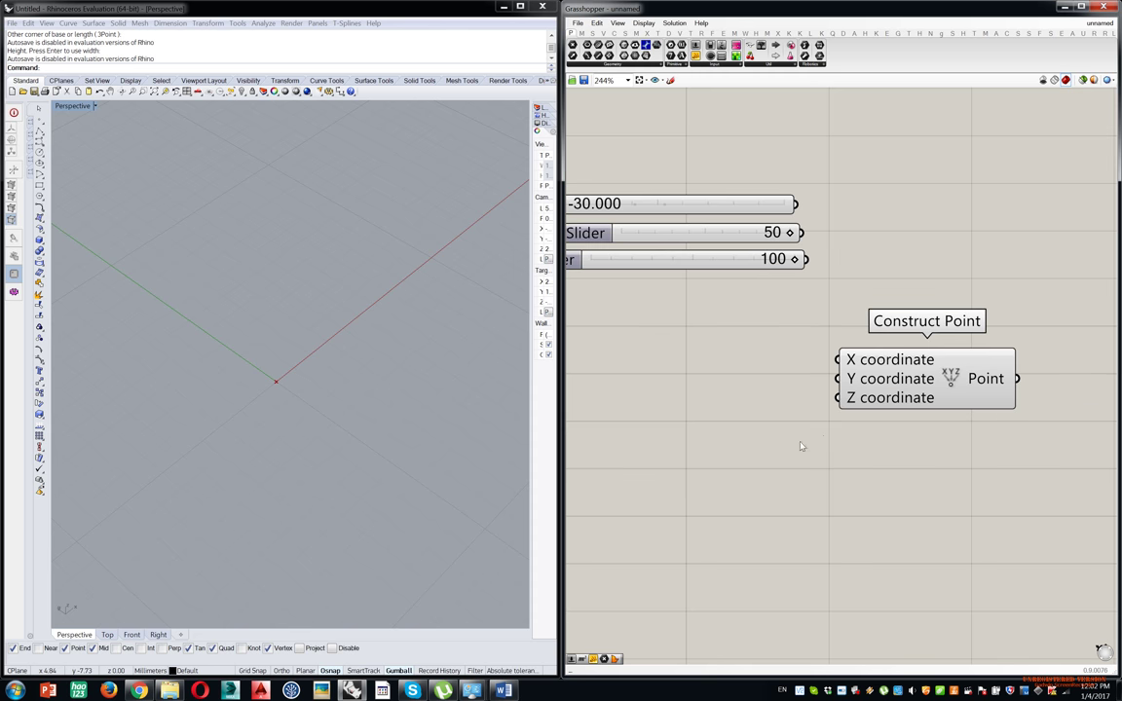
pyautogui.moveTo(896, 387); pyautogui.dragTo(924, 399)
pyautogui.doubleClick(644, 329)
pyautogui.write('12')
pyautogui.press('Return')
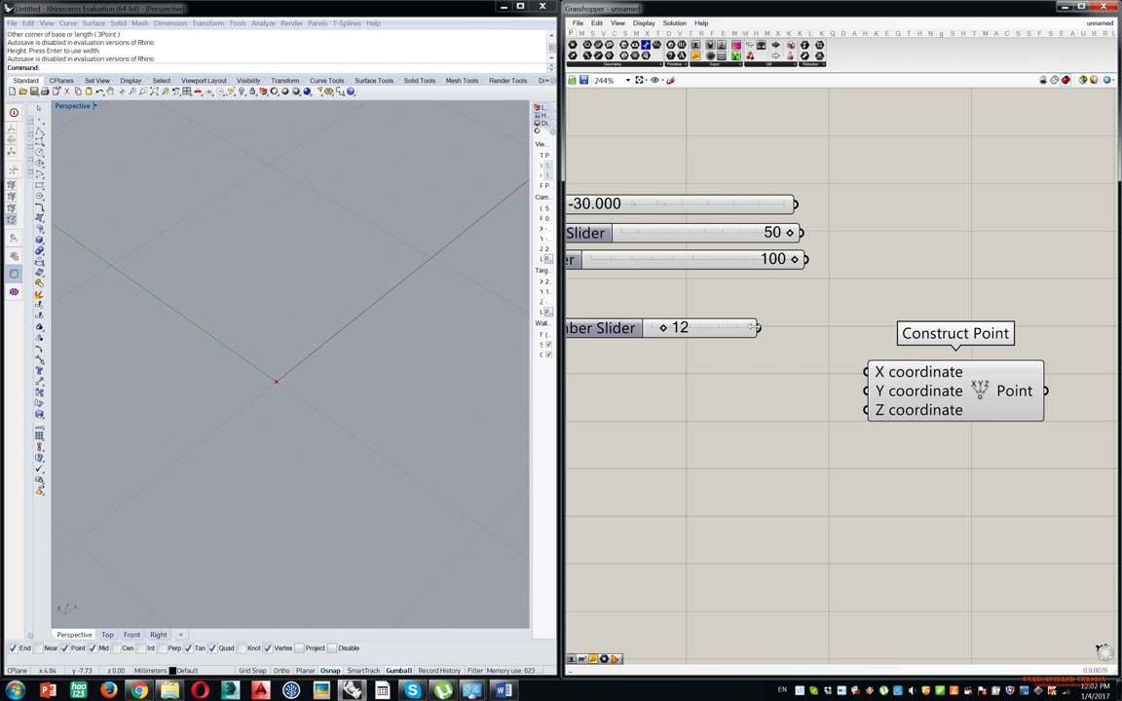
# Wire the 12 slider to the X coordinate, lengthen it, place it beside Construct Point, and set it to 11.
pyautogui.moveTo(756, 328); pyautogui.dragTo(865, 372)
pyautogui.moveTo(755, 328); pyautogui.dragTo(891, 326)
pyautogui.moveTo(794, 332); pyautogui.dragTo(736, 374)
pyautogui.scroll(5, 784, 369)
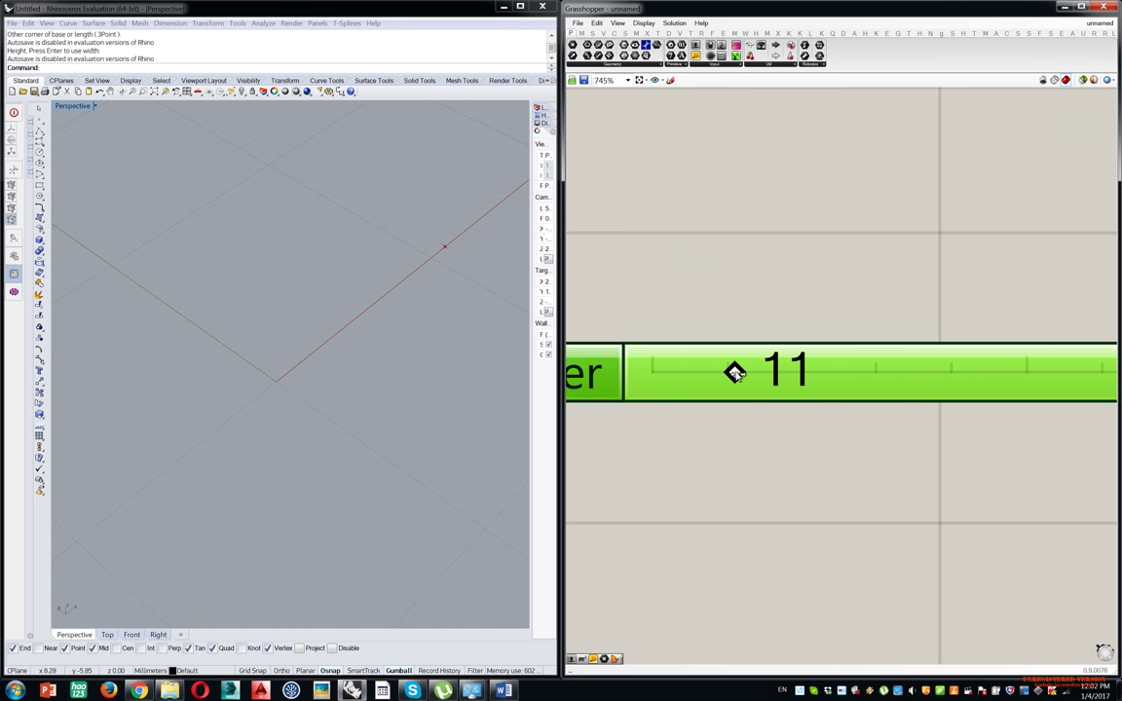
pyautogui.scroll(-6, 736, 374)
pyautogui.moveTo(854, 371); pyautogui.dragTo(819, 358, button='right')
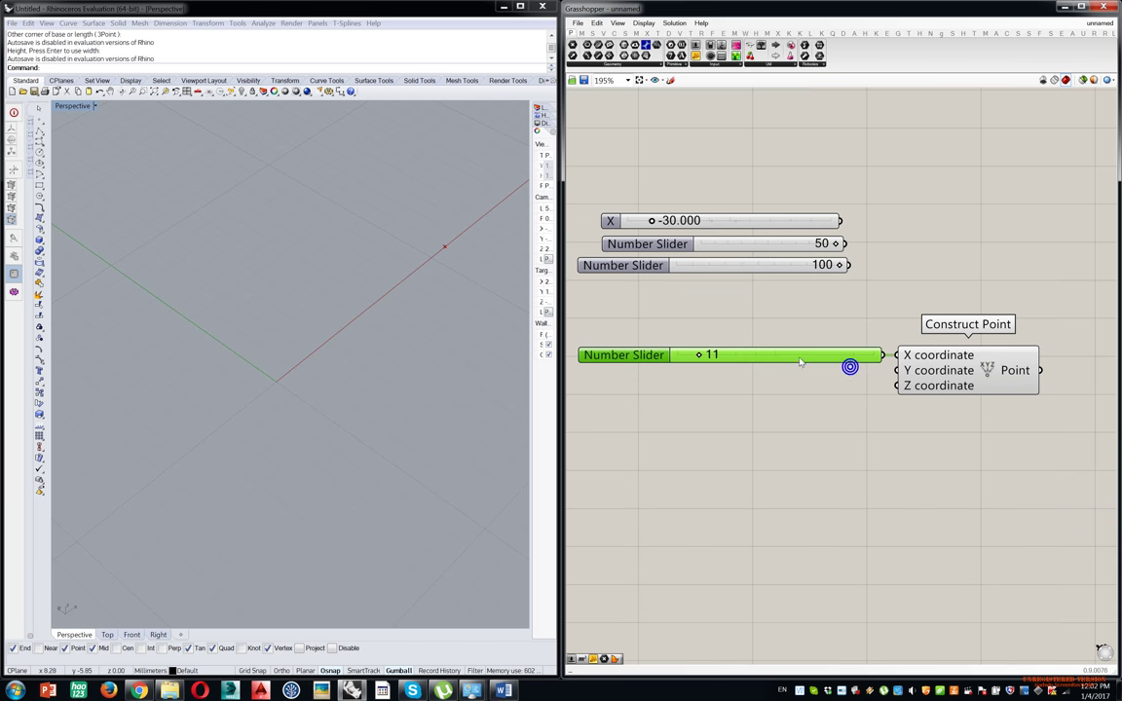
# Duplicate the wired slider below itself, connect the copy to the Y coordinate, and set X to 4 and Y to 5.
pyautogui.moveTo(798, 359)
pyautogui.mouseDown()
pyautogui.moveTo(799, 349)
pyautogui.moveTo(824, 353)
pyautogui.moveTo(800, 384)
pyautogui.mouseUp()
pyautogui.moveTo(872, 369); pyautogui.dragTo(897, 370)
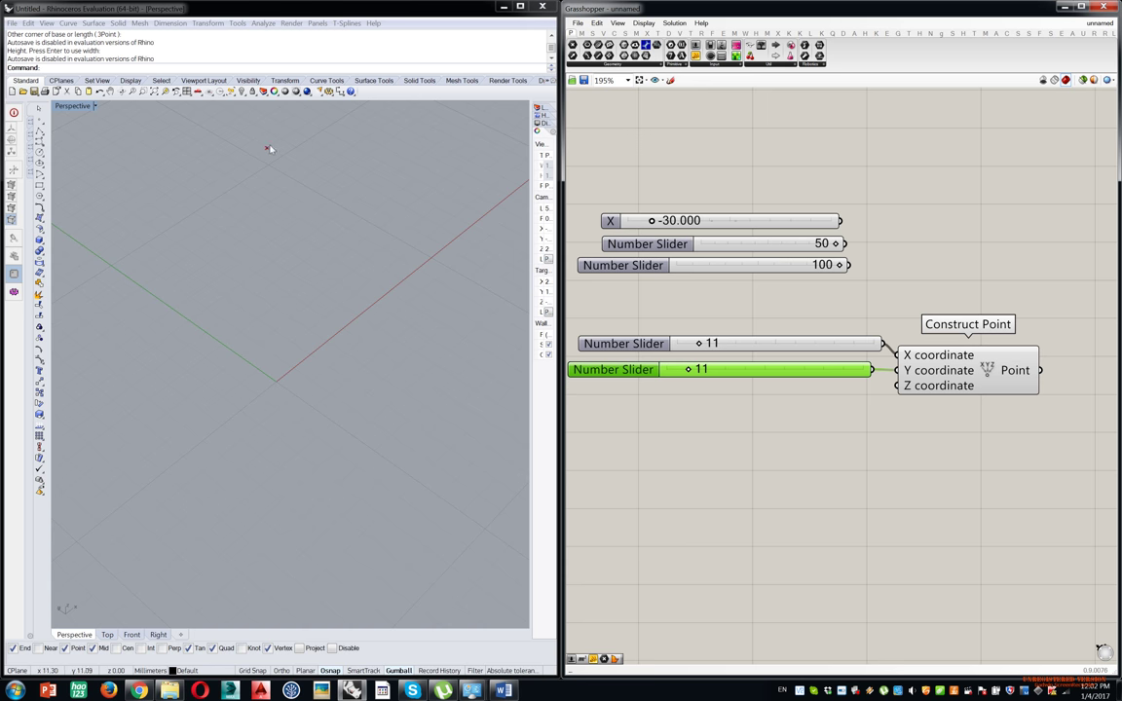
pyautogui.moveTo(689, 368); pyautogui.dragTo(684, 343)
# Duplicate the Y slider below itself, connect the copy to the Z coordinate, and set it to 0.
pyautogui.keyDown('alt'); pyautogui.moveTo(784, 371); pyautogui.dragTo(793, 405); pyautogui.keyUp('alt')
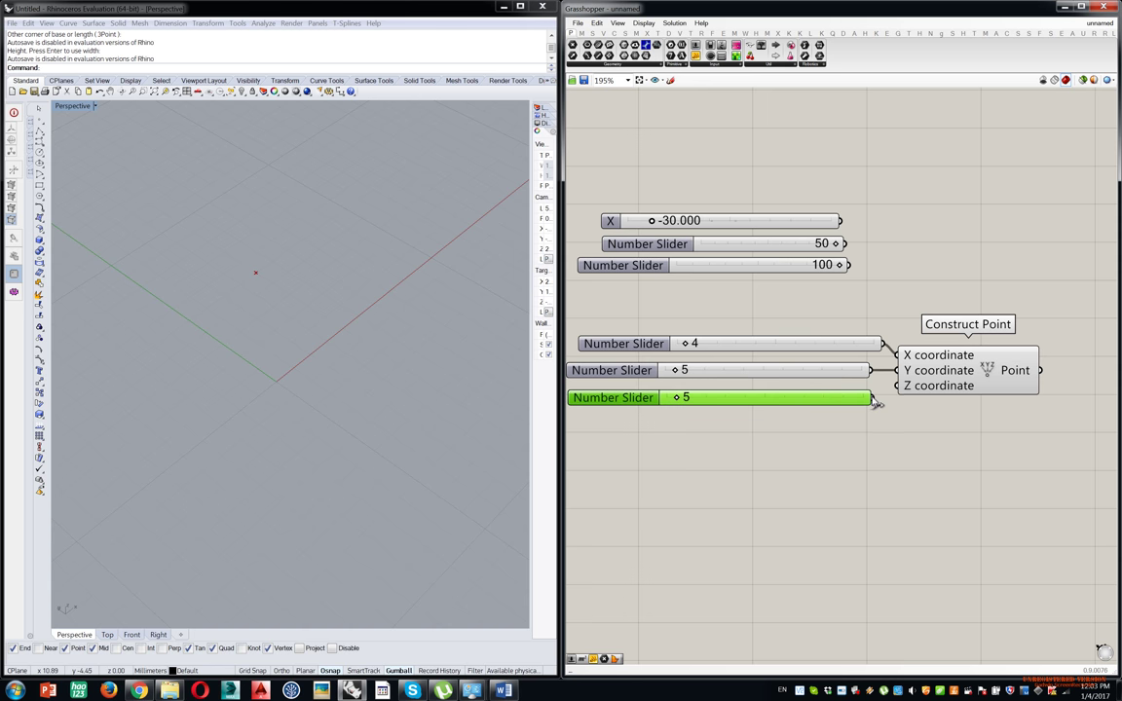
pyautogui.moveTo(872, 397); pyautogui.dragTo(897, 385)
pyautogui.moveTo(335, 308); pyautogui.dragTo(334, 265, button='right')
pyautogui.moveTo(677, 396)
pyautogui.mouseDown()
pyautogui.moveTo(701, 400)
pyautogui.moveTo(664, 401)
pyautogui.moveTo(711, 400)
pyautogui.moveTo(682, 402)
pyautogui.mouseUp()
# Move Construct Point farther from its sliders and stack the three wired sliders closely, level with its inputs.
pyautogui.moveTo(969, 363); pyautogui.dragTo(986, 347)
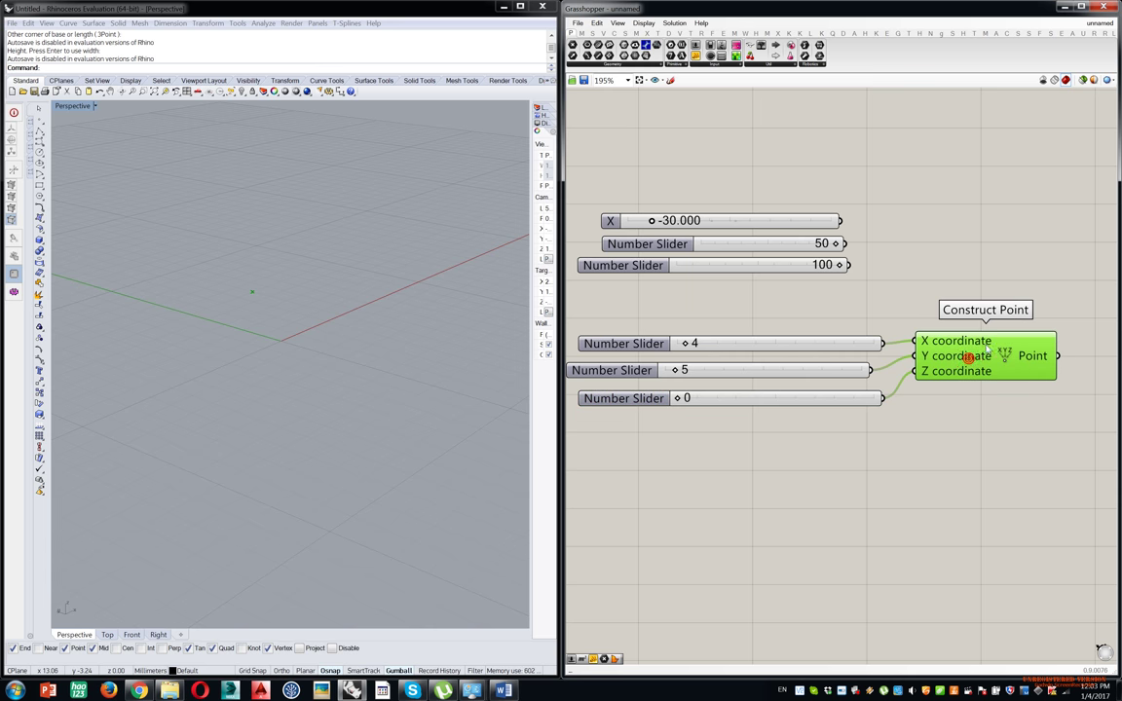
pyautogui.scroll(5, 880, 351)
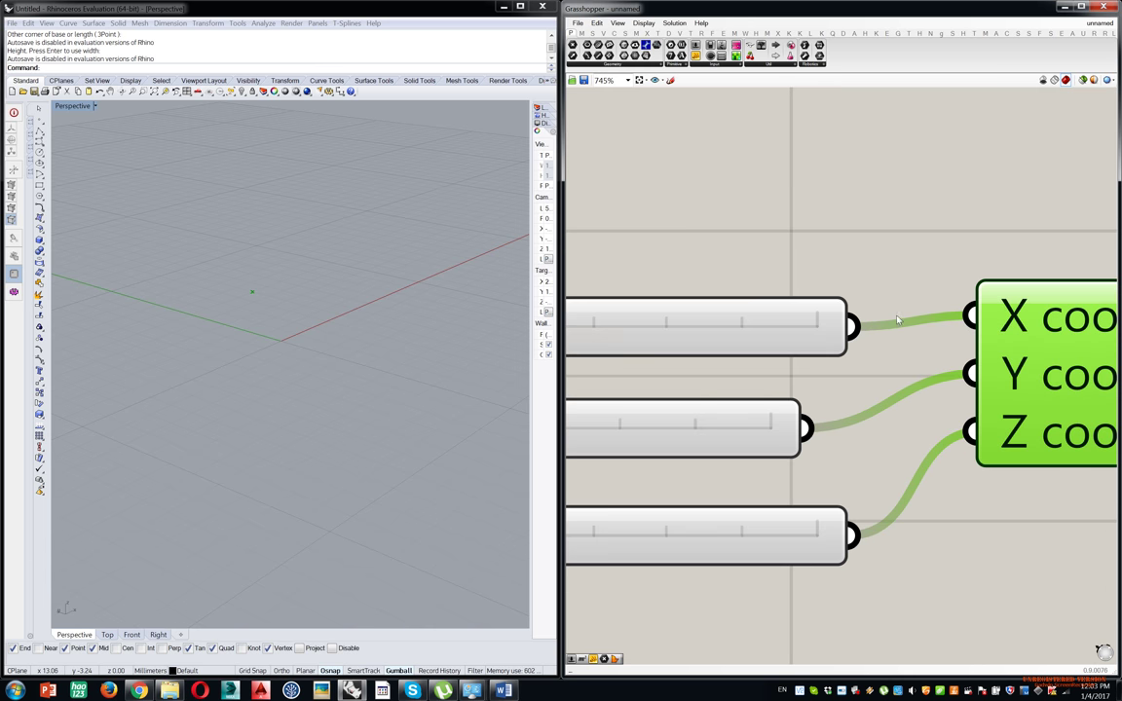
pyautogui.moveTo(797, 320); pyautogui.dragTo(780, 310)
pyautogui.moveTo(747, 424); pyautogui.dragTo(769, 385)
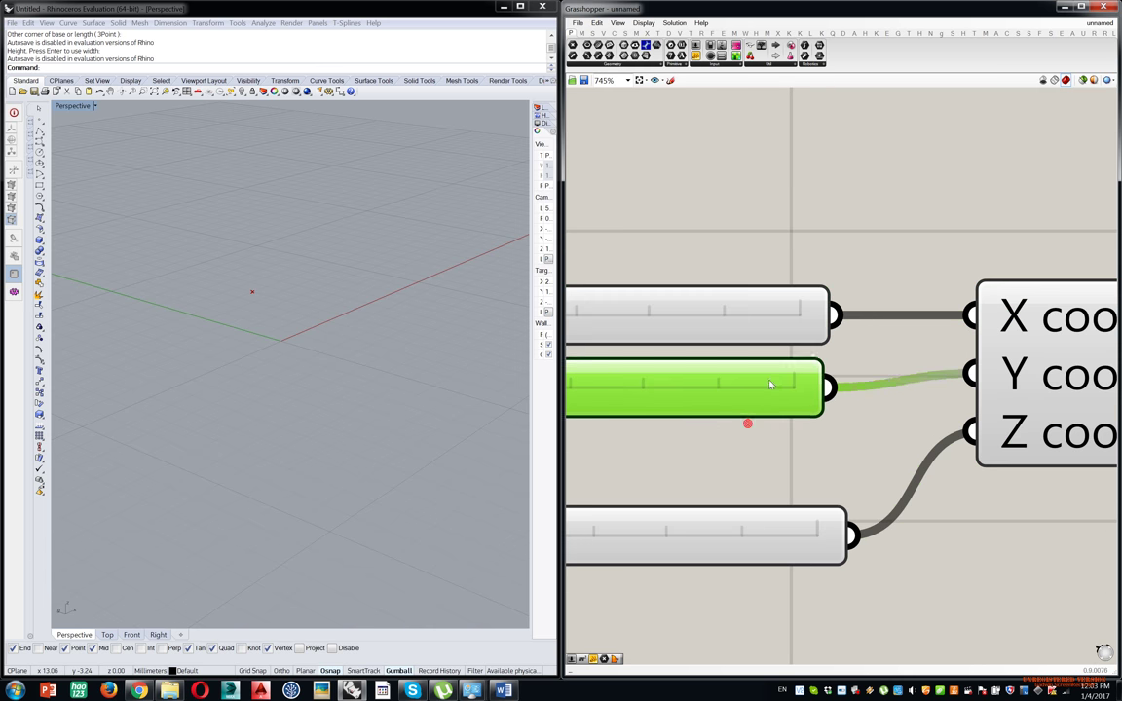
pyautogui.moveTo(791, 524); pyautogui.dragTo(776, 439)
# Align the left and right edges of the three wired sliders and center Construct Point beside them.
pyautogui.scroll(-3, 777, 436)
pyautogui.moveTo(772, 429); pyautogui.dragTo(910, 388, button='right')
pyautogui.moveTo(863, 276); pyautogui.dragTo(712, 422)
pyautogui.middleClick(712, 422)
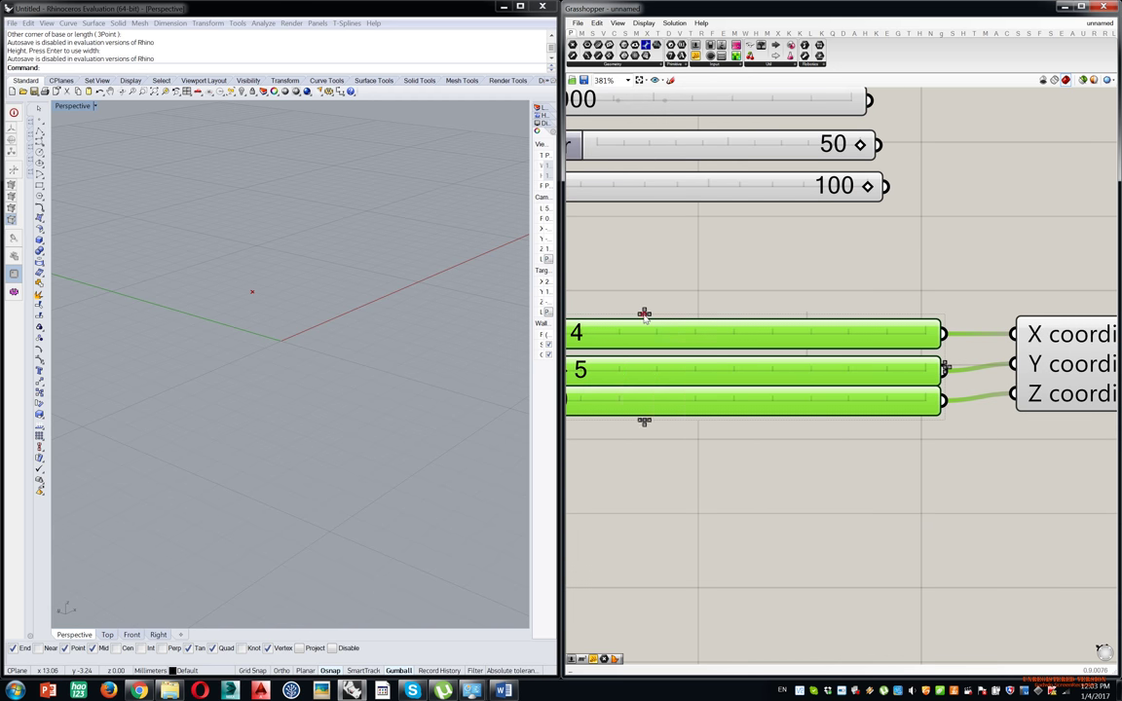
pyautogui.click(687, 277)
pyautogui.click(706, 404)
pyautogui.click(938, 501)
pyautogui.scroll(-2, 932, 457)
pyautogui.moveTo(944, 459); pyautogui.dragTo(872, 438, button='right')
pyautogui.moveTo(964, 367); pyautogui.dragTo(950, 382)
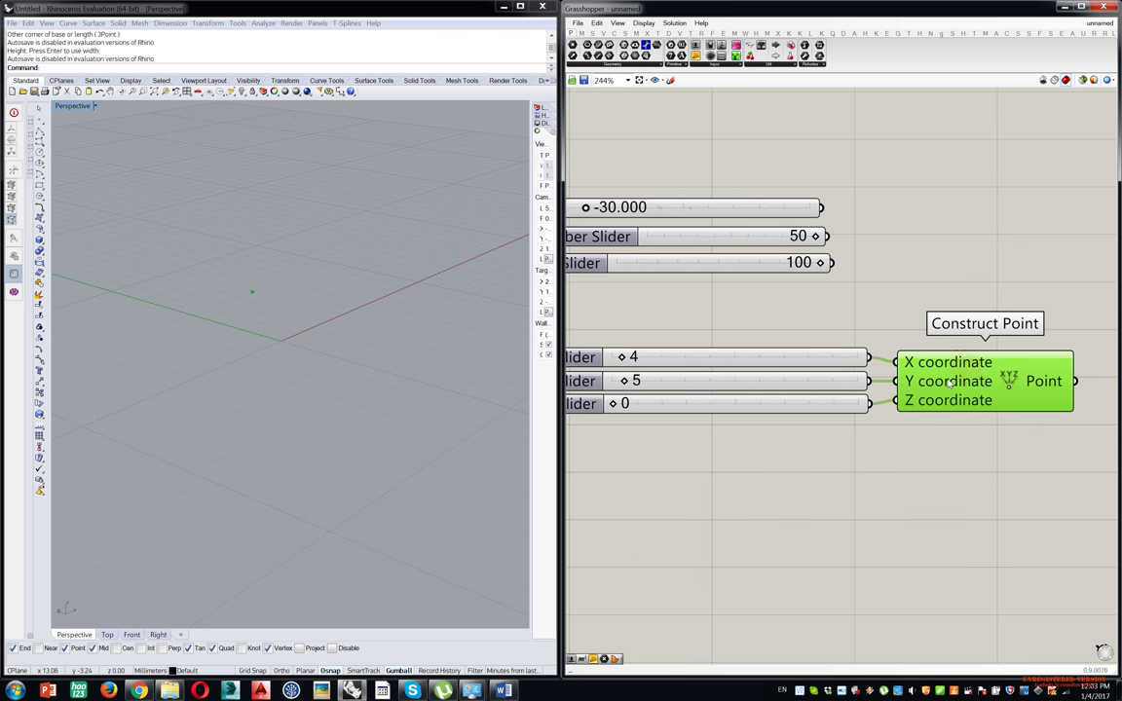
pyautogui.click(906, 303)
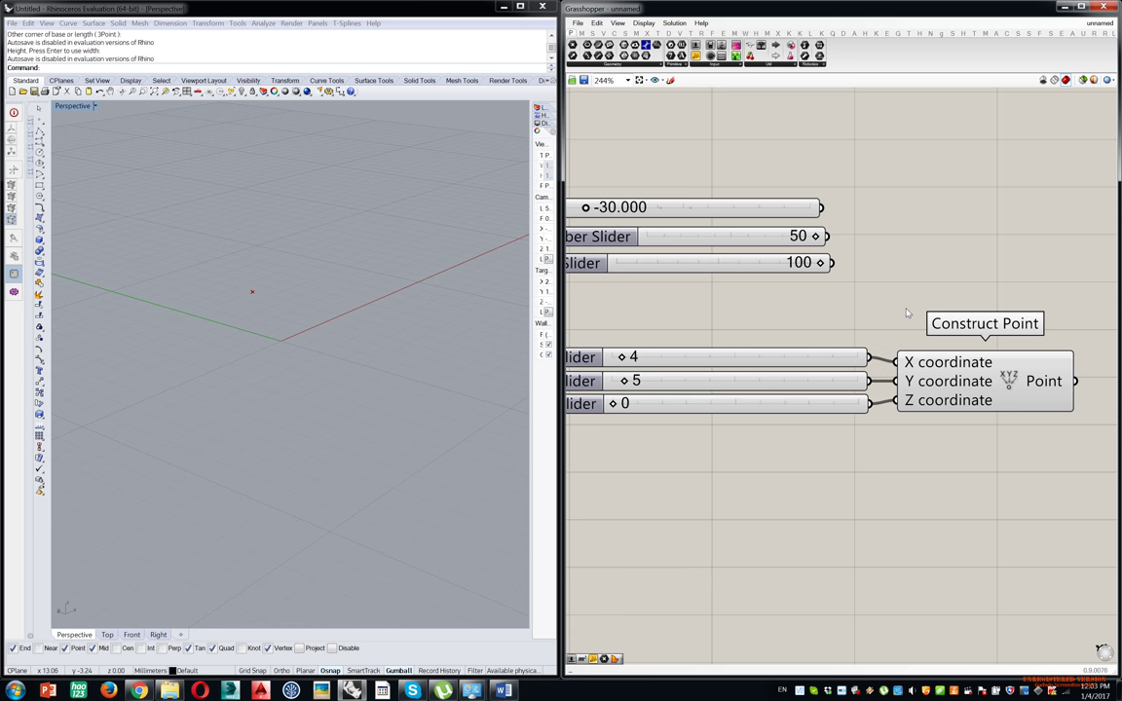
# Rename the slider wired to the X coordinate as X.
pyautogui.scroll(-5, 872, 371)
pyautogui.scroll(4, 804, 328)
pyautogui.scroll(2, 779, 447)
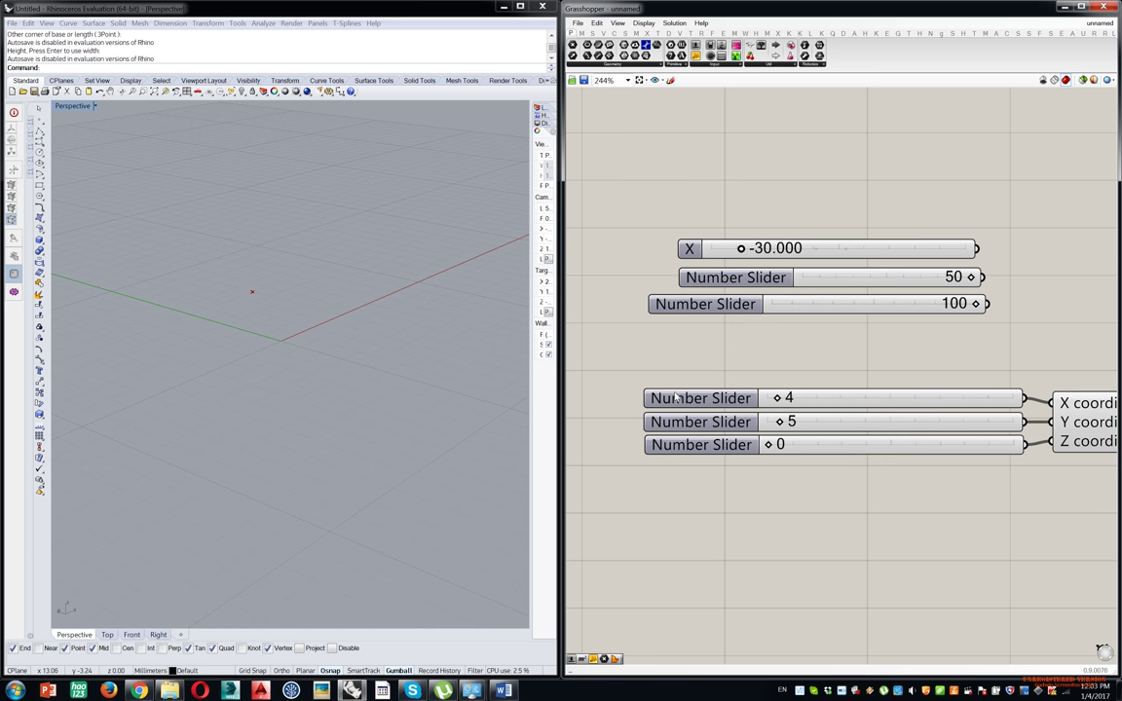
pyautogui.click(688, 398)
pyautogui.rightClick(689, 399)
pyautogui.tripleClick(724, 406)
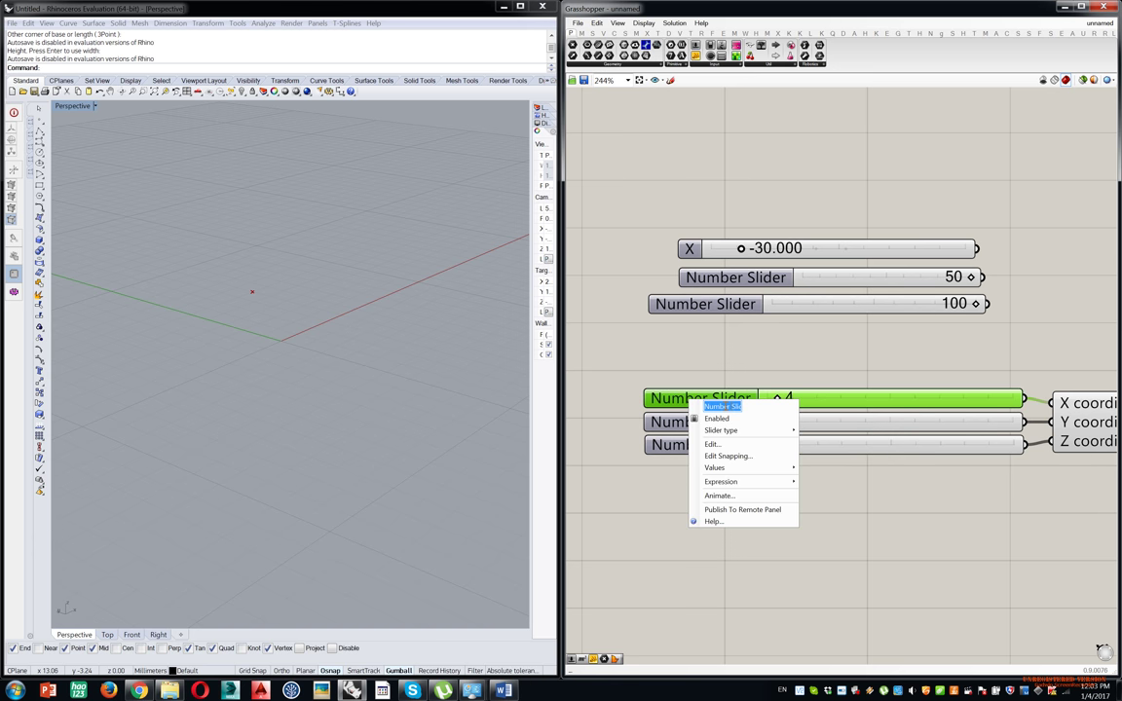
pyautogui.write('X')
pyautogui.click(697, 364)
# Rename the sliders wired to the Y and Z coordinates as Y and Z.
pyautogui.rightClick(685, 422)
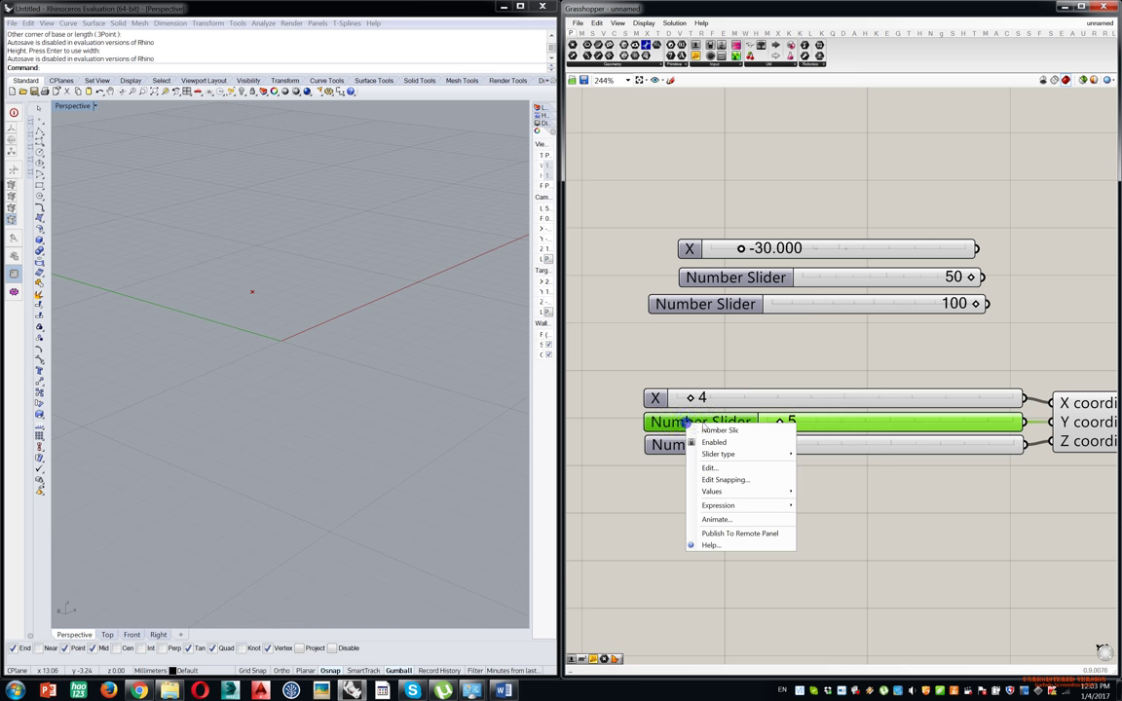
pyautogui.click(719, 431)
pyautogui.write('Y')
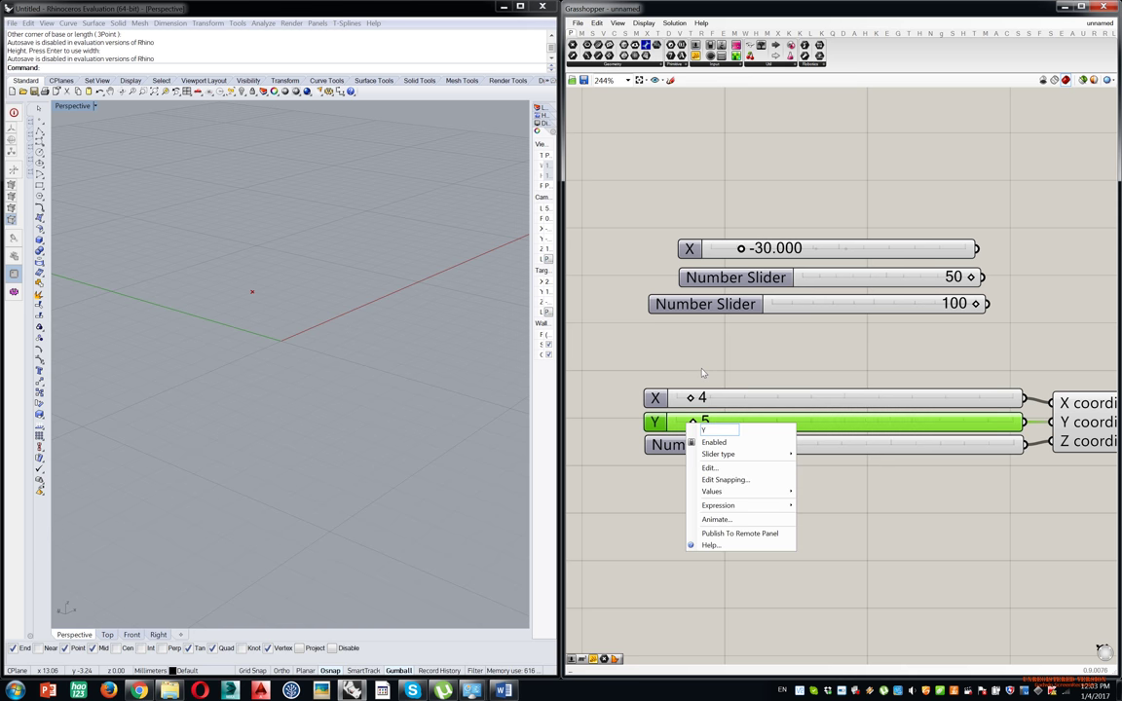
pyautogui.click(701, 360)
pyautogui.click(701, 445)
pyautogui.rightClick(700, 447)
pyautogui.click(735, 452)
pyautogui.write('Z')
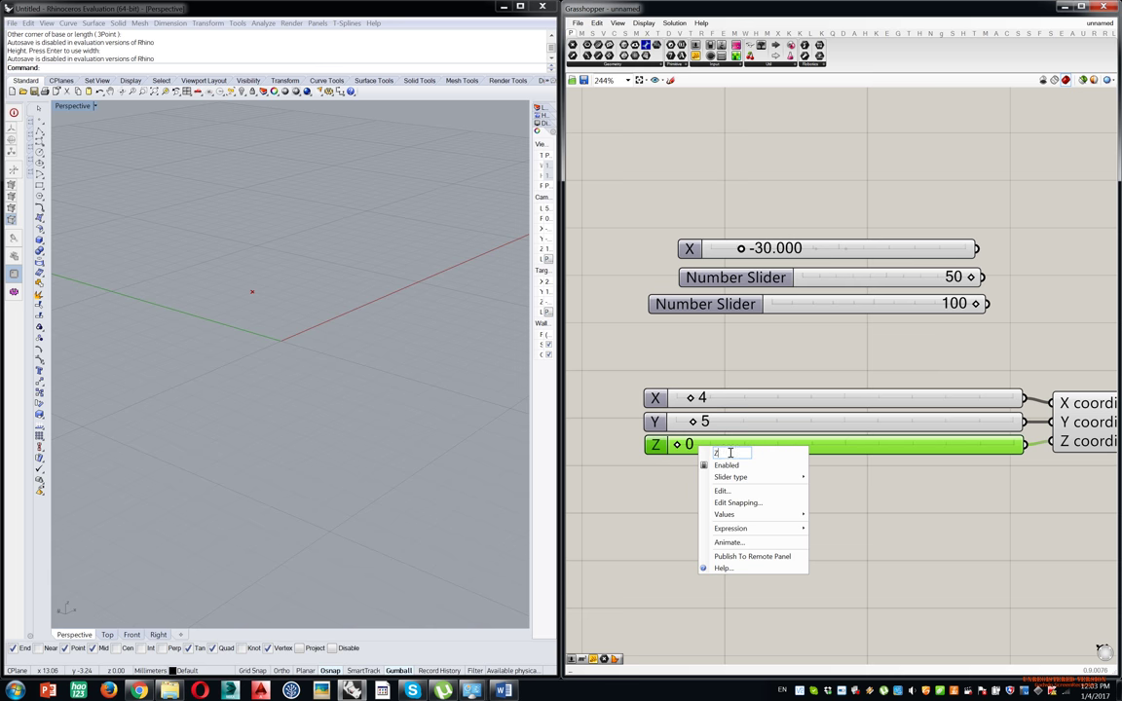
pyautogui.click(764, 332)
# Turn off the viewport preview of the Construct Point component wired to the X, Y and Z sliders.
pyautogui.scroll(-2, 779, 351)
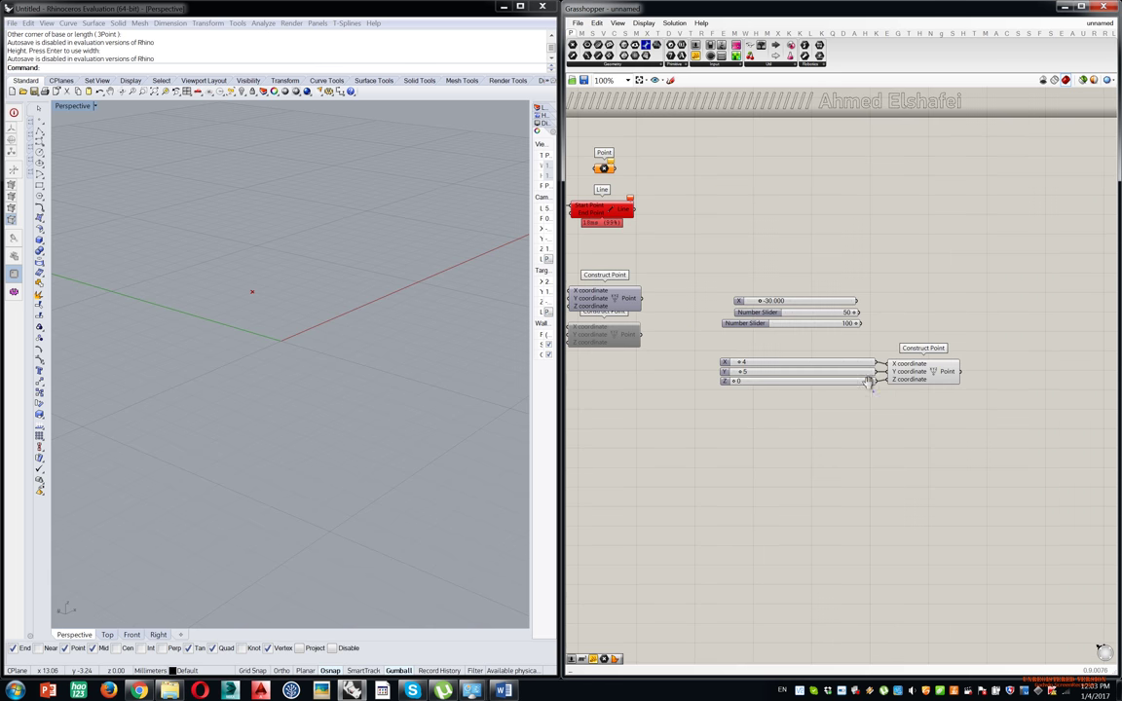
pyautogui.scroll(5, 871, 393)
pyautogui.click(846, 275)
pyautogui.click(860, 394)
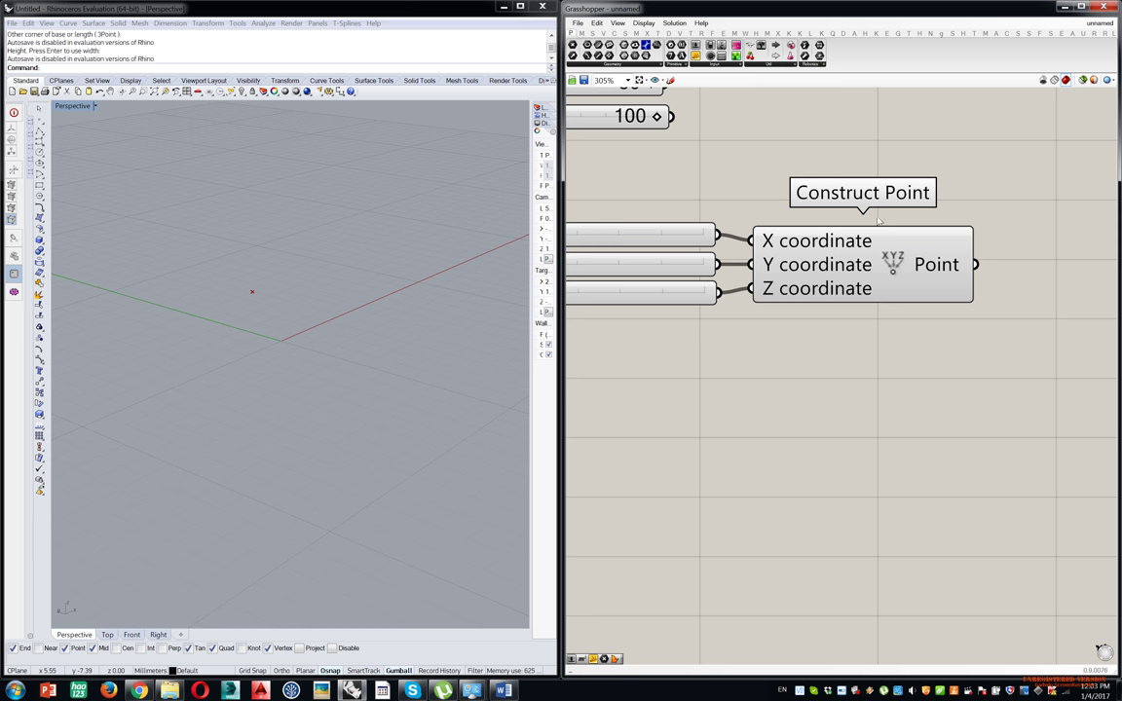
pyautogui.click(875, 273)
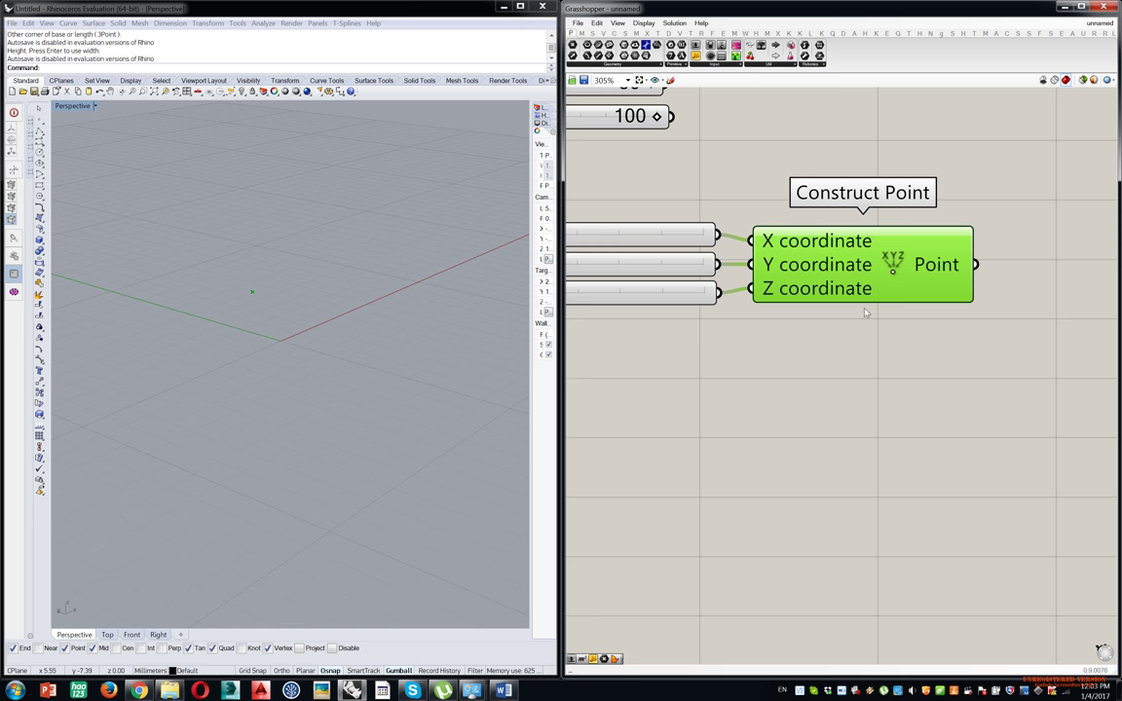
pyautogui.middleClick(861, 296)
pyautogui.scroll(2, 868, 294)
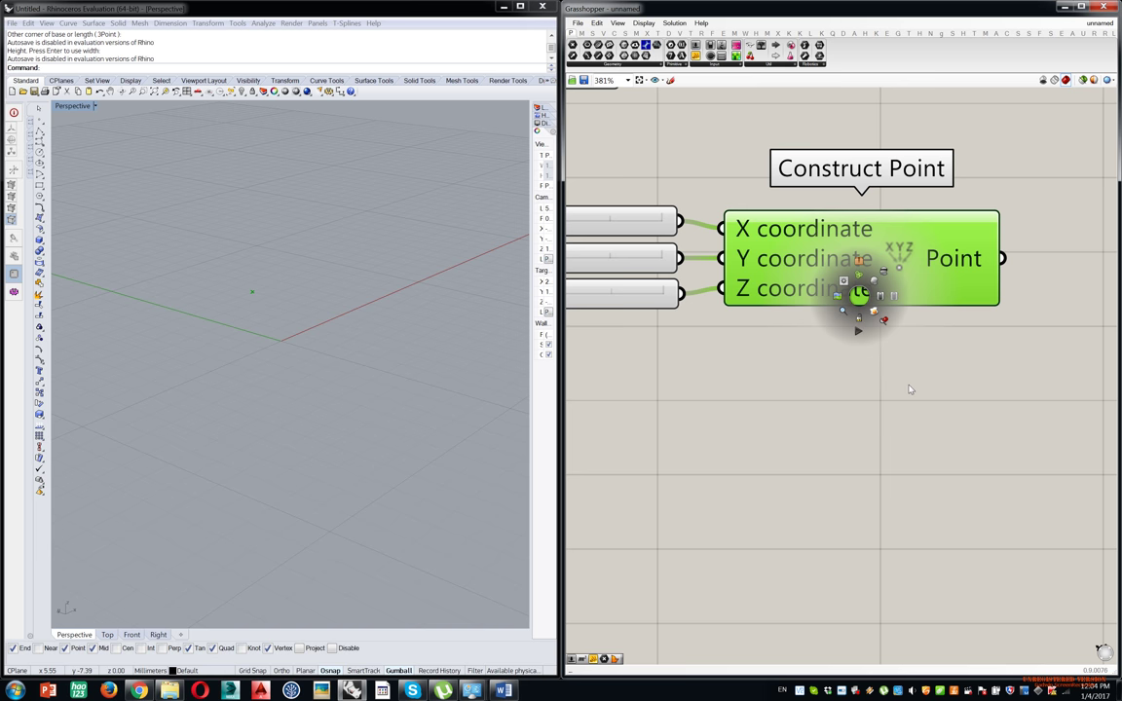
pyautogui.click(916, 416)
pyautogui.middleClick(873, 250)
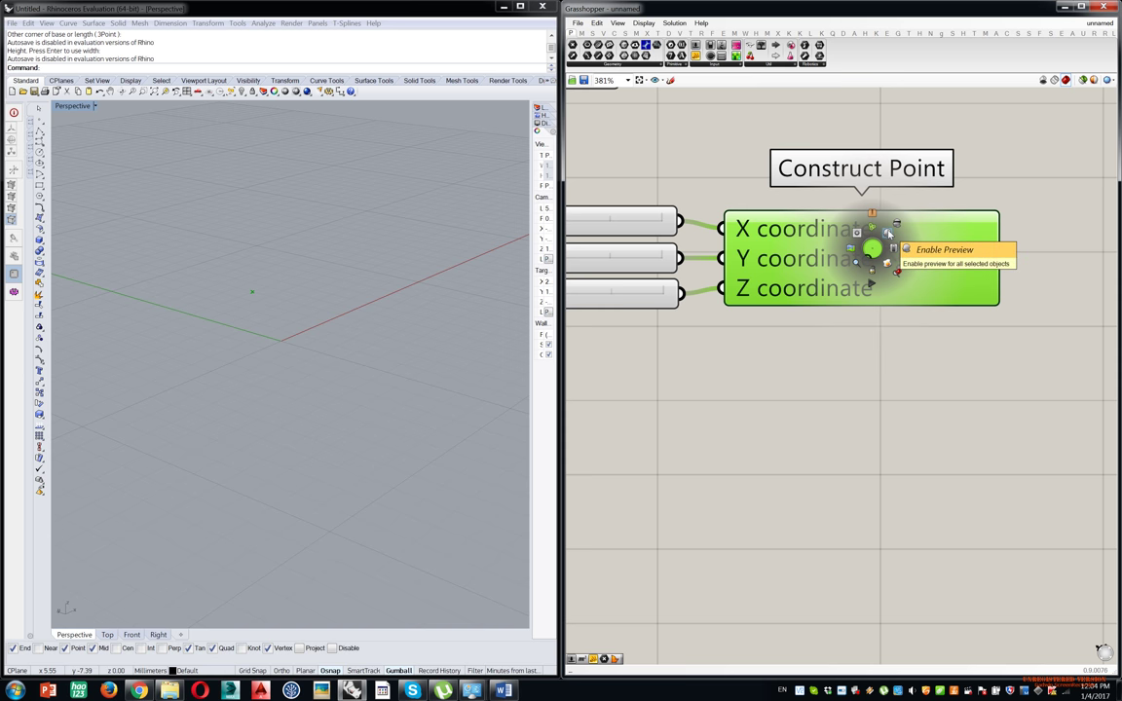
pyautogui.click(888, 233)
pyautogui.click(913, 345)
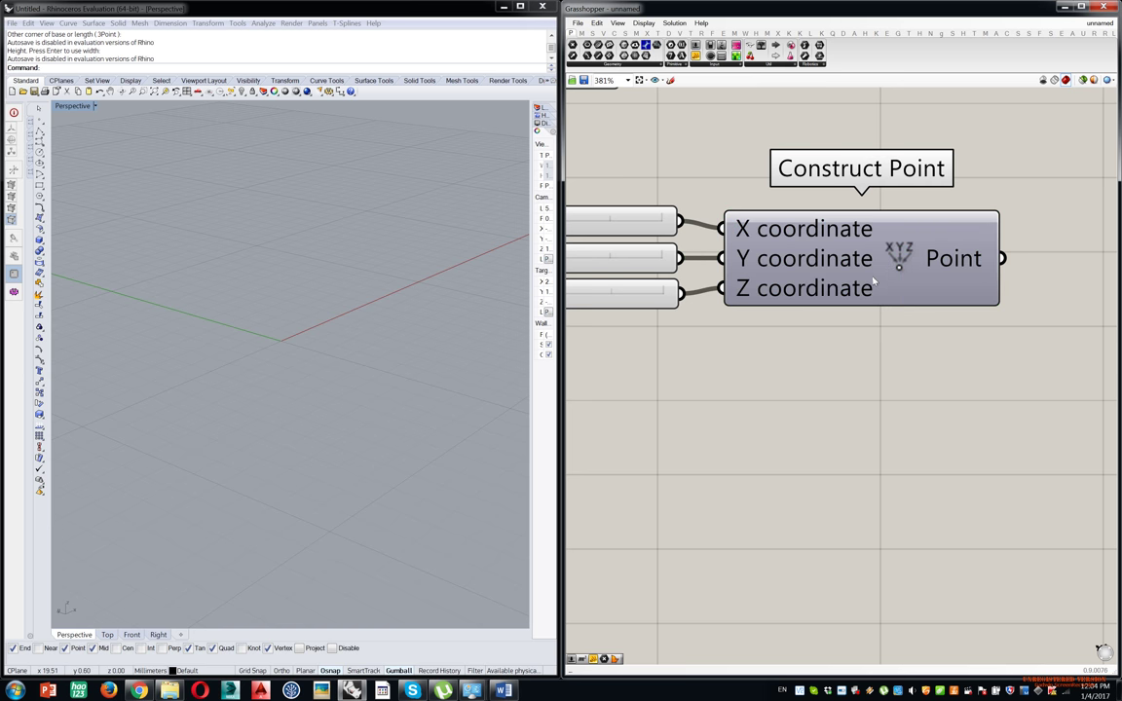
# Re-enable the viewport preview of the Construct Point component wired to the three sliders.
pyautogui.scroll(-2, 872, 269)
pyautogui.moveTo(861, 266); pyautogui.dragTo(862, 306, button='right')
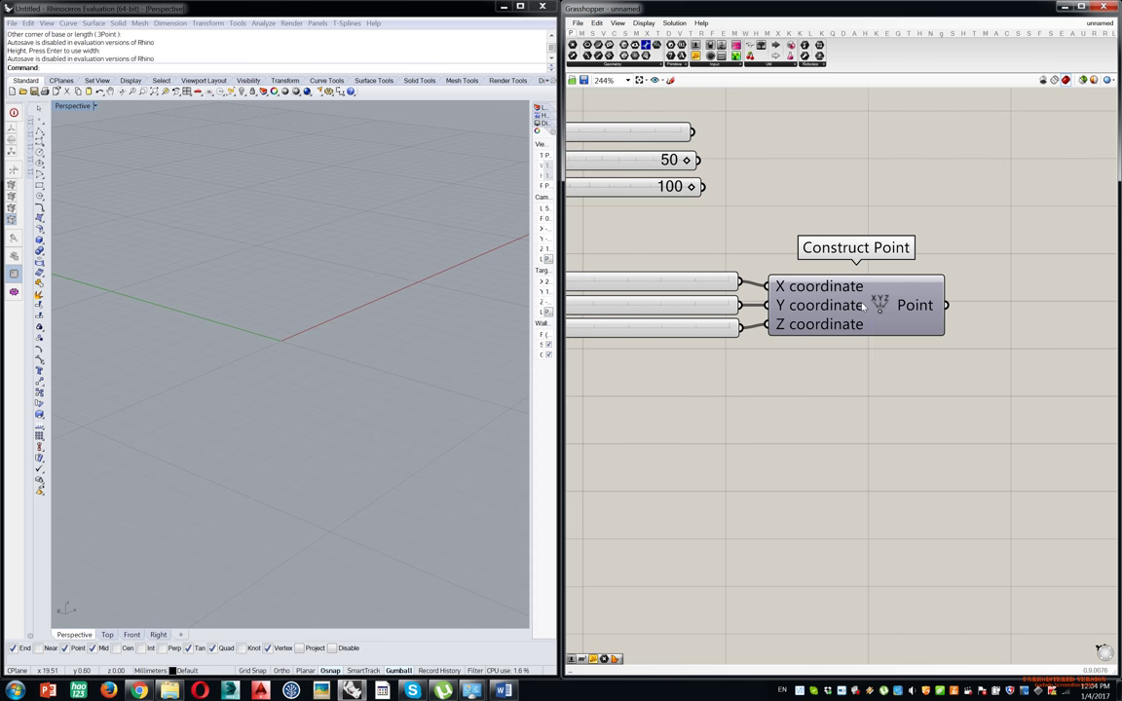
pyautogui.click(863, 307)
pyautogui.middleClick(874, 302)
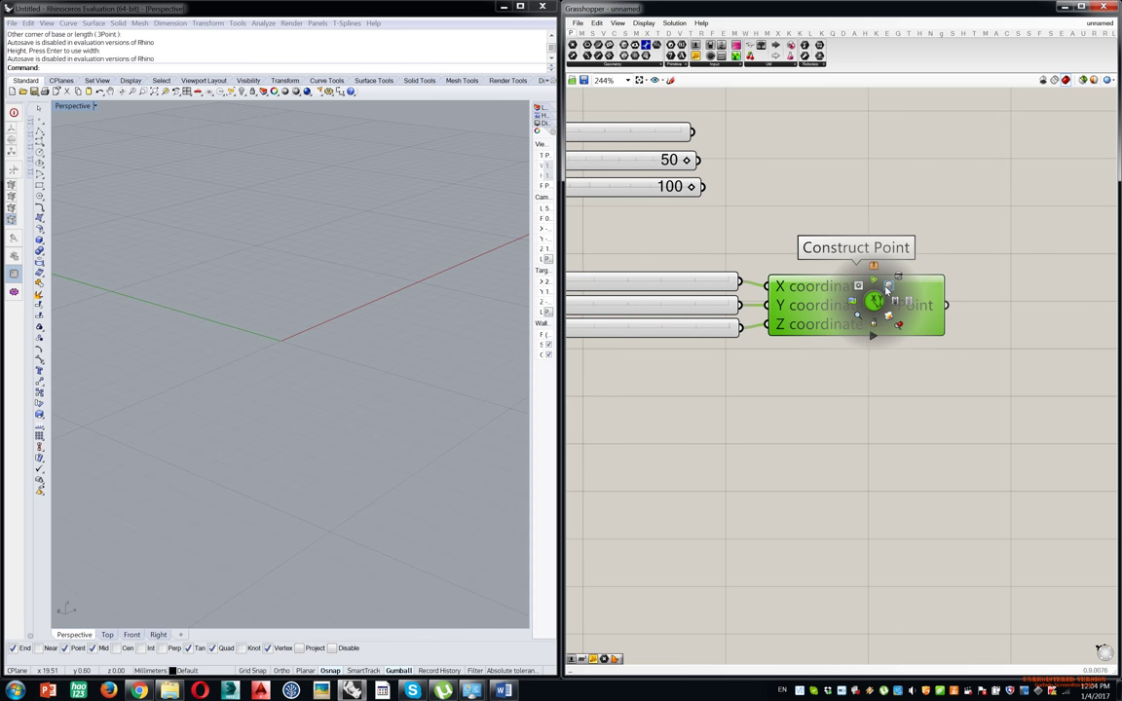
pyautogui.click(886, 287)
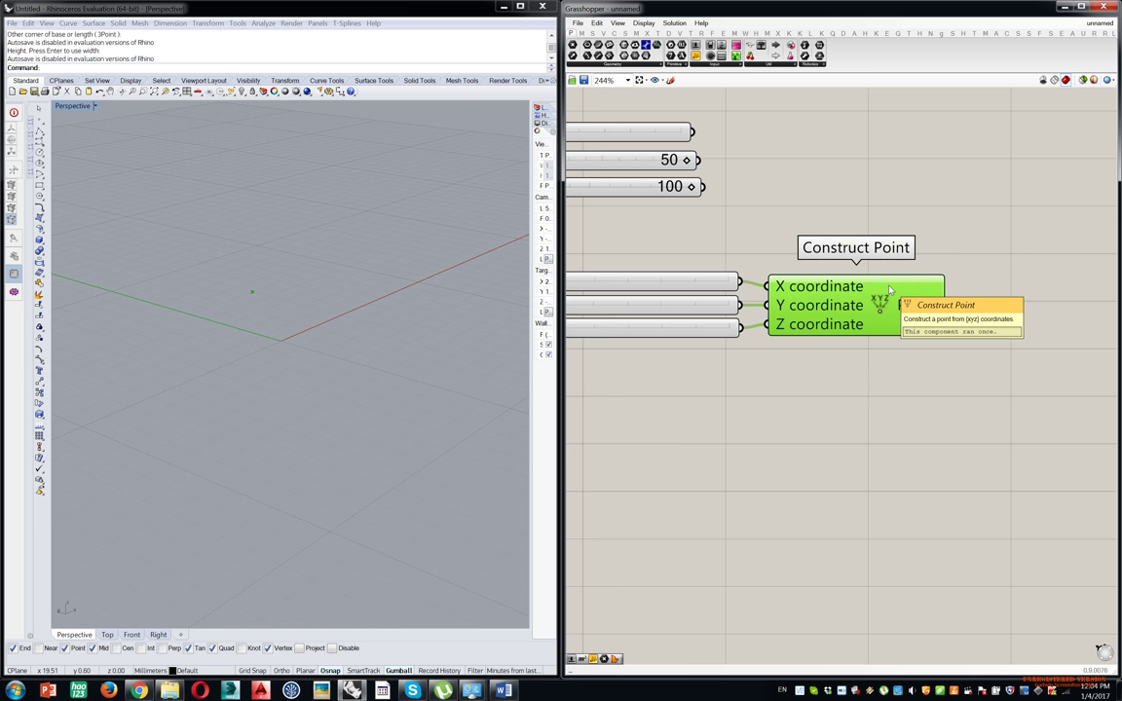
pyautogui.middleClick(869, 308)
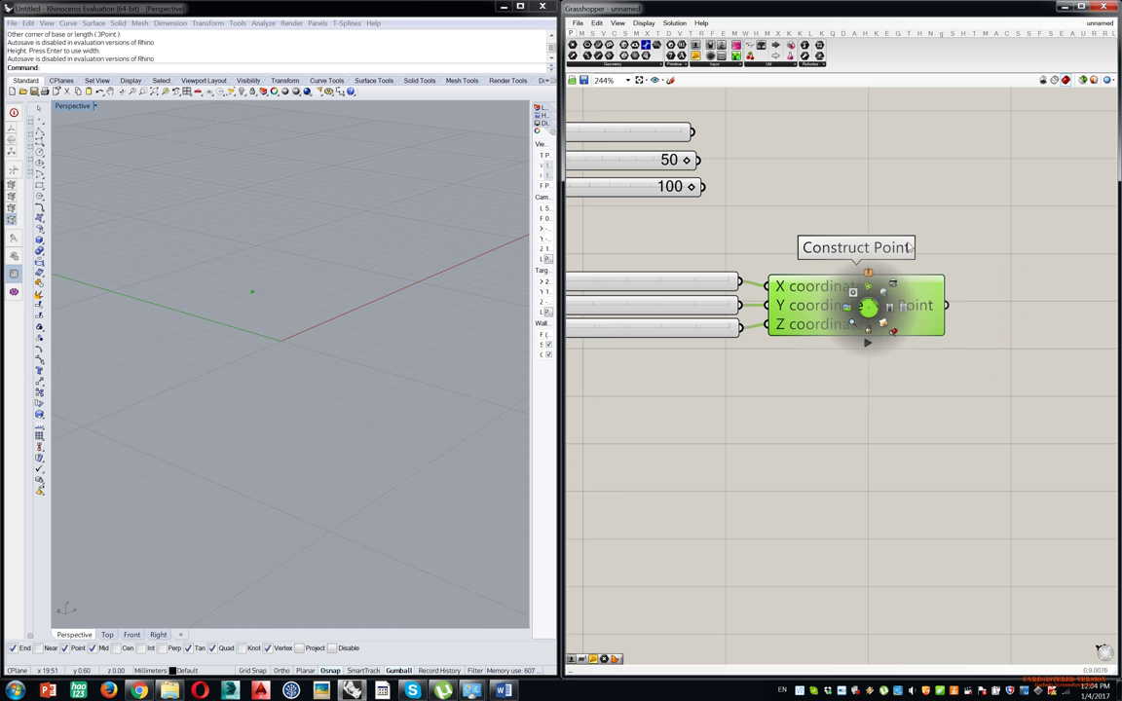
pyautogui.click(942, 205)
pyautogui.middleClick(884, 296)
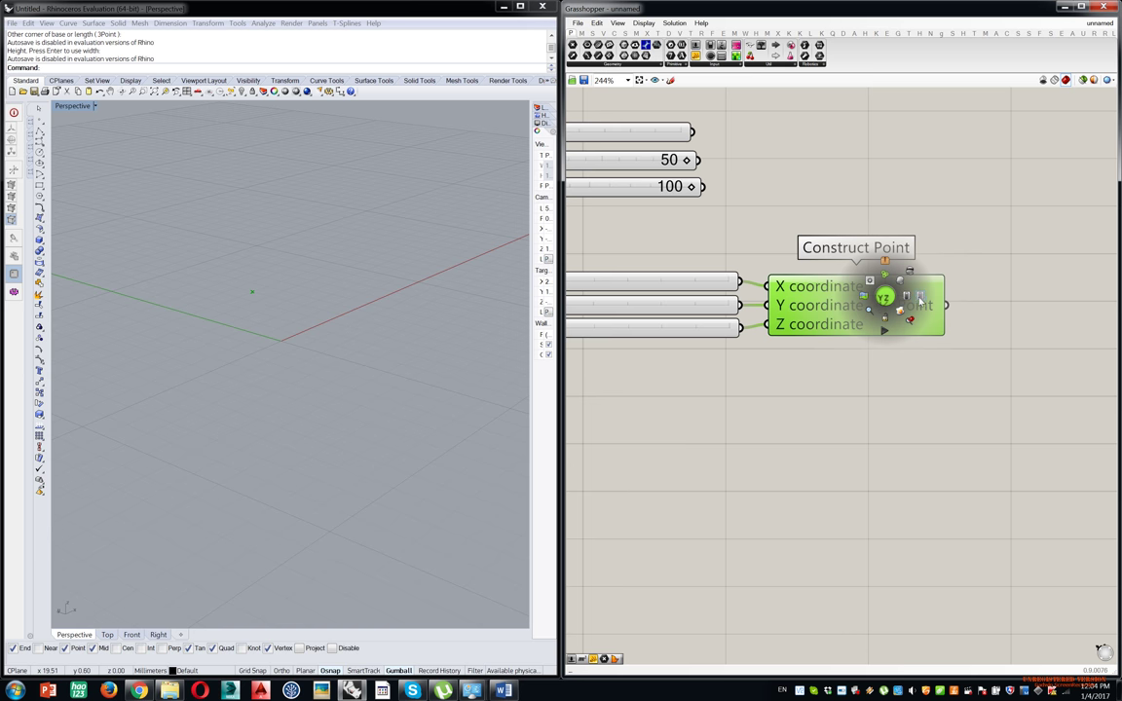
pyautogui.click(932, 208)
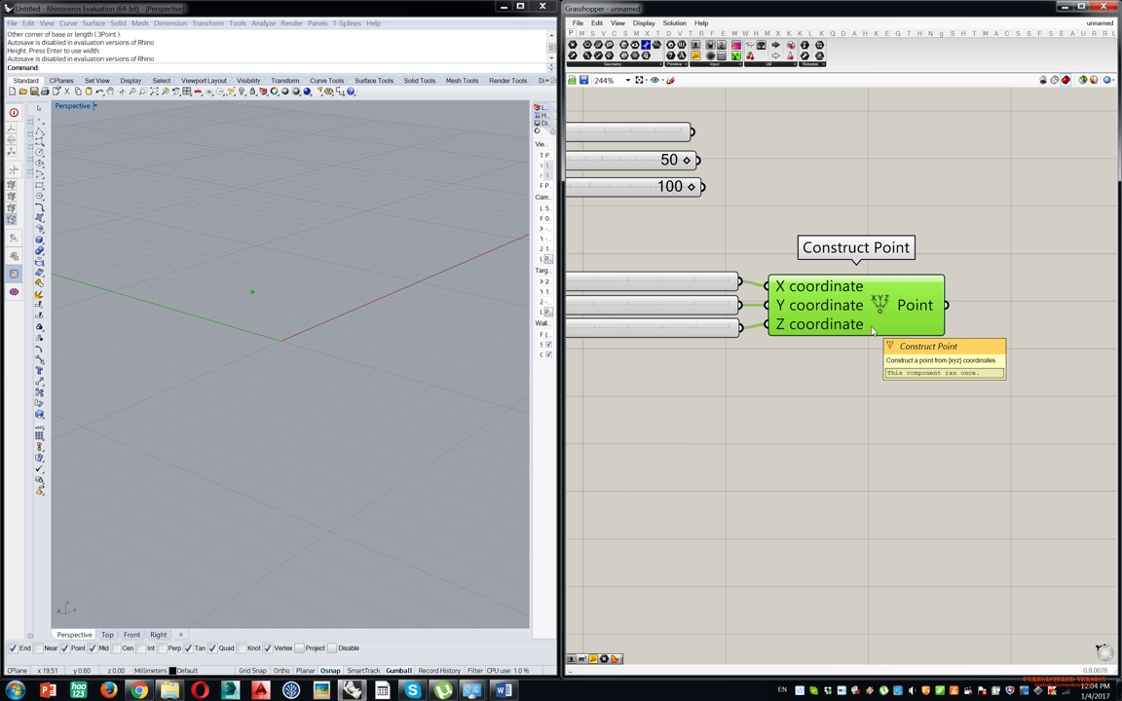
# Add a Point parameter to the canvas and place it just below the slider-driven Construct Point.
pyautogui.doubleClick(855, 454)
pyautogui.write('poi')
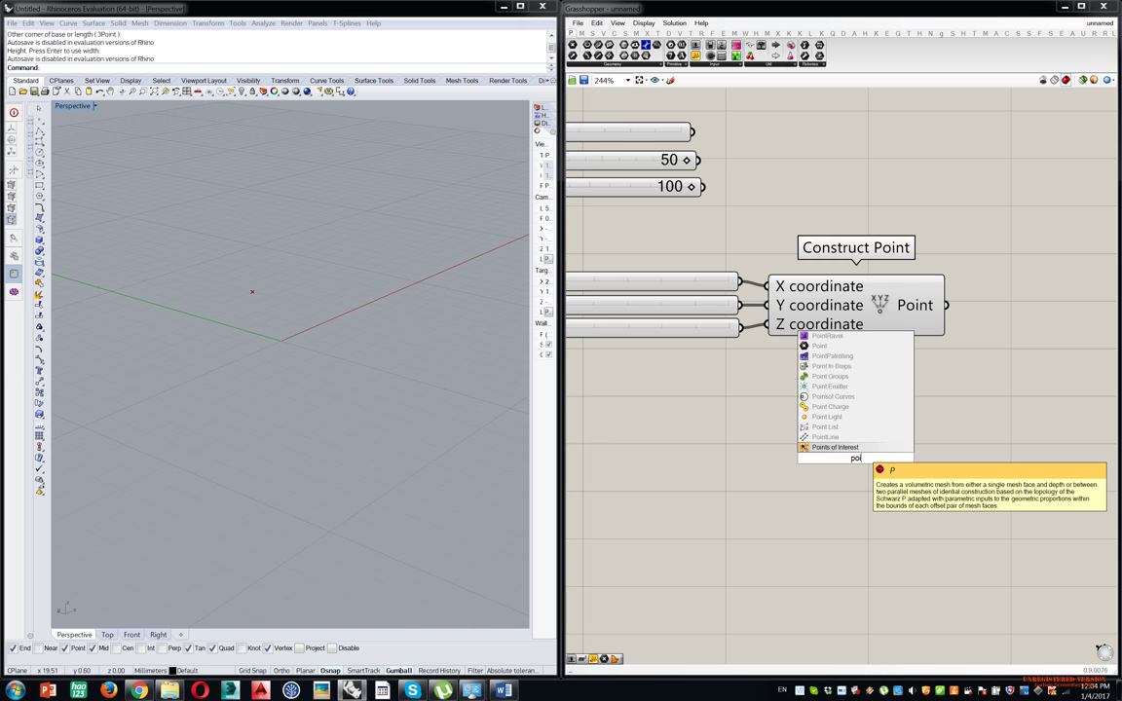
pyautogui.write('nt')
pyautogui.press('Return')
pyautogui.moveTo(829, 450); pyautogui.dragTo(829, 407)
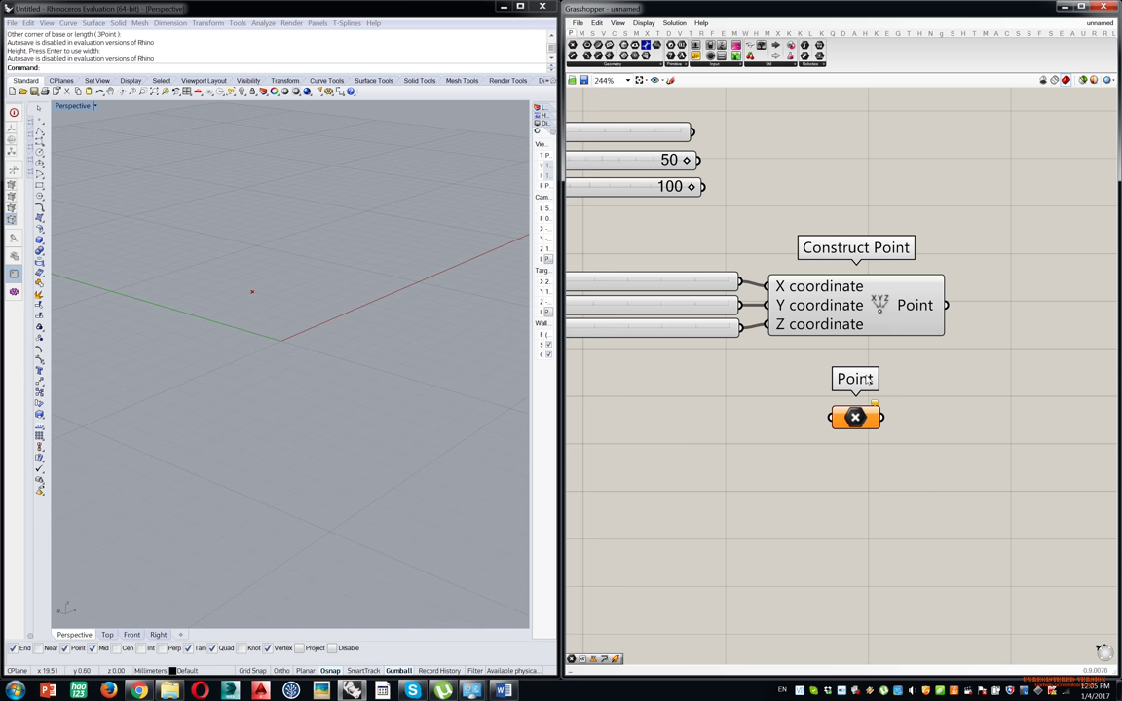
# Examine the warning and error messages of the red Line component, dismissing the Windows color scheme prompt.
pyautogui.scroll(-5, 869, 272)
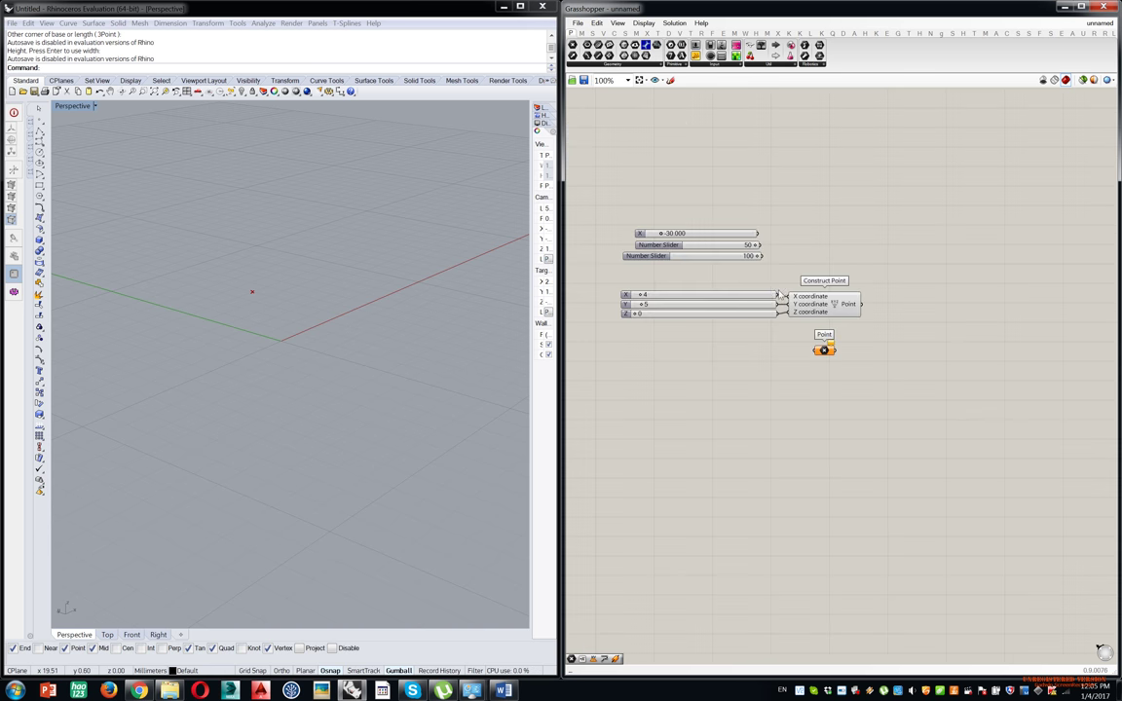
pyautogui.scroll(10, 719, 256)
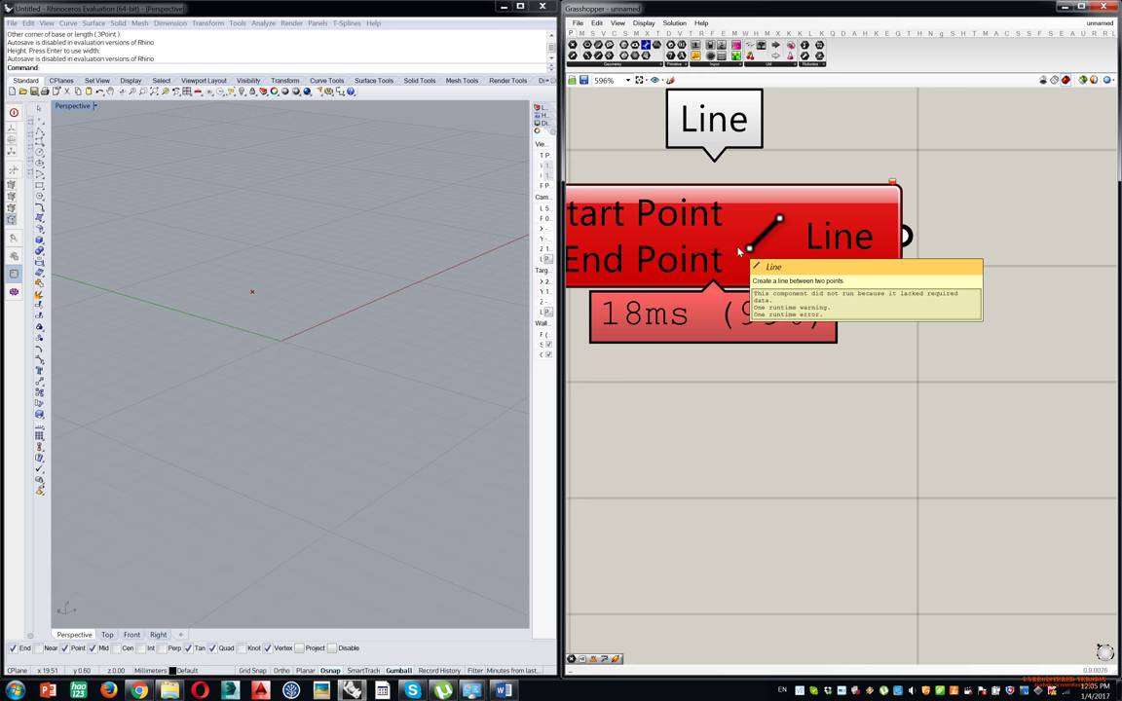
pyautogui.moveTo(738, 251); pyautogui.dragTo(843, 288, button='right')
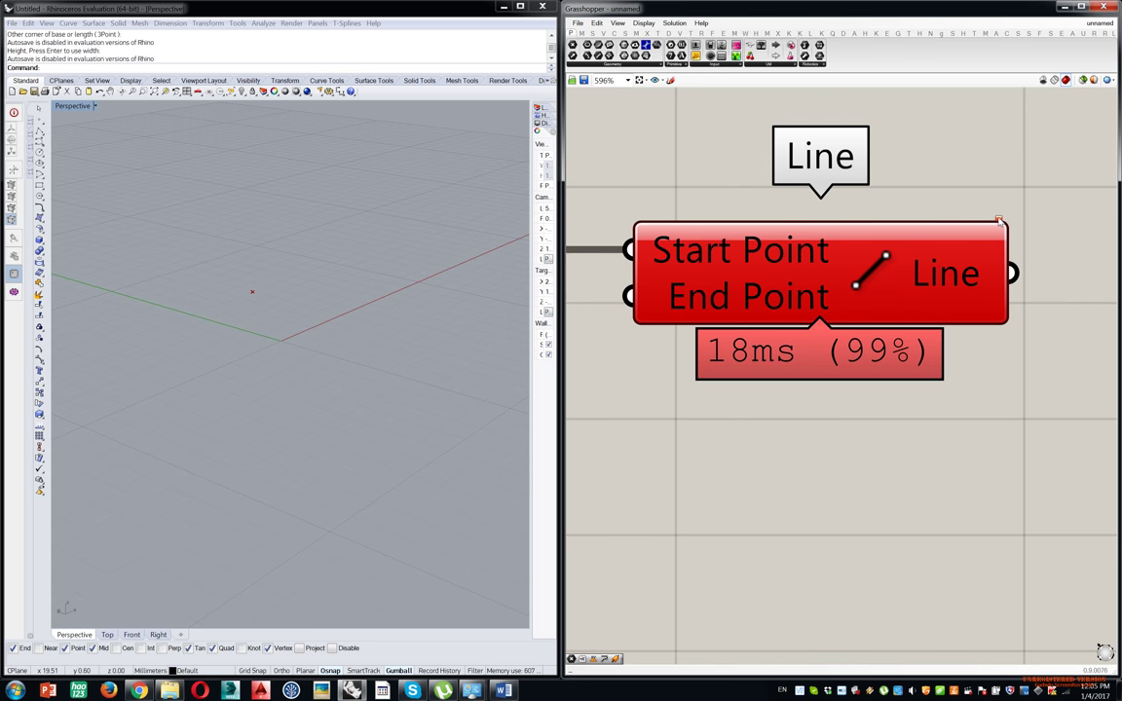
pyautogui.click(998, 221)
pyautogui.click(998, 221)
pyautogui.click(999, 221)
pyautogui.scroll(-2, 689, 294)
pyautogui.moveTo(690, 294); pyautogui.dragTo(761, 319, button='right')
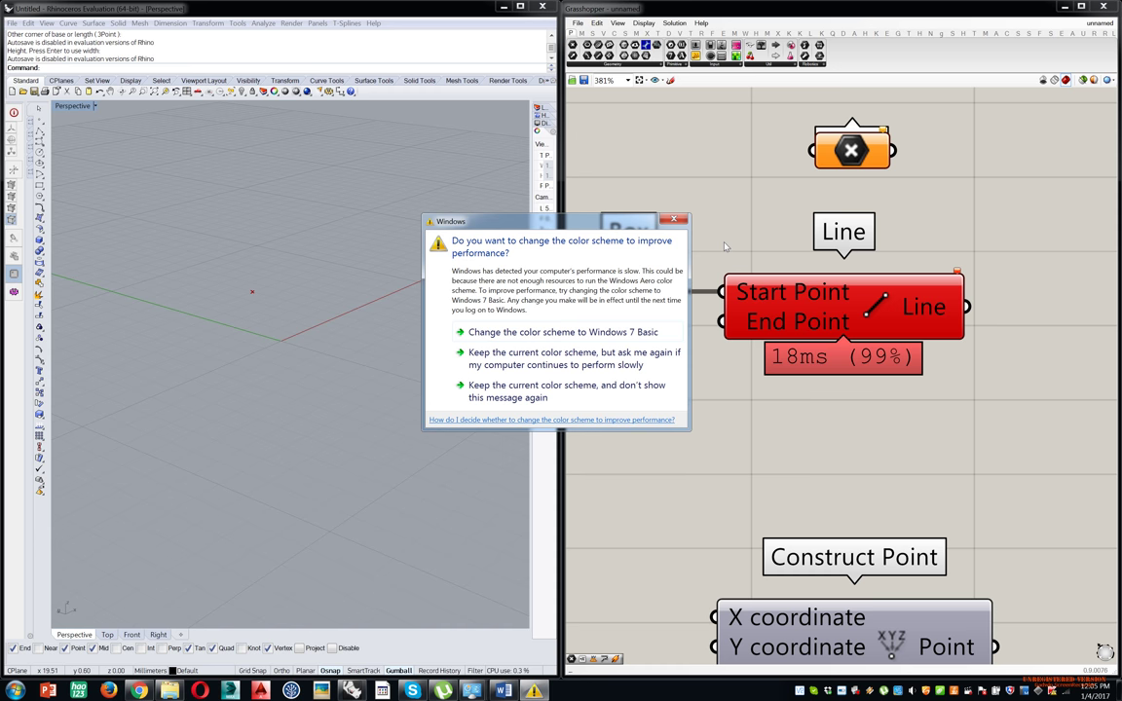
pyautogui.click(673, 219)
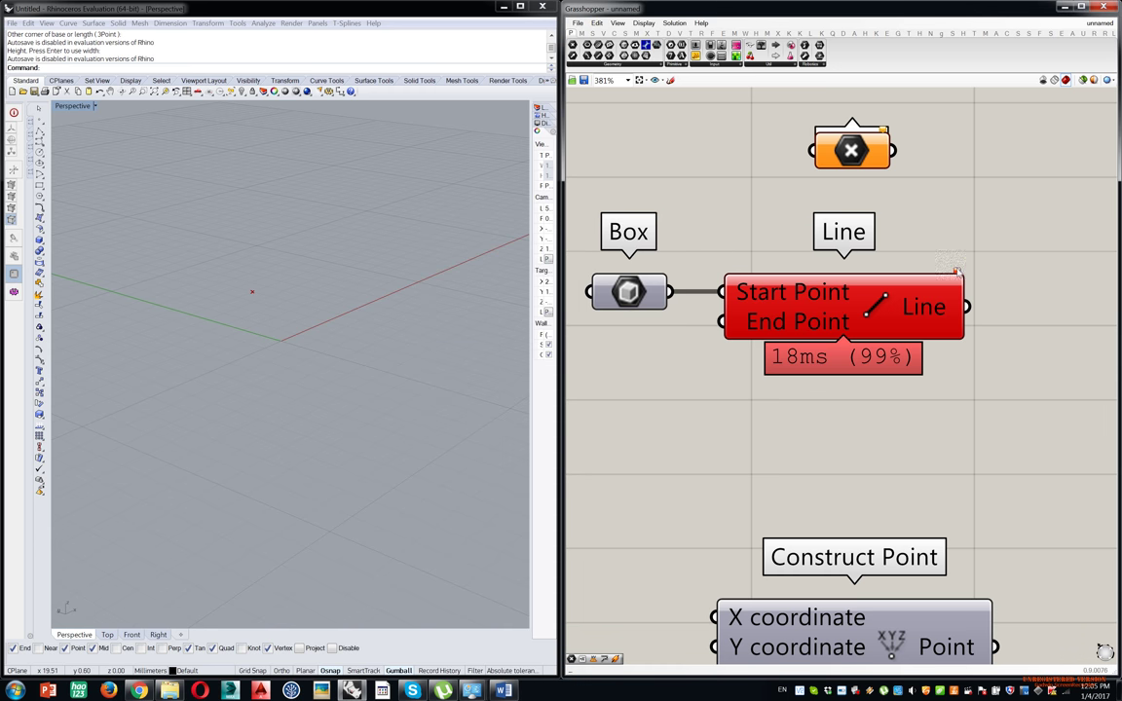
pyautogui.moveTo(957, 272)
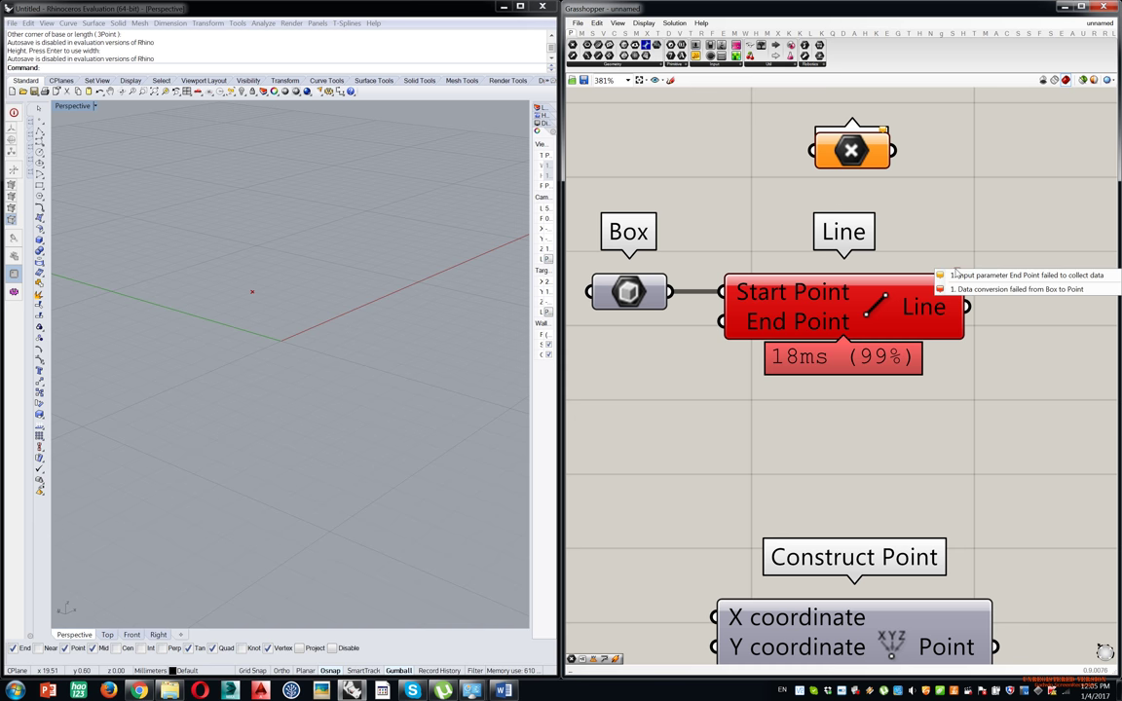
pyautogui.click(918, 147)
pyautogui.moveTo(857, 158); pyautogui.dragTo(853, 146)
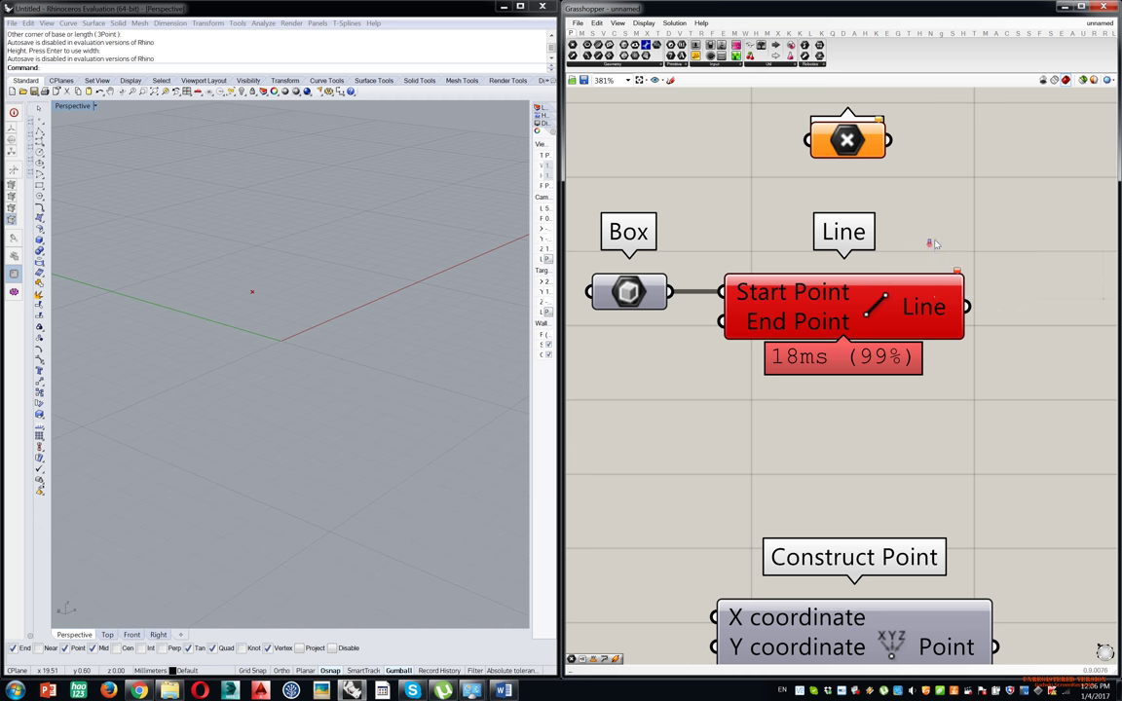
# Hide the Profiler widget in the Grasshopper preferences and move the settings window clear of the Line component.
pyautogui.scroll(-6, 931, 243)
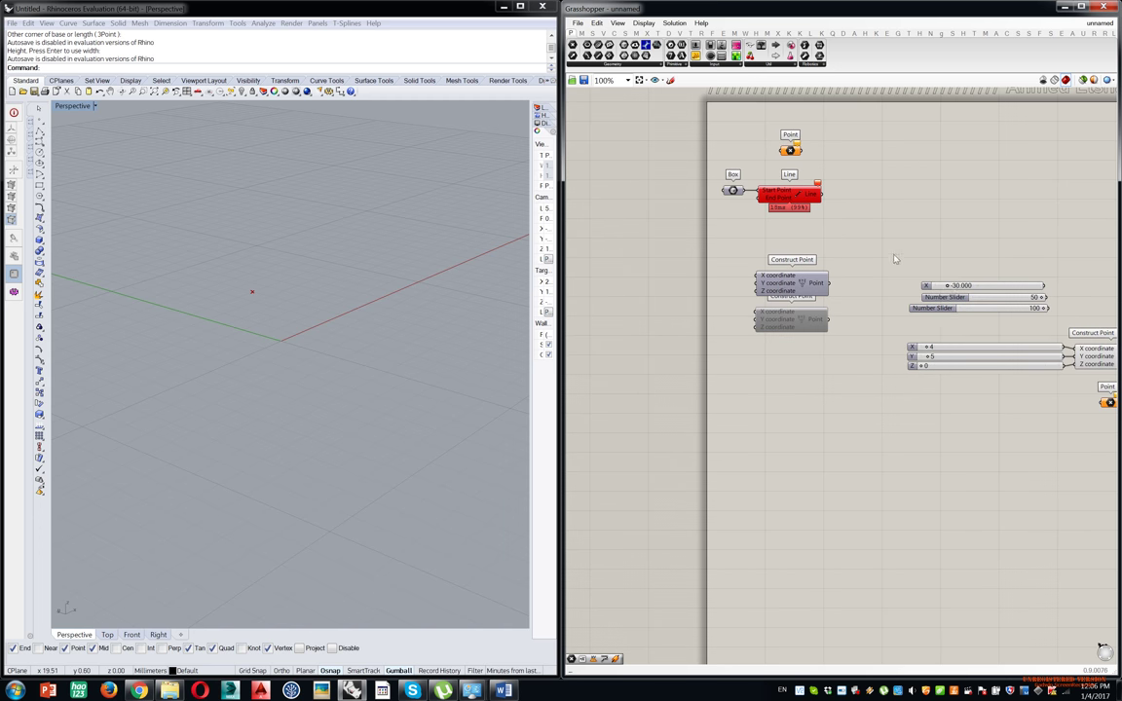
pyautogui.moveTo(897, 262); pyautogui.dragTo(804, 216, button='right')
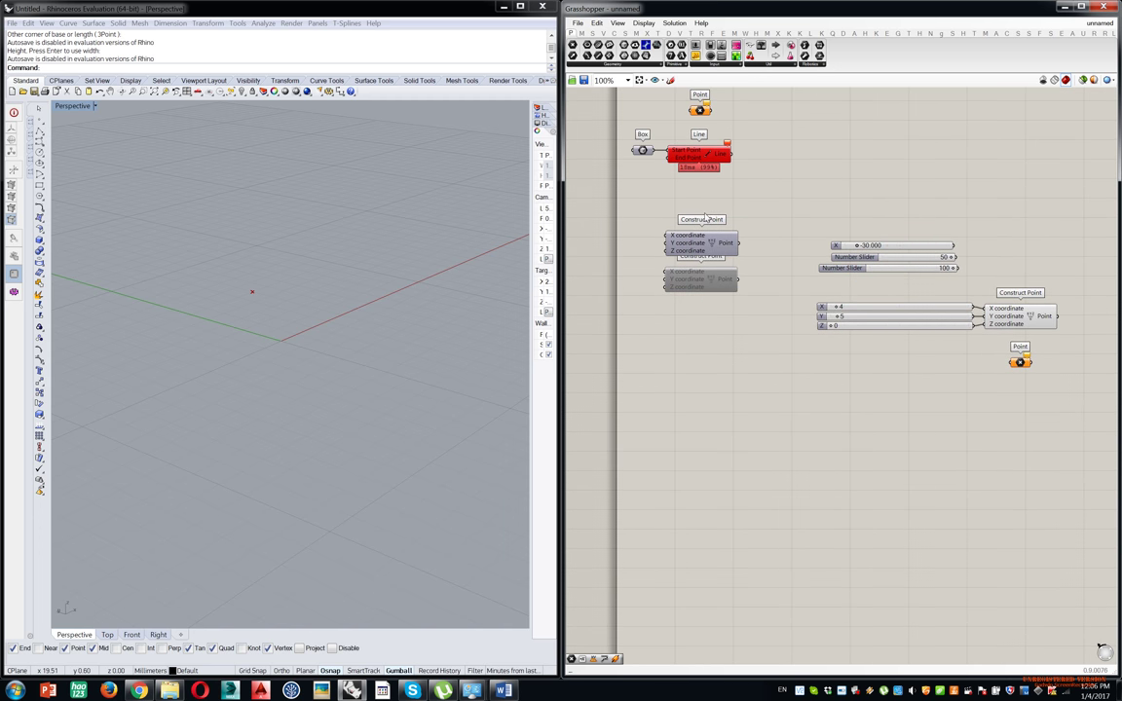
pyautogui.scroll(8, 661, 159)
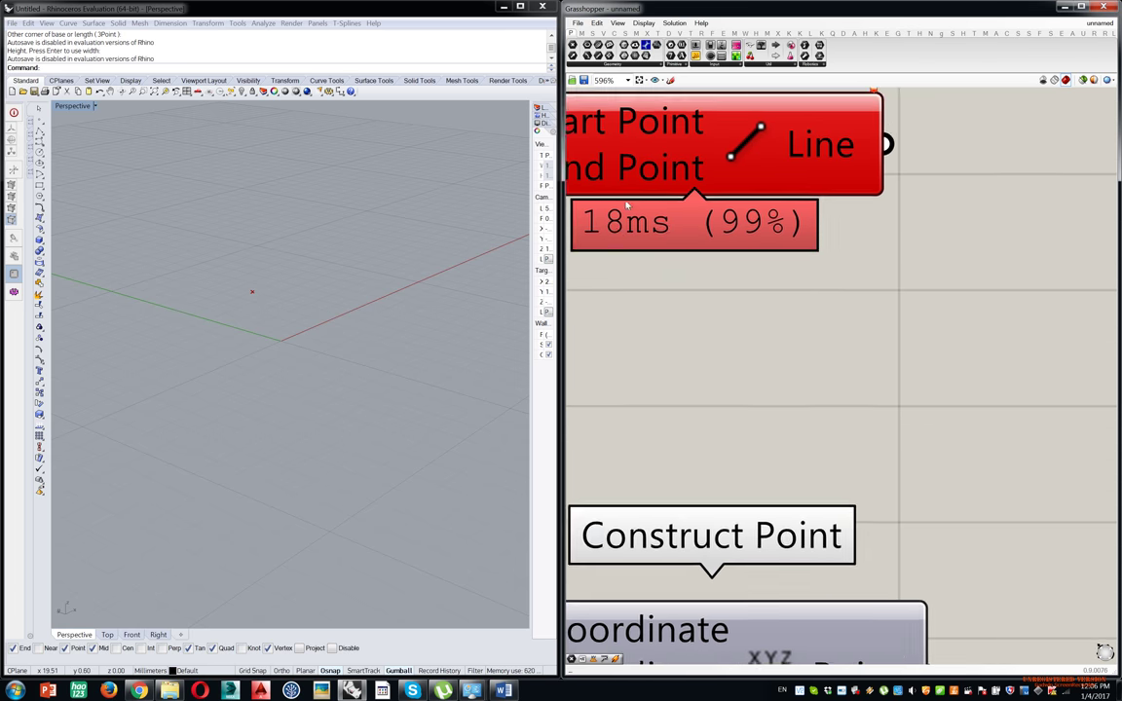
pyautogui.moveTo(626, 206); pyautogui.dragTo(692, 193, button='right')
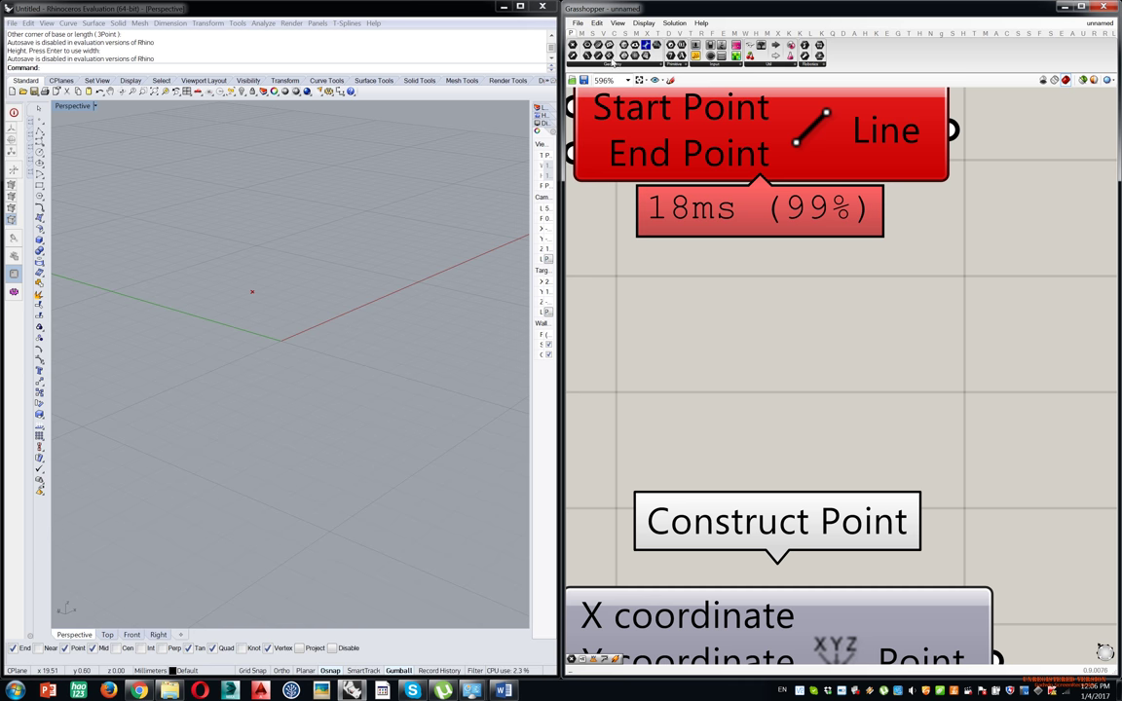
pyautogui.click(578, 24)
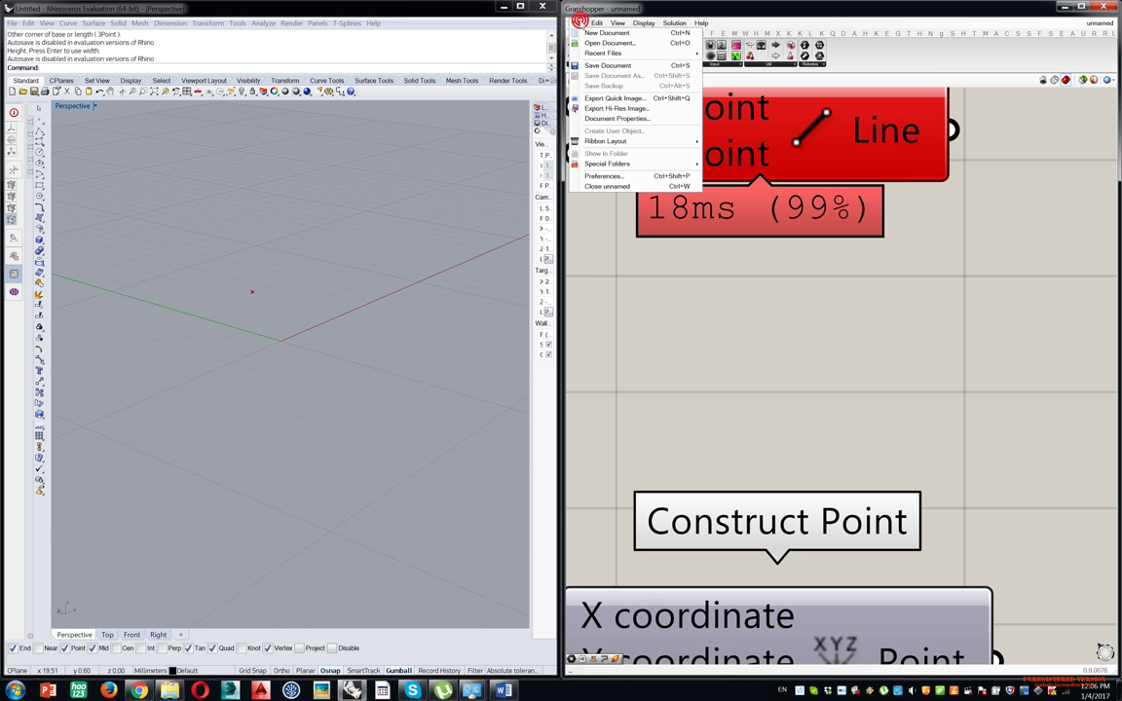
pyautogui.click(615, 178)
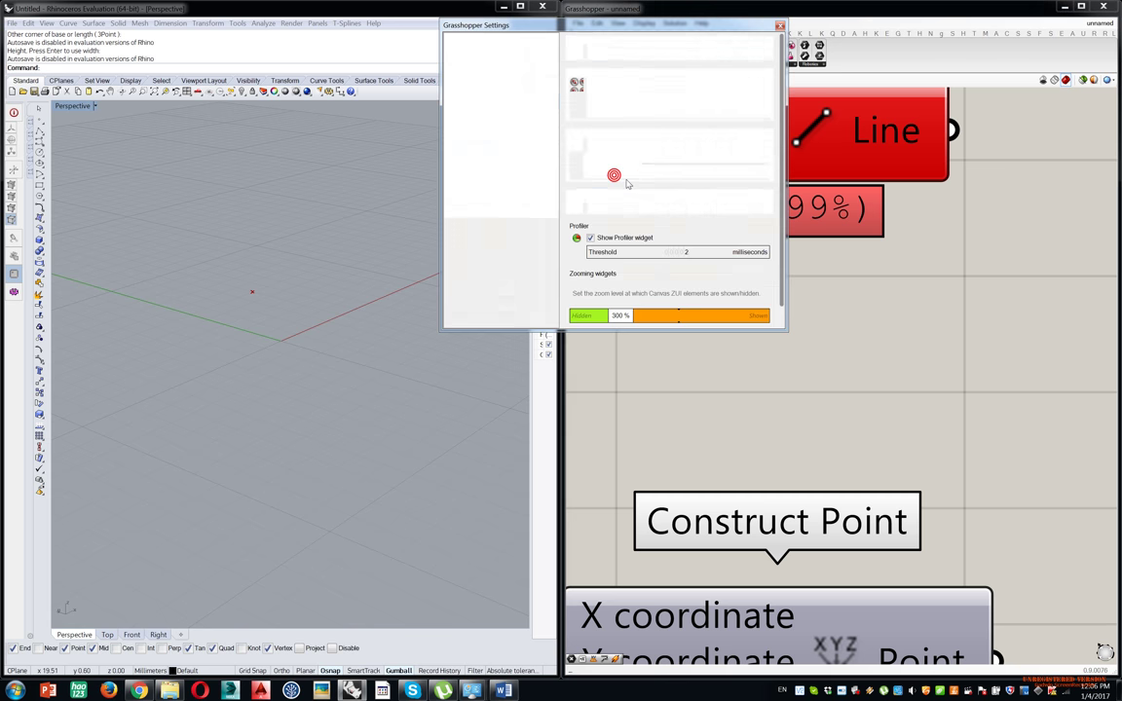
pyautogui.click(605, 238)
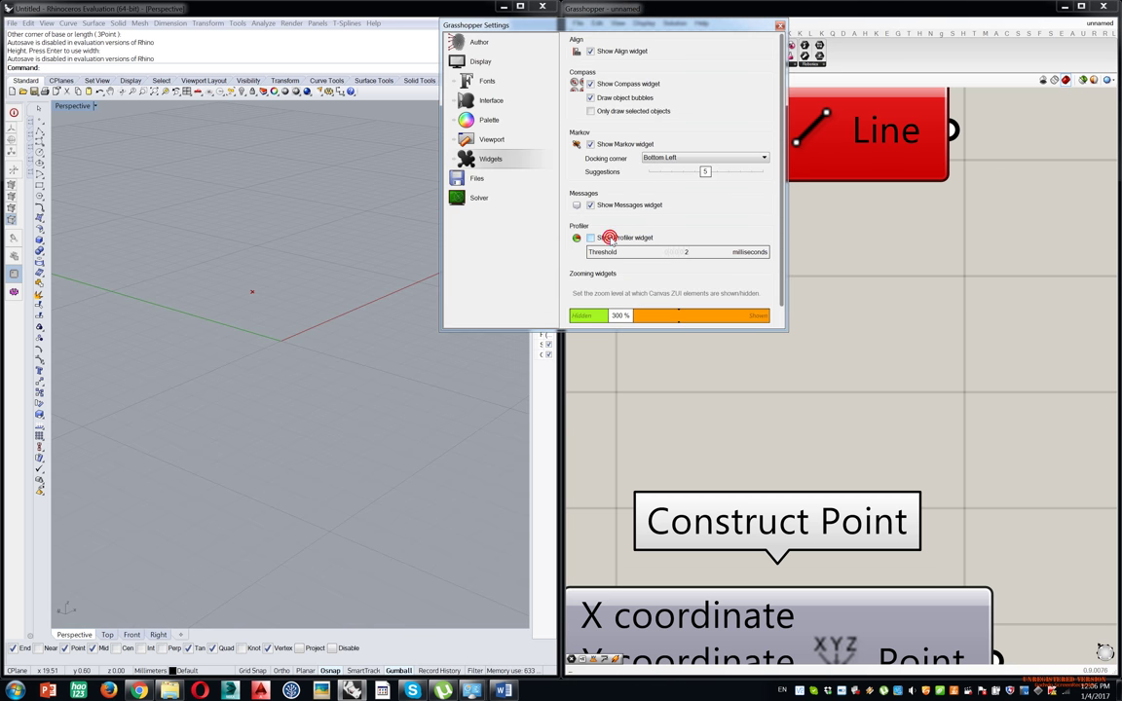
pyautogui.moveTo(654, 25); pyautogui.dragTo(482, 46)
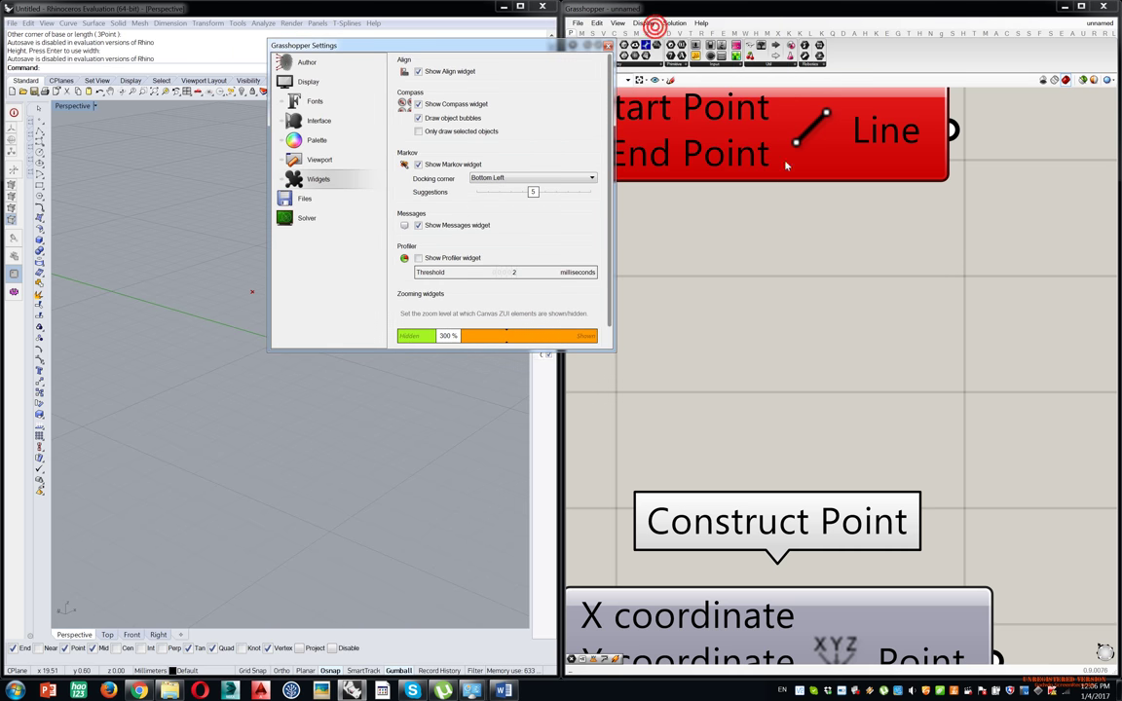
# Toggle the Profiler widget until it is shown again and close the Grasshopper settings.
pyautogui.click(471, 259)
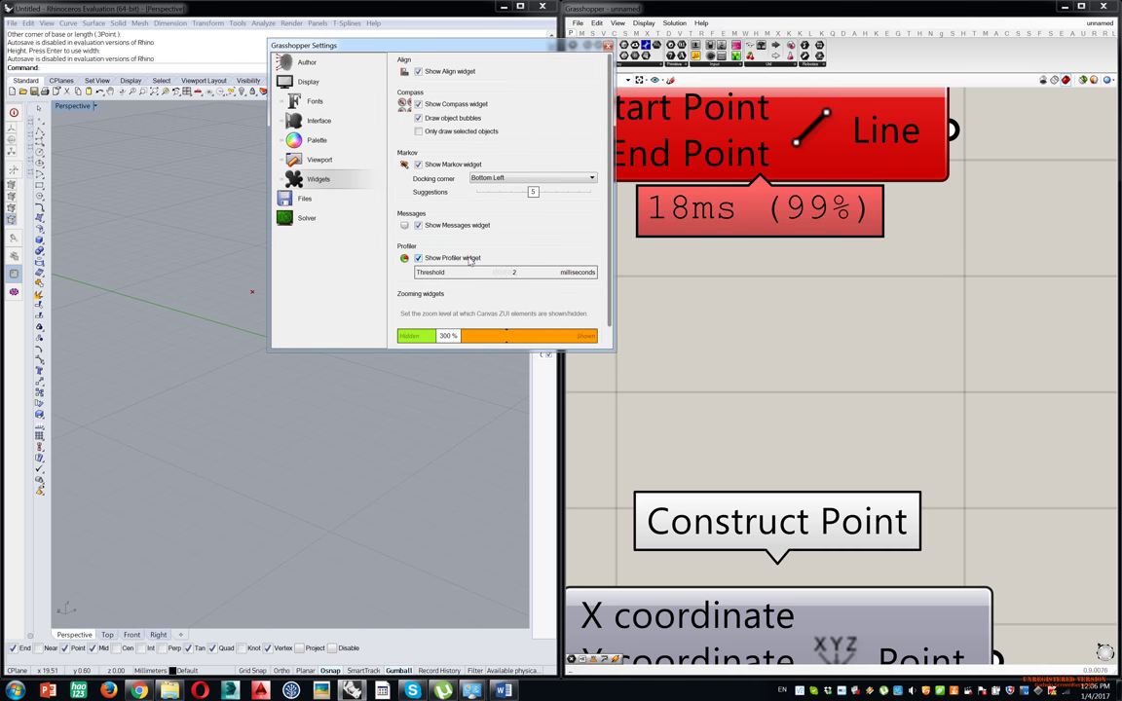
pyautogui.click(470, 259)
pyautogui.click(471, 259)
pyautogui.click(608, 46)
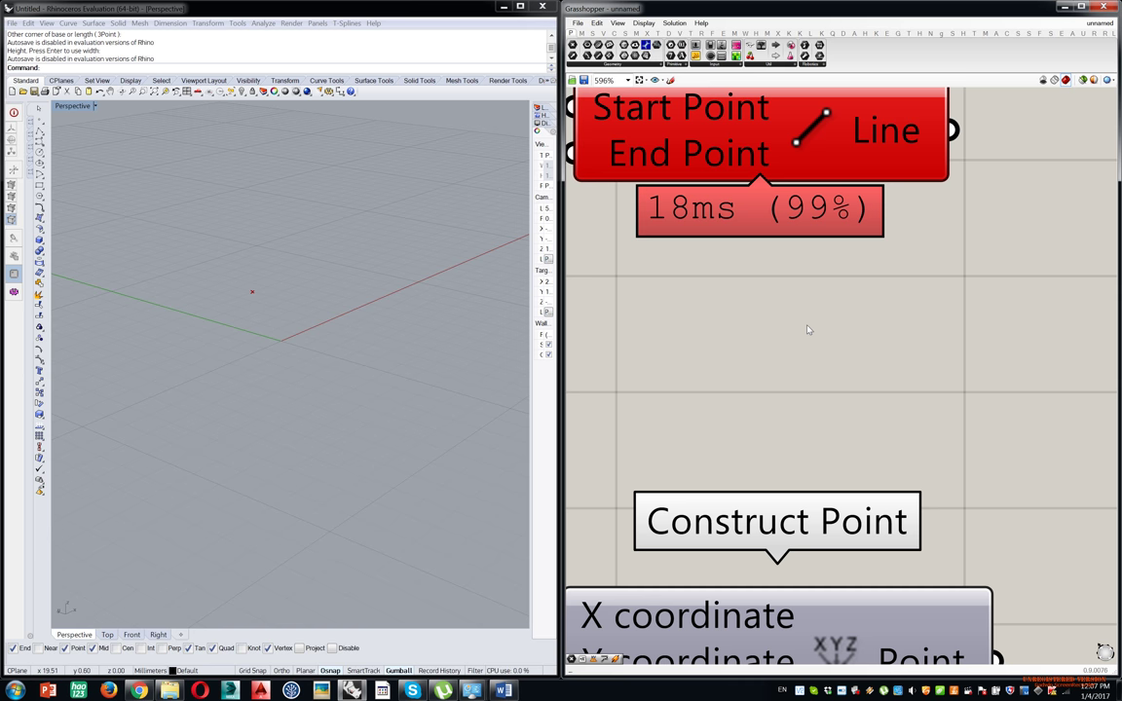
# Disable the Construct Point component wired to the X, Y and Z sliders.
pyautogui.scroll(-5, 804, 297)
pyautogui.scroll(-3, 681, 285)
pyautogui.moveTo(818, 308); pyautogui.dragTo(711, 228, button='right')
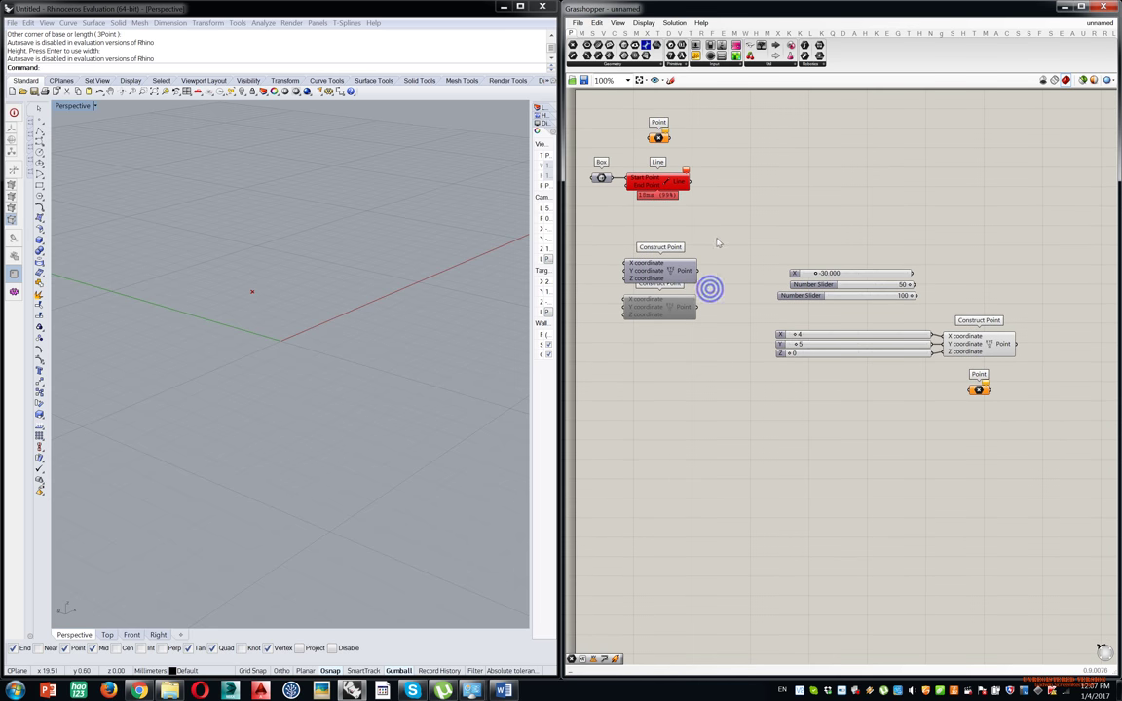
pyautogui.click(975, 388)
pyautogui.click(977, 353)
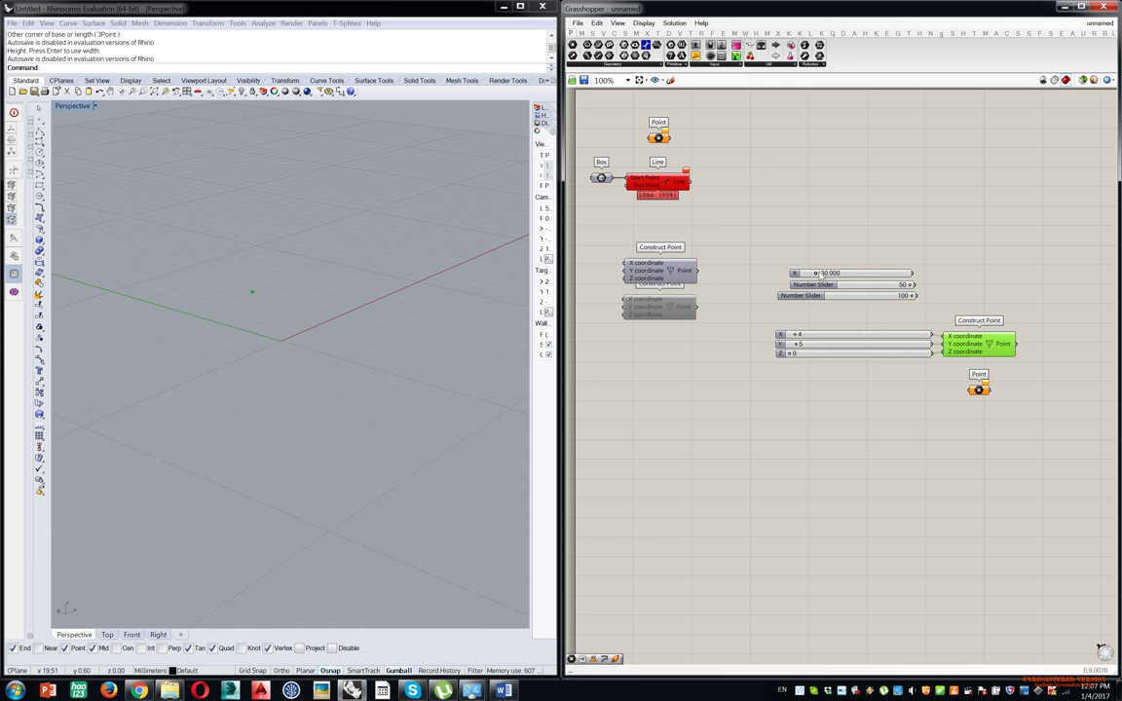
pyautogui.scroll(5, 1027, 362)
pyautogui.middleClick(925, 317)
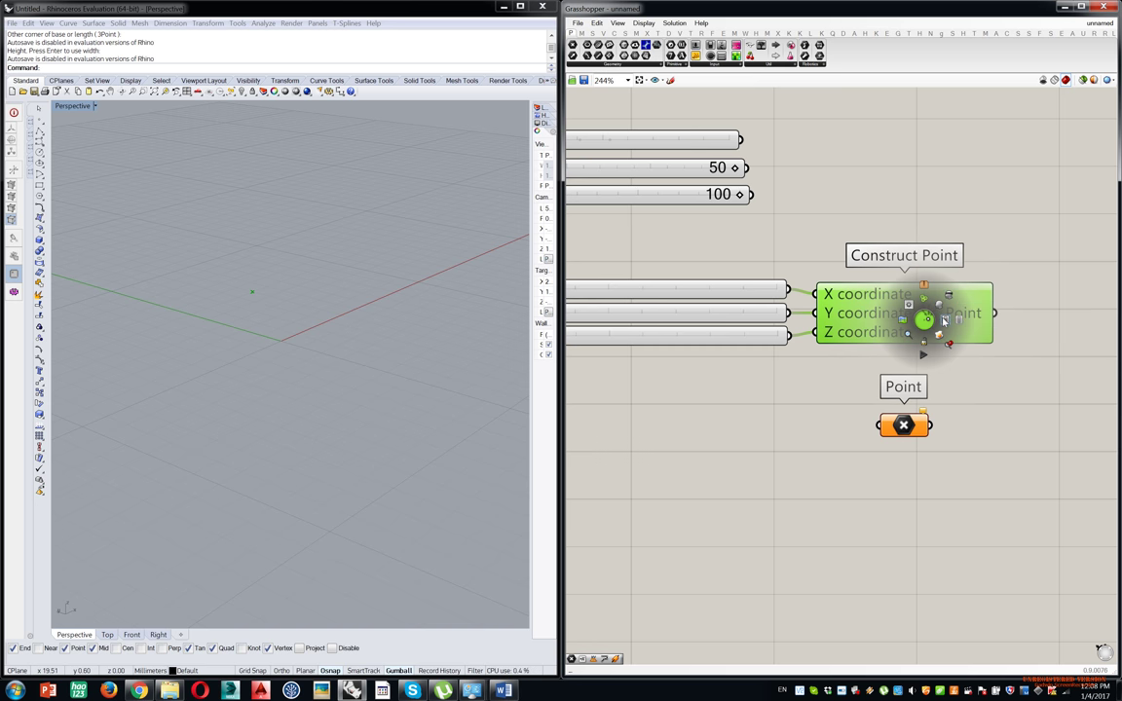
pyautogui.click(945, 320)
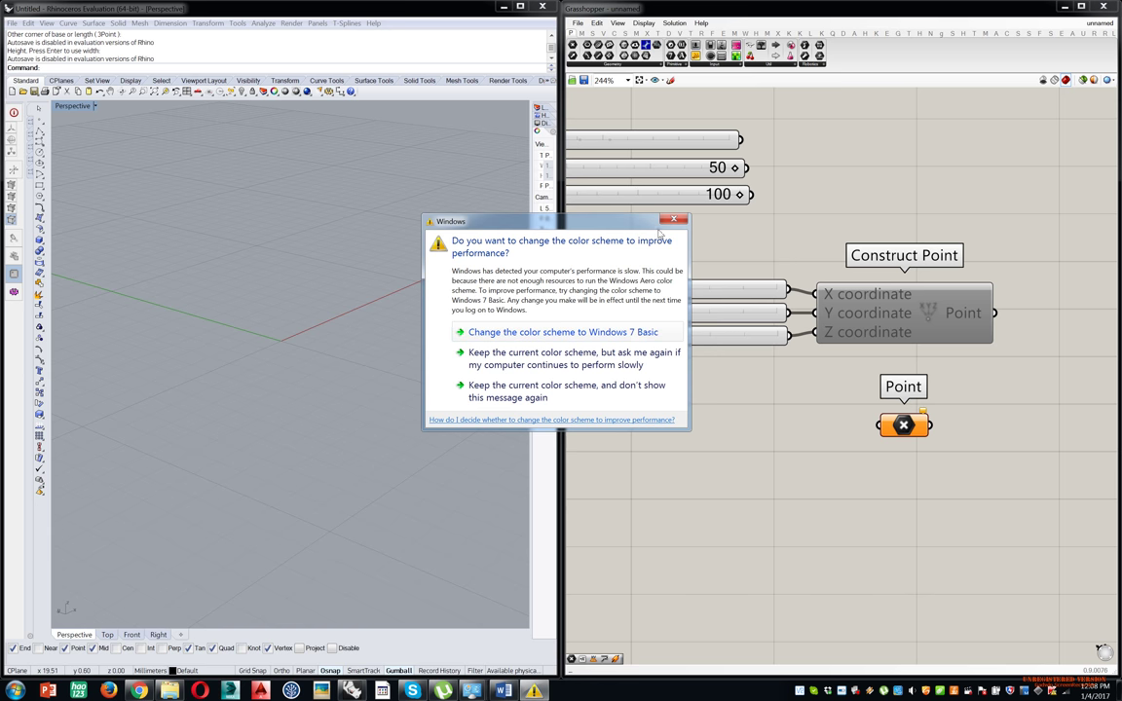
# Dismiss the Windows color scheme prompt and move the slider-driven Construct Point group and the Point parameter below the other Construct Point components.
pyautogui.click(674, 221)
pyautogui.scroll(-2, 861, 246)
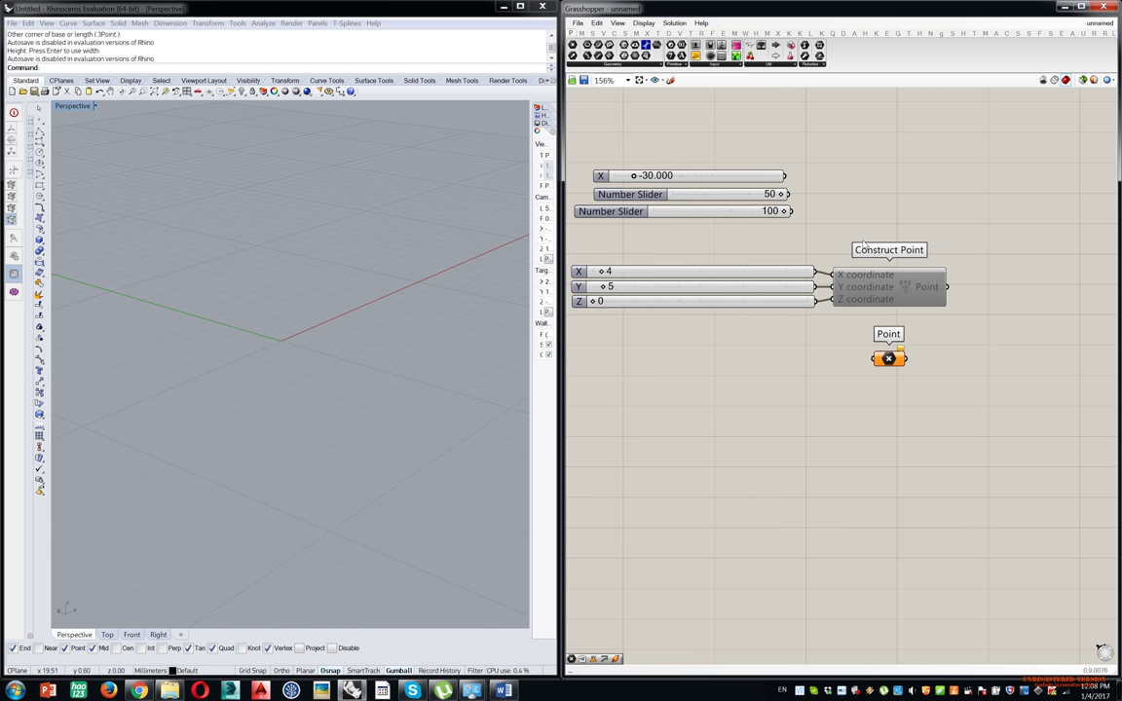
pyautogui.moveTo(885, 241); pyautogui.dragTo(782, 252, button='right')
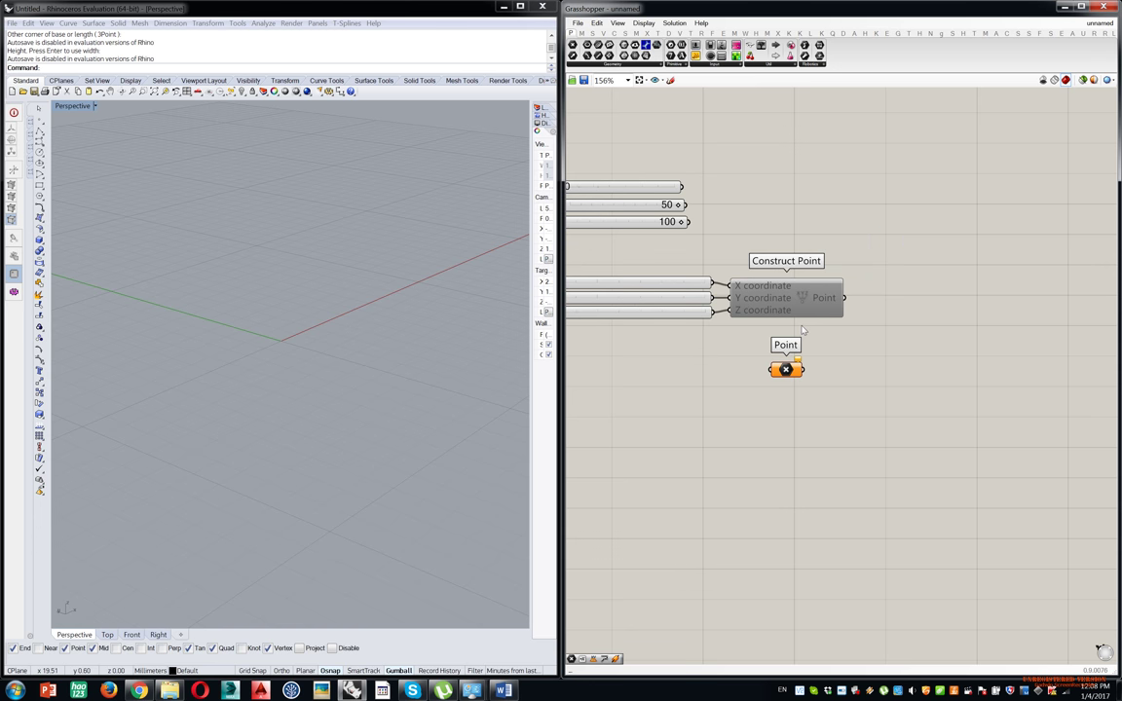
pyautogui.scroll(-2, 809, 245)
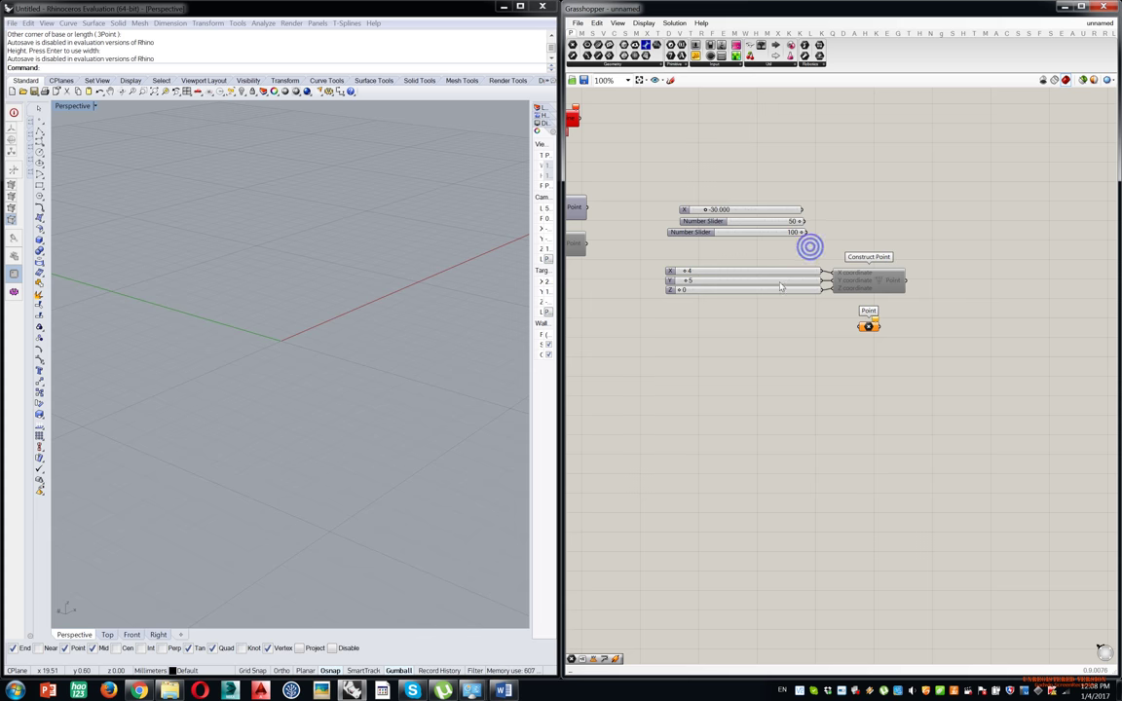
pyautogui.moveTo(751, 249); pyautogui.dragTo(879, 260, button='right')
pyautogui.moveTo(1034, 271); pyautogui.dragTo(882, 314)
pyautogui.moveTo(991, 297); pyautogui.dragTo(798, 298)
pyautogui.moveTo(998, 340); pyautogui.dragTo(684, 354)
pyautogui.click(702, 364)
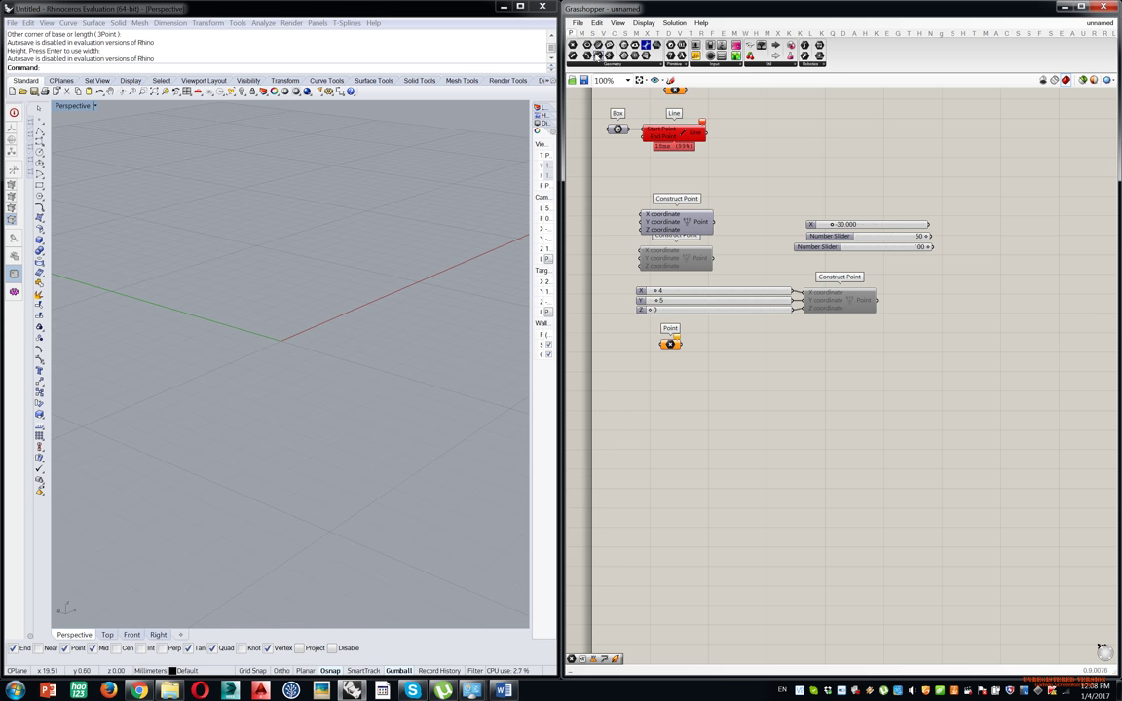
# Add another geometry Point parameter to the canvas below the existing Point parameter.
pyautogui.click(582, 32)
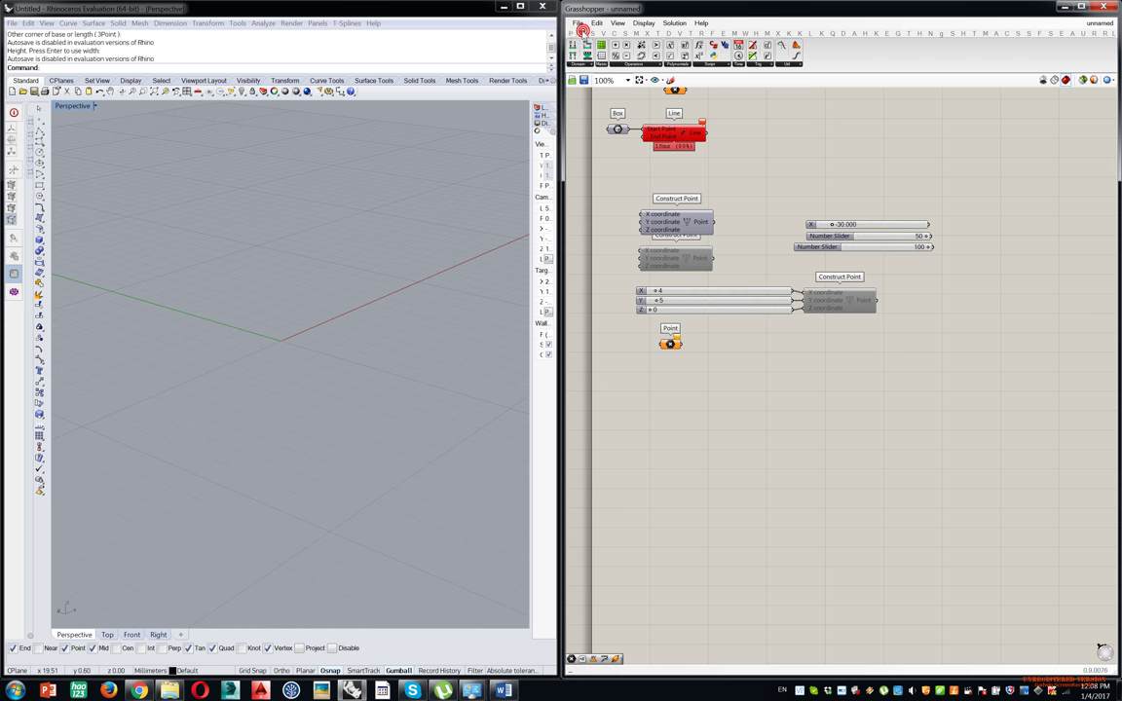
pyautogui.click(613, 32)
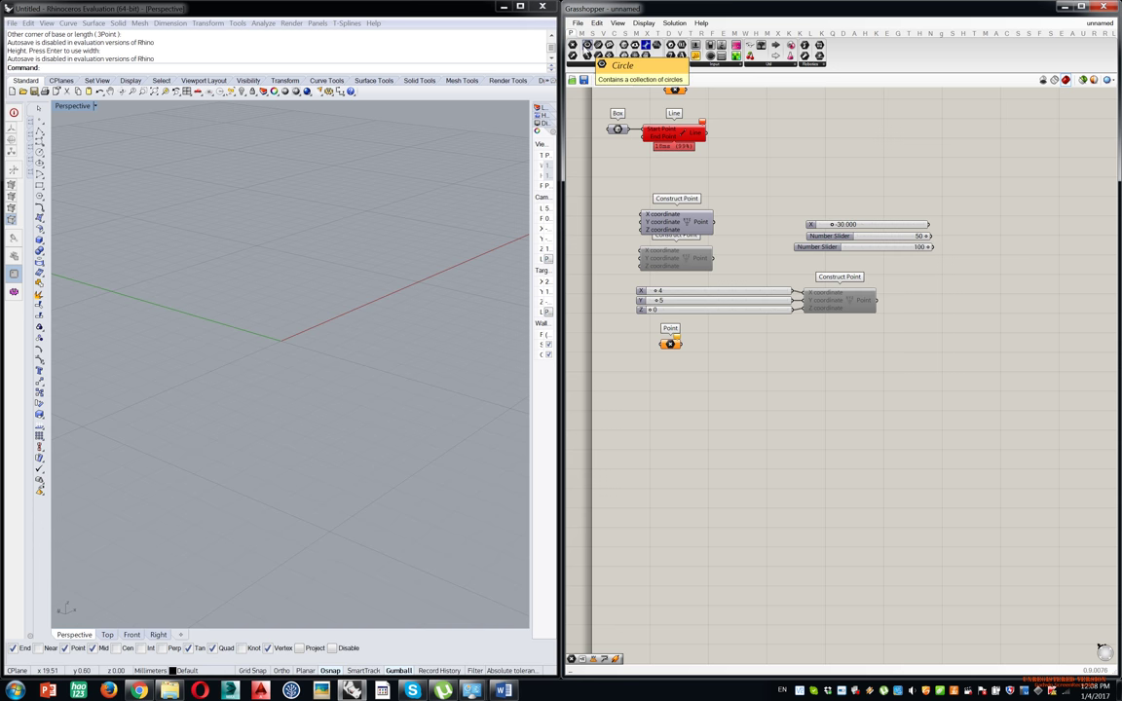
pyautogui.click(623, 65)
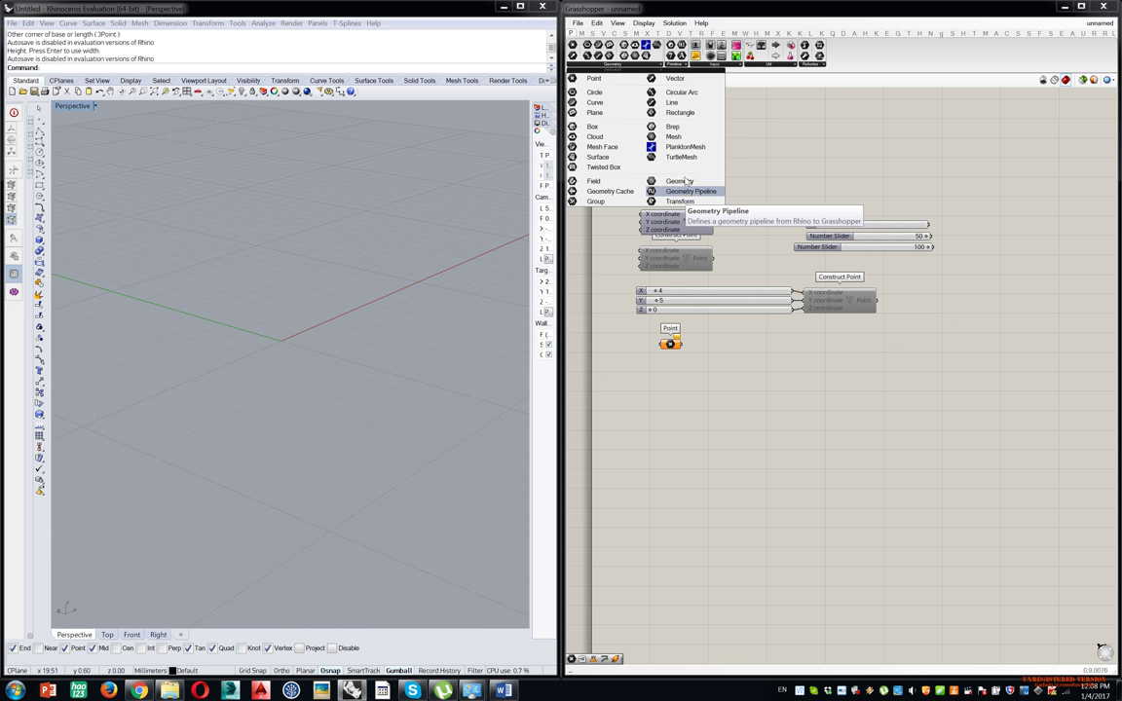
pyautogui.click(611, 80)
pyautogui.click(665, 396)
# Switch to Rhino, place a point object near the origin in the Perspective view, then select and deselect it.
pyautogui.click(623, 64)
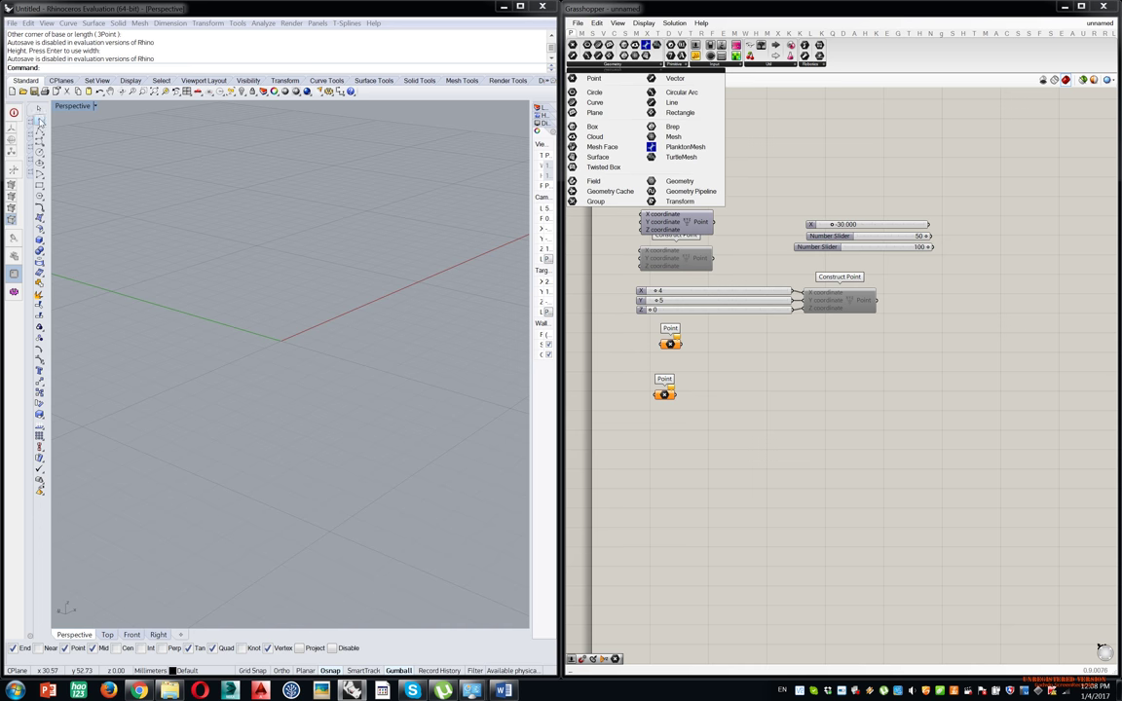
pyautogui.click(34, 115)
pyautogui.click(29, 107)
pyautogui.click(29, 114)
pyautogui.click(39, 118)
pyautogui.click(322, 298)
pyautogui.moveTo(235, 231); pyautogui.dragTo(497, 422)
pyautogui.click(422, 336)
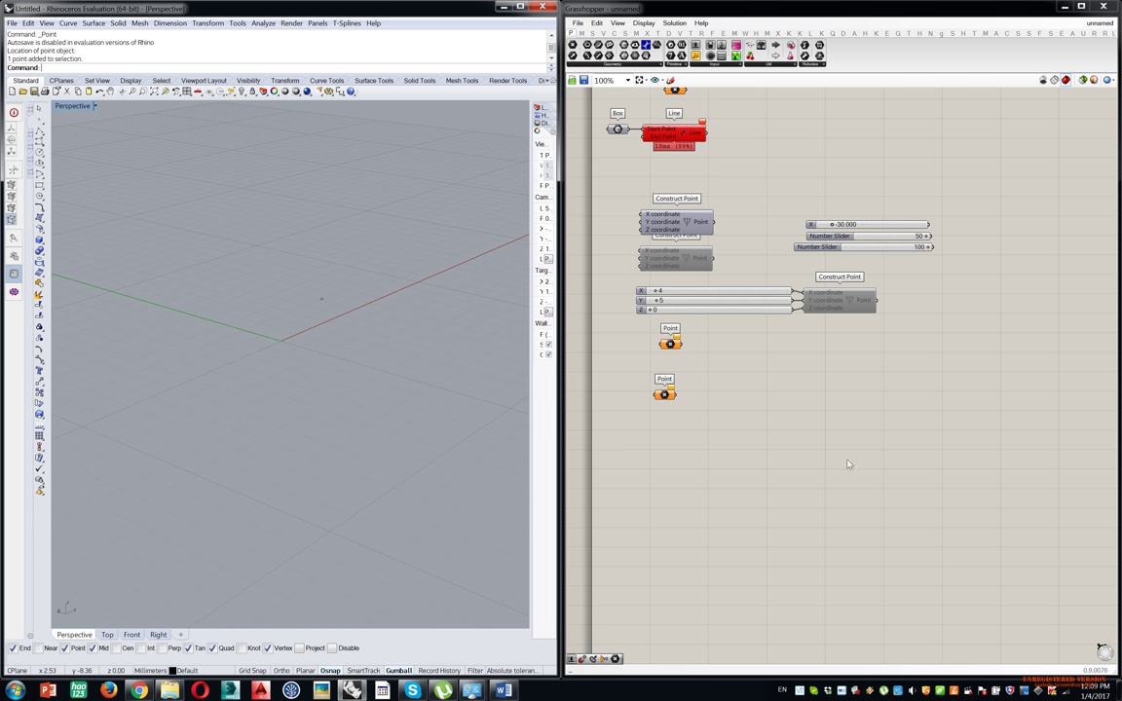
# Place a second Rhino point object farther from the origin than the first, between the red and green axes.
pyautogui.moveTo(453, 326); pyautogui.dragTo(431, 381, button='right')
pyautogui.keyDown('shift'); pyautogui.moveTo(433, 297); pyautogui.dragTo(244, 395, button='right'); pyautogui.keyUp('shift')
pyautogui.click(40, 119)
pyautogui.click(311, 156)
pyautogui.scroll(-10, 302, 222)
pyautogui.scroll(3, 300, 174)
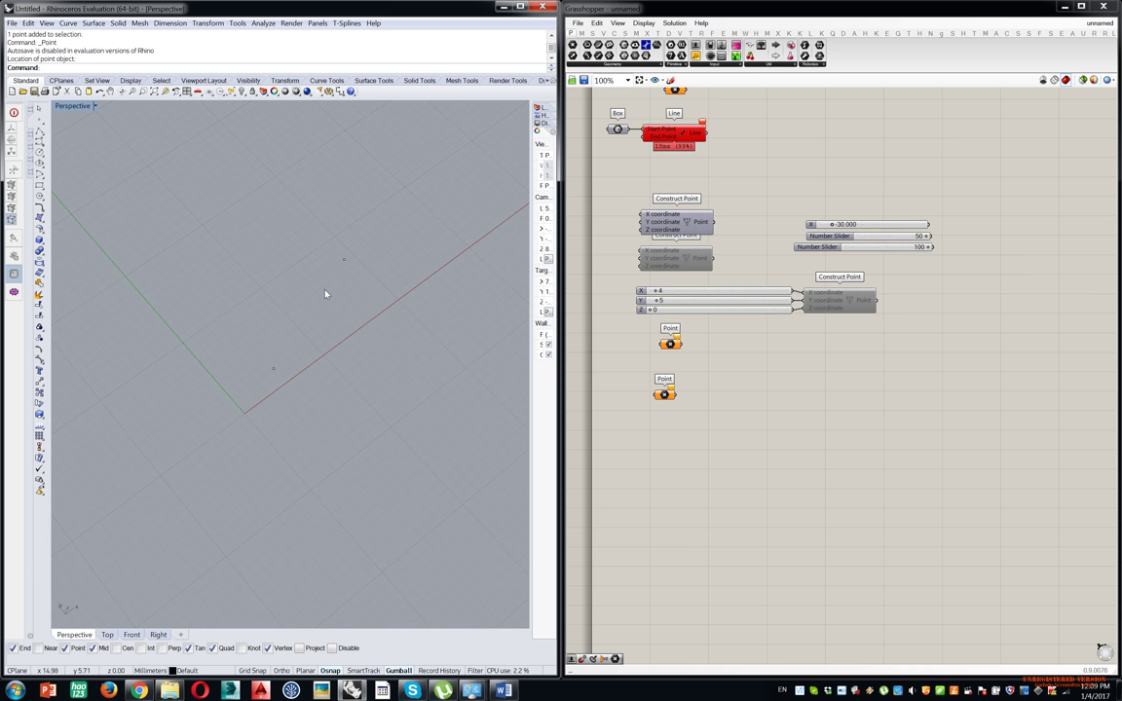
pyautogui.click(274, 368)
pyautogui.moveTo(841, 297)
pyautogui.click(733, 398)
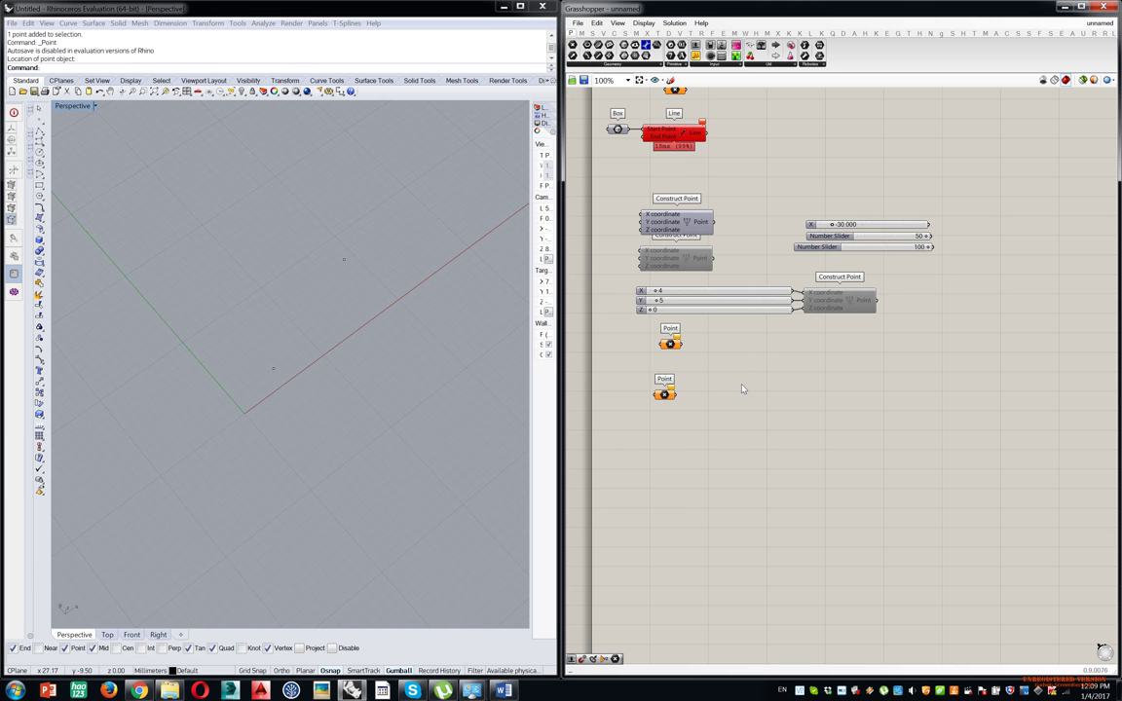
pyautogui.click(625, 65)
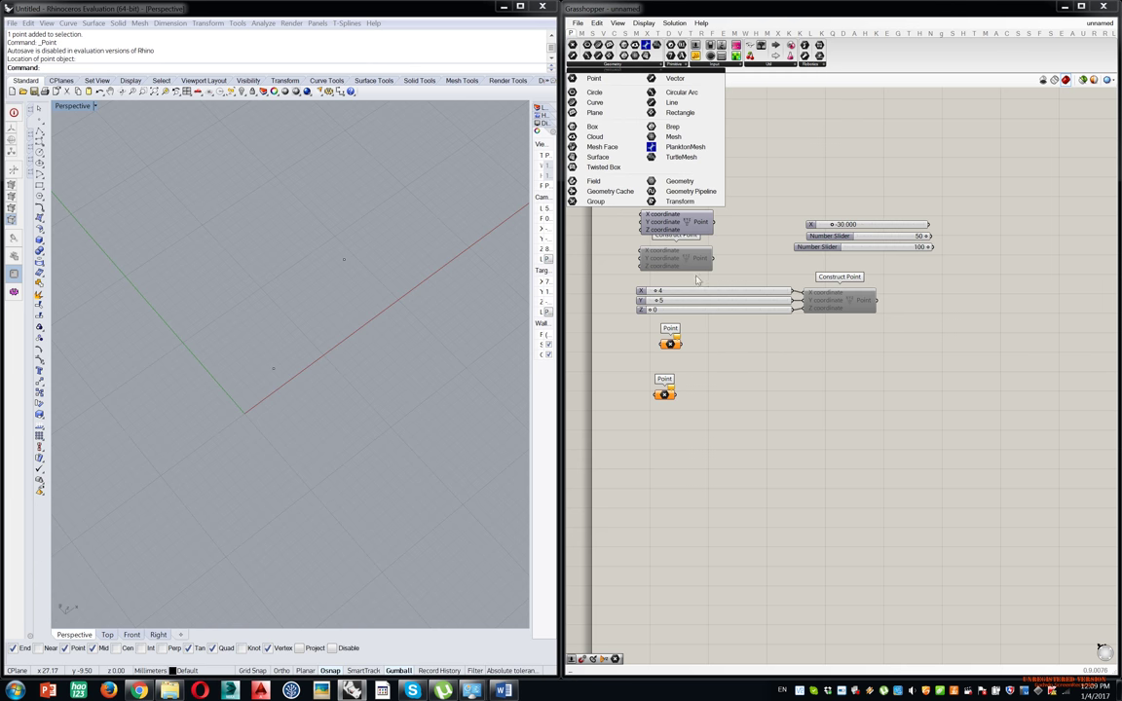
pyautogui.click(726, 362)
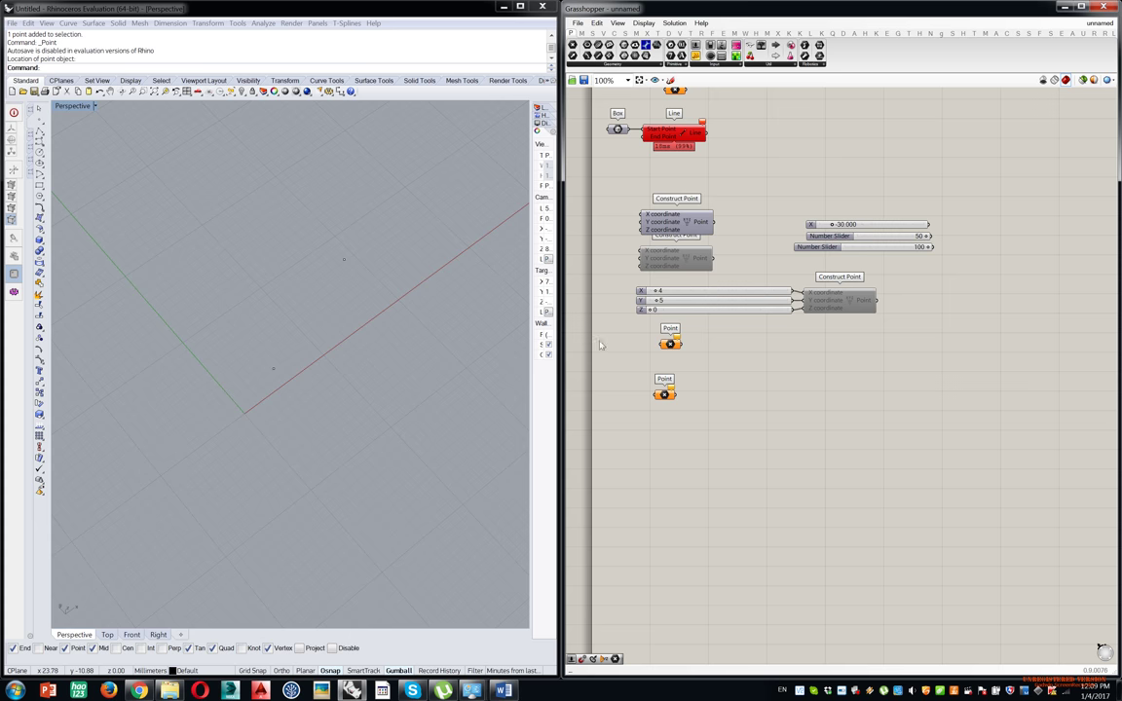
pyautogui.scroll(5, 604, 346)
pyautogui.rightClick(638, 272)
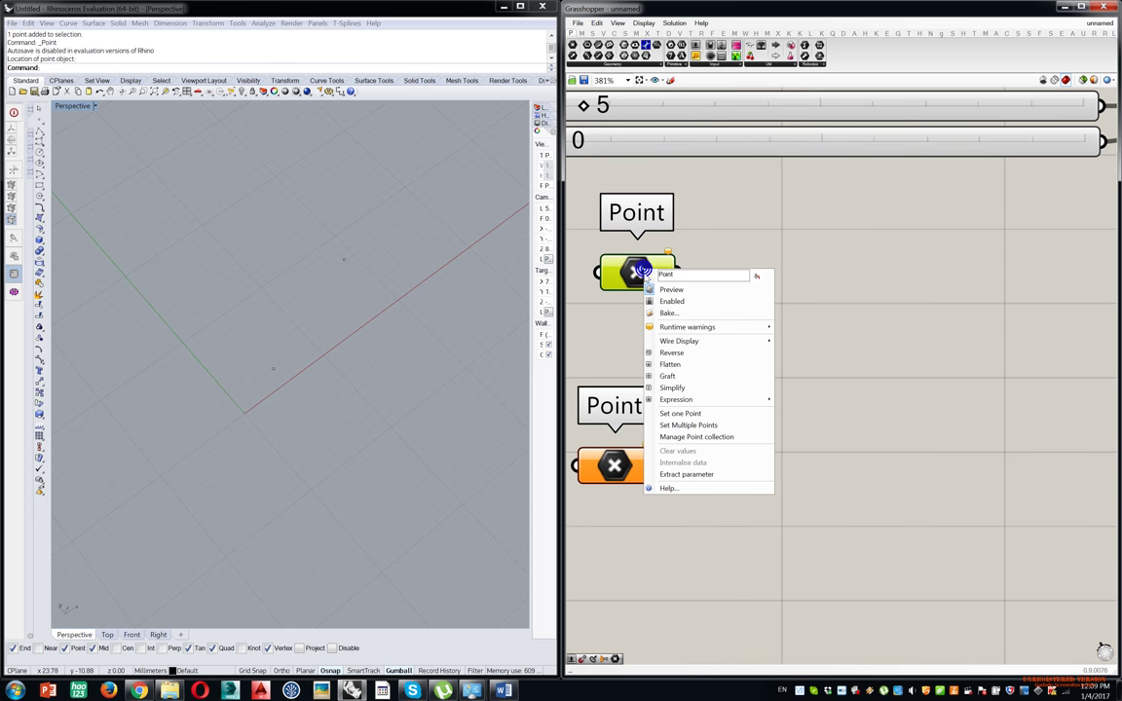
pyautogui.click(691, 416)
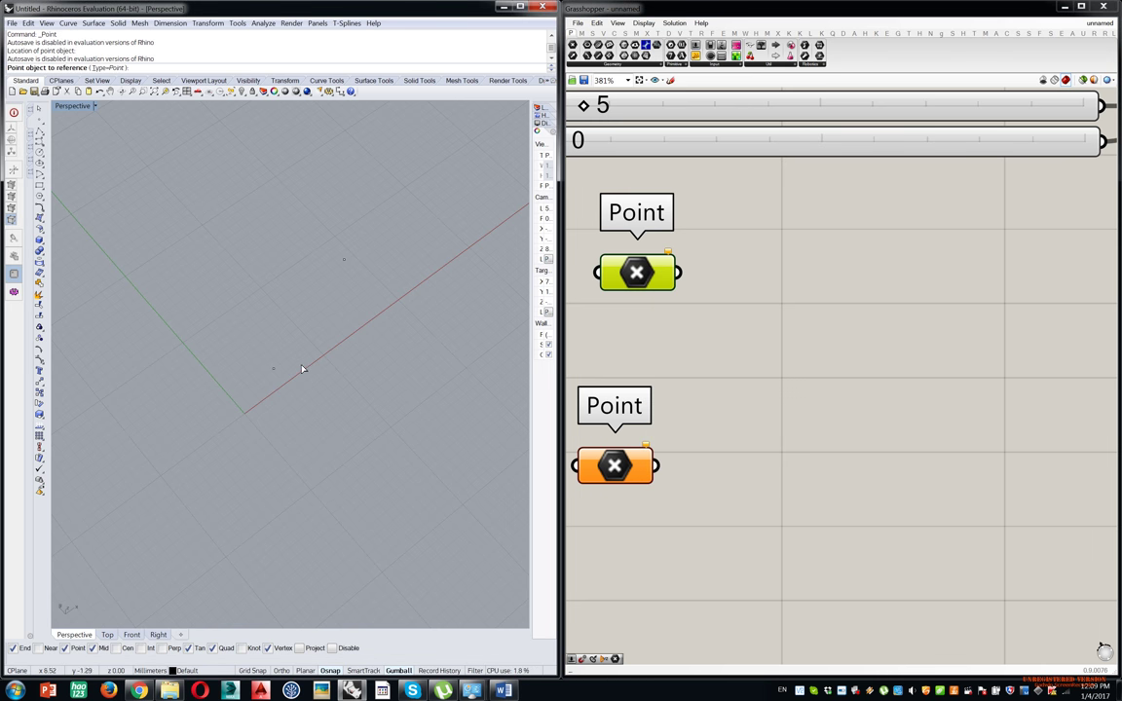
pyautogui.press('Escape')
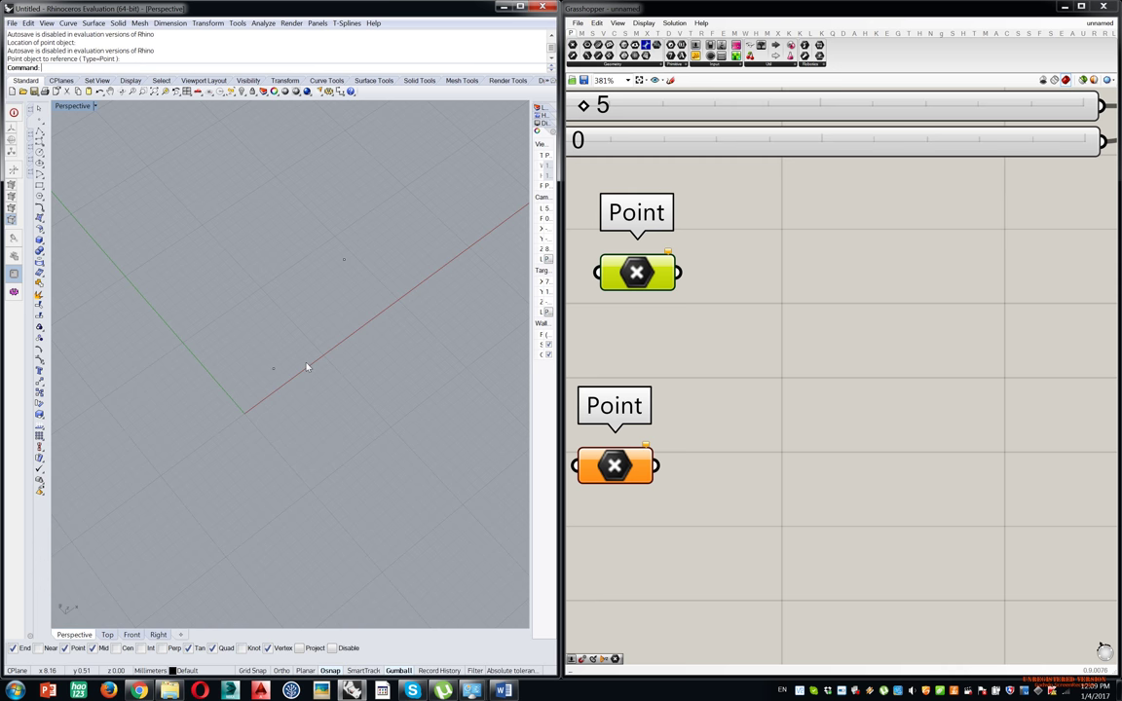
# Reference the Rhino point nearest the origin in the upper Grasshopper Point parameter with Set one Point.
pyautogui.rightClick(642, 276)
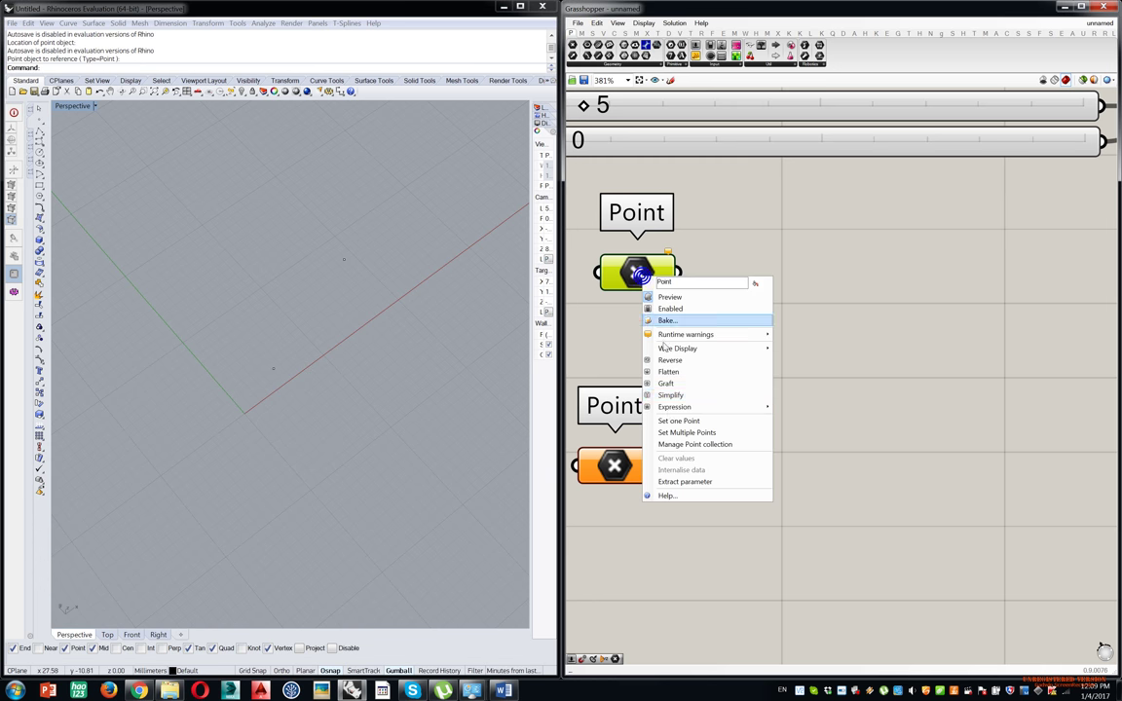
pyautogui.click(677, 423)
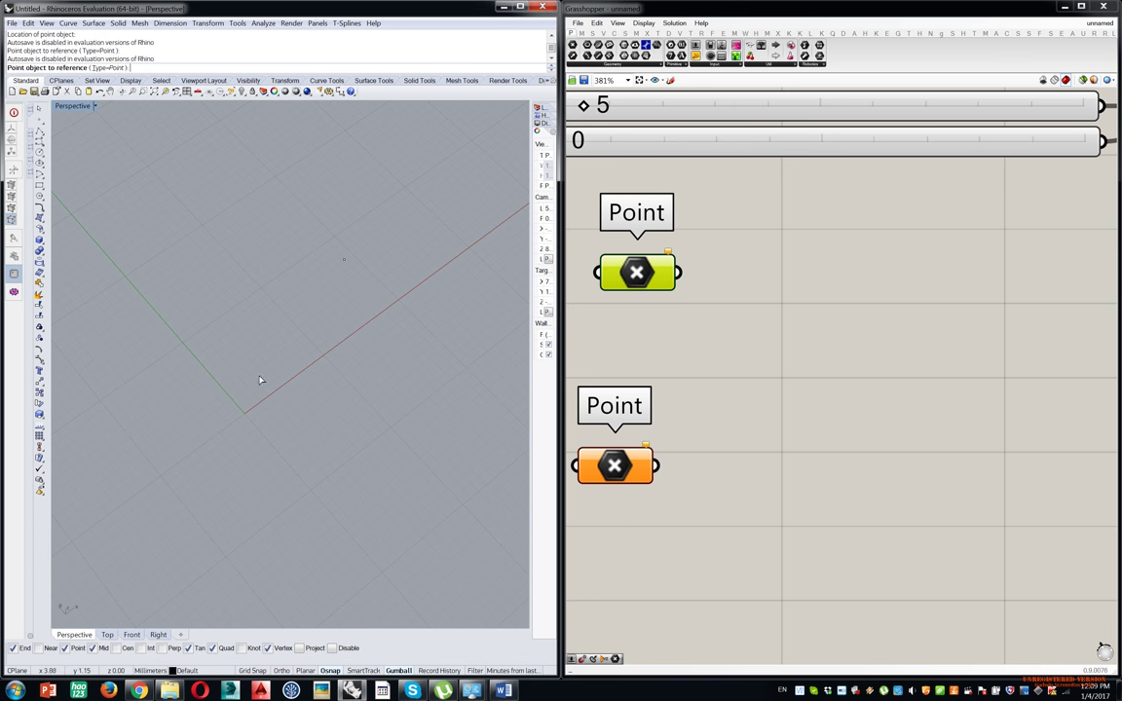
pyautogui.moveTo(237, 345); pyautogui.dragTo(362, 453)
pyautogui.moveTo(368, 374); pyautogui.dragTo(311, 368, button='right')
pyautogui.click(819, 310)
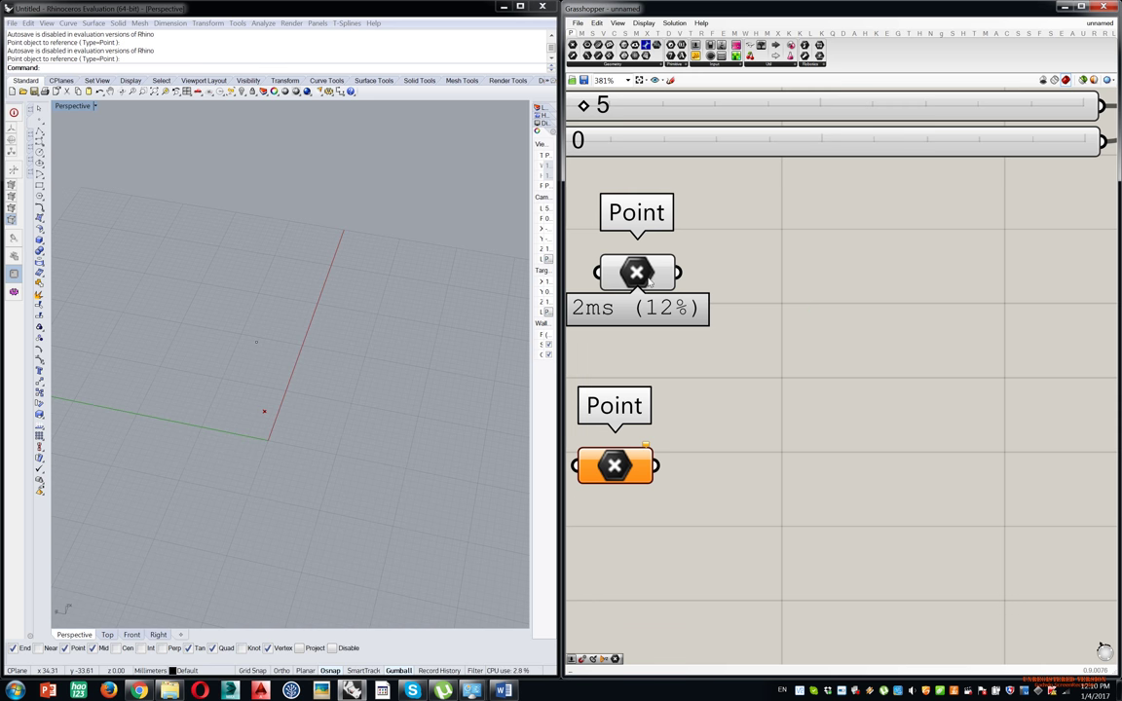
# Arrange the two Point parameters side by side, with the unassigned one beside the referenced one.
pyautogui.moveTo(623, 465); pyautogui.dragTo(888, 284)
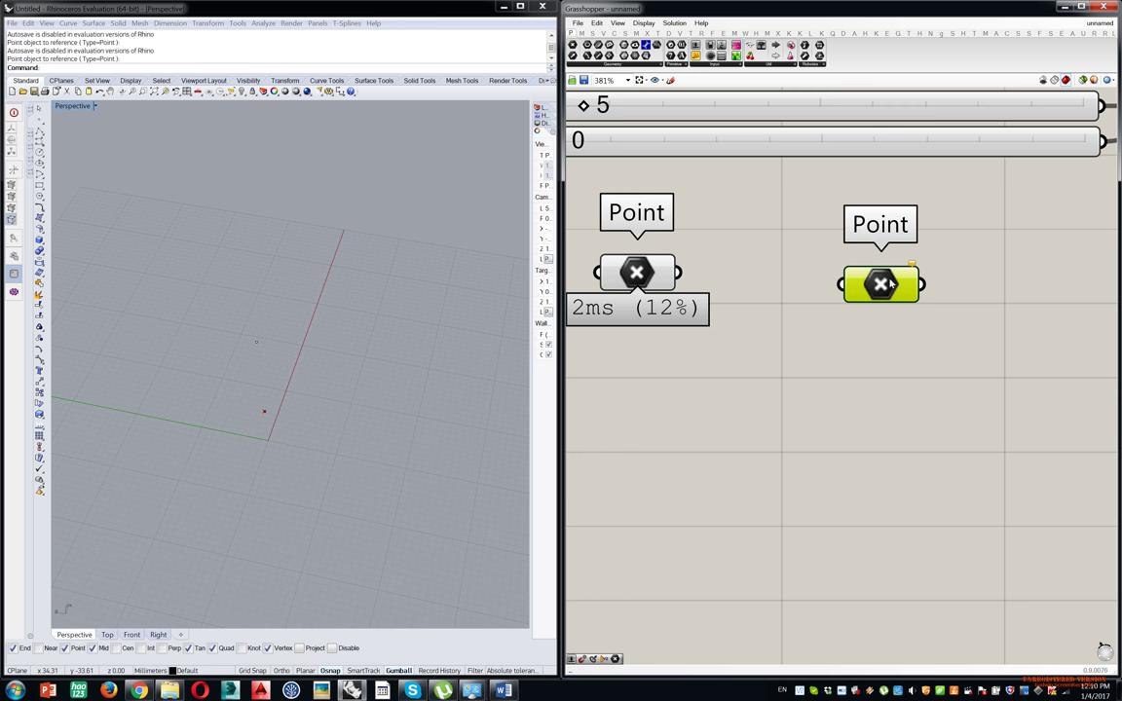
pyautogui.moveTo(636, 274); pyautogui.dragTo(705, 285)
pyautogui.moveTo(881, 285); pyautogui.dragTo(897, 285)
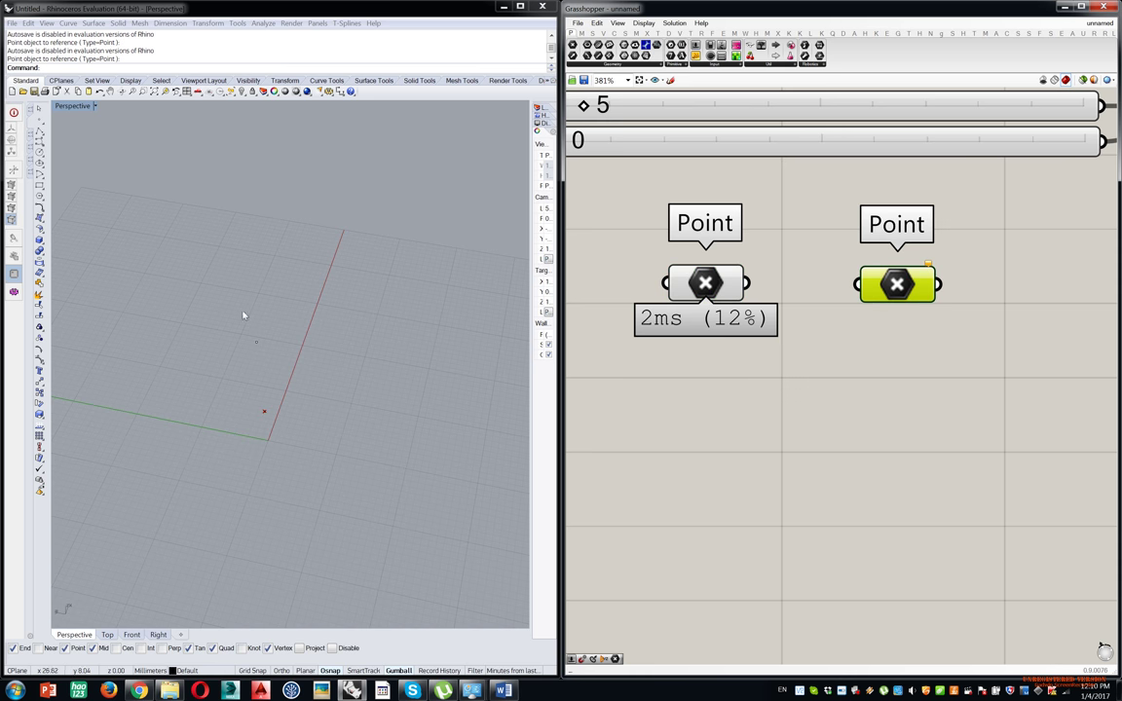
# Reference the Rhino point farther from the origin in the unassigned Point parameter with Set one Point and move the parameter below the other.
pyautogui.moveTo(206, 306); pyautogui.dragTo(321, 363)
pyautogui.click(355, 334)
pyautogui.moveTo(199, 313); pyautogui.dragTo(296, 377)
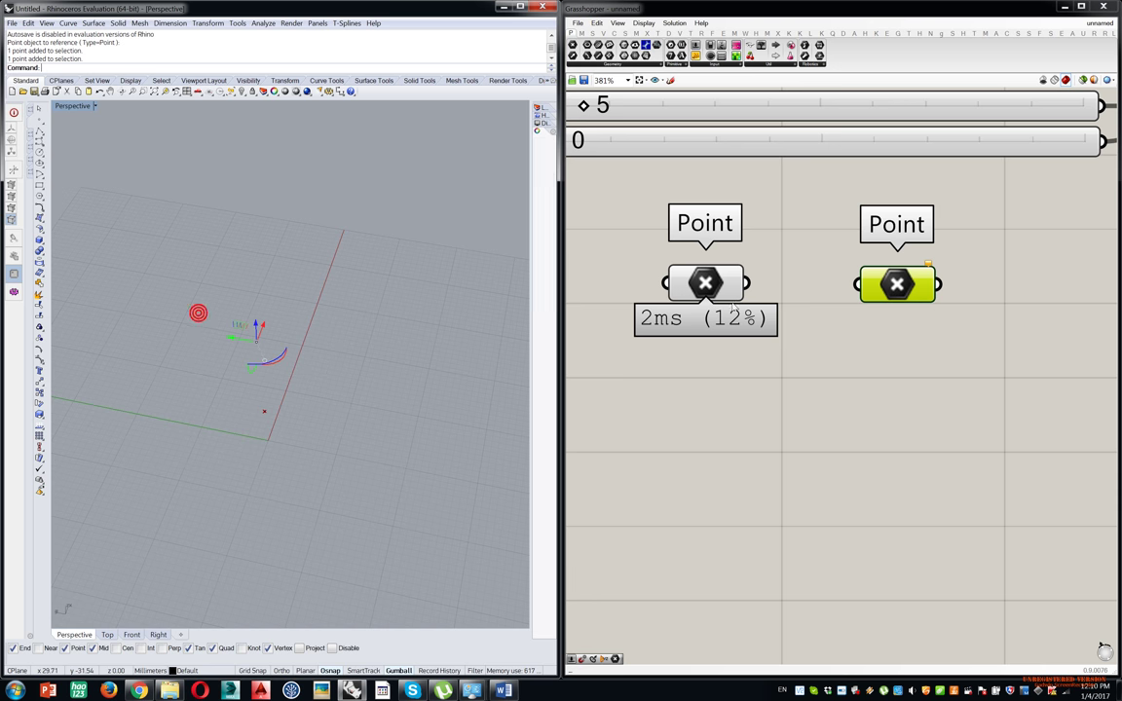
pyautogui.rightClick(898, 286)
pyautogui.click(943, 435)
pyautogui.click(939, 413)
pyautogui.moveTo(912, 282); pyautogui.dragTo(803, 468)
pyautogui.click(805, 469)
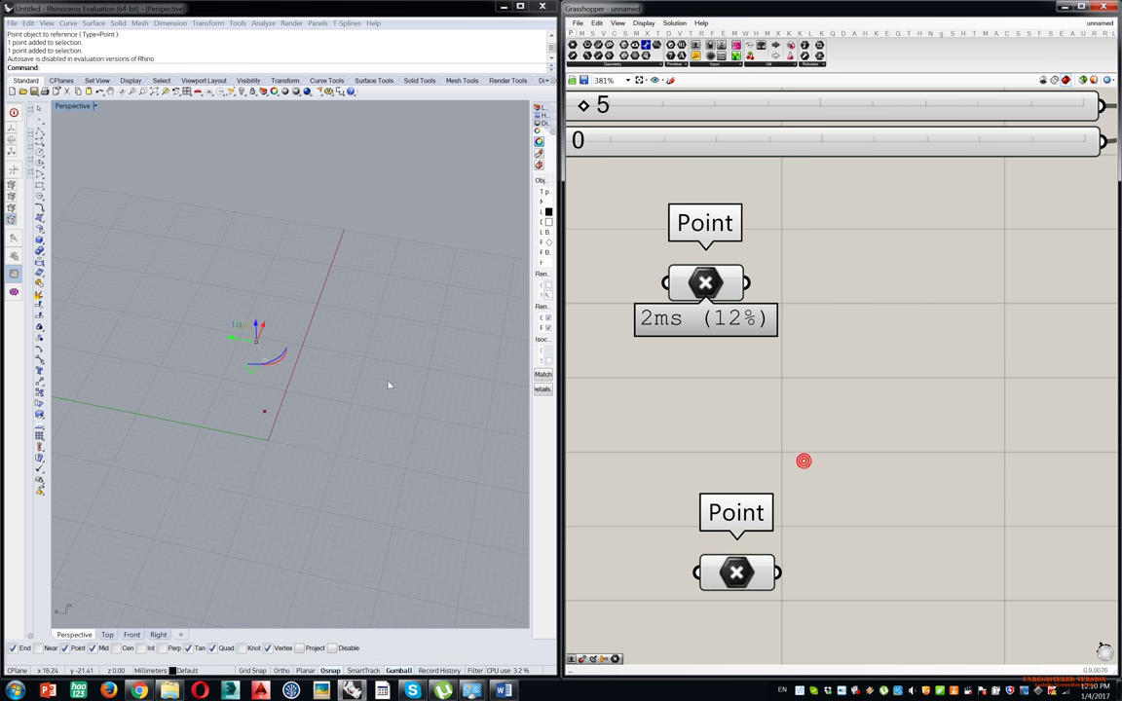
# Select the point farther from the origin in the perspective view and switch the Gumball off and back on.
pyautogui.click(386, 313)
pyautogui.moveTo(308, 333); pyautogui.dragTo(234, 314, button='right')
pyautogui.click(272, 346)
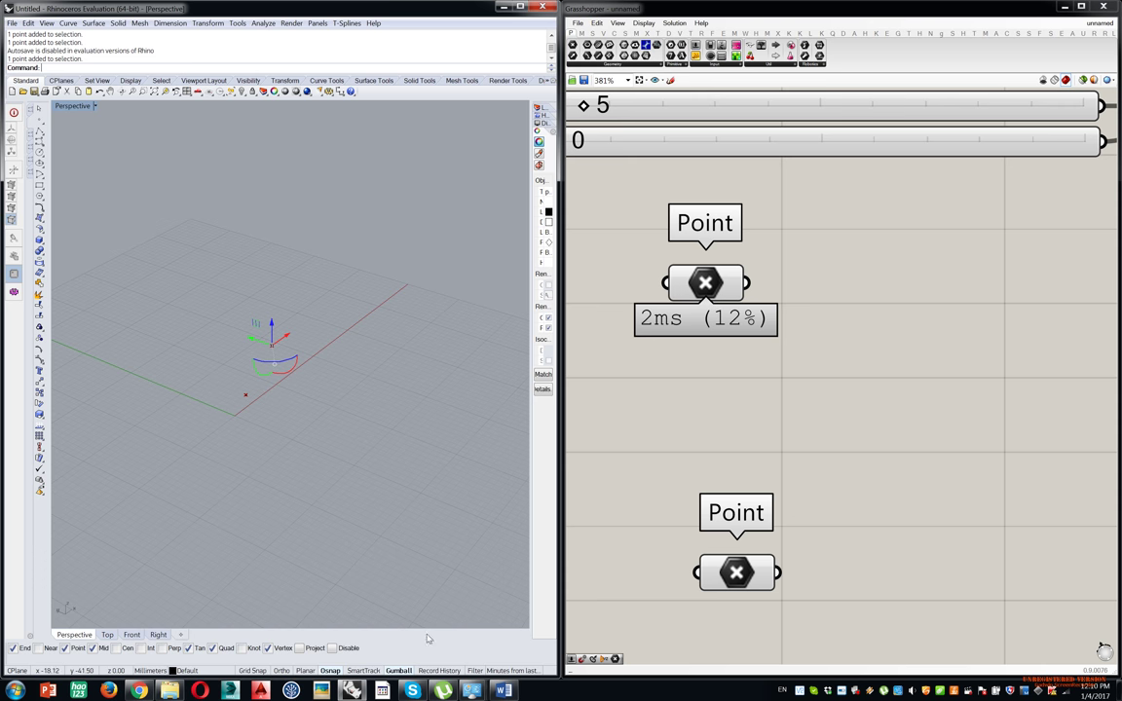
pyautogui.click(399, 670)
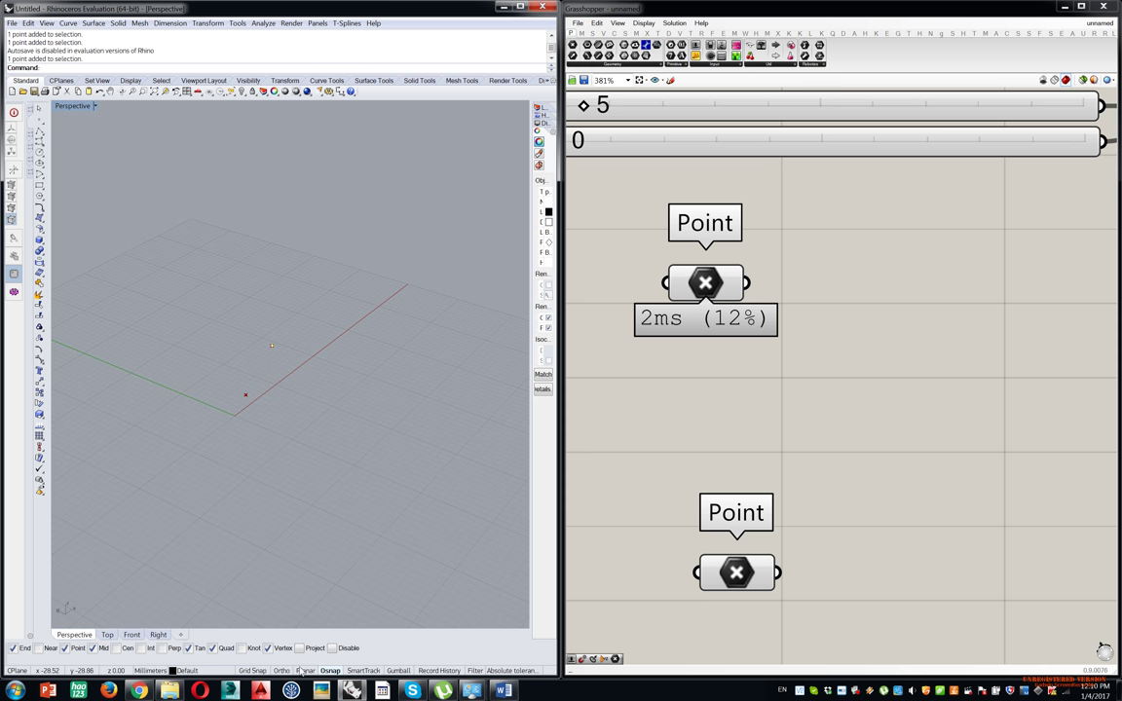
pyautogui.click(397, 671)
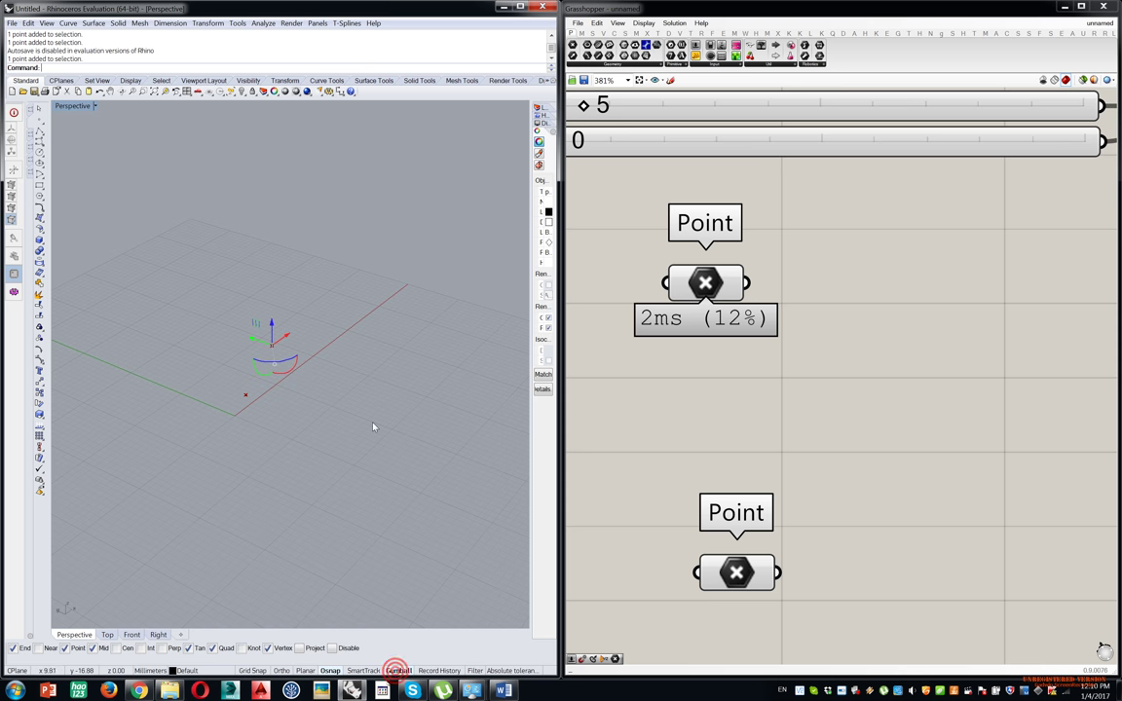
# Move the selected point up 40 mm along the Z axis with the Gumball.
pyautogui.moveTo(338, 387); pyautogui.dragTo(311, 365, button='right')
pyautogui.scroll(10, 243, 356)
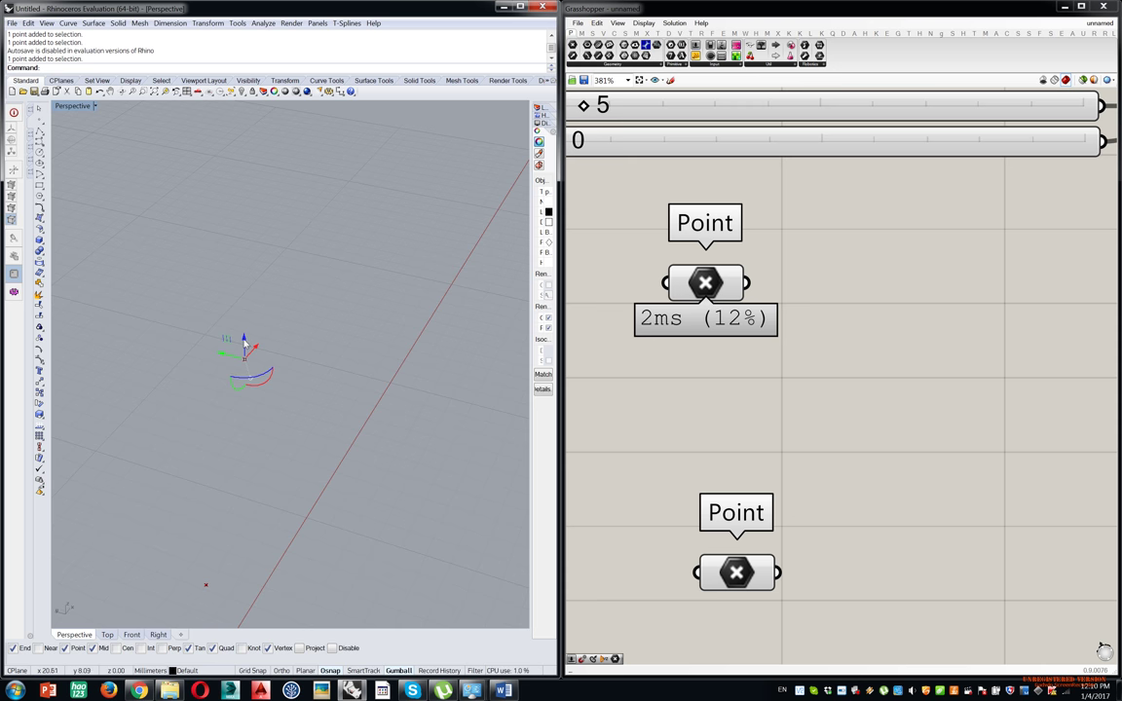
pyautogui.click(245, 343)
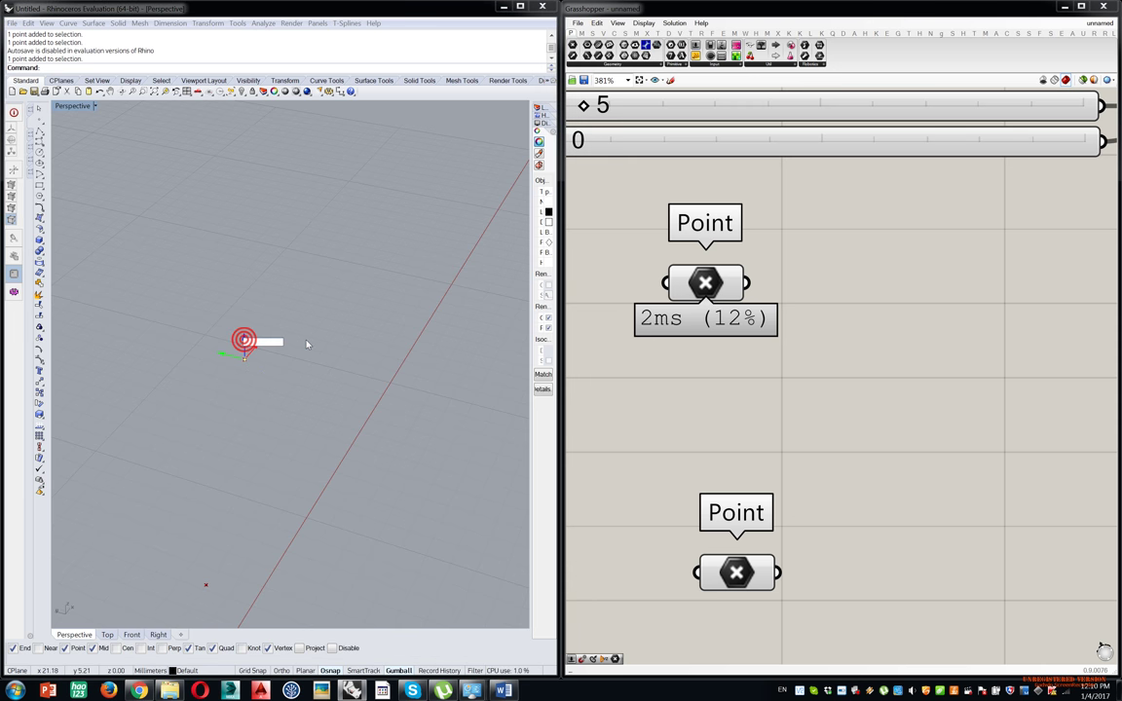
pyautogui.write('40')
pyautogui.press('Return')
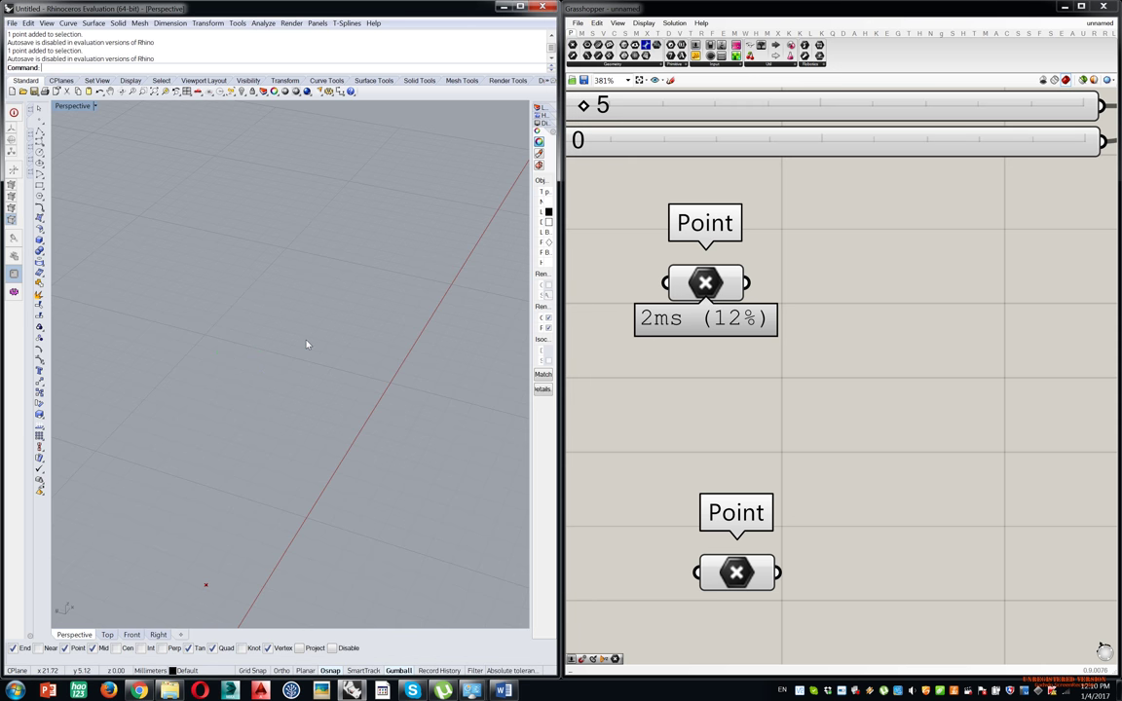
# Move the raised point by -20 mm along the Z axis with the Gumball and deselect it.
pyautogui.scroll(-10, 341, 303)
pyautogui.moveTo(352, 320); pyautogui.dragTo(293, 268, button='right')
pyautogui.scroll(5, 361, 233)
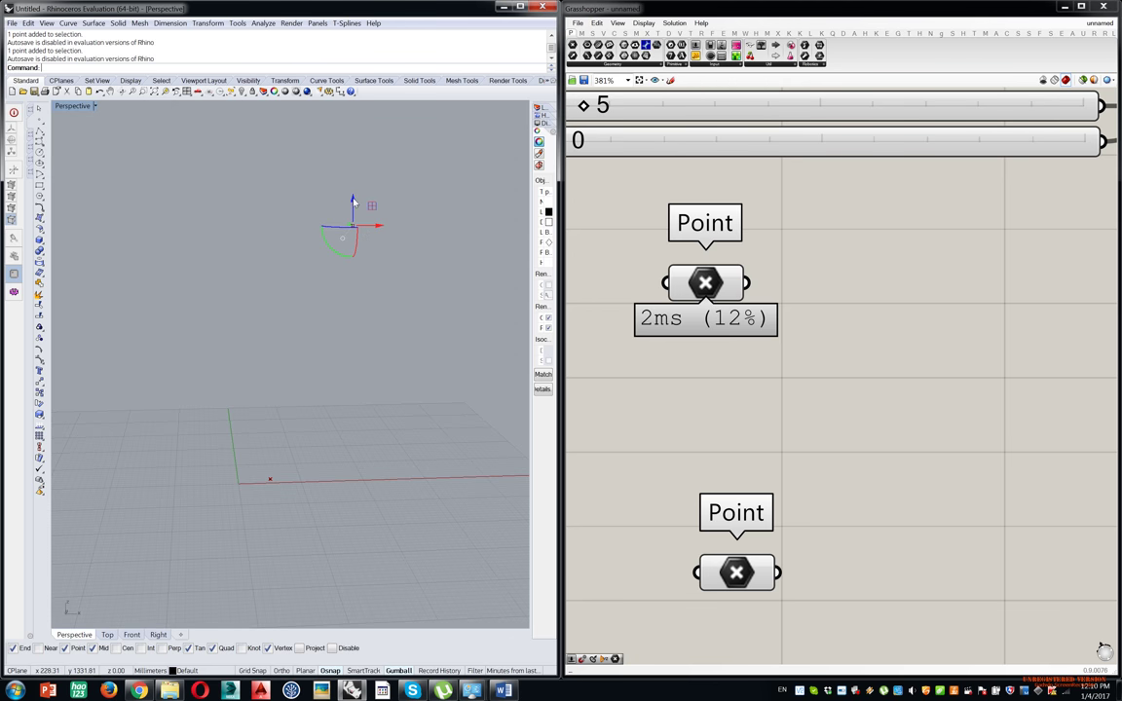
pyautogui.click(354, 206)
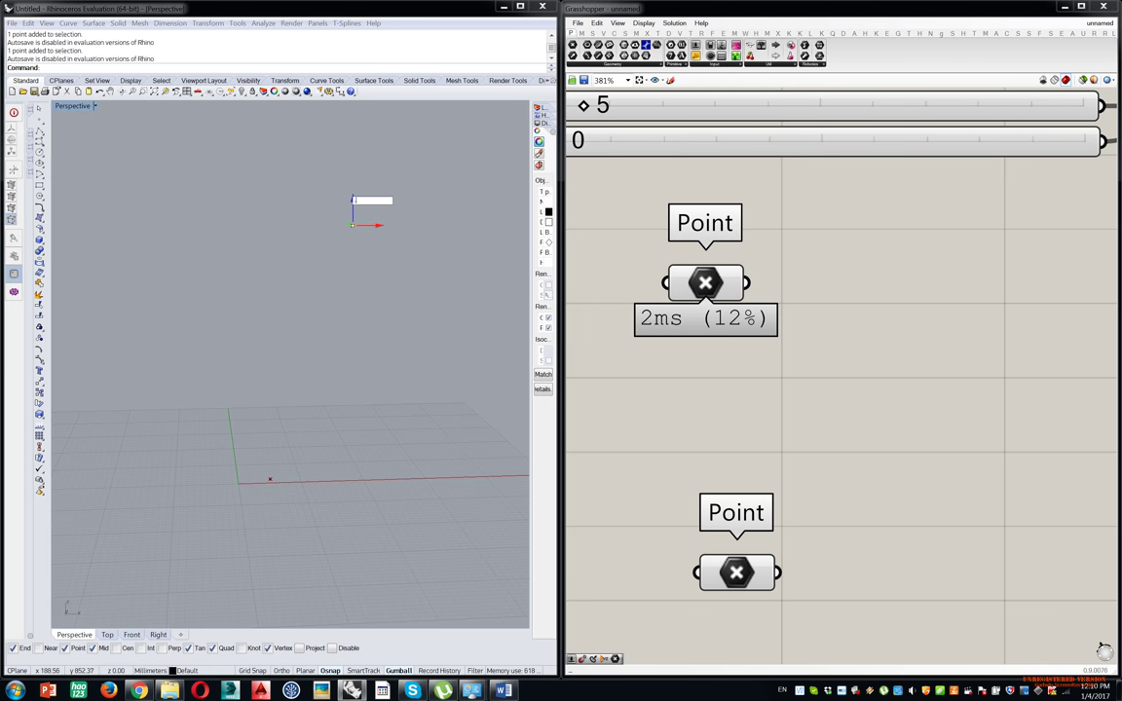
pyautogui.write('-20')
pyautogui.press('Return')
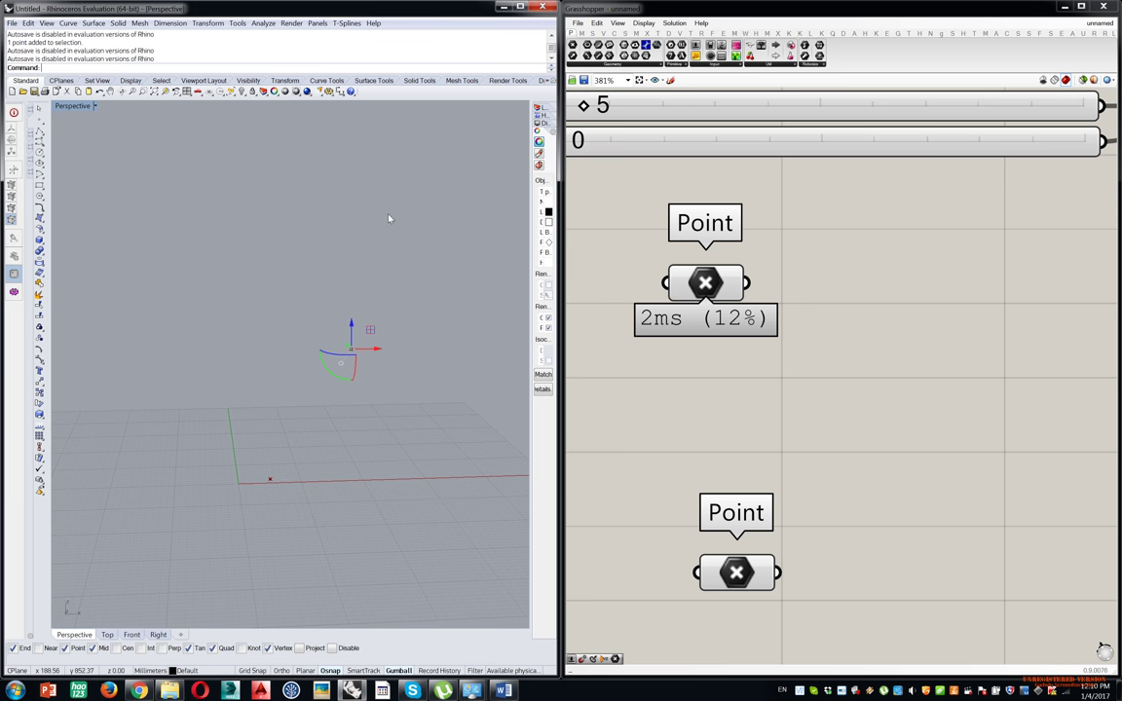
pyautogui.moveTo(293, 290); pyautogui.dragTo(303, 355, button='right')
pyautogui.click(768, 358)
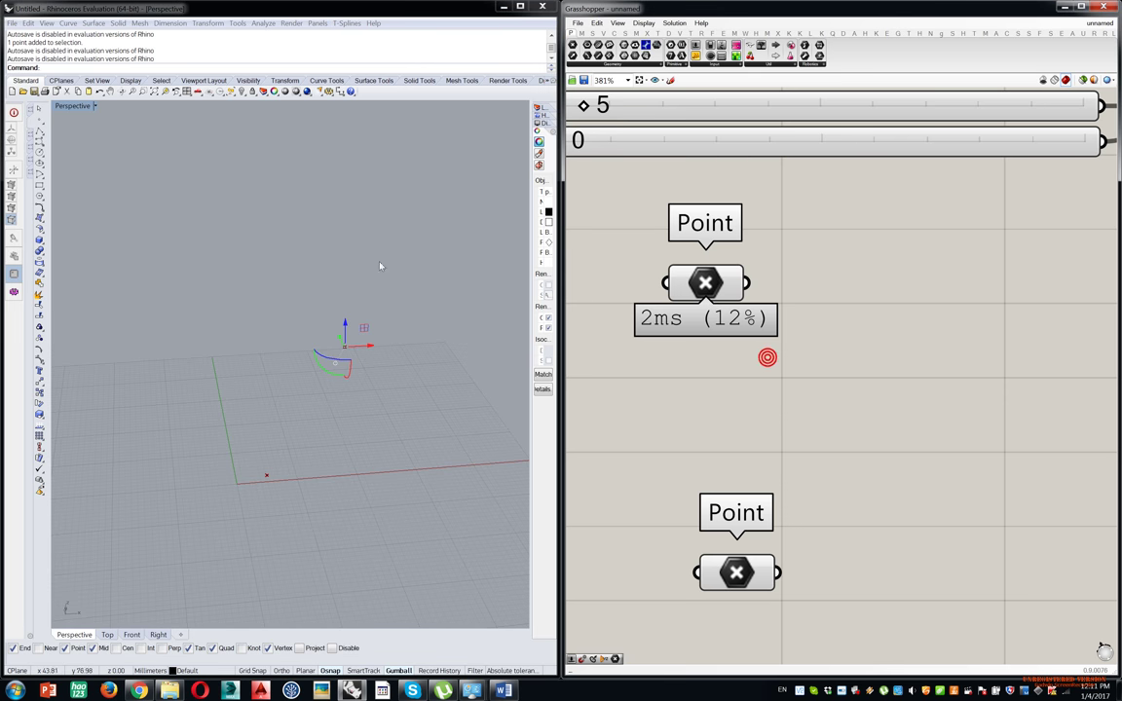
pyautogui.click(379, 257)
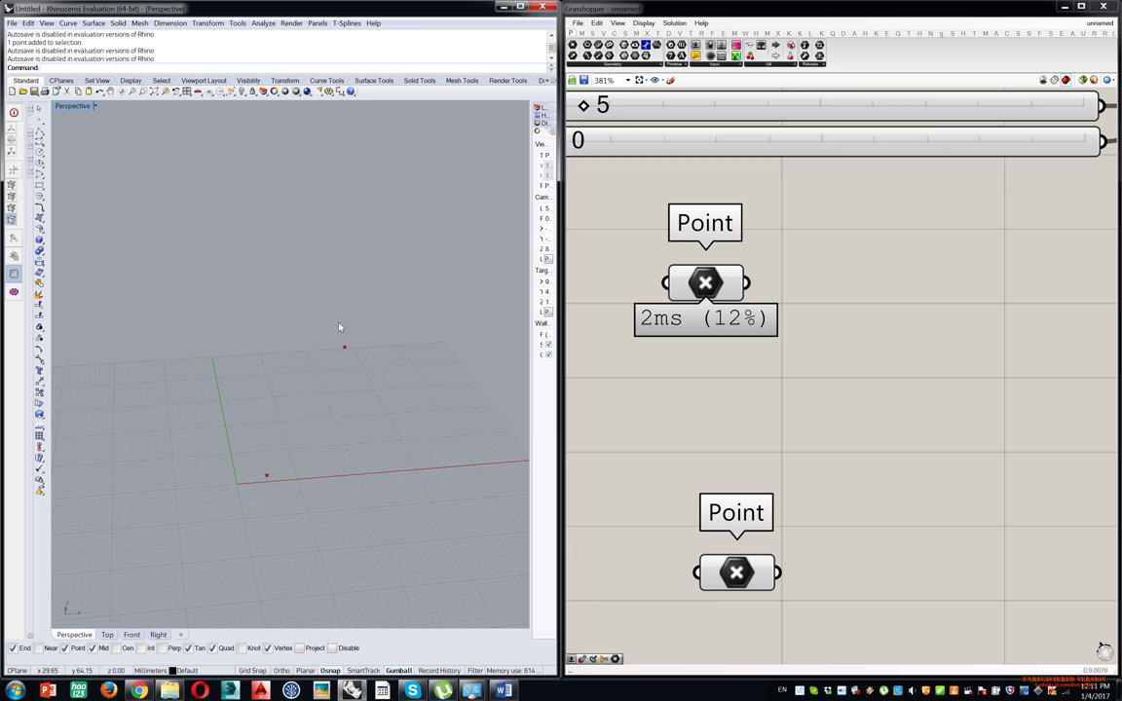
# Line up the two Point components one above the other on an empty part of the Grasshopper canvas.
pyautogui.moveTo(379, 389); pyautogui.dragTo(683, 371, button='right')
pyautogui.moveTo(713, 298); pyautogui.dragTo(752, 344)
pyautogui.moveTo(745, 588); pyautogui.dragTo(754, 582)
pyautogui.click(759, 411)
pyautogui.moveTo(836, 451); pyautogui.dragTo(782, 390, button='right')
pyautogui.scroll(-2, 793, 361)
pyautogui.moveTo(759, 251); pyautogui.dragTo(650, 605)
pyautogui.moveTo(719, 308); pyautogui.dragTo(684, 377)
pyautogui.click(840, 409)
pyautogui.moveTo(846, 415); pyautogui.dragTo(846, 306, button='right')
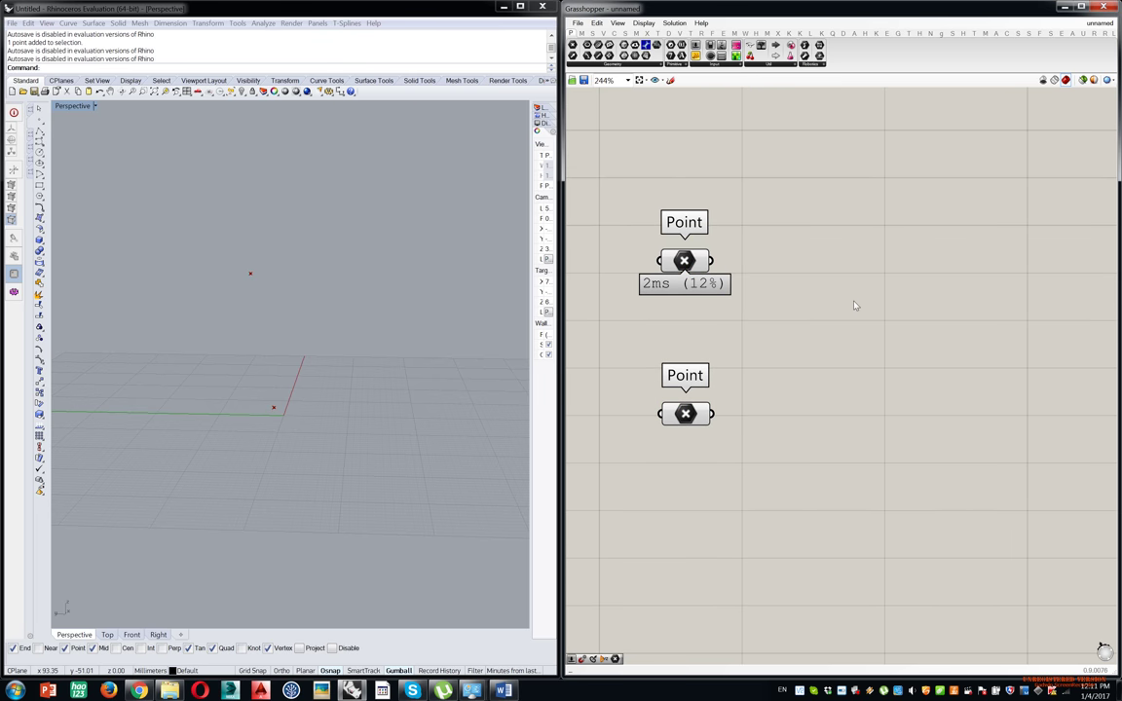
# Add a Line component with Start Point and End Point inputs and place it beside the upper Point component.
pyautogui.doubleClick(929, 340)
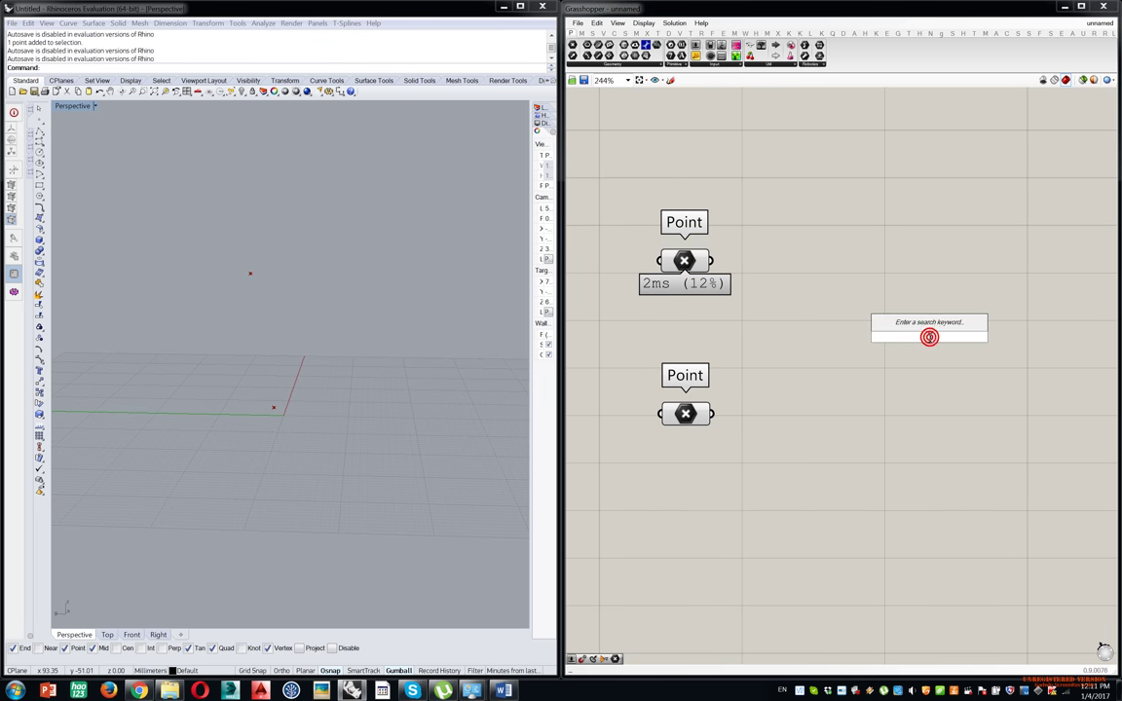
pyautogui.write('line')
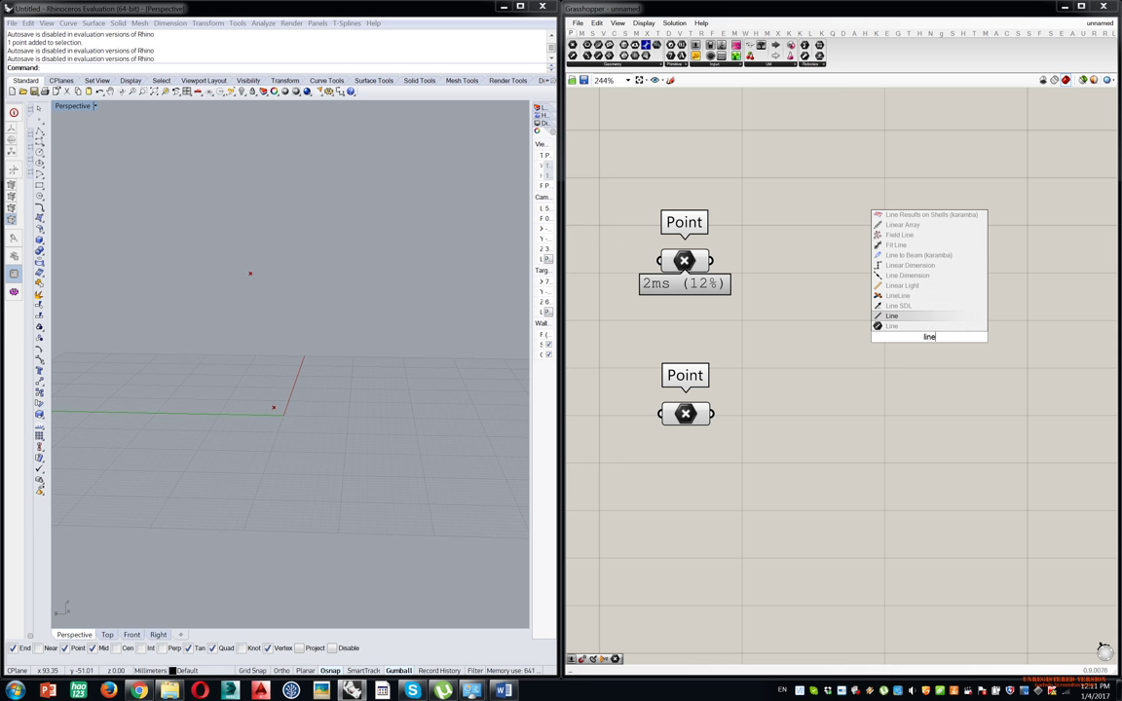
pyautogui.press('Return')
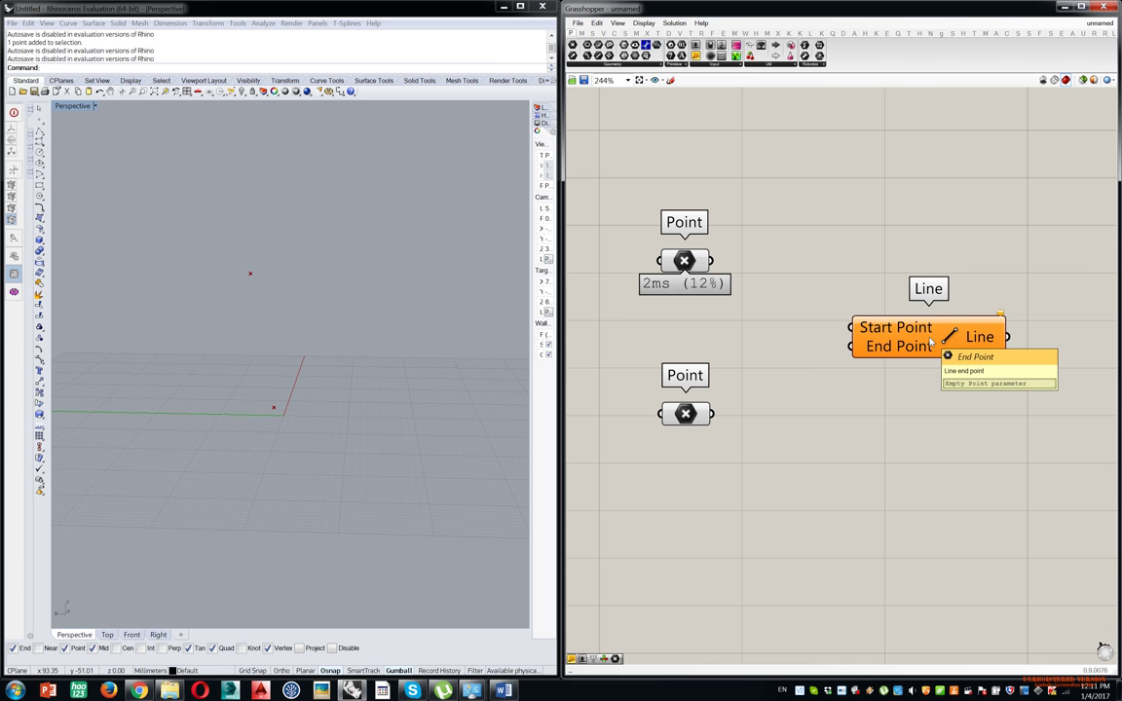
pyautogui.moveTo(927, 336); pyautogui.dragTo(934, 245)
# Add a Line geometry parameter below the two-point Line component for comparison.
pyautogui.click(936, 381)
pyautogui.doubleClick(937, 385)
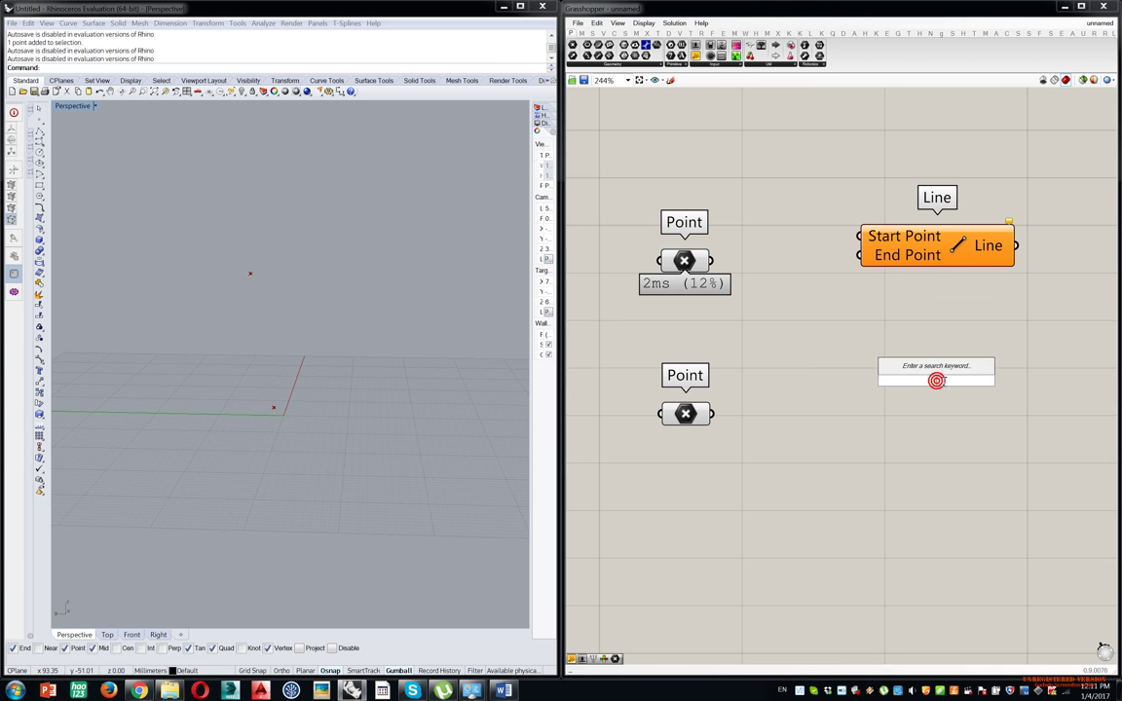
pyautogui.write('line')
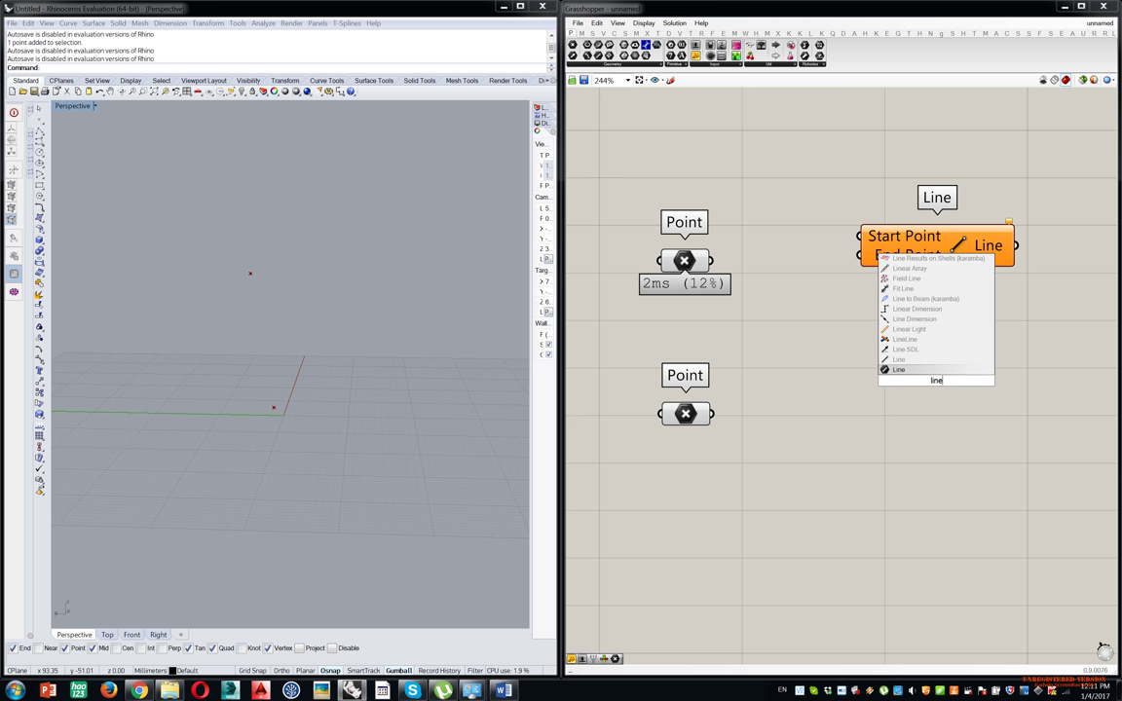
pyautogui.press('Return')
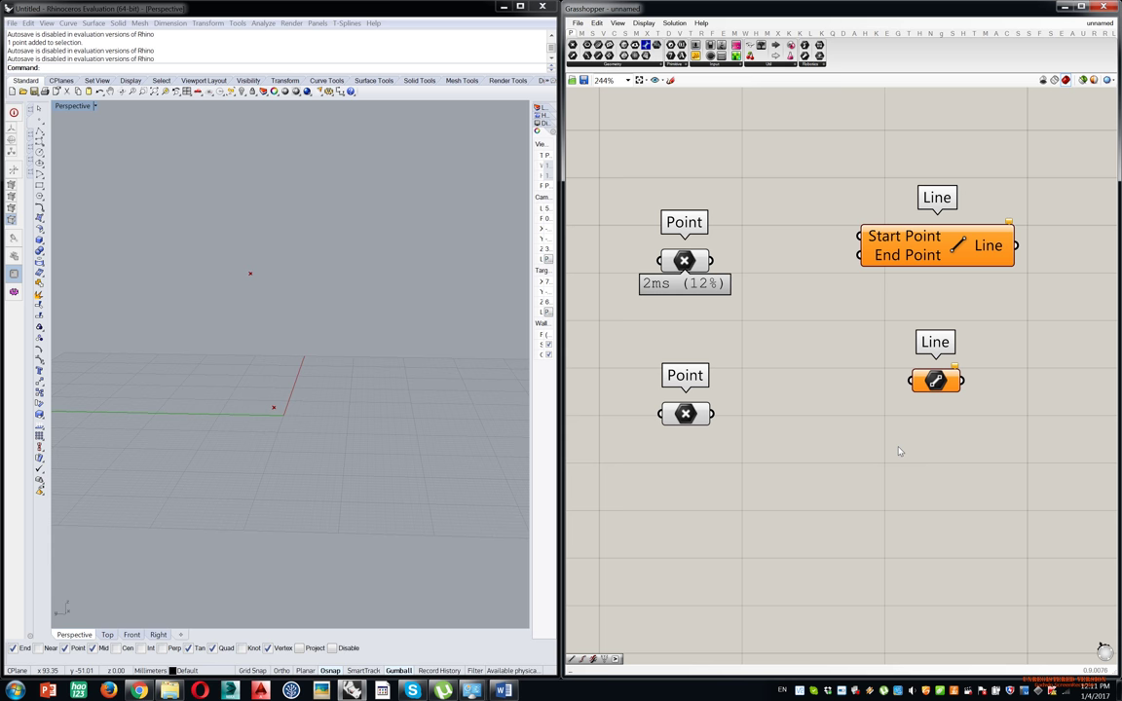
# Move both Point components higher on the canvas and delete the Line geometry parameter.
pyautogui.moveTo(684, 261); pyautogui.dragTo(689, 180)
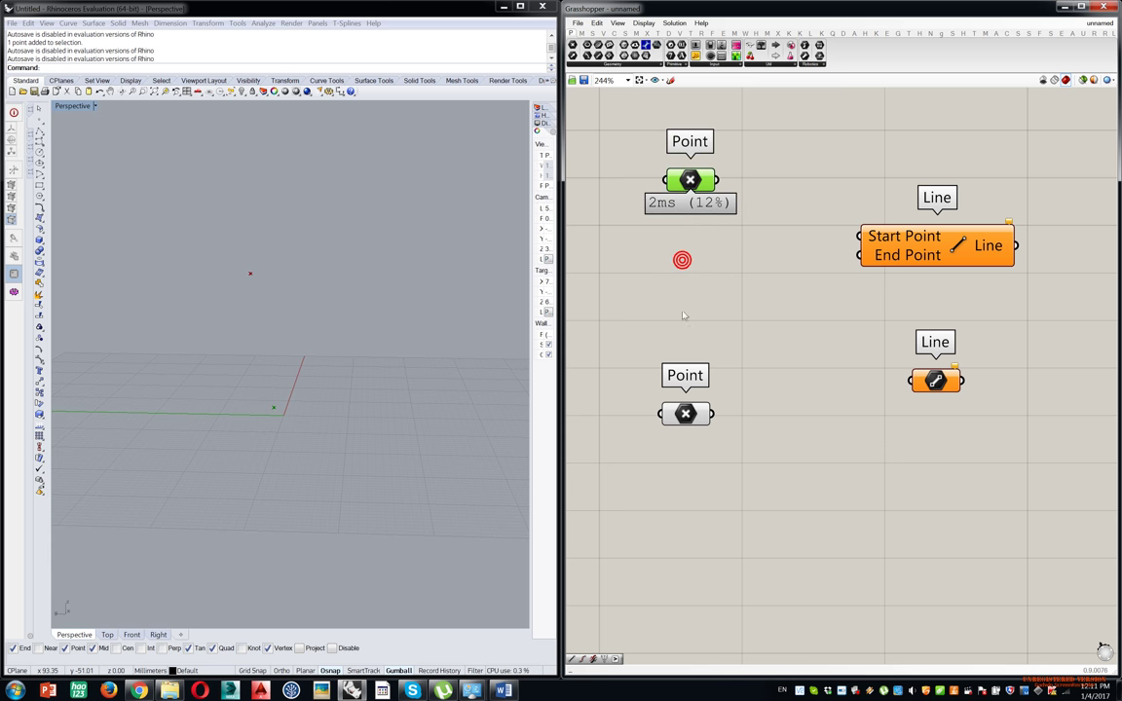
pyautogui.moveTo(688, 413); pyautogui.dragTo(686, 324)
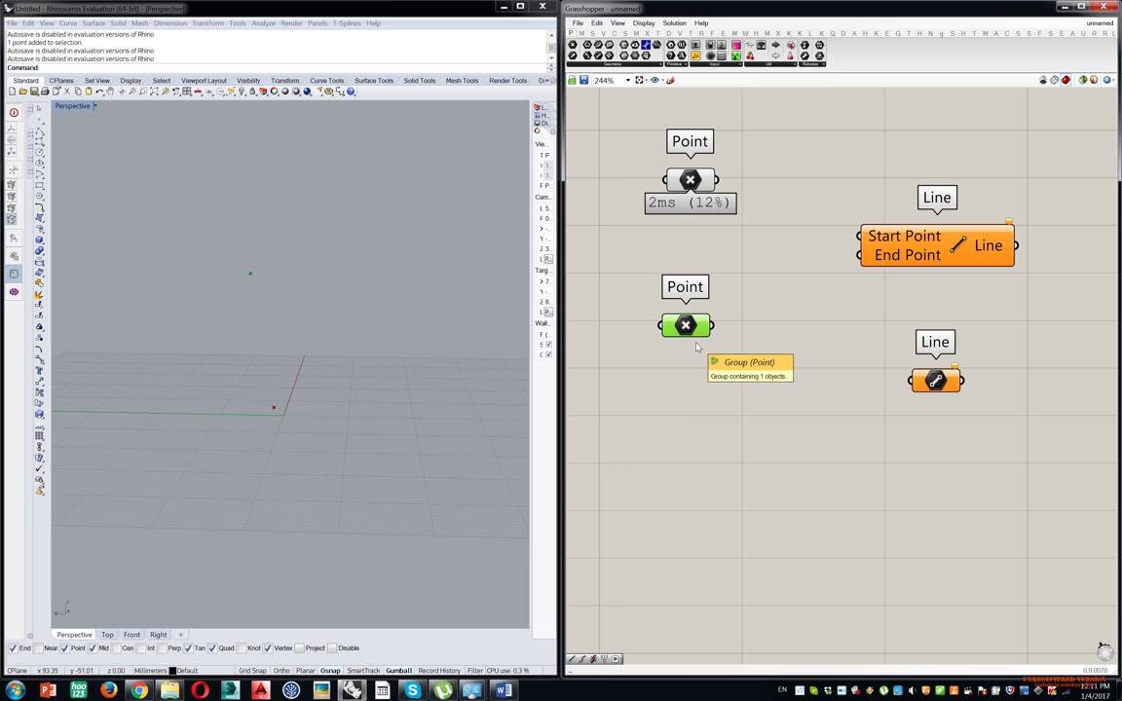
pyautogui.moveTo(953, 381); pyautogui.dragTo(920, 393)
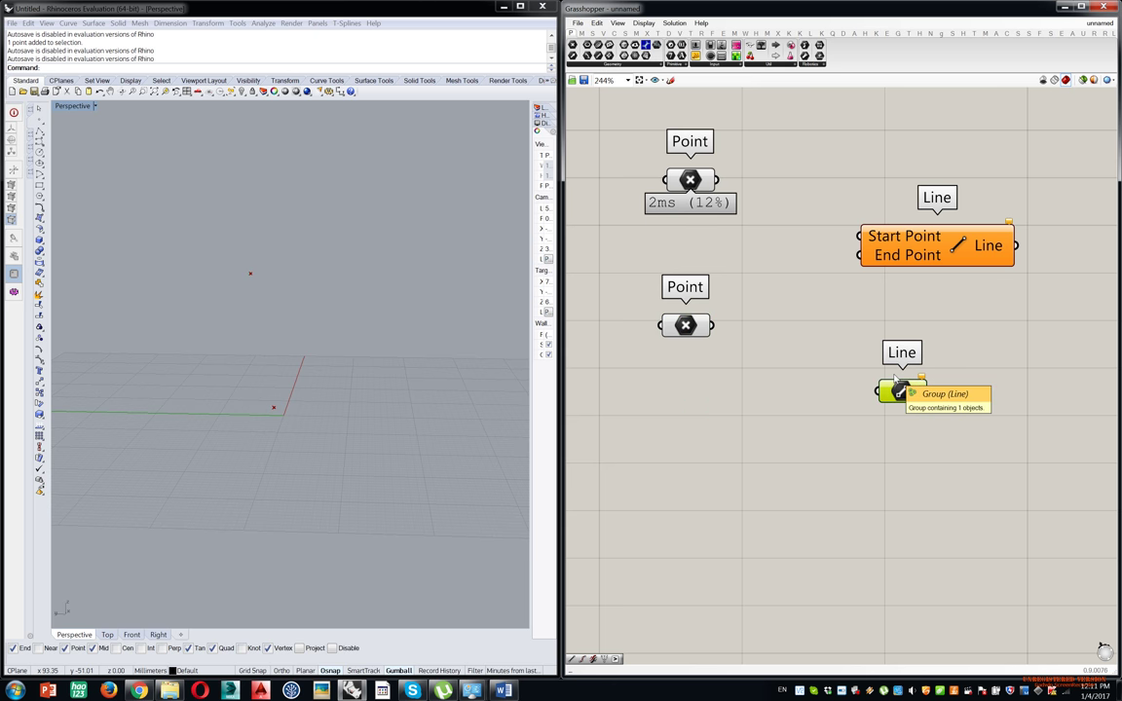
pyautogui.press('Delete')
# Connect the upper Point component to Start Point and the lower one to End Point of the Line component.
pyautogui.moveTo(718, 185); pyautogui.dragTo(861, 237)
pyautogui.moveTo(713, 325); pyautogui.dragTo(861, 255)
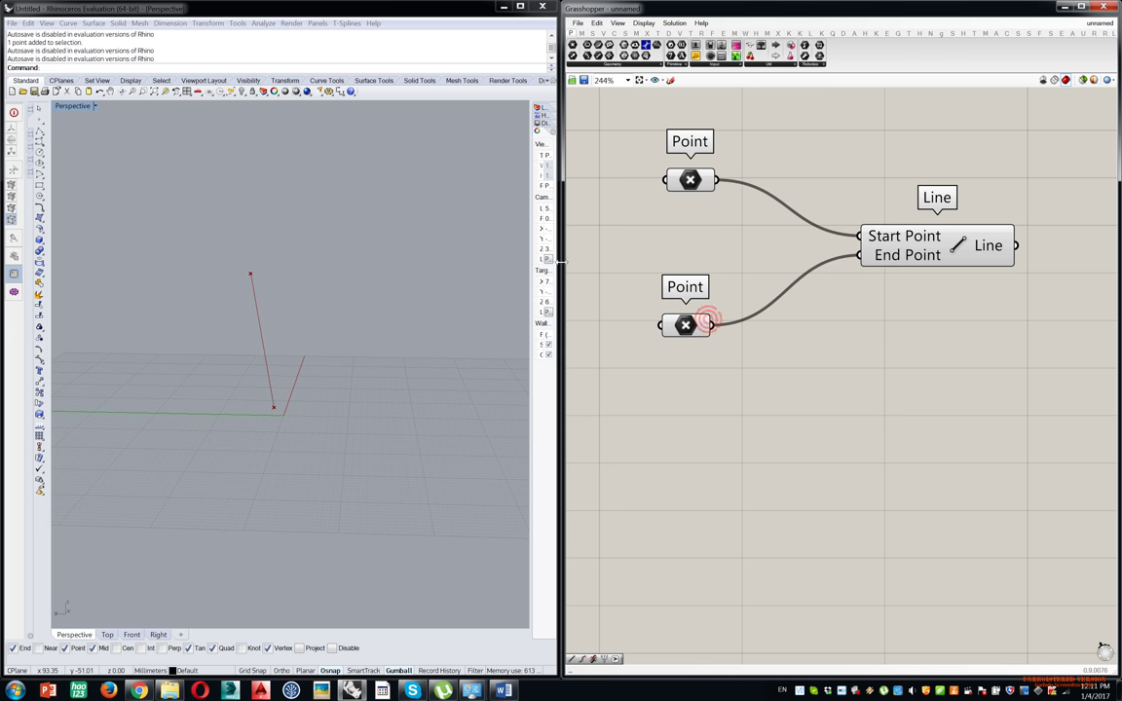
# Reposition the line's ground-level end point freehand on the construction plane with the Gumball.
pyautogui.moveTo(301, 268); pyautogui.dragTo(225, 351, button='right')
pyautogui.click(271, 390)
pyautogui.moveTo(260, 386); pyautogui.dragTo(359, 426)
pyautogui.moveTo(361, 417); pyautogui.dragTo(421, 429, button='right')
pyautogui.moveTo(353, 340); pyautogui.dragTo(231, 401)
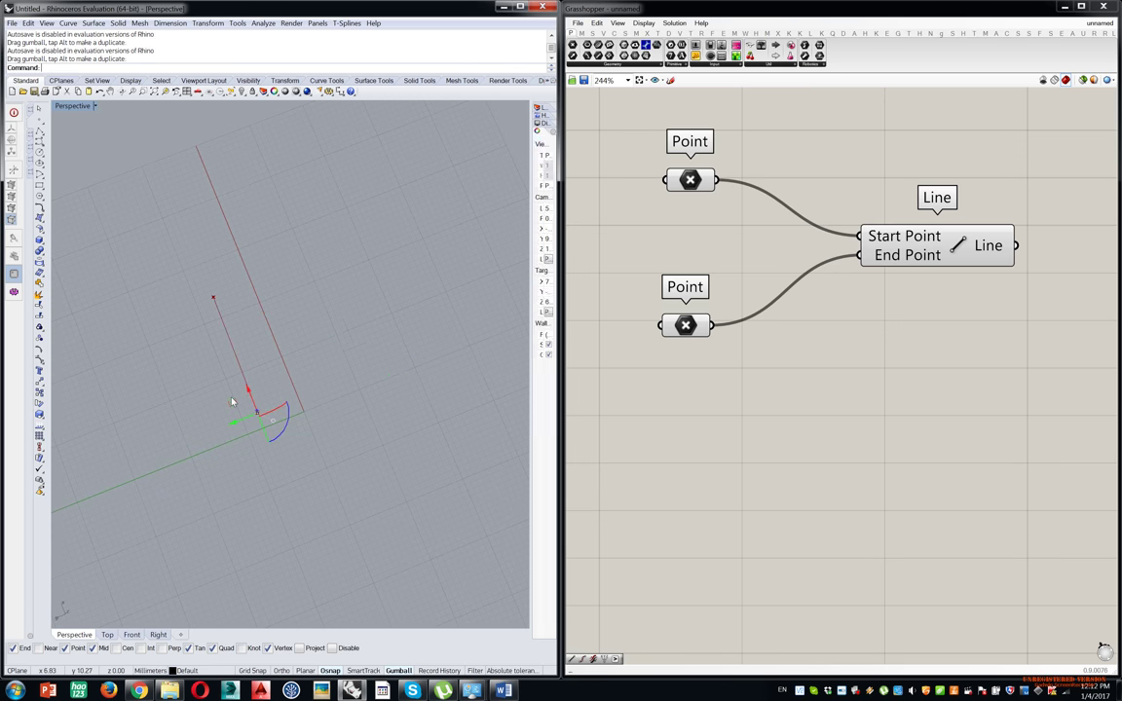
pyautogui.moveTo(330, 328); pyautogui.dragTo(365, 311, button='right')
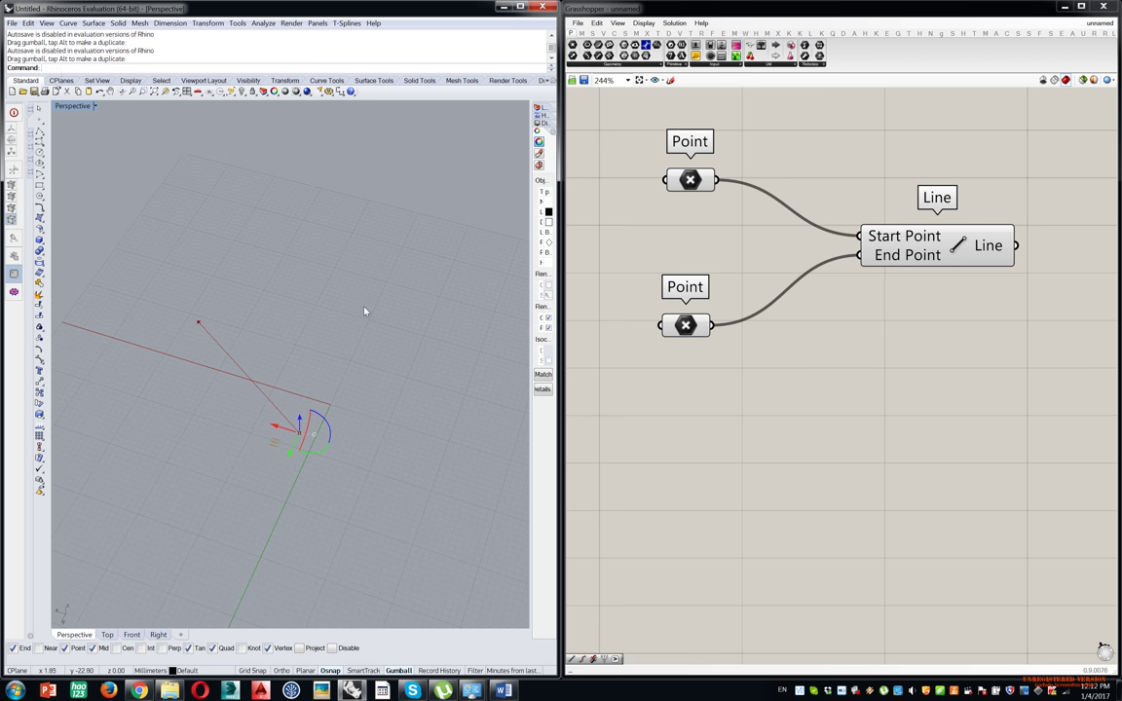
# Bring the two Points and the Line component closer together and move the group further below the Construct Point setup.
pyautogui.moveTo(978, 244); pyautogui.dragTo(1004, 188)
pyautogui.moveTo(685, 326); pyautogui.dragTo(682, 246)
pyautogui.click(792, 279)
pyautogui.scroll(-2, 807, 283)
pyautogui.scroll(-2, 801, 266)
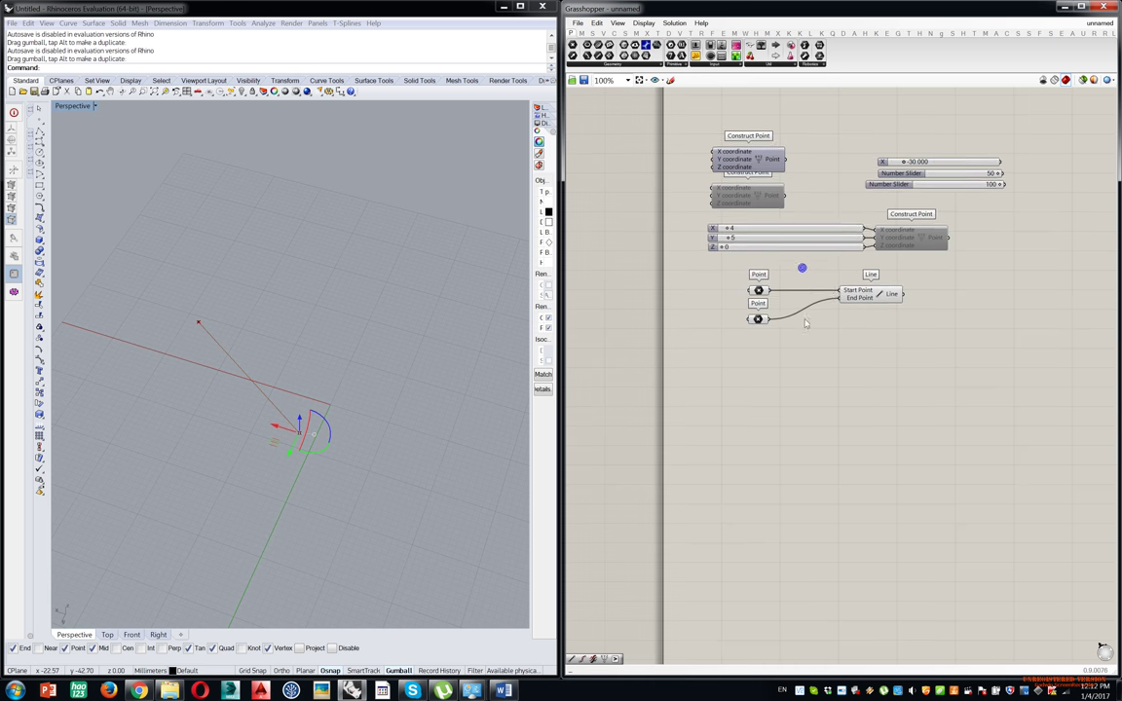
pyautogui.scroll(3, 801, 266)
pyautogui.moveTo(934, 275); pyautogui.dragTo(609, 463)
pyautogui.moveTo(888, 313); pyautogui.dragTo(859, 463)
pyautogui.click(819, 333)
# Draw a straight Rhino line freehand on the construction plane, crossing the red X axis in the perspective view.
pyautogui.moveTo(437, 357); pyautogui.dragTo(311, 363, button='right')
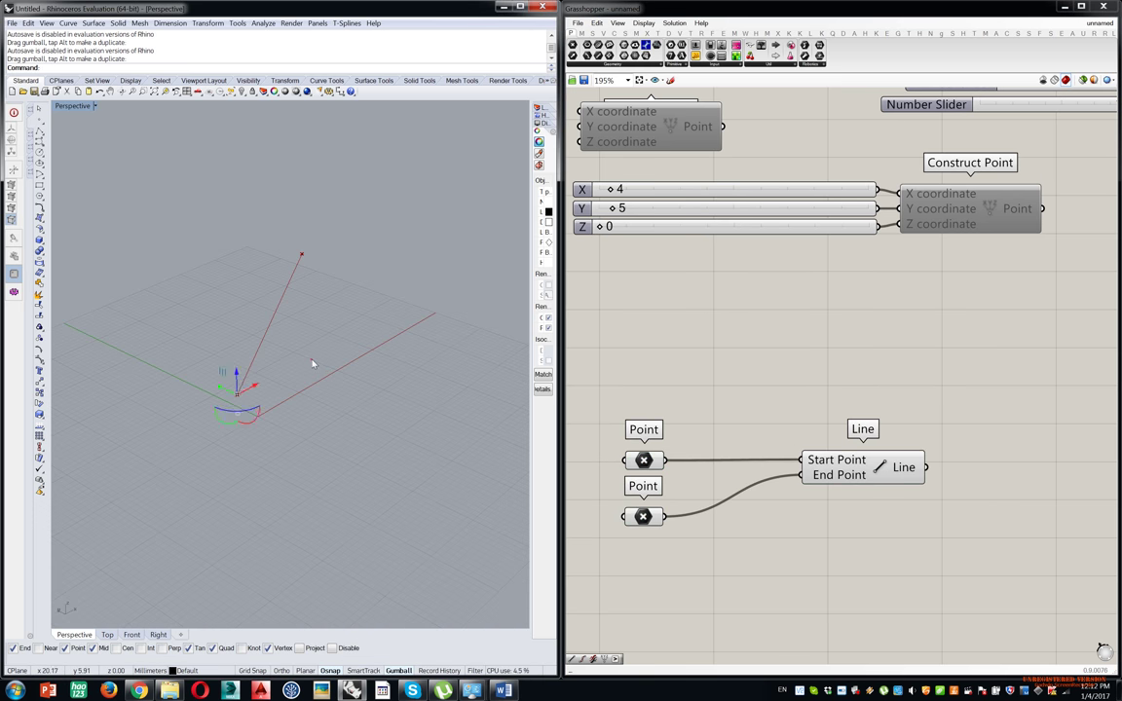
pyautogui.click(311, 359)
pyautogui.moveTo(250, 388); pyautogui.dragTo(348, 391, button='right')
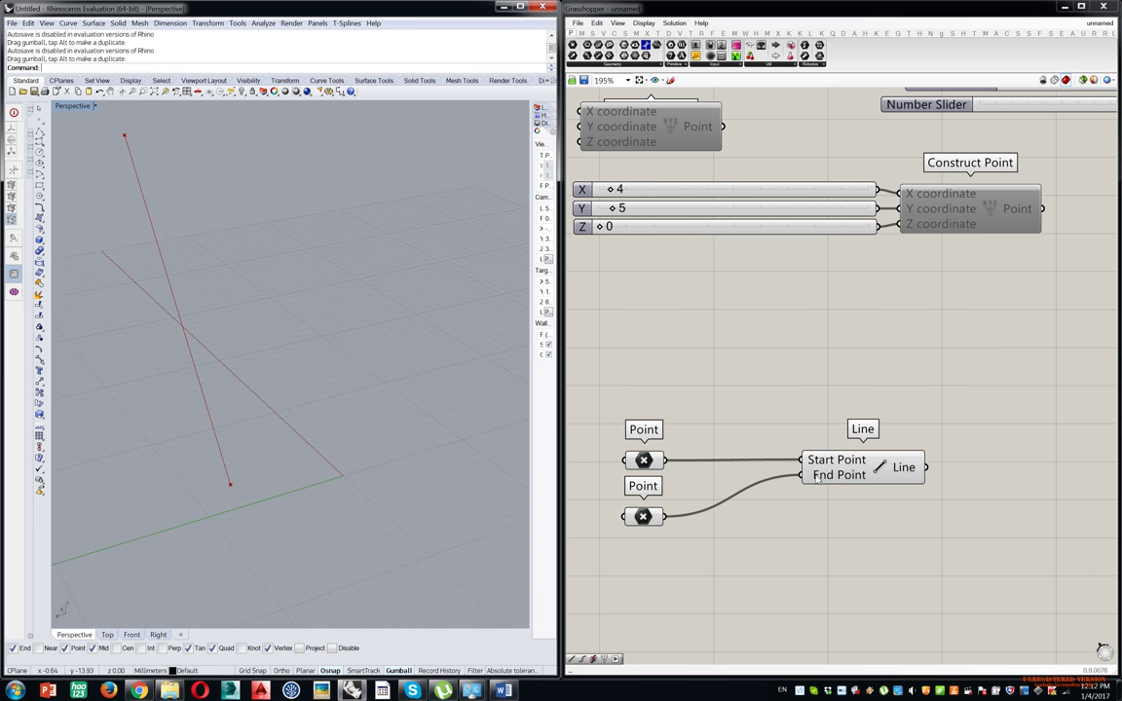
pyautogui.moveTo(785, 569); pyautogui.dragTo(814, 448, button='right')
pyautogui.click(610, 64)
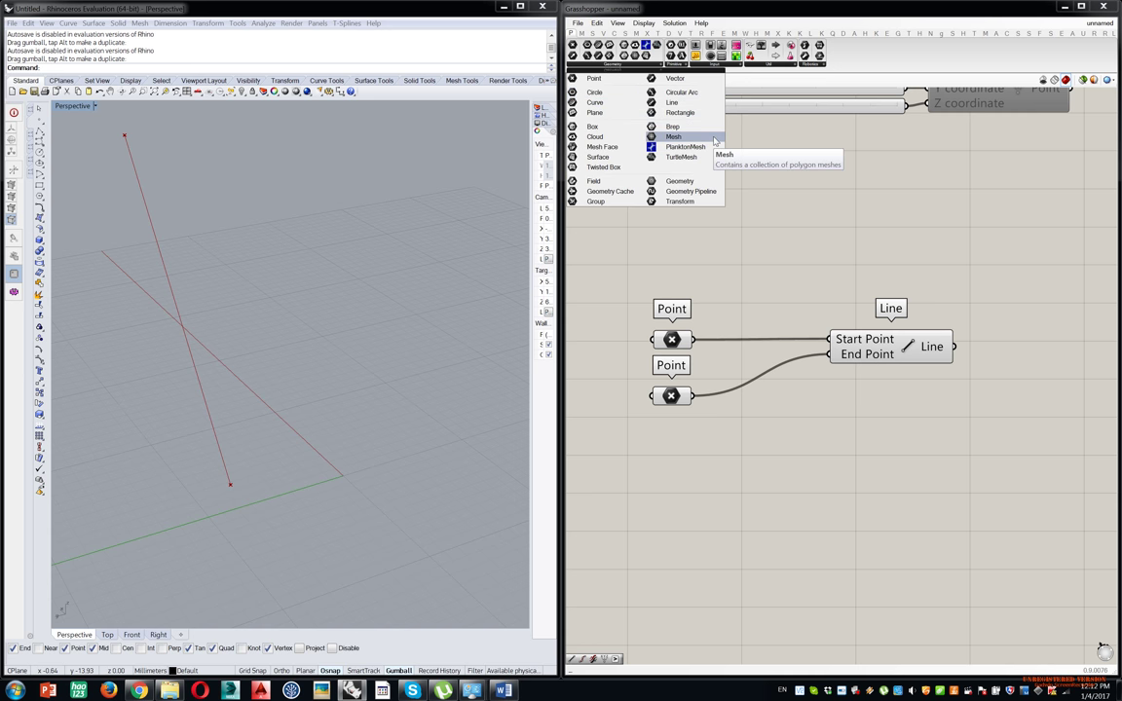
pyautogui.click(41, 133)
pyautogui.click(60, 134)
pyautogui.click(365, 311)
pyautogui.click(132, 414)
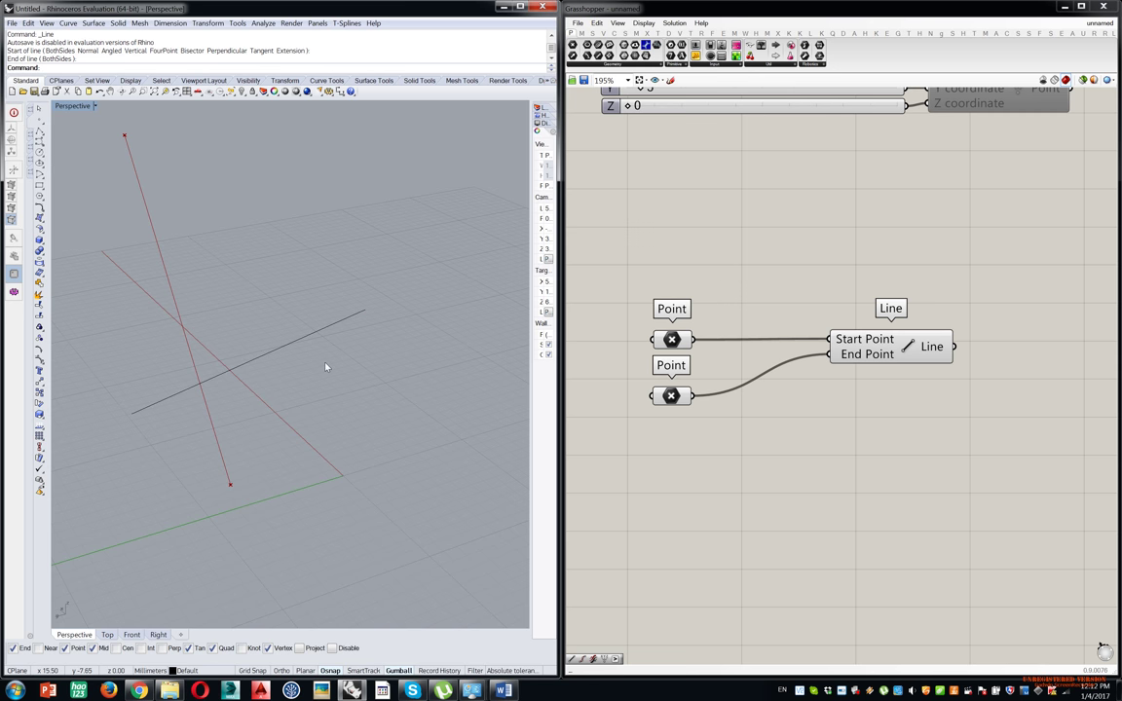
# Add a Line geometry parameter below the Line component and set one line by picking its start and end in the viewport.
pyautogui.click(642, 66)
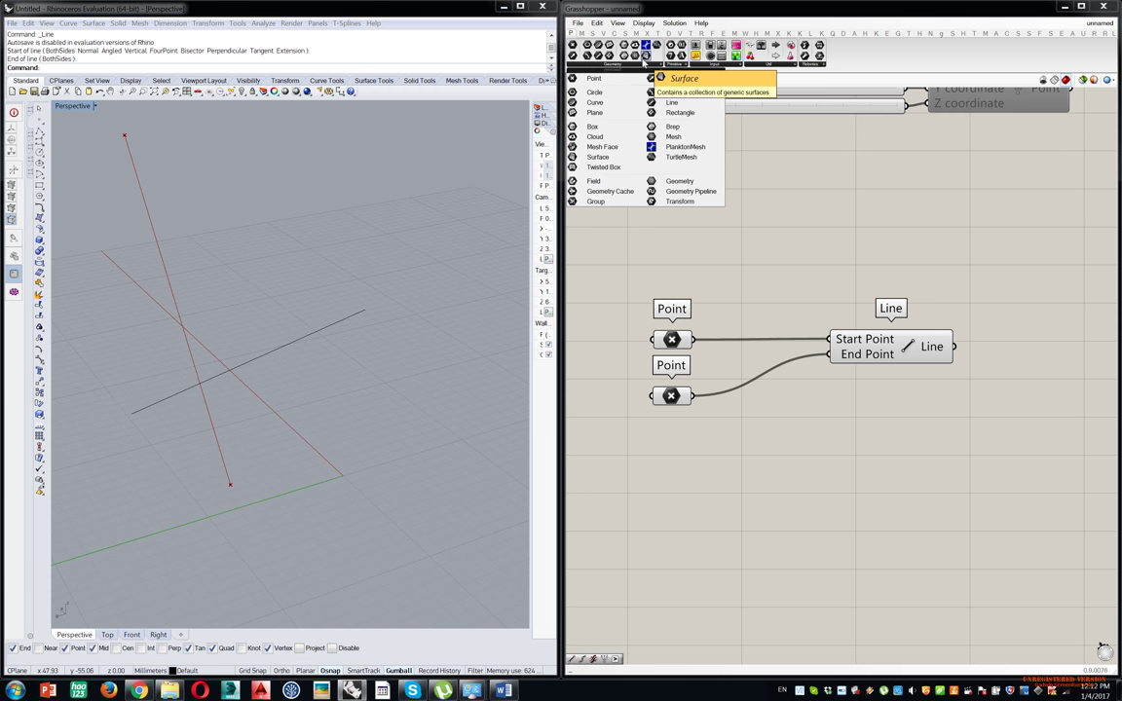
pyautogui.moveTo(672, 103); pyautogui.dragTo(787, 448)
pyautogui.rightClick(787, 448)
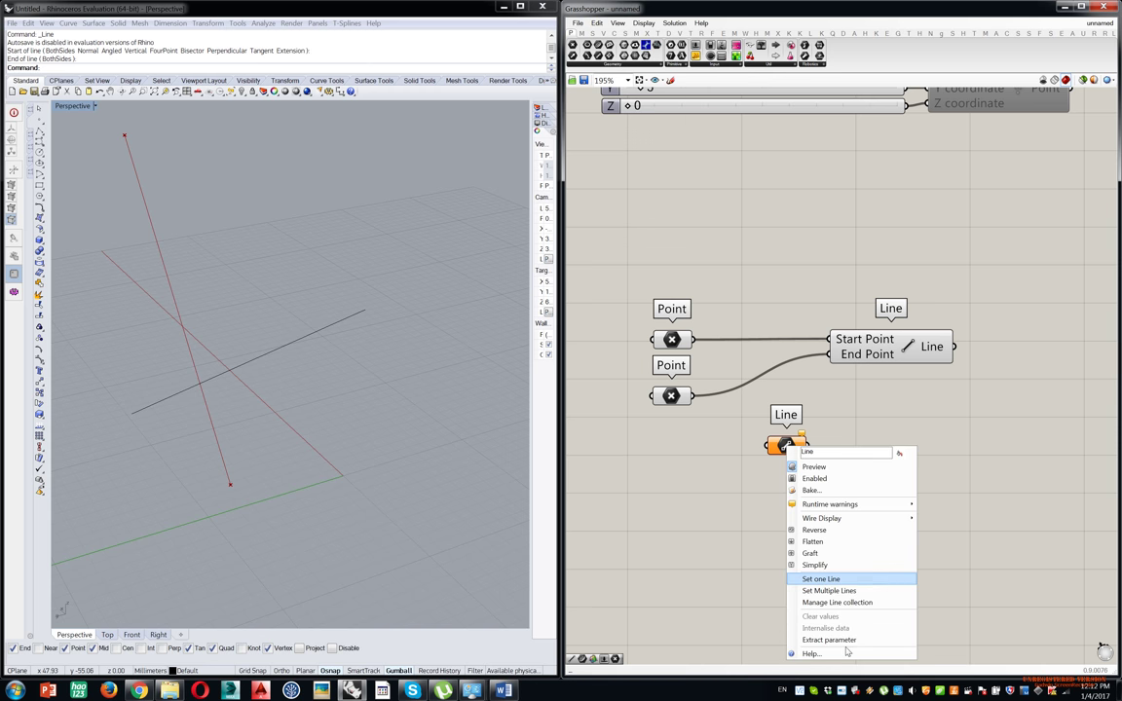
pyautogui.click(830, 579)
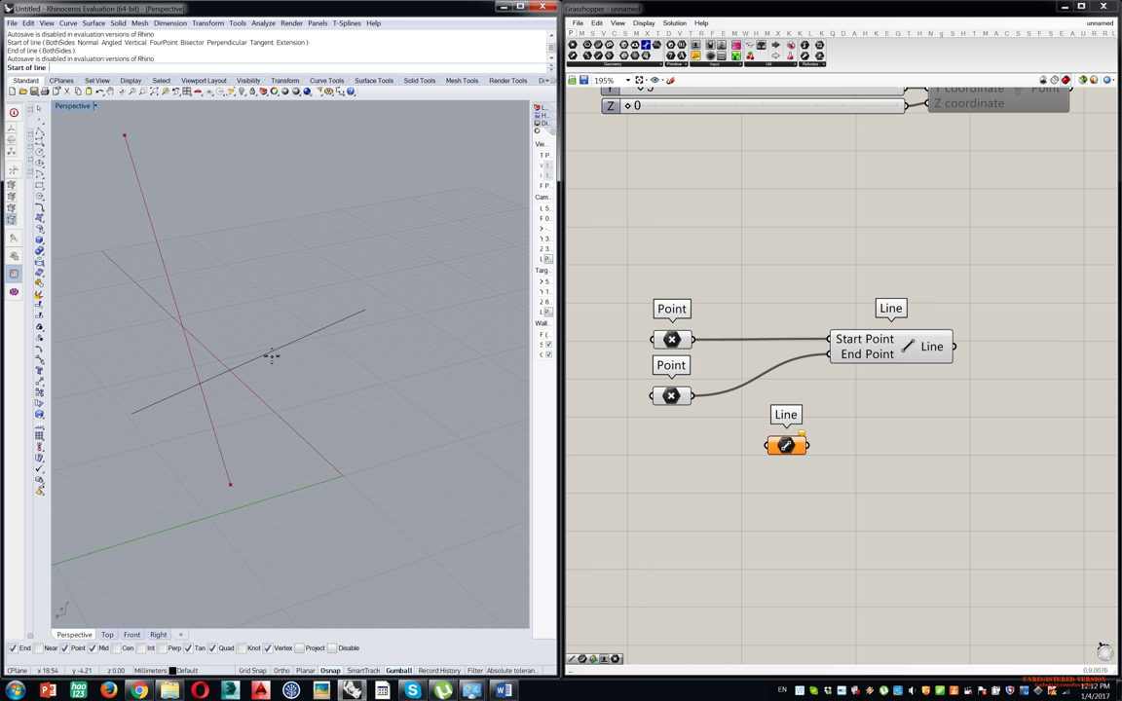
pyautogui.click(104, 314)
pyautogui.click(426, 396)
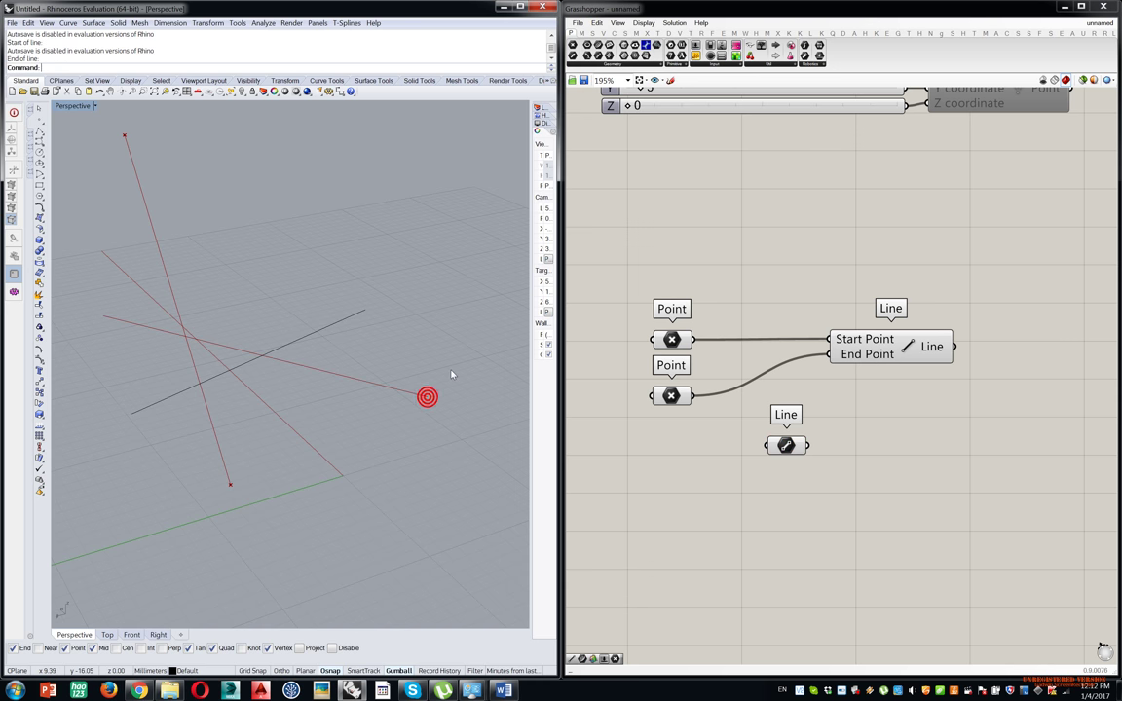
# Delete the Line geometry parameter together with its picked line.
pyautogui.click(438, 365)
pyautogui.moveTo(824, 426); pyautogui.dragTo(780, 473)
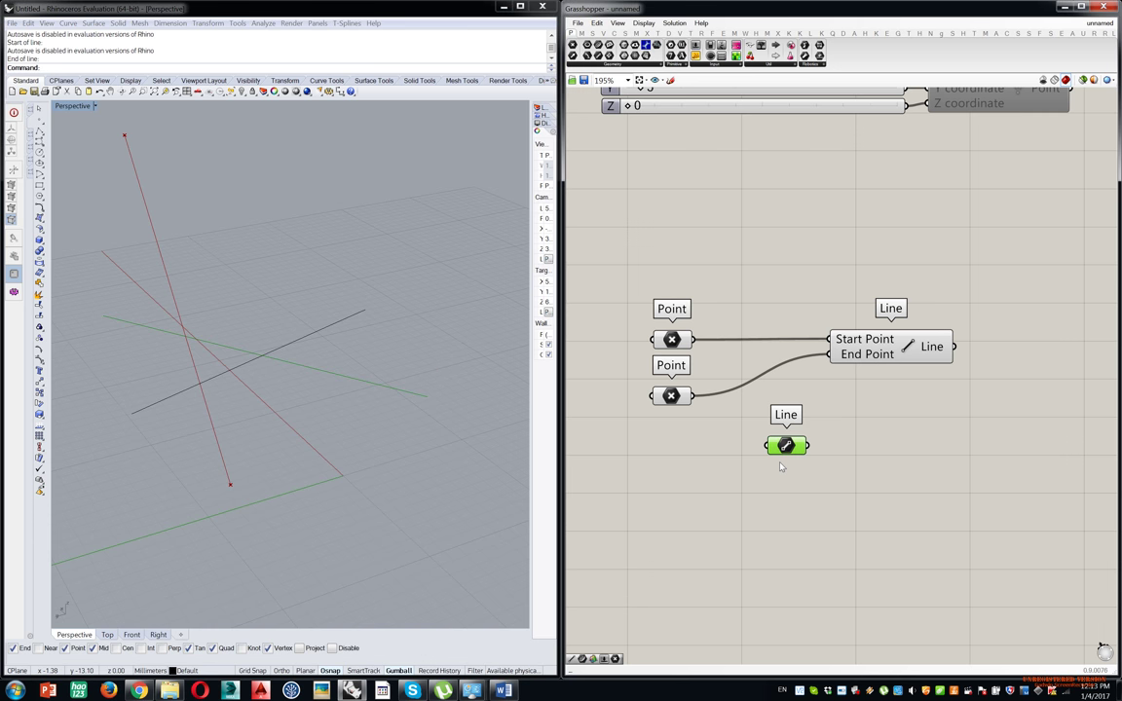
pyautogui.press('Delete')
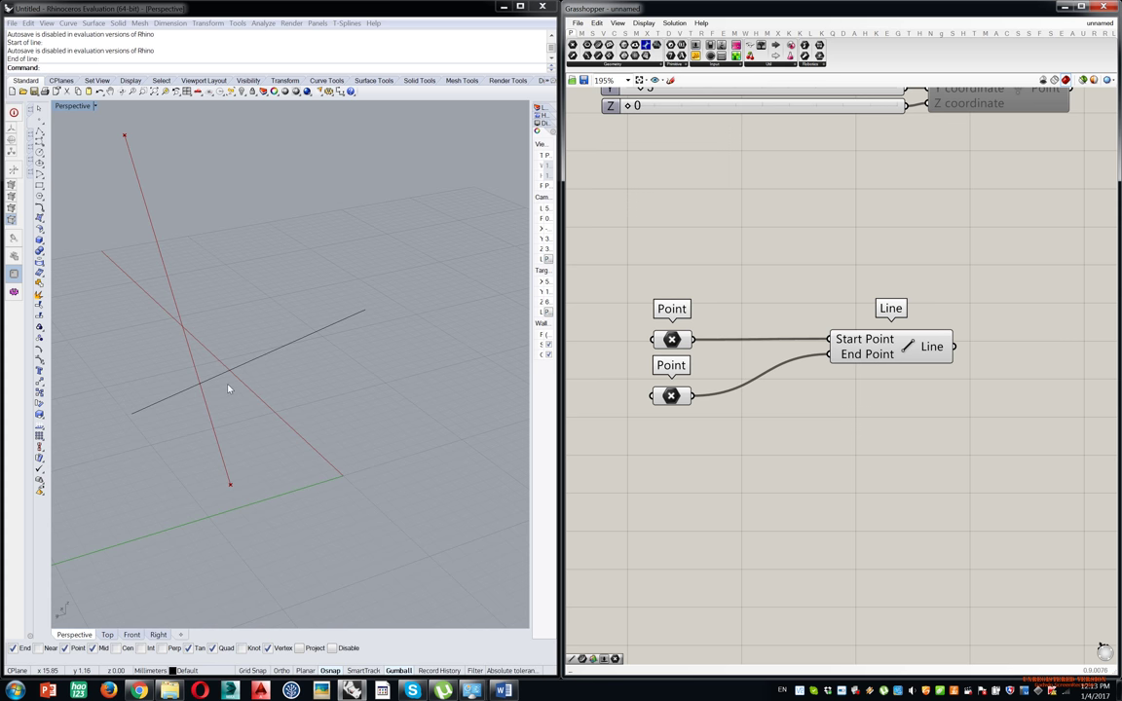
# Add a Curve parameter below the Line component and reference the straight Rhino line as its single curve.
pyautogui.click(612, 62)
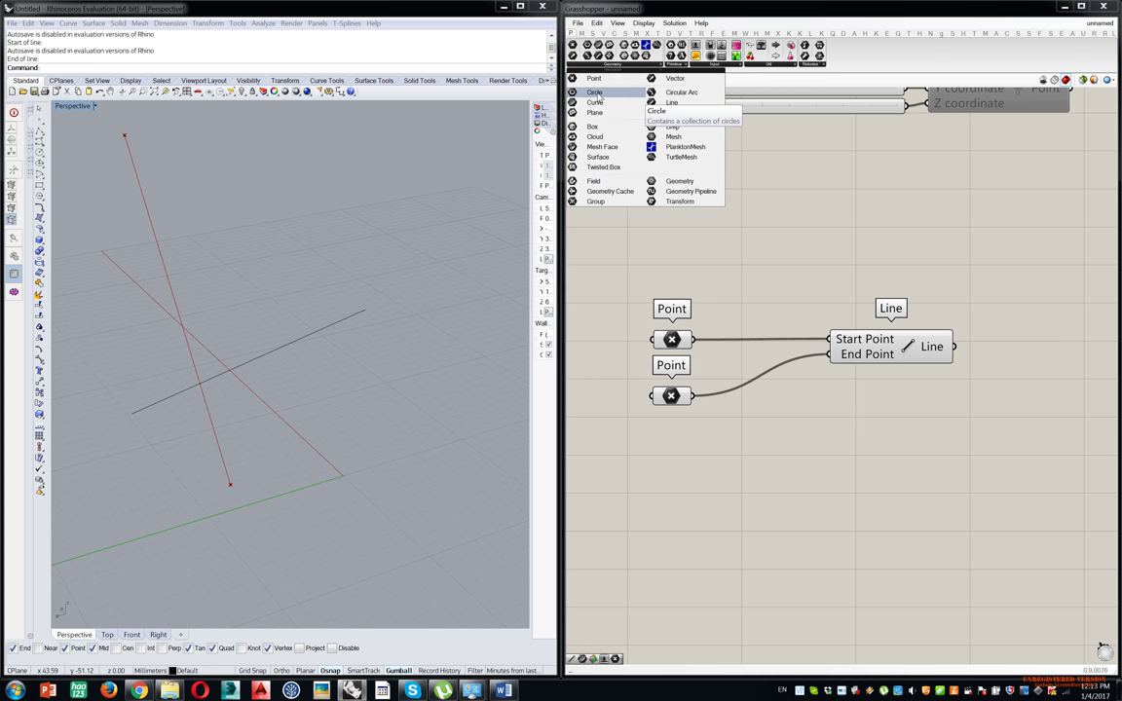
pyautogui.click(601, 103)
pyautogui.click(809, 462)
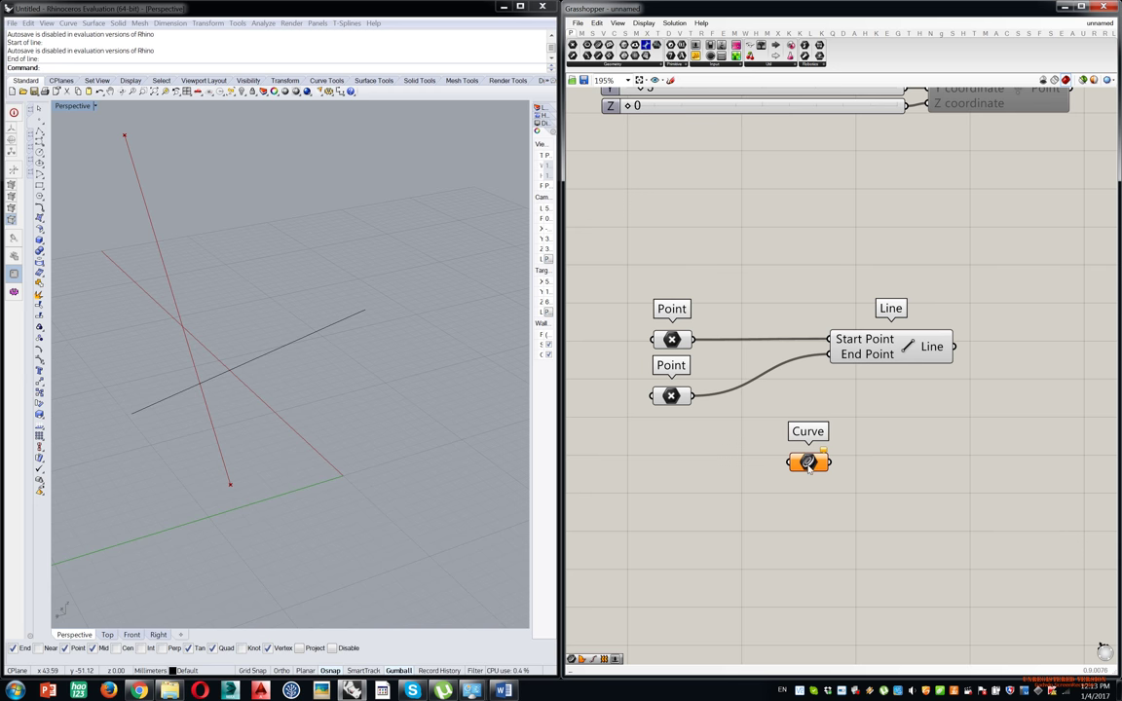
pyautogui.rightClick(809, 464)
pyautogui.click(836, 596)
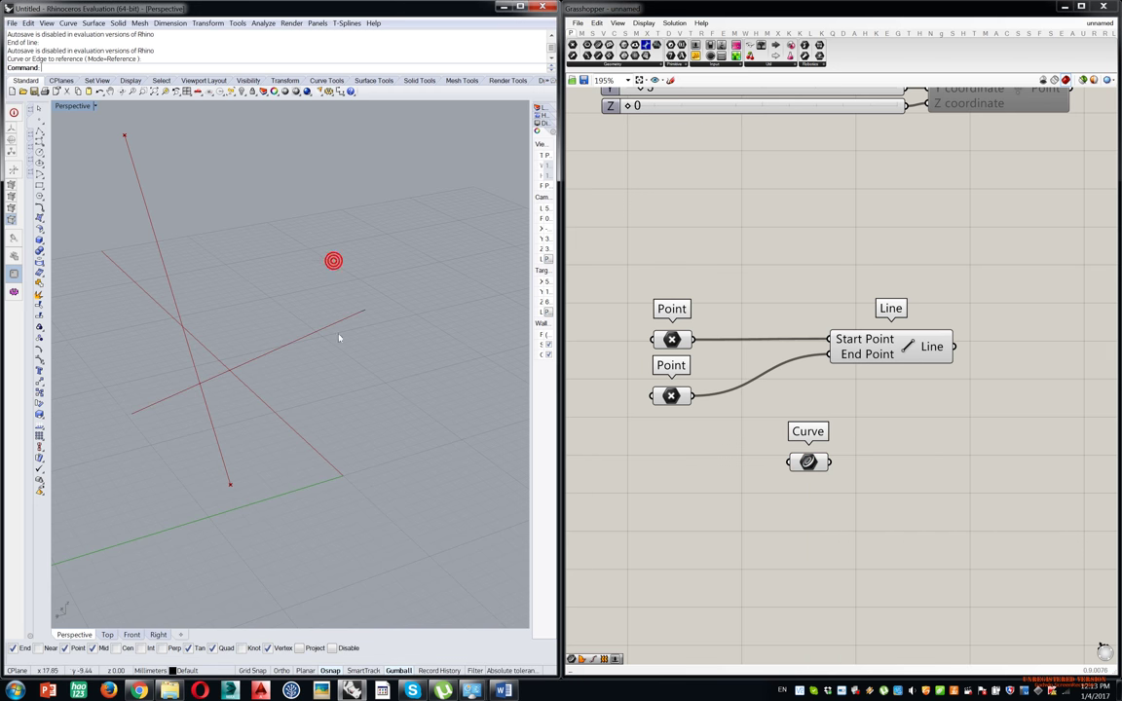
# Move the Curve parameter directly below the two Point parameters.
pyautogui.click(597, 65)
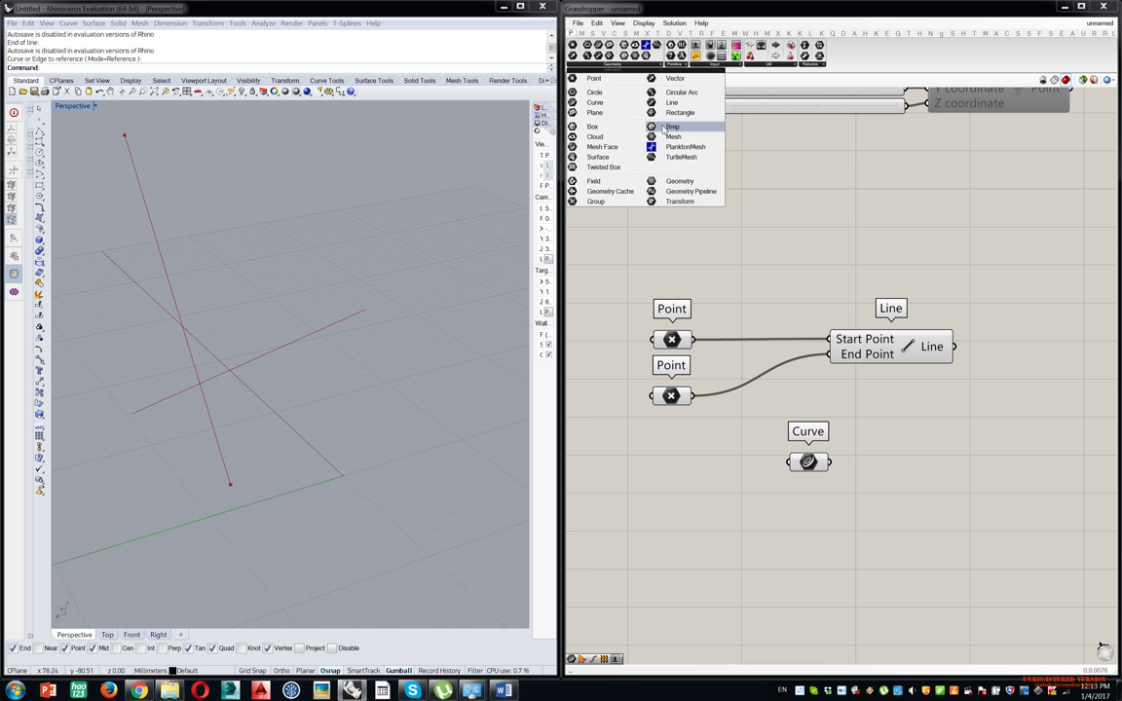
pyautogui.click(742, 282)
pyautogui.moveTo(804, 466); pyautogui.dragTo(678, 479)
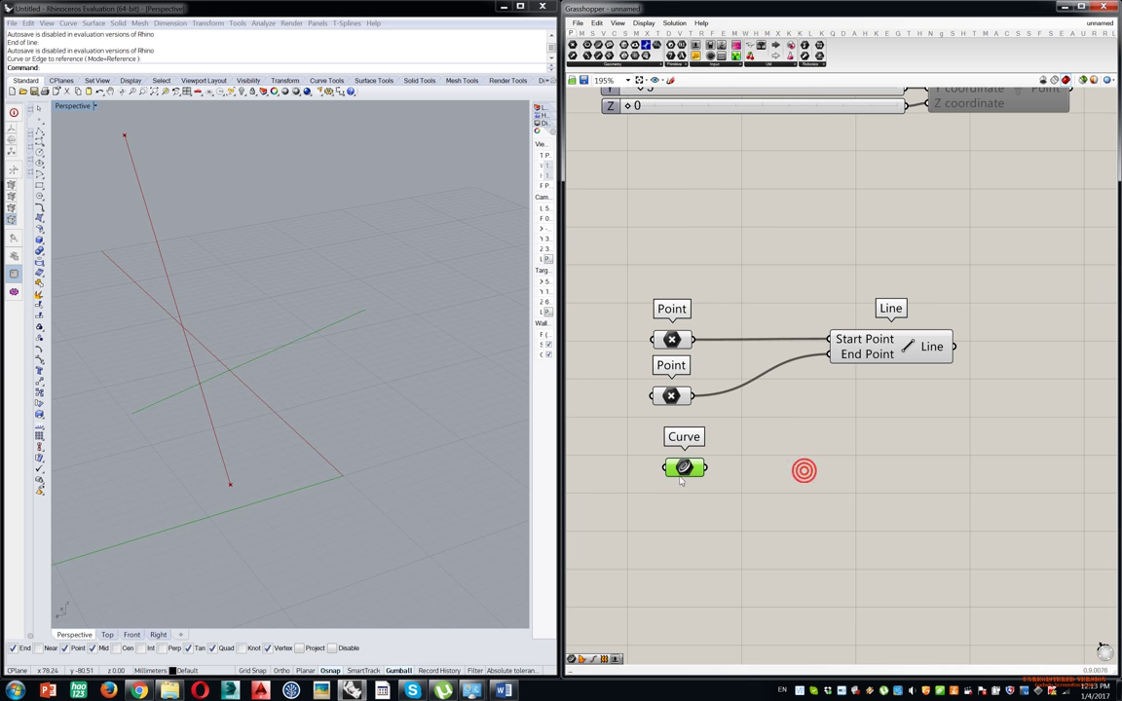
pyautogui.click(601, 64)
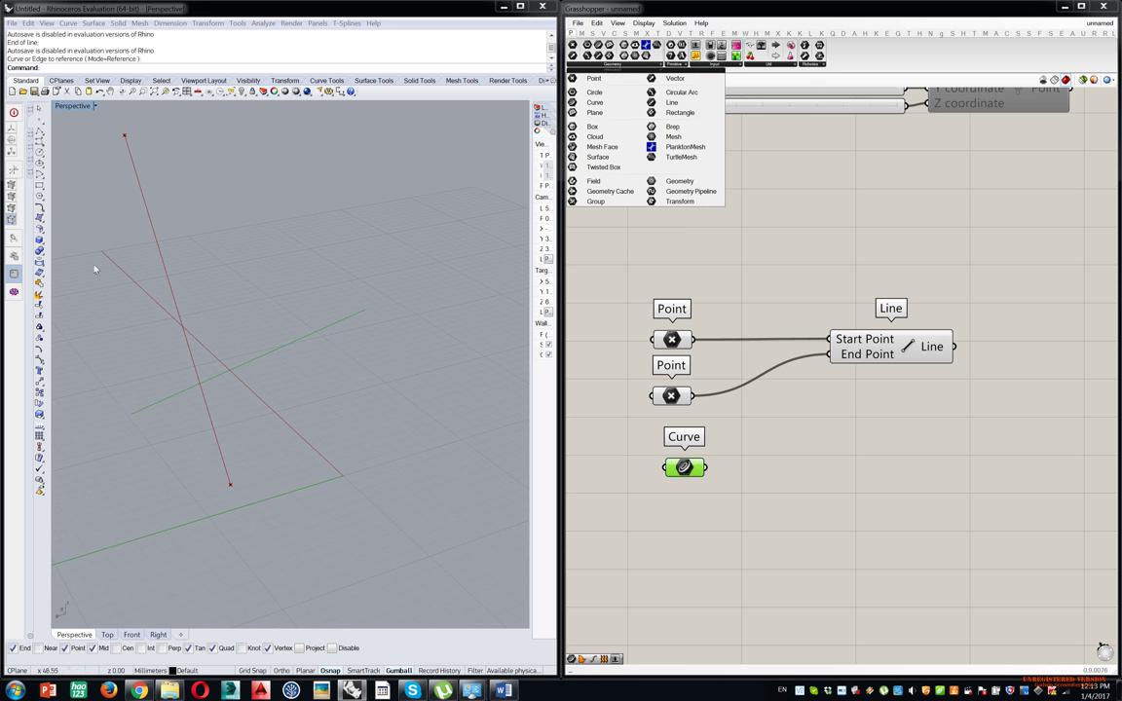
# Draw a Rhino box freehand on the construction plane beside the existing lines in the perspective view.
pyautogui.click(38, 238)
pyautogui.click(397, 339)
pyautogui.click(379, 450)
pyautogui.click(378, 289)
pyautogui.moveTo(340, 260)
pyautogui.mouseDown(button='right')
pyautogui.moveTo(386, 336)
pyautogui.moveTo(431, 328)
pyautogui.moveTo(275, 218)
pyautogui.mouseUp(button='right')
pyautogui.scroll(-7, 413, 333)
# View the box in the Shaded, Rendered, Ghosted and Pen display modes and return to Wireframe.
pyautogui.click(73, 106)
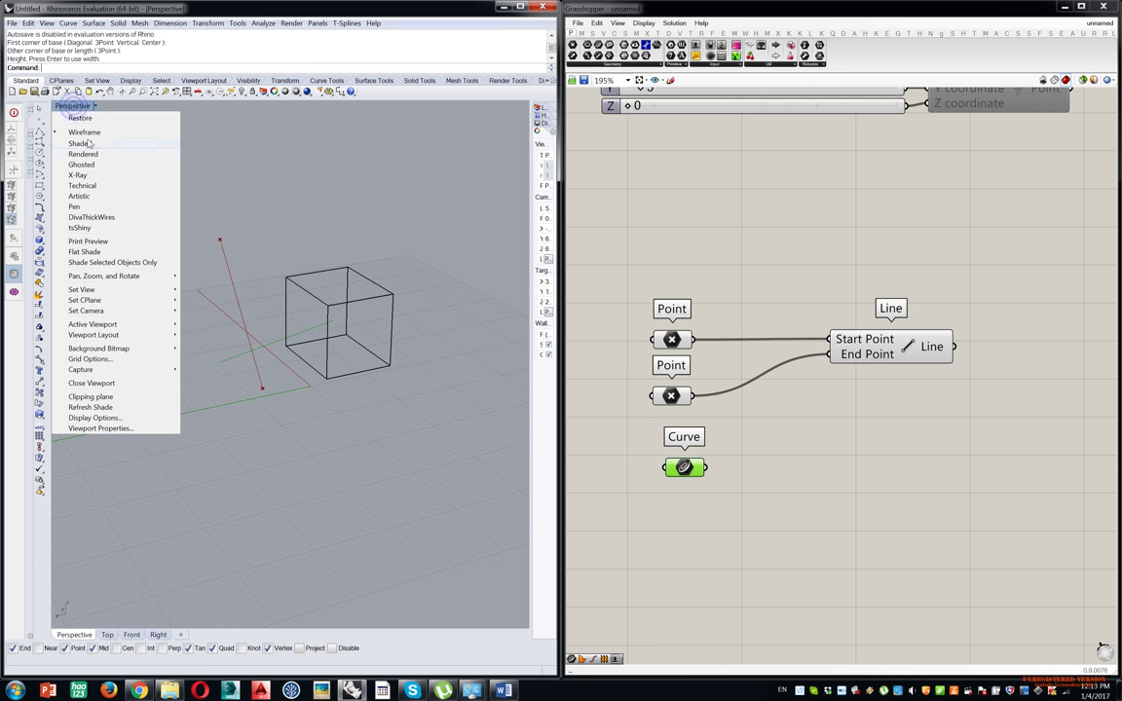
pyautogui.click(77, 142)
pyautogui.click(82, 106)
pyautogui.click(83, 153)
pyautogui.click(76, 105)
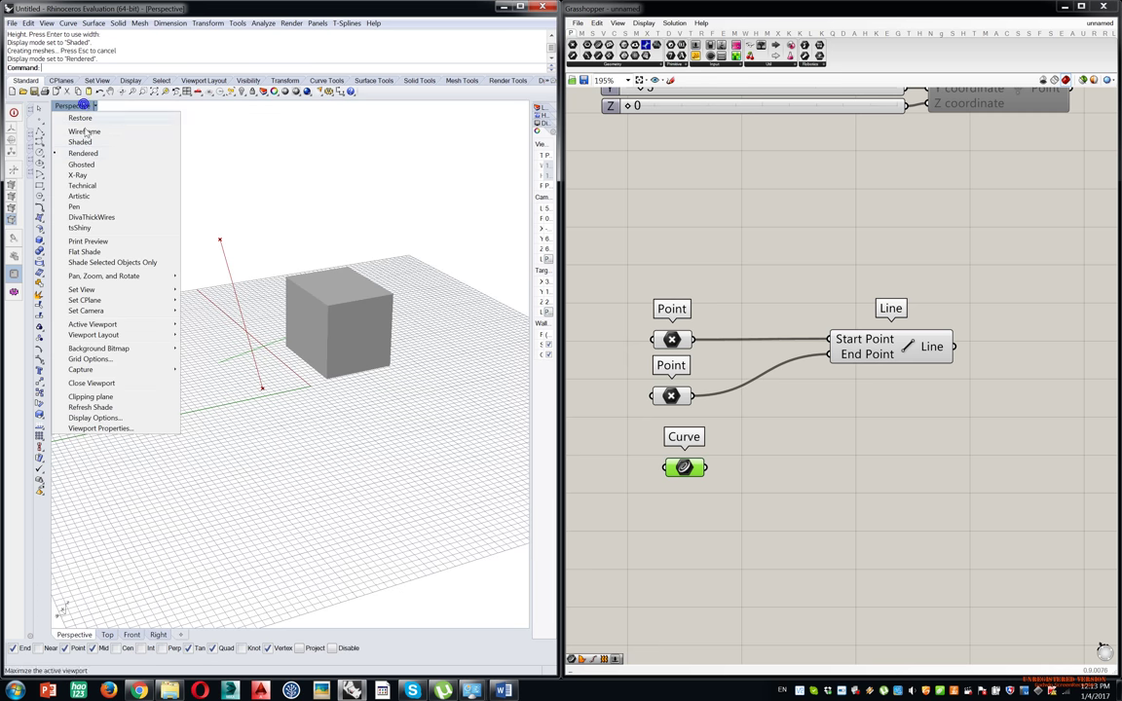
pyautogui.click(83, 166)
pyautogui.click(76, 105)
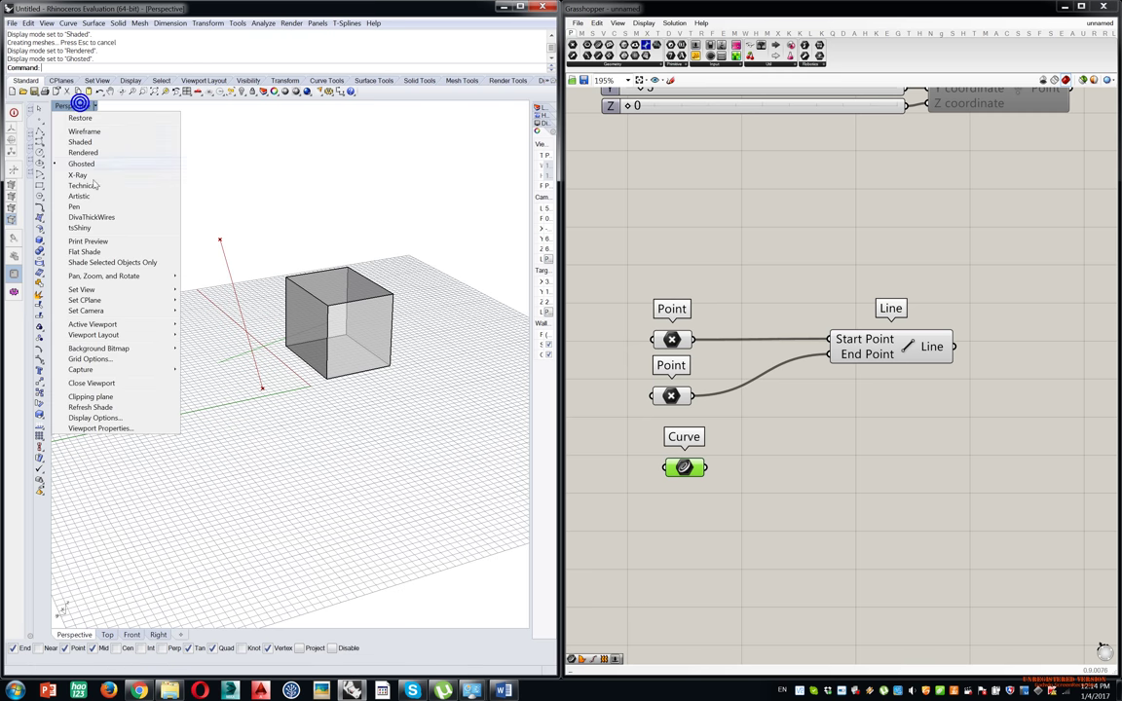
pyautogui.click(74, 207)
pyautogui.click(76, 104)
pyautogui.click(77, 133)
pyautogui.moveTo(439, 201); pyautogui.dragTo(469, 318, button='right')
pyautogui.scroll(6, 425, 279)
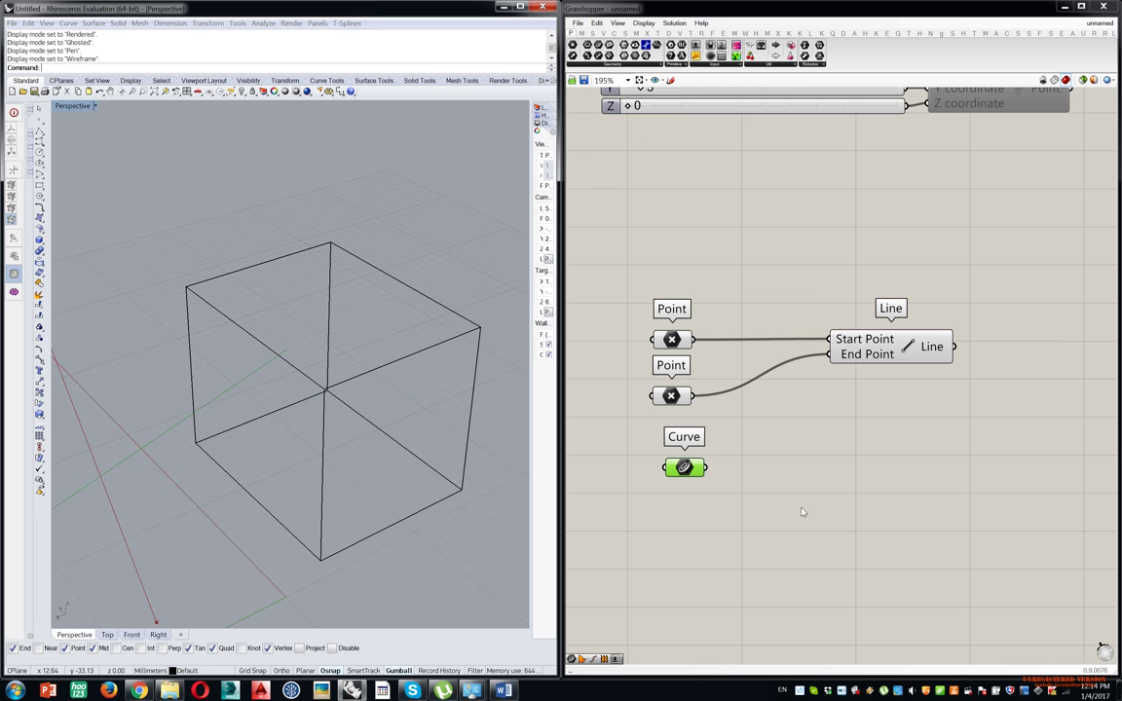
# Add a Brep parameter to the canvas below the Curve parameter.
pyautogui.moveTo(701, 634); pyautogui.dragTo(704, 518, button='right')
pyautogui.doubleClick(704, 518)
pyautogui.write('bre')
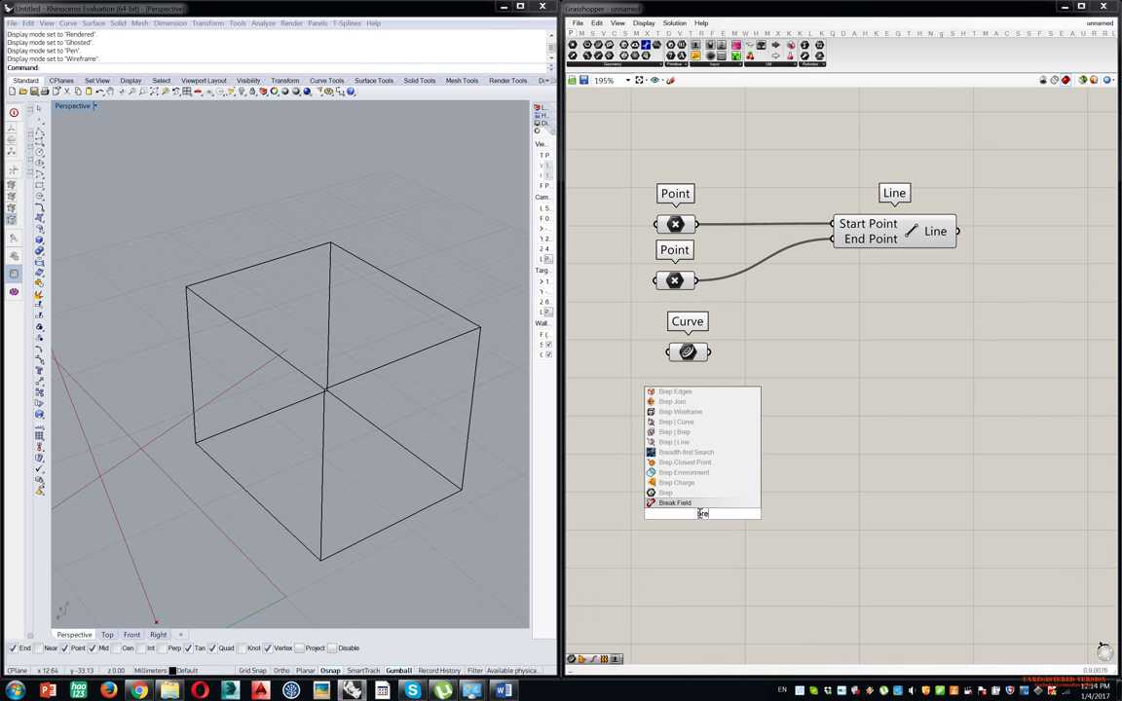
pyautogui.click(688, 493)
pyautogui.moveTo(698, 514); pyautogui.dragTo(685, 465)
pyautogui.click(764, 374)
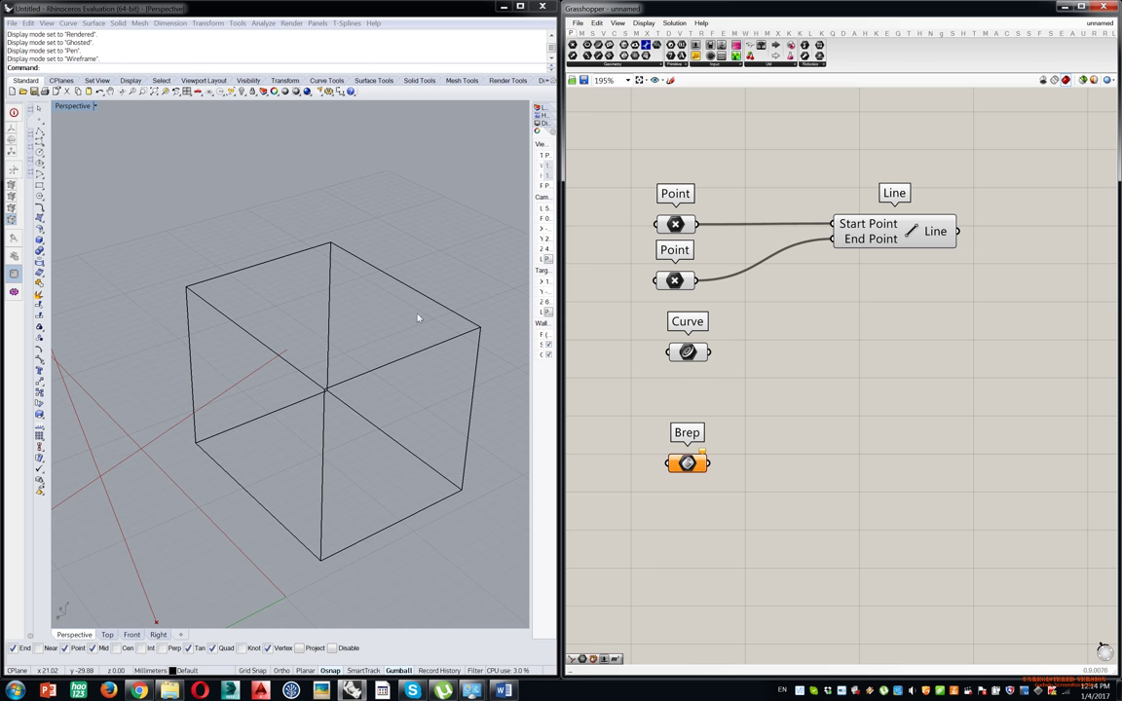
# Add a Box parameter to the canvas beside the Curve parameter.
pyautogui.scroll(-2, 331, 348)
pyautogui.scroll(-2, 331, 349)
pyautogui.rightClick(327, 347)
pyautogui.moveTo(670, 290); pyautogui.dragTo(793, 195, button='right')
pyautogui.scroll(-3, 355, 430)
pyautogui.moveTo(356, 426); pyautogui.dragTo(321, 429, button='right')
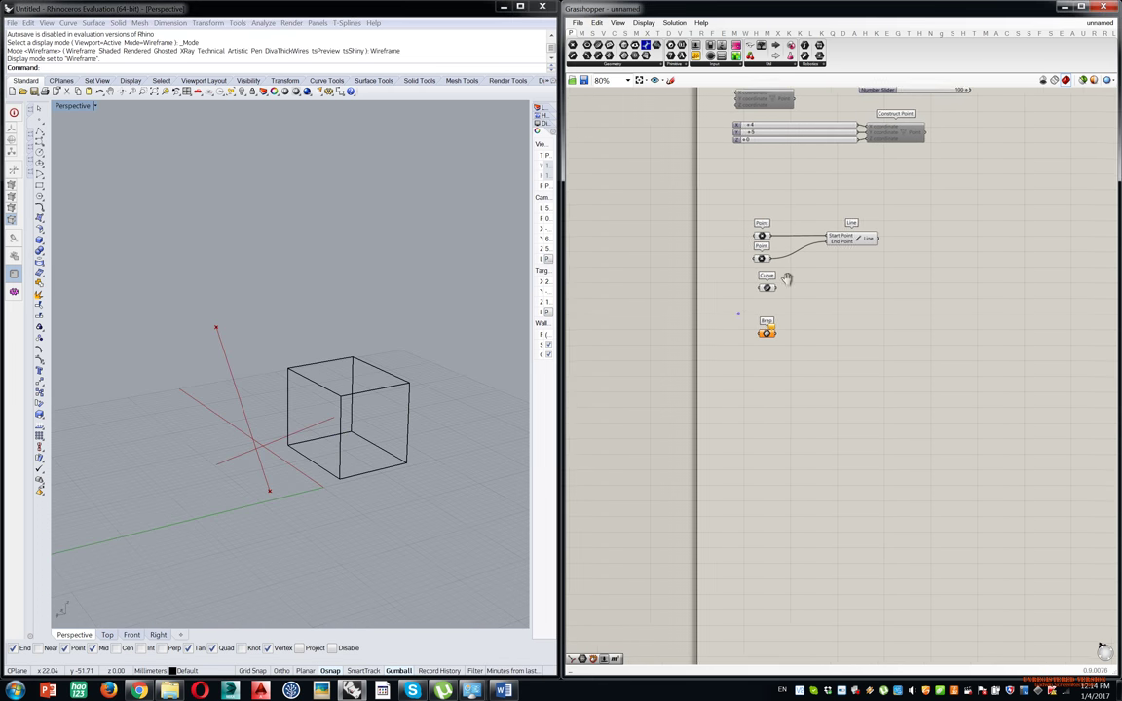
pyautogui.scroll(5, 738, 313)
pyautogui.moveTo(849, 175); pyautogui.dragTo(784, 203, button='right')
pyautogui.click(653, 65)
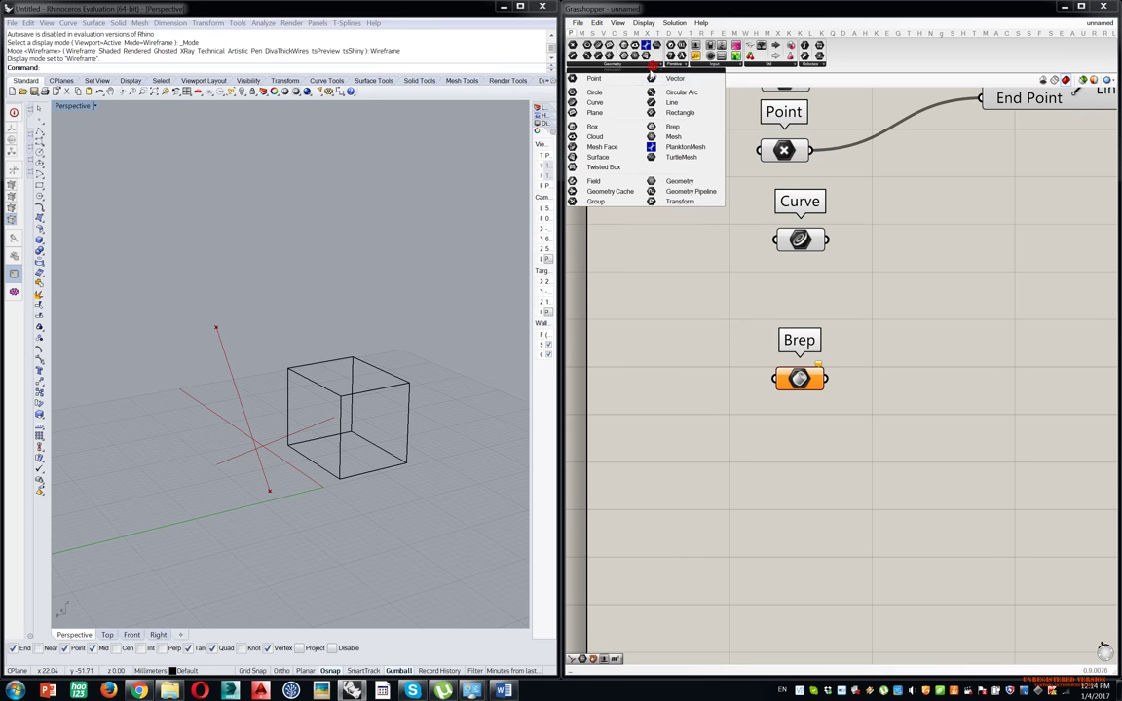
pyautogui.click(596, 130)
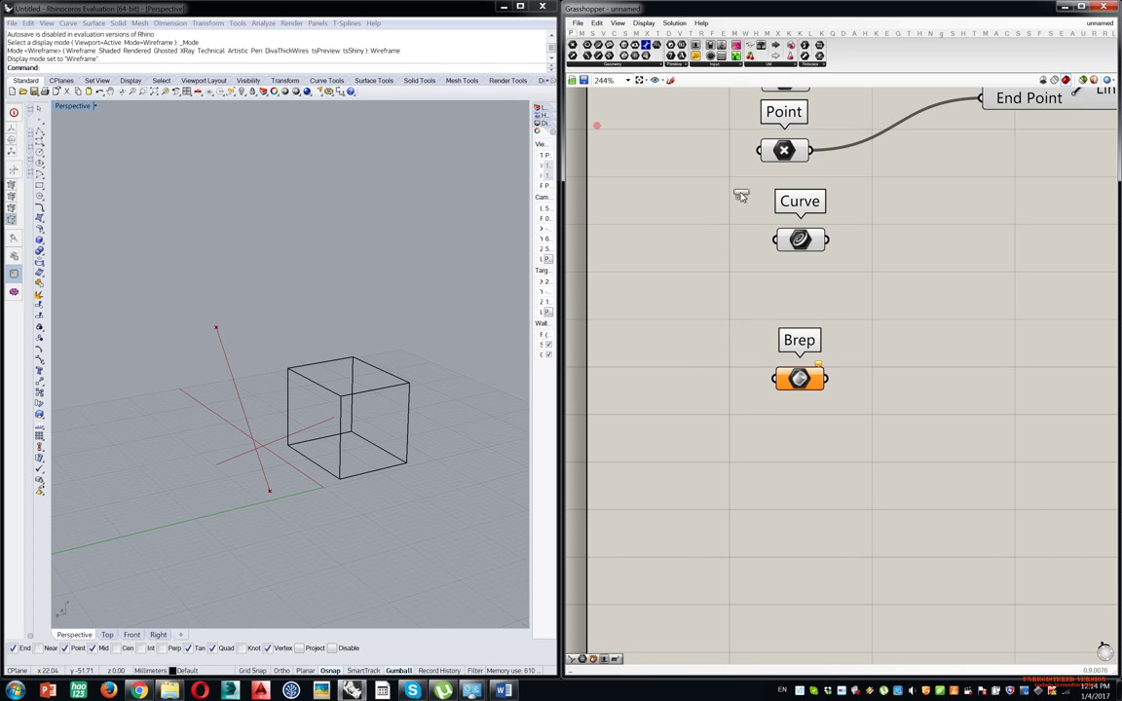
pyautogui.click(881, 237)
# Set one box for the Box parameter by picking base corners and height in the viewport, and delete the parameter.
pyautogui.rightClick(886, 240)
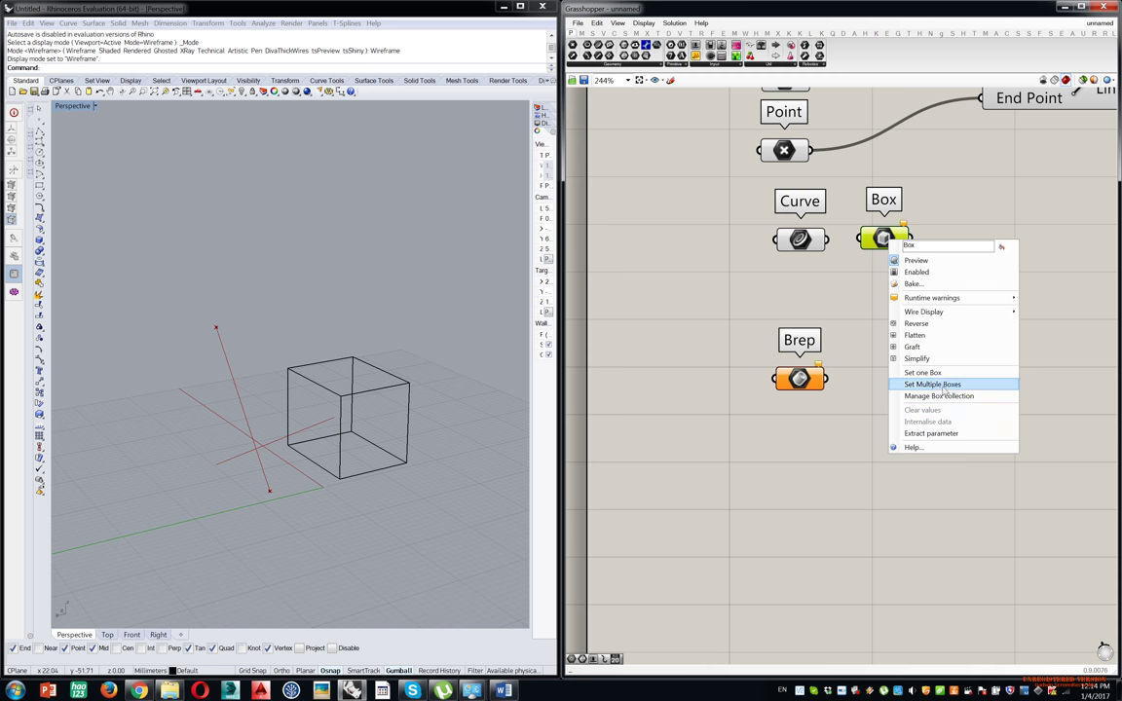
pyautogui.click(923, 372)
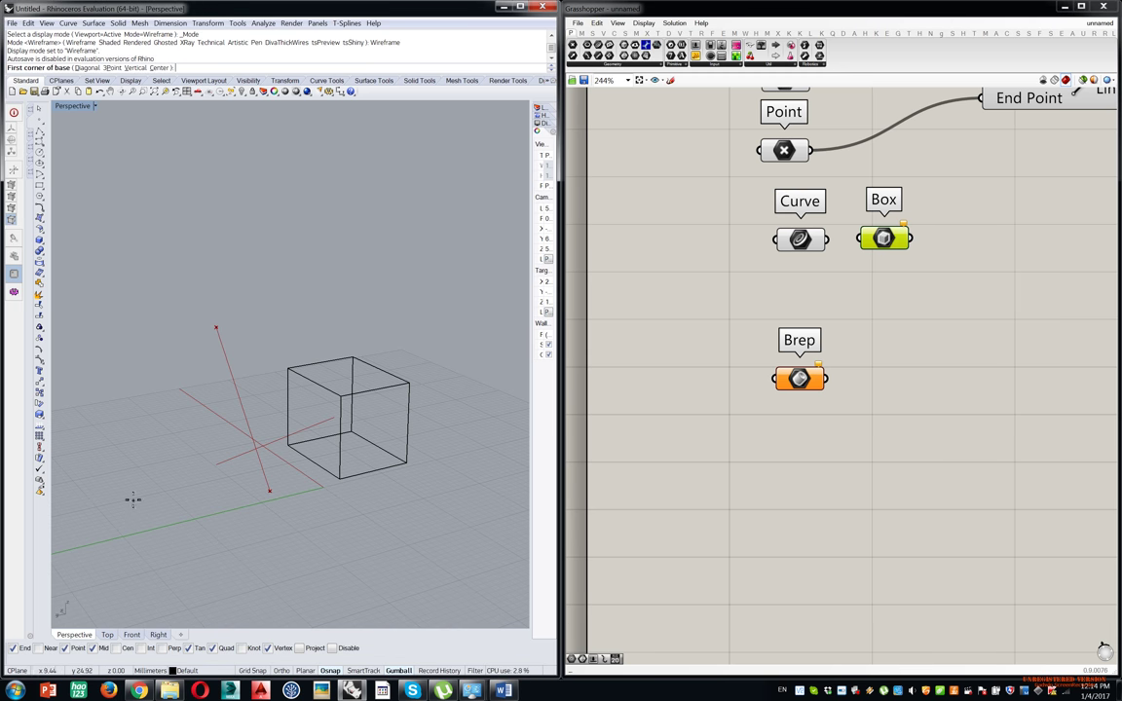
pyautogui.click(99, 485)
pyautogui.click(291, 545)
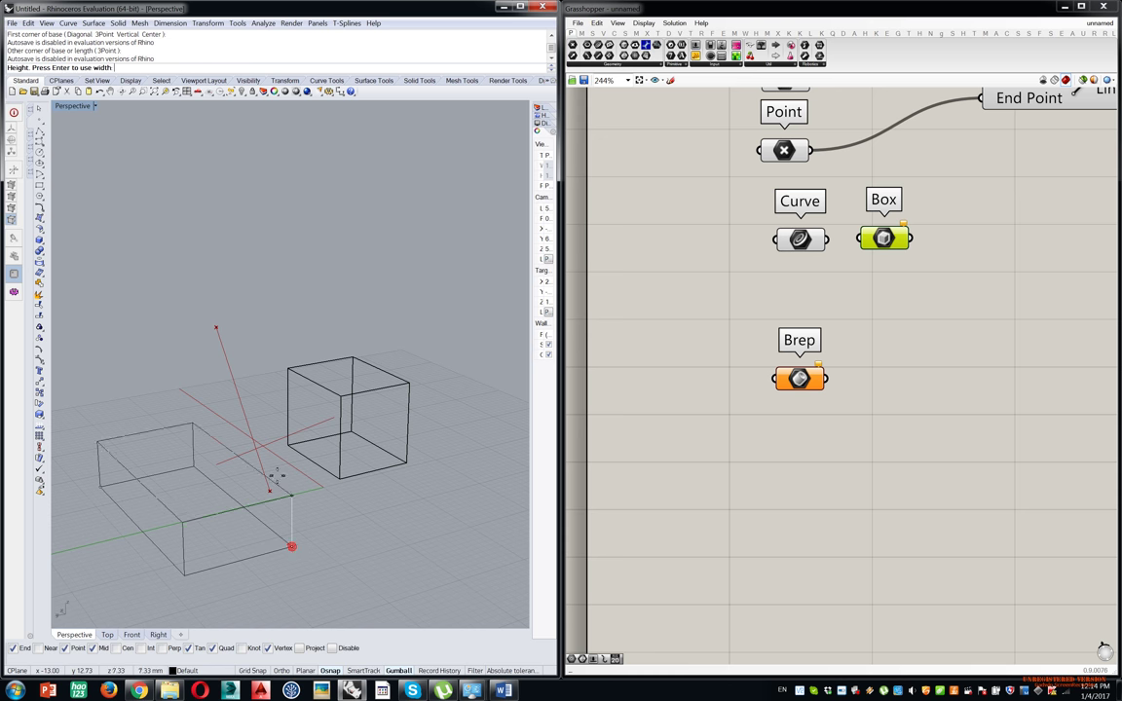
pyautogui.click(268, 414)
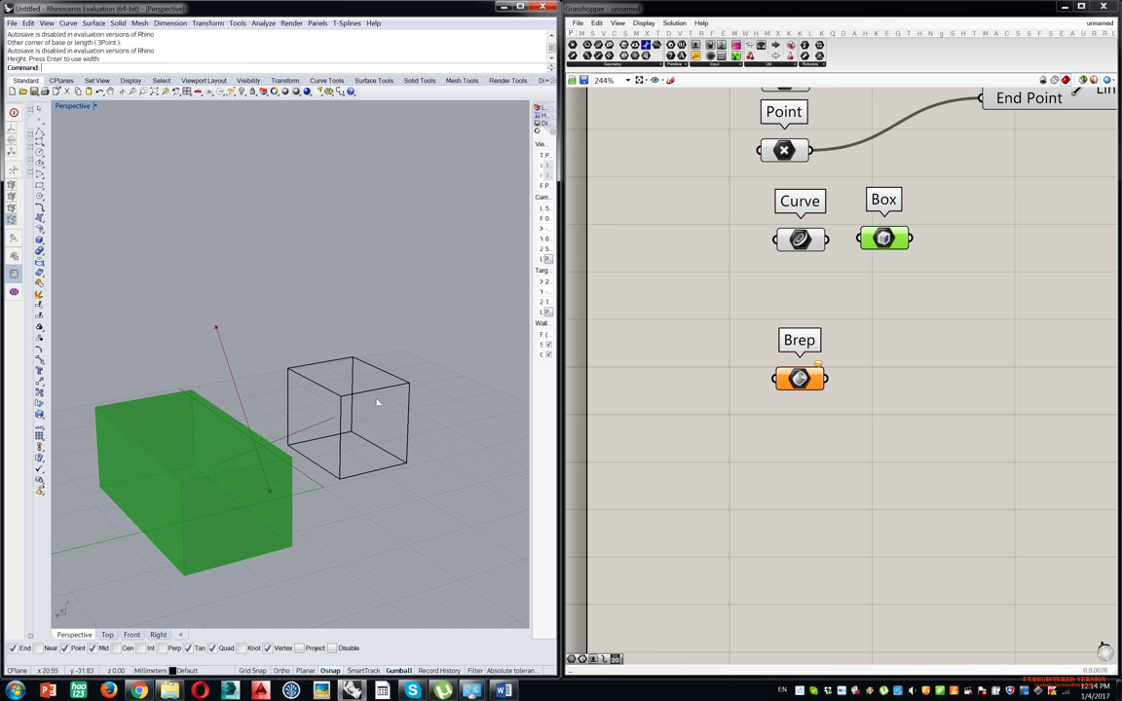
pyautogui.click(904, 198)
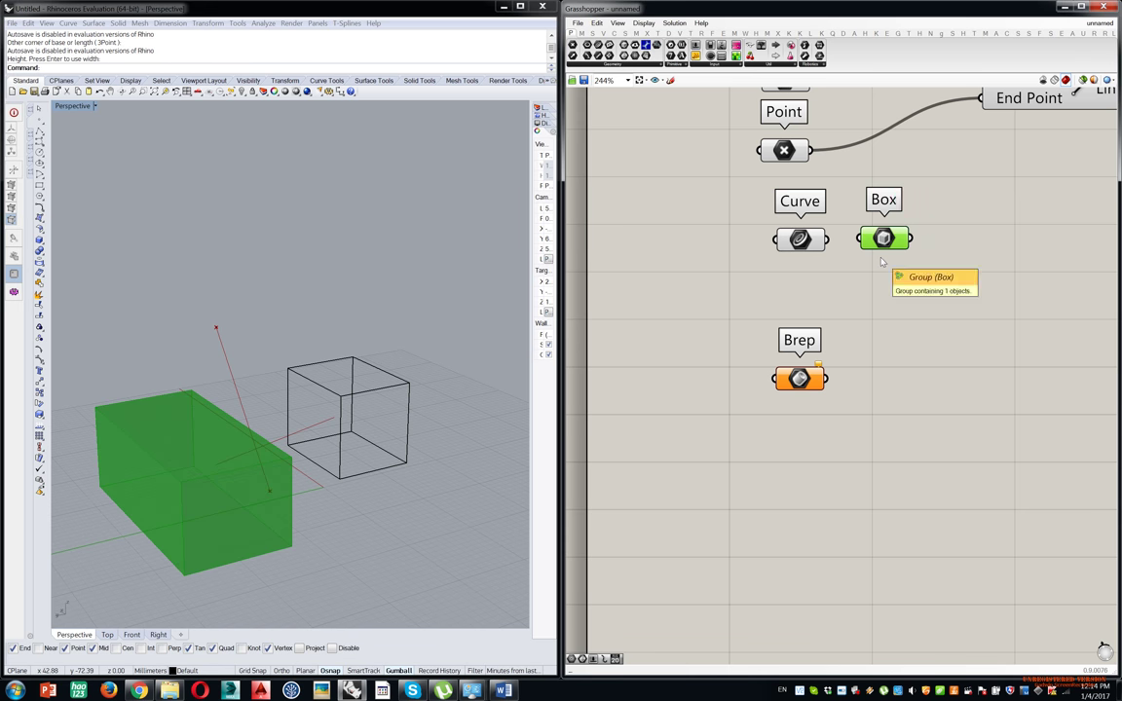
pyautogui.press('Delete')
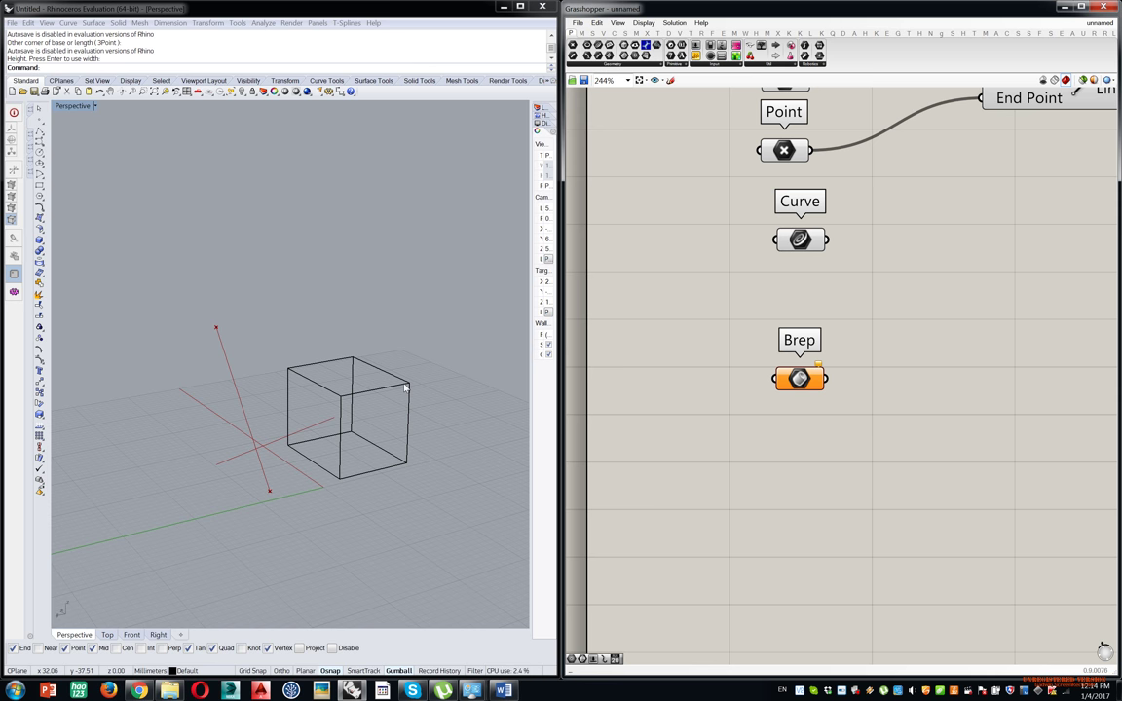
# In the Top view, draw an S-shaped interpolated curve through four points above the construction grid.
pyautogui.keyDown('shift'); pyautogui.moveTo(373, 351); pyautogui.dragTo(341, 432, button='right'); pyautogui.keyUp('shift')
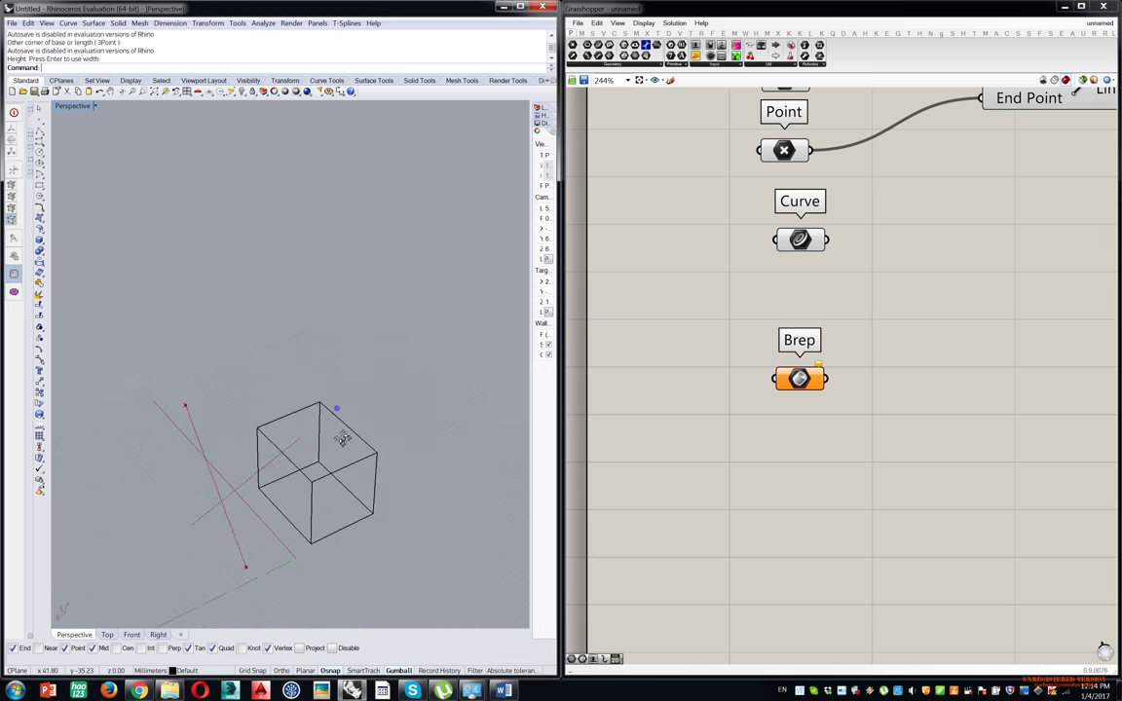
pyautogui.click(107, 634)
pyautogui.scroll(-5, 296, 387)
pyautogui.moveTo(308, 390); pyautogui.dragTo(255, 365, button='right')
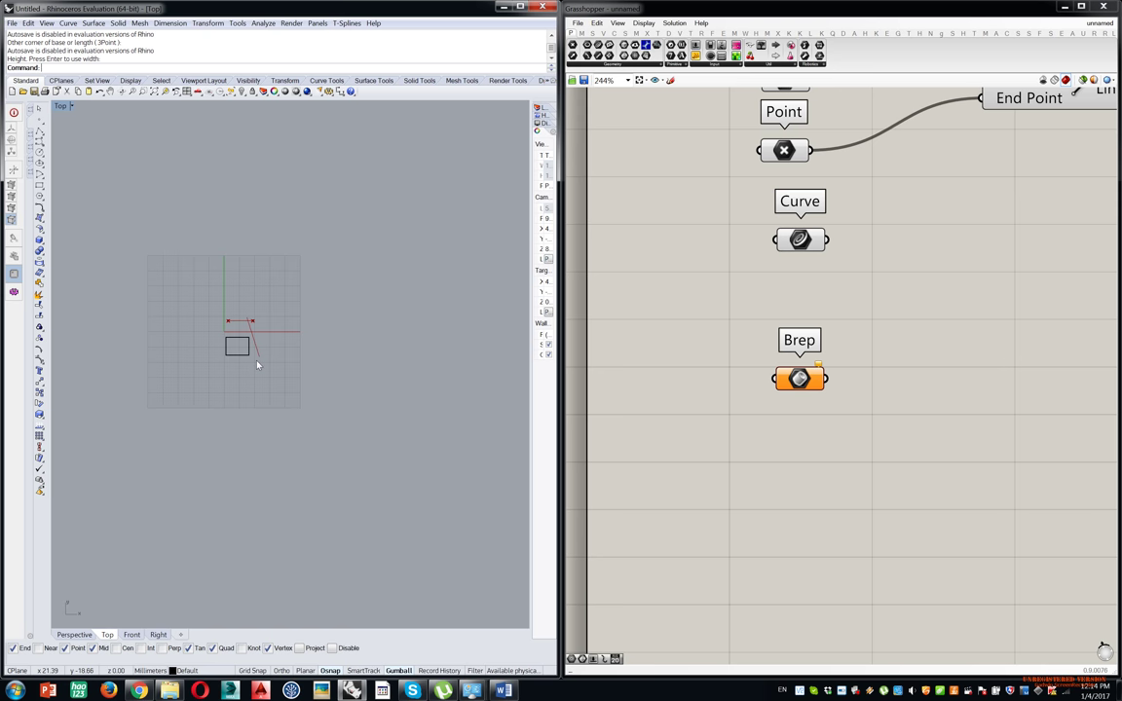
pyautogui.scroll(-4, 268, 315)
pyautogui.moveTo(359, 376); pyautogui.dragTo(519, 474, button='right')
pyautogui.scroll(6, 284, 310)
pyautogui.scroll(6, 292, 318)
pyautogui.moveTo(265, 191); pyautogui.dragTo(250, 288, button='right')
pyautogui.scroll(4, 121, 148)
pyautogui.click(43, 144)
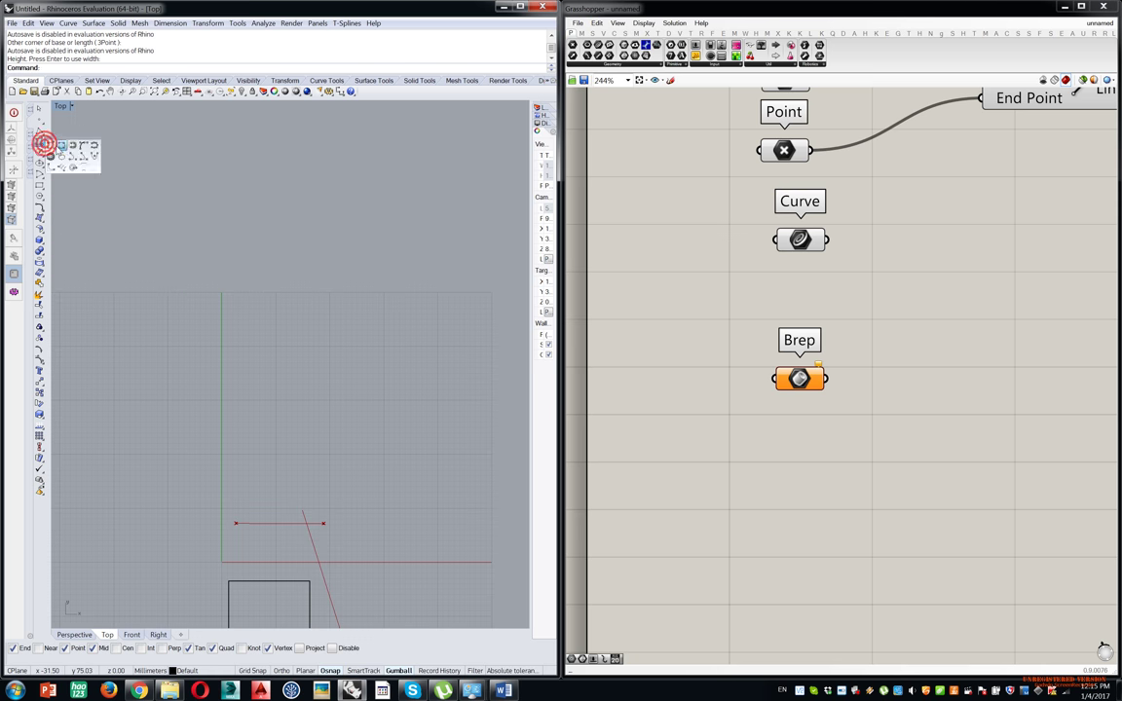
pyautogui.click(51, 155)
pyautogui.click(74, 197)
pyautogui.click(159, 136)
pyautogui.click(303, 251)
pyautogui.click(435, 176)
pyautogui.rightClick(438, 177)
pyautogui.moveTo(325, 216); pyautogui.dragTo(344, 263, button='right')
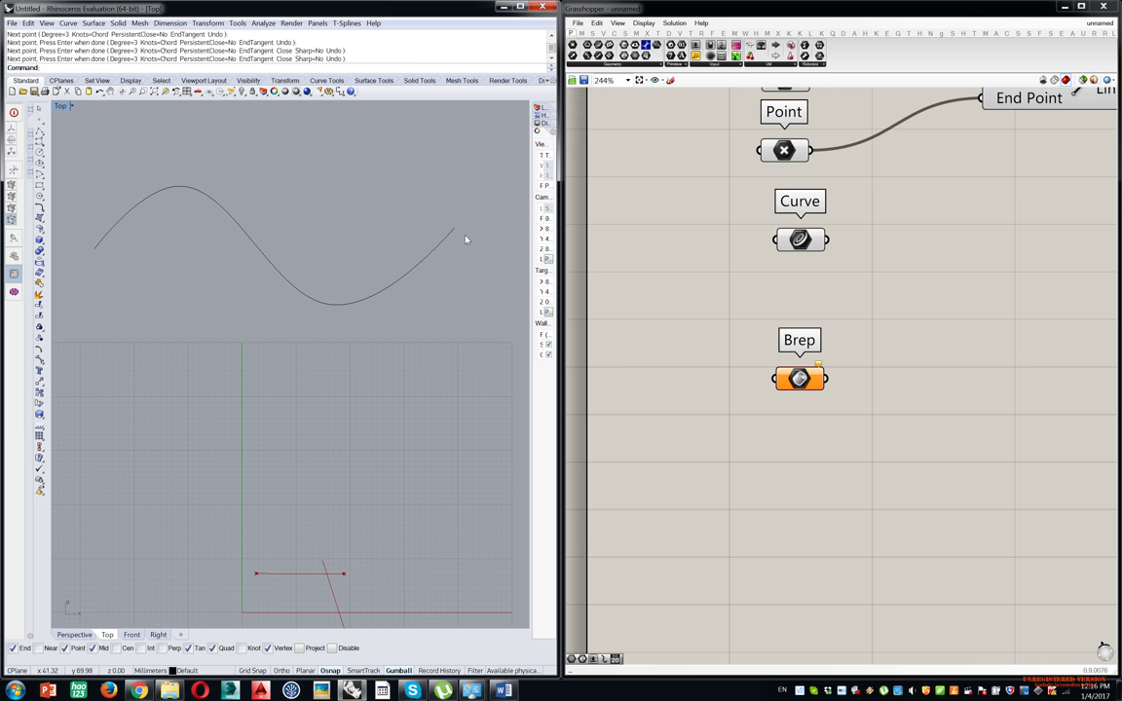
# Add a second Curve parameter below the Brep parameter and reference the S-shaped Rhino curve in it.
pyautogui.click(250, 148)
pyautogui.moveTo(177, 309); pyautogui.dragTo(176, 311)
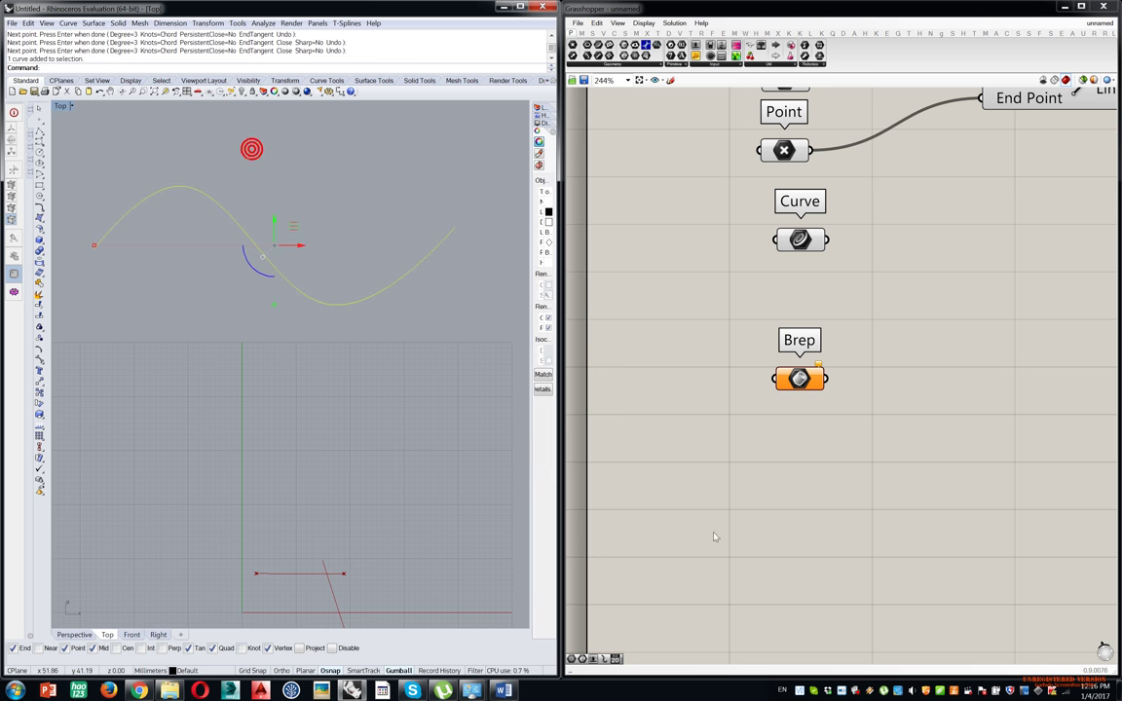
pyautogui.doubleClick(815, 488)
pyautogui.write('curve')
pyautogui.click(796, 477)
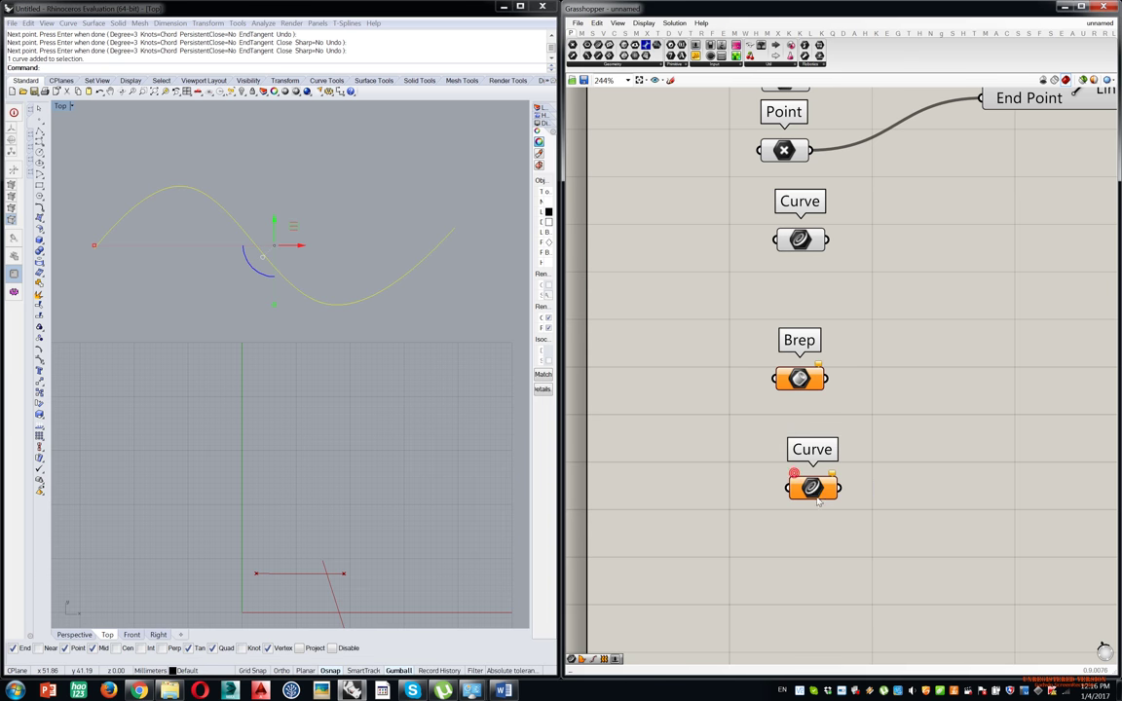
pyautogui.rightClick(792, 458)
pyautogui.click(876, 596)
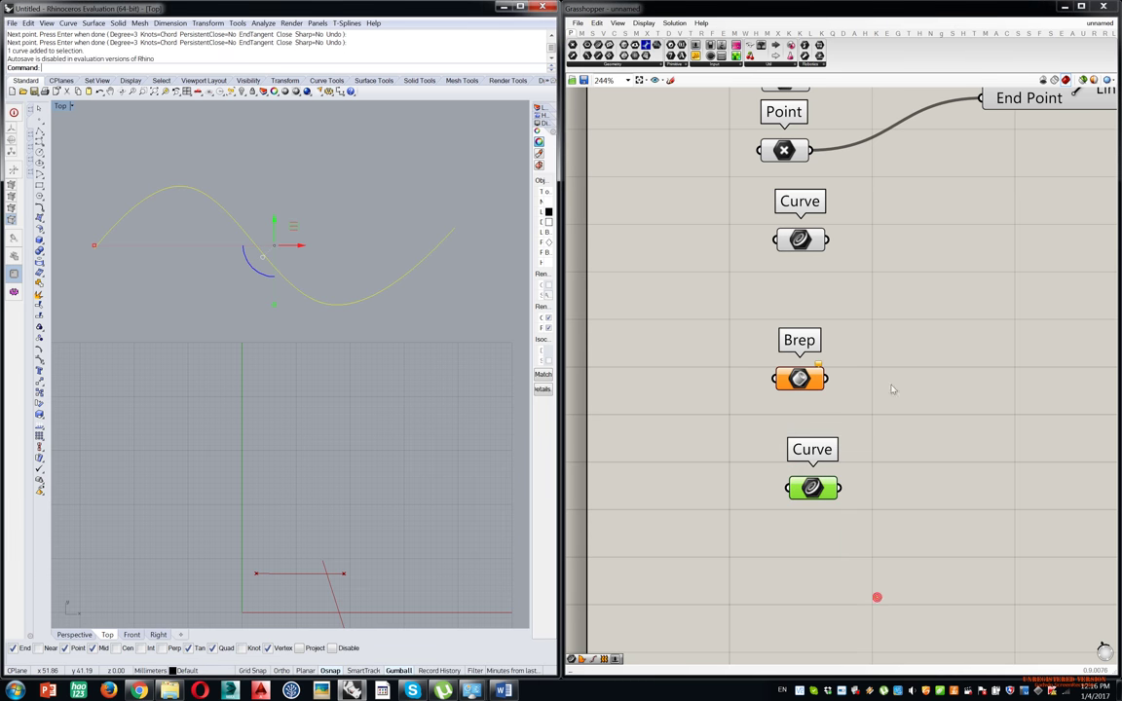
# Add a Divide Curve component fed by the new Curve parameter and place it to the lower right of that parameter.
pyautogui.doubleClick(952, 418)
pyautogui.write('divi')
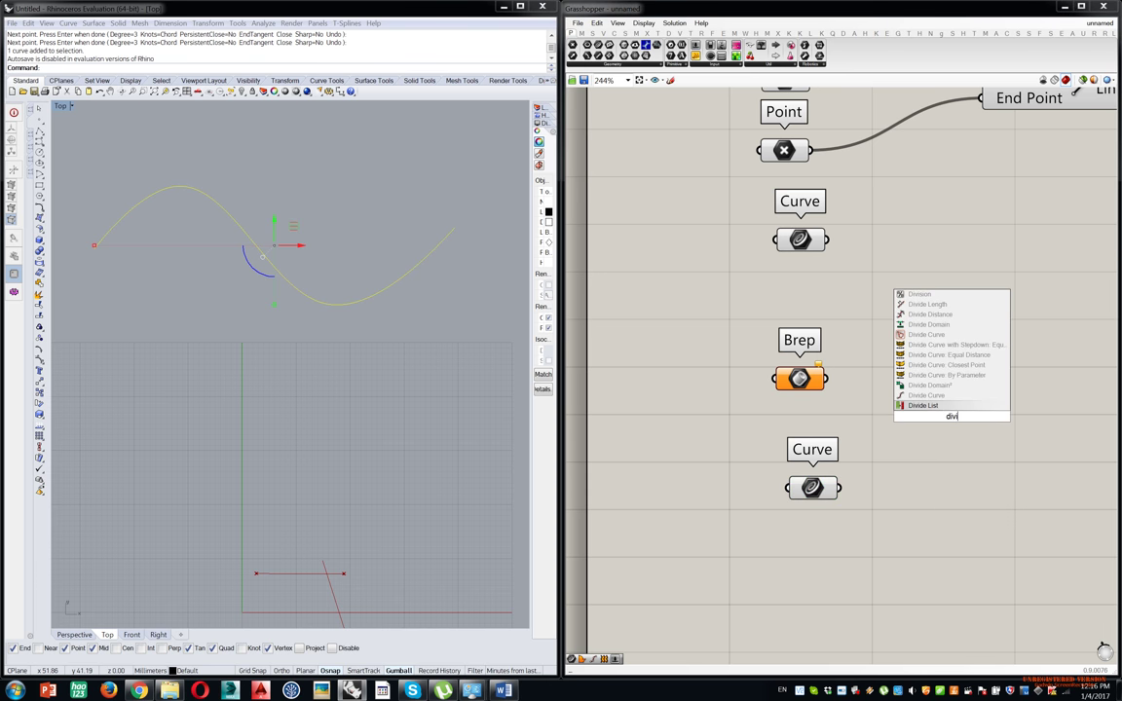
pyautogui.click(925, 395)
pyautogui.moveTo(835, 487); pyautogui.dragTo(866, 397)
pyautogui.moveTo(902, 417); pyautogui.dragTo(984, 557)
# Create a number slider from 20, connect it to the Count input of Divide Curve and set it to 47.
pyautogui.doubleClick(770, 592)
pyautogui.write('20')
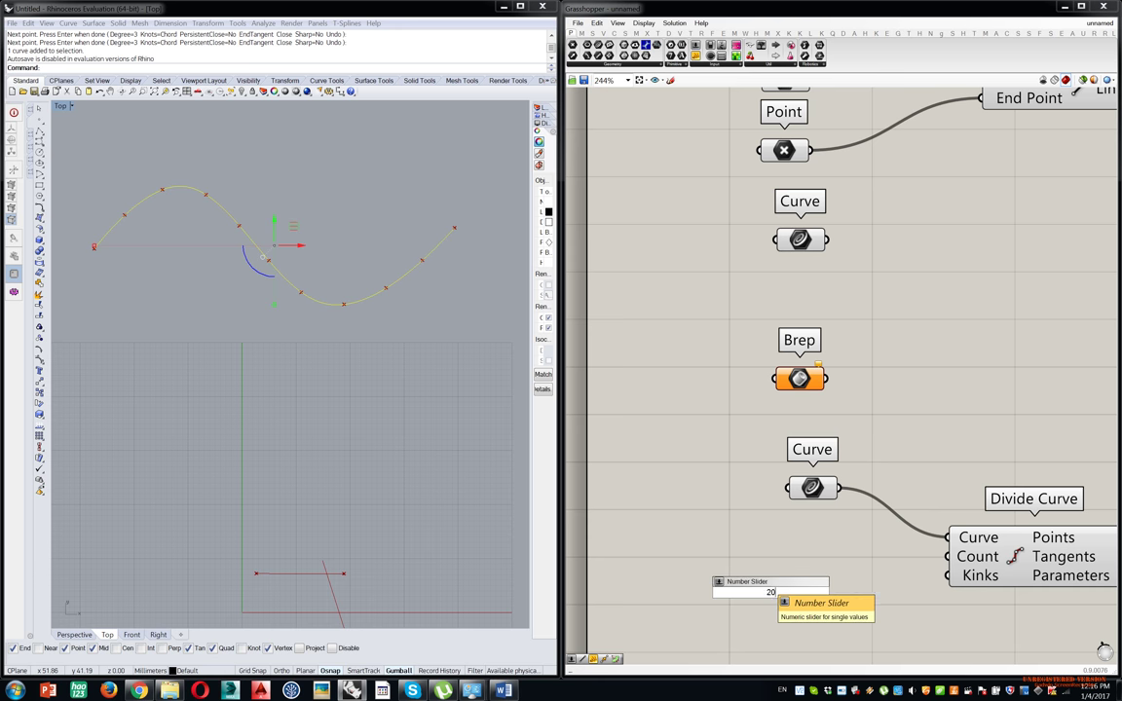
pyautogui.press('Return')
pyautogui.moveTo(827, 592); pyautogui.dragTo(947, 556)
pyautogui.moveTo(883, 537); pyautogui.dragTo(768, 468, button='right')
pyautogui.moveTo(686, 523); pyautogui.dragTo(712, 523)
# Add a PolyLine component and connect the Divide Curve Points output to its Vertices input.
pyautogui.moveTo(883, 537); pyautogui.dragTo(695, 514, button='right')
pyautogui.doubleClick(927, 440)
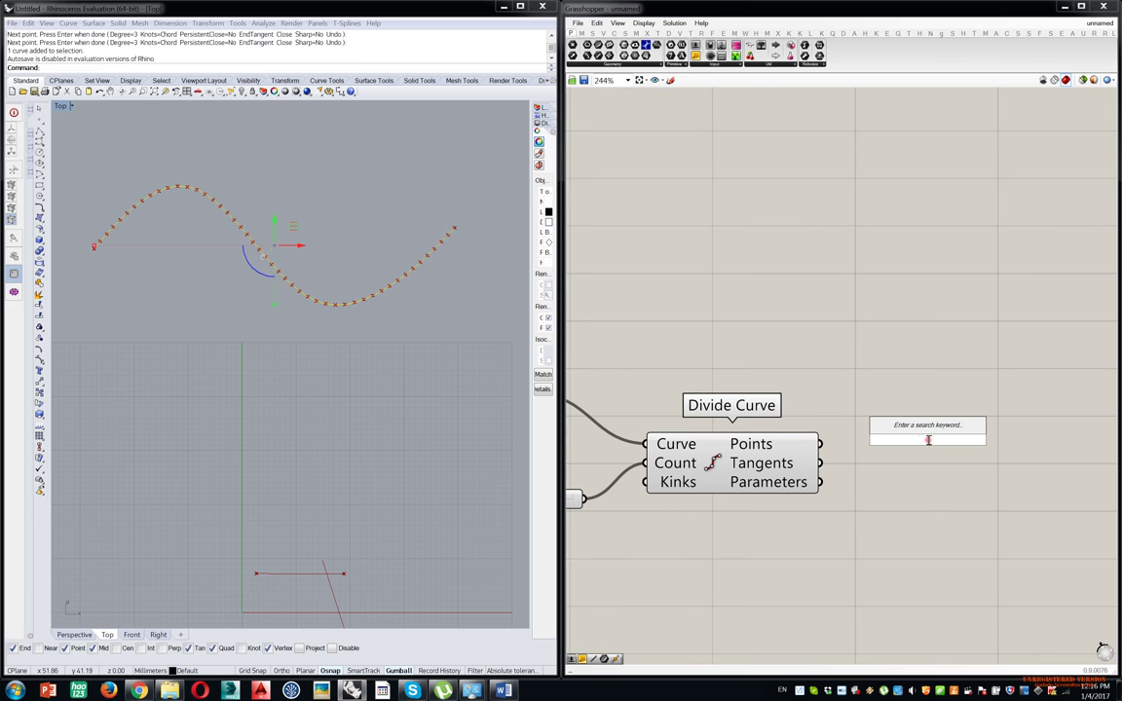
pyautogui.write('polyli')
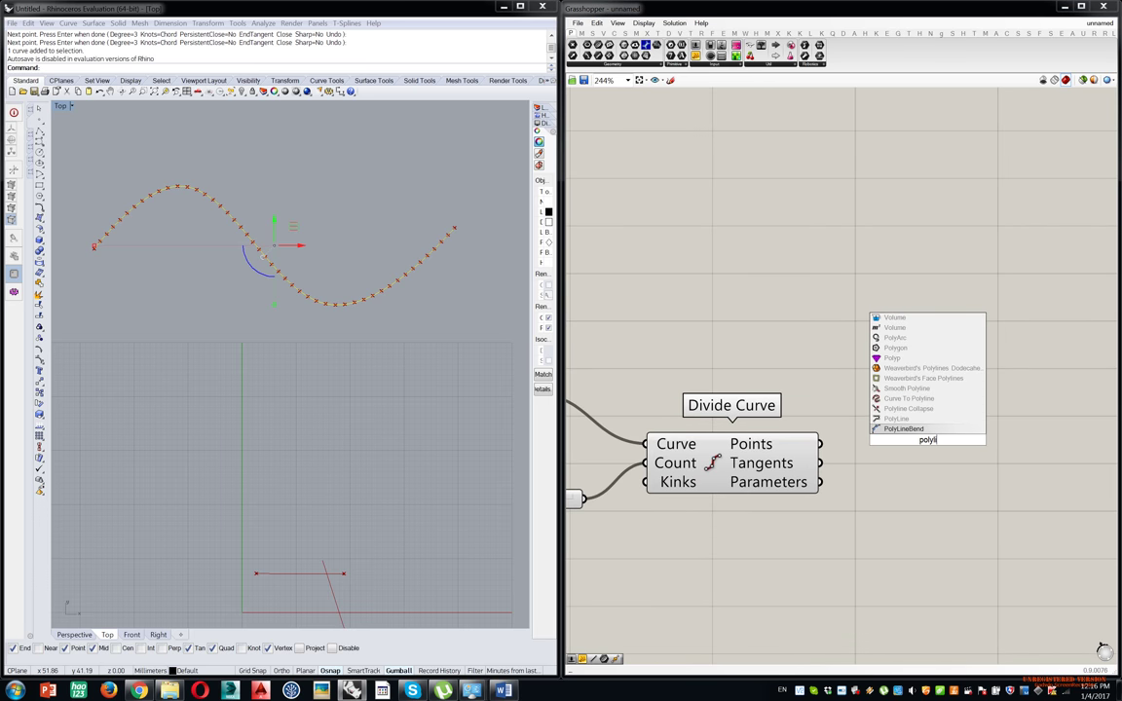
pyautogui.click(896, 408)
pyautogui.moveTo(821, 446); pyautogui.dragTo(846, 429)
# Turn off the preview of the second Curve parameter and Divide Curve so only the polyline displays for close viewing.
pyautogui.scroll(-5, 848, 353)
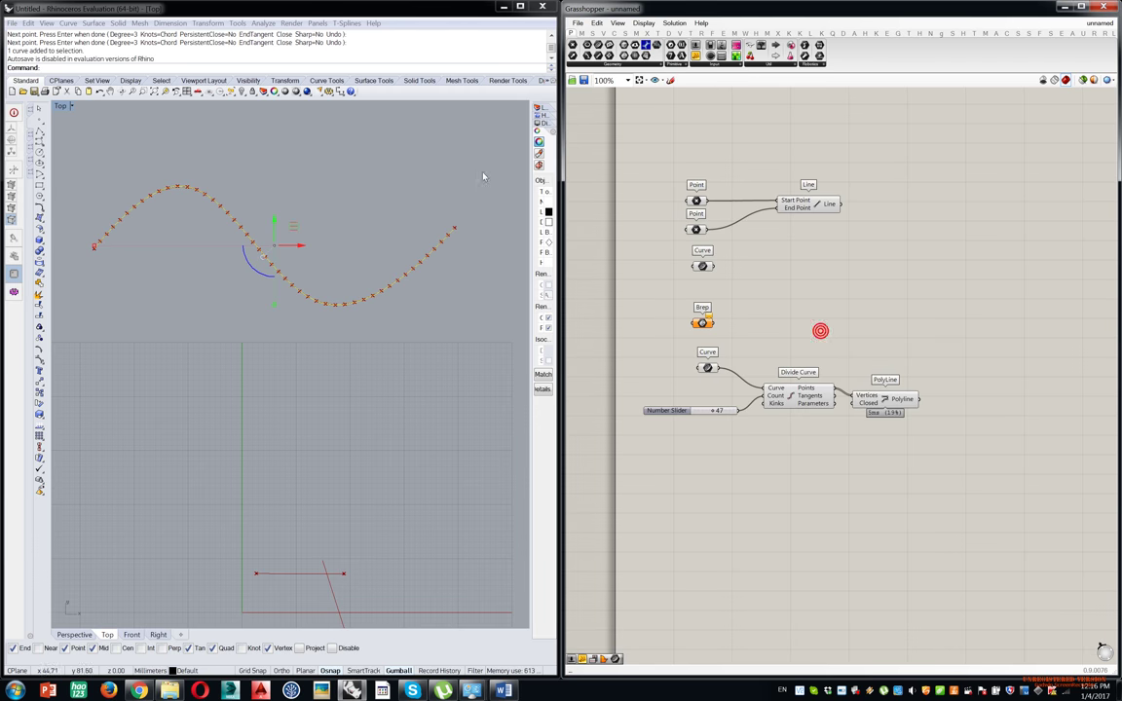
pyautogui.click(443, 175)
pyautogui.moveTo(287, 213); pyautogui.dragTo(303, 218, button='right')
pyautogui.moveTo(789, 400); pyautogui.dragTo(685, 435)
pyautogui.middleClick(686, 435)
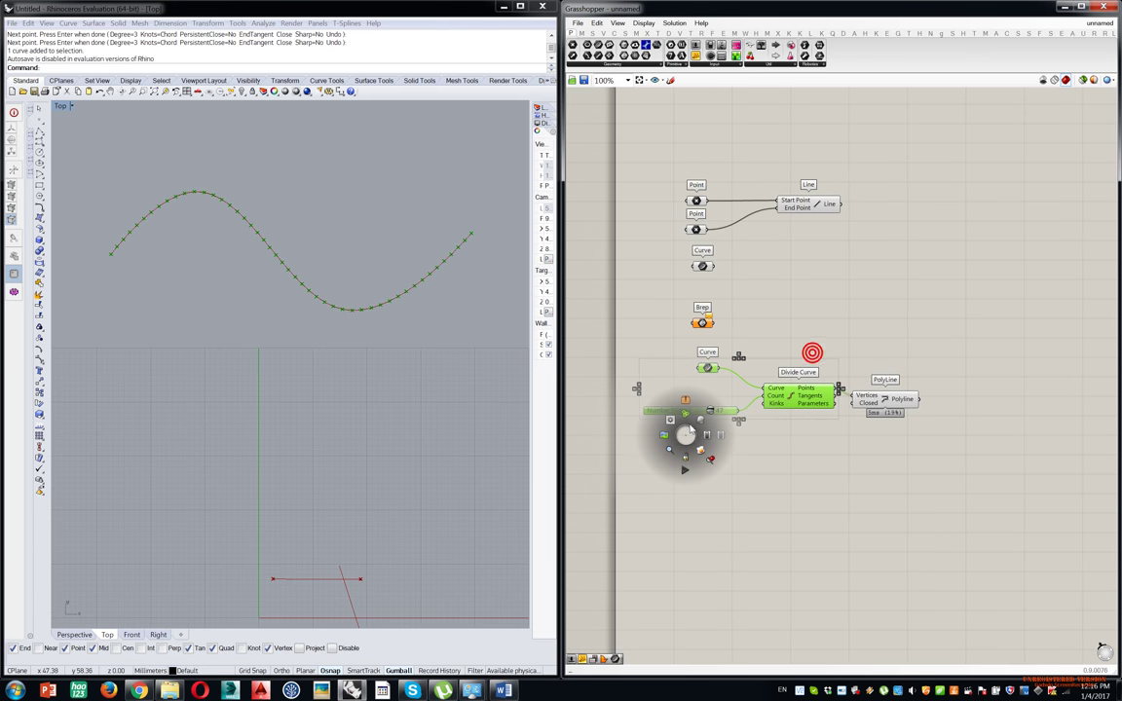
pyautogui.click(709, 411)
pyautogui.moveTo(280, 211); pyautogui.dragTo(340, 225, button='right')
pyautogui.scroll(10, 340, 224)
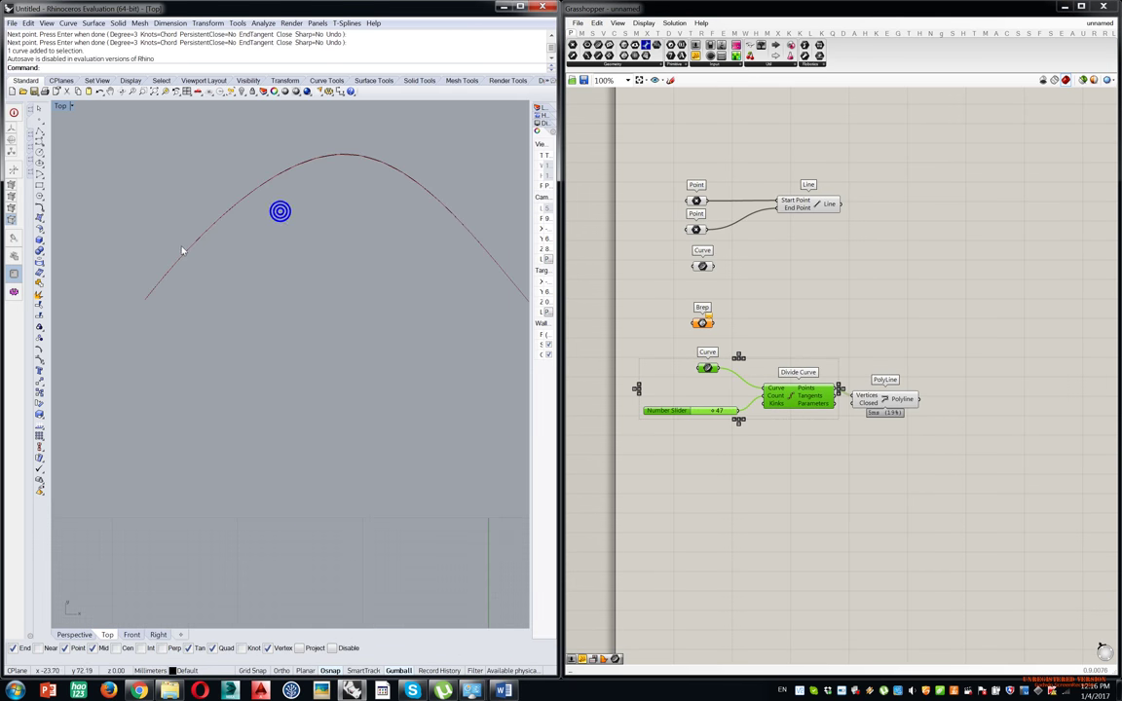
# Deselect the Grasshopper components and examine up close how the polyline deviates from the Rhino curve.
pyautogui.scroll(5, 310, 192)
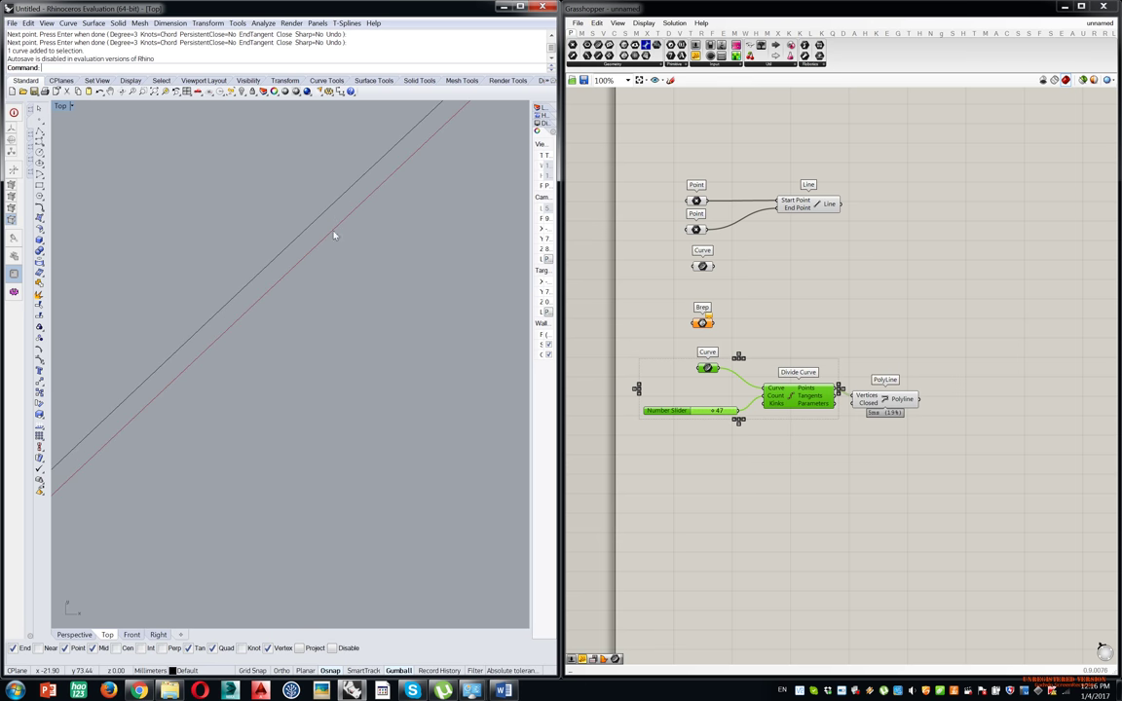
pyautogui.click(369, 244)
pyautogui.click(352, 215)
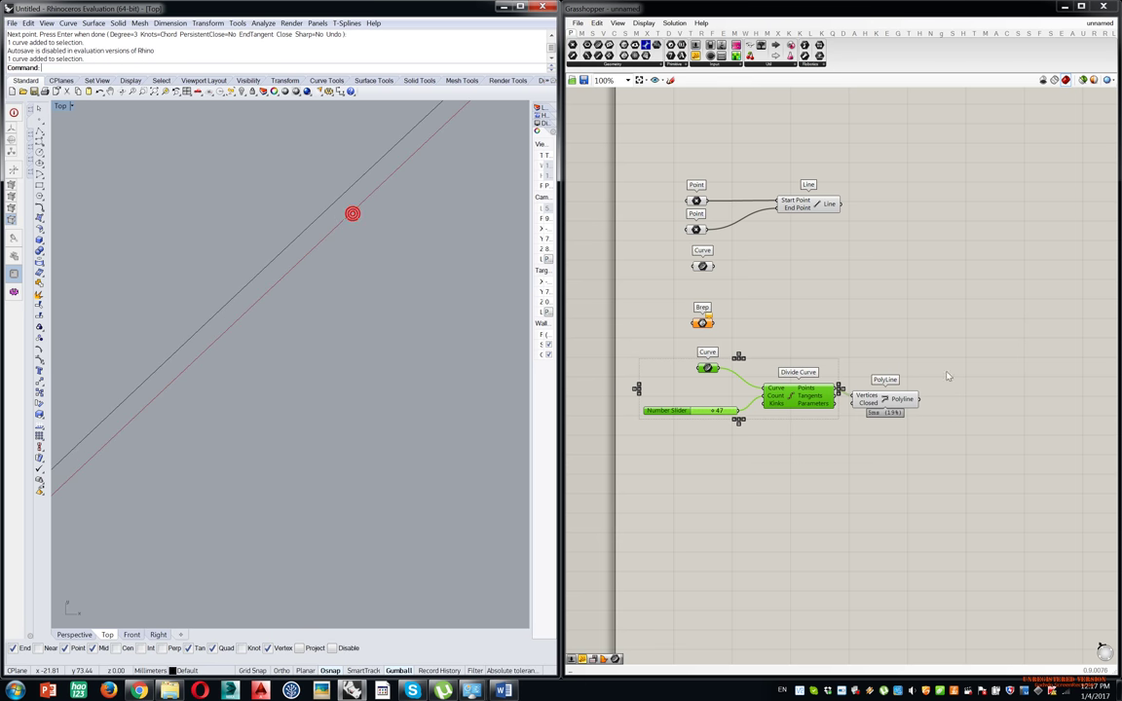
pyautogui.click(962, 360)
pyautogui.moveTo(327, 335); pyautogui.dragTo(337, 298, button='right')
pyautogui.scroll(-6, 337, 298)
pyautogui.scroll(-4, 338, 300)
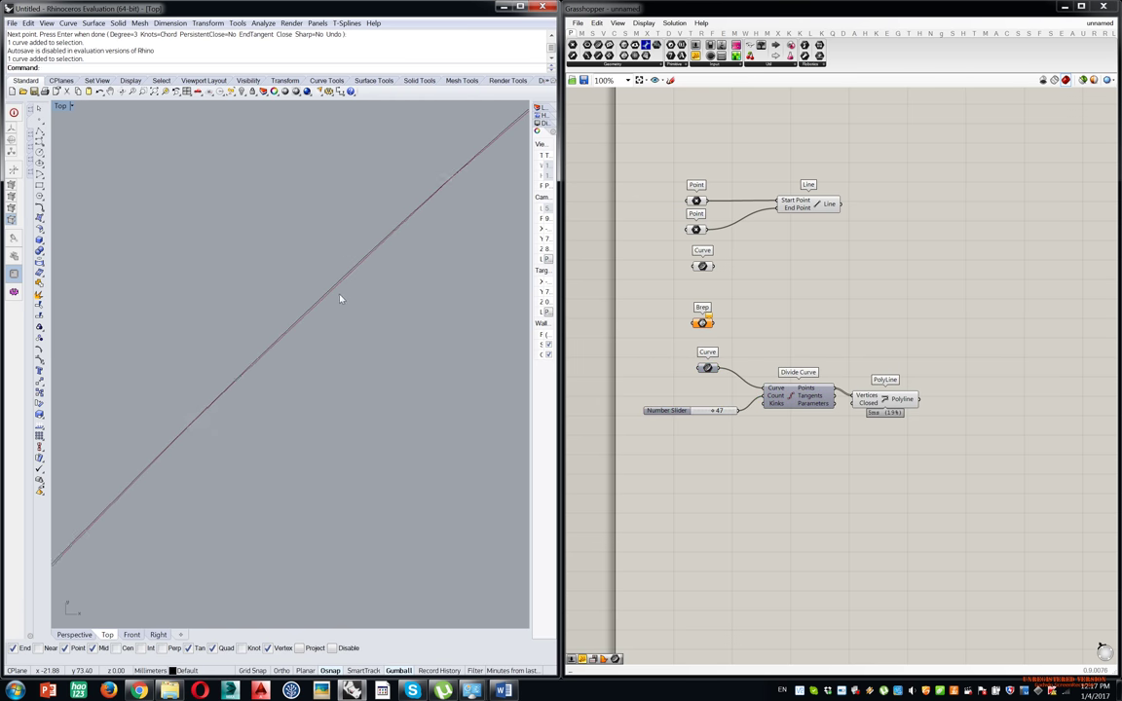
# Turn the PolyLine preview off and on again to compare the polyline with the original Rhino curve.
pyautogui.moveTo(930, 359); pyautogui.dragTo(855, 428)
pyautogui.middleClick(862, 409)
pyautogui.click(887, 385)
pyautogui.moveTo(459, 303); pyautogui.dragTo(390, 322, button='right')
pyautogui.click(861, 340)
pyautogui.scroll(-5, 386, 308)
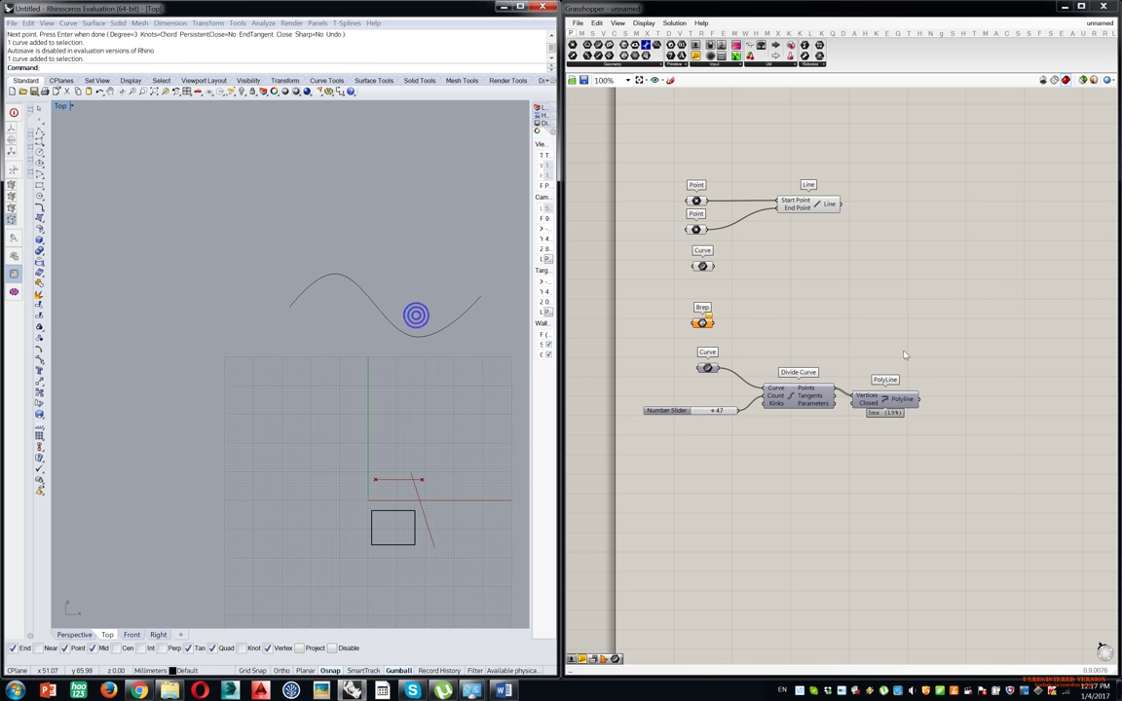
pyautogui.click(881, 396)
pyautogui.middleClick(882, 396)
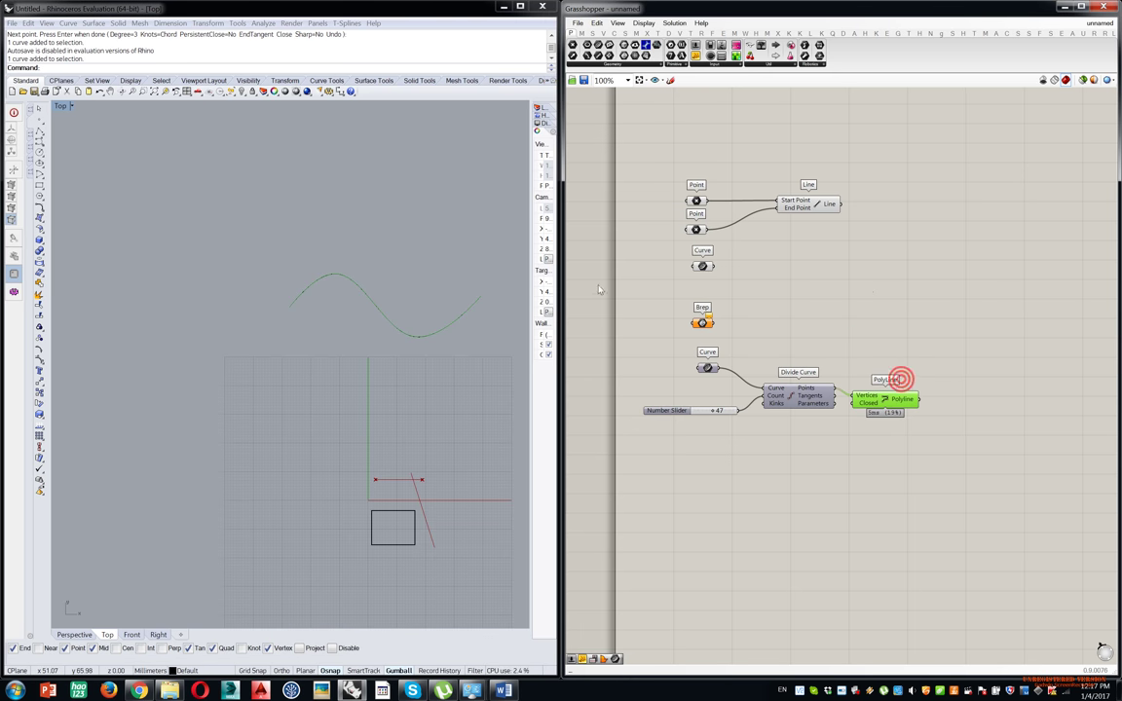
pyautogui.click(895, 307)
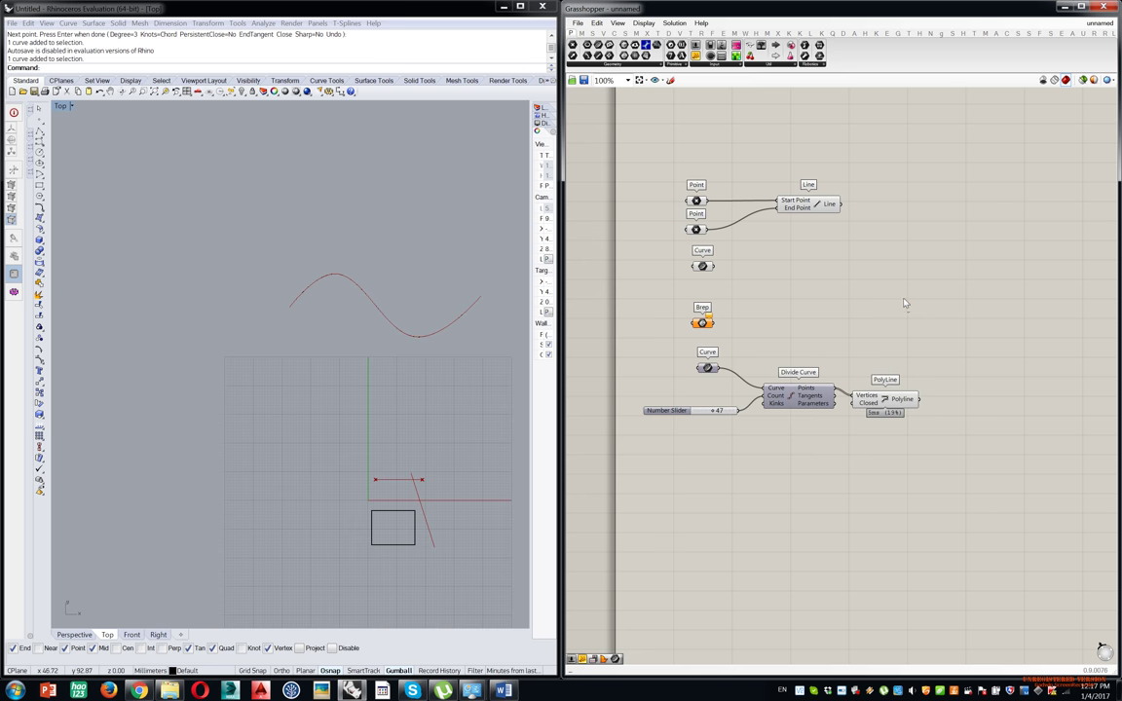
# Turn off the PolyLine preview and examine the remaining Rhino curve near its start.
pyautogui.middleClick(885, 400)
pyautogui.click(911, 375)
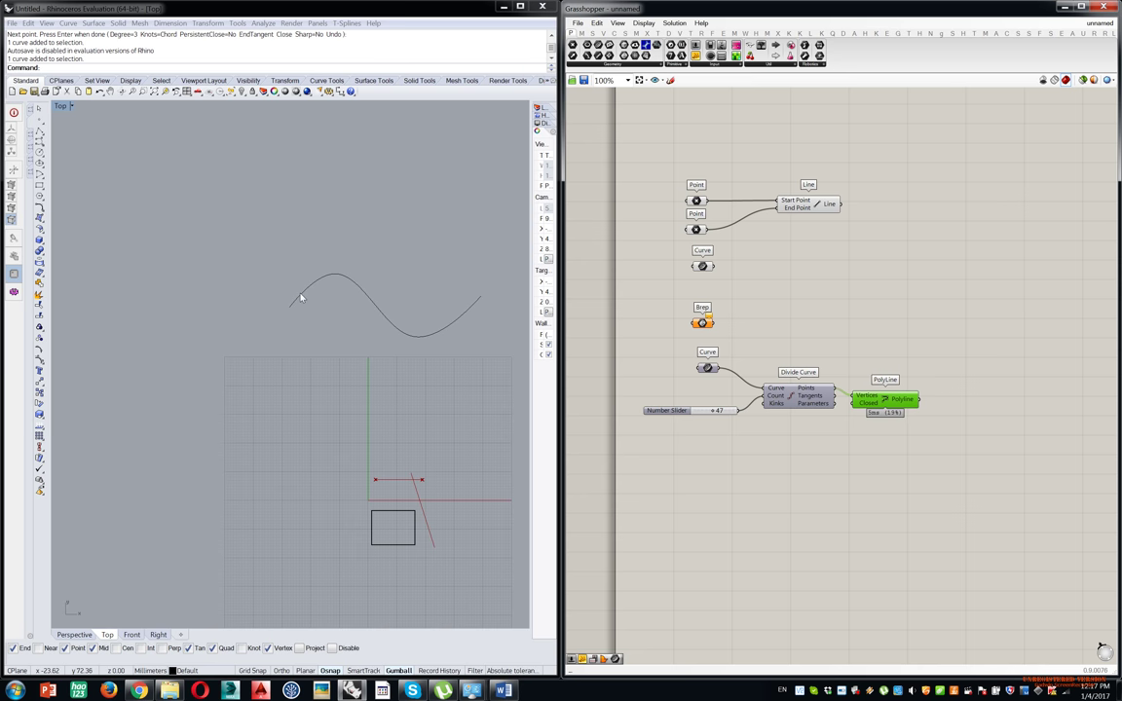
pyautogui.scroll(6, 336, 309)
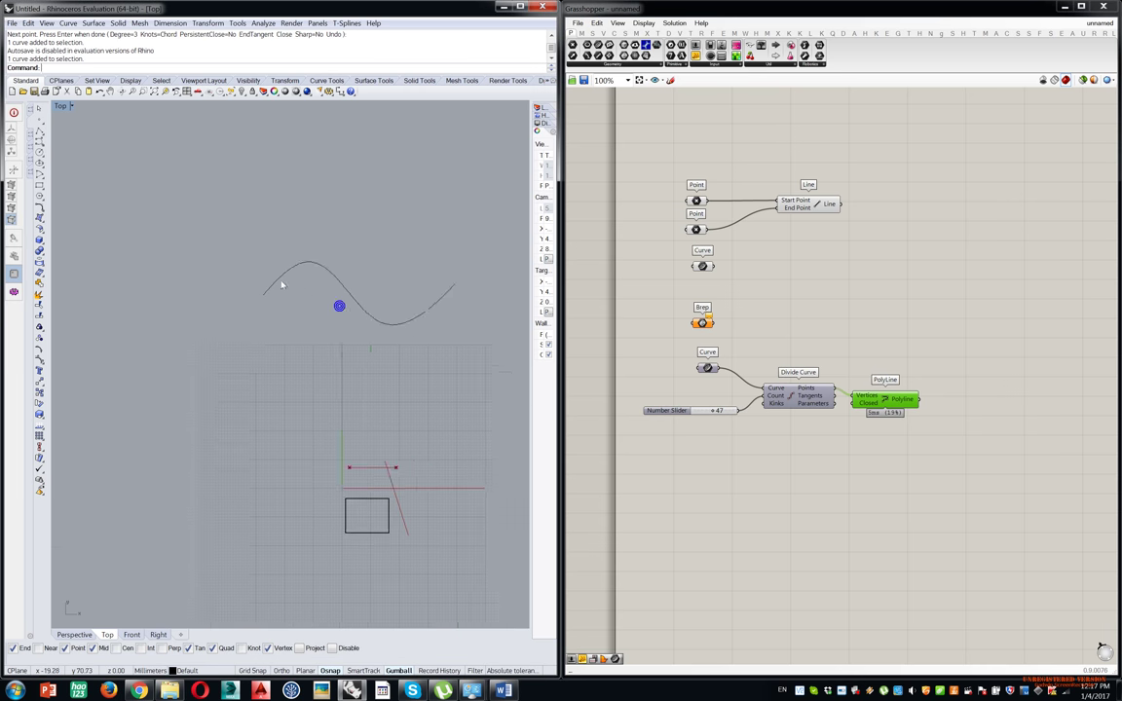
pyautogui.scroll(4, 312, 341)
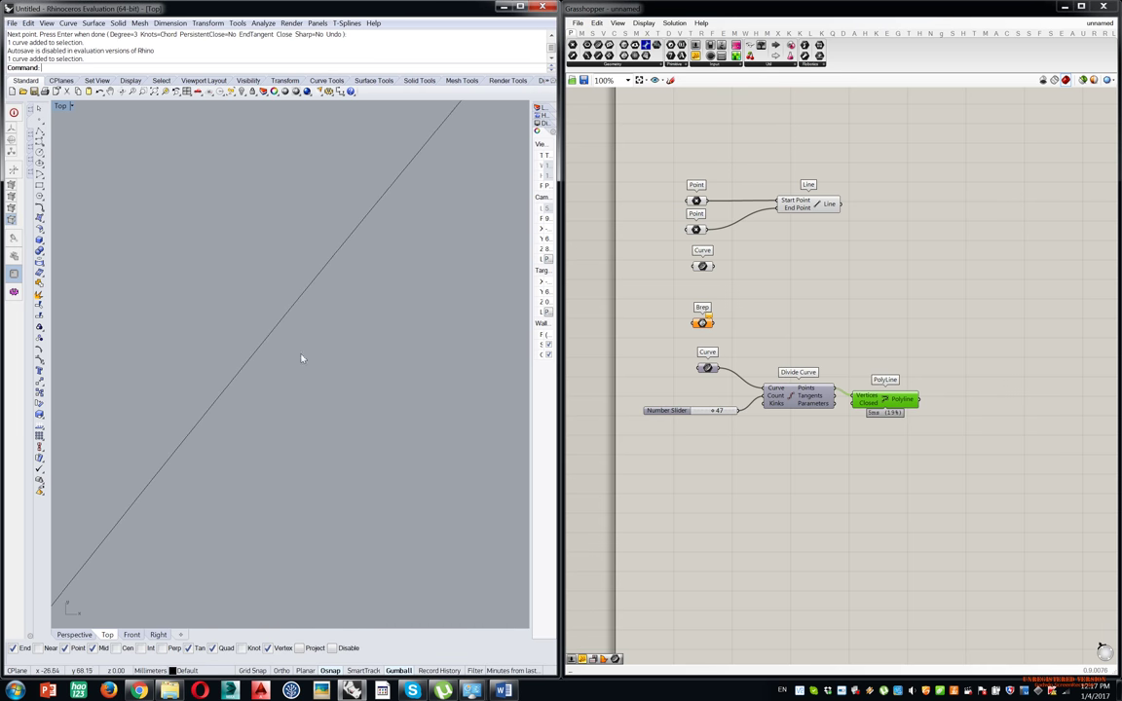
pyautogui.scroll(5, 381, 348)
pyautogui.scroll(-15, 382, 347)
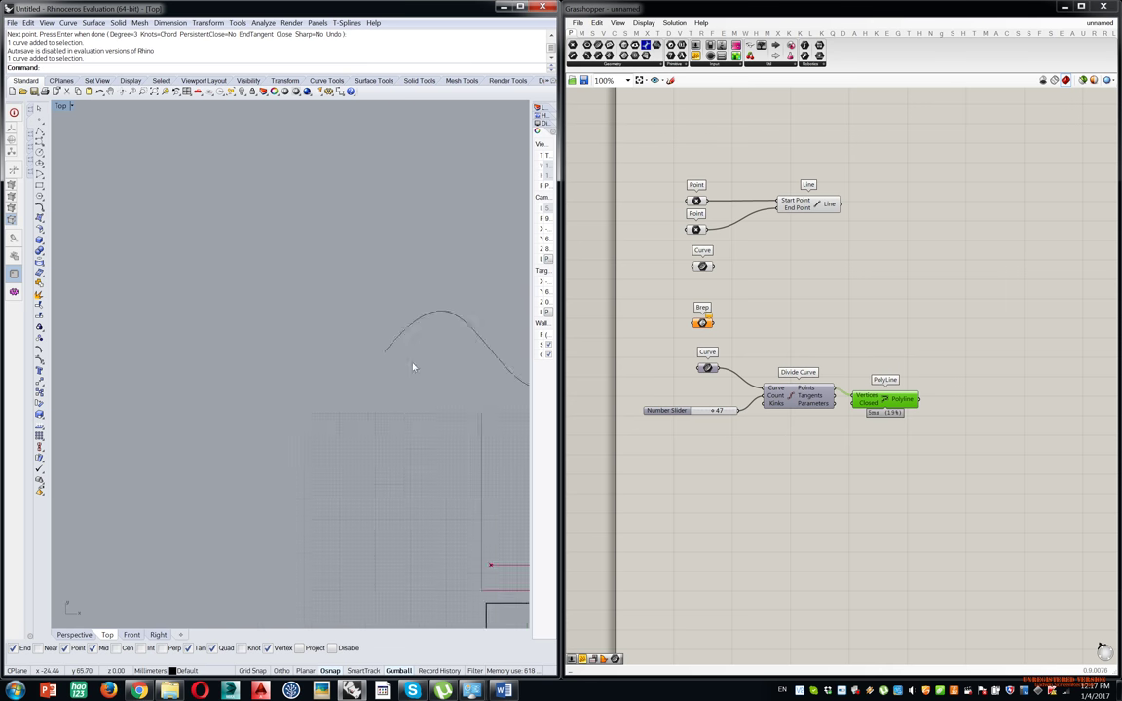
# Draw a long vertical line just left of the wave curve and a long horizontal line below the curve.
pyautogui.click(40, 133)
pyautogui.click(44, 134)
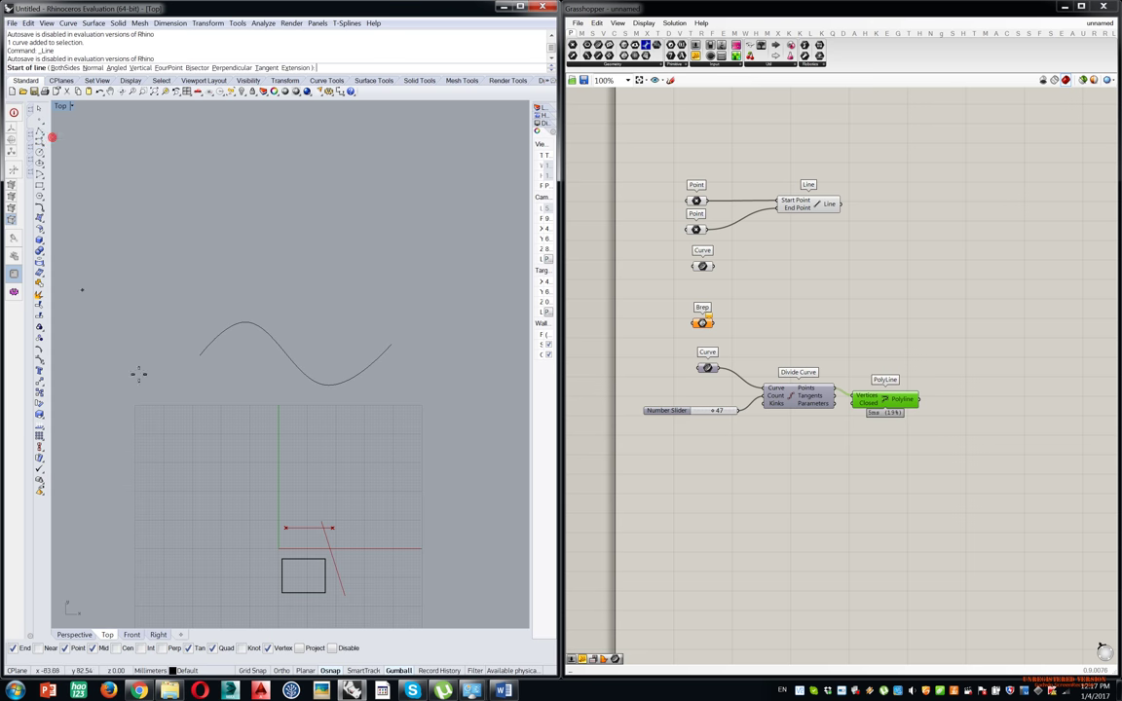
pyautogui.click(171, 260)
pyautogui.click(167, 454)
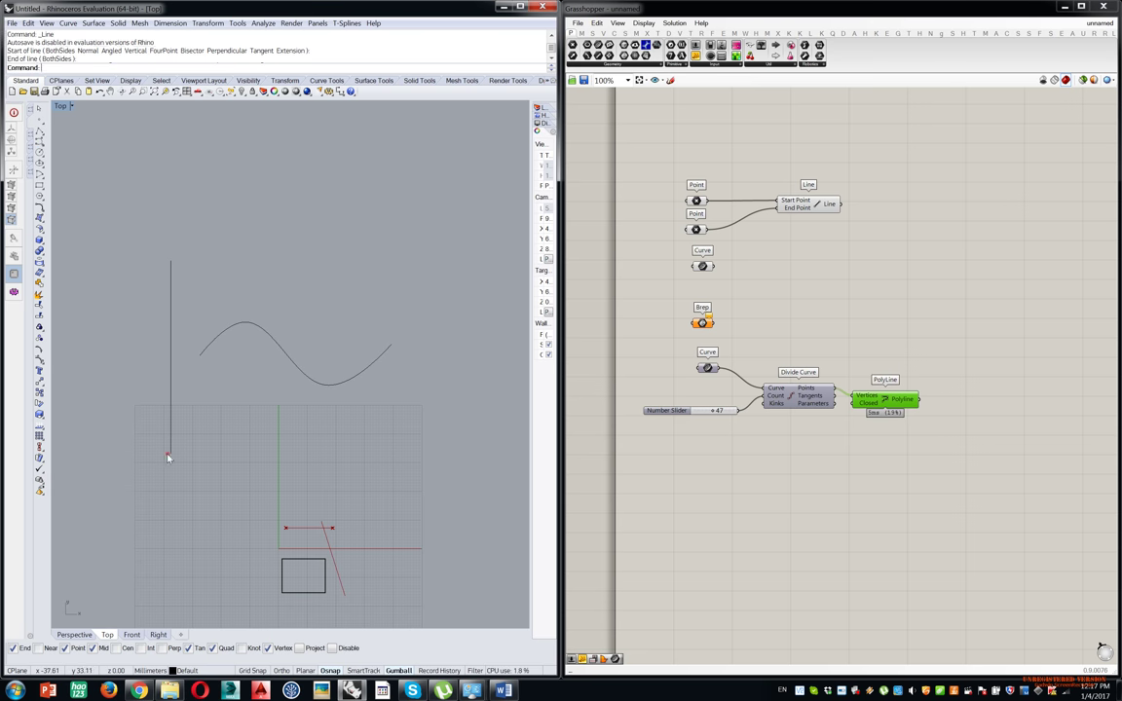
pyautogui.press('Return')
pyautogui.click(137, 411)
pyautogui.click(459, 411)
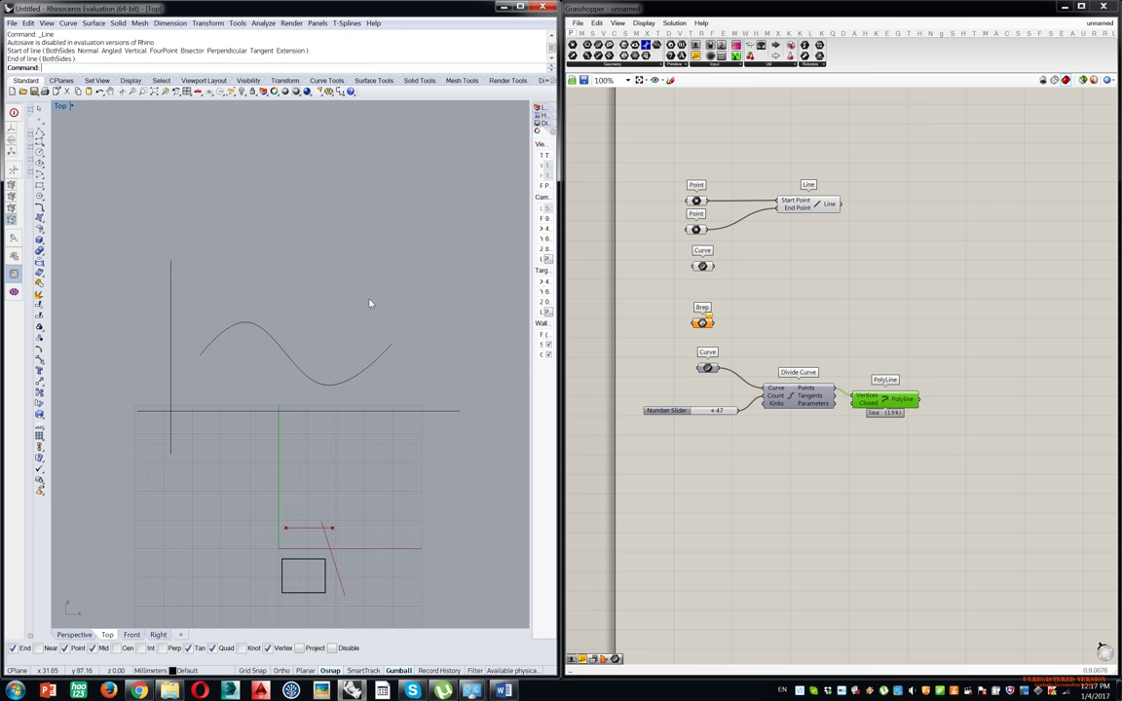
# With Ortho on, draw two closely spaced vertical lines running about 22 mm down from the start of the wave curve.
pyautogui.click(40, 133)
pyautogui.click(40, 134)
pyautogui.scroll(5, 183, 376)
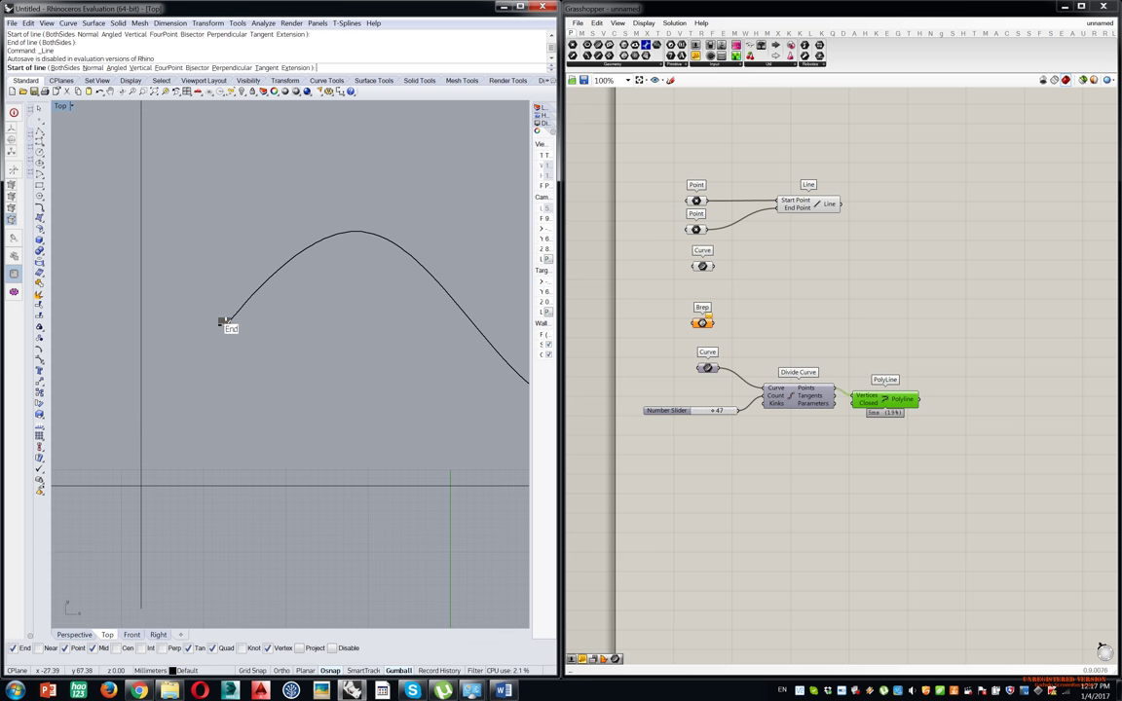
pyautogui.click(225, 327)
pyautogui.press('F8')
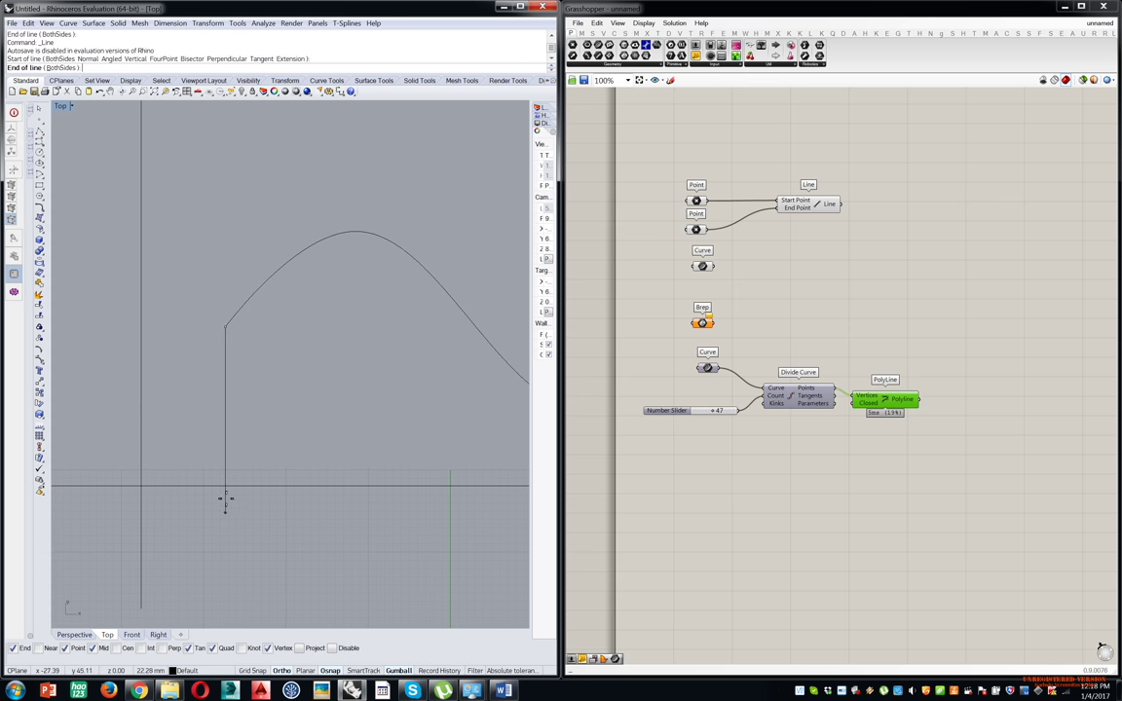
pyautogui.click(223, 501)
pyautogui.press('Return')
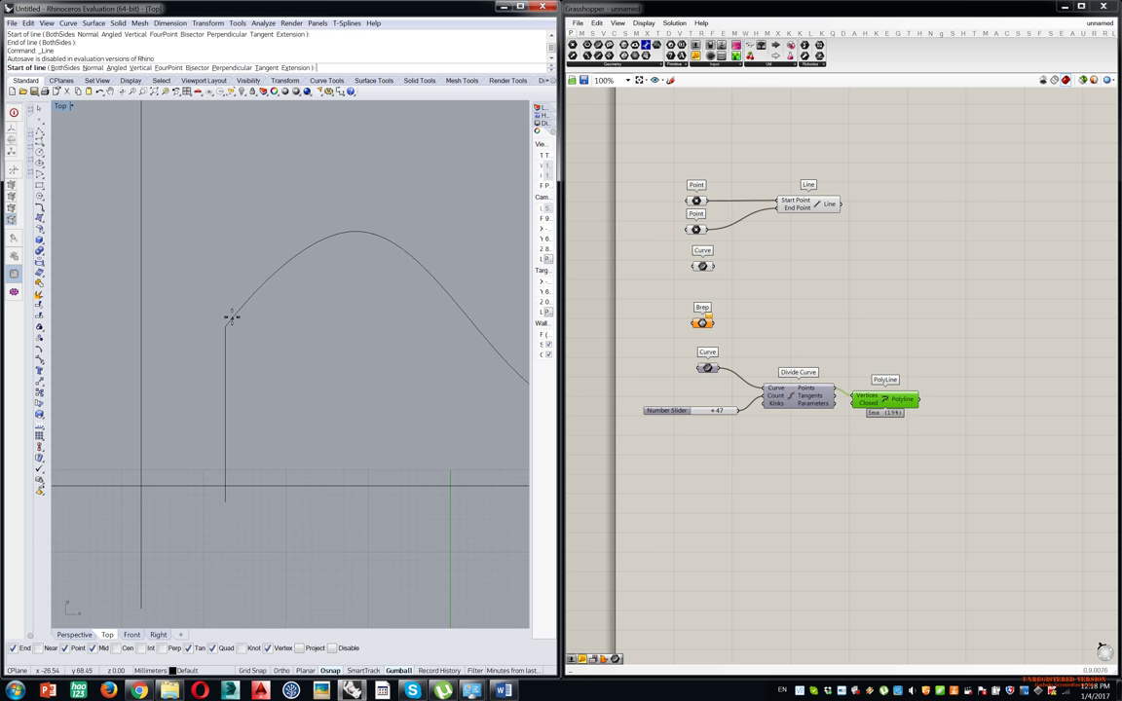
pyautogui.click(227, 329)
pyautogui.click(228, 511)
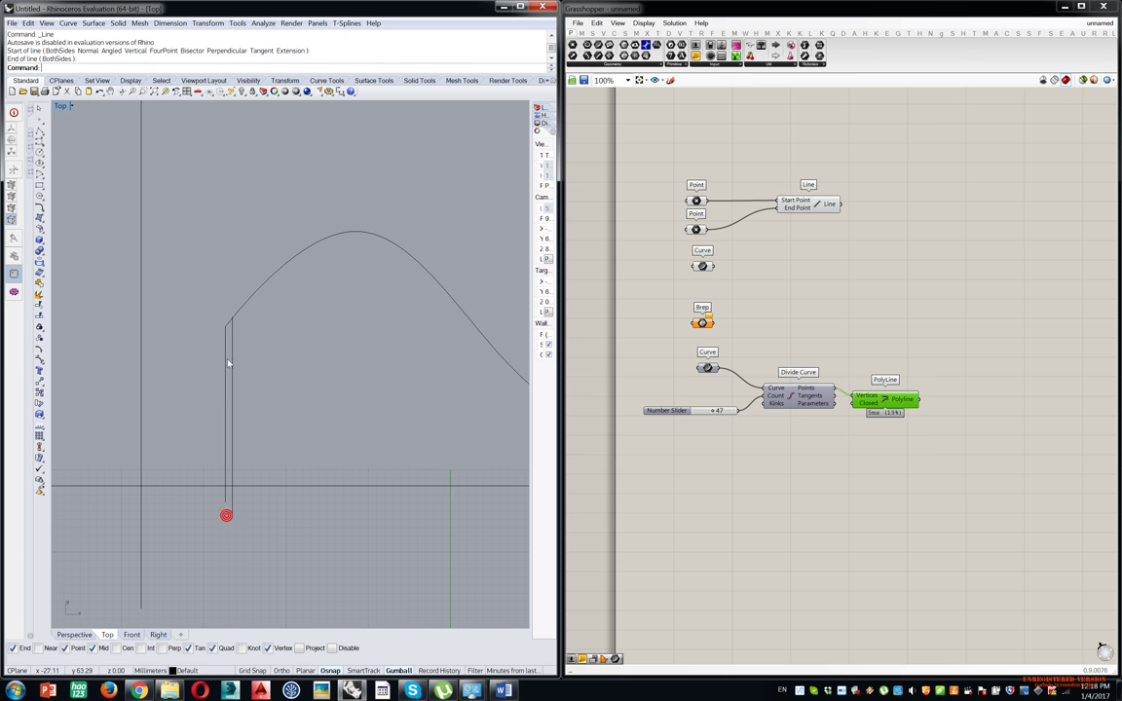
# Examine the curve section between the two closely spaced vertical lines, then delete both lines.
pyautogui.scroll(5, 230, 340)
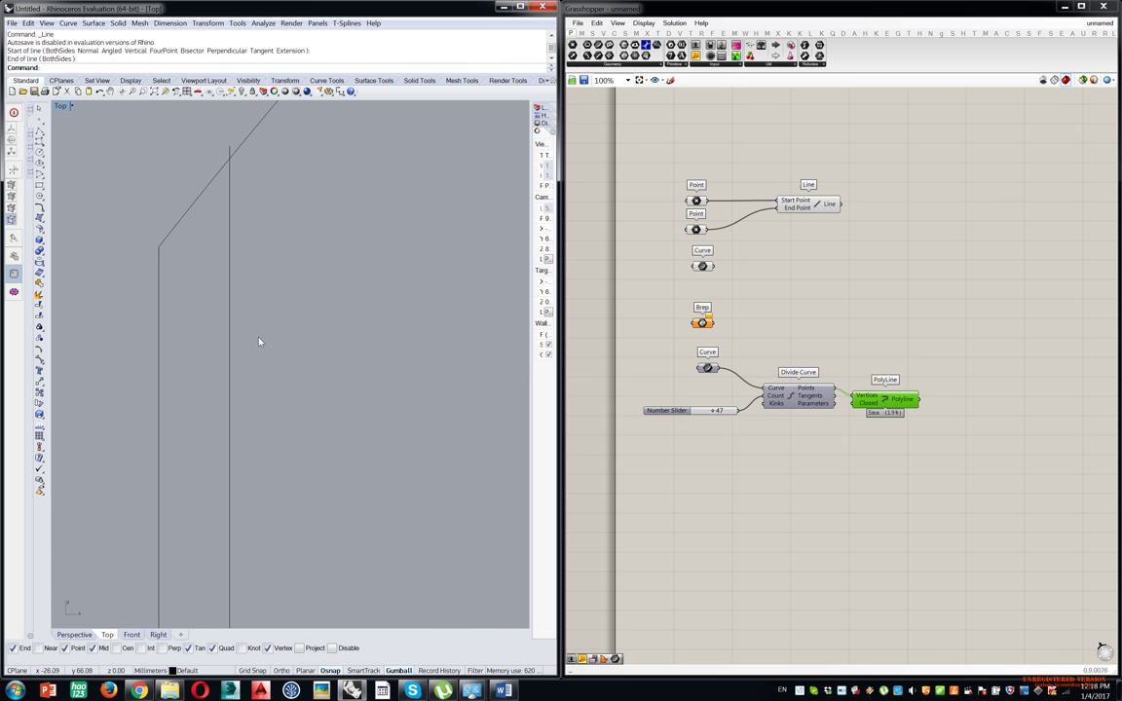
pyautogui.scroll(-8, 252, 340)
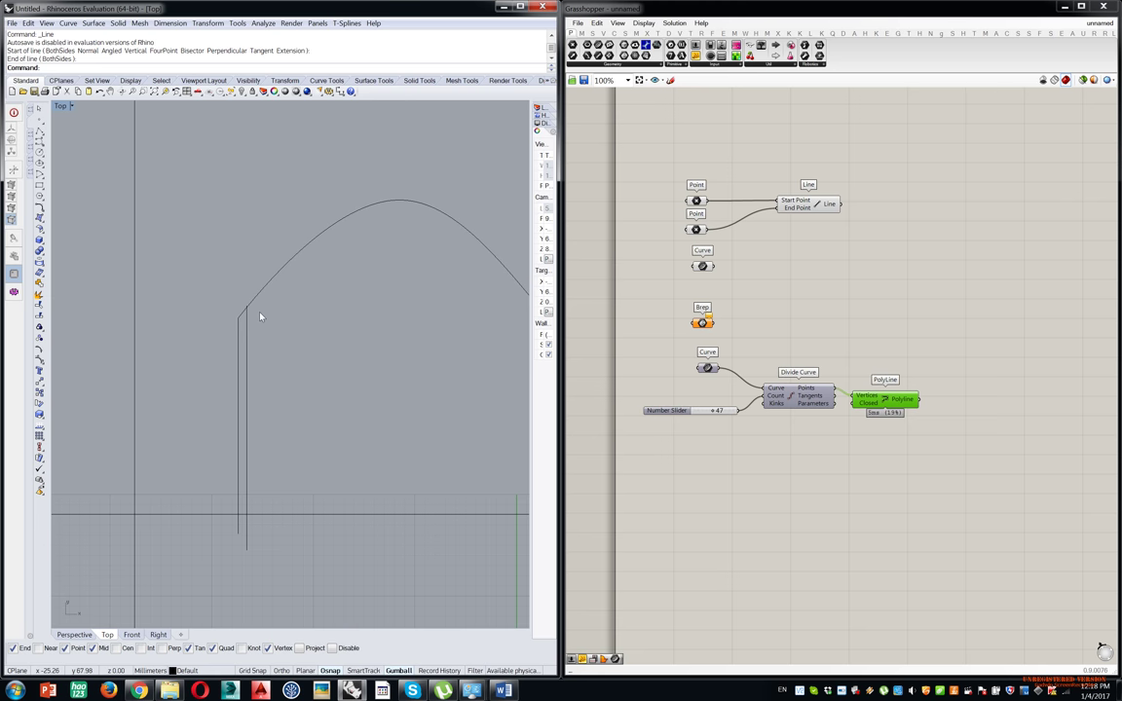
pyautogui.moveTo(246, 310); pyautogui.dragTo(246, 251, button='right')
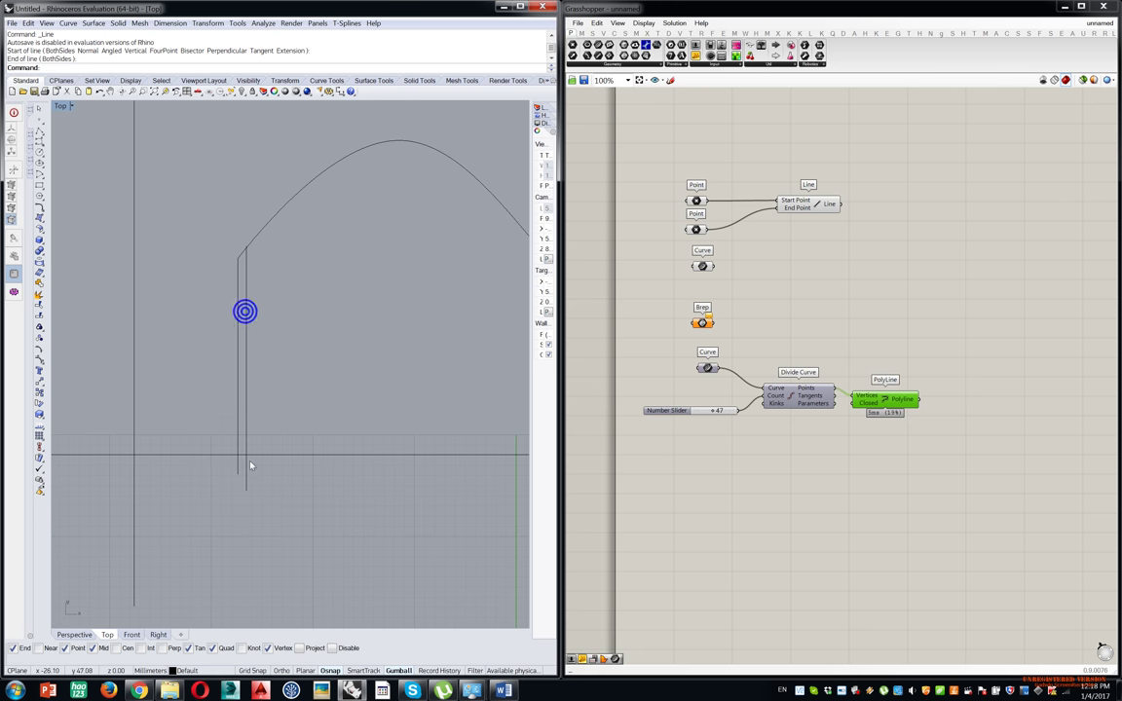
pyautogui.scroll(-4, 254, 390)
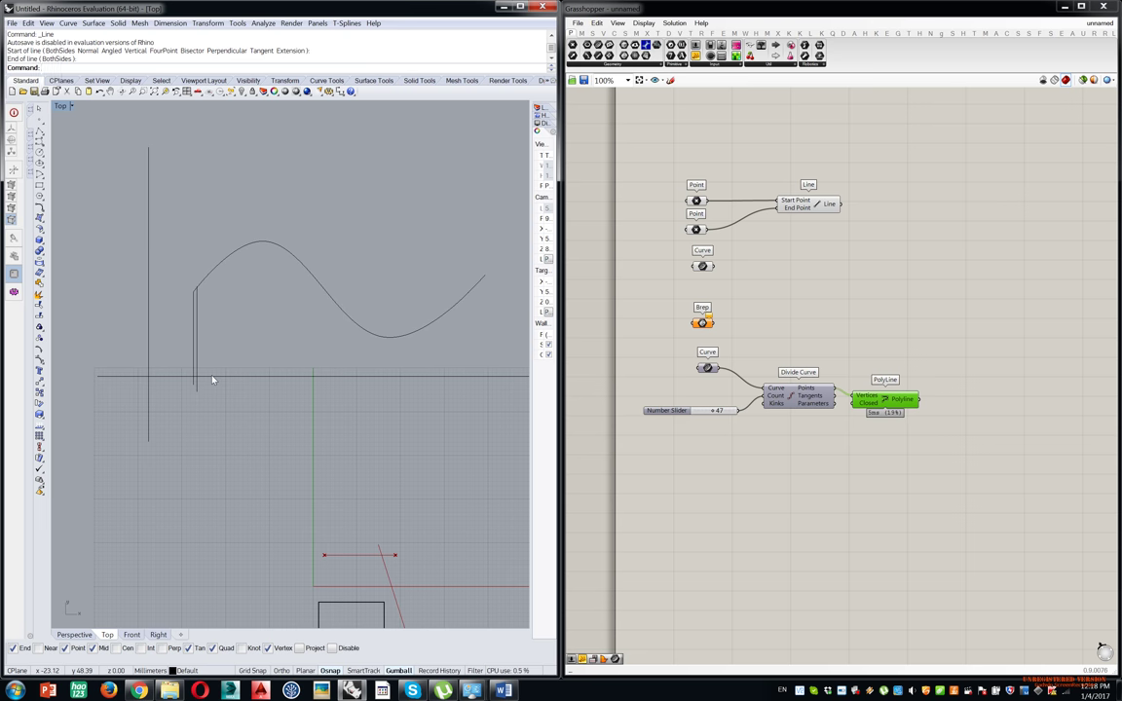
pyautogui.scroll(10, 193, 291)
pyautogui.scroll(3, 201, 284)
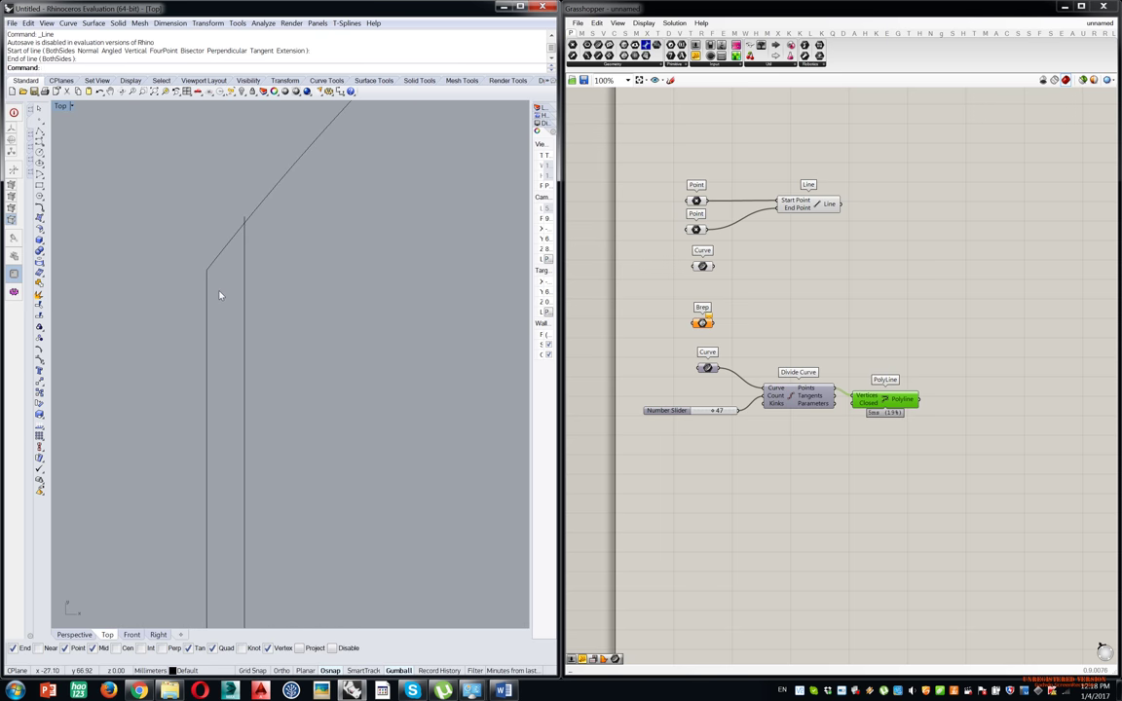
pyautogui.scroll(-3, 238, 316)
pyautogui.scroll(-2, 238, 316)
pyautogui.moveTo(266, 371); pyautogui.dragTo(228, 416)
pyautogui.press('Delete')
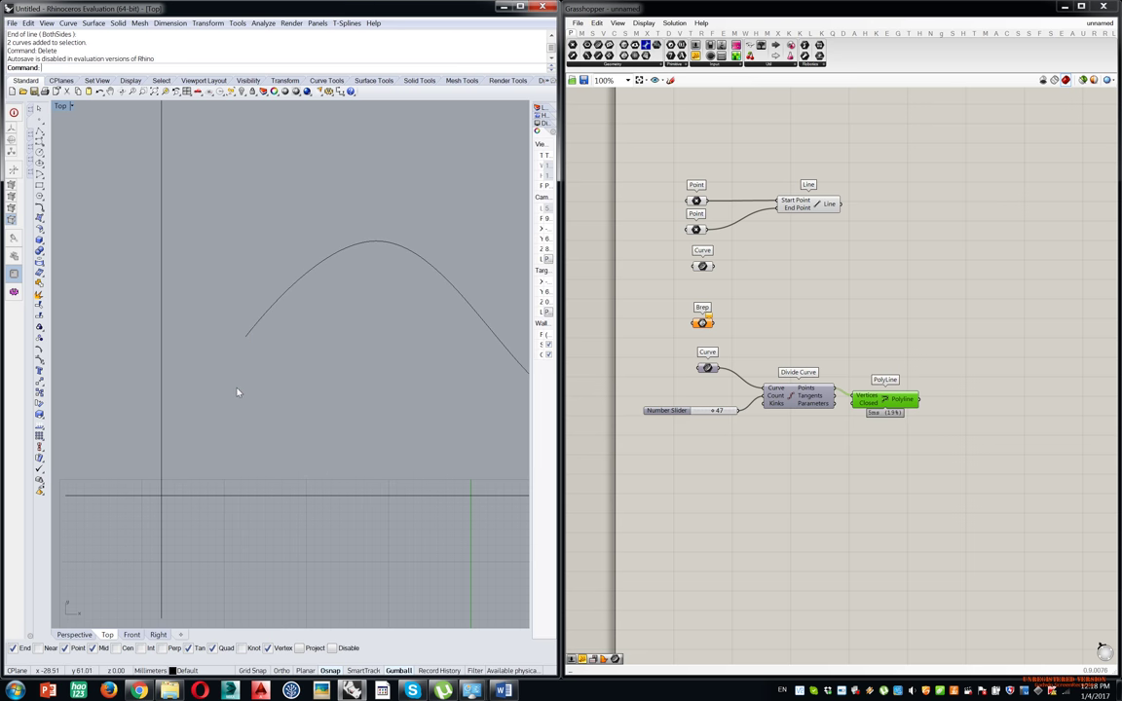
pyautogui.moveTo(281, 394); pyautogui.dragTo(230, 335, button='right')
# Set the Divide Curve count slider to 11 and turn the PolyLine preview on.
pyautogui.moveTo(704, 441); pyautogui.dragTo(745, 371, button='right')
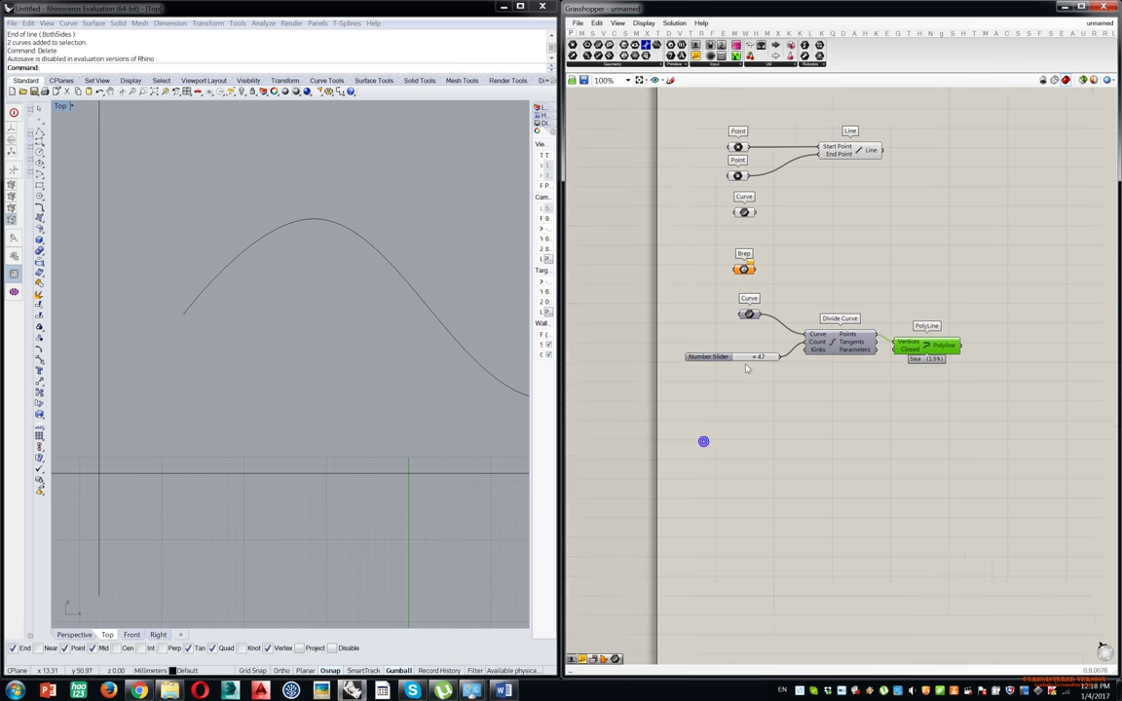
pyautogui.scroll(4, 751, 358)
pyautogui.moveTo(760, 360); pyautogui.dragTo(724, 360)
pyautogui.moveTo(1020, 451); pyautogui.dragTo(899, 443, button='right')
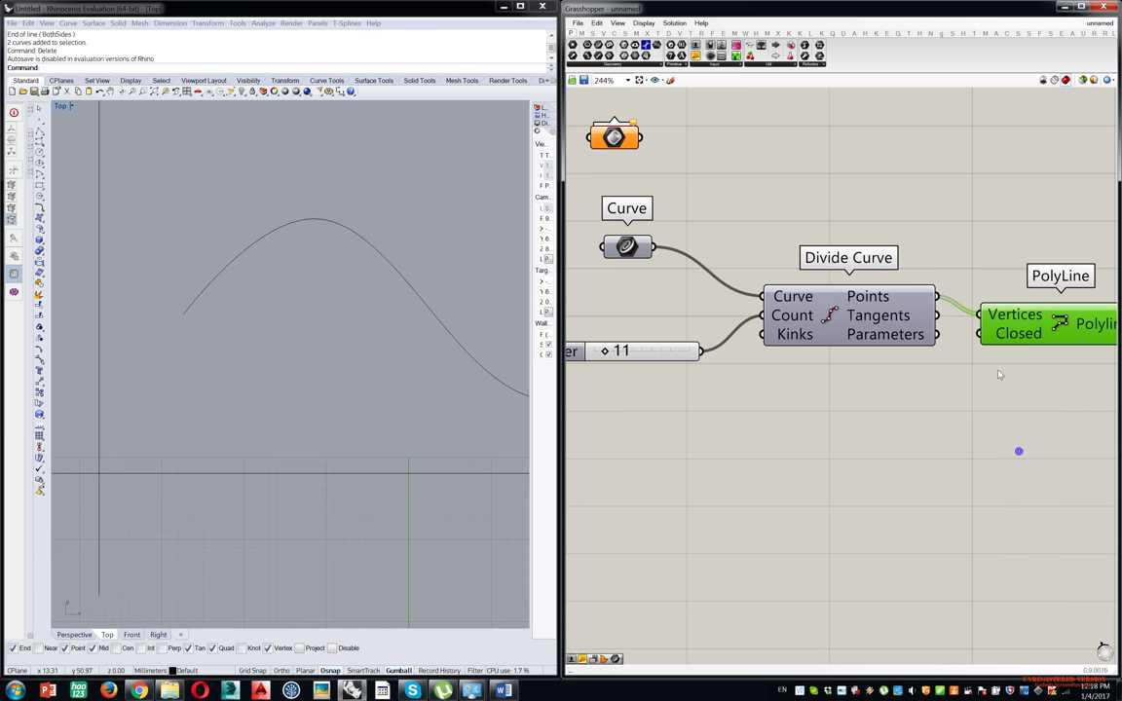
pyautogui.middleClick(1067, 329)
pyautogui.click(1081, 312)
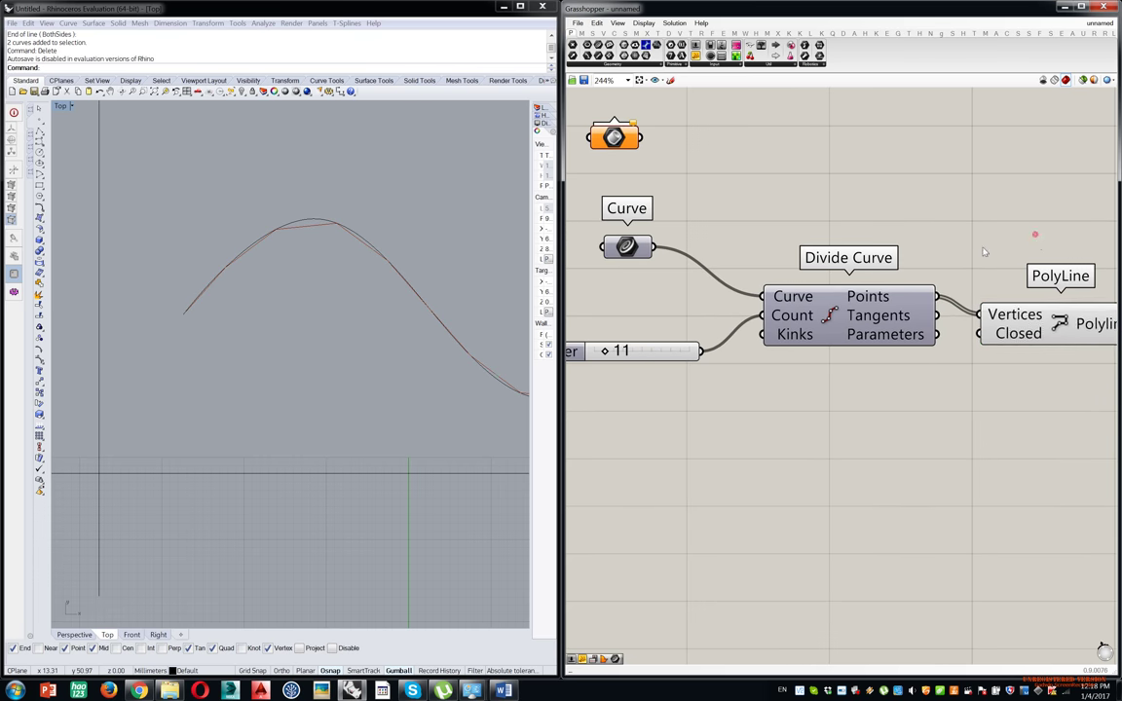
# Turn on the Divide Curve preview and inspect the division points along the wave curve.
pyautogui.scroll(1, 863, 334)
pyautogui.click(859, 281)
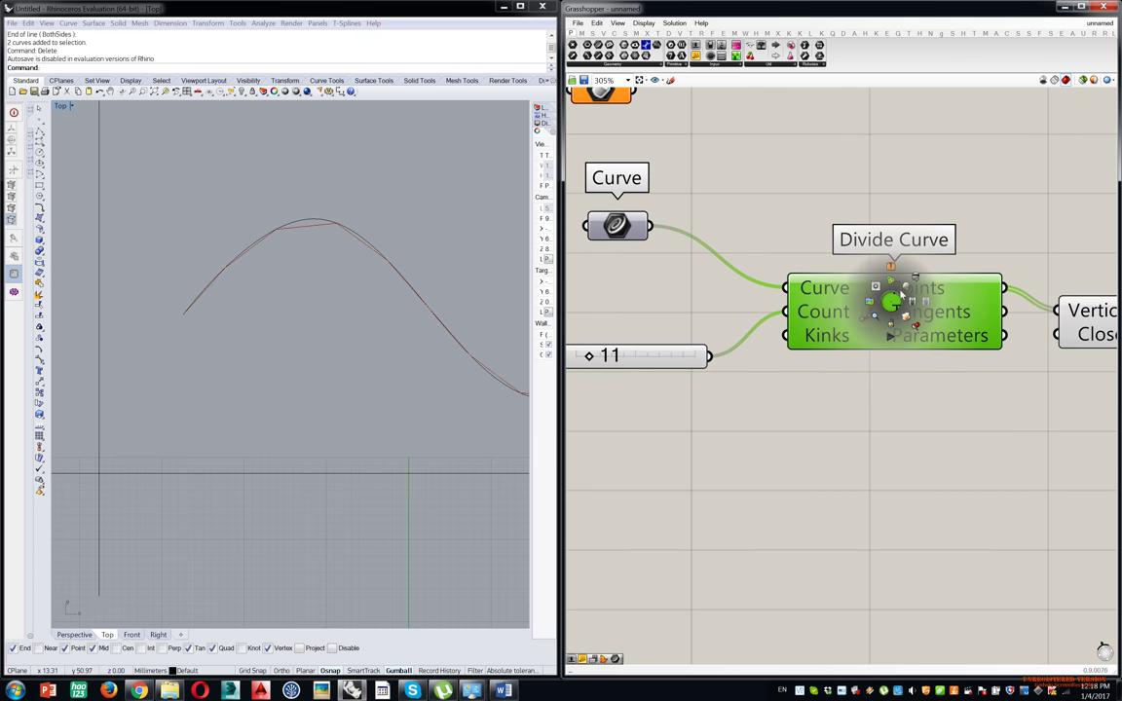
pyautogui.moveTo(347, 279); pyautogui.dragTo(368, 257, button='right')
pyautogui.scroll(7, 236, 250)
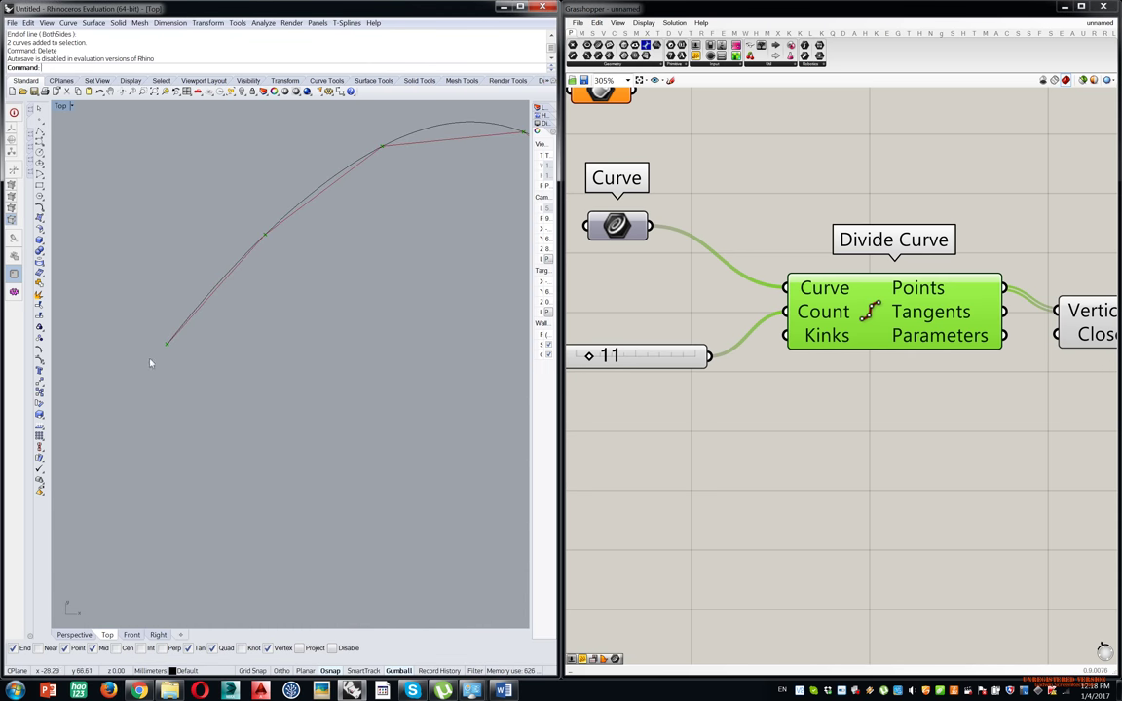
pyautogui.scroll(-12, 264, 247)
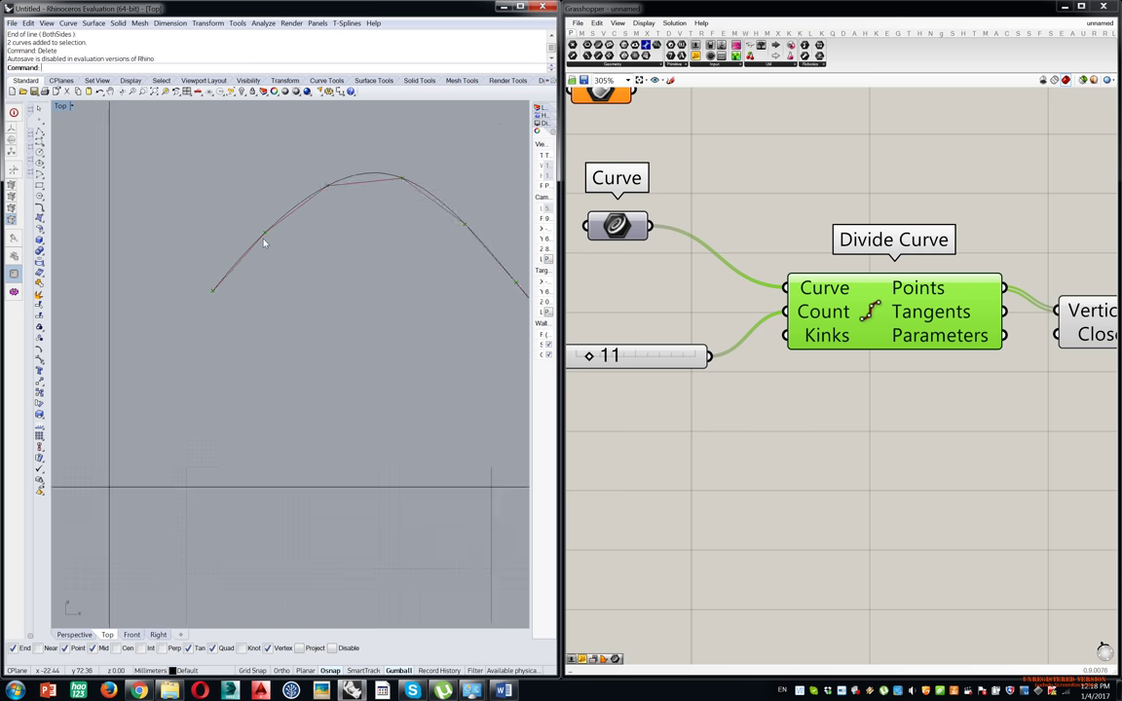
pyautogui.moveTo(350, 261); pyautogui.dragTo(335, 266, button='right')
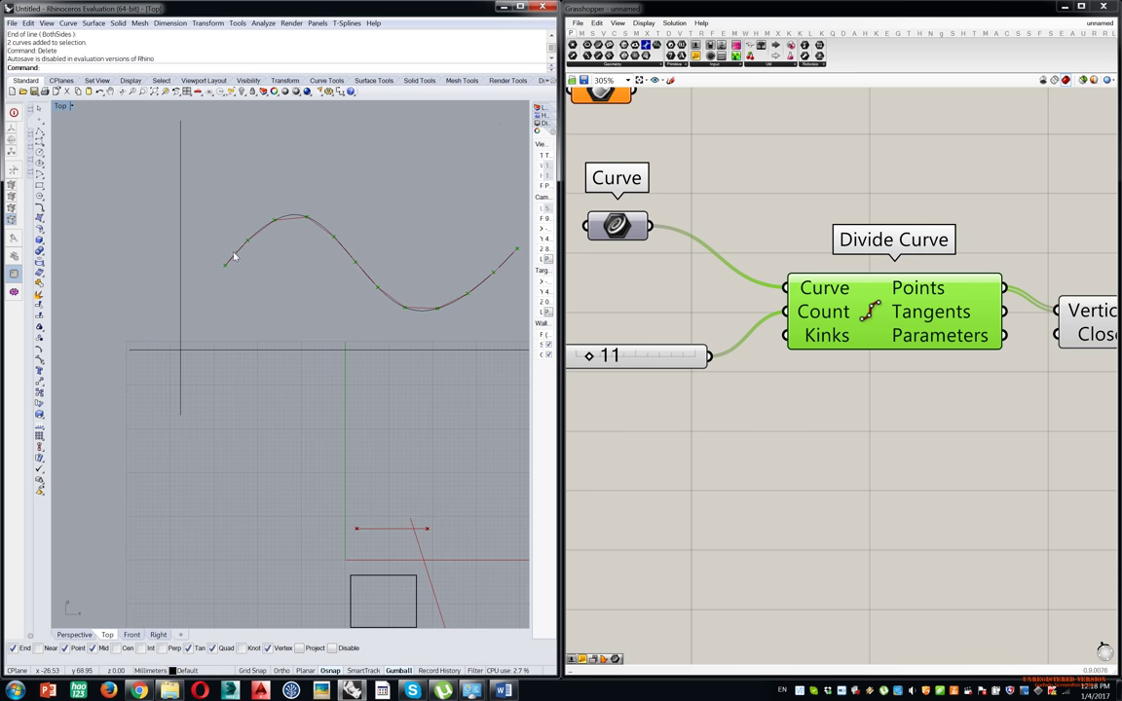
# Set the Divide Curve count slider to 67 and inspect how closely the polyline follows the curve.
pyautogui.moveTo(691, 343); pyautogui.dragTo(737, 320, button='right')
pyautogui.scroll(3, 684, 330)
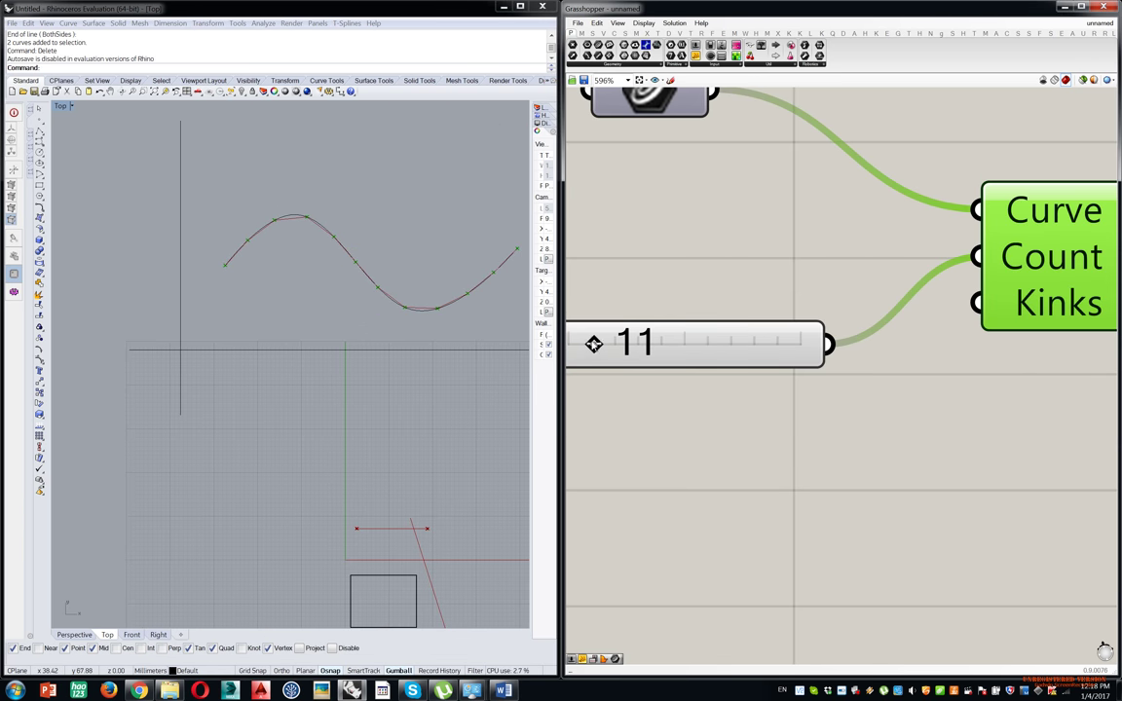
pyautogui.moveTo(594, 343); pyautogui.dragTo(724, 344)
pyautogui.scroll(10, 273, 229)
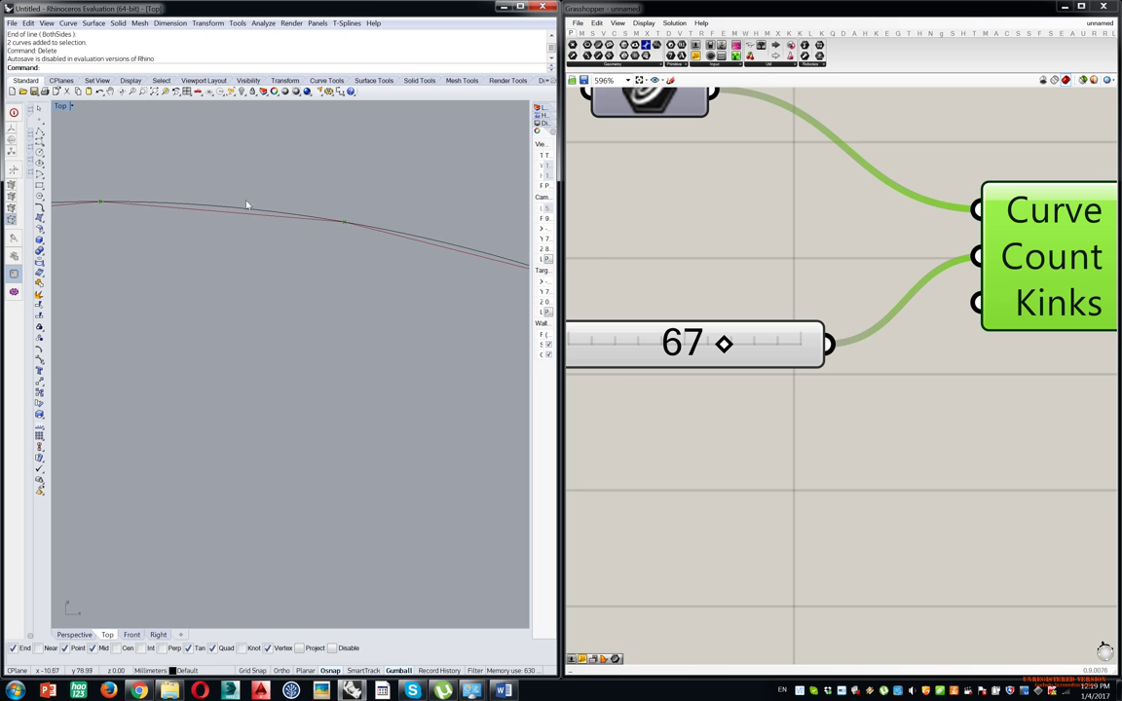
pyautogui.scroll(-10, 292, 214)
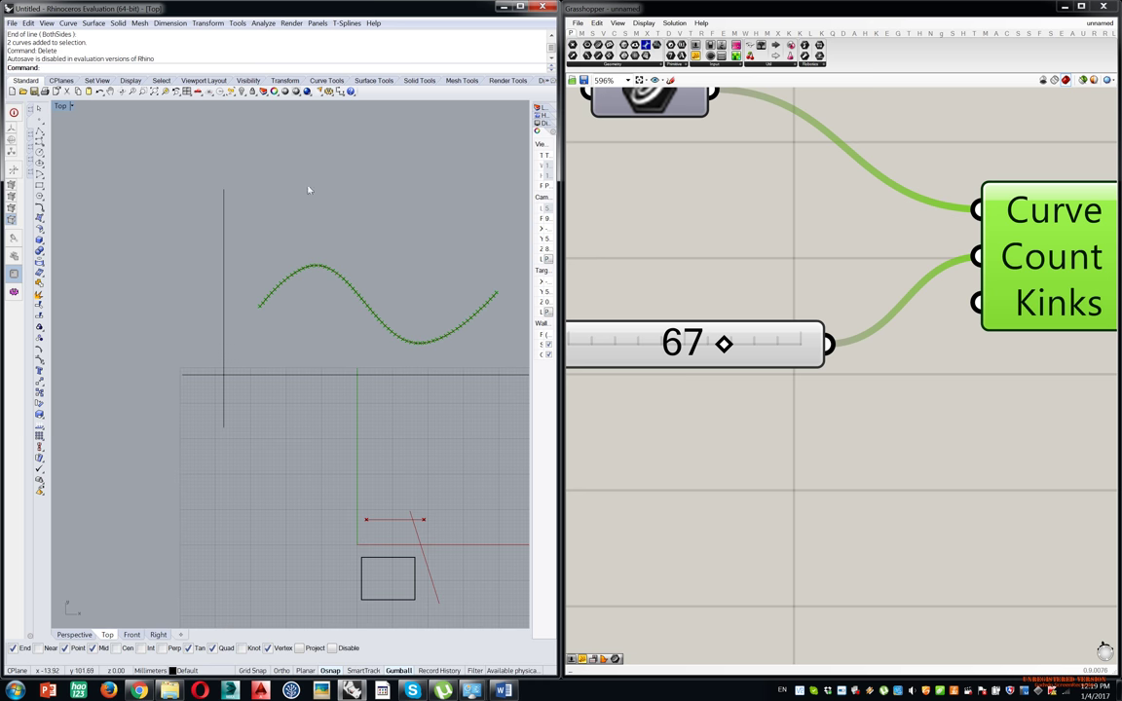
# Turn off the preview of the Brep, second Curve, Divide Curve and PolyLine components together.
pyautogui.scroll(-10, 838, 276)
pyautogui.moveTo(891, 233); pyautogui.dragTo(659, 379)
pyautogui.middleClick(709, 316)
pyautogui.click(732, 289)
# Delete the wave curve and the two long crossing lines in Rhino, and switch to the Perspective view.
pyautogui.moveTo(416, 211); pyautogui.dragTo(126, 454)
pyautogui.press('Delete')
pyautogui.click(74, 634)
pyautogui.moveTo(326, 418); pyautogui.dragTo(326, 441, button='right')
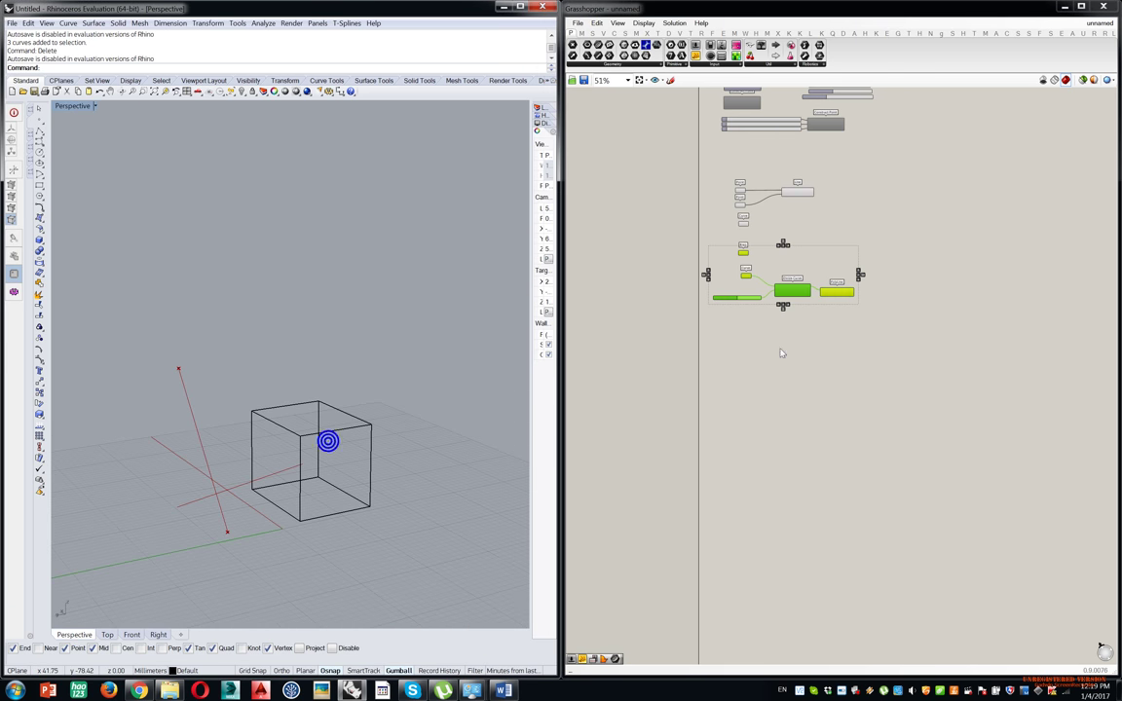
# Move the Brep parameter below the Divide Curve count slider and add a Mesh parameter beneath it.
pyautogui.scroll(5, 794, 318)
pyautogui.moveTo(766, 102); pyautogui.dragTo(771, 403)
pyautogui.doubleClick(751, 483)
pyautogui.write('mesh')
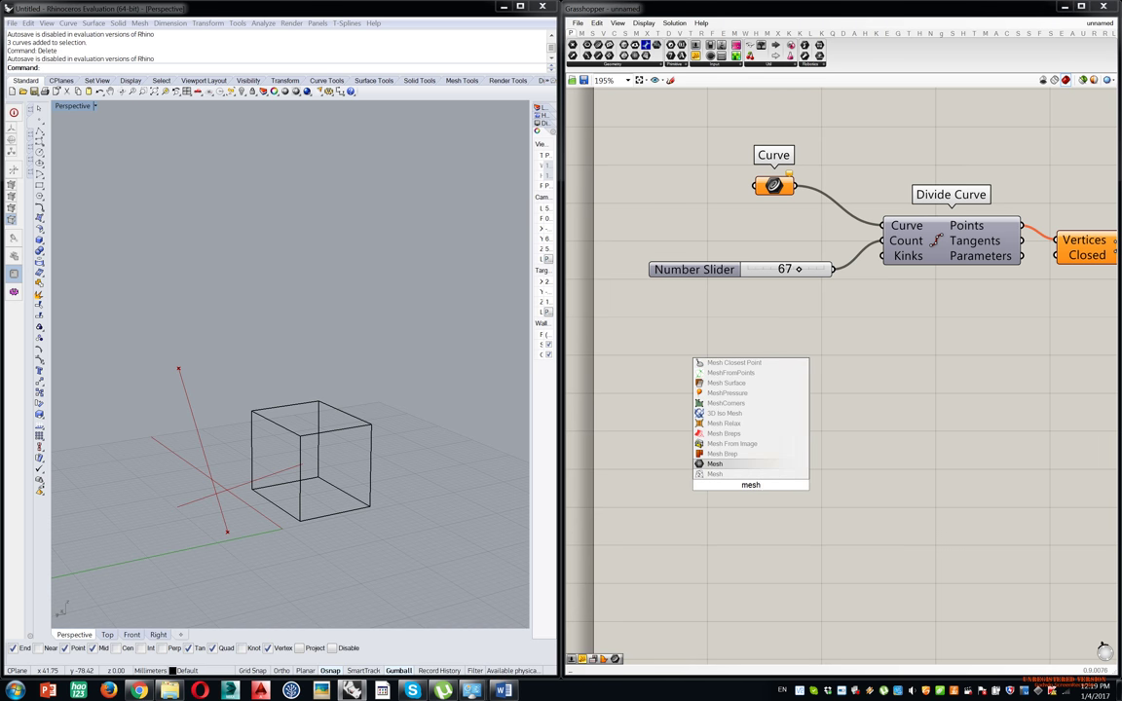
pyautogui.press('Return')
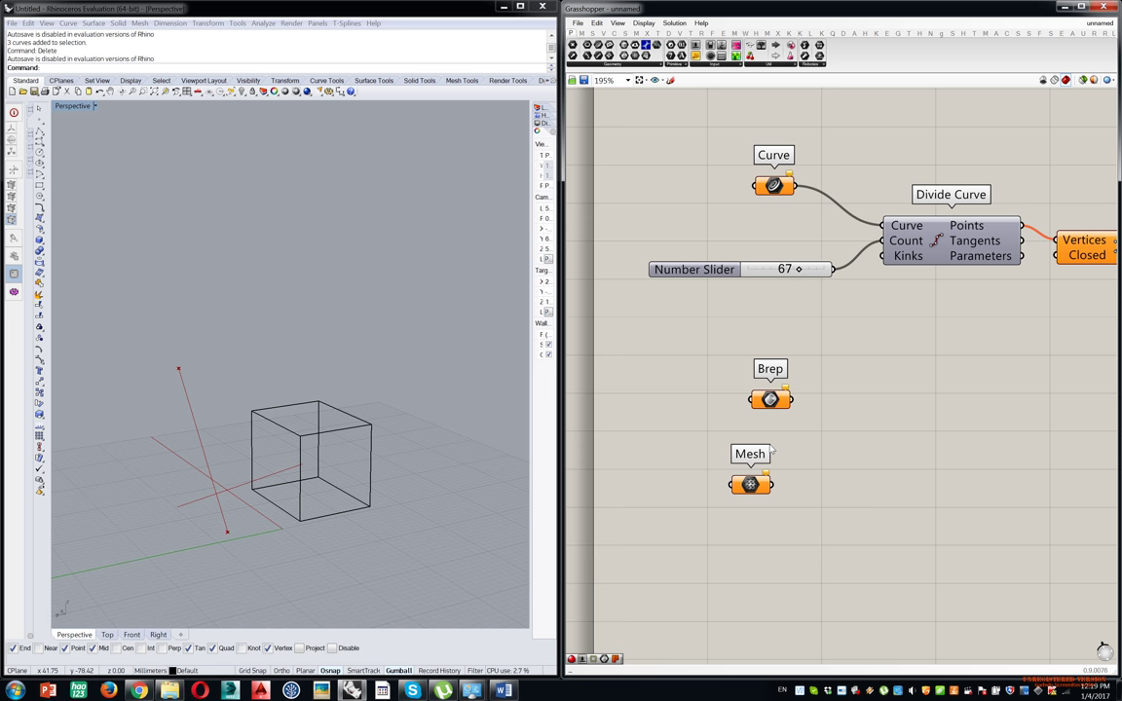
# Reference the Rhino box as a single Brep in the Brep parameter.
pyautogui.moveTo(299, 433); pyautogui.dragTo(313, 446, button='right')
pyautogui.click(313, 449)
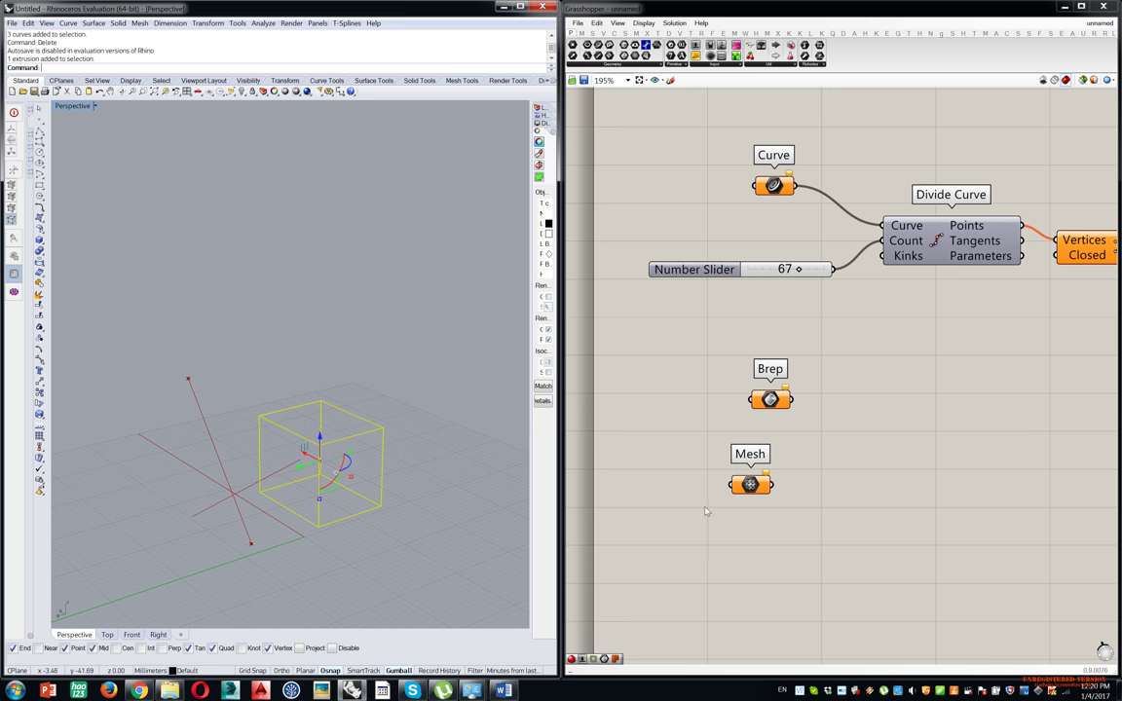
pyautogui.click(769, 401)
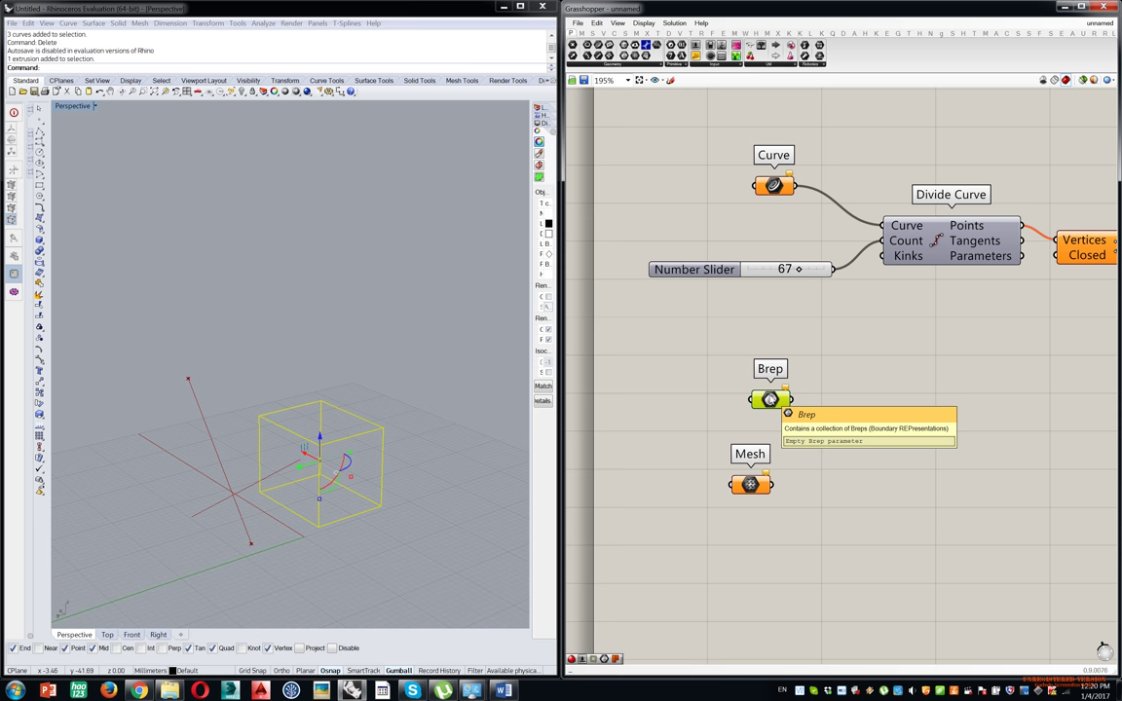
pyautogui.rightClick(770, 399)
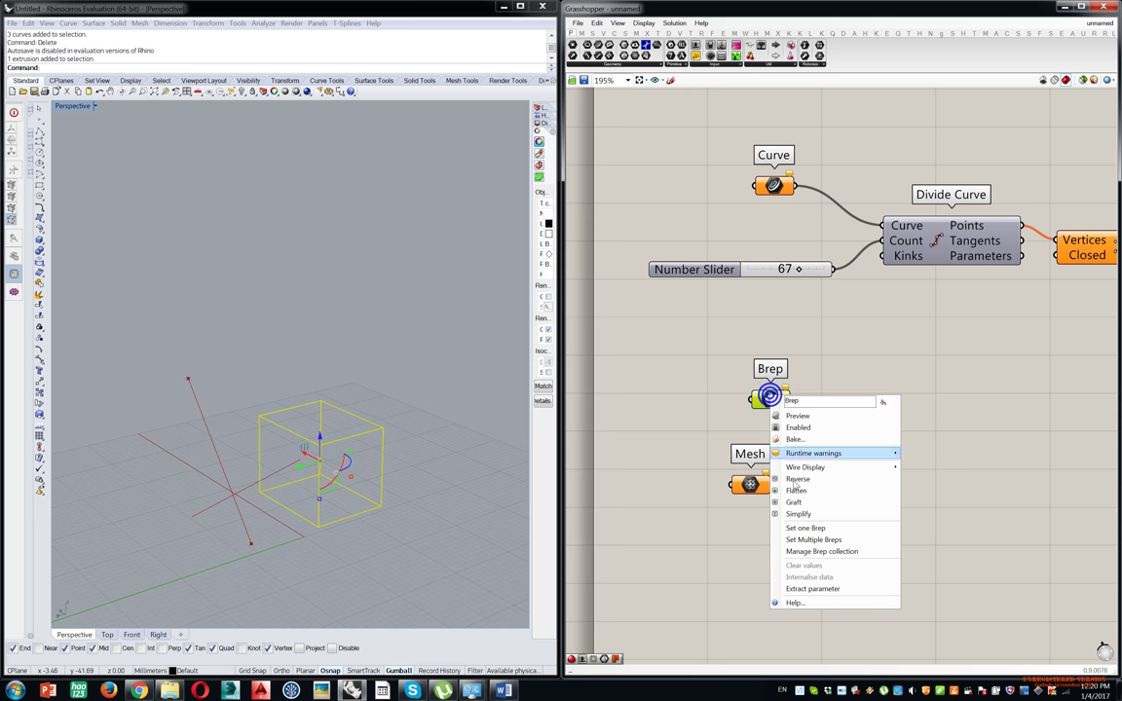
pyautogui.click(821, 528)
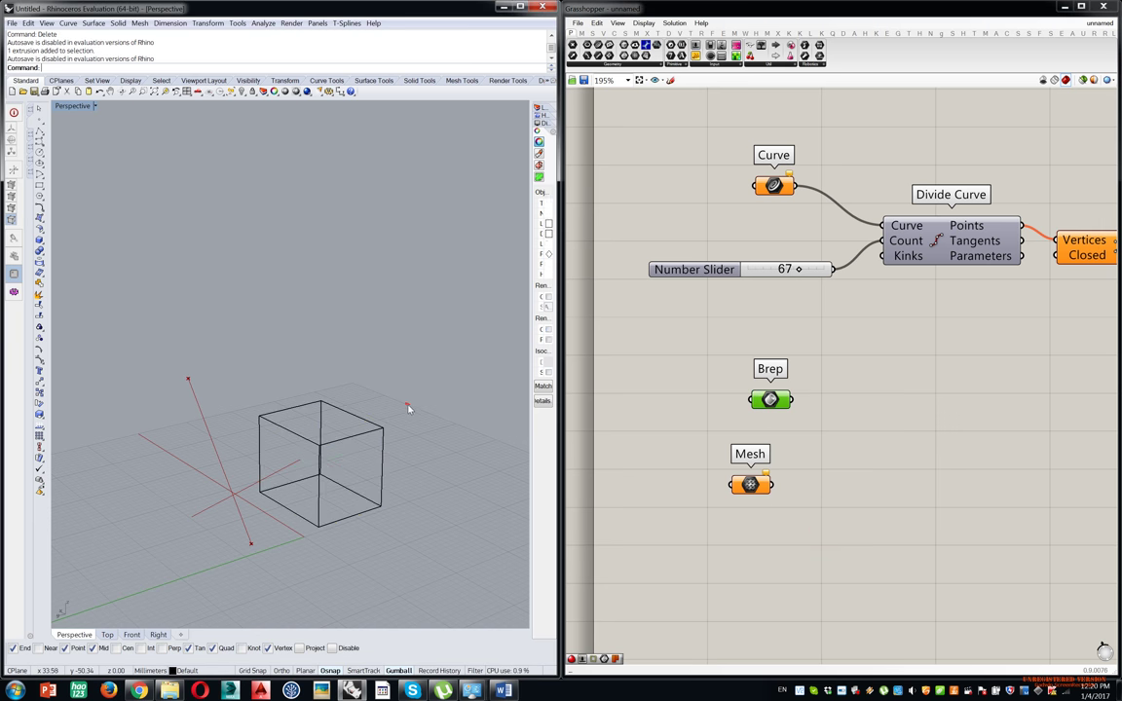
# Turn on the Brep parameter's preview and inspect the referenced box from different angles in the Perspective view.
pyautogui.click(401, 402)
pyautogui.moveTo(365, 465); pyautogui.dragTo(362, 468)
pyautogui.moveTo(409, 386); pyautogui.dragTo(360, 469)
pyautogui.click(455, 381)
pyautogui.click(771, 399)
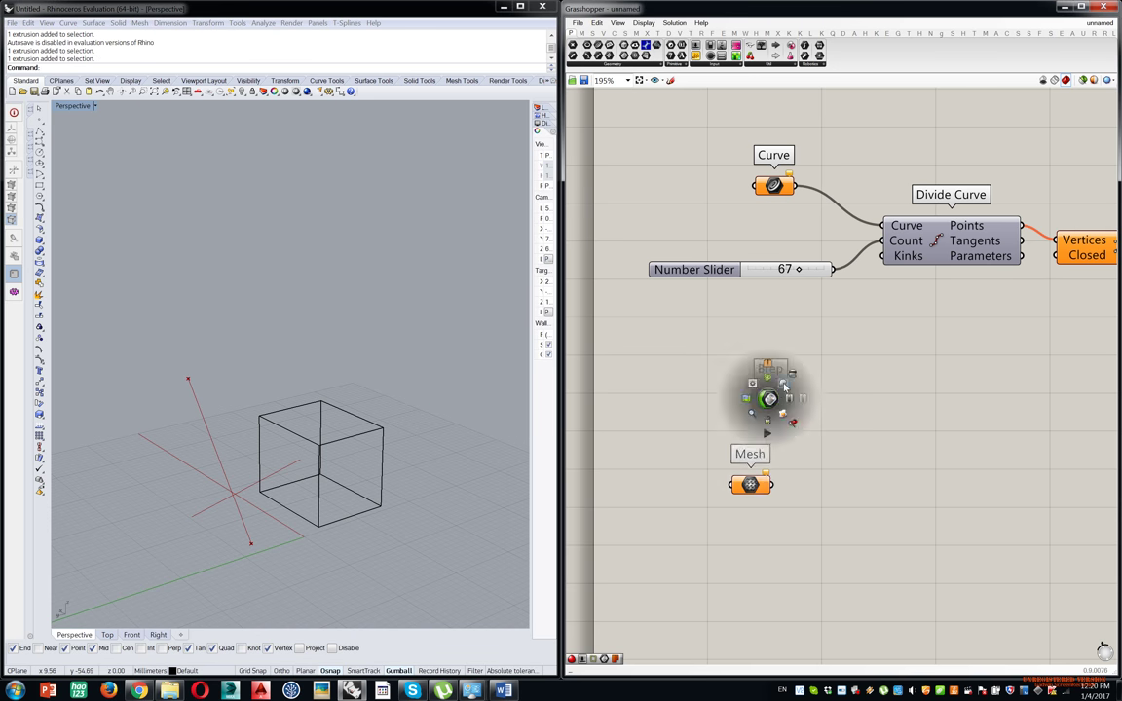
pyautogui.moveTo(355, 438); pyautogui.dragTo(358, 466, button='right')
pyautogui.scroll(4, 353, 448)
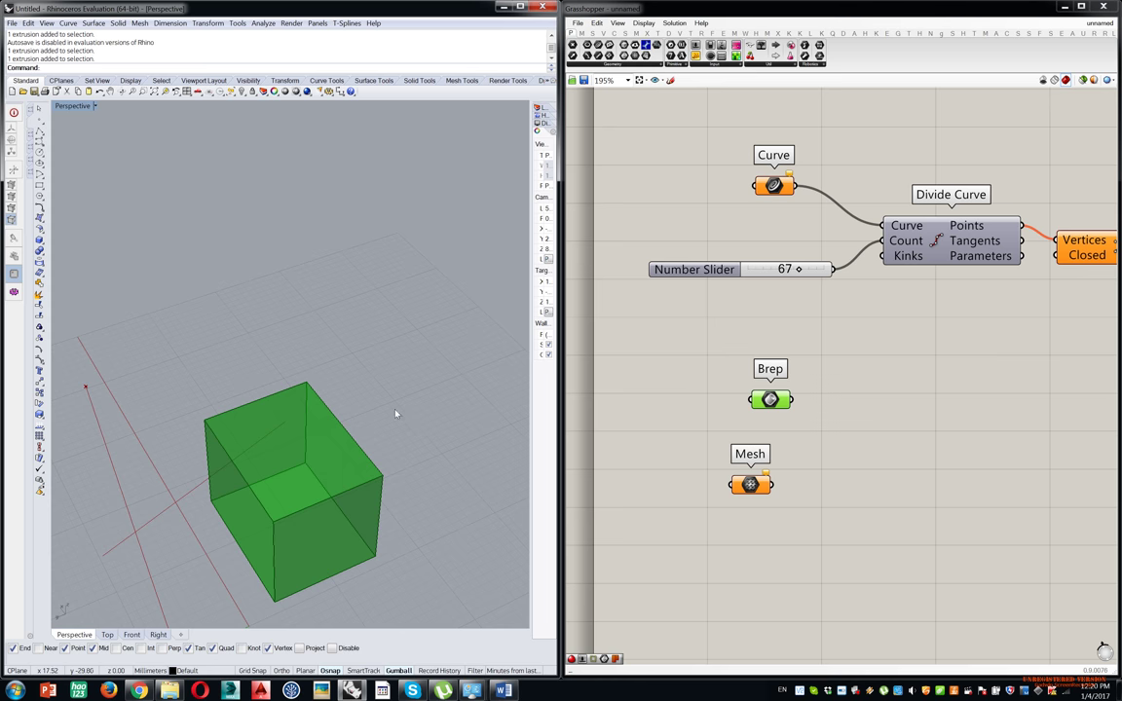
pyautogui.moveTo(373, 416); pyautogui.dragTo(388, 389, button='right')
pyautogui.scroll(-6, 386, 387)
# Move the Brep parameter slightly up and delete the Mesh parameter below it.
pyautogui.moveTo(772, 399); pyautogui.dragTo(771, 378)
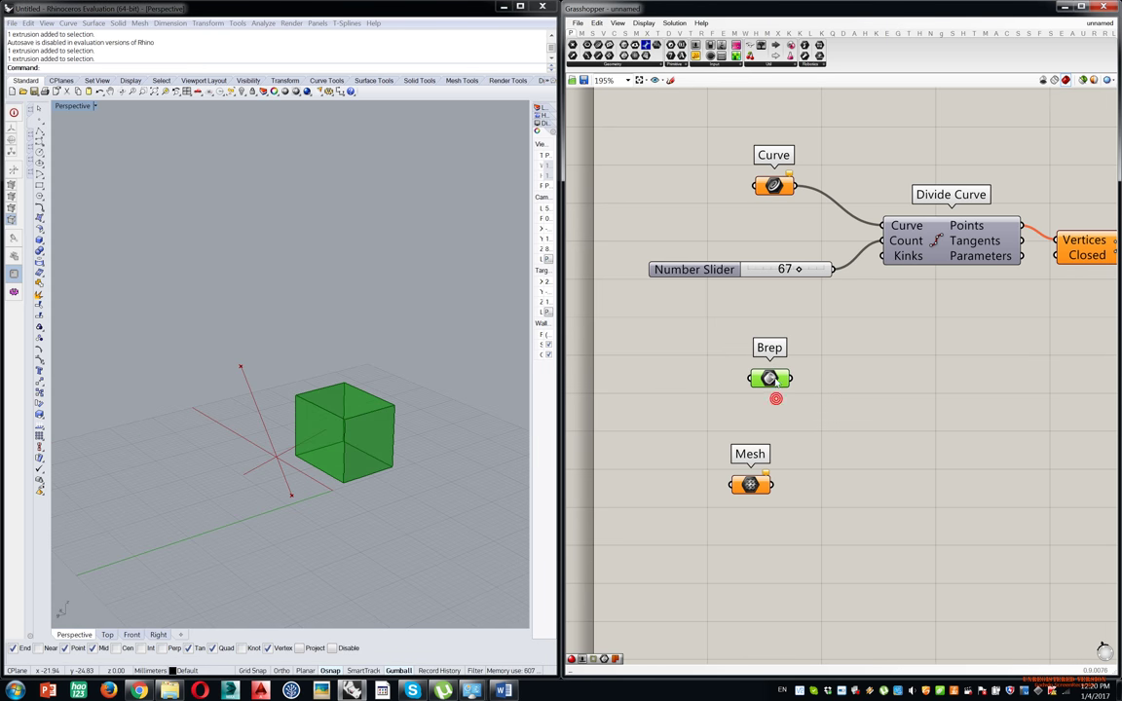
pyautogui.click(787, 489)
pyautogui.click(740, 484)
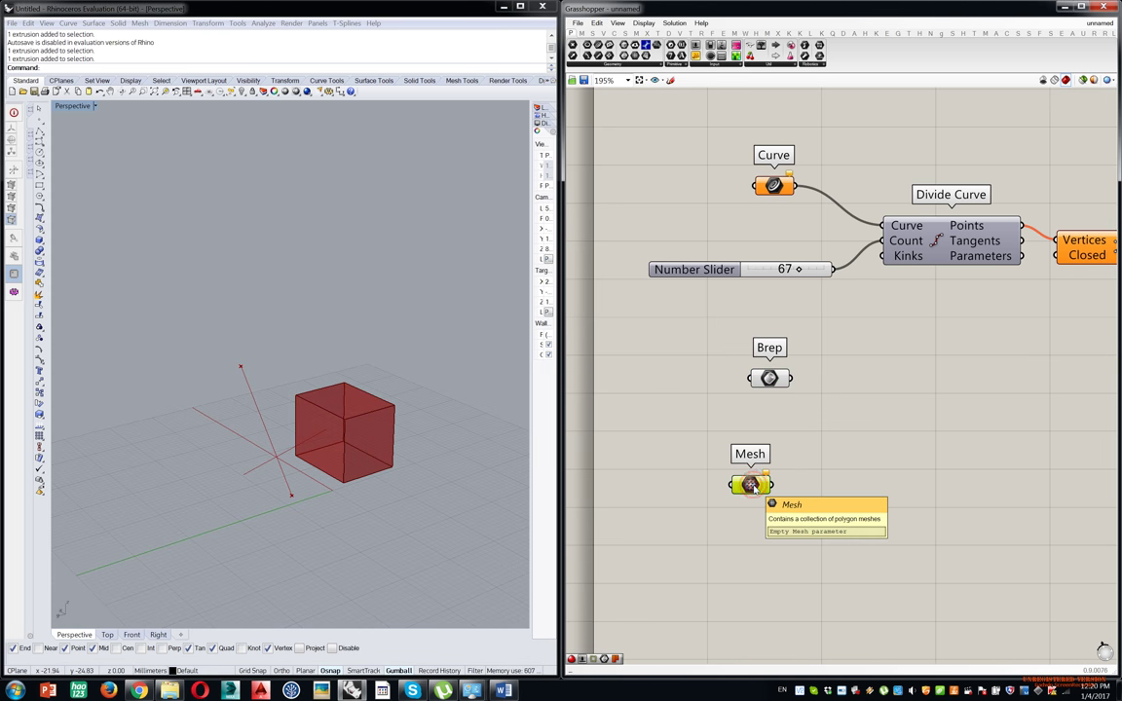
pyautogui.press('Delete')
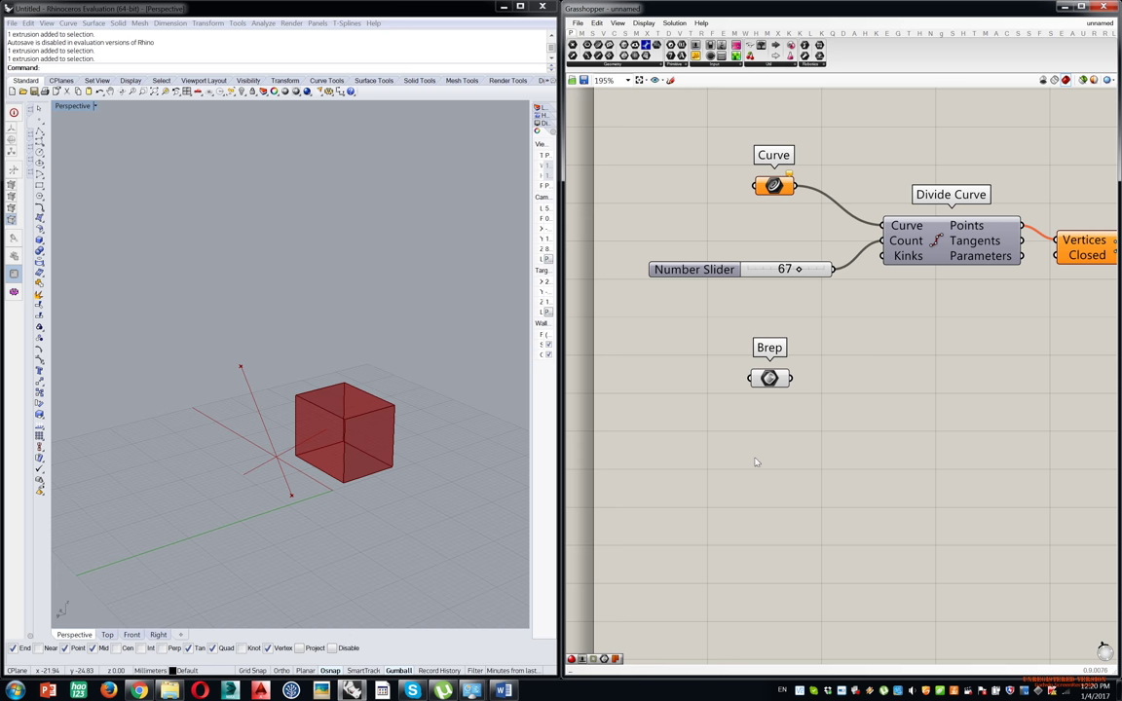
# Turn off the preview of the Brep parameter.
pyautogui.click(770, 378)
pyautogui.middleClick(712, 393)
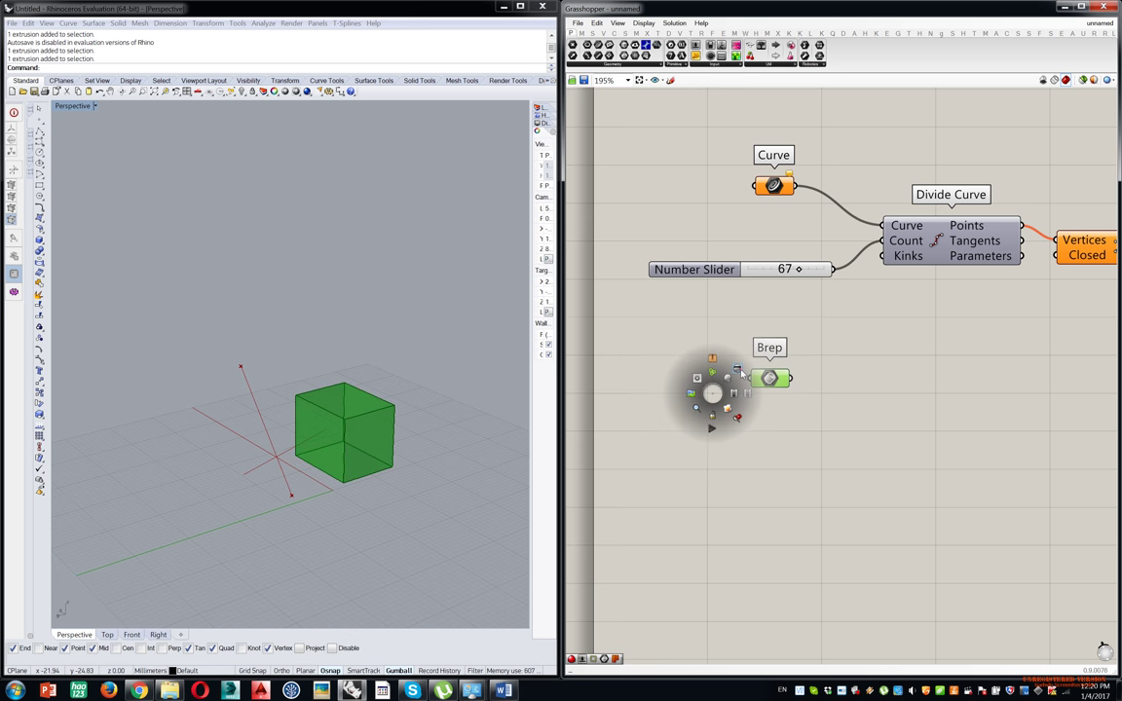
pyautogui.click(739, 370)
pyautogui.click(826, 363)
# Hide all objects in Rhino and move the Brep parameter up closer to the count slider.
pyautogui.click(476, 281)
pyautogui.click(437, 276)
pyautogui.hotkey('ctrl', 'a')
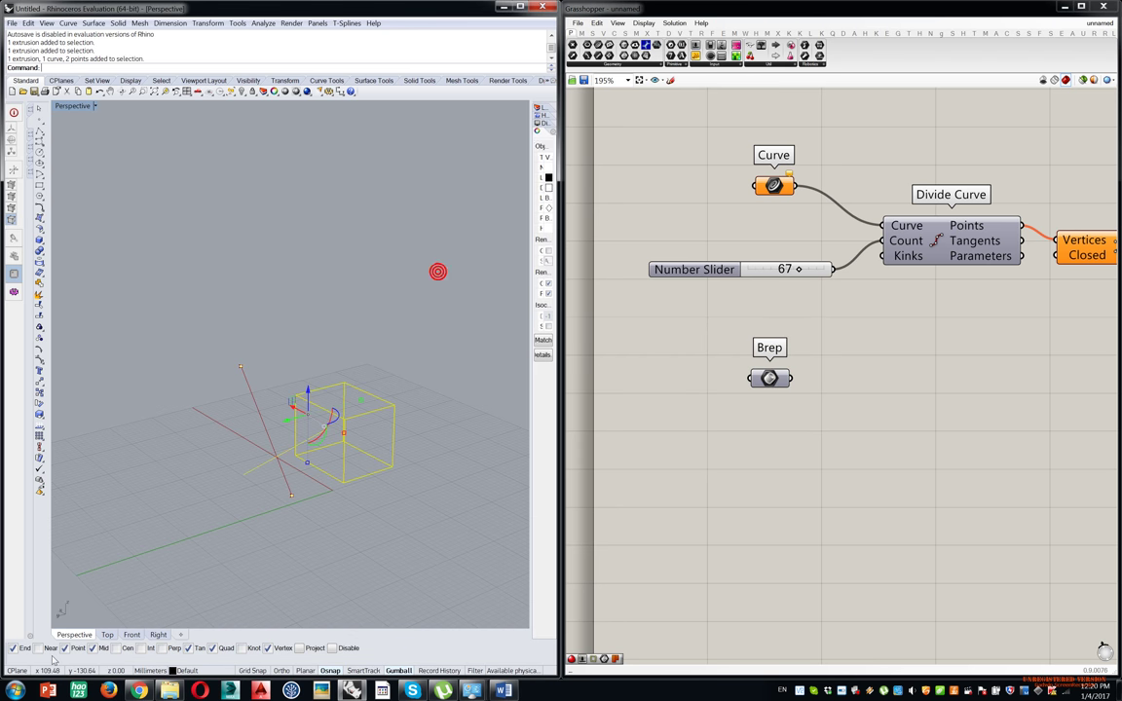
pyautogui.write('Hide')
pyautogui.press('Return')
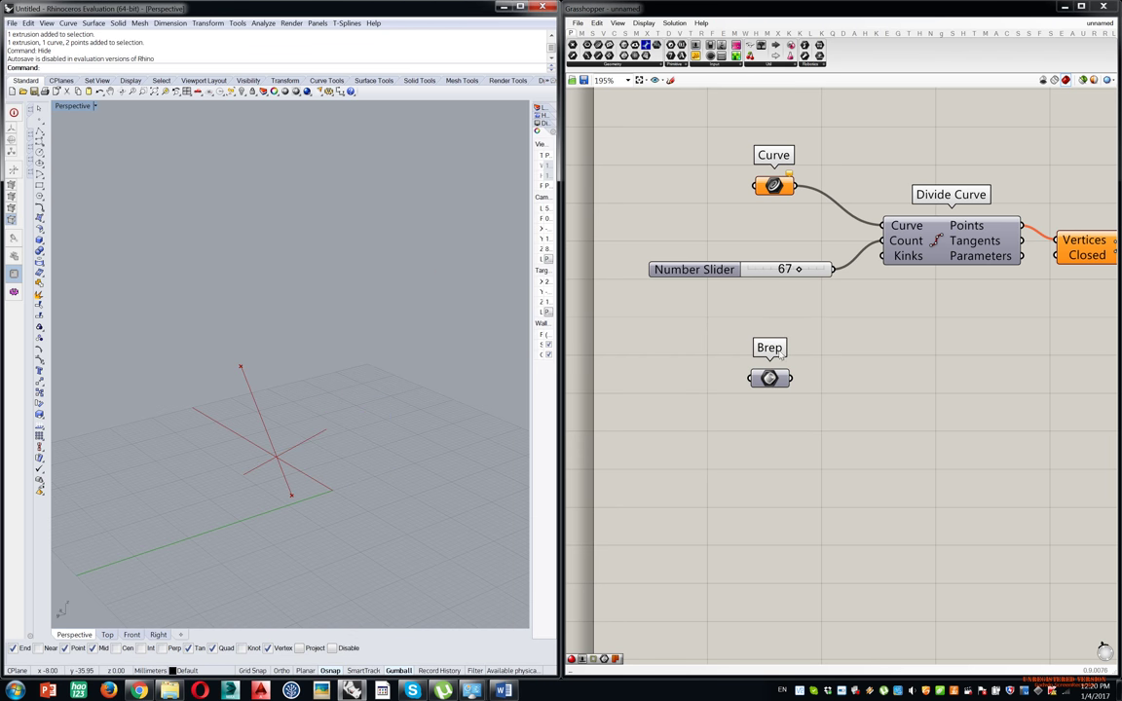
pyautogui.moveTo(769, 378); pyautogui.dragTo(772, 347)
pyautogui.click(774, 401)
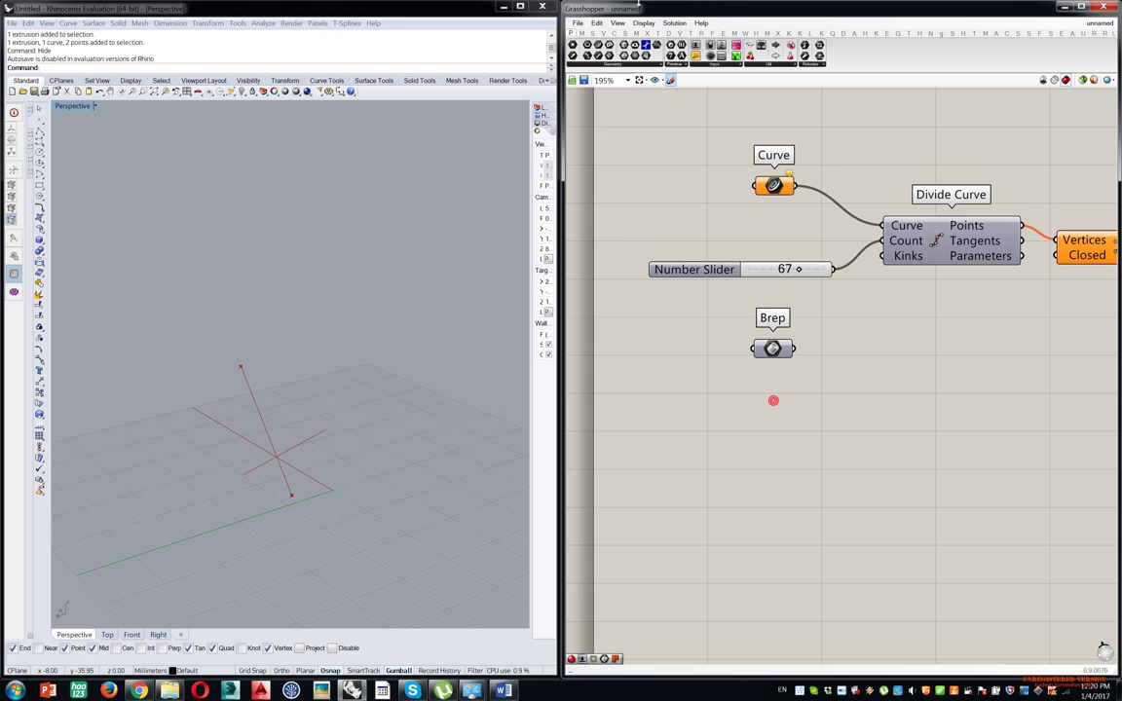
# Examine the available Geometry and Primitive parameter types and the Brep parameter's description.
pyautogui.click(612, 63)
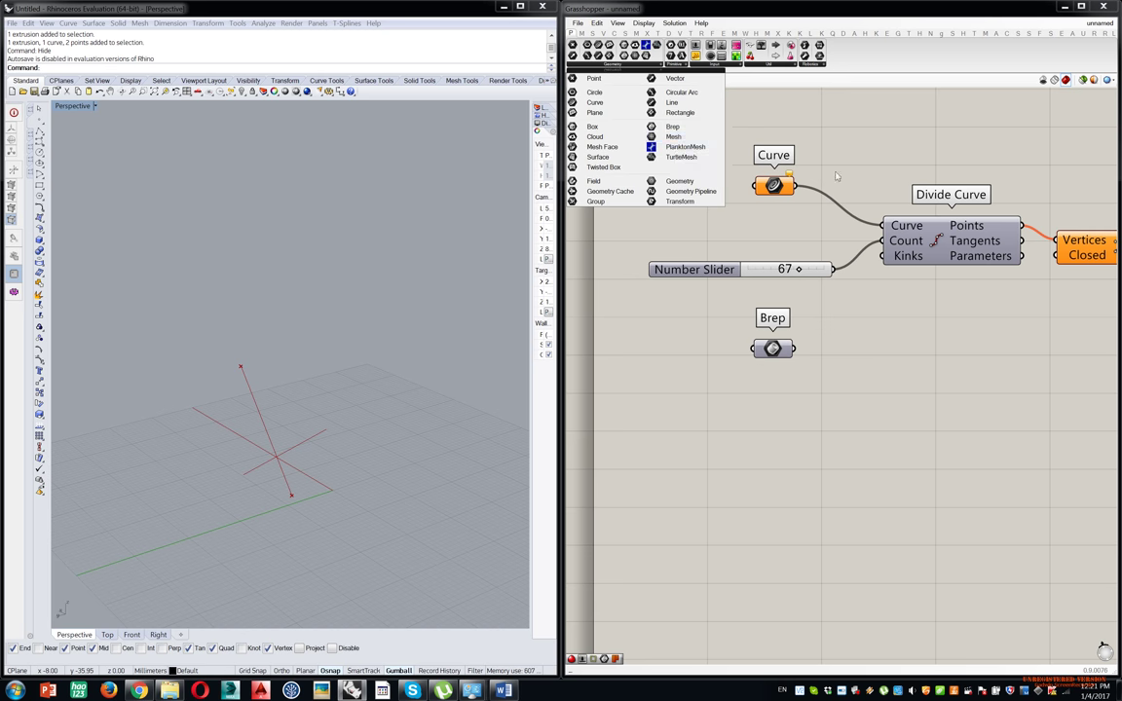
pyautogui.click(863, 140)
pyautogui.scroll(-3, 863, 246)
pyautogui.moveTo(854, 254); pyautogui.dragTo(829, 274, button='right')
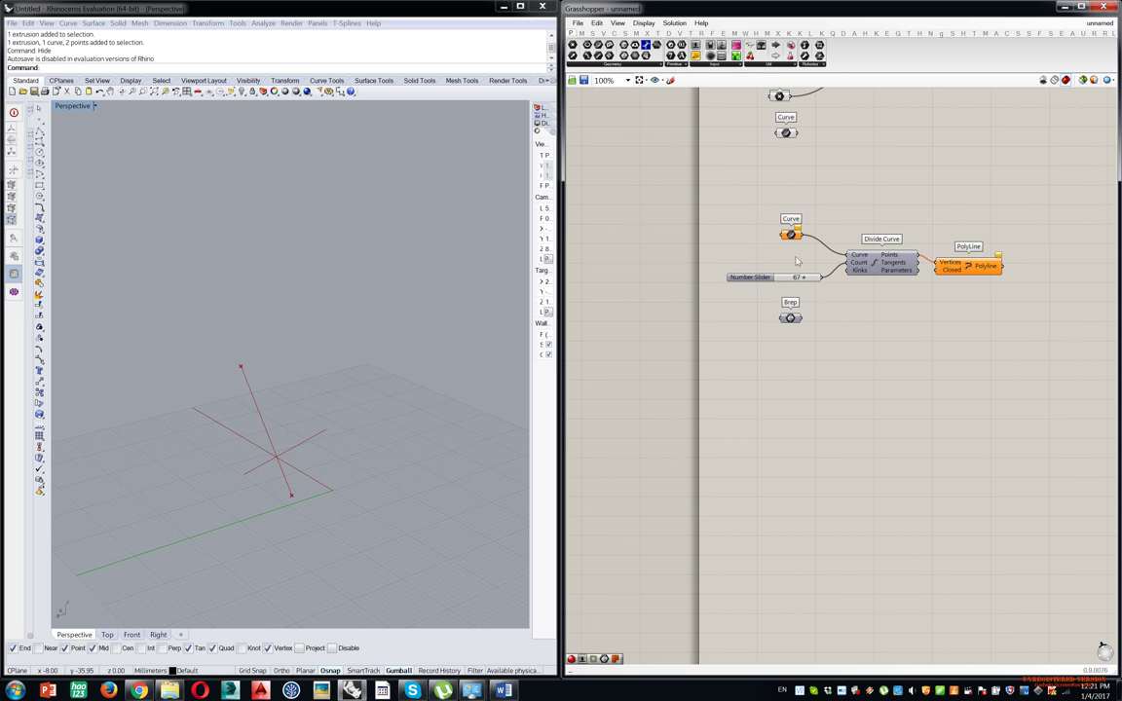
pyautogui.scroll(4, 776, 302)
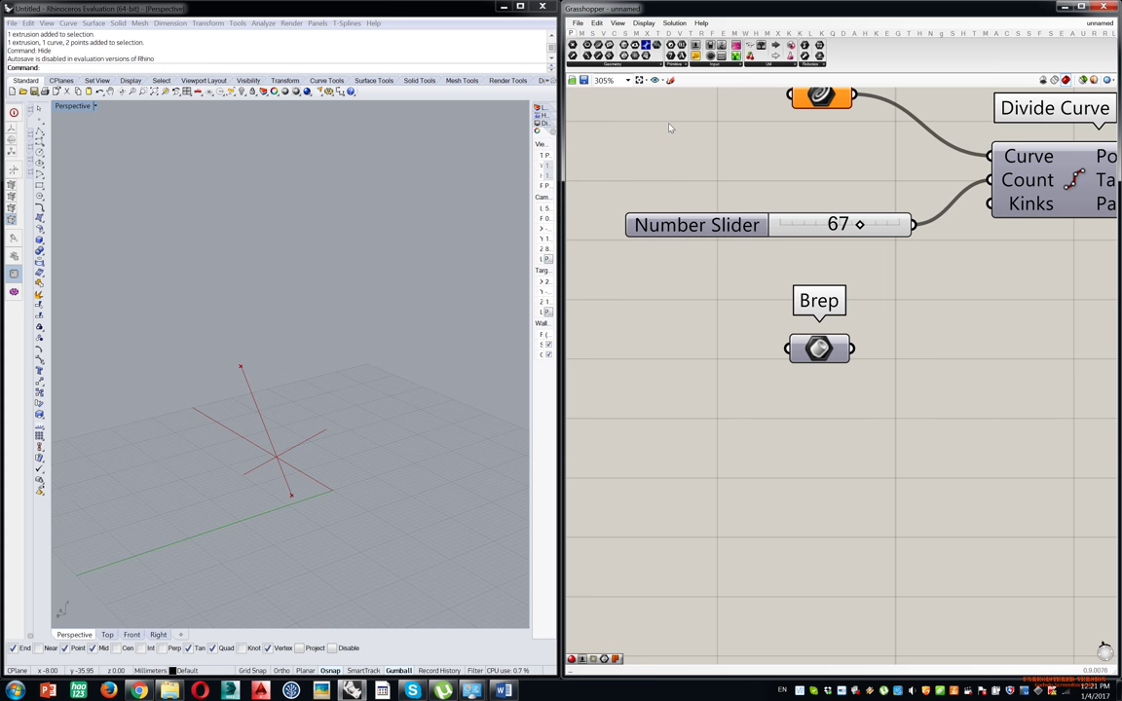
pyautogui.moveTo(818, 349)
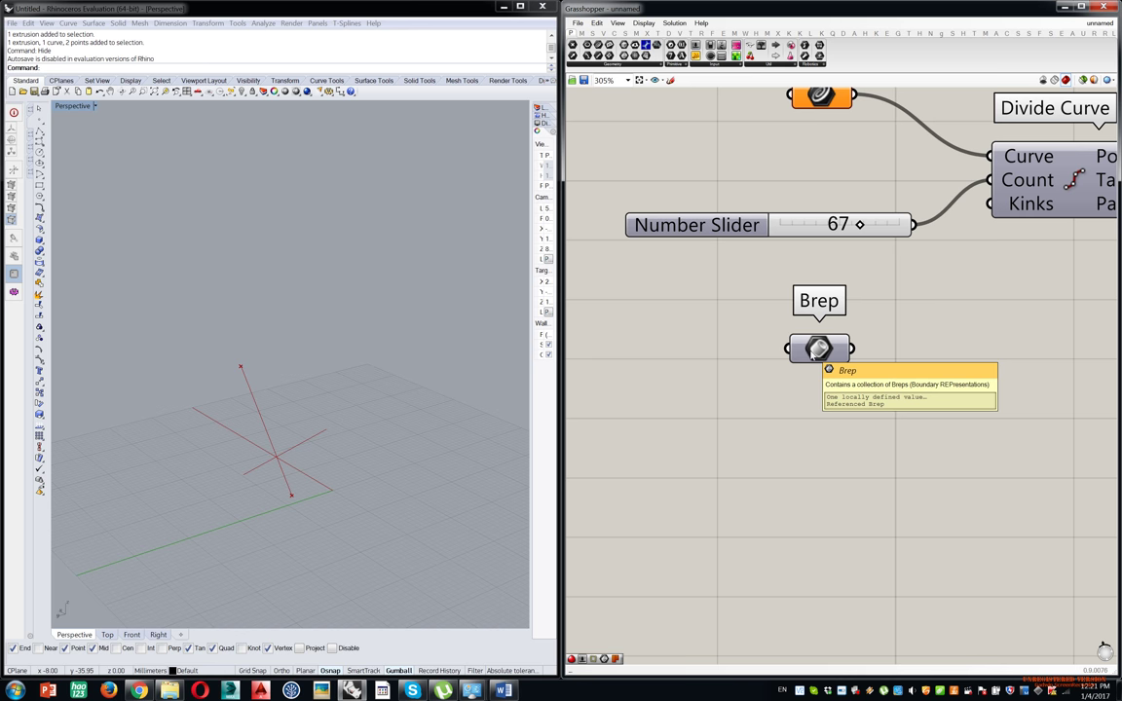
pyautogui.click(679, 65)
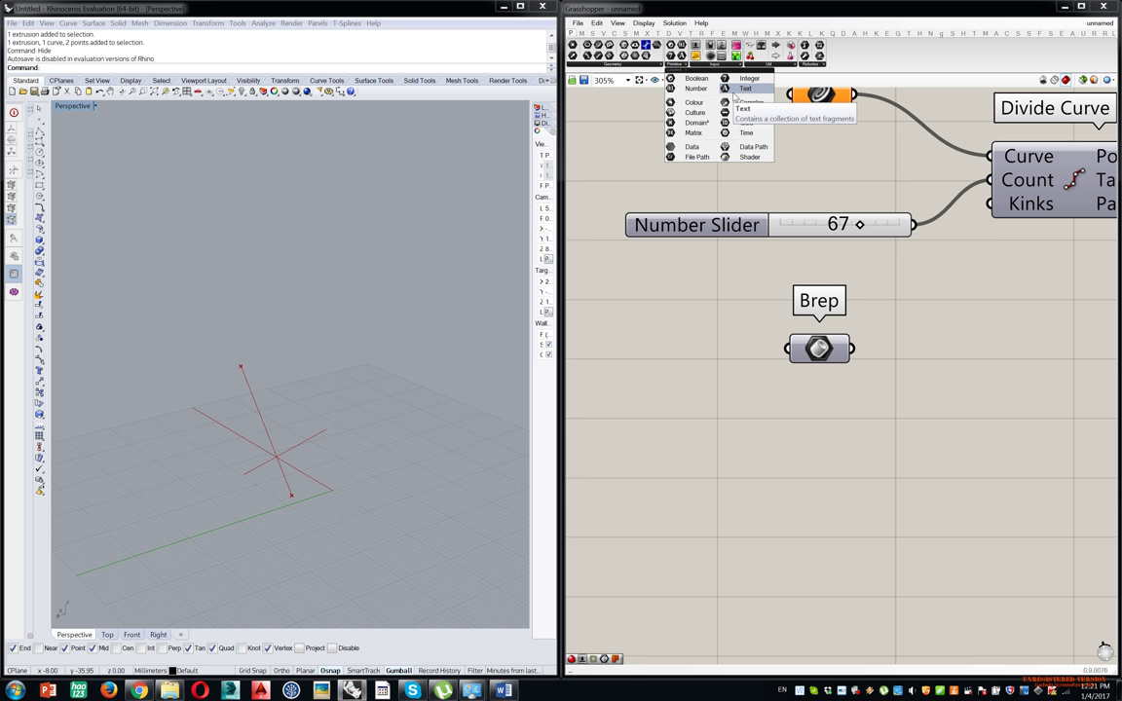
# Add a Number Slider from the Input components below the Brep parameter.
pyautogui.click(717, 64)
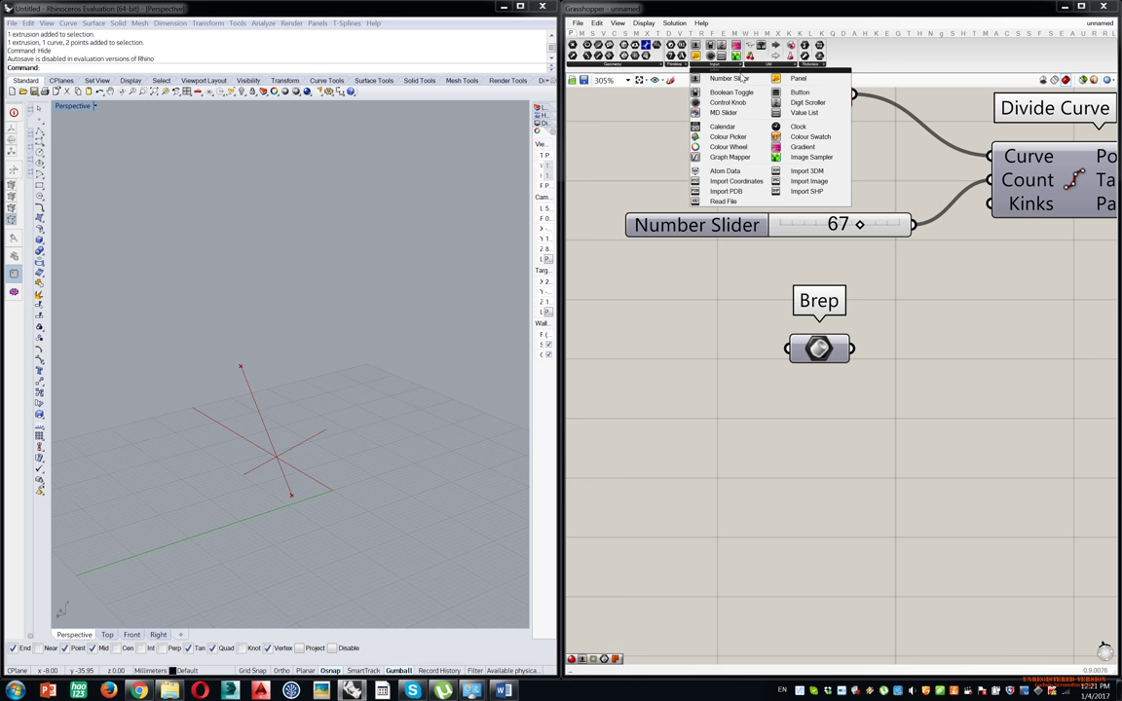
pyautogui.click(741, 77)
pyautogui.click(839, 463)
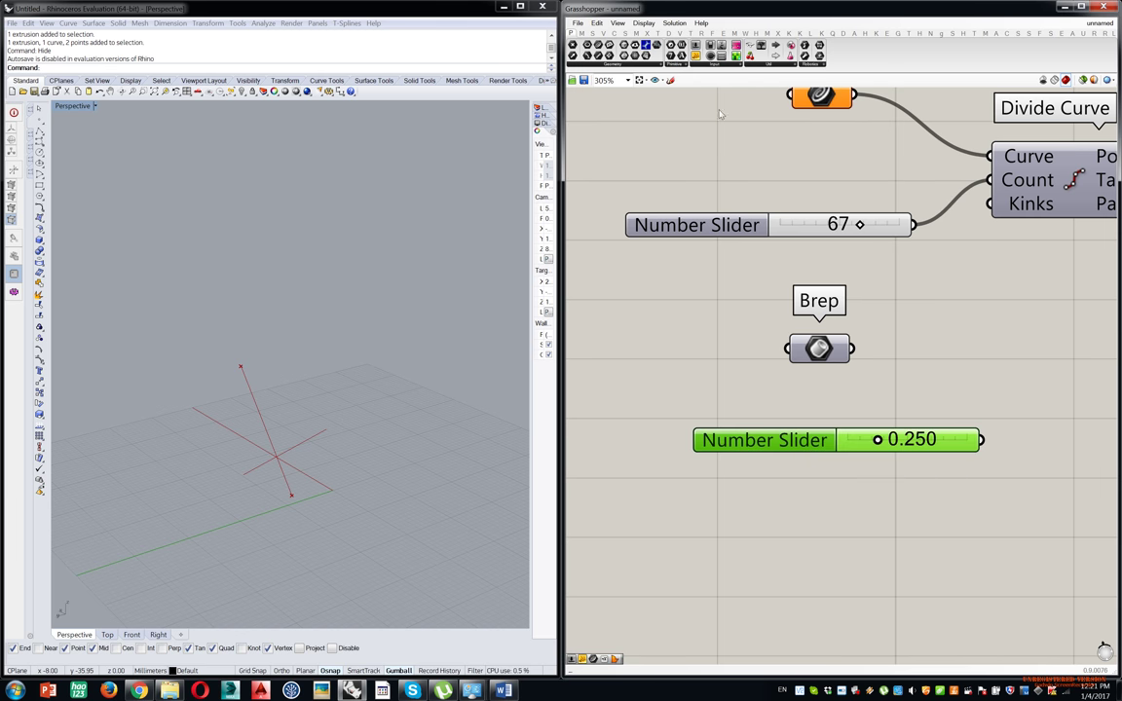
# Add a Panel below the new Number Slider, enlarge it and position it just under the slider.
pyautogui.click(719, 65)
pyautogui.click(796, 78)
pyautogui.click(851, 551)
pyautogui.scroll(-3, 851, 545)
pyautogui.moveTo(851, 546); pyautogui.dragTo(850, 422, button='right')
pyautogui.moveTo(851, 422); pyautogui.dragTo(934, 472)
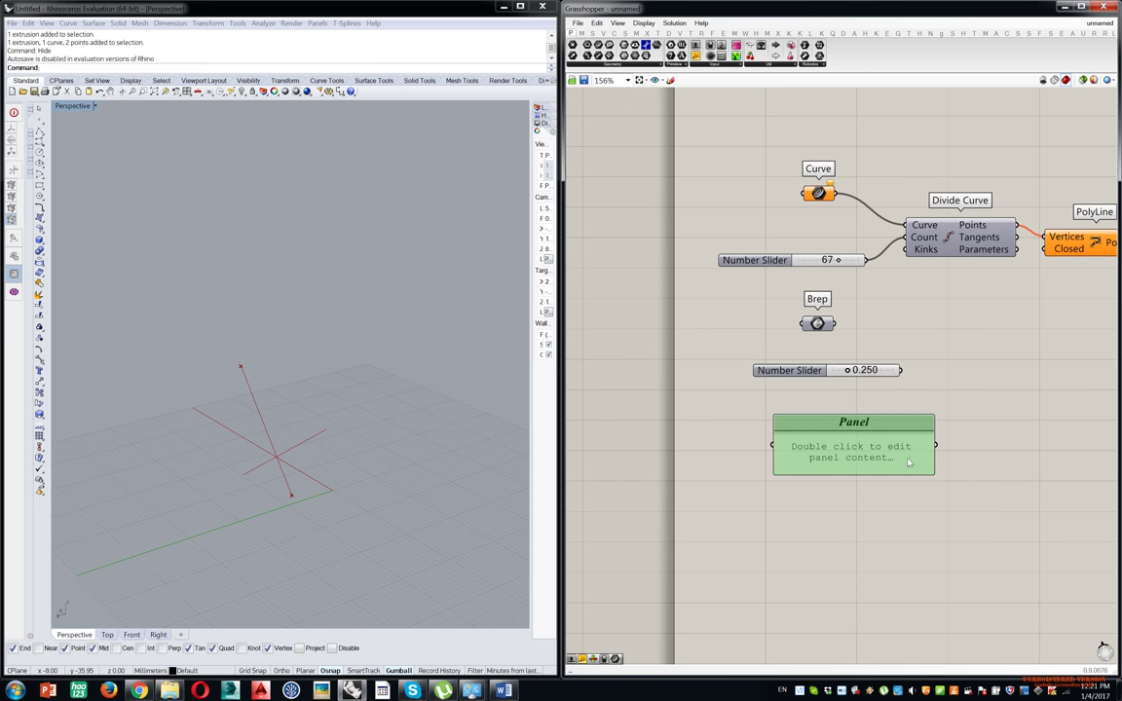
pyautogui.moveTo(879, 446); pyautogui.dragTo(854, 422)
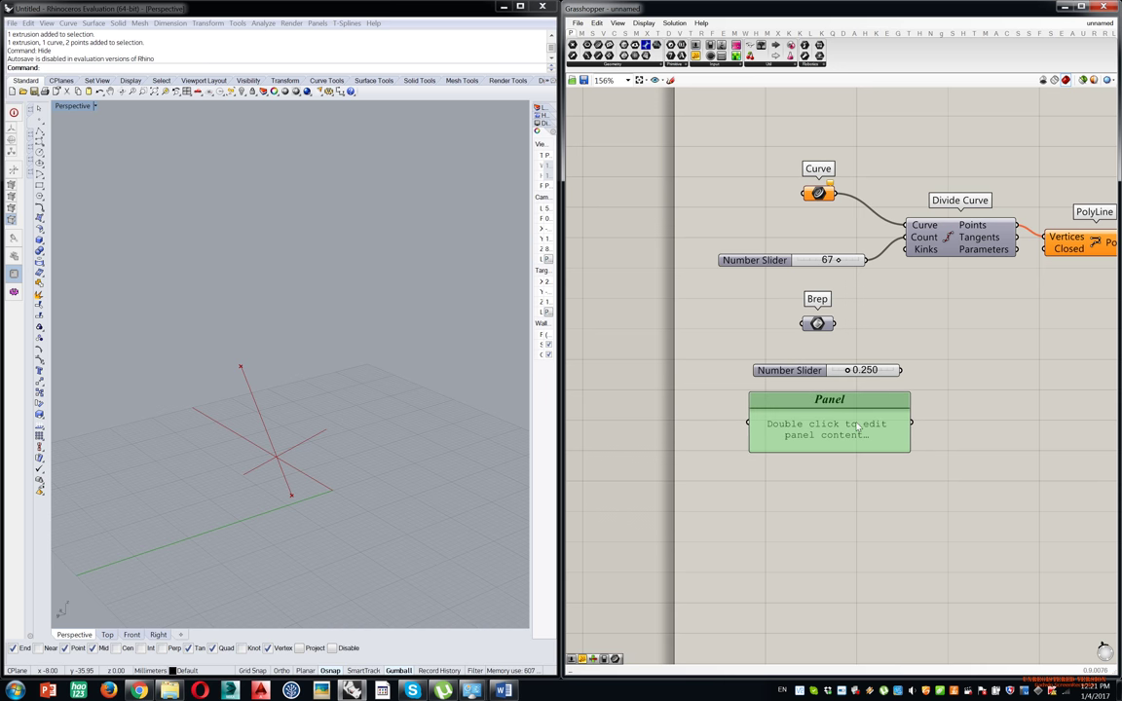
# Add a Boolean Toggle below the Panel and a Button beneath the toggle.
pyautogui.scroll(4, 850, 447)
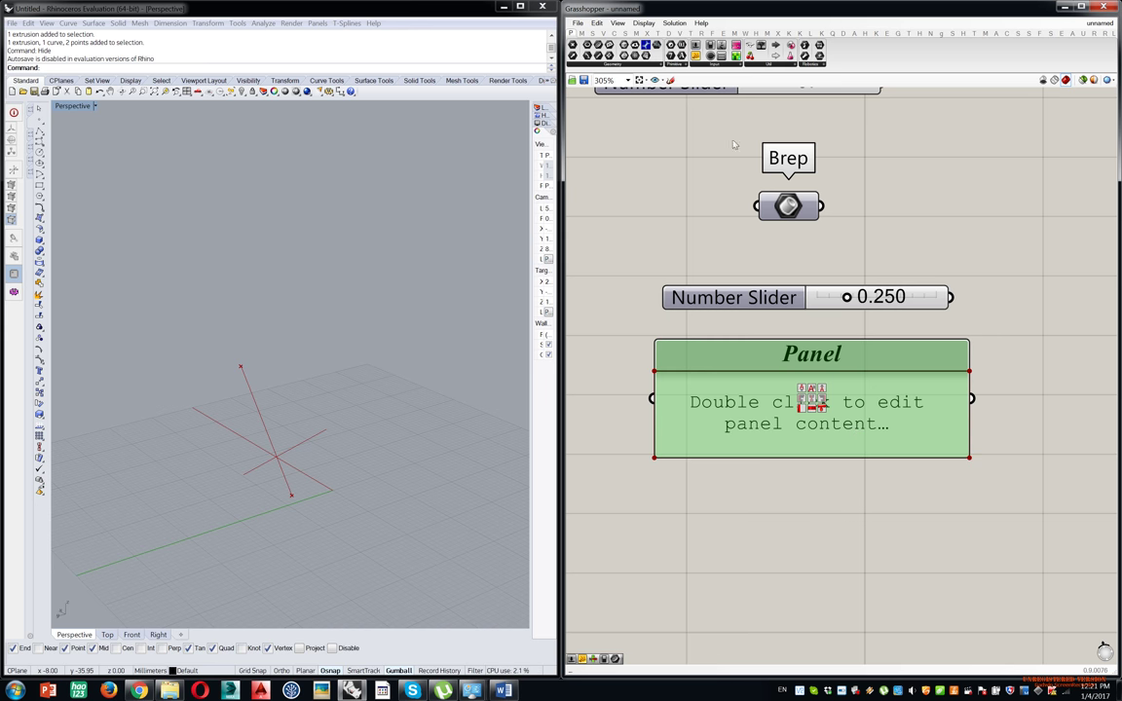
pyautogui.click(714, 63)
pyautogui.moveTo(723, 92); pyautogui.dragTo(816, 532)
pyautogui.moveTo(832, 539); pyautogui.dragTo(817, 406, button='right')
pyautogui.click(784, 399)
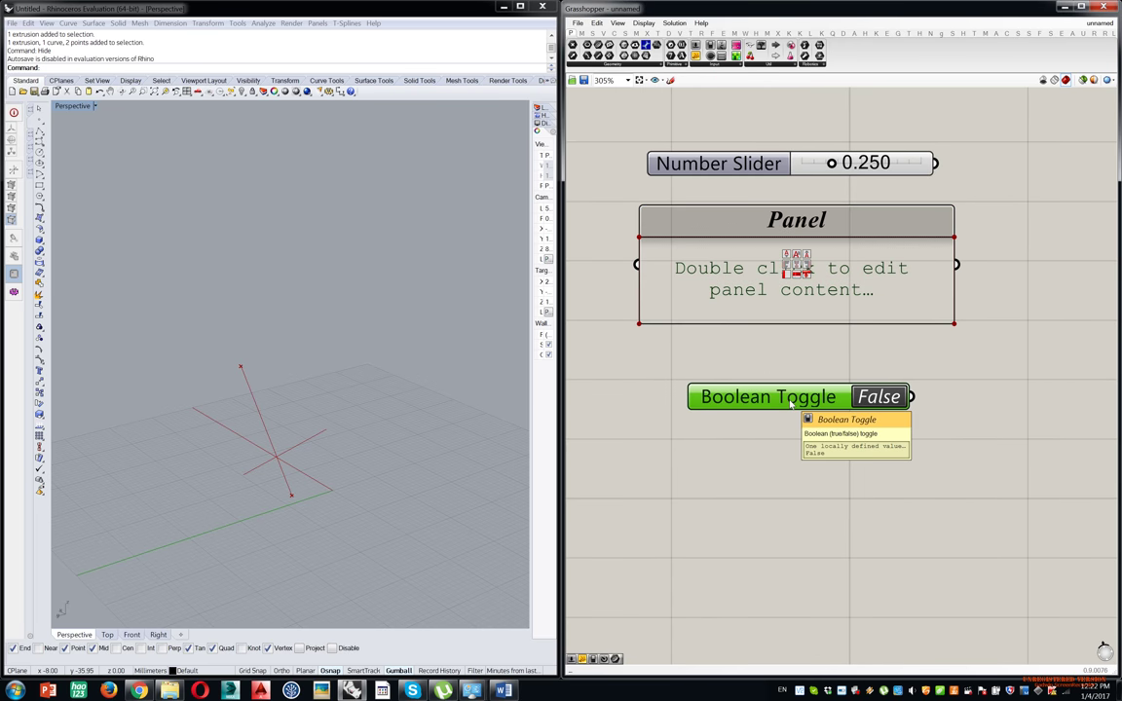
pyautogui.click(724, 65)
pyautogui.moveTo(800, 92); pyautogui.dragTo(793, 465)
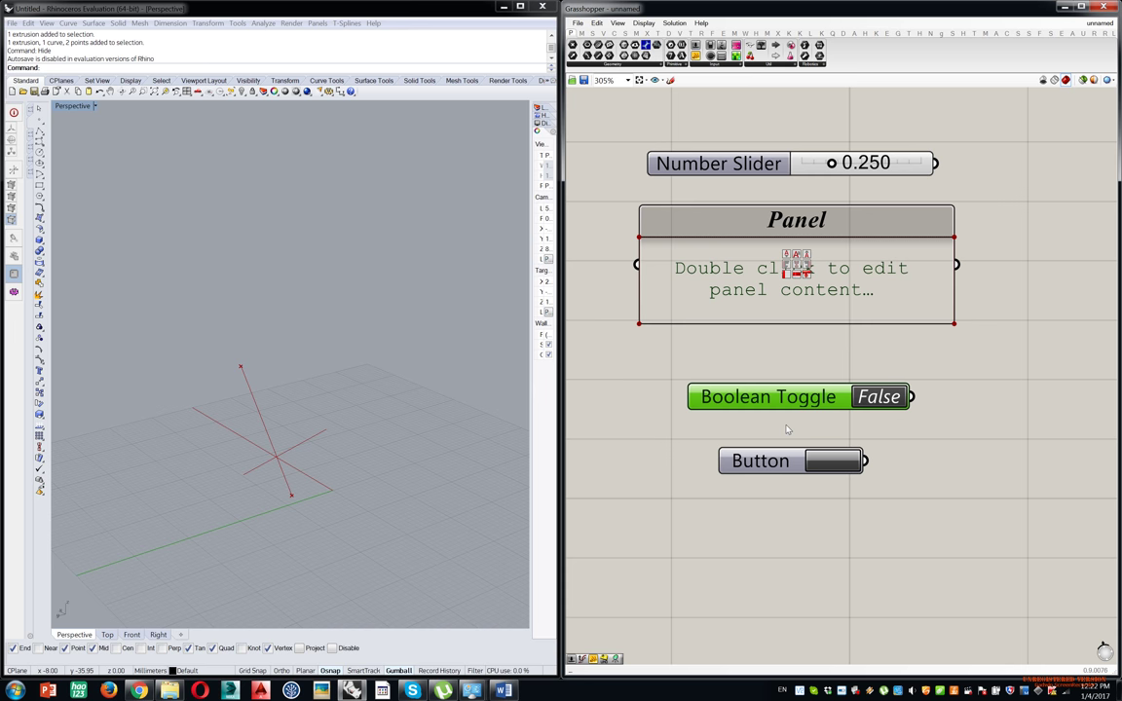
# Move the Boolean Toggle slightly up and switch its state back and forth.
pyautogui.moveTo(801, 406); pyautogui.dragTo(793, 388)
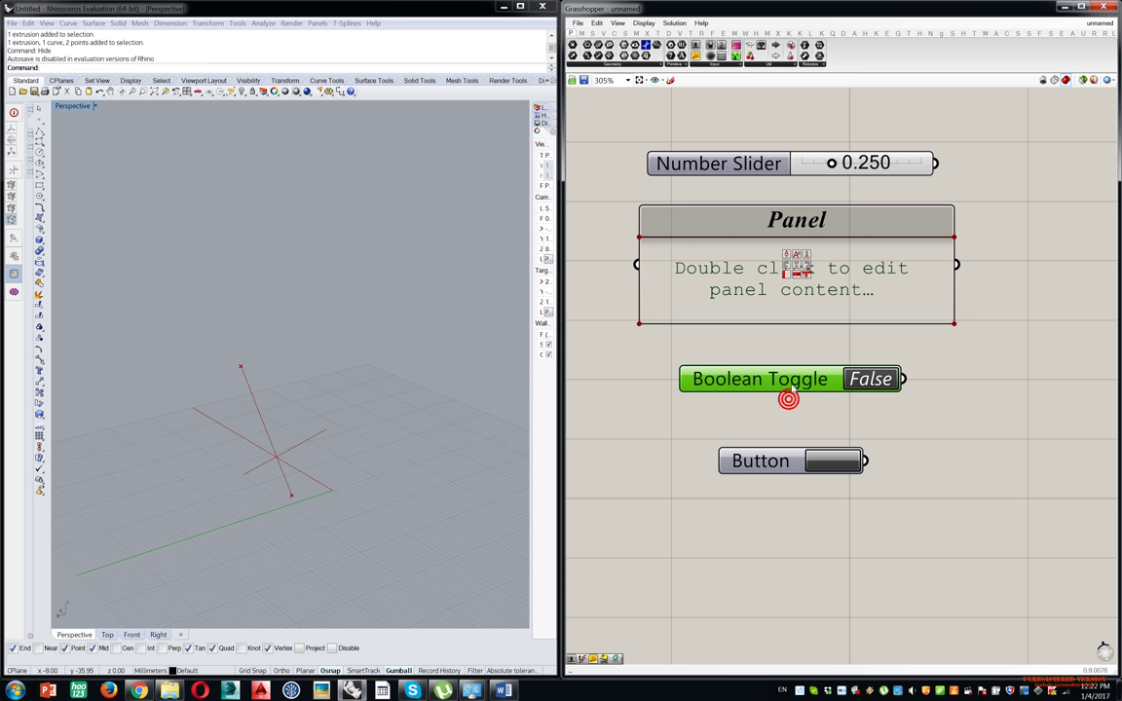
pyautogui.doubleClick(863, 380)
pyautogui.doubleClick(863, 380)
# Add a second Panel beside the Button and connect the Button's output to it.
pyautogui.doubleClick(952, 519)
pyautogui.write('//')
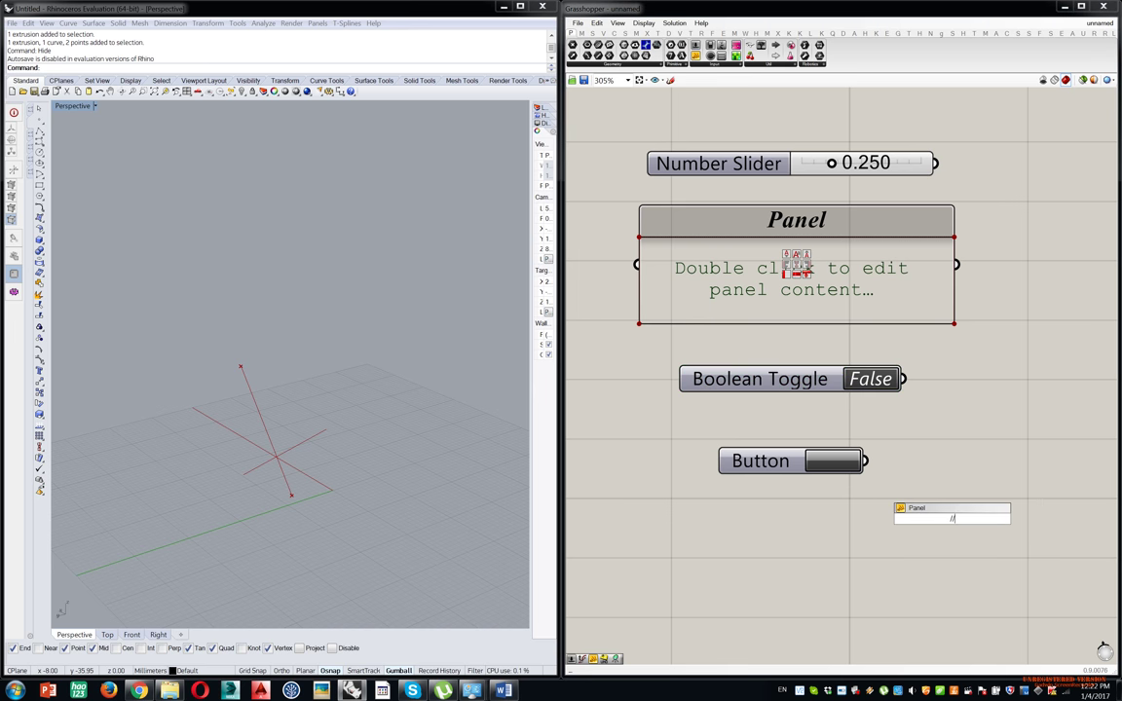
pyautogui.press('Return')
pyautogui.moveTo(881, 514); pyautogui.dragTo(982, 450)
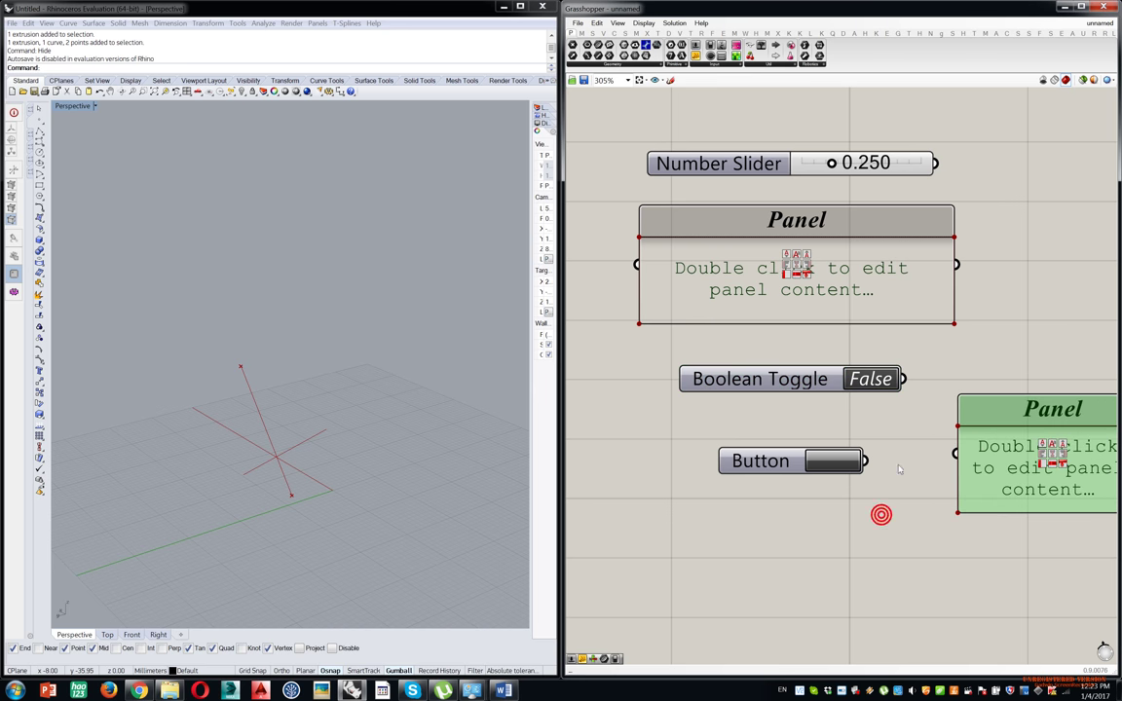
pyautogui.moveTo(873, 466); pyautogui.dragTo(957, 489)
pyautogui.moveTo(957, 488); pyautogui.dragTo(899, 441, button='right')
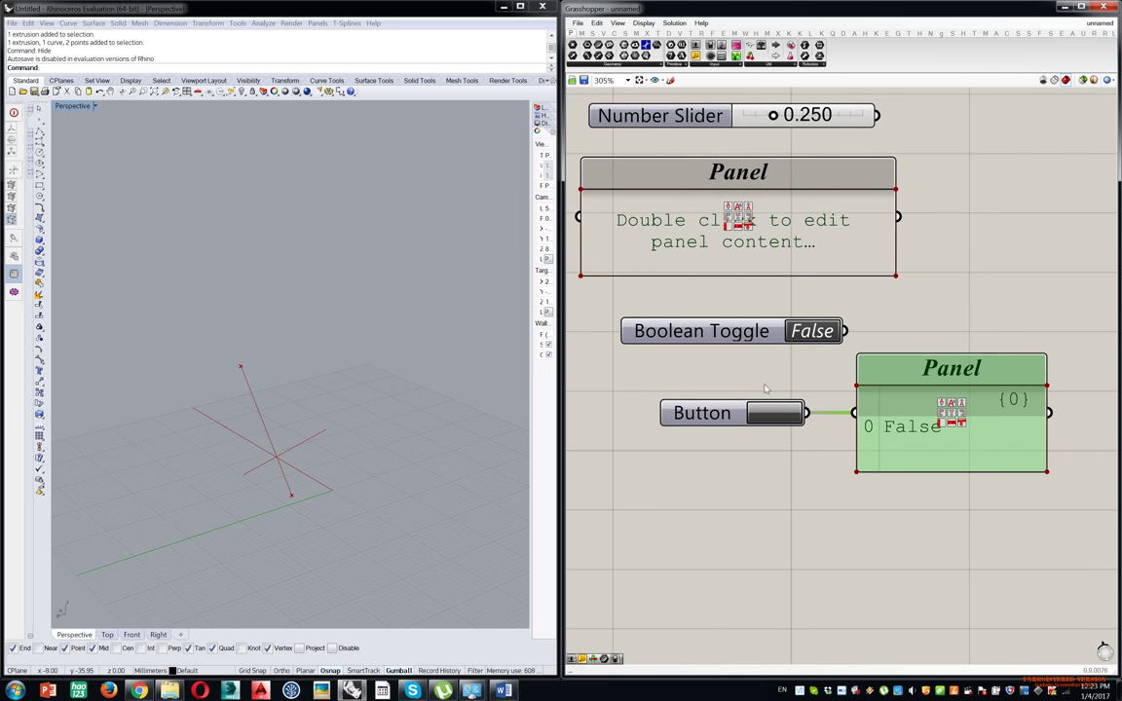
# Operate the Button repeatedly to examine the value shown in its connected Panel, and check the Button's options.
pyautogui.click(776, 419)
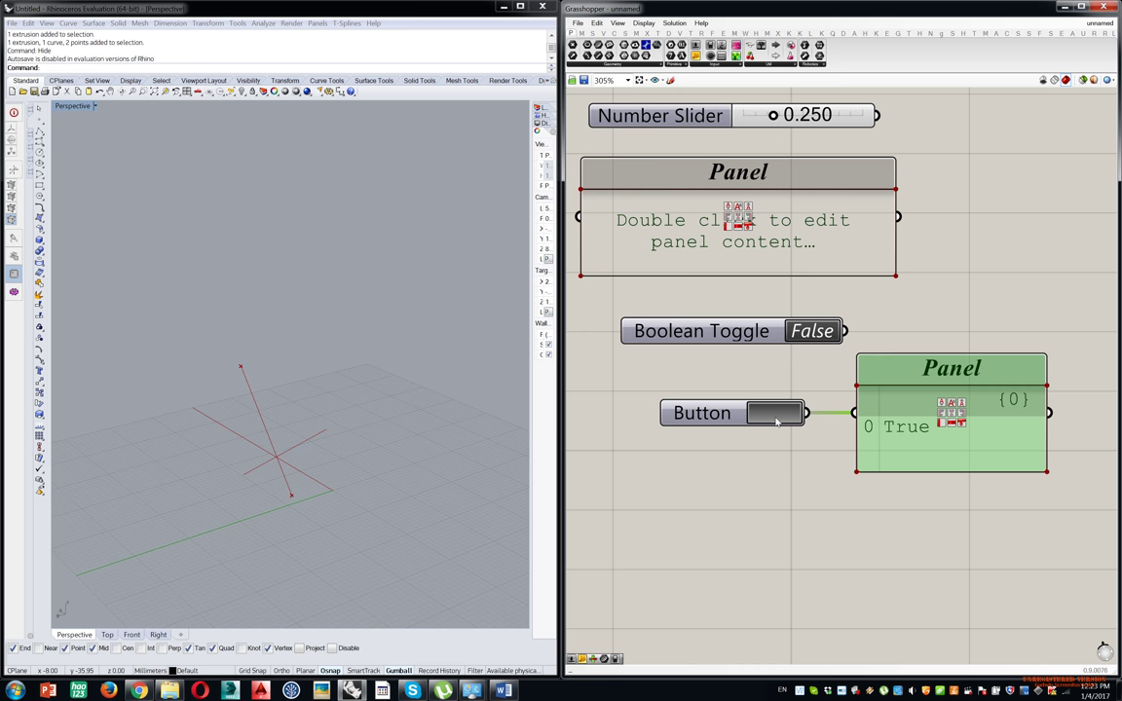
pyautogui.click(777, 419)
pyautogui.rightClick(726, 417)
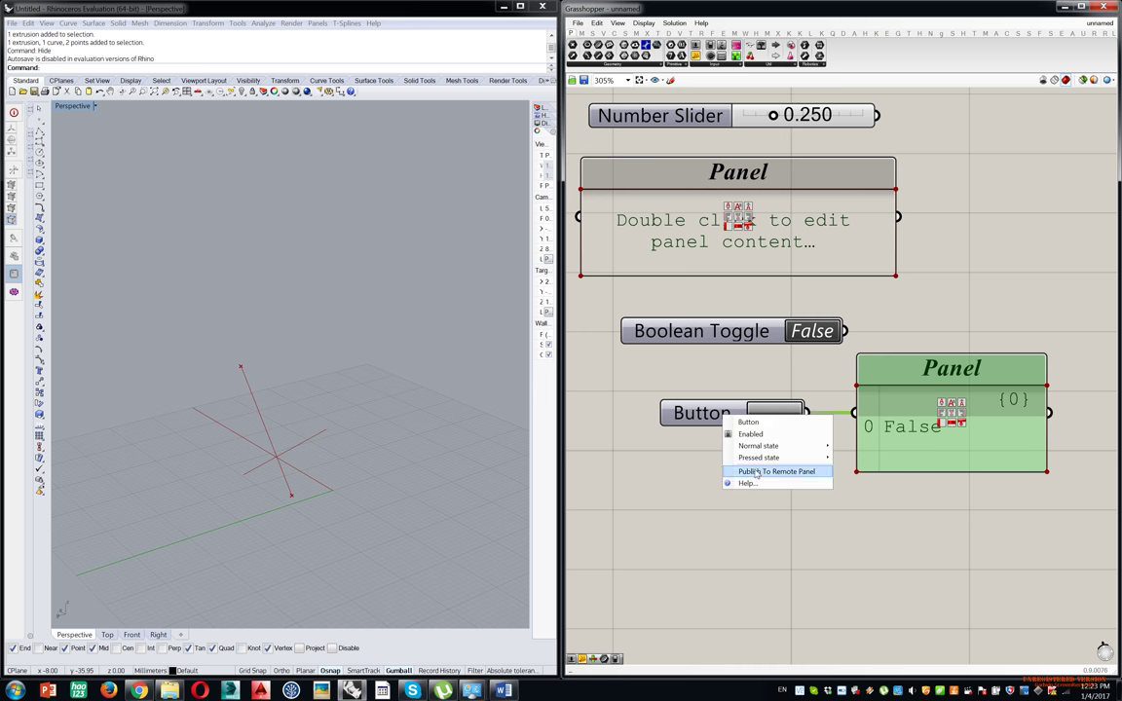
pyautogui.click(650, 456)
pyautogui.click(776, 411)
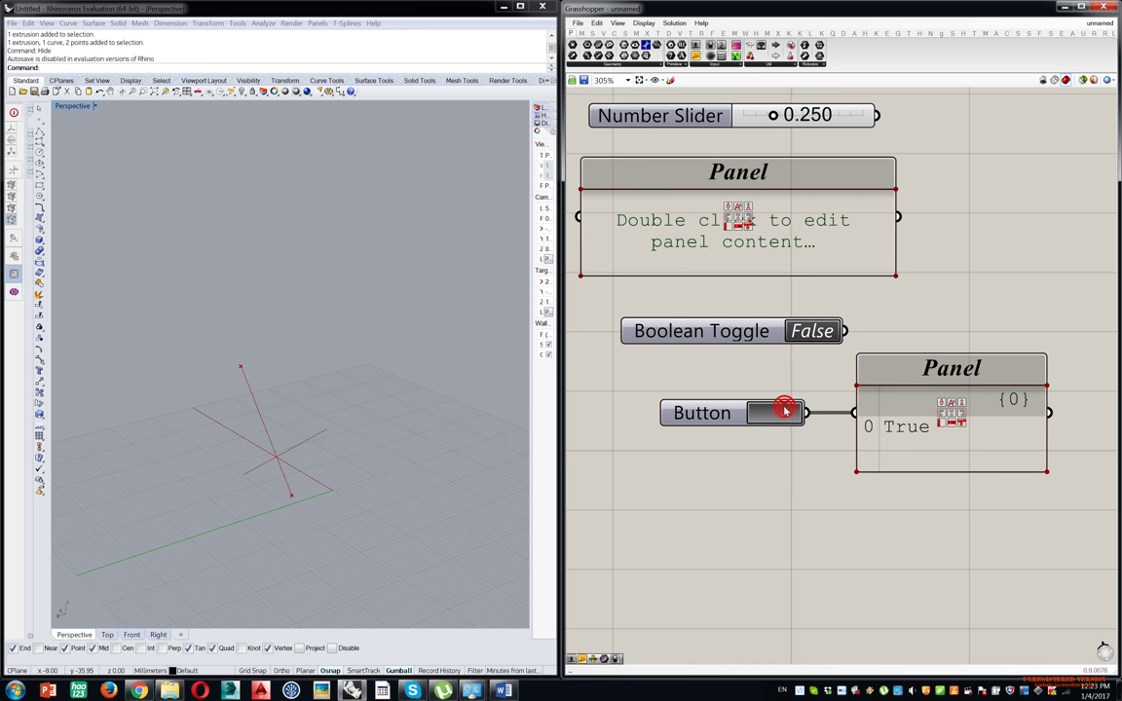
pyautogui.click(780, 414)
pyautogui.click(779, 414)
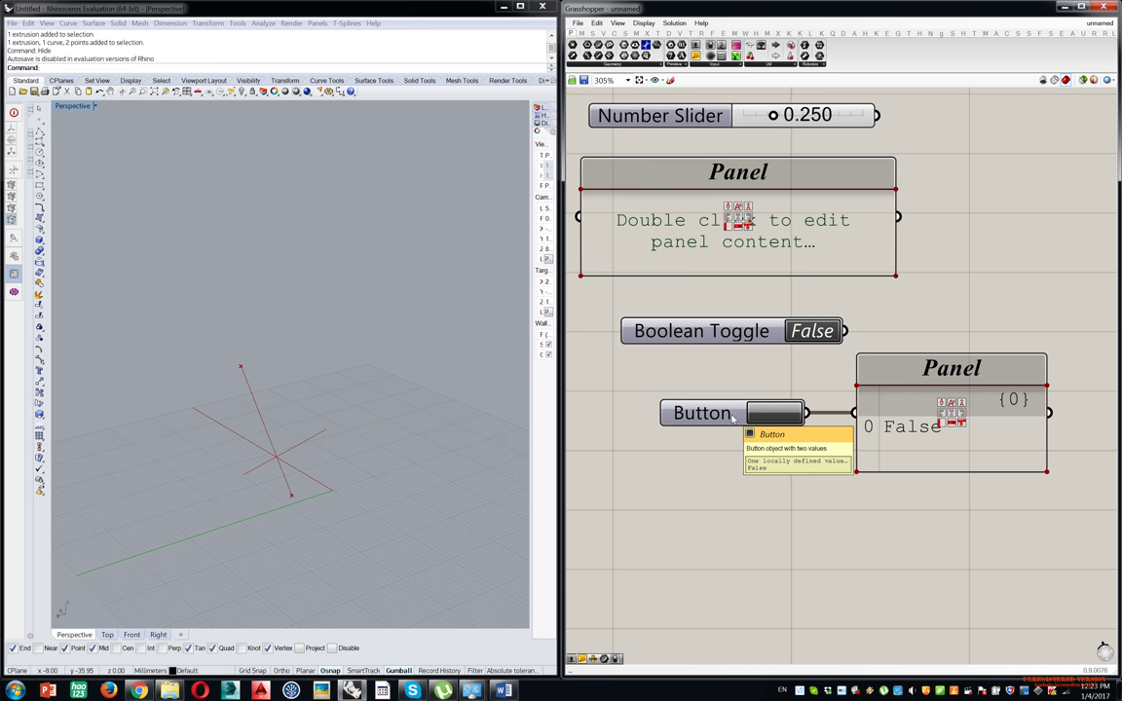
# Try to change the Button's normal state, entering "Ture" and committing the change.
pyautogui.click(779, 413)
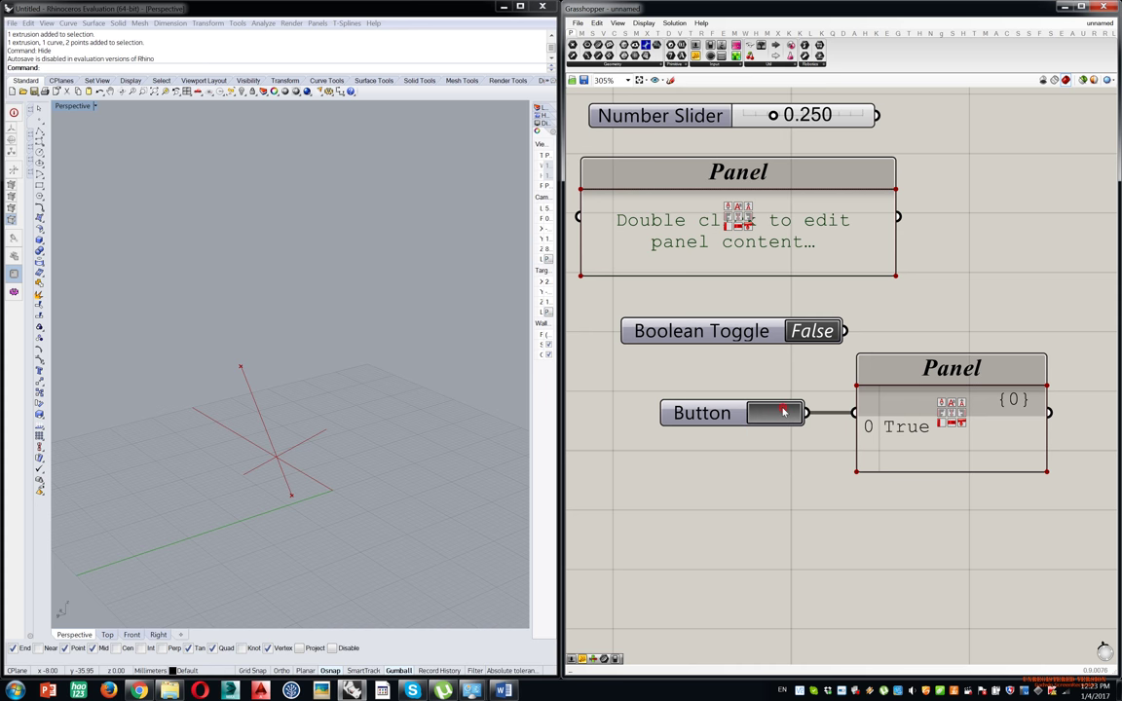
pyautogui.rightClick(694, 417)
pyautogui.moveTo(750, 448)
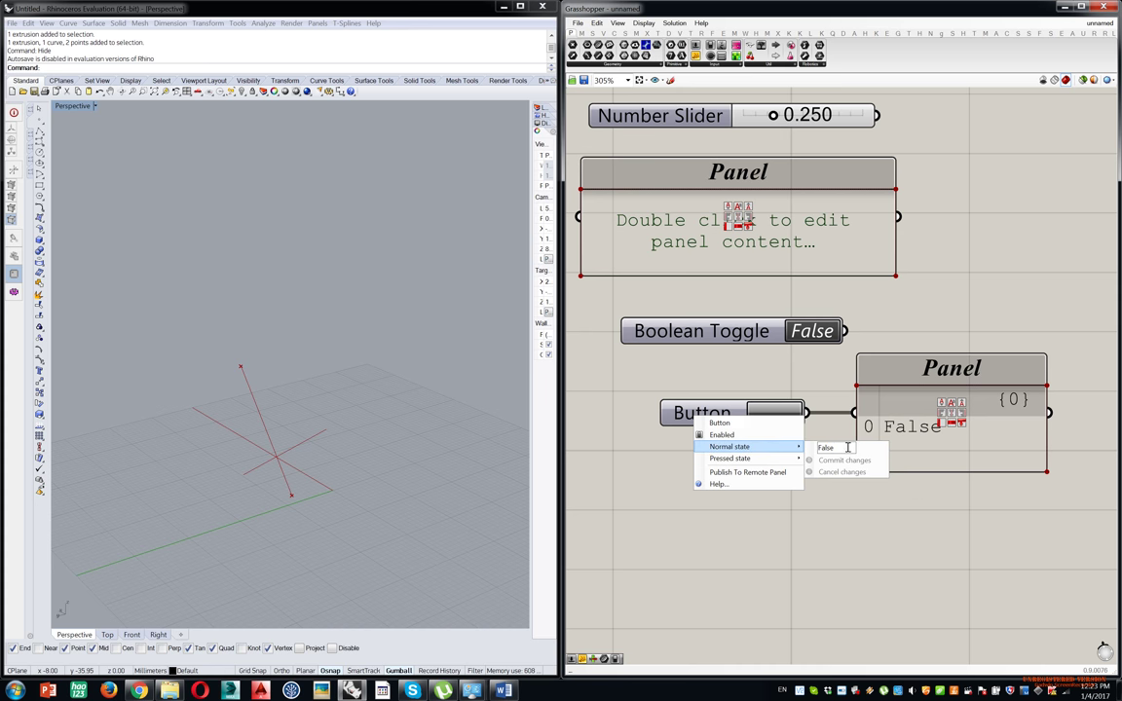
pyautogui.moveTo(847, 447); pyautogui.dragTo(796, 444)
pyautogui.write('Ture')
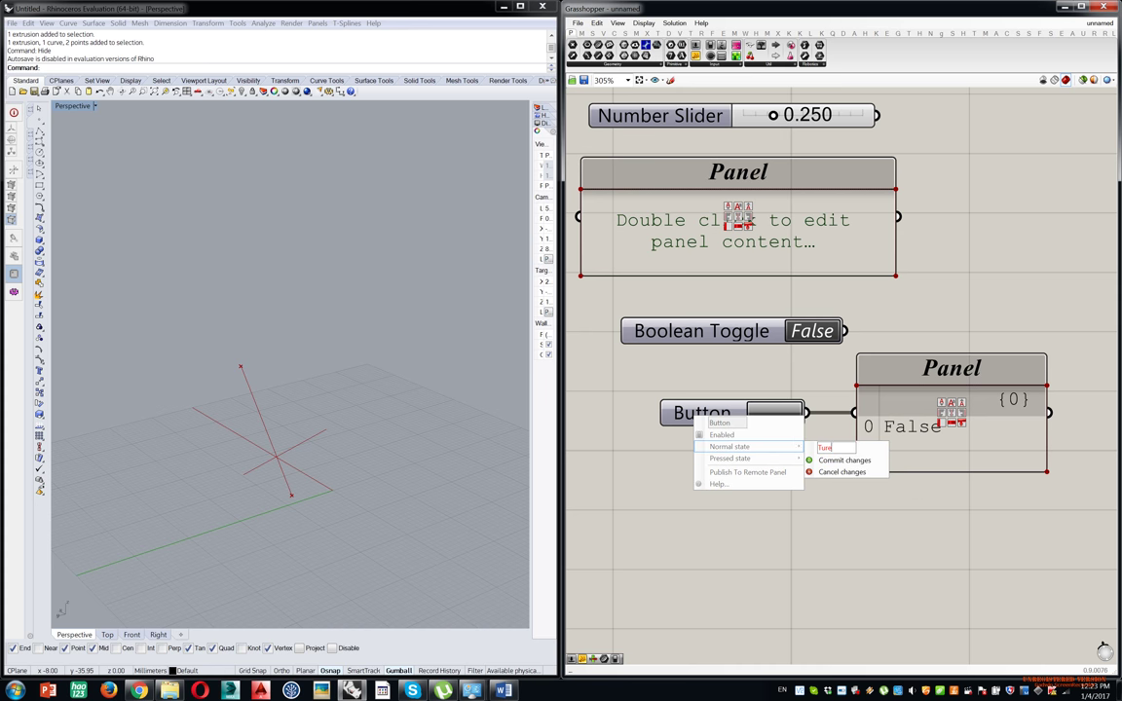
pyautogui.click(837, 459)
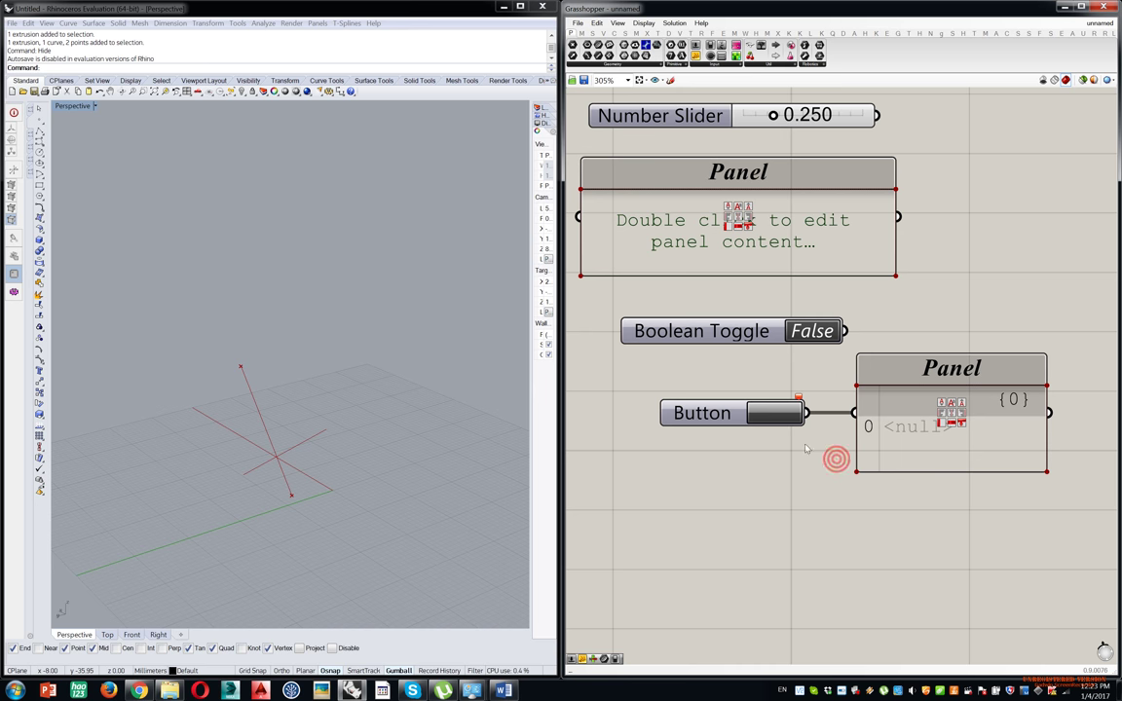
# Set the Button's pressed state to False, commit the change and test the Button once.
pyautogui.rightClick(697, 413)
pyautogui.moveTo(740, 471)
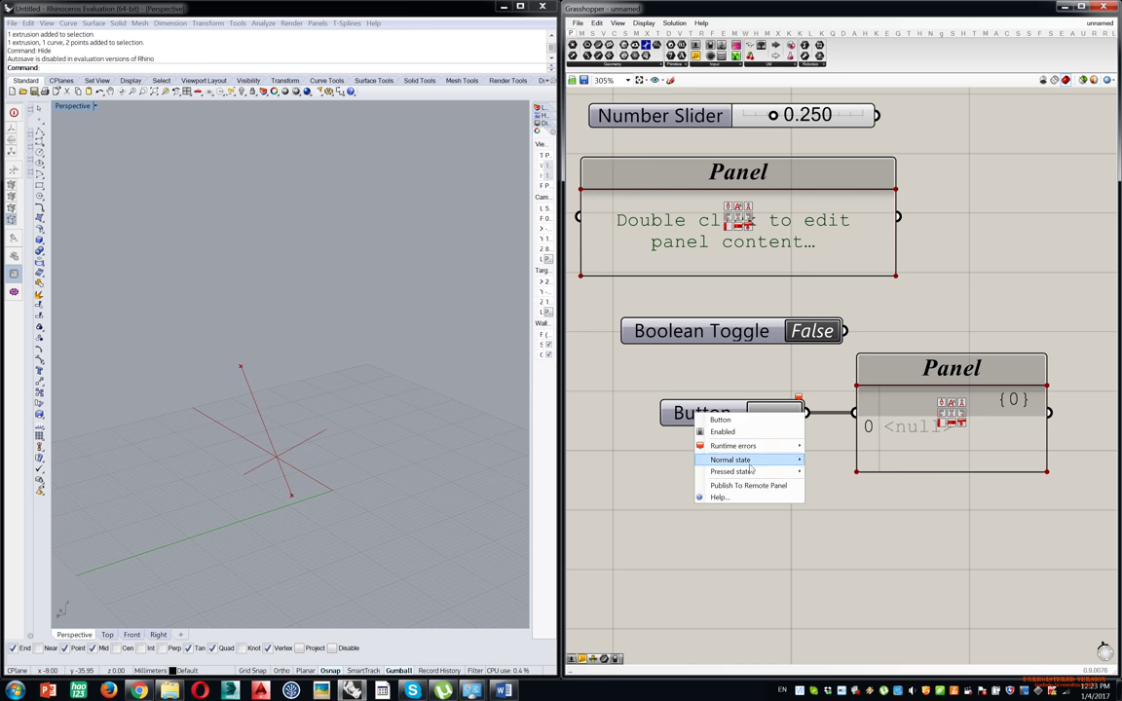
pyautogui.write('False')
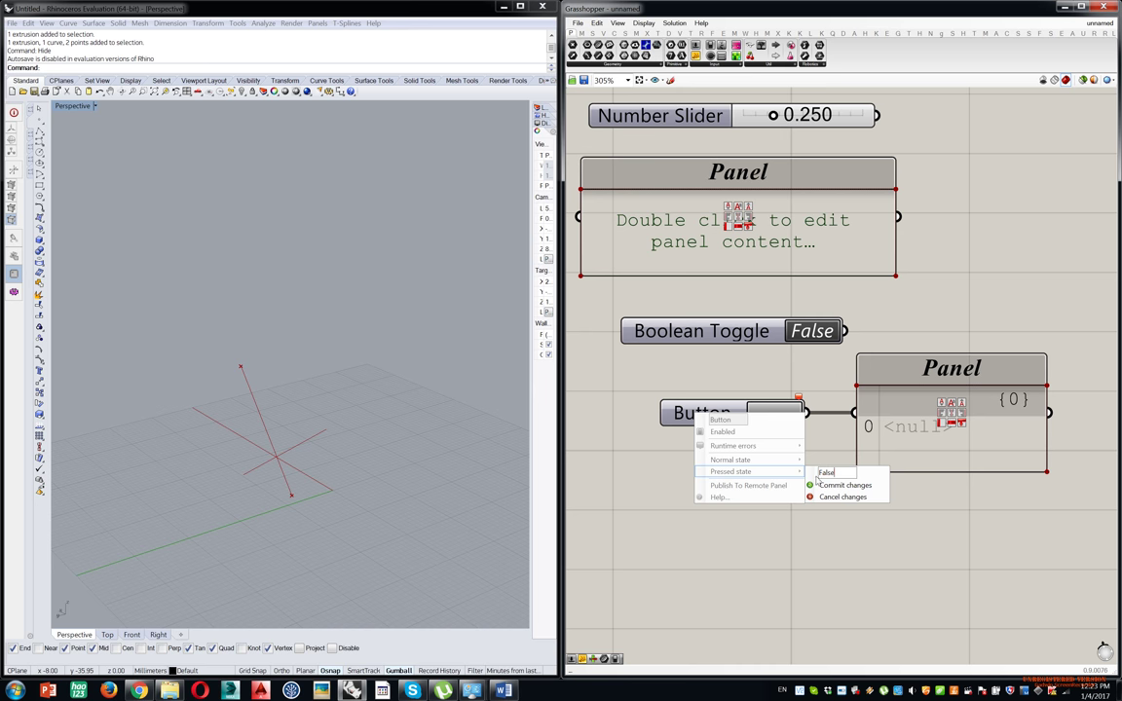
pyautogui.click(844, 485)
pyautogui.click(776, 412)
# Correct the Button's normal state to True, commit the change and test the Button against its connected Panel.
pyautogui.rightClick(701, 411)
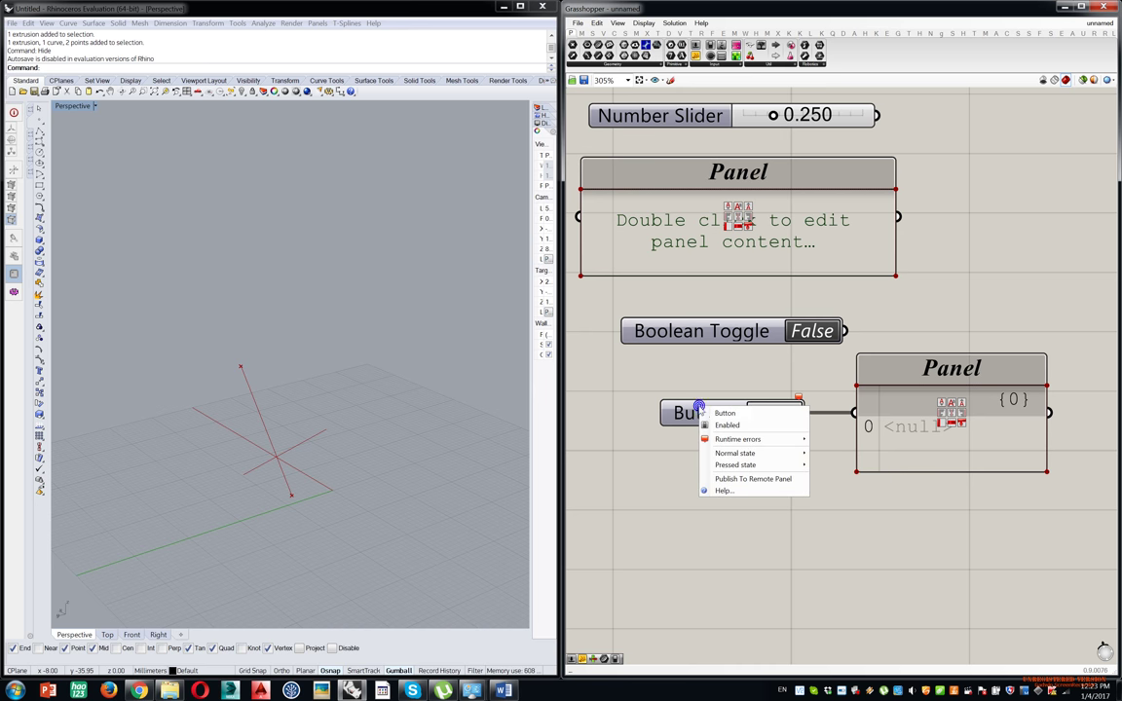
pyautogui.click(737, 453)
pyautogui.write('Ture')
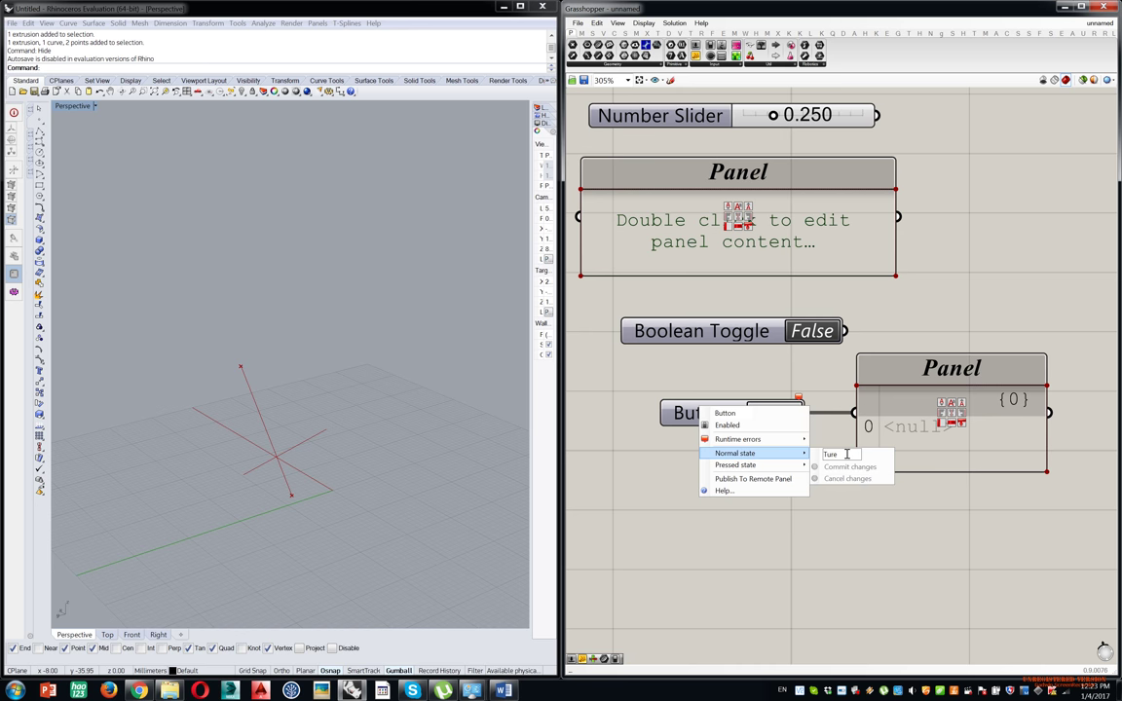
pyautogui.doubleClick(846, 453)
pyautogui.write('True')
pyautogui.click(846, 467)
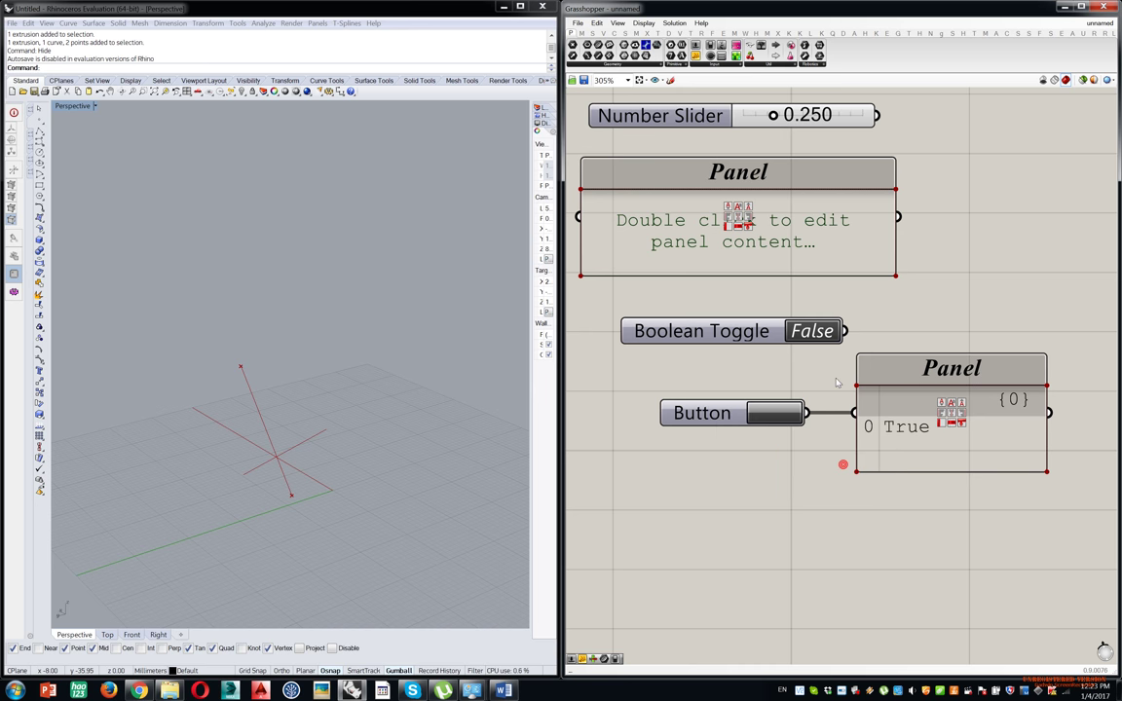
pyautogui.click(786, 413)
# Add a Value List below the Button and connect its output to another Panel placed beside it.
pyautogui.click(706, 64)
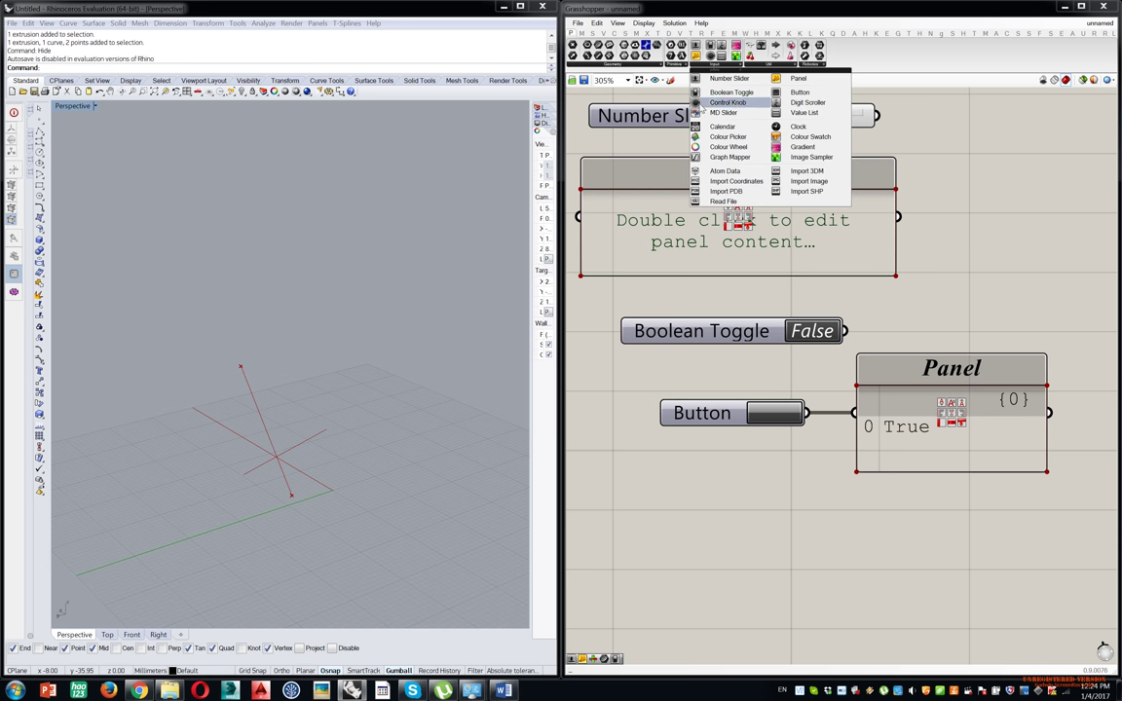
pyautogui.click(805, 112)
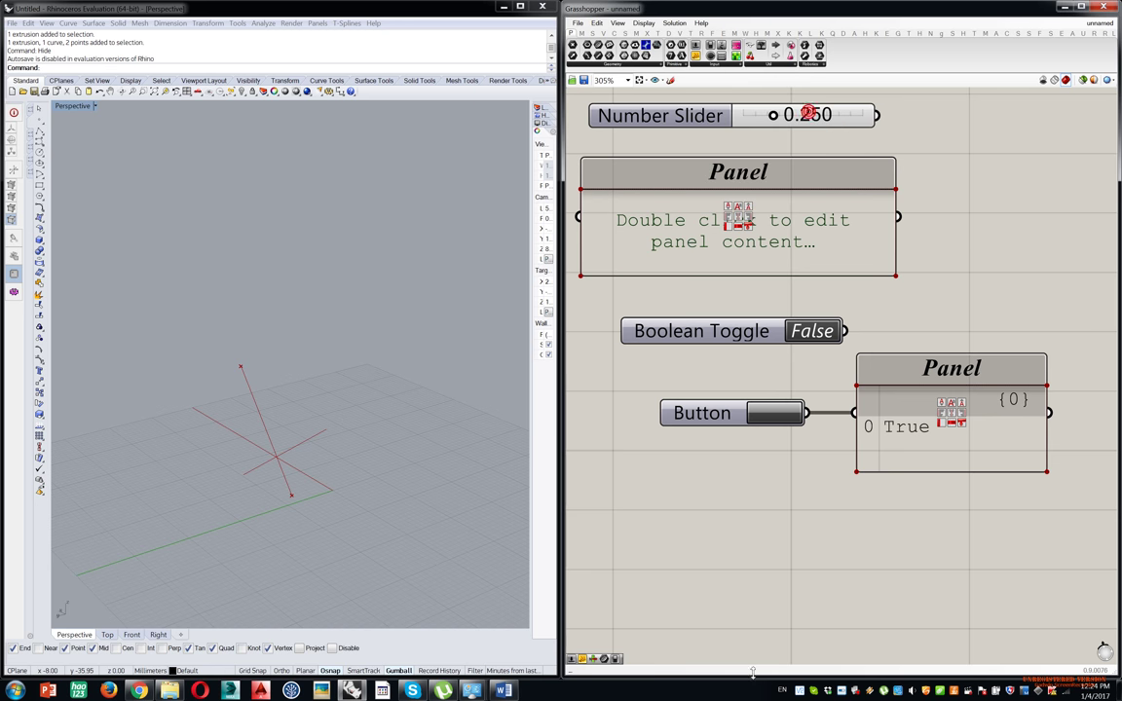
pyautogui.click(735, 561)
pyautogui.click(867, 435)
pyautogui.moveTo(874, 430); pyautogui.dragTo(874, 568)
pyautogui.moveTo(910, 563); pyautogui.dragTo(902, 558)
pyautogui.moveTo(737, 561); pyautogui.dragTo(679, 565)
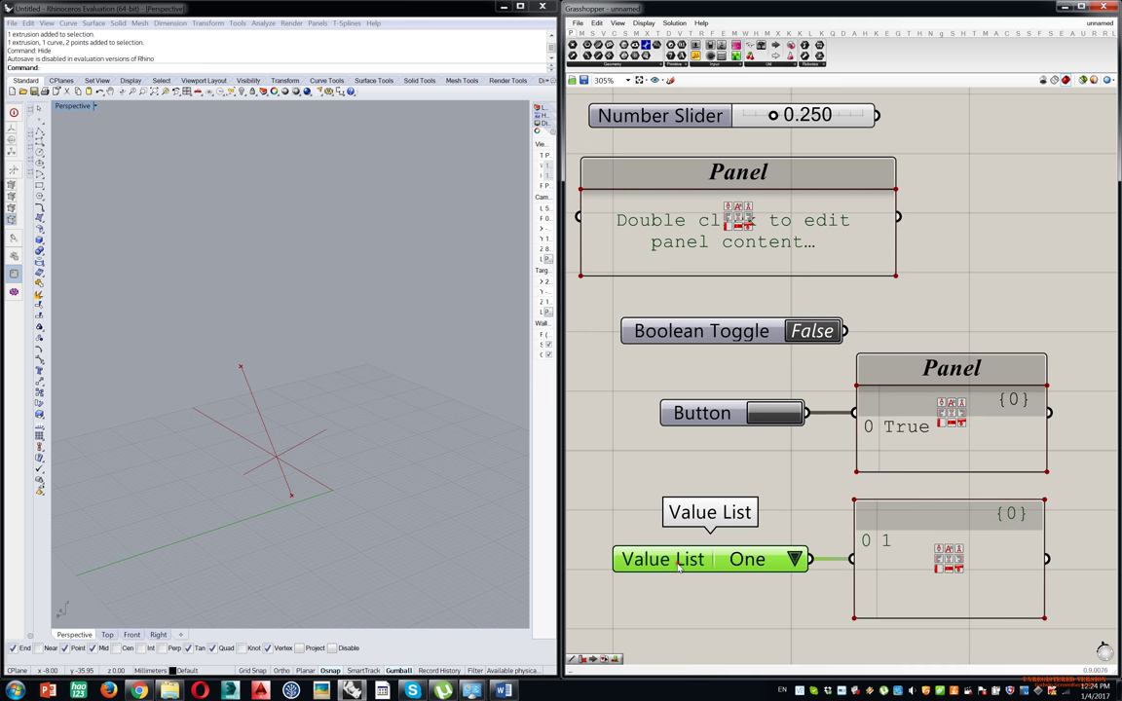
# Review the Value List's constants without changing them, and set the Number Slider to 1.000.
pyautogui.rightClick(678, 559)
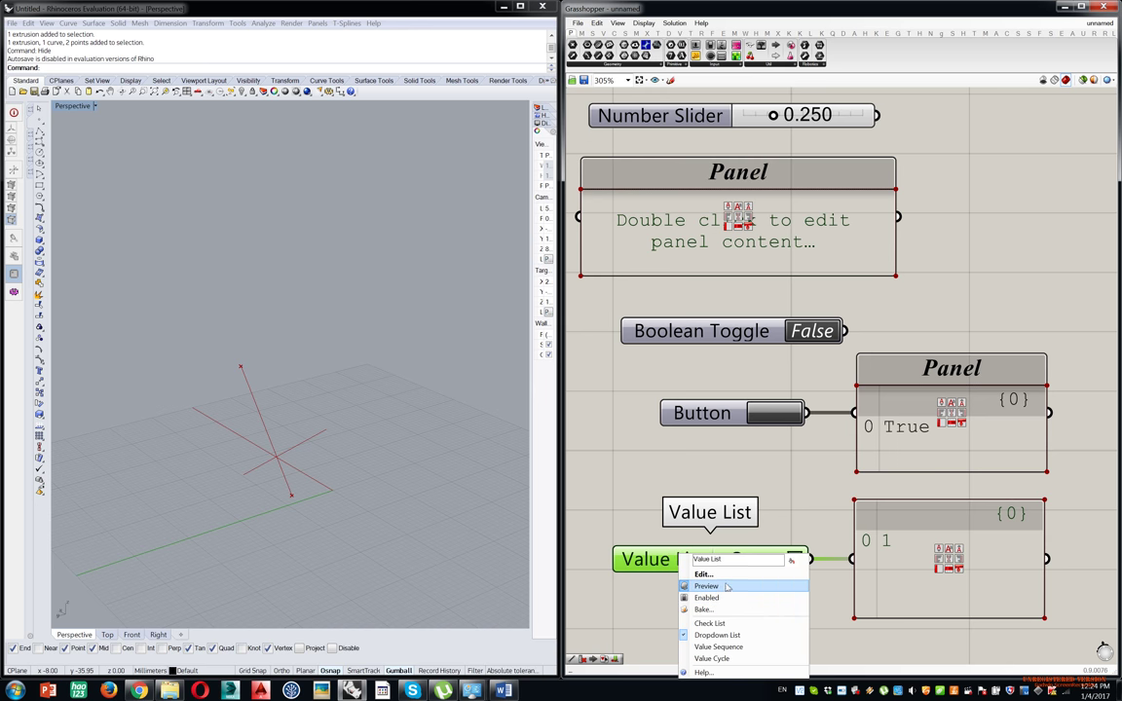
pyautogui.click(703, 574)
pyautogui.moveTo(749, 510); pyautogui.dragTo(516, 287)
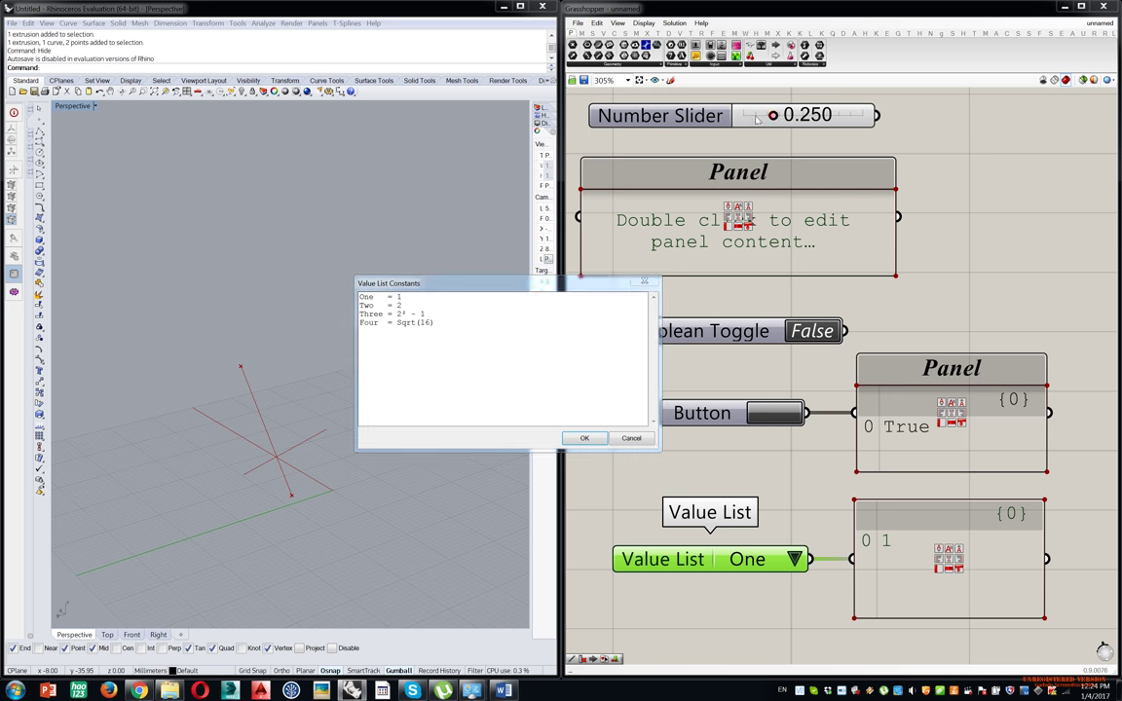
pyautogui.click(643, 282)
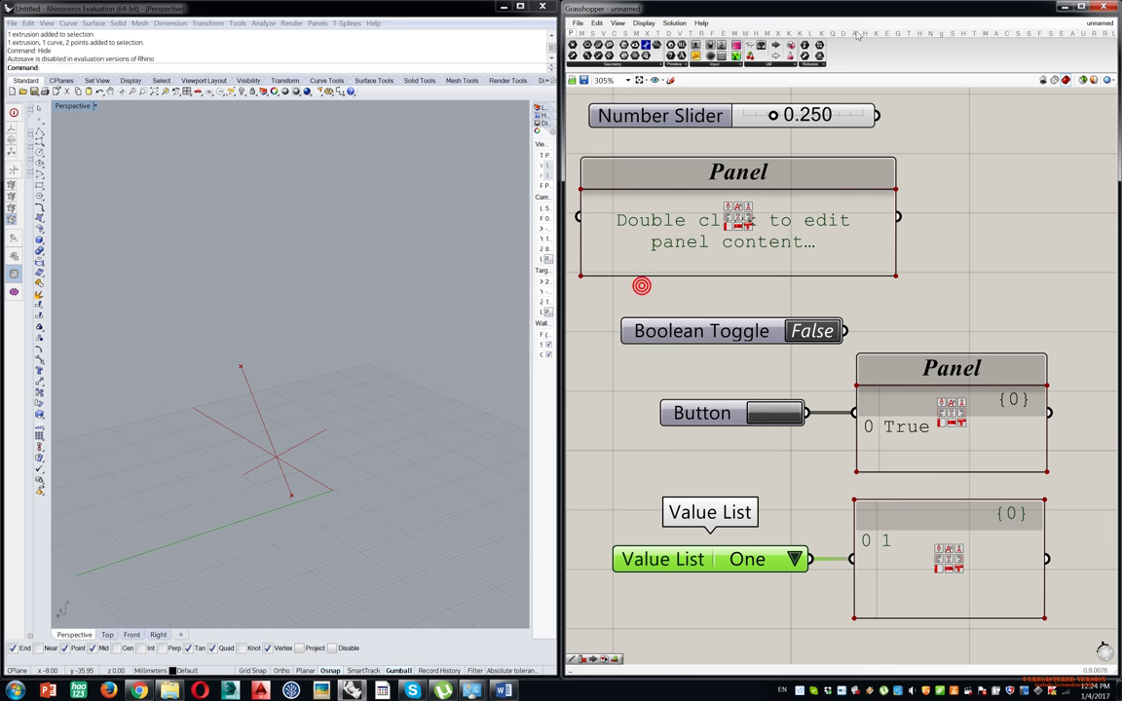
pyautogui.moveTo(773, 115); pyautogui.dragTo(1022, 117)
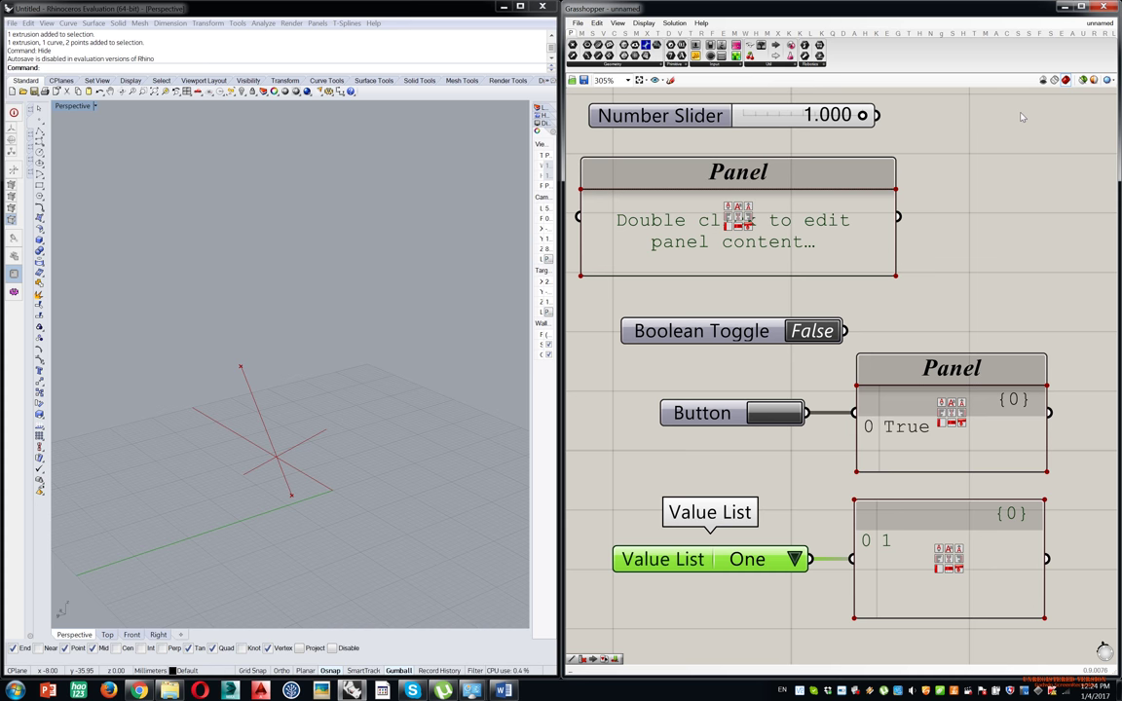
# Edit the Value List's constants, renaming the first entry as 1_test and the second as 2_test.
pyautogui.rightClick(672, 552)
pyautogui.click(686, 571)
pyautogui.moveTo(636, 494); pyautogui.dragTo(652, 333)
pyautogui.doubleClick(570, 345)
pyautogui.write('a1.')
pyautogui.press('BackSpace')
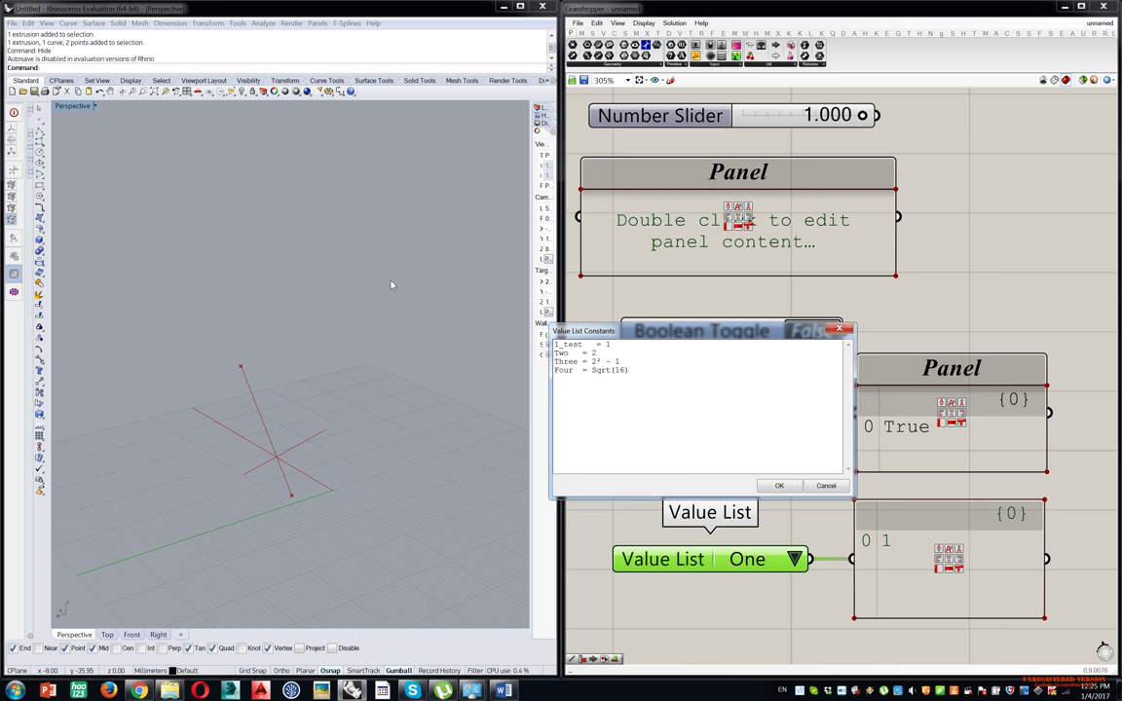
pyautogui.moveTo(576, 351); pyautogui.dragTo(533, 347)
pyautogui.click(568, 351)
pyautogui.press('BackSpace')
pyautogui.write('2_test')
# Rename the third Value List entry as 3_test and delete the fourth entry.
pyautogui.moveTo(579, 361); pyautogui.dragTo(557, 359)
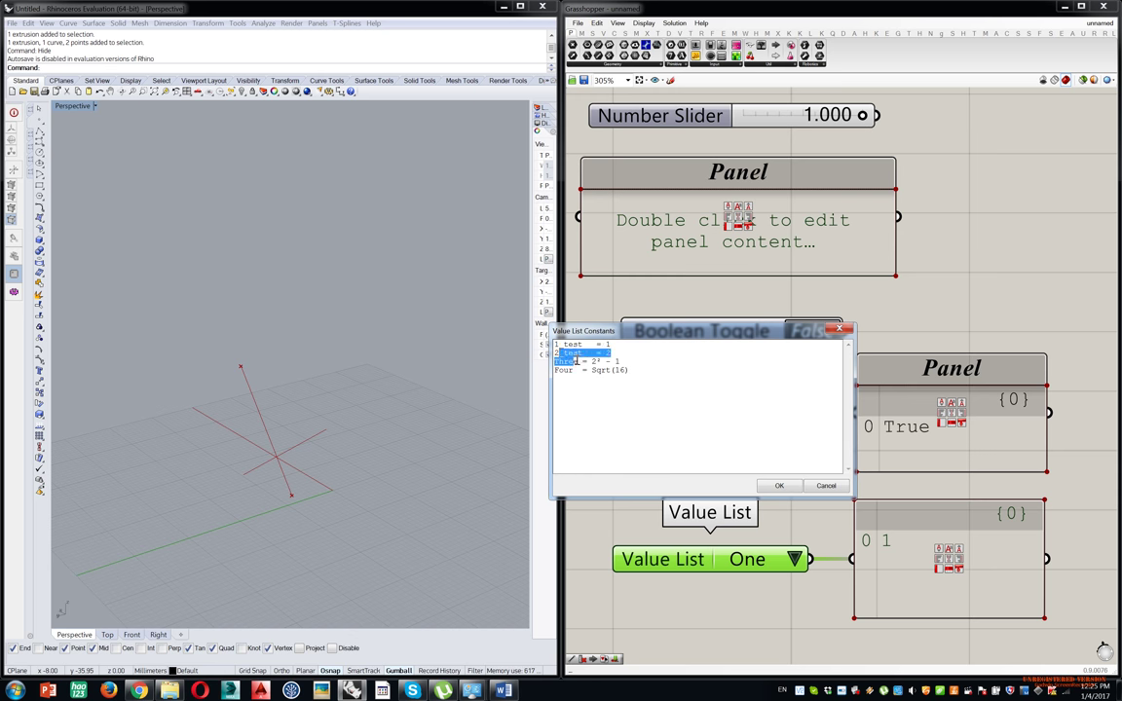
pyautogui.write('3_t')
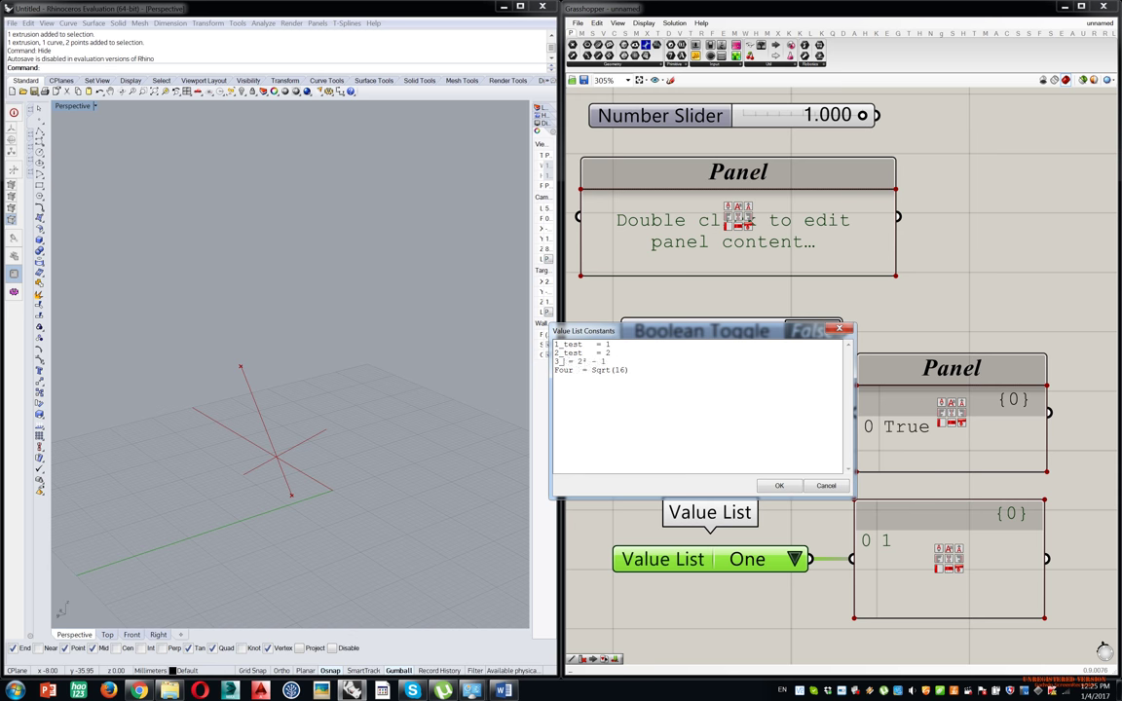
pyautogui.write('est')
pyautogui.moveTo(633, 371); pyautogui.dragTo(500, 373)
pyautogui.press('Delete')
# Set the values of 1_test, 2_test and 3_test to 20, 40 and -10, and accept the edited Value List.
pyautogui.click(620, 341)
pyautogui.press('BackSpace')
pyautogui.write('20')
pyautogui.press('BackSpace')
pyautogui.press('BackSpace')
pyautogui.press('BackSpace')
pyautogui.press('BackSpace')
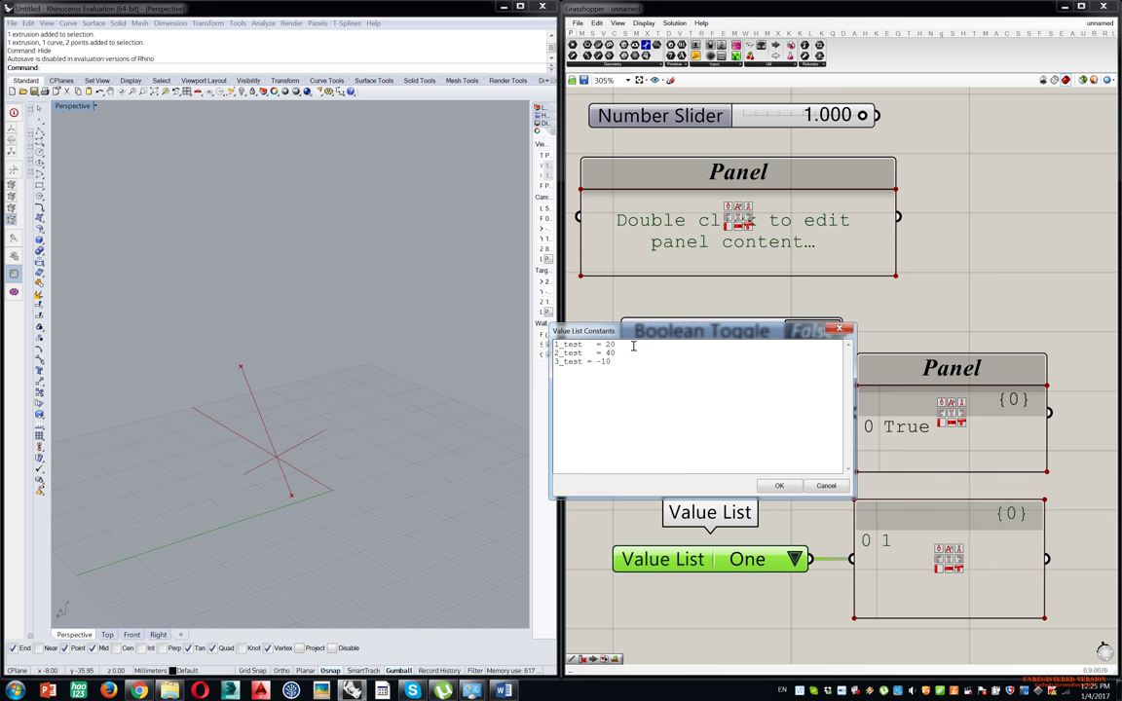
pyautogui.click(769, 489)
# Choose 2_test and after it 3_test in the Value List to check the connected Panel's output.
pyautogui.moveTo(806, 539); pyautogui.dragTo(772, 437, button='right')
pyautogui.moveTo(852, 460)
pyautogui.mouseDown()
pyautogui.moveTo(885, 467)
pyautogui.moveTo(857, 464)
pyautogui.mouseUp()
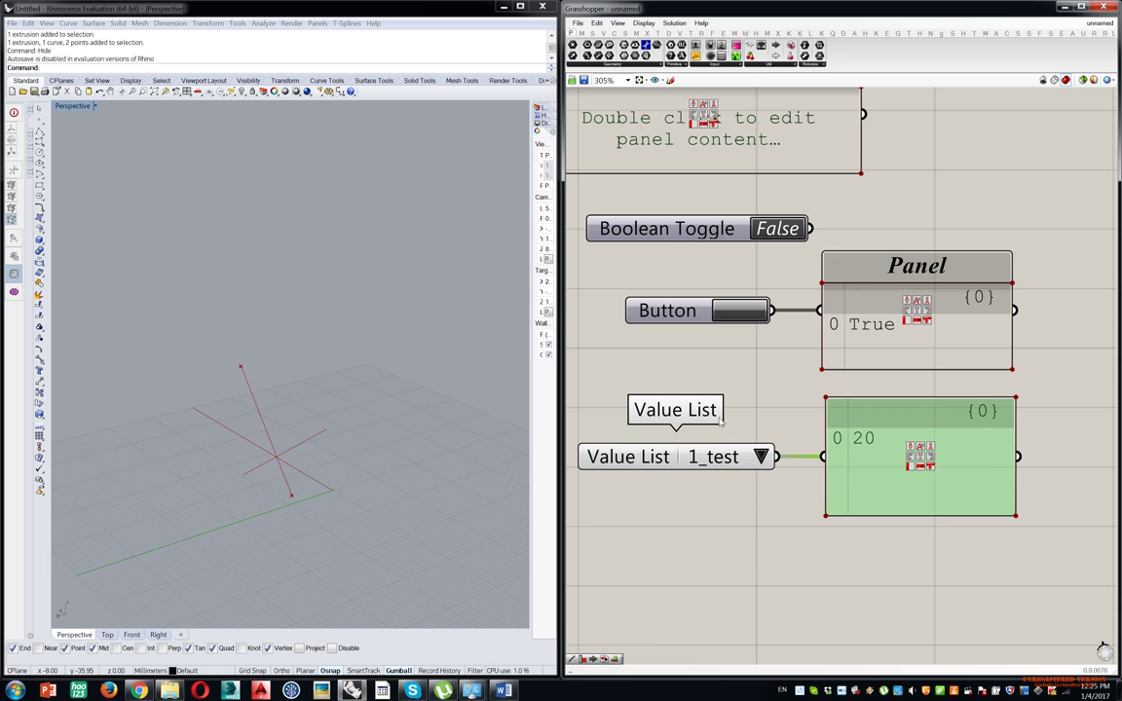
pyautogui.click(760, 456)
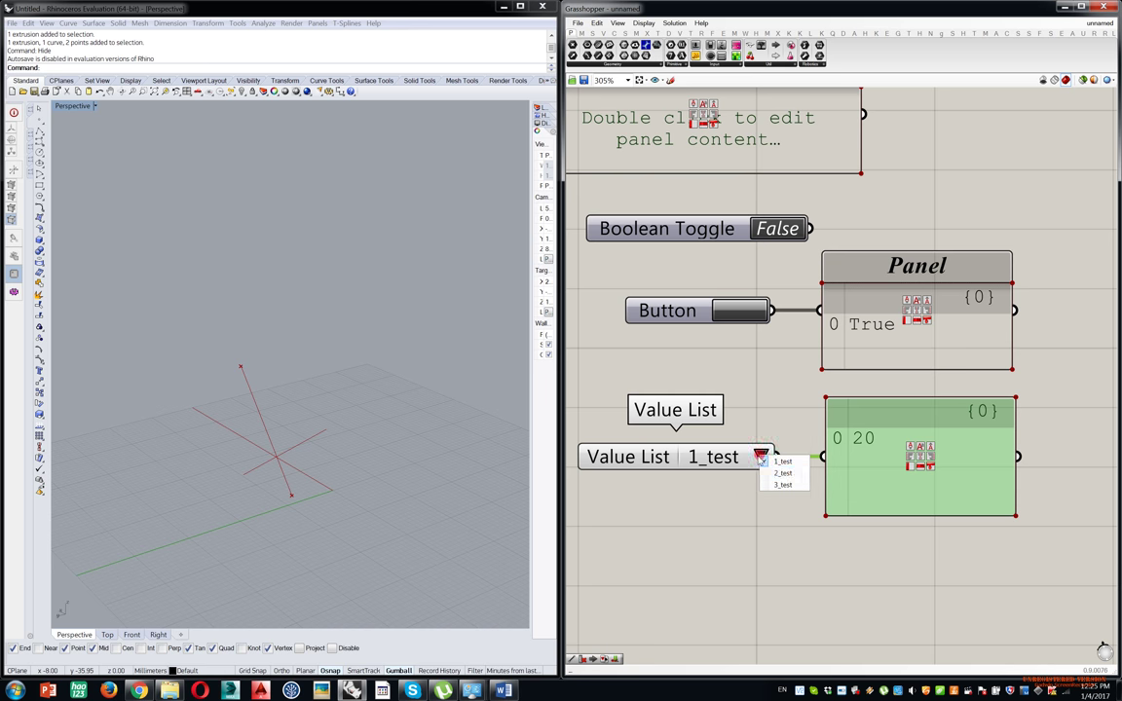
pyautogui.click(762, 420)
pyautogui.click(760, 456)
pyautogui.click(782, 473)
pyautogui.click(761, 456)
pyautogui.click(774, 485)
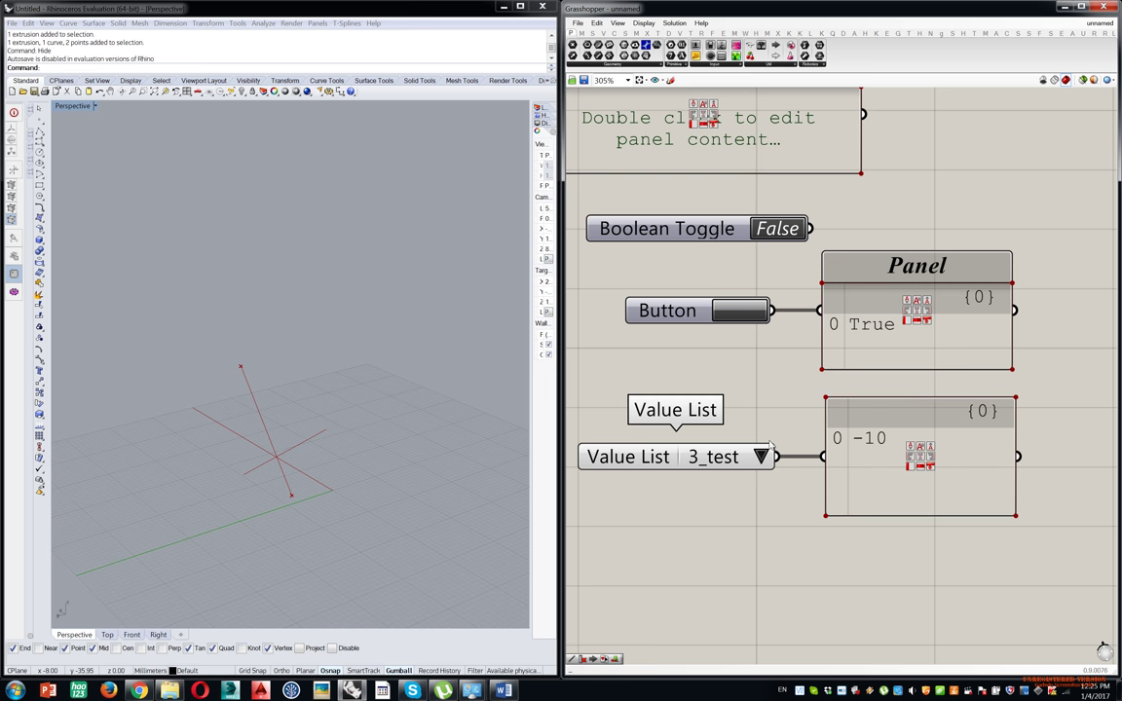
# Switch the Value List to Check List mode and check 1_test and 2_test along with 3_test.
pyautogui.click(643, 458)
pyautogui.rightClick(645, 457)
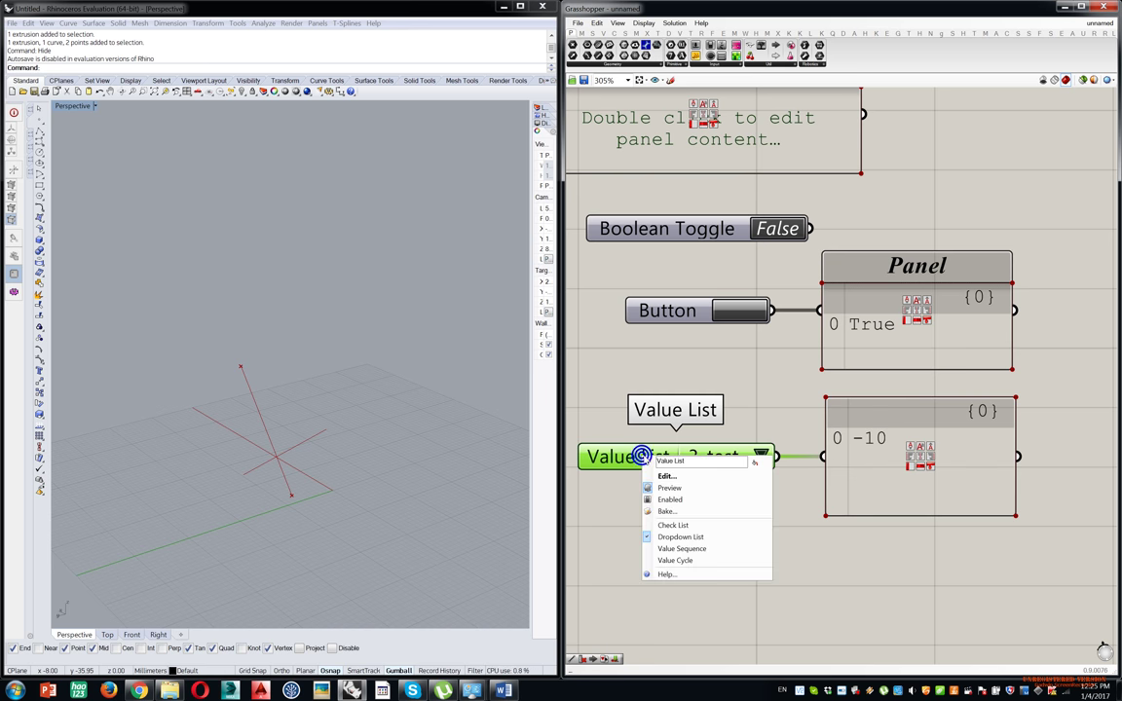
pyautogui.click(673, 525)
pyautogui.click(696, 484)
pyautogui.click(691, 457)
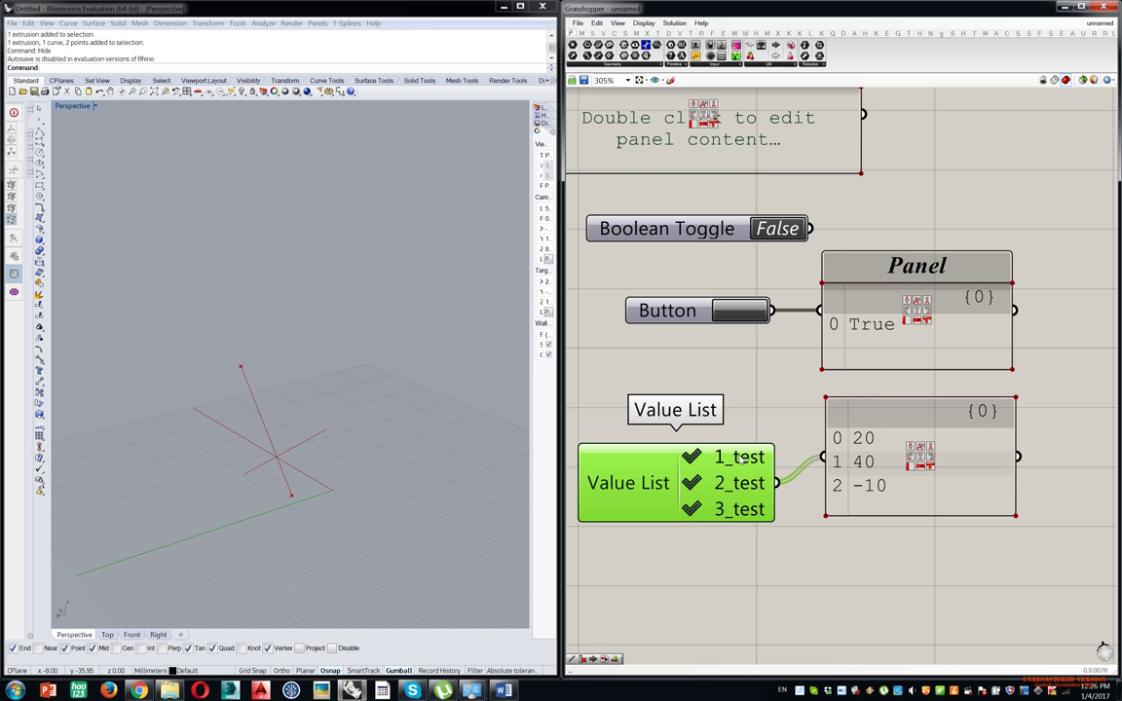
# Try different check combinations in the Value List, leaving only 1_test checked.
pyautogui.click(691, 457)
pyautogui.click(691, 483)
pyautogui.click(692, 509)
pyautogui.click(691, 483)
pyautogui.click(692, 484)
pyautogui.click(692, 457)
# Switch the Value List to Value Sequence mode and step through its entries in both directions.
pyautogui.rightClick(650, 482)
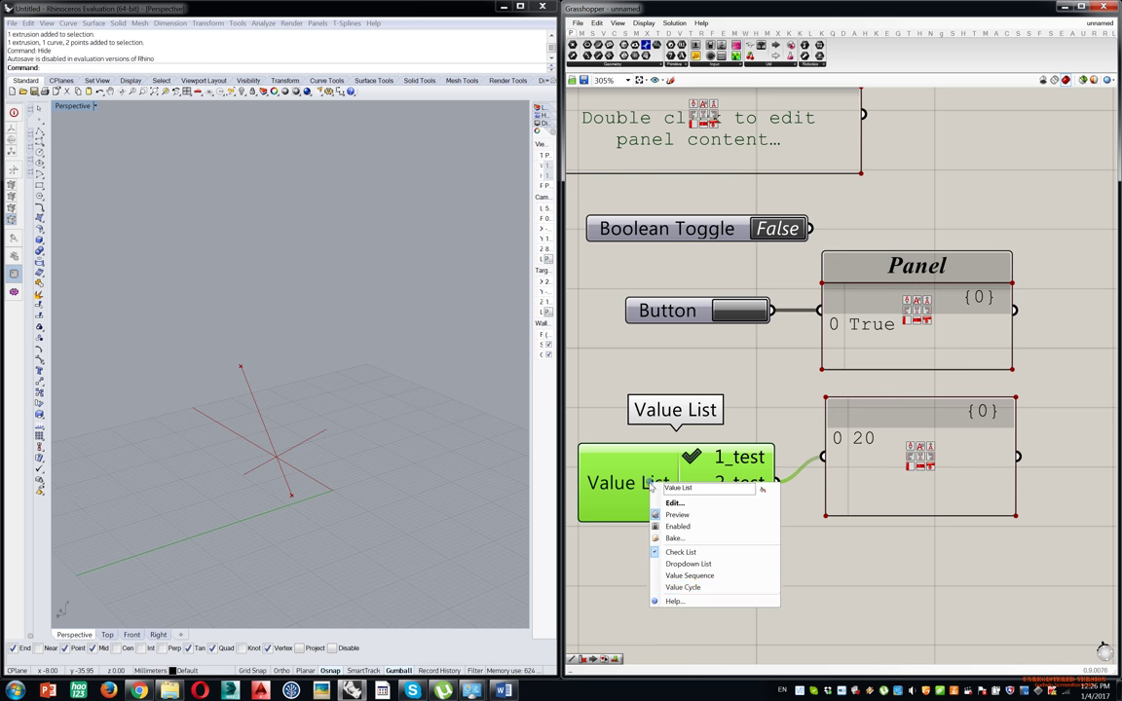
pyautogui.click(682, 587)
pyautogui.click(784, 457)
pyautogui.click(785, 457)
pyautogui.click(784, 456)
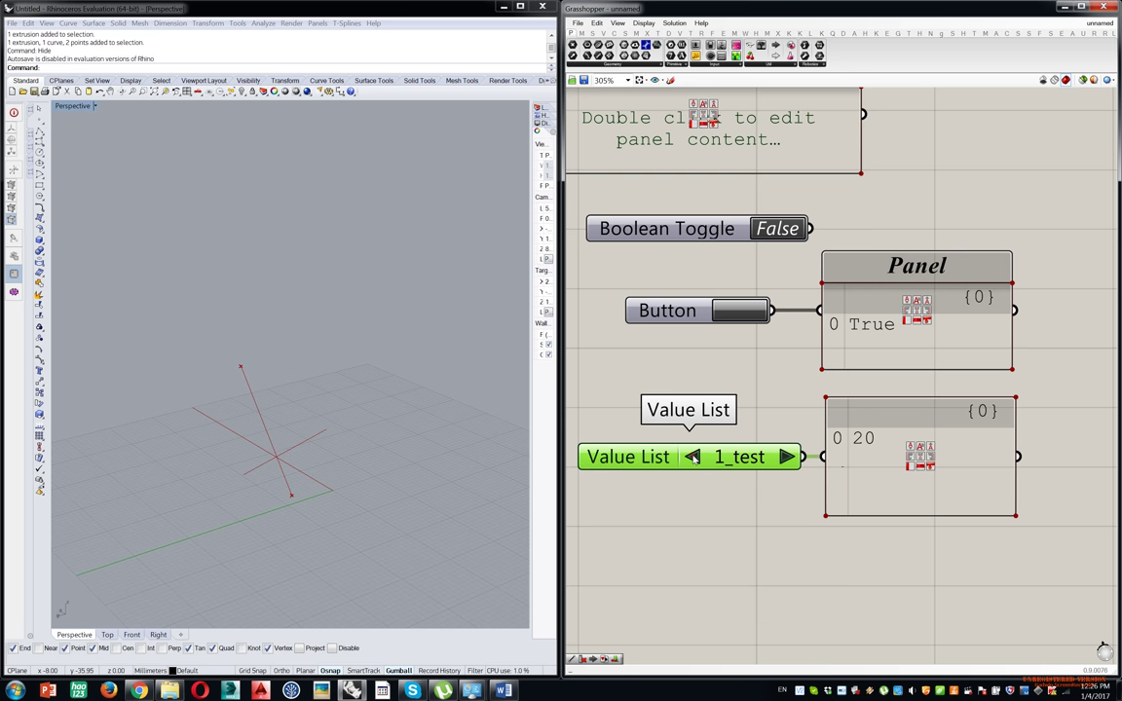
# Switch the Value List to Value Cycle mode and cycle through the entries, ending on 3_test.
pyautogui.rightClick(602, 461)
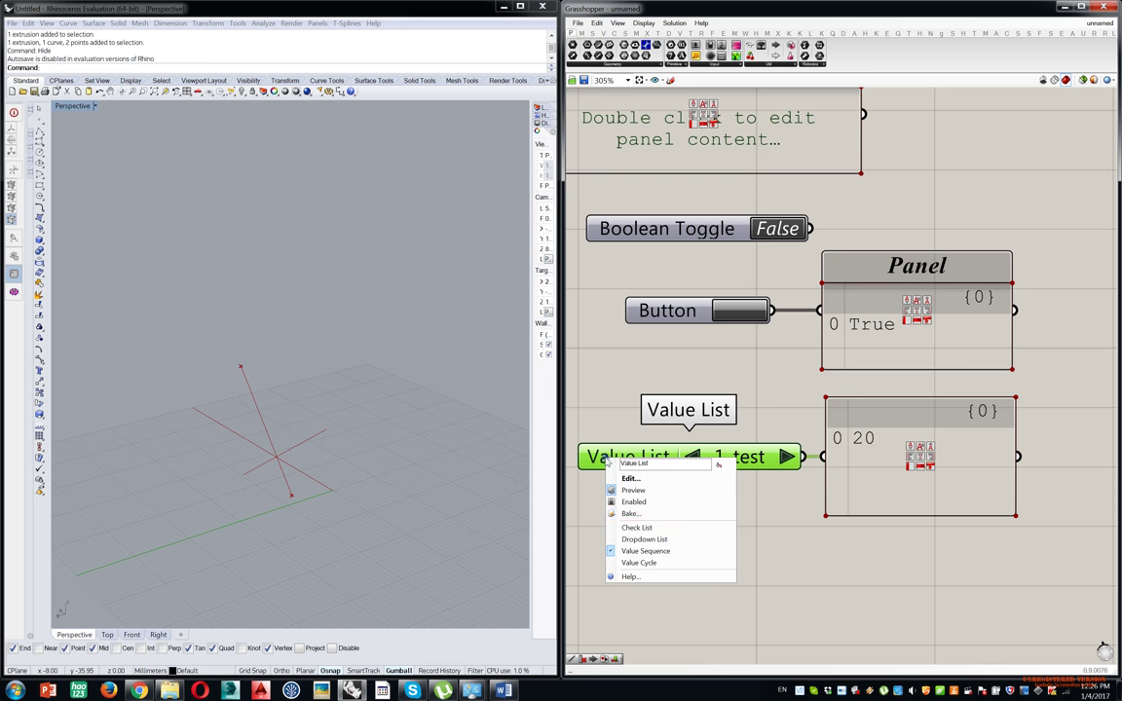
pyautogui.click(648, 563)
pyautogui.click(696, 457)
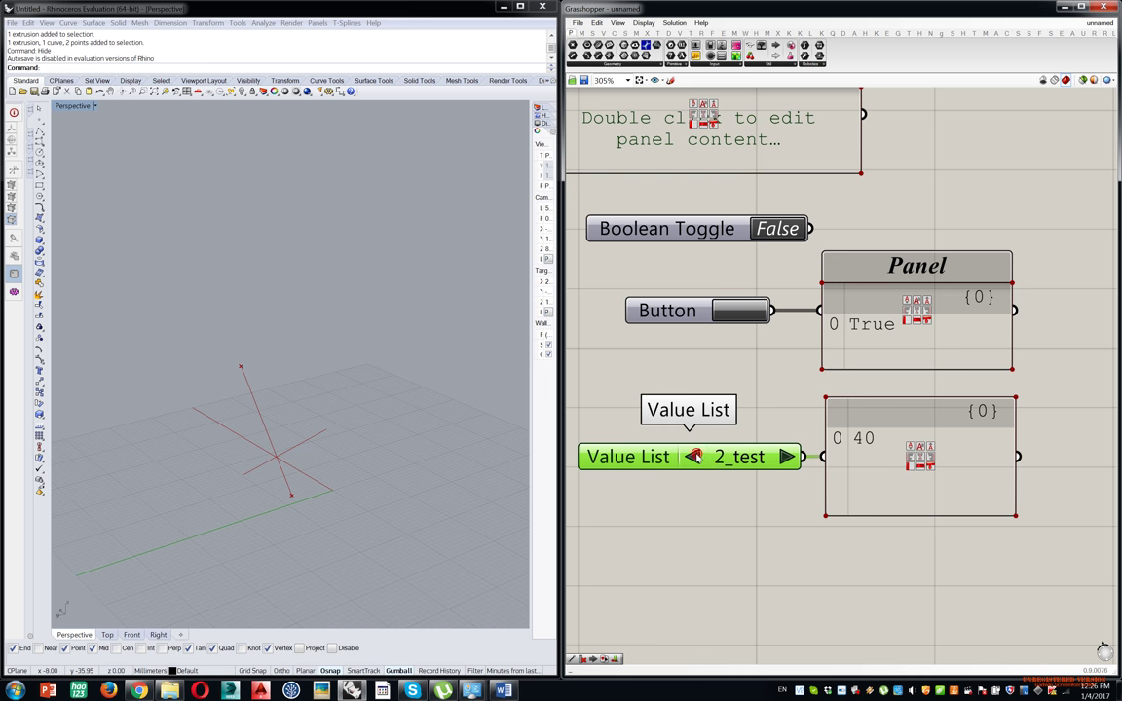
pyautogui.click(697, 457)
pyautogui.click(697, 457)
# Add a Graph Mapper below the Value List and give it an irregular wave graph type.
pyautogui.click(718, 65)
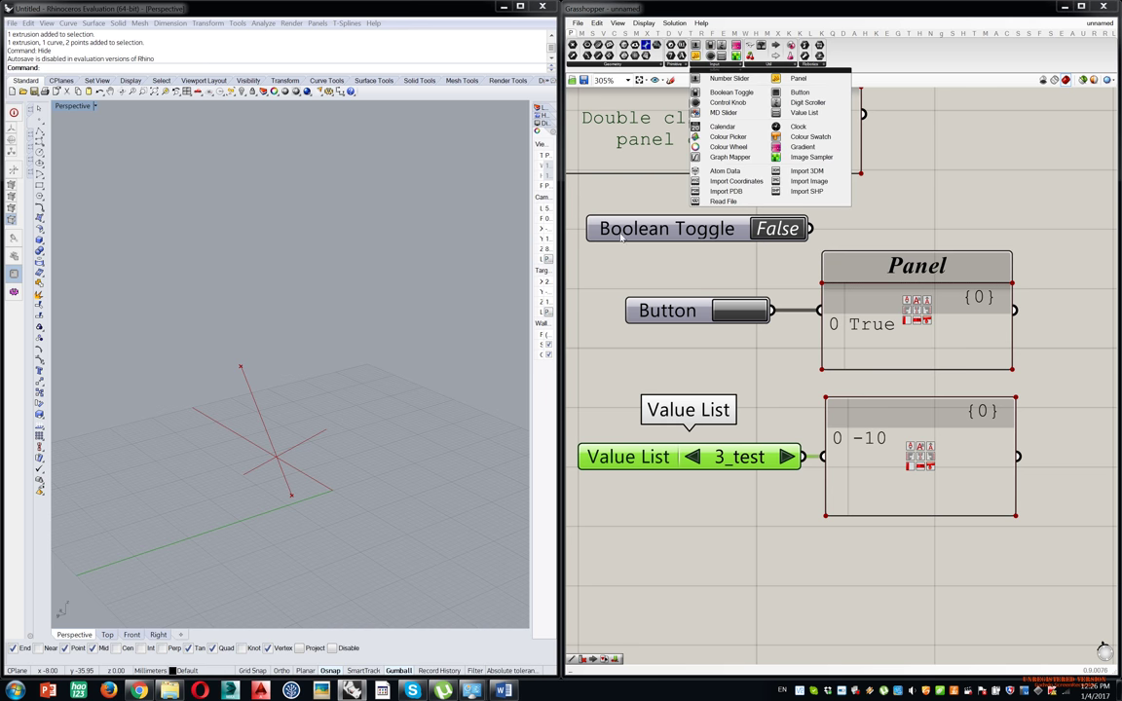
pyautogui.moveTo(702, 157); pyautogui.dragTo(685, 519)
pyautogui.moveTo(703, 492); pyautogui.dragTo(769, 214, button='right')
pyautogui.rightClick(772, 365)
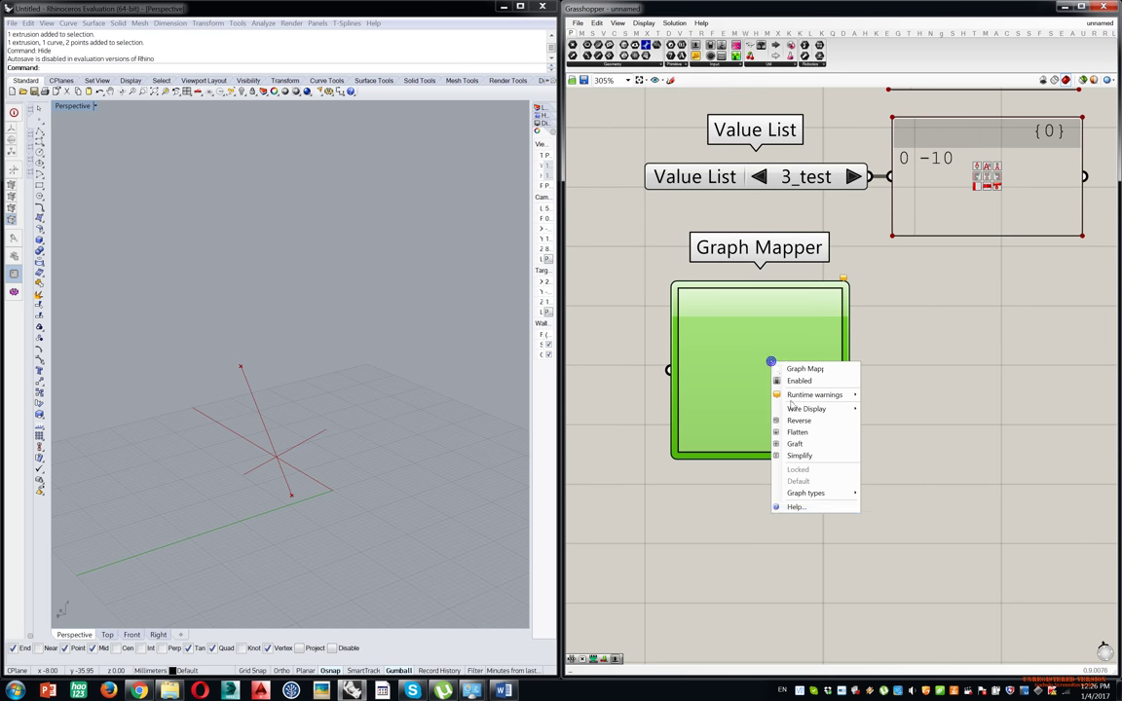
pyautogui.click(836, 495)
pyautogui.click(891, 563)
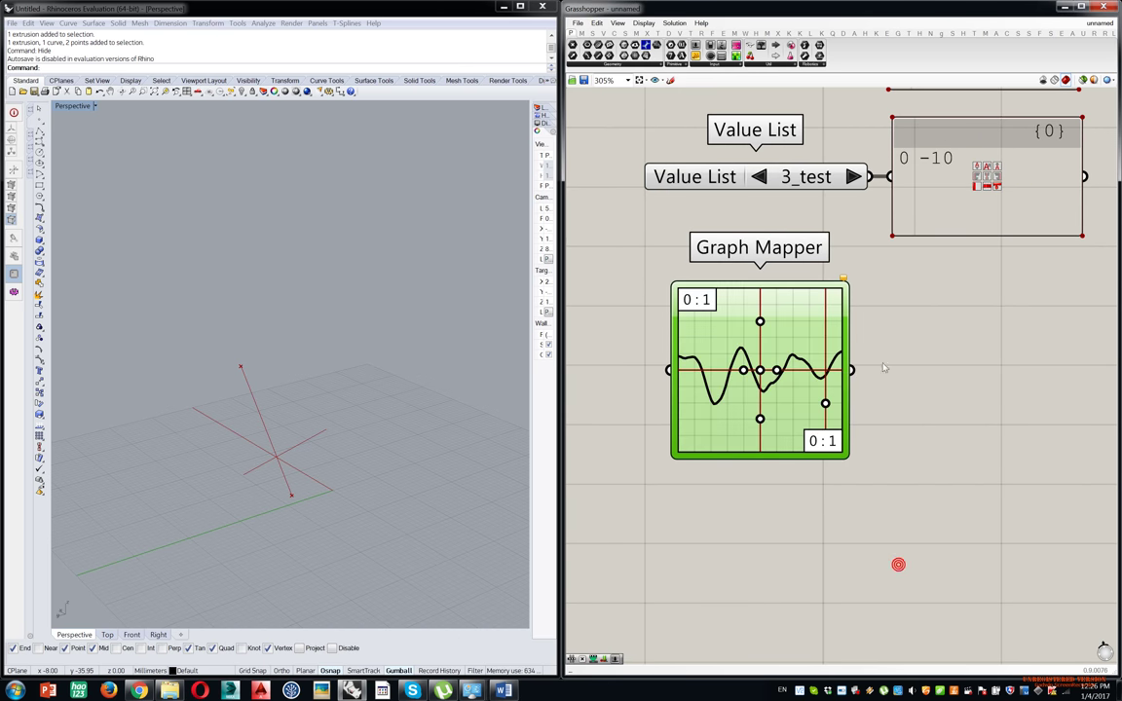
pyautogui.moveTo(848, 370)
pyautogui.mouseDown()
pyautogui.moveTo(879, 370)
pyautogui.moveTo(870, 371)
pyautogui.mouseUp()
pyautogui.scroll(-9, 877, 318)
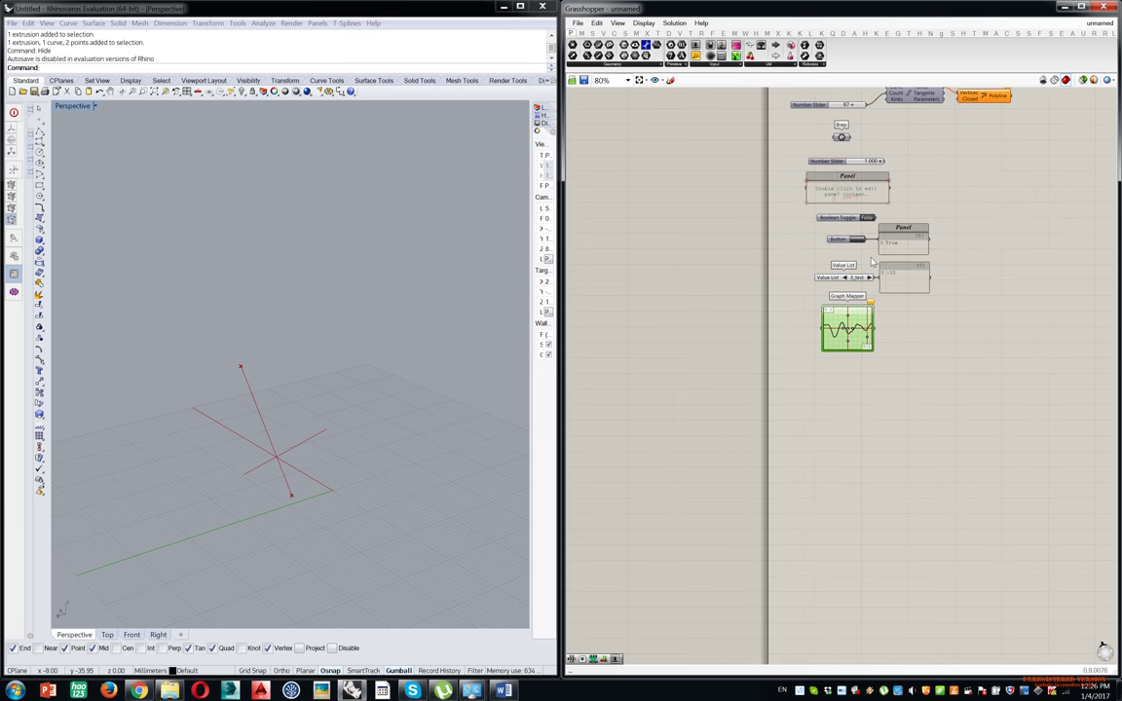
pyautogui.scroll(4, 826, 162)
pyautogui.moveTo(1022, 143); pyautogui.dragTo(865, 255, button='right')
pyautogui.scroll(-4, 865, 255)
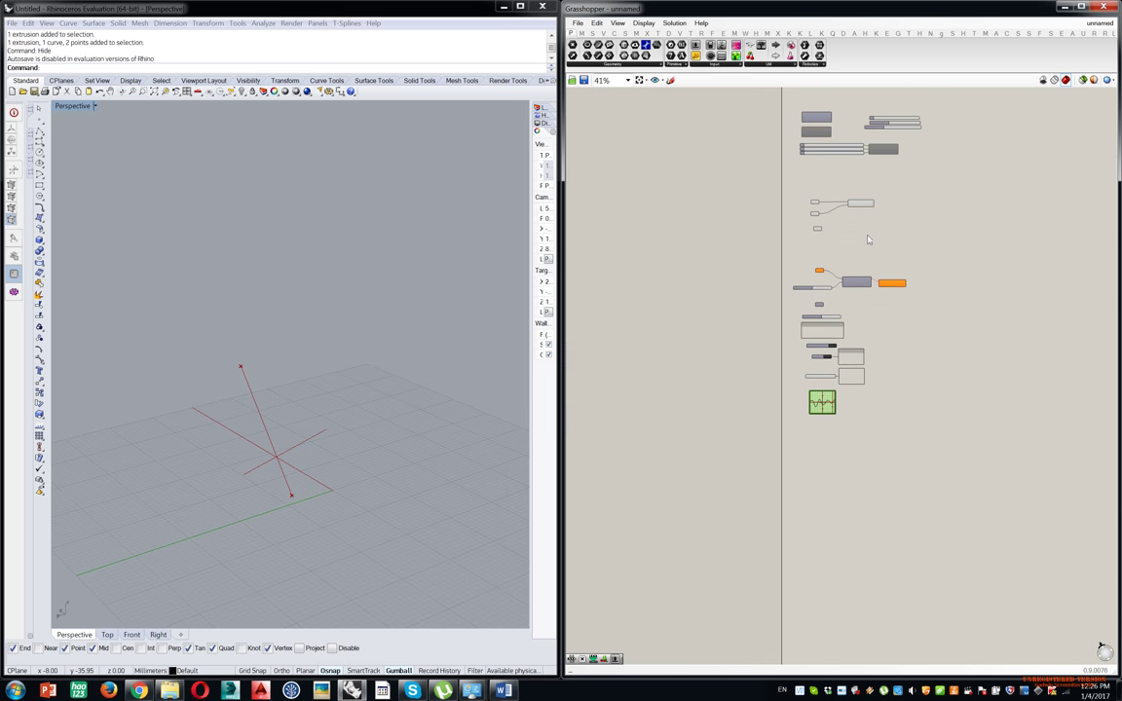
pyautogui.scroll(2, 871, 299)
pyautogui.scroll(5, 809, 515)
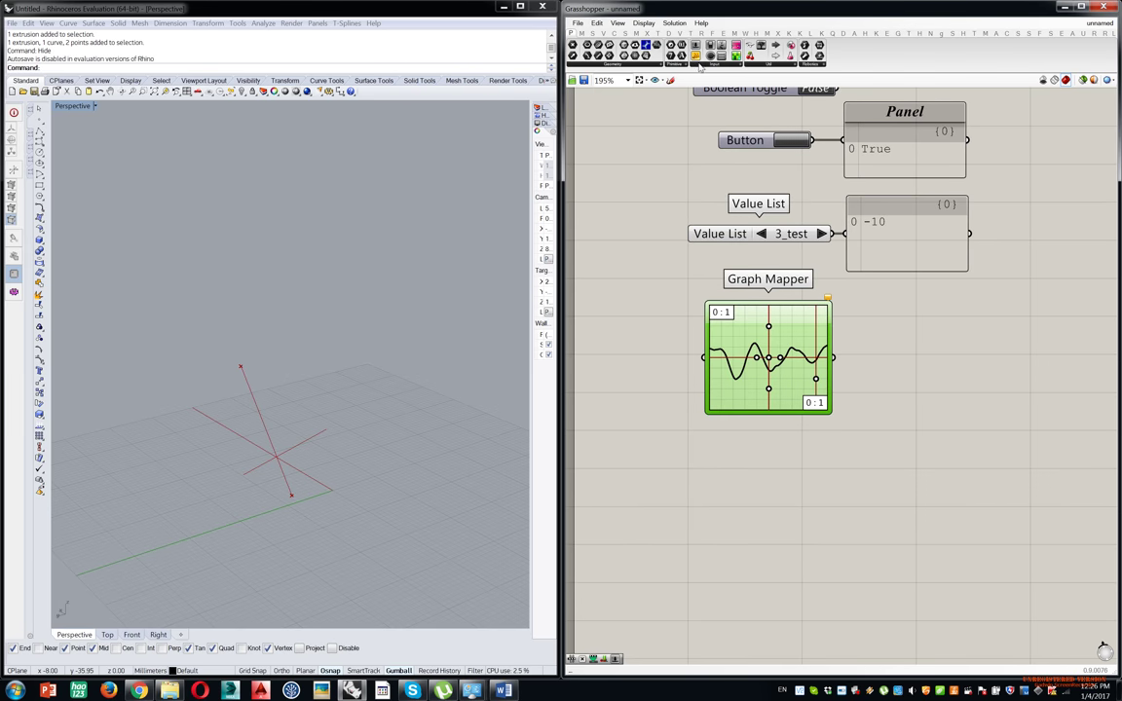
pyautogui.click(708, 66)
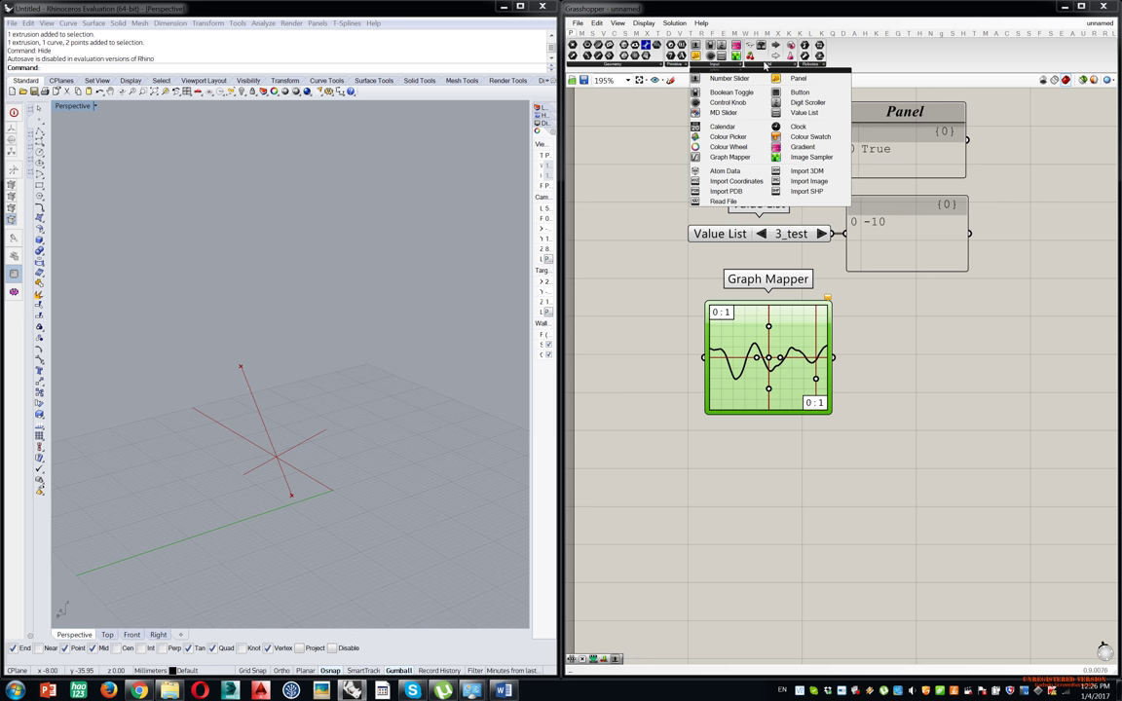
pyautogui.click(765, 65)
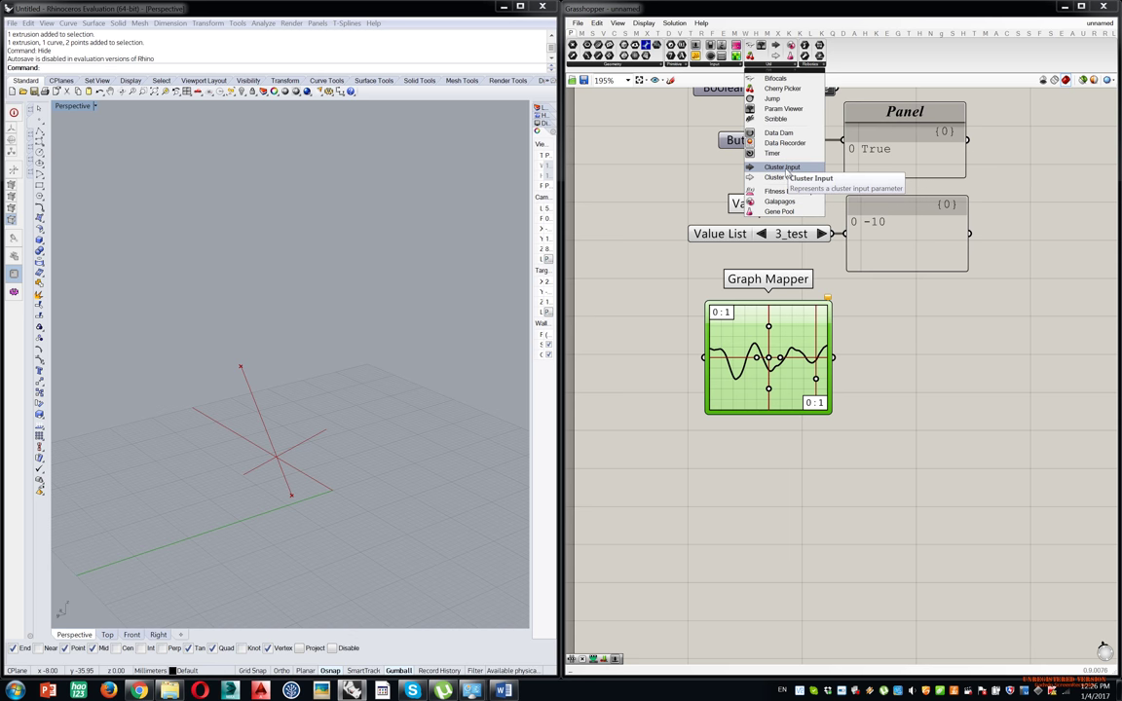
pyautogui.scroll(-8, 947, 222)
pyautogui.scroll(6, 950, 234)
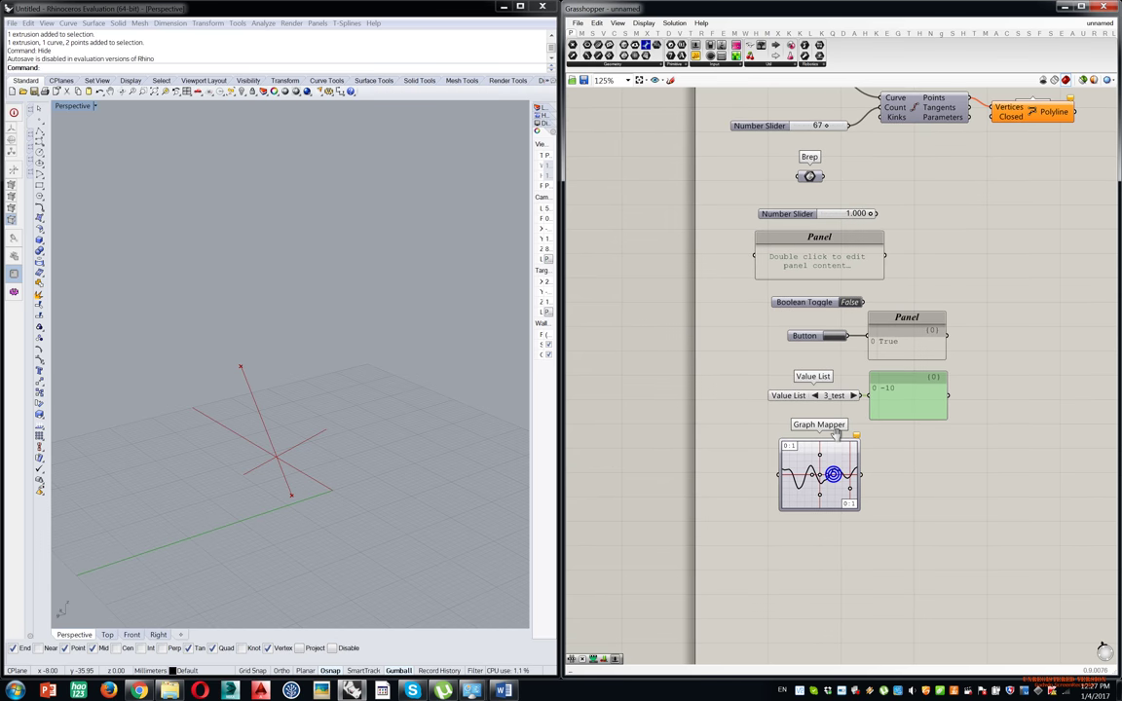
pyautogui.scroll(-5, 826, 475)
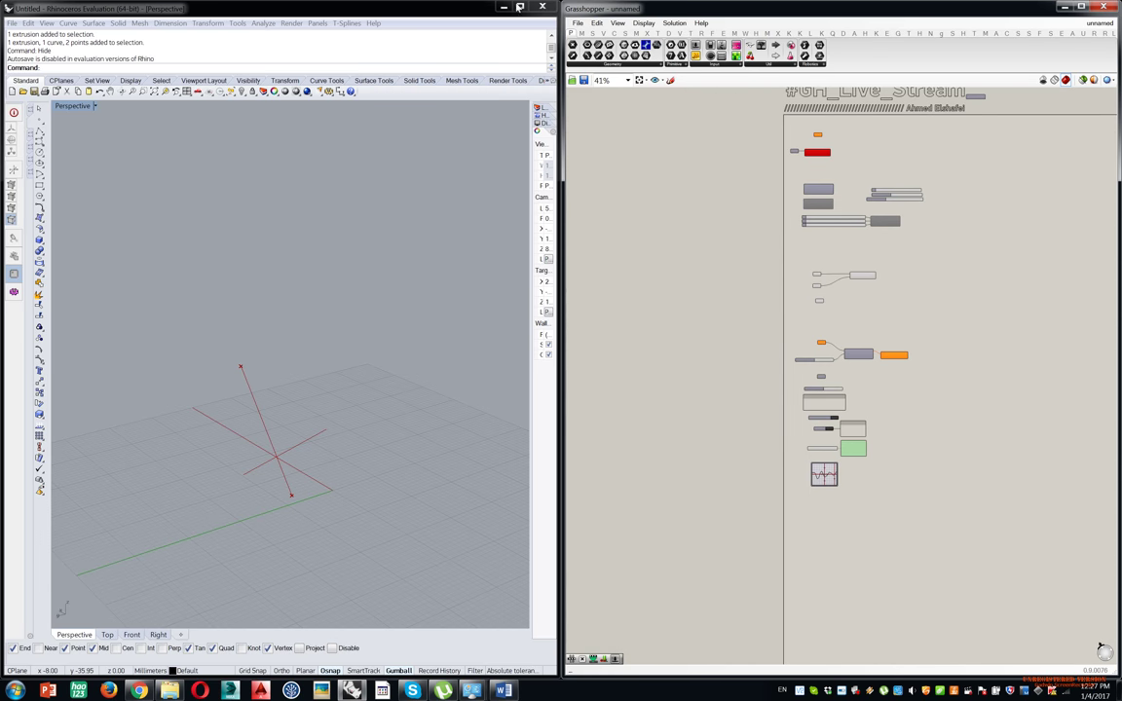
# Add an Image Sampler component directly below the Graph Mapper.
pyautogui.click(715, 65)
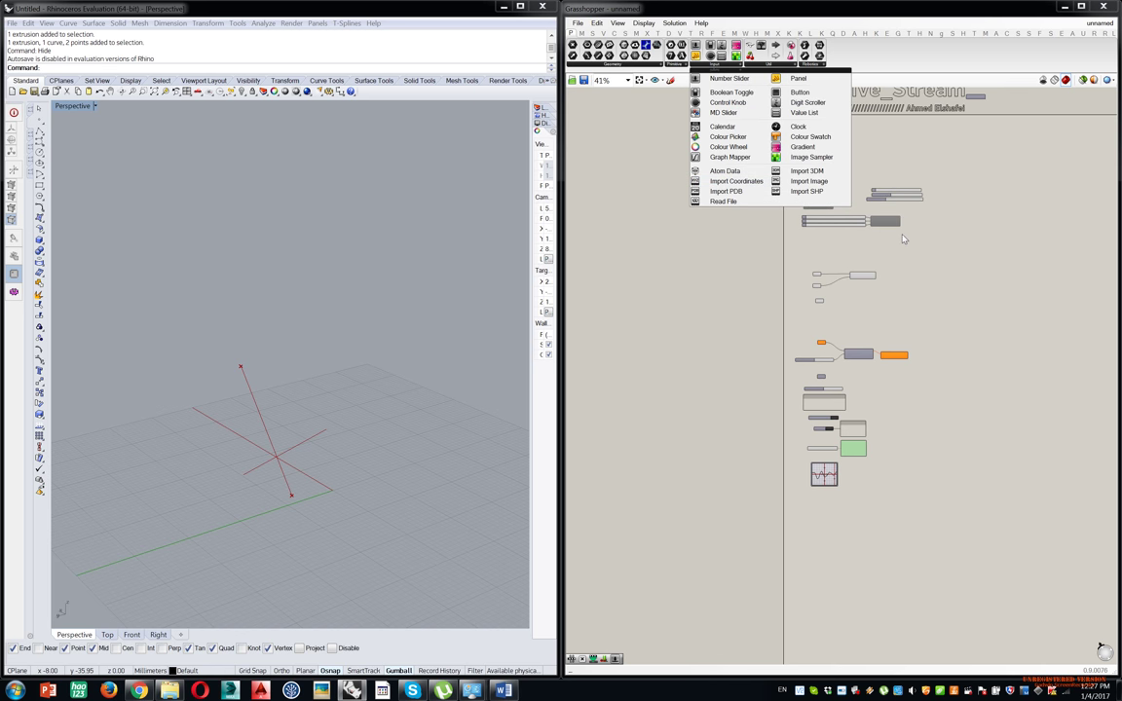
pyautogui.click(812, 157)
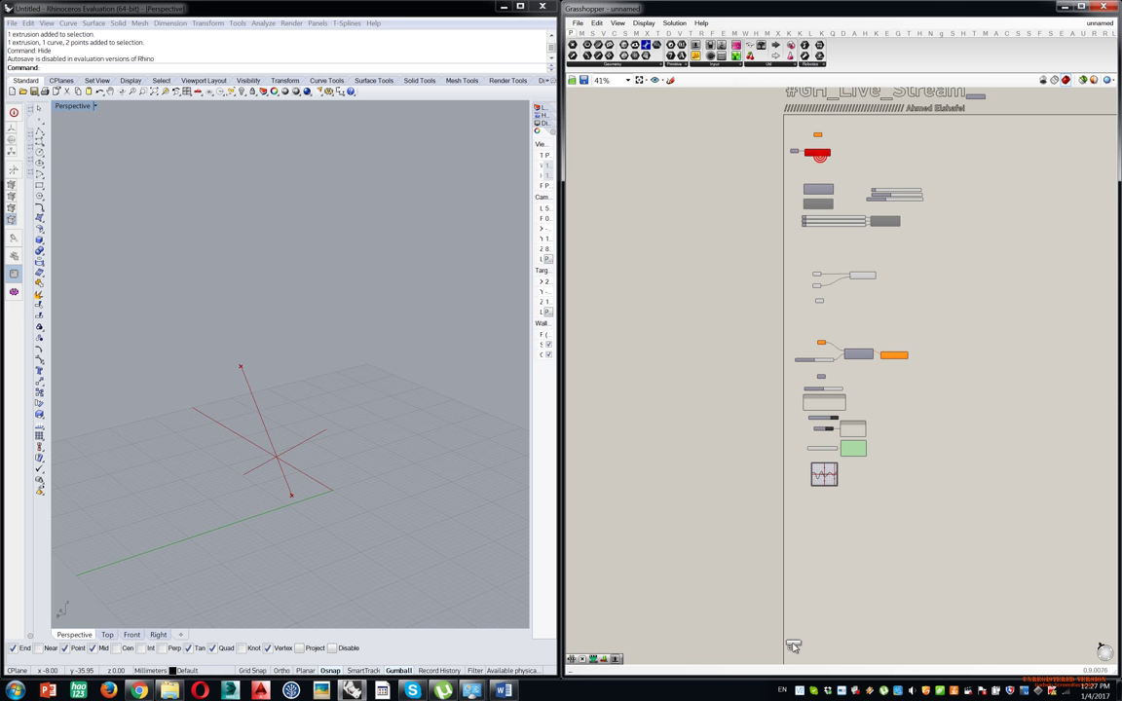
pyautogui.click(821, 525)
pyautogui.scroll(10, 821, 522)
pyautogui.moveTo(826, 516); pyautogui.dragTo(868, 499)
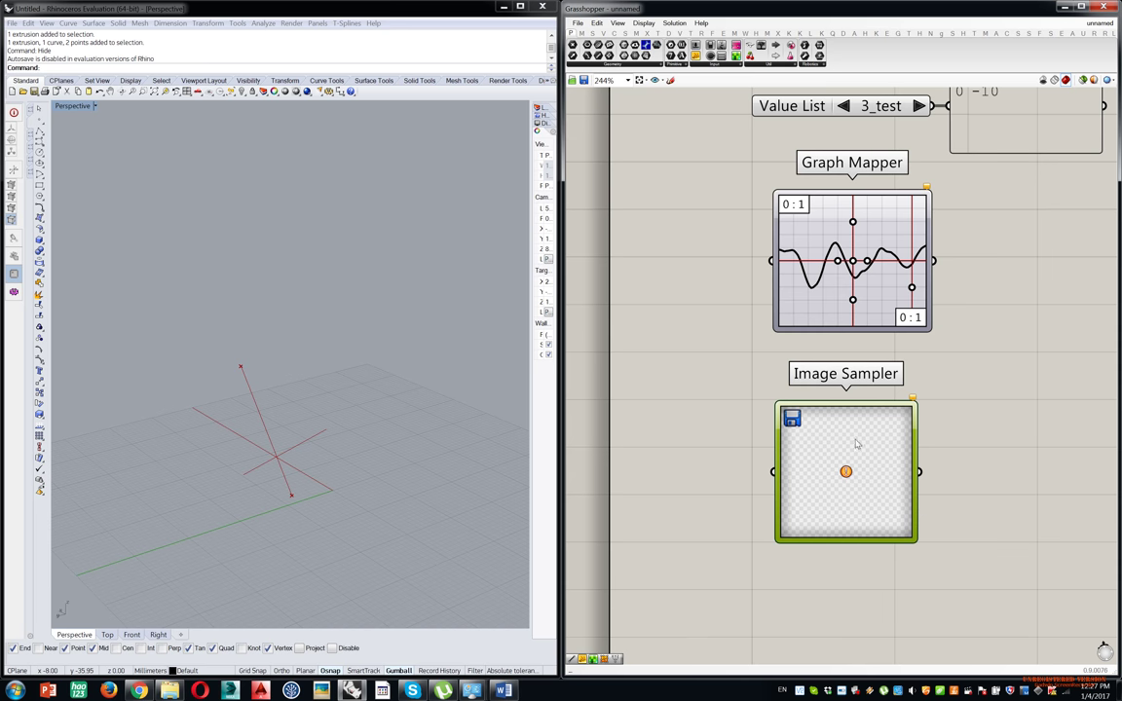
# Select all components on the canvas and turn off their preview in the Rhino viewport.
pyautogui.scroll(-10, 852, 409)
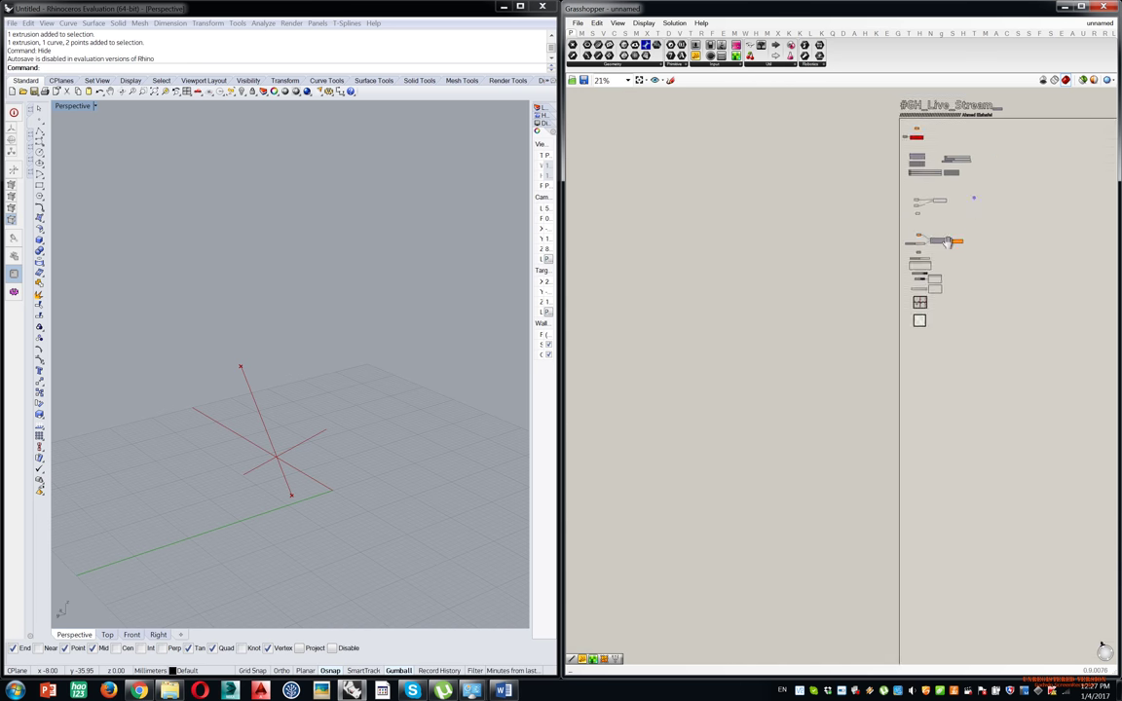
pyautogui.moveTo(974, 201); pyautogui.dragTo(955, 203, button='right')
pyautogui.moveTo(954, 180); pyautogui.dragTo(718, 450)
pyautogui.scroll(-1, 828, 403)
pyautogui.middleClick(830, 396)
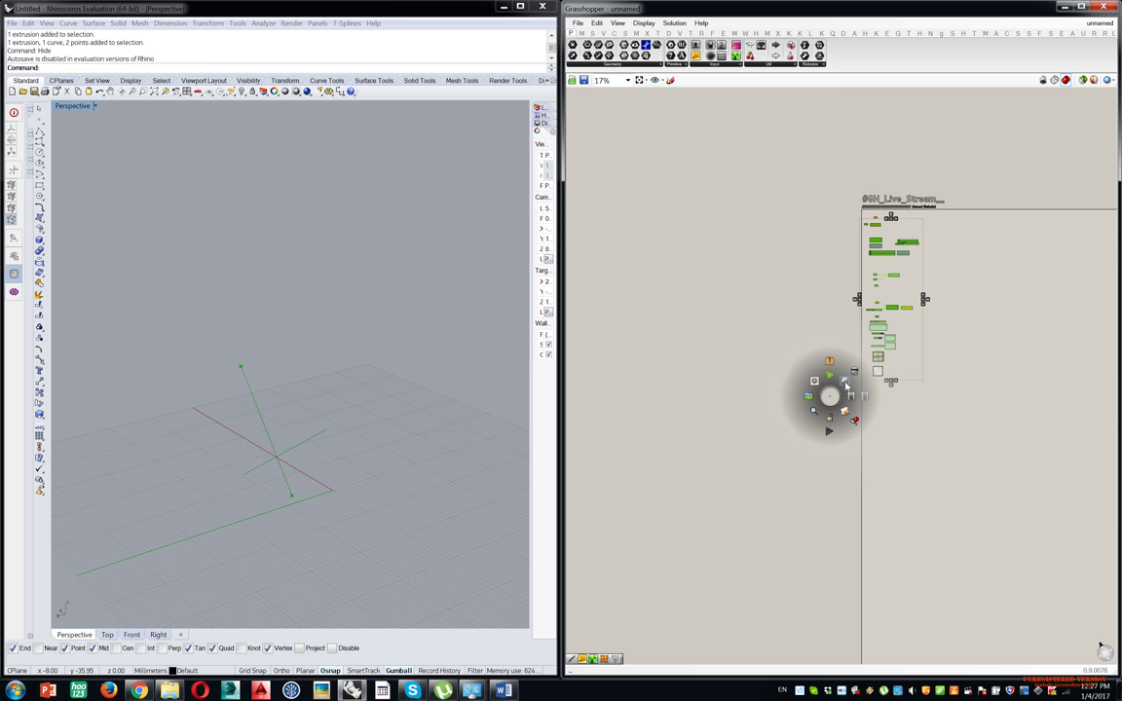
pyautogui.click(855, 374)
pyautogui.click(1022, 285)
pyautogui.scroll(3, 972, 266)
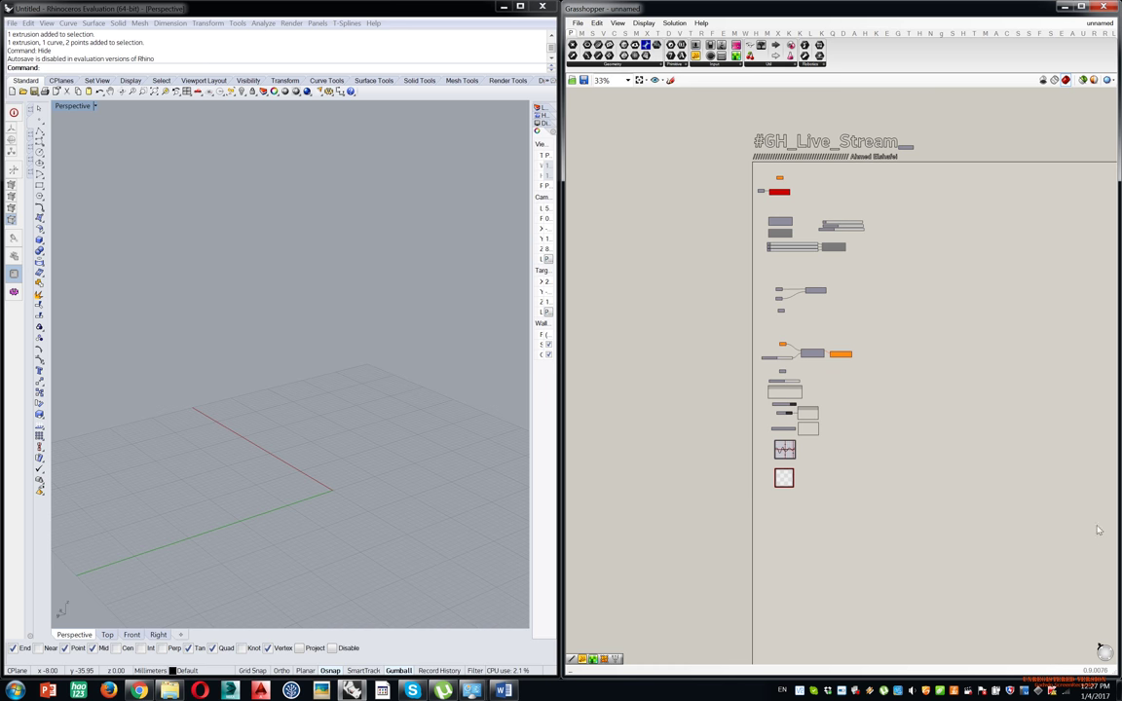
# Find an empty area of the canvas away from the existing components.
pyautogui.scroll(5, 954, 208)
pyautogui.scroll(-2, 905, 221)
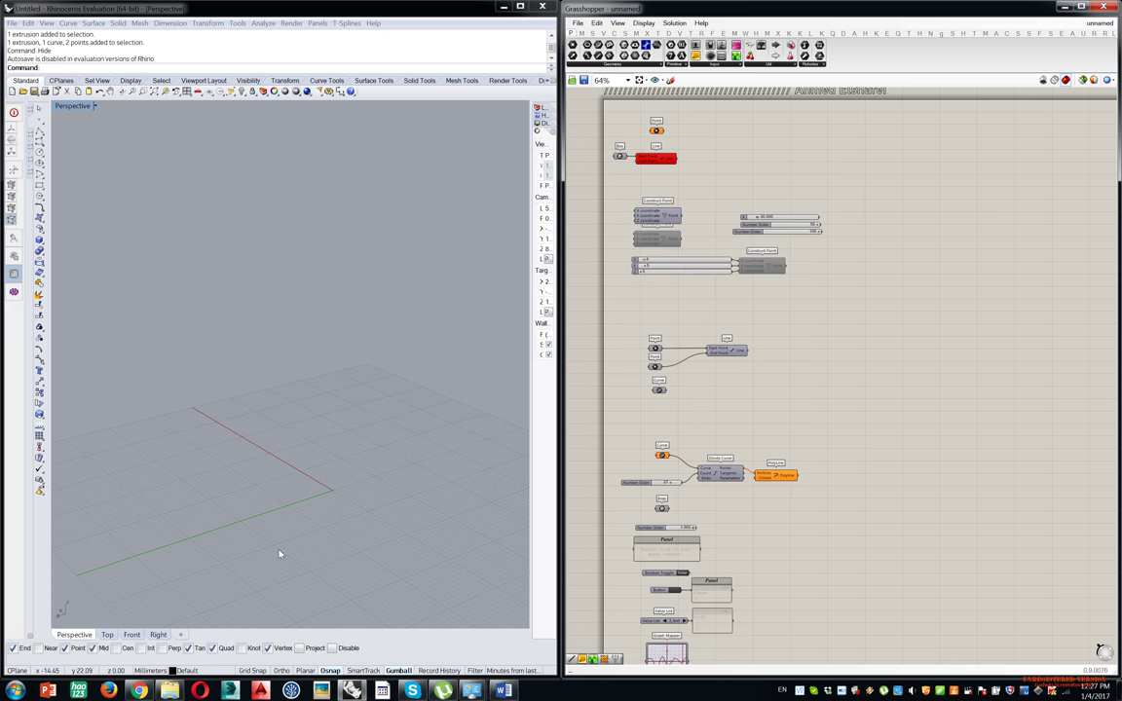
pyautogui.moveTo(302, 514); pyautogui.dragTo(241, 335, button='right')
pyautogui.moveTo(766, 360); pyautogui.dragTo(698, 276, button='right')
pyautogui.scroll(-2, 701, 300)
pyautogui.moveTo(733, 341); pyautogui.dragTo(649, 306, button='right')
pyautogui.scroll(3, 651, 229)
pyautogui.scroll(3, 811, 212)
pyautogui.scroll(-2, 843, 234)
pyautogui.moveTo(843, 234)
pyautogui.mouseDown(button='right')
pyautogui.moveTo(788, 318)
pyautogui.moveTo(698, 213)
pyautogui.moveTo(691, 178)
pyautogui.moveTo(706, 281)
pyautogui.moveTo(700, 244)
pyautogui.mouseUp(button='right')
pyautogui.scroll(-1, 788, 317)
pyautogui.scroll(-1, 711, 179)
pyautogui.scroll(2, 687, 233)
pyautogui.scroll(1, 643, 158)
pyautogui.moveTo(646, 153); pyautogui.dragTo(746, 185, button='right')
pyautogui.scroll(1, 671, 148)
pyautogui.scroll(1, 686, 163)
pyautogui.moveTo(687, 163); pyautogui.dragTo(727, 172, button='right')
pyautogui.doubleClick(752, 254)
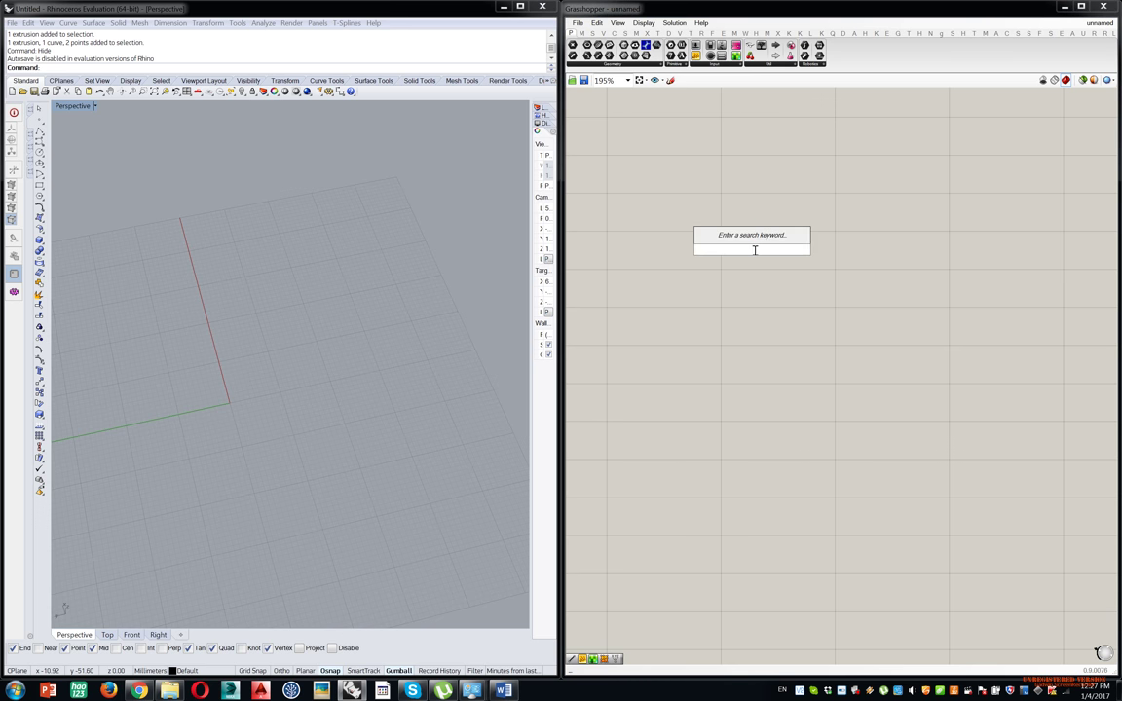
pyautogui.write('point')
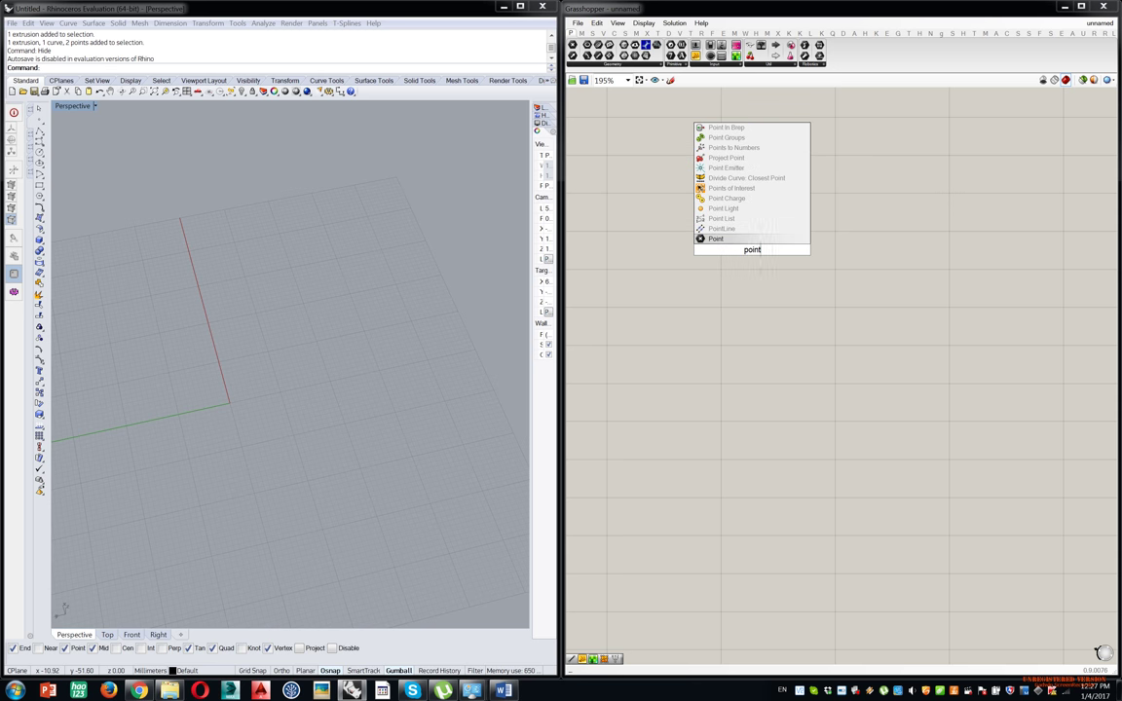
pyautogui.click(771, 312)
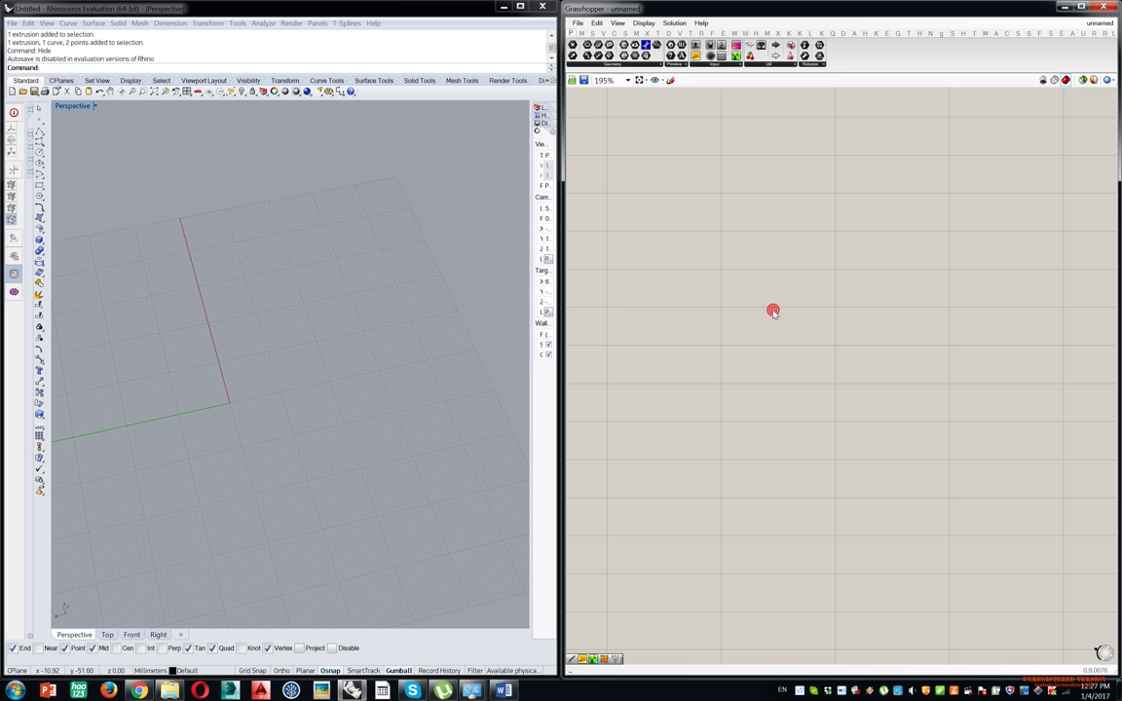
pyautogui.doubleClick(773, 240)
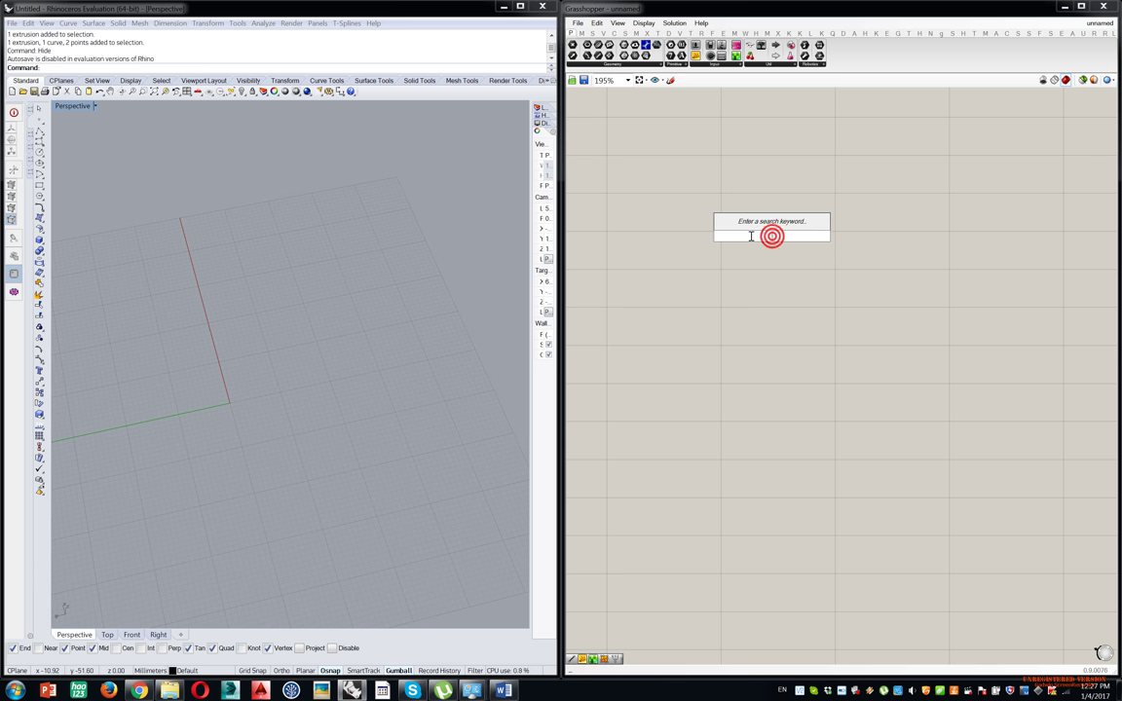
pyautogui.click(719, 186)
# Find Construct Point among the Vector category's point components and place it on the empty canvas area.
pyautogui.click(581, 33)
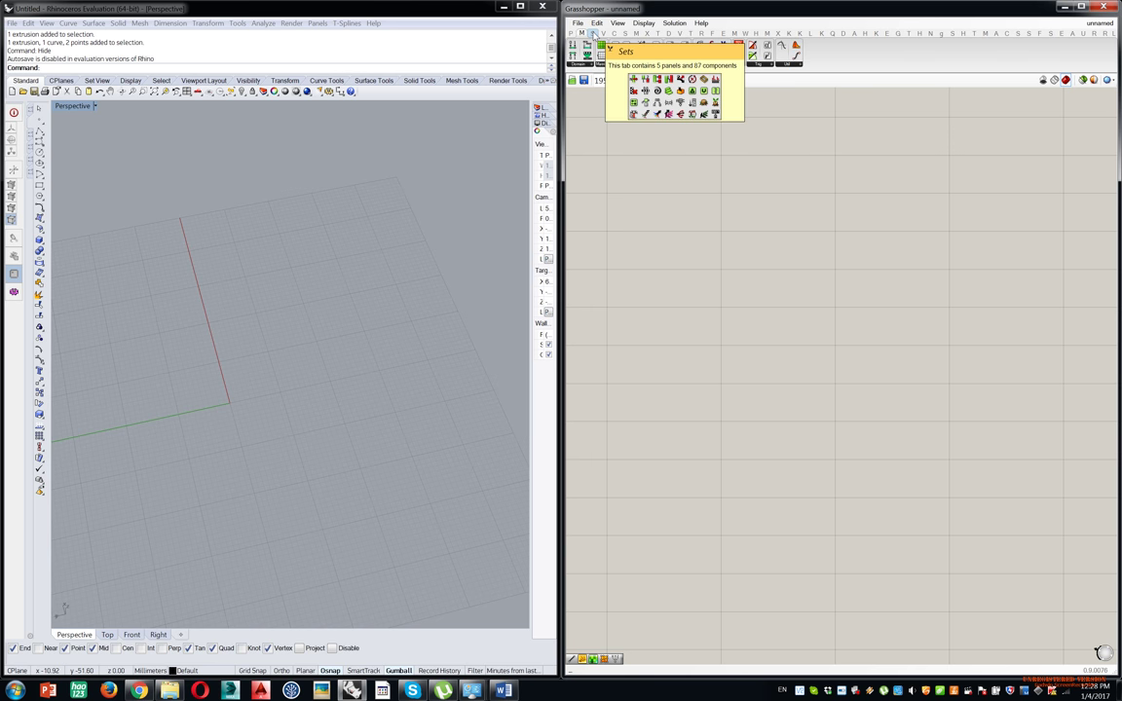
pyautogui.click(593, 34)
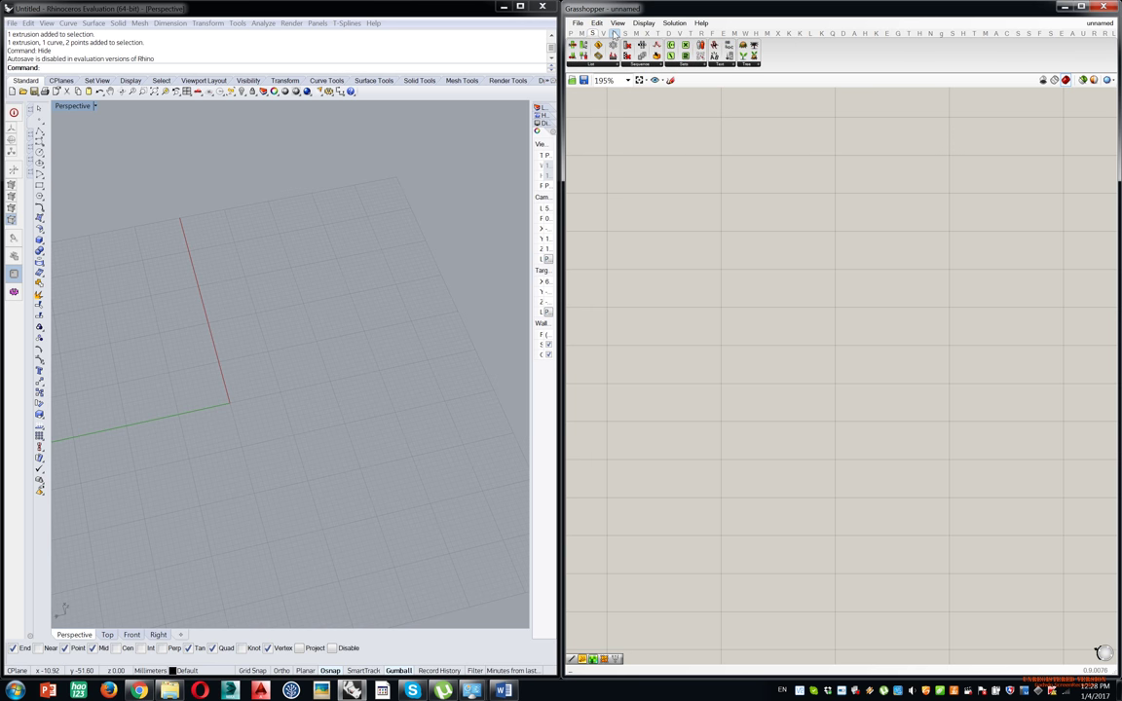
pyautogui.click(614, 33)
pyautogui.click(603, 33)
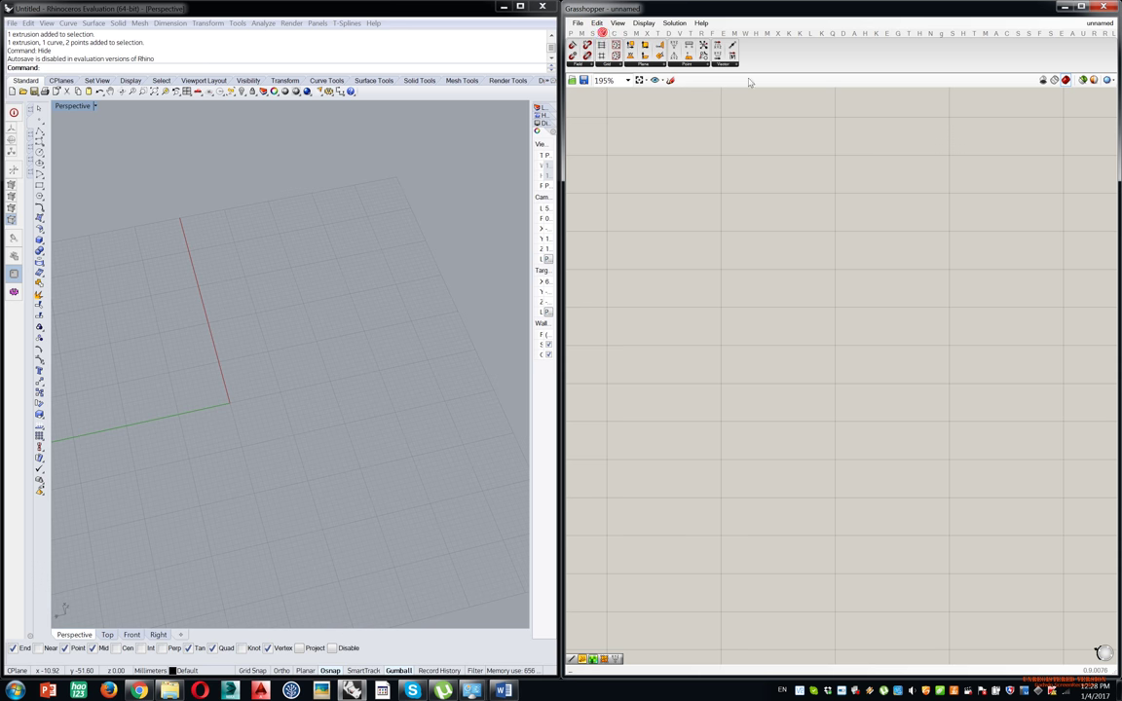
pyautogui.click(681, 64)
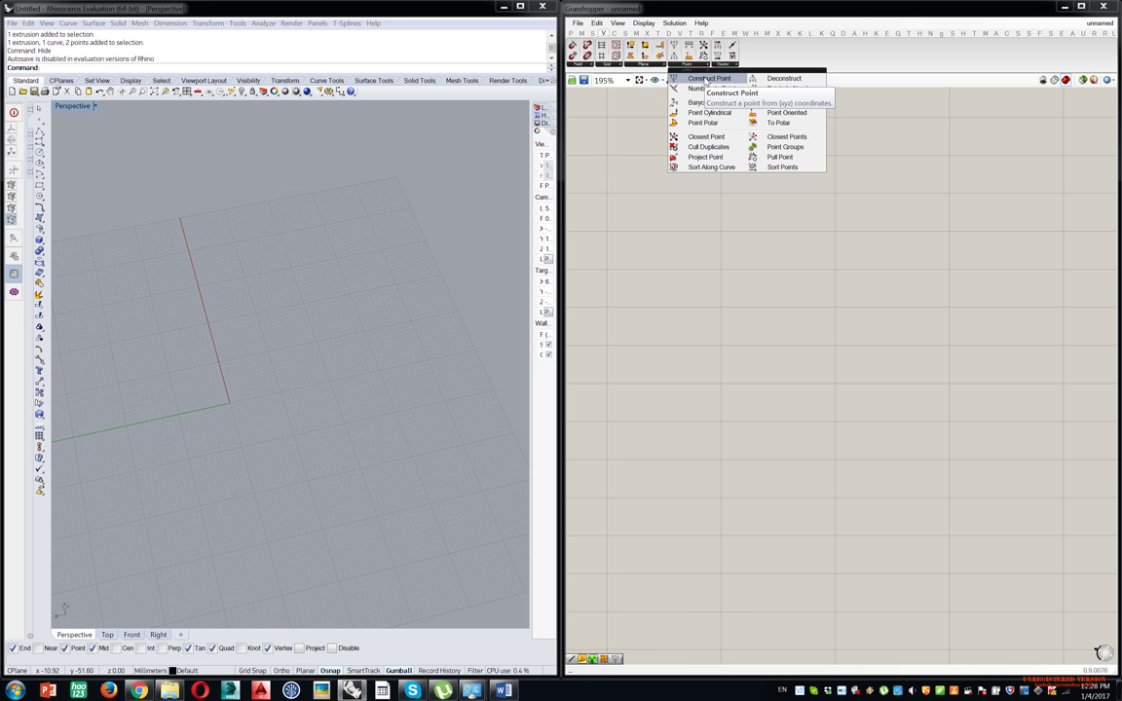
pyautogui.click(709, 77)
pyautogui.click(794, 213)
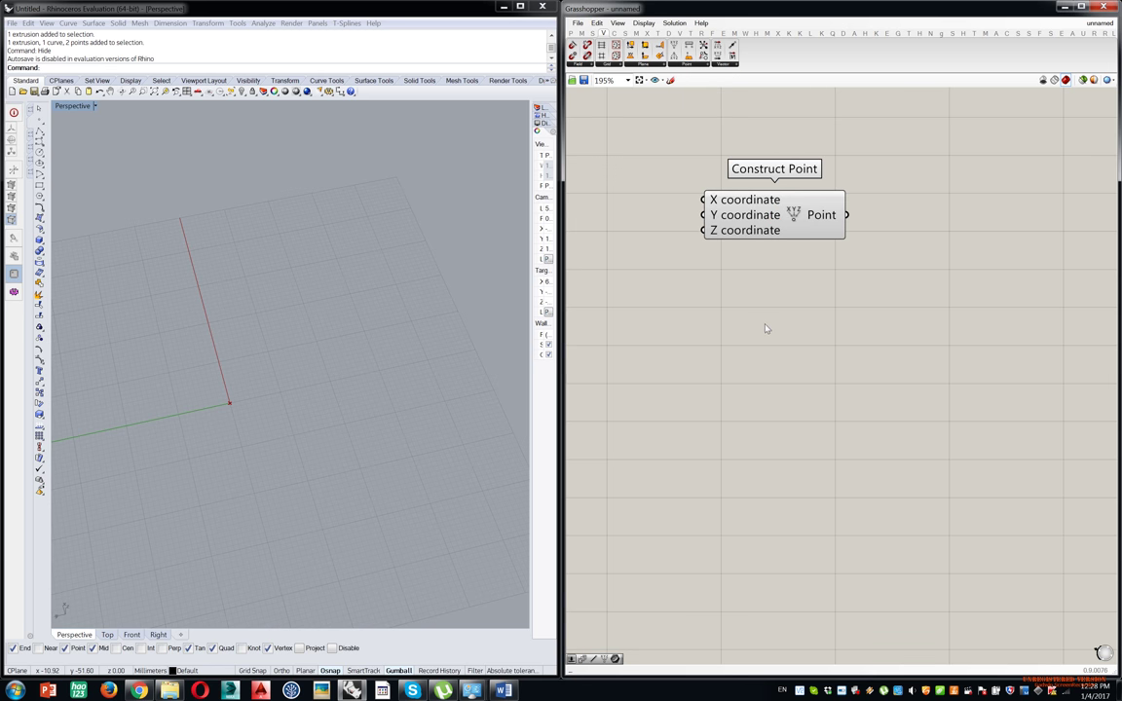
pyautogui.doubleClick(765, 323)
pyautogui.write('point')
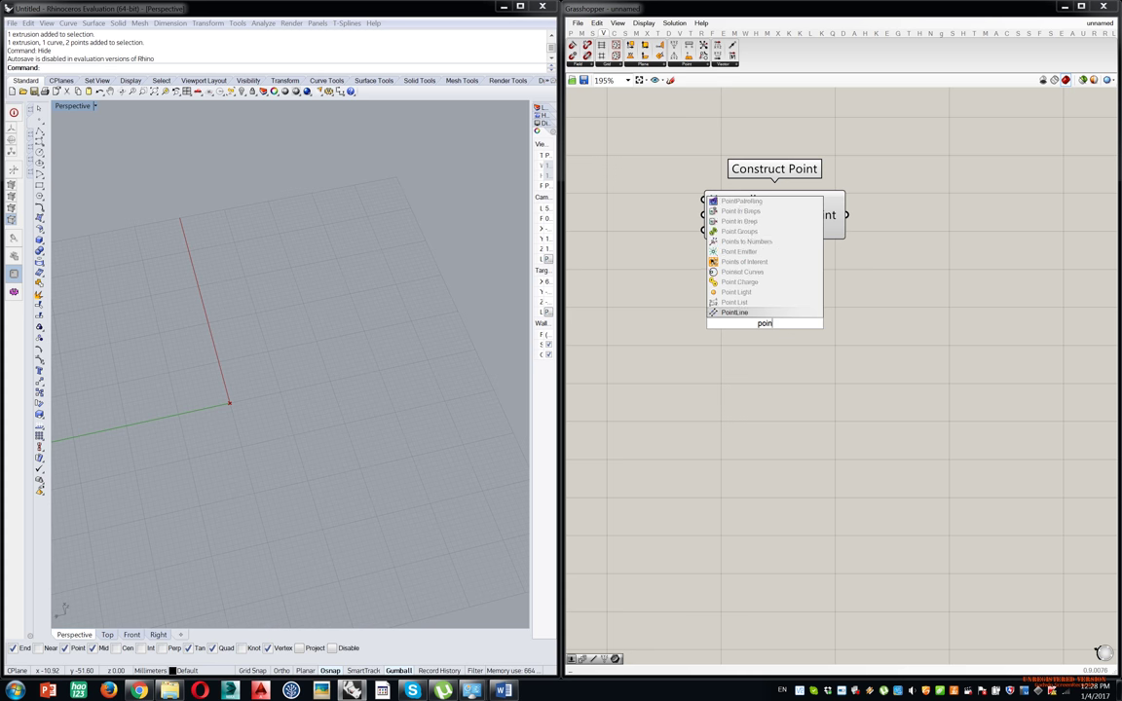
pyautogui.press('BackSpace')
pyautogui.press('BackSpace')
pyautogui.press('BackSpace')
pyautogui.press('BackSpace')
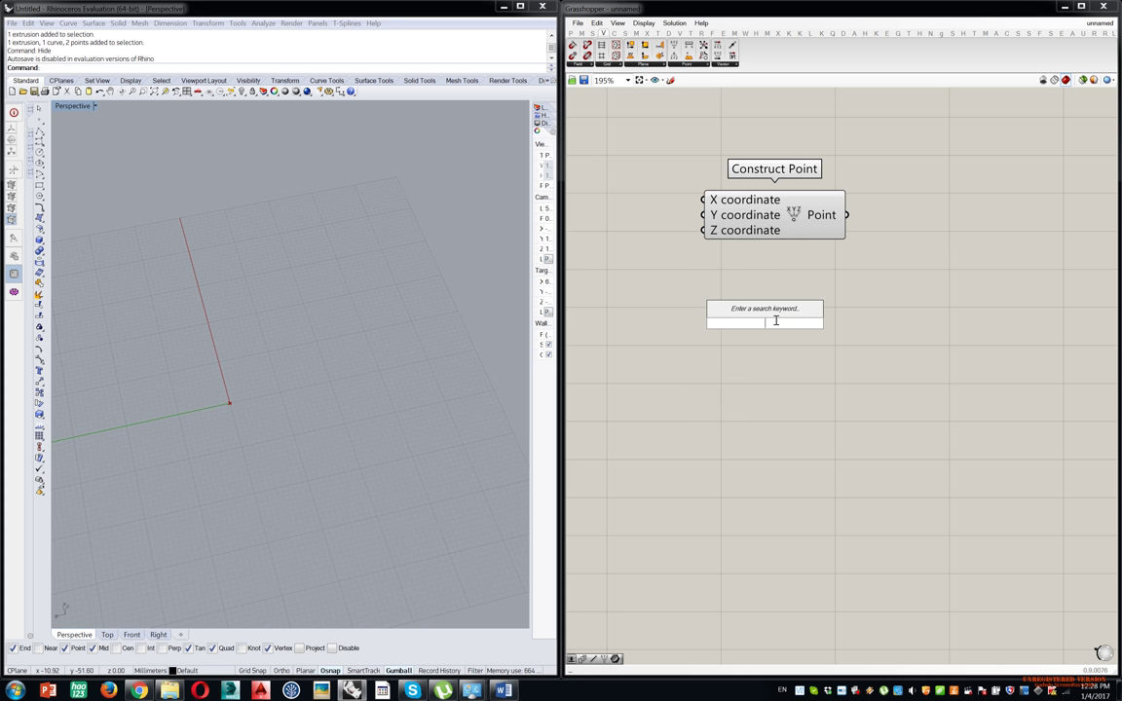
# Add a second Construct Point by searching the components for xyz, and align it below the first.
pyautogui.write('xyz')
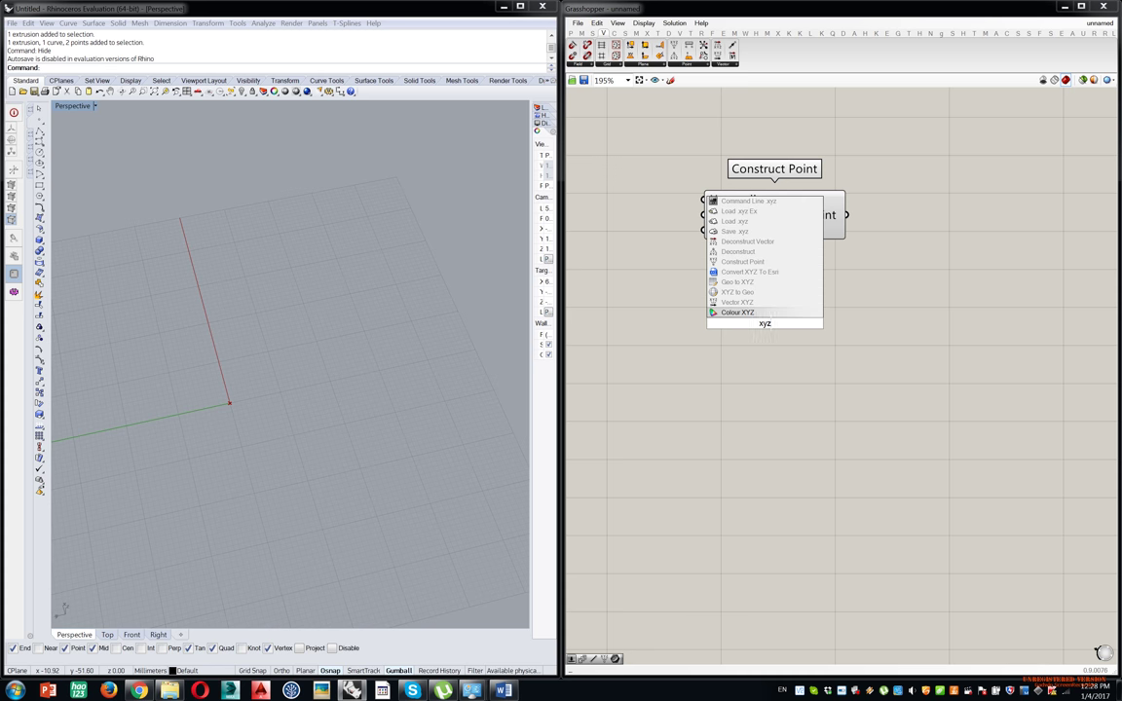
pyautogui.press('Up')
pyautogui.press('Up')
pyautogui.press('Up')
pyautogui.press('Up')
pyautogui.press('Up')
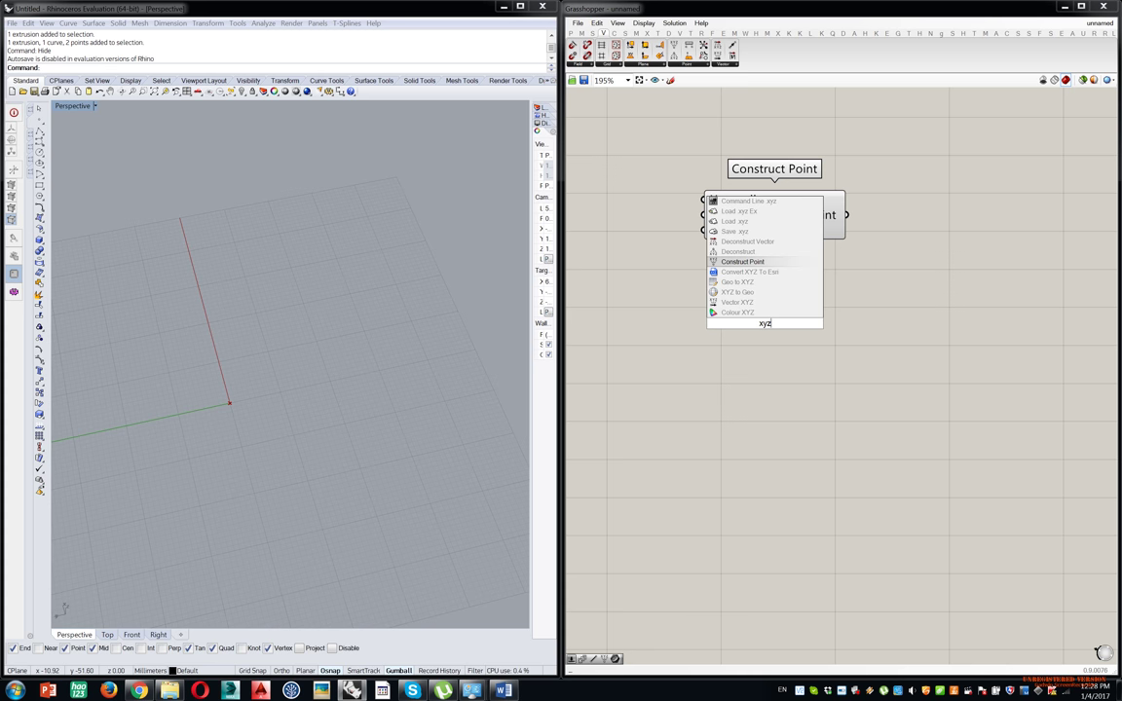
pyautogui.press('Return')
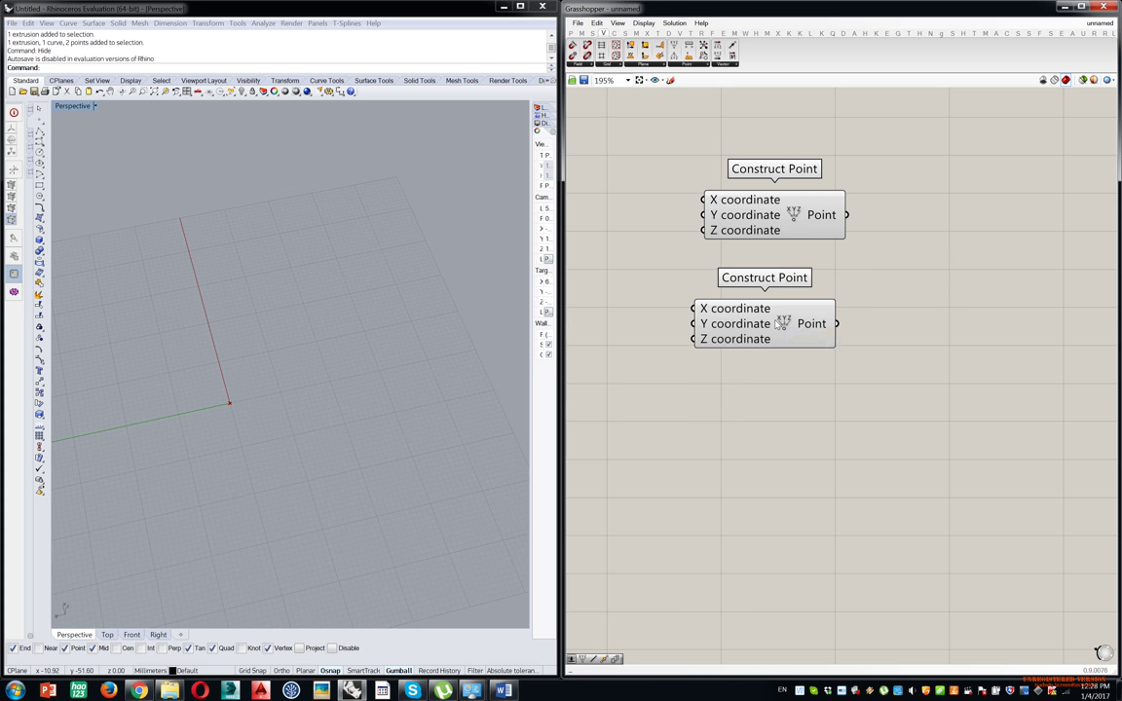
pyautogui.moveTo(784, 322); pyautogui.dragTo(786, 315)
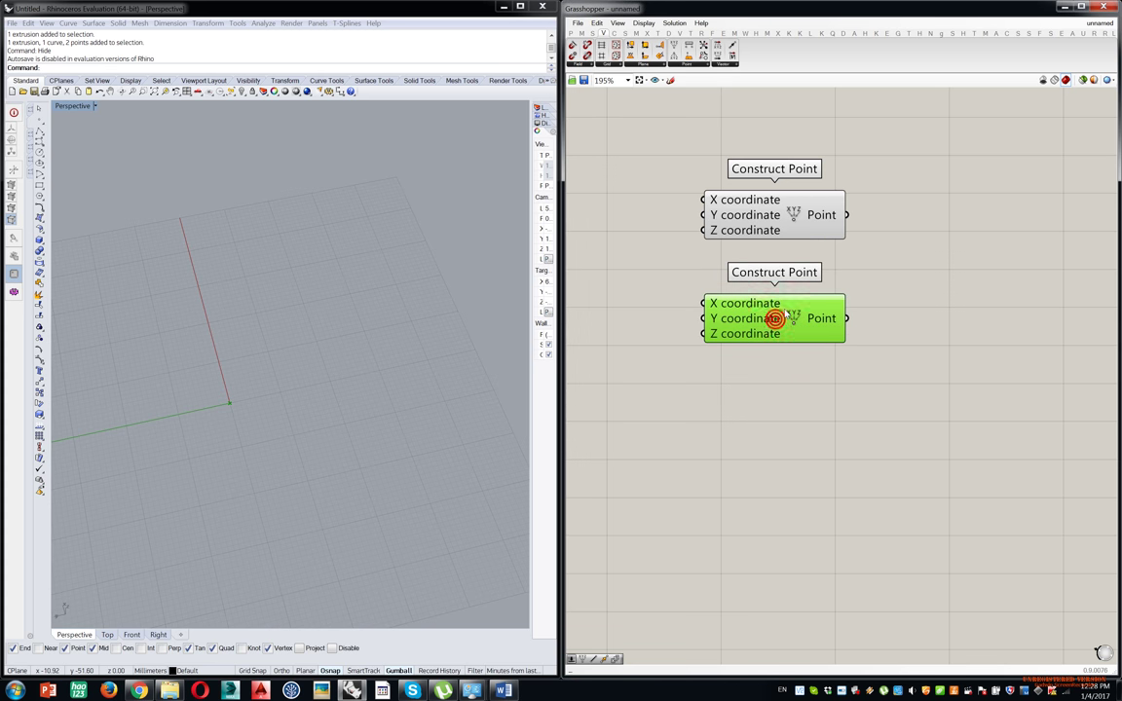
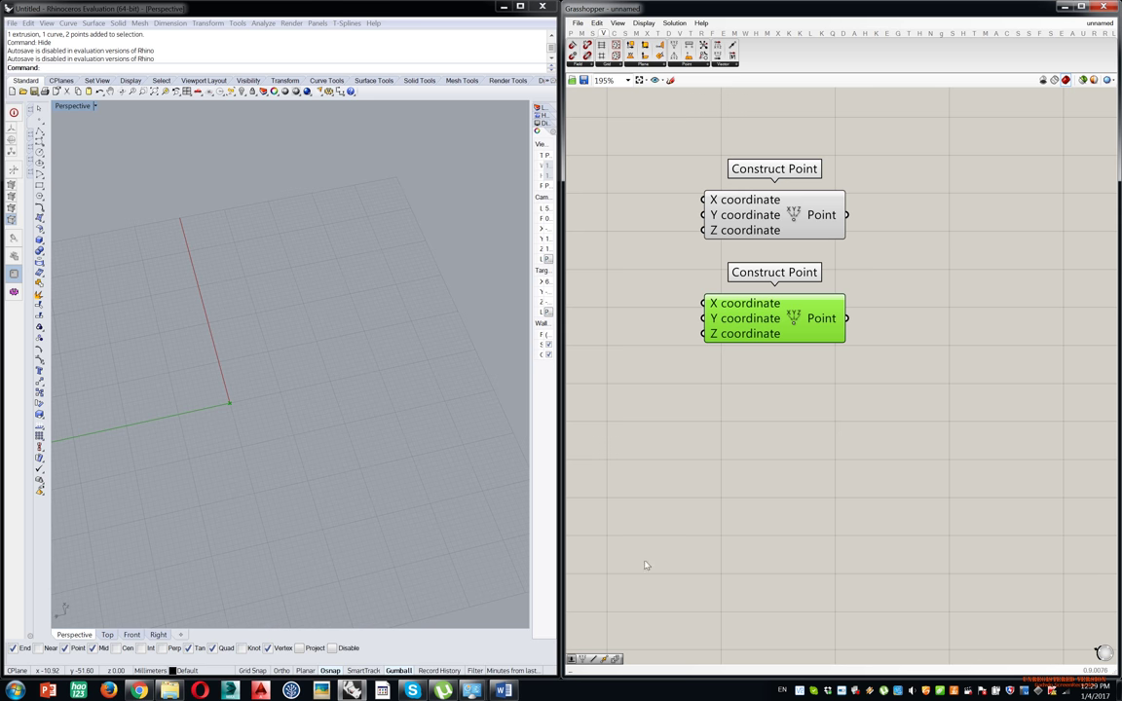
# Delete the second Construct Point component.
pyautogui.click(823, 429)
pyautogui.click(789, 319)
pyautogui.press('Delete')
# Make room beside Construct Point and add three number sliders set to 12.00, 12.00 and 40.00.
pyautogui.moveTo(780, 225); pyautogui.dragTo(895, 310)
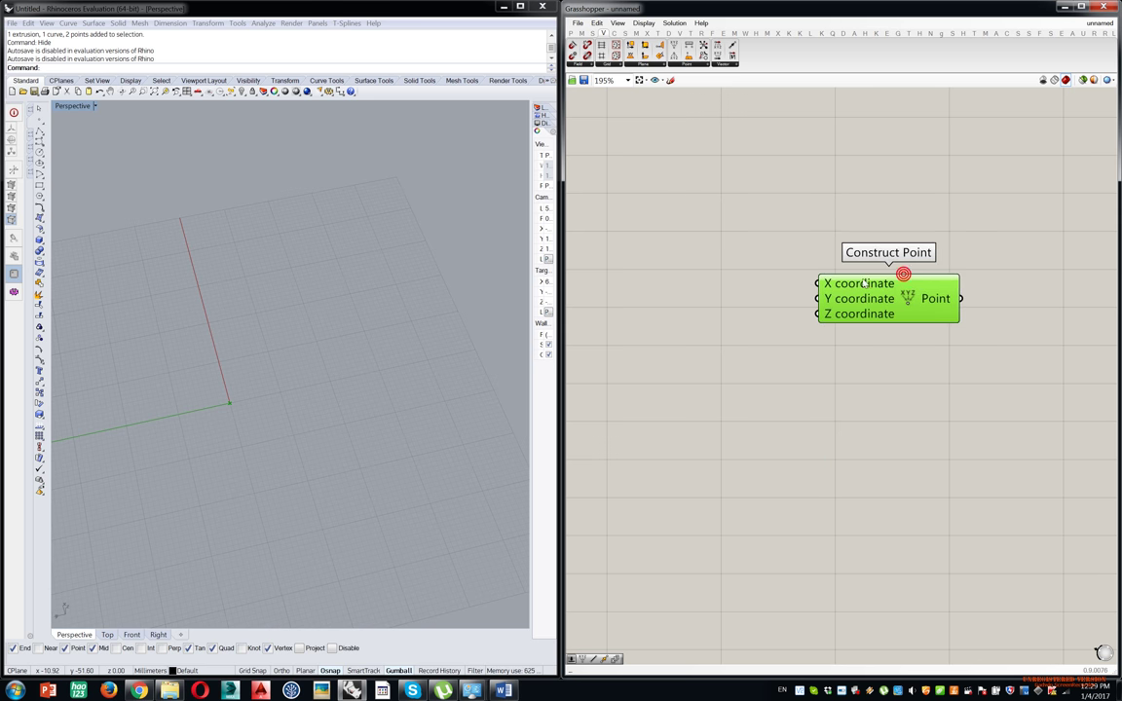
pyautogui.doubleClick(658, 232)
pyautogui.write('12')
pyautogui.press('Return')
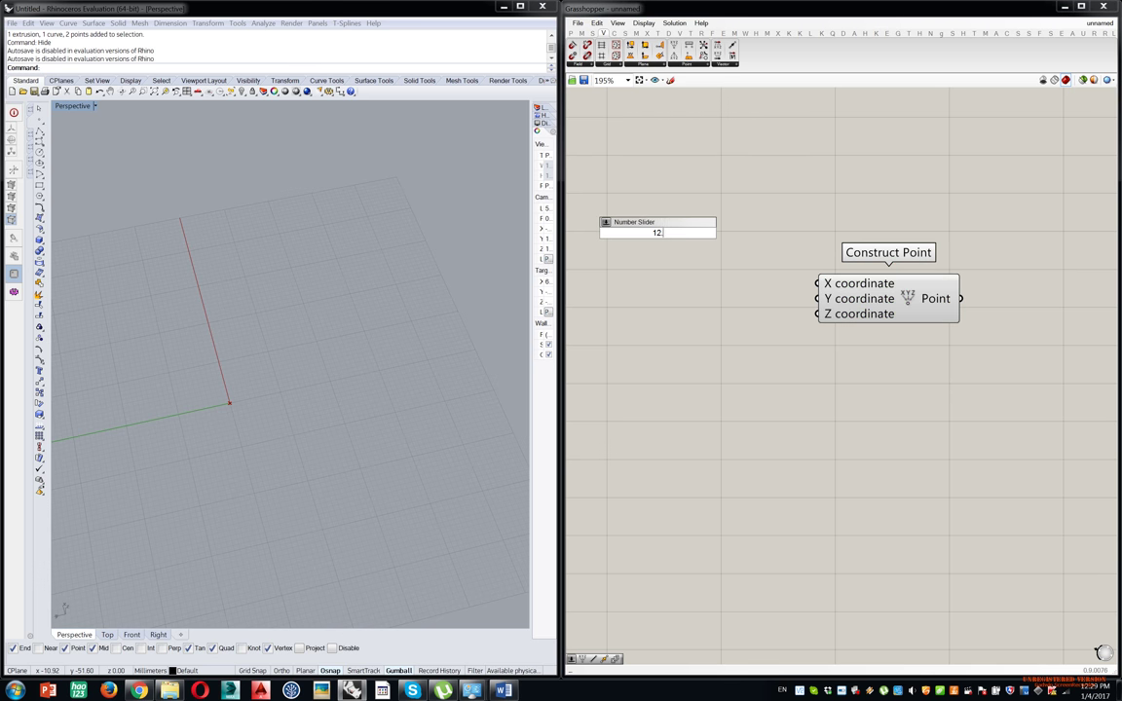
pyautogui.doubleClick(668, 293)
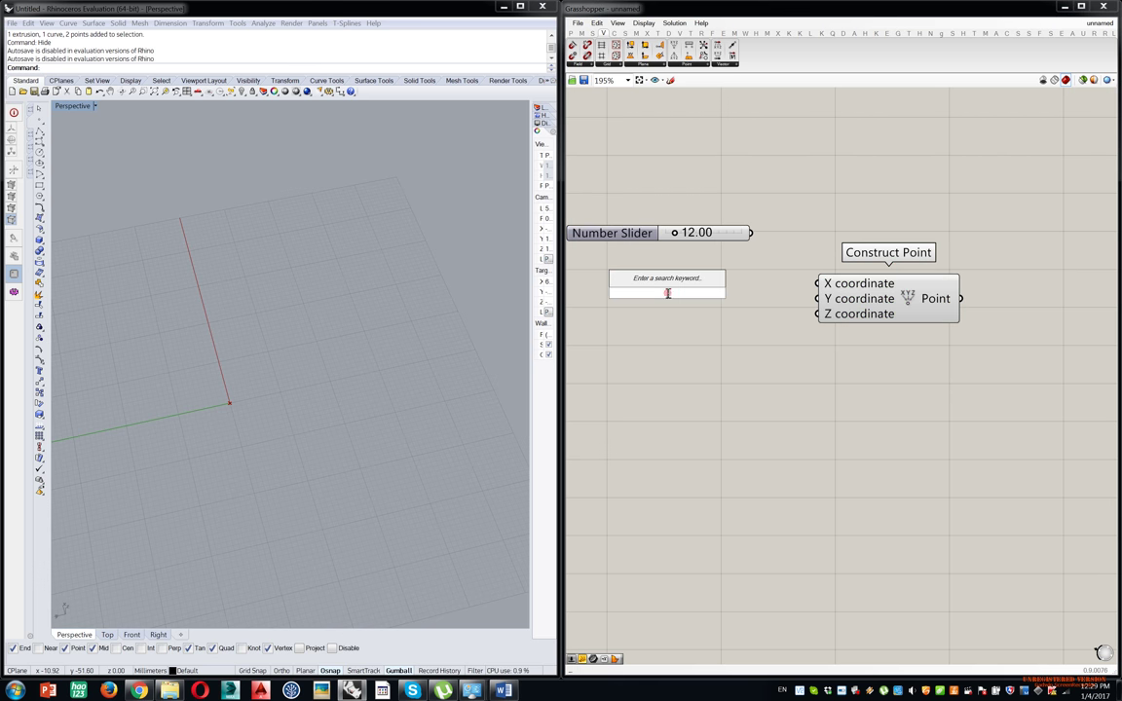
pyautogui.write('12.0')
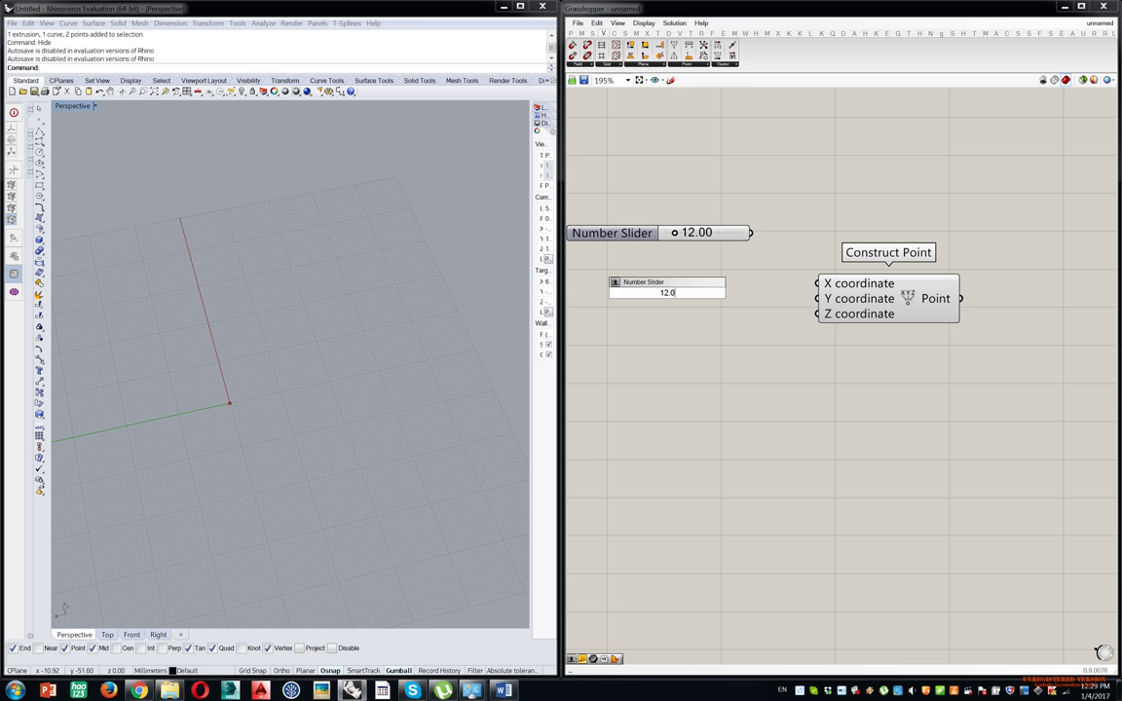
pyautogui.press('Return')
pyautogui.doubleClick(665, 374)
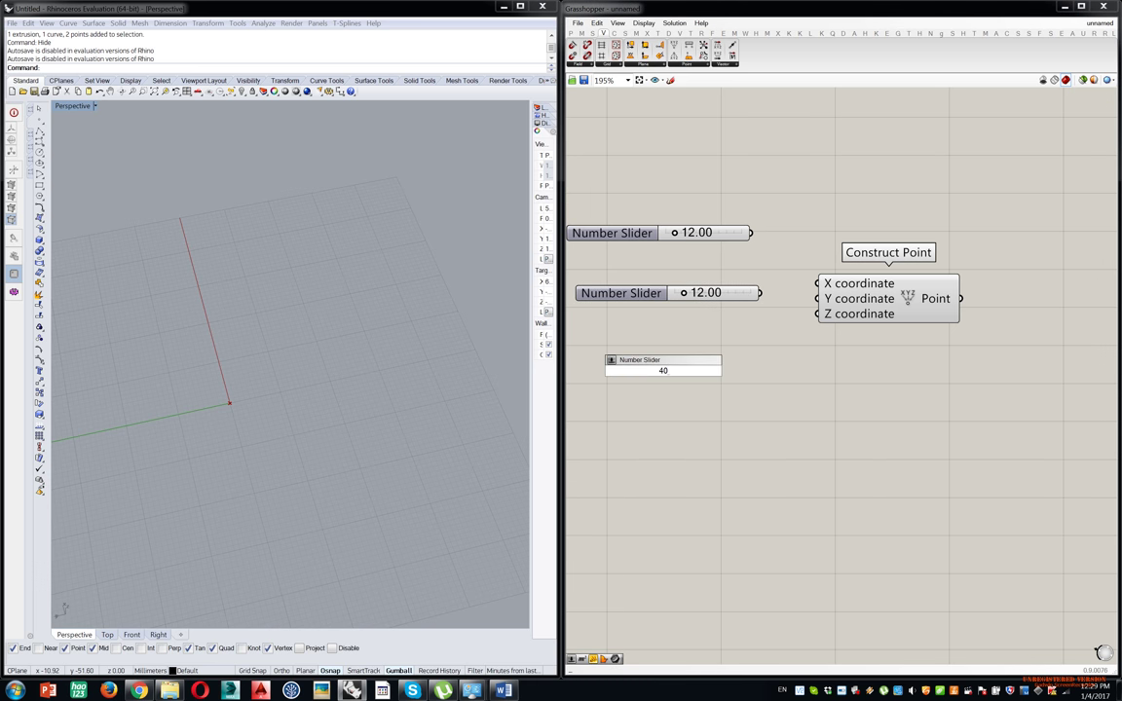
pyautogui.press('Return')
# Connect the three sliders, from the upper to the lower one, to Construct Point's X, Y and Z coordinate inputs.
pyautogui.moveTo(751, 233); pyautogui.dragTo(756, 371)
pyautogui.moveTo(656, 219); pyautogui.dragTo(754, 221, button='right')
# Align the three number sliders and stack them closely below one another.
pyautogui.moveTo(801, 127); pyautogui.dragTo(690, 161)
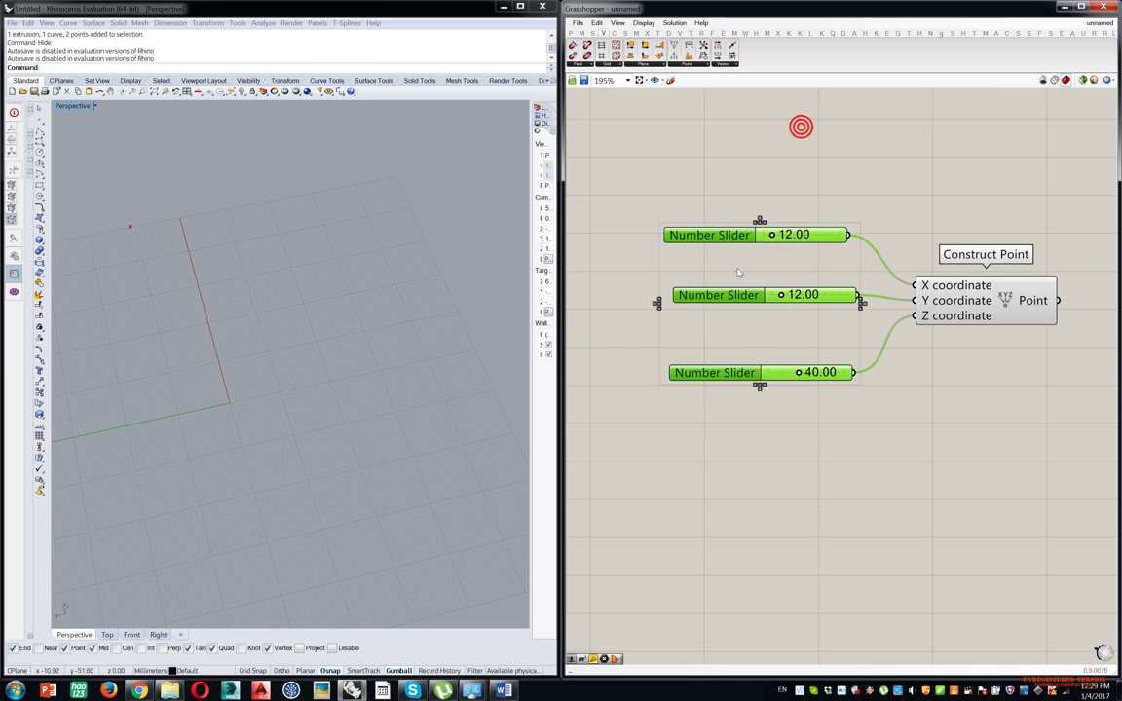
pyautogui.click(760, 222)
pyautogui.click(744, 326)
pyautogui.moveTo(741, 295); pyautogui.dragTo(744, 254)
pyautogui.moveTo(746, 373); pyautogui.dragTo(746, 275)
# Move the slider stack close beside the coordinate inputs of Construct Point.
pyautogui.moveTo(779, 169); pyautogui.dragTo(701, 405)
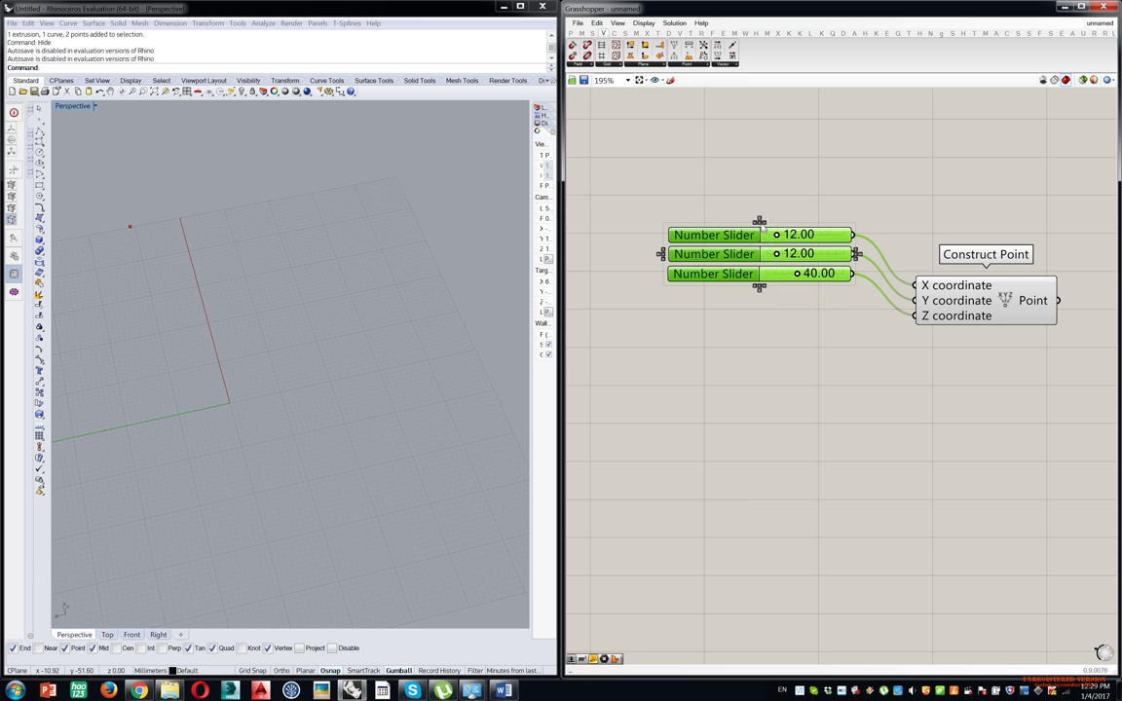
pyautogui.moveTo(755, 234); pyautogui.dragTo(807, 311)
pyautogui.click(866, 197)
pyautogui.moveTo(957, 224); pyautogui.dragTo(882, 234, button='right')
pyautogui.click(883, 320)
pyautogui.click(842, 215)
pyautogui.moveTo(426, 340); pyautogui.dragTo(487, 332, button='right')
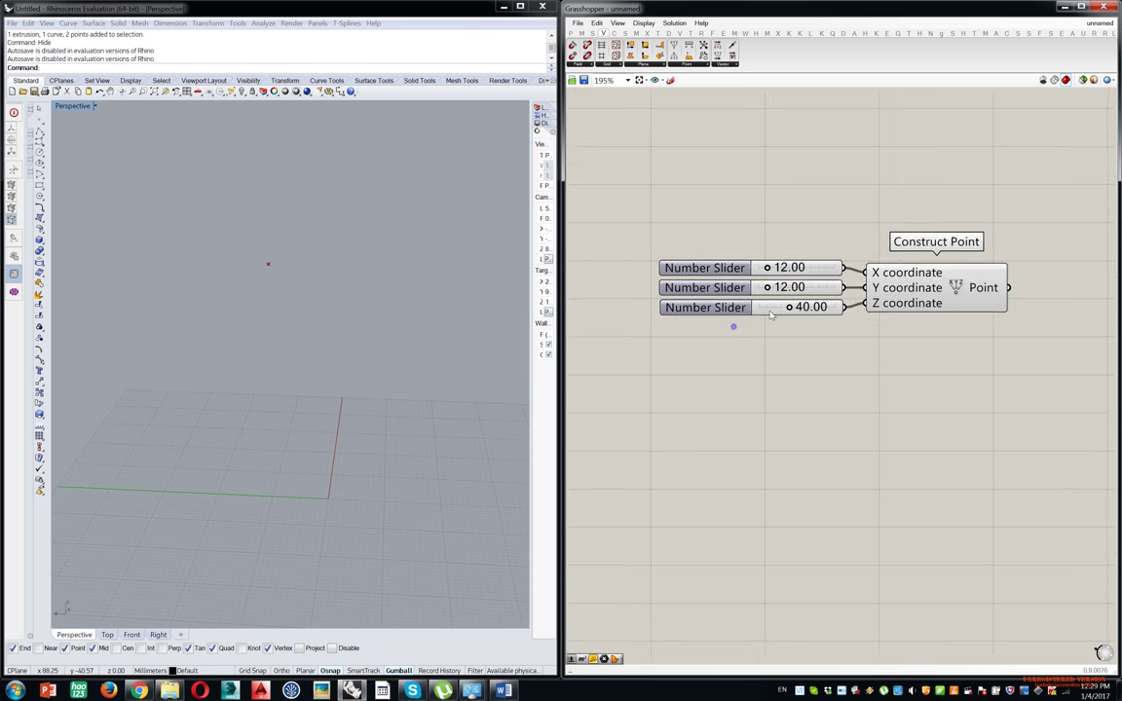
# Set the X, Y and Z sliders feeding Construct Point to 17.77, 14.62 and 10.12.
pyautogui.scroll(3, 740, 321)
pyautogui.moveTo(781, 310); pyautogui.dragTo(754, 231)
pyautogui.moveTo(901, 319); pyautogui.dragTo(842, 320, button='right')
pyautogui.scroll(-5, 807, 268)
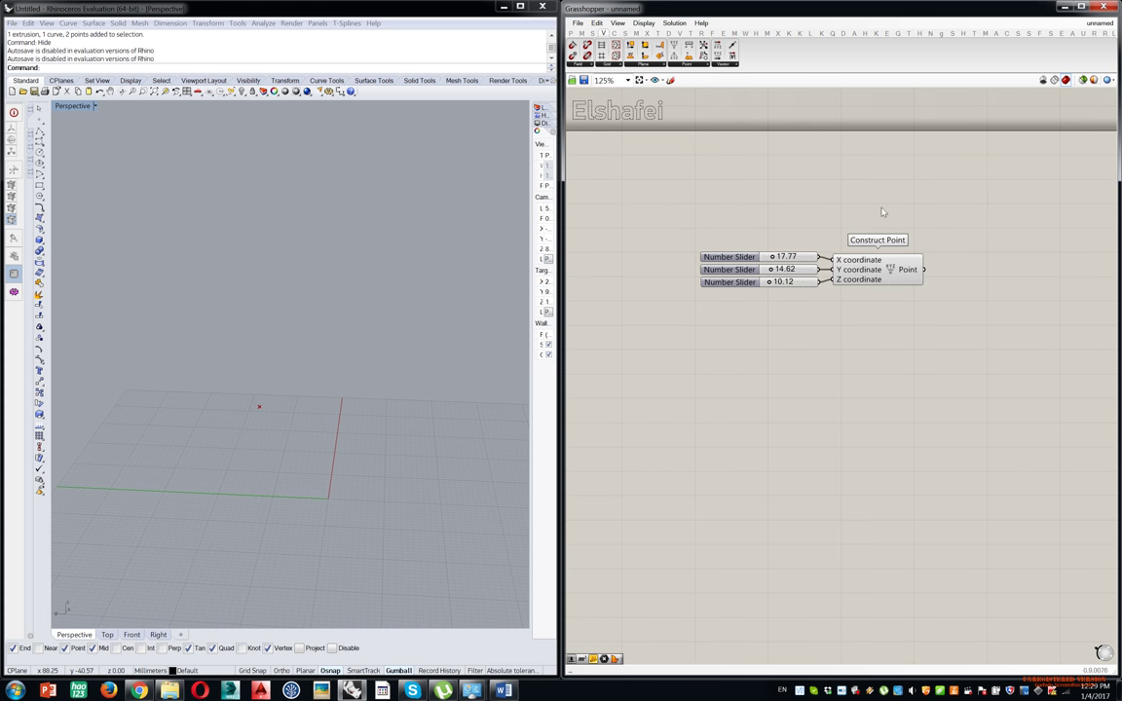
# Duplicate Construct Point together with its three connected sliders and place the copy below the original.
pyautogui.scroll(3, 881, 195)
pyautogui.moveTo(920, 190); pyautogui.dragTo(591, 501)
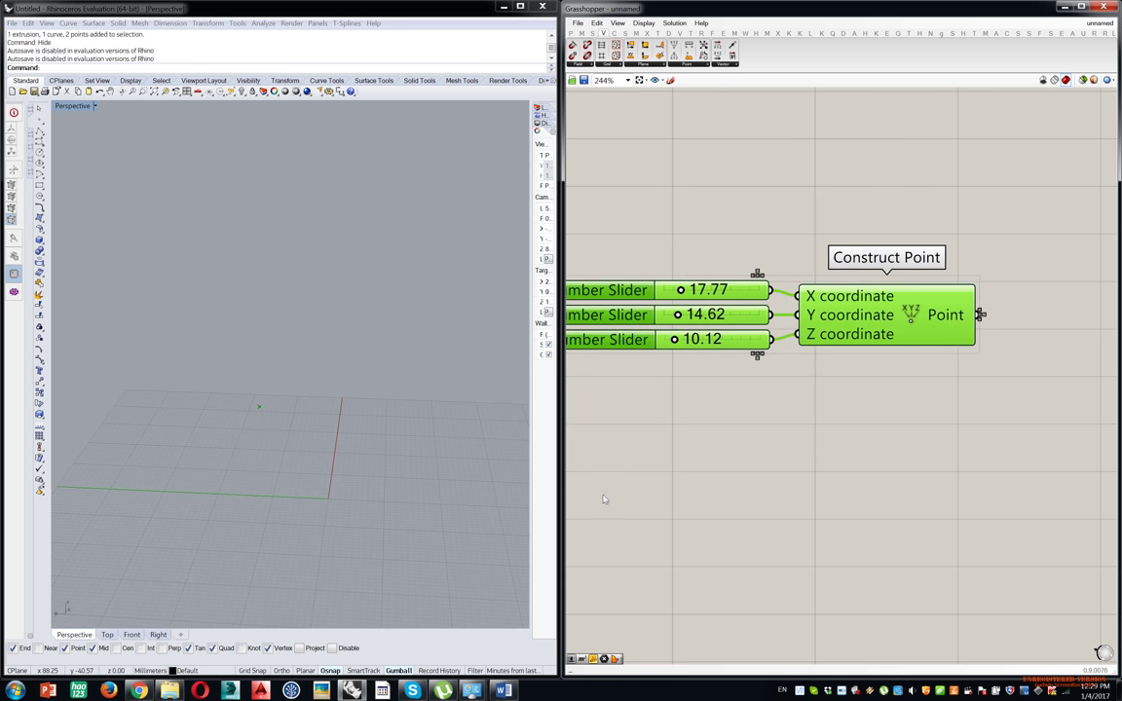
pyautogui.hotkey('ctrl', 'c')
pyautogui.hotkey('ctrl', 'v')
pyautogui.moveTo(862, 345); pyautogui.dragTo(861, 566)
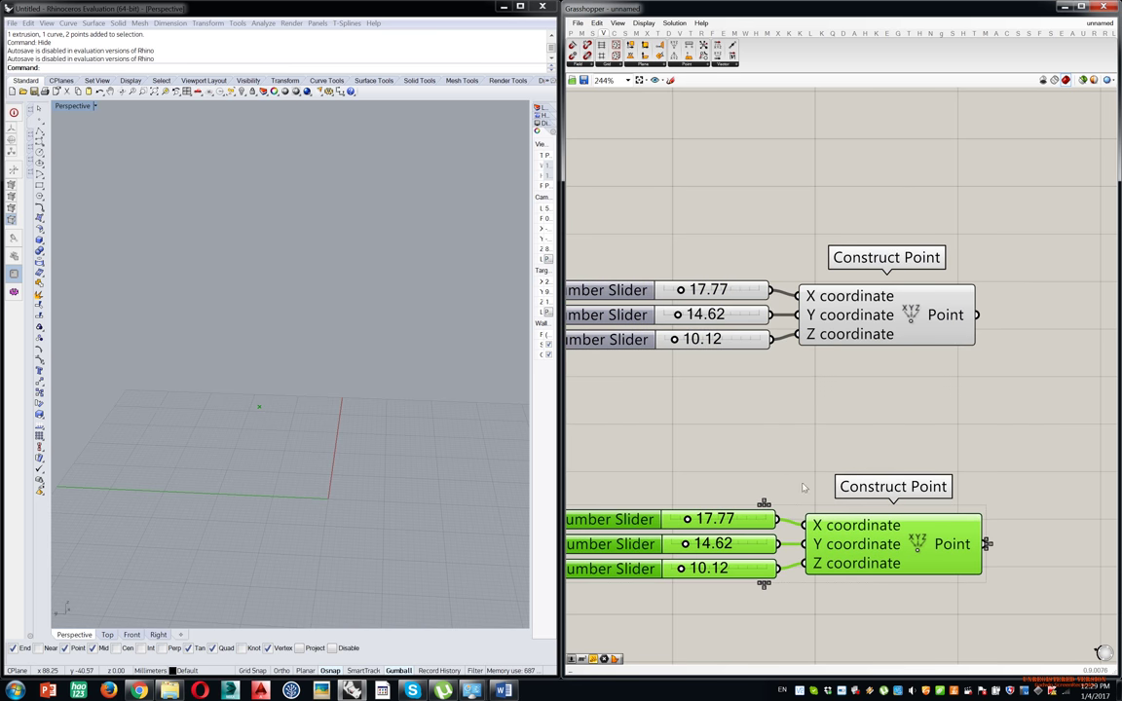
pyautogui.click(803, 487)
# Set the copied X, Y and Z sliders to 41.09, 43.64 and 0.00.
pyautogui.scroll(4, 711, 526)
pyautogui.moveTo(686, 467); pyautogui.dragTo(739, 473)
pyautogui.moveTo(672, 526); pyautogui.dragTo(740, 529)
pyautogui.moveTo(661, 589); pyautogui.dragTo(638, 587)
pyautogui.moveTo(325, 400); pyautogui.dragTo(317, 361, button='right')
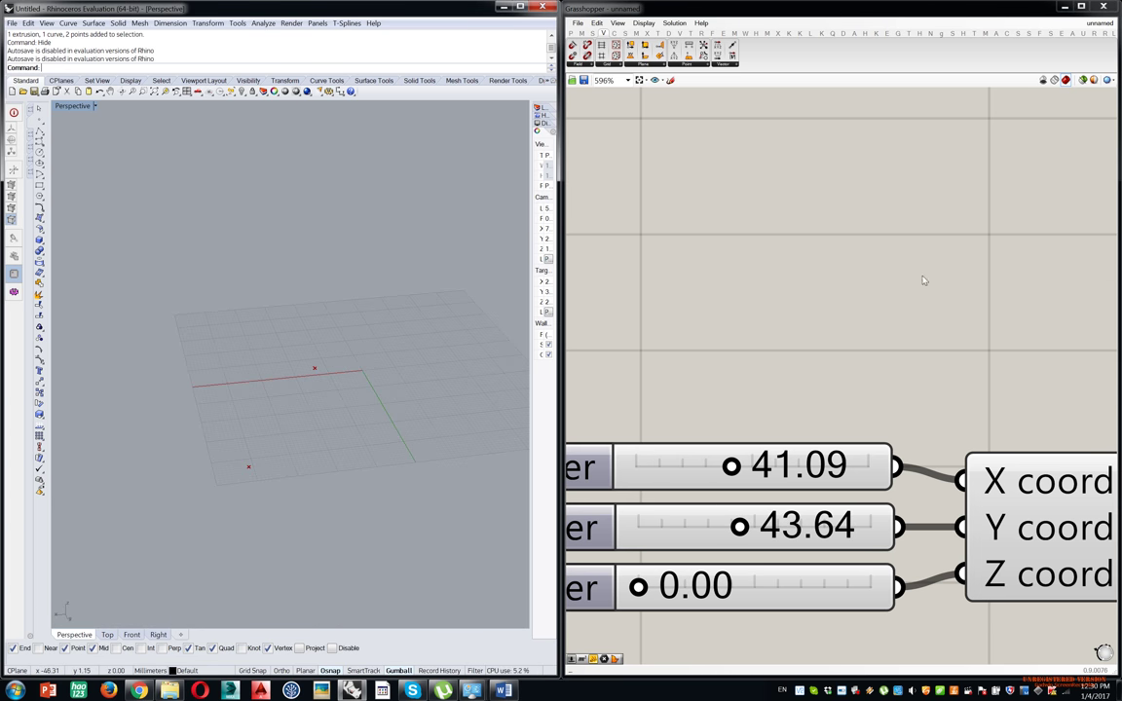
# Add a Line component with start and end point inputs beside the two Construct Point components.
pyautogui.scroll(-5, 923, 280)
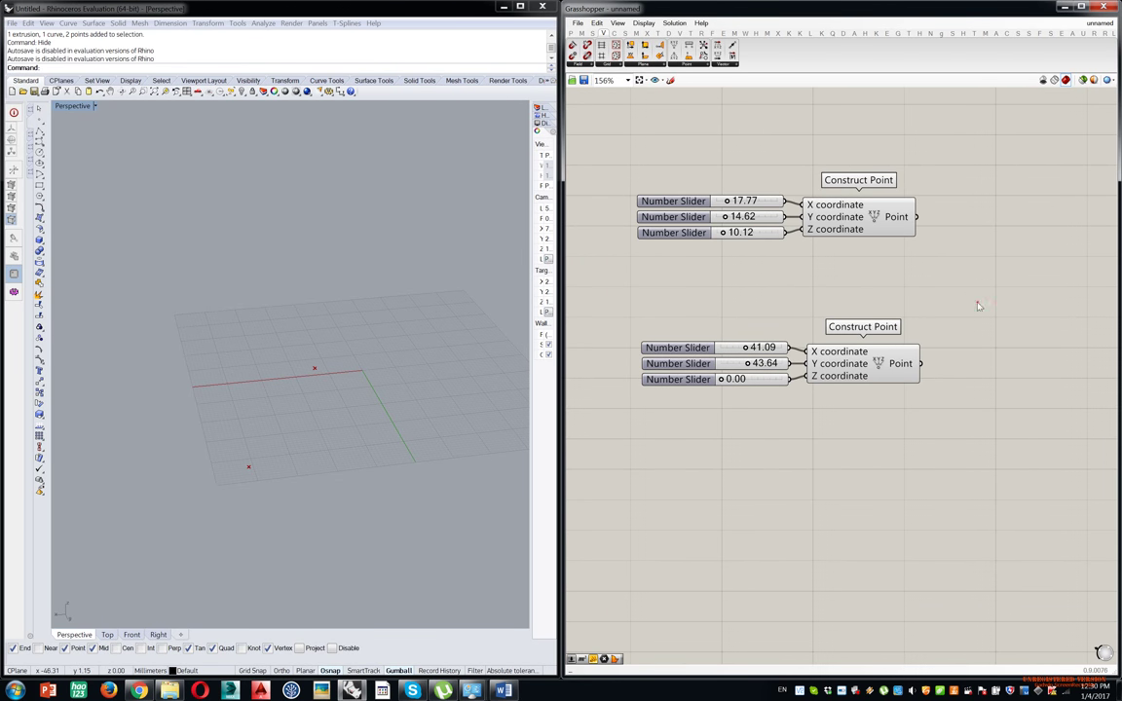
pyautogui.doubleClick(975, 303)
pyautogui.write('line')
pyautogui.press('Up')
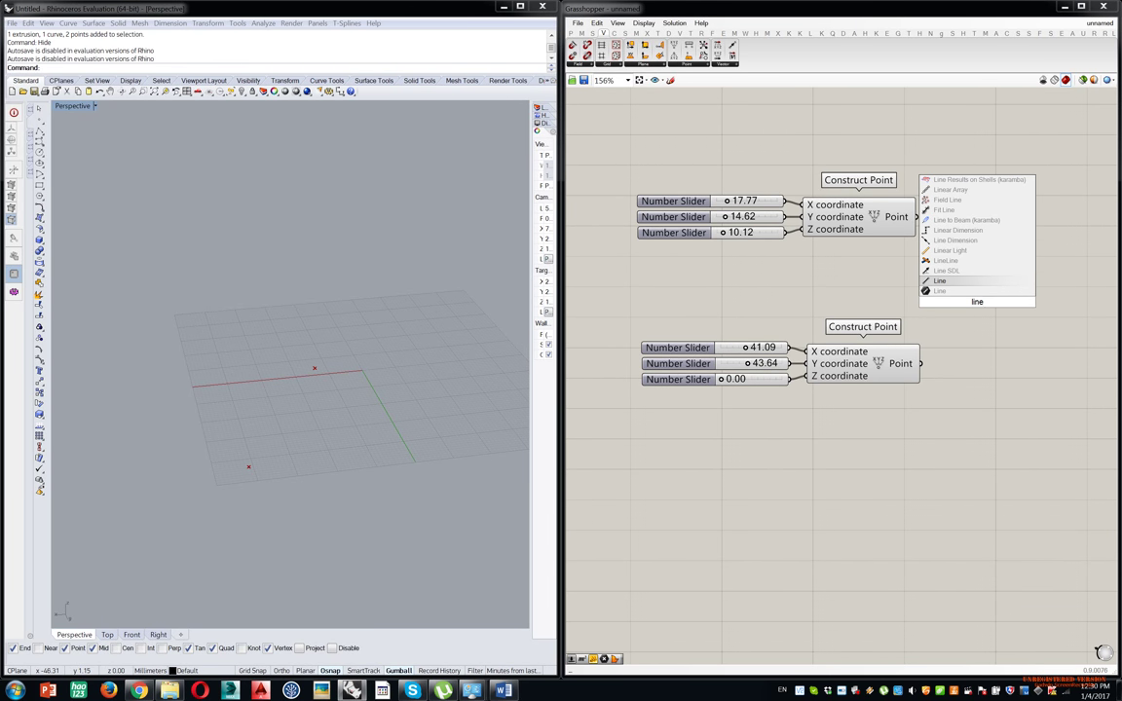
pyautogui.press('Return')
# Connect the upper Construct Point's output to the Line's Start Point and the lower one's output to its End Point.
pyautogui.scroll(2, 893, 209)
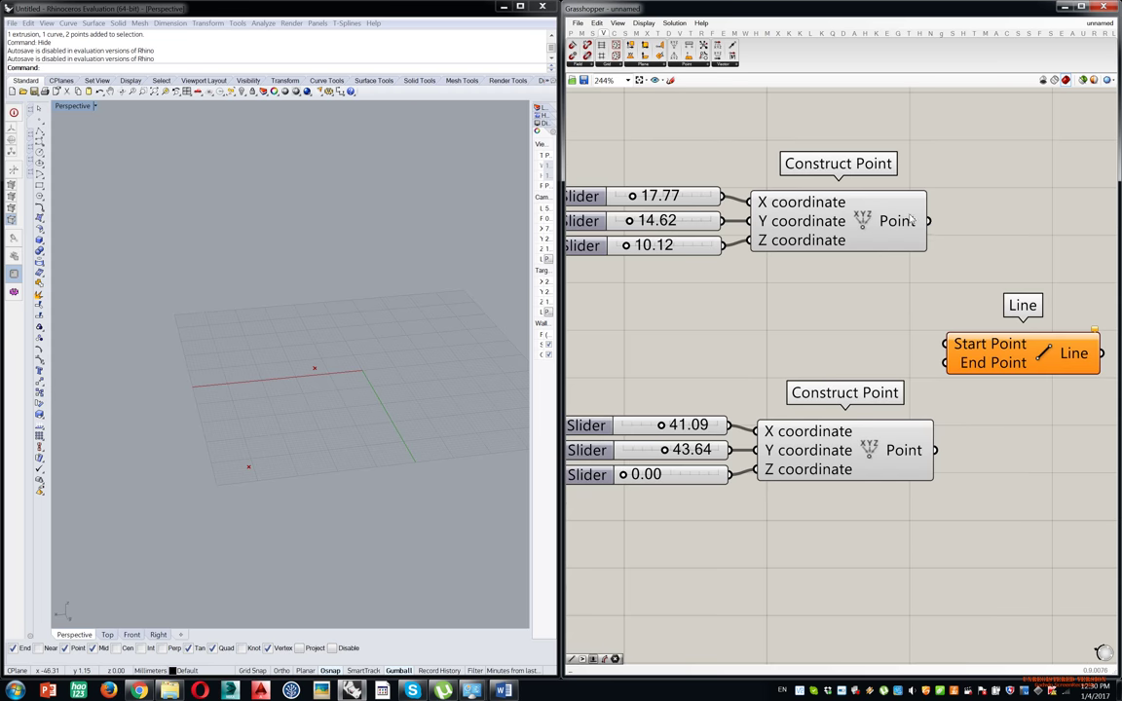
pyautogui.moveTo(928, 221); pyautogui.dragTo(945, 336)
pyautogui.moveTo(934, 451); pyautogui.dragTo(968, 357)
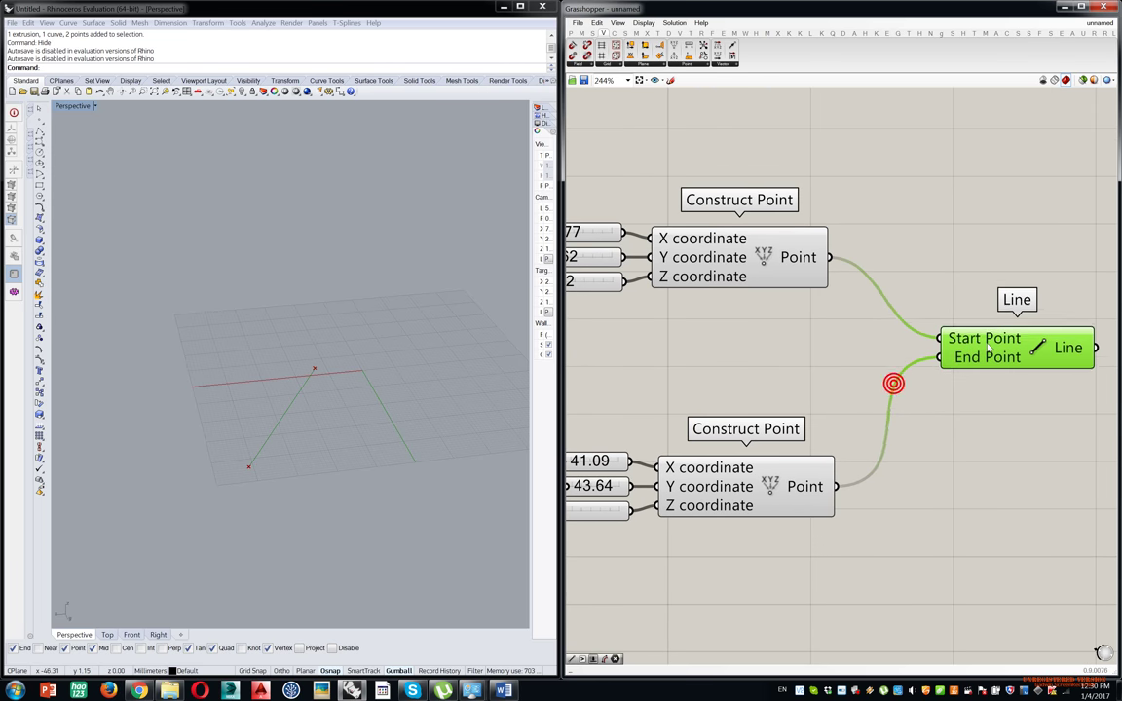
pyautogui.click(955, 233)
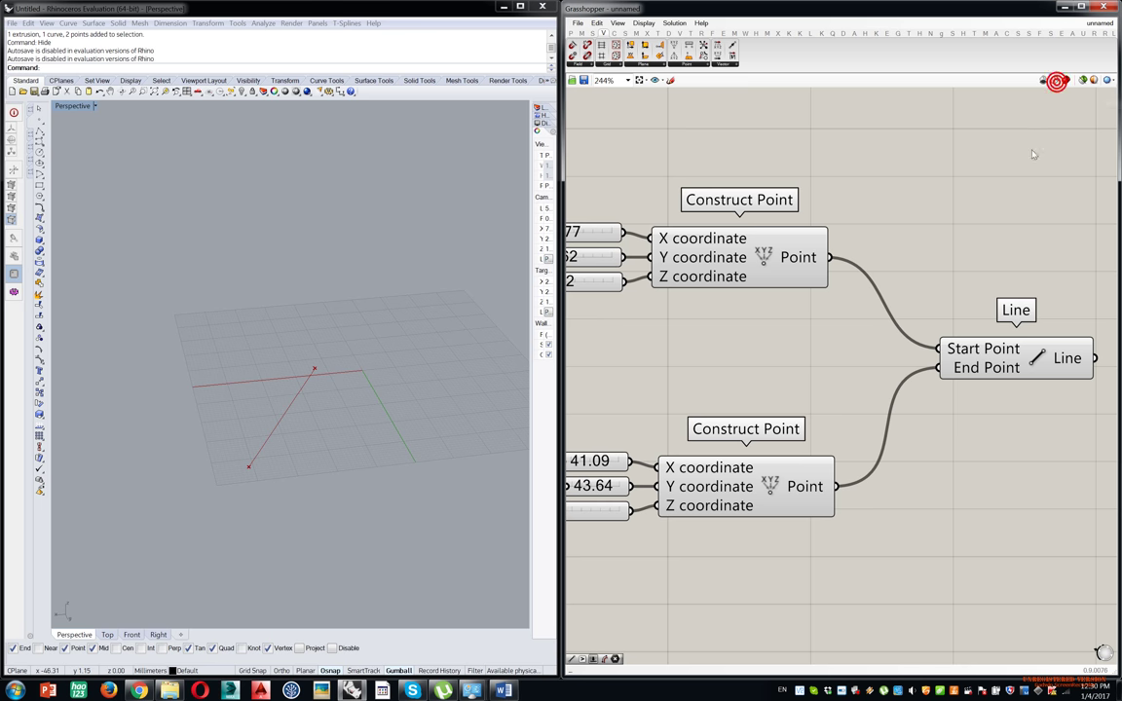
# Try out the preview display modes, ending with geometry drawn only for selected objects.
pyautogui.click(1044, 81)
pyautogui.click(1002, 365)
pyautogui.click(995, 242)
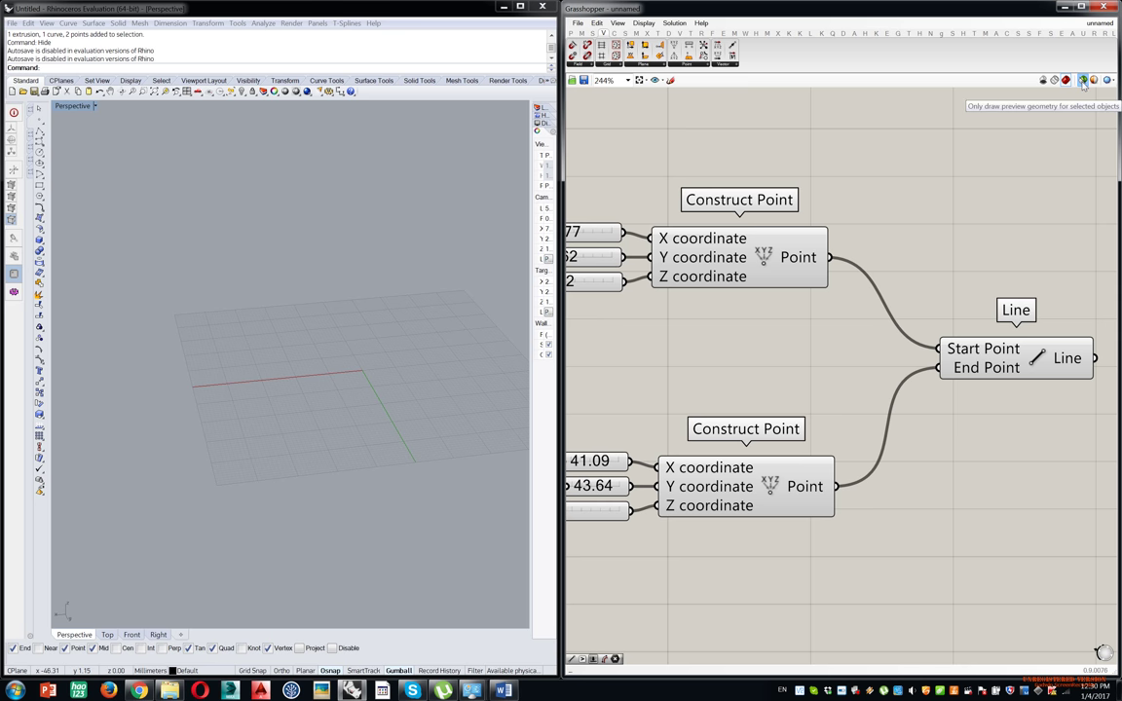
pyautogui.click(1041, 163)
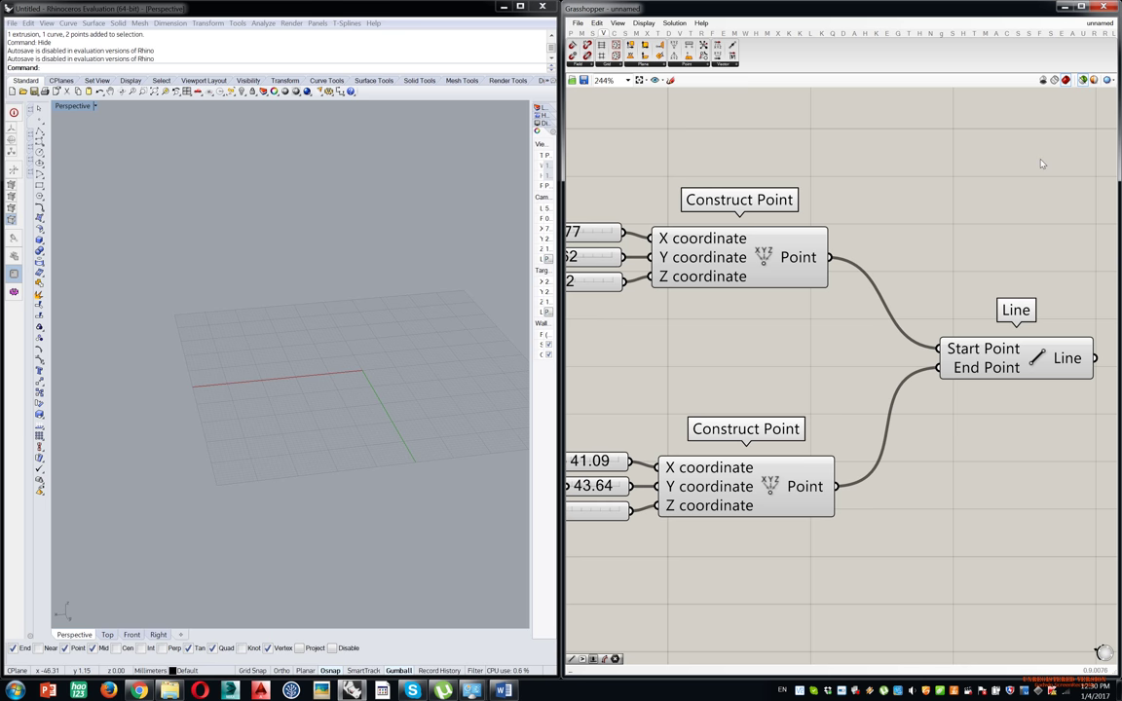
pyautogui.scroll(-6, 925, 214)
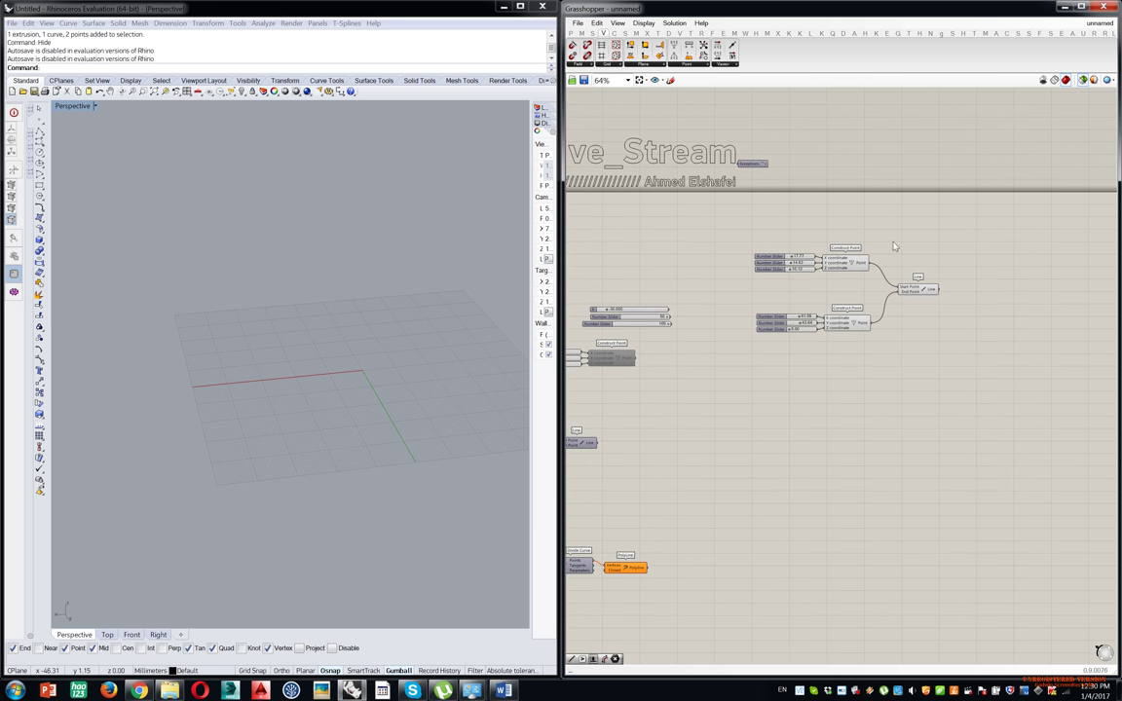
pyautogui.scroll(3, 952, 298)
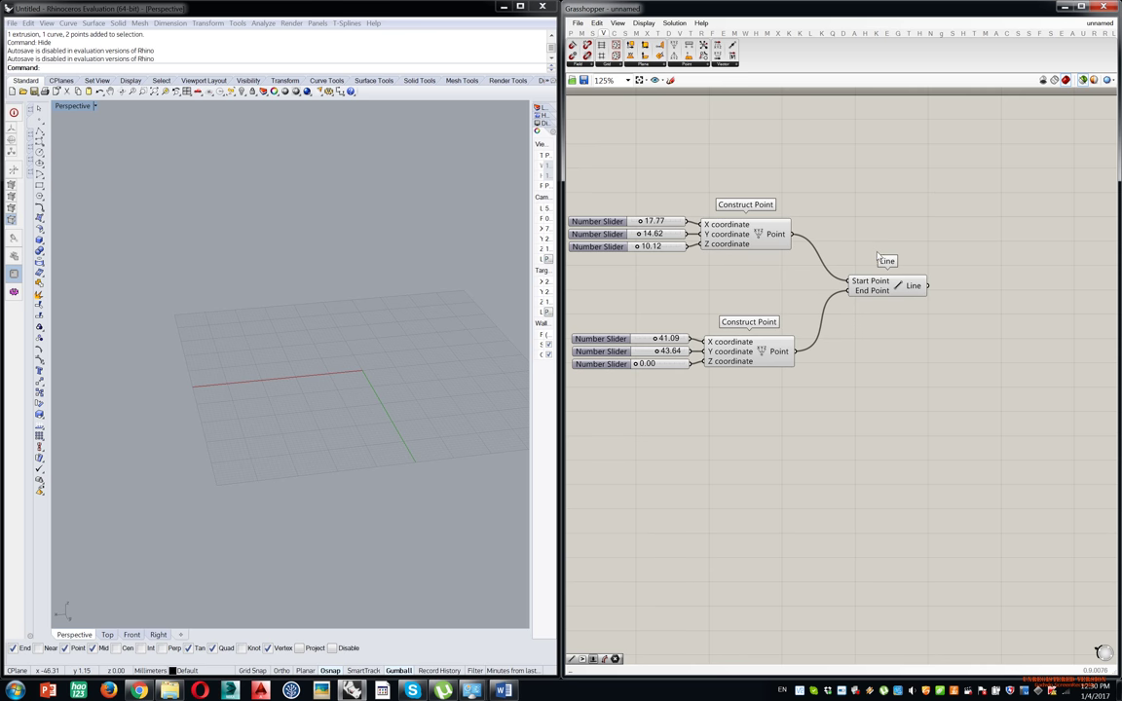
pyautogui.click(1091, 80)
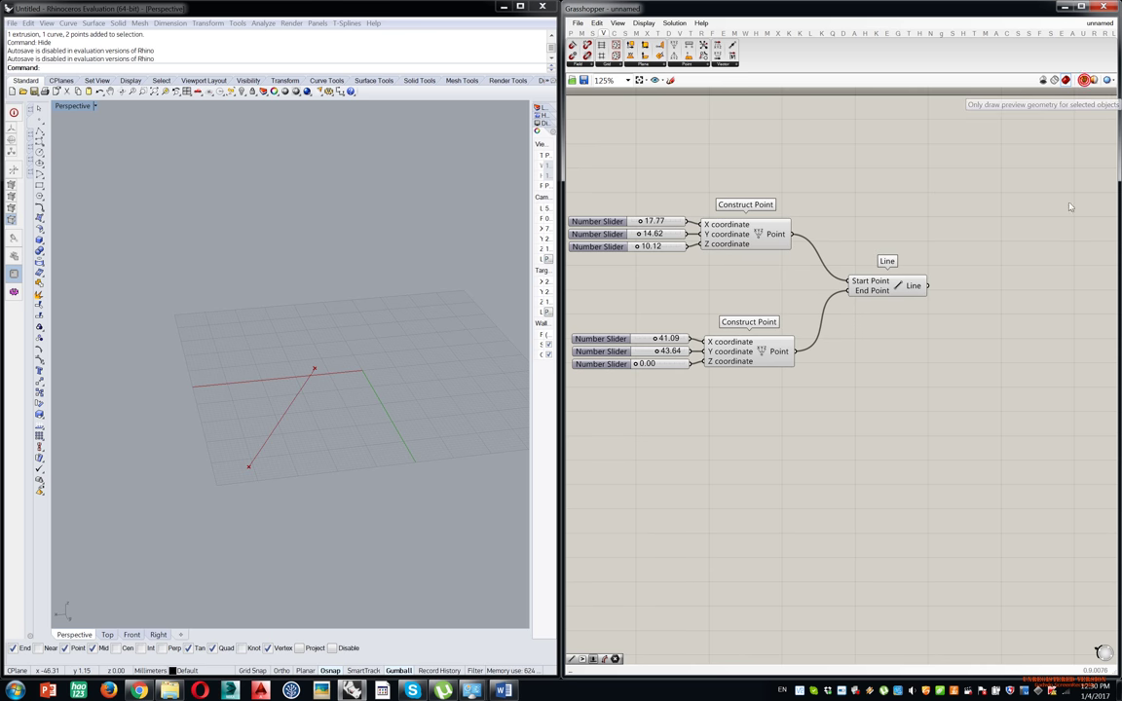
pyautogui.click(1072, 159)
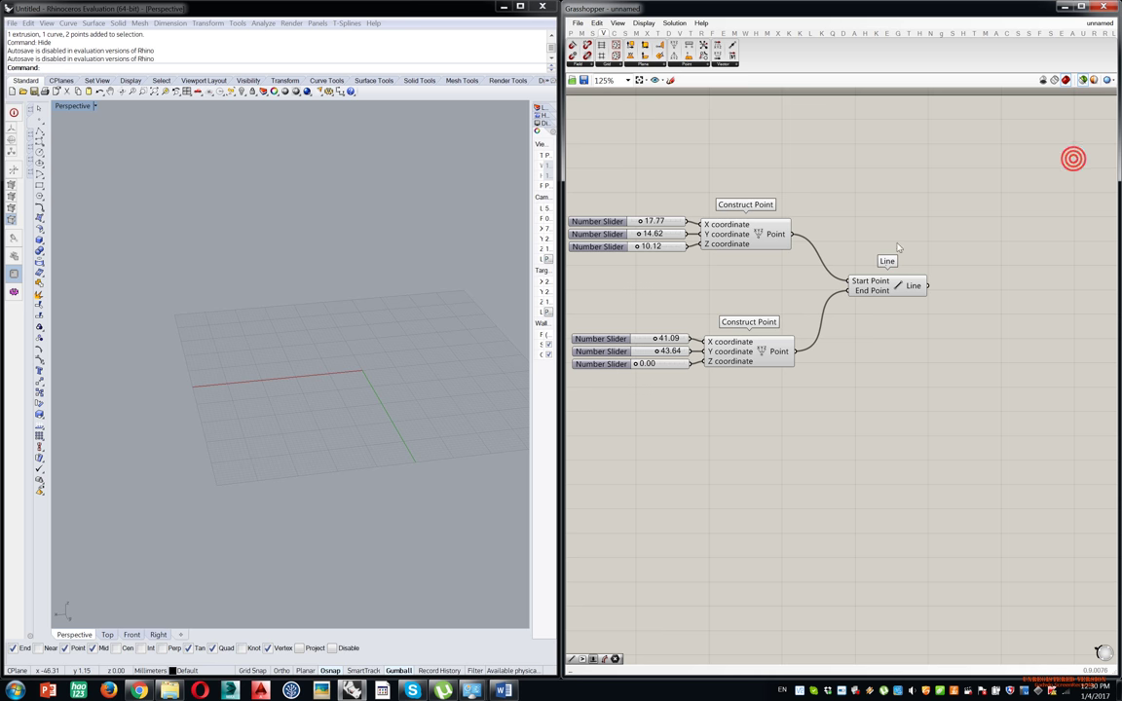
# Select the Line and each Construct Point in turn to view its geometry alone, and return to previewing all components.
pyautogui.click(889, 291)
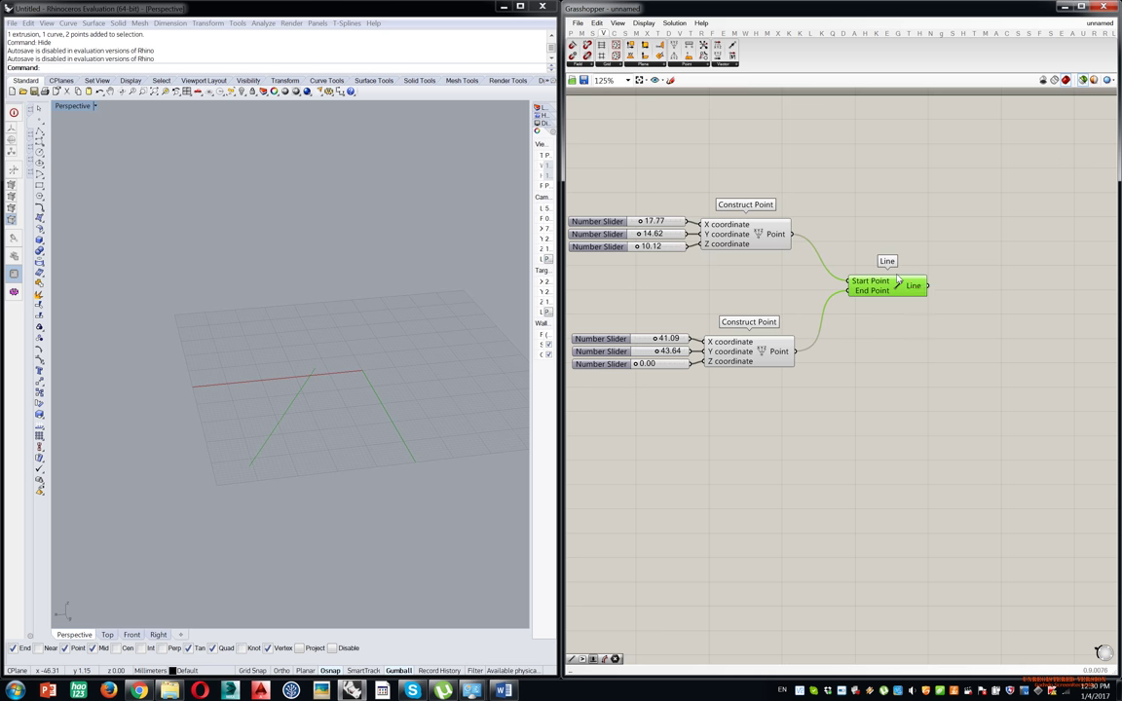
pyautogui.click(750, 232)
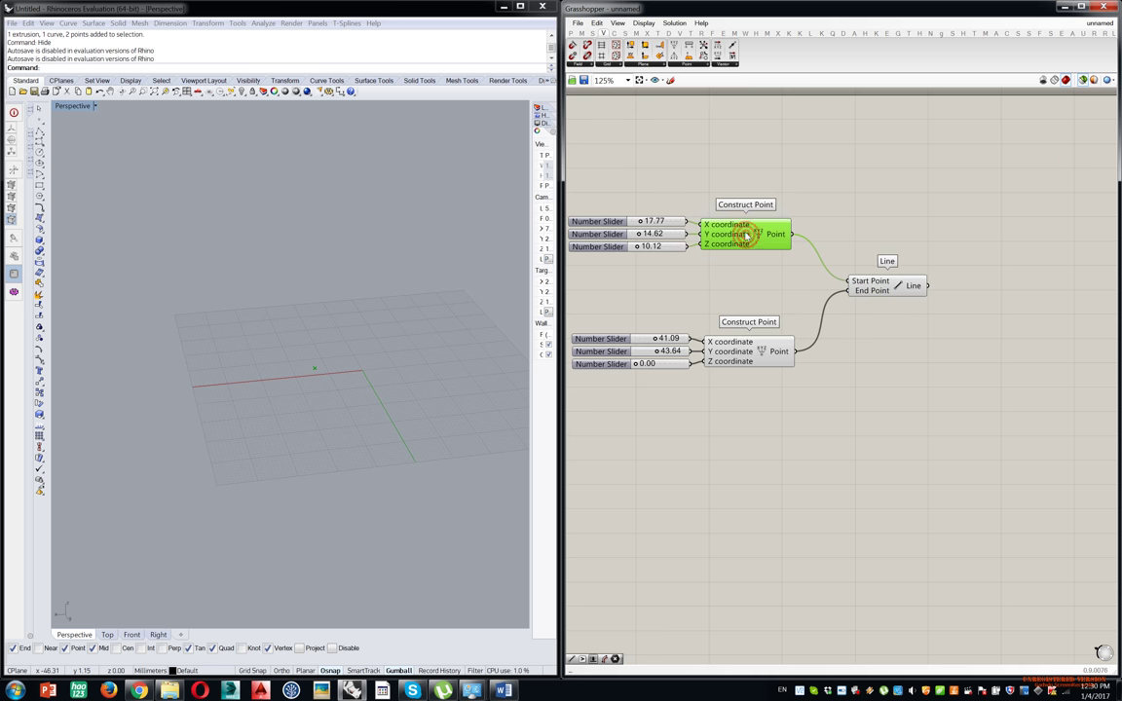
pyautogui.click(761, 358)
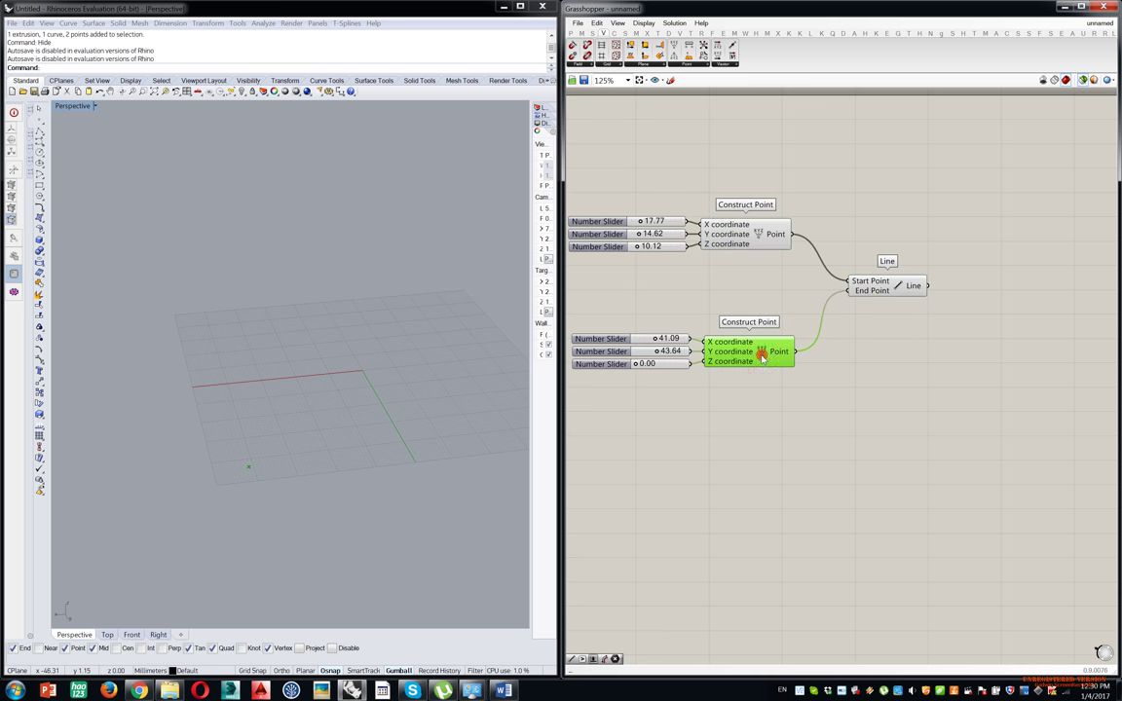
pyautogui.click(882, 292)
pyautogui.click(747, 231)
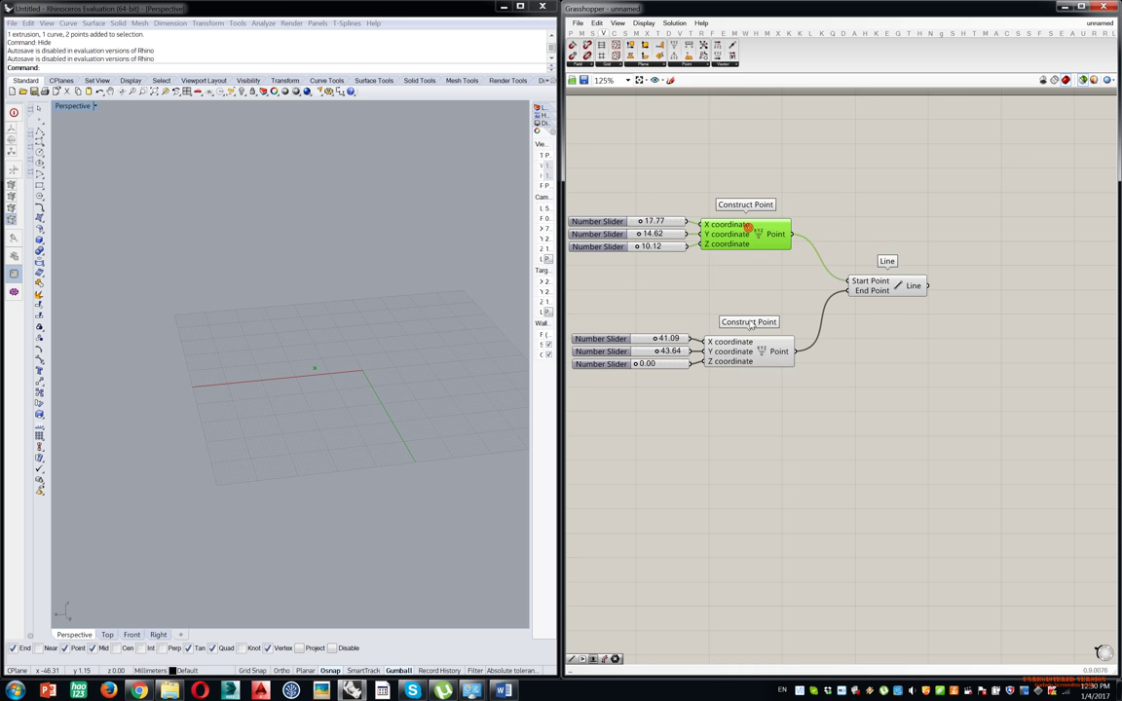
pyautogui.click(751, 347)
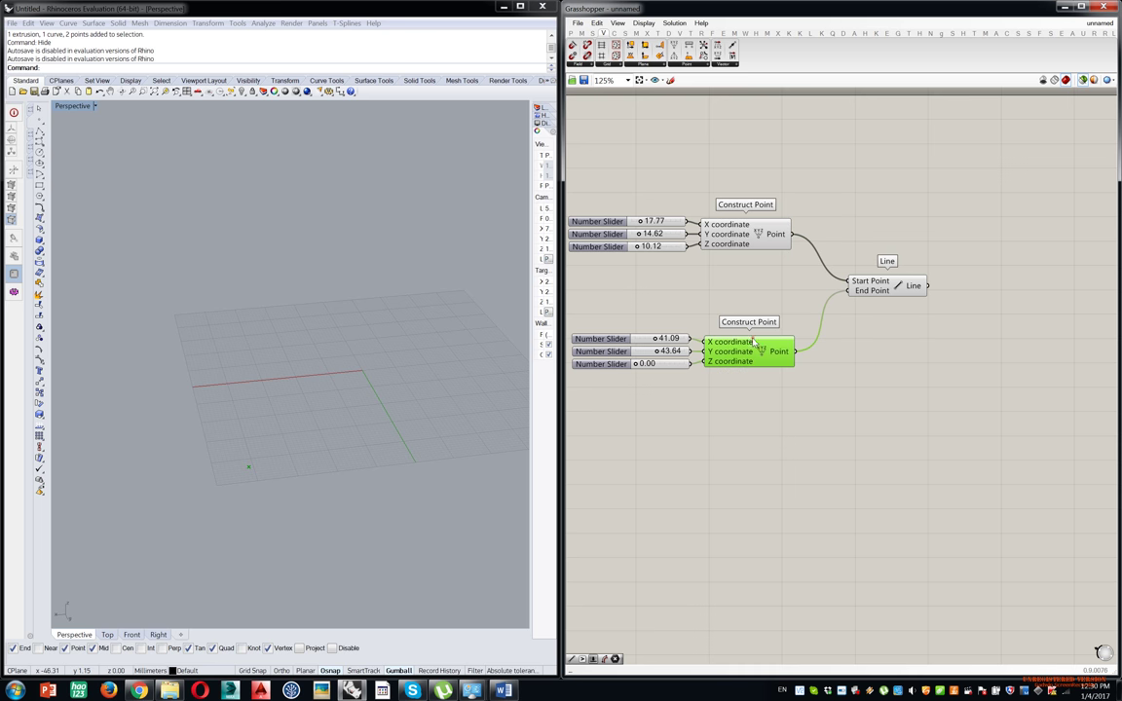
pyautogui.click(991, 215)
pyautogui.click(876, 282)
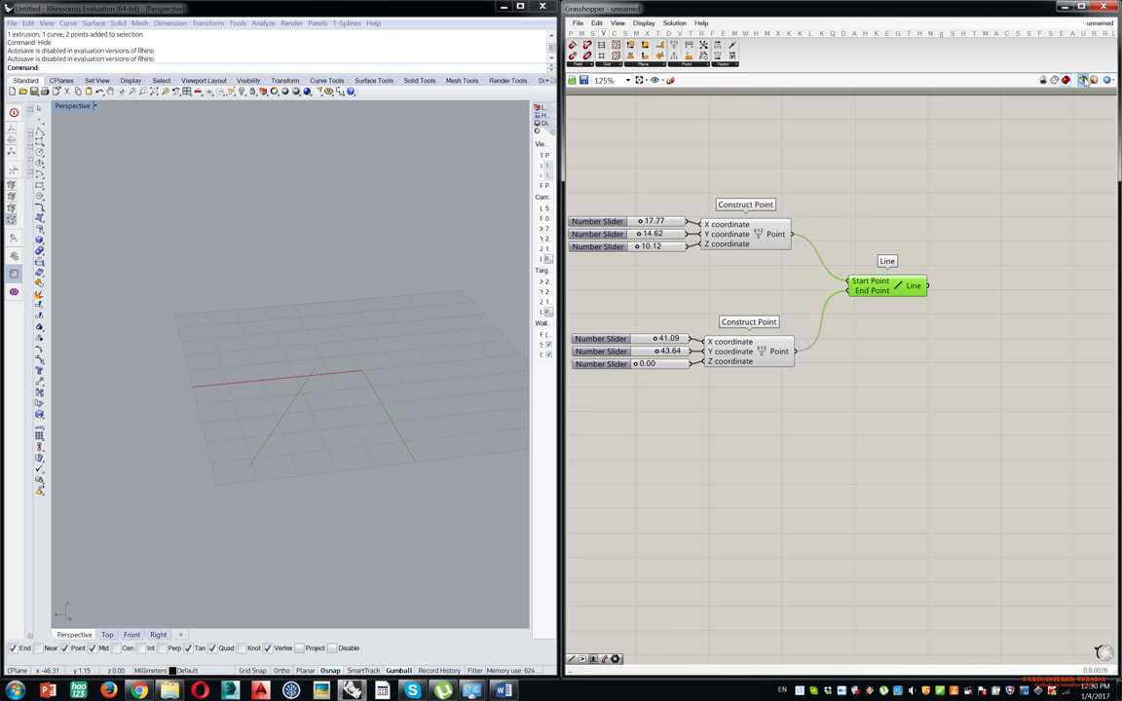
pyautogui.click(971, 223)
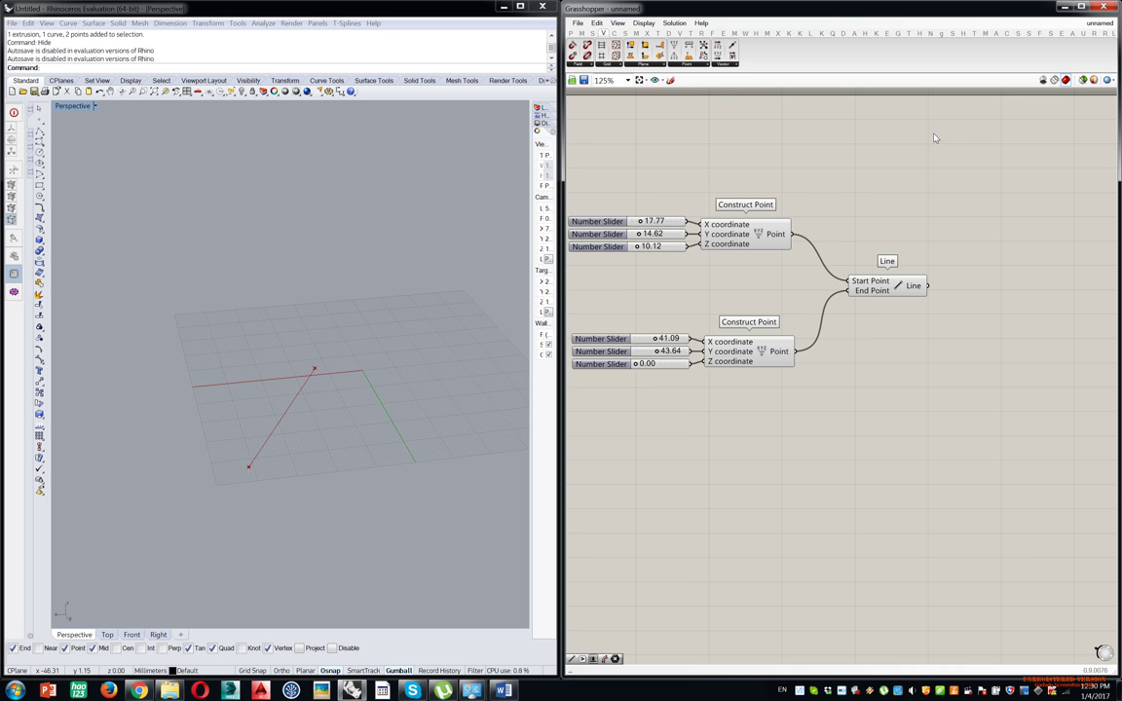
# Disable the preview of both Construct Point components and move the Line component slightly away from them.
pyautogui.moveTo(795, 133); pyautogui.dragTo(718, 466)
pyautogui.middleClick(764, 278)
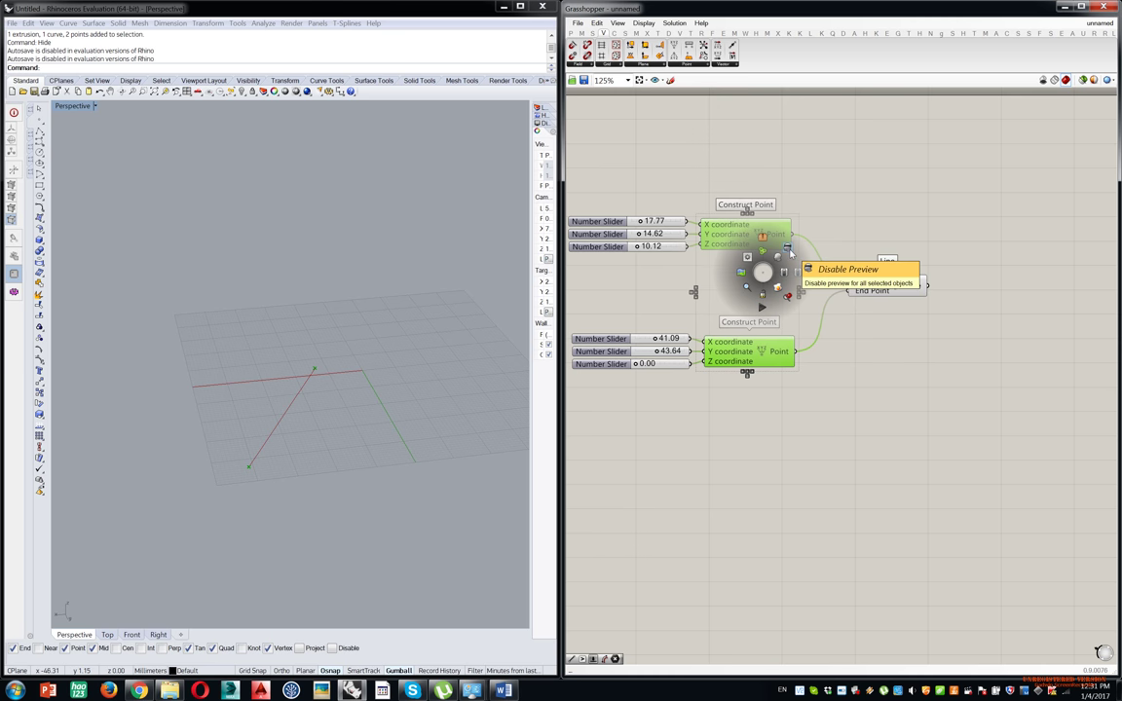
pyautogui.click(789, 251)
pyautogui.moveTo(367, 333); pyautogui.dragTo(285, 377, button='right')
pyautogui.moveTo(895, 285); pyautogui.dragTo(919, 280)
pyautogui.click(775, 172)
# Enable the preview of both Construct Point components again.
pyautogui.moveTo(762, 274); pyautogui.dragTo(717, 455)
pyautogui.middleClick(732, 337)
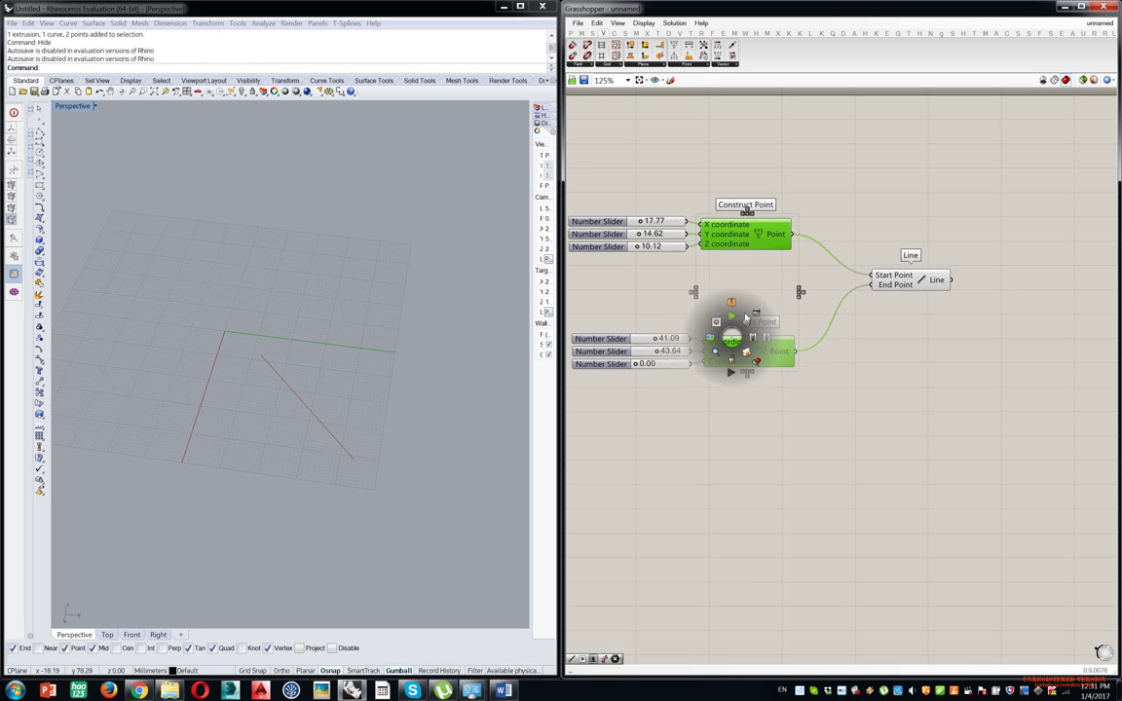
pyautogui.click(747, 325)
pyautogui.click(864, 173)
# Change the preview point flavour to Dot while viewing the line's endpoint up close.
pyautogui.moveTo(395, 245); pyautogui.dragTo(386, 253, button='right')
pyautogui.scroll(7, 268, 388)
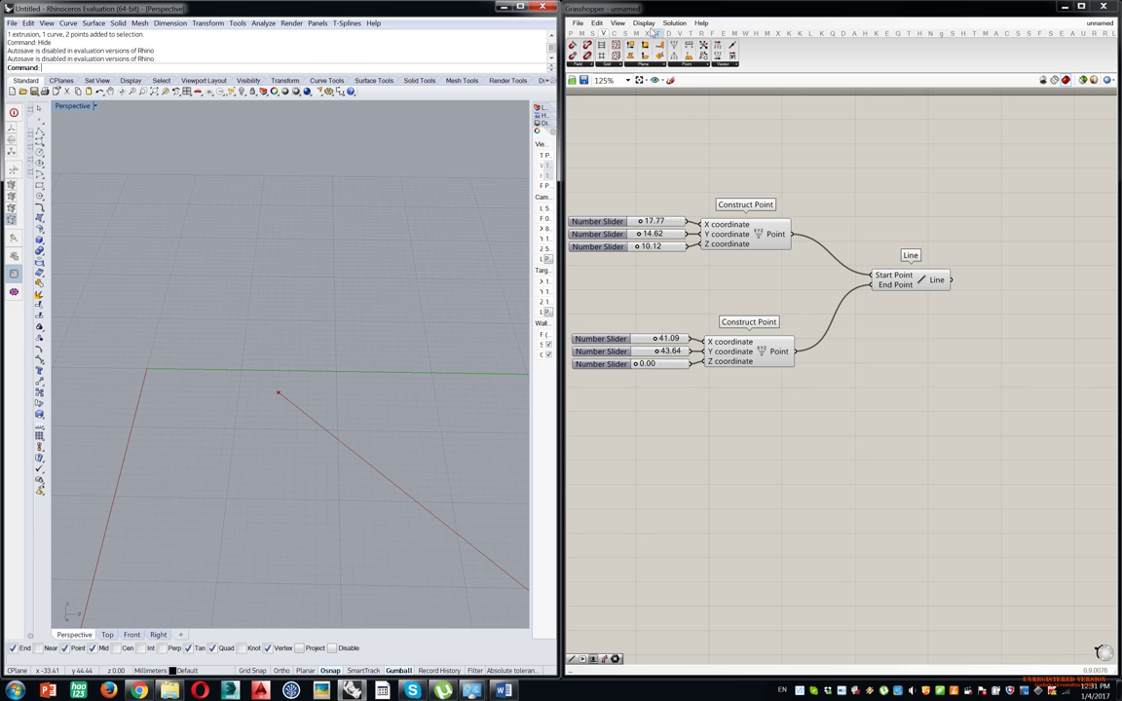
pyautogui.click(644, 22)
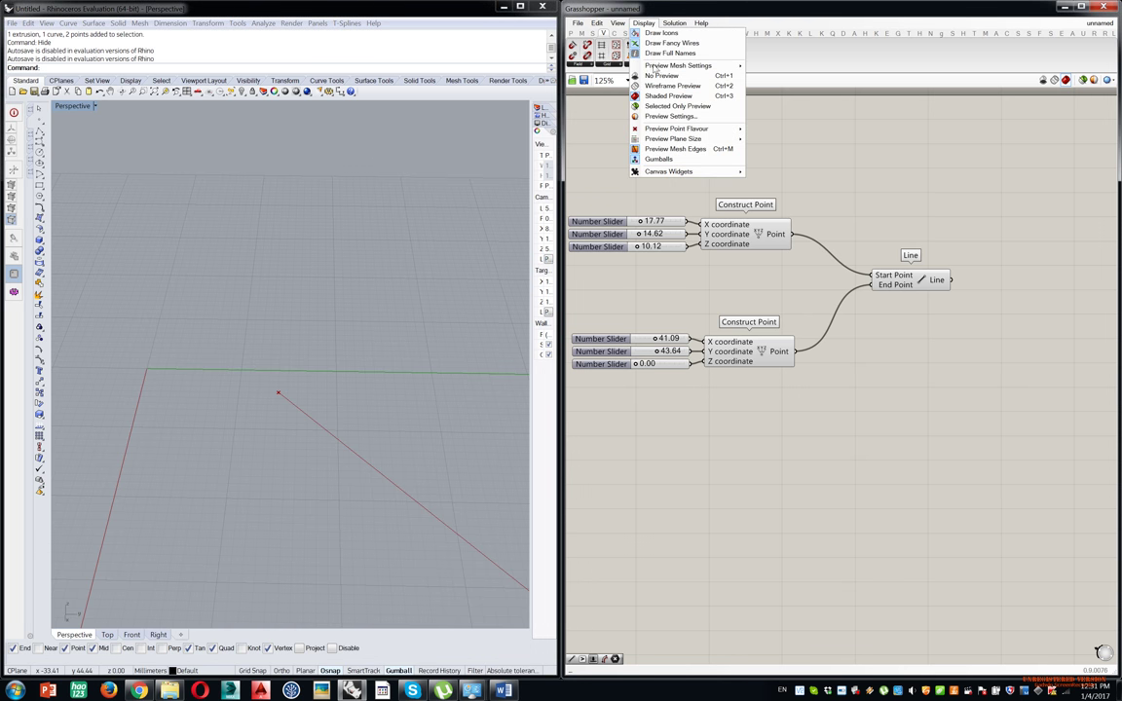
pyautogui.moveTo(660, 133)
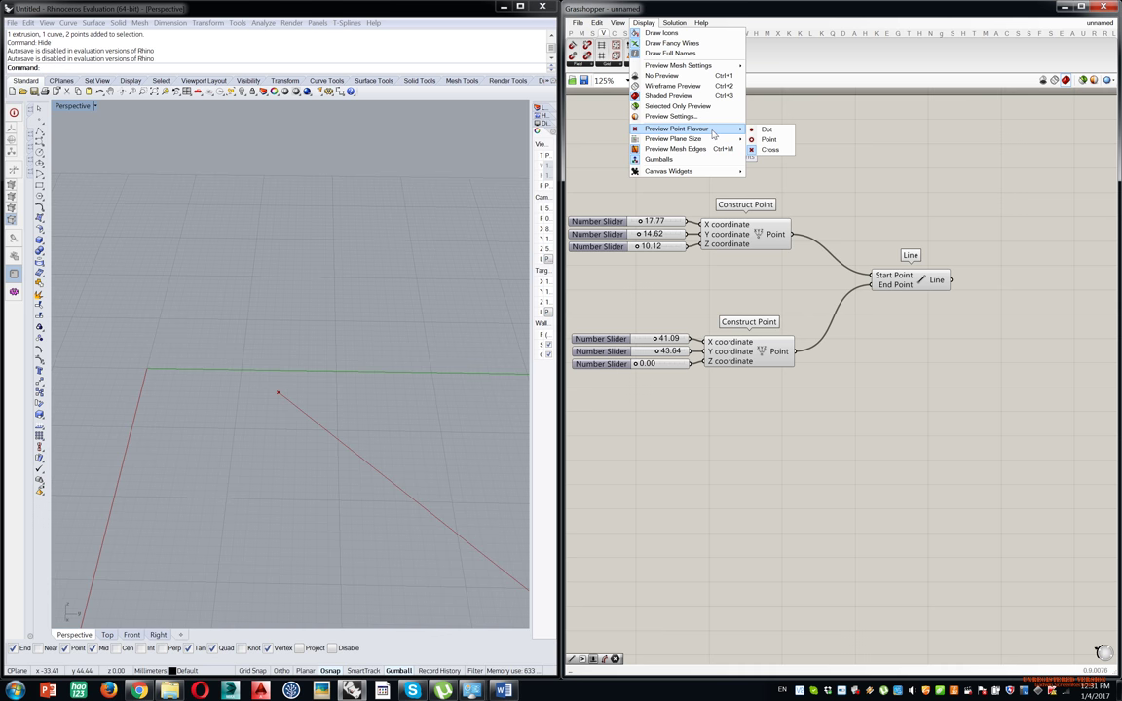
pyautogui.click(768, 129)
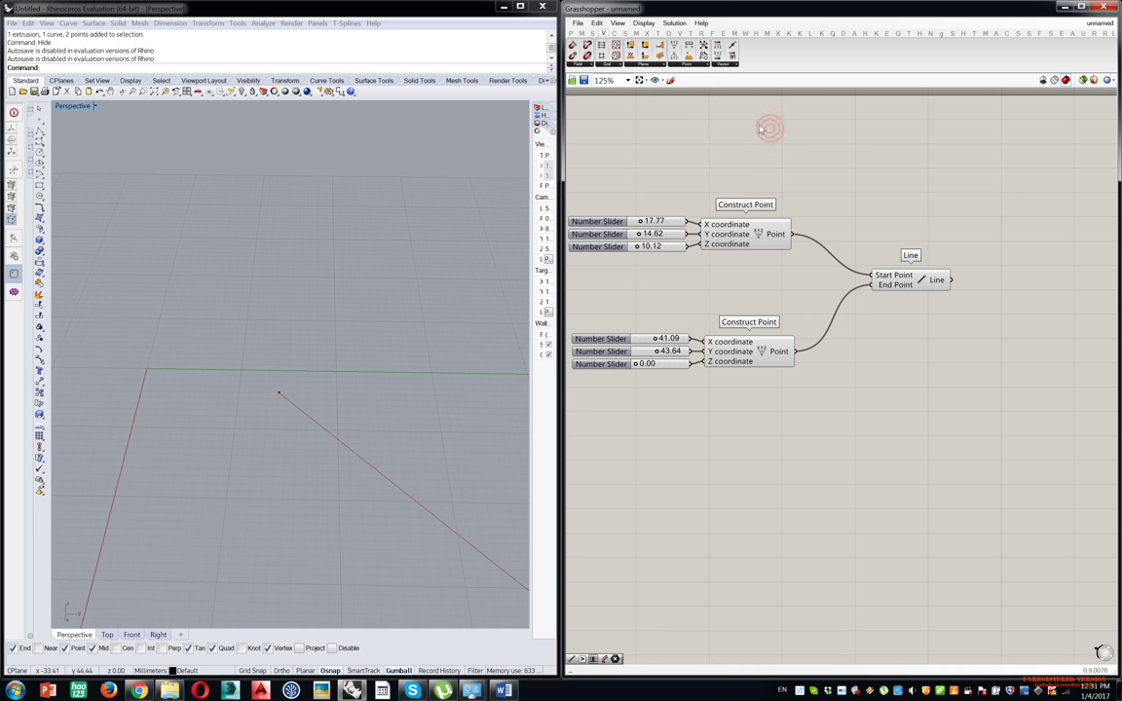
# Change the preview point flavour to Point and view the whole line with its endpoints.
pyautogui.click(641, 24)
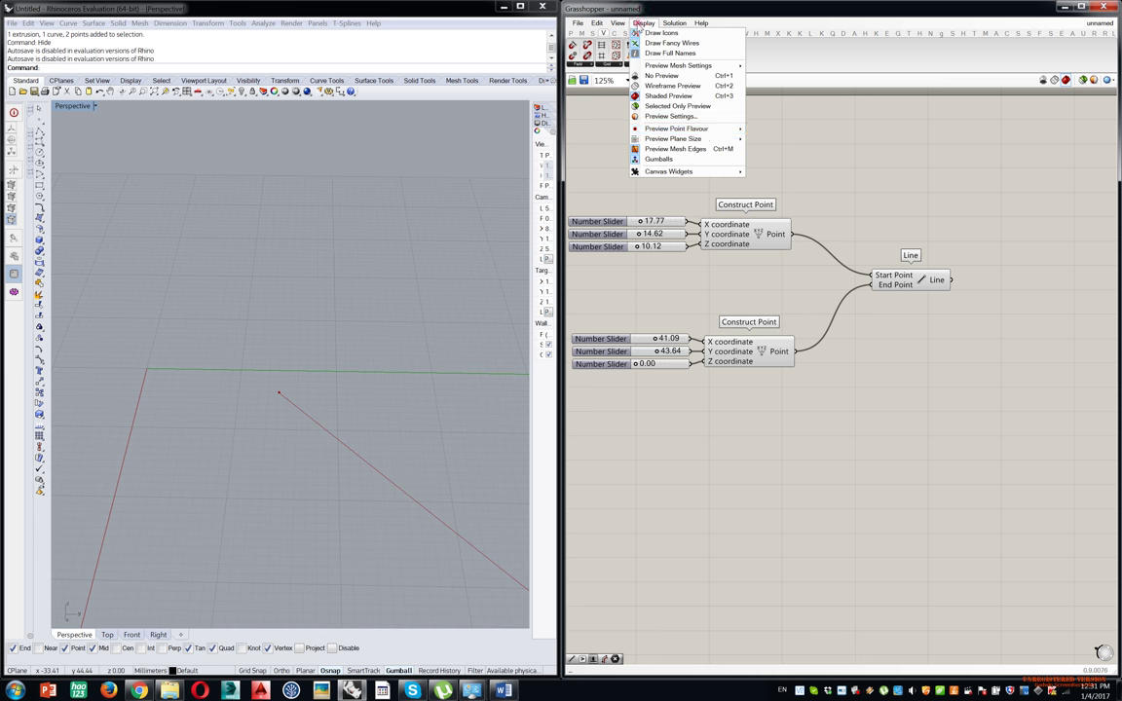
pyautogui.moveTo(676, 128)
pyautogui.click(767, 142)
pyautogui.moveTo(303, 394)
pyautogui.mouseDown(button='right')
pyautogui.moveTo(290, 335)
pyautogui.moveTo(322, 405)
pyautogui.mouseUp(button='right')
pyautogui.scroll(-8, 291, 351)
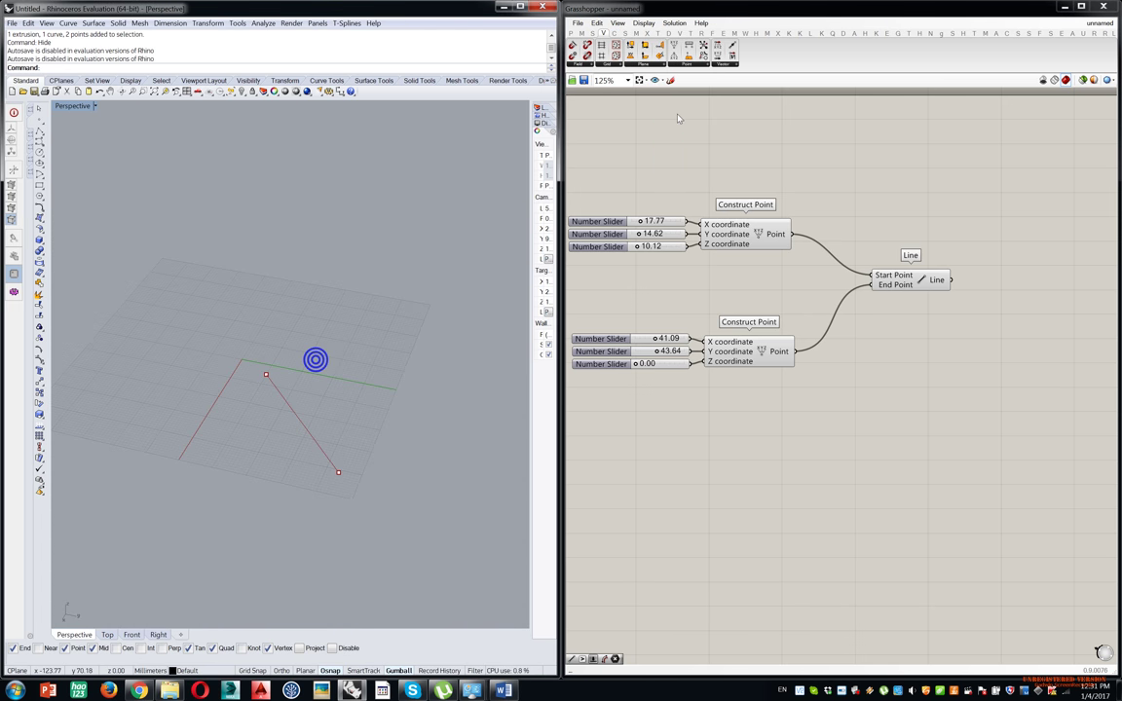
# Set the preview point flavour back to Cross.
pyautogui.click(642, 22)
pyautogui.moveTo(703, 130)
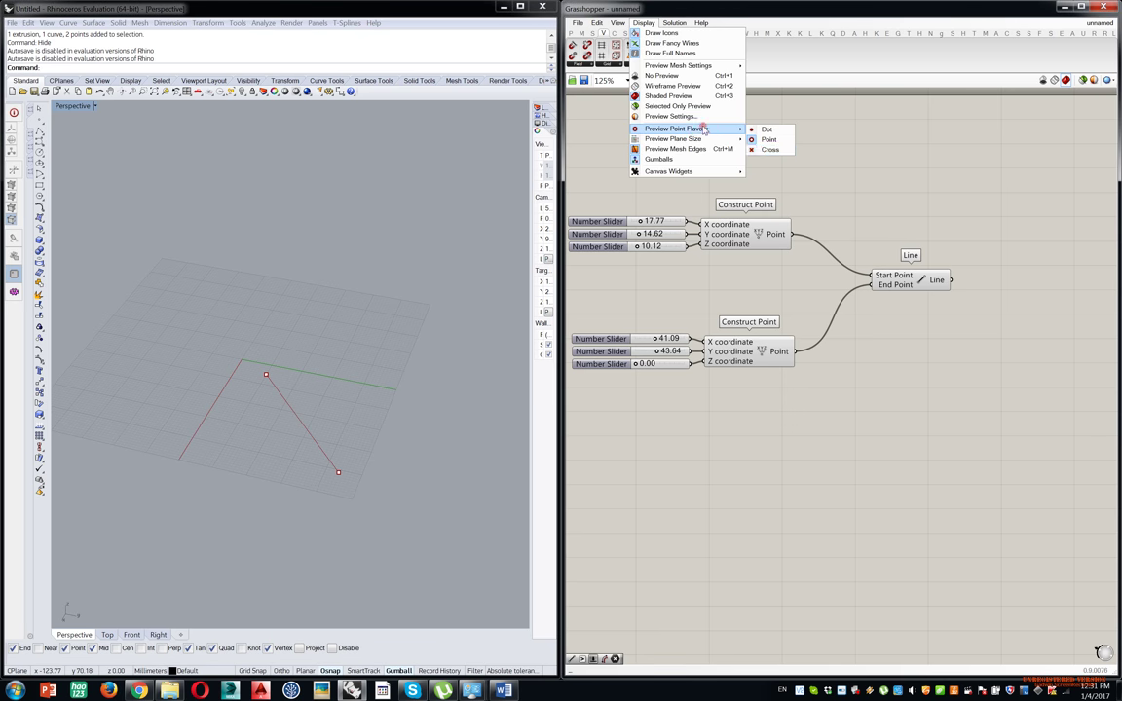
pyautogui.click(768, 150)
pyautogui.moveTo(213, 401); pyautogui.dragTo(426, 352, button='right')
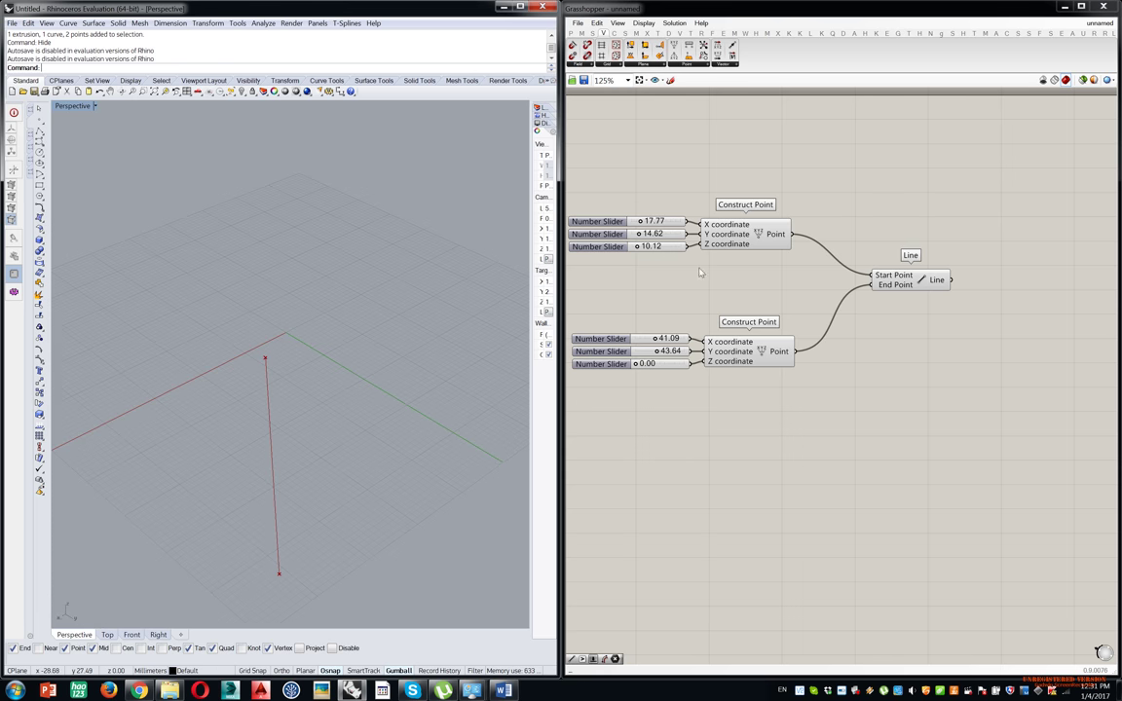
# Set the upper Construct Point's X, Y and Z sliders to 17.25, 41.10 and 30.31.
pyautogui.moveTo(647, 236); pyautogui.dragTo(692, 248, button='right')
pyautogui.scroll(5, 692, 247)
pyautogui.moveTo(676, 250); pyautogui.dragTo(723, 251)
pyautogui.moveTo(669, 290); pyautogui.dragTo(698, 289)
pyautogui.moveTo(683, 219)
pyautogui.mouseDown()
pyautogui.moveTo(651, 214)
pyautogui.moveTo(677, 214)
pyautogui.mouseUp()
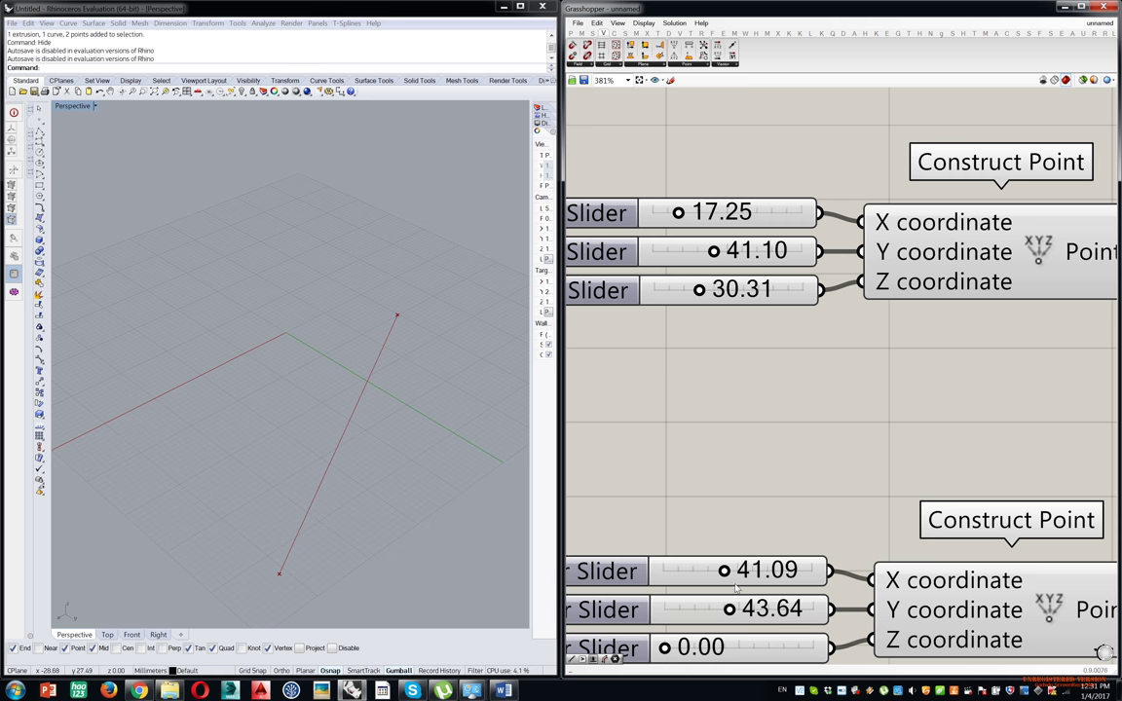
# Set the lower Construct Point's Y slider to 40.76 and its Z slider to 33.55.
pyautogui.moveTo(730, 610); pyautogui.dragTo(721, 609)
pyautogui.moveTo(720, 591); pyautogui.dragTo(721, 458, button='right')
pyautogui.moveTo(663, 517); pyautogui.dragTo(726, 521)
pyautogui.moveTo(330, 324); pyautogui.dragTo(468, 326, button='right')
pyautogui.scroll(-5, 834, 258)
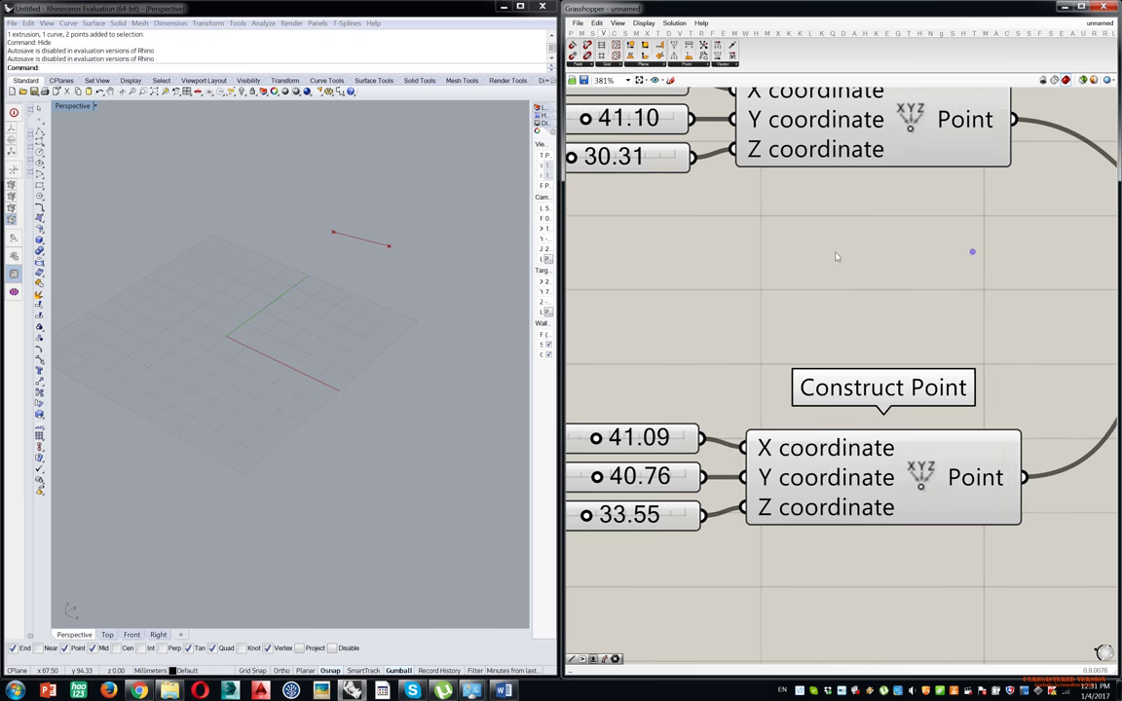
pyautogui.moveTo(834, 269); pyautogui.dragTo(826, 210, button='right')
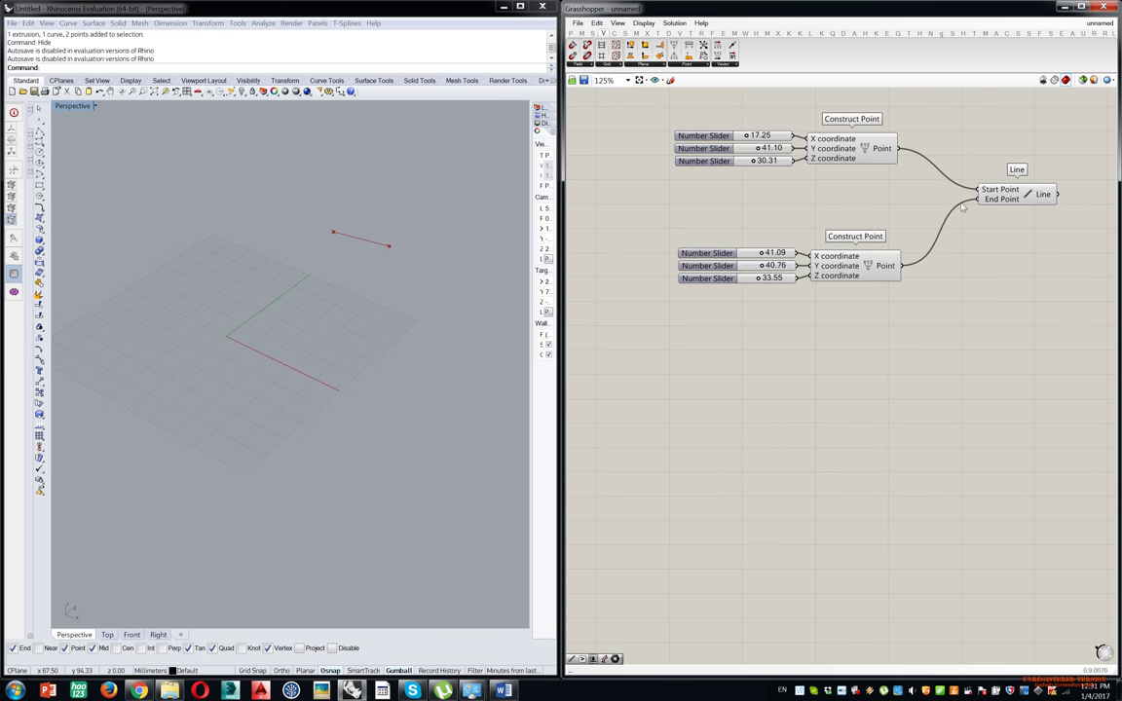
# Move the Line component level with the upper Construct Point and the lower Construct Point with its sliders directly beneath the upper one.
pyautogui.moveTo(1021, 200); pyautogui.dragTo(1019, 157)
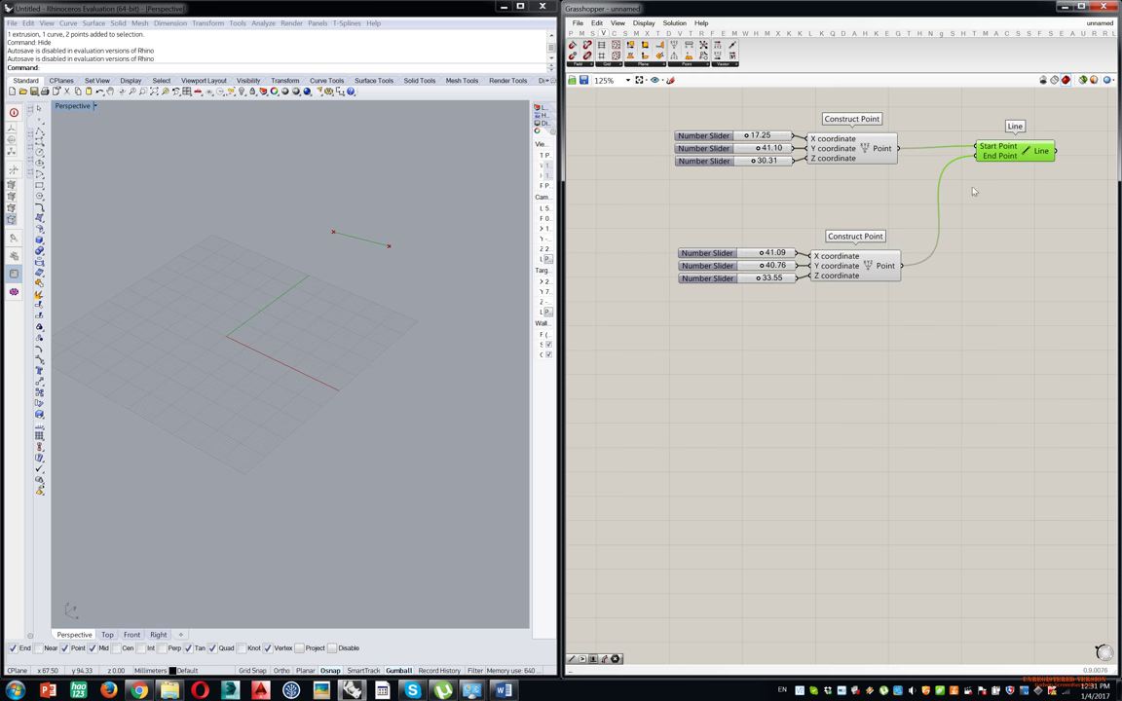
pyautogui.moveTo(876, 210); pyautogui.dragTo(670, 328)
pyautogui.moveTo(849, 270); pyautogui.dragTo(842, 205)
pyautogui.click(875, 253)
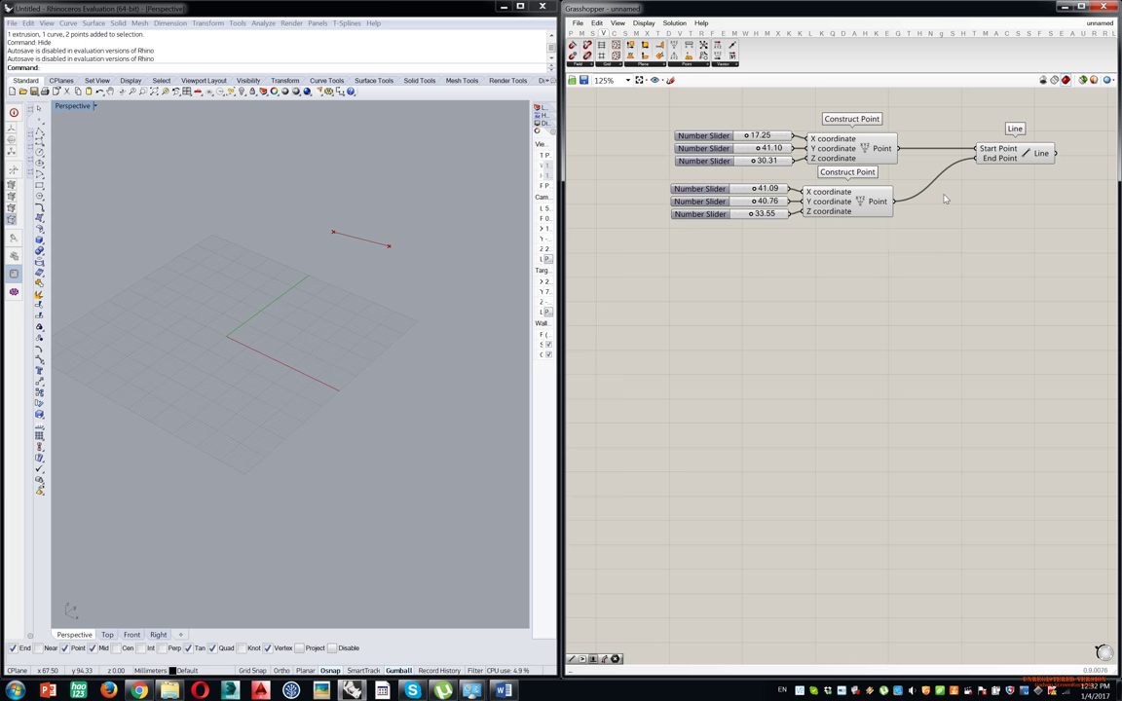
pyautogui.moveTo(943, 198); pyautogui.dragTo(852, 247, button='right')
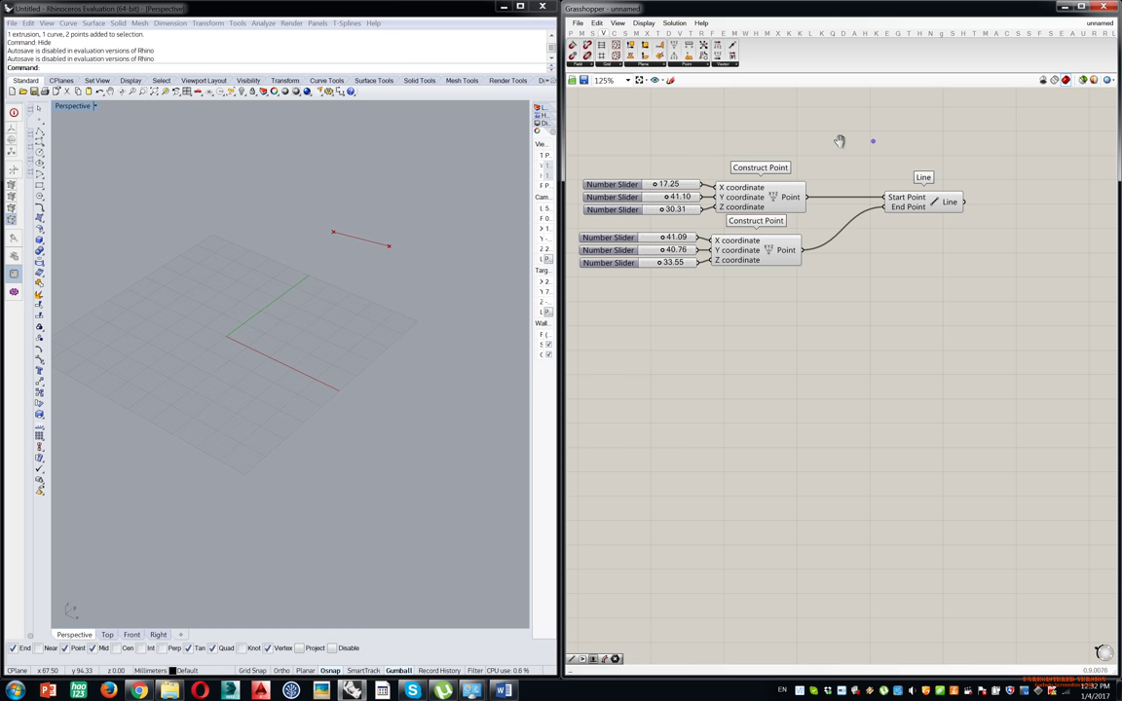
pyautogui.moveTo(874, 145); pyautogui.dragTo(835, 149, button='right')
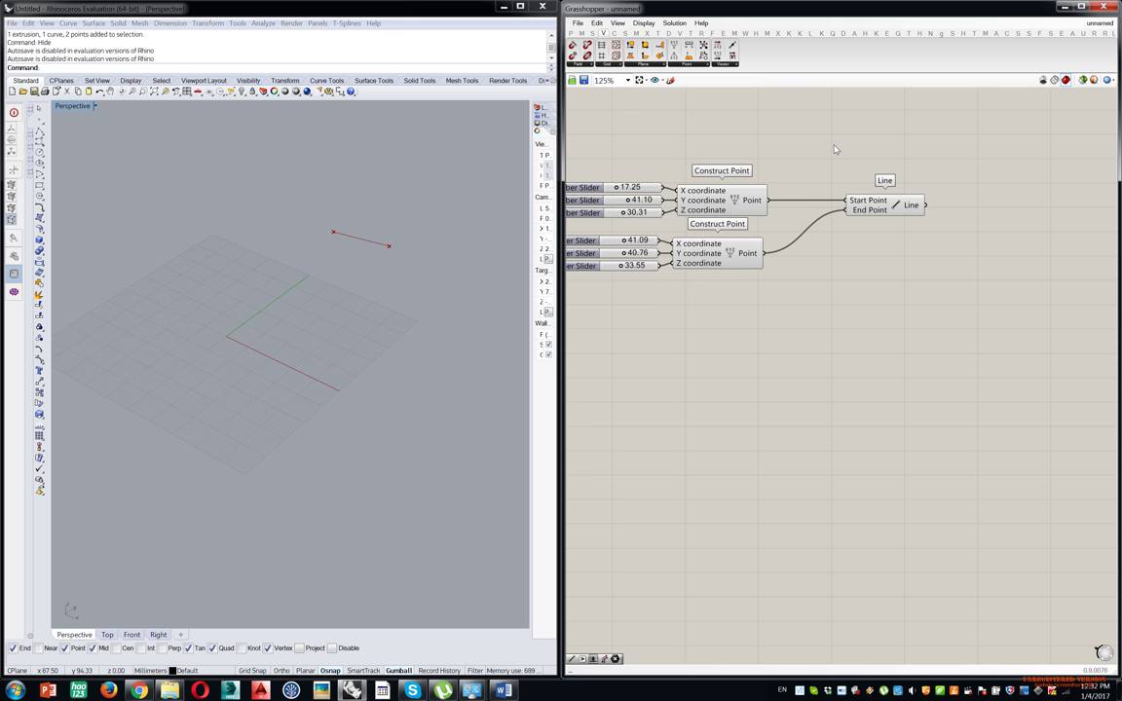
# Add a Surface Frames component below the Line component and reveal where it sits in the component library.
pyautogui.doubleClick(868, 315)
pyautogui.write('surfa')
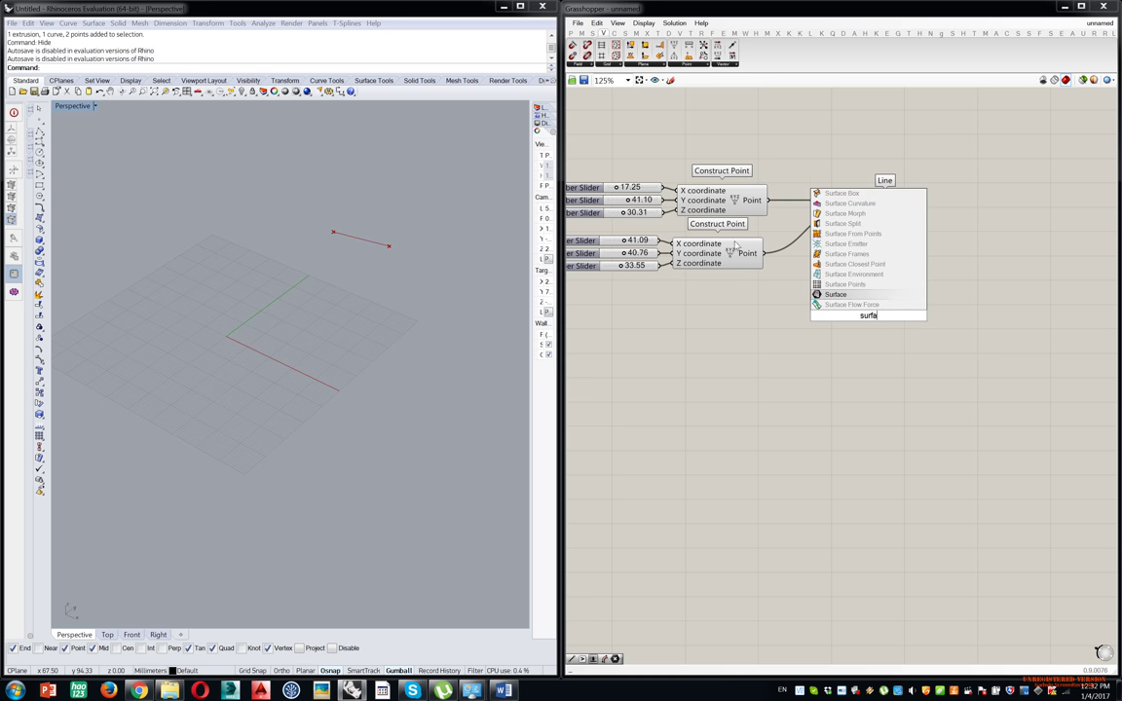
pyautogui.click(821, 254)
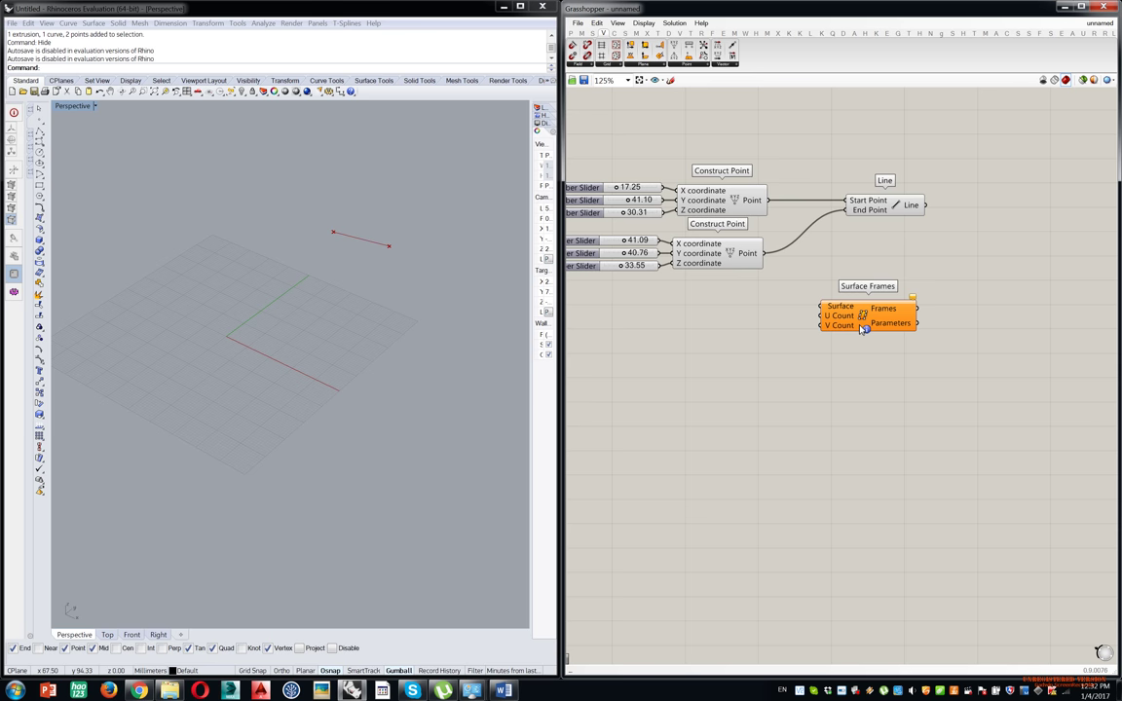
pyautogui.keyDown('ctrl'); pyautogui.keyDown('alt'); pyautogui.click(865, 315); pyautogui.keyUp('alt'); pyautogui.keyUp('ctrl')
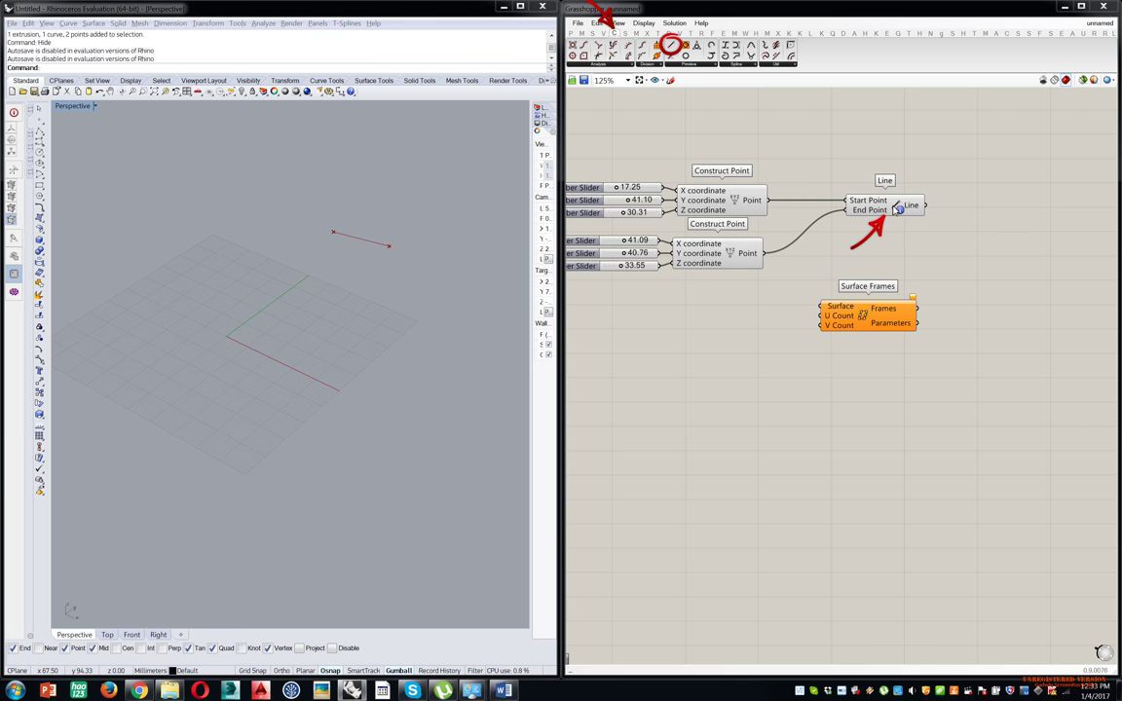
# Try out a Polygon primitive on the canvas below Surface Frames and delete it.
pyautogui.click(679, 67)
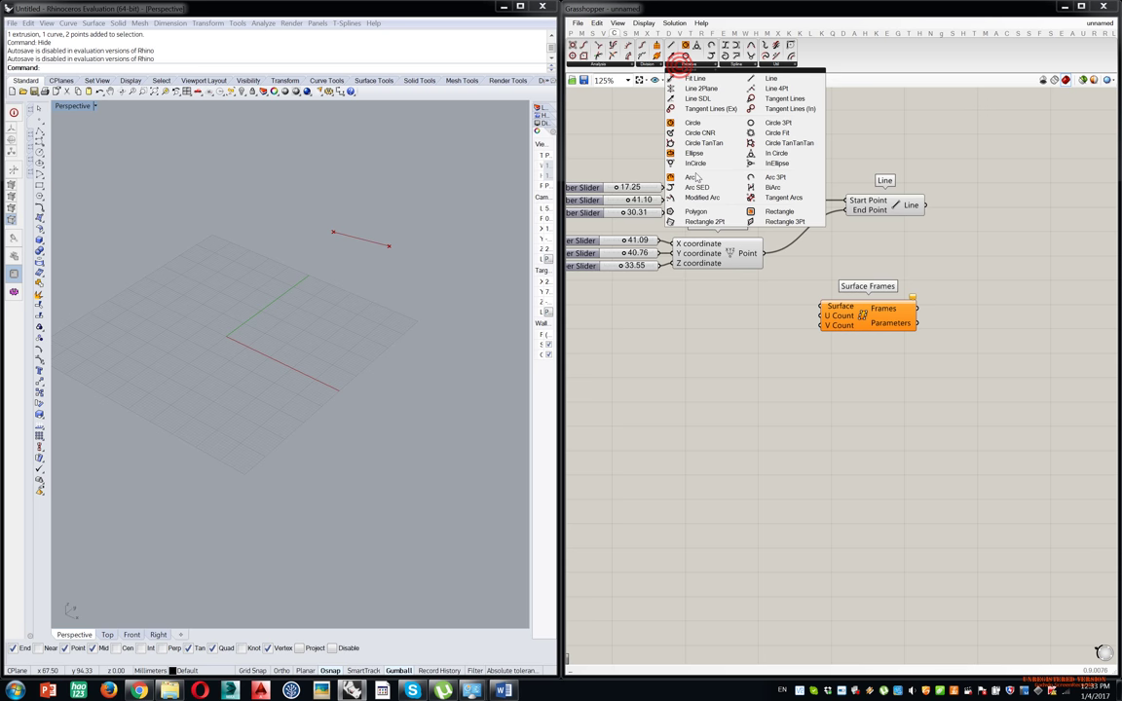
pyautogui.click(694, 213)
pyautogui.click(776, 419)
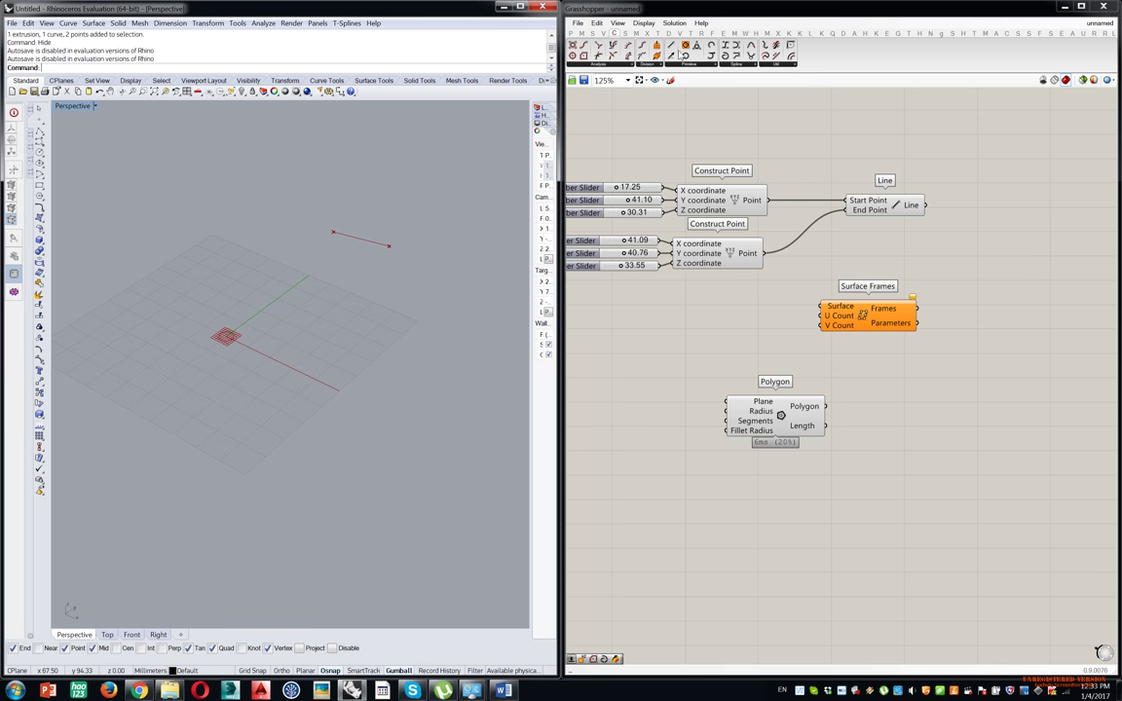
pyautogui.click(689, 63)
pyautogui.click(776, 428)
pyautogui.press('Delete')
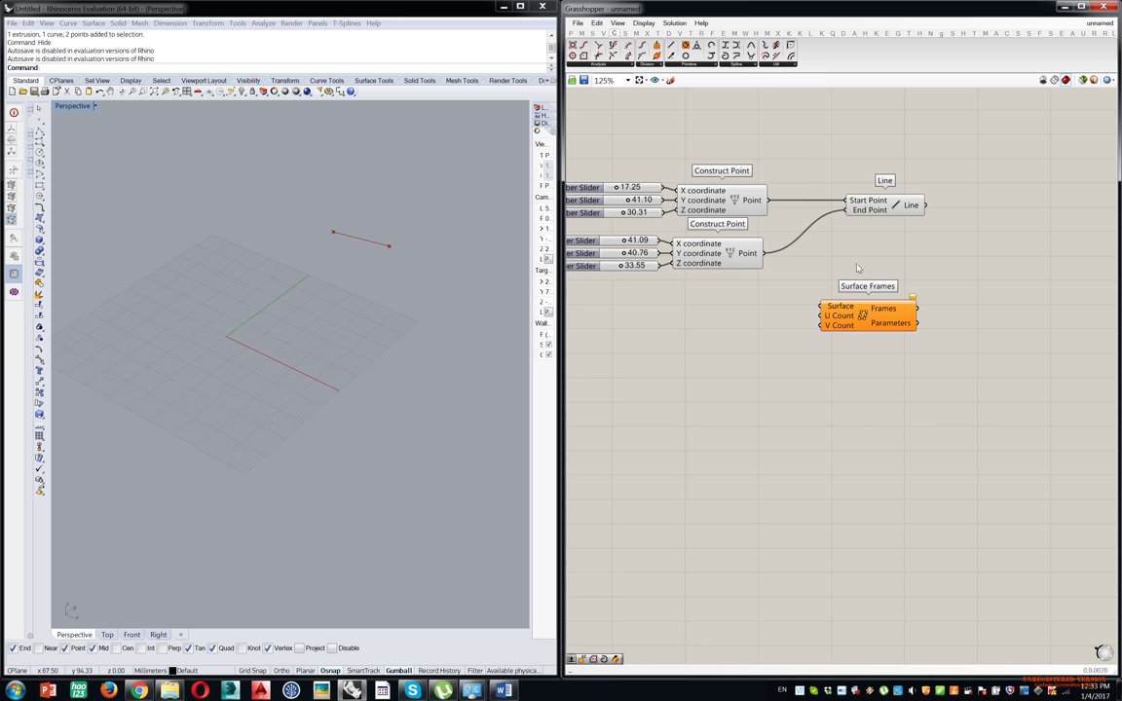
# Move the Line component closer to the two Construct Points and delete the Surface Frames component.
pyautogui.moveTo(888, 209); pyautogui.dragTo(862, 211)
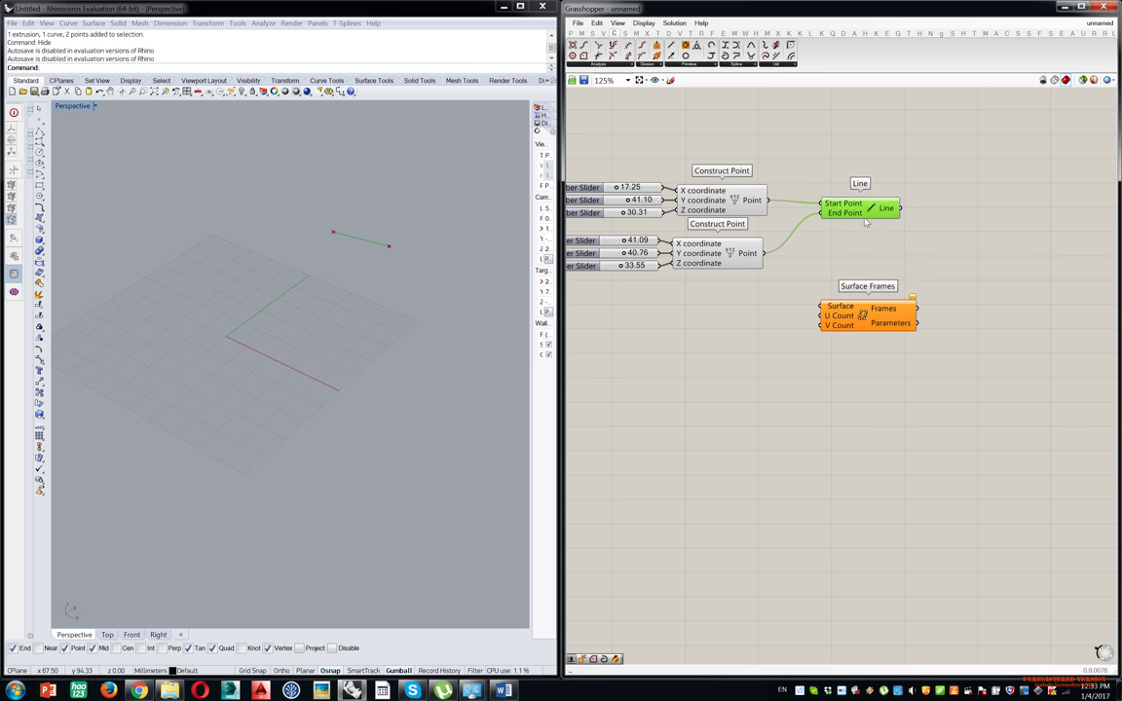
pyautogui.click(863, 311)
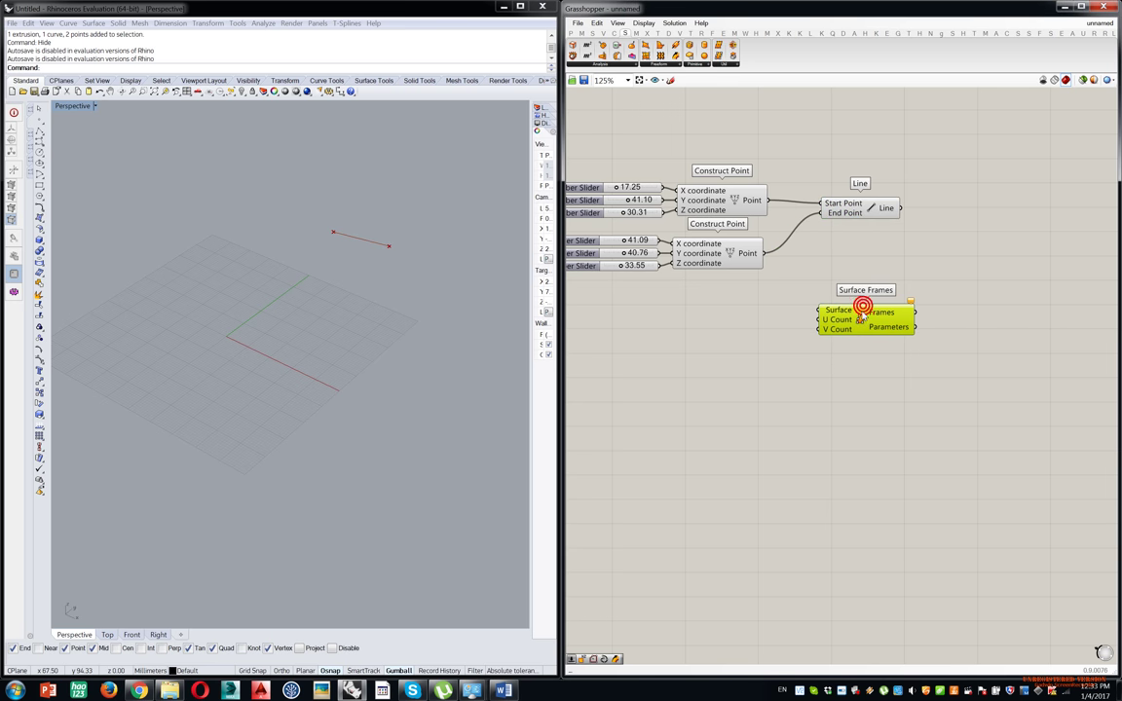
pyautogui.press('Delete')
# Add a Circle component with Plane and Radius inputs, and position it below the Line component.
pyautogui.doubleClick(785, 345)
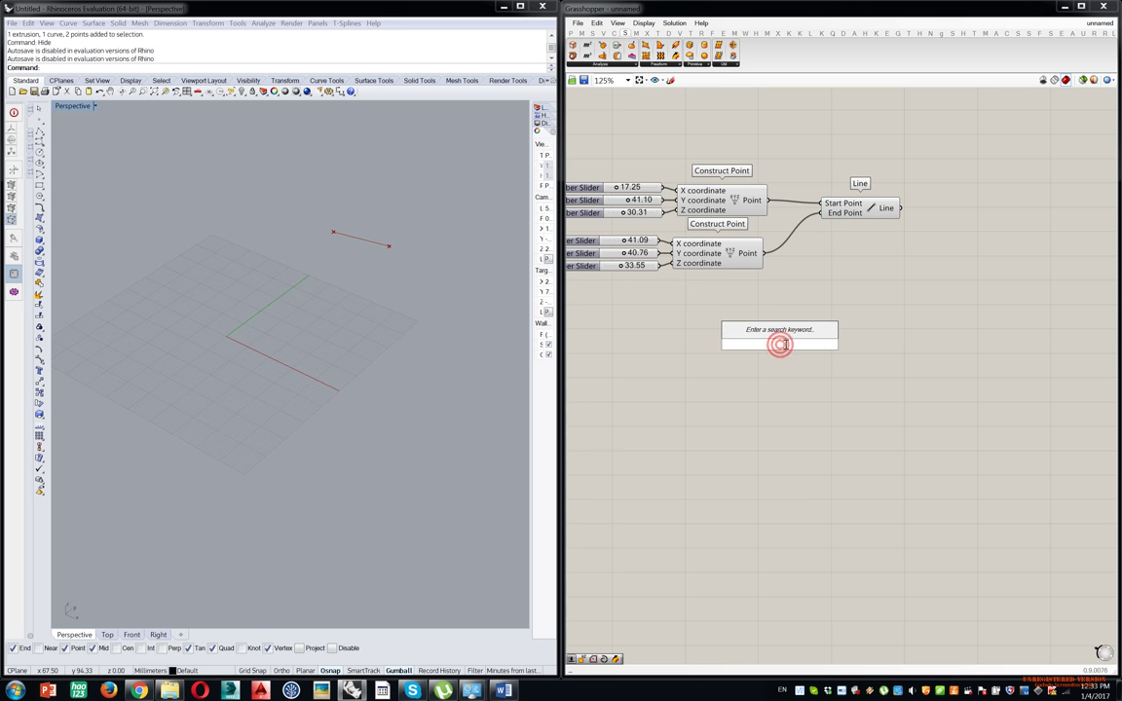
pyautogui.write('cir')
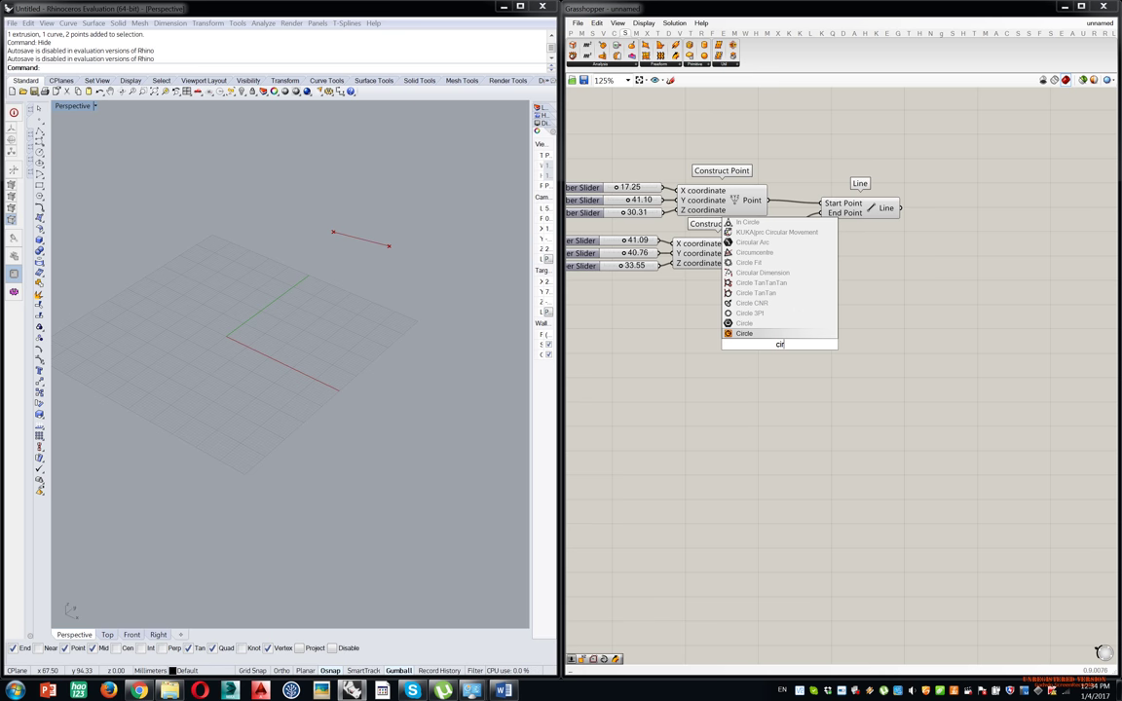
pyautogui.click(730, 334)
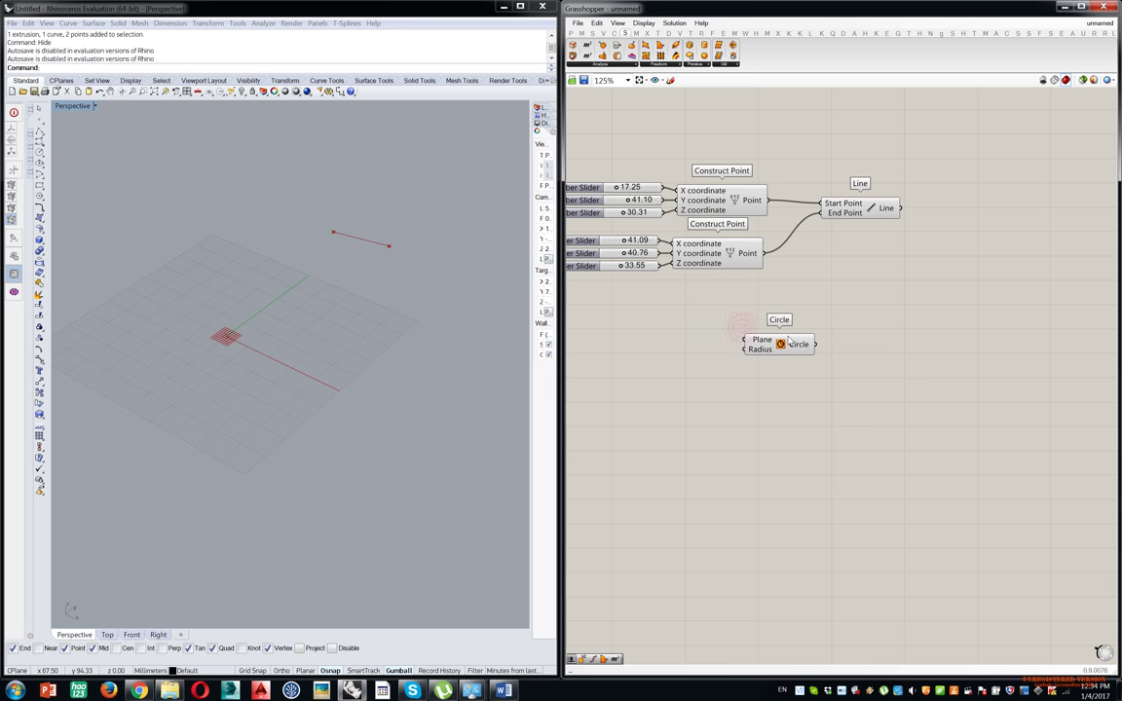
pyautogui.moveTo(341, 337); pyautogui.dragTo(208, 376, button='right')
pyautogui.scroll(8, 255, 389)
pyautogui.moveTo(245, 417); pyautogui.dragTo(274, 421, button='right')
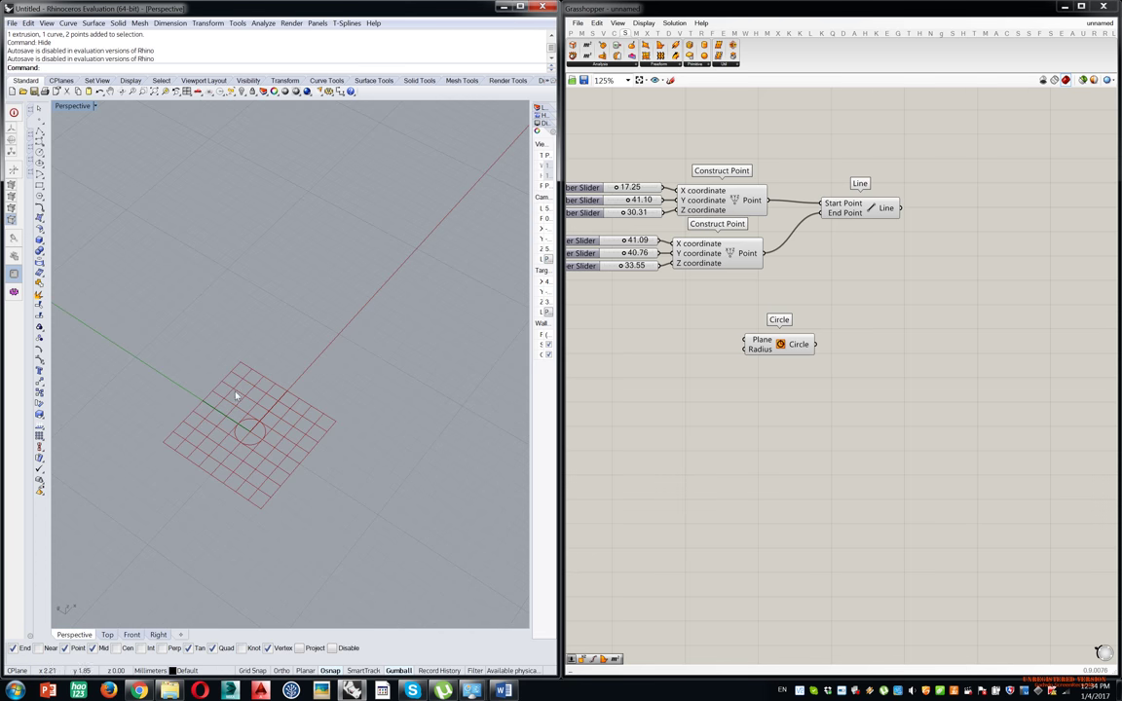
pyautogui.moveTo(779, 344); pyautogui.dragTo(881, 370)
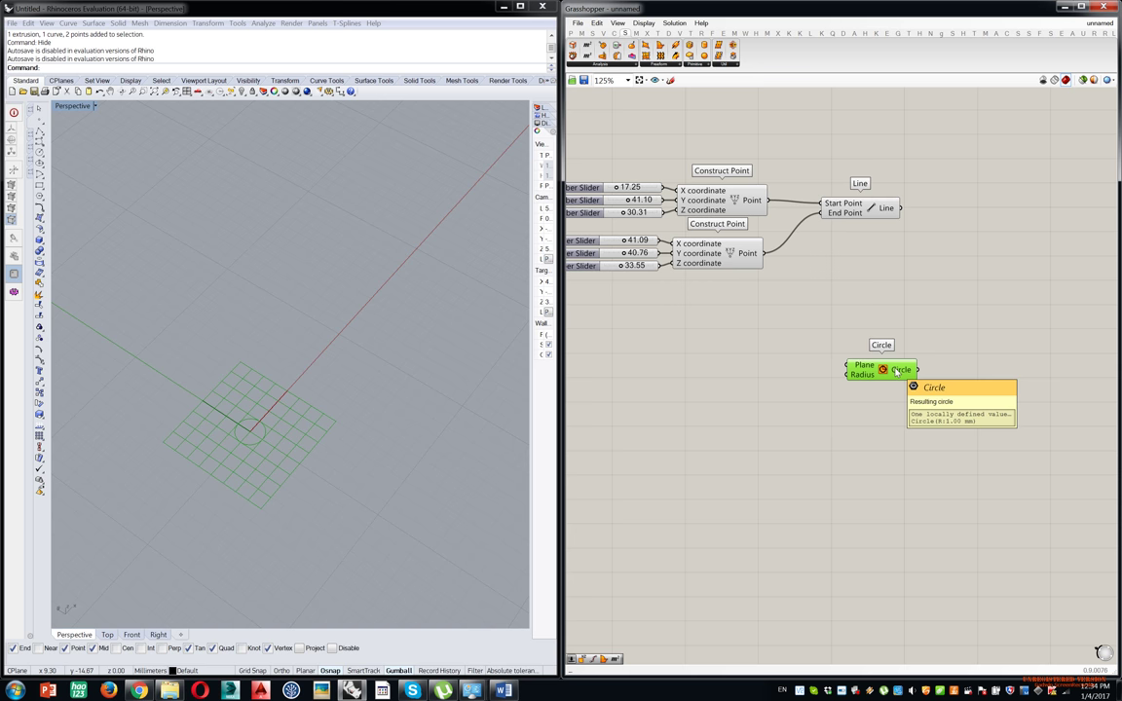
# Set the preview plane size to 1.
pyautogui.click(721, 300)
pyautogui.click(620, 22)
pyautogui.click(644, 22)
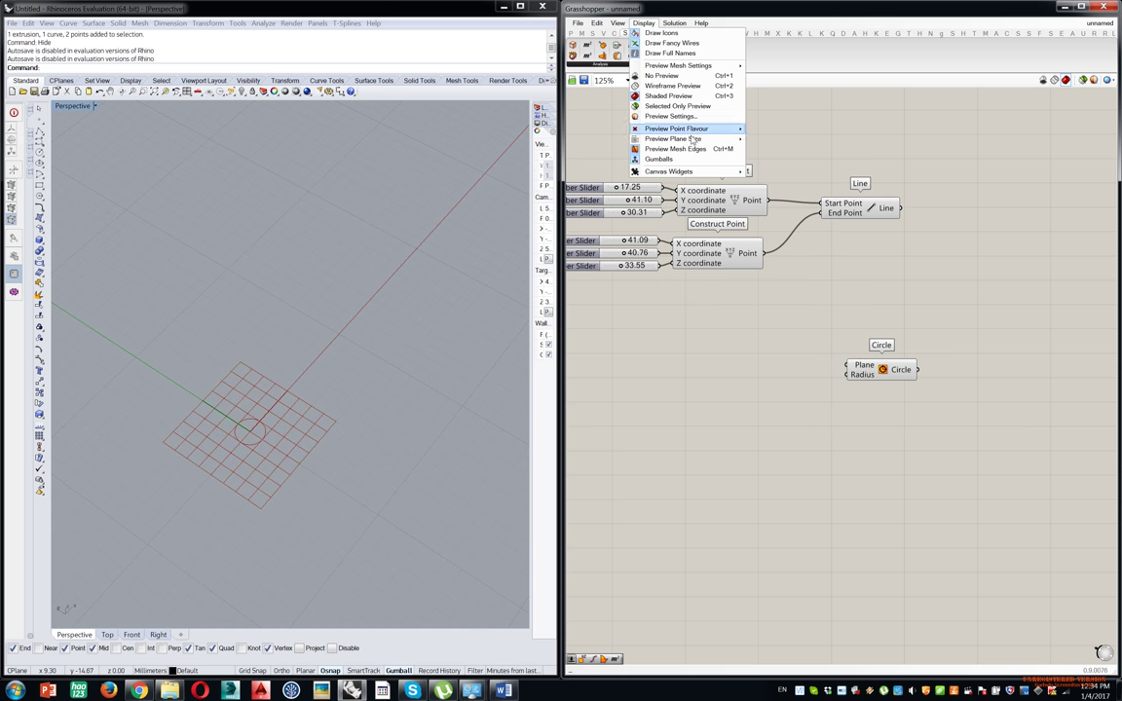
pyautogui.moveTo(687, 141)
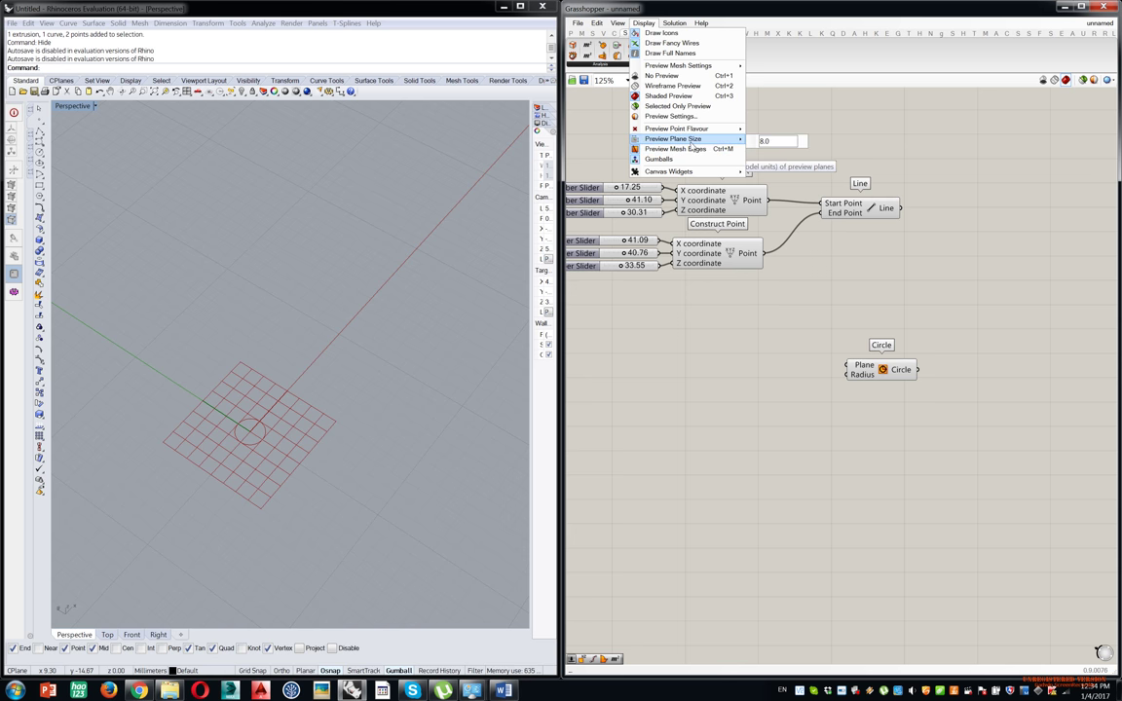
pyautogui.moveTo(780, 140); pyautogui.dragTo(746, 142)
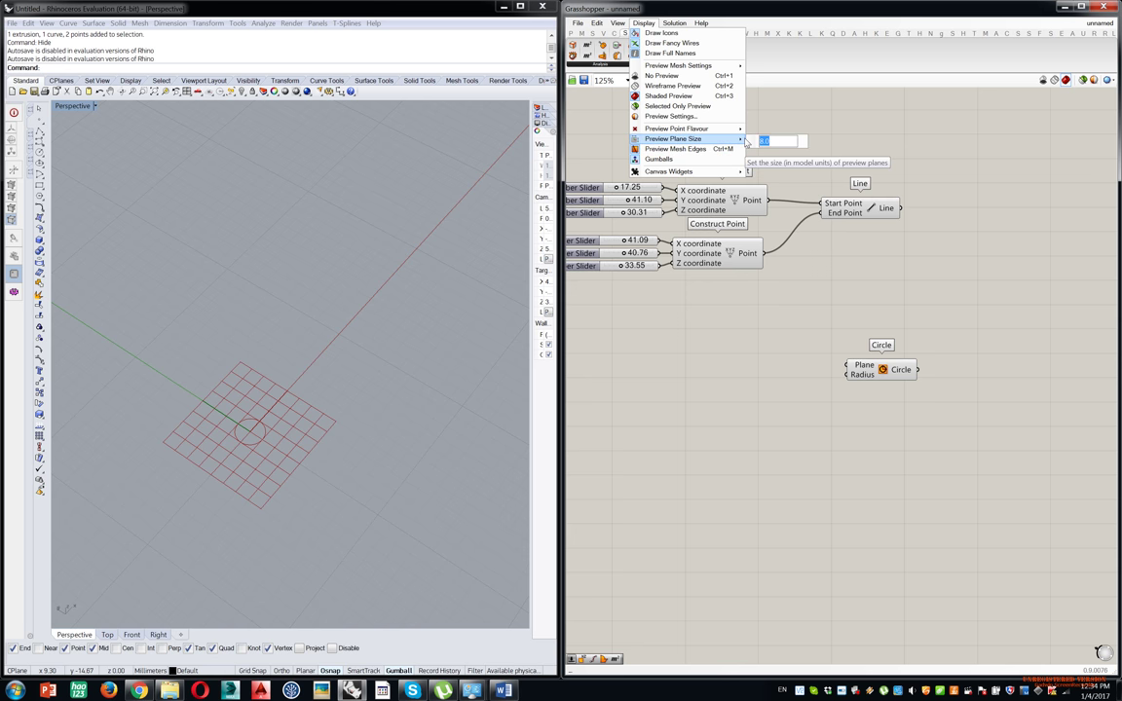
pyautogui.write('1')
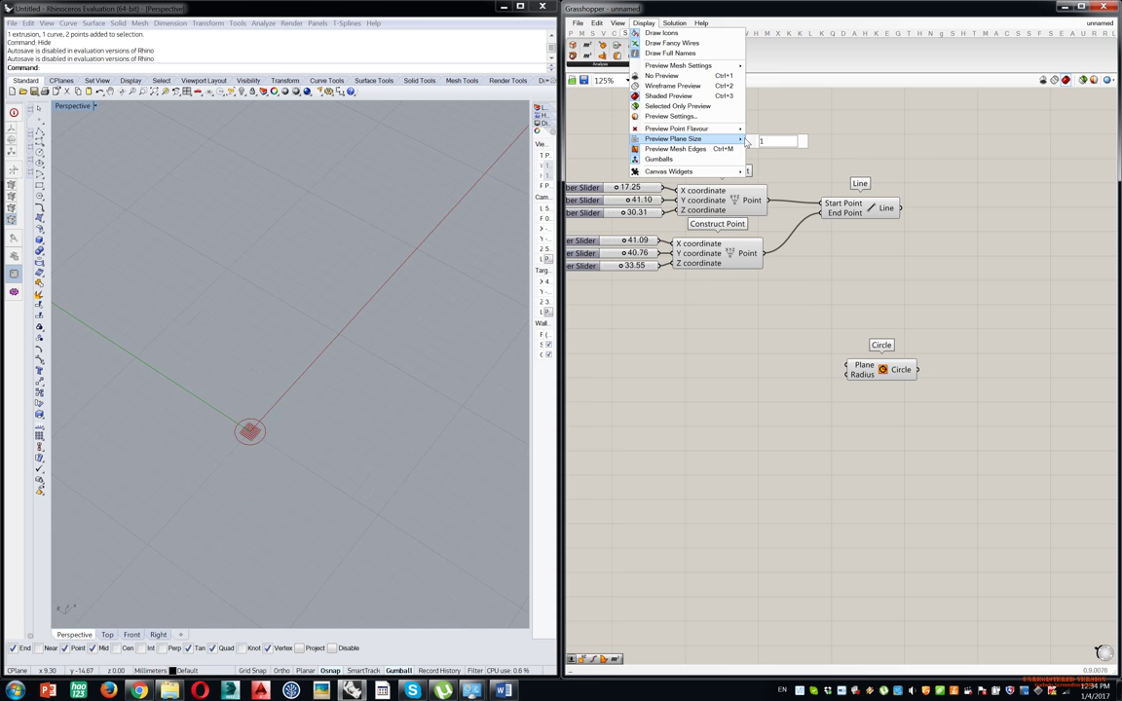
pyautogui.click(906, 276)
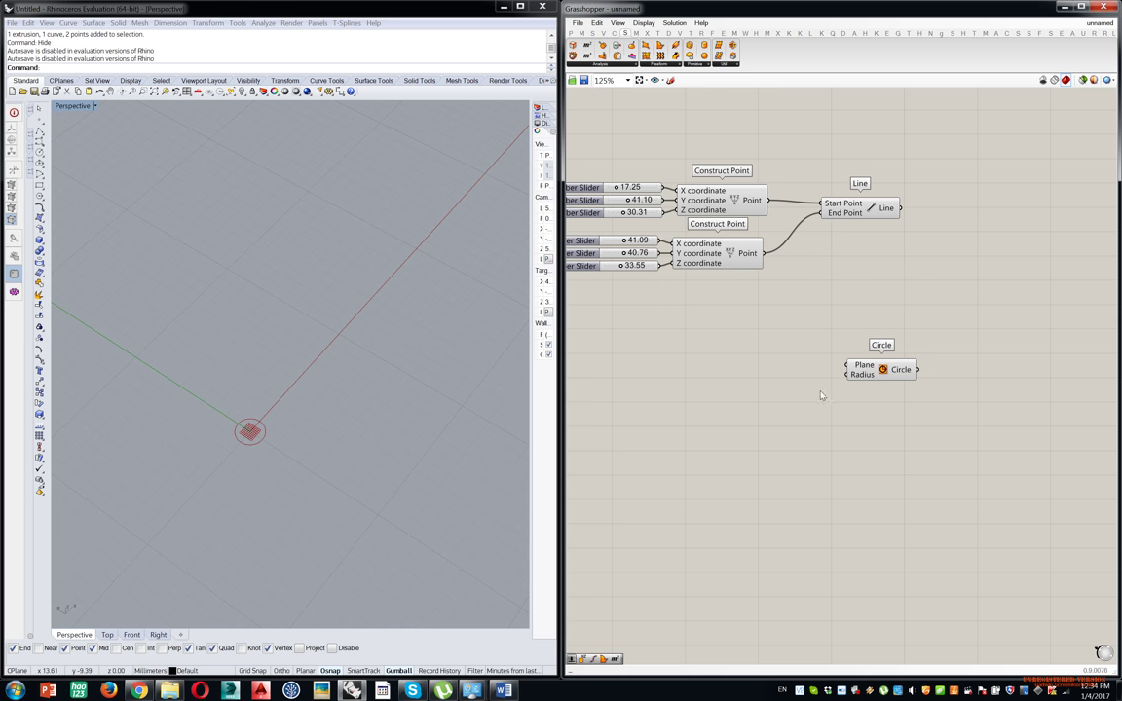
# Examine the Circle component's Plane and Radius inputs up close, dismissing the Windows color scheme dialog.
pyautogui.moveTo(871, 375); pyautogui.dragTo(849, 361)
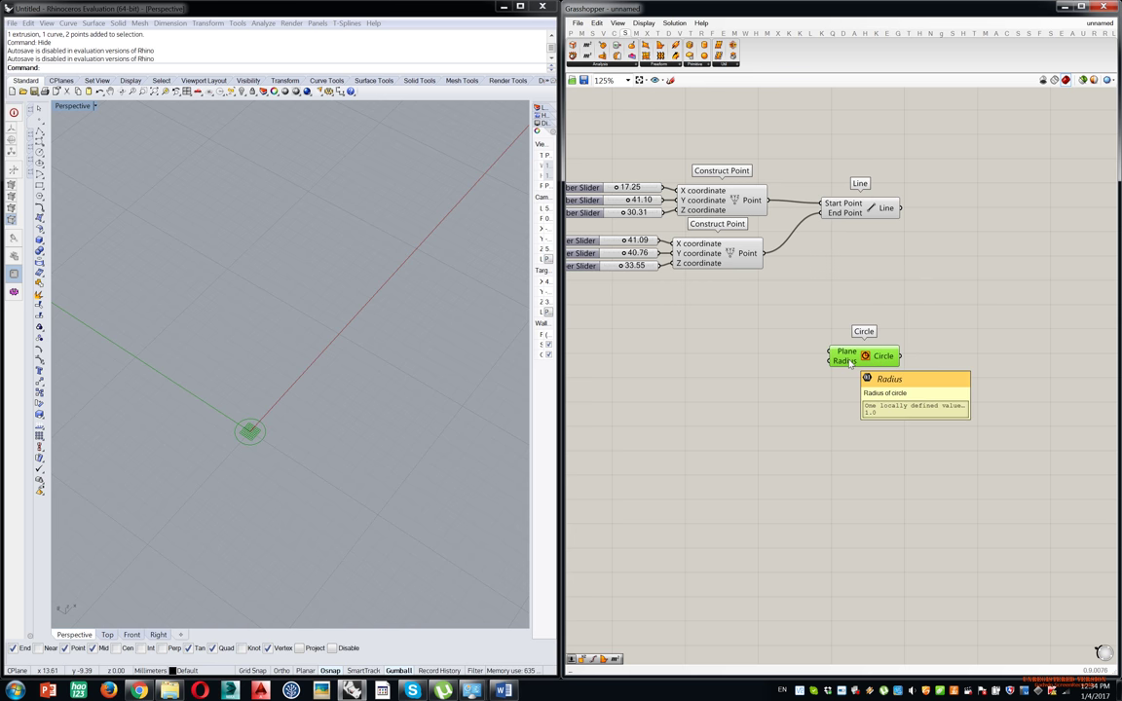
pyautogui.scroll(5, 848, 362)
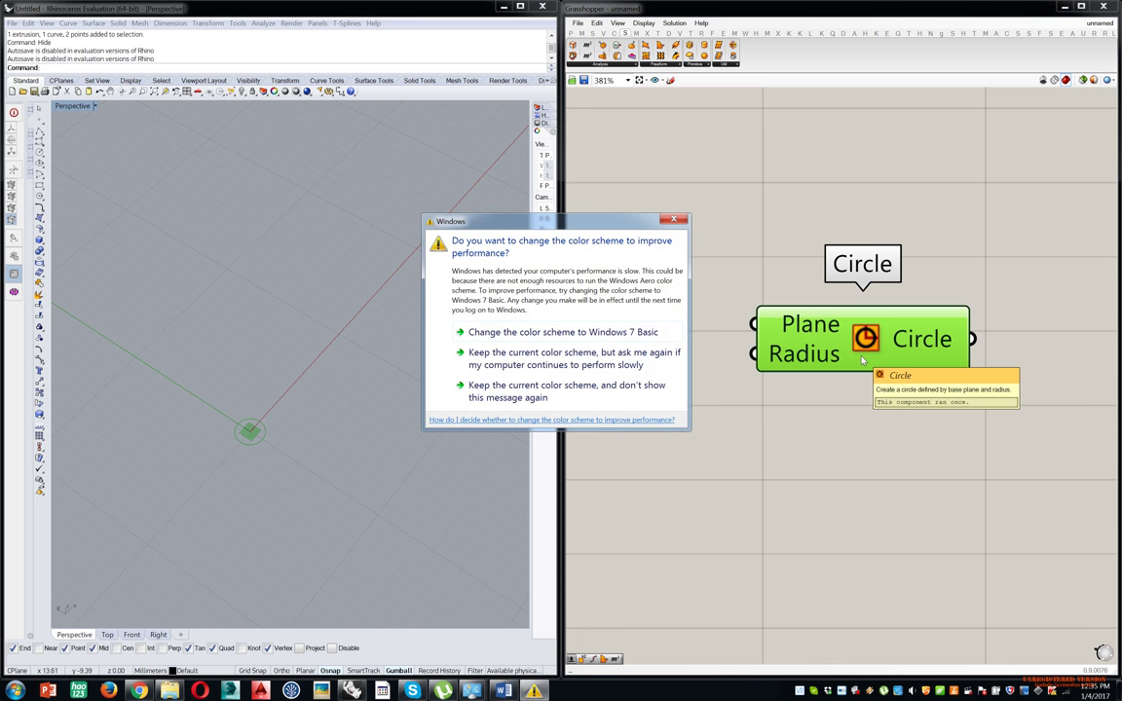
pyautogui.click(667, 218)
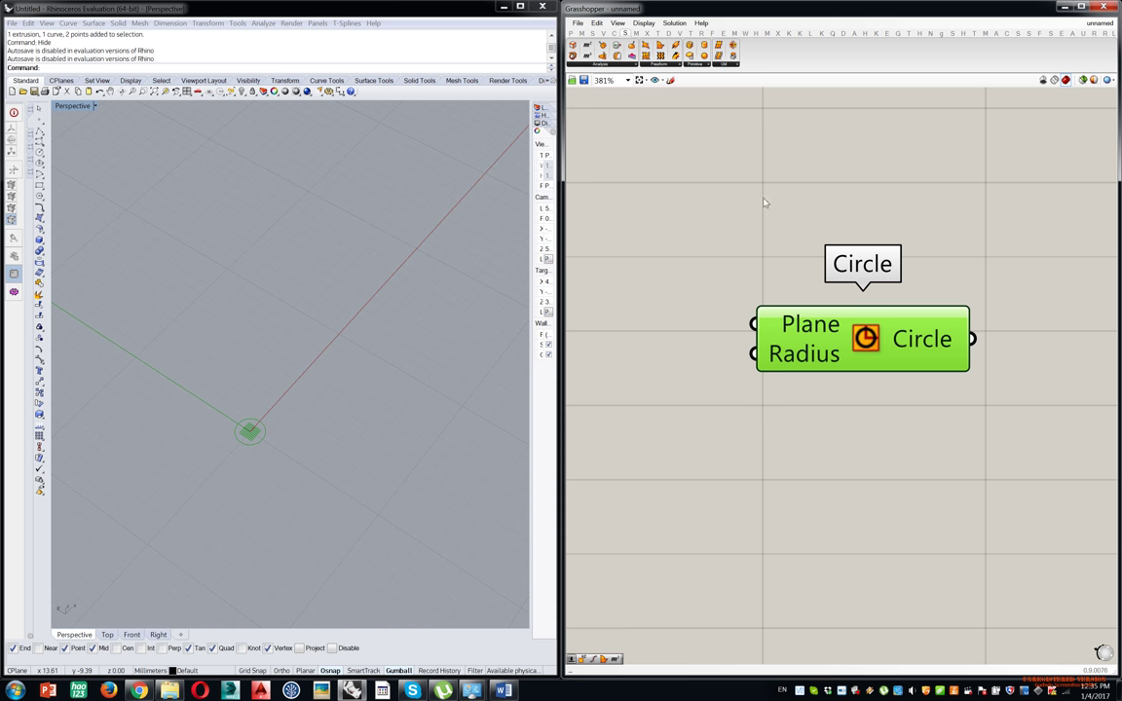
pyautogui.click(696, 177)
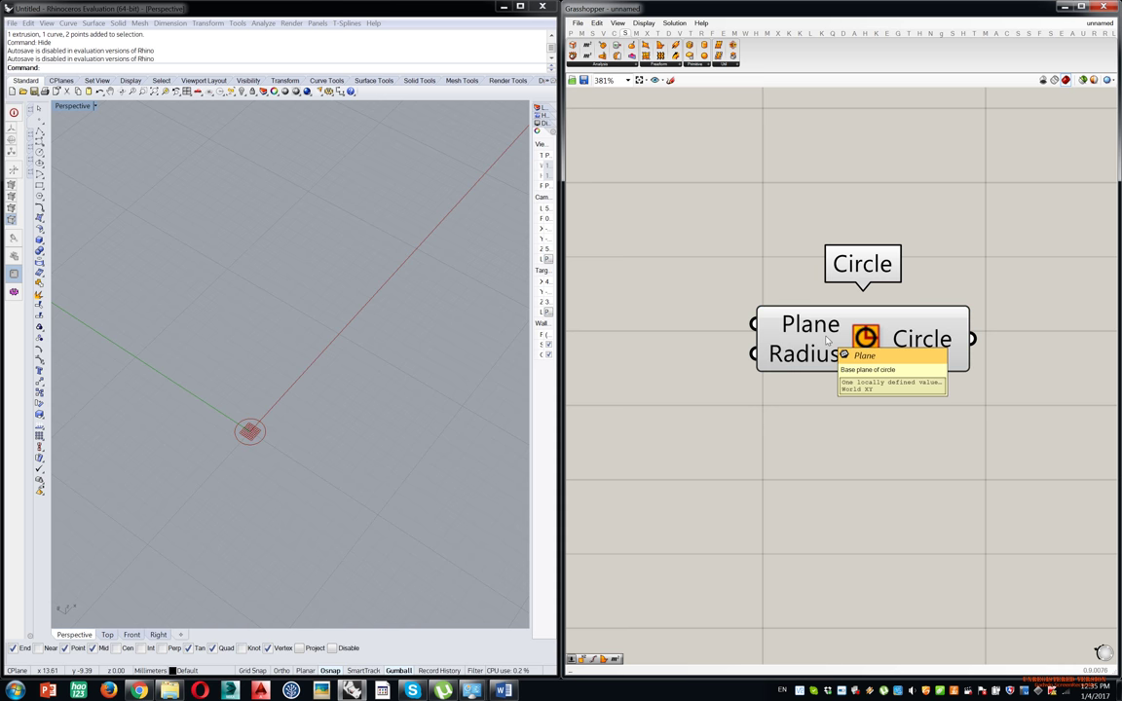
pyautogui.moveTo(795, 331)
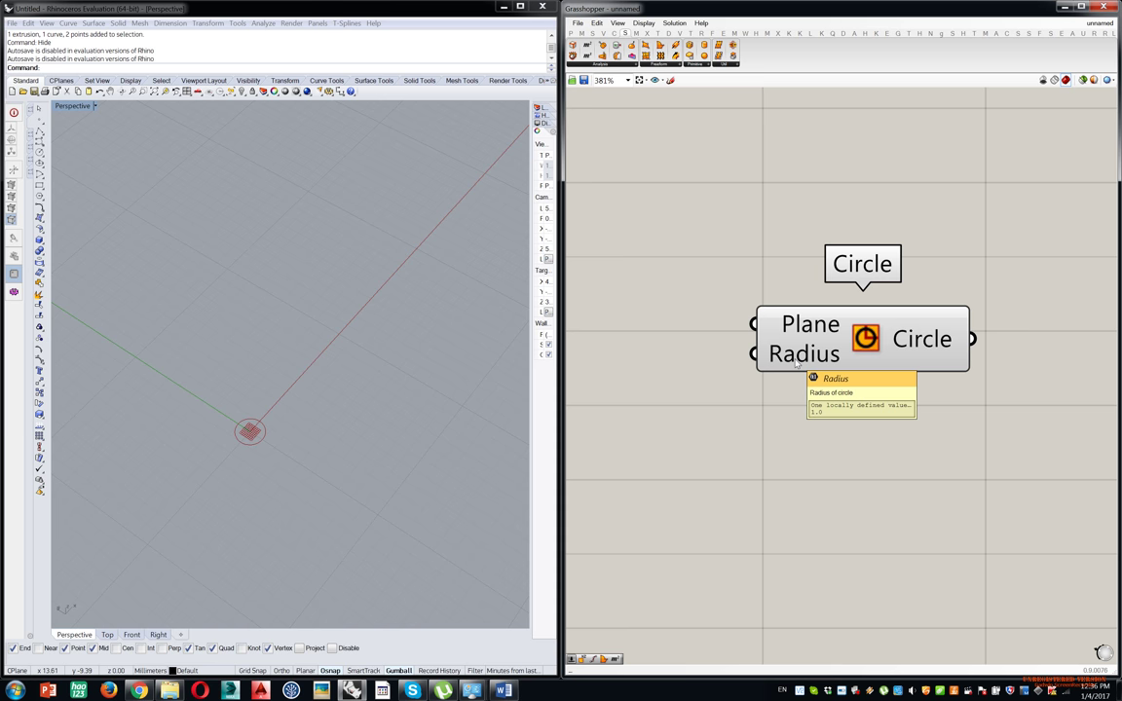
# Duplicate the lower Construct Point with its three sliders and place the copy beside the Circle component.
pyautogui.scroll(-4, 799, 362)
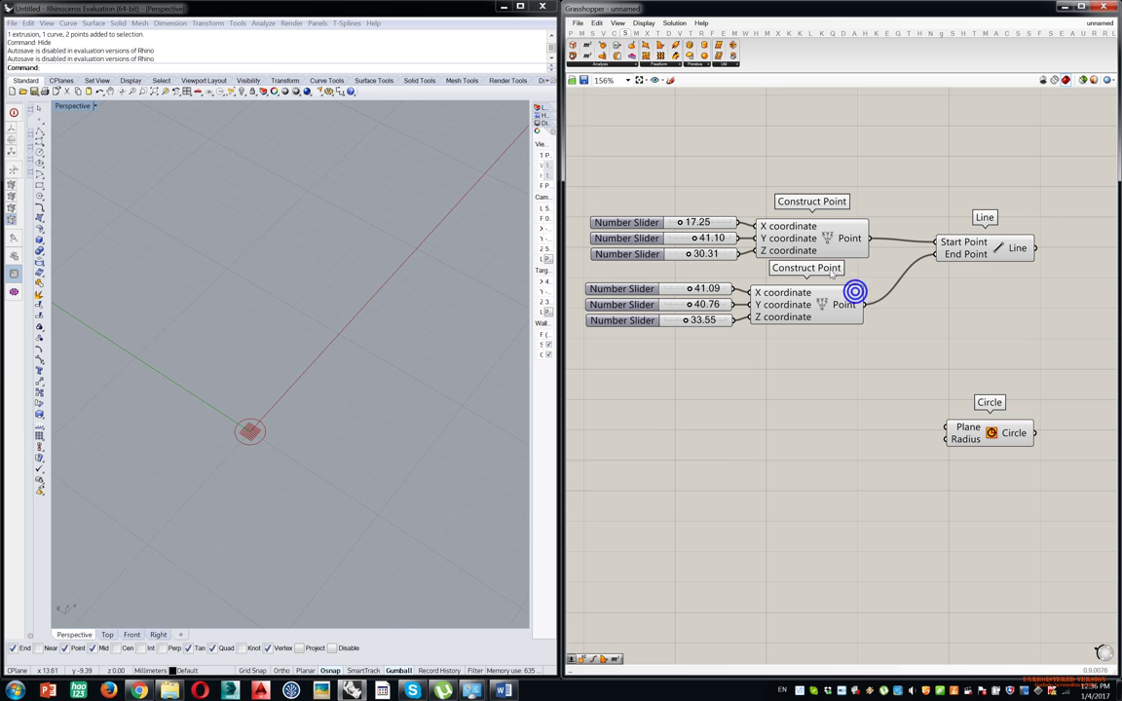
pyautogui.moveTo(864, 269); pyautogui.dragTo(633, 359)
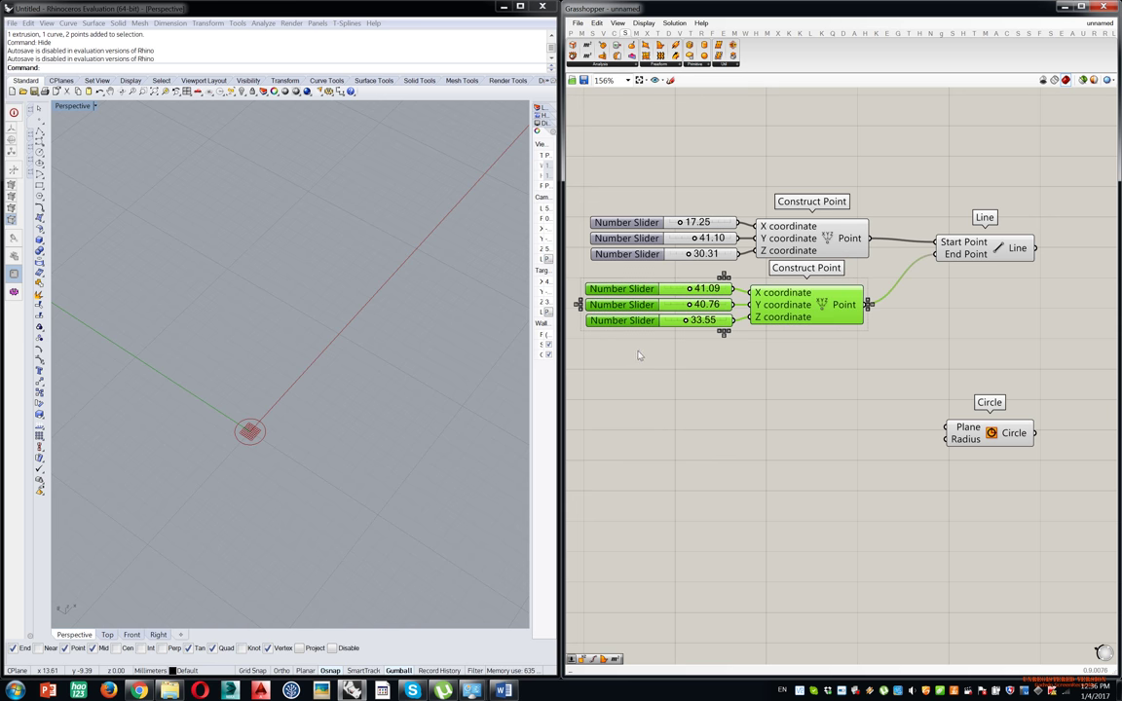
pyautogui.keyDown('alt'); pyautogui.moveTo(826, 277); pyautogui.dragTo(833, 411); pyautogui.keyUp('alt')
pyautogui.click(820, 426)
pyautogui.middleClick(820, 426)
pyautogui.click(845, 451)
pyautogui.moveTo(464, 307); pyautogui.dragTo(423, 326, button='right')
pyautogui.scroll(-20, 424, 325)
pyautogui.moveTo(398, 368)
pyautogui.mouseDown(button='right')
pyautogui.moveTo(408, 355)
pyautogui.moveTo(396, 376)
pyautogui.mouseUp(button='right')
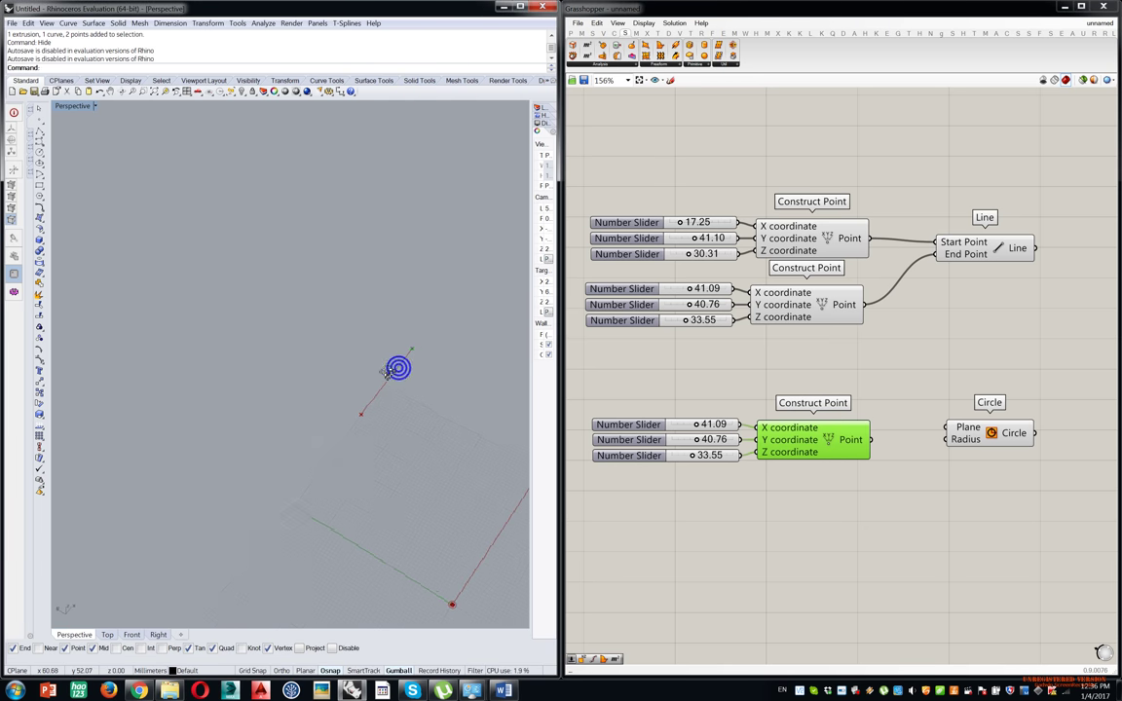
# Turn off the preview of the Line component and the two Construct Points that feed it.
pyautogui.moveTo(1024, 178); pyautogui.dragTo(582, 327)
pyautogui.middleClick(639, 312)
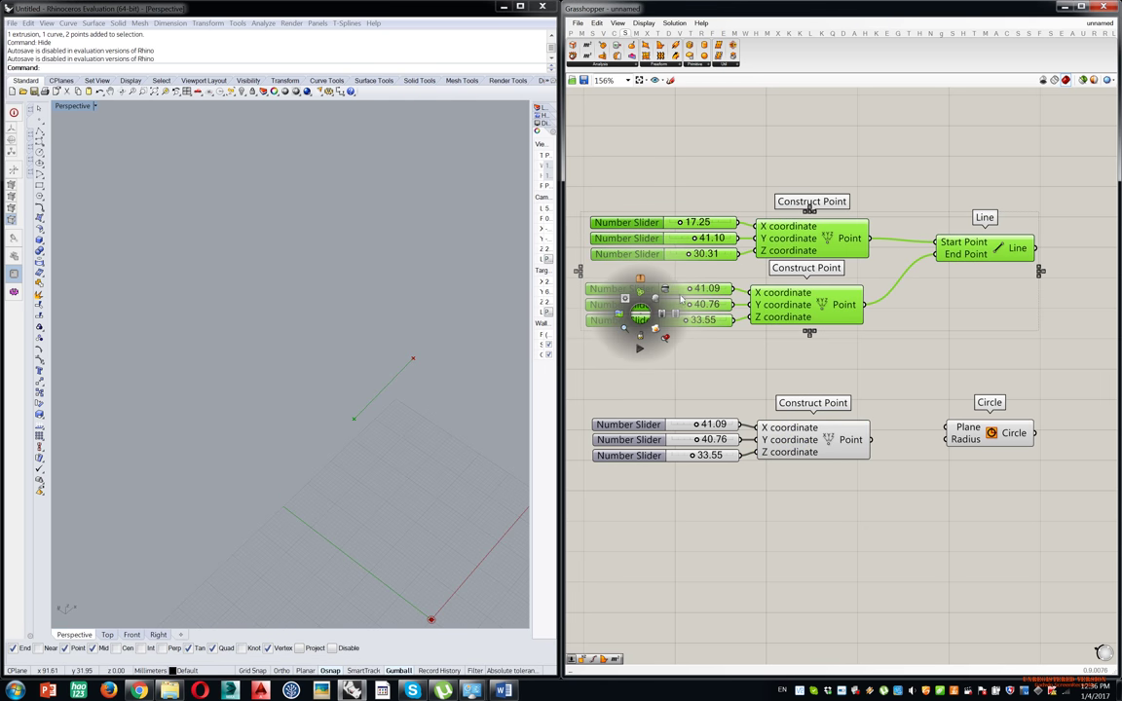
pyautogui.click(664, 288)
# Set the copied Construct Point's Z slider to 0.00, its Y slider to 9.56 and its X slider to 7.01.
pyautogui.moveTo(861, 384); pyautogui.dragTo(547, 550)
pyautogui.moveTo(841, 521); pyautogui.dragTo(851, 511, button='right')
pyautogui.scroll(5, 713, 468)
pyautogui.moveTo(684, 414); pyautogui.dragTo(631, 414)
pyautogui.moveTo(693, 375); pyautogui.dragTo(649, 377)
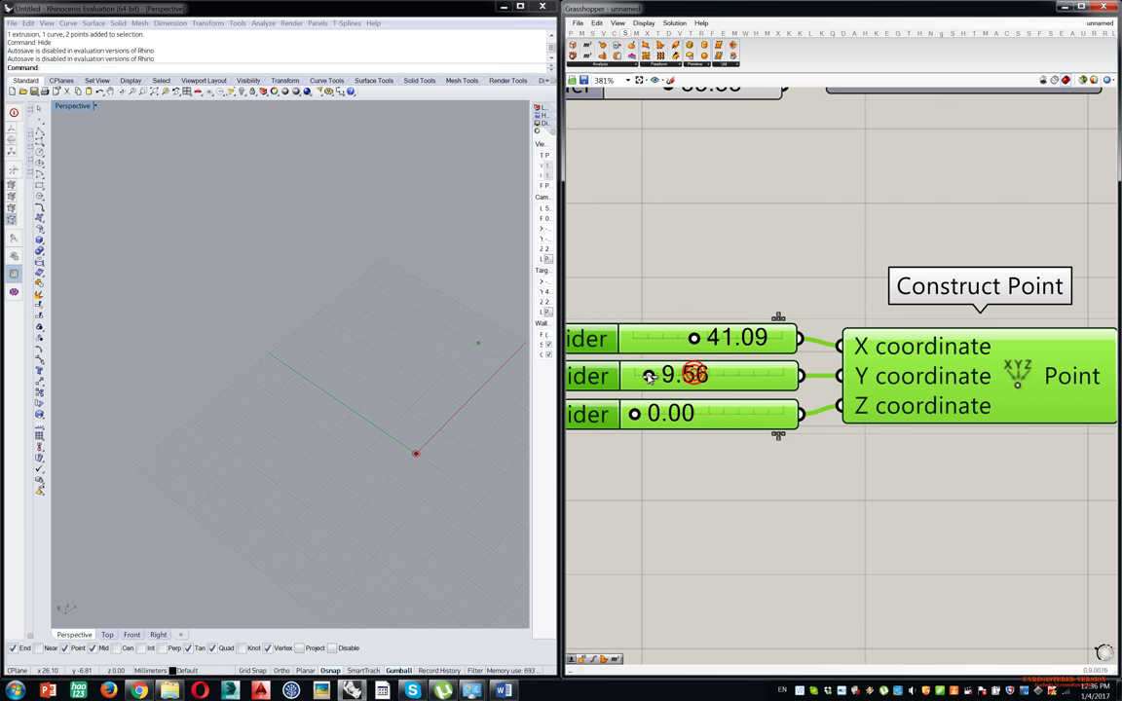
pyautogui.moveTo(693, 337); pyautogui.dragTo(642, 338)
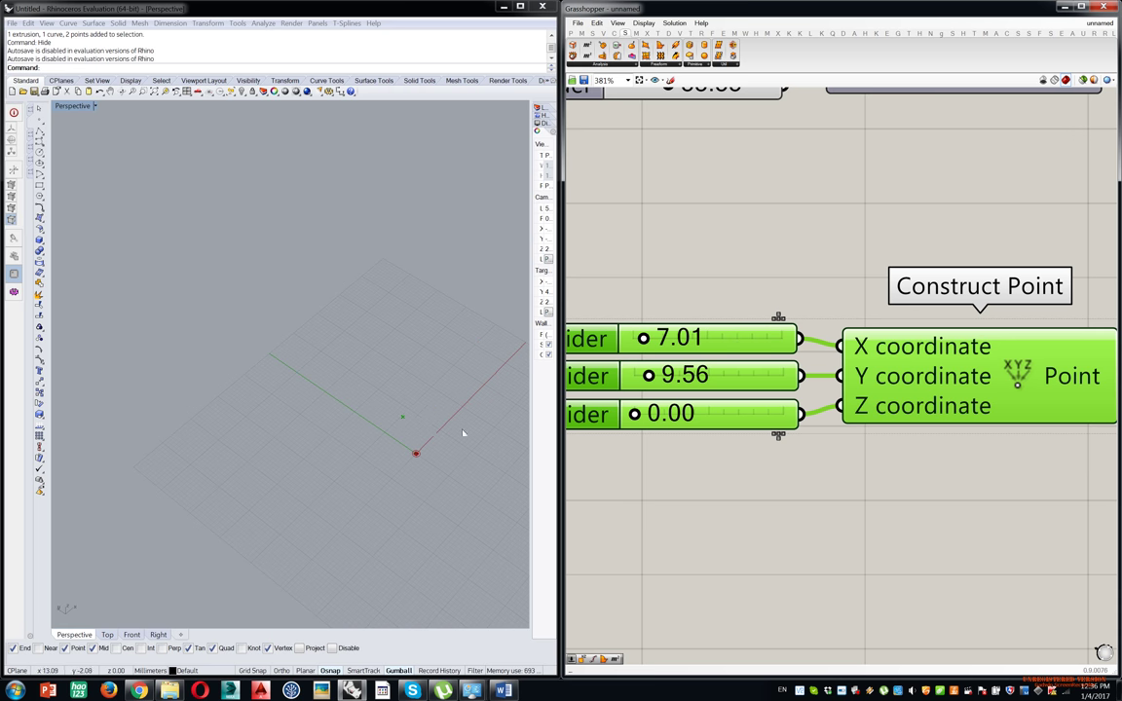
pyautogui.keyDown('shift'); pyautogui.moveTo(428, 418); pyautogui.dragTo(333, 421, button='right'); pyautogui.keyUp('shift')
pyautogui.scroll(8, 333, 420)
pyautogui.moveTo(410, 461); pyautogui.dragTo(307, 429, button='right')
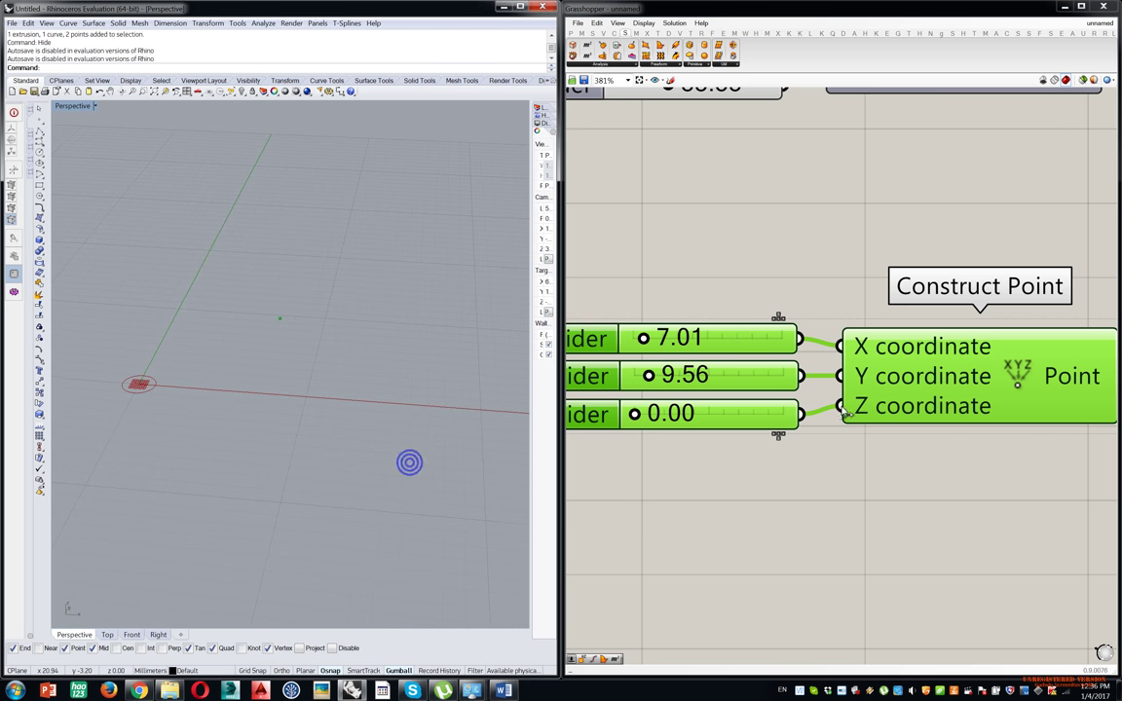
pyautogui.scroll(-5, 1013, 370)
pyautogui.scroll(4, 974, 370)
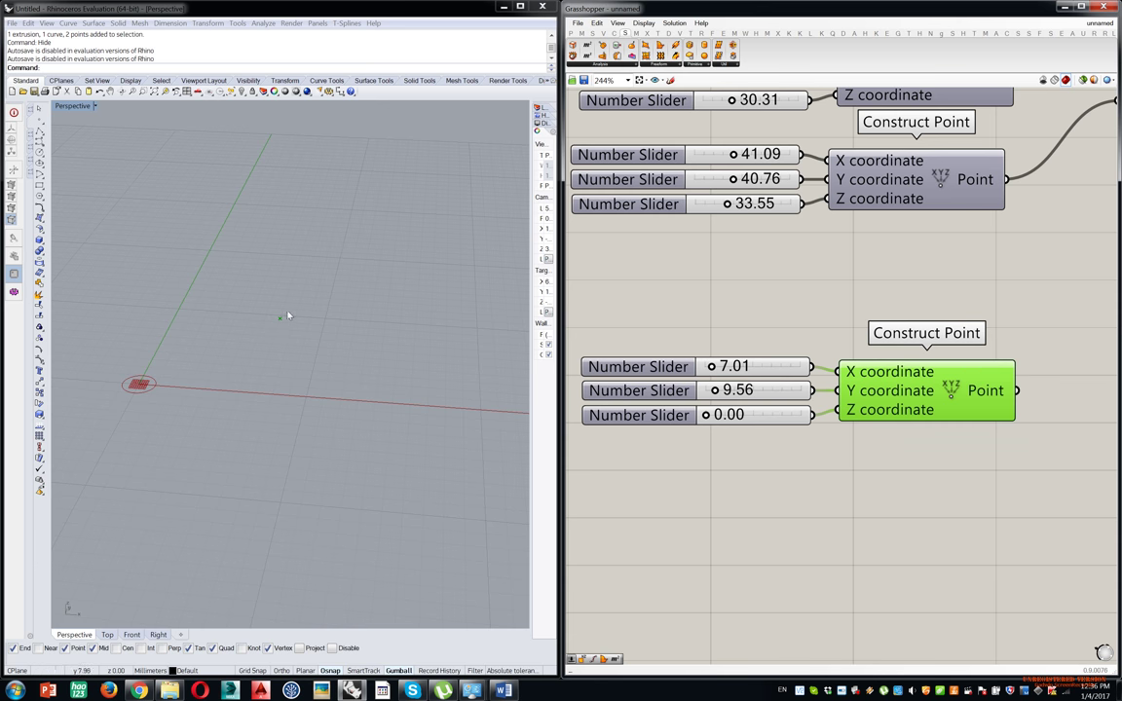
# Connect the copied Construct Point's output to the Circle's Plane input and shift the Circle component slightly.
pyautogui.moveTo(974, 359); pyautogui.dragTo(936, 253, button='right')
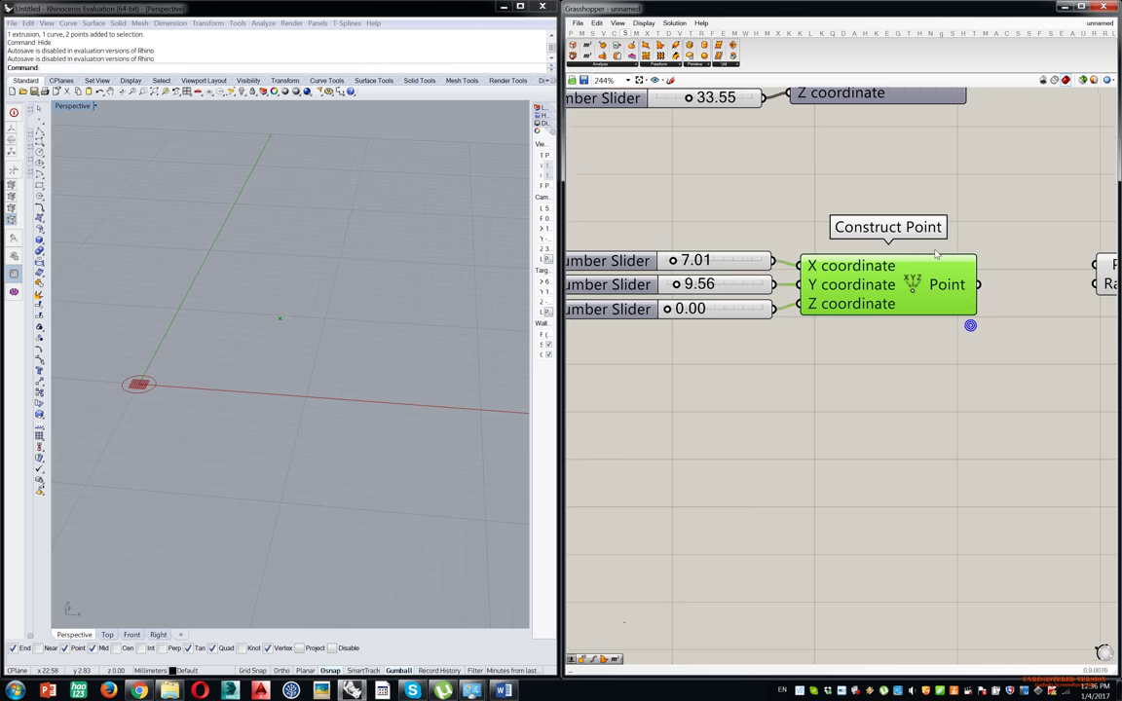
pyautogui.moveTo(992, 289); pyautogui.dragTo(913, 299, button='right')
pyautogui.moveTo(904, 295); pyautogui.dragTo(1025, 288)
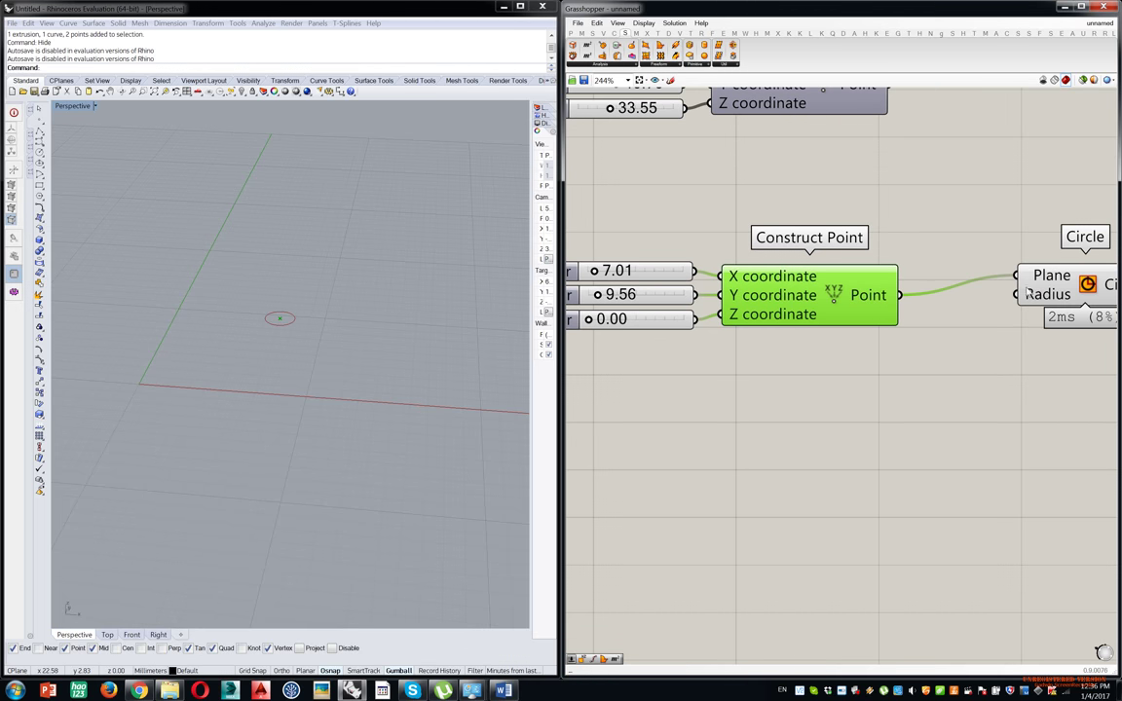
pyautogui.moveTo(286, 293); pyautogui.dragTo(333, 431, button='right')
pyautogui.rightClick(1019, 352)
pyautogui.moveTo(1071, 274); pyautogui.dragTo(985, 292, button='right')
pyautogui.moveTo(993, 302); pyautogui.dragTo(1003, 315)
pyautogui.middleClick(1018, 313)
pyautogui.click(1041, 343)
pyautogui.moveTo(293, 328)
pyautogui.mouseDown(button='right')
pyautogui.moveTo(336, 343)
pyautogui.moveTo(296, 379)
pyautogui.moveTo(292, 343)
pyautogui.mouseUp(button='right')
pyautogui.scroll(-10, 331, 345)
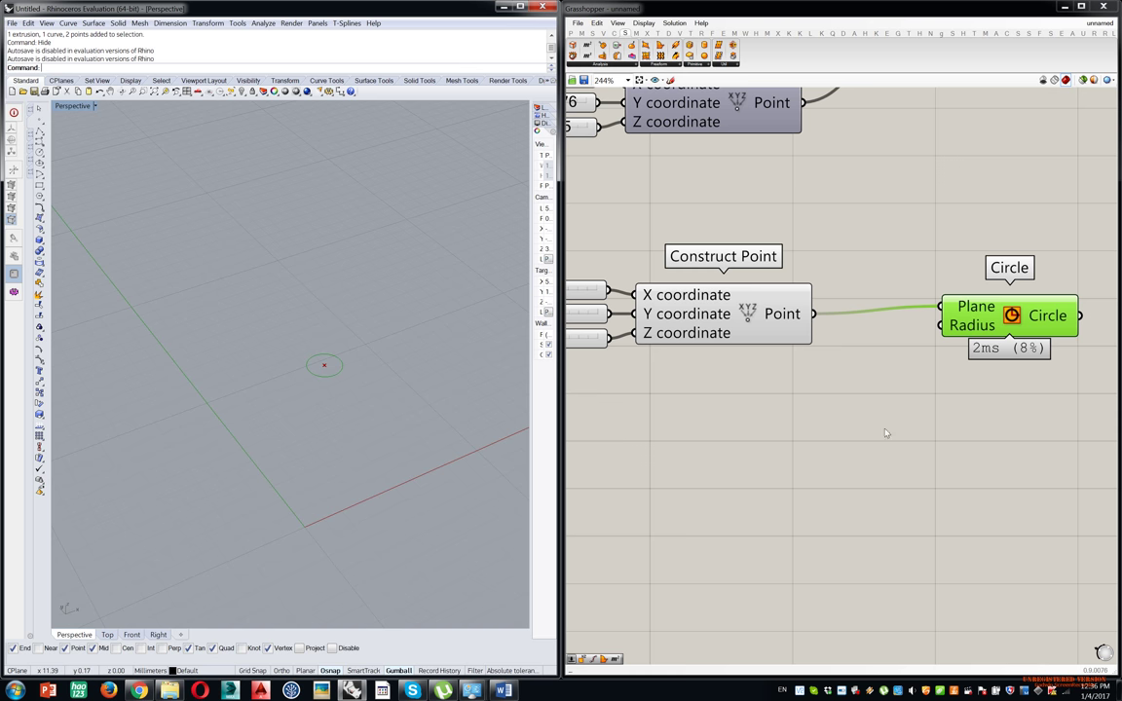
# Add a number slider with value 12 below the Construct Point and connect it to the Circle's Radius input.
pyautogui.doubleClick(767, 430)
pyautogui.write('12')
pyautogui.press('Return')
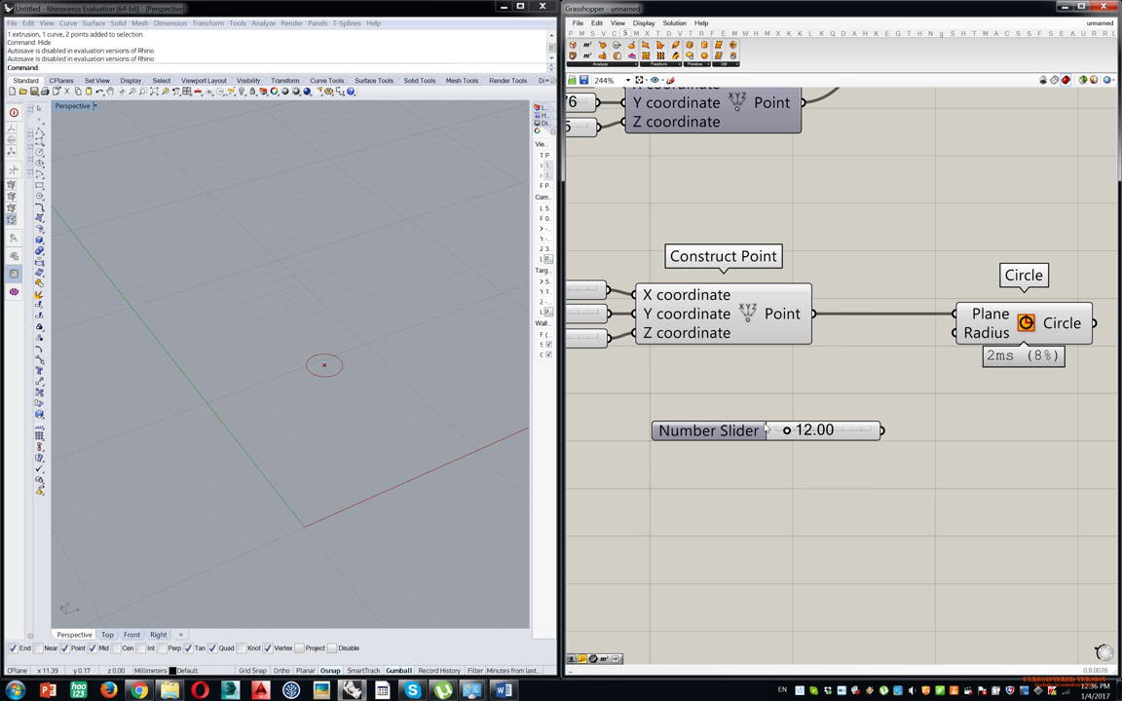
pyautogui.moveTo(881, 430); pyautogui.dragTo(954, 333)
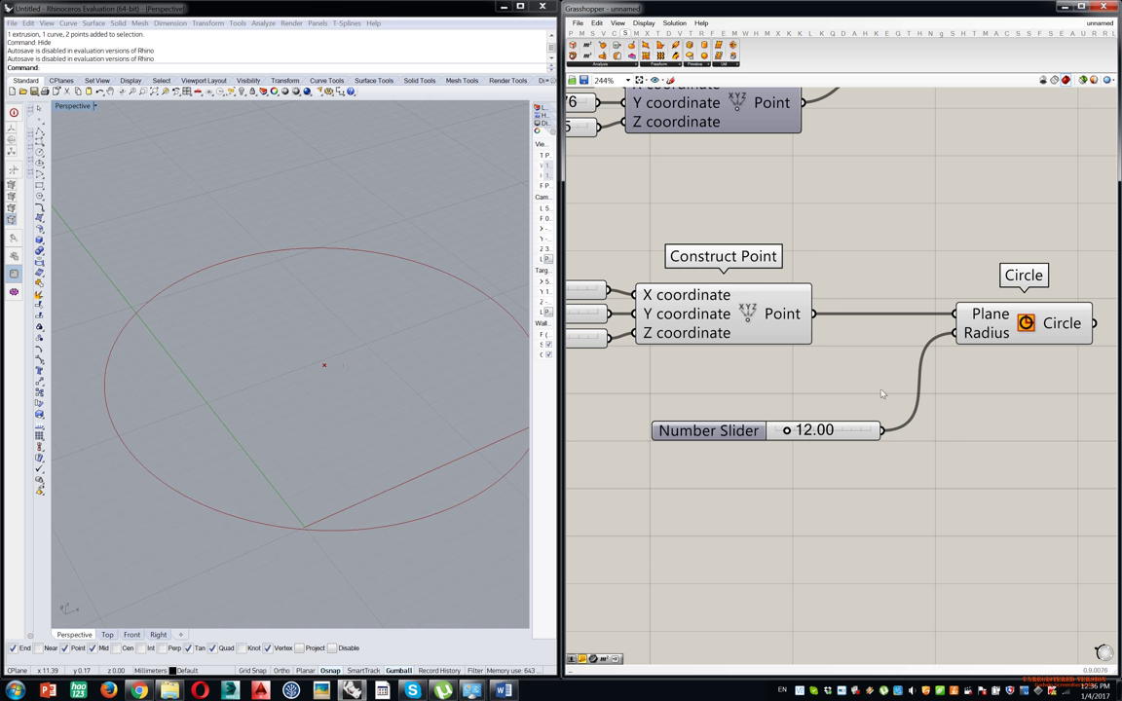
# Set the radius slider to 7.49 and the center point's sliders to X 0.00, Y 12.02 and Z 1.23.
pyautogui.moveTo(786, 430); pyautogui.dragTo(782, 433)
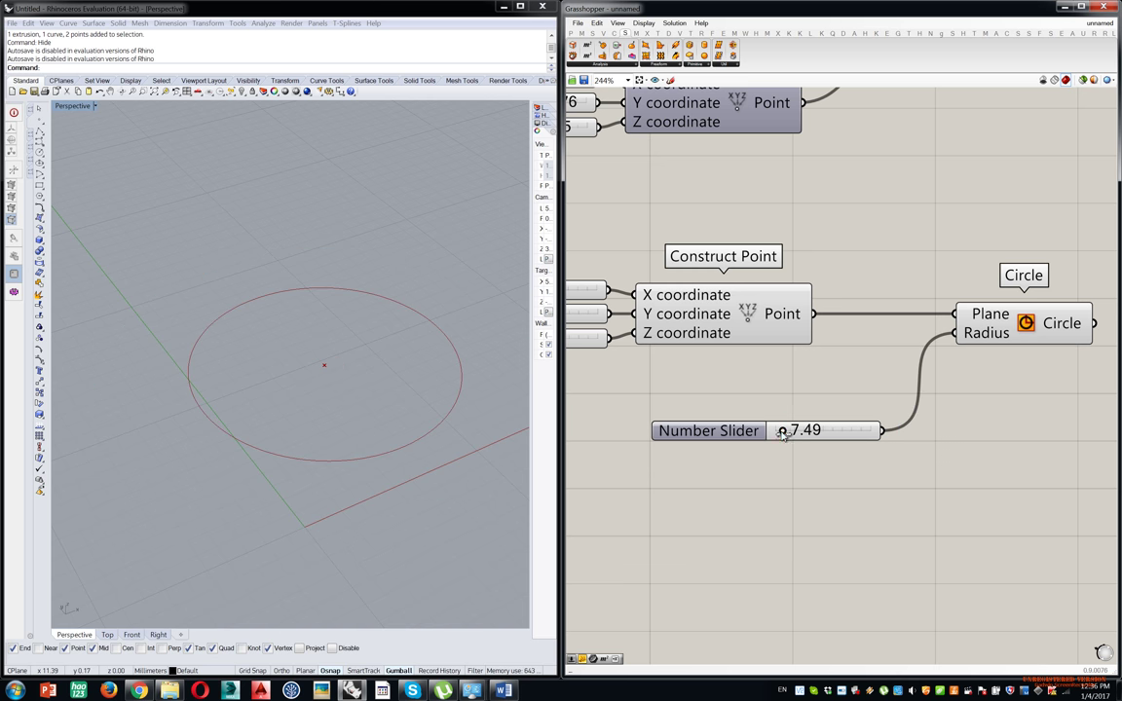
pyautogui.moveTo(756, 368); pyautogui.dragTo(946, 371, button='right')
pyautogui.moveTo(702, 317); pyautogui.dragTo(692, 291)
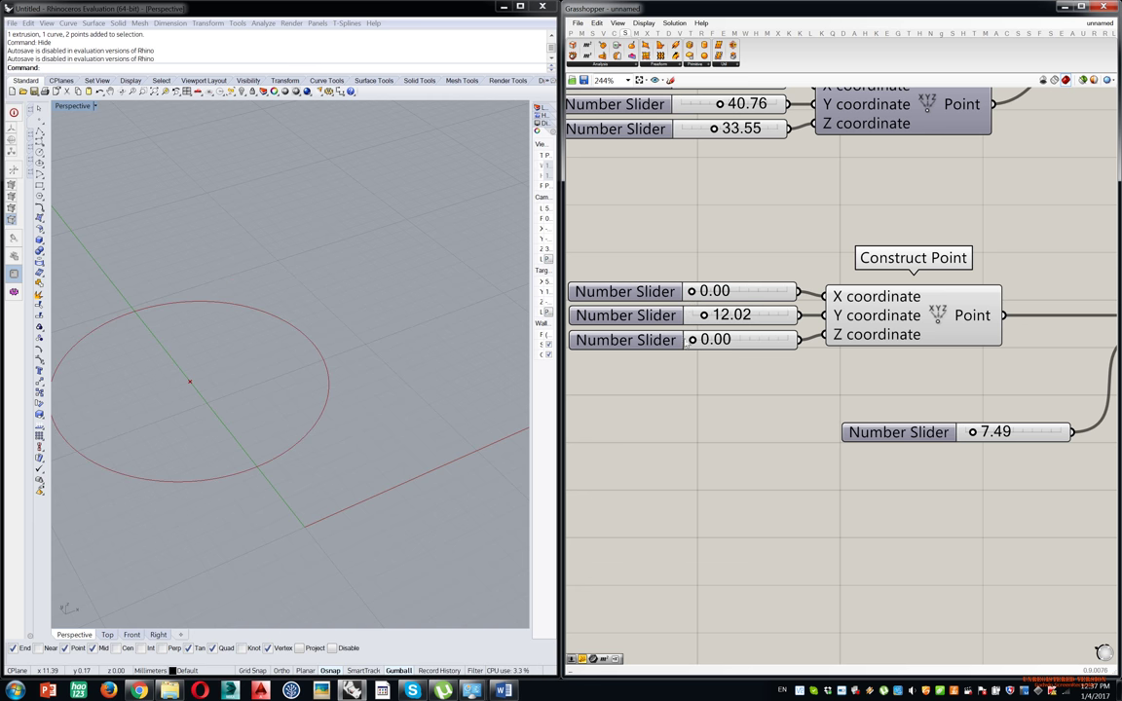
pyautogui.moveTo(688, 341); pyautogui.dragTo(693, 339)
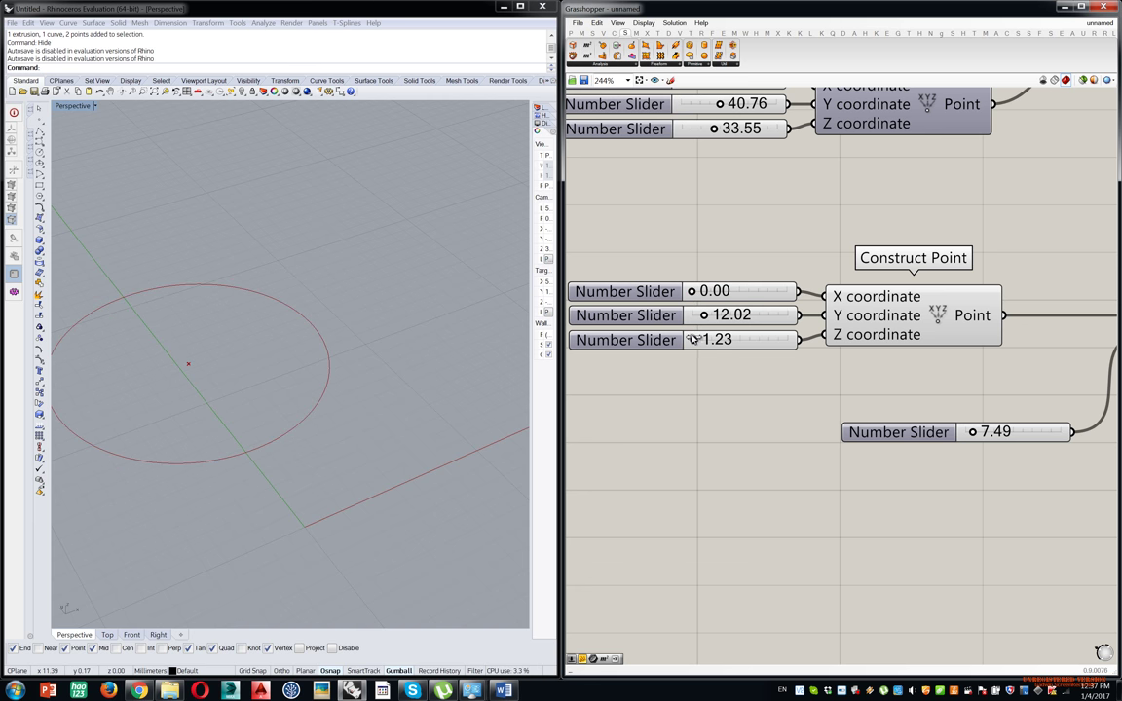
# Move the Circle component and its radius slider closer to the Construct Point component.
pyautogui.scroll(-1, 953, 375)
pyautogui.moveTo(955, 371); pyautogui.dragTo(812, 373, button='right')
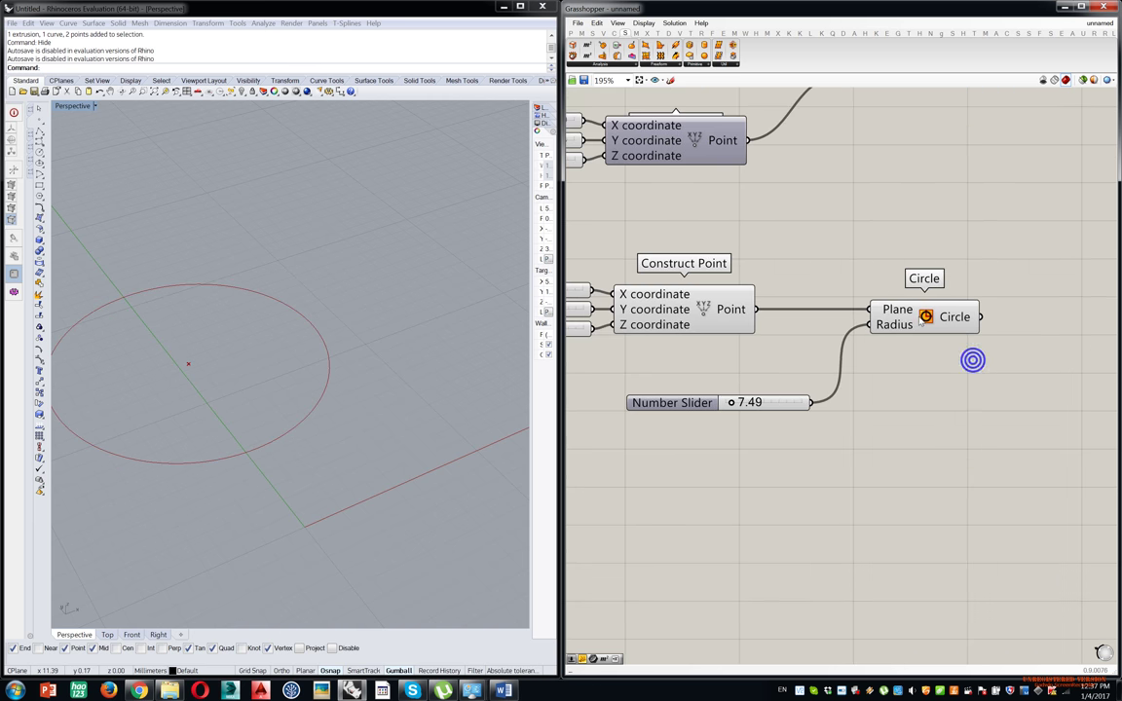
pyautogui.moveTo(920, 324); pyautogui.dragTo(914, 323)
pyautogui.moveTo(784, 394); pyautogui.dragTo(742, 389)
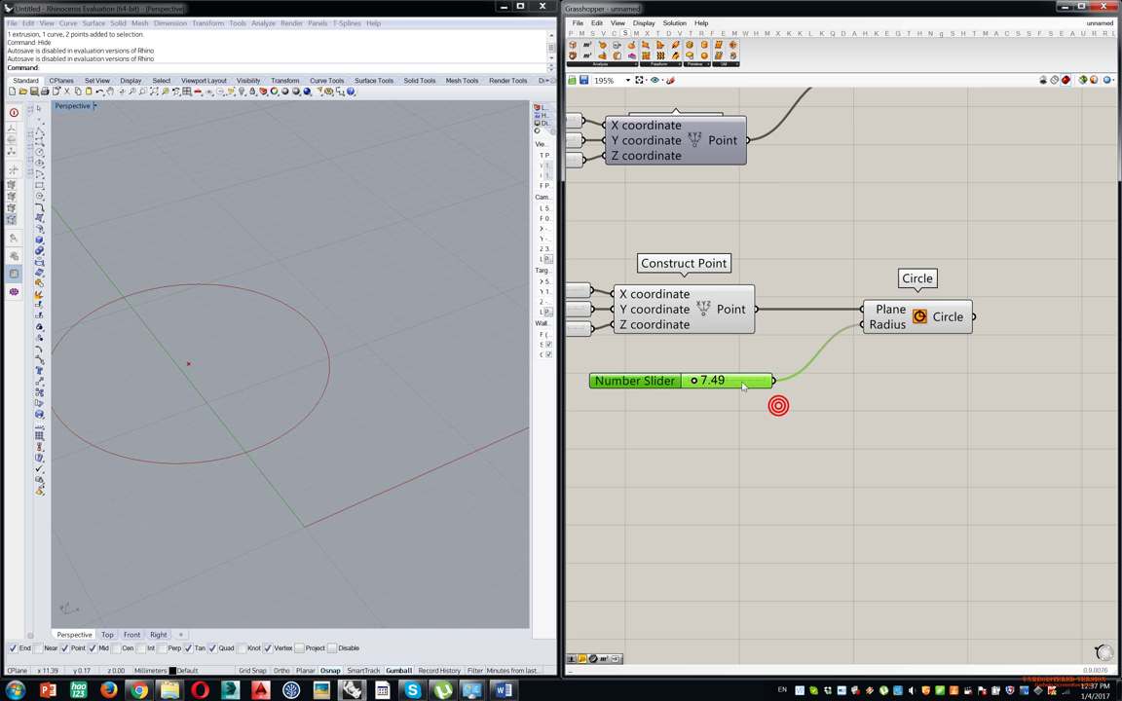
# Zoom the Rhino viewport to the Circle component's geometry and examine the circle from several angles.
pyautogui.keyDown('shift'); pyautogui.moveTo(370, 365); pyautogui.dragTo(416, 342, button='right'); pyautogui.keyUp('shift')
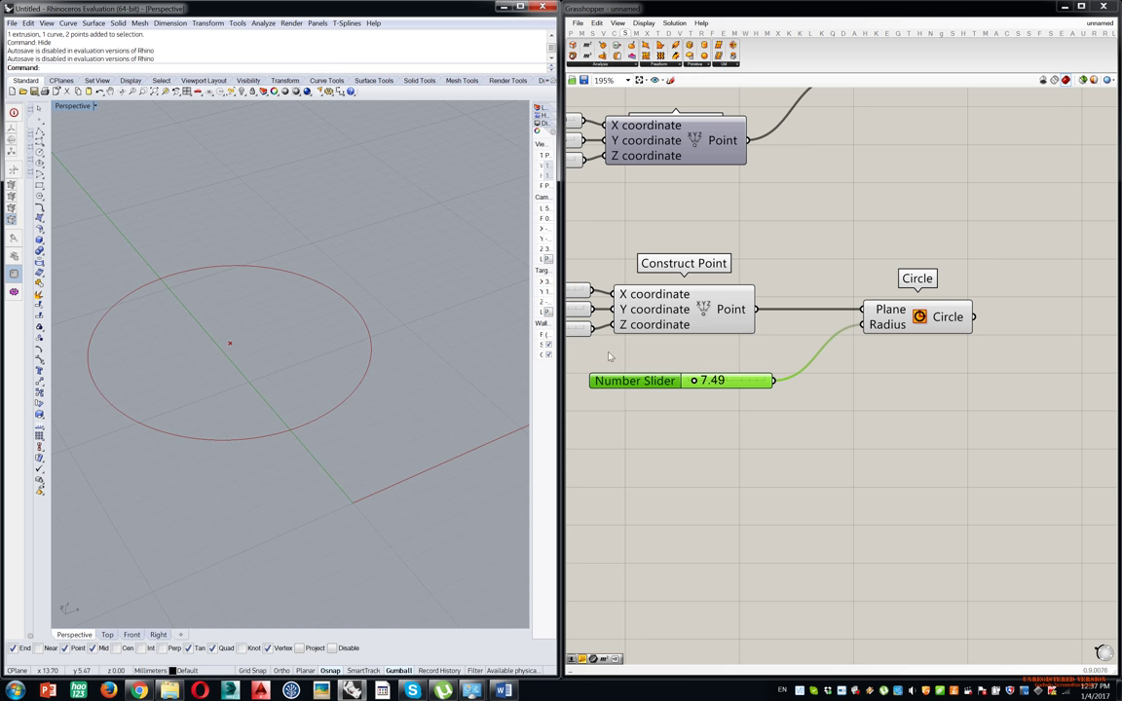
pyautogui.scroll(-6, 364, 302)
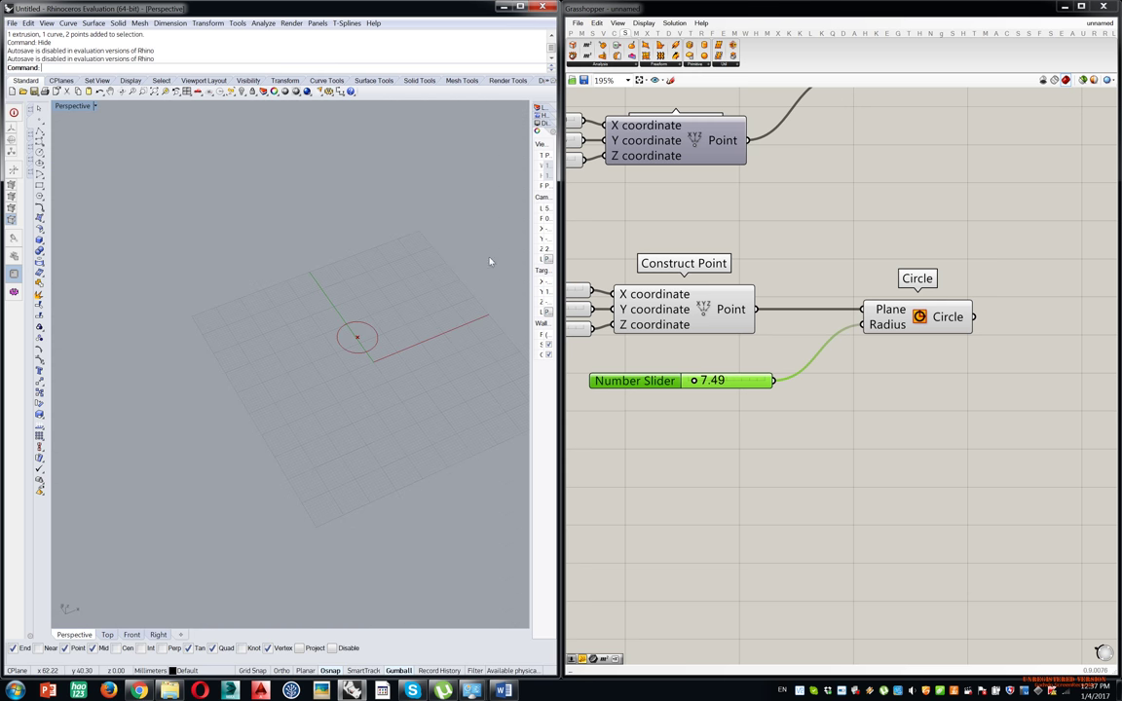
pyautogui.scroll(6, 398, 328)
pyautogui.moveTo(393, 346); pyautogui.dragTo(356, 324, button='right')
pyautogui.scroll(6, 293, 364)
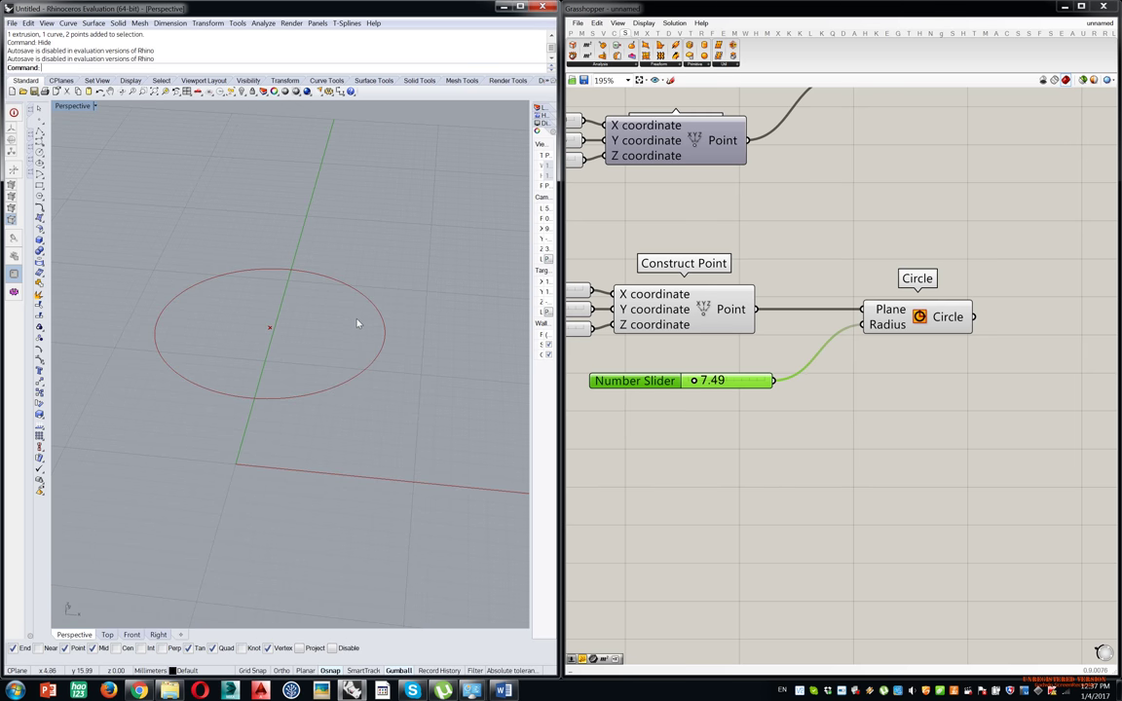
pyautogui.click(933, 327)
pyautogui.middleClick(932, 321)
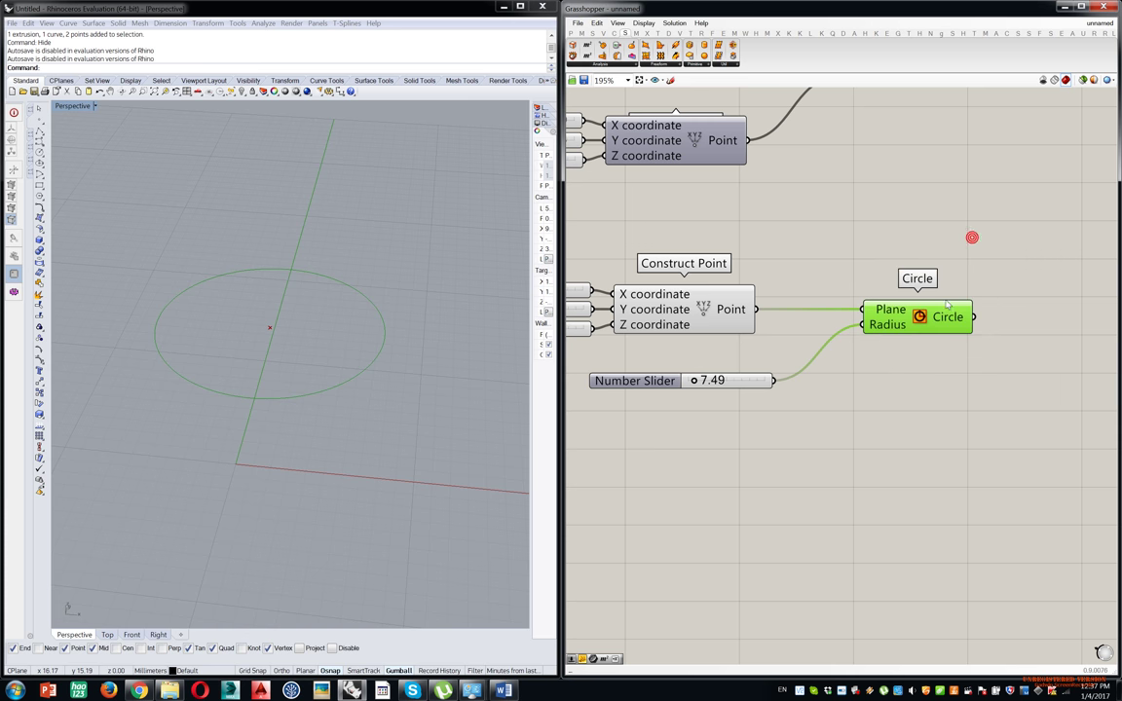
pyautogui.middleClick(937, 317)
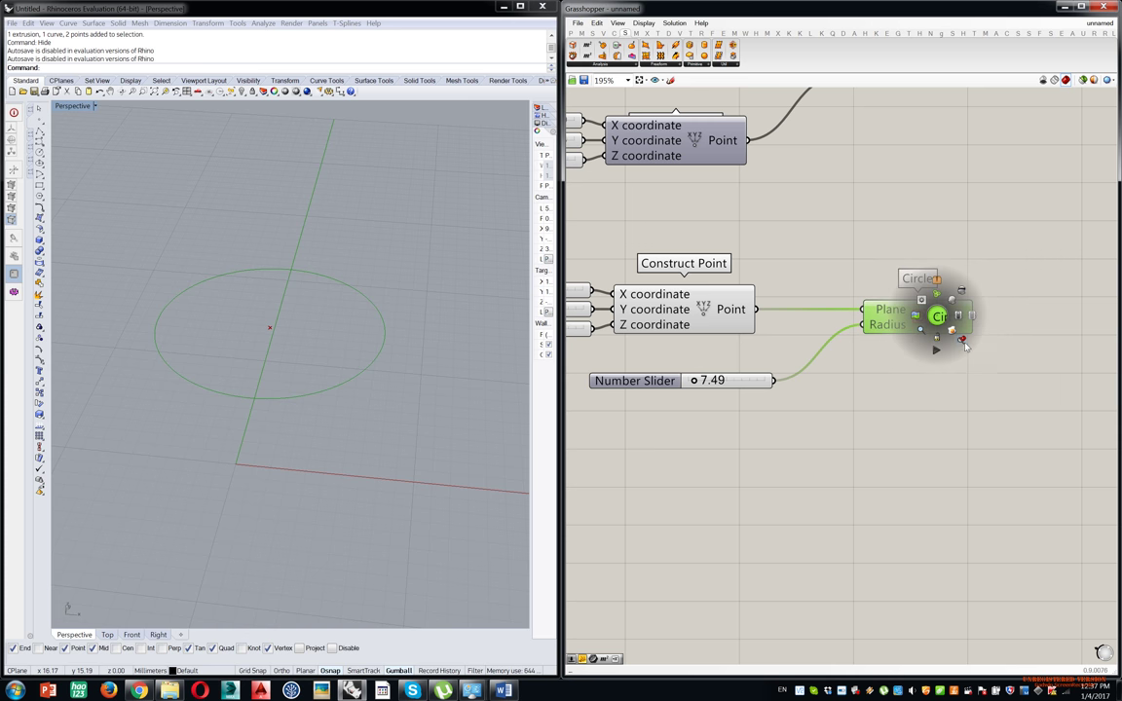
pyautogui.click(963, 340)
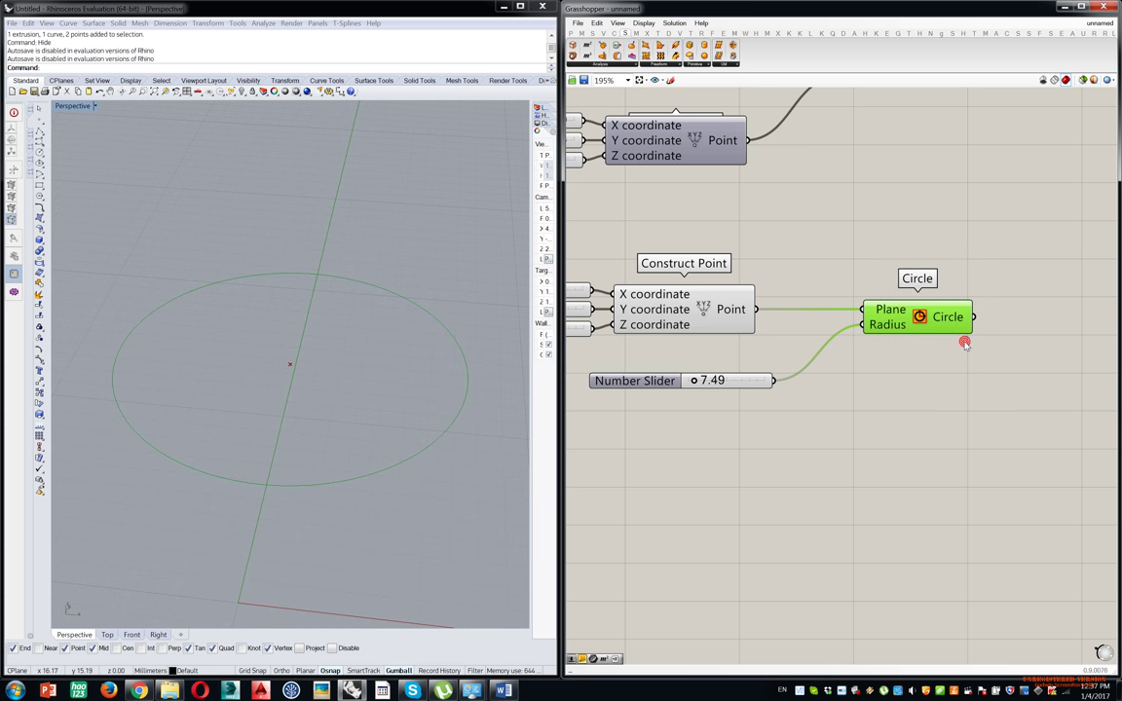
pyautogui.moveTo(331, 322); pyautogui.dragTo(370, 338, button='right')
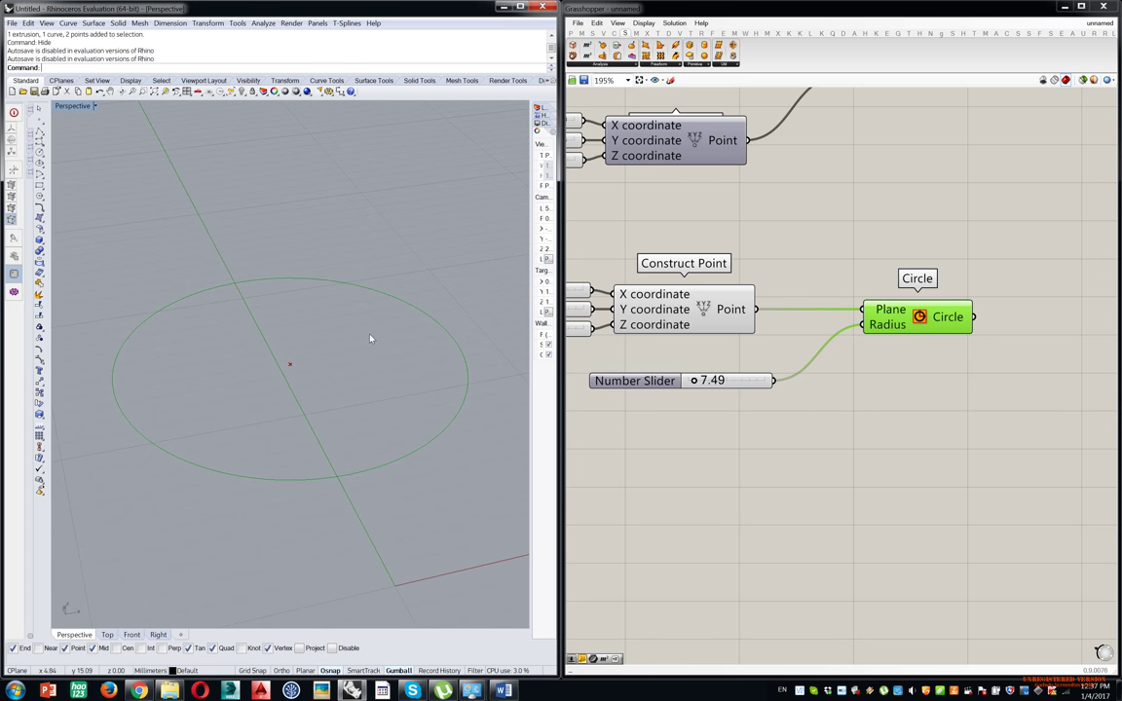
pyautogui.moveTo(361, 386); pyautogui.dragTo(273, 395, button='right')
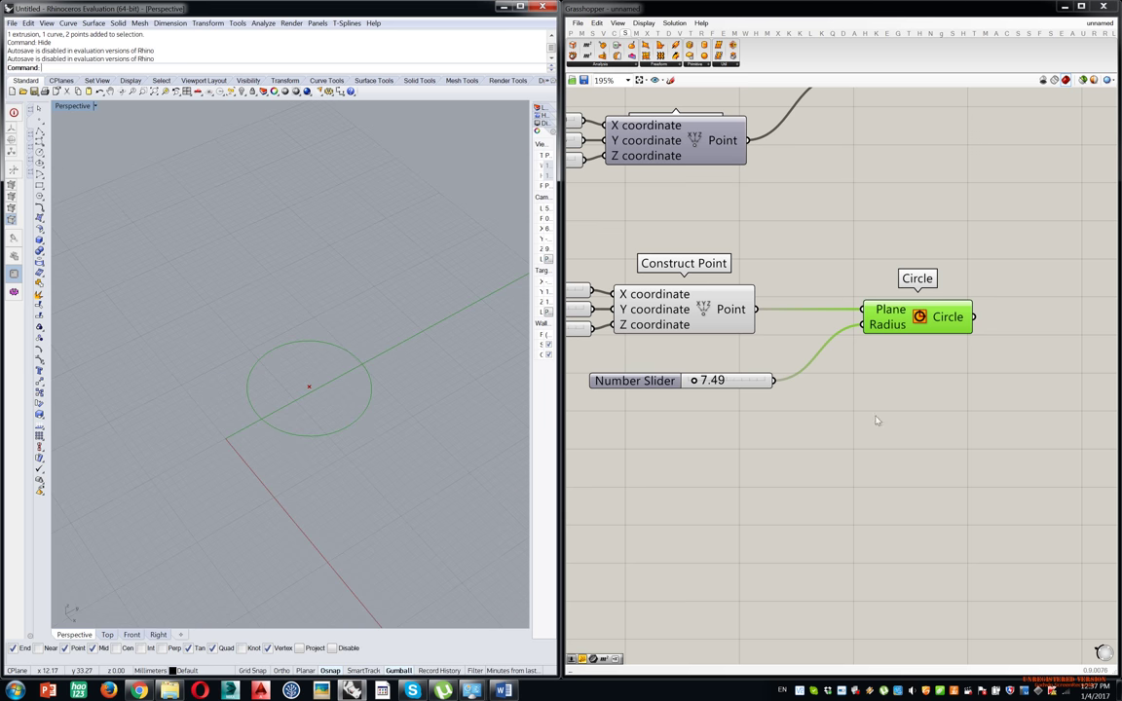
# Try the radius slider at 7.76 and then at 0.00.
pyautogui.moveTo(867, 381); pyautogui.dragTo(930, 372, button='right')
pyautogui.scroll(6, 680, 341)
pyautogui.moveTo(678, 342)
pyautogui.mouseDown()
pyautogui.moveTo(701, 345)
pyautogui.moveTo(670, 346)
pyautogui.moveTo(683, 348)
pyautogui.mouseUp()
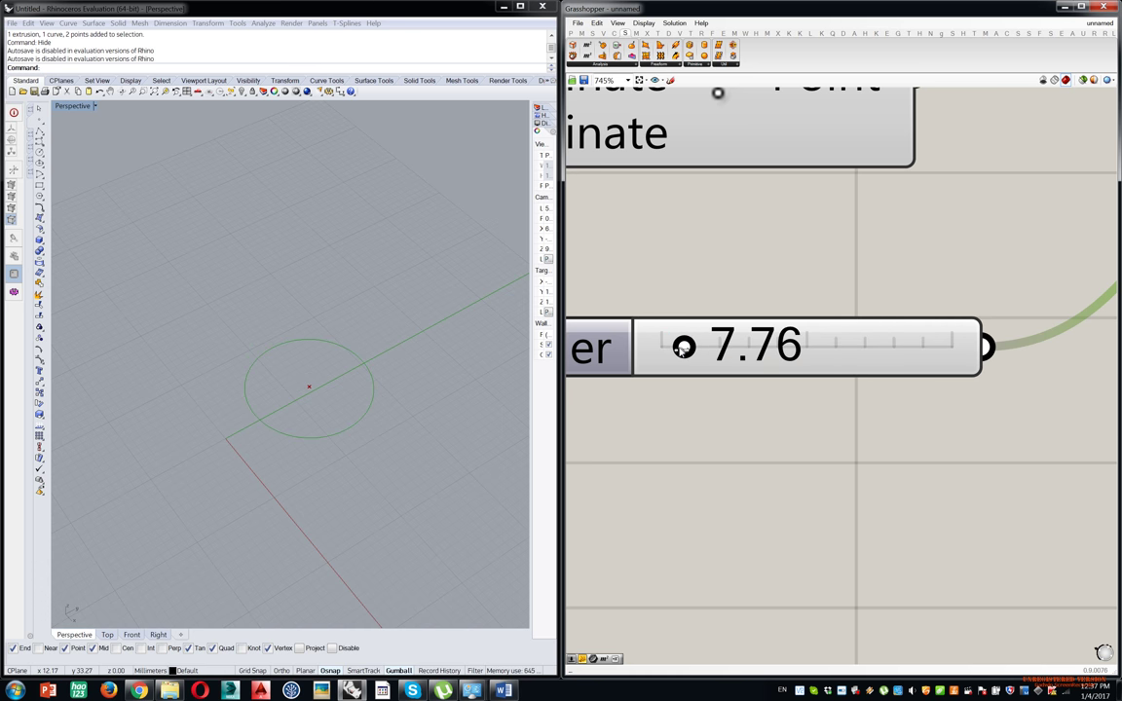
pyautogui.scroll(-5, 684, 347)
pyautogui.moveTo(689, 339); pyautogui.dragTo(804, 361, button='right')
pyautogui.moveTo(798, 370)
pyautogui.mouseDown()
pyautogui.moveTo(763, 372)
pyautogui.moveTo(826, 370)
pyautogui.moveTo(792, 371)
pyautogui.mouseUp()
# Set the center point's Y slider to 8.04 and the radius slider to 11.95.
pyautogui.moveTo(606, 288); pyautogui.dragTo(782, 332, button='right')
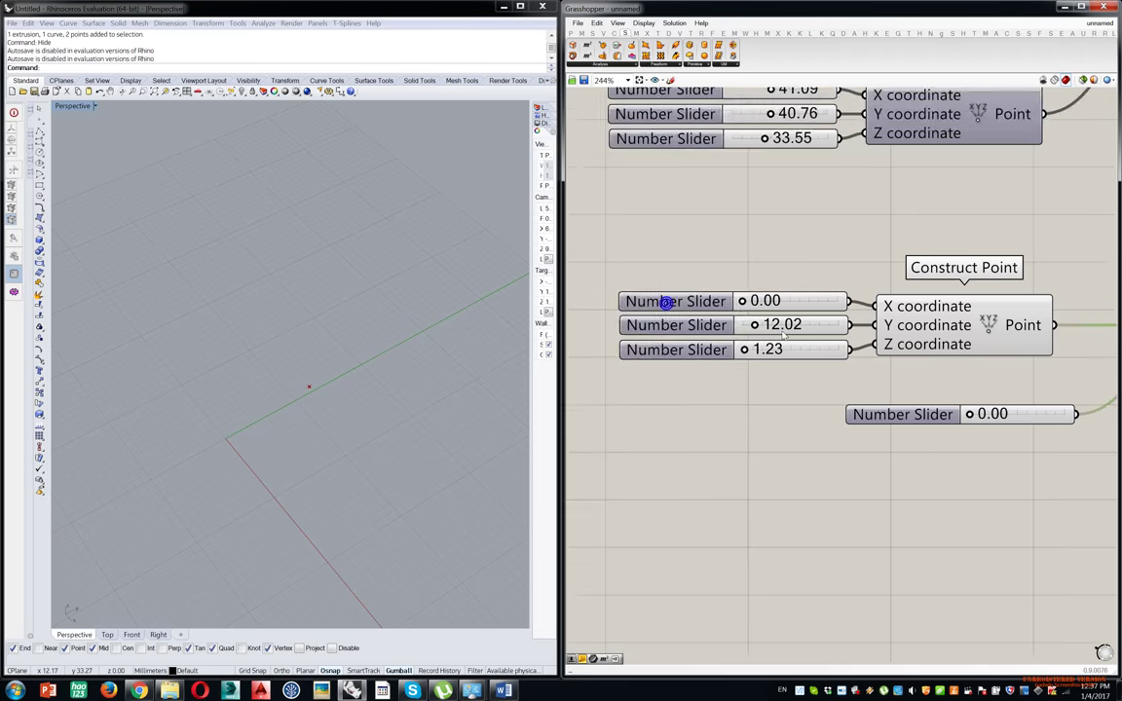
pyautogui.scroll(3, 783, 335)
pyautogui.moveTo(728, 320)
pyautogui.mouseDown()
pyautogui.moveTo(706, 320)
pyautogui.moveTo(731, 319)
pyautogui.moveTo(720, 321)
pyautogui.mouseUp()
pyautogui.moveTo(998, 468); pyautogui.dragTo(719, 454, button='right')
pyautogui.moveTo(892, 486); pyautogui.dragTo(918, 490)
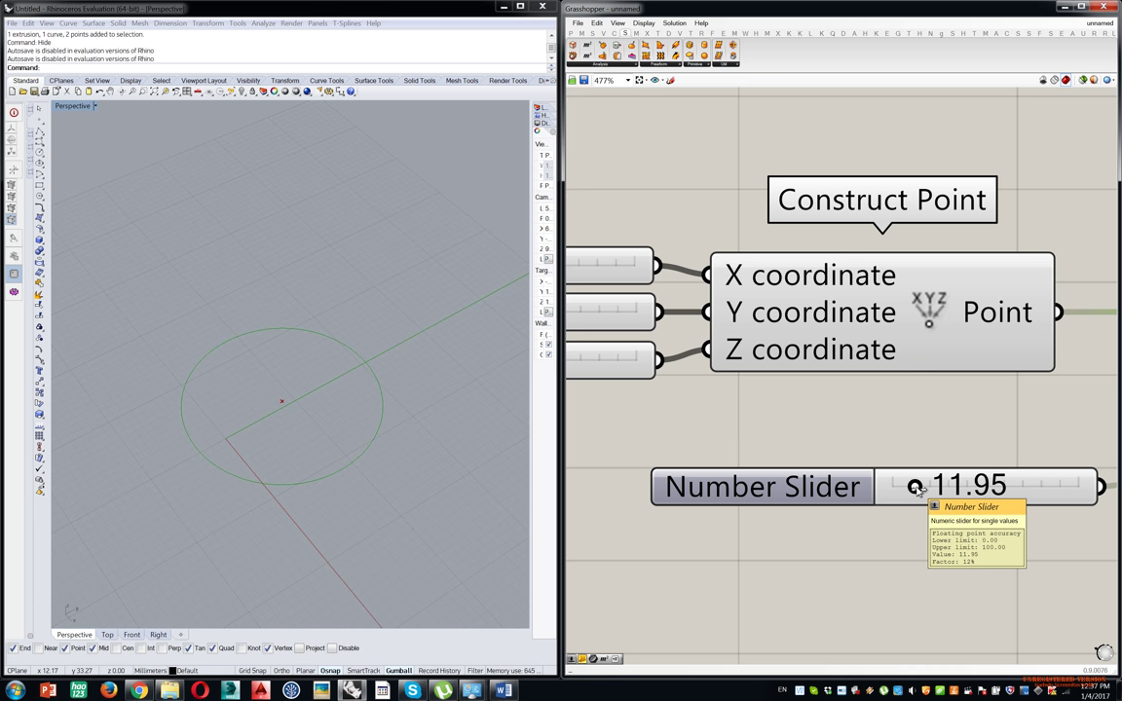
pyautogui.scroll(-5, 1062, 370)
pyautogui.moveTo(1096, 443); pyautogui.dragTo(1034, 353, button='right')
pyautogui.moveTo(969, 322); pyautogui.dragTo(901, 323)
pyautogui.scroll(4, 991, 338)
pyautogui.moveTo(1076, 232)
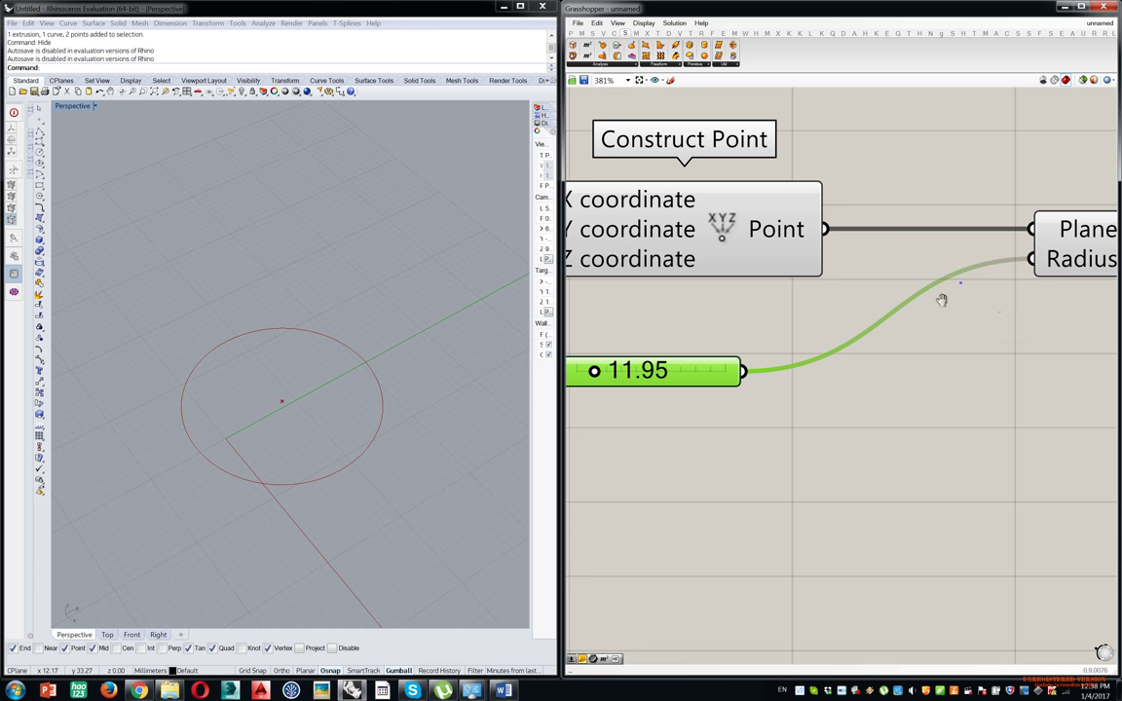
pyautogui.moveTo(961, 288); pyautogui.dragTo(932, 320, button='right')
pyautogui.doubleClick(892, 203)
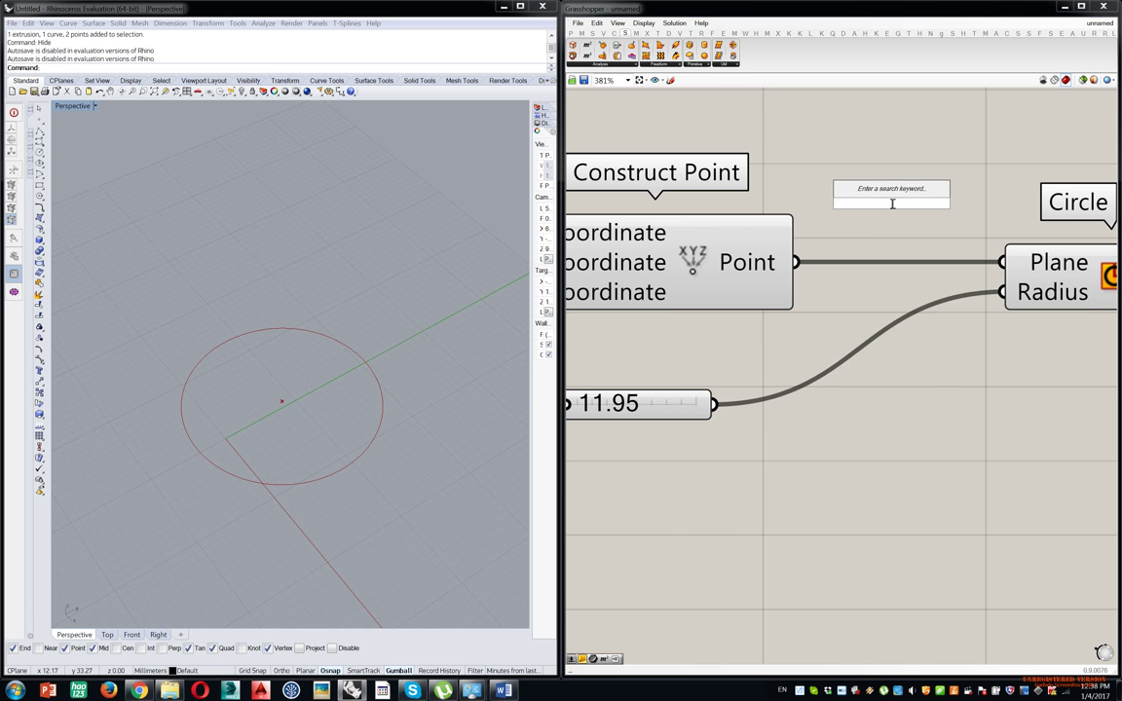
pyautogui.press('Escape')
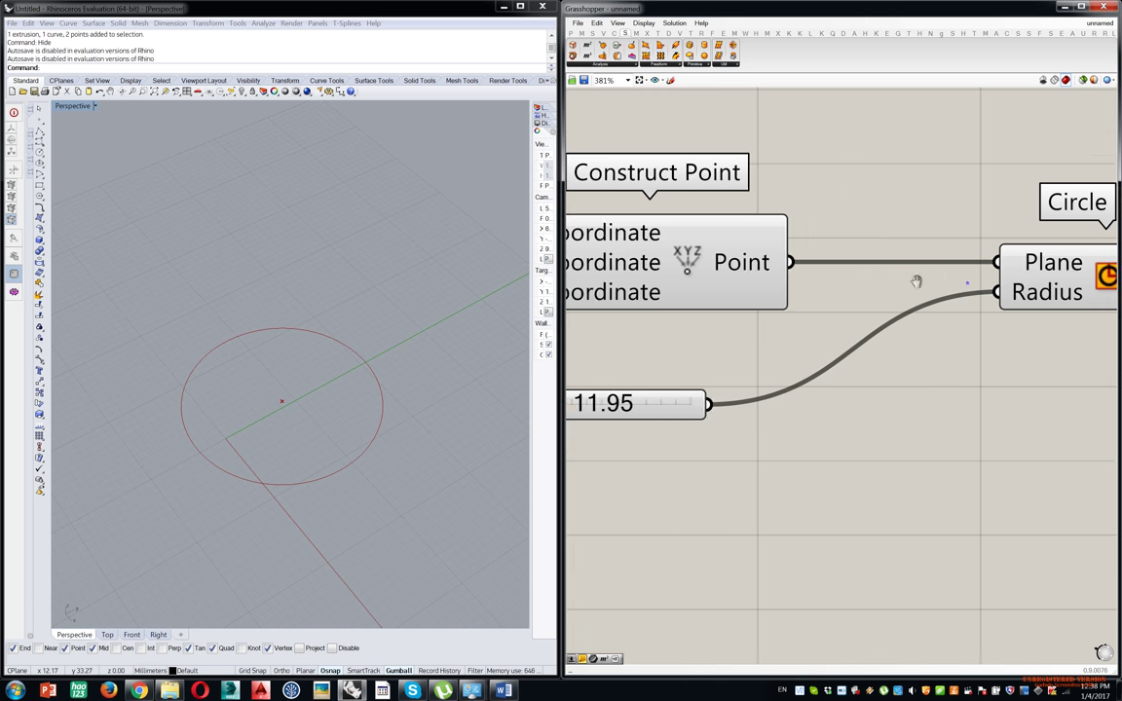
# Place the radius slider directly beside the Circle's Radius input, under the wire to its Plane input.
pyautogui.scroll(-5, 879, 278)
pyautogui.click(1084, 271)
pyautogui.click(969, 293)
pyautogui.moveTo(776, 316); pyautogui.dragTo(1016, 274)
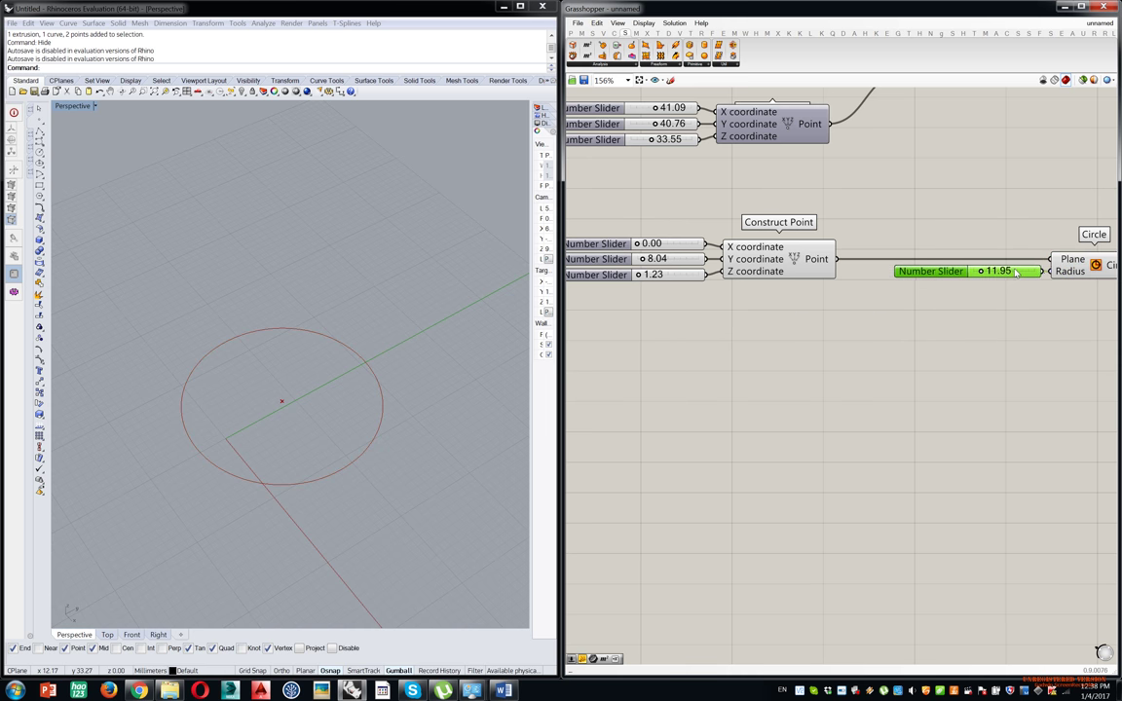
# Add XY Plane, XZ Plane and YZ Plane components in a column below the radius slider.
pyautogui.moveTo(1036, 343); pyautogui.dragTo(977, 329, button='right')
pyautogui.doubleClick(900, 307)
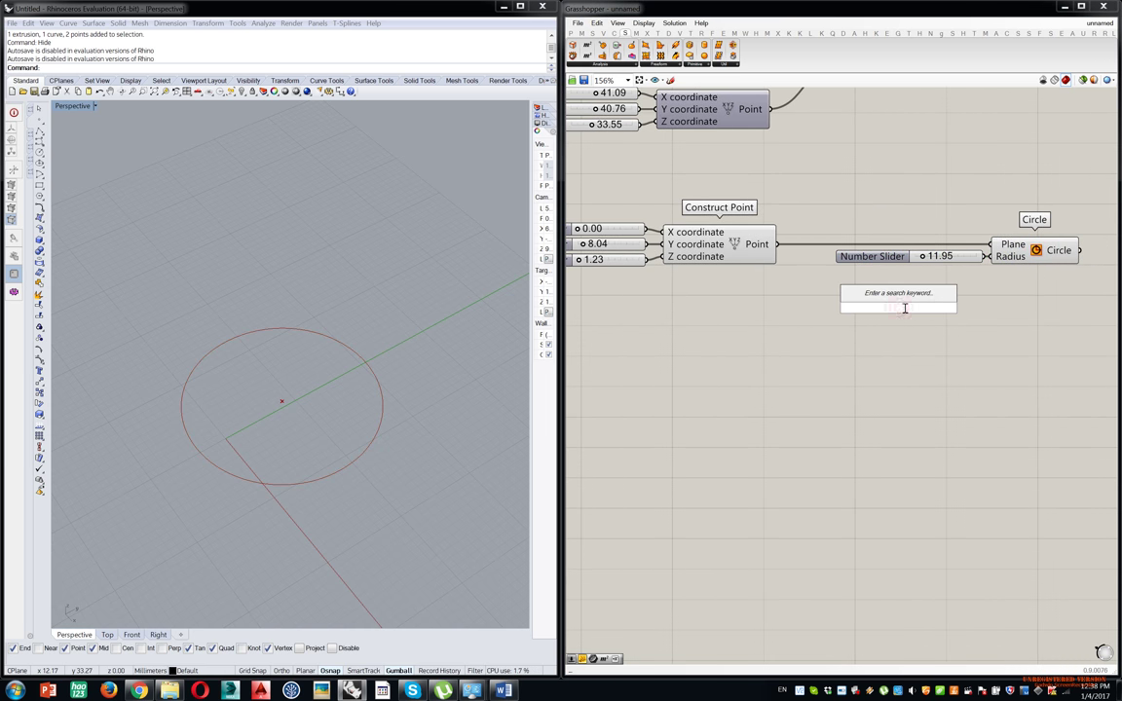
pyautogui.write('xy')
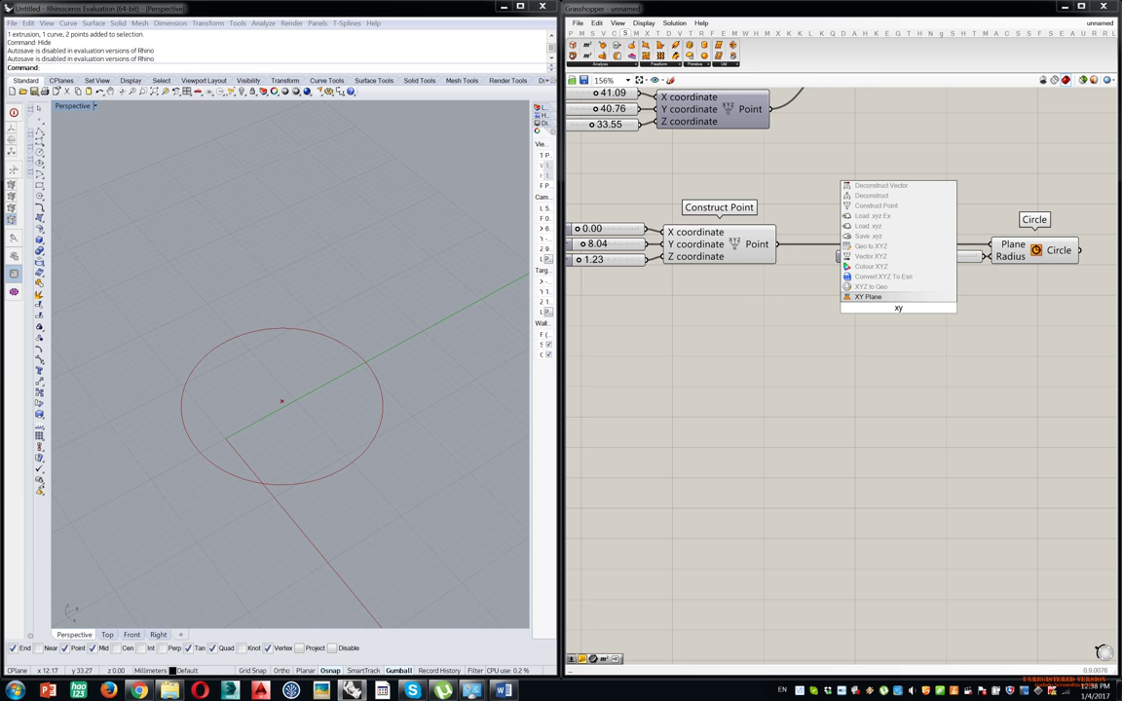
pyautogui.press('Return')
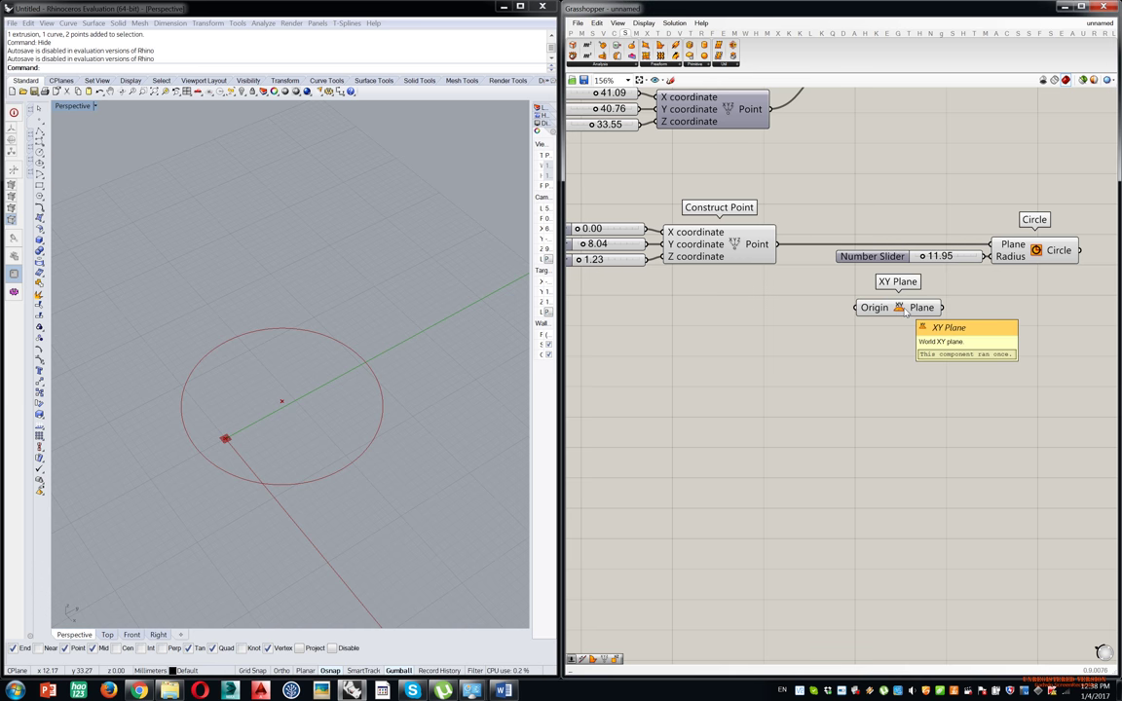
pyautogui.doubleClick(906, 387)
pyautogui.write('xz')
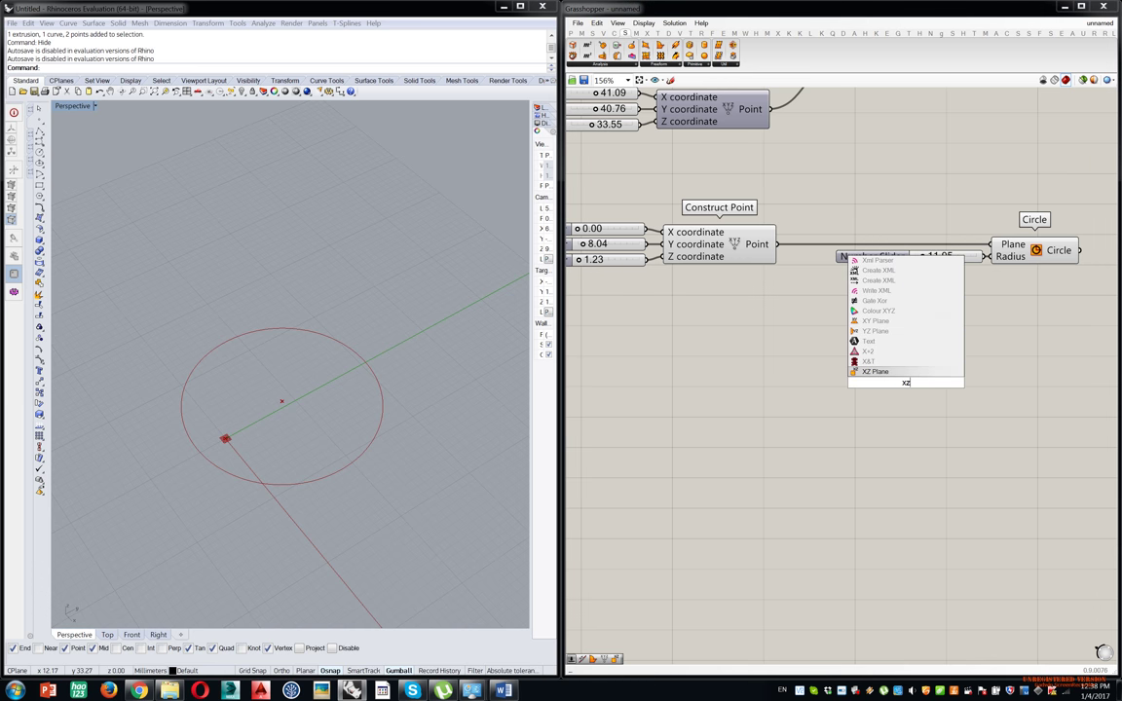
pyautogui.press('Return')
pyautogui.doubleClick(902, 427)
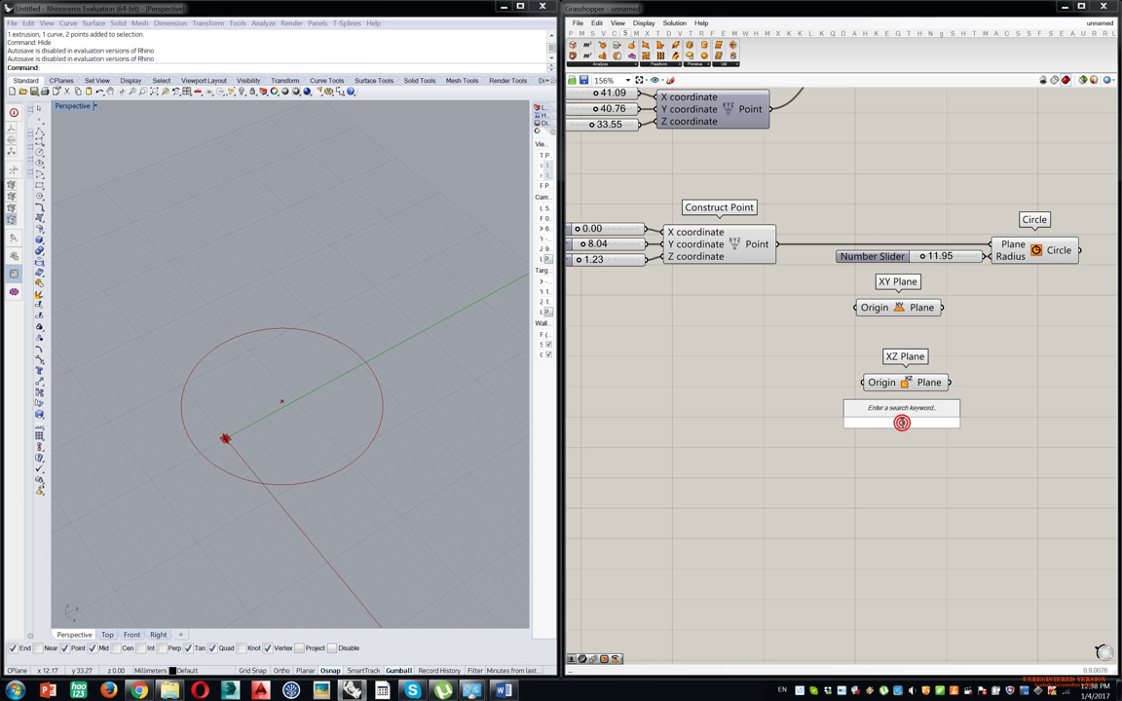
pyautogui.write('yz')
pyautogui.press('Return')
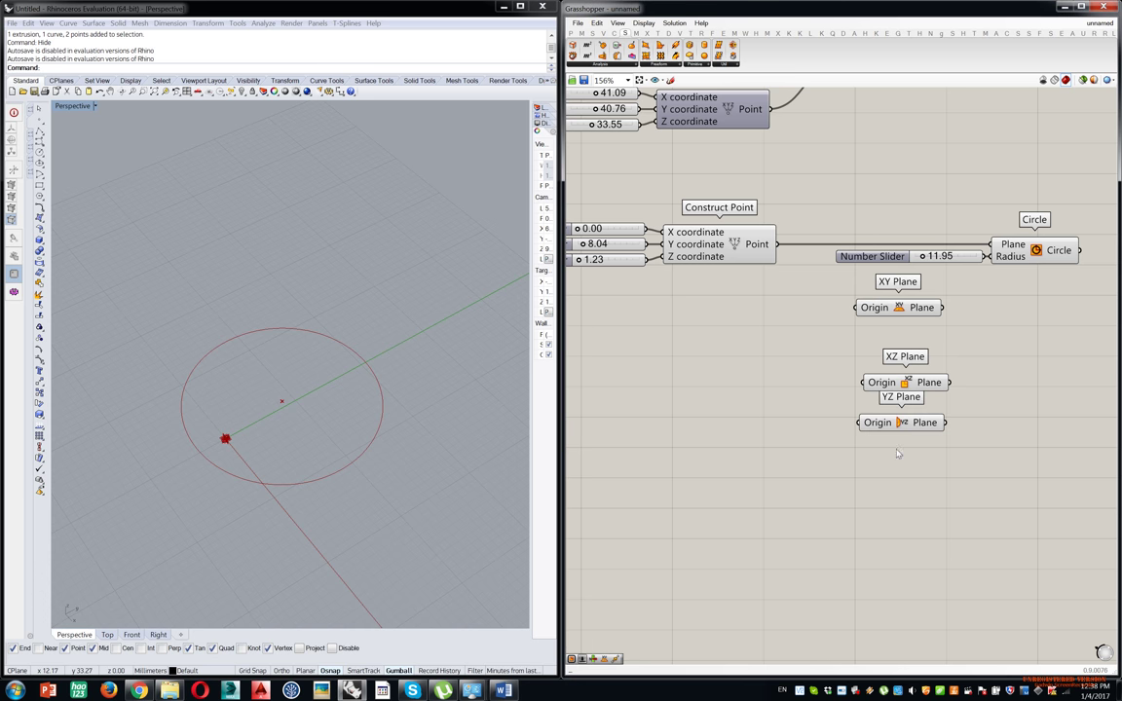
# Move the XZ Plane component up, clear of the YZ Plane component, and select the XY Plane component.
pyautogui.scroll(3, 904, 425)
pyautogui.click(826, 384)
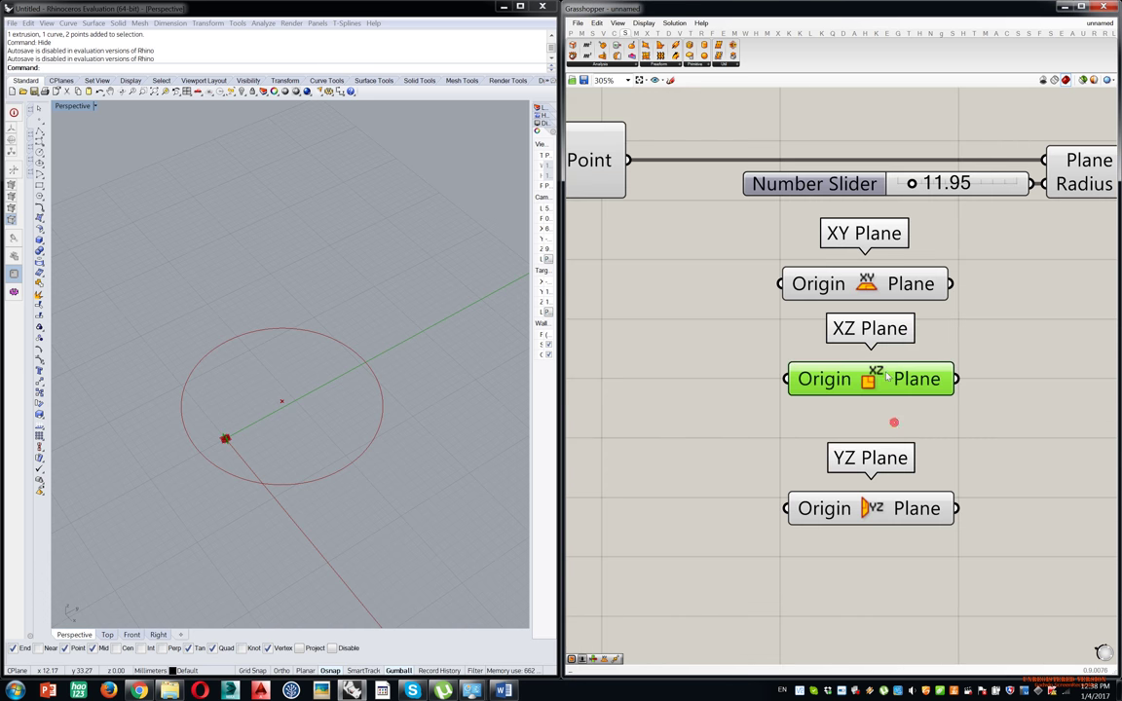
pyautogui.moveTo(797, 329); pyautogui.dragTo(817, 376, button='right')
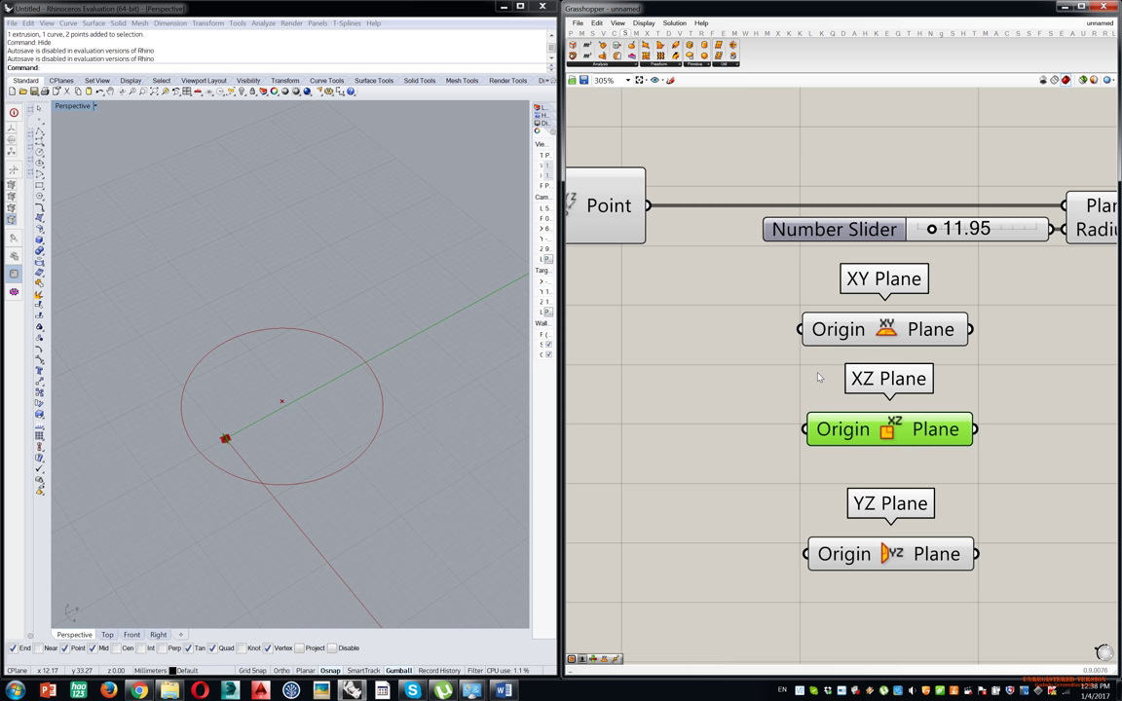
pyautogui.click(790, 280)
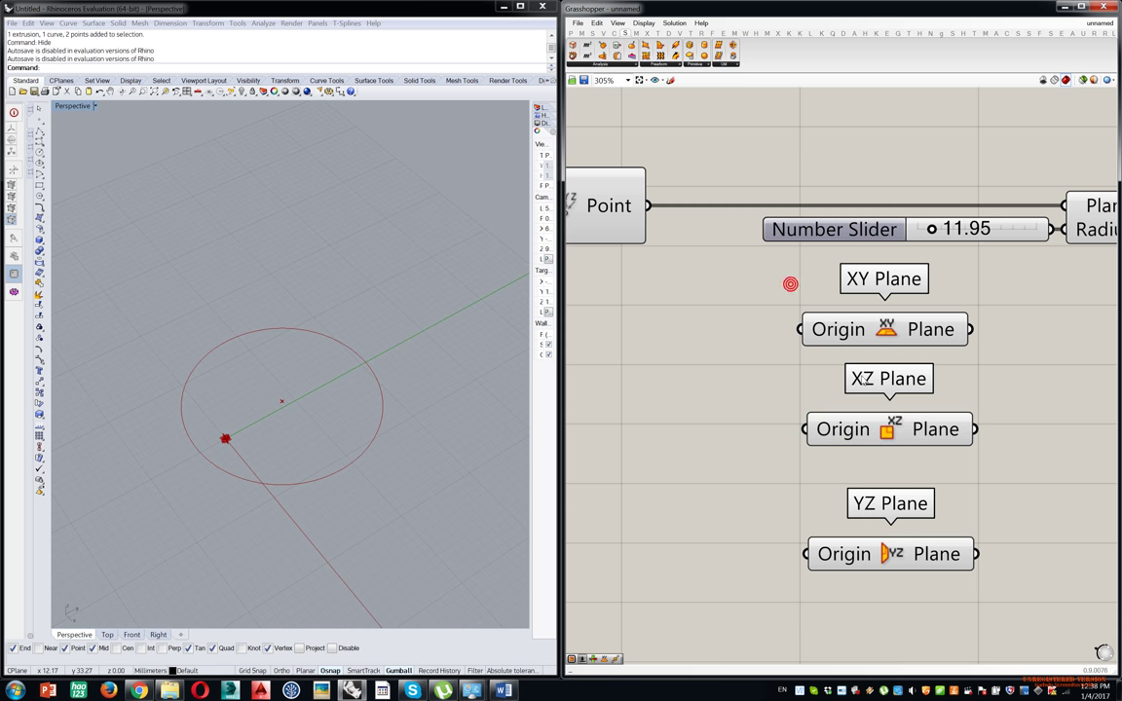
pyautogui.click(890, 334)
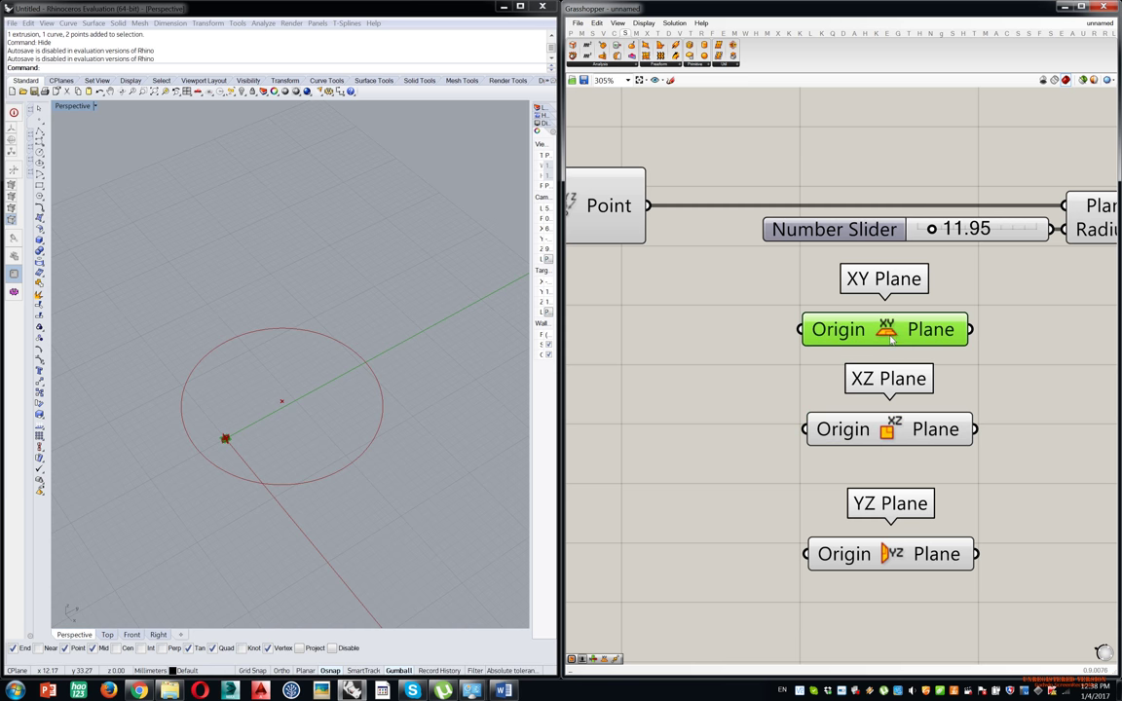
# Delete the XY Plane, wire the center point through XZ Plane into the Circle's Plane input, and place XZ Plane above the radius slider.
pyautogui.press('Delete')
pyautogui.moveTo(891, 425); pyautogui.dragTo(882, 344)
pyautogui.moveTo(647, 205); pyautogui.dragTo(793, 352)
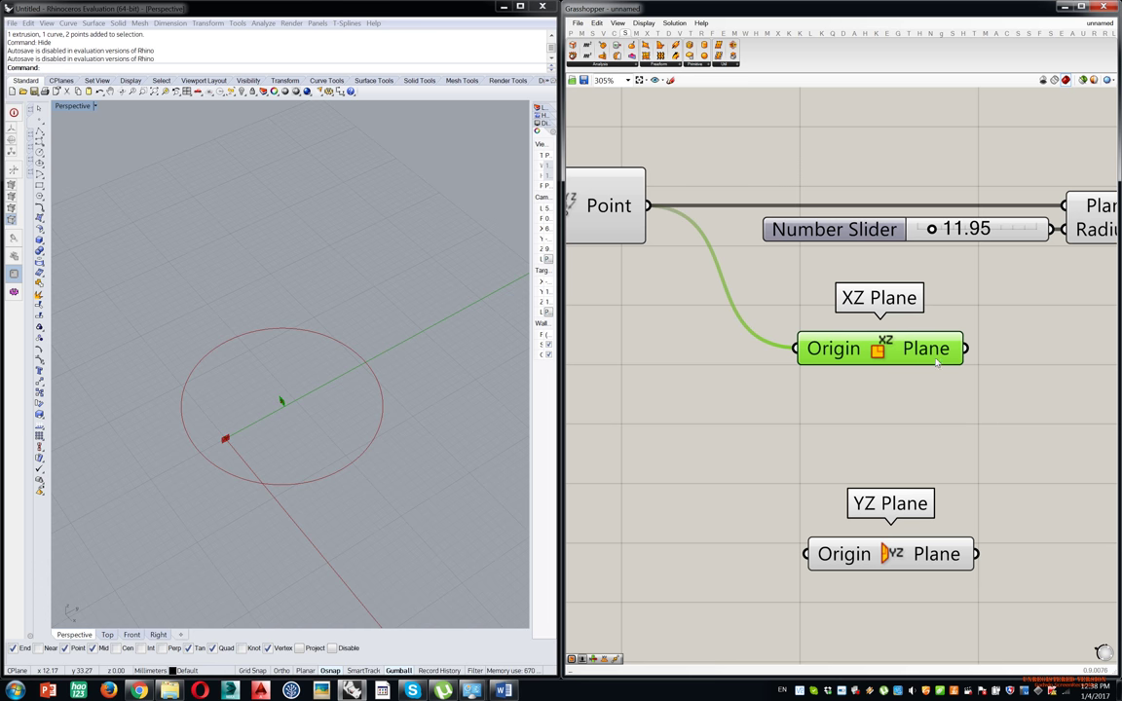
pyautogui.moveTo(969, 350); pyautogui.dragTo(1064, 206)
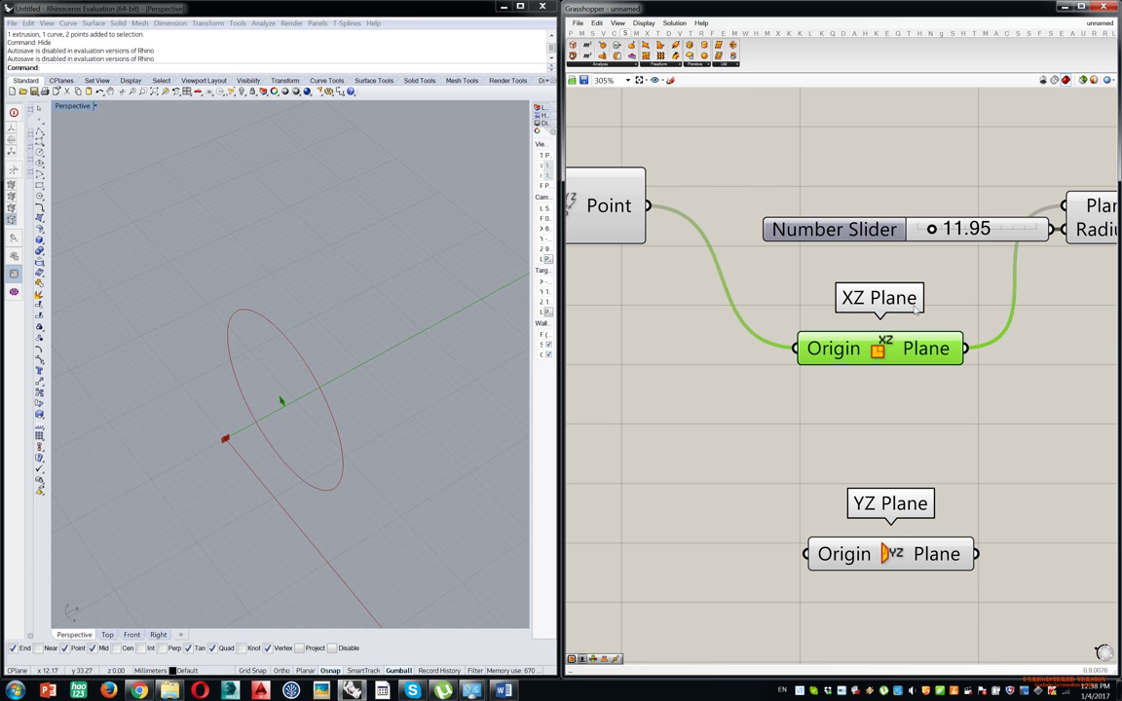
pyautogui.moveTo(877, 346); pyautogui.dragTo(903, 182)
pyautogui.moveTo(137, 354); pyautogui.dragTo(292, 331, button='right')
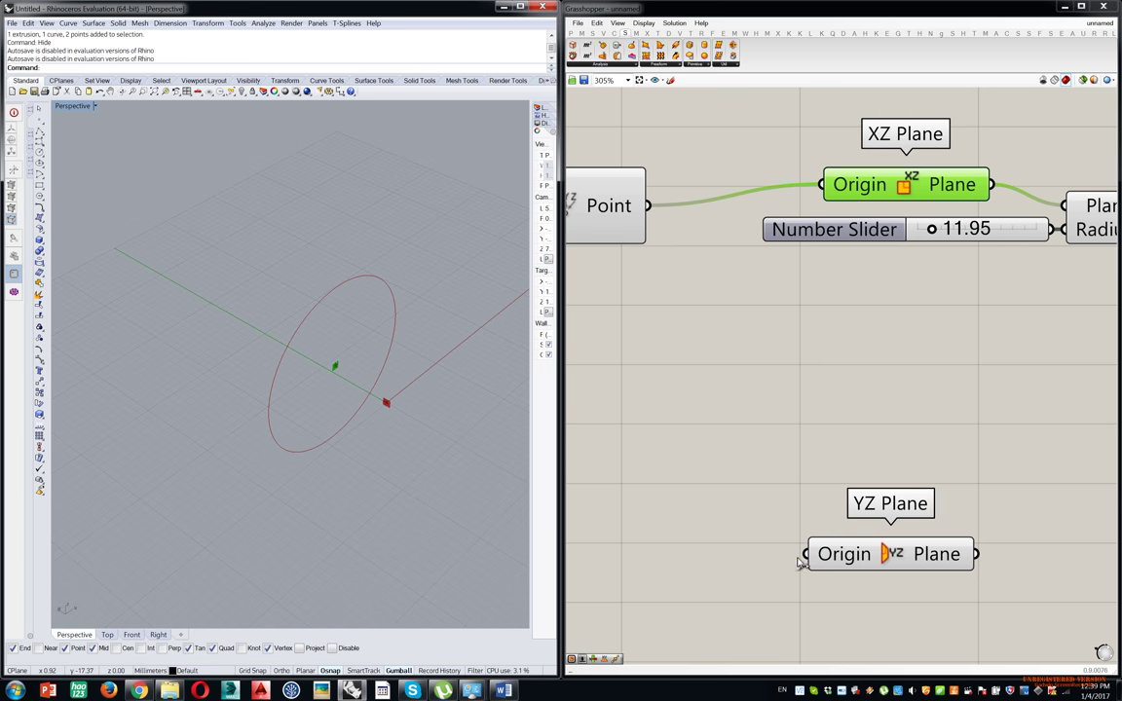
# Move YZ Plane up below the radius slider and wire the center point through it into the Circle's Plane input.
pyautogui.click(853, 513)
pyautogui.moveTo(853, 514); pyautogui.dragTo(860, 290)
pyautogui.moveTo(648, 205); pyautogui.dragTo(815, 332)
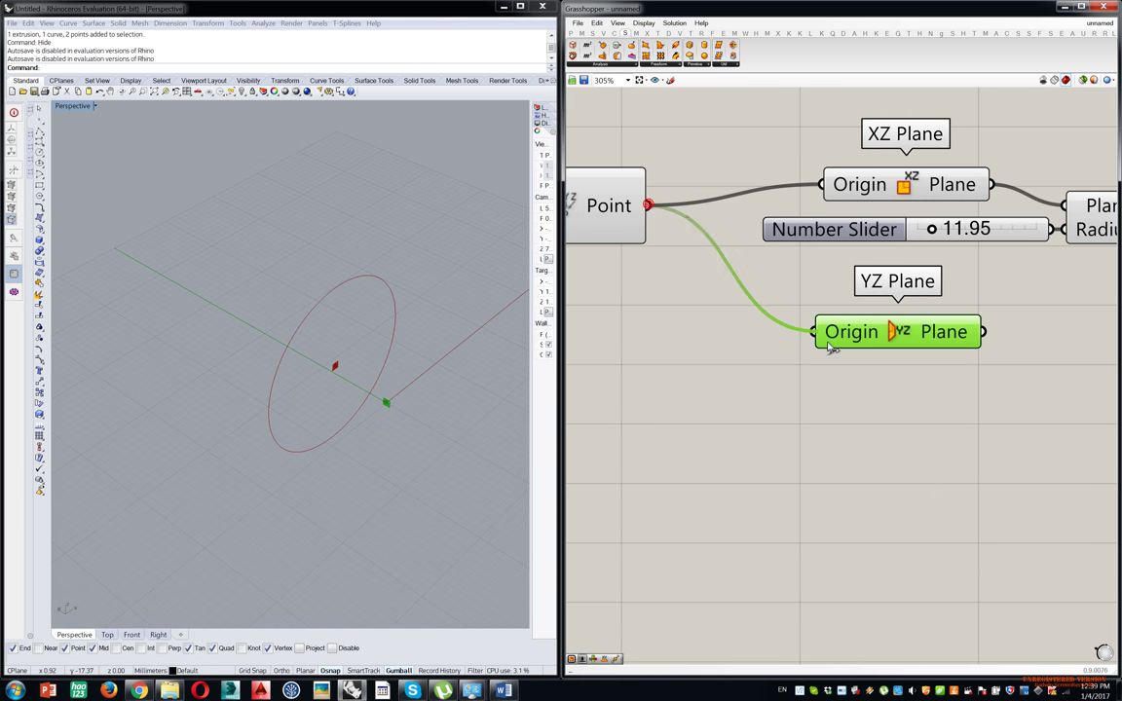
pyautogui.moveTo(984, 332); pyautogui.dragTo(1064, 205)
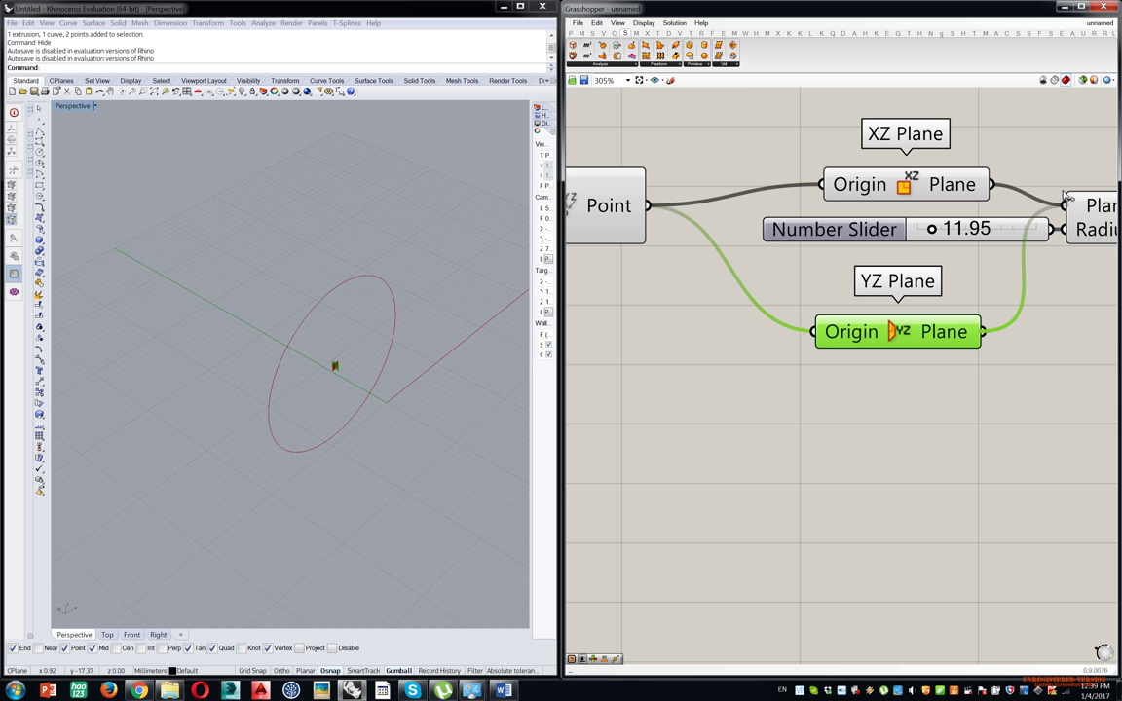
# Delete the XZ Plane component and place YZ Plane above the radius slider, beside the Circle's Plane input.
pyautogui.click(941, 193)
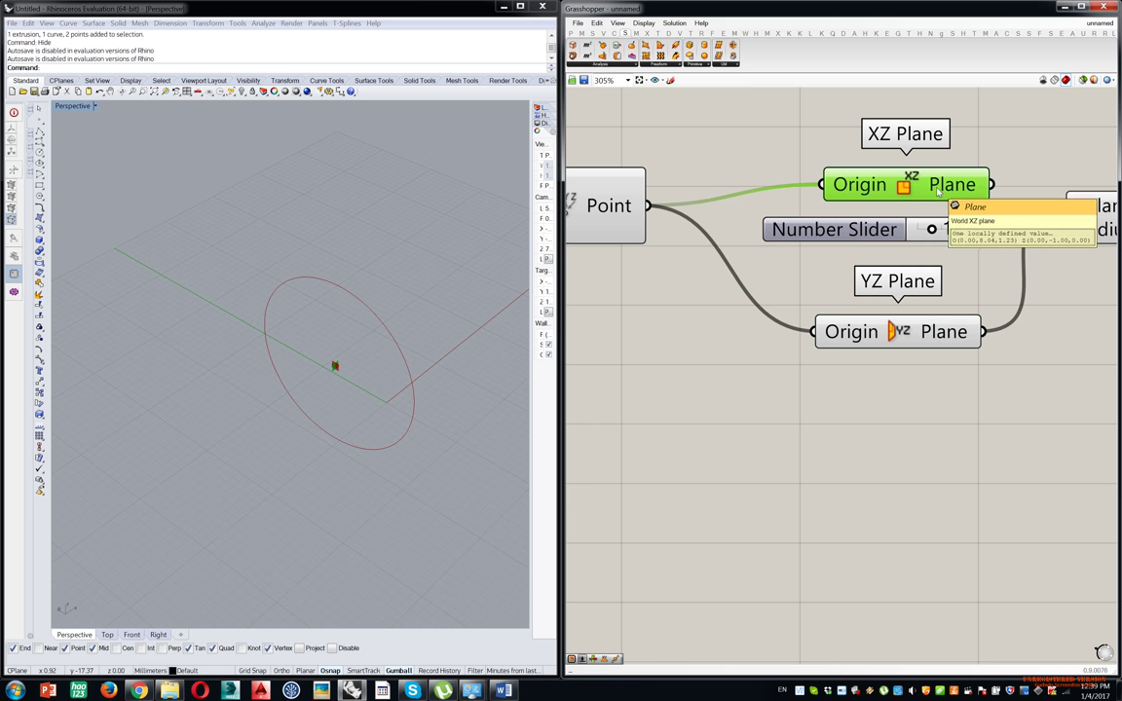
pyautogui.press('Delete')
pyautogui.moveTo(914, 325); pyautogui.dragTo(920, 176)
pyautogui.moveTo(379, 333); pyautogui.dragTo(244, 373, button='right')
pyautogui.moveTo(879, 190); pyautogui.dragTo(949, 202)
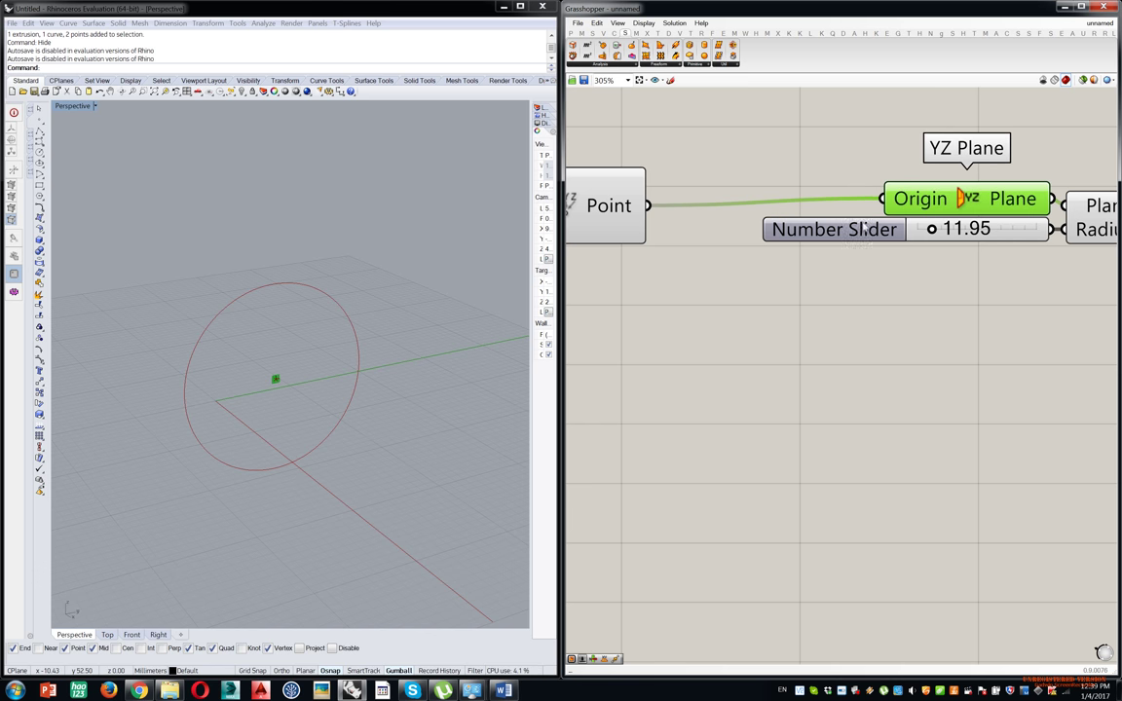
# Adjust the center point's coordinate sliders to shift the circle away from the origin along the X axis.
pyautogui.scroll(-5, 616, 279)
pyautogui.scroll(6, 614, 276)
pyautogui.moveTo(658, 248); pyautogui.dragTo(679, 284)
pyautogui.scroll(-3, 942, 308)
pyautogui.scroll(2, 905, 285)
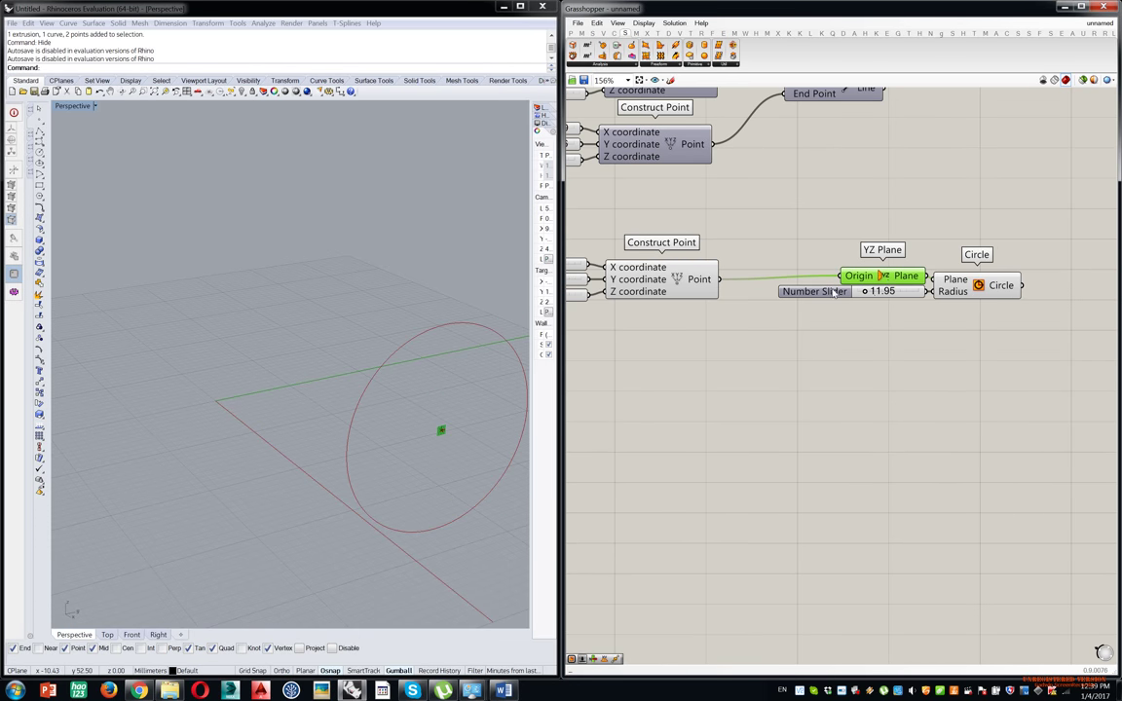
# Move the radius slider slightly down and align YZ Plane in a straight line between the Construct Point and the Circle, leaving nothing selected.
pyautogui.moveTo(821, 291); pyautogui.dragTo(821, 304)
pyautogui.moveTo(266, 392); pyautogui.dragTo(352, 403, button='right')
pyautogui.click(889, 280)
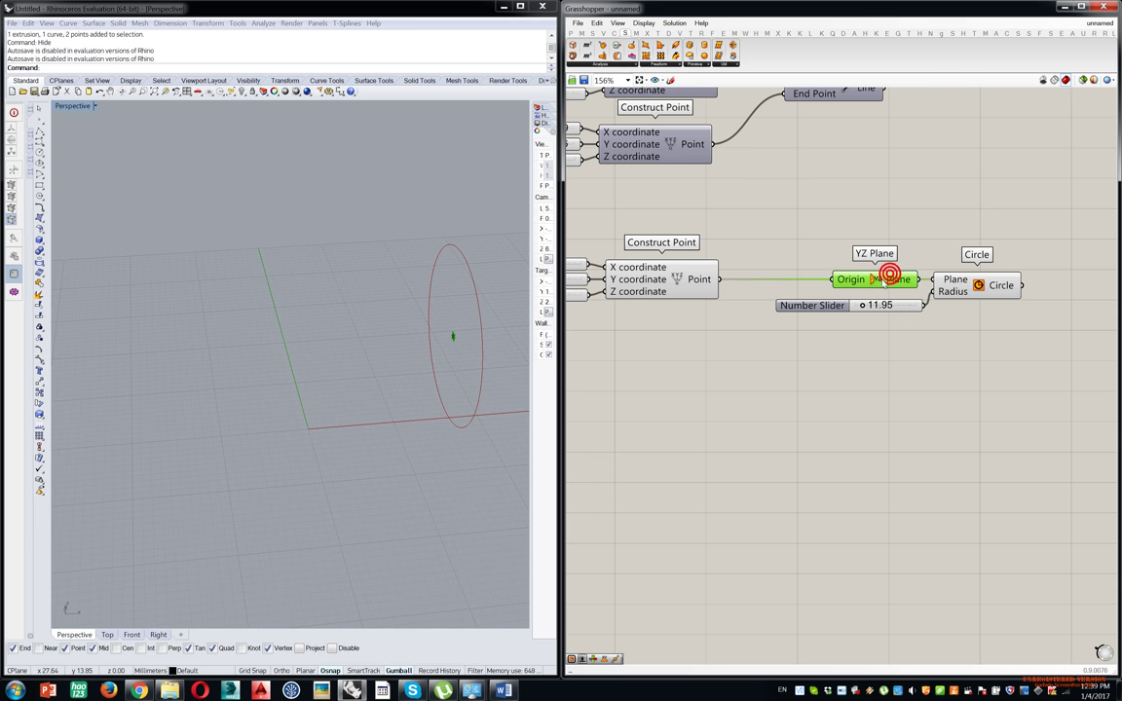
pyautogui.scroll(-3, 889, 278)
pyautogui.scroll(4, 896, 278)
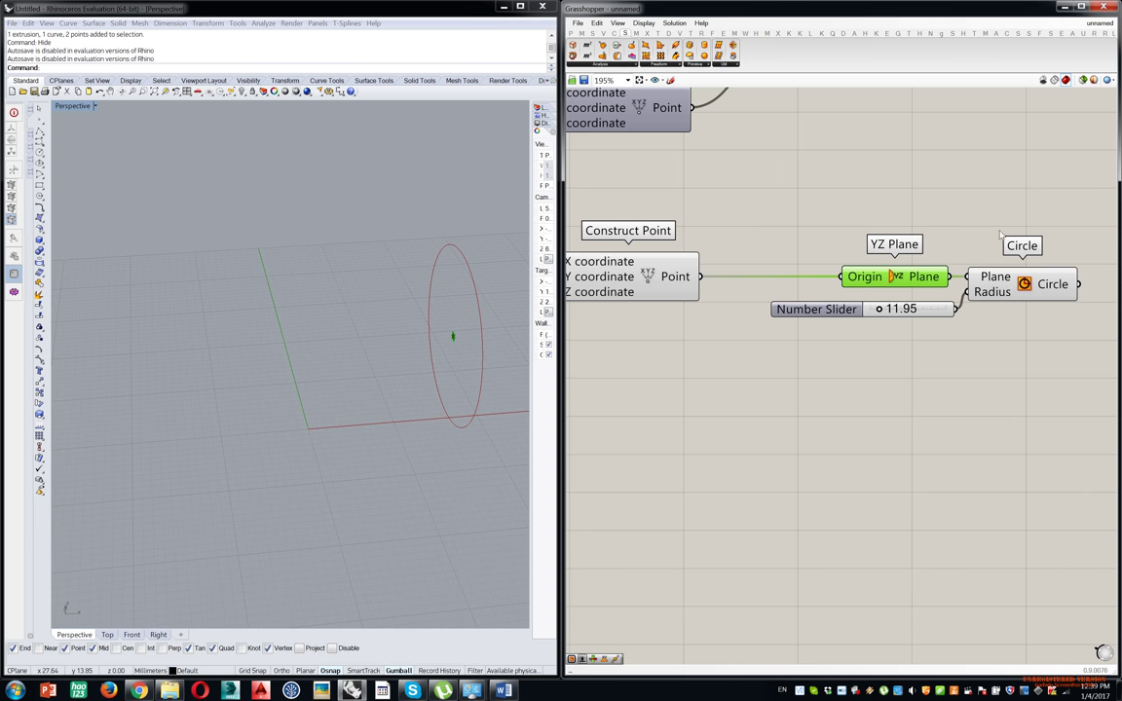
pyautogui.click(1034, 194)
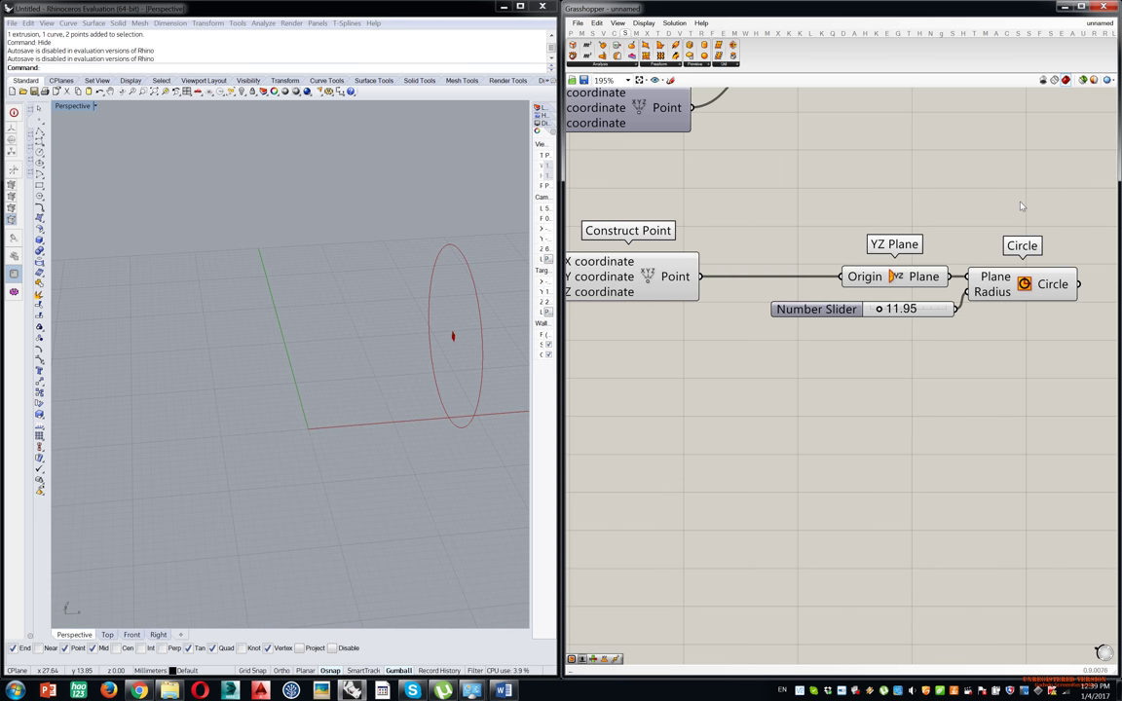
# Hide the preview of the Construct Point, YZ Plane and Circle definition.
pyautogui.scroll(-3, 1022, 190)
pyautogui.moveTo(1022, 191); pyautogui.dragTo(620, 363)
pyautogui.middleClick(698, 312)
pyautogui.click(907, 381)
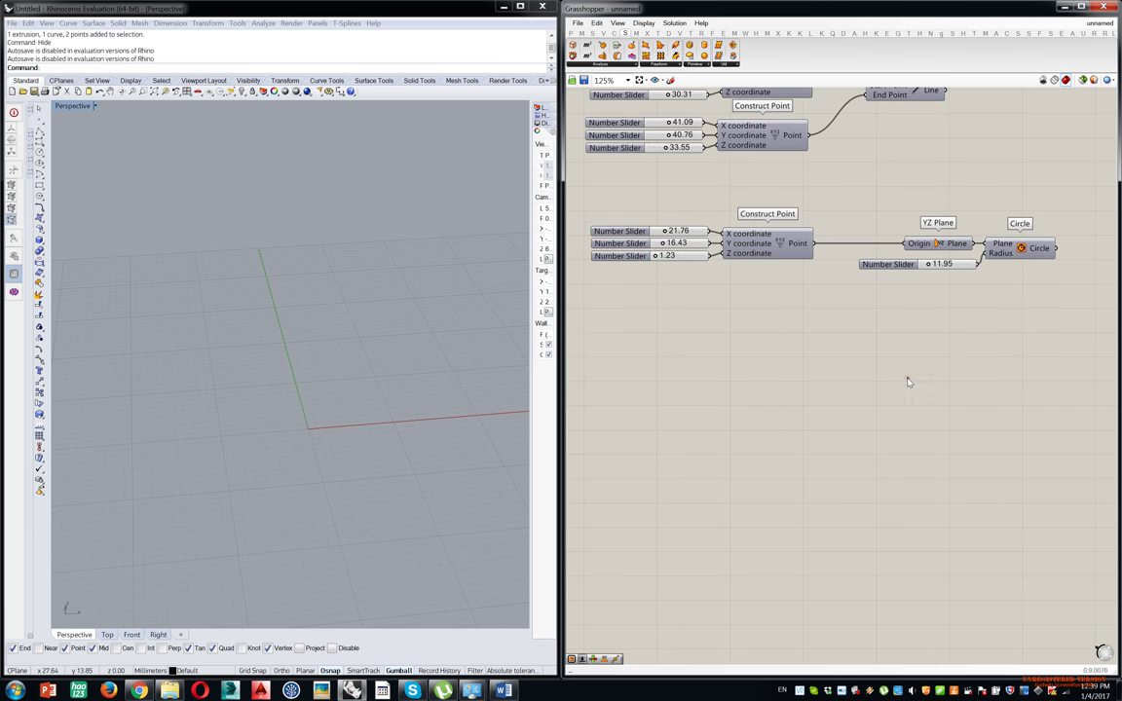
# Add a Circle 3Pt component and place it below the existing Circle component.
pyautogui.doubleClick(907, 380)
pyautogui.write('circ')
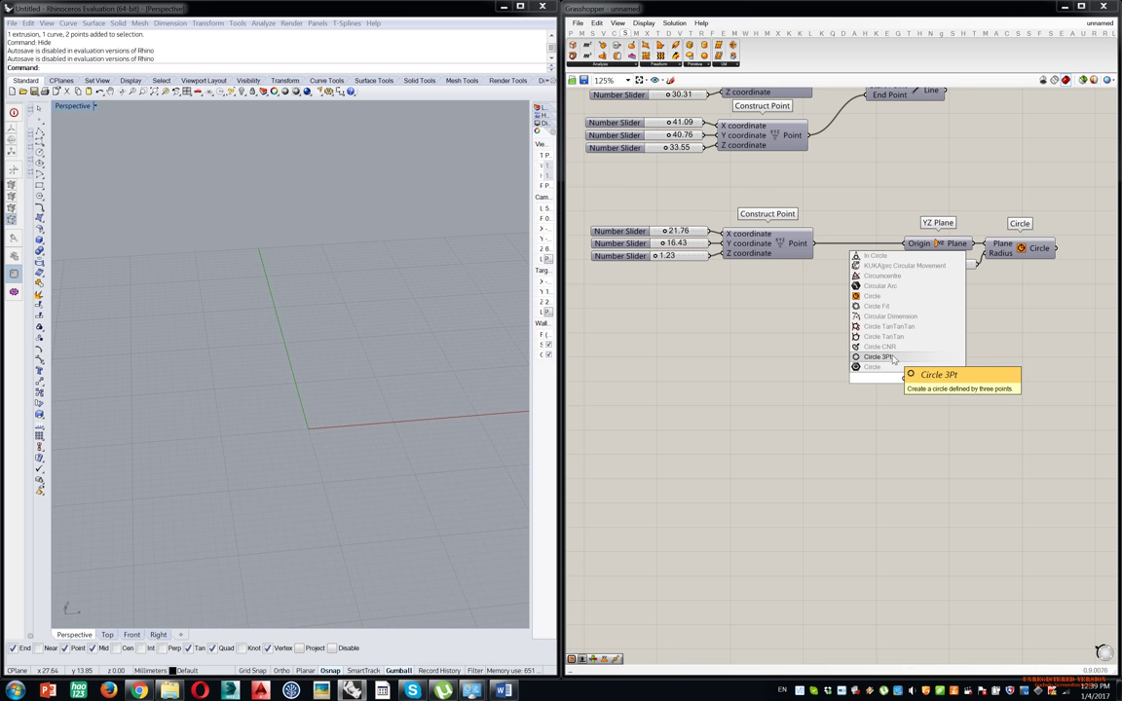
pyautogui.click(892, 359)
pyautogui.moveTo(894, 370); pyautogui.dragTo(1037, 357)
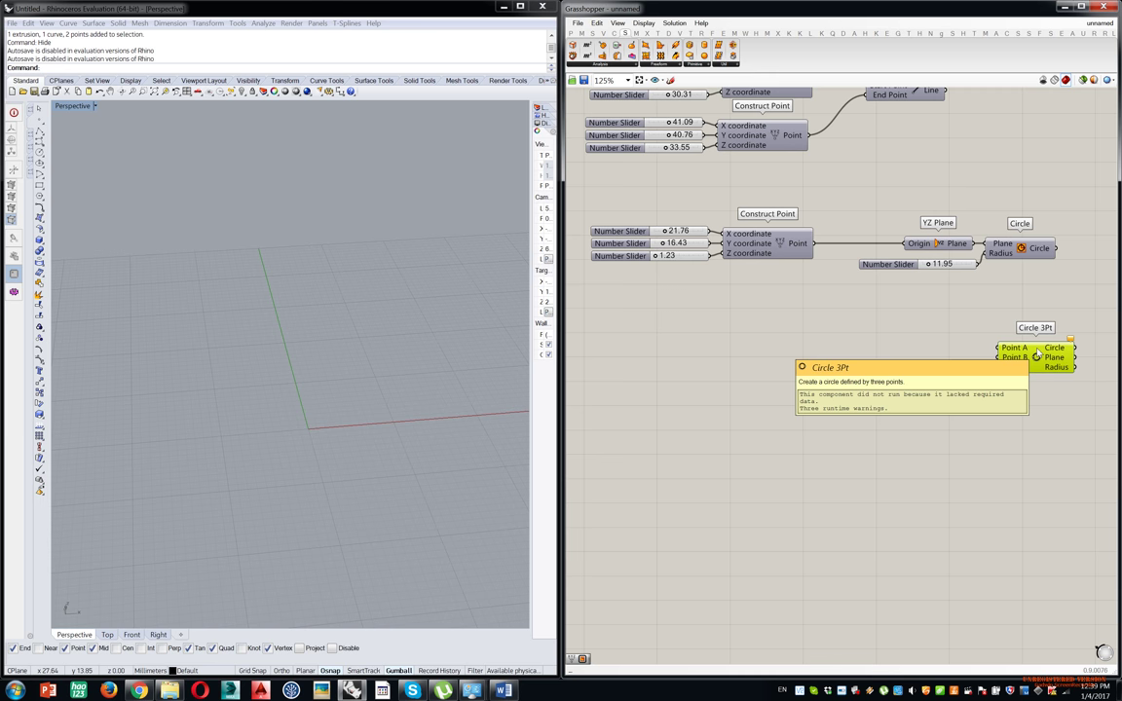
pyautogui.scroll(4, 1038, 356)
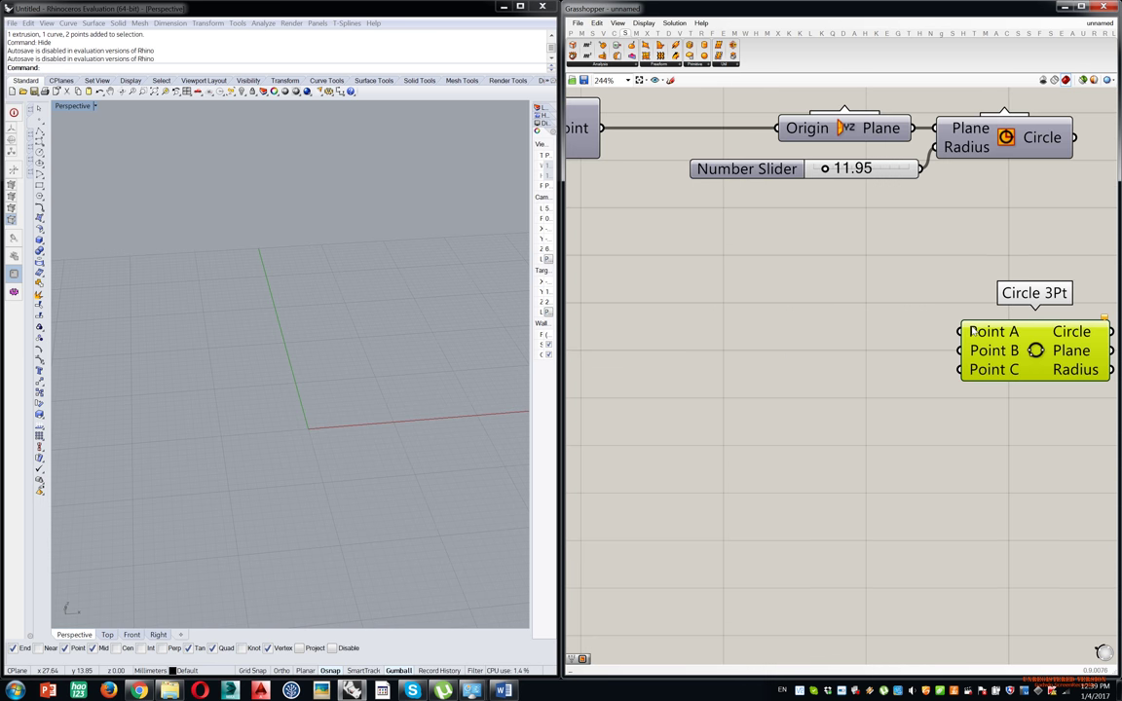
# Make three copies of the Construct Point with its sliders and connect them to Point A, Point B and Point C of Circle 3Pt.
pyautogui.scroll(-4, 972, 331)
pyautogui.moveTo(713, 286); pyautogui.dragTo(801, 310, button='right')
pyautogui.moveTo(834, 188); pyautogui.dragTo(664, 305)
pyautogui.keyDown('alt'); pyautogui.moveTo(807, 251); pyautogui.dragTo(958, 445); pyautogui.keyUp('alt')
pyautogui.click(1040, 456)
pyautogui.scroll(3, 1042, 345)
pyautogui.moveTo(932, 323); pyautogui.dragTo(937, 433)
pyautogui.moveTo(939, 539); pyautogui.dragTo(1033, 407)
pyautogui.moveTo(1030, 448); pyautogui.dragTo(880, 443, button='right')
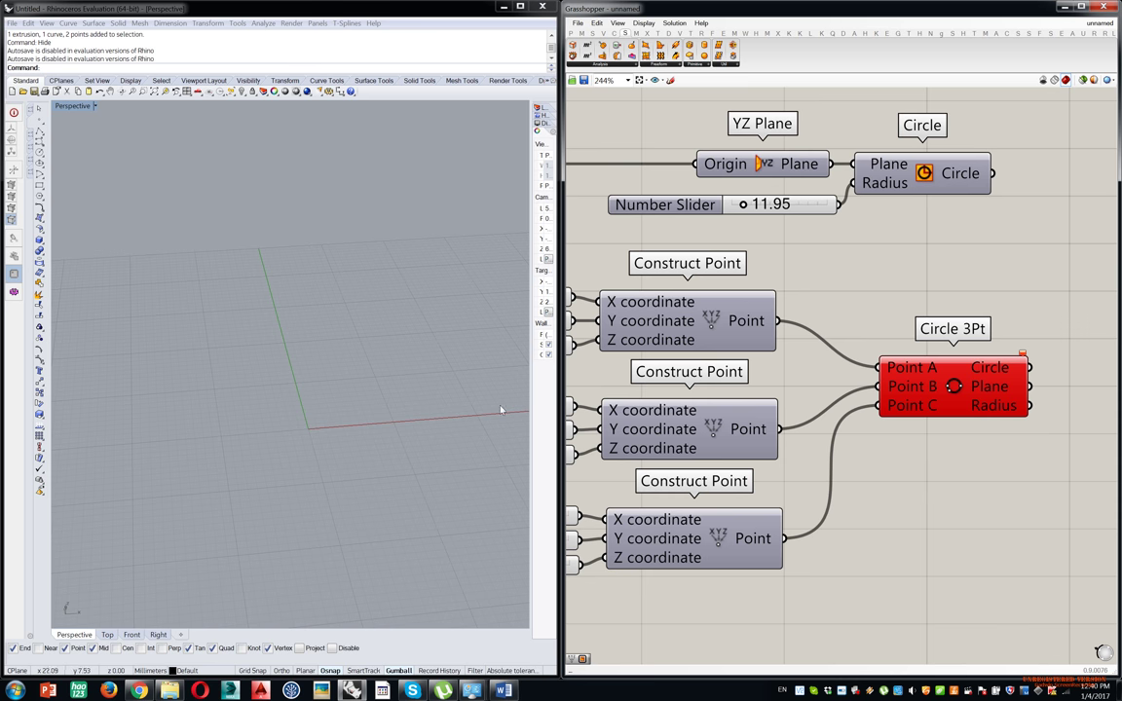
# Check the error on the Circle 3Pt component and the coordinate sliders of its three points.
pyautogui.moveTo(655, 375); pyautogui.dragTo(831, 367, button='right')
pyautogui.click(634, 288)
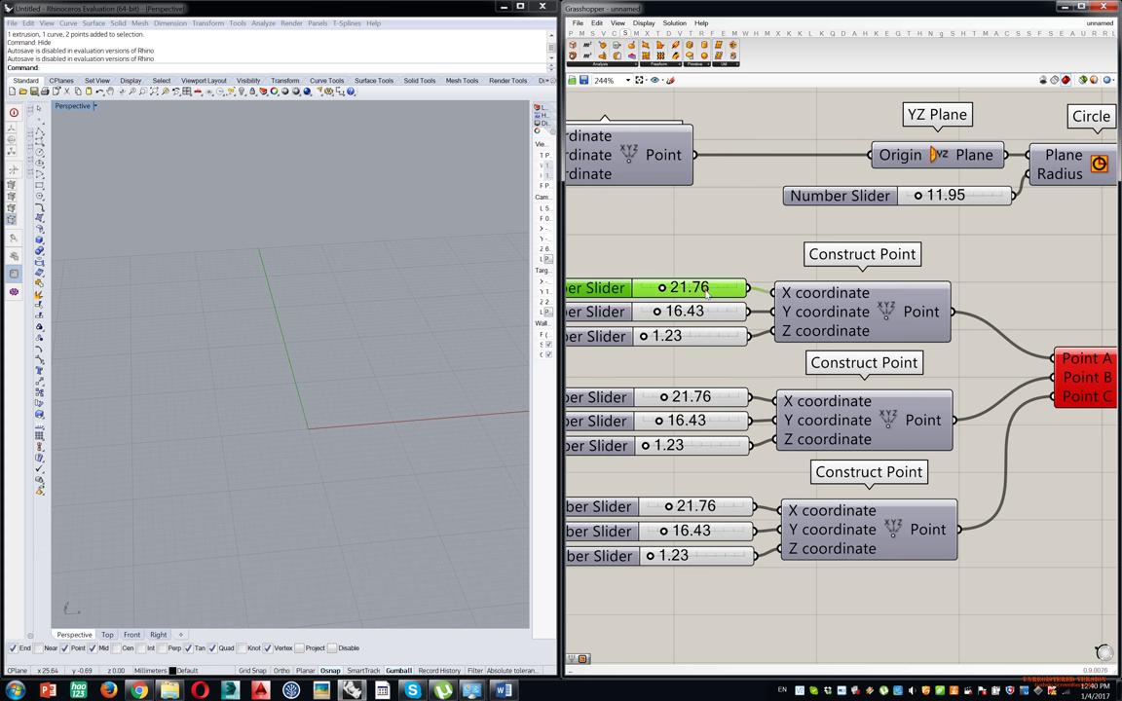
pyautogui.moveTo(698, 253); pyautogui.dragTo(604, 362)
pyautogui.moveTo(705, 374); pyautogui.dragTo(697, 401)
pyautogui.click(722, 365)
pyautogui.moveTo(1105, 430); pyautogui.dragTo(929, 398, button='right')
pyautogui.moveTo(1020, 315)
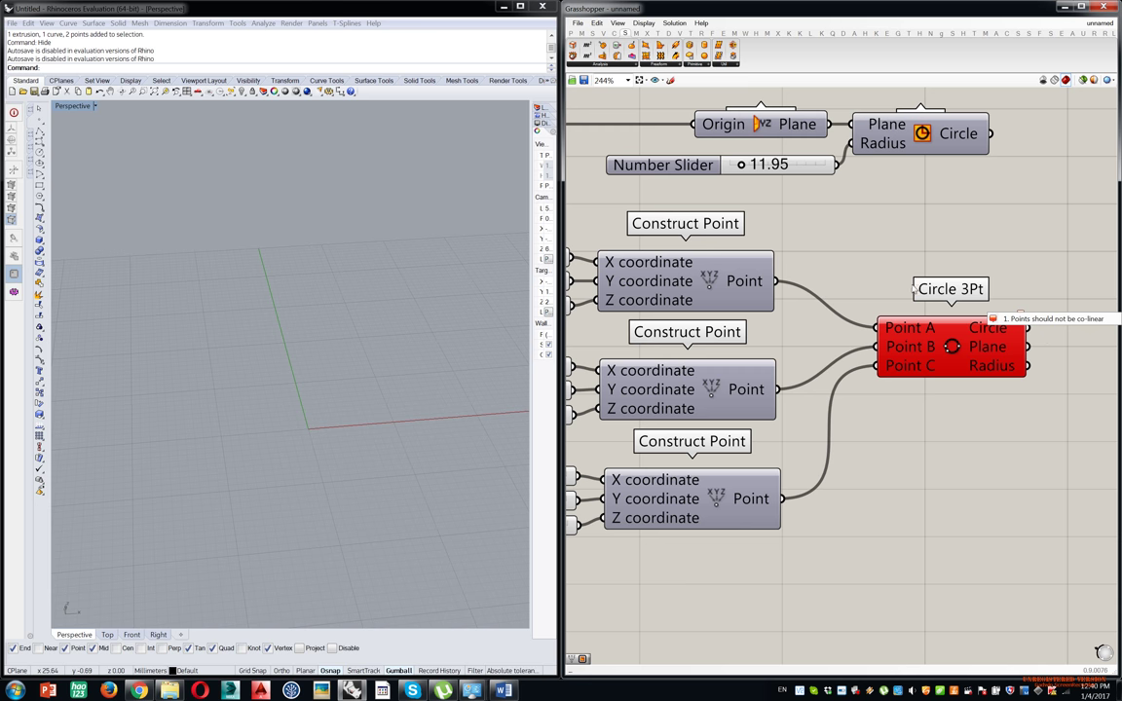
pyautogui.moveTo(833, 275); pyautogui.dragTo(949, 263, button='right')
pyautogui.moveTo(769, 290); pyautogui.dragTo(852, 294, button='right')
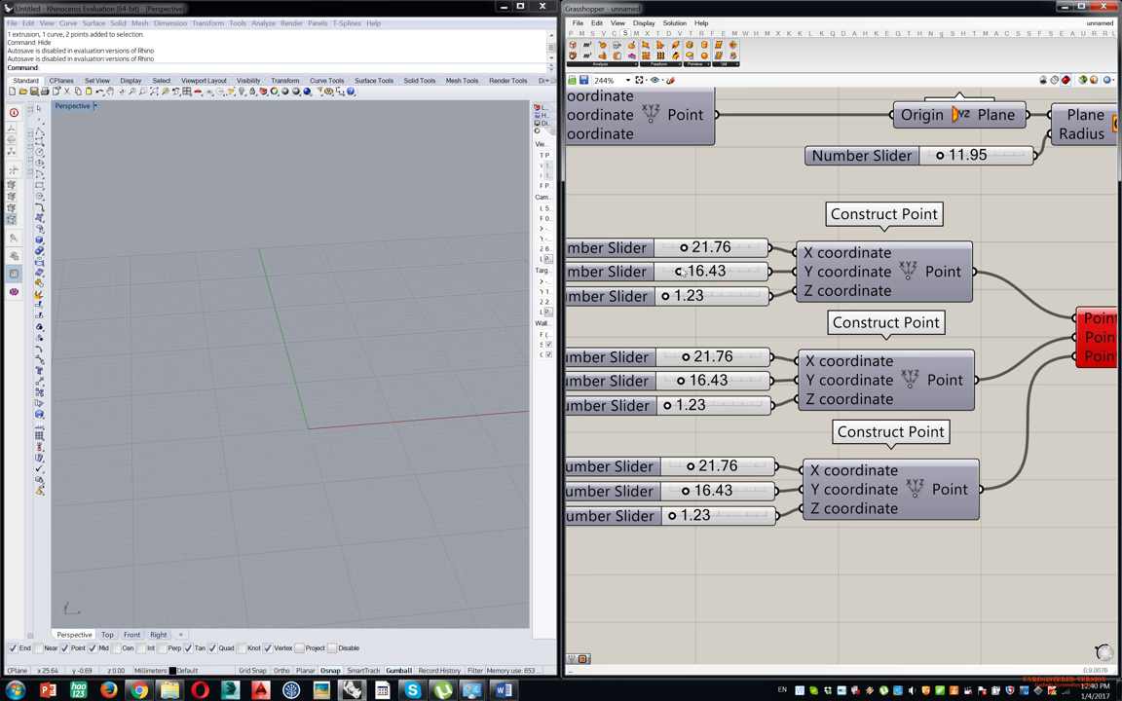
# Set the first point's Y to 45.92 and Z to 26.22, the second's to 36.91 and 28.67, the third's to 39.37 and 38.50.
pyautogui.moveTo(680, 271); pyautogui.dragTo(688, 296)
pyautogui.moveTo(680, 382); pyautogui.dragTo(694, 406)
pyautogui.moveTo(521, 261); pyautogui.dragTo(321, 292, button='right')
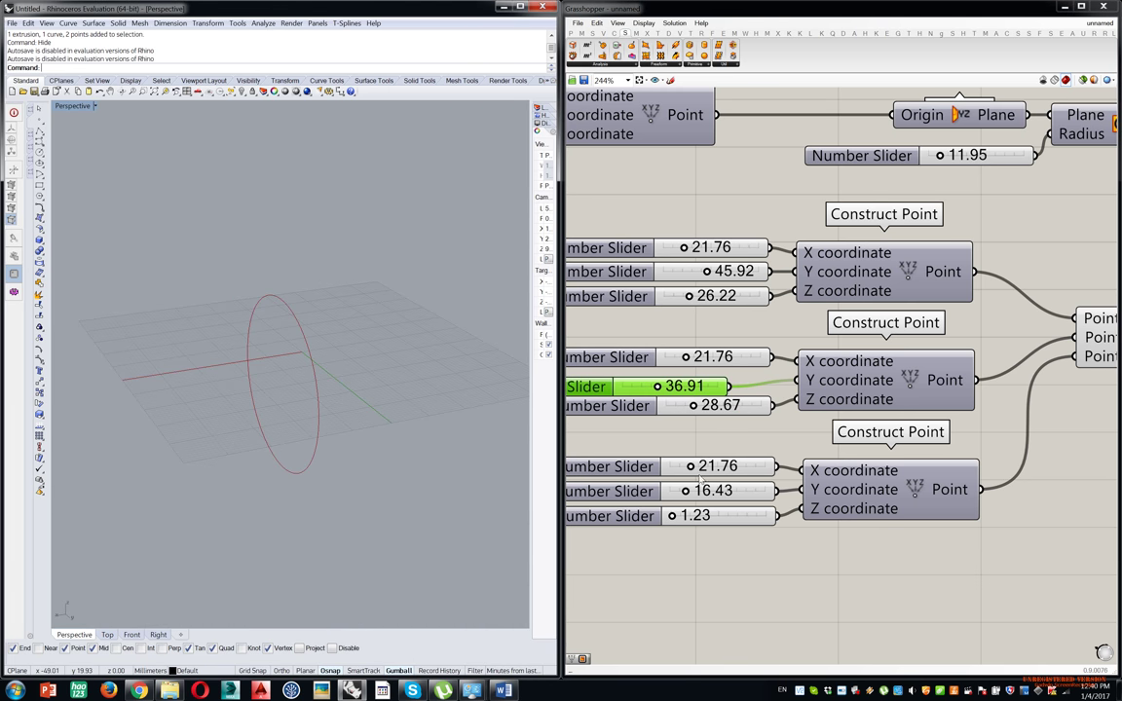
pyautogui.moveTo(685, 490); pyautogui.dragTo(705, 518)
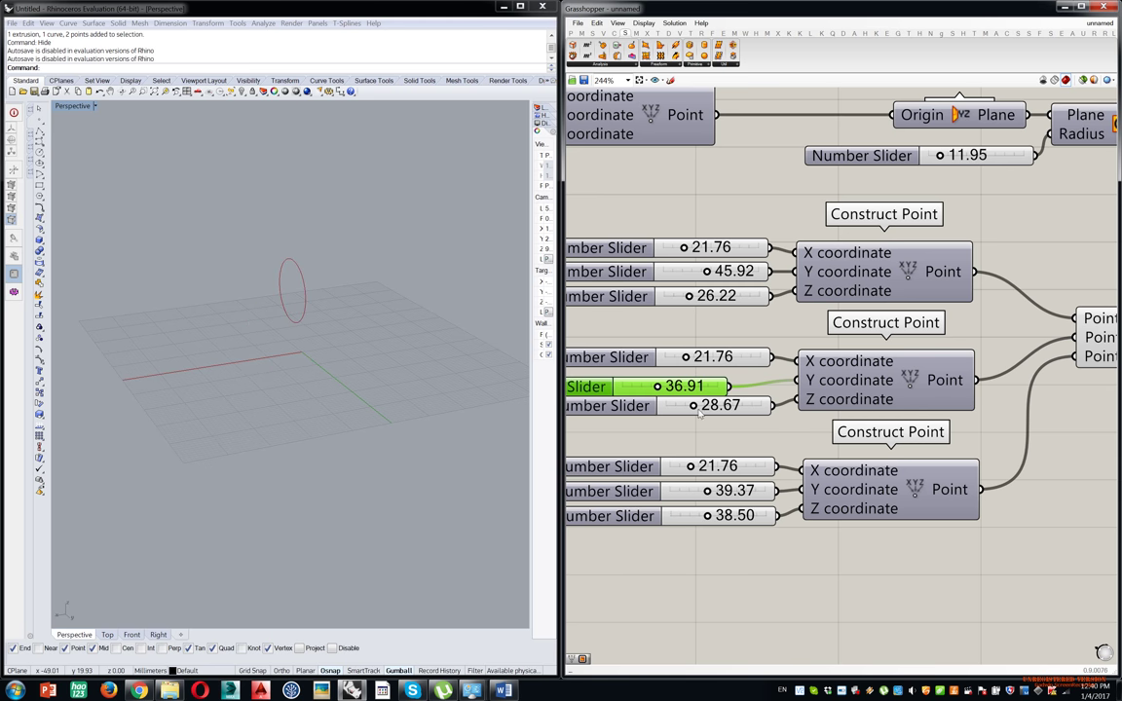
# Set the second point's Z coordinate to 0.00 and the first point's Y coordinate to 29.13.
pyautogui.moveTo(697, 409); pyautogui.dragTo(666, 407)
pyautogui.moveTo(286, 264); pyautogui.dragTo(483, 290, button='right')
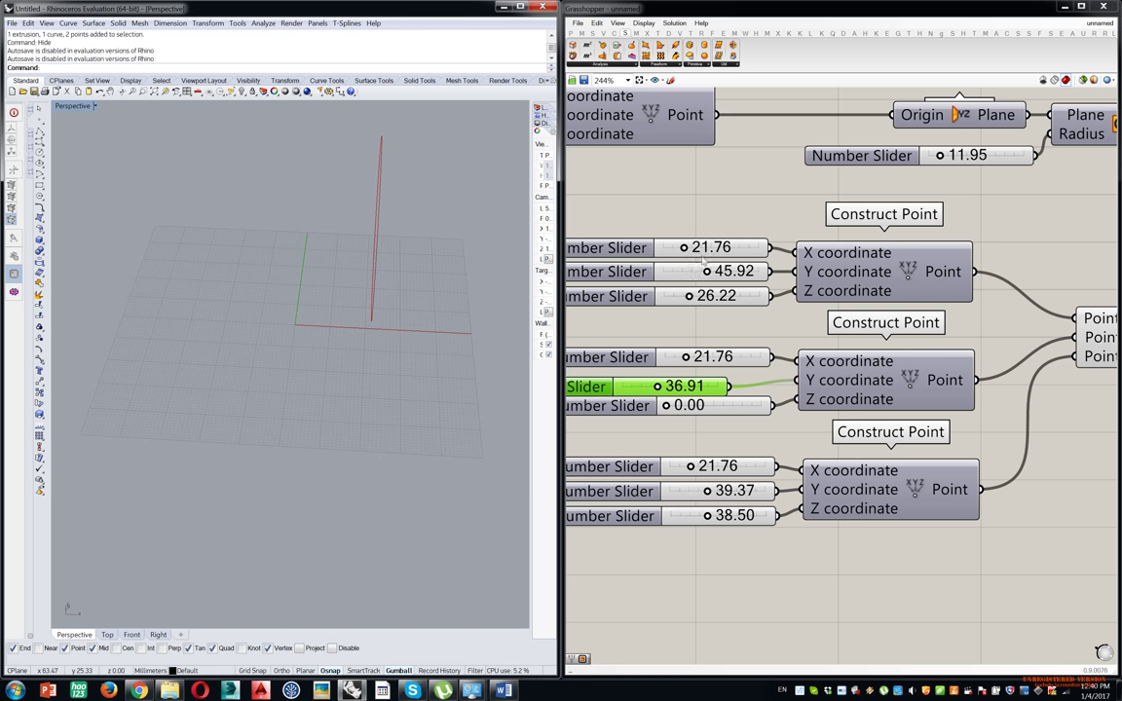
pyautogui.moveTo(708, 274); pyautogui.dragTo(690, 272)
# Turn on the preview of the three Construct Point components feeding Circle 3Pt.
pyautogui.moveTo(985, 223); pyautogui.dragTo(850, 582)
pyautogui.middleClick(871, 474)
pyautogui.click(885, 459)
pyautogui.moveTo(506, 325); pyautogui.dragTo(224, 236, button='right')
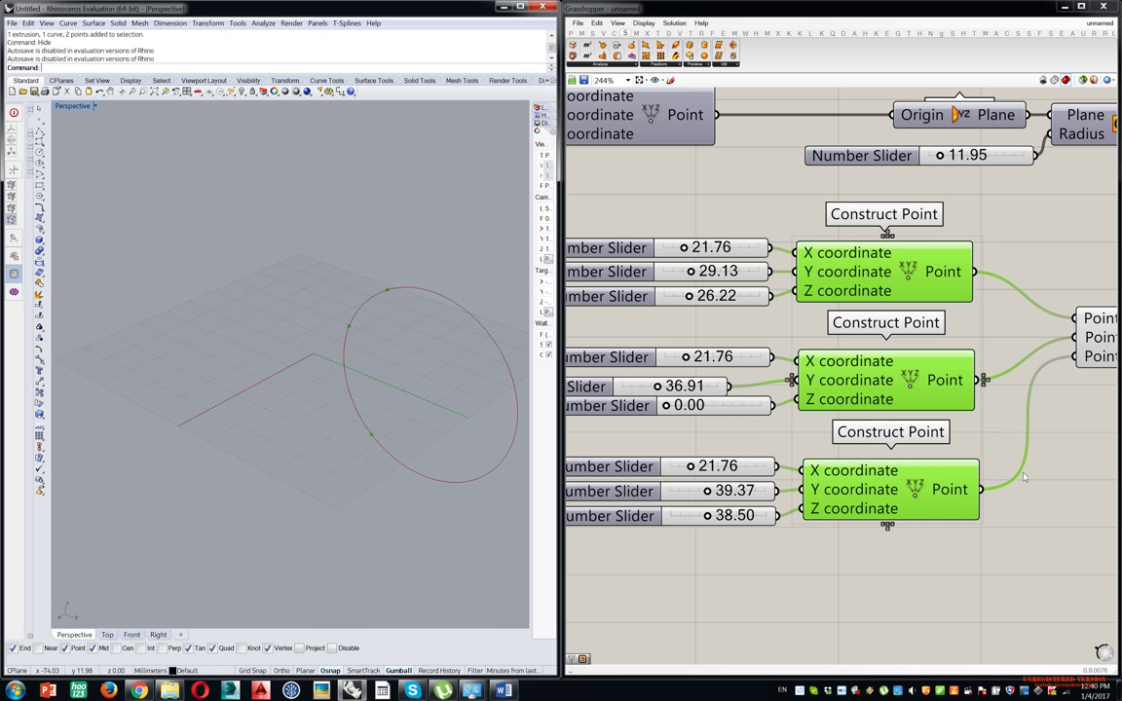
# Set the first point's coordinates to X 47.16, Y 17.25, Z 38.92 and the third point's X to 47.56.
pyautogui.moveTo(692, 272)
pyautogui.mouseDown()
pyautogui.moveTo(672, 271)
pyautogui.moveTo(693, 295)
pyautogui.mouseUp()
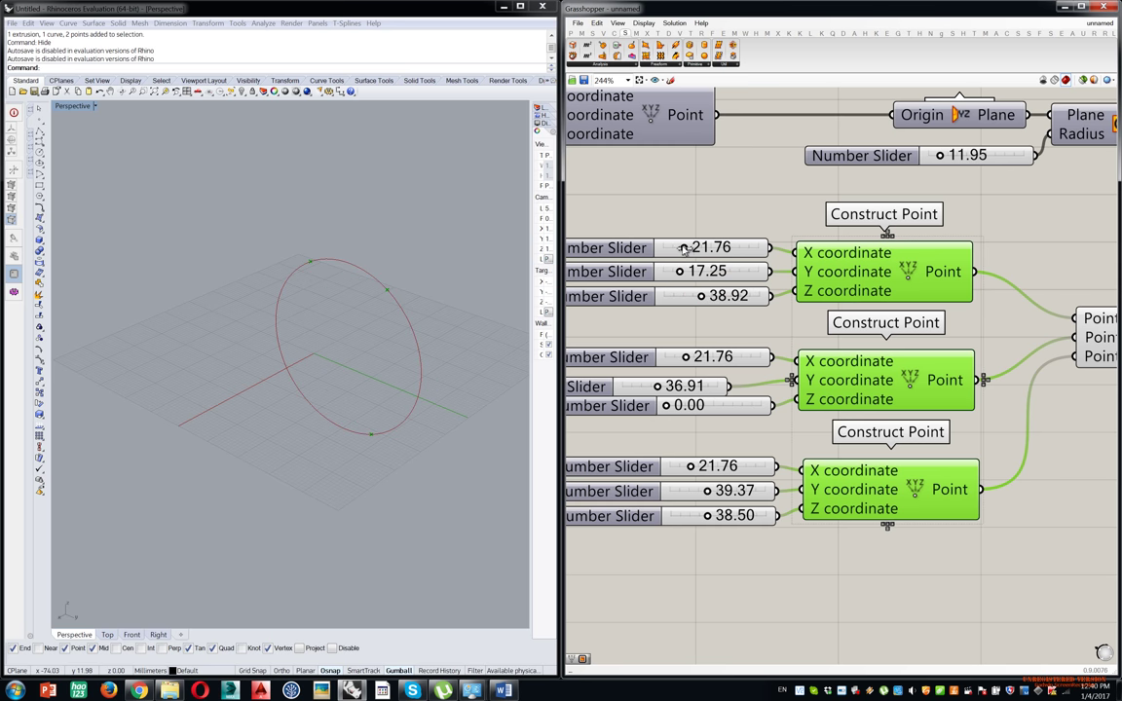
pyautogui.moveTo(684, 248); pyautogui.dragTo(709, 248)
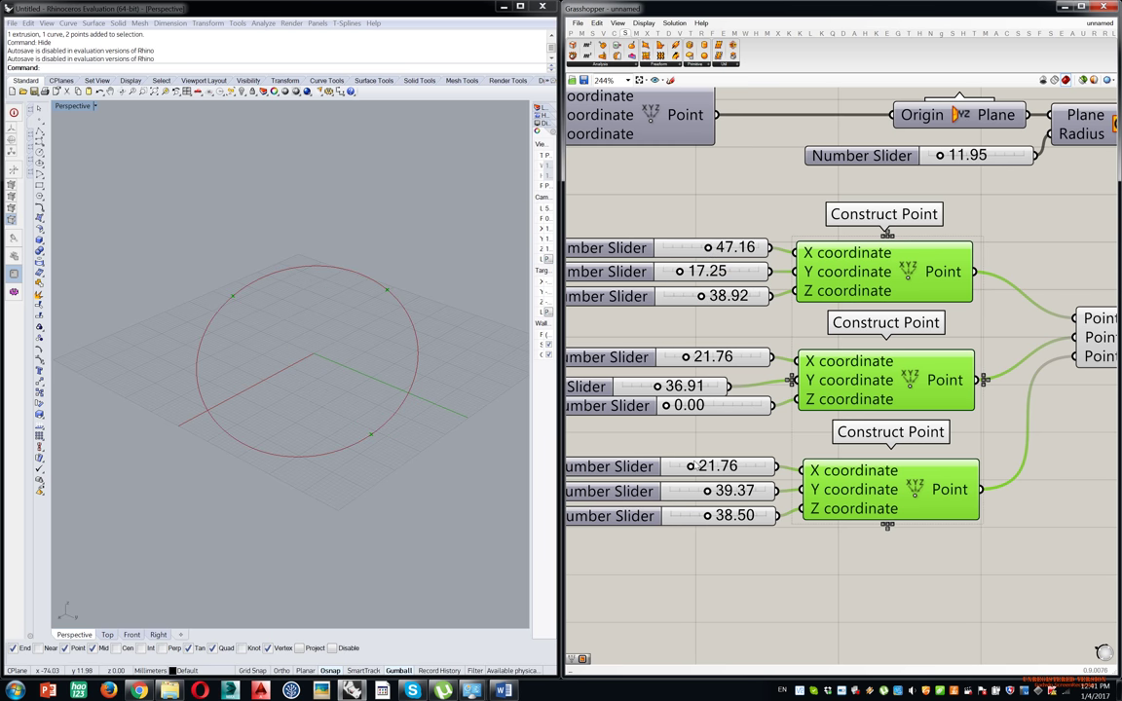
pyautogui.moveTo(690, 466); pyautogui.dragTo(715, 466)
pyautogui.moveTo(379, 340); pyautogui.dragTo(386, 373, button='right')
# Move Circle 3Pt level with the middle point and hide the preview of the whole three-point circle definition.
pyautogui.scroll(-3, 938, 312)
pyautogui.moveTo(1029, 308); pyautogui.dragTo(972, 336, button='right')
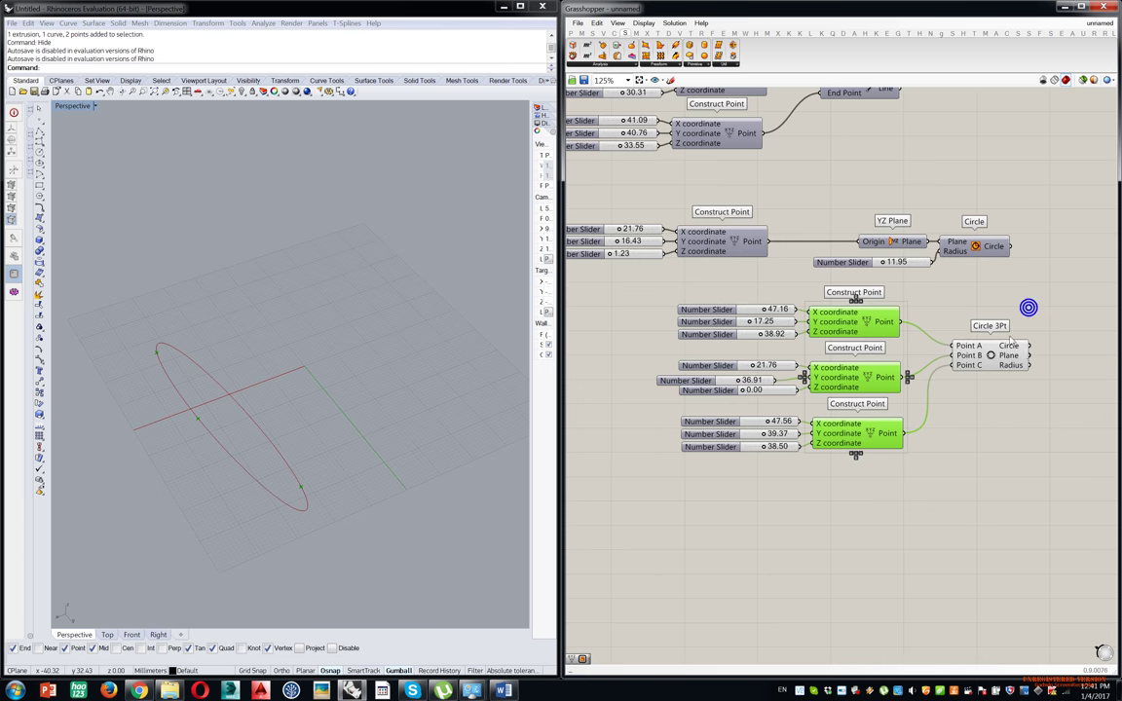
pyautogui.moveTo(989, 336); pyautogui.dragTo(989, 358)
pyautogui.moveTo(1050, 298); pyautogui.dragTo(639, 477)
pyautogui.middleClick(705, 428)
pyautogui.click(996, 601)
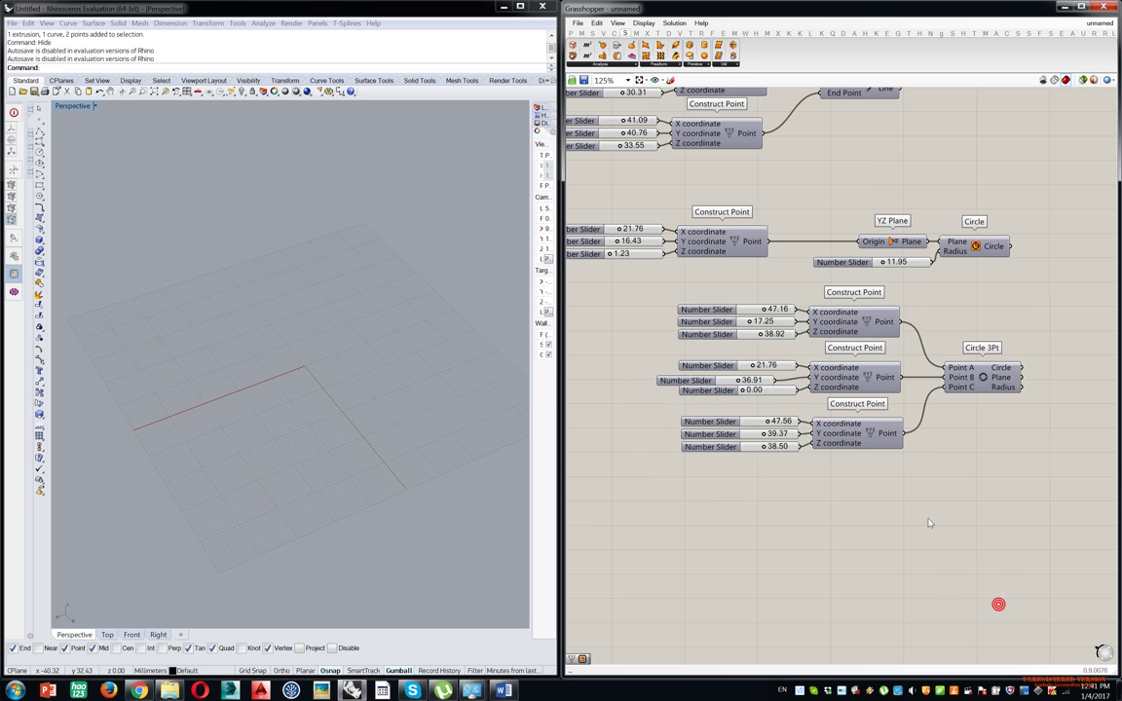
# Align the nine coordinate sliders of the three-point circle in one straight column.
pyautogui.moveTo(693, 252); pyautogui.dragTo(589, 498)
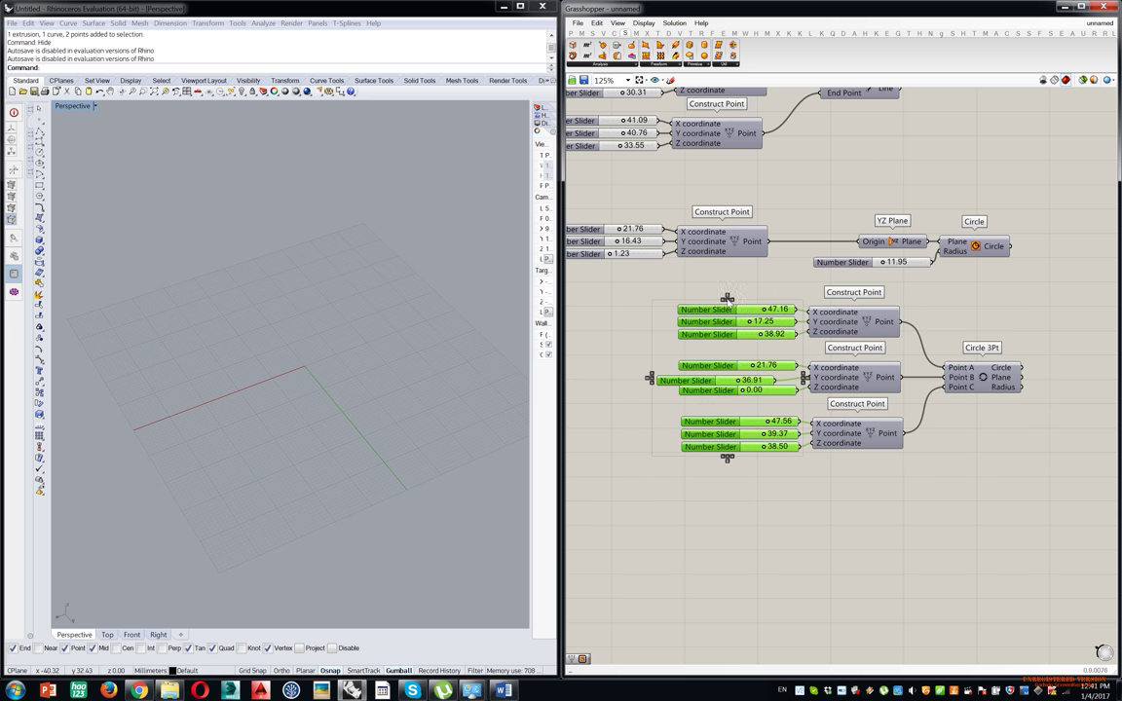
pyautogui.click(738, 494)
pyautogui.scroll(4, 734, 491)
pyautogui.click(708, 382)
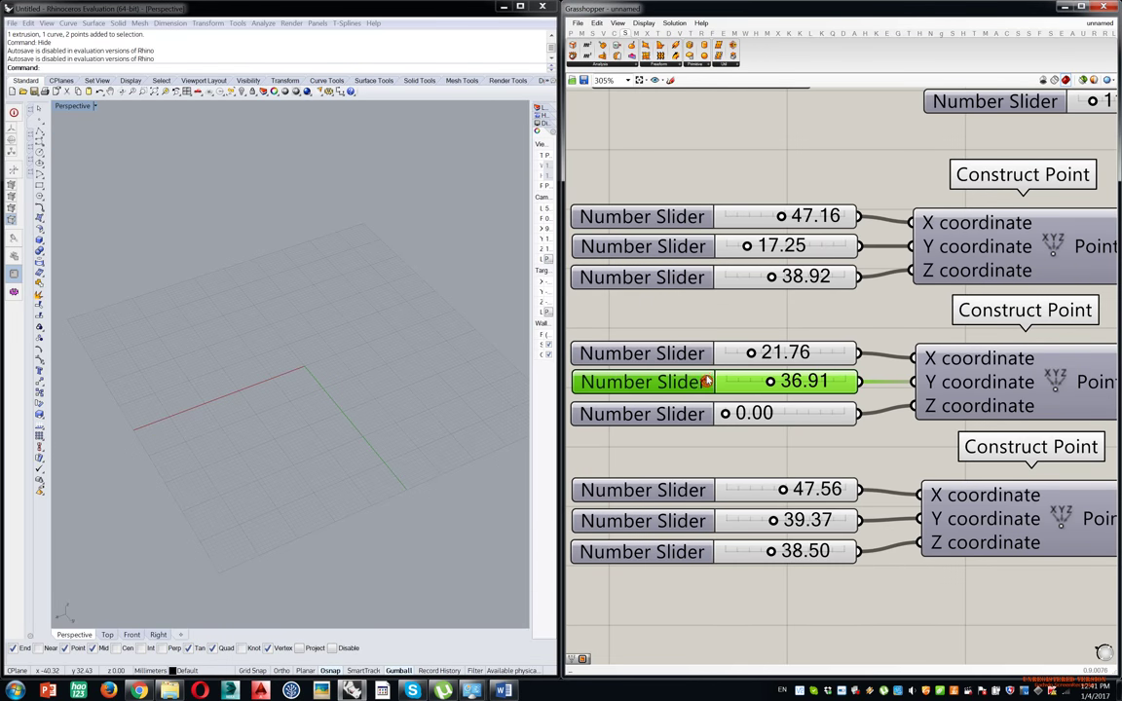
# Move the whole three-point circle definition so that it lines up under the definitions above it.
pyautogui.scroll(-6, 708, 382)
pyautogui.moveTo(1014, 334); pyautogui.dragTo(623, 509)
pyautogui.moveTo(824, 351); pyautogui.dragTo(744, 349)
pyautogui.click(865, 438)
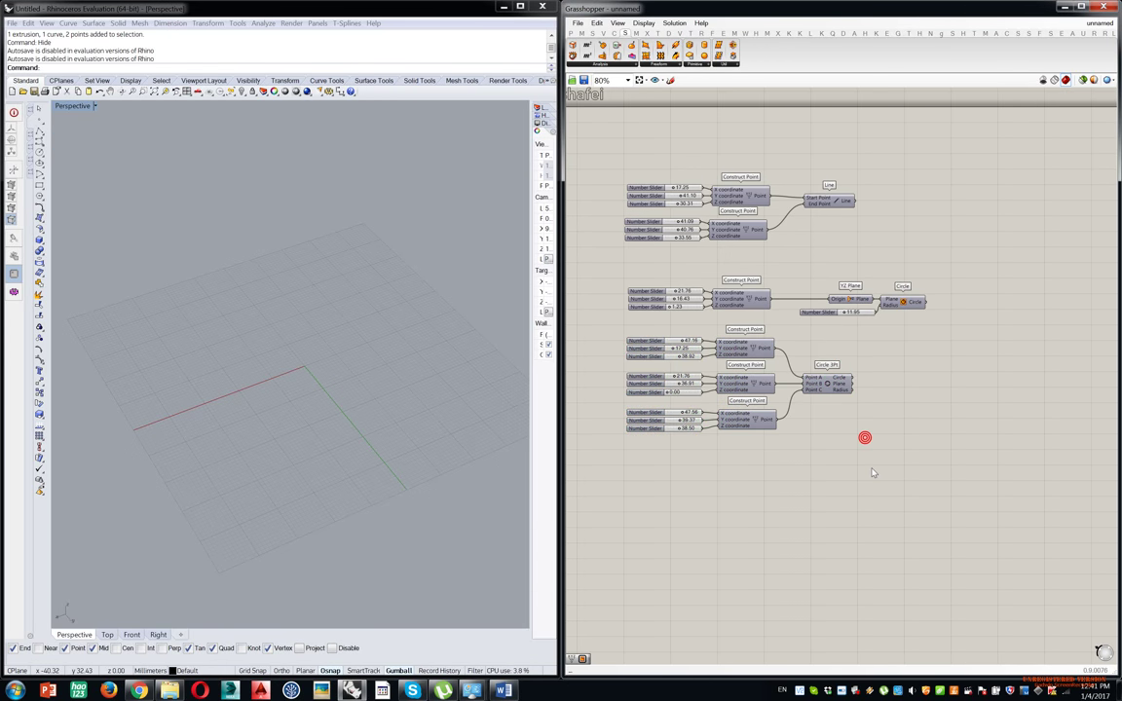
# Add a Circle CNR component and place it below the three-point circle definition.
pyautogui.scroll(-2, 862, 485)
pyautogui.moveTo(824, 470); pyautogui.dragTo(922, 413, button='right')
pyautogui.scroll(4, 921, 413)
pyautogui.write('2')
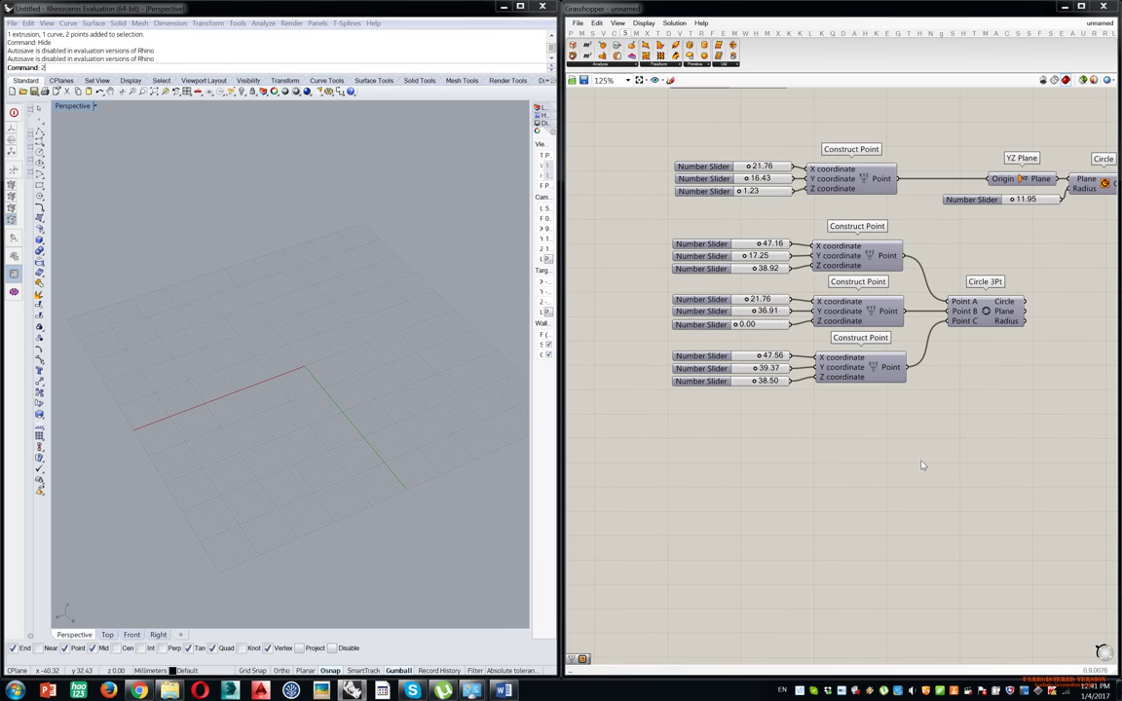
pyautogui.doubleClick(921, 458)
pyautogui.write('circ')
pyautogui.press('BackSpace')
pyautogui.write('c')
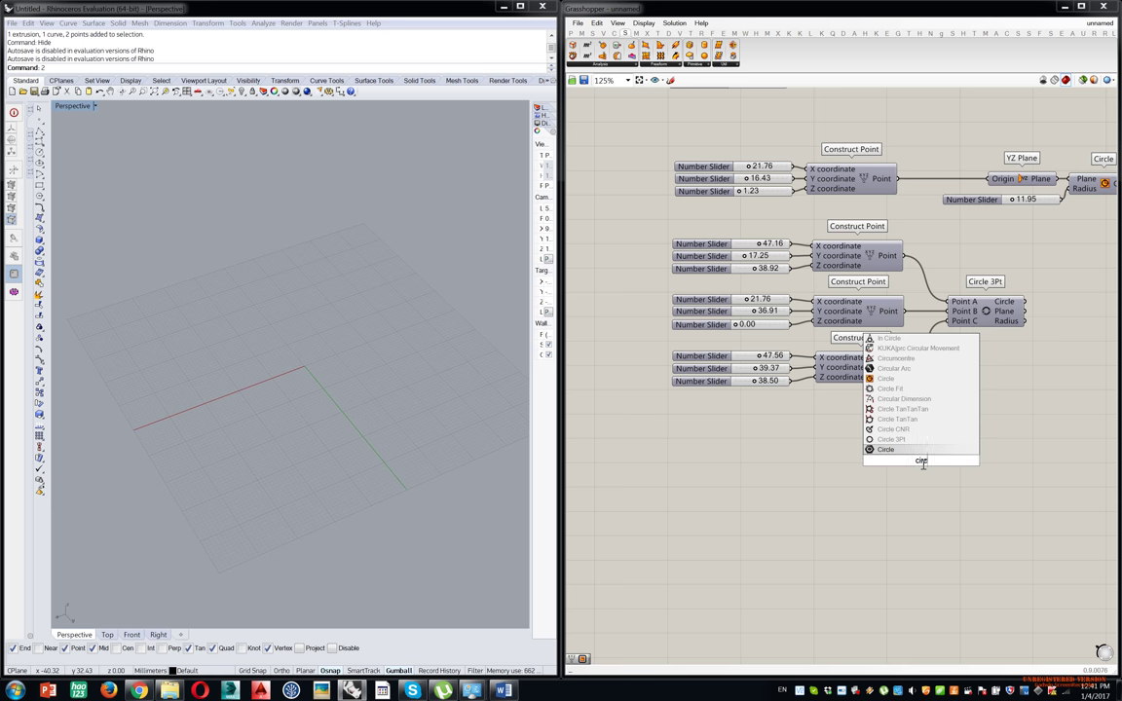
pyautogui.click(904, 430)
pyautogui.moveTo(917, 456); pyautogui.dragTo(997, 498)
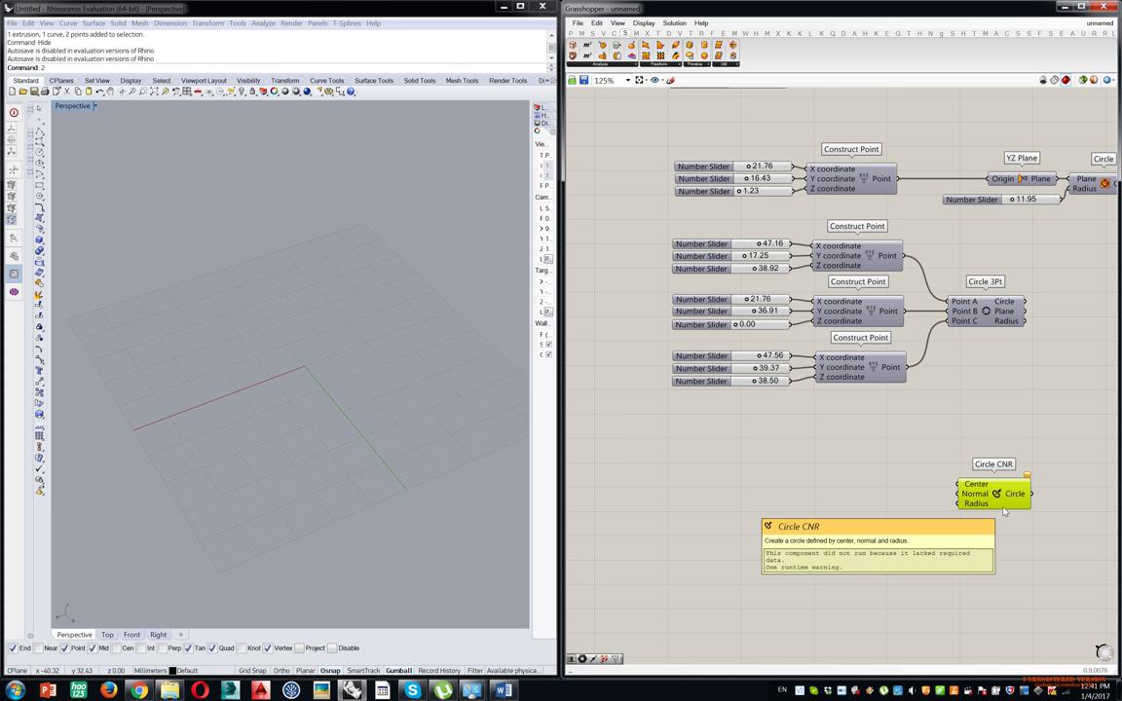
pyautogui.moveTo(1003, 486); pyautogui.dragTo(999, 509)
pyautogui.click(1002, 487)
pyautogui.moveTo(994, 452); pyautogui.dragTo(998, 404, button='right')
pyautogui.scroll(4, 994, 448)
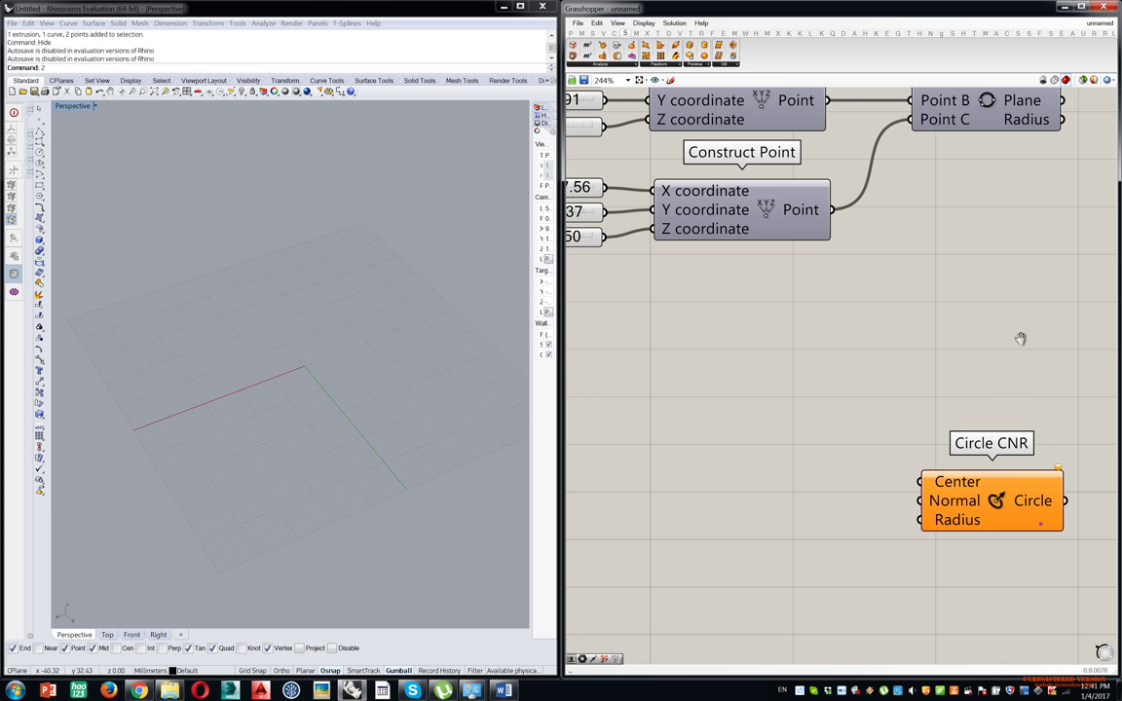
# Add a Line SDL component, move it well below Circle CNR, and shift Circle CNR slightly upward.
pyautogui.moveTo(992, 653); pyautogui.dragTo(972, 359, button='right')
pyautogui.doubleClick(972, 373)
pyautogui.write('line sdl')
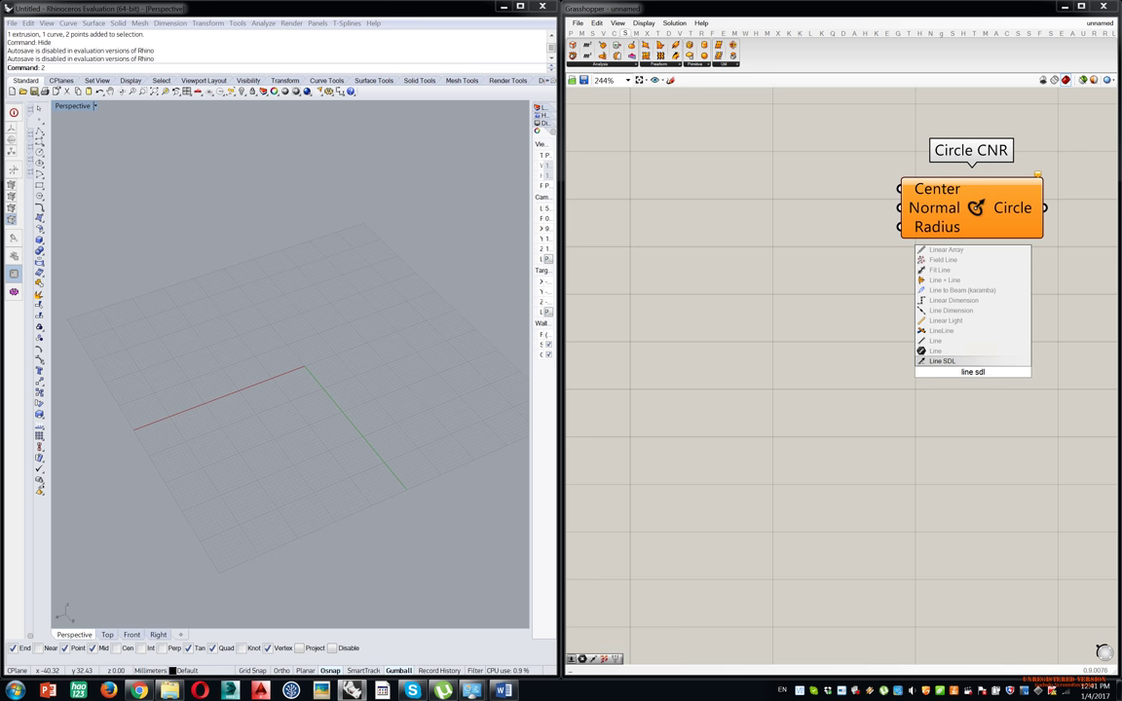
pyautogui.press('Return')
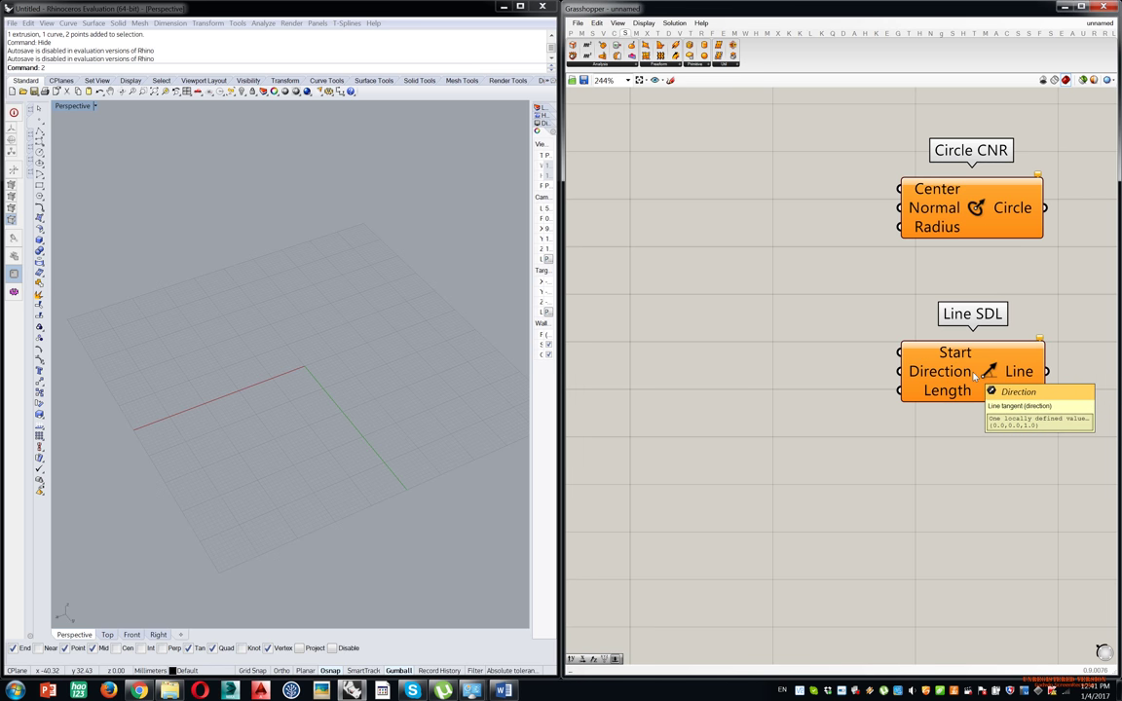
pyautogui.moveTo(956, 373); pyautogui.dragTo(947, 573)
pyautogui.moveTo(1008, 271); pyautogui.dragTo(995, 473, button='right')
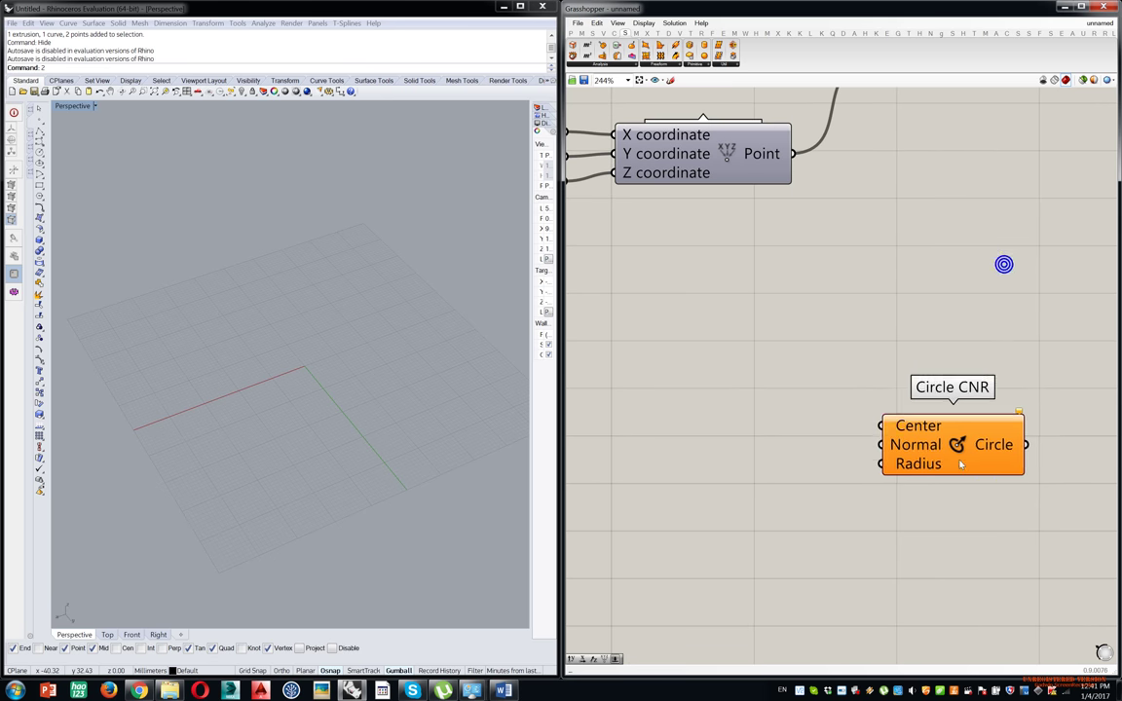
pyautogui.click(961, 431)
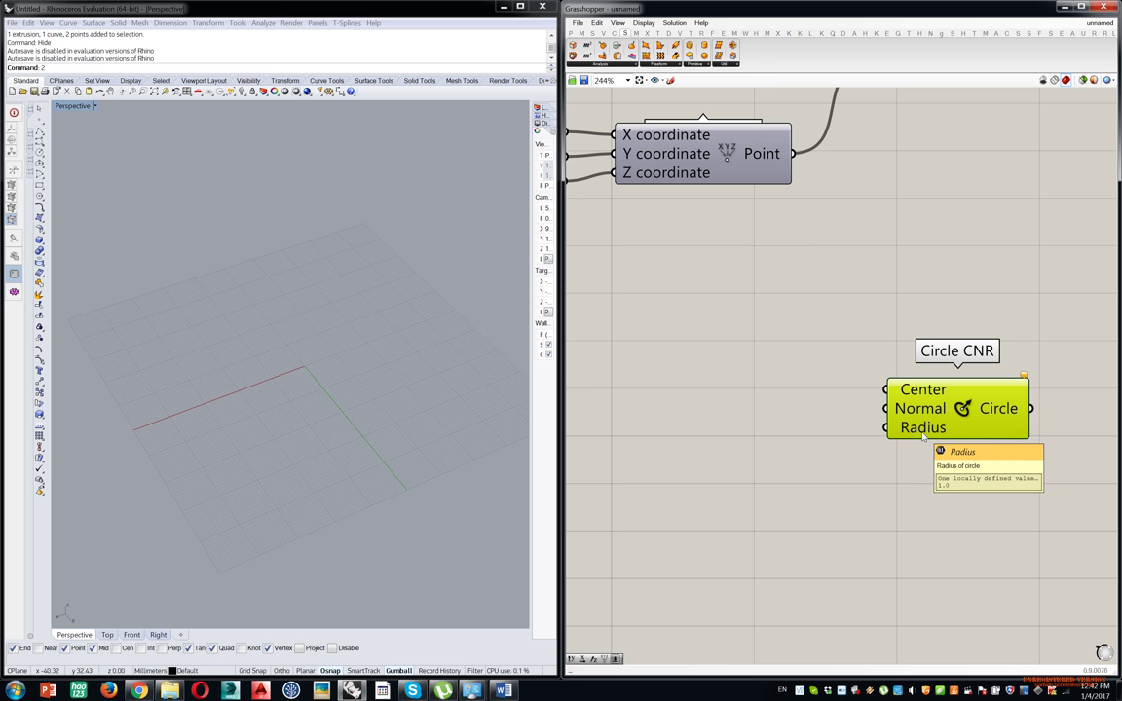
pyautogui.doubleClick(697, 370)
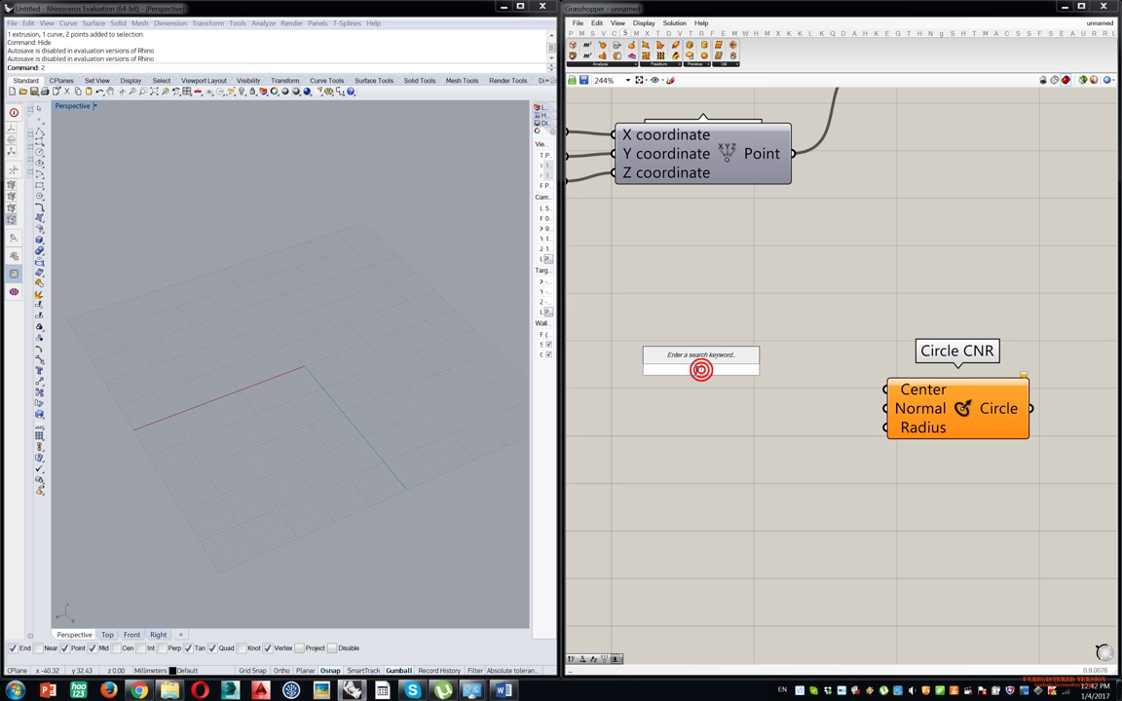
pyautogui.write('xyz')
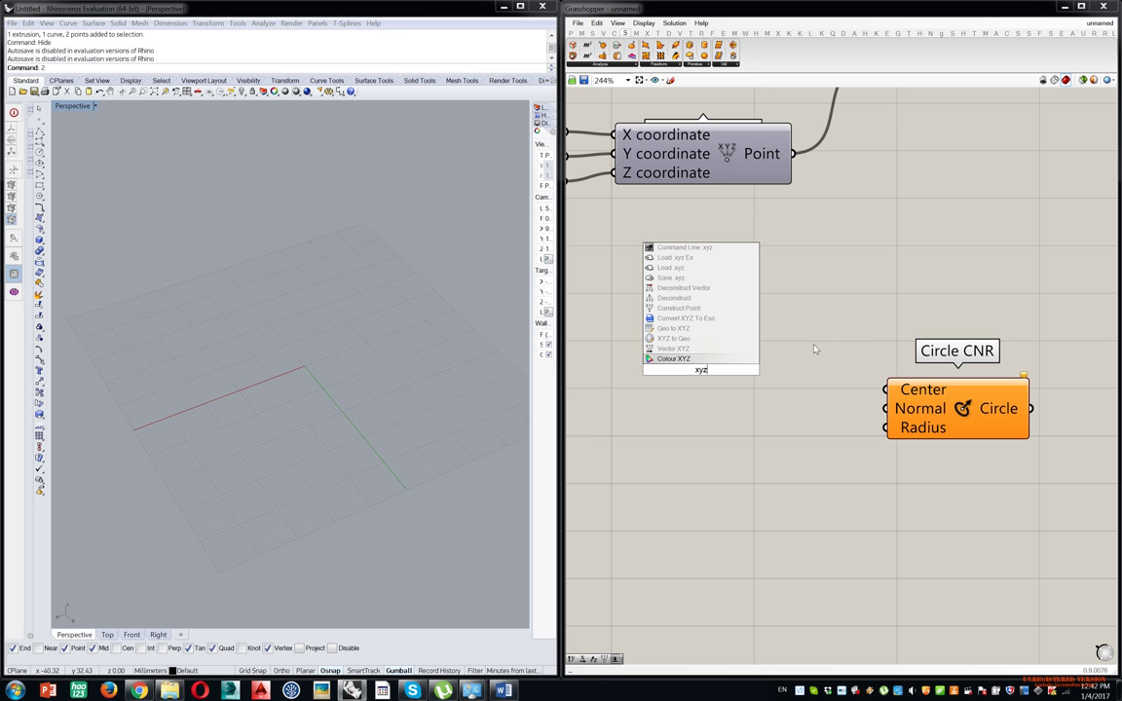
pyautogui.click(815, 352)
pyautogui.click(970, 411)
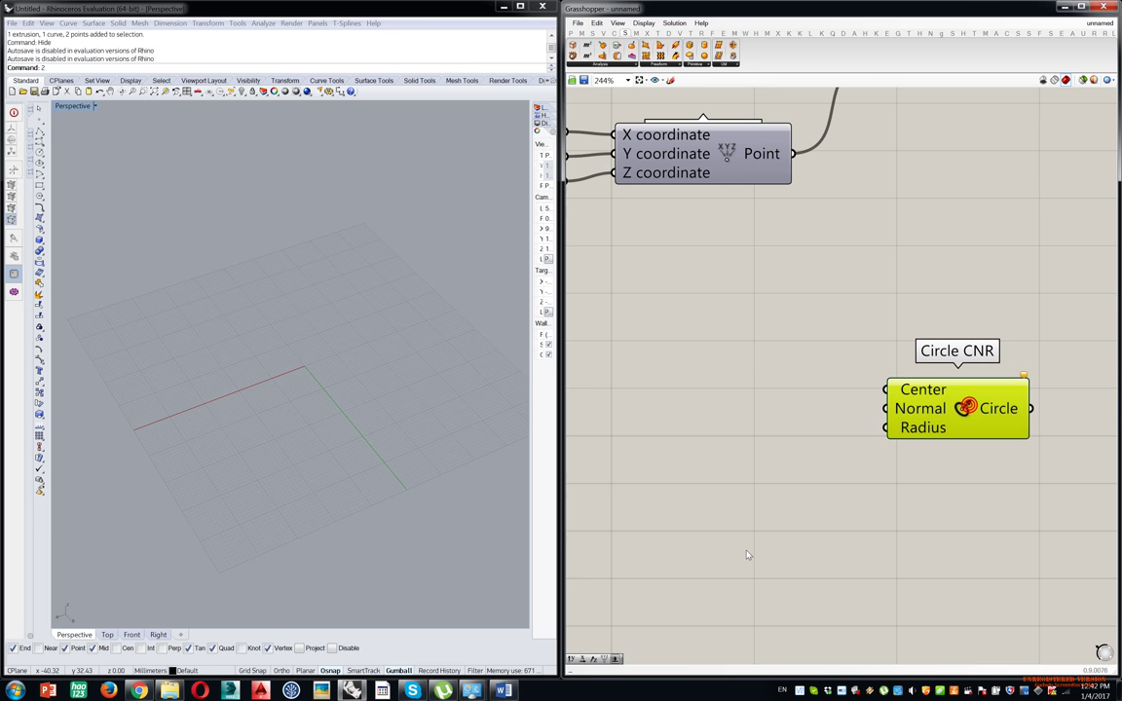
# Add a Construct Point component and connect its point to the Center input of Circle CNR.
pyautogui.click(602, 658)
pyautogui.click(736, 352)
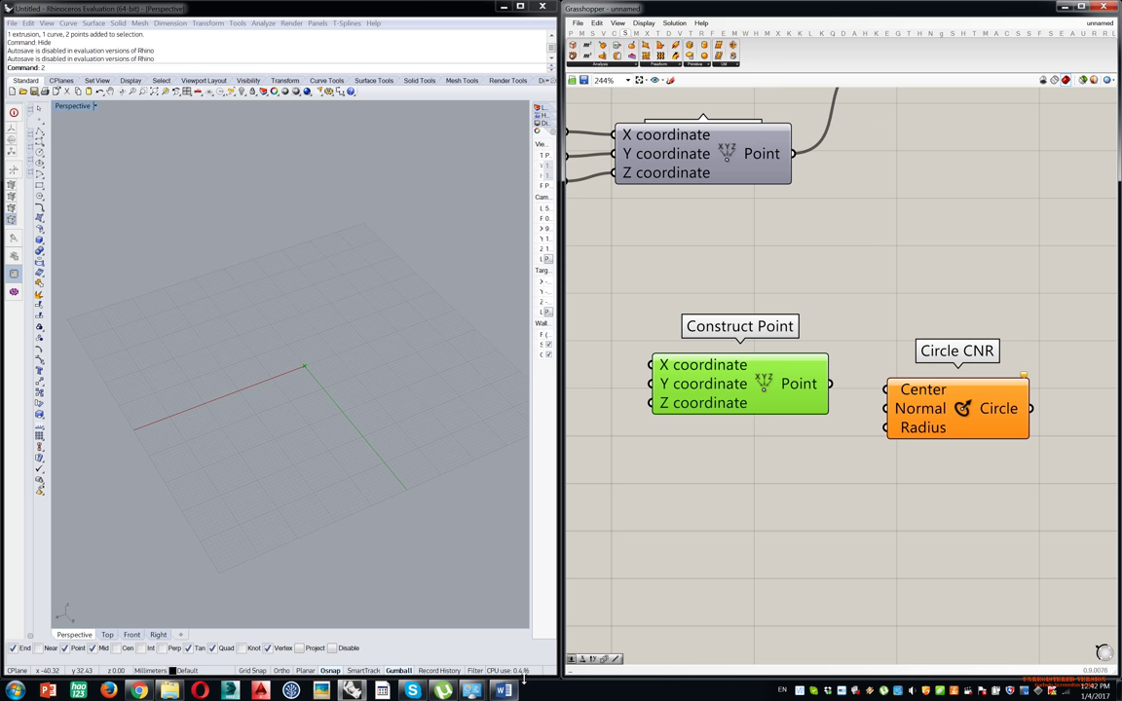
pyautogui.moveTo(830, 384); pyautogui.dragTo(885, 389)
pyautogui.moveTo(999, 409); pyautogui.dragTo(1015, 407)
# Add three number sliders with the values 12, 3 and 12 beside the new Construct Point.
pyautogui.moveTo(889, 411); pyautogui.dragTo(1100, 432, button='right')
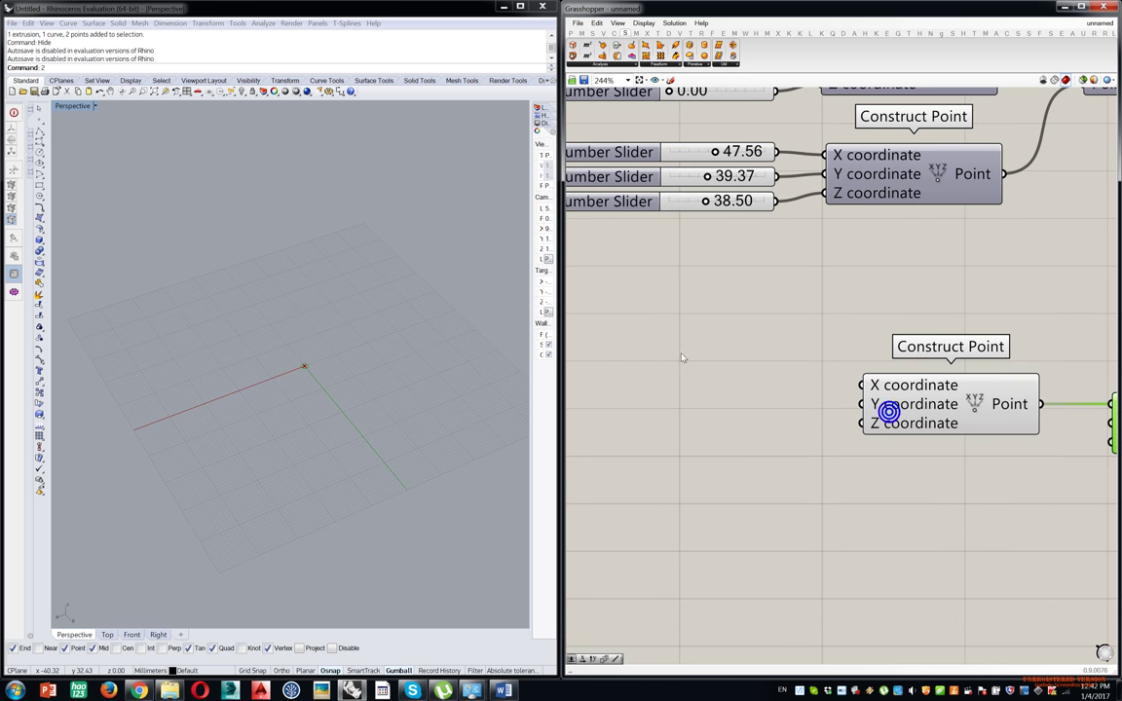
pyautogui.doubleClick(682, 353)
pyautogui.write('12')
pyautogui.press('Return')
pyautogui.doubleClick(666, 391)
pyautogui.write('3')
pyautogui.press('Return')
pyautogui.doubleClick(691, 417)
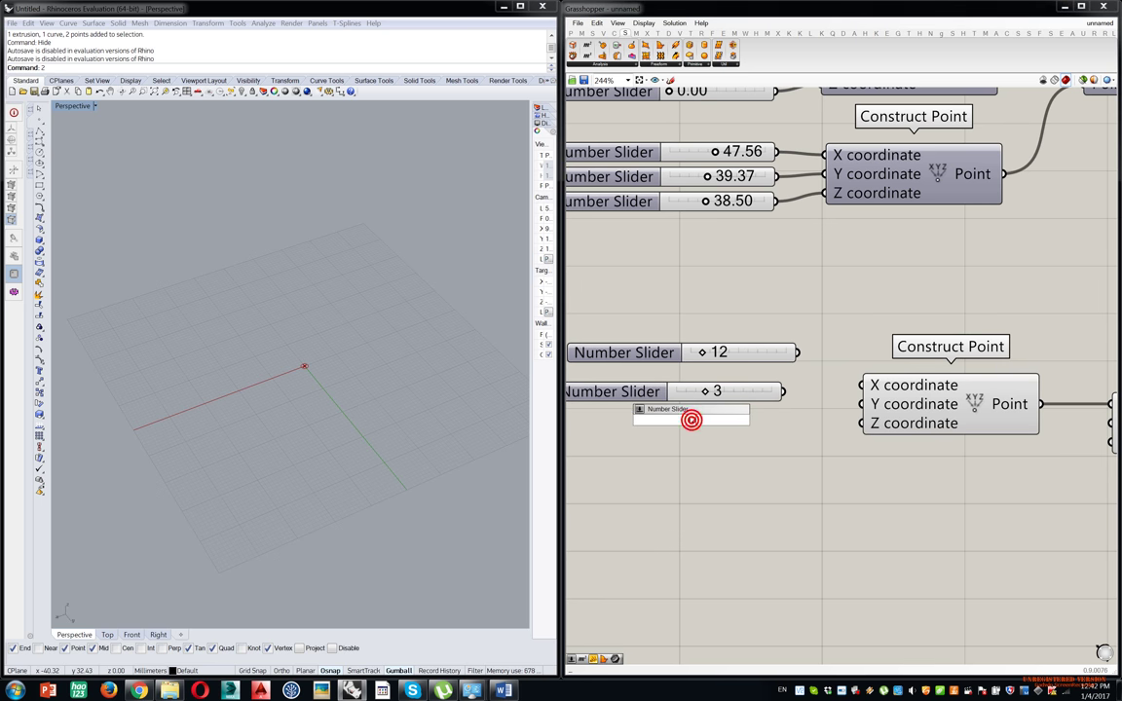
pyautogui.write('12')
pyautogui.press('Return')
# Stack the three new sliders directly beneath one another in a tight column.
pyautogui.scroll(4, 723, 418)
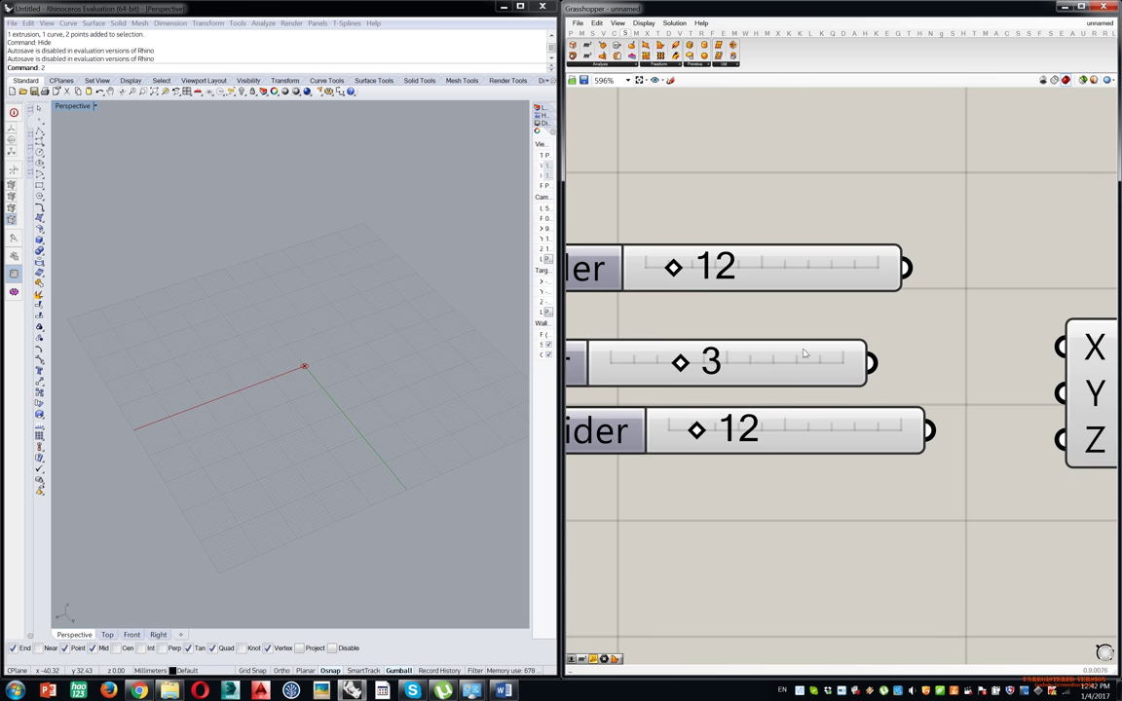
pyautogui.moveTo(805, 354); pyautogui.dragTo(843, 313)
pyautogui.moveTo(829, 433); pyautogui.dragTo(808, 381)
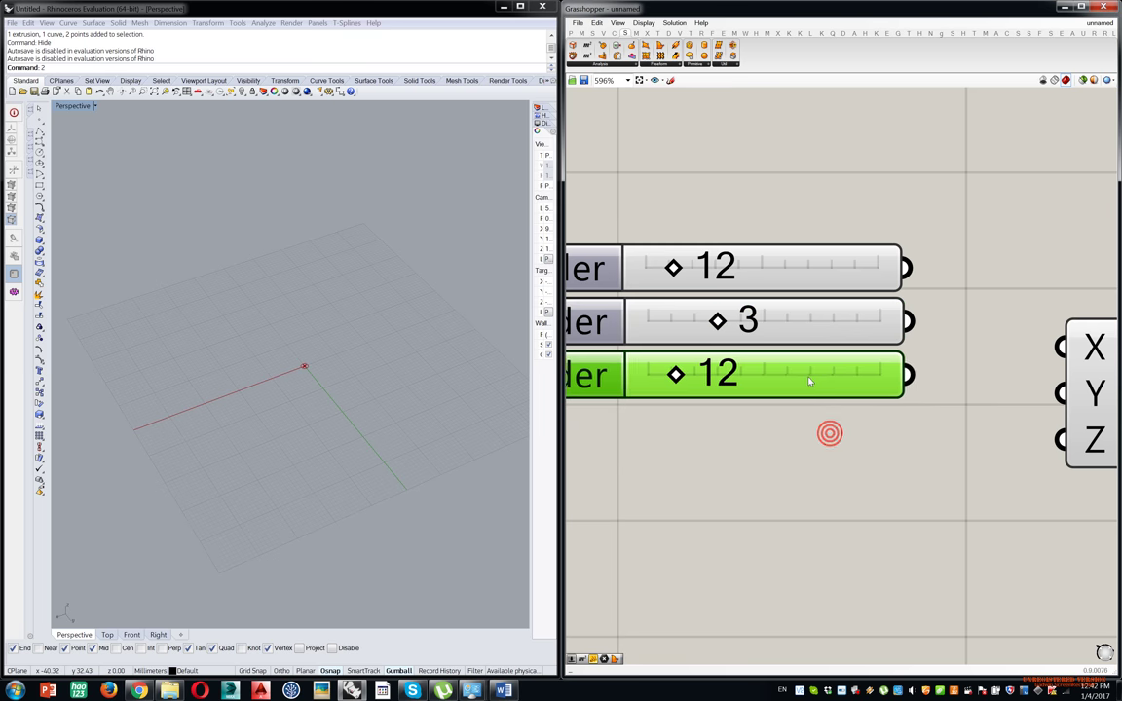
# Align the three stacked sliders with the new Construct Point and connect them to its X, Y and Z coordinate inputs.
pyautogui.scroll(-4, 810, 380)
pyautogui.moveTo(817, 260); pyautogui.dragTo(694, 523)
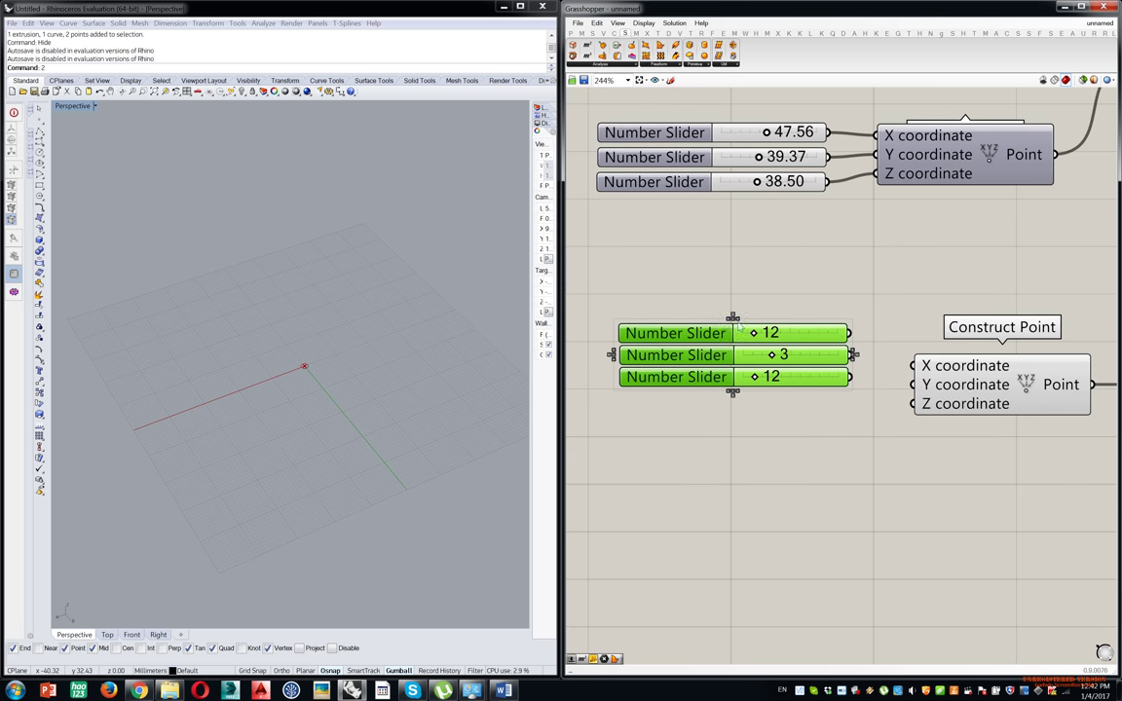
pyautogui.moveTo(727, 329); pyautogui.dragTo(729, 358)
pyautogui.click(824, 322)
pyautogui.moveTo(854, 361)
pyautogui.mouseDown()
pyautogui.moveTo(913, 365)
pyautogui.moveTo(860, 388)
pyautogui.moveTo(853, 403)
pyautogui.moveTo(913, 403)
pyautogui.mouseUp()
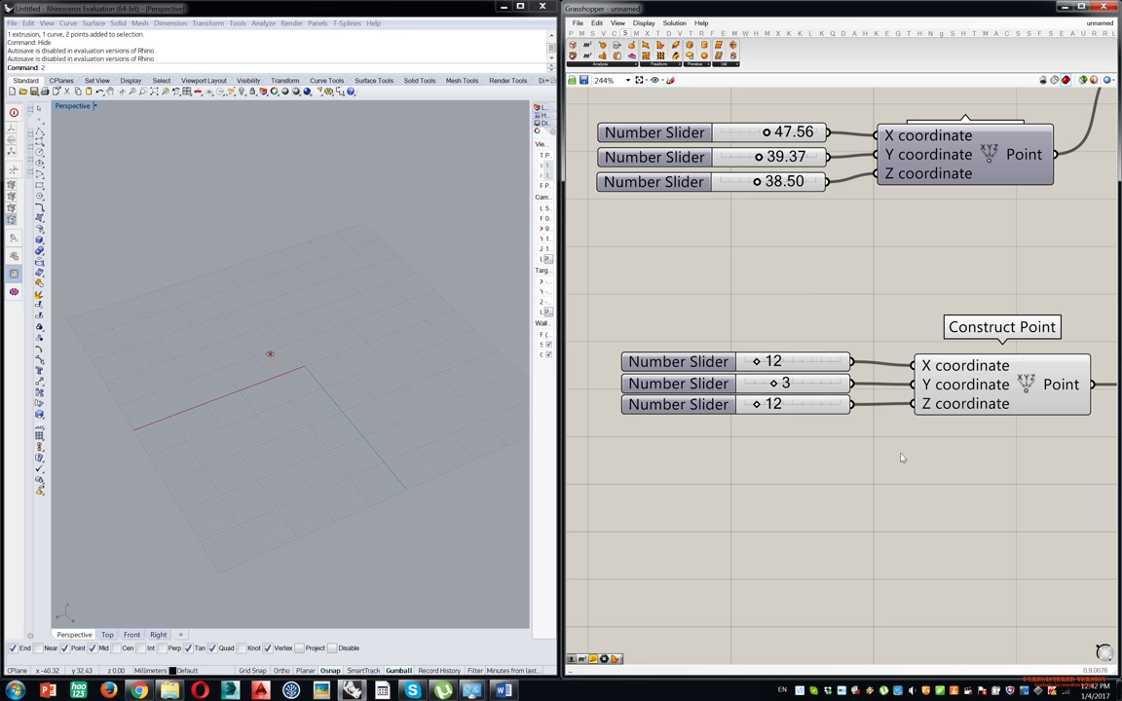
# Add a number slider with the value 12 below Construct Point and connect it to the Radius input of Circle CNR.
pyautogui.moveTo(915, 477); pyautogui.dragTo(809, 447, button='right')
pyautogui.scroll(-3, 932, 436)
pyautogui.scroll(4, 931, 436)
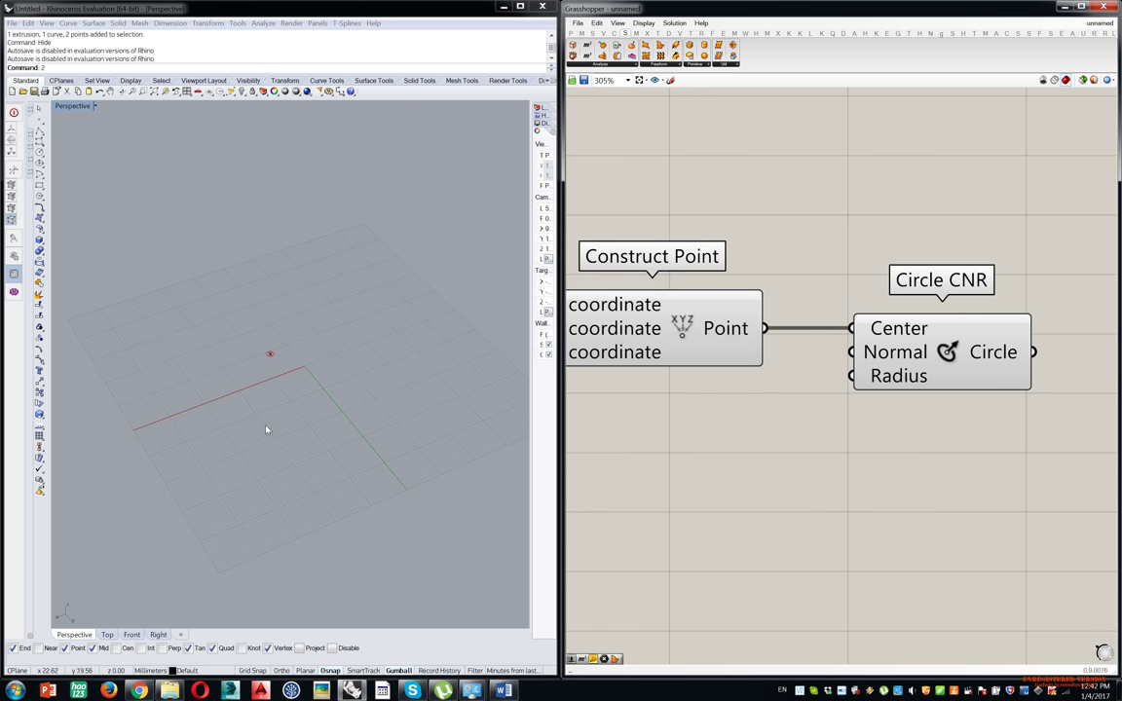
pyautogui.moveTo(274, 392); pyautogui.dragTo(321, 388, button='right')
pyautogui.scroll(3, 322, 389)
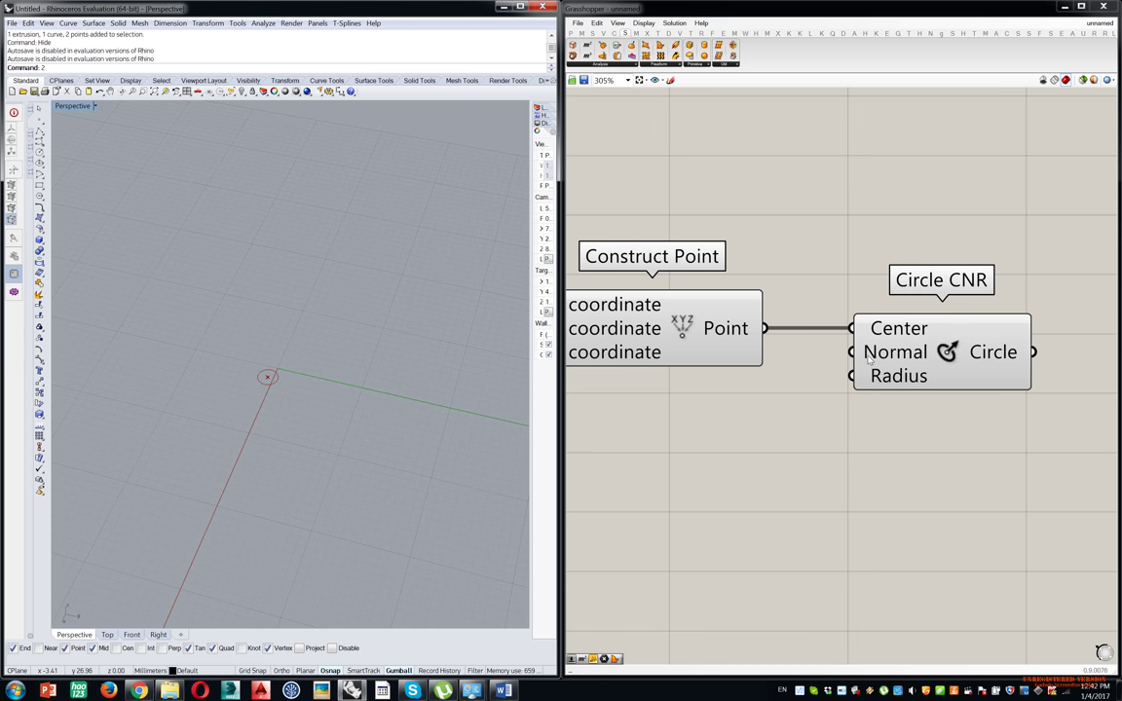
pyautogui.moveTo(878, 356)
pyautogui.doubleClick(721, 481)
pyautogui.write('2')
pyautogui.press('Return')
pyautogui.write('2')
pyautogui.press('Return')
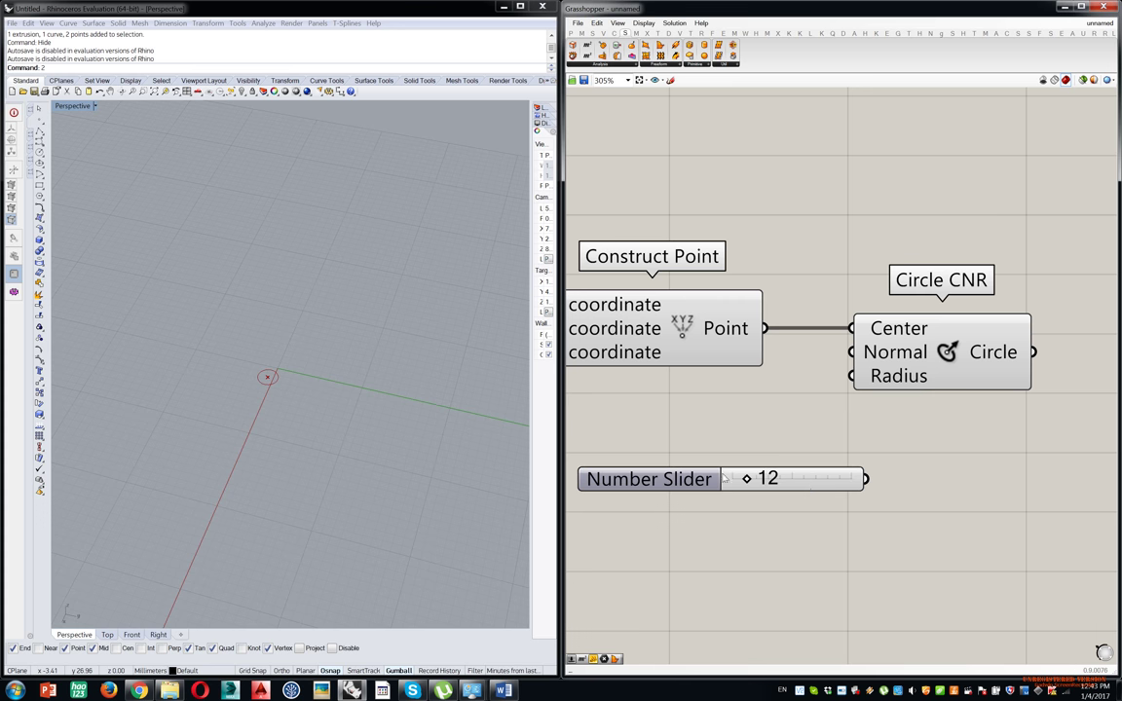
pyautogui.moveTo(862, 479); pyautogui.dragTo(852, 376)
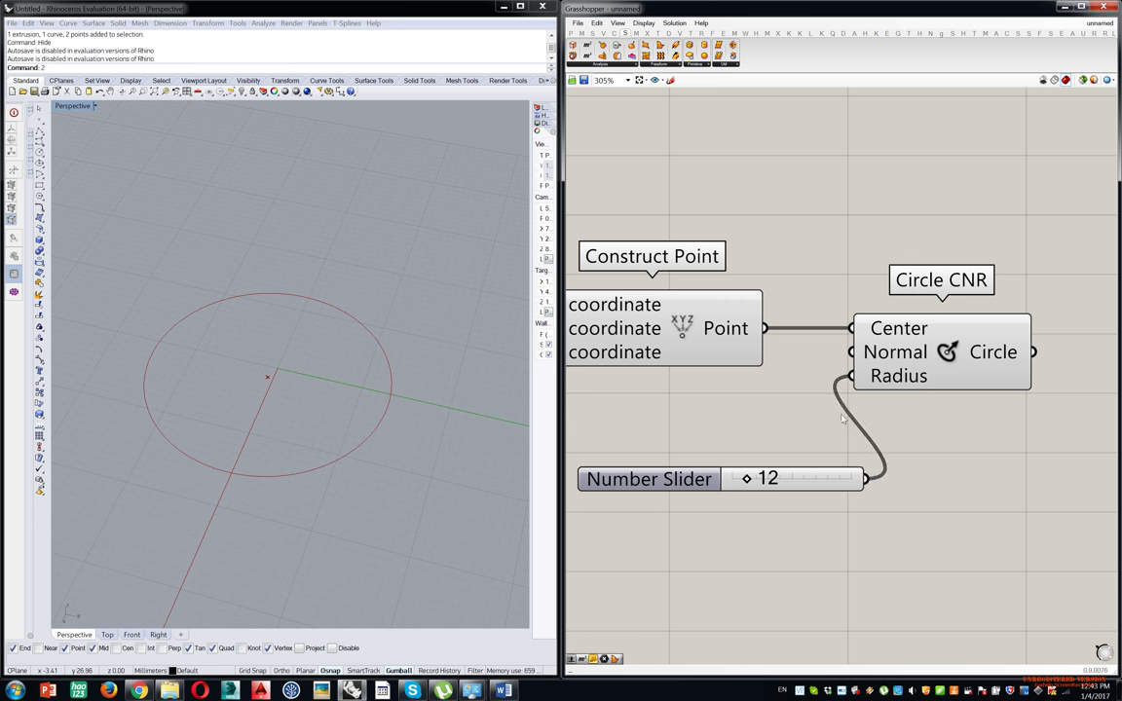
# Reduce the radius slider to 3 and move it slightly lower on the canvas.
pyautogui.scroll(-3, 853, 390)
pyautogui.click(894, 465)
pyautogui.scroll(4, 891, 460)
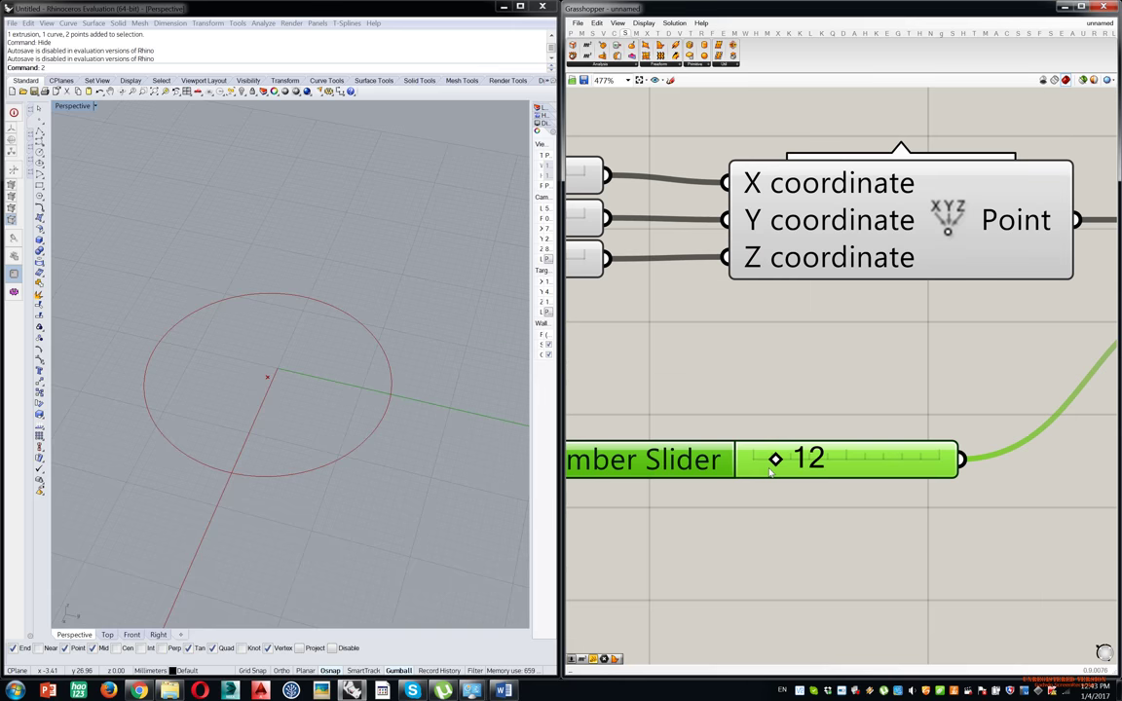
pyautogui.moveTo(775, 463); pyautogui.dragTo(808, 468)
pyautogui.scroll(-3, 821, 460)
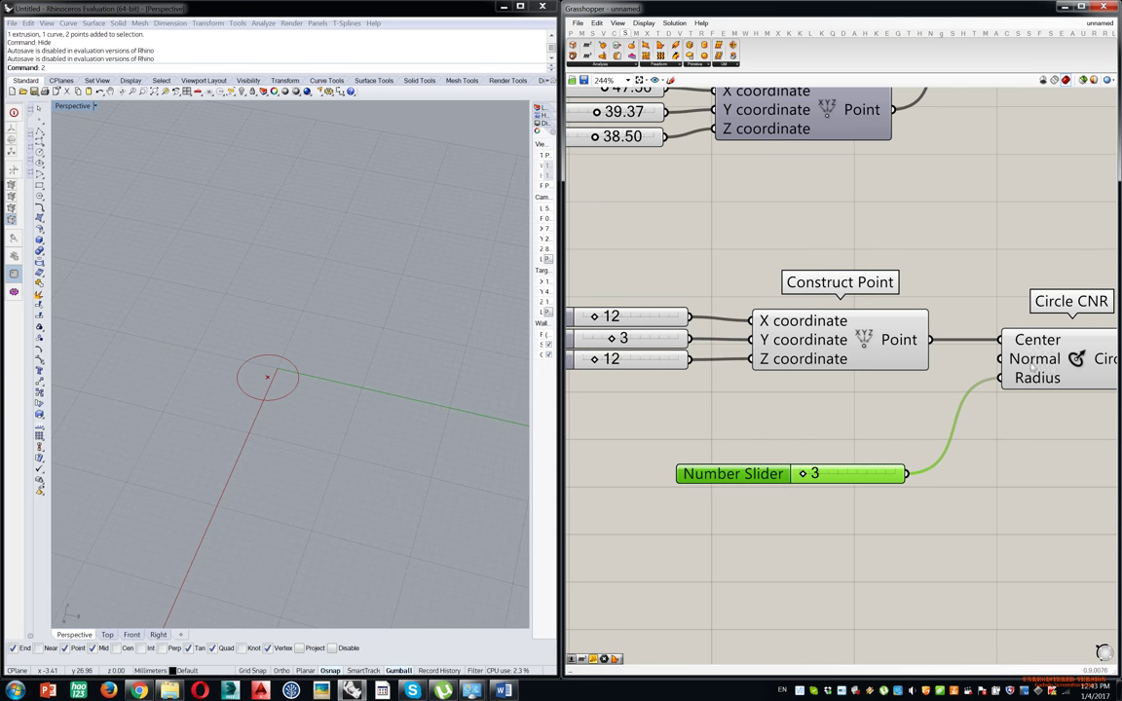
pyautogui.doubleClick(797, 404)
pyautogui.moveTo(864, 476)
pyautogui.mouseDown()
pyautogui.moveTo(883, 416)
pyautogui.moveTo(869, 500)
pyautogui.mouseUp()
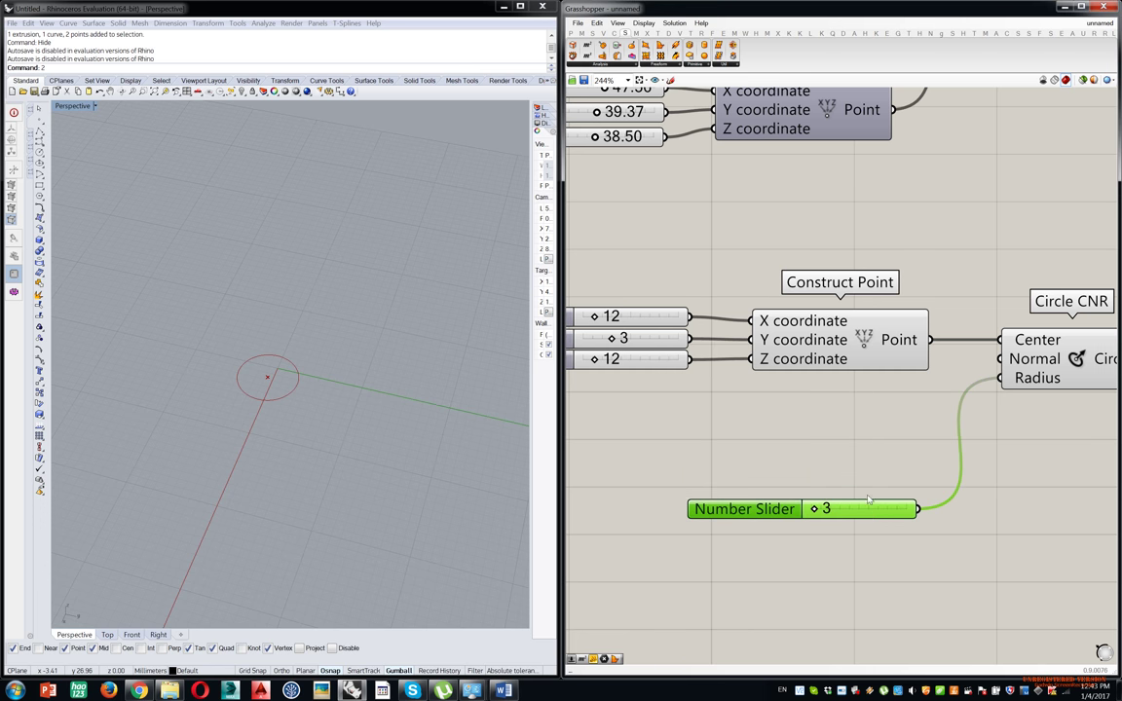
# Add Unit Y and Unit Z vector components beneath the Construct Point.
pyautogui.doubleClick(829, 406)
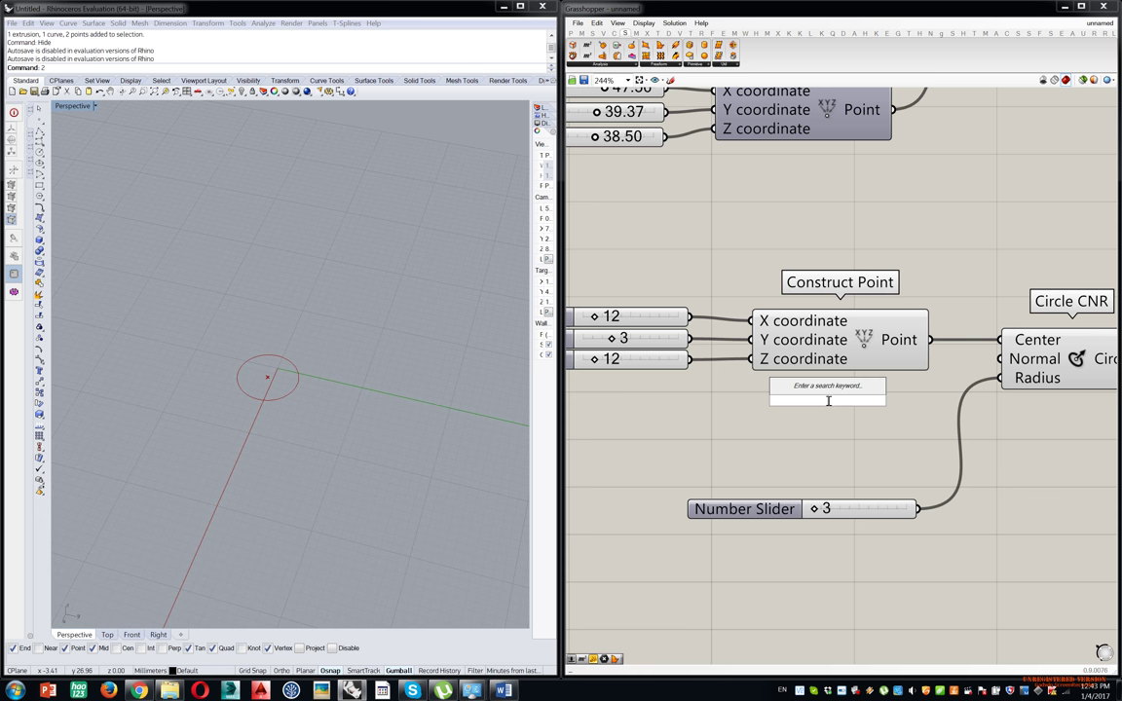
pyautogui.write('y')
pyautogui.press('Return')
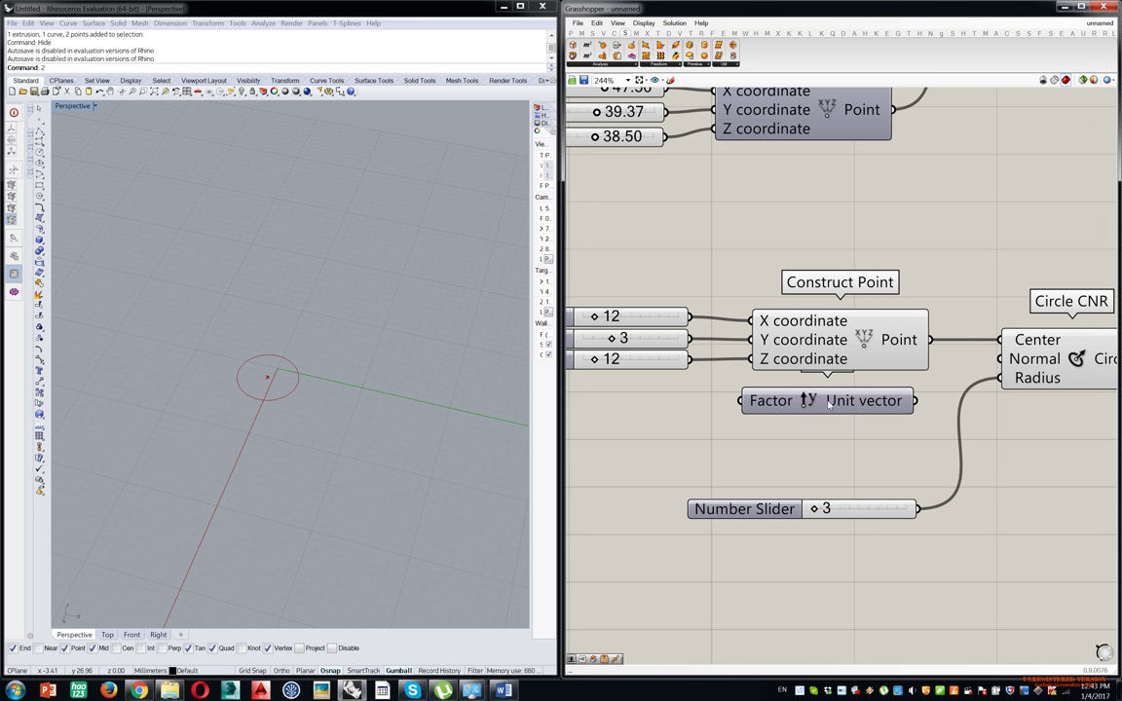
pyautogui.doubleClick(824, 436)
pyautogui.write('z')
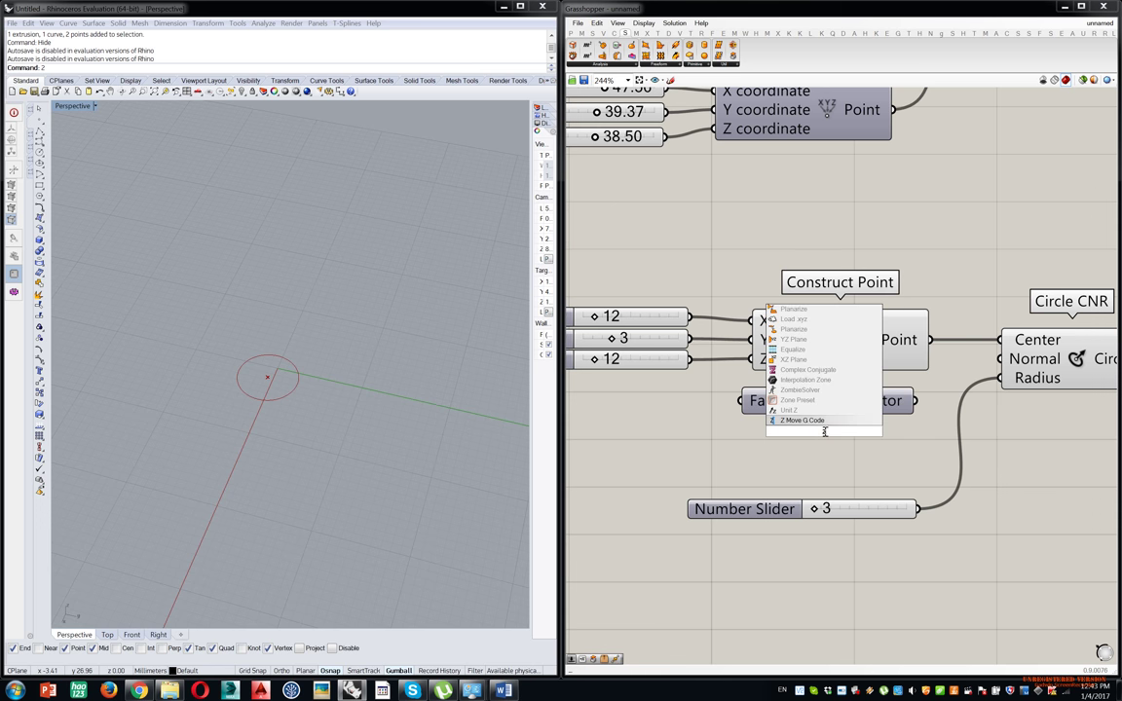
pyautogui.press('Up')
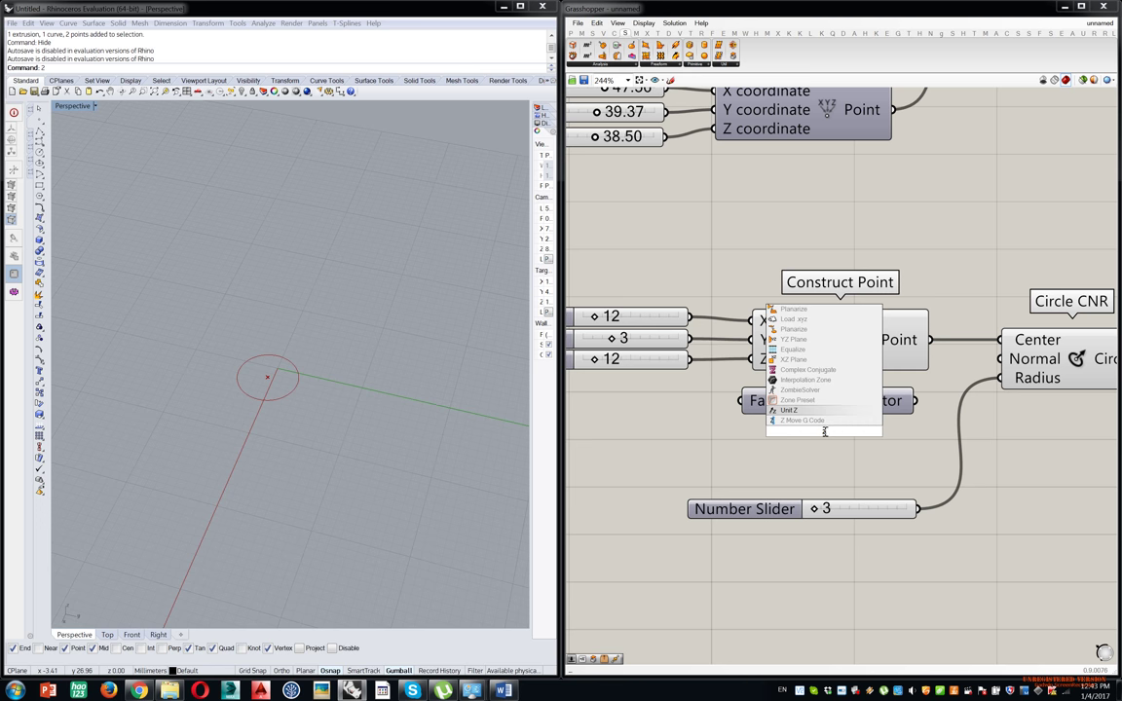
pyautogui.press('Return')
# Try the unit vectors in the Normal input of Circle CNR and delete both unit vector components.
pyautogui.moveTo(919, 399); pyautogui.dragTo(1001, 359)
pyautogui.moveTo(909, 432); pyautogui.dragTo(1000, 358)
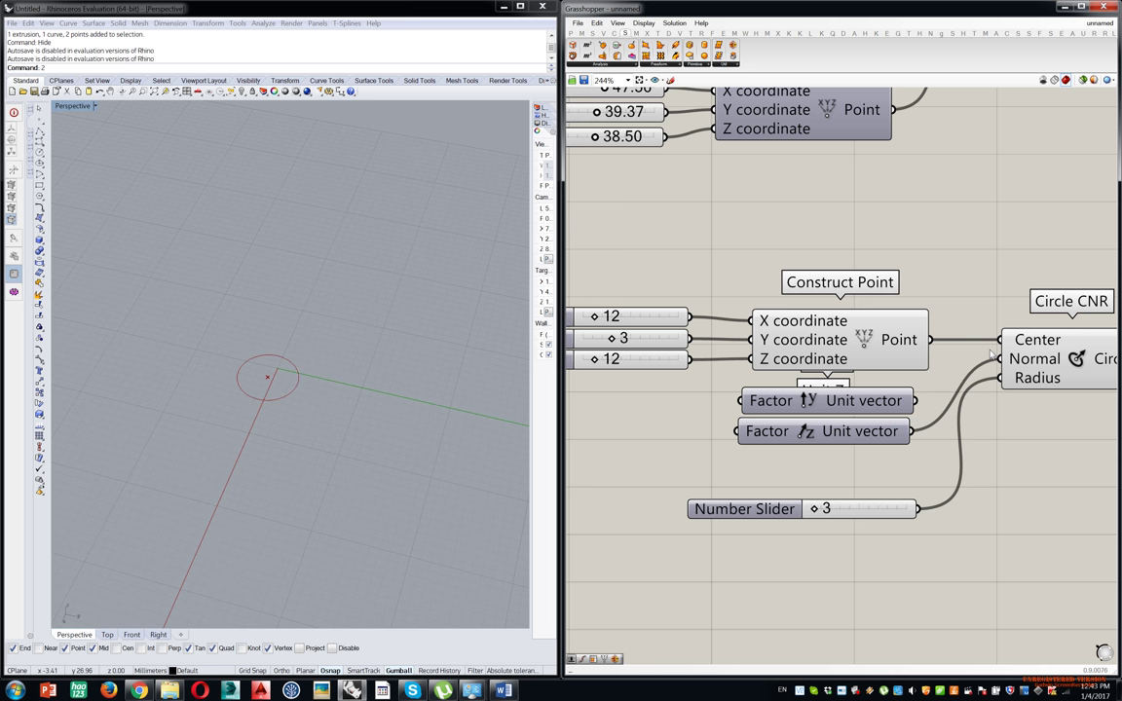
pyautogui.moveTo(921, 388); pyautogui.dragTo(729, 444)
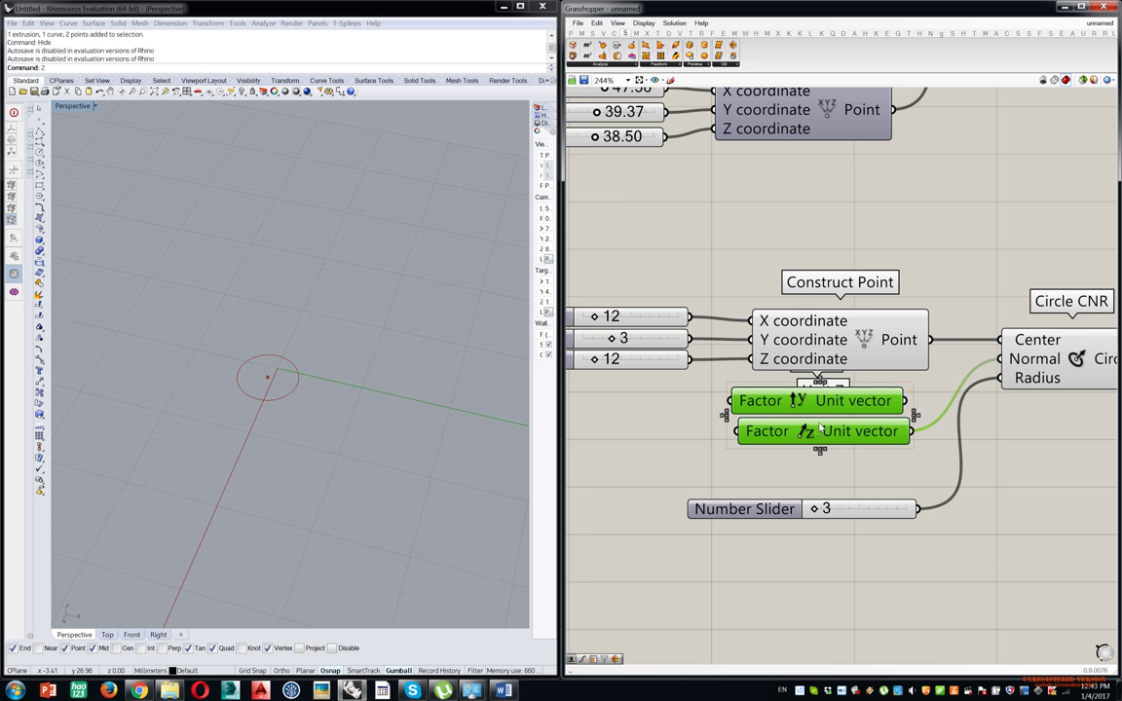
pyautogui.press('Delete')
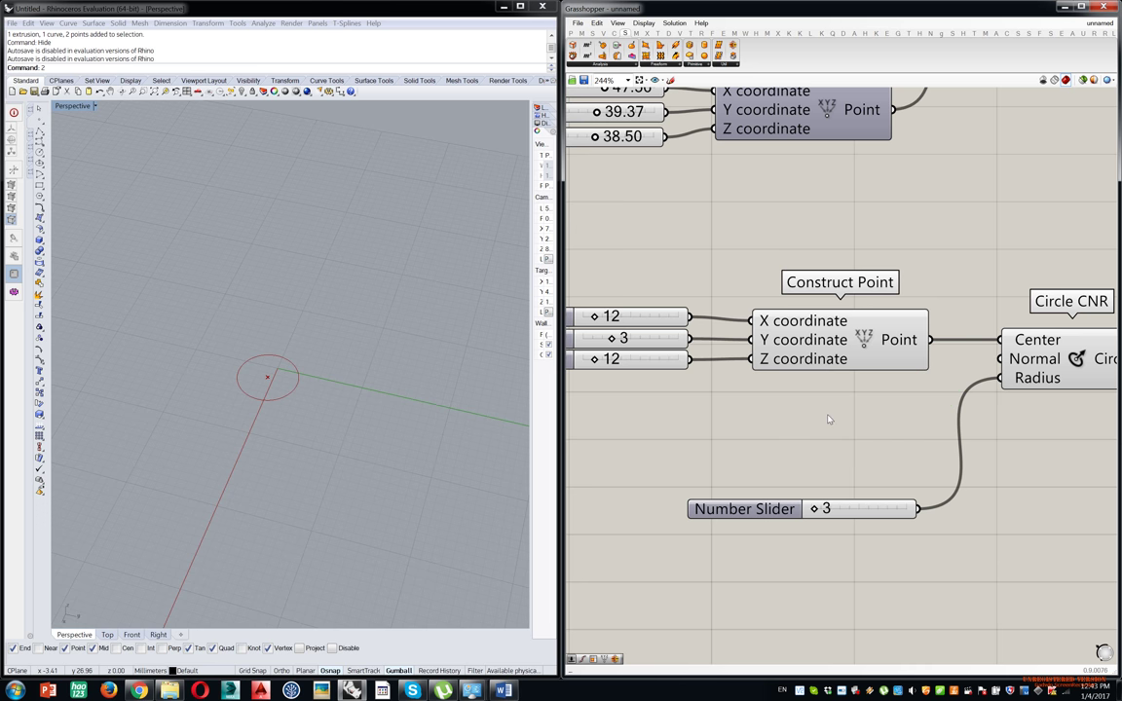
# Add a Vector 2Pt component below the Construct Point and move the radius slider further down to make room.
pyautogui.write('vector')
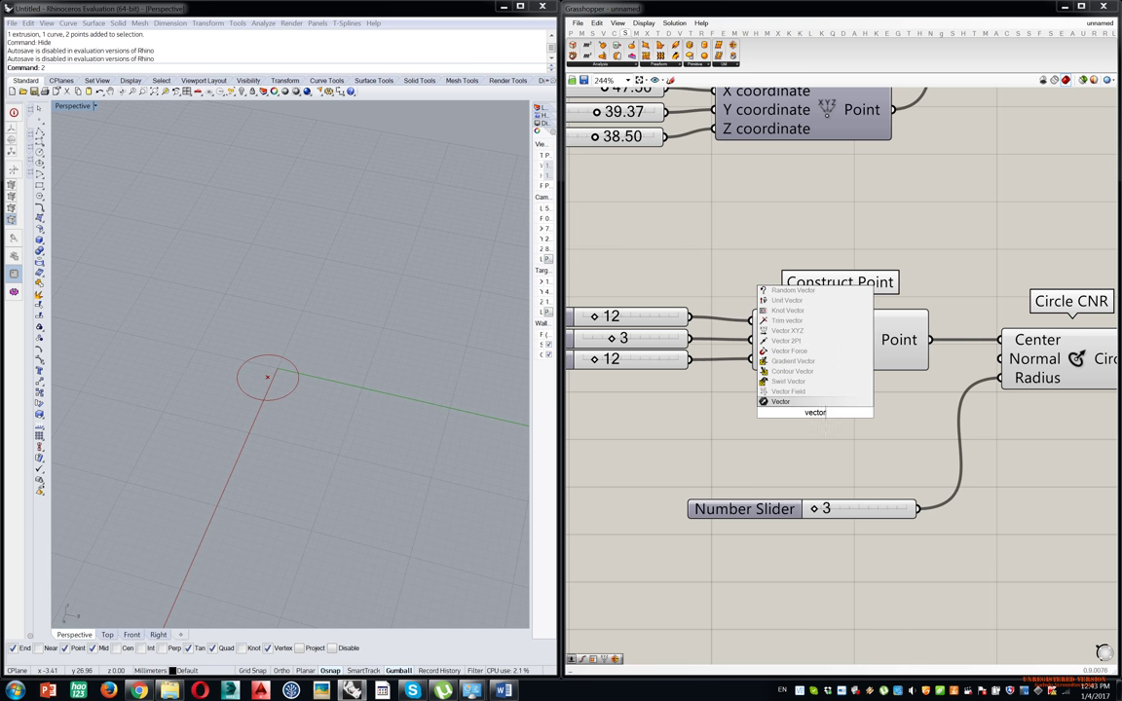
pyautogui.press('Up')
pyautogui.press('Up')
pyautogui.press('Up')
pyautogui.press('Up')
pyautogui.press('Up')
pyautogui.press('Up')
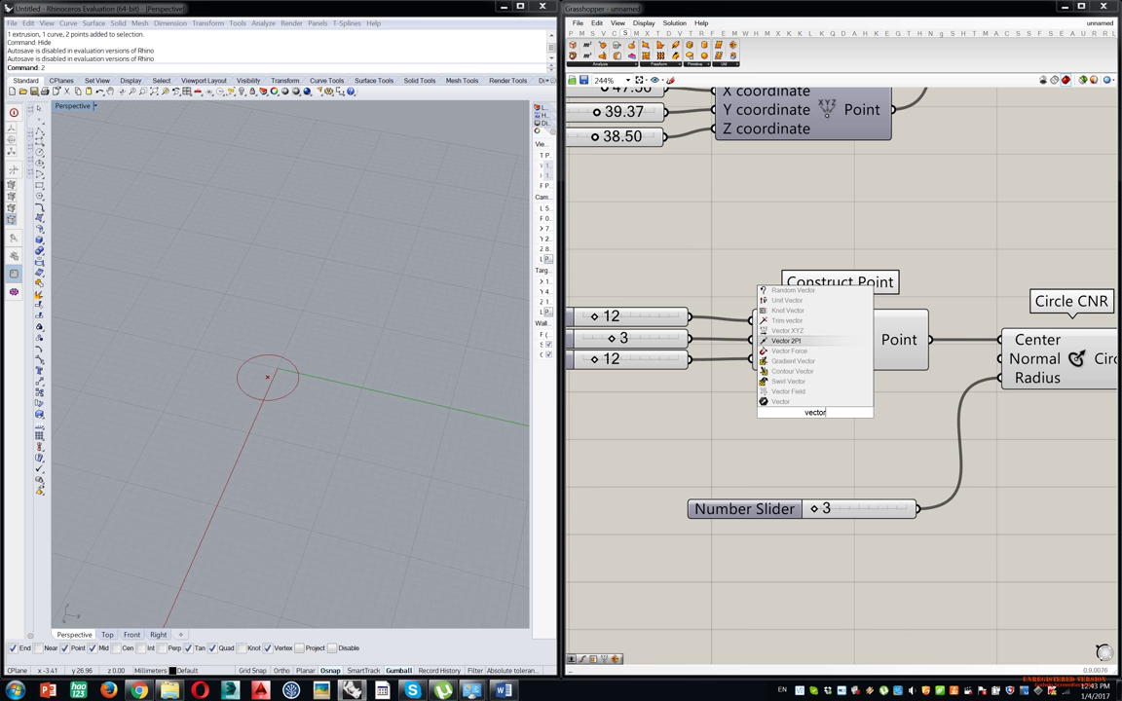
pyautogui.press('Return')
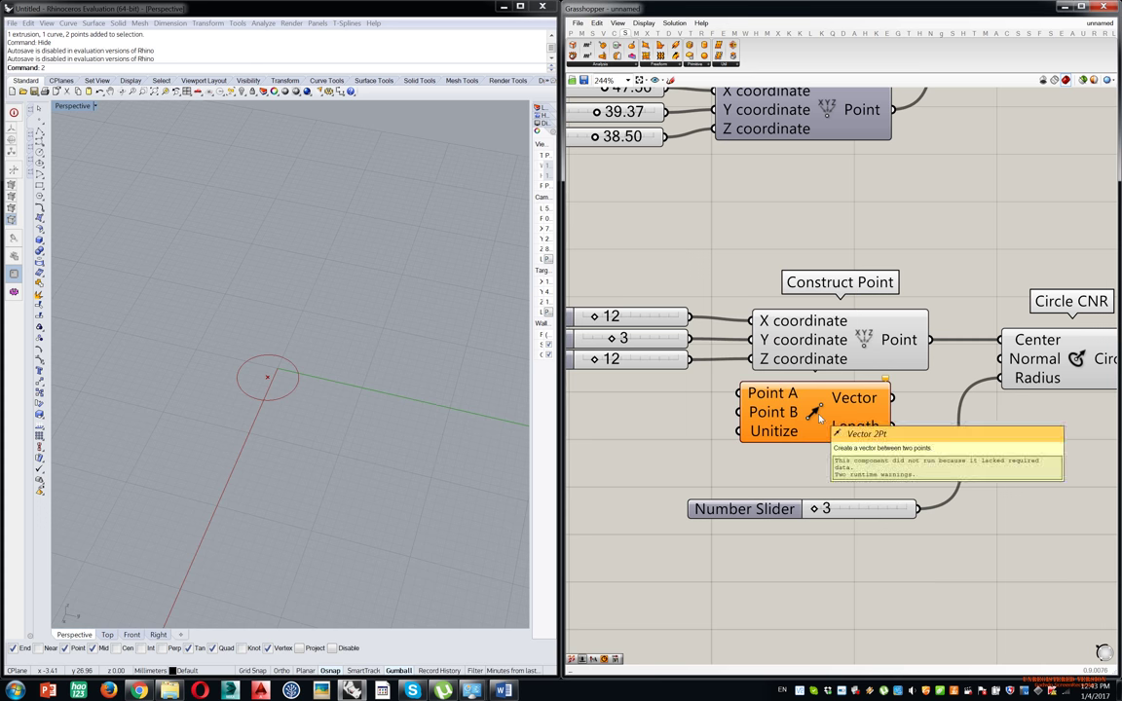
pyautogui.moveTo(812, 397); pyautogui.dragTo(838, 420)
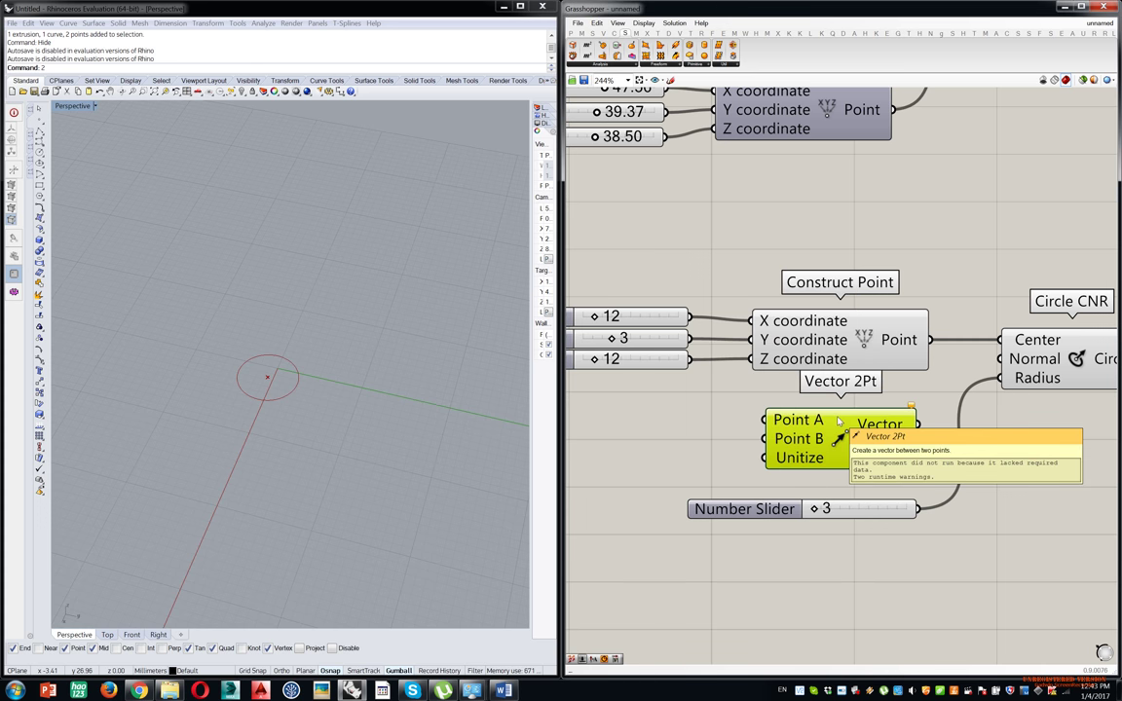
pyautogui.moveTo(776, 506); pyautogui.dragTo(801, 609)
# Duplicate the Construct Point with its three sliders below the original and connect the copy to Point A of Vector 2Pt.
pyautogui.moveTo(737, 543); pyautogui.dragTo(893, 517, button='right')
pyautogui.moveTo(1002, 213); pyautogui.dragTo(709, 351)
pyautogui.moveTo(932, 329); pyautogui.dragTo(751, 409)
pyautogui.moveTo(866, 394); pyautogui.dragTo(919, 395)
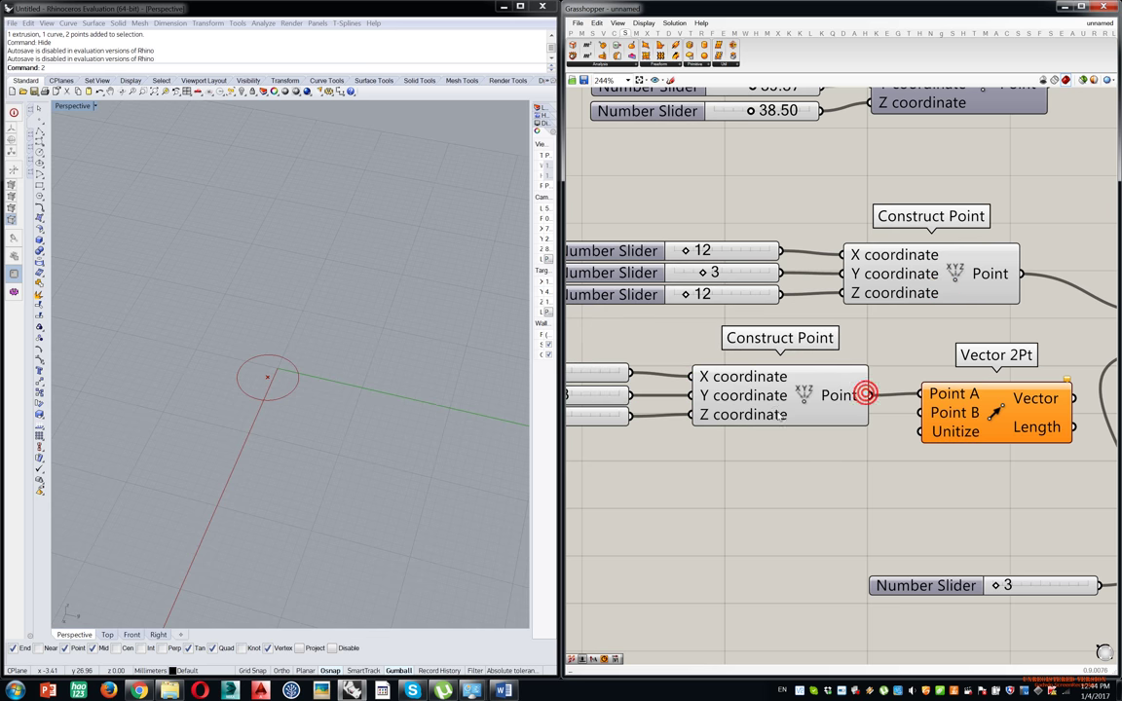
# Duplicate the Point A Construct Point and its sliders directly below, and connect this copy to Point B of Vector 2Pt.
pyautogui.moveTo(679, 429); pyautogui.dragTo(777, 411, button='right')
pyautogui.moveTo(946, 324); pyautogui.dragTo(633, 443)
pyautogui.keyDown('alt'); pyautogui.moveTo(846, 390); pyautogui.dragTo(853, 470); pyautogui.keyUp('alt')
pyautogui.click(986, 458)
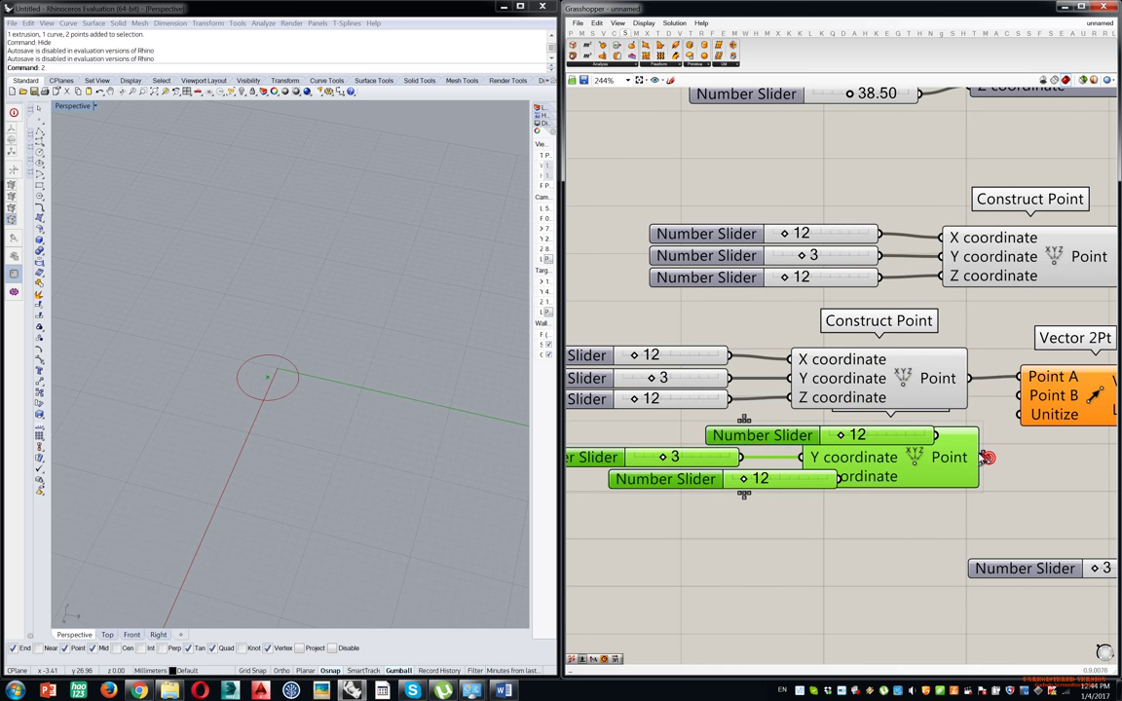
pyautogui.hotkey('ctrl', 'z')
pyautogui.moveTo(910, 440); pyautogui.dragTo(909, 465)
pyautogui.click(1029, 464)
# Set Point A's sliders to X 45, Y 2 and Z 44, and Point B's X slider to 28.
pyautogui.scroll(4, 807, 430)
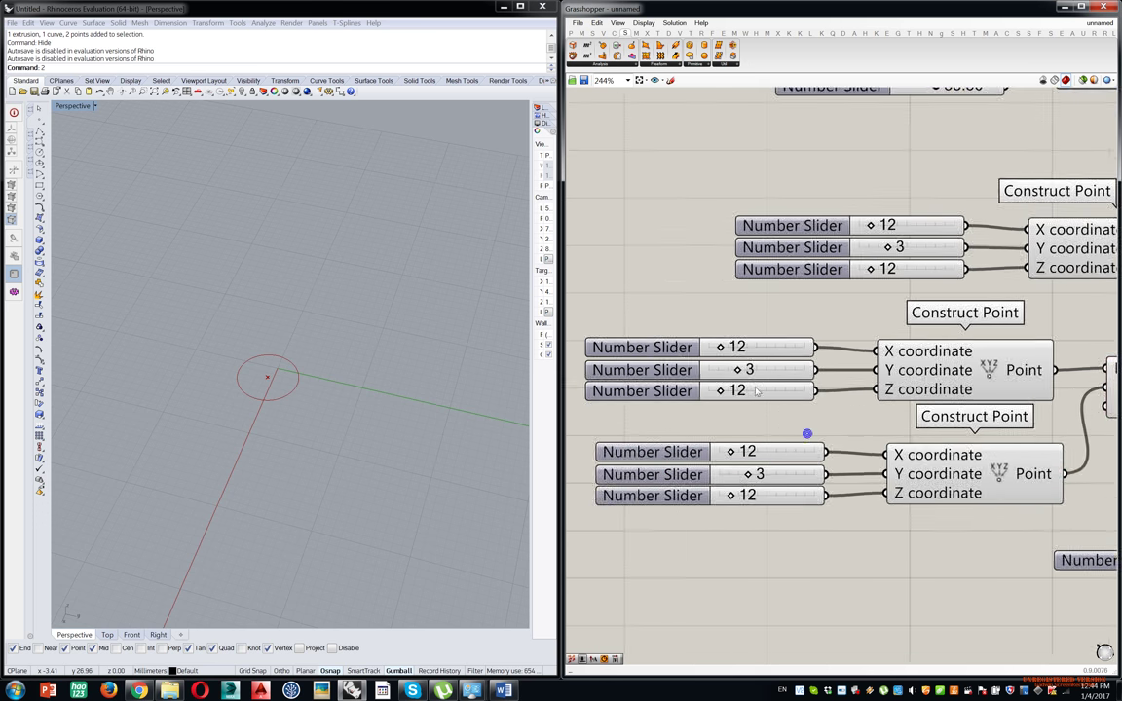
pyautogui.moveTo(692, 339); pyautogui.dragTo(751, 340)
pyautogui.moveTo(722, 385); pyautogui.dragTo(704, 385)
pyautogui.moveTo(681, 425); pyautogui.dragTo(742, 425)
pyautogui.moveTo(704, 543); pyautogui.dragTo(735, 544)
pyautogui.scroll(-5, 734, 605)
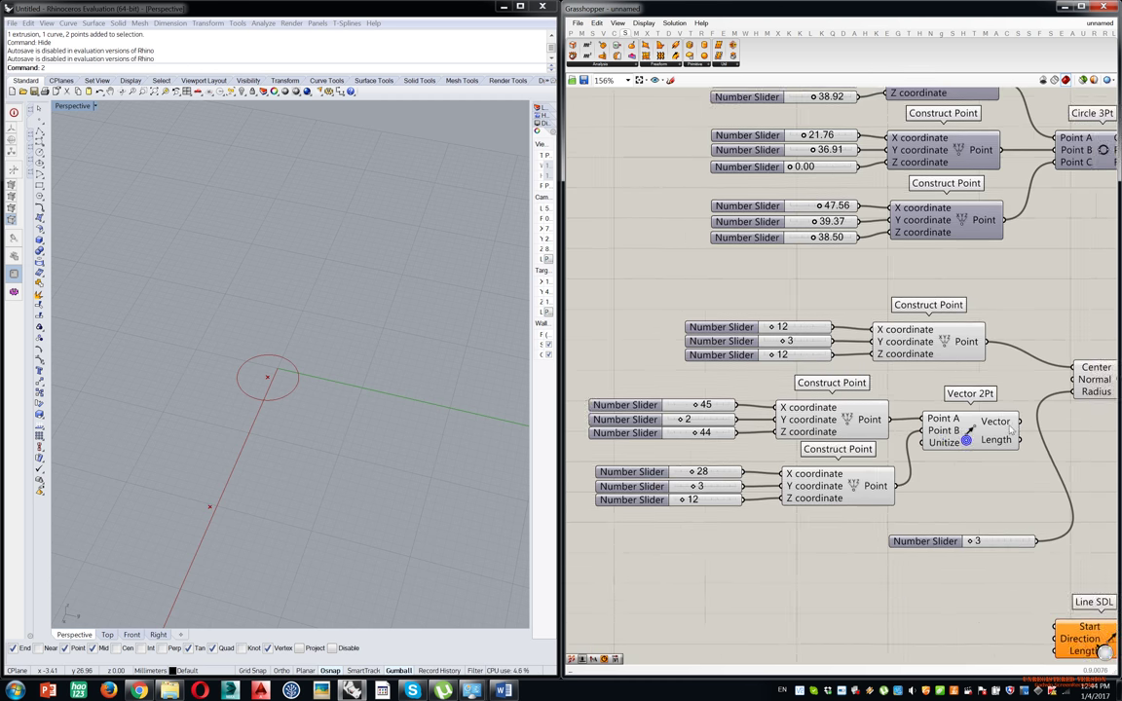
# Connect the Vector output of Vector 2Pt to the Normal input of Circle CNR.
pyautogui.scroll(3, 930, 438)
pyautogui.click(930, 438)
pyautogui.moveTo(339, 462); pyautogui.dragTo(403, 395, button='right')
pyautogui.moveTo(923, 437); pyautogui.dragTo(748, 437, button='right')
pyautogui.moveTo(853, 417); pyautogui.dragTo(957, 336)
pyautogui.moveTo(498, 349); pyautogui.dragTo(453, 255, button='right')
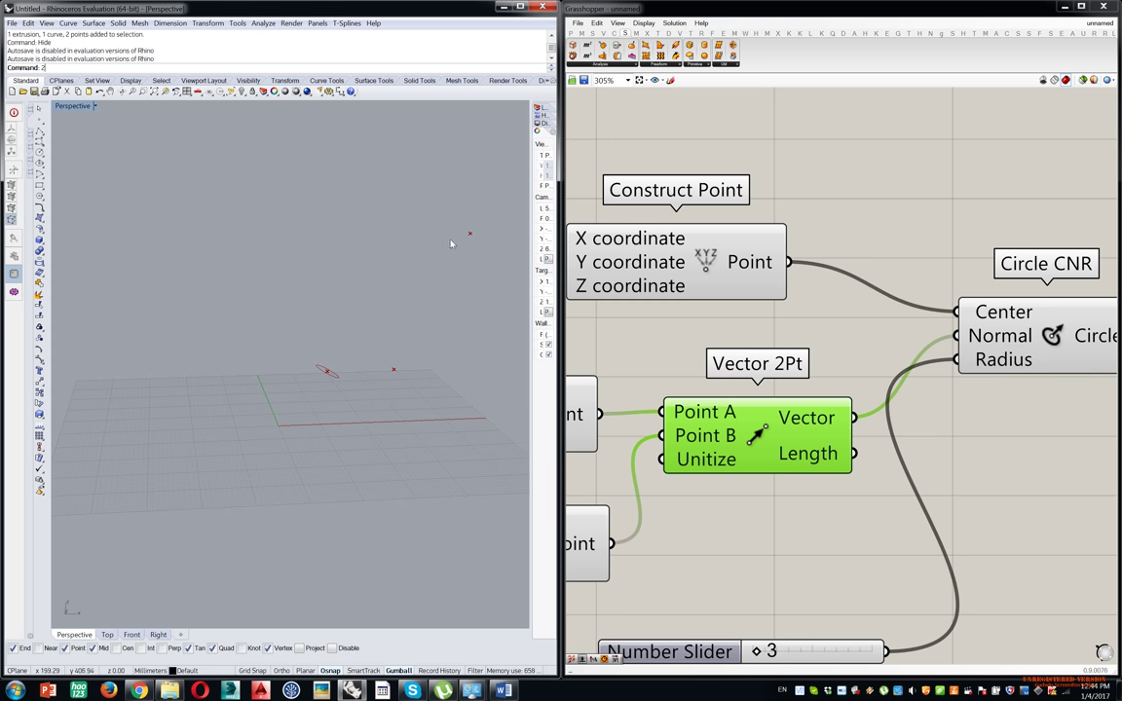
# Add a Line component and connect the two vector points to its Start Point and End Point.
pyautogui.moveTo(732, 548); pyautogui.dragTo(749, 448, button='right')
pyautogui.doubleClick(781, 415)
pyautogui.write('line')
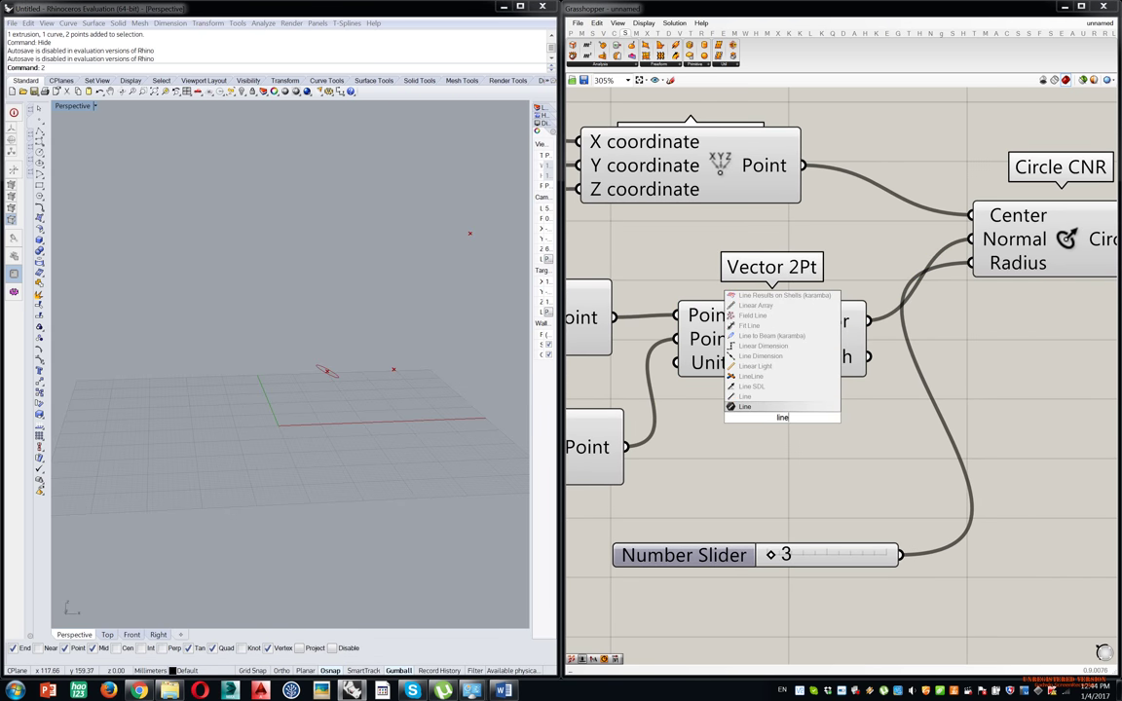
pyautogui.press('Return')
pyautogui.moveTo(614, 317); pyautogui.dragTo(718, 437)
pyautogui.moveTo(626, 447); pyautogui.dragTo(718, 460)
# Examine the circle's orientation relative to the line in the Perspective, Top, Right and Front views.
pyautogui.moveTo(488, 373); pyautogui.dragTo(254, 401, button='right')
pyautogui.scroll(5, 355, 355)
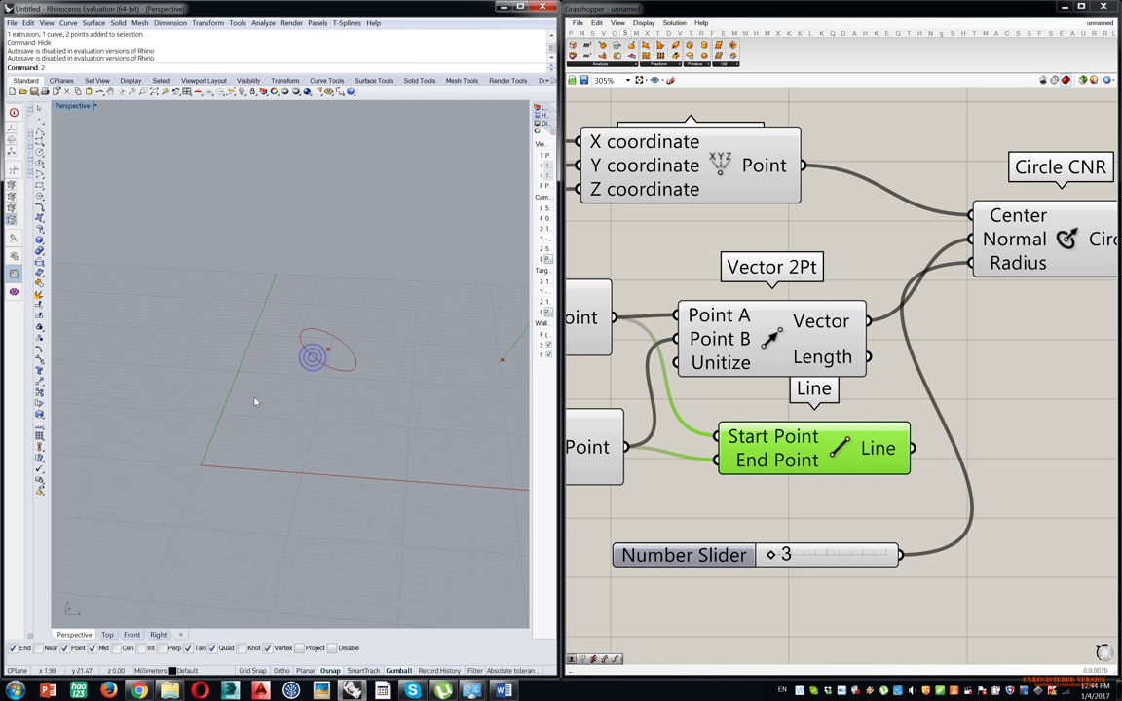
pyautogui.click(107, 634)
pyautogui.click(158, 634)
pyautogui.scroll(3, 249, 478)
pyautogui.click(130, 634)
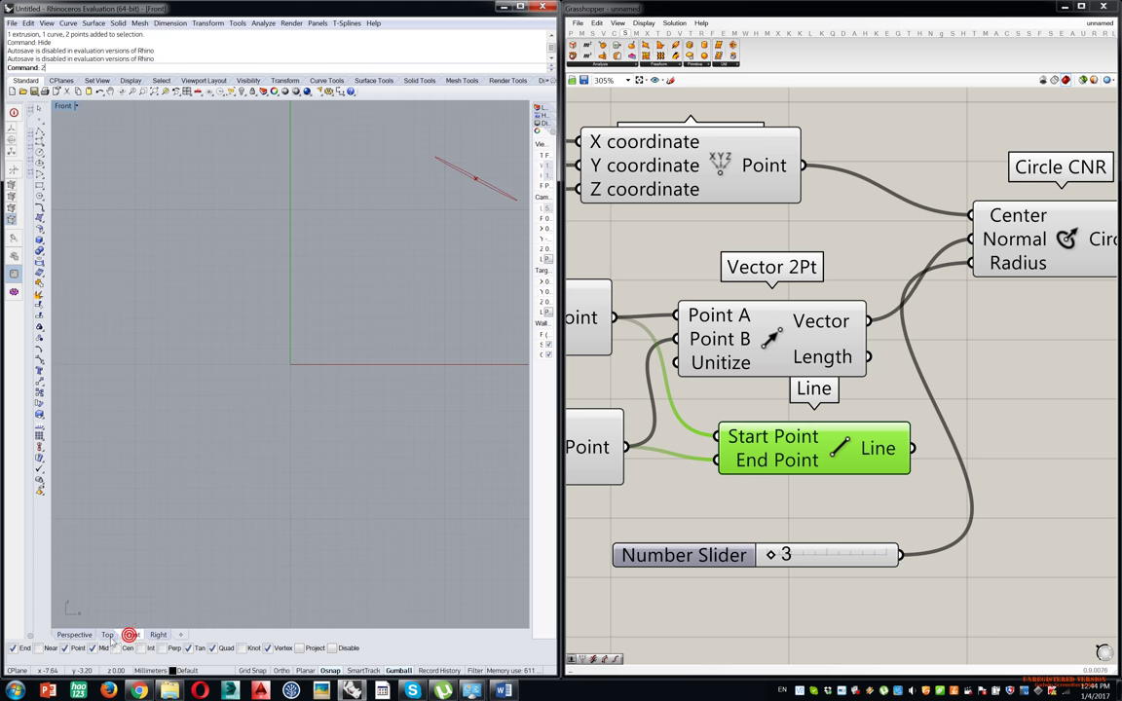
pyautogui.moveTo(428, 363); pyautogui.dragTo(327, 405, button='right')
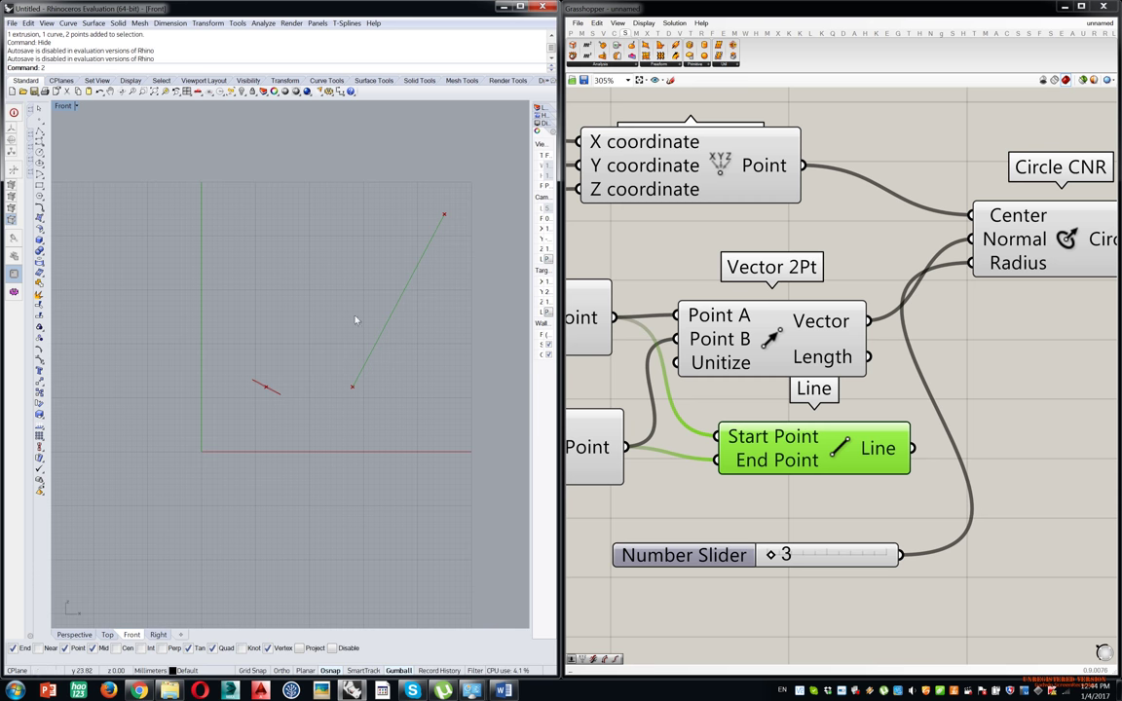
# Set Point B's Z slider to 33 and Point A's Z slider to 51 to change the vector direction.
pyautogui.scroll(-3, 661, 397)
pyautogui.scroll(6, 721, 414)
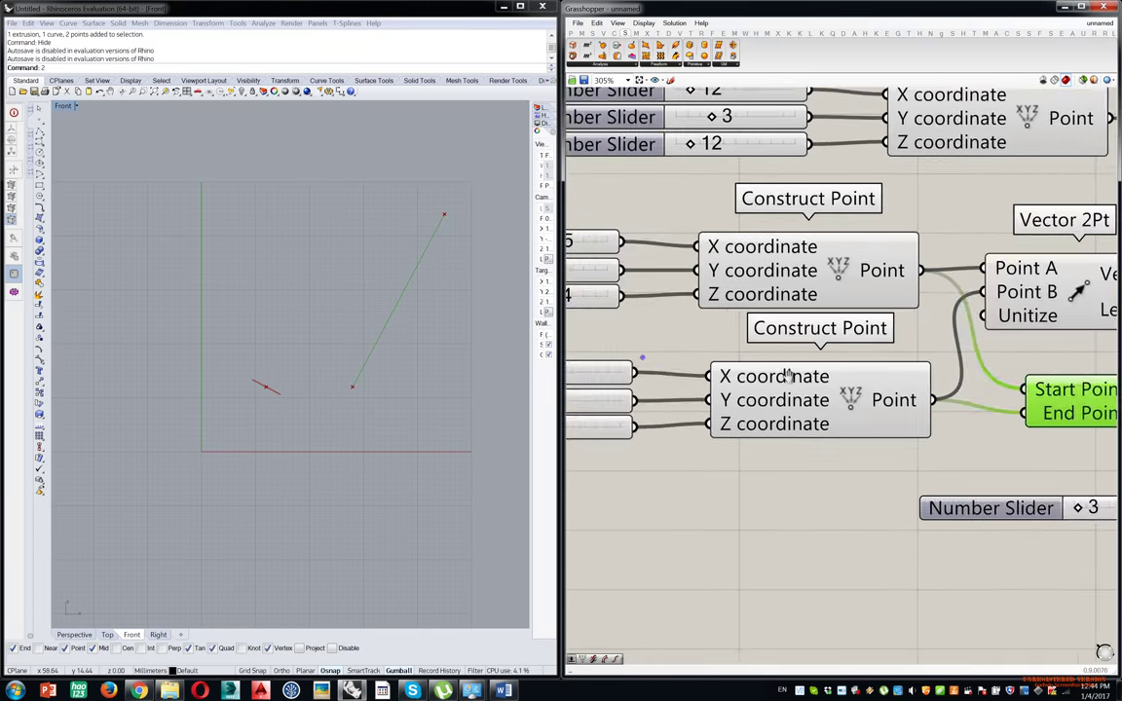
pyautogui.moveTo(624, 526); pyautogui.dragTo(699, 522)
pyautogui.moveTo(699, 163); pyautogui.dragTo(758, 385, button='right')
pyautogui.moveTo(759, 350); pyautogui.dragTo(784, 348)
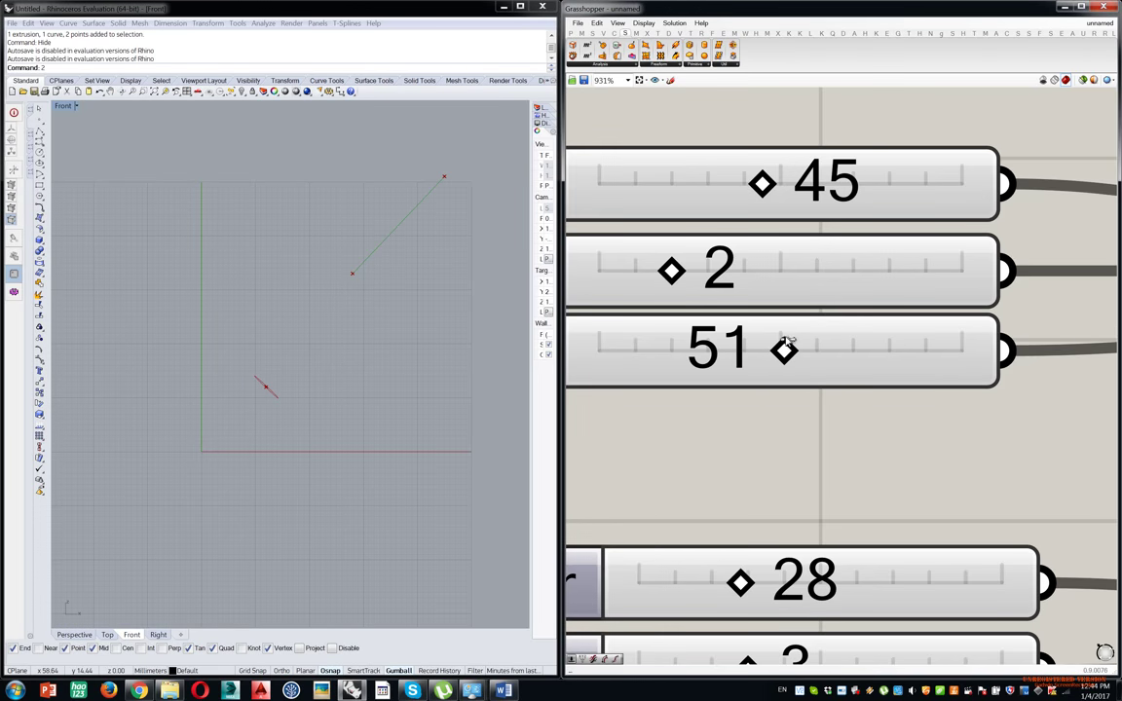
pyautogui.scroll(-10, 784, 351)
pyautogui.moveTo(955, 403); pyautogui.dragTo(811, 384, button='right')
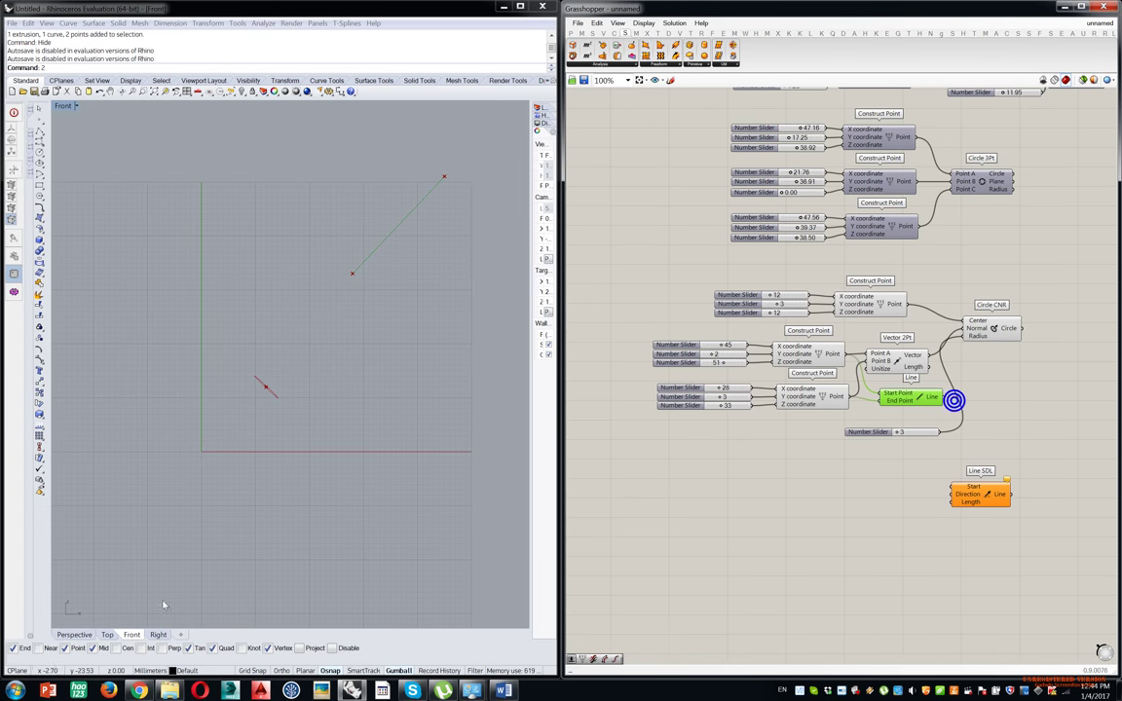
# Increase the circle's radius slider to 17 and inspect the Circle CNR result in the Perspective view.
pyautogui.click(74, 635)
pyautogui.moveTo(301, 274); pyautogui.dragTo(358, 269, button='right')
pyautogui.moveTo(969, 334); pyautogui.dragTo(897, 435, button='right')
pyautogui.scroll(5, 852, 526)
pyautogui.scroll(2, 818, 531)
pyautogui.moveTo(747, 554); pyautogui.dragTo(778, 554)
pyautogui.scroll(-5, 952, 158)
pyautogui.middleClick(881, 204)
pyautogui.click(904, 230)
pyautogui.moveTo(336, 261); pyautogui.dragTo(264, 321, button='right')
pyautogui.scroll(-6, 270, 318)
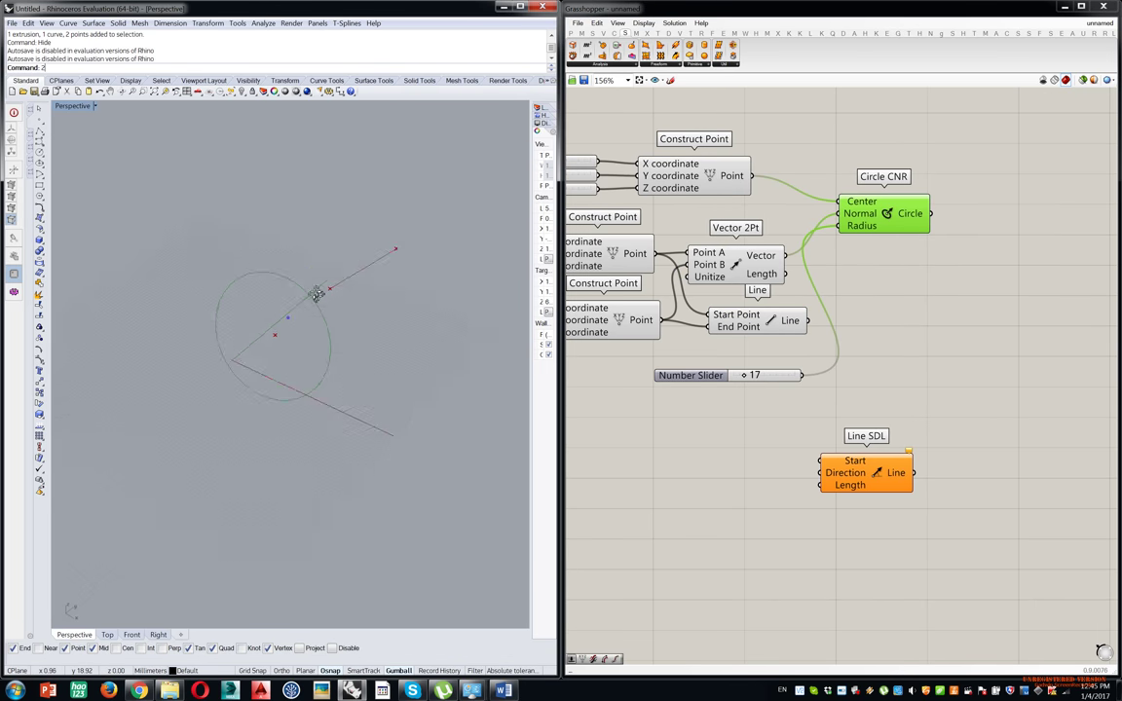
# Turn off the preview of the whole Circle CNR group, including its points, vector, line and sliders.
pyautogui.scroll(-3, 874, 168)
pyautogui.moveTo(996, 177); pyautogui.dragTo(737, 317)
pyautogui.middleClick(774, 279)
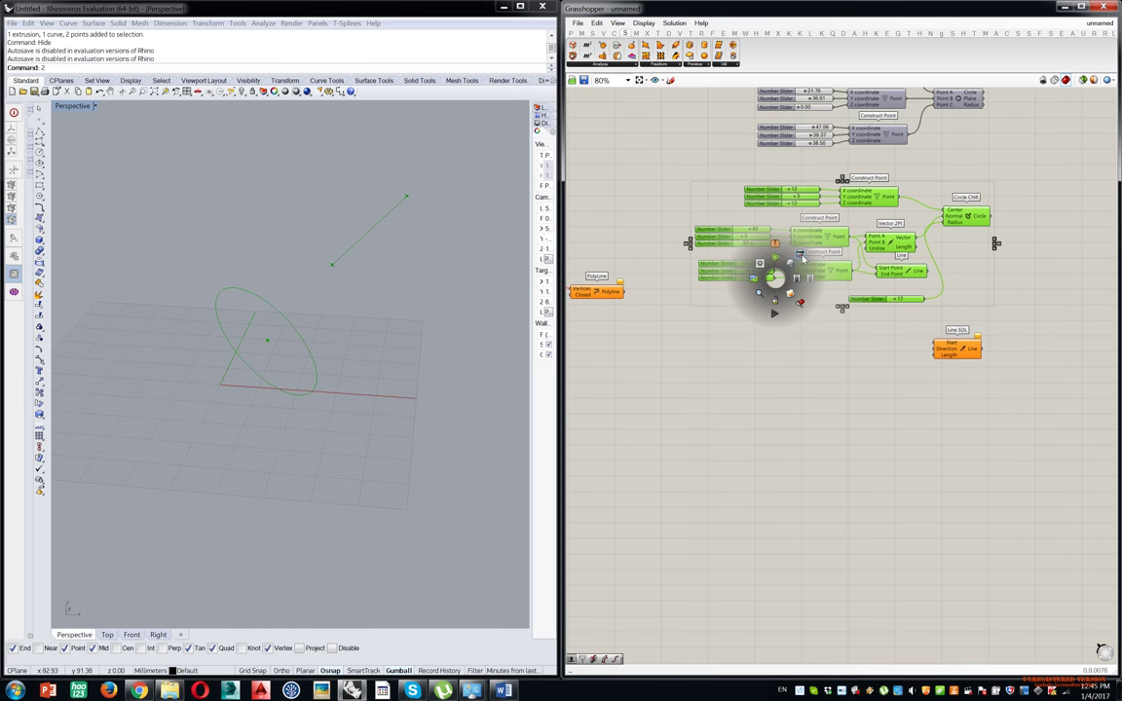
pyautogui.click(800, 258)
pyautogui.scroll(3, 959, 292)
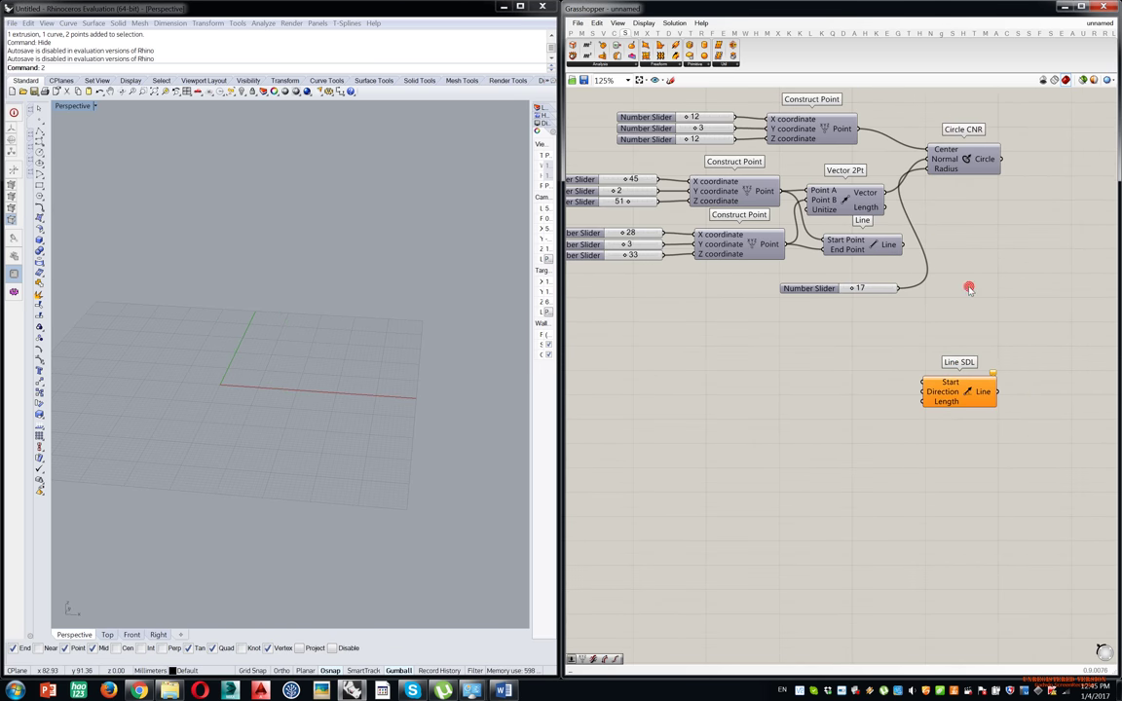
# Move Circle CNR farther from its input components and align the Line component closely beneath Vector 2Pt.
pyautogui.scroll(3, 969, 288)
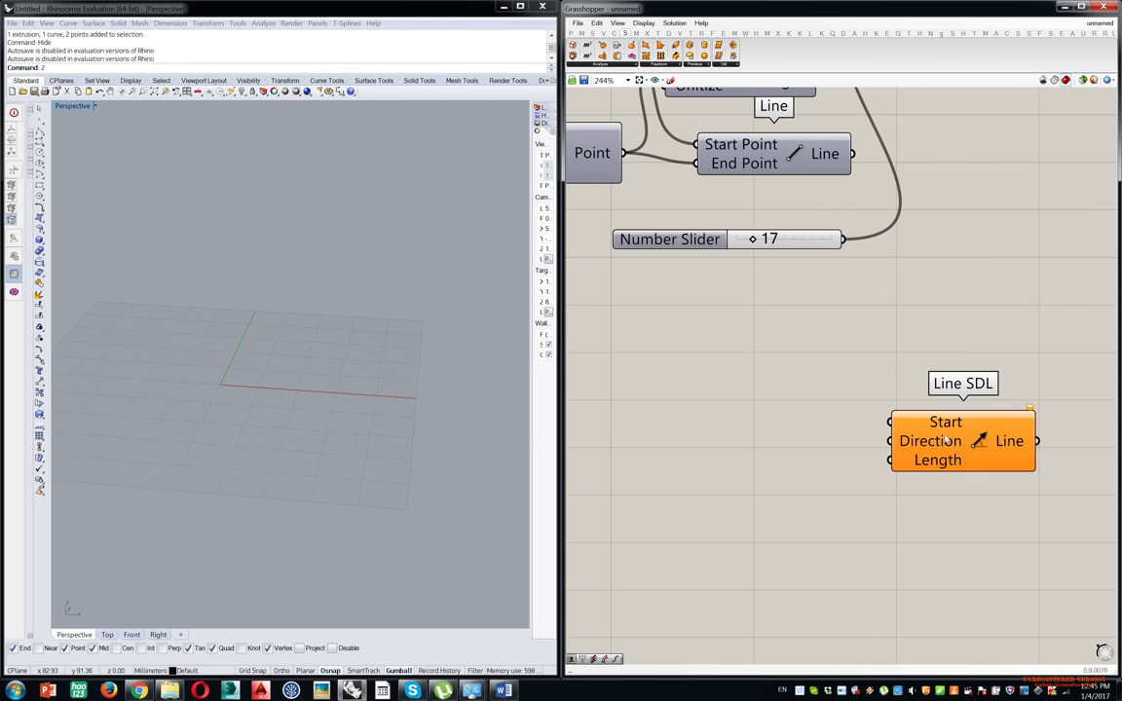
pyautogui.click(945, 429)
pyautogui.scroll(-3, 947, 434)
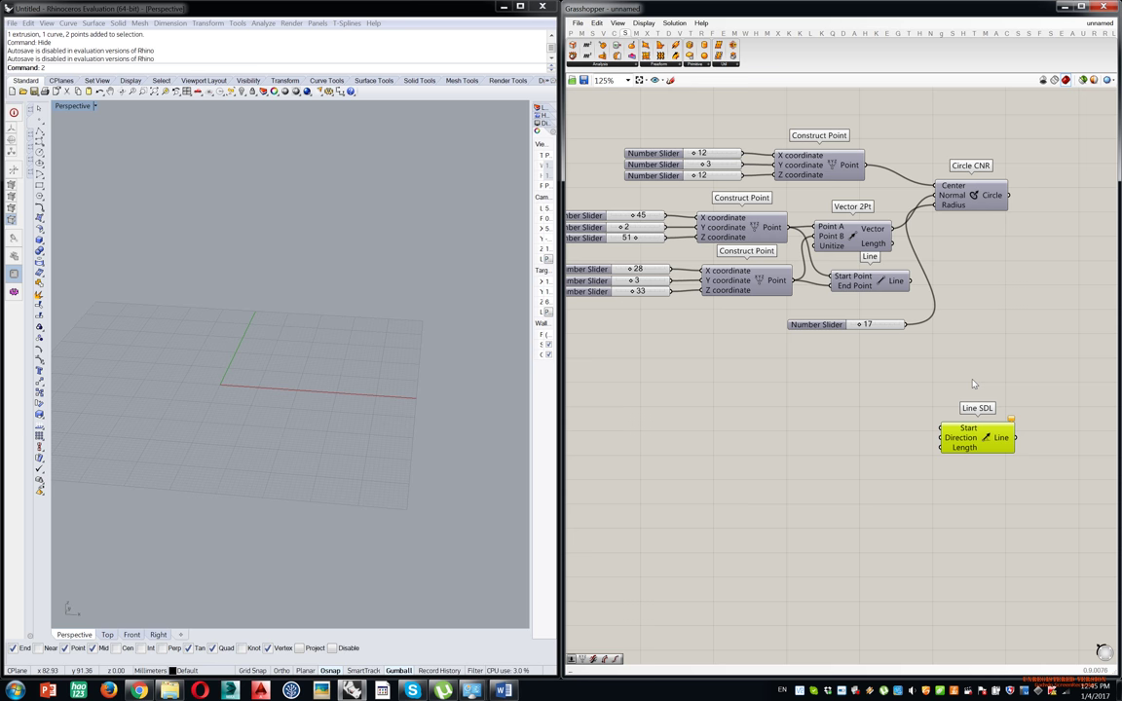
pyautogui.scroll(-3, 893, 400)
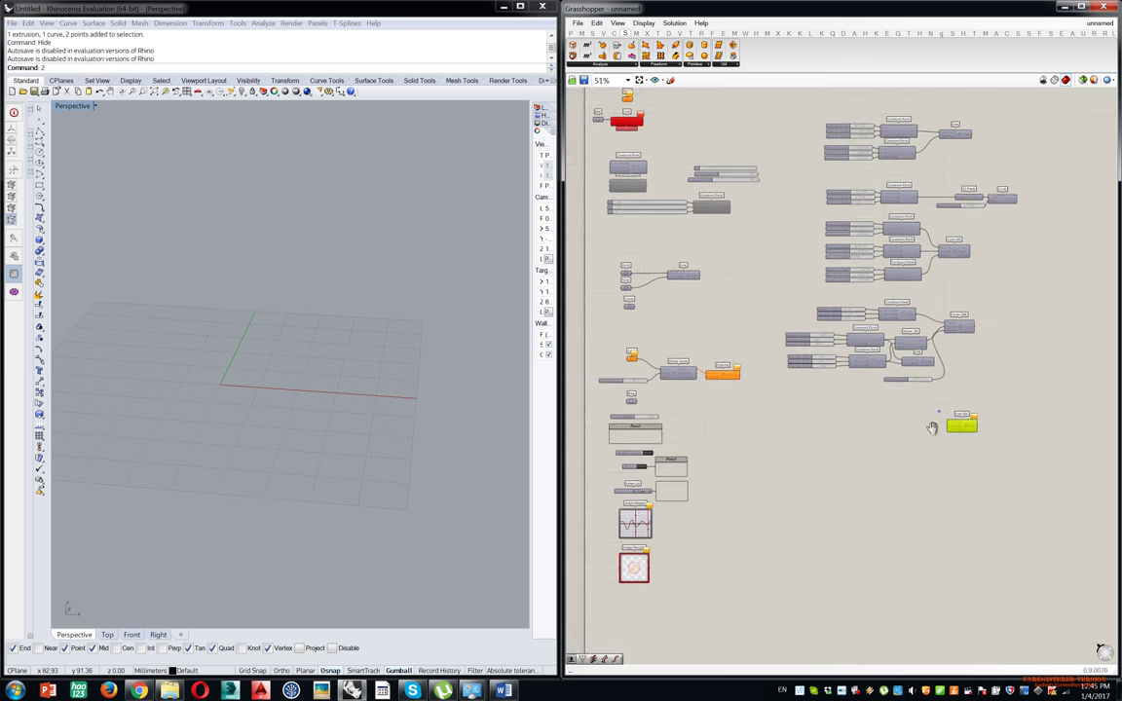
pyautogui.scroll(3, 893, 400)
pyautogui.moveTo(947, 303); pyautogui.dragTo(986, 285)
pyautogui.moveTo(864, 379); pyautogui.dragTo(855, 371)
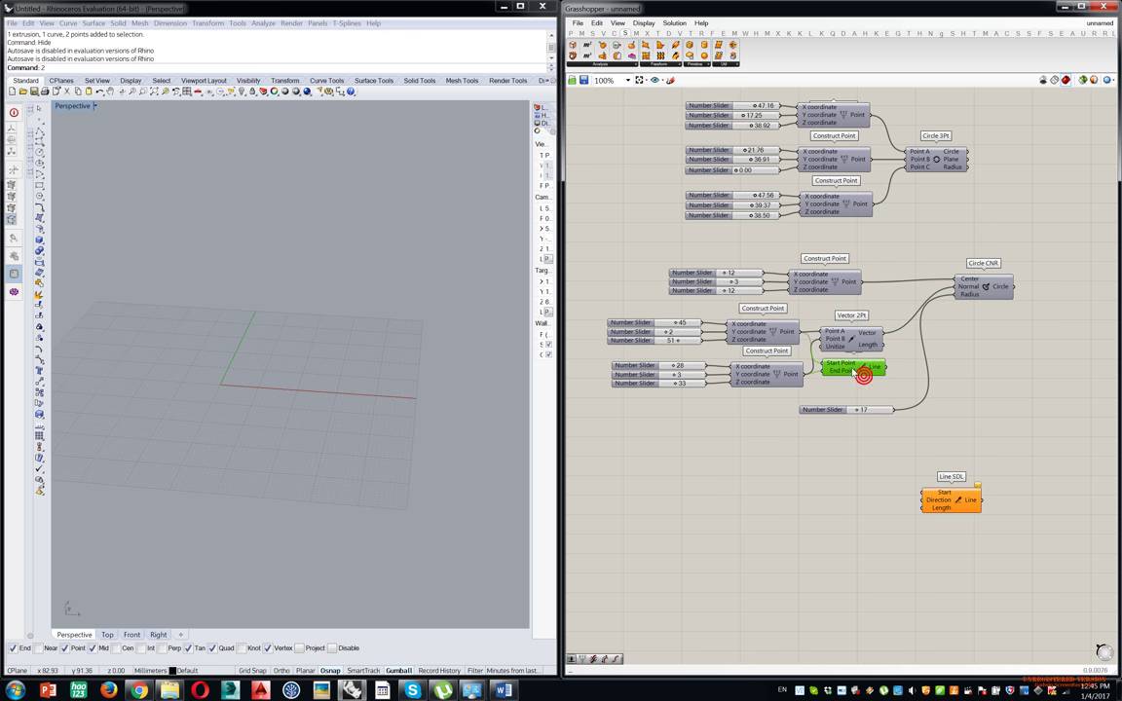
# Move the Line SDL component to free space on the canvas for its input components.
pyautogui.moveTo(947, 523); pyautogui.dragTo(949, 480, button='right')
pyautogui.scroll(4, 949, 471)
pyautogui.moveTo(969, 438); pyautogui.dragTo(1089, 385)
pyautogui.scroll(-3, 1035, 400)
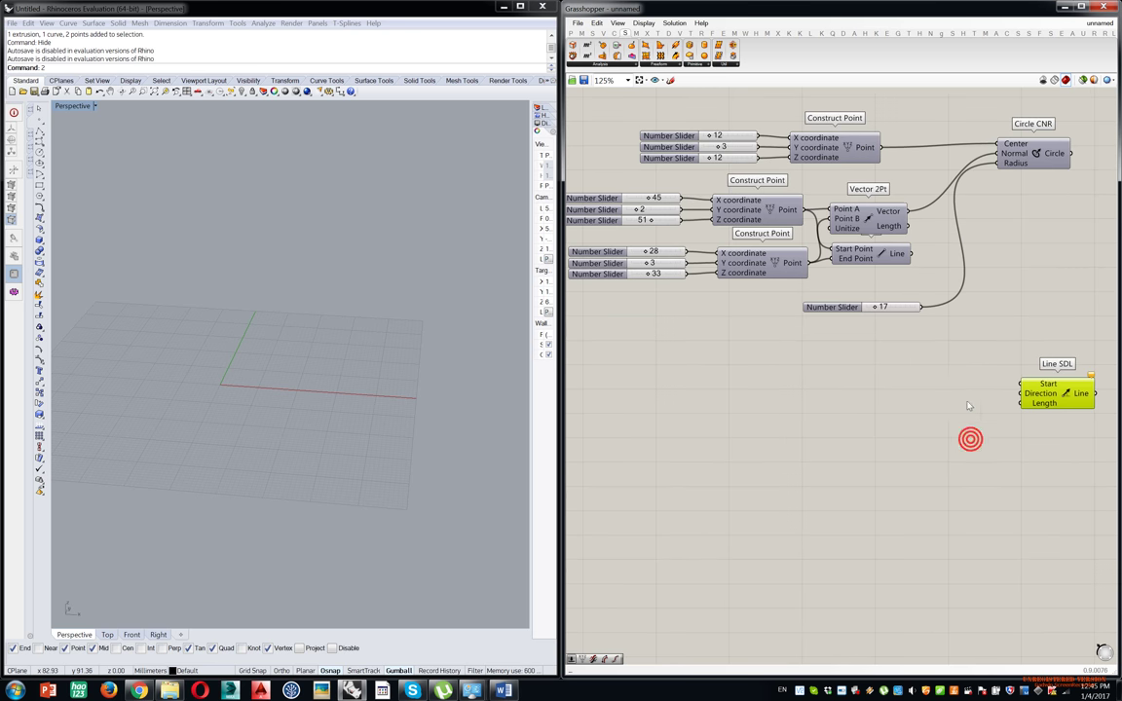
pyautogui.scroll(4, 1042, 399)
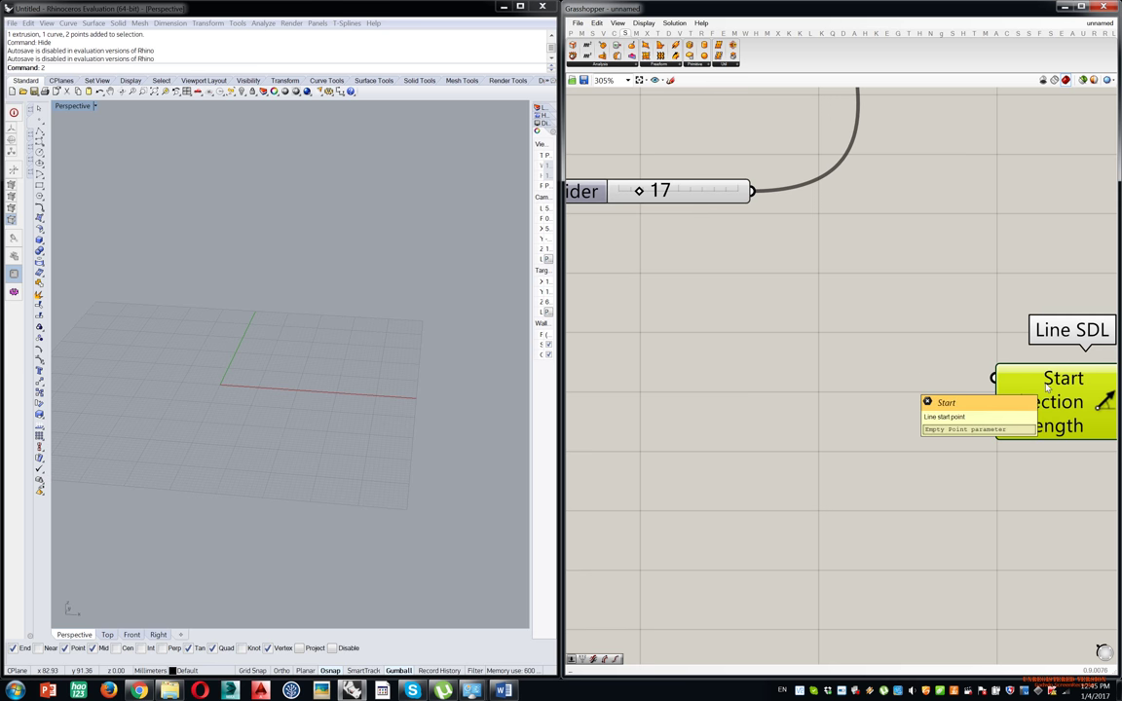
pyautogui.doubleClick(703, 371)
pyautogui.write('xyz')
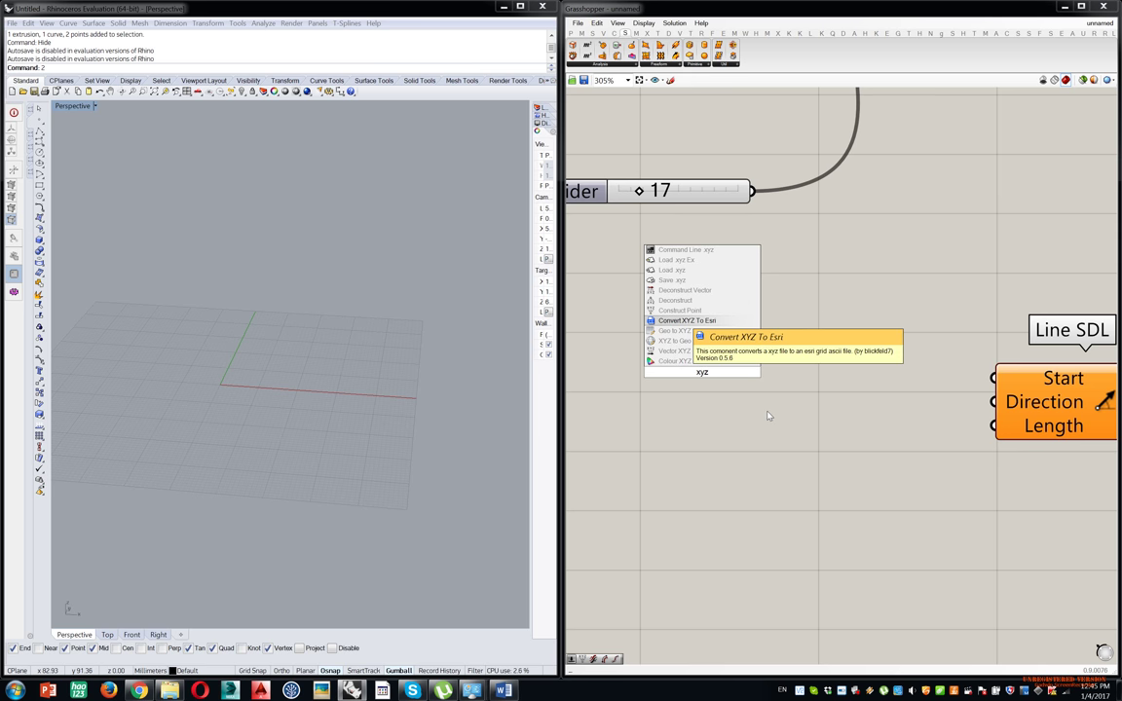
pyautogui.press('Return')
pyautogui.click(694, 356)
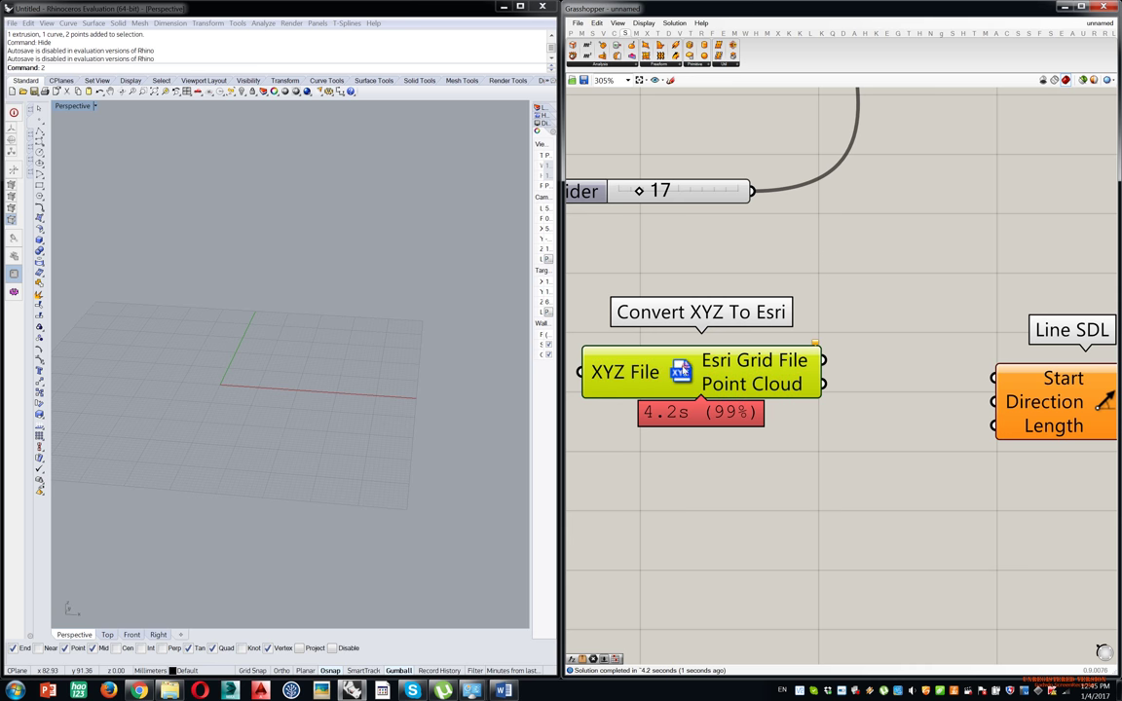
pyautogui.press('Delete')
# Add a Construct Point component beside Line SDL and connect its Point output to the Start input.
pyautogui.doubleClick(692, 403)
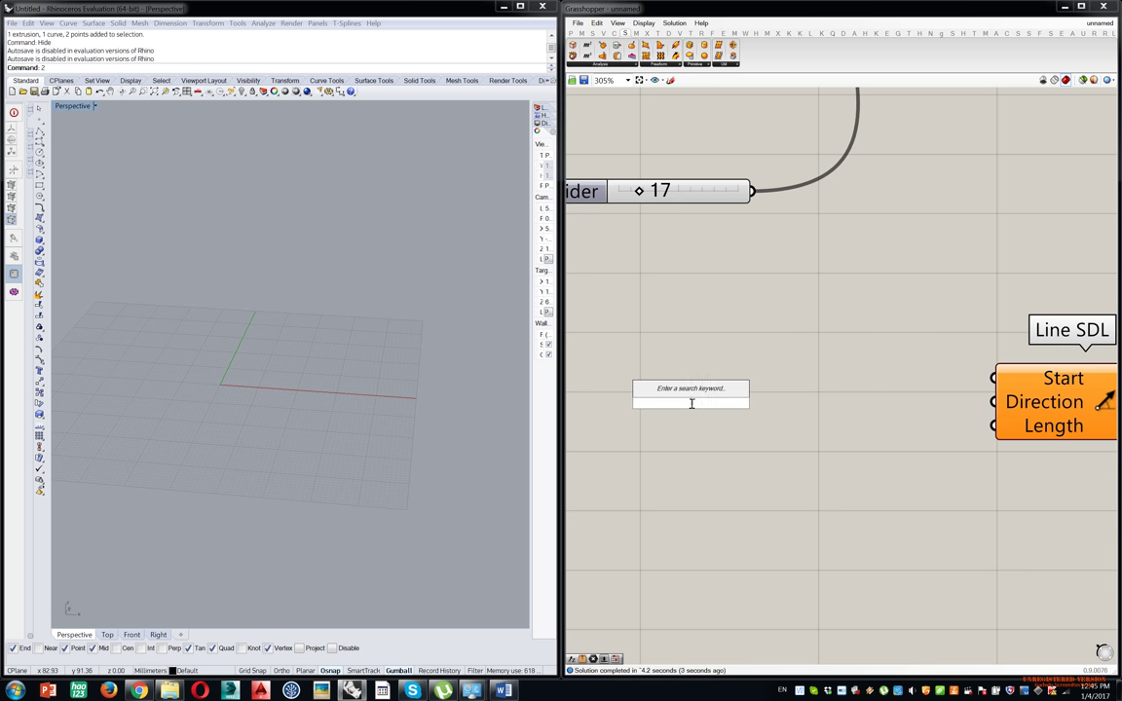
pyautogui.write('xyz')
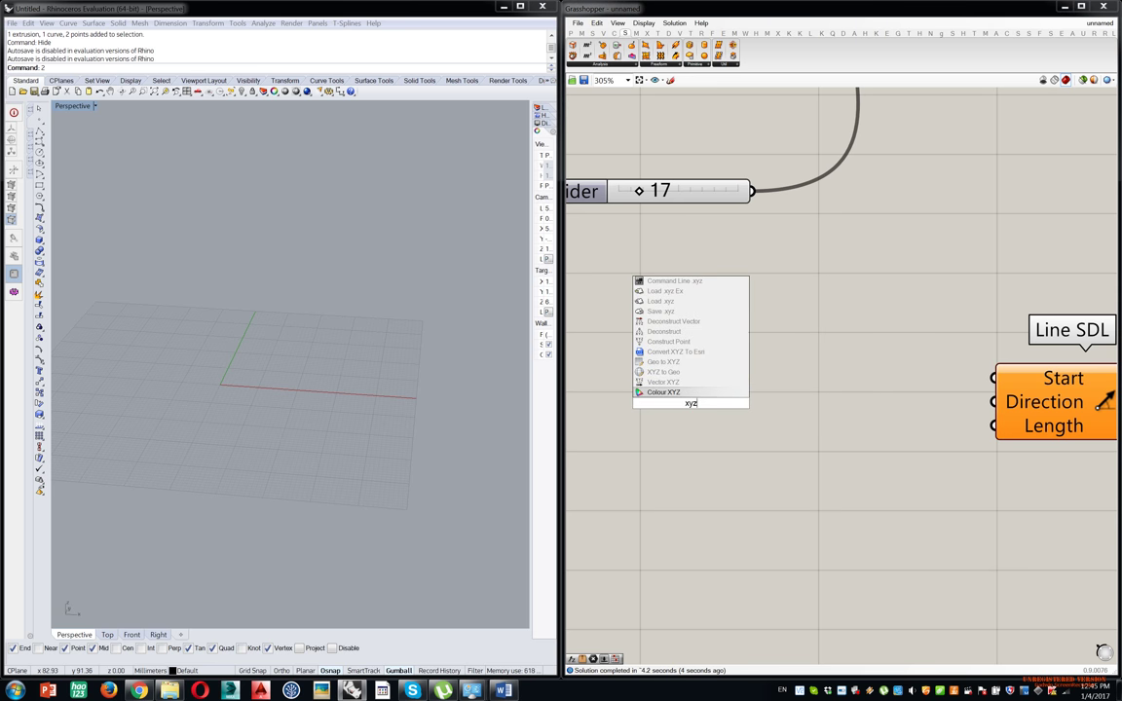
pyautogui.click(670, 342)
pyautogui.moveTo(823, 397); pyautogui.dragTo(873, 375)
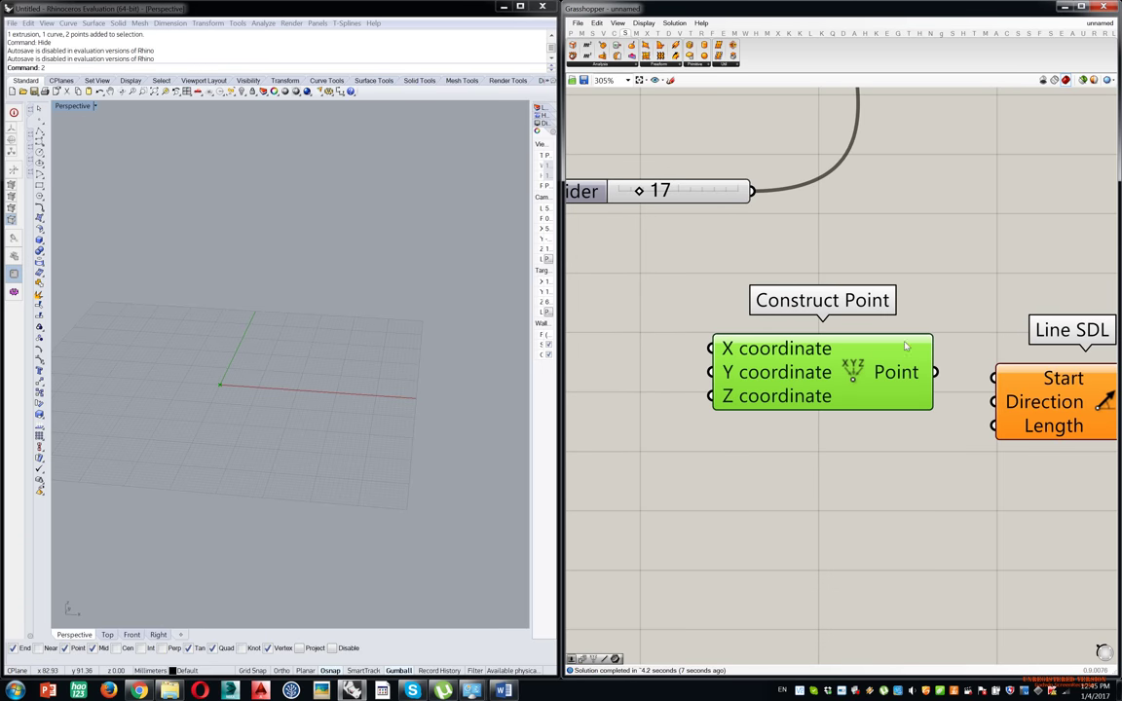
pyautogui.moveTo(998, 374); pyautogui.dragTo(1045, 400)
pyautogui.click(1052, 394)
pyautogui.scroll(-2, 1052, 394)
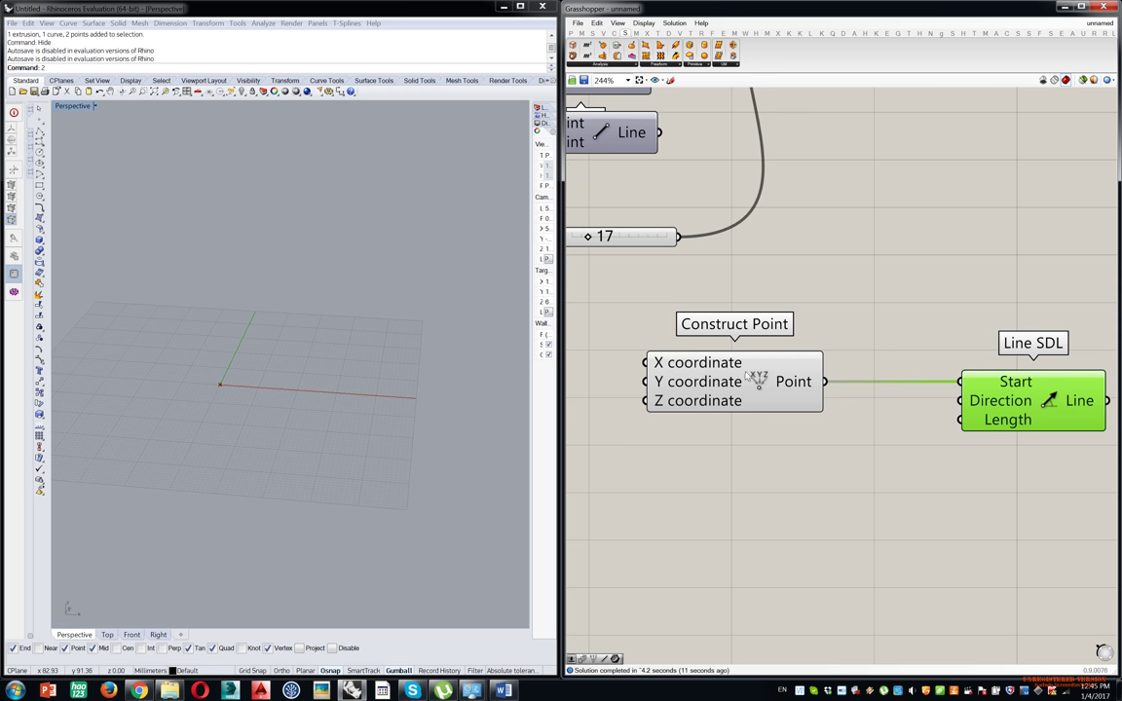
pyautogui.moveTo(748, 376); pyautogui.dragTo(778, 350)
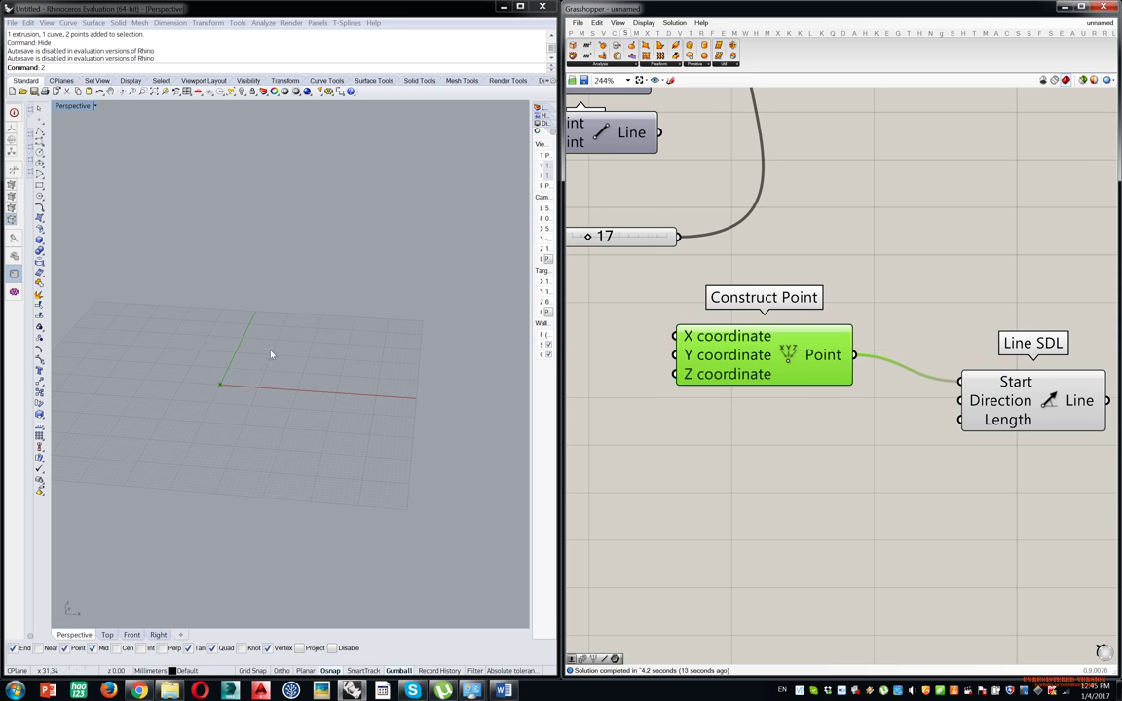
# Zoom the viewport to the Line SDL result and check the line and its default length.
pyautogui.click(1012, 383)
pyautogui.middleClick(1012, 383)
pyautogui.click(1040, 412)
pyautogui.moveTo(324, 464)
pyautogui.mouseDown(button='right')
pyautogui.moveTo(403, 453)
pyautogui.moveTo(331, 446)
pyautogui.mouseUp(button='right')
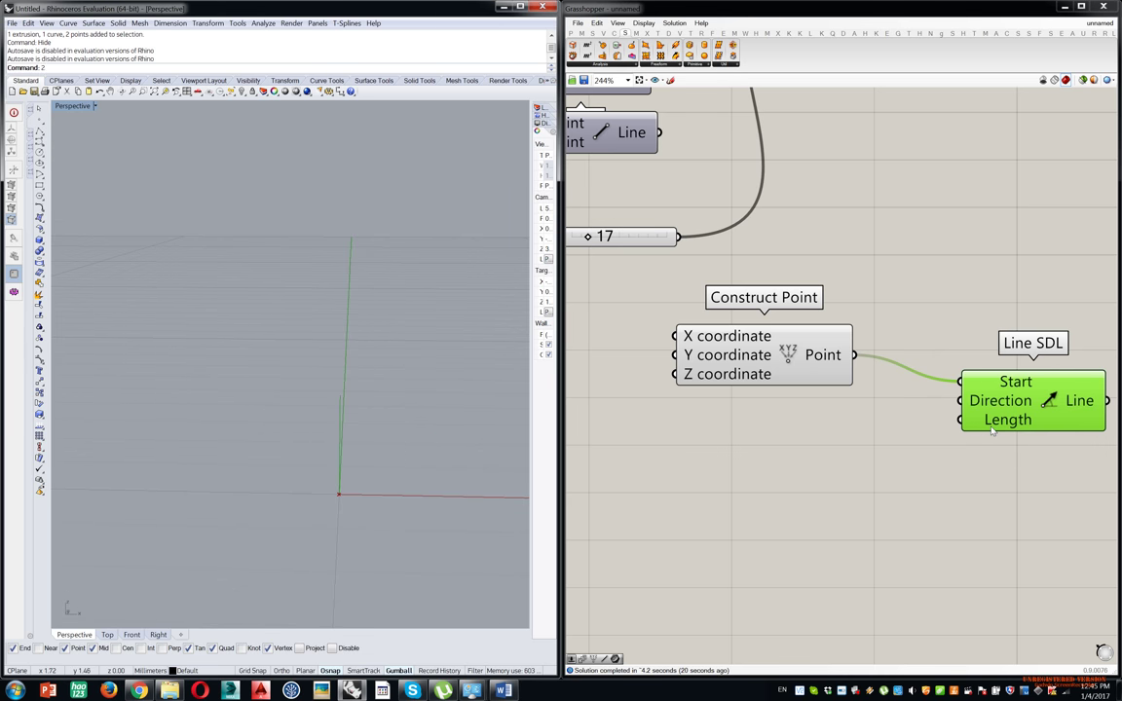
pyautogui.moveTo(994, 427)
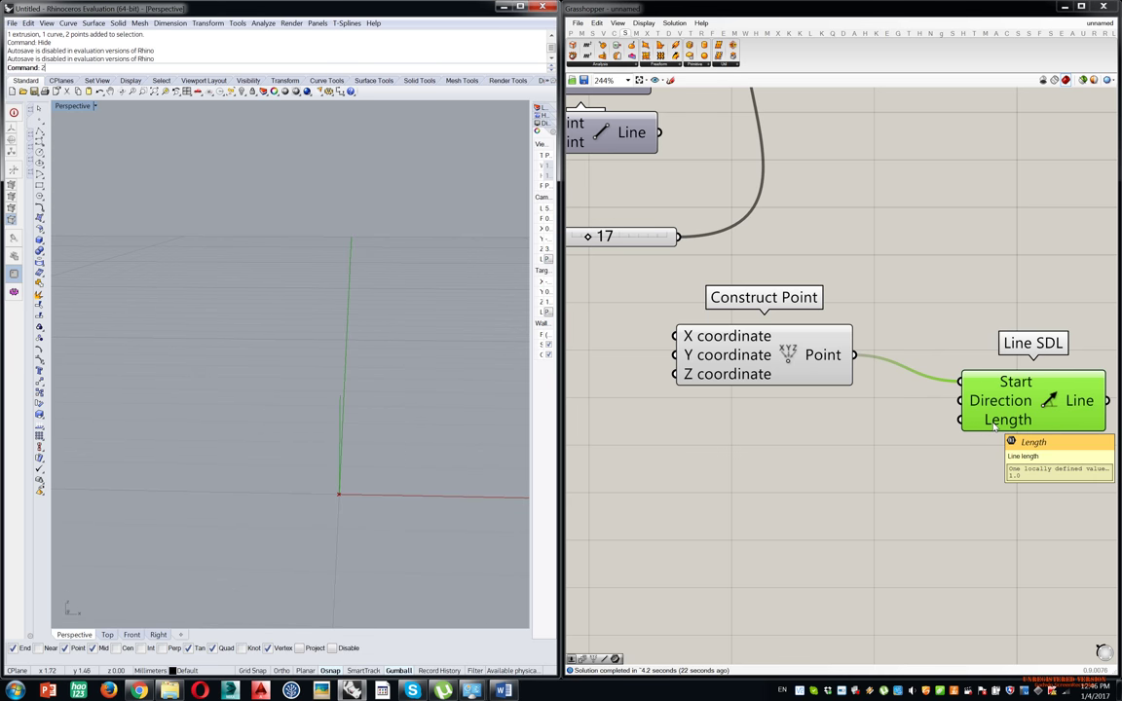
# Connect the Vector output of Vector 2Pt to Line SDL's Direction input and inspect the redirected line in the viewport.
pyautogui.moveTo(849, 300); pyautogui.dragTo(866, 390, button='right')
pyautogui.moveTo(759, 221); pyautogui.dragTo(801, 252, button='right')
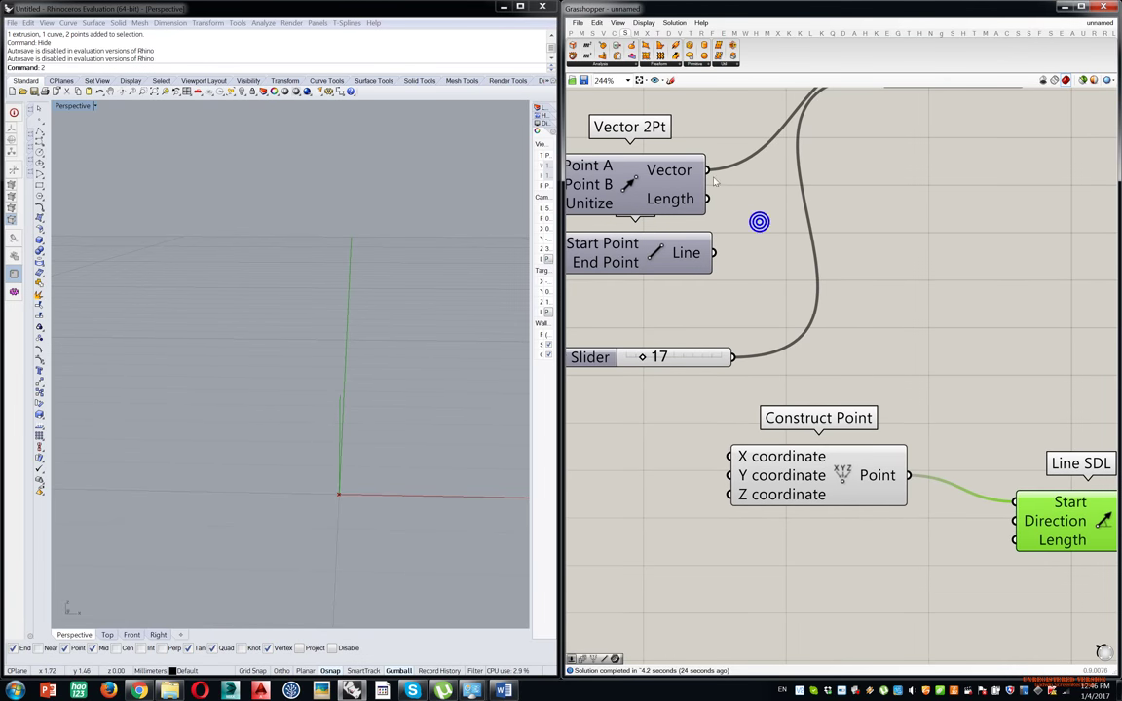
pyautogui.moveTo(712, 175); pyautogui.dragTo(1017, 521)
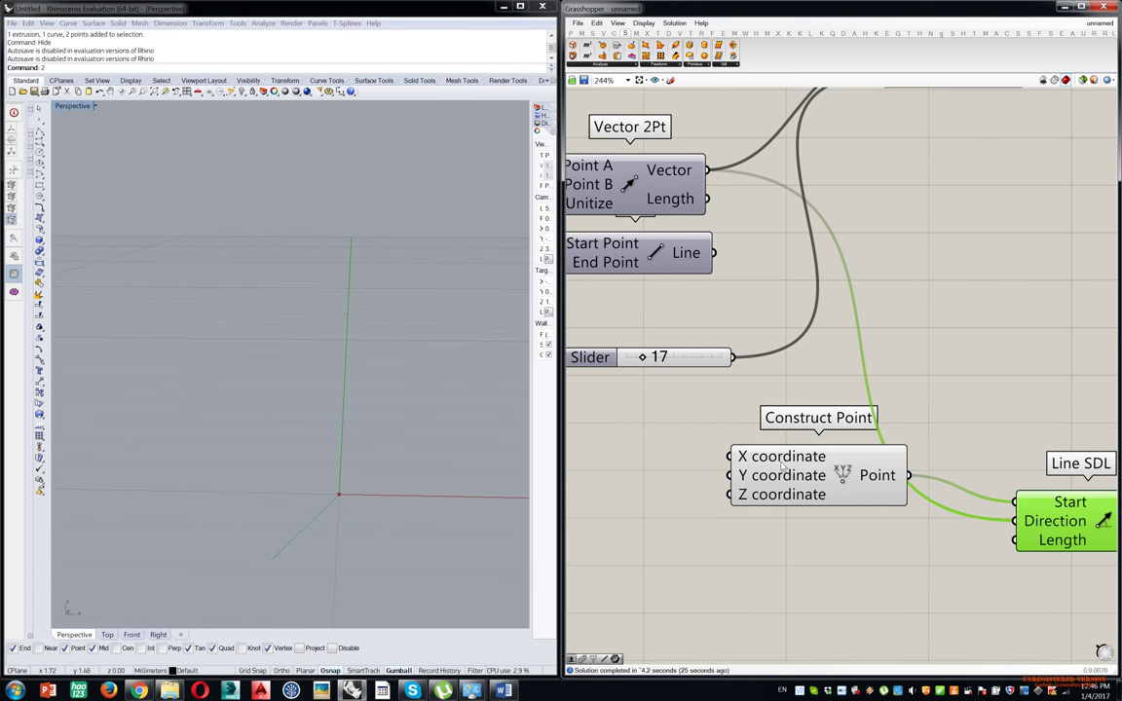
pyautogui.moveTo(388, 389)
pyautogui.mouseDown(button='right')
pyautogui.moveTo(386, 398)
pyautogui.moveTo(433, 378)
pyautogui.moveTo(432, 414)
pyautogui.moveTo(369, 469)
pyautogui.moveTo(413, 468)
pyautogui.moveTo(400, 453)
pyautogui.moveTo(456, 338)
pyautogui.moveTo(430, 366)
pyautogui.moveTo(333, 373)
pyautogui.moveTo(415, 361)
pyautogui.moveTo(487, 428)
pyautogui.mouseUp(button='right')
pyautogui.middleClick(1080, 538)
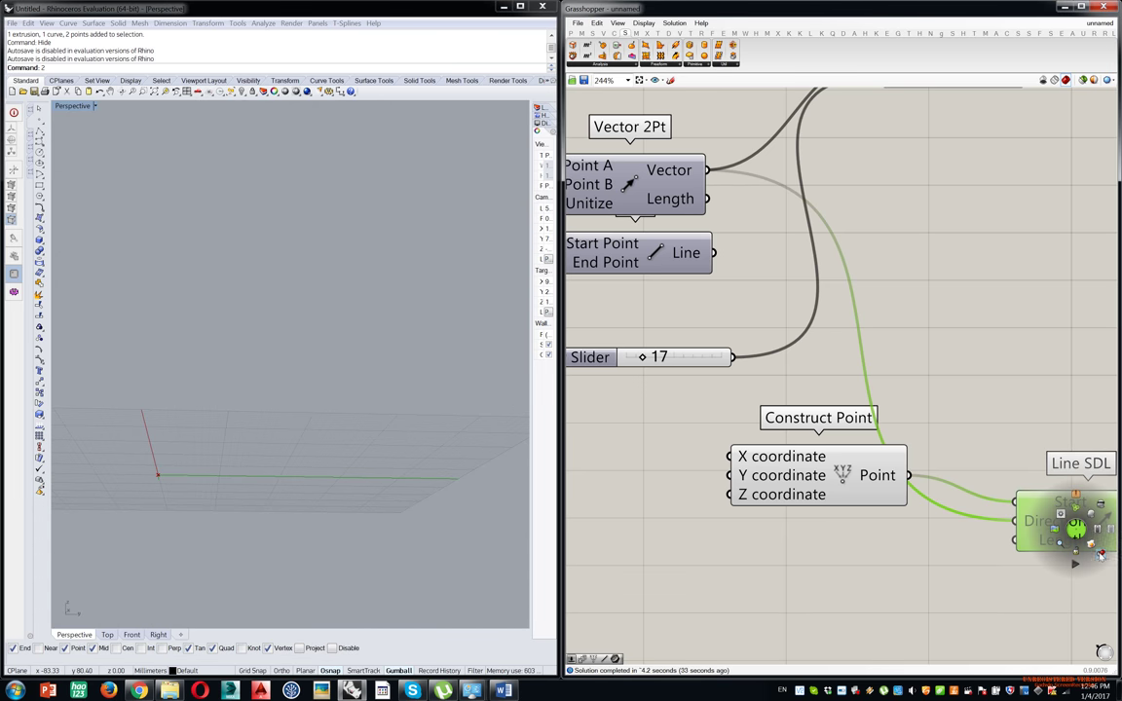
pyautogui.click(1099, 553)
pyautogui.moveTo(486, 408); pyautogui.dragTo(398, 440, button='right')
pyautogui.scroll(-8, 411, 461)
# Create a number slider with the value 12 and connect it to Line SDL's Length input.
pyautogui.moveTo(874, 238); pyautogui.dragTo(959, 330, button='right')
pyautogui.moveTo(831, 331); pyautogui.dragTo(916, 334, button='right')
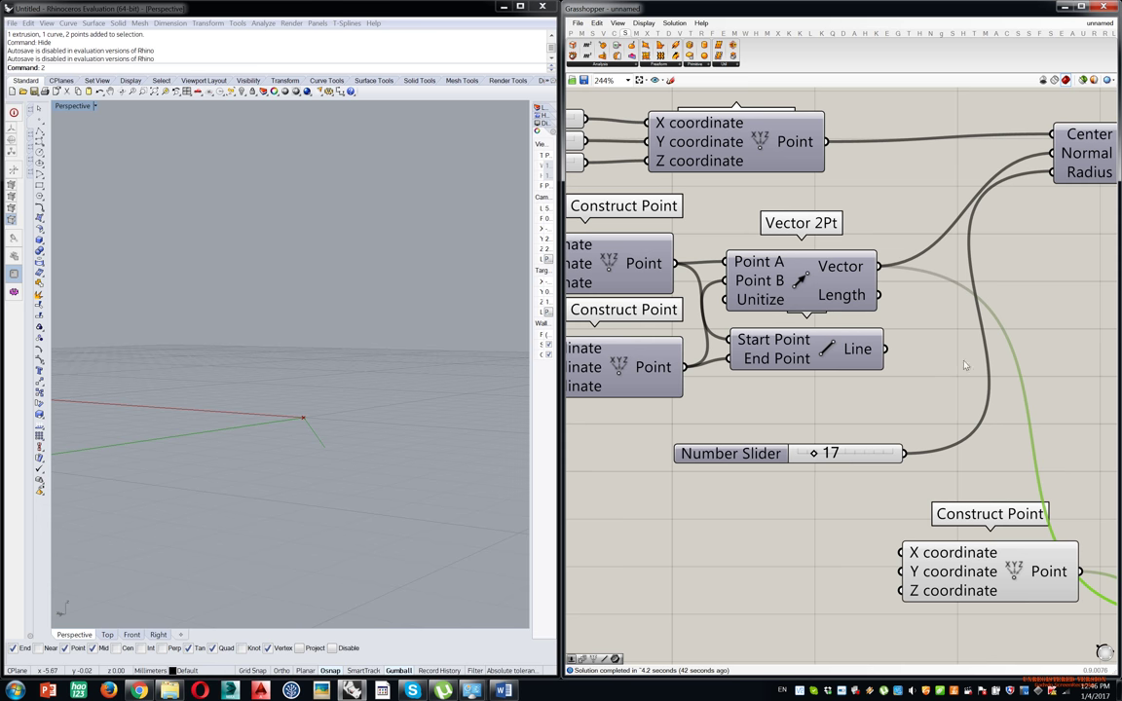
pyautogui.moveTo(1010, 378); pyautogui.dragTo(924, 303, button='right')
pyautogui.scroll(-3, 924, 370)
pyautogui.moveTo(924, 378); pyautogui.dragTo(845, 341, button='right')
pyautogui.scroll(5, 974, 448)
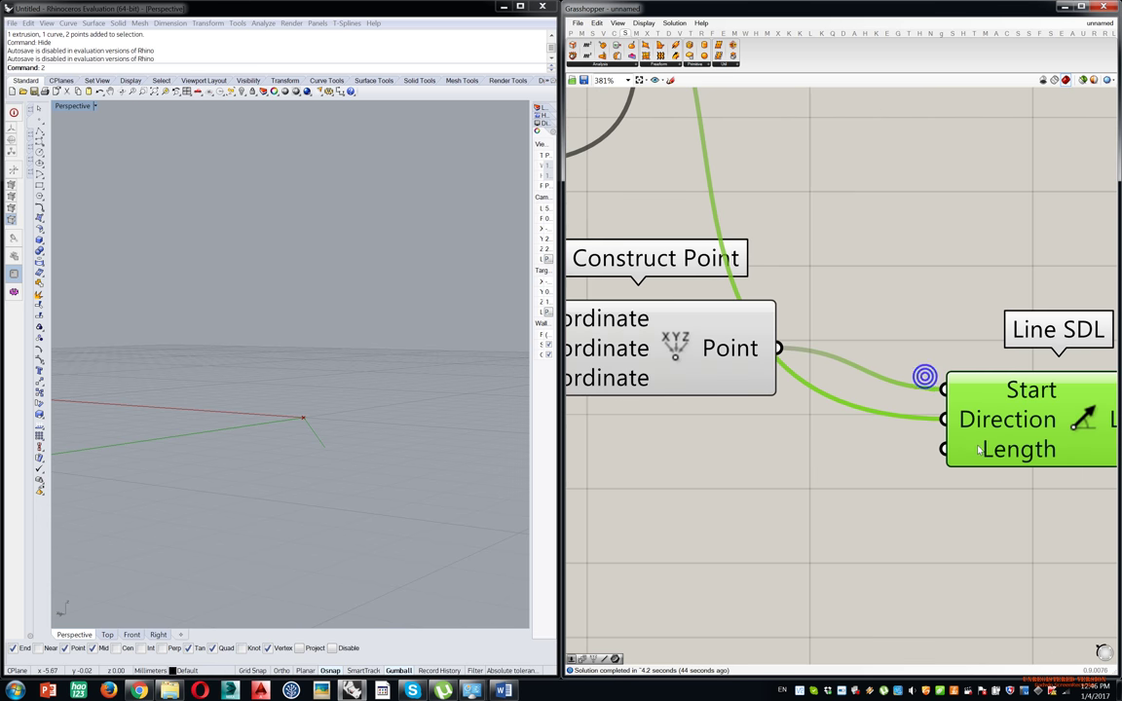
pyautogui.doubleClick(749, 508)
pyautogui.write('12')
pyautogui.press('Return')
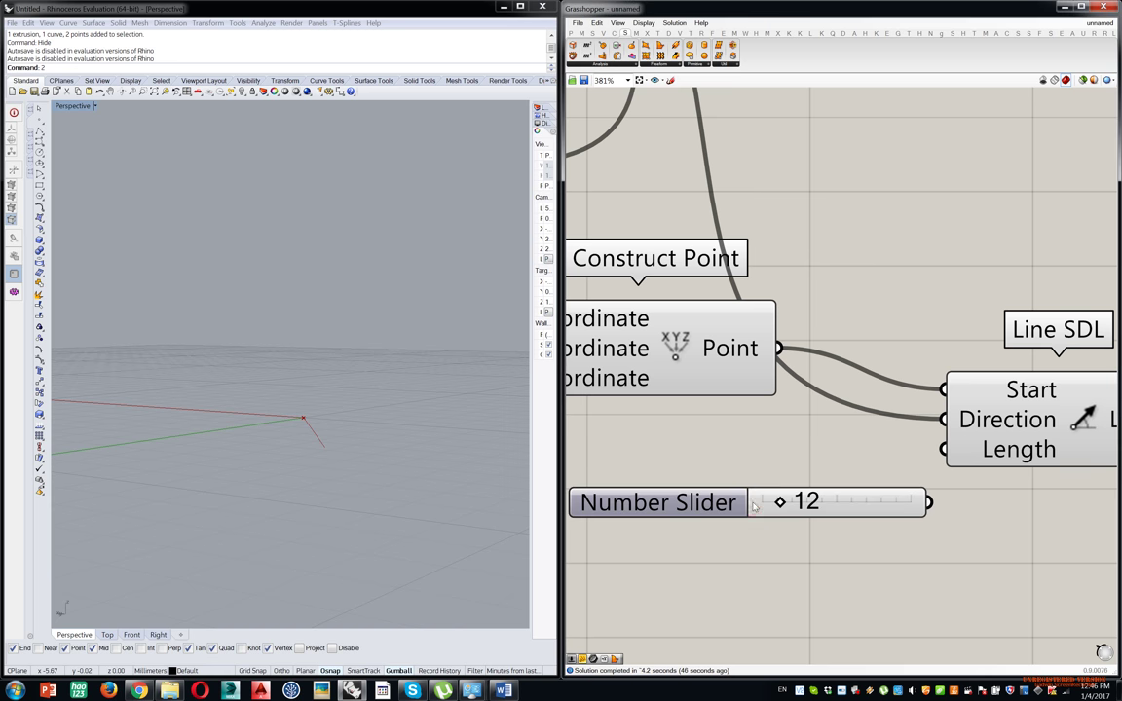
pyautogui.moveTo(929, 501); pyautogui.dragTo(942, 449)
# Increase the Line SDL length slider to 21.
pyautogui.moveTo(396, 405)
pyautogui.mouseDown(button='right')
pyautogui.moveTo(357, 455)
pyautogui.moveTo(403, 406)
pyautogui.moveTo(407, 417)
pyautogui.mouseUp(button='right')
pyautogui.scroll(-8, 373, 458)
pyautogui.moveTo(783, 502)
pyautogui.mouseDown()
pyautogui.moveTo(821, 501)
pyautogui.moveTo(781, 500)
pyautogui.mouseUp()
pyautogui.scroll(-3, 794, 500)
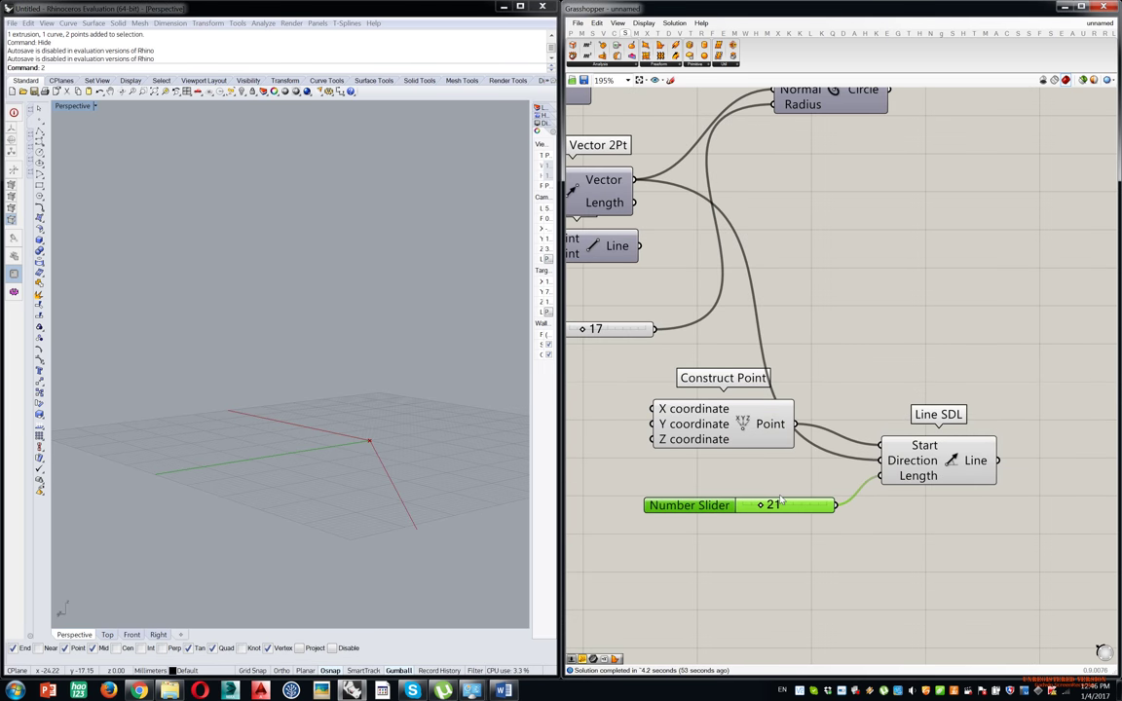
# Turn on the preview of Vector 2Pt and its Line, and compare the line's direction with the Line SDL result.
pyautogui.moveTo(772, 490); pyautogui.dragTo(916, 555, button='right')
pyautogui.click(721, 252)
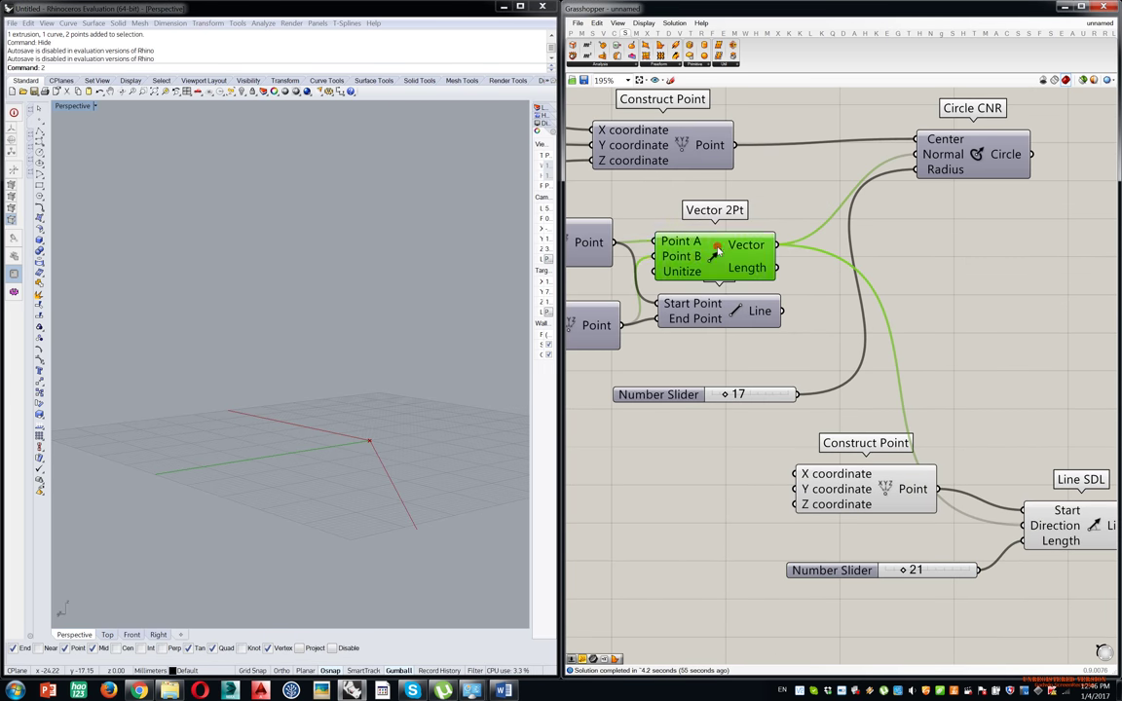
pyautogui.middleClick(717, 247)
pyautogui.scroll(-8, 390, 302)
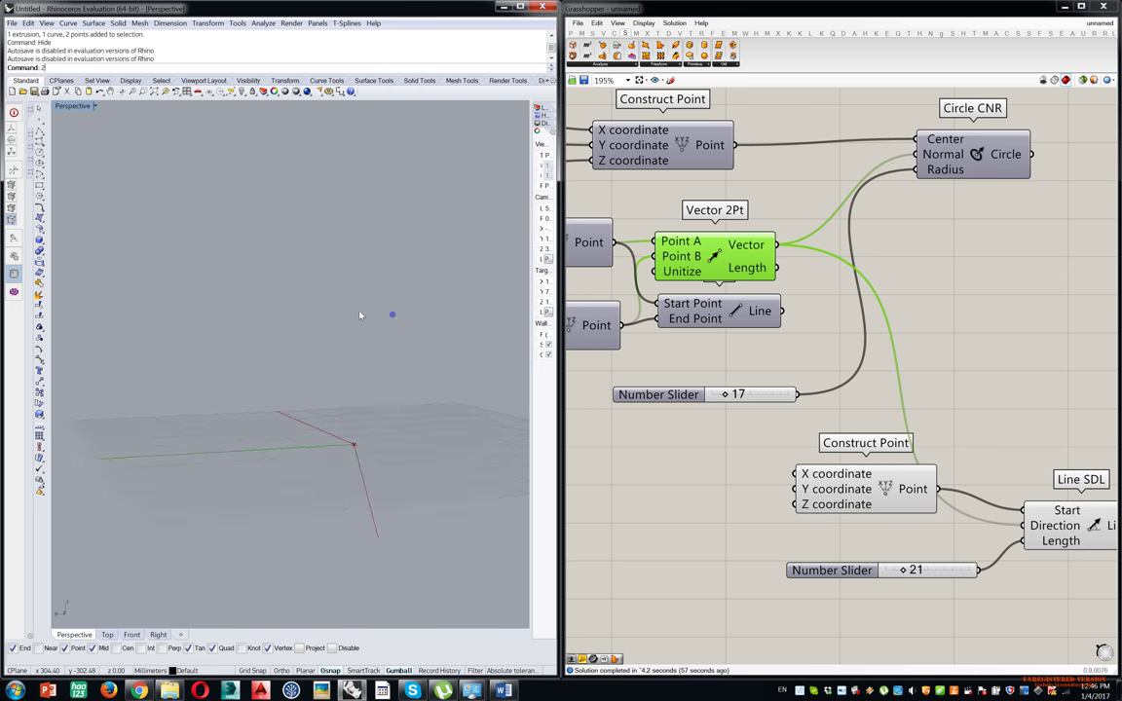
pyautogui.click(742, 310)
pyautogui.middleClick(721, 306)
pyautogui.click(741, 297)
pyautogui.scroll(5, 343, 291)
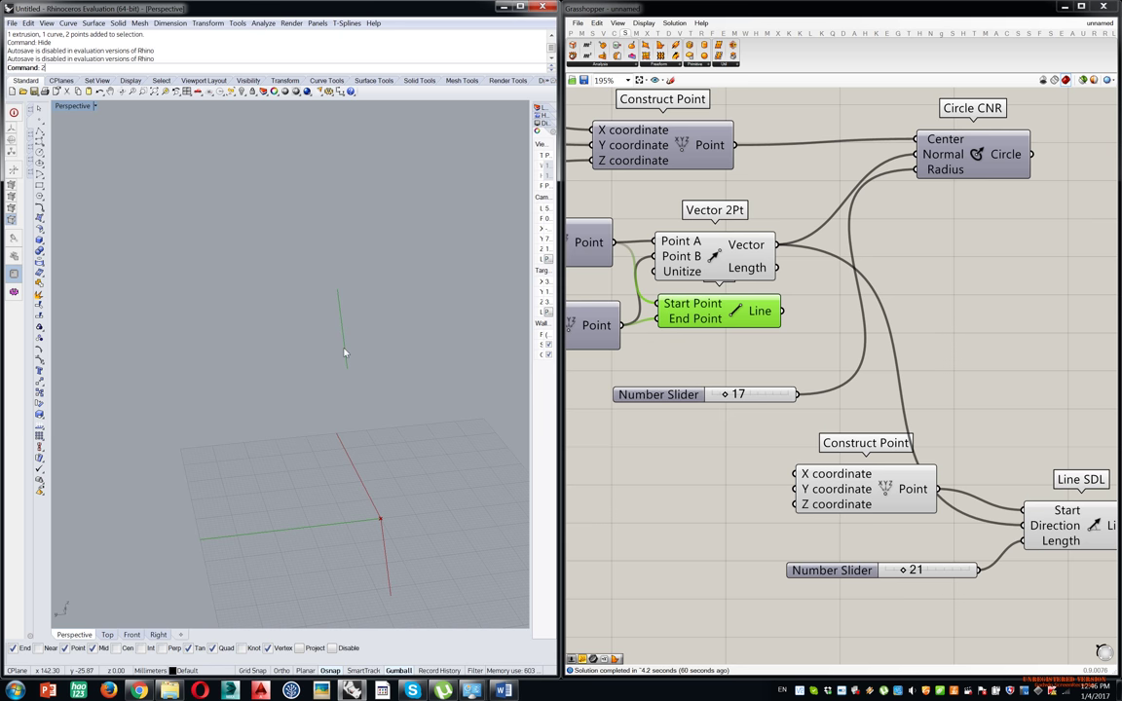
pyautogui.moveTo(401, 524)
pyautogui.mouseDown(button='right')
pyautogui.moveTo(393, 490)
pyautogui.moveTo(407, 489)
pyautogui.mouseUp(button='right')
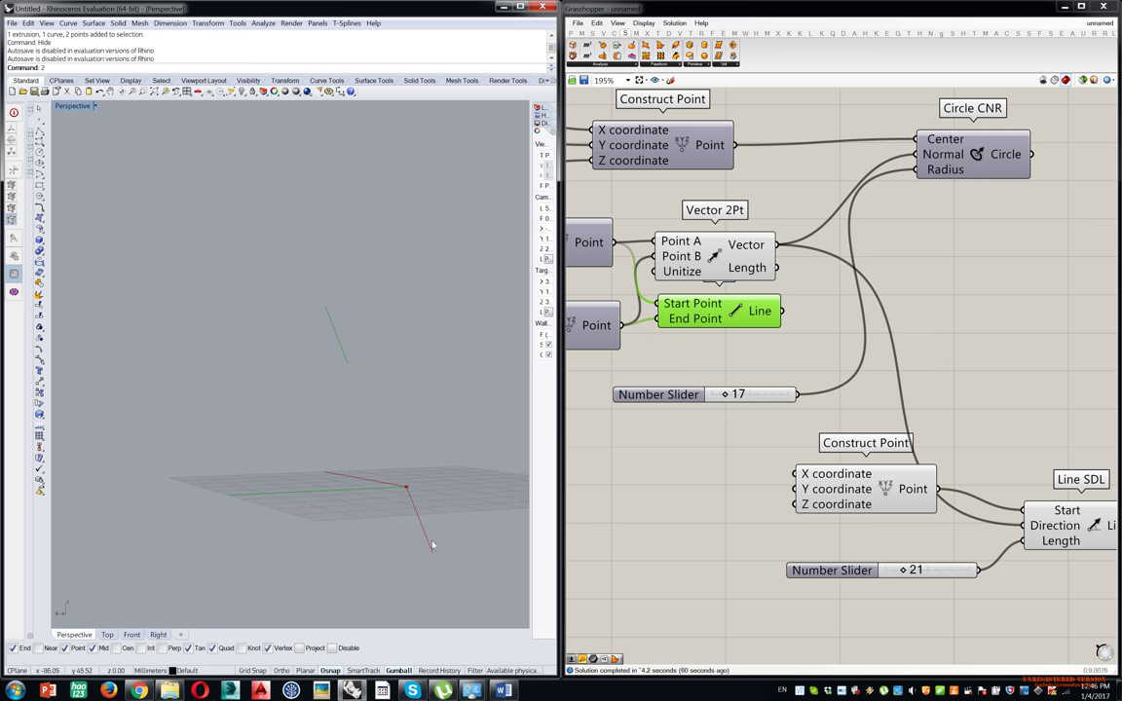
# Add a Negative component between the length slider and Line SDL's Length input to reverse the line.
pyautogui.scroll(6, 1010, 517)
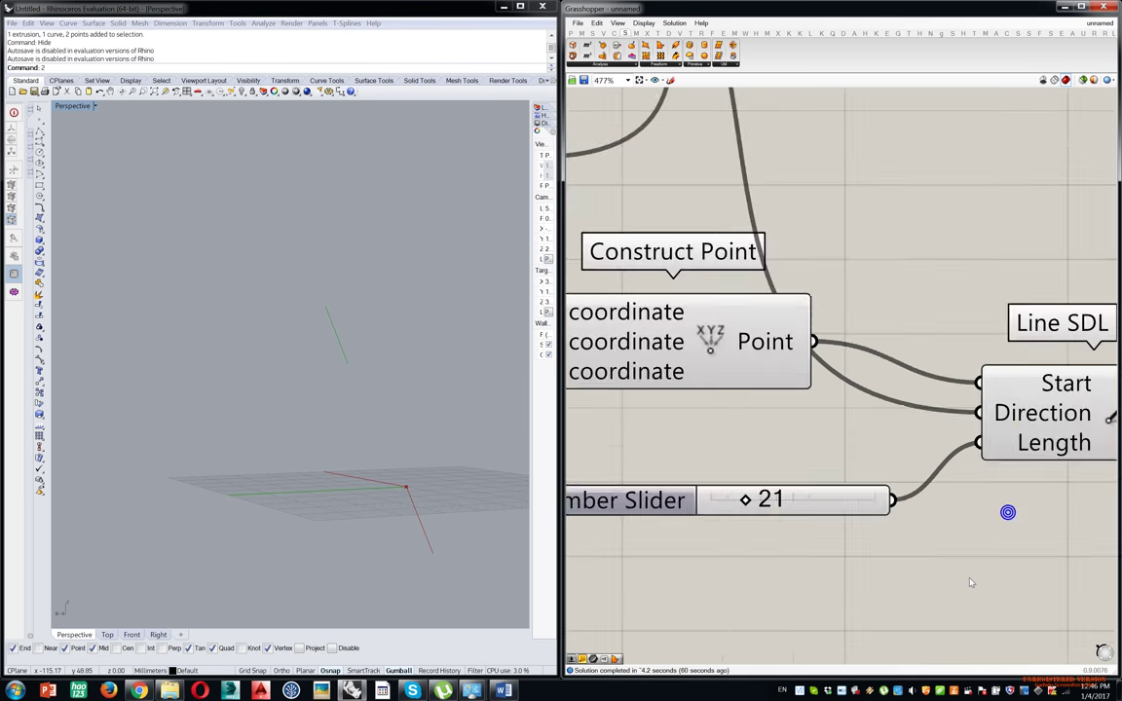
pyautogui.doubleClick(956, 585)
pyautogui.write('neg')
pyautogui.press('Return')
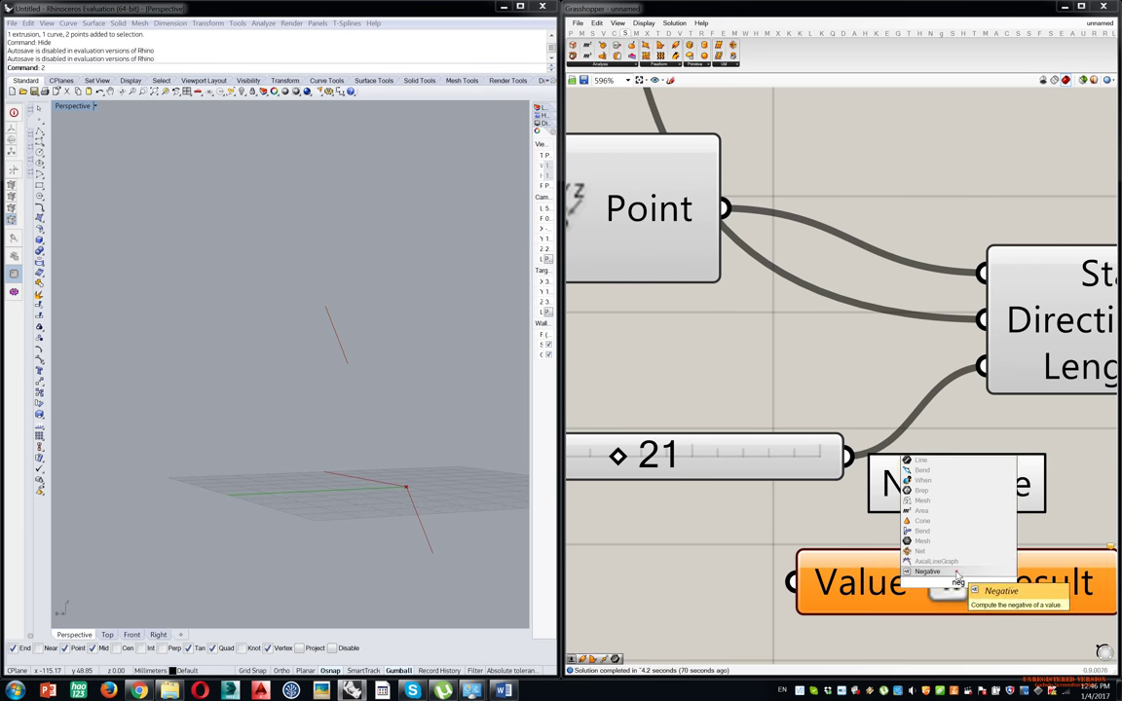
pyautogui.moveTo(847, 456); pyautogui.dragTo(791, 581)
pyautogui.moveTo(1009, 547); pyautogui.dragTo(843, 544, button='right')
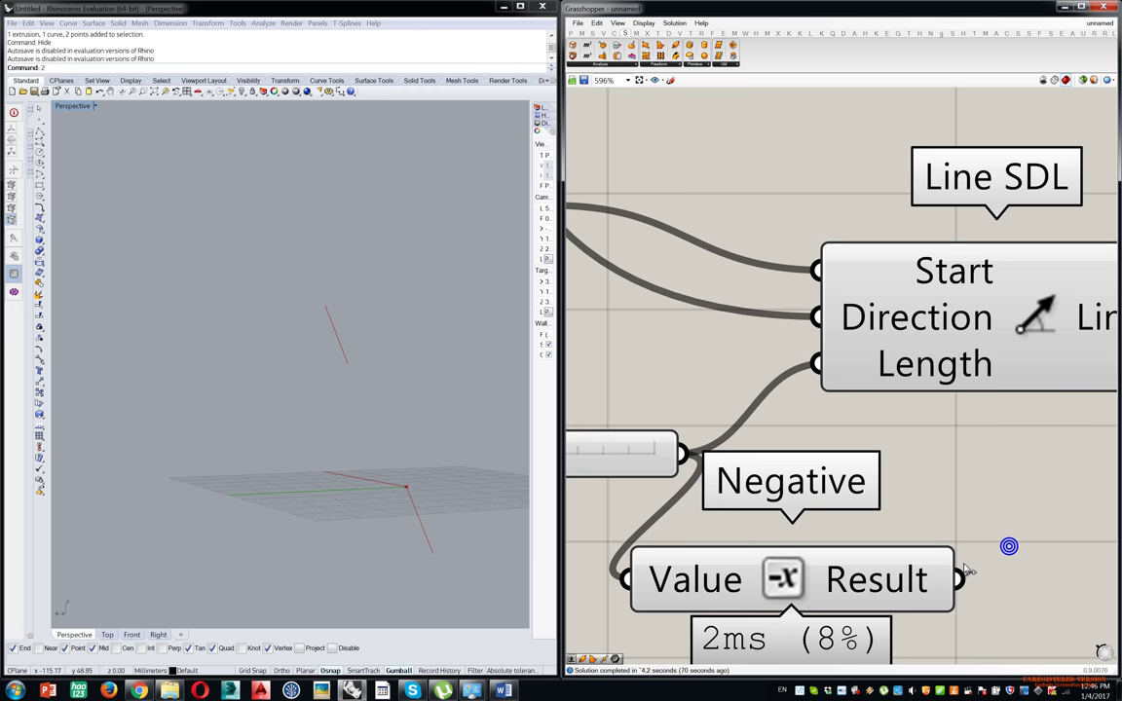
pyautogui.moveTo(961, 575); pyautogui.dragTo(831, 378)
pyautogui.moveTo(816, 414); pyautogui.dragTo(918, 416, button='right')
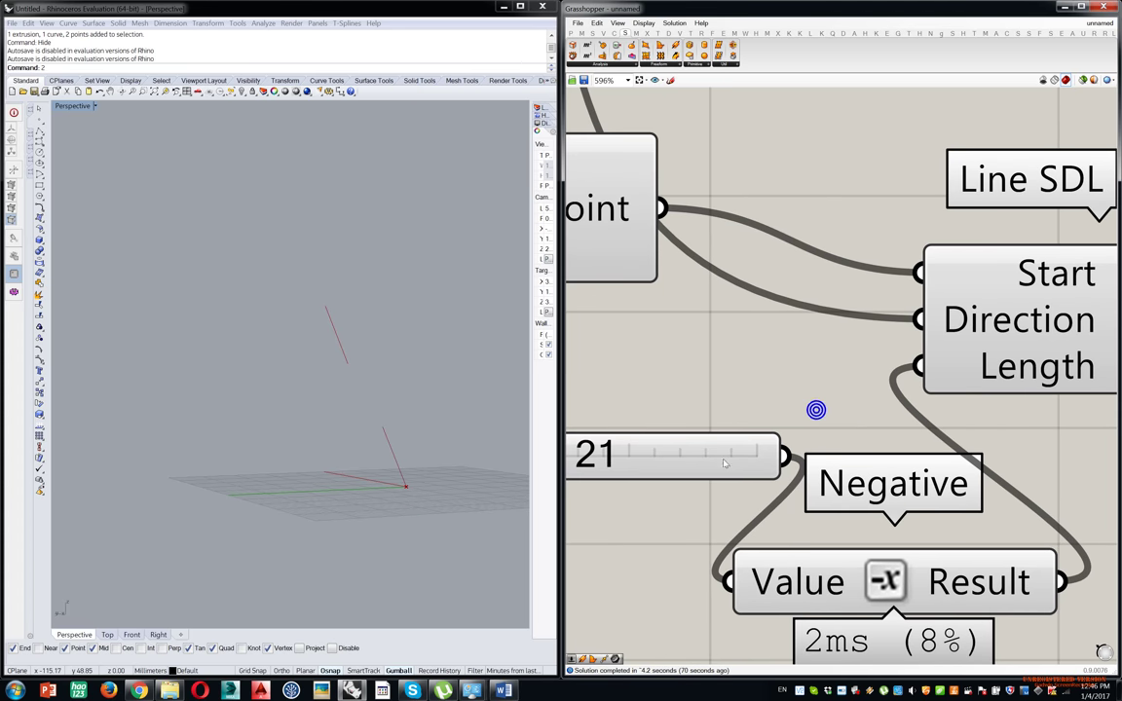
# Arrange the length slider and the Negative component in a row below Construct Point, leading into Line SDL.
pyautogui.moveTo(724, 458); pyautogui.dragTo(606, 401)
pyautogui.moveTo(933, 587); pyautogui.dragTo(880, 414)
pyautogui.scroll(-2, 879, 413)
pyautogui.moveTo(844, 426); pyautogui.dragTo(998, 462, button='right')
pyautogui.moveTo(933, 390); pyautogui.dragTo(797, 478)
pyautogui.moveTo(928, 454)
pyautogui.mouseDown()
pyautogui.moveTo(768, 438)
pyautogui.moveTo(907, 436)
pyautogui.mouseUp()
pyautogui.click(907, 436)
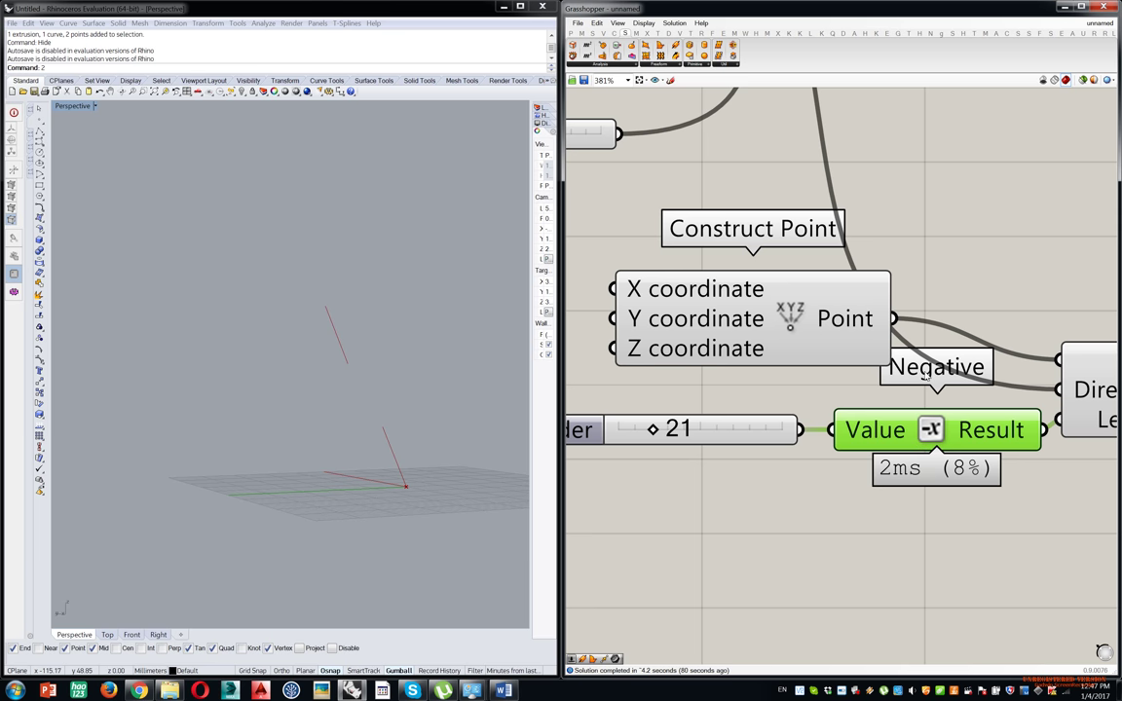
# Turn off the preview of the Line SDL group, then of Vector 2Pt and its Line.
pyautogui.scroll(-4, 919, 441)
pyautogui.scroll(-3, 946, 438)
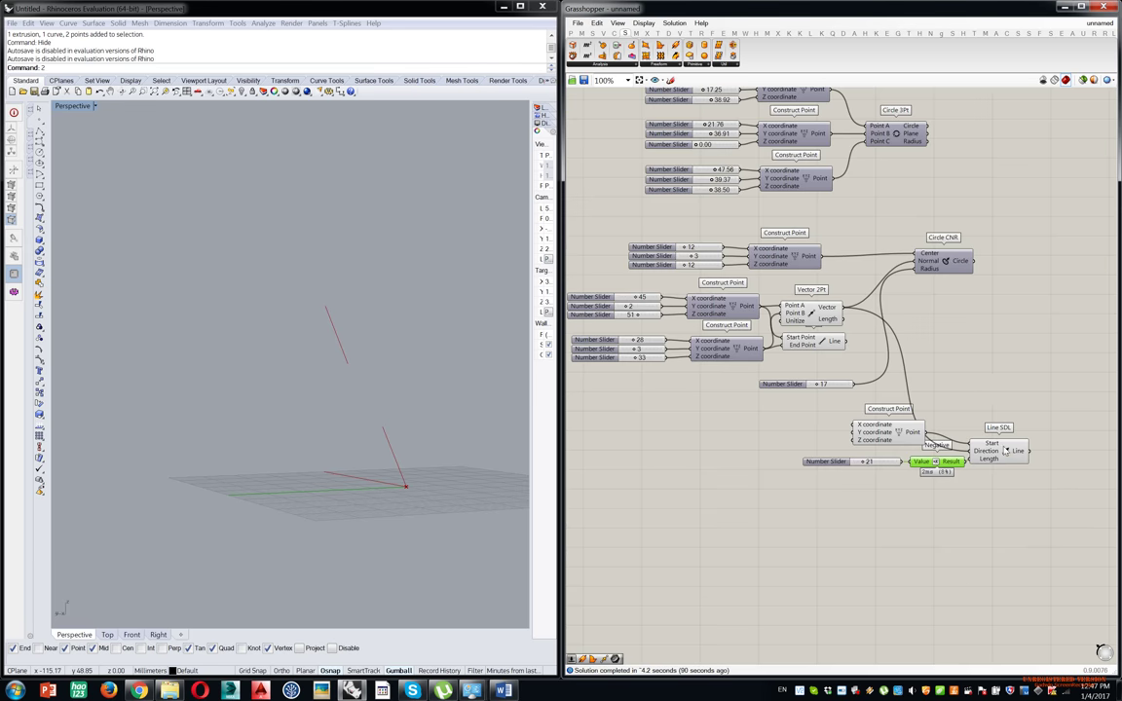
pyautogui.scroll(2, 974, 444)
pyautogui.click(1061, 471)
pyautogui.moveTo(1062, 345); pyautogui.dragTo(701, 492)
pyautogui.middleClick(793, 410)
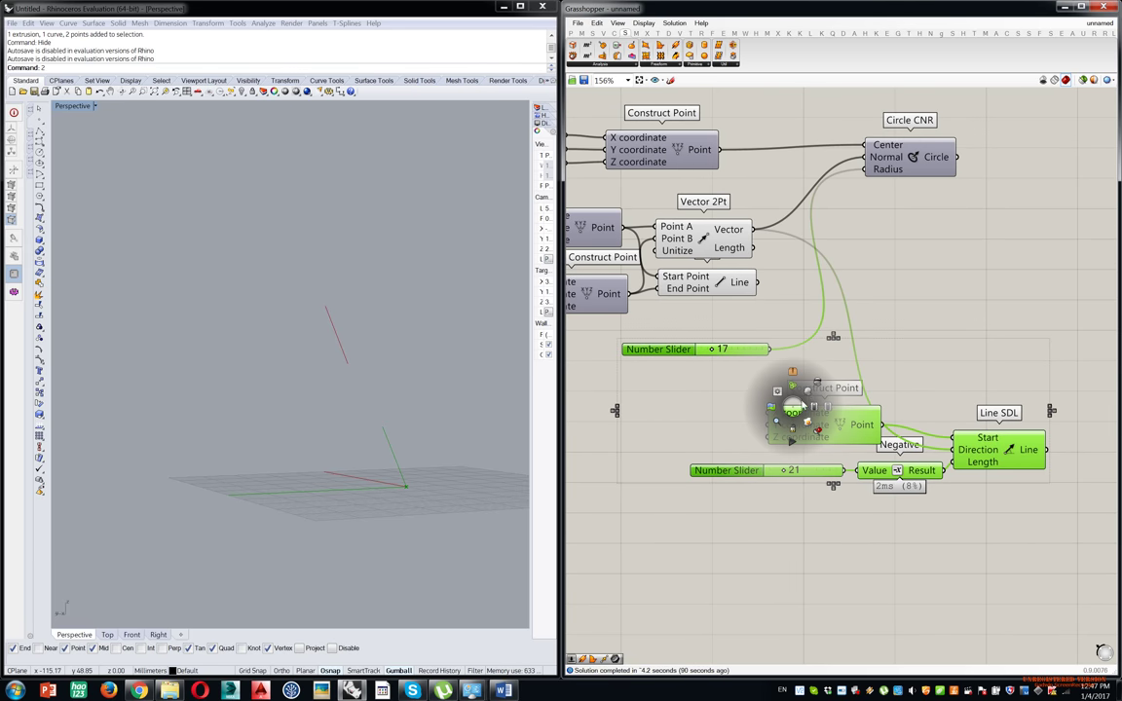
pyautogui.click(873, 307)
pyautogui.moveTo(656, 297); pyautogui.dragTo(792, 183)
pyautogui.middleClick(700, 276)
pyautogui.click(724, 248)
# Shift Line SDL slightly and move its Construct Point closer to it, level with the Start input.
pyautogui.click(1042, 378)
pyautogui.moveTo(989, 468)
pyautogui.mouseDown()
pyautogui.moveTo(997, 444)
pyautogui.moveTo(998, 457)
pyautogui.mouseUp()
pyautogui.moveTo(853, 425); pyautogui.dragTo(898, 424)
# Add a Circle Fit component and place it in the empty area below Line SDL.
pyautogui.doubleClick(777, 493)
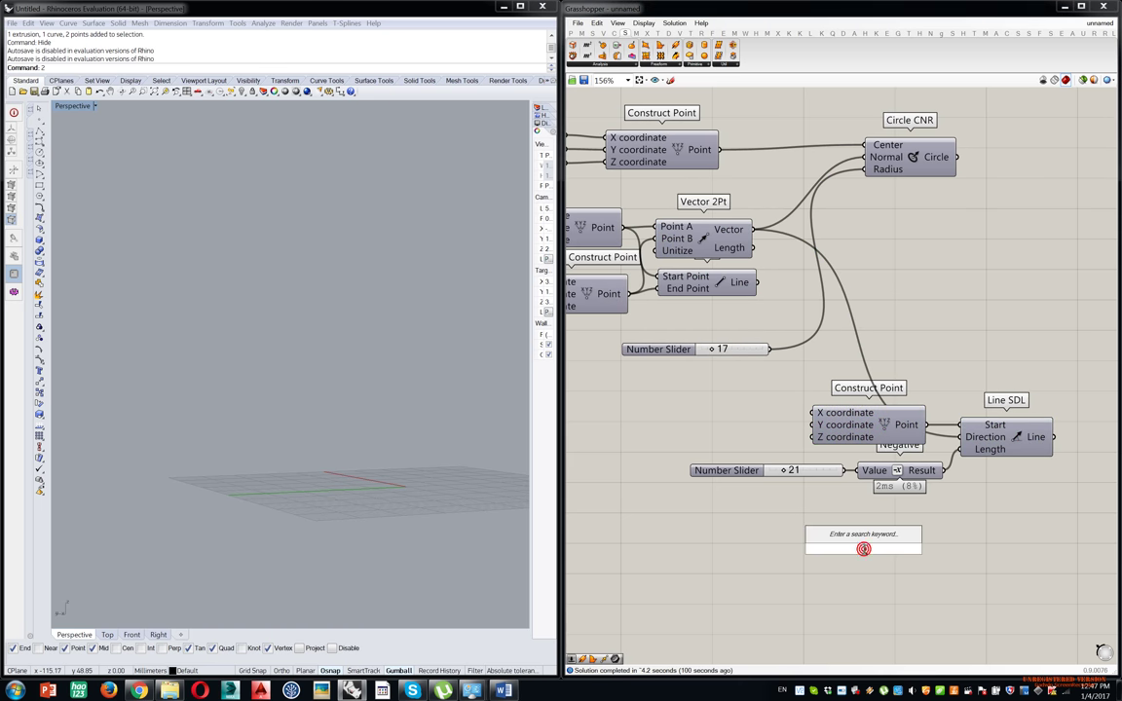
pyautogui.write('circ')
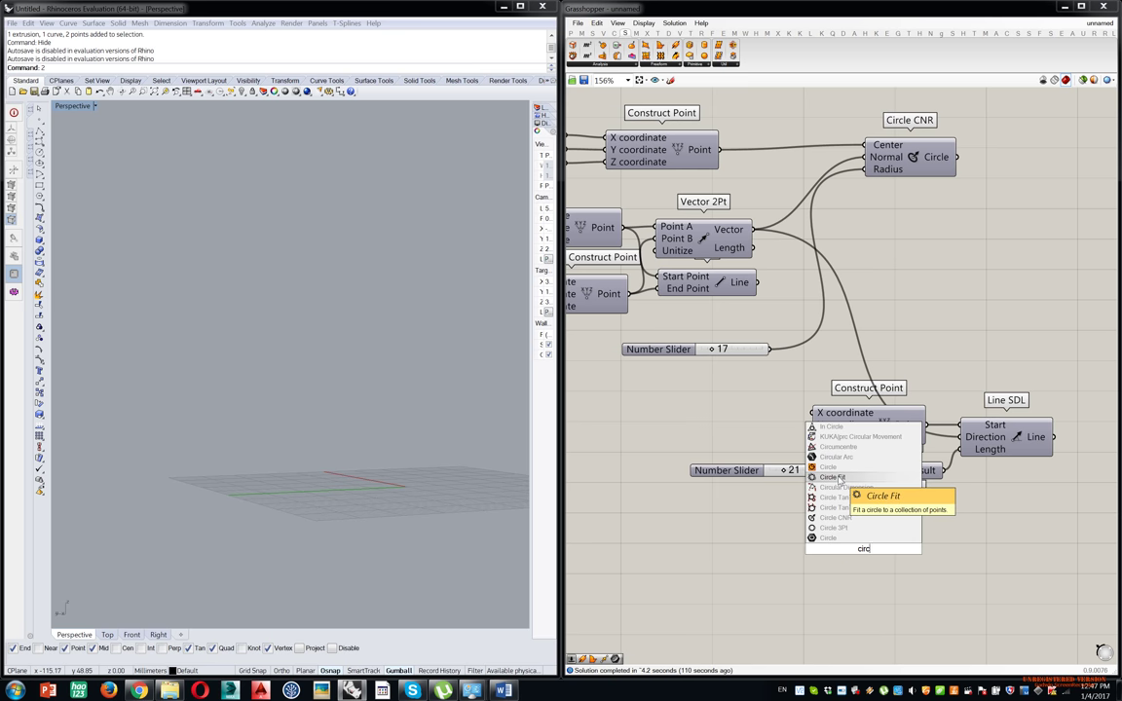
pyautogui.click(838, 479)
pyautogui.moveTo(871, 552); pyautogui.dragTo(967, 604)
pyautogui.moveTo(960, 511); pyautogui.dragTo(941, 458, button='right')
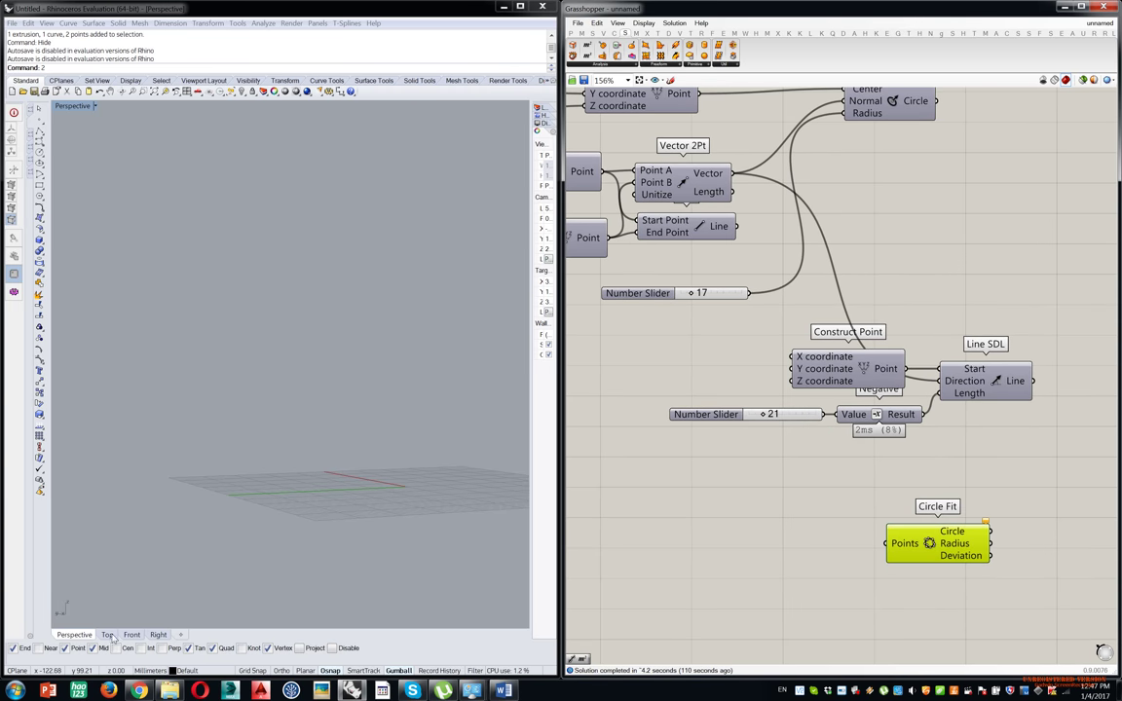
# In Rhino's Top view, scatter about 30 single points irregularly around the grid origin.
pyautogui.click(107, 634)
pyautogui.scroll(5, 255, 468)
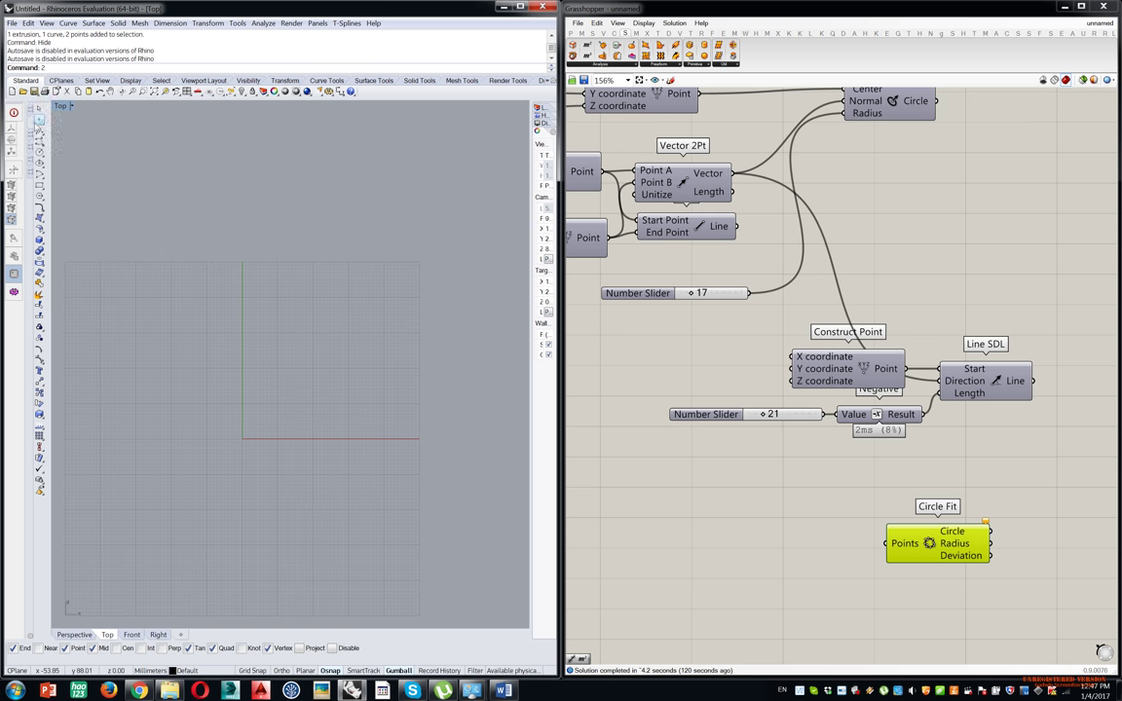
pyautogui.click(30, 108)
pyautogui.click(288, 291)
pyautogui.click(383, 319)
pyautogui.click(345, 350)
pyautogui.click(338, 388)
pyautogui.click(380, 400)
pyautogui.click(369, 427)
pyautogui.click(279, 429)
pyautogui.click(257, 358)
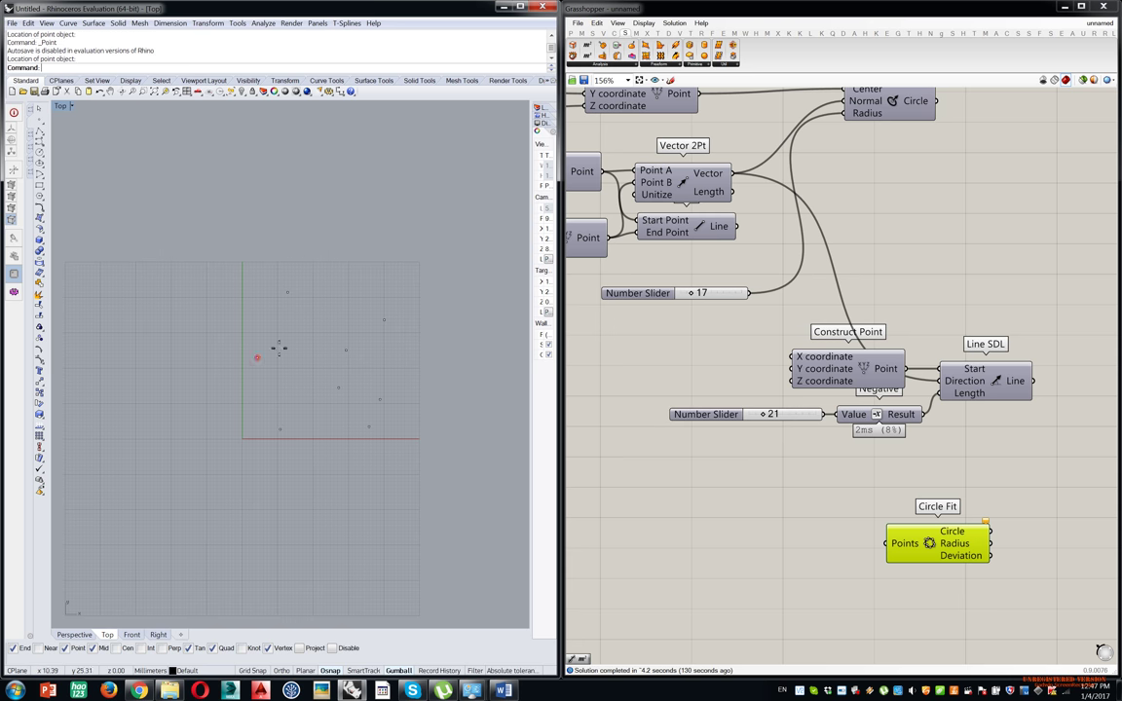
pyautogui.click(280, 349)
pyautogui.click(225, 409)
pyautogui.click(226, 437)
pyautogui.click(231, 461)
pyautogui.click(189, 444)
pyautogui.click(220, 493)
pyautogui.click(363, 463)
pyautogui.click(407, 439)
pyautogui.click(425, 419)
pyautogui.click(446, 366)
pyautogui.click(324, 258)
pyautogui.click(298, 279)
pyautogui.click(212, 282)
pyautogui.click(186, 299)
pyautogui.click(188, 329)
pyautogui.click(185, 423)
pyautogui.click(168, 455)
# Reference all the scattered Rhino points in a new Point parameter and connect it to Circle Fit's Points input.
pyautogui.moveTo(100, 193); pyautogui.dragTo(522, 583)
pyautogui.doubleClick(693, 563)
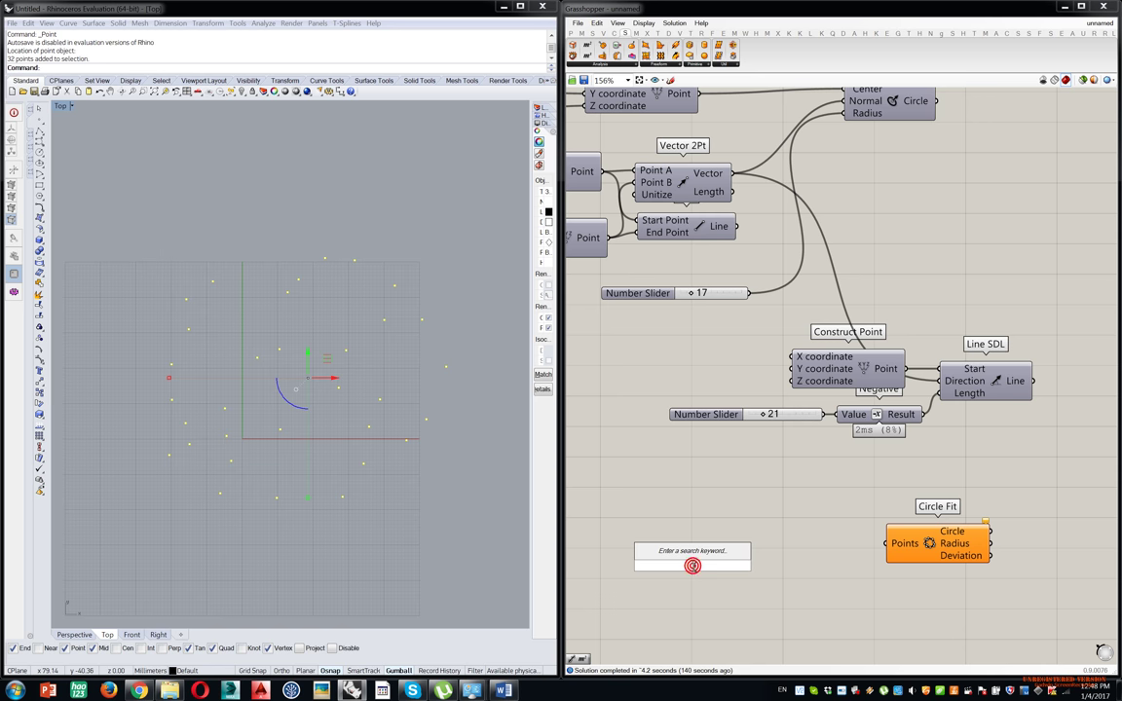
pyautogui.write('poi')
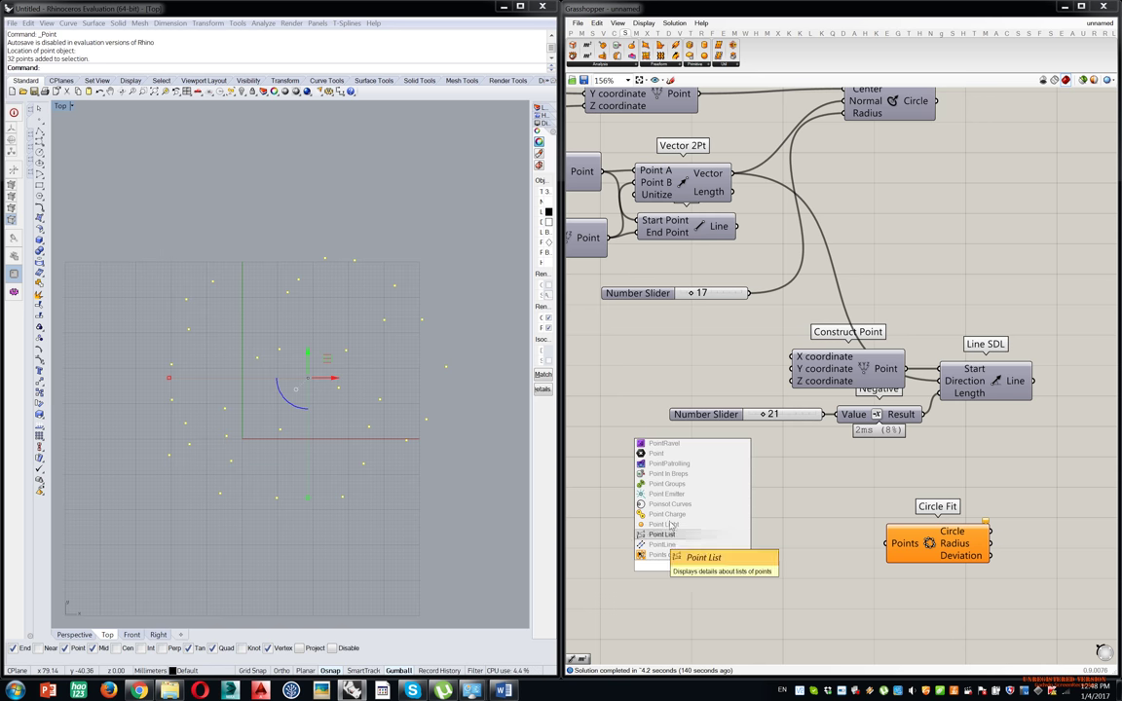
pyautogui.click(672, 453)
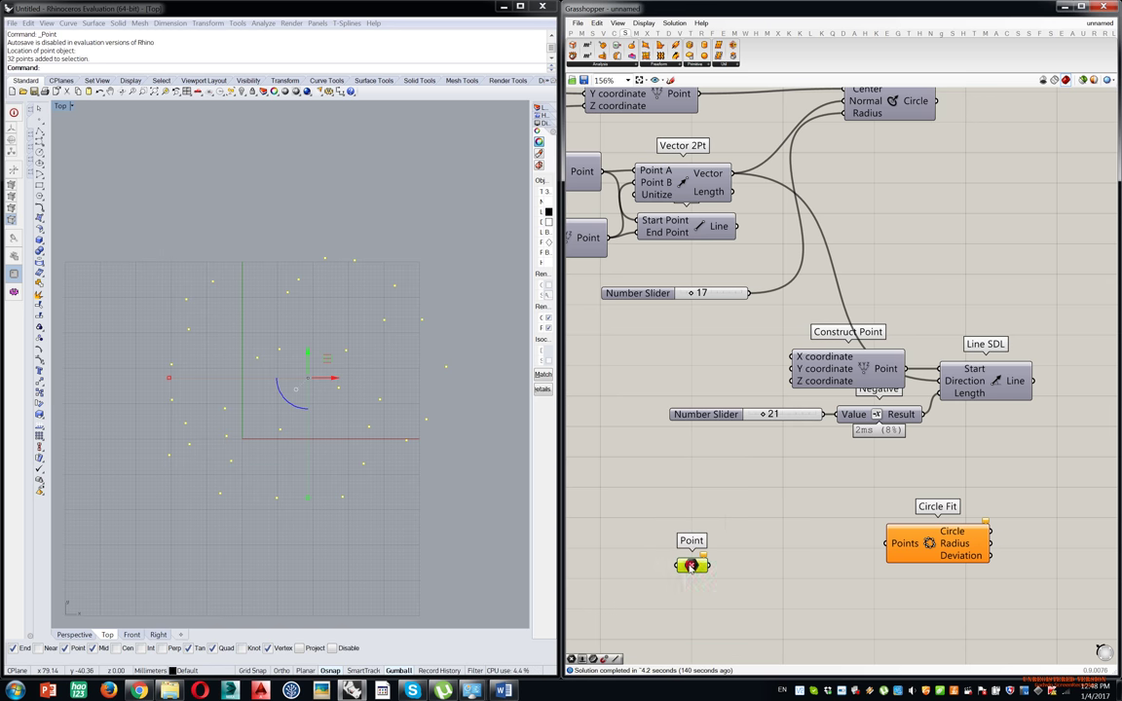
pyautogui.rightClick(690, 564)
pyautogui.click(740, 608)
pyautogui.moveTo(709, 564); pyautogui.dragTo(888, 544)
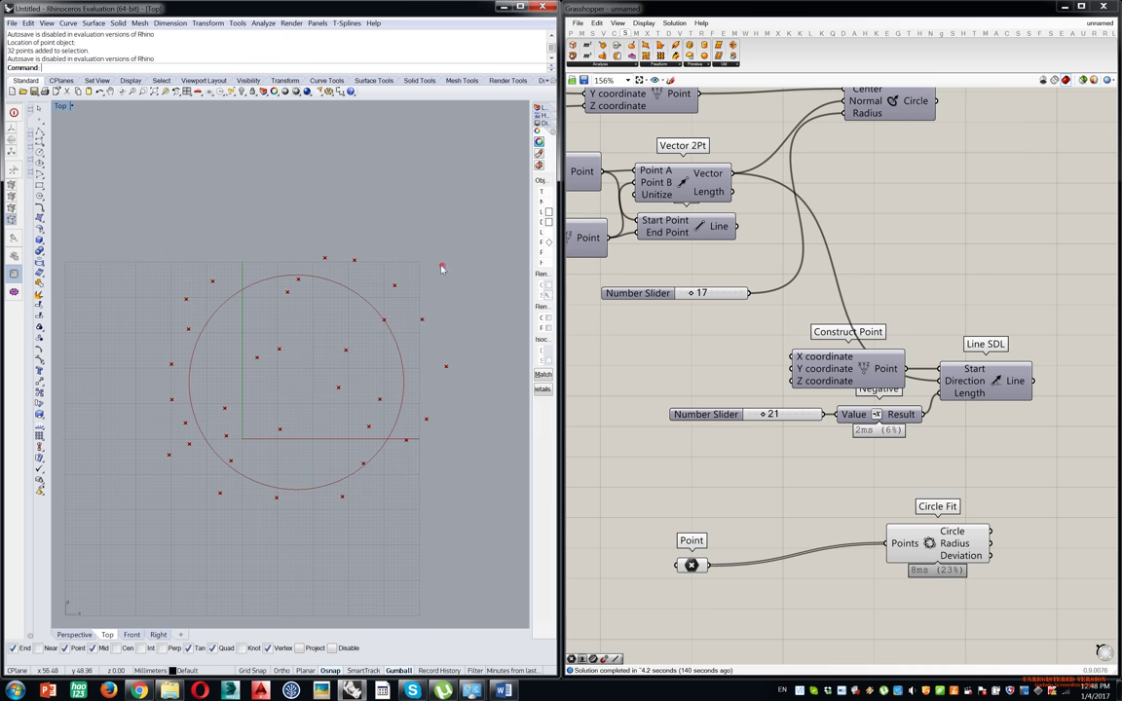
# Test the fitted circle by moving a group of inner points beyond its upper-left edge and back inside.
pyautogui.click(399, 238)
pyautogui.moveTo(243, 329); pyautogui.dragTo(368, 413)
pyautogui.moveTo(319, 351); pyautogui.dragTo(167, 287)
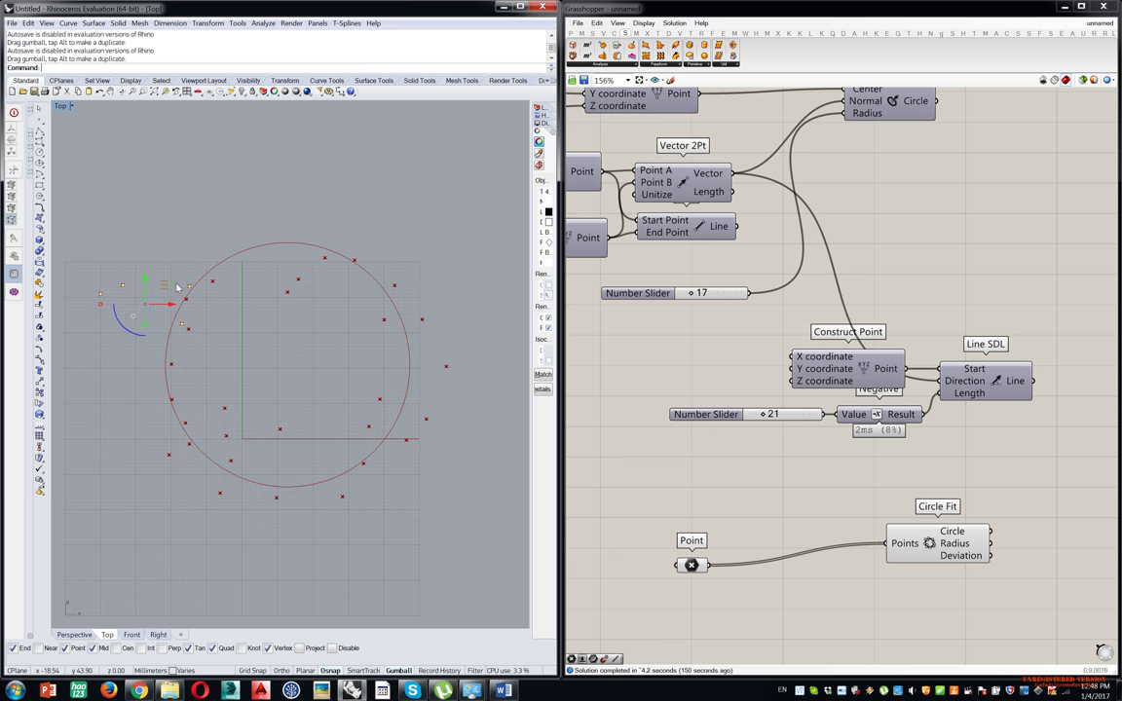
pyautogui.moveTo(167, 286); pyautogui.dragTo(303, 351)
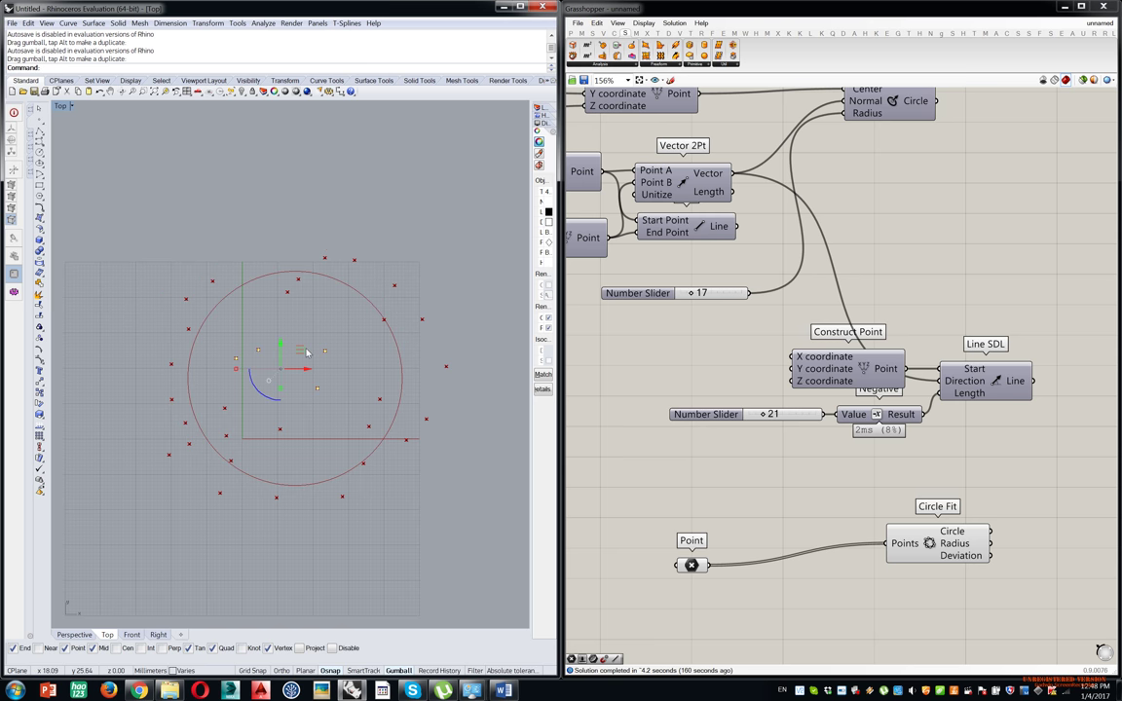
# Align Circle Fit level with the Point parameter and turn off the preview of both components.
pyautogui.moveTo(950, 532); pyautogui.dragTo(936, 554)
pyautogui.moveTo(992, 482); pyautogui.dragTo(659, 648)
pyautogui.middleClick(699, 572)
pyautogui.click(727, 545)
# Select all the scattered points in Rhino and hide them.
pyautogui.click(411, 277)
pyautogui.moveTo(470, 184); pyautogui.dragTo(4, 676)
pyautogui.write('Hide')
pyautogui.press('Return')
pyautogui.press('Return')
# Turn the preview back on for Circle Fit and for the Point parameter.
pyautogui.click(944, 448)
pyautogui.click(901, 572)
pyautogui.middleClick(900, 568)
pyautogui.click(917, 553)
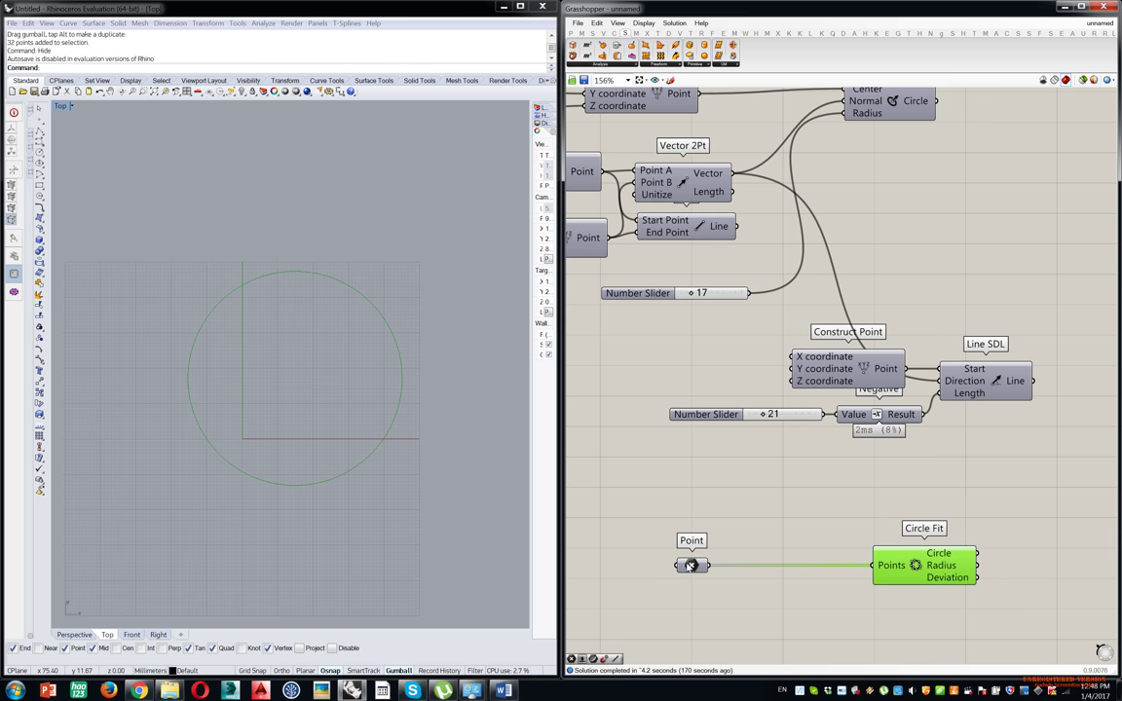
pyautogui.click(691, 565)
pyautogui.scroll(2, 693, 563)
pyautogui.middleClick(695, 563)
pyautogui.click(710, 548)
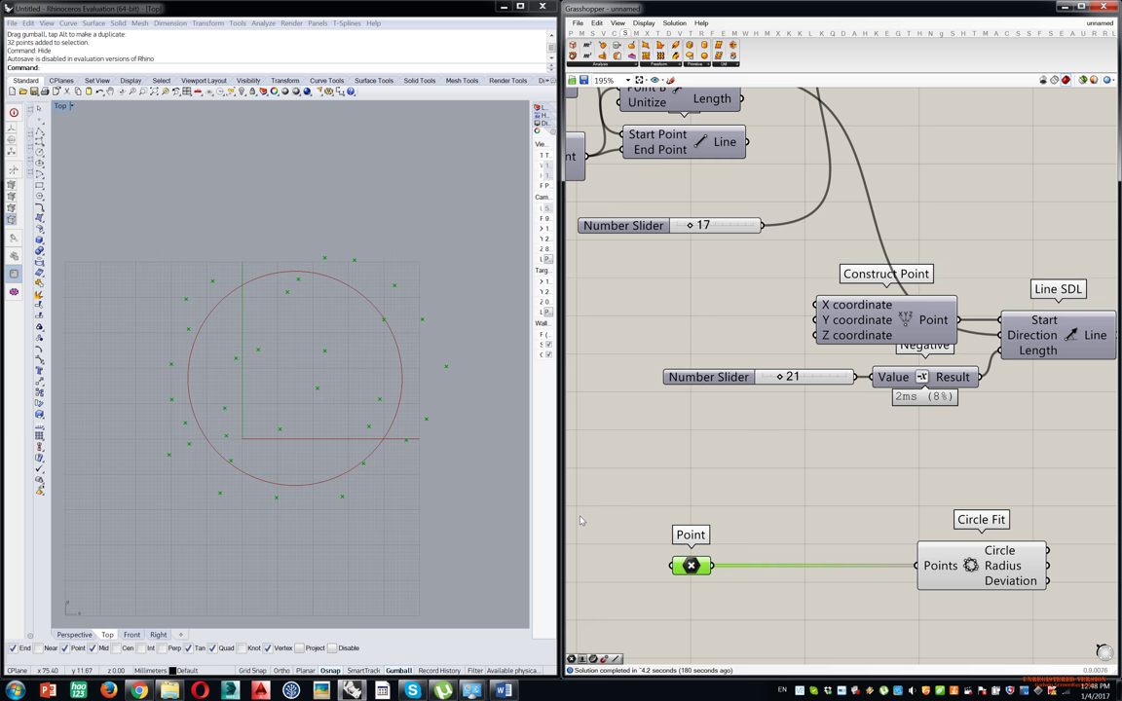
# Toggle Circle Fit's preview off and on again, dismissing the Windows colour scheme prompt.
pyautogui.middleClick(989, 550)
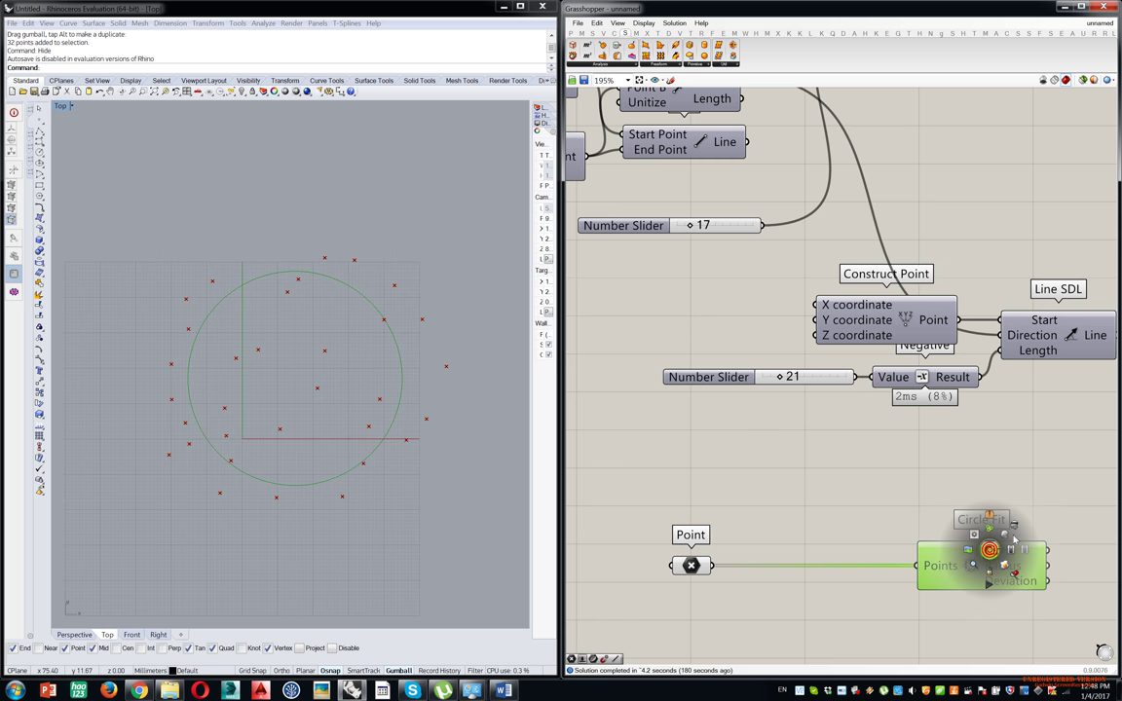
pyautogui.click(1014, 537)
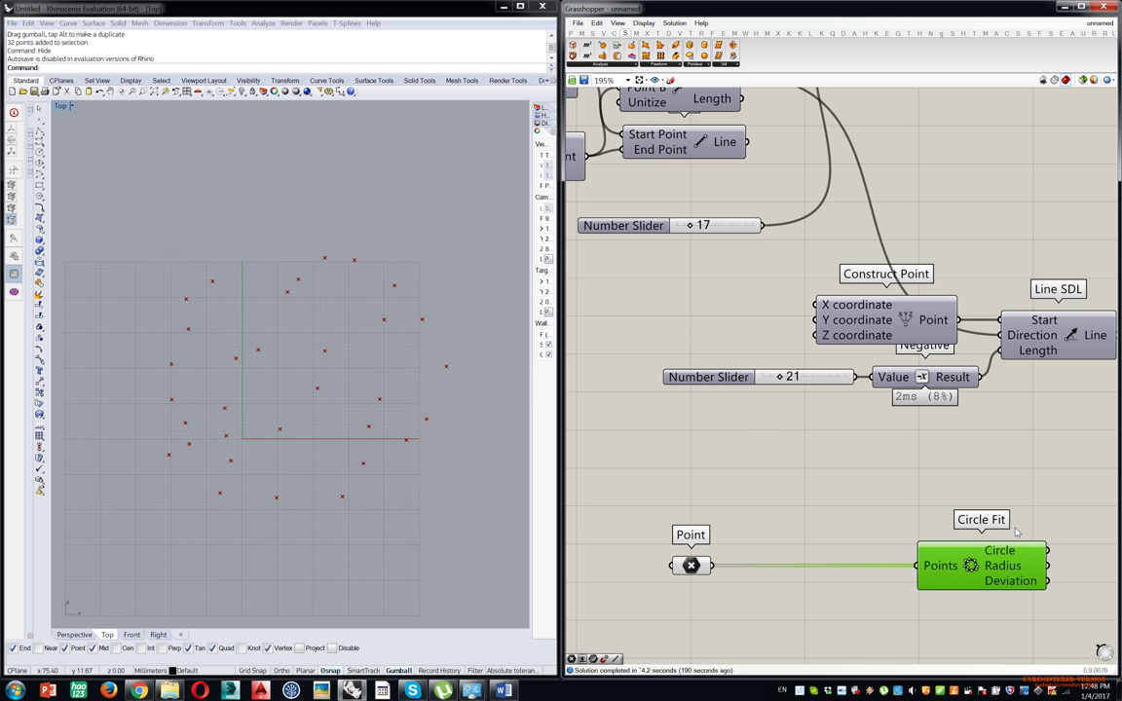
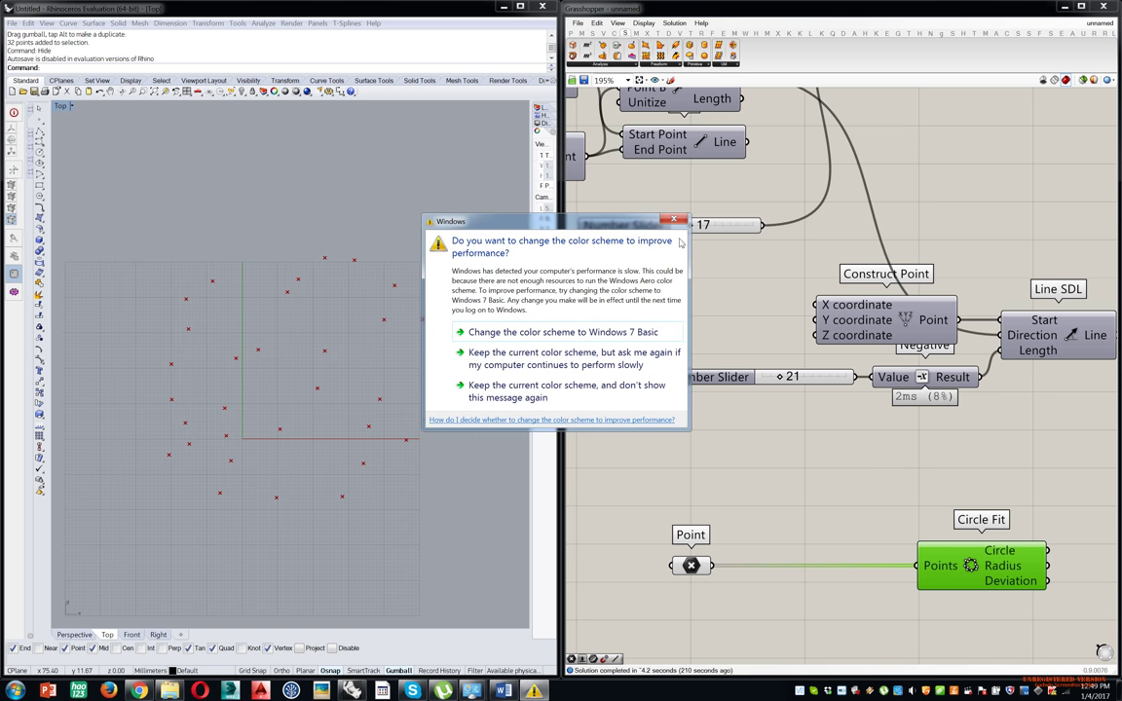
pyautogui.click(673, 220)
pyautogui.middleClick(993, 575)
pyautogui.click(1007, 556)
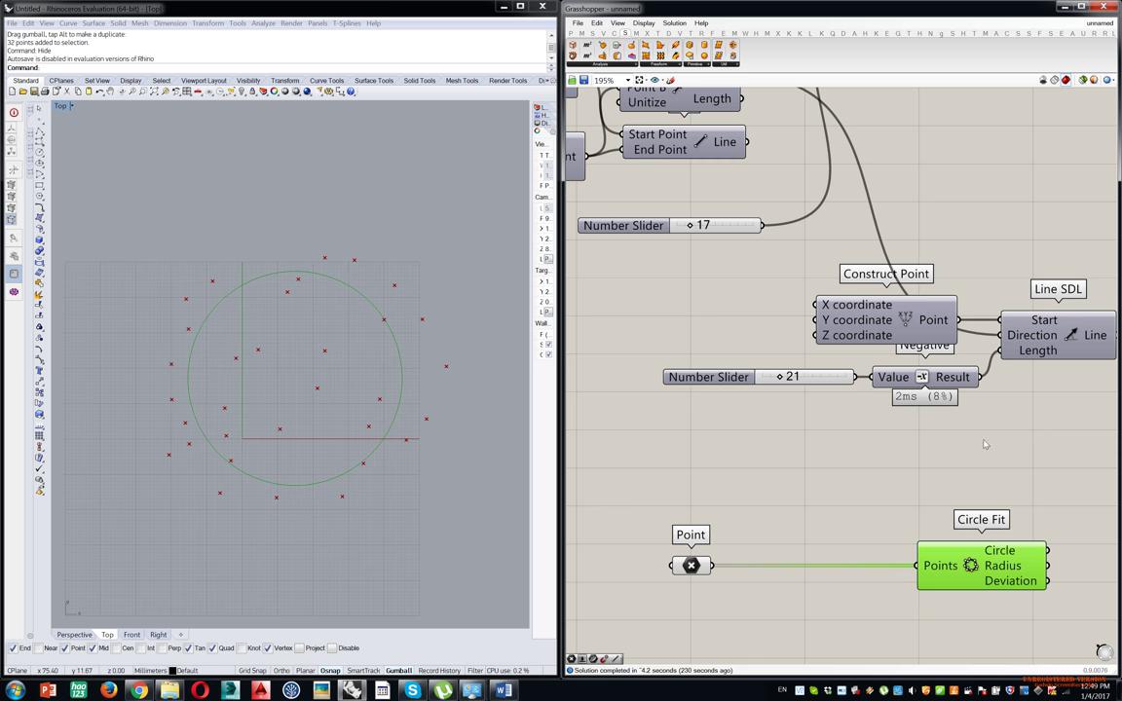
# Turn off the preview of Point and Circle Fit and move both up beneath the Line SDL group.
pyautogui.click(960, 486)
pyautogui.scroll(-2, 973, 498)
pyautogui.moveTo(997, 486); pyautogui.dragTo(699, 616)
pyautogui.middleClick(795, 554)
pyautogui.click(821, 531)
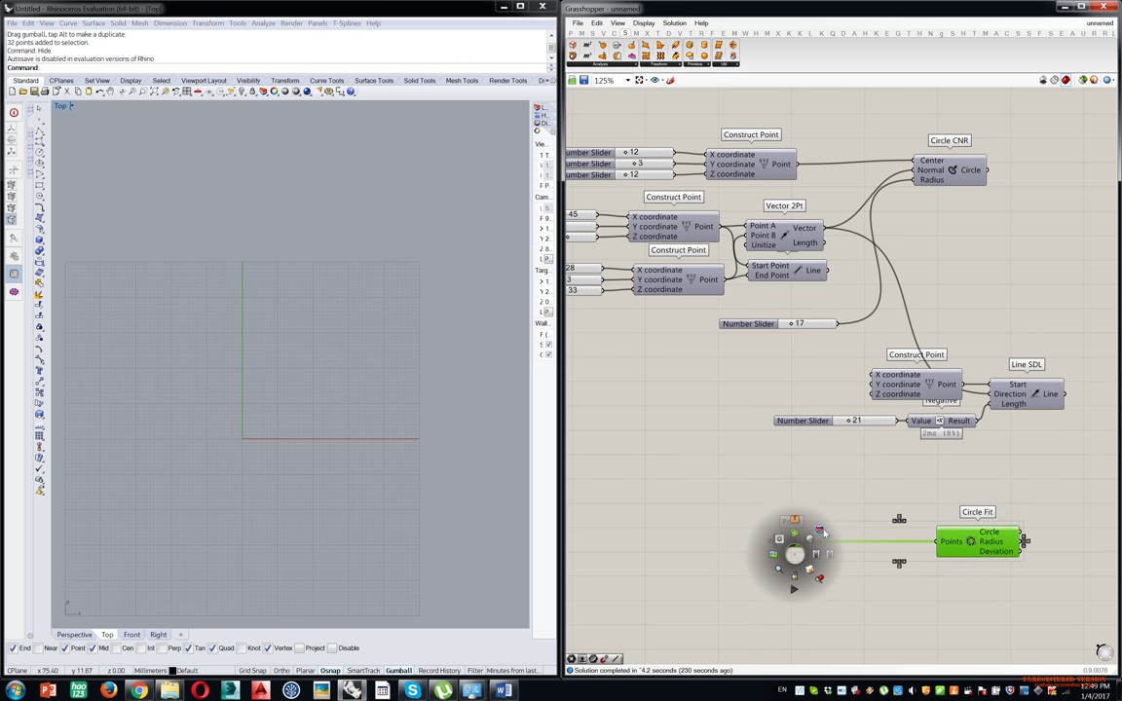
pyautogui.moveTo(991, 544); pyautogui.dragTo(1012, 481)
pyautogui.click(1010, 565)
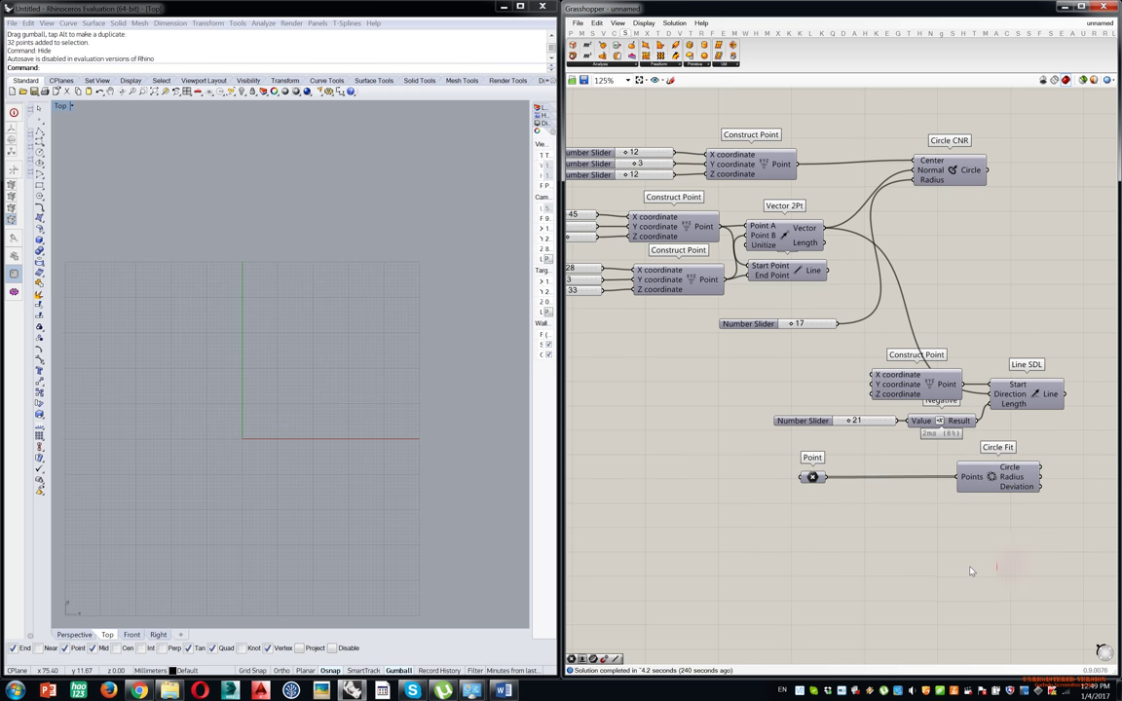
# Add a Fit Line component and place it just below Circle Fit.
pyautogui.doubleClick(971, 566)
pyautogui.write('line')
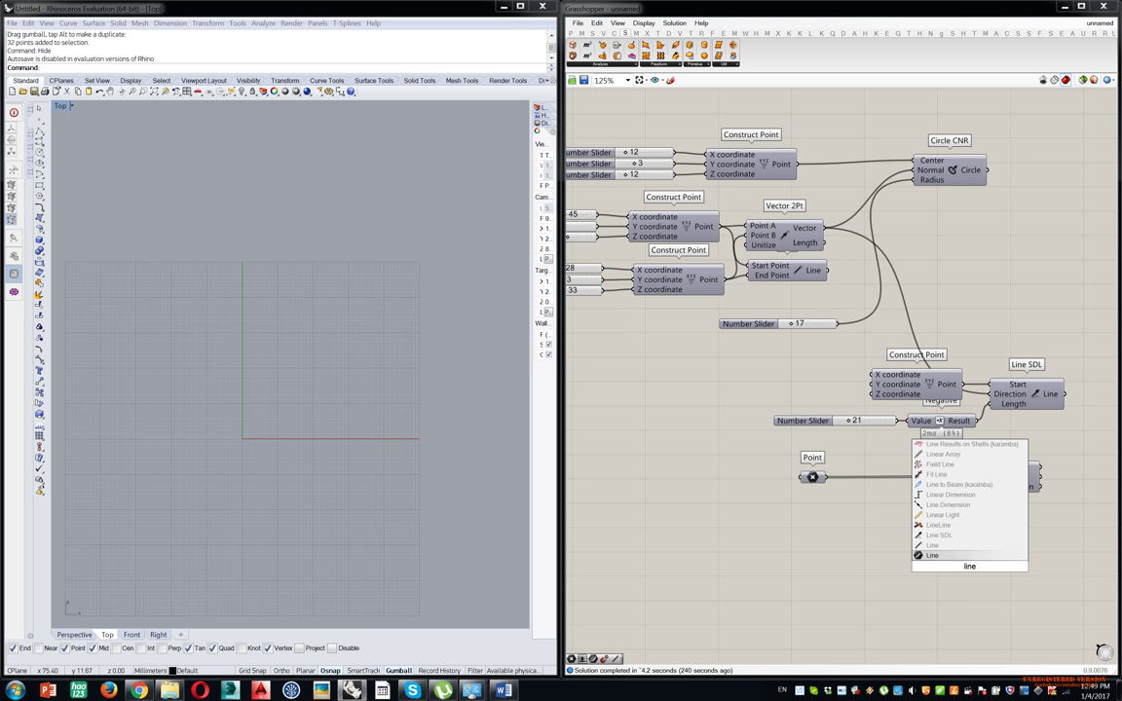
pyautogui.click(940, 475)
pyautogui.moveTo(952, 476); pyautogui.dragTo(957, 476)
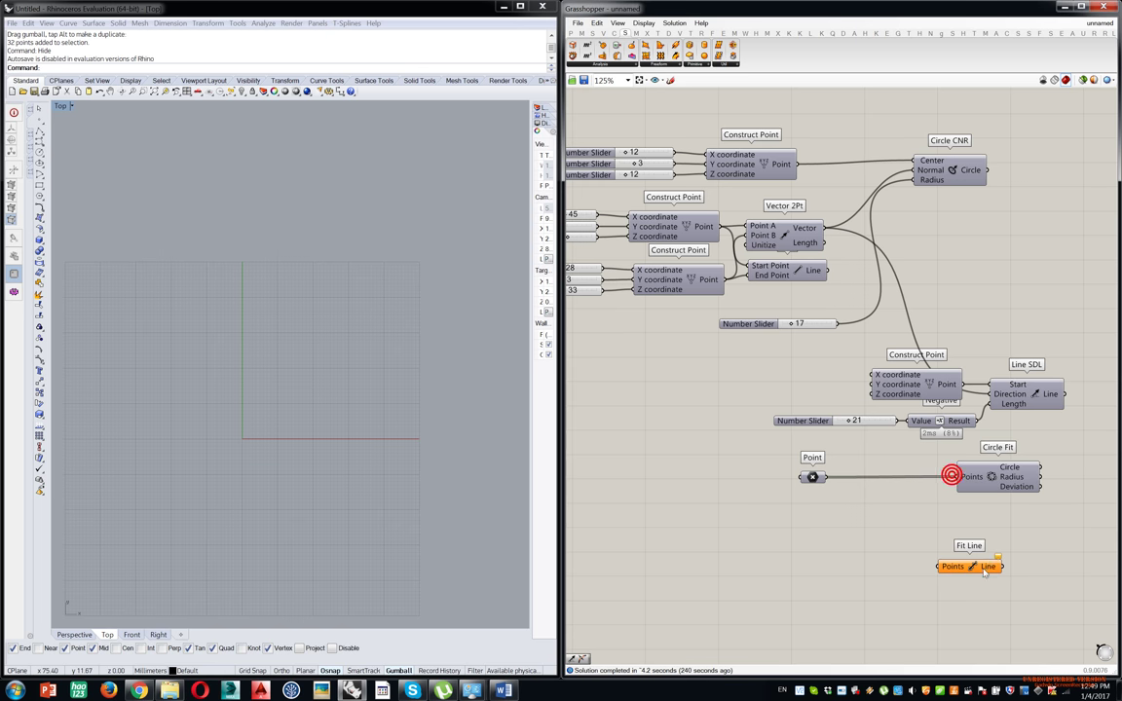
pyautogui.moveTo(979, 566); pyautogui.dragTo(1014, 544)
# Turn on the Point parameter's preview and connect it to Fit Line's Points input as well.
pyautogui.click(814, 475)
pyautogui.middleClick(814, 476)
pyautogui.click(826, 458)
pyautogui.click(923, 513)
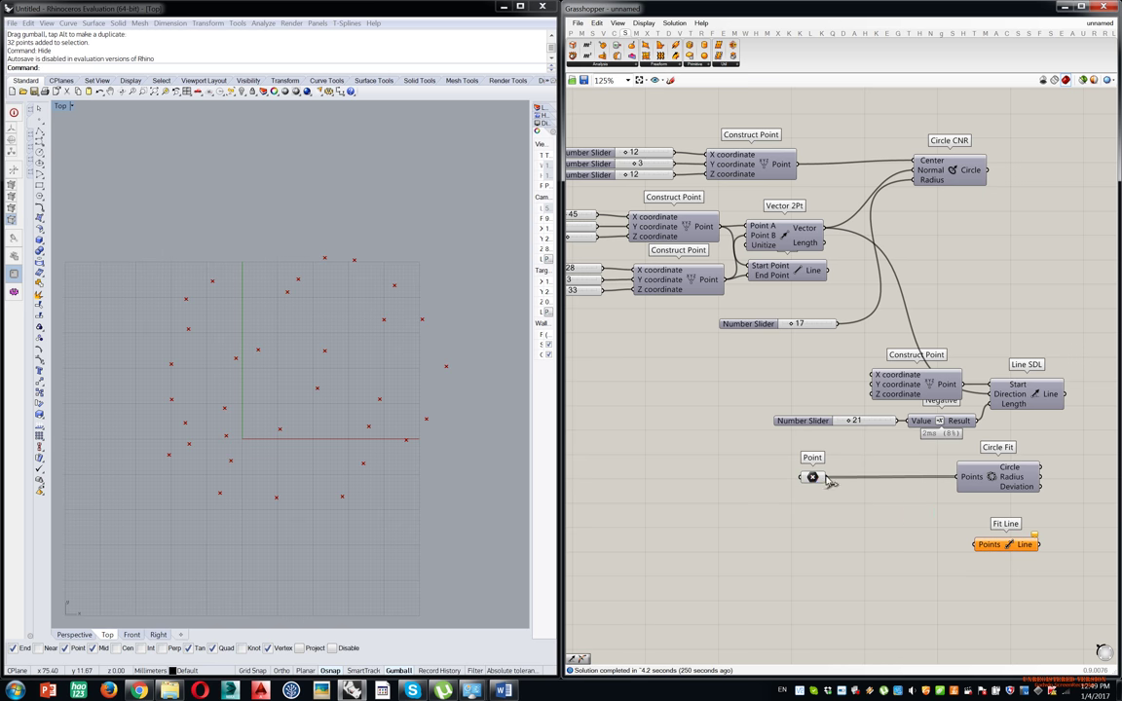
pyautogui.moveTo(825, 476); pyautogui.dragTo(972, 546)
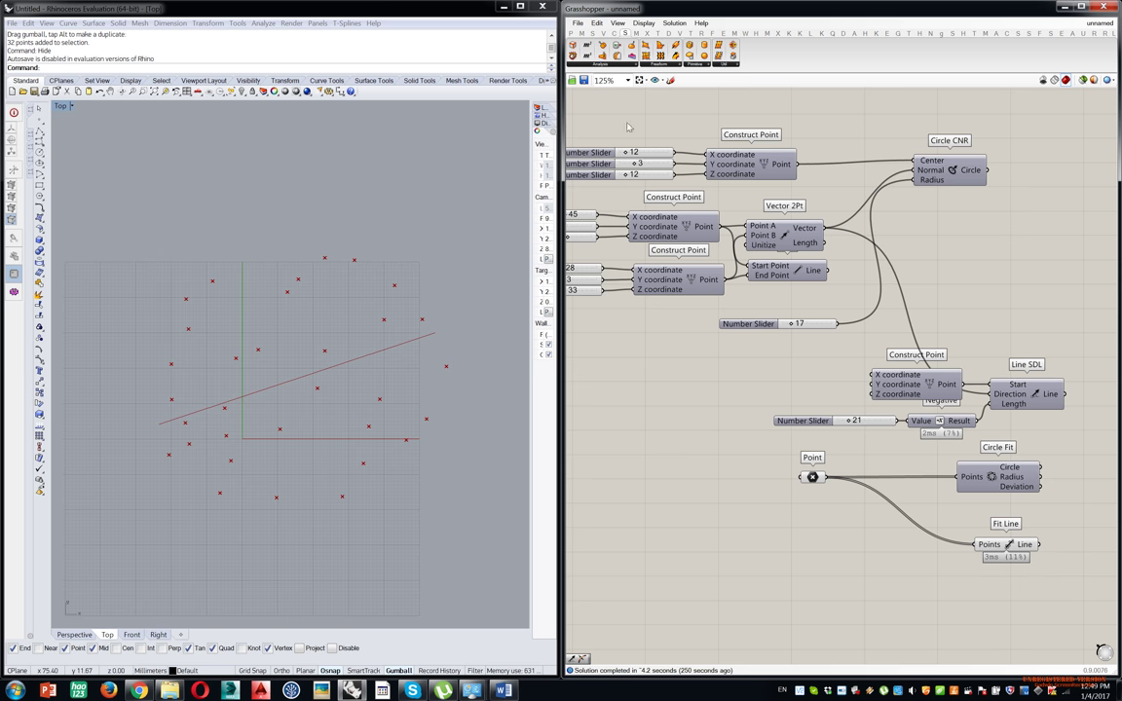
# Show all hidden objects in Rhino.
pyautogui.moveTo(150, 256); pyautogui.dragTo(376, 398)
pyautogui.click(339, 337)
pyautogui.write('Show')
pyautogui.press('Return')
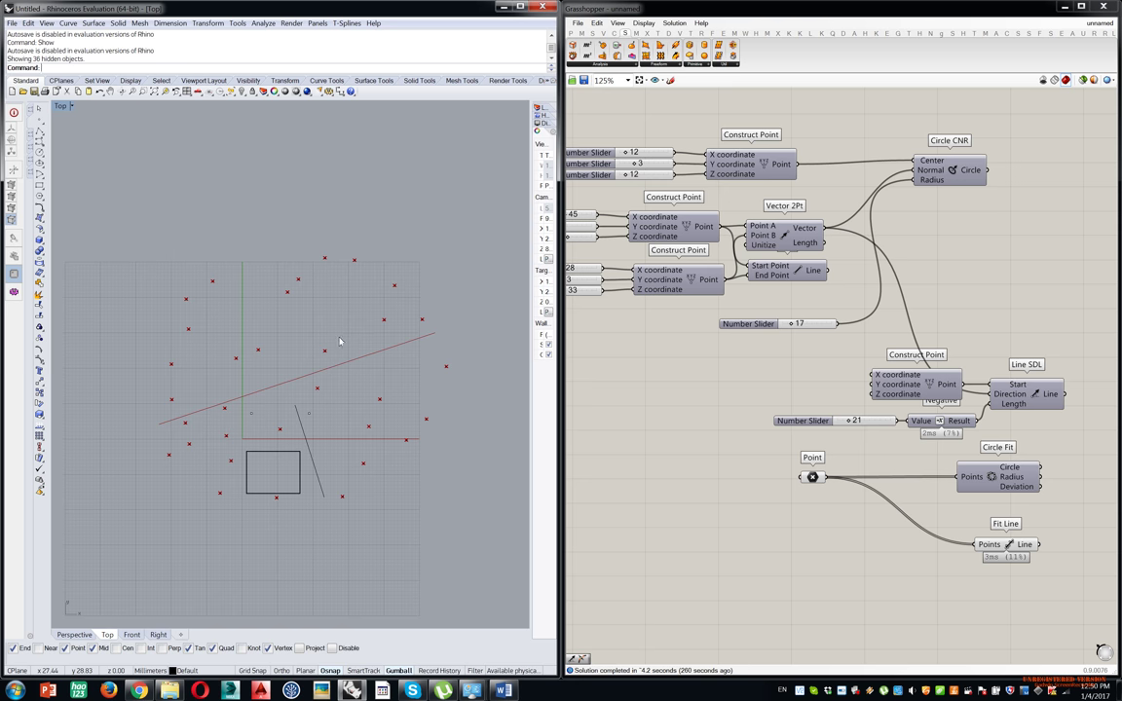
# Delete the leftover rectangle, black line and two old points near the origin in Rhino.
pyautogui.moveTo(319, 452); pyautogui.dragTo(247, 422)
pyautogui.press('Delete')
pyautogui.press('Delete')
pyautogui.press('Delete')
pyautogui.press('Delete')
# Move the group of points at the cloud's upper left to its upper right to change the fitted line.
pyautogui.moveTo(155, 280); pyautogui.dragTo(269, 382)
pyautogui.moveTo(232, 317); pyautogui.dragTo(415, 278)
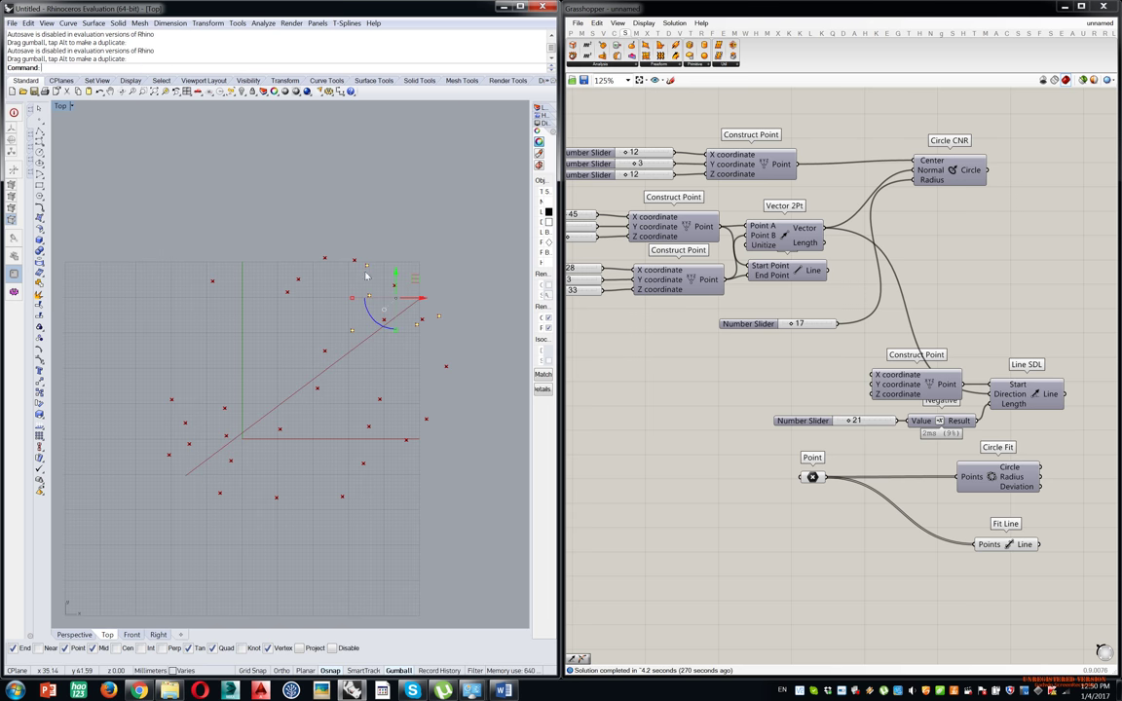
pyautogui.click(425, 218)
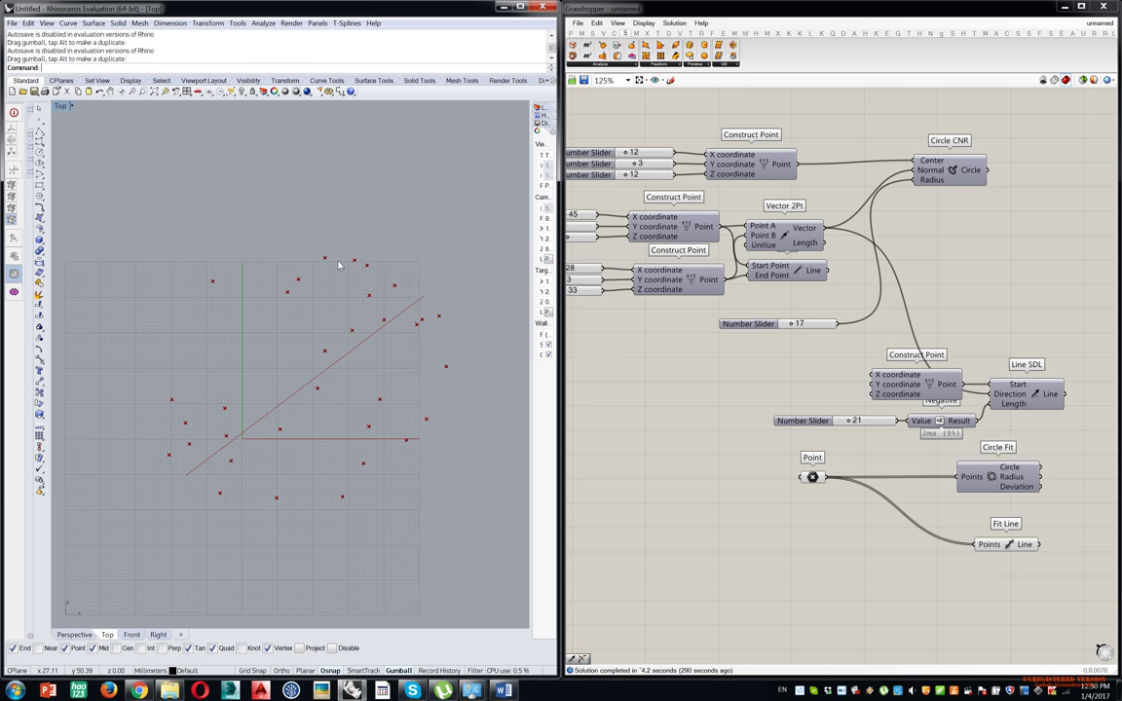
# Turn off the preview of the Point parameter, Circle Fit and Fit Line.
pyautogui.moveTo(1069, 447); pyautogui.dragTo(765, 618)
pyautogui.middleClick(818, 520)
pyautogui.click(846, 499)
pyautogui.click(847, 436)
# Select every remaining point in Rhino's Top view and hide them all.
pyautogui.click(511, 177)
pyautogui.moveTo(487, 183); pyautogui.dragTo(16, 617)
pyautogui.write('Hide')
pyautogui.press('Return')
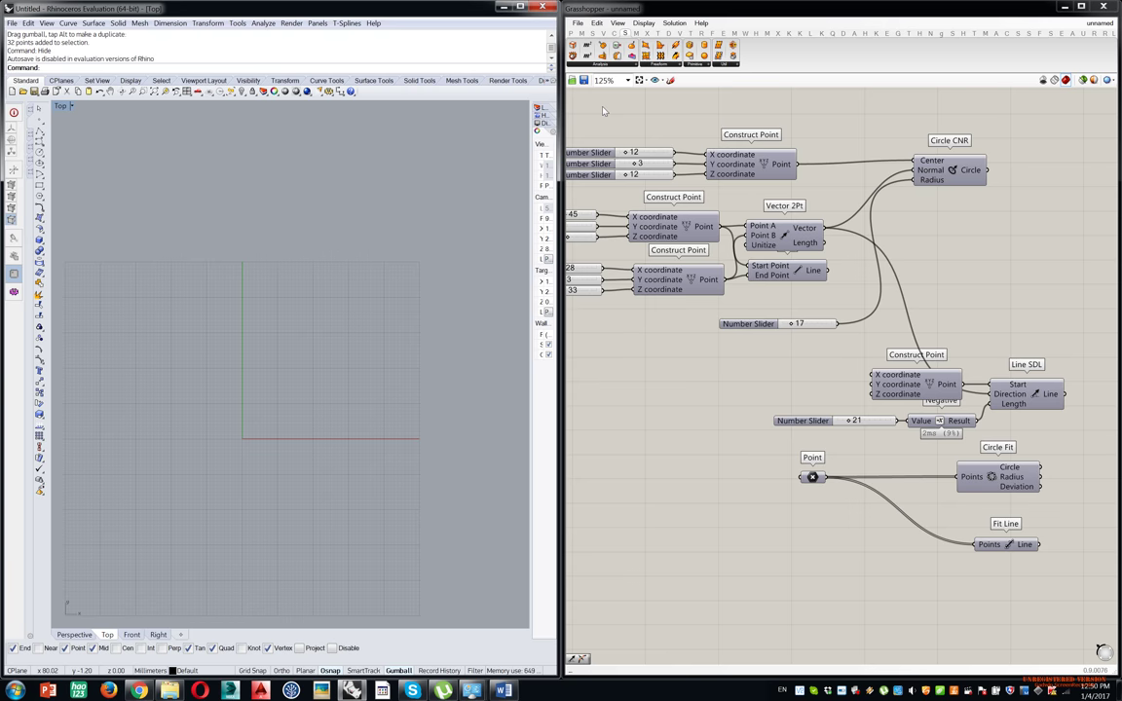
pyautogui.scroll(-10, 784, 267)
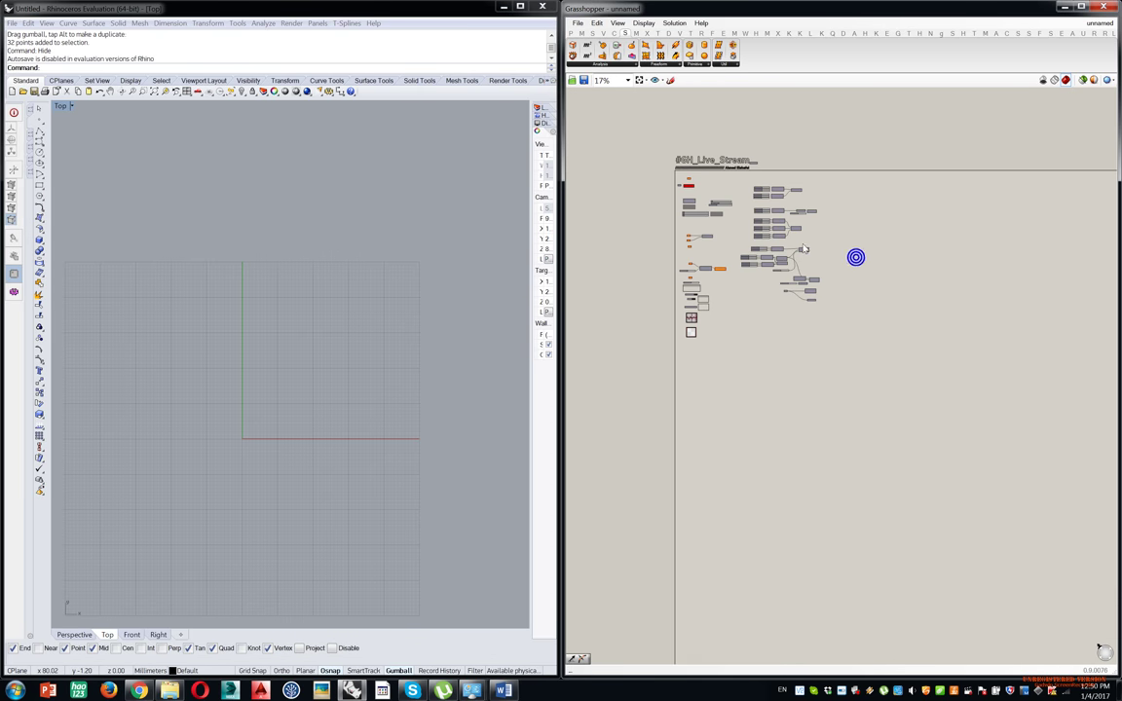
pyautogui.scroll(5, 770, 234)
pyautogui.click(593, 33)
pyautogui.click(582, 33)
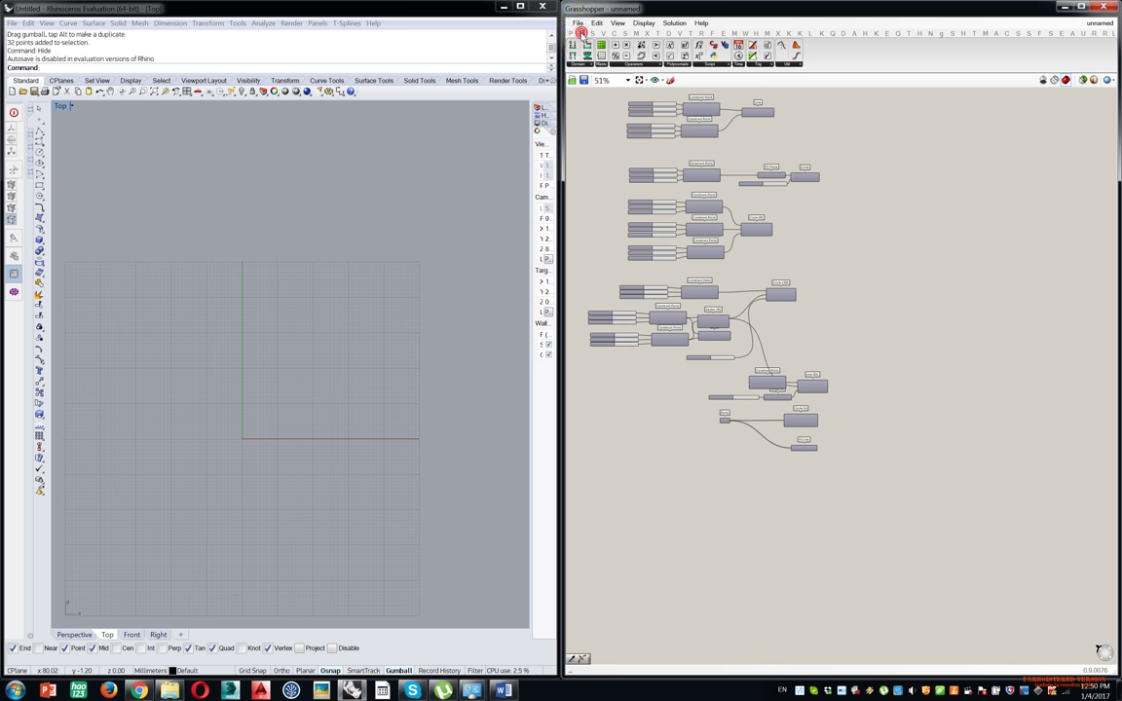
pyautogui.click(572, 33)
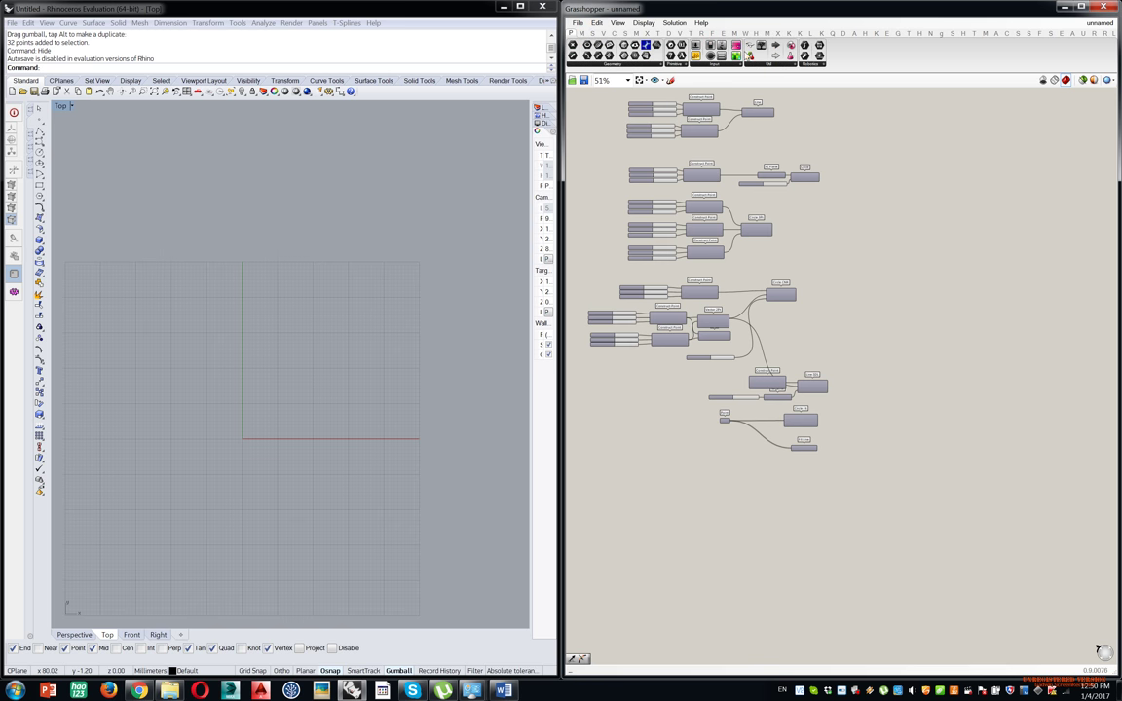
pyautogui.click(581, 33)
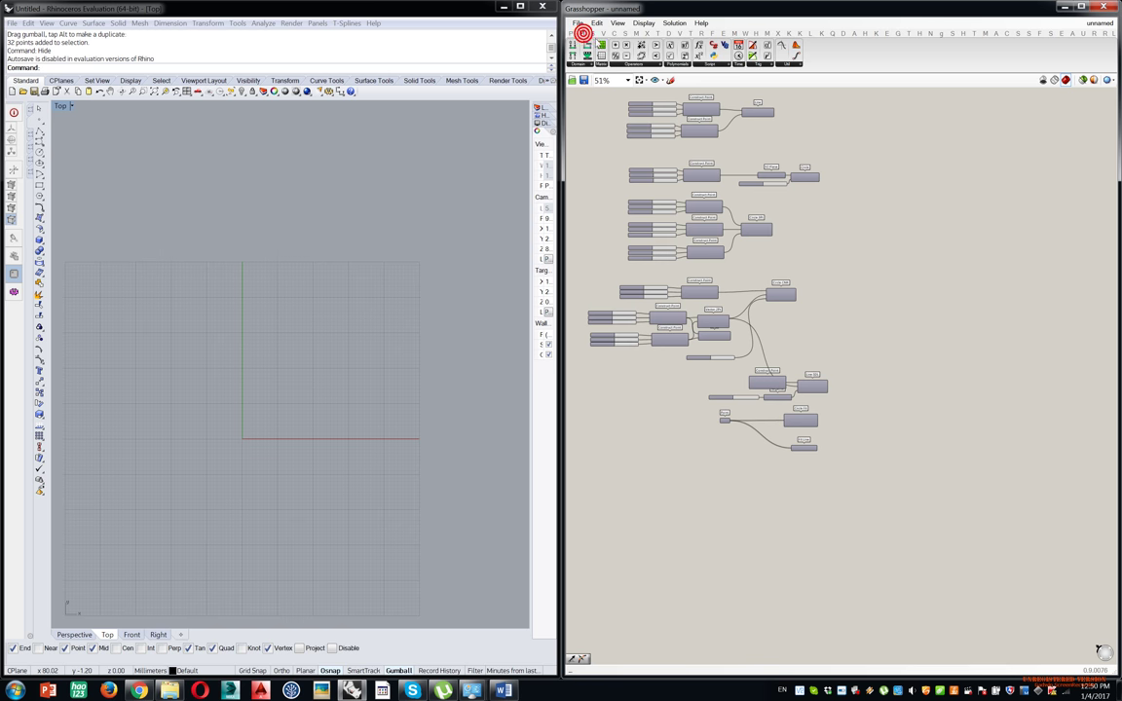
pyautogui.click(603, 33)
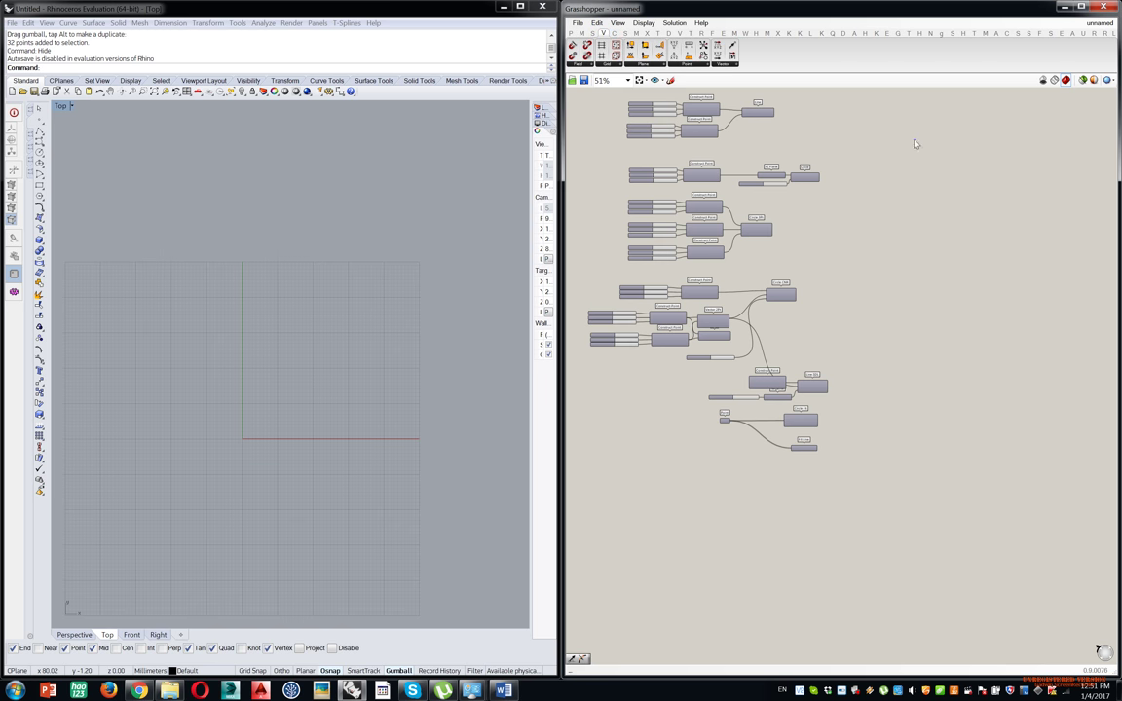
# Add a Rectangle component in the empty canvas beside the circle groups and view its default rectangle up close in Rhino.
pyautogui.scroll(3, 911, 143)
pyautogui.doubleClick(848, 188)
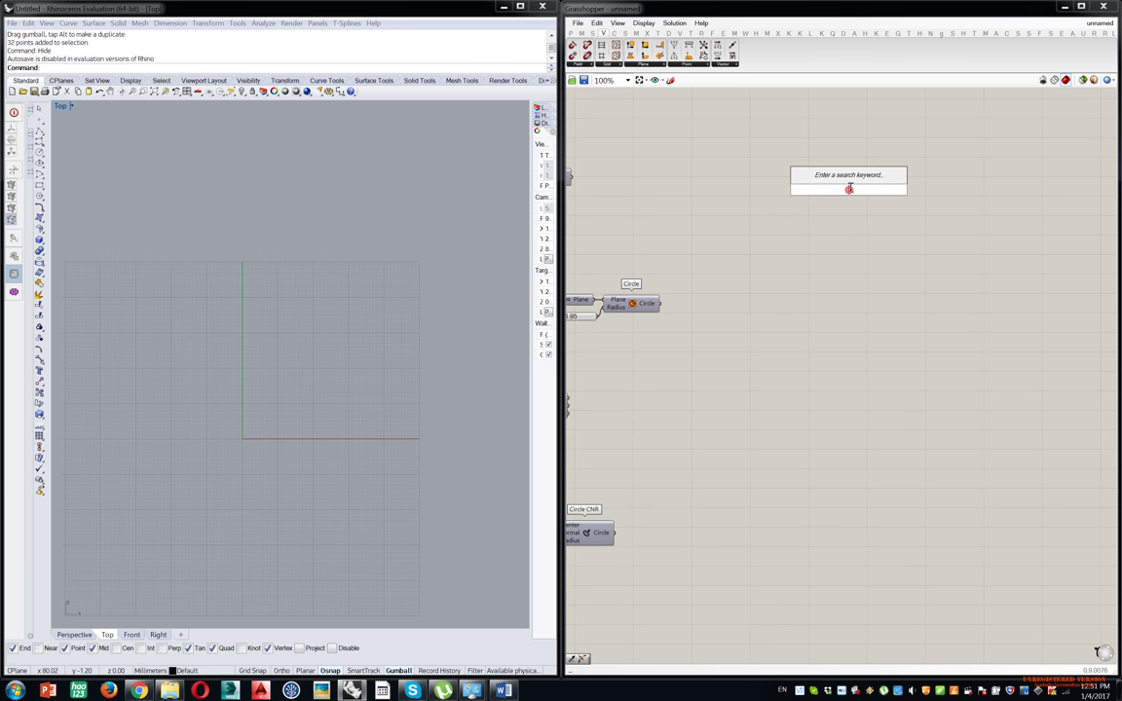
pyautogui.write('rec')
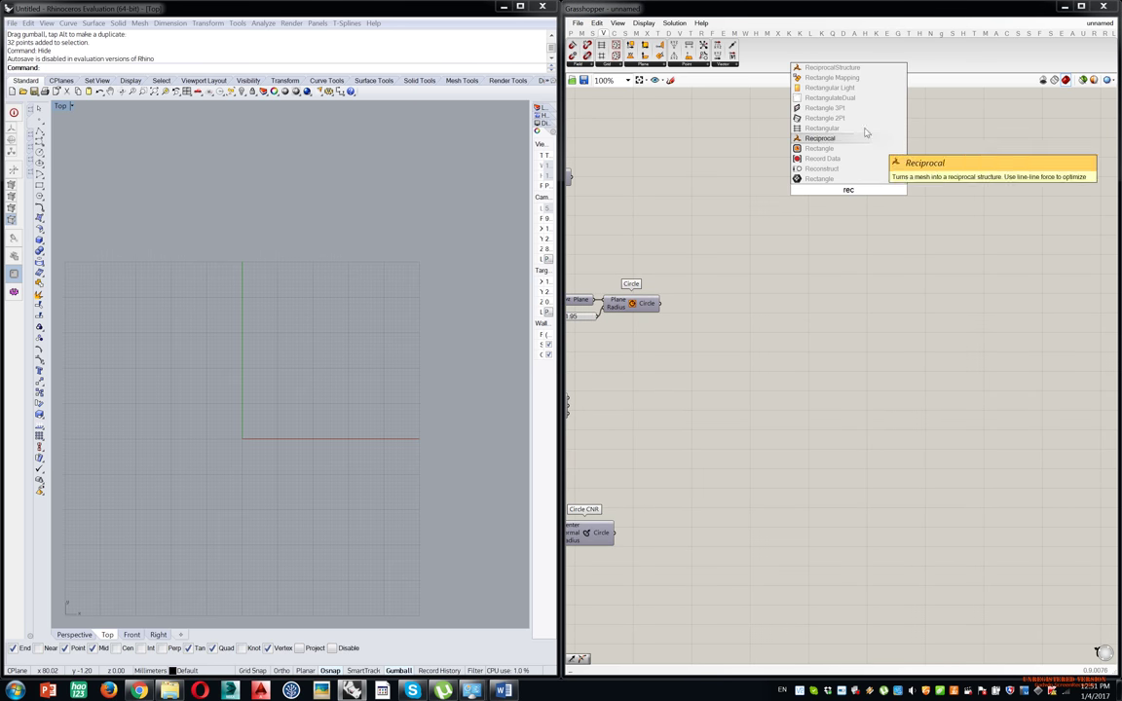
pyautogui.click(877, 149)
pyautogui.scroll(2, 848, 175)
pyautogui.moveTo(955, 207); pyautogui.dragTo(925, 200)
pyautogui.moveTo(202, 395); pyautogui.dragTo(215, 360, button='right')
pyautogui.scroll(10, 233, 389)
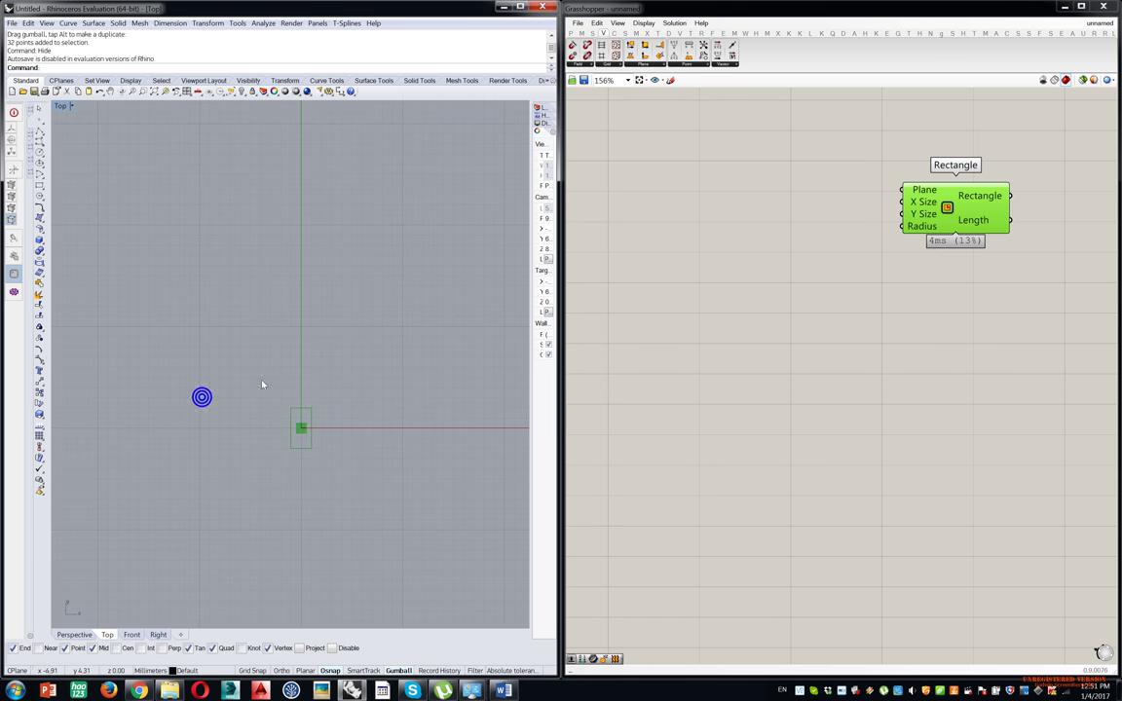
# Add a number slider with value 12 and connect it to the Rectangle's X Size input.
pyautogui.moveTo(295, 422); pyautogui.dragTo(298, 276, button='right')
pyautogui.click(856, 327)
pyautogui.scroll(9, 302, 272)
pyautogui.scroll(6, 356, 342)
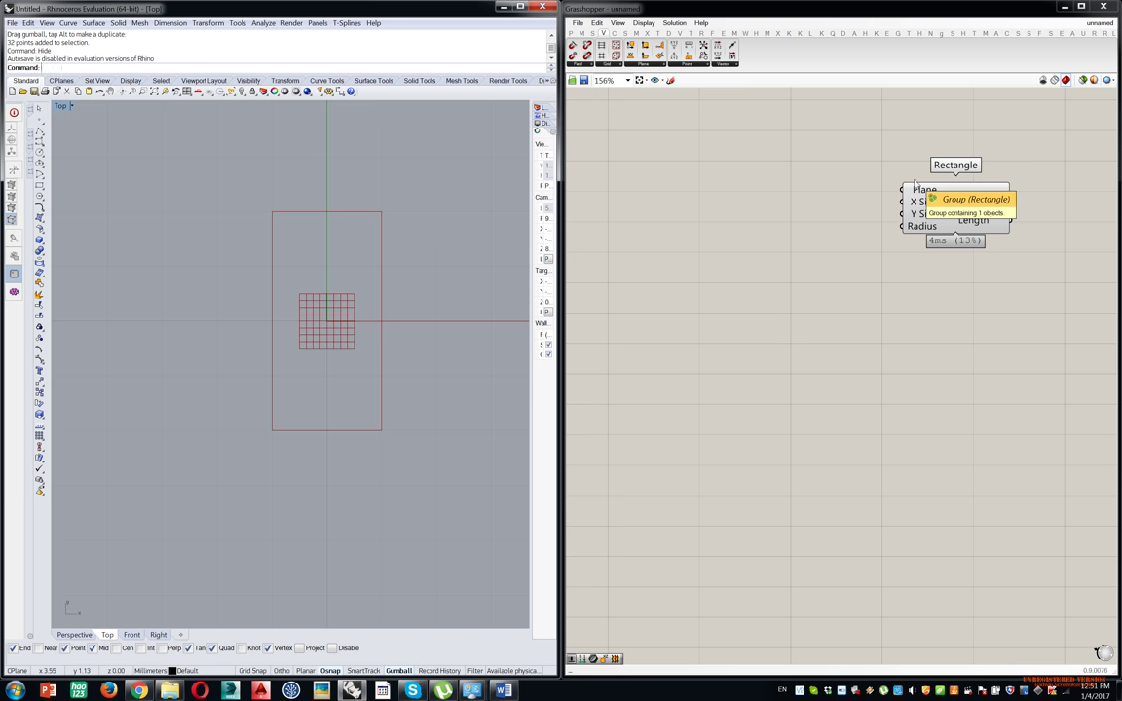
pyautogui.moveTo(924, 202)
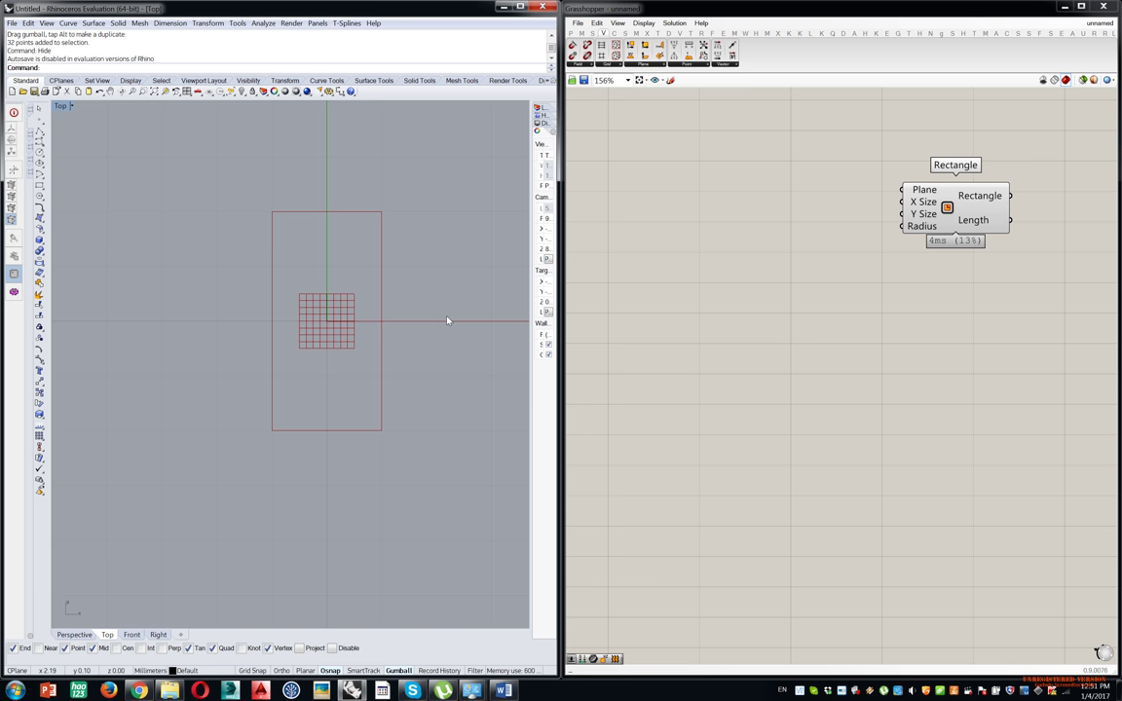
pyautogui.doubleClick(686, 231)
pyautogui.write('12')
pyautogui.press('Return')
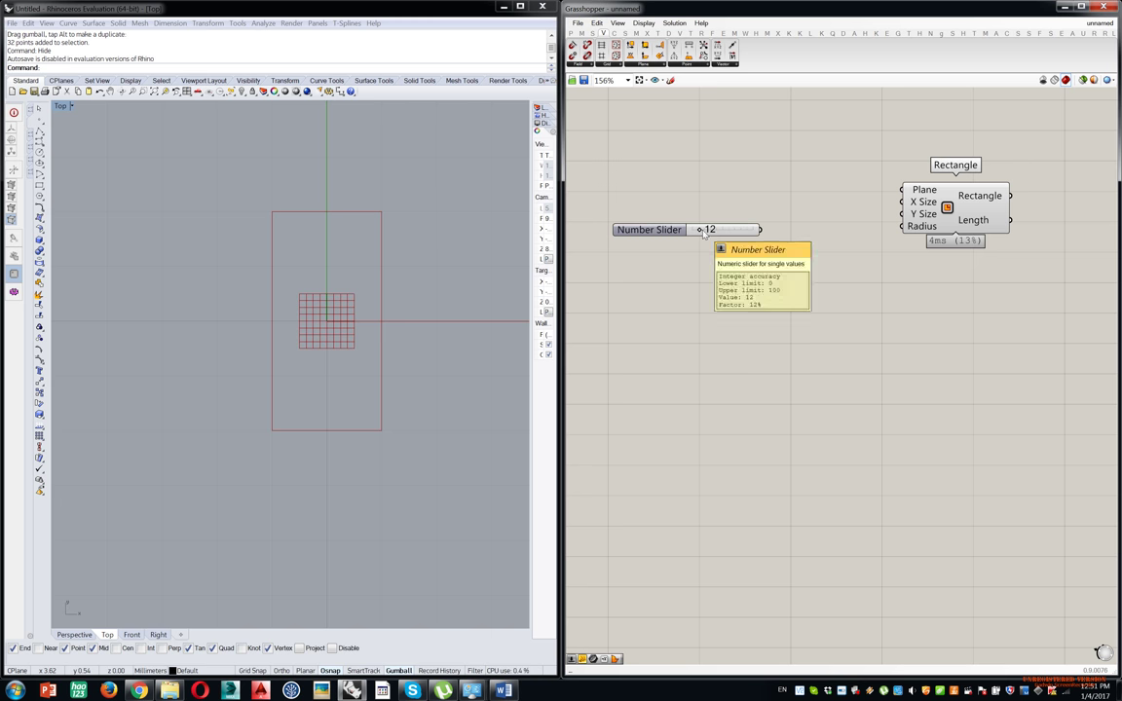
pyautogui.moveTo(727, 233); pyautogui.dragTo(911, 217)
# Add a second number slider with value 3 and connect it to the Rectangle's Y Size input.
pyautogui.scroll(3, 894, 187)
pyautogui.scroll(1, 671, 302)
pyautogui.doubleClick(670, 298)
pyautogui.write('3')
pyautogui.press('Return')
pyautogui.moveTo(852, 298); pyautogui.dragTo(917, 256)
# Set the Y Size slider to 5 and line up the X Size slider beside the Rectangle component.
pyautogui.moveTo(834, 293); pyautogui.dragTo(765, 280, button='right')
pyautogui.moveTo(729, 287); pyautogui.dragTo(690, 255)
pyautogui.moveTo(621, 251); pyautogui.dragTo(657, 252)
pyautogui.moveTo(684, 202); pyautogui.dragTo(729, 220)
pyautogui.moveTo(323, 172); pyautogui.dragTo(291, 274, button='right')
pyautogui.scroll(-10, 290, 276)
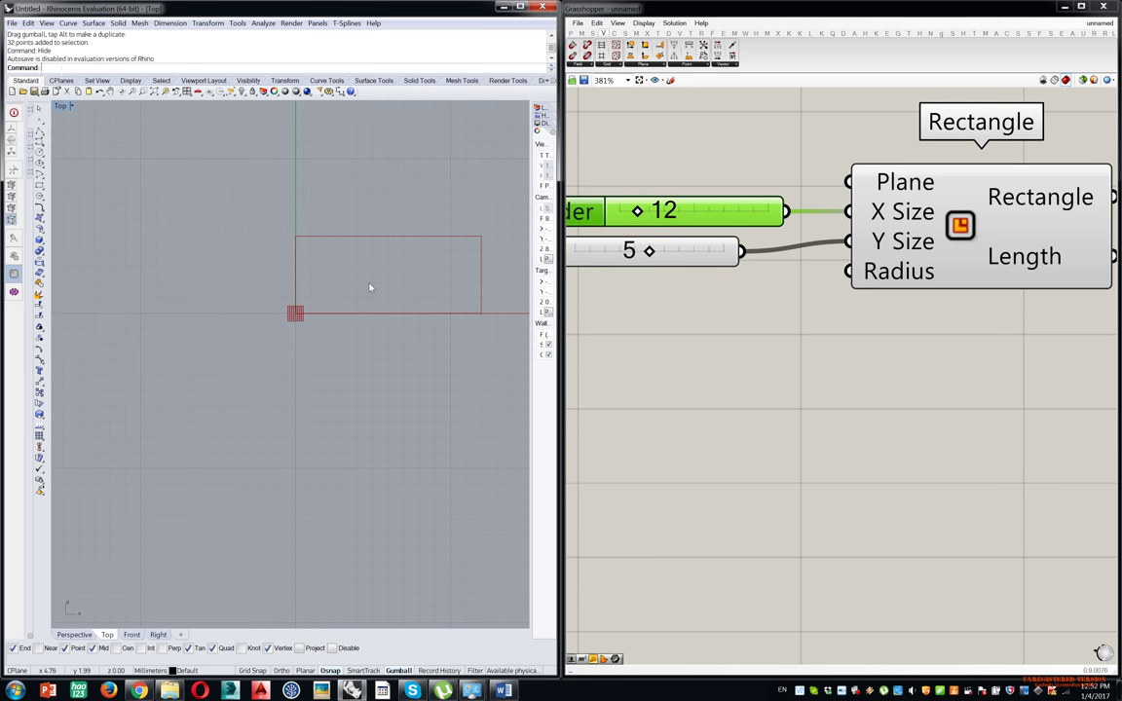
# Add a second Rectangle component with default inputs below the first and view its default rectangle in Rhino.
pyautogui.doubleClick(939, 397)
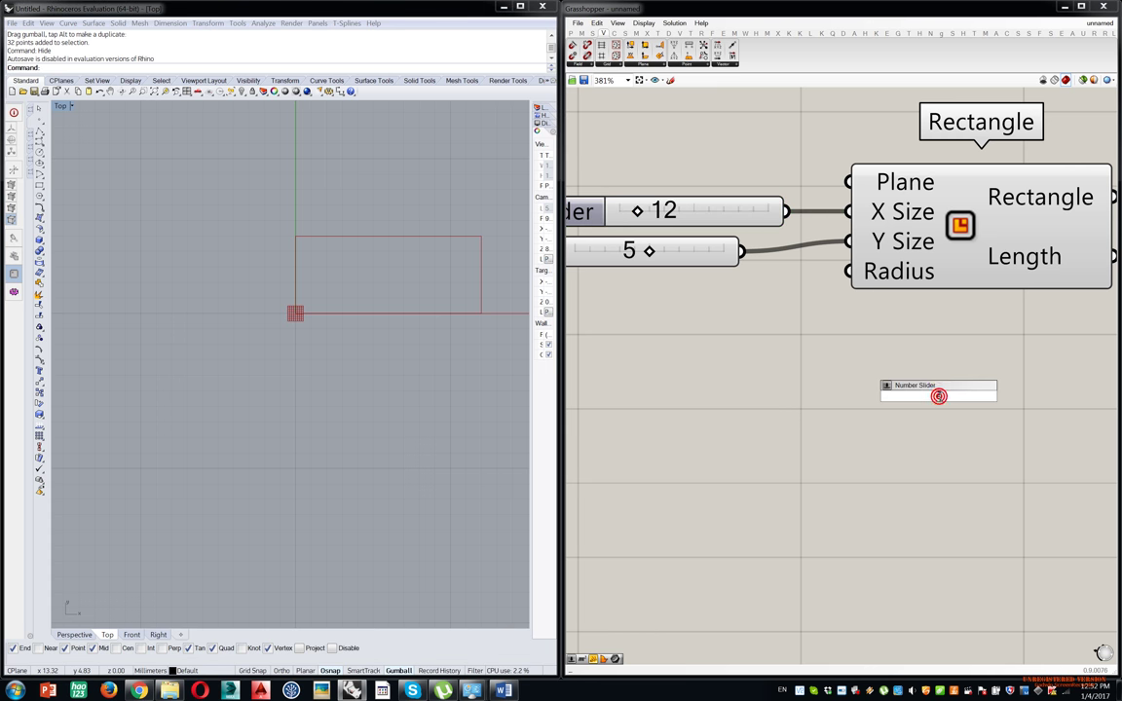
pyautogui.write('rect')
pyautogui.press('Return')
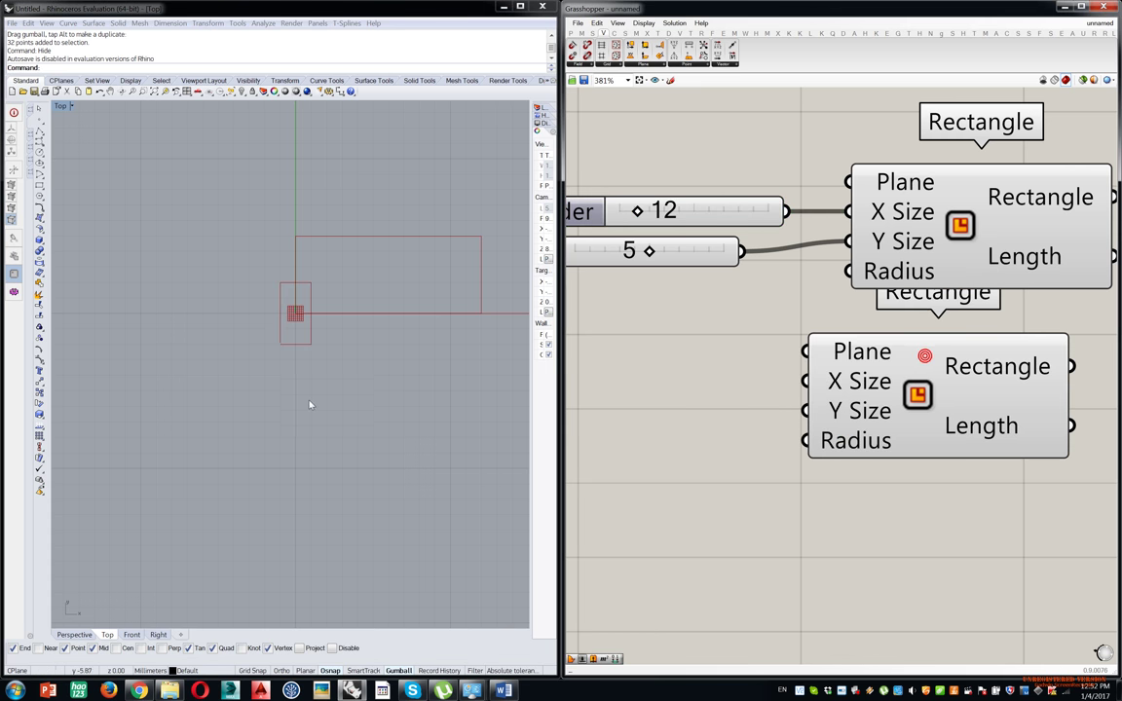
pyautogui.scroll(5, 298, 361)
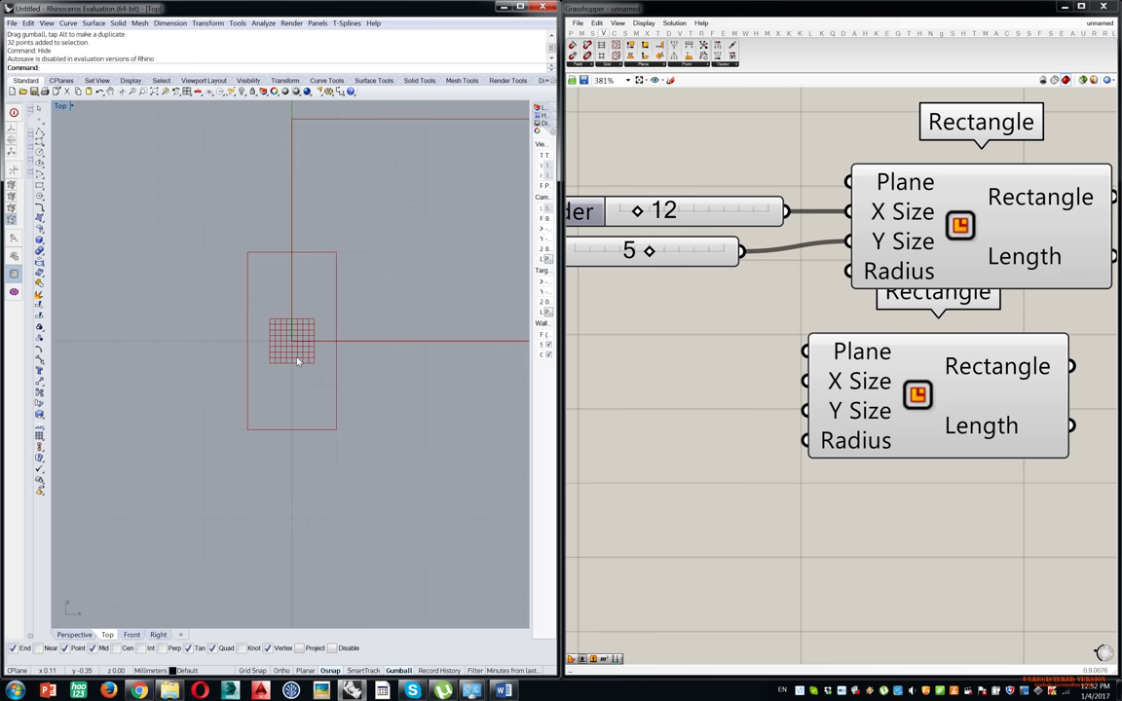
pyautogui.scroll(-3, 687, 488)
# Highlight the two rectangles in turn to compare their placement at the origin, and delete the second Rectangle component.
pyautogui.click(820, 427)
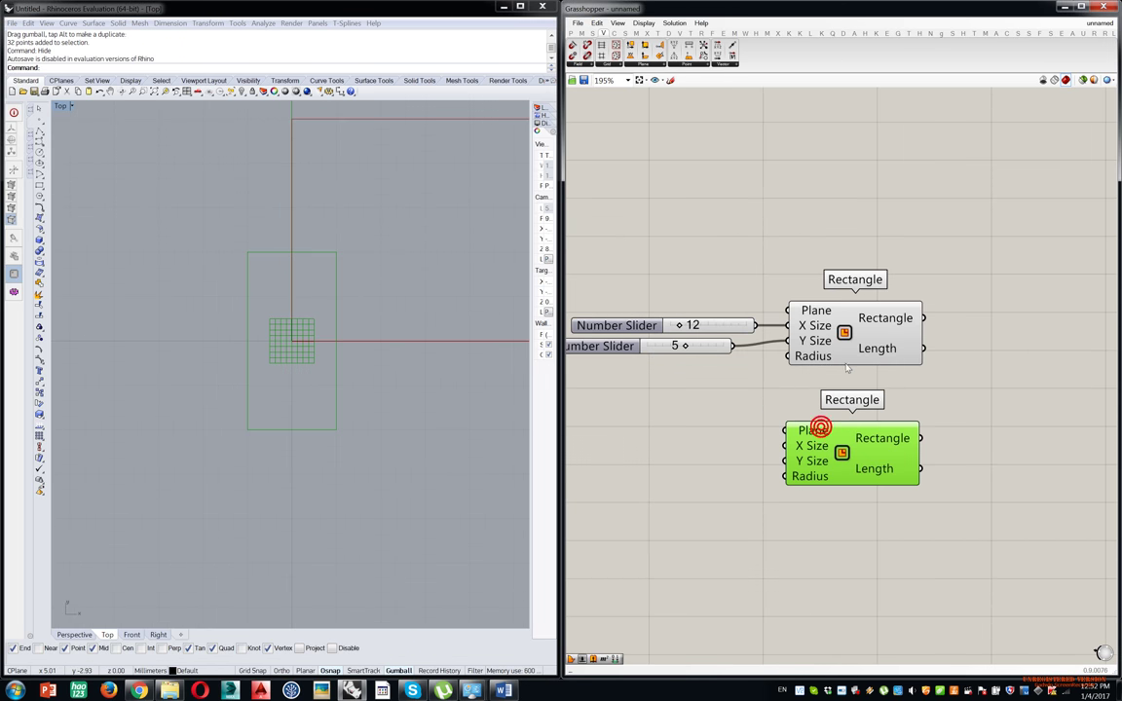
pyautogui.click(846, 377)
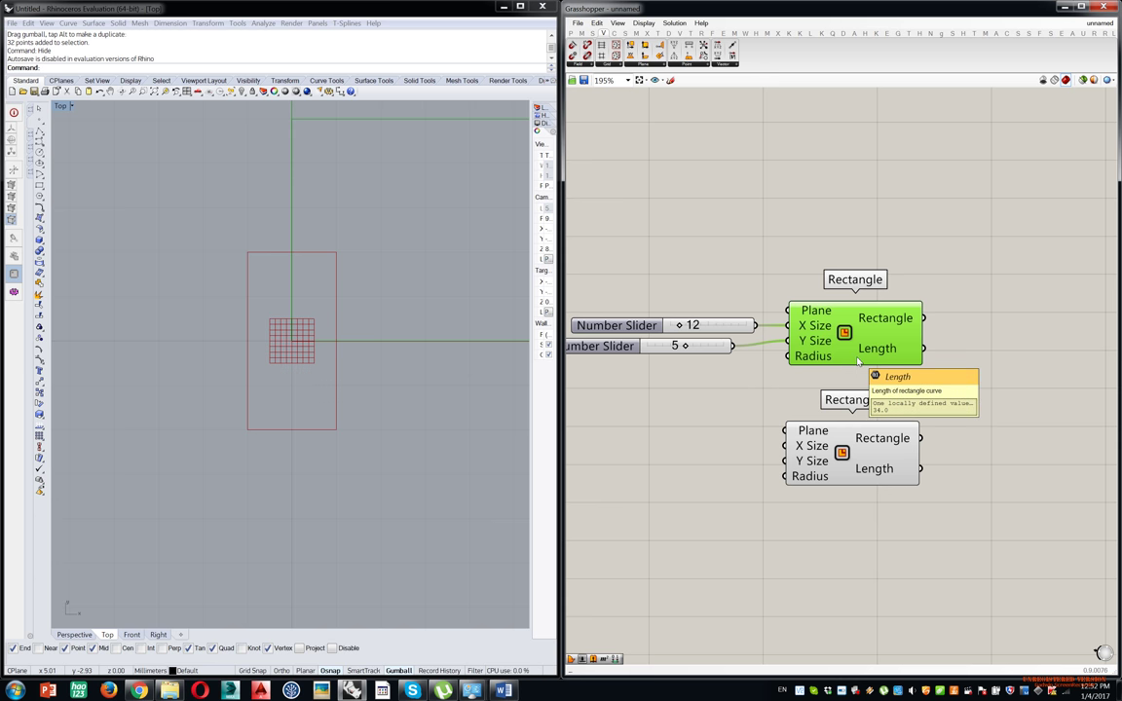
pyautogui.moveTo(448, 235); pyautogui.dragTo(403, 294, button='right')
pyautogui.click(881, 216)
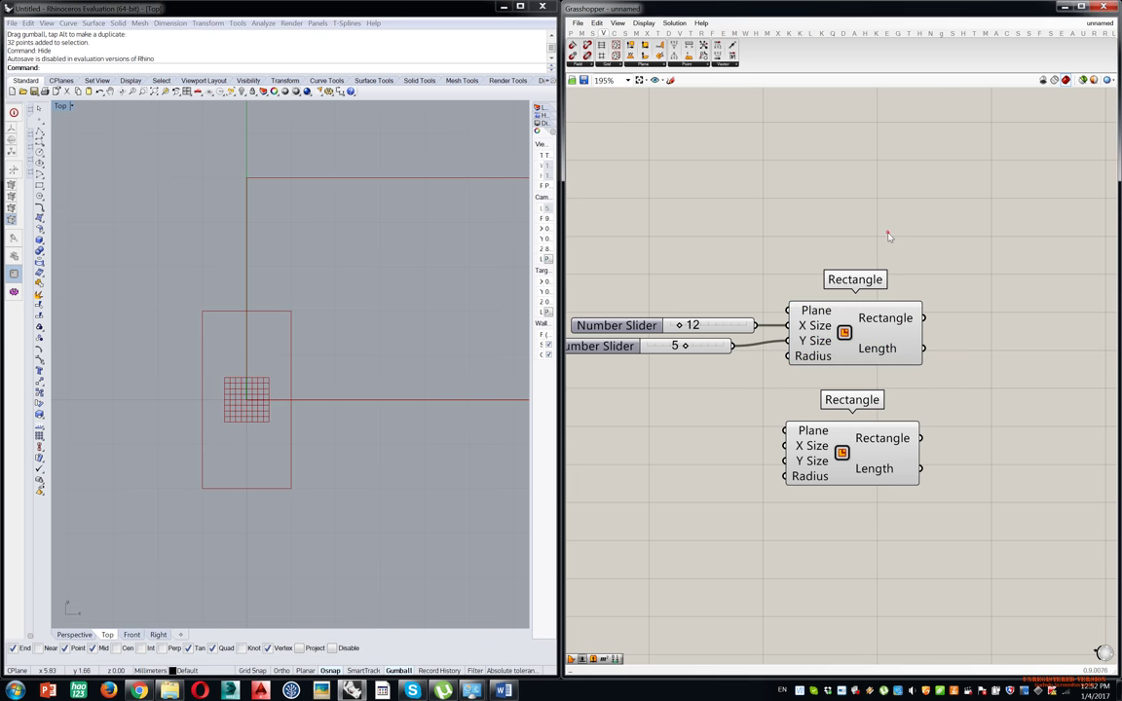
pyautogui.click(872, 338)
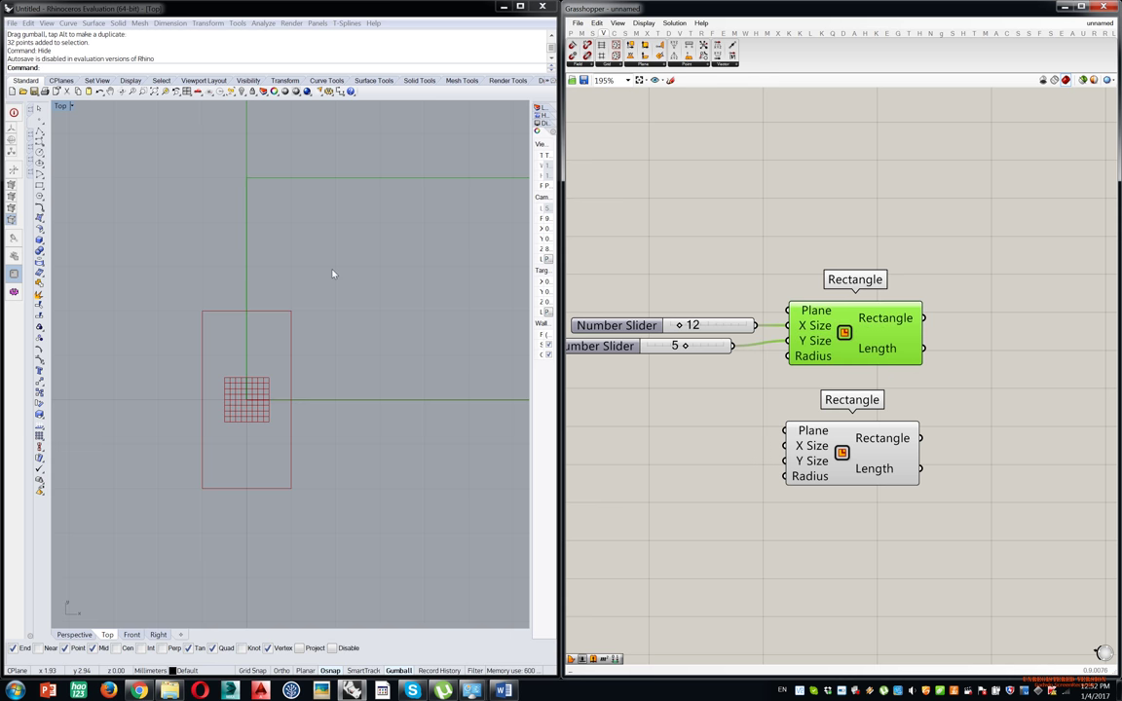
pyautogui.click(847, 462)
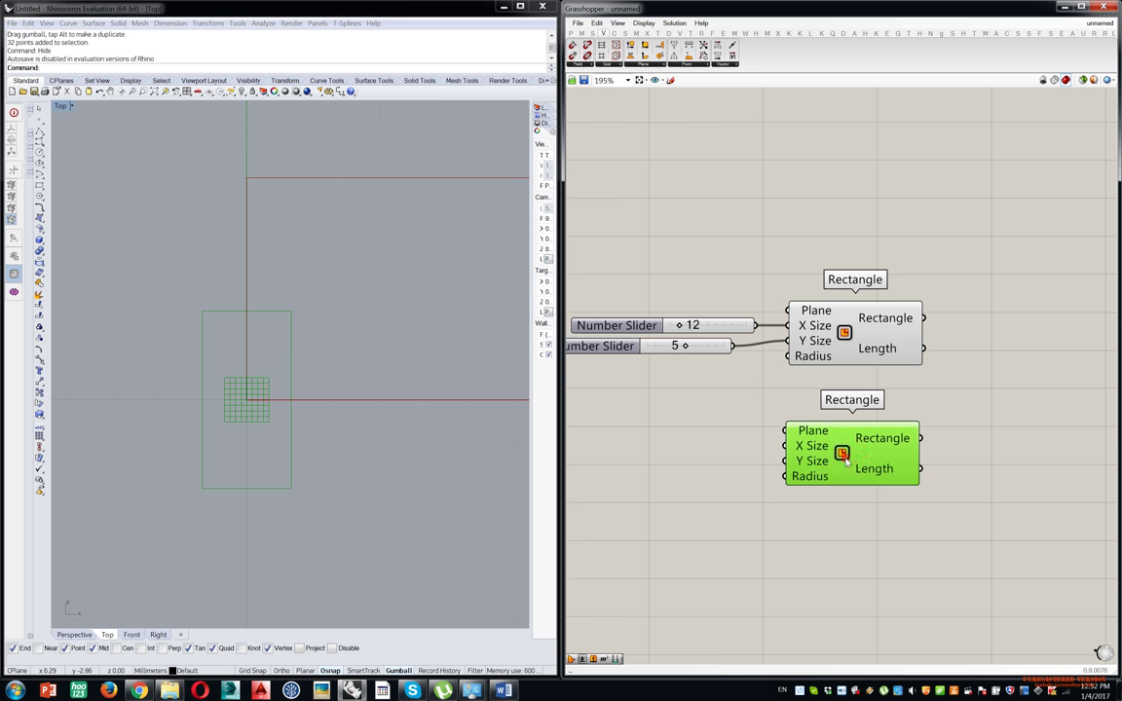
pyautogui.press('Delete')
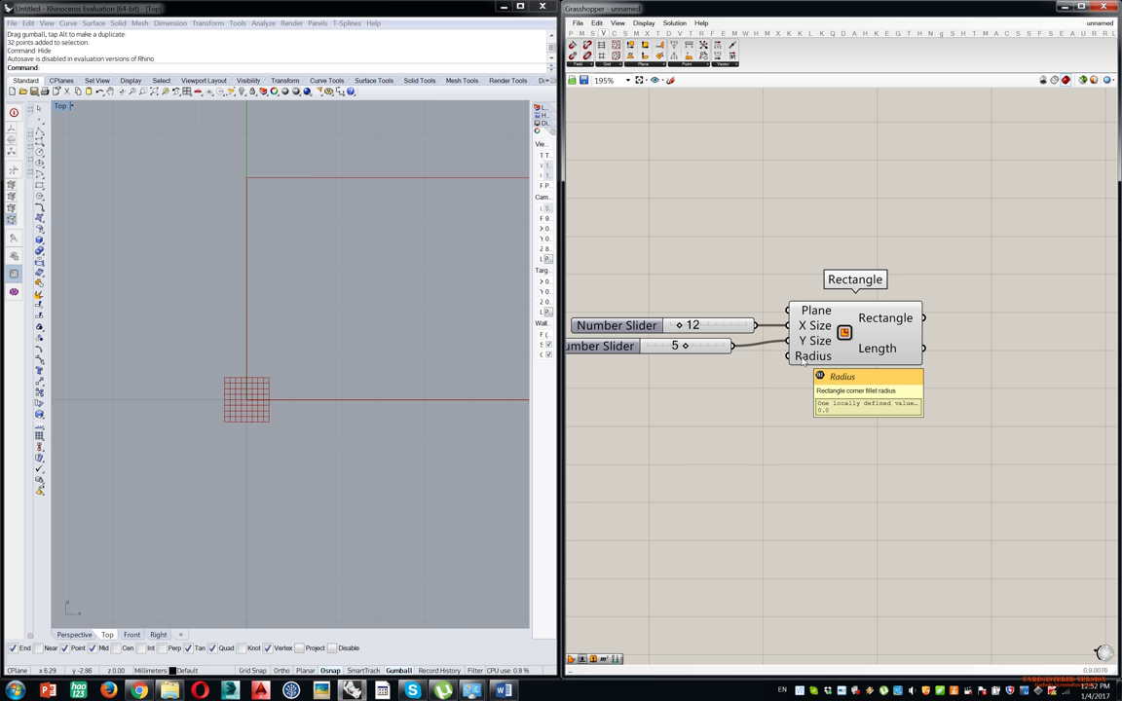
# Add a number slider with value 12.00 and connect it to the Rectangle's Radius input.
pyautogui.doubleClick(676, 513)
pyautogui.write('12.00')
pyautogui.press('Return')
pyautogui.moveTo(772, 510); pyautogui.dragTo(792, 354)
pyautogui.scroll(5, 674, 512)
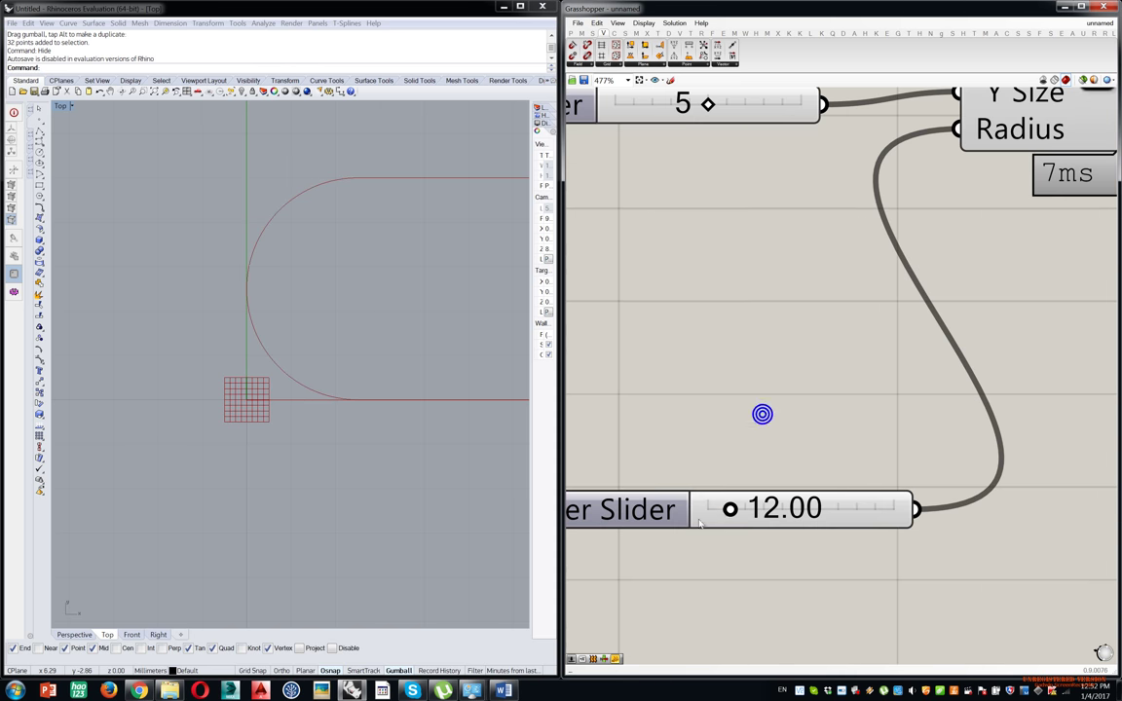
# Reduce the Rectangle's corner radius to 1.30 and further to 0.51.
pyautogui.moveTo(729, 508); pyautogui.dragTo(711, 509)
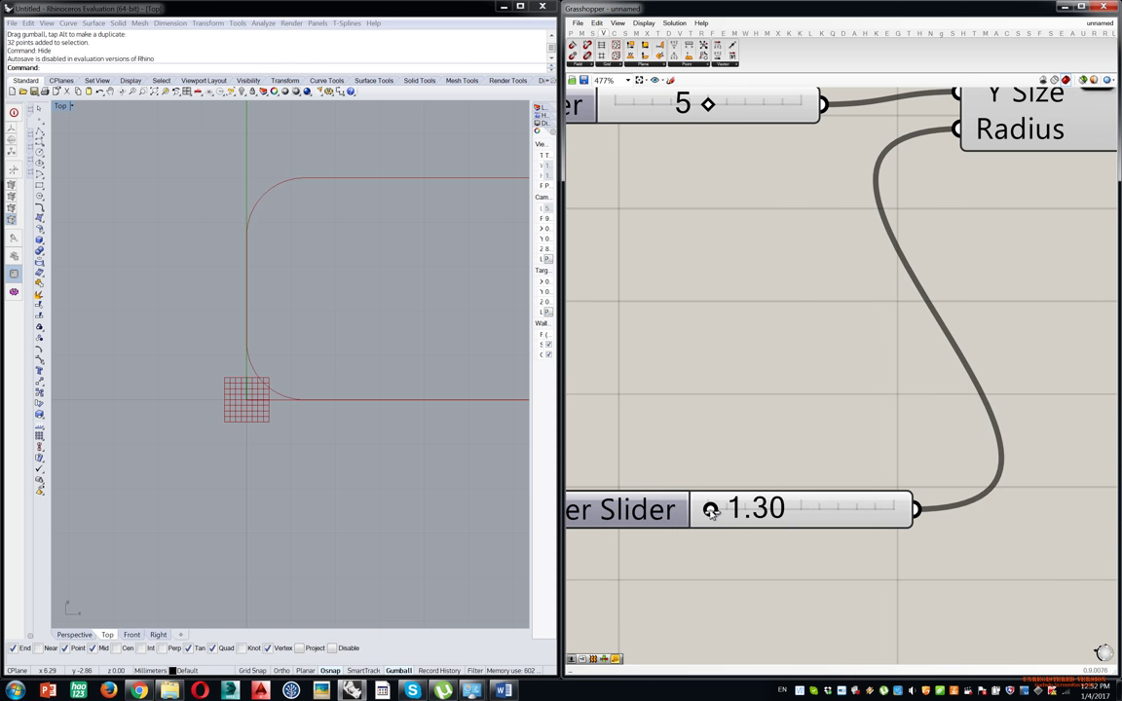
pyautogui.scroll(-4, 432, 262)
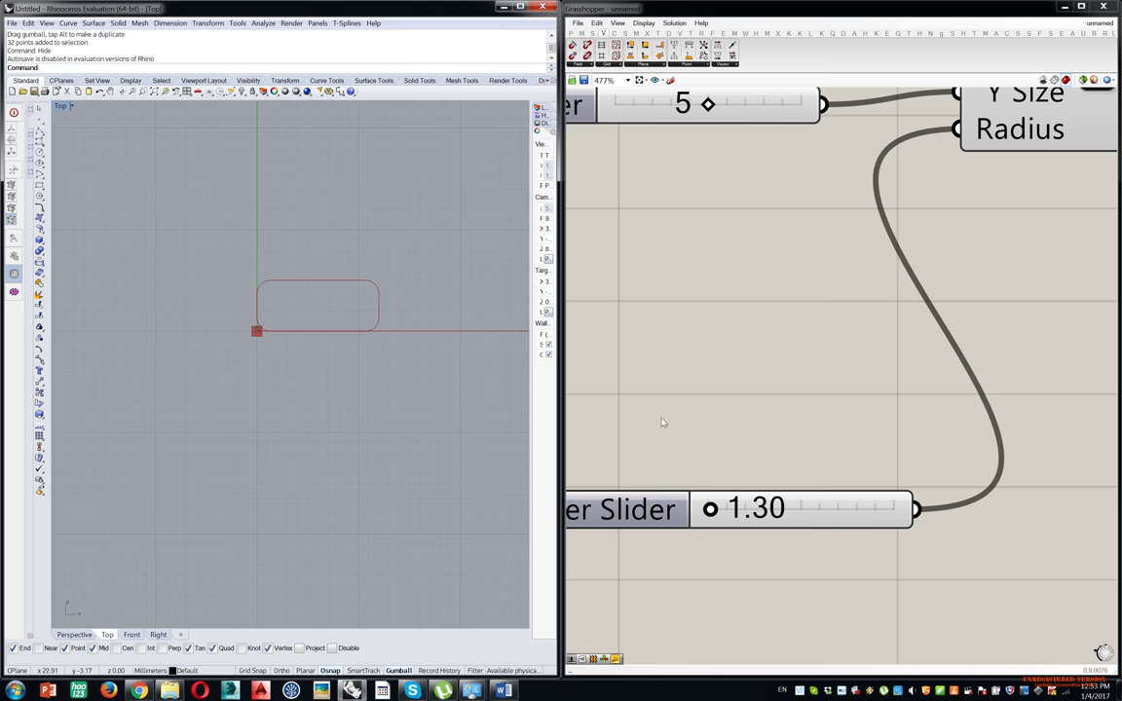
pyautogui.scroll(5, 686, 429)
pyautogui.scroll(1, 747, 503)
pyautogui.moveTo(753, 497); pyautogui.dragTo(748, 497)
pyautogui.scroll(4, 356, 288)
pyautogui.scroll(-4, 356, 336)
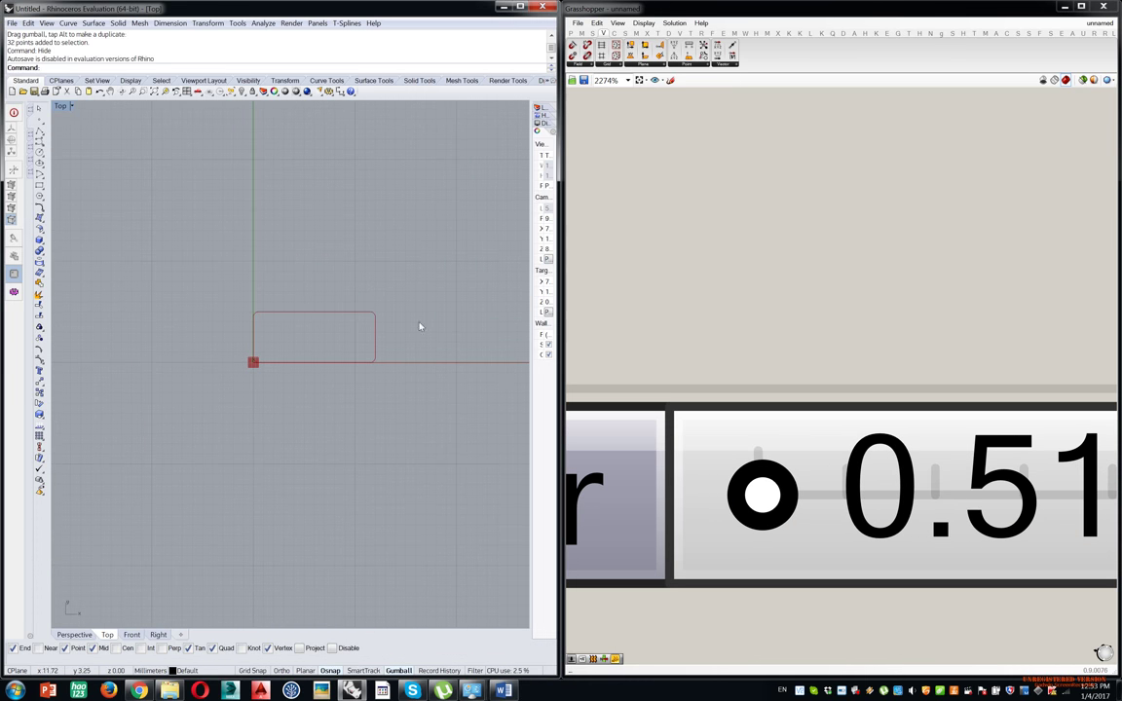
# Delete the number slider that feeds the Rectangle's Radius input.
pyautogui.moveTo(811, 322); pyautogui.dragTo(746, 369, button='right')
pyautogui.scroll(-11, 746, 368)
pyautogui.click(817, 385)
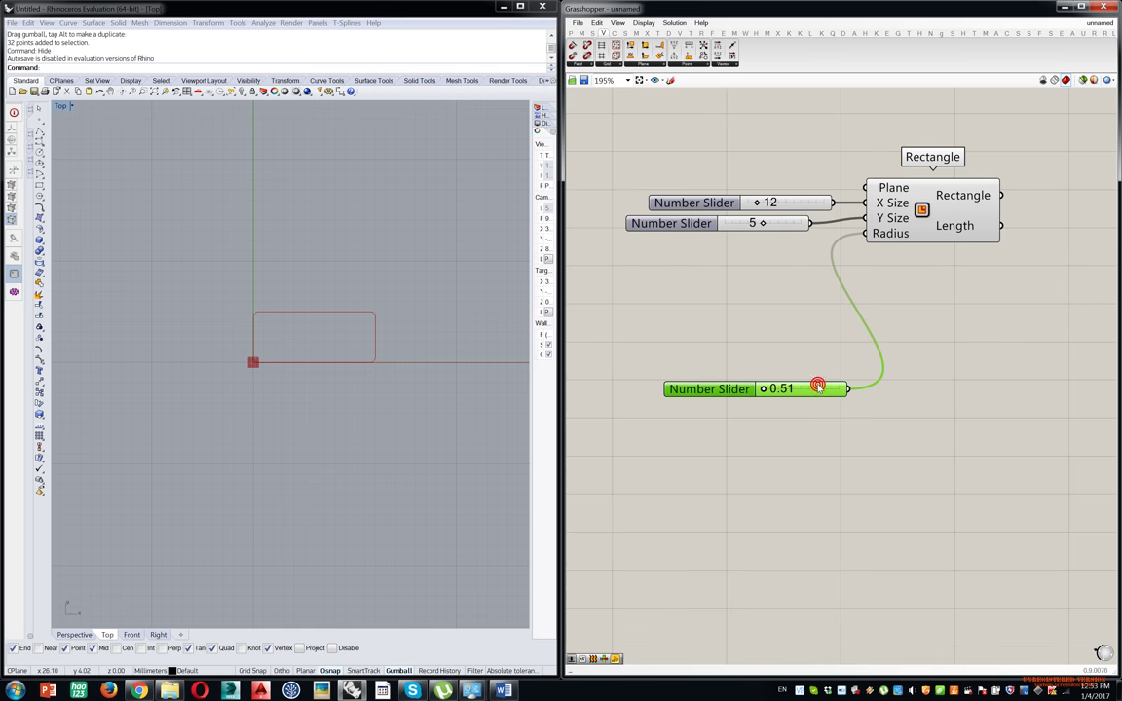
pyautogui.press('Delete')
pyautogui.moveTo(847, 266); pyautogui.dragTo(809, 322, button='right')
pyautogui.scroll(7, 889, 181)
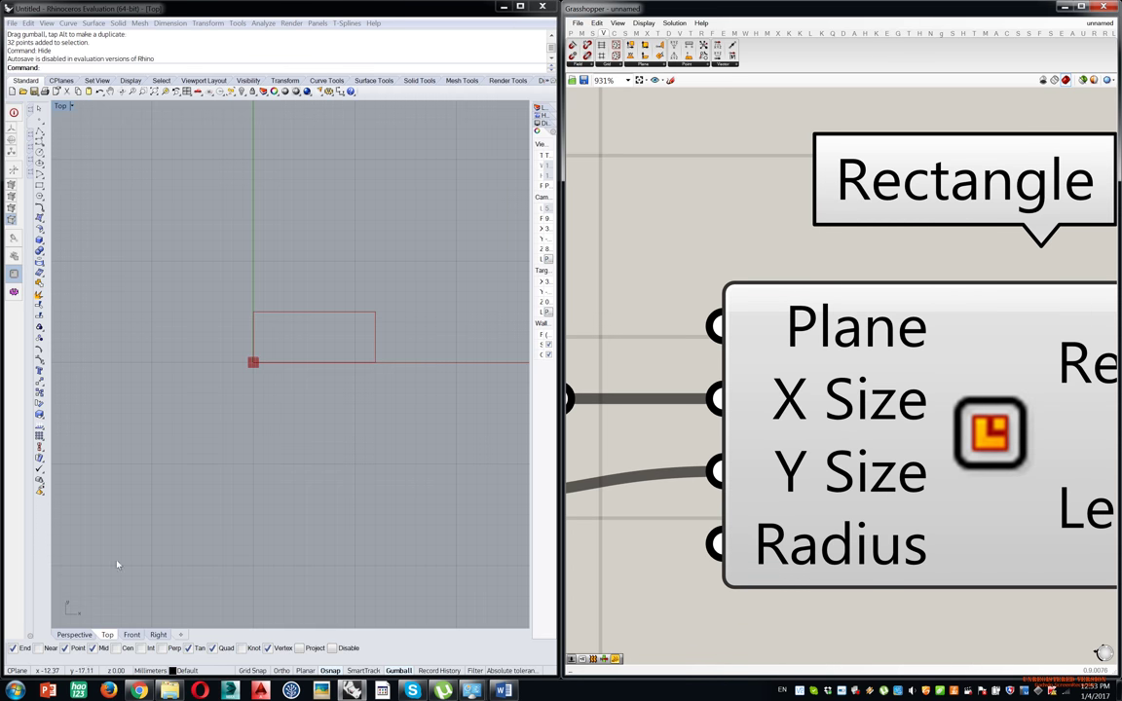
# Switch Rhino to the Perspective view and zoom in on the rectangle of the selected Rectangle component.
pyautogui.click(74, 635)
pyautogui.moveTo(346, 442); pyautogui.dragTo(419, 438, button='right')
pyautogui.scroll(6, 360, 458)
pyautogui.scroll(-5, 894, 389)
pyautogui.click(849, 396)
pyautogui.middleClick(851, 397)
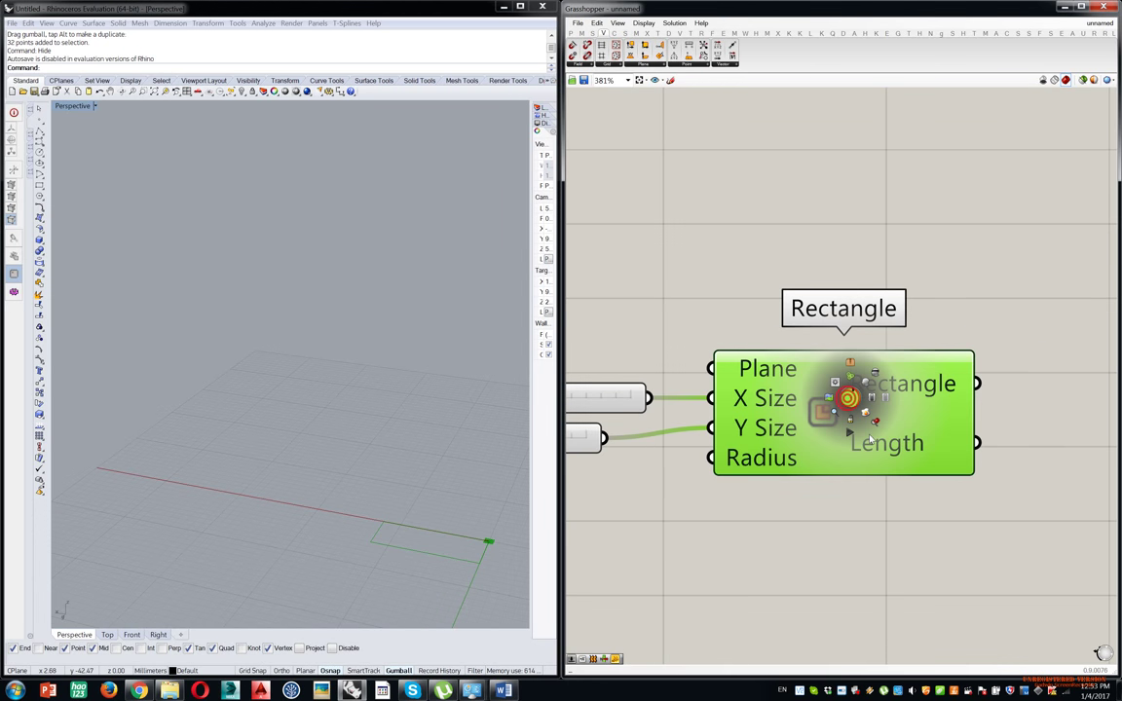
pyautogui.click(875, 423)
pyautogui.moveTo(346, 400); pyautogui.dragTo(443, 443, button='right')
pyautogui.scroll(-4, 389, 404)
# Add a Construct Point component above the sliders and connect its Point output to the Rectangle's Plane input.
pyautogui.moveTo(701, 203); pyautogui.dragTo(920, 201, button='right')
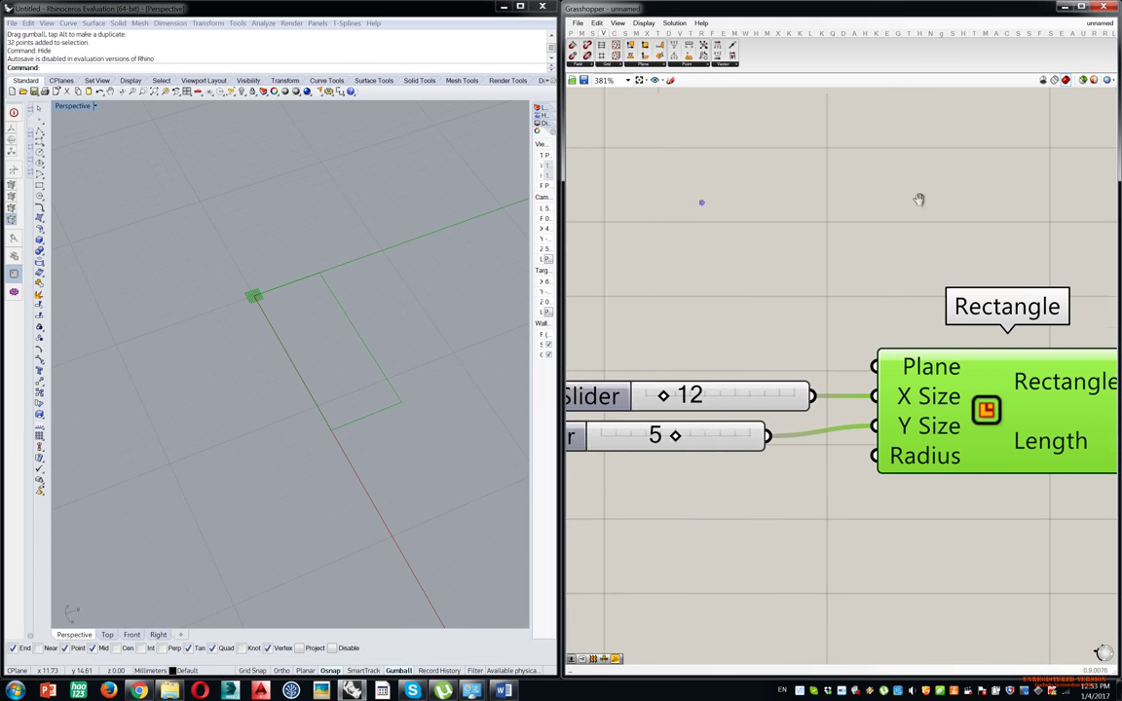
pyautogui.doubleClick(694, 200)
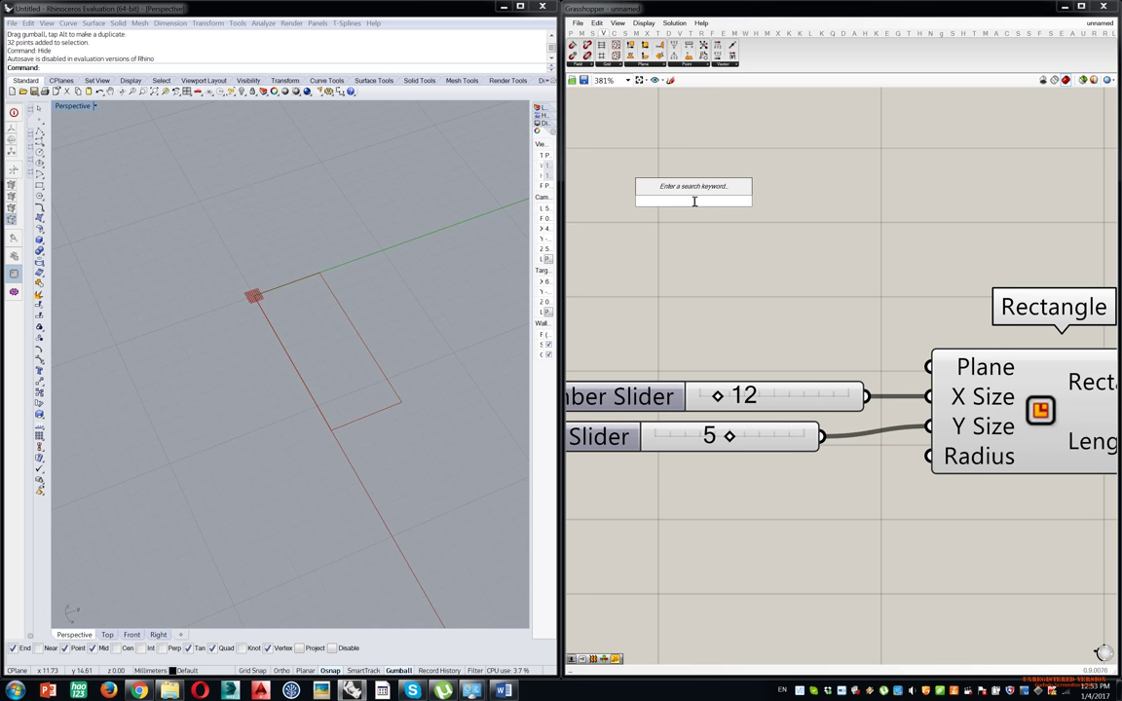
pyautogui.write('xyz')
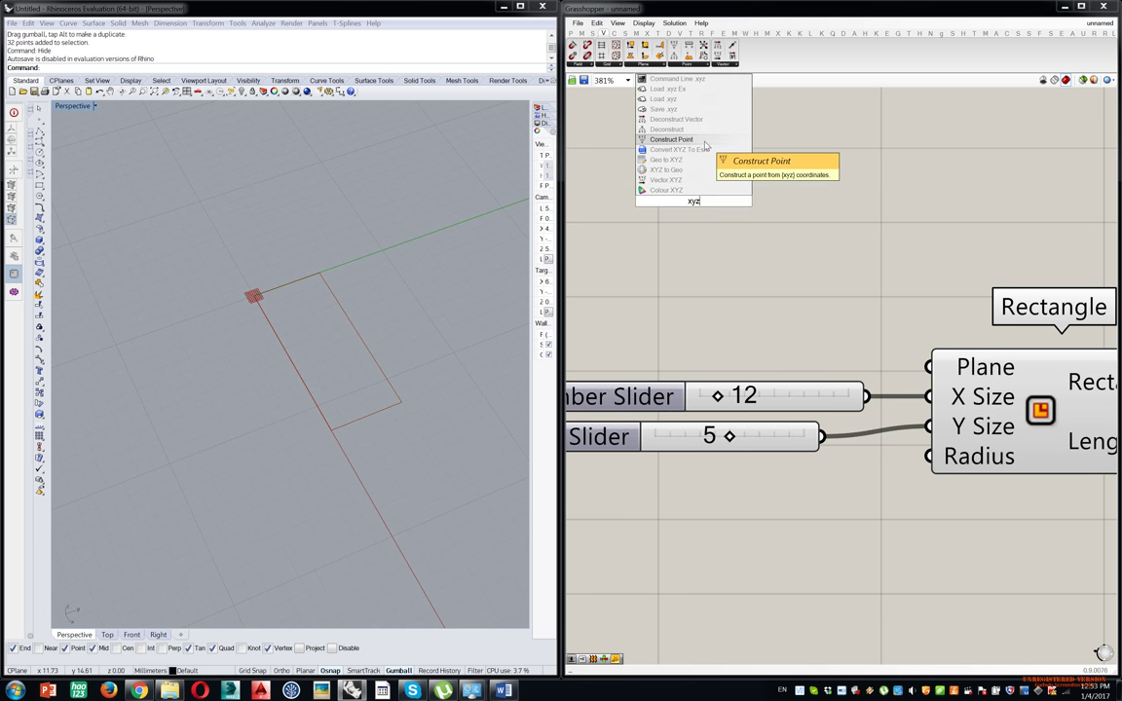
pyautogui.click(671, 139)
pyautogui.moveTo(939, 319); pyautogui.dragTo(930, 366)
pyautogui.scroll(-2, 836, 325)
pyautogui.moveTo(794, 285); pyautogui.dragTo(885, 298, button='right')
pyautogui.moveTo(846, 270); pyautogui.dragTo(907, 312)
# Add a number slider with value 12 for the point's X coordinate and a copy of it for the Y coordinate.
pyautogui.click(684, 283)
pyautogui.doubleClick(684, 277)
pyautogui.write('12')
pyautogui.press('Return')
pyautogui.scroll(2, 640, 401)
pyautogui.moveTo(840, 201); pyautogui.dragTo(896, 238)
pyautogui.hotkey('ctrl', 'c')
pyautogui.hotkey('ctrl', 'v')
pyautogui.scroll(-3, 410, 293)
pyautogui.keyDown('shift'); pyautogui.moveTo(444, 298); pyautogui.dragTo(365, 303, button='right'); pyautogui.keyUp('shift')
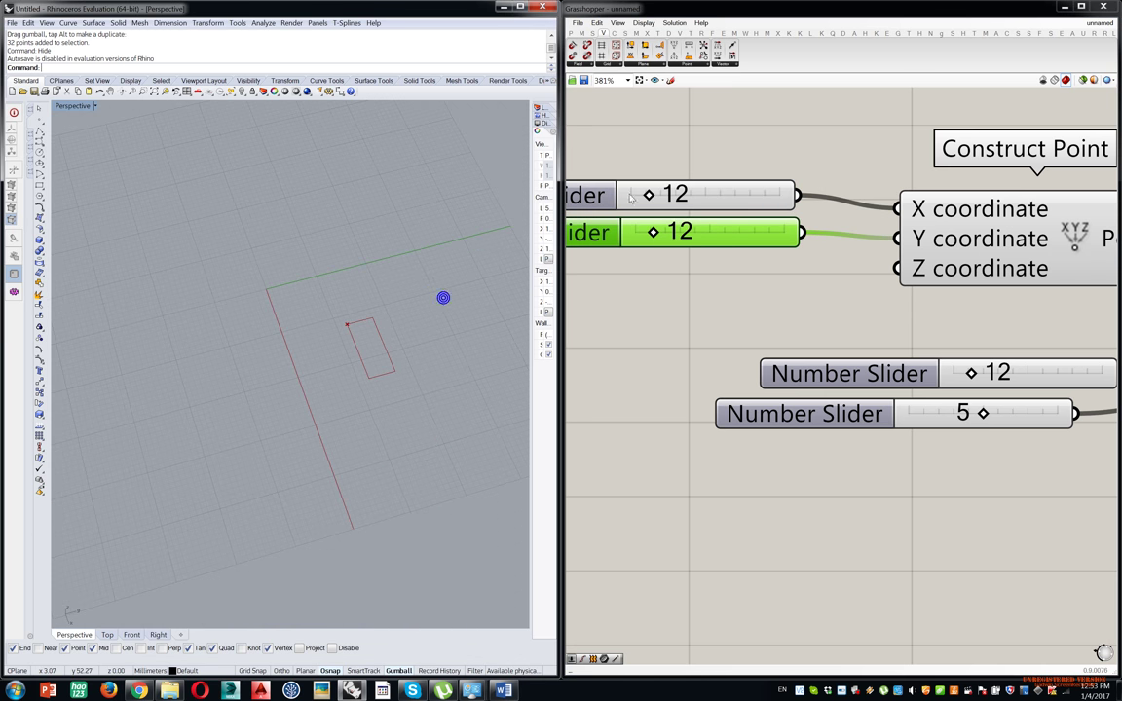
# Set the point's X coordinate to 5 and its Y coordinate to 8 to move the rectangle.
pyautogui.moveTo(655, 196); pyautogui.dragTo(647, 231)
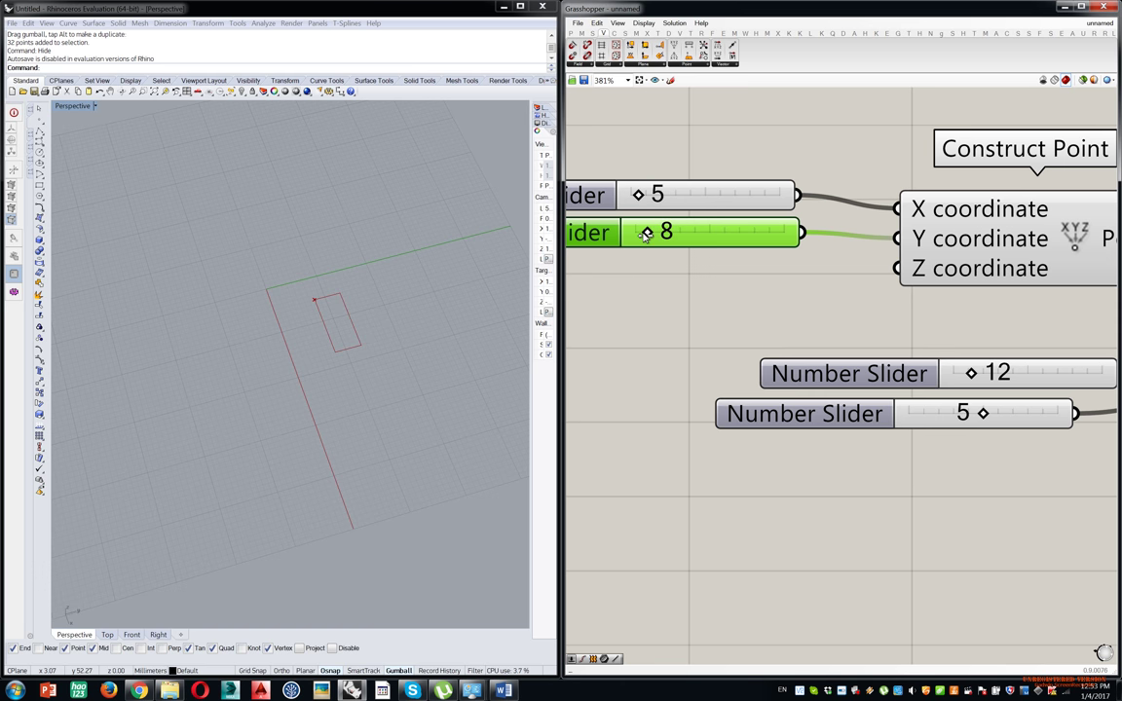
pyautogui.click(728, 196)
pyautogui.scroll(4, 325, 306)
pyautogui.moveTo(308, 308); pyautogui.dragTo(356, 303, button='right')
pyautogui.scroll(-4, 823, 292)
pyautogui.moveTo(917, 269); pyautogui.dragTo(868, 250, button='right')
pyautogui.moveTo(848, 249); pyautogui.dragTo(829, 238)
# Add an XZ Plane component with the constructed point as its Origin and feed its Plane output into the Rectangle.
pyautogui.doubleClick(922, 193)
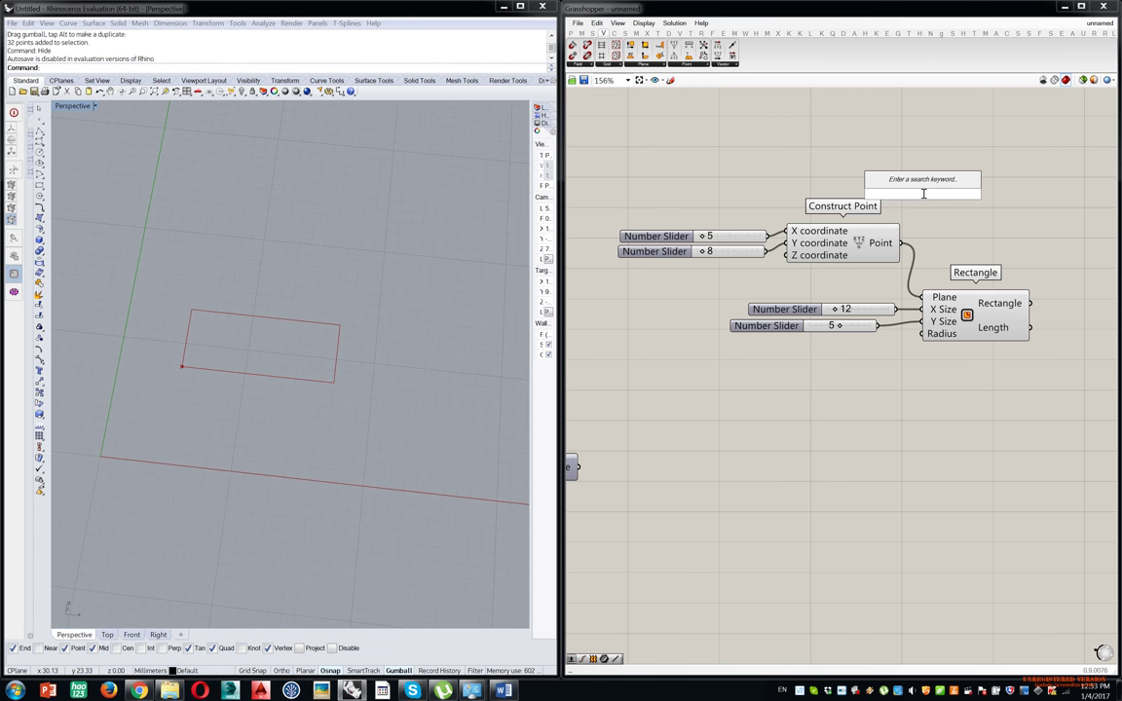
pyautogui.write('xz')
pyautogui.press('Return')
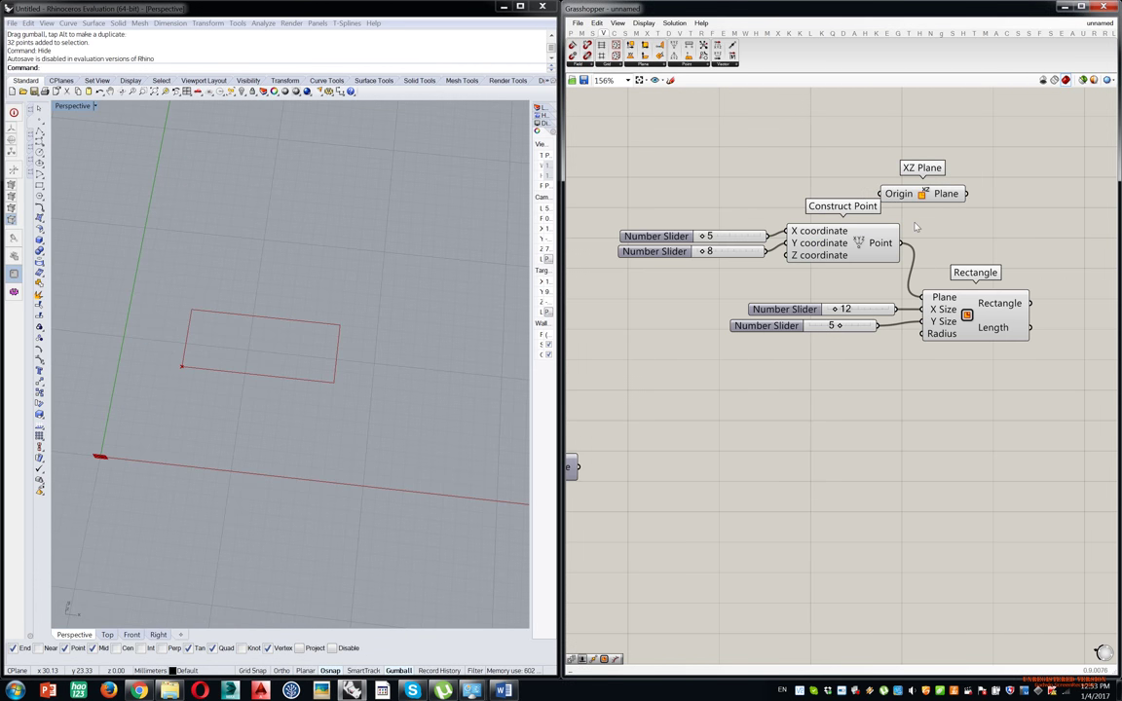
pyautogui.scroll(3, 915, 227)
pyautogui.moveTo(897, 246); pyautogui.dragTo(880, 167)
pyautogui.moveTo(1024, 153); pyautogui.dragTo(939, 358)
pyautogui.scroll(-2, 975, 356)
pyautogui.moveTo(1036, 358); pyautogui.dragTo(945, 361, button='right')
# Line up XZ Plane and Rectangle beside Construct Point and orbit the Perspective view around the upright rectangle.
pyautogui.moveTo(945, 361); pyautogui.dragTo(1109, 332)
pyautogui.moveTo(843, 227); pyautogui.dragTo(884, 292)
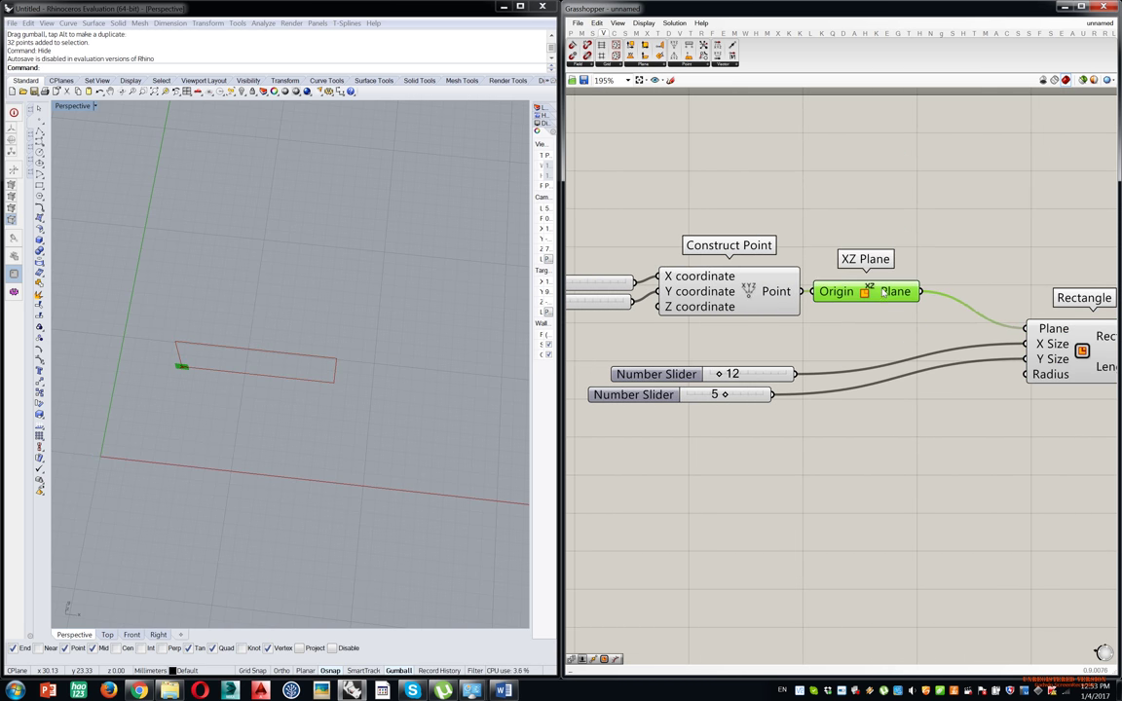
pyautogui.moveTo(1074, 359); pyautogui.dragTo(1000, 321)
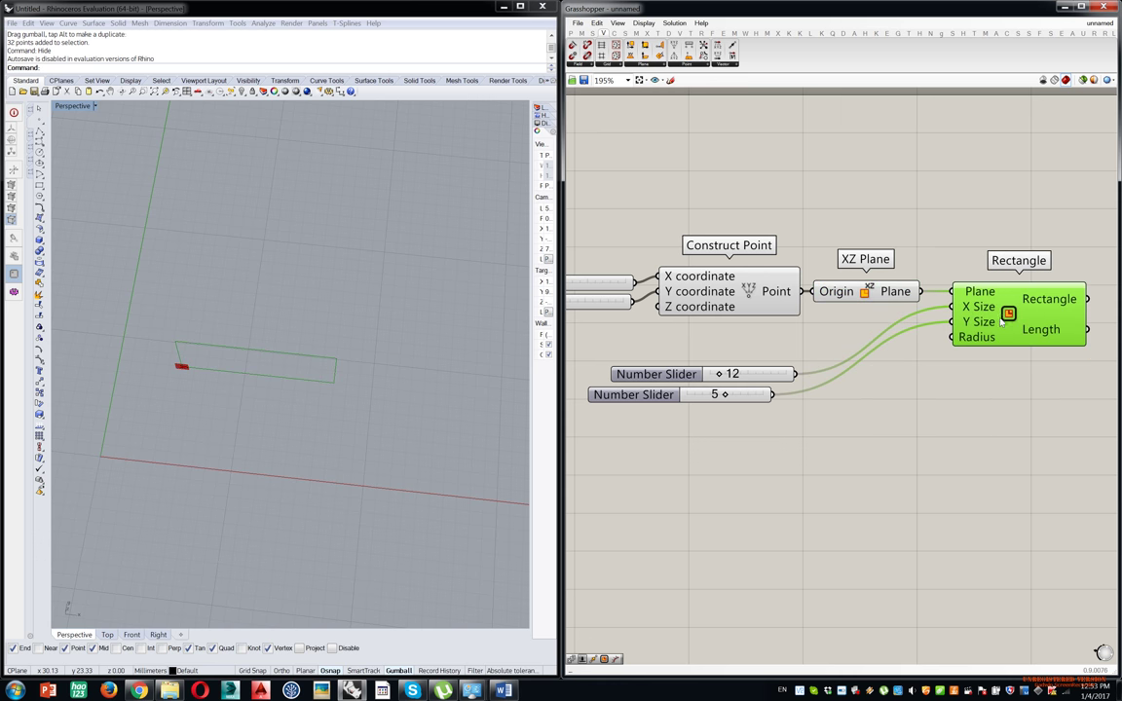
pyautogui.moveTo(289, 361); pyautogui.dragTo(173, 357, button='right')
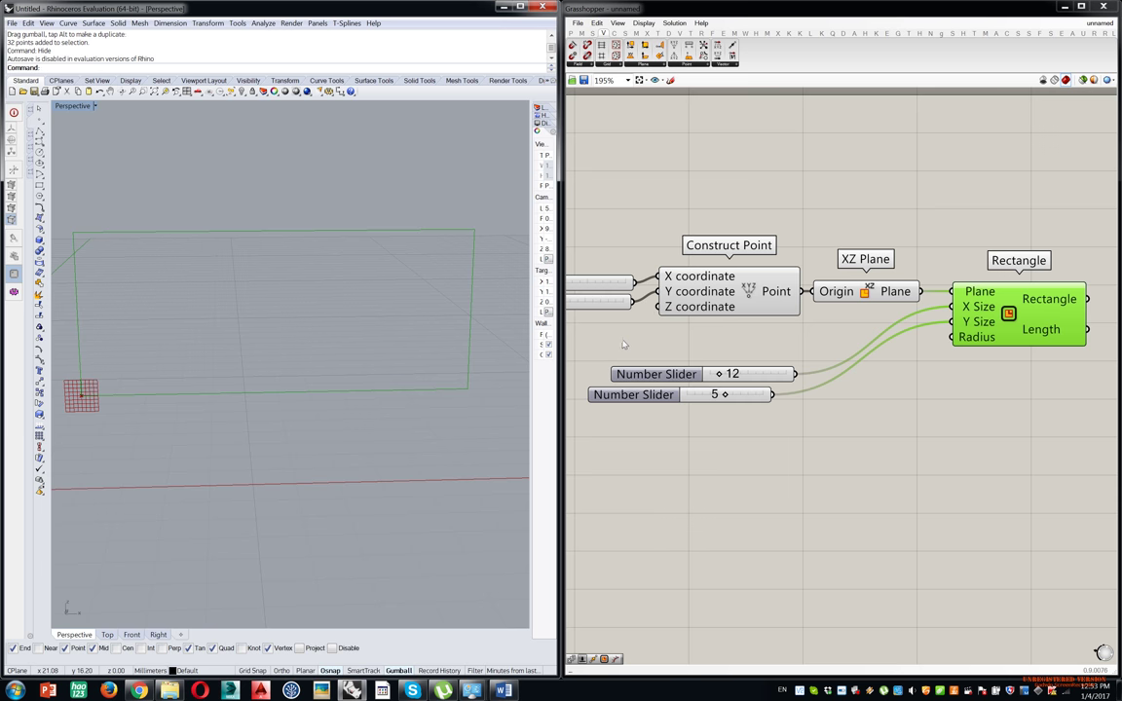
pyautogui.moveTo(407, 316); pyautogui.dragTo(442, 351, button='right')
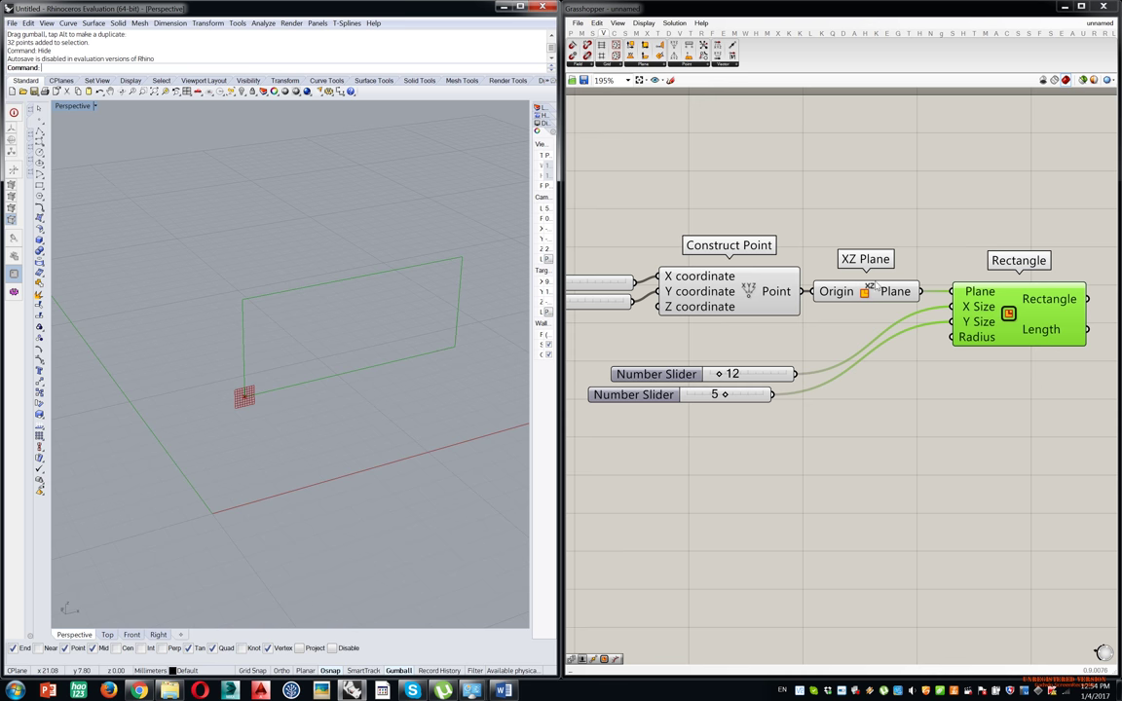
# Delete the XZ Plane component and reconnect the constructed point directly to the Rectangle's Plane input.
pyautogui.click(872, 287)
pyautogui.press('Delete')
pyautogui.moveTo(801, 292); pyautogui.dragTo(953, 292)
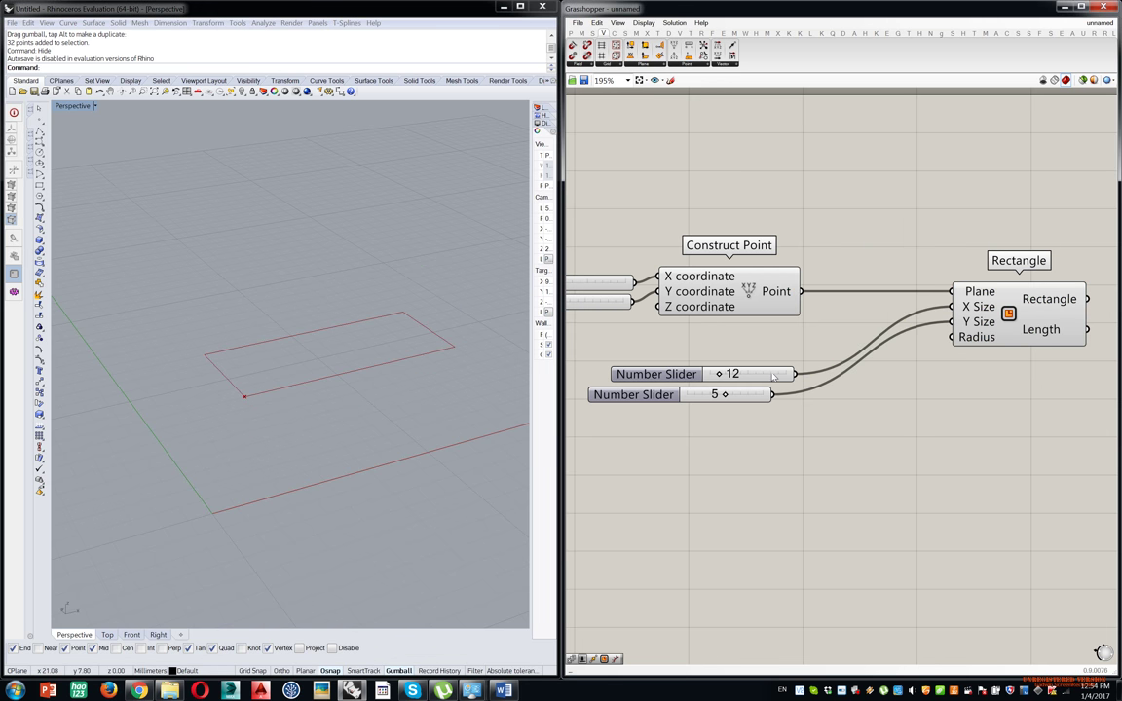
# Move the X Size and Y Size sliders up below Construct Point and show the selected rectangle in Rhino's Top view.
pyautogui.moveTo(775, 374); pyautogui.dragTo(774, 334)
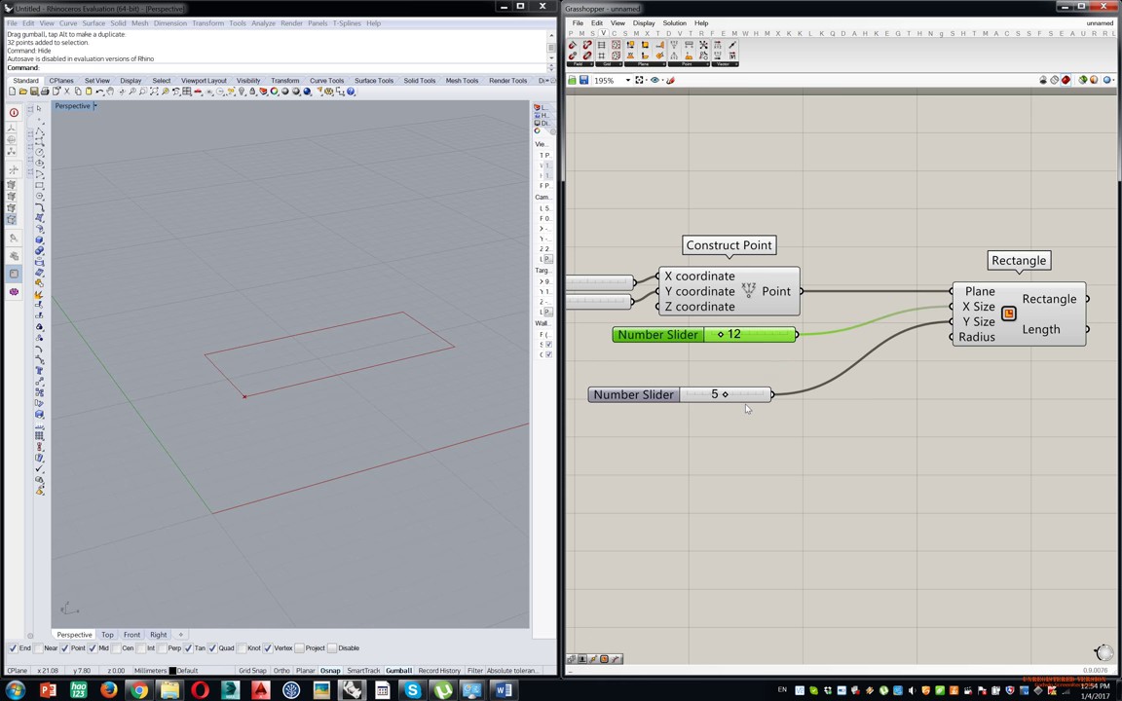
pyautogui.moveTo(747, 396); pyautogui.dragTo(775, 356)
pyautogui.click(1014, 325)
pyautogui.press('space')
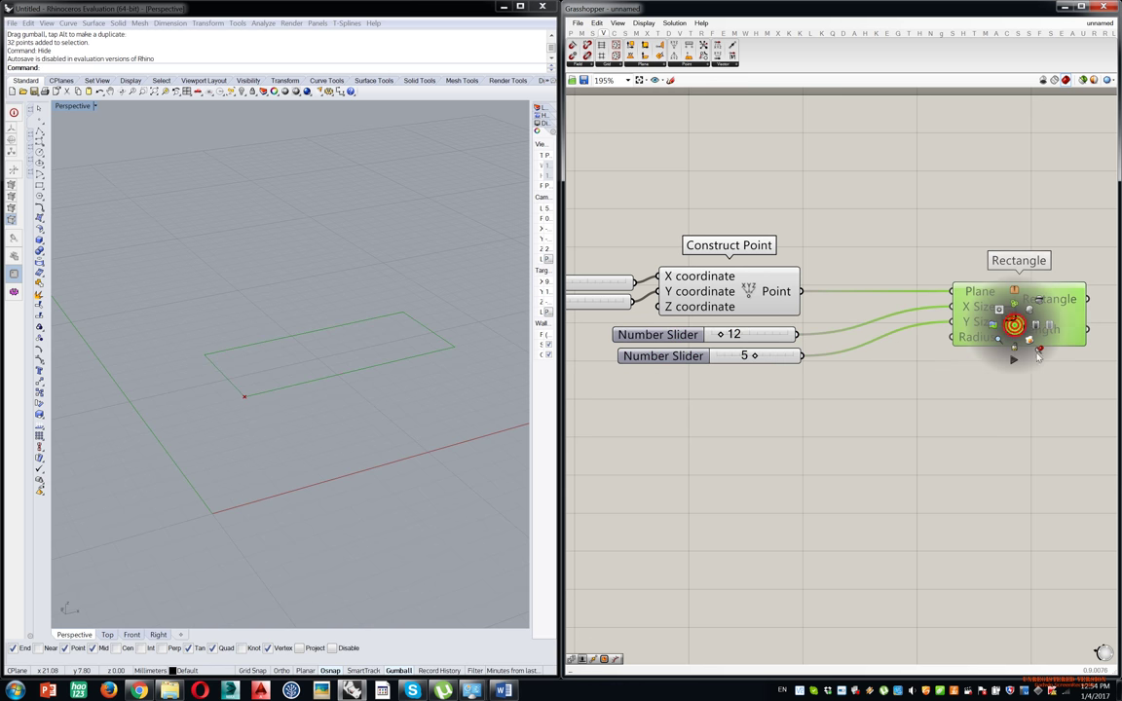
pyautogui.click(108, 635)
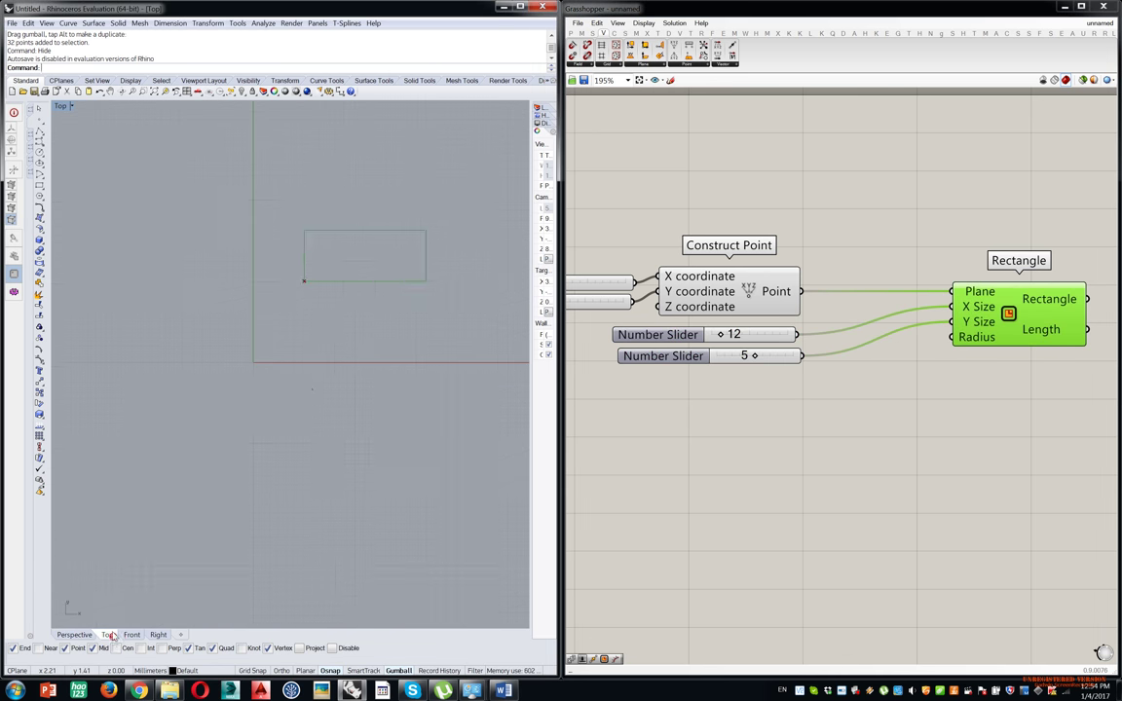
pyautogui.scroll(5, 298, 331)
pyautogui.scroll(-3, 214, 367)
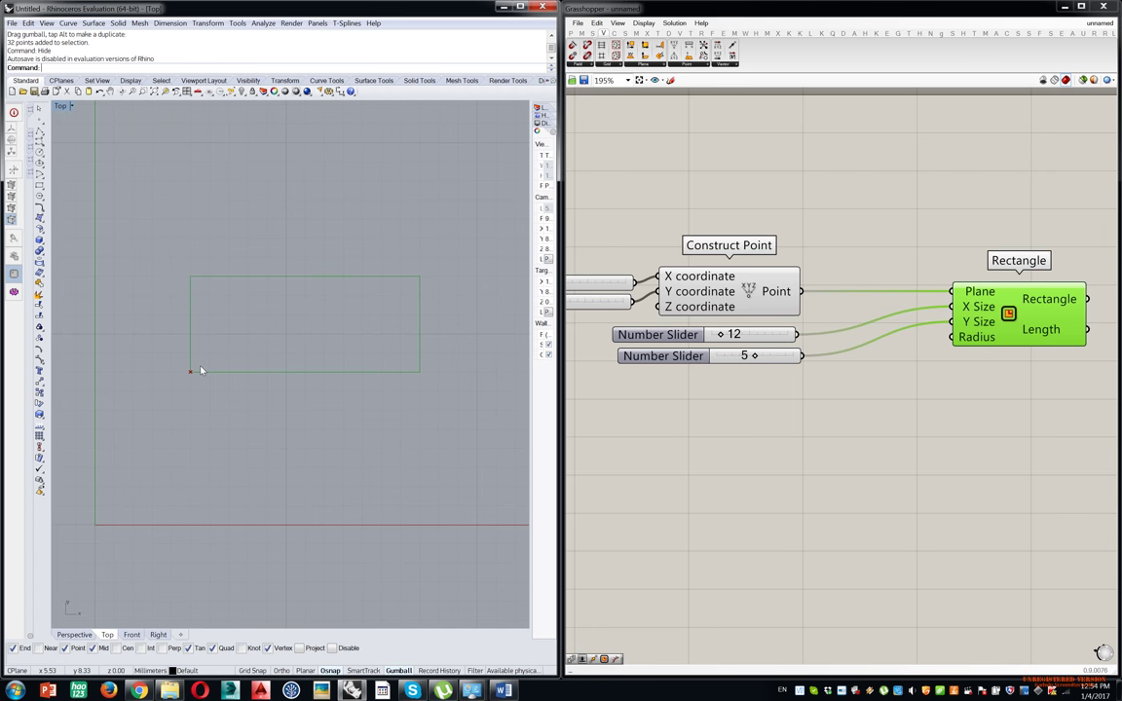
pyautogui.rightClick(969, 691)
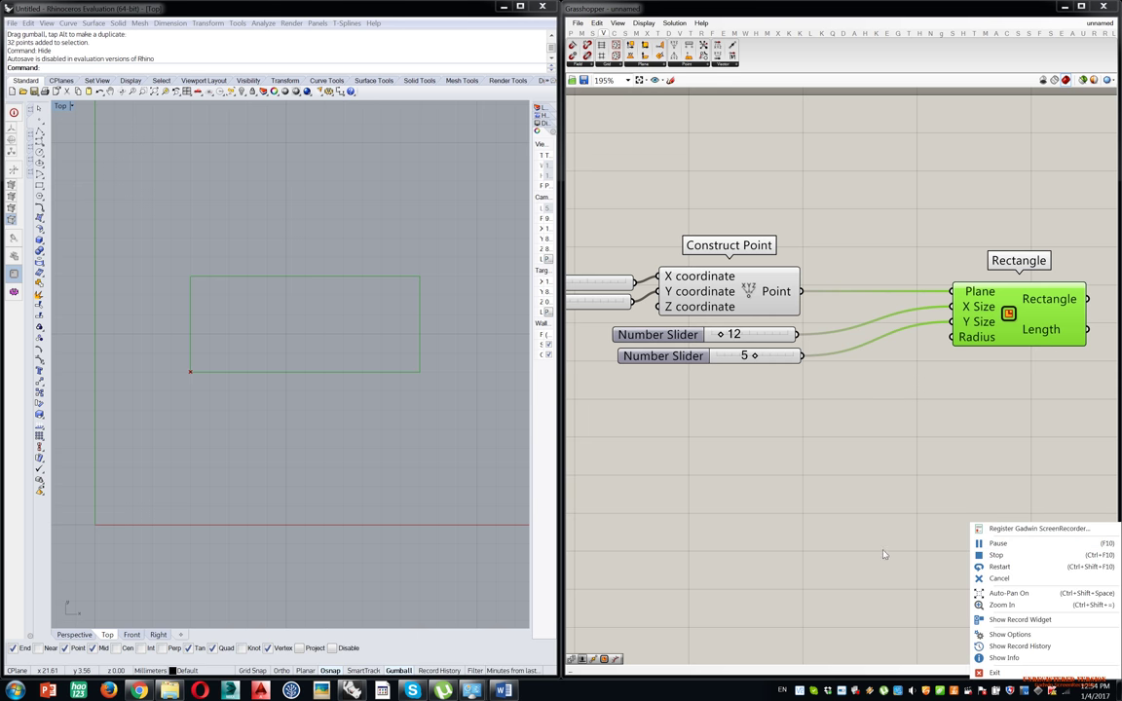
pyautogui.click(887, 523)
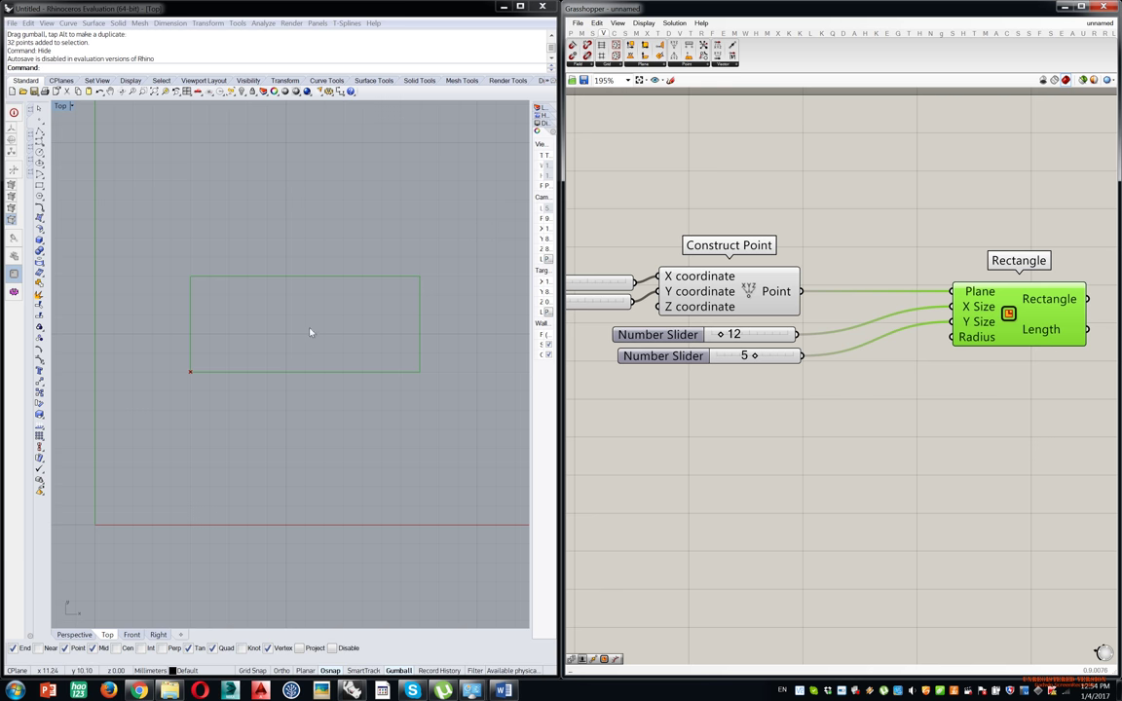
# Sketch a freehand rectangle on the Grasshopper canvas below the sliders, with a cross marking its lower-left corner.
pyautogui.click(670, 80)
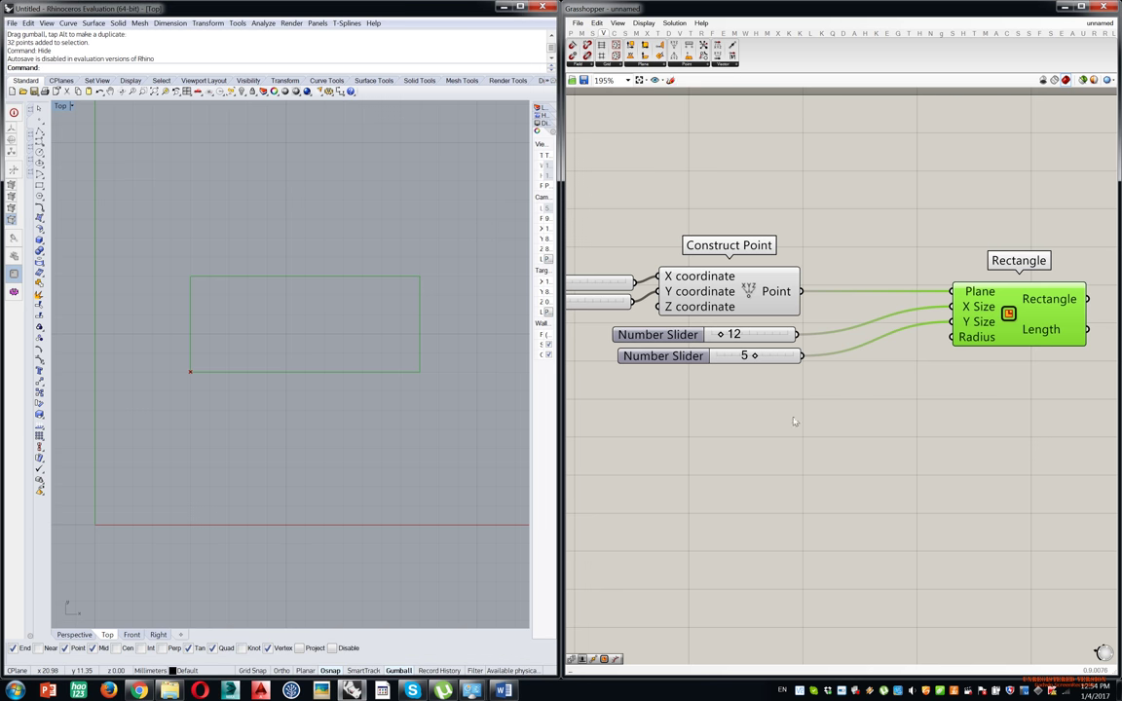
pyautogui.moveTo(751, 466); pyautogui.dragTo(755, 327, button='right')
pyautogui.scroll(-2, 756, 309)
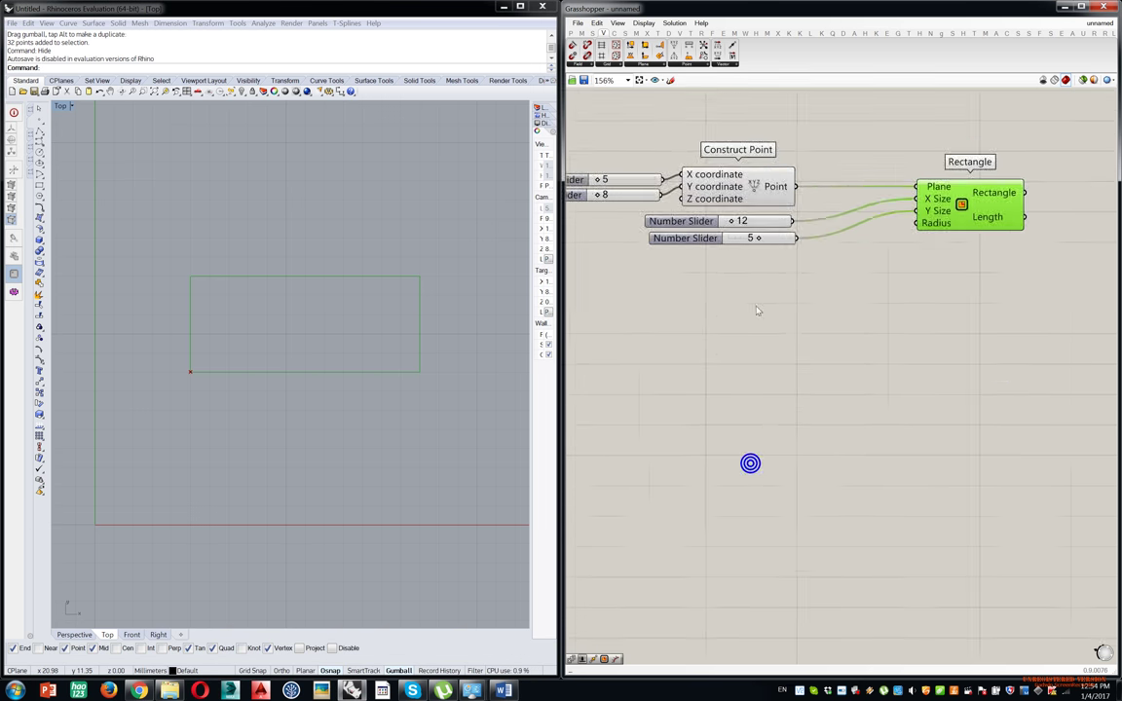
pyautogui.scroll(2, 678, 98)
pyautogui.moveTo(774, 229); pyautogui.dragTo(734, 98, button='right')
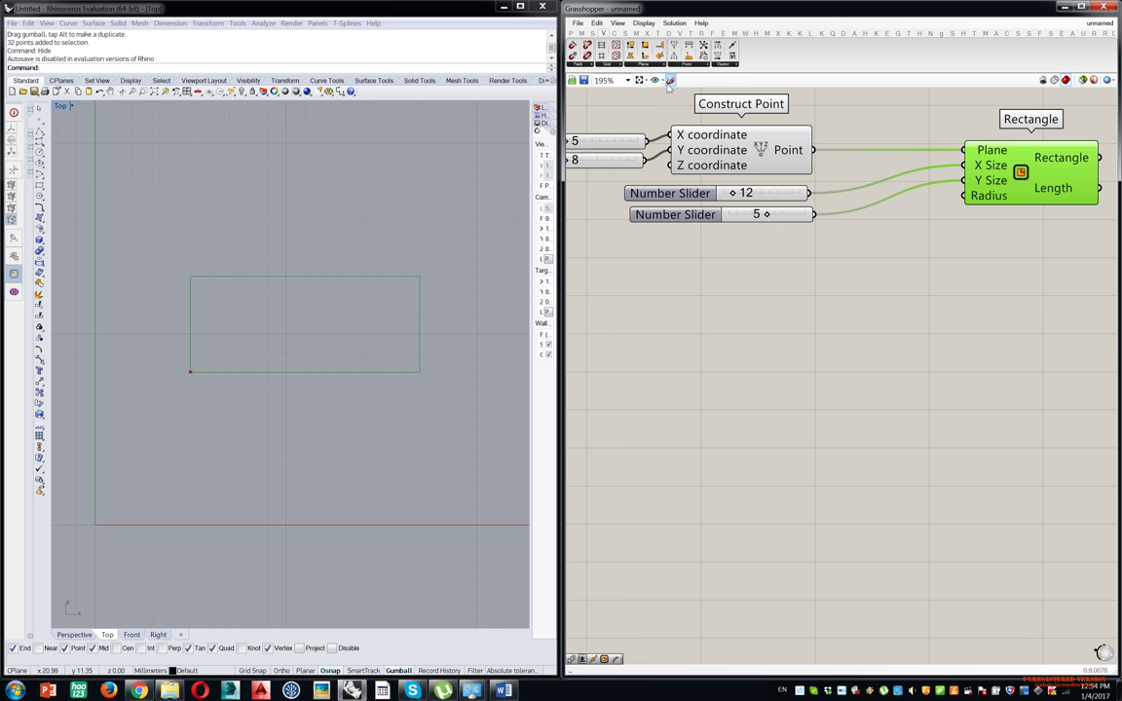
pyautogui.click(670, 80)
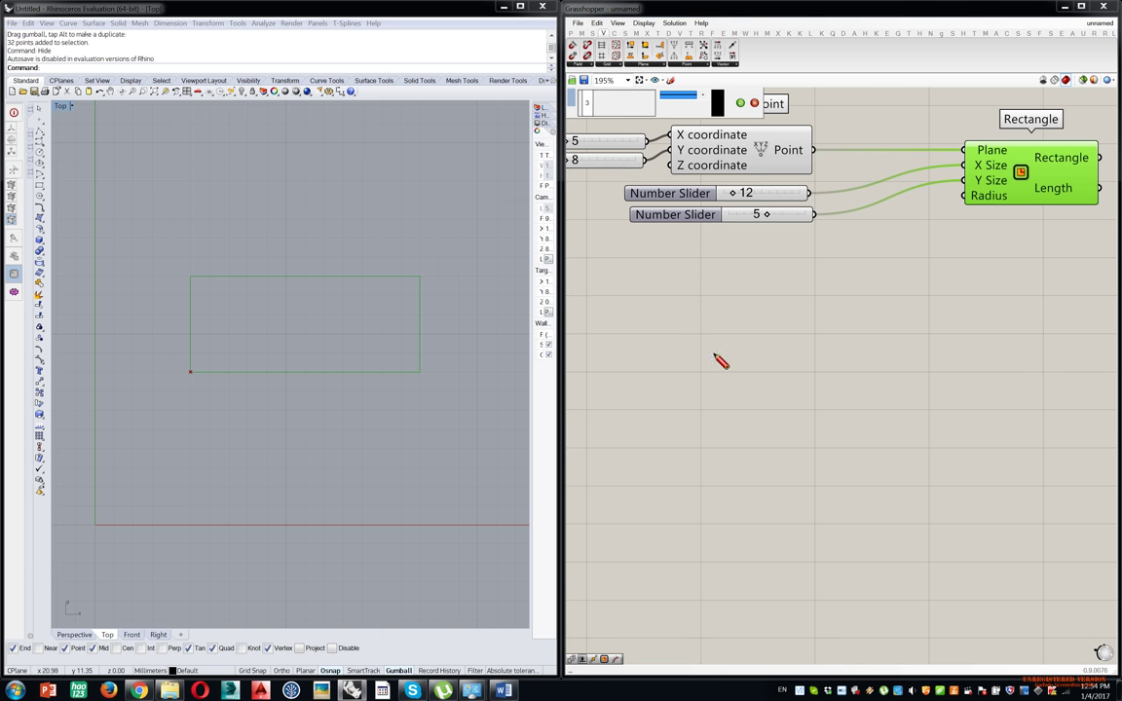
pyautogui.moveTo(701, 333)
pyautogui.mouseDown()
pyautogui.moveTo(950, 333)
pyautogui.moveTo(952, 439)
pyautogui.moveTo(725, 448)
pyautogui.moveTo(702, 333)
pyautogui.mouseUp()
pyautogui.moveTo(710, 437)
pyautogui.mouseDown()
pyautogui.moveTo(687, 455)
pyautogui.moveTo(709, 455)
pyautogui.mouseUp()
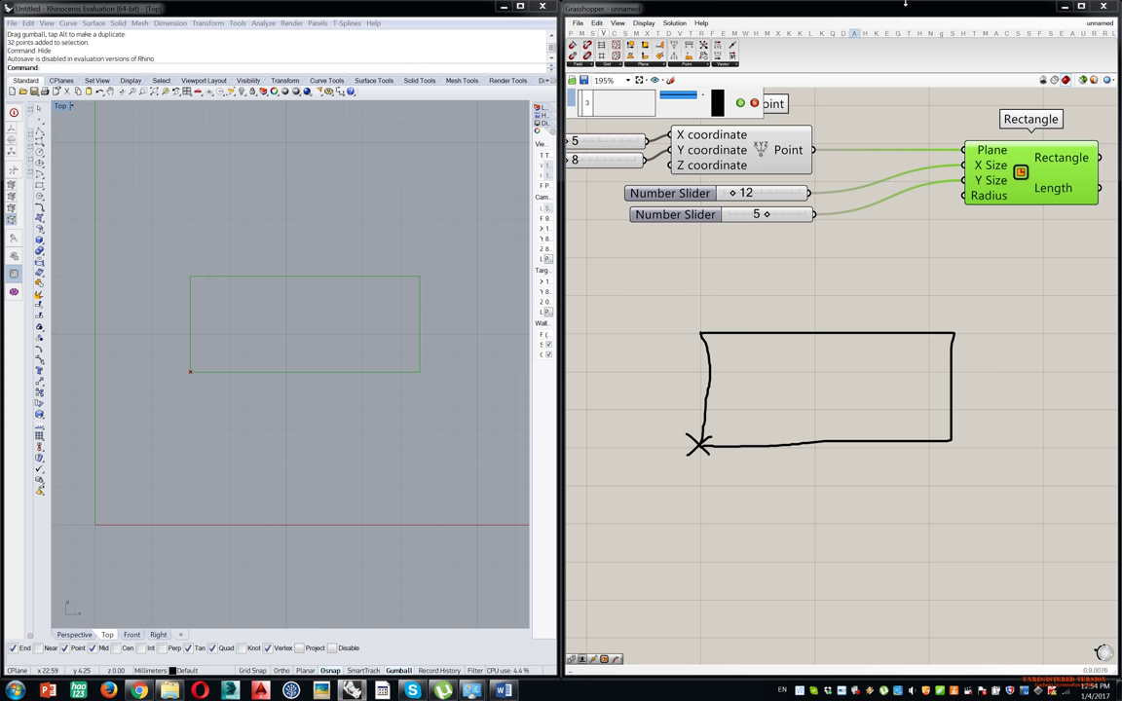
# Annotate the sketched rectangle with X and Y size arrows starting at the corner cross, trace over its sides and accept the sketch.
pyautogui.moveTo(700, 467)
pyautogui.mouseDown()
pyautogui.moveTo(734, 481)
pyautogui.moveTo(953, 467)
pyautogui.moveTo(952, 450)
pyautogui.mouseUp()
pyautogui.moveTo(862, 497)
pyautogui.mouseDown()
pyautogui.moveTo(847, 514)
pyautogui.moveTo(845, 499)
pyautogui.mouseUp()
pyautogui.moveTo(689, 438)
pyautogui.mouseDown()
pyautogui.moveTo(667, 412)
pyautogui.moveTo(676, 342)
pyautogui.moveTo(640, 366)
pyautogui.mouseUp()
pyautogui.moveTo(647, 347); pyautogui.dragTo(628, 381)
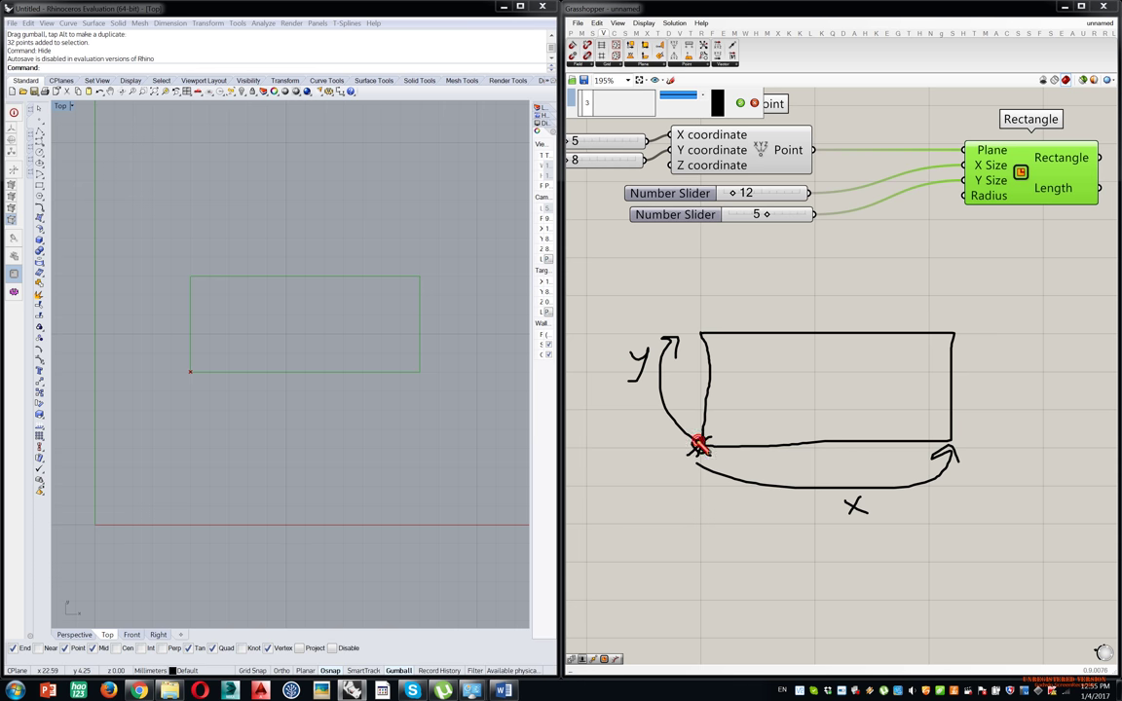
pyautogui.moveTo(701, 449); pyautogui.dragTo(949, 443)
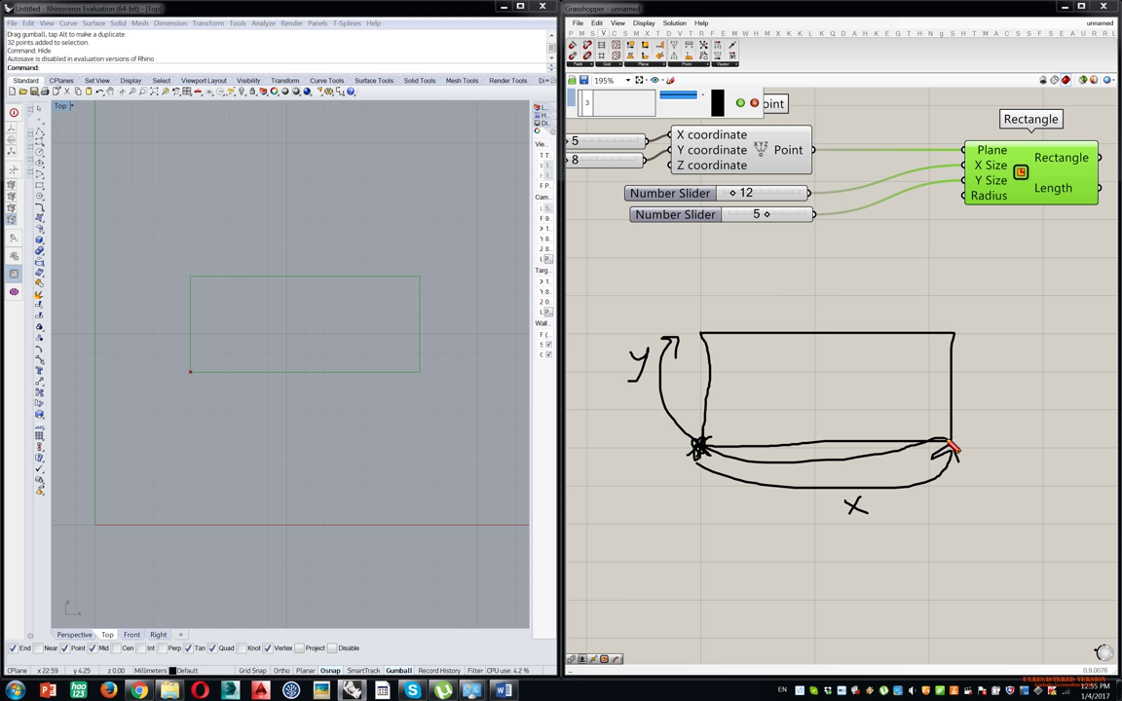
pyautogui.moveTo(701, 447)
pyautogui.mouseDown()
pyautogui.moveTo(708, 336)
pyautogui.moveTo(697, 333)
pyautogui.moveTo(704, 355)
pyautogui.moveTo(957, 336)
pyautogui.moveTo(948, 447)
pyautogui.moveTo(694, 441)
pyautogui.mouseUp()
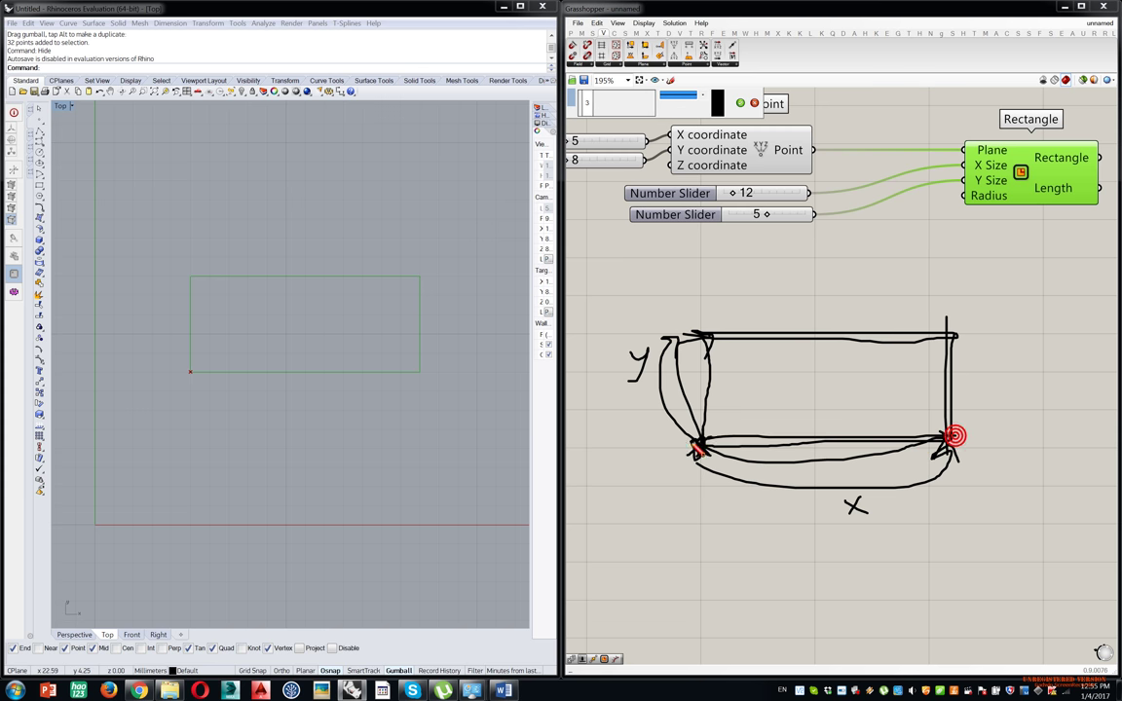
pyautogui.click(740, 103)
# Add a small cross at the centre of the sketched rectangle as a separate sketch.
pyautogui.moveTo(823, 338)
pyautogui.mouseDown(button='right')
pyautogui.moveTo(814, 223)
pyautogui.moveTo(816, 303)
pyautogui.mouseUp(button='right')
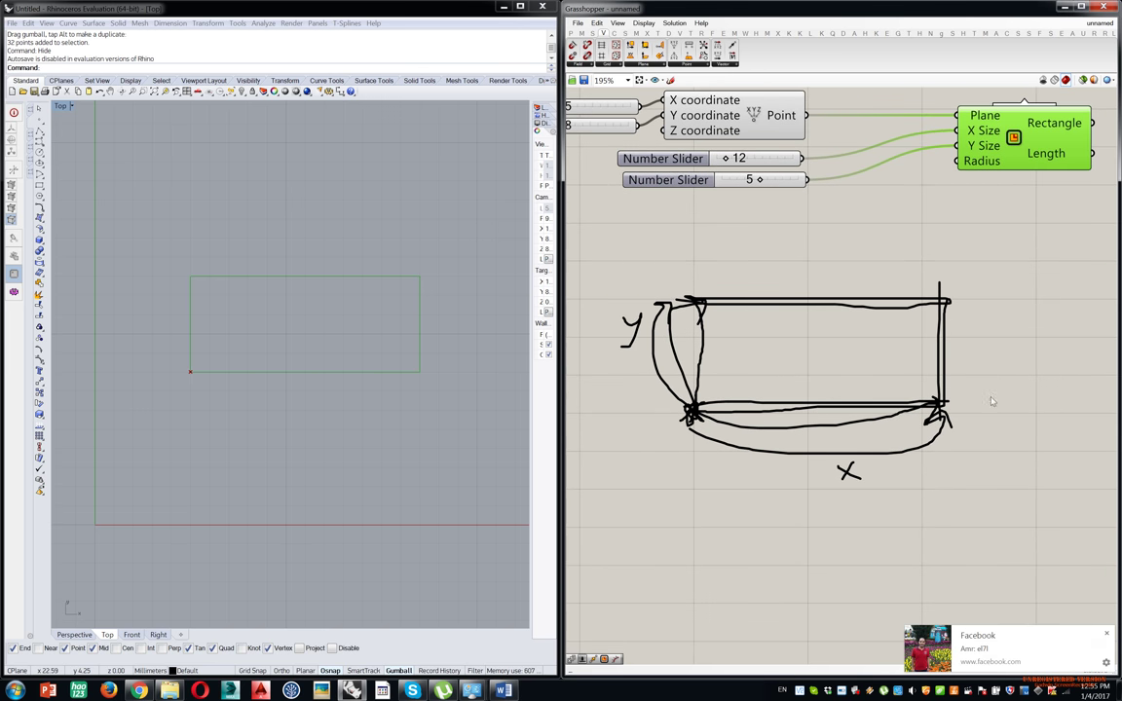
pyautogui.scroll(-1, 985, 410)
pyautogui.click(1104, 635)
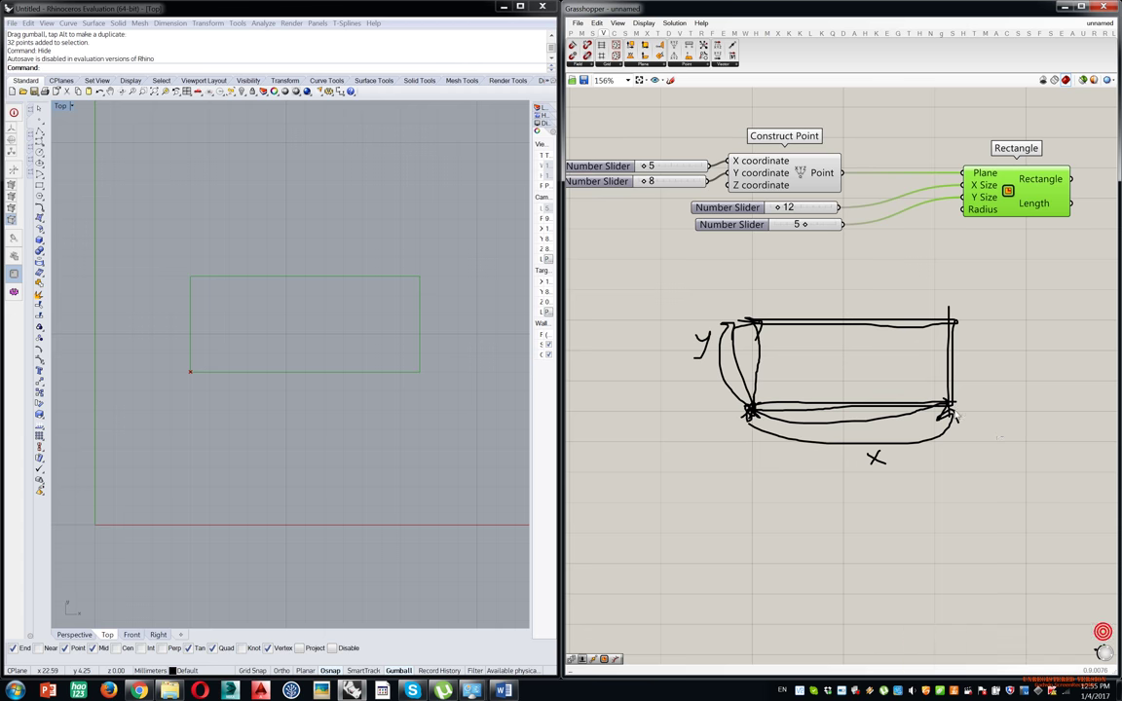
pyautogui.moveTo(954, 411); pyautogui.dragTo(903, 412, button='right')
pyautogui.moveTo(904, 361); pyautogui.dragTo(880, 360, button='right')
pyautogui.moveTo(897, 303); pyautogui.dragTo(843, 264, button='right')
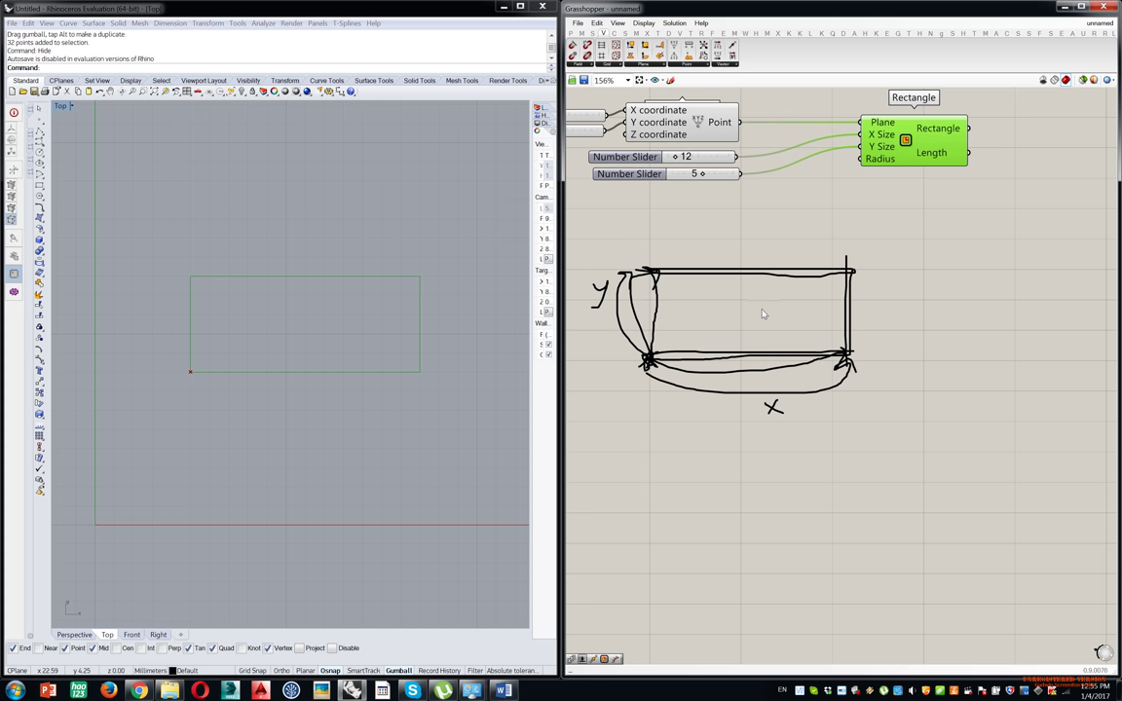
pyautogui.click(670, 82)
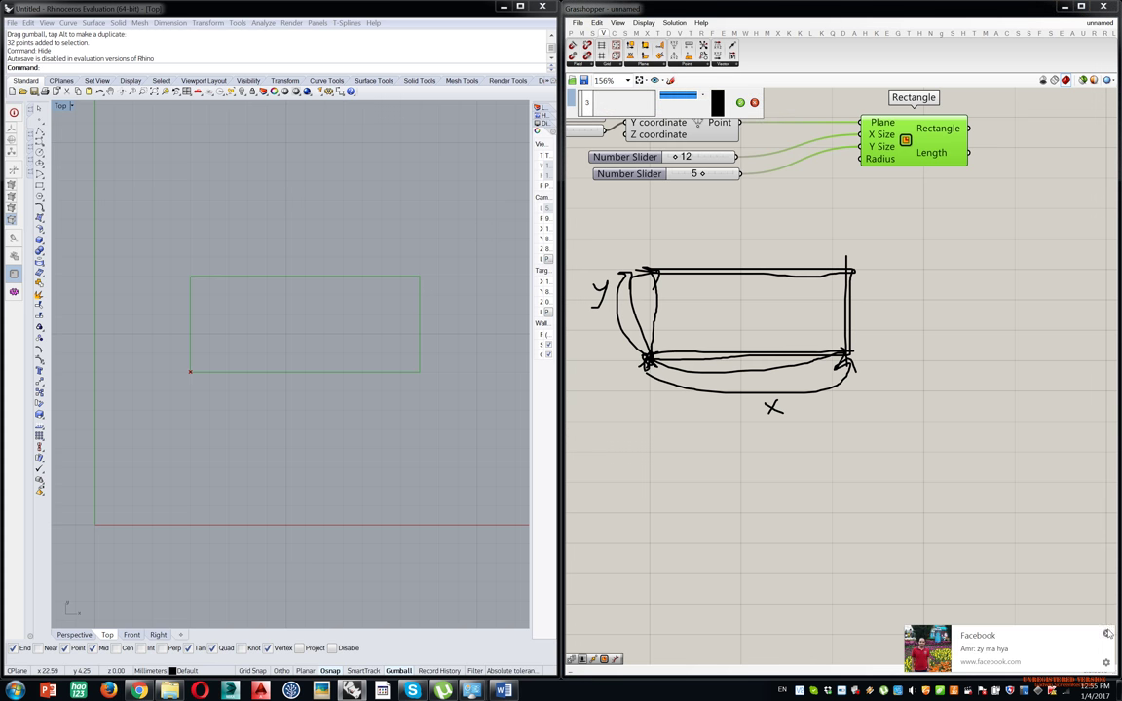
pyautogui.moveTo(741, 311)
pyautogui.mouseDown()
pyautogui.moveTo(754, 310)
pyautogui.moveTo(746, 316)
pyautogui.mouseUp()
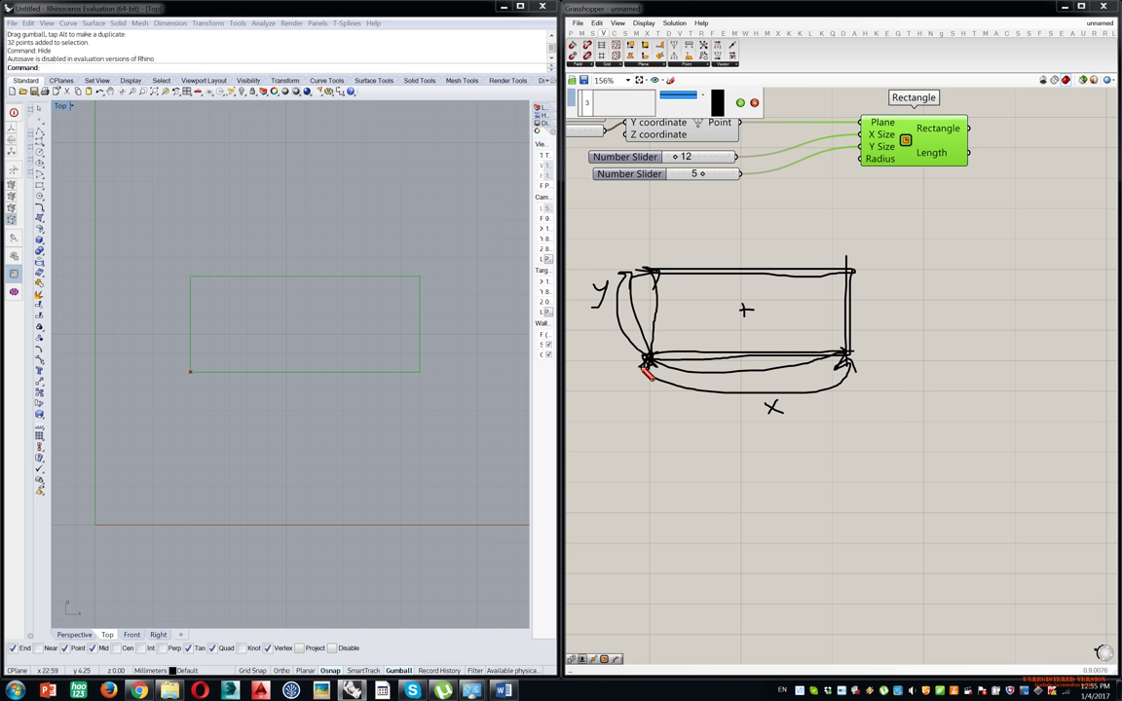
pyautogui.rightClick(719, 566)
# Start another sketch below the rectangle with a cross and horizontal arrows labelled X, X/2 and -X/2.
pyautogui.moveTo(760, 529); pyautogui.dragTo(889, 498, button='right')
pyautogui.click(670, 80)
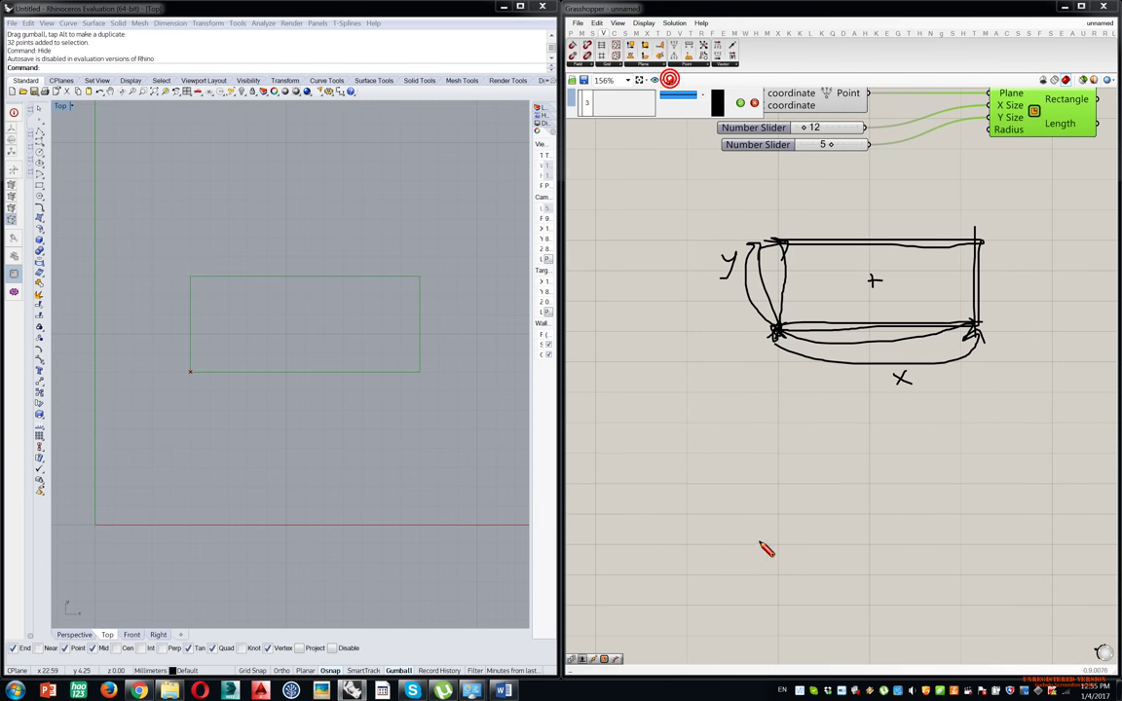
pyautogui.moveTo(783, 542)
pyautogui.mouseDown()
pyautogui.moveTo(771, 542)
pyautogui.moveTo(776, 556)
pyautogui.mouseUp()
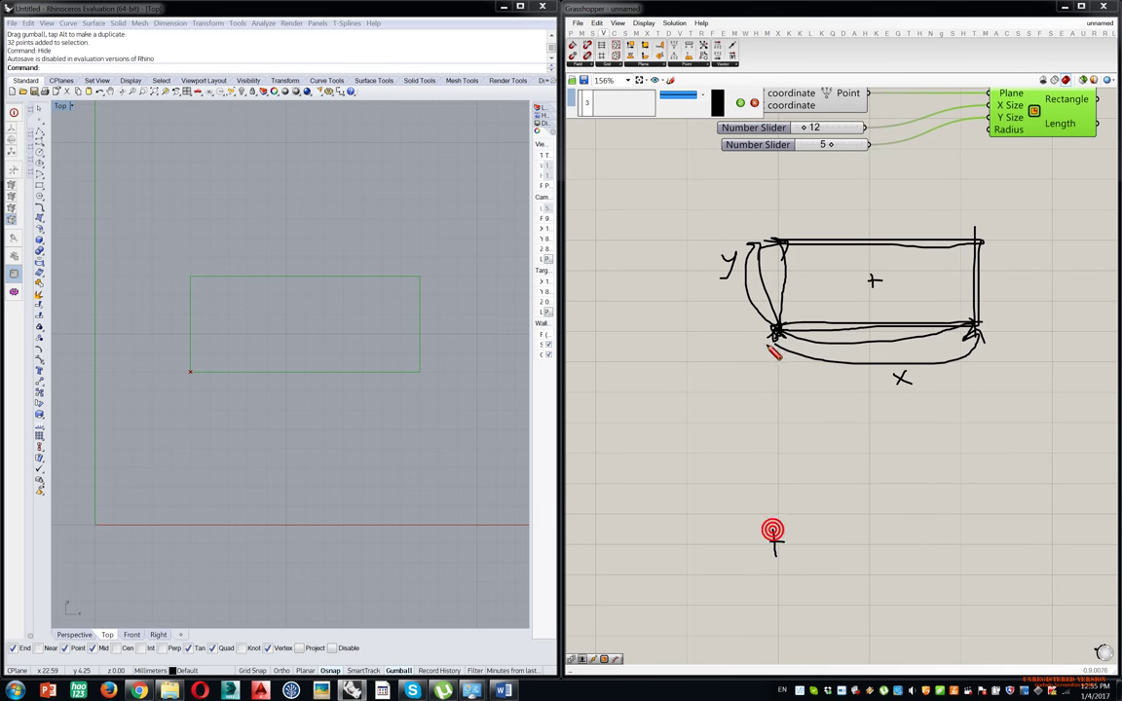
pyautogui.moveTo(759, 313)
pyautogui.mouseDown()
pyautogui.moveTo(783, 321)
pyautogui.moveTo(763, 326)
pyautogui.mouseUp()
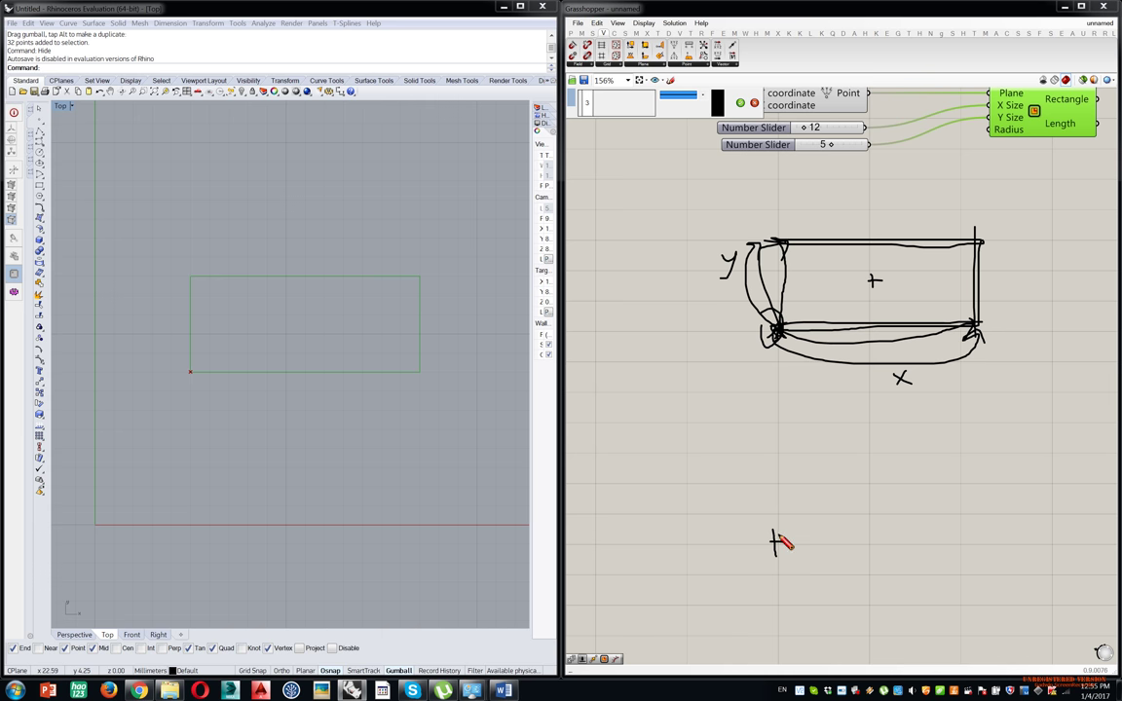
pyautogui.moveTo(777, 547)
pyautogui.mouseDown()
pyautogui.moveTo(931, 569)
pyautogui.moveTo(965, 545)
pyautogui.moveTo(891, 591)
pyautogui.moveTo(913, 593)
pyautogui.mouseUp()
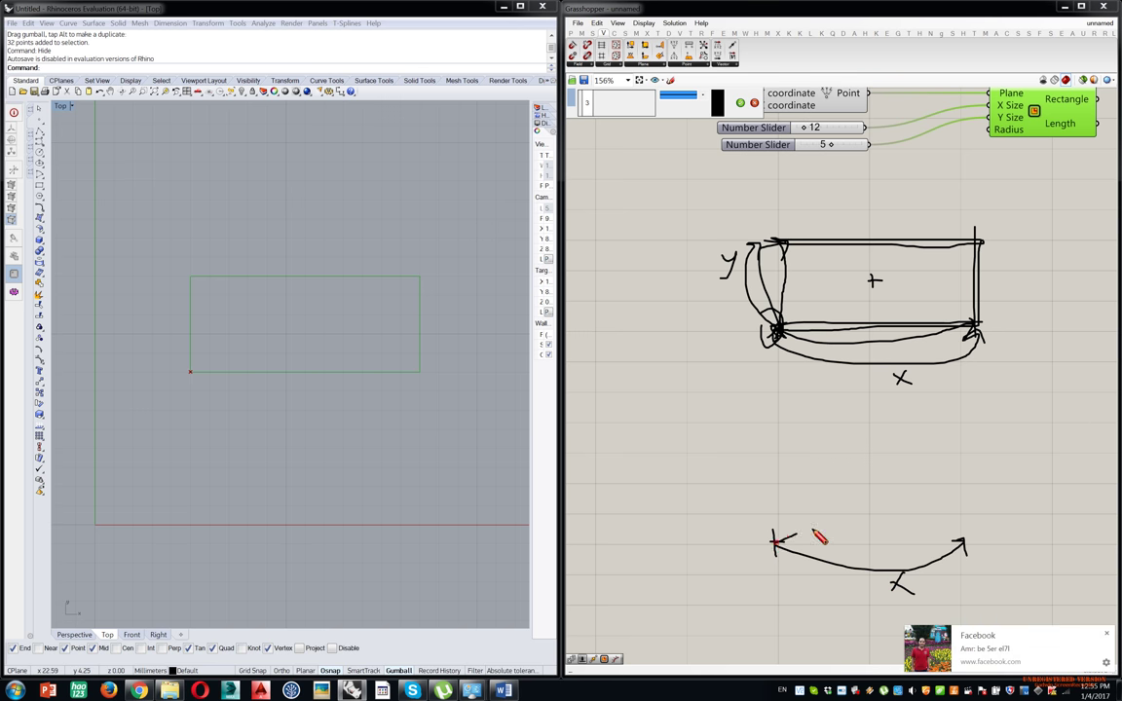
pyautogui.moveTo(774, 541)
pyautogui.mouseDown()
pyautogui.moveTo(883, 541)
pyautogui.moveTo(824, 571)
pyautogui.moveTo(813, 554)
pyautogui.moveTo(829, 554)
pyautogui.moveTo(848, 584)
pyautogui.mouseUp()
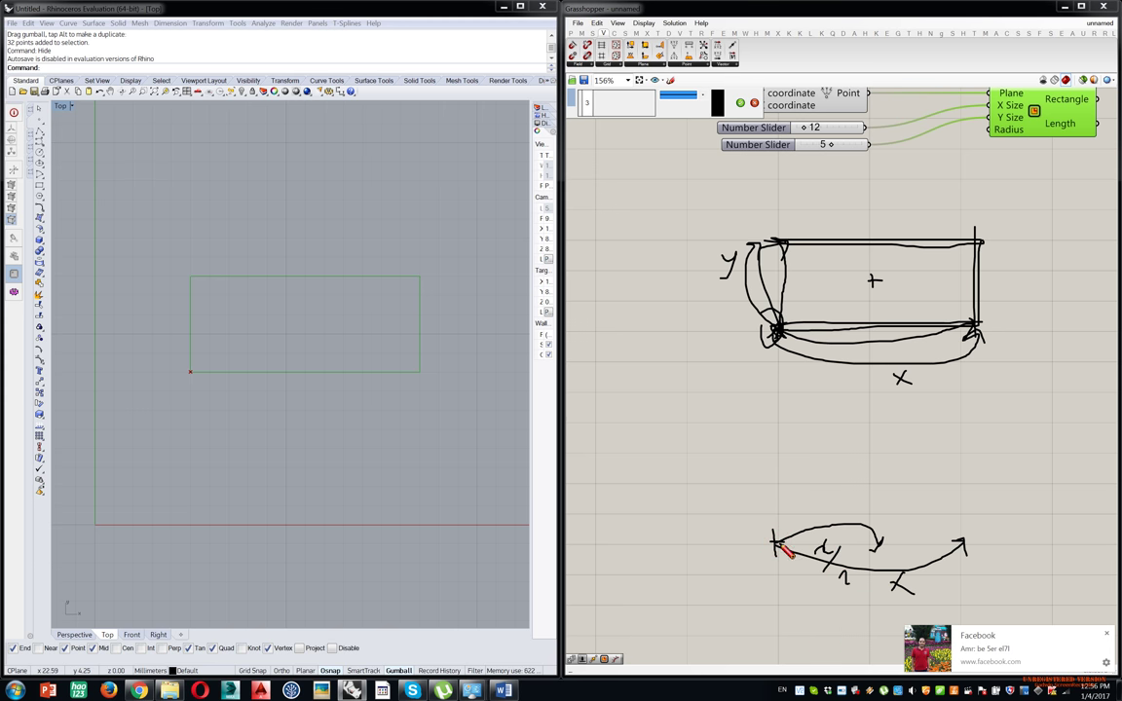
pyautogui.moveTo(777, 549)
pyautogui.mouseDown()
pyautogui.moveTo(657, 574)
pyautogui.moveTo(629, 551)
pyautogui.mouseUp()
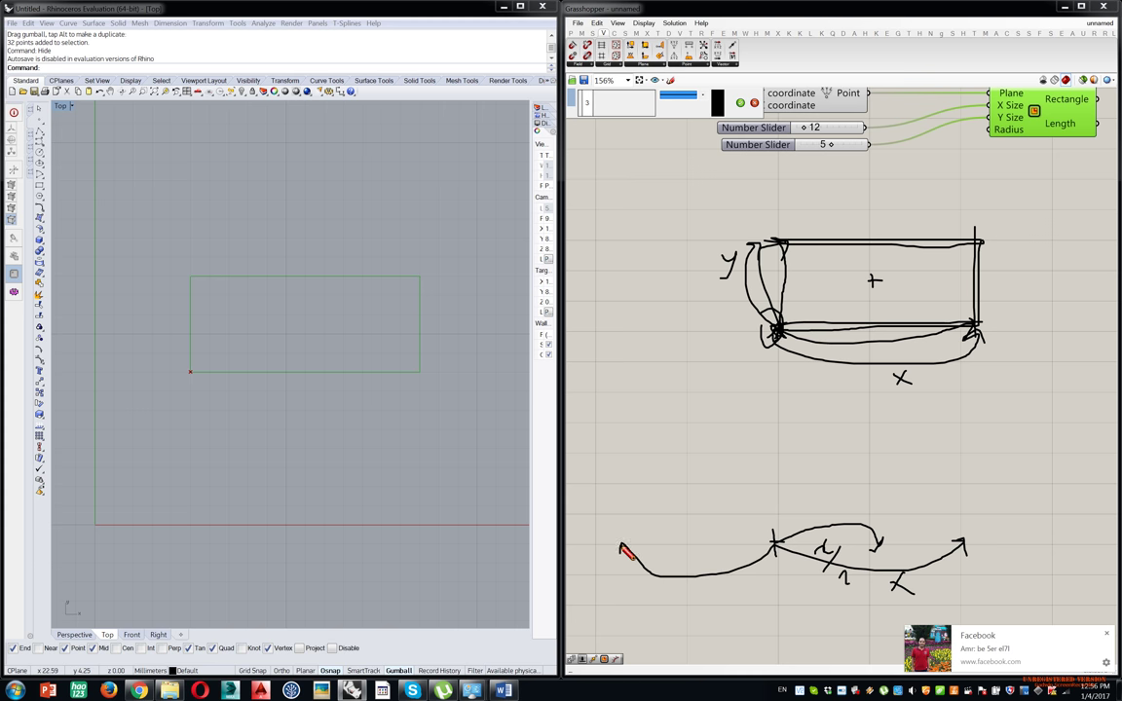
pyautogui.moveTo(705, 504)
pyautogui.mouseDown()
pyautogui.moveTo(680, 515)
pyautogui.moveTo(717, 528)
pyautogui.mouseUp()
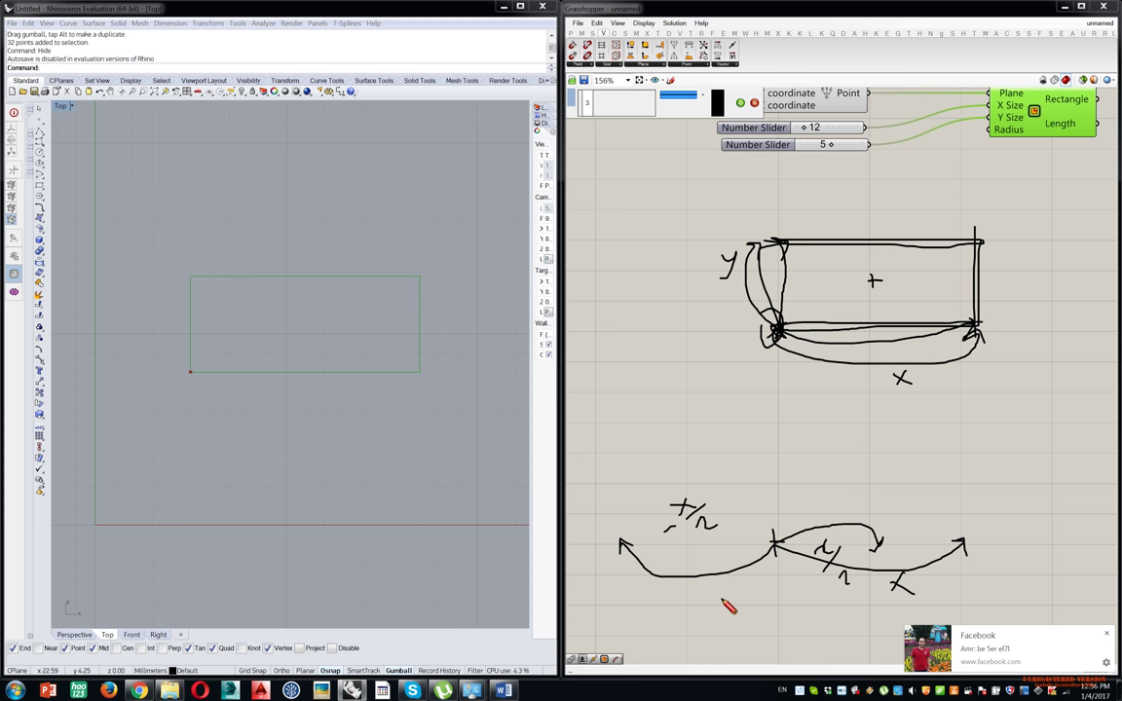
# Add vertical arrows labelled Y/2 and -Y/2 at the lower cross and enclose all the arrows with four rectangle edges.
pyautogui.moveTo(774, 542)
pyautogui.mouseDown()
pyautogui.moveTo(750, 502)
pyautogui.moveTo(763, 465)
pyautogui.moveTo(818, 489)
pyautogui.moveTo(785, 553)
pyautogui.moveTo(794, 641)
pyautogui.moveTo(751, 619)
pyautogui.moveTo(767, 588)
pyautogui.moveTo(788, 613)
pyautogui.mouseUp()
pyautogui.moveTo(611, 443); pyautogui.dragTo(631, 648)
pyautogui.moveTo(594, 466); pyautogui.dragTo(955, 467)
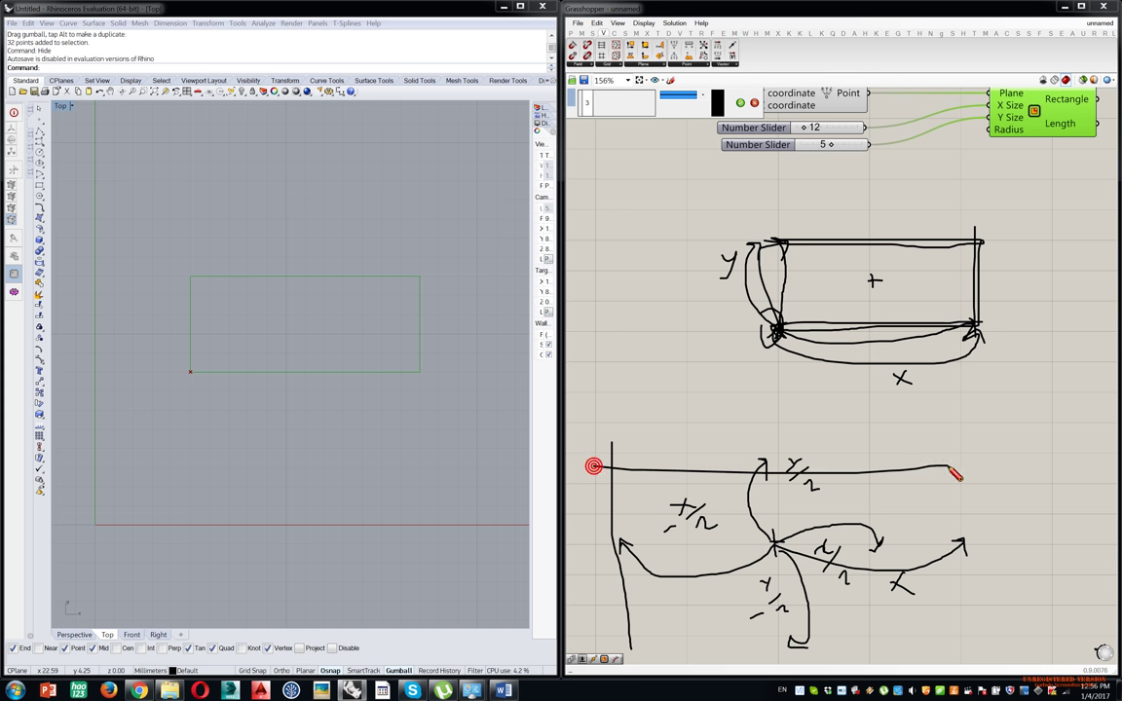
pyautogui.moveTo(886, 447)
pyautogui.mouseDown()
pyautogui.moveTo(889, 631)
pyautogui.moveTo(584, 638)
pyautogui.mouseUp()
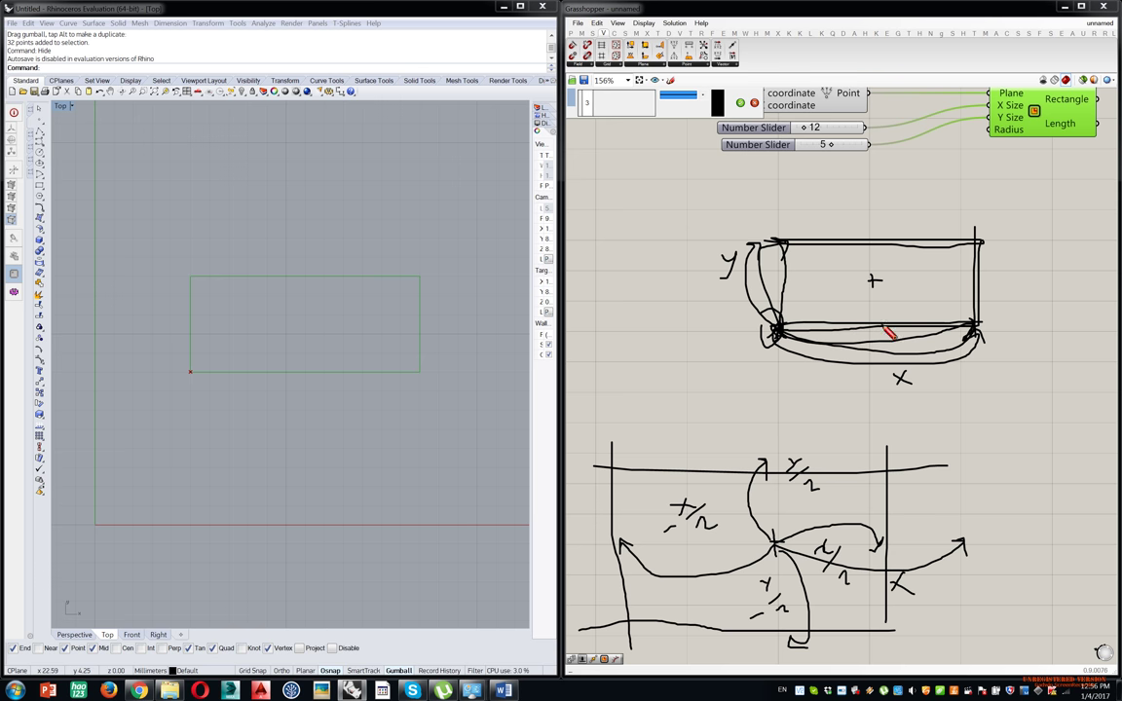
# Sketch half-size marks and a shifted rectangle centred on the upper drawing's corner cross, and discard this sketch.
pyautogui.moveTo(884, 308); pyautogui.dragTo(852, 385)
pyautogui.moveTo(682, 340); pyautogui.dragTo(675, 377)
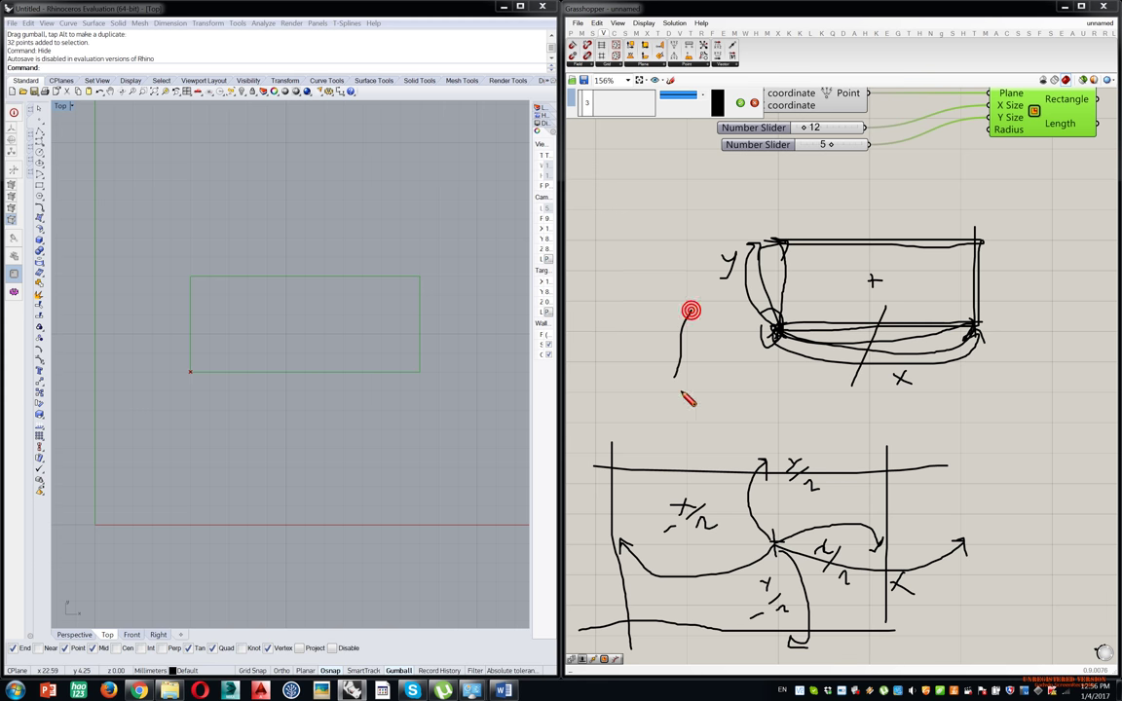
pyautogui.moveTo(792, 219); pyautogui.dragTo(759, 255)
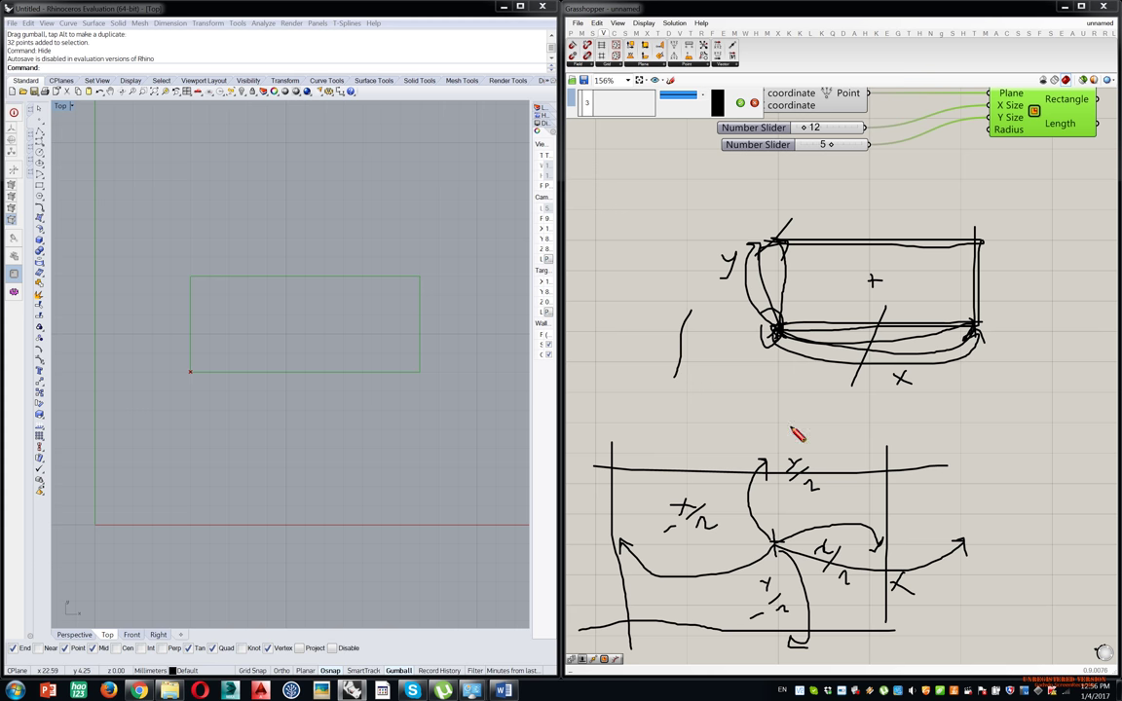
pyautogui.moveTo(789, 417); pyautogui.dragTo(767, 434)
pyautogui.moveTo(870, 239)
pyautogui.mouseDown()
pyautogui.moveTo(728, 240)
pyautogui.moveTo(693, 299)
pyautogui.moveTo(704, 424)
pyautogui.moveTo(864, 415)
pyautogui.moveTo(884, 240)
pyautogui.mouseUp()
pyautogui.moveTo(791, 303); pyautogui.dragTo(756, 347)
pyautogui.moveTo(750, 301); pyautogui.dragTo(784, 326)
pyautogui.moveTo(752, 249); pyautogui.dragTo(898, 349)
pyautogui.moveTo(850, 241); pyautogui.dragTo(870, 238)
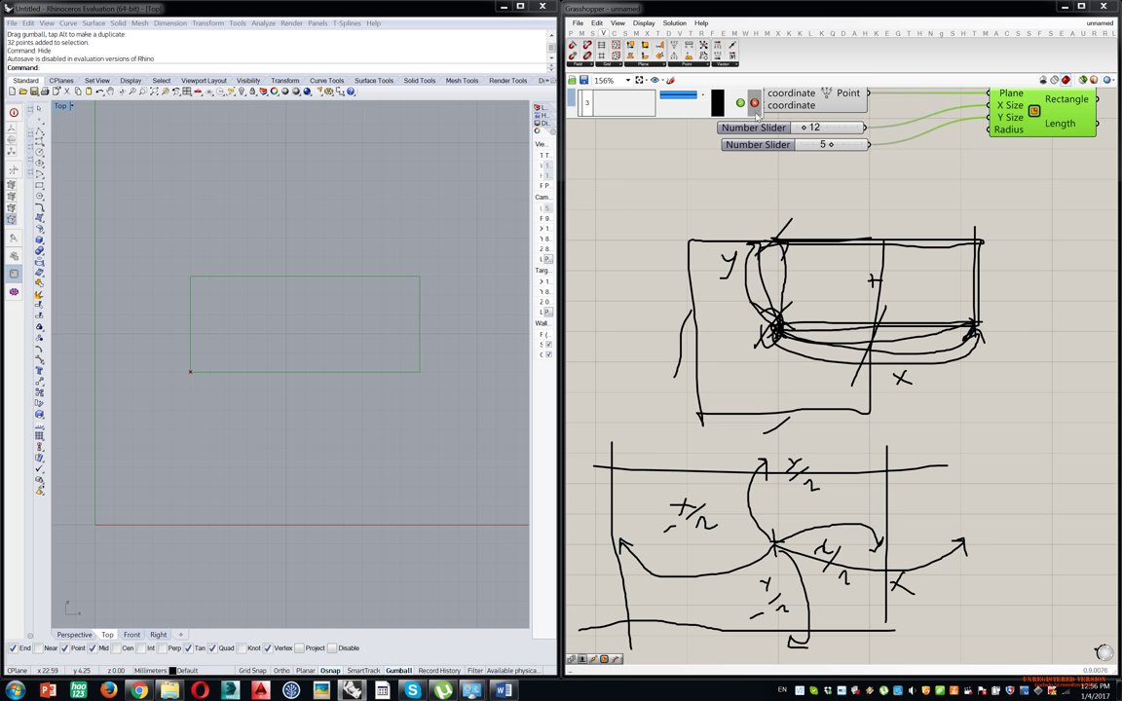
pyautogui.click(755, 103)
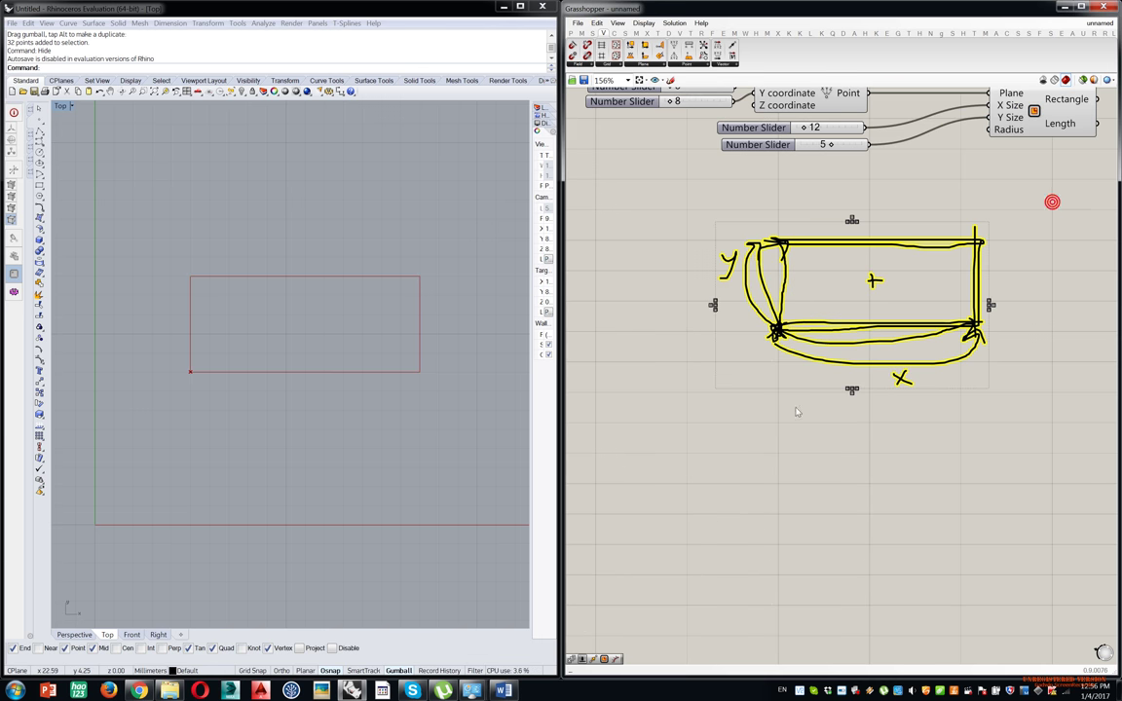
# Delete the sketched X/Y rectangle and its centre cross from the canvas.
pyautogui.middleClick(797, 378)
pyautogui.moveTo(968, 190)
pyautogui.mouseDown()
pyautogui.moveTo(894, 304)
pyautogui.moveTo(893, 294)
pyautogui.mouseUp()
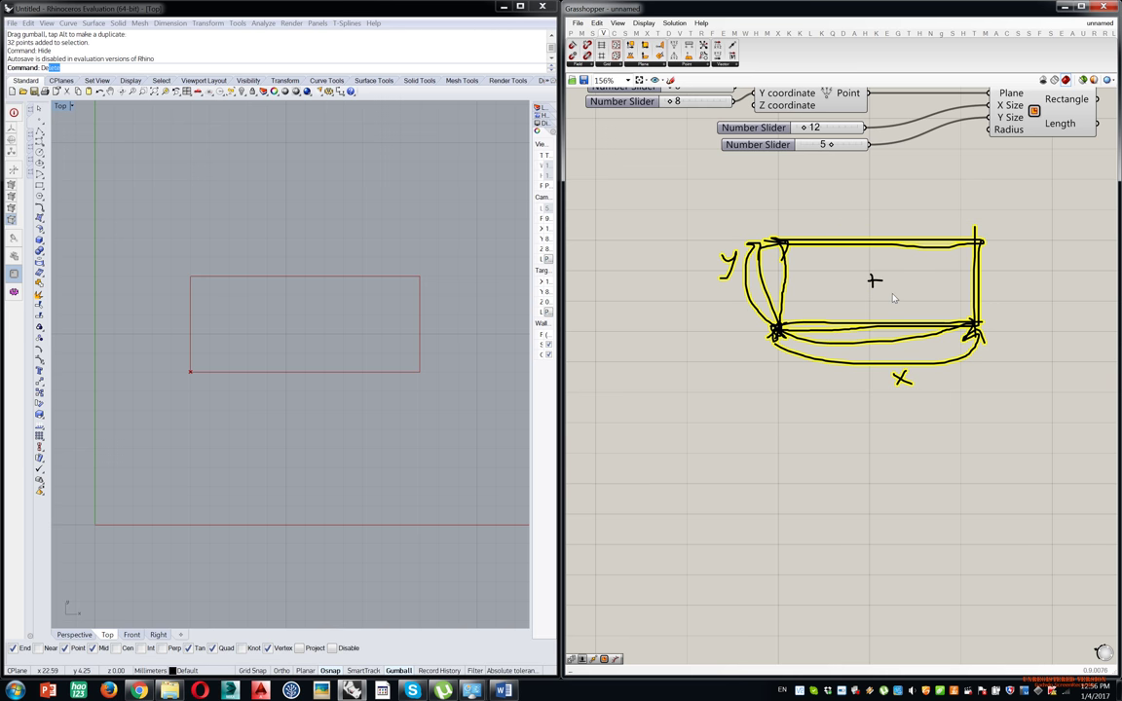
pyautogui.press('Delete')
pyautogui.moveTo(911, 228); pyautogui.dragTo(791, 380)
pyautogui.press('Delete')
pyautogui.moveTo(997, 195); pyautogui.dragTo(955, 255, button='right')
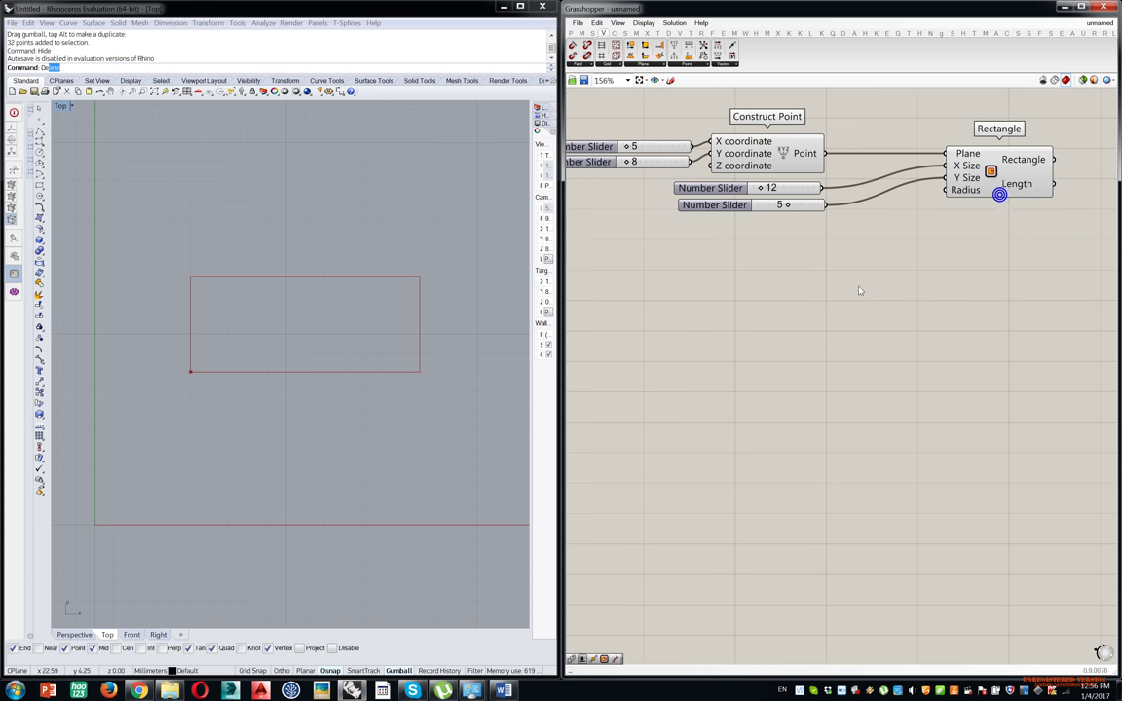
# Sketch a new freehand rectangle with a cross at its lower-left corner and the side labels X and Y.
pyautogui.click(670, 83)
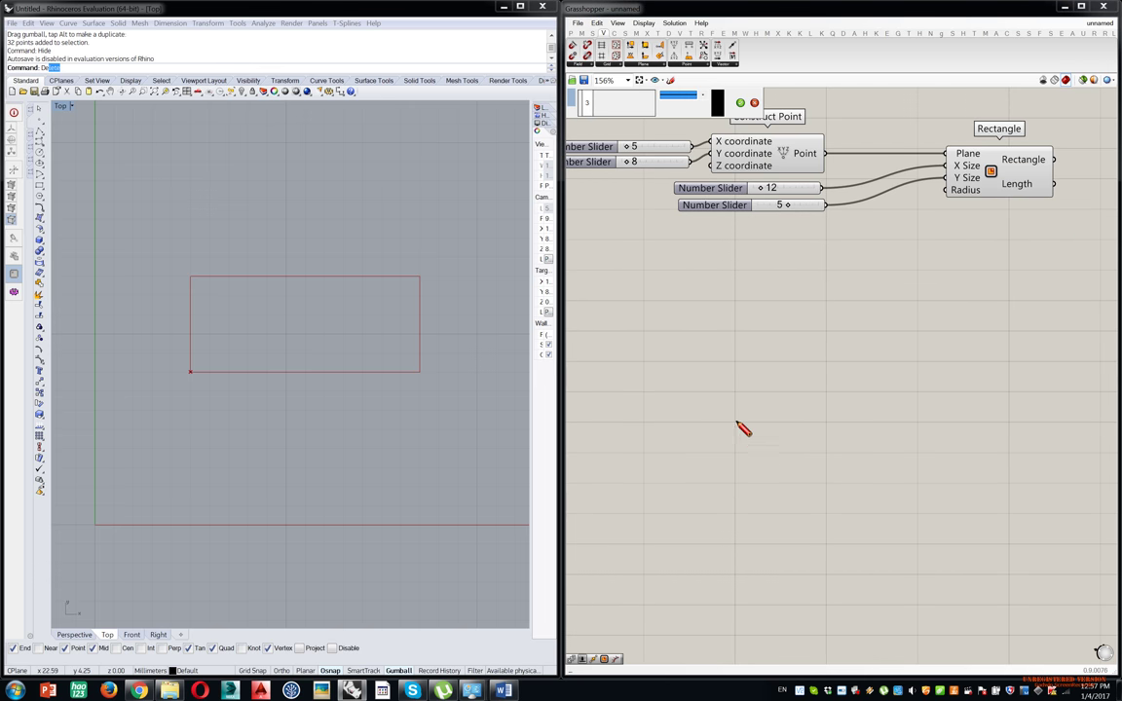
pyautogui.moveTo(727, 432); pyautogui.dragTo(923, 427)
pyautogui.moveTo(915, 385)
pyautogui.mouseDown()
pyautogui.moveTo(914, 331)
pyautogui.moveTo(729, 328)
pyautogui.moveTo(735, 420)
pyautogui.mouseUp()
pyautogui.moveTo(838, 452)
pyautogui.mouseDown()
pyautogui.moveTo(820, 470)
pyautogui.moveTo(834, 465)
pyautogui.mouseUp()
pyautogui.moveTo(715, 361)
pyautogui.mouseDown()
pyautogui.moveTo(700, 378)
pyautogui.moveTo(708, 370)
pyautogui.mouseUp()
pyautogui.rightClick(823, 487)
# Mark the sketched rectangle's base halved, and sketch a separate cross below with a rightward line labelled X/2.
pyautogui.moveTo(881, 435); pyautogui.dragTo(1007, 182, button='right')
pyautogui.moveTo(990, 238); pyautogui.dragTo(992, 159, button='right')
pyautogui.click(670, 80)
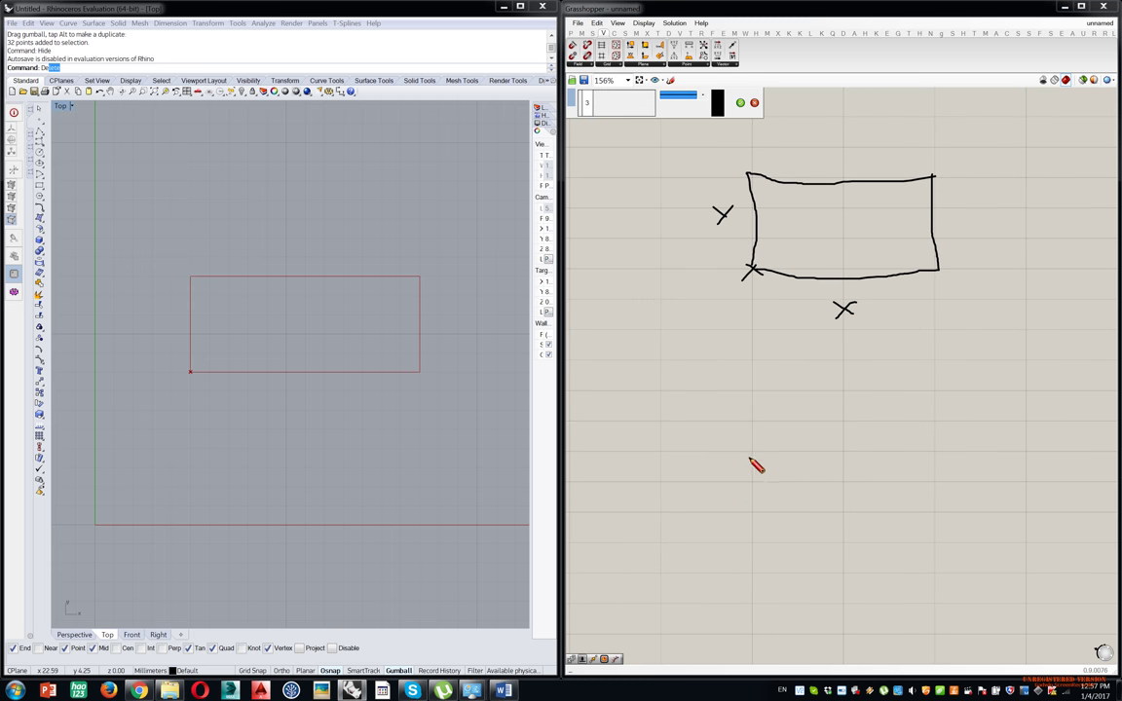
pyautogui.moveTo(755, 478); pyautogui.dragTo(750, 488)
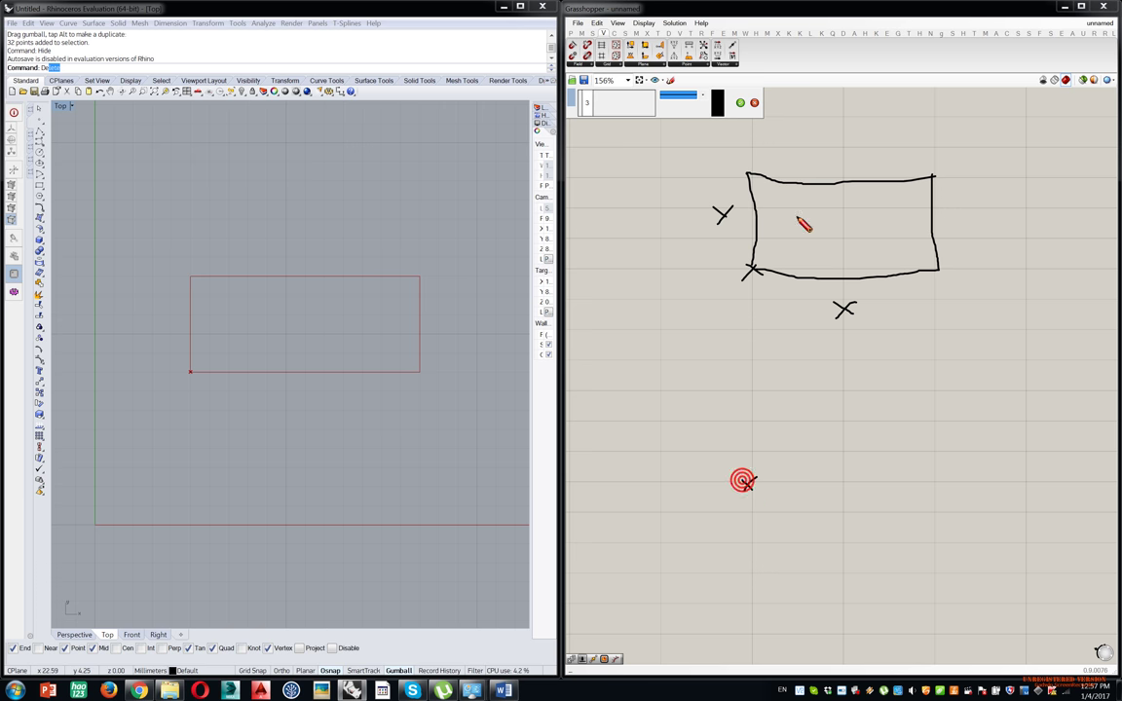
pyautogui.moveTo(755, 264)
pyautogui.mouseDown()
pyautogui.moveTo(824, 241)
pyautogui.moveTo(938, 268)
pyautogui.mouseUp()
pyautogui.moveTo(852, 219); pyautogui.dragTo(831, 268)
pyautogui.moveTo(747, 481)
pyautogui.mouseDown()
pyautogui.moveTo(841, 482)
pyautogui.moveTo(796, 508)
pyautogui.mouseUp()
pyautogui.moveTo(792, 495)
pyautogui.mouseDown()
pyautogui.moveTo(808, 497)
pyautogui.moveTo(803, 516)
pyautogui.moveTo(825, 517)
pyautogui.mouseUp()
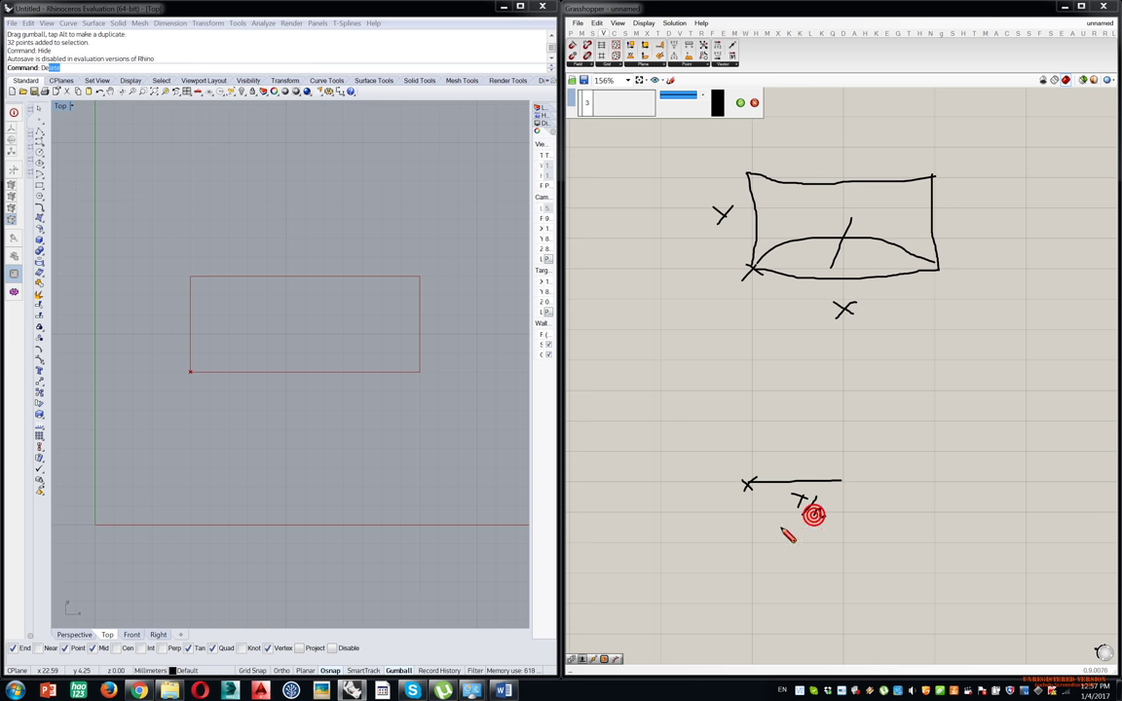
# Extend the lower cross's line leftward with the label -X/2, and remove all freehand drawings from the canvas.
pyautogui.moveTo(747, 481)
pyautogui.mouseDown()
pyautogui.moveTo(655, 480)
pyautogui.moveTo(696, 502)
pyautogui.moveTo(712, 493)
pyautogui.mouseUp()
pyautogui.moveTo(719, 493)
pyautogui.mouseDown()
pyautogui.moveTo(709, 507)
pyautogui.moveTo(729, 508)
pyautogui.mouseUp()
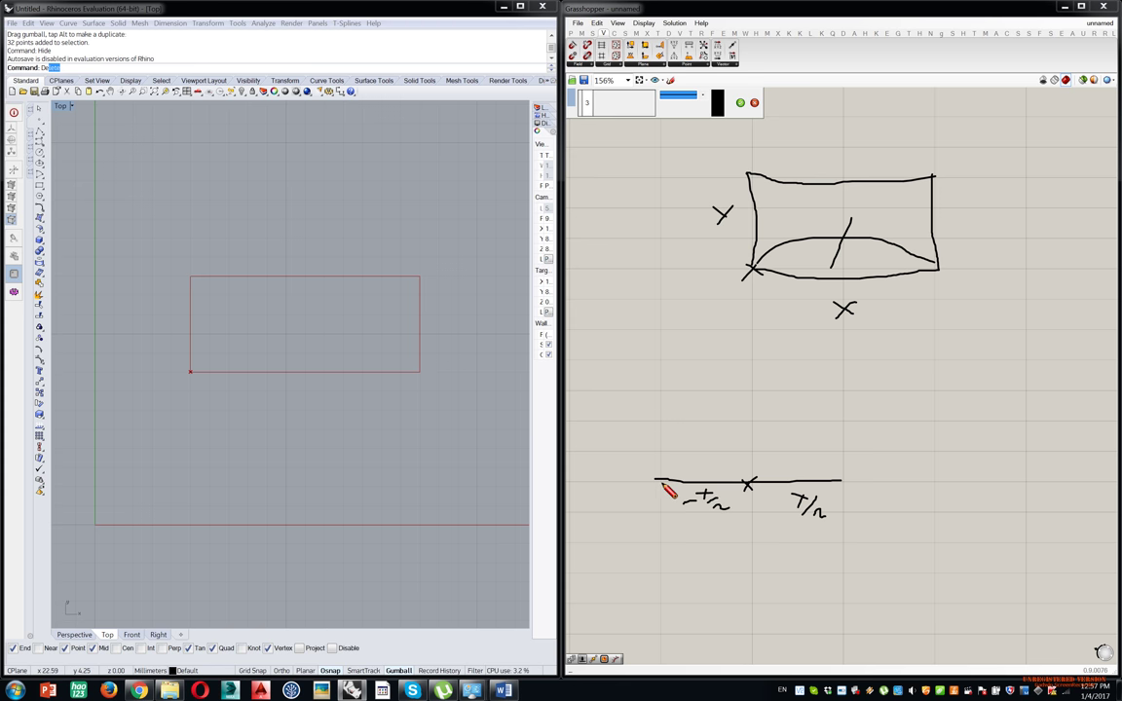
pyautogui.moveTo(656, 480)
pyautogui.mouseDown()
pyautogui.moveTo(657, 431)
pyautogui.moveTo(613, 438)
pyautogui.mouseUp()
pyautogui.moveTo(627, 450)
pyautogui.mouseDown()
pyautogui.moveTo(647, 454)
pyautogui.moveTo(657, 541)
pyautogui.moveTo(622, 501)
pyautogui.moveTo(629, 494)
pyautogui.moveTo(647, 512)
pyautogui.mouseUp()
pyautogui.moveTo(655, 434)
pyautogui.mouseDown()
pyautogui.moveTo(849, 429)
pyautogui.moveTo(846, 545)
pyautogui.moveTo(663, 547)
pyautogui.moveTo(651, 523)
pyautogui.mouseUp()
pyautogui.moveTo(737, 471)
pyautogui.mouseDown()
pyautogui.moveTo(761, 481)
pyautogui.moveTo(736, 473)
pyautogui.mouseUp()
pyautogui.click(755, 103)
pyautogui.moveTo(946, 125); pyautogui.dragTo(648, 516)
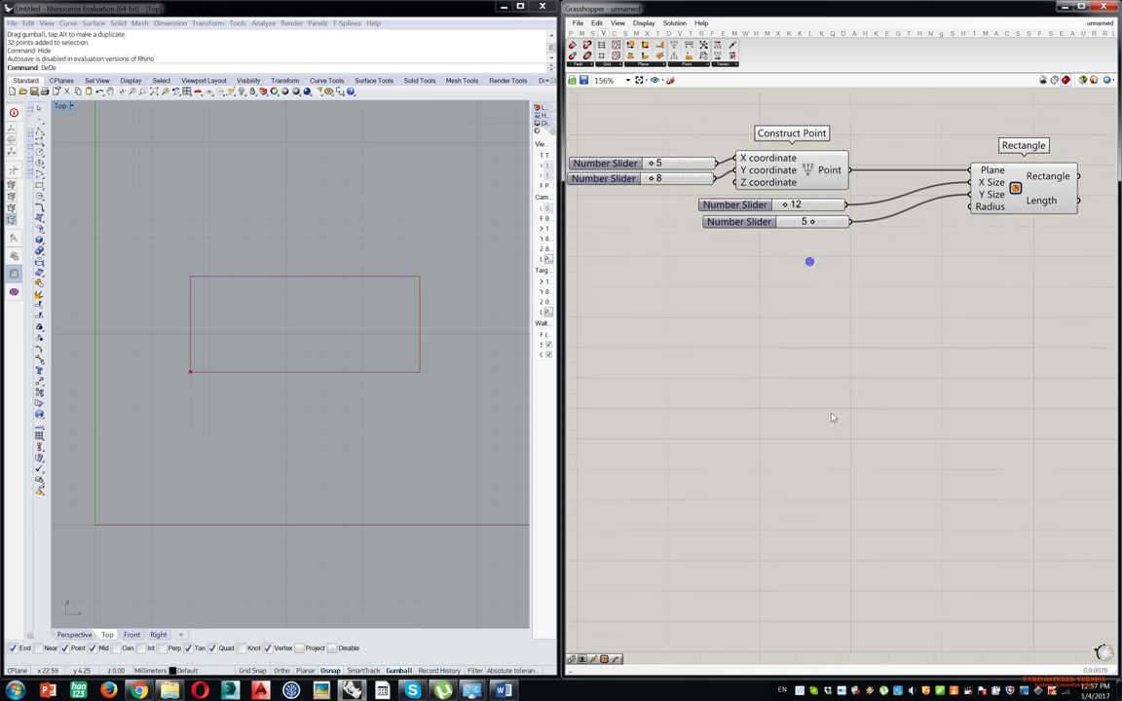
pyautogui.scroll(-3, 832, 417)
pyautogui.moveTo(873, 338); pyautogui.dragTo(809, 336, button='right')
pyautogui.scroll(3, 809, 336)
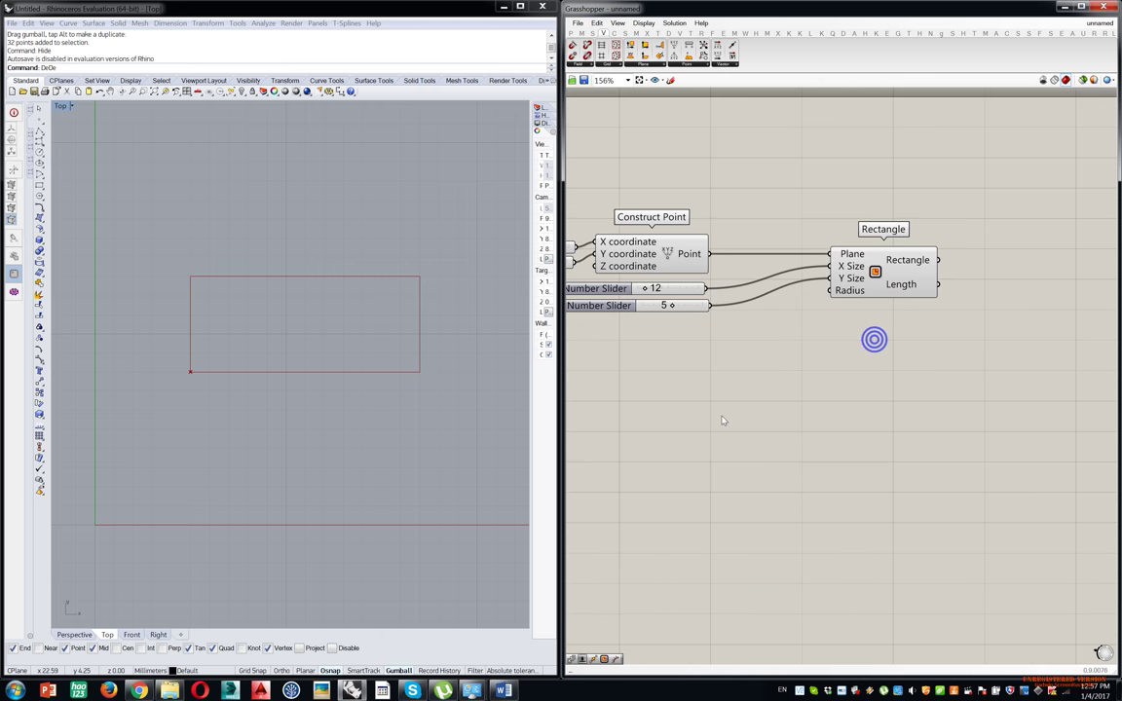
pyautogui.doubleClick(722, 417)
pyautogui.write('domain')
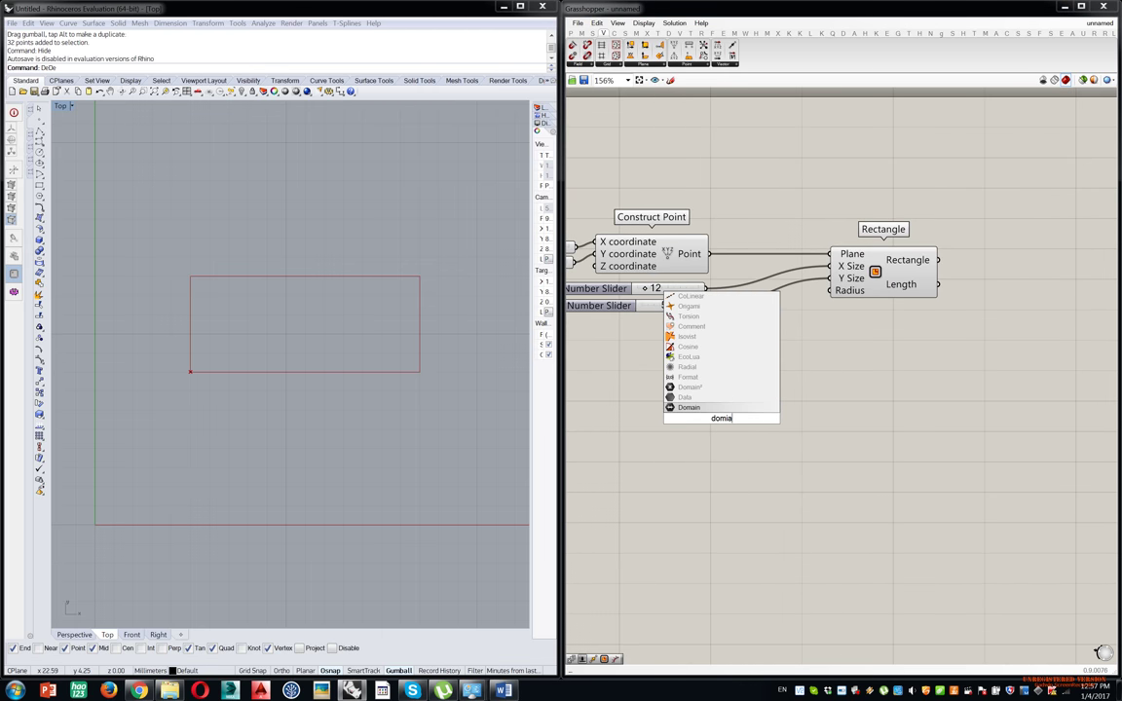
pyautogui.doubleClick(723, 493)
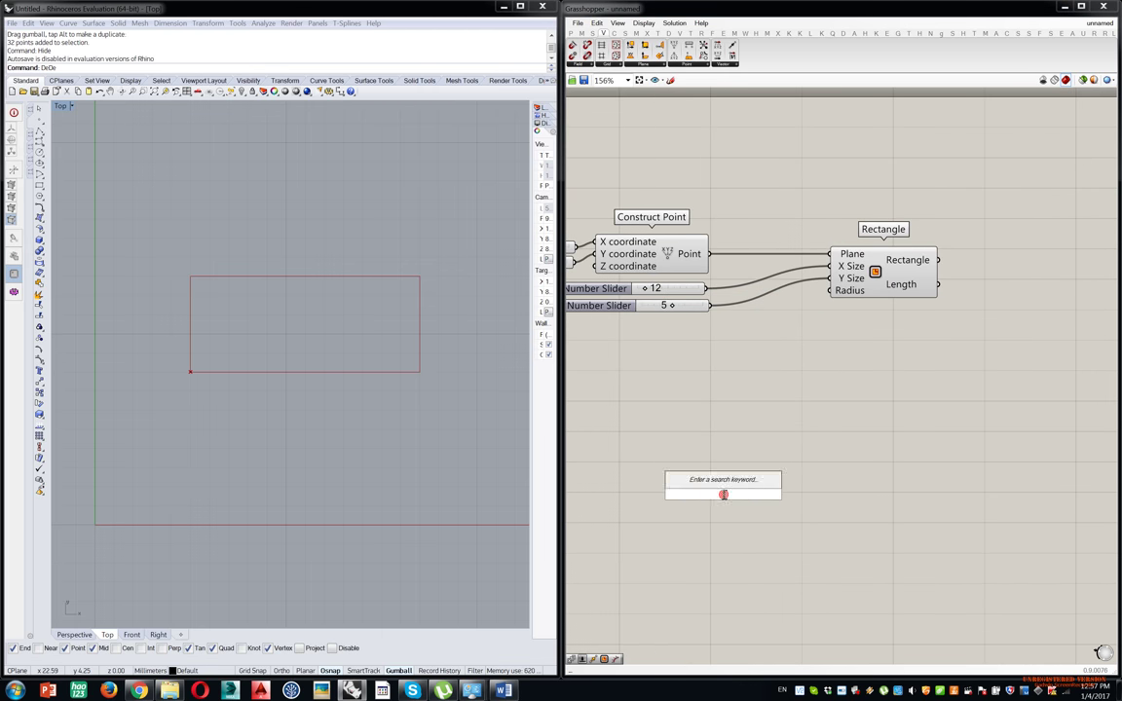
pyautogui.write('const')
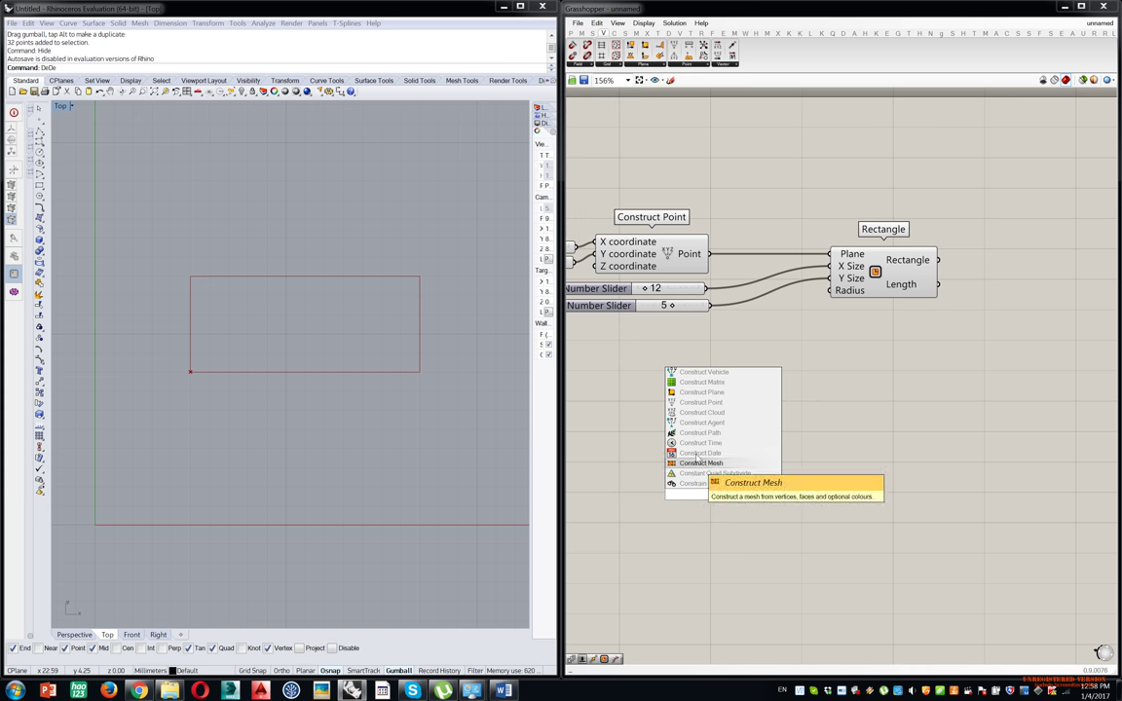
# Place a Construct Domain component on the canvas below the Rectangle component.
pyautogui.click(582, 38)
pyautogui.click(582, 34)
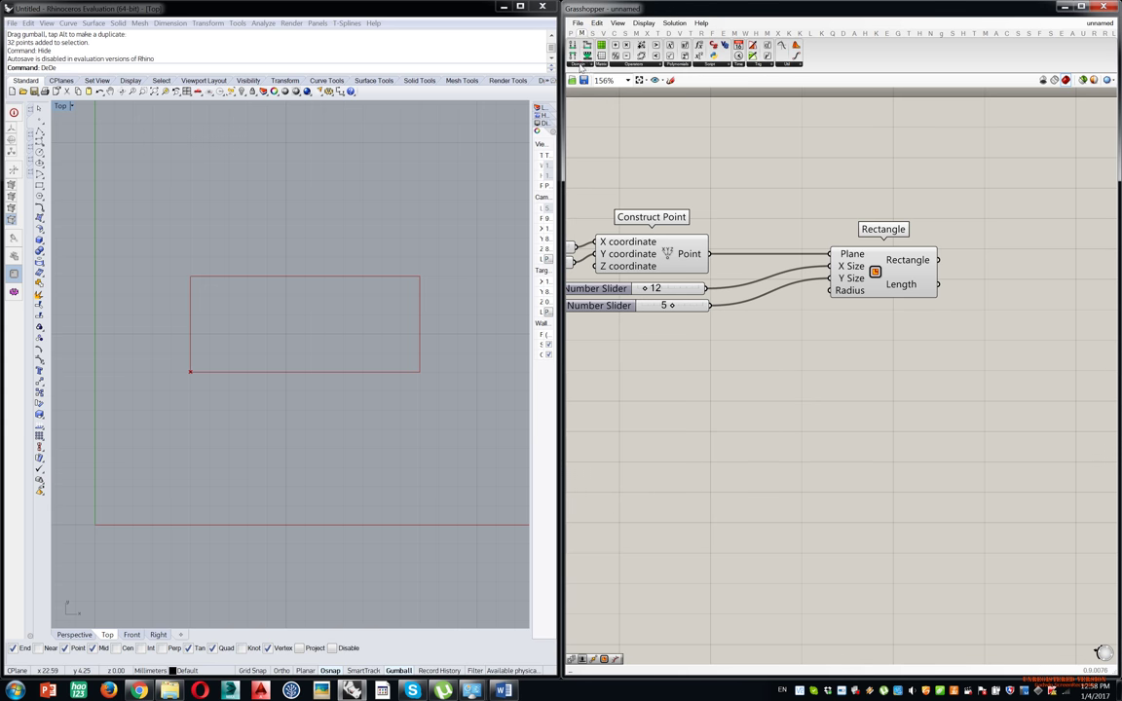
pyautogui.click(579, 64)
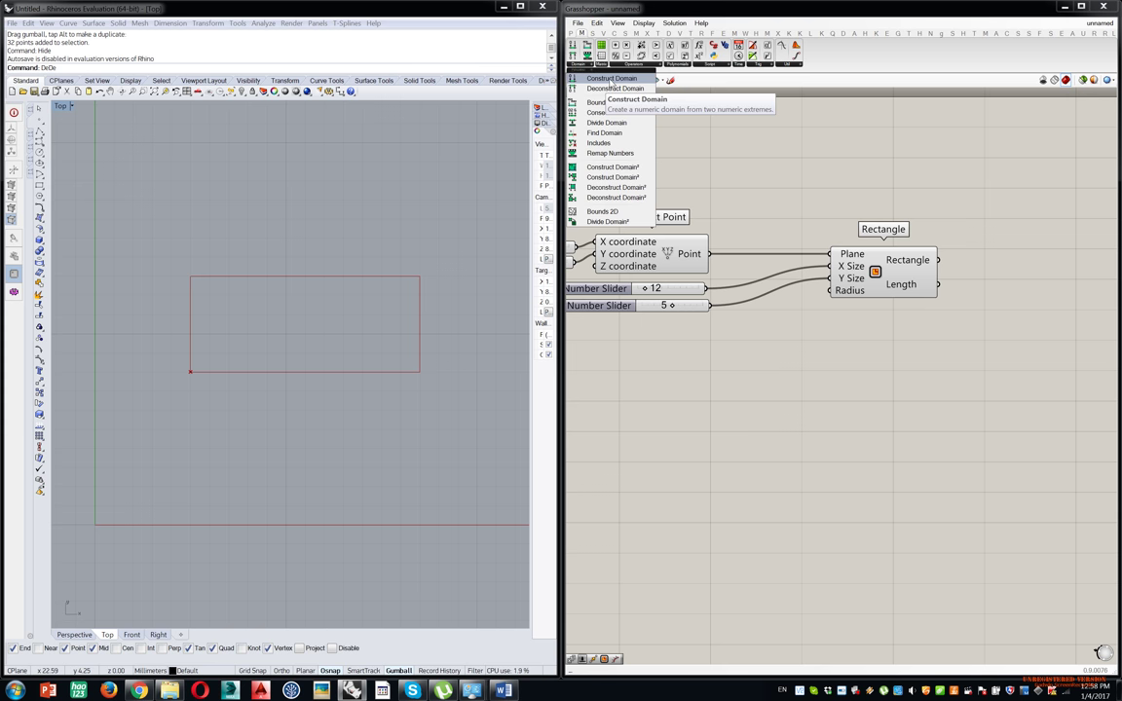
pyautogui.click(612, 80)
pyautogui.click(739, 405)
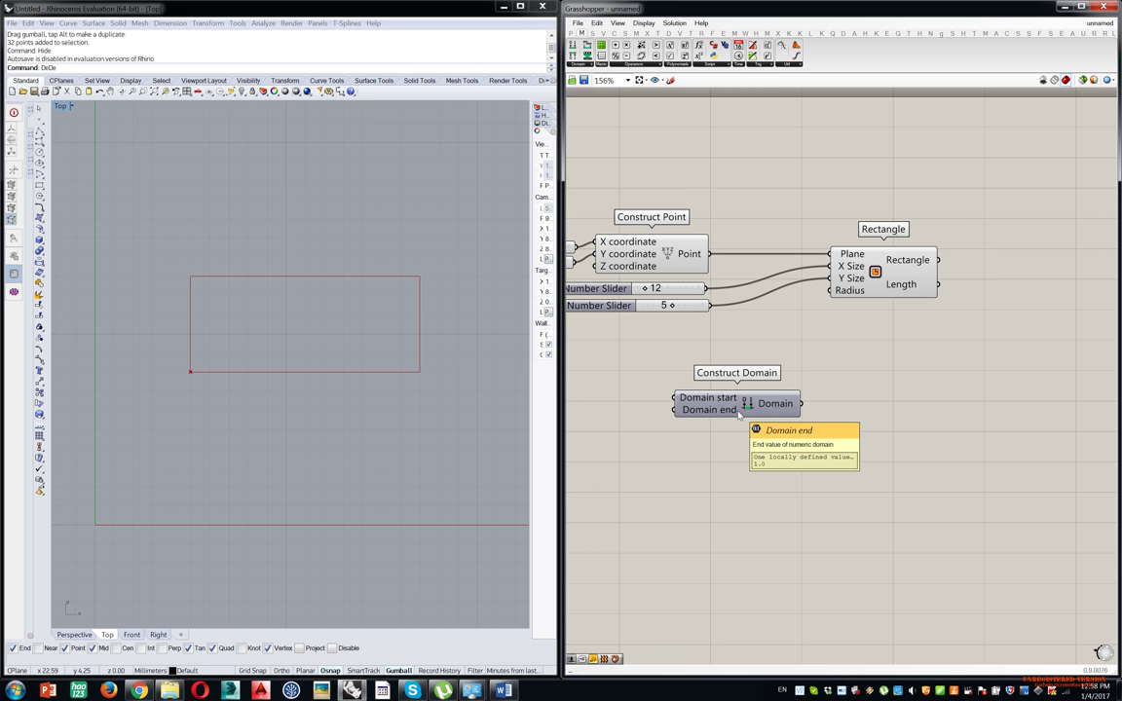
# Add a Panel beside Construct Domain and connect the Domain output to it.
pyautogui.doubleClick(890, 396)
pyautogui.write('//')
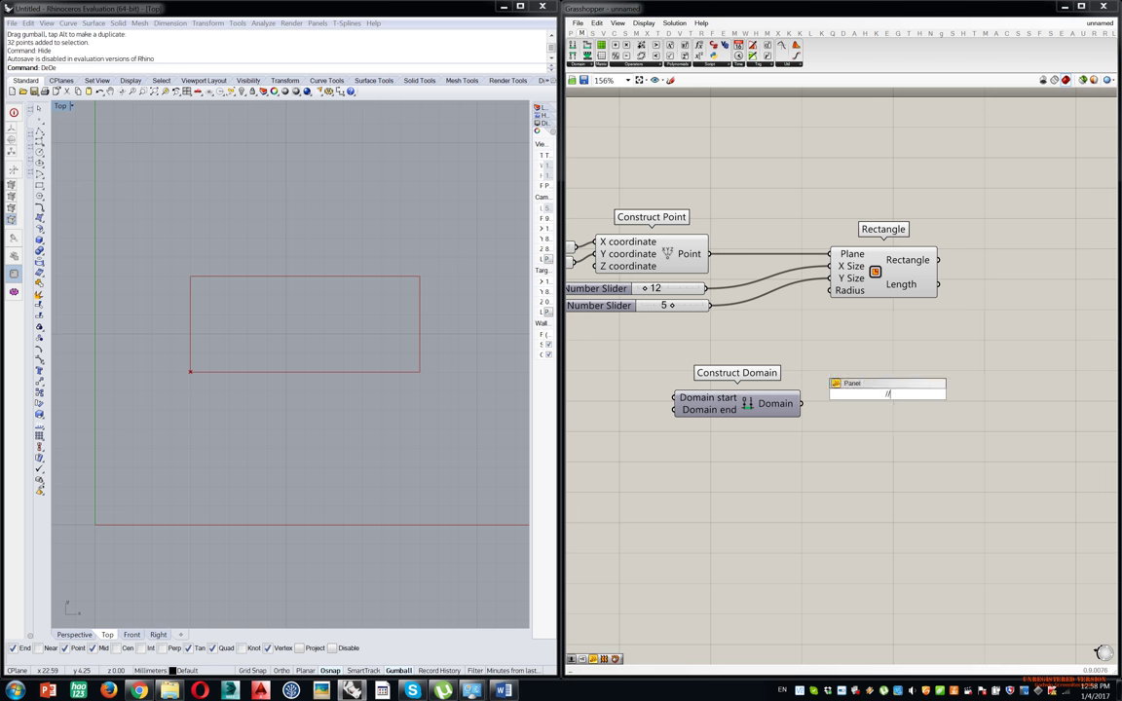
pyautogui.press('Return')
pyautogui.moveTo(800, 405); pyautogui.dragTo(837, 394)
pyautogui.doubleClick(846, 526)
pyautogui.write('panel')
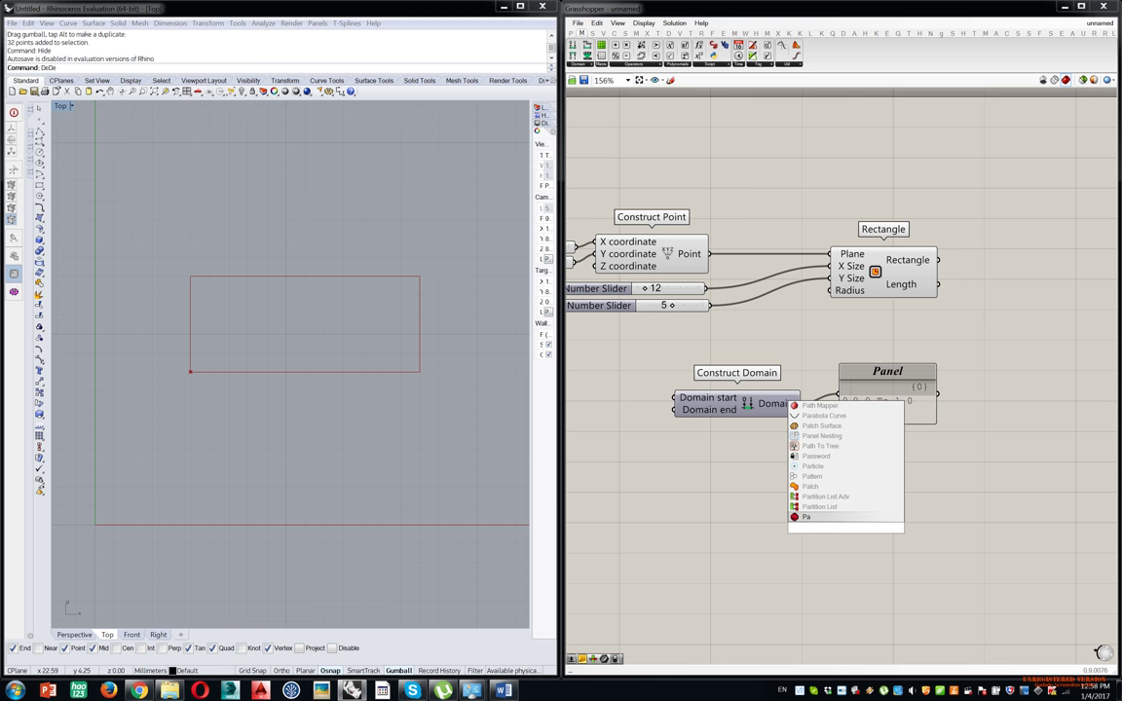
pyautogui.press('BackSpace')
pyautogui.press('BackSpace')
pyautogui.press('BackSpace')
pyautogui.press('BackSpace')
pyautogui.press('BackSpace')
pyautogui.write('//')
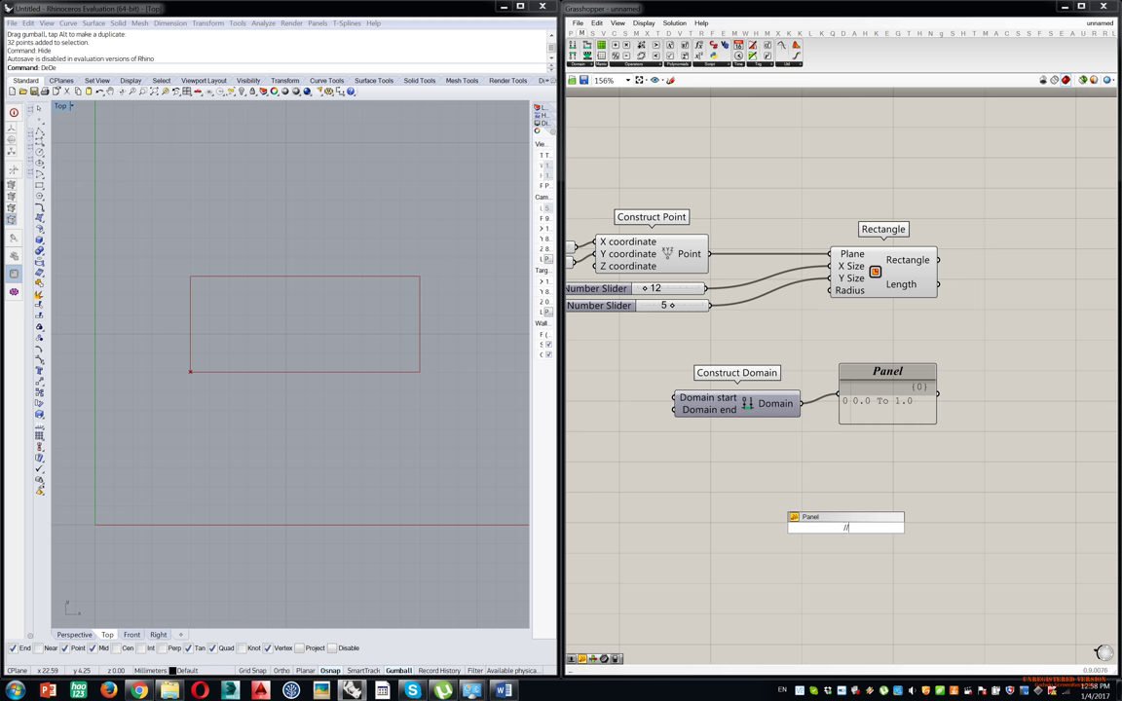
pyautogui.press('Return')
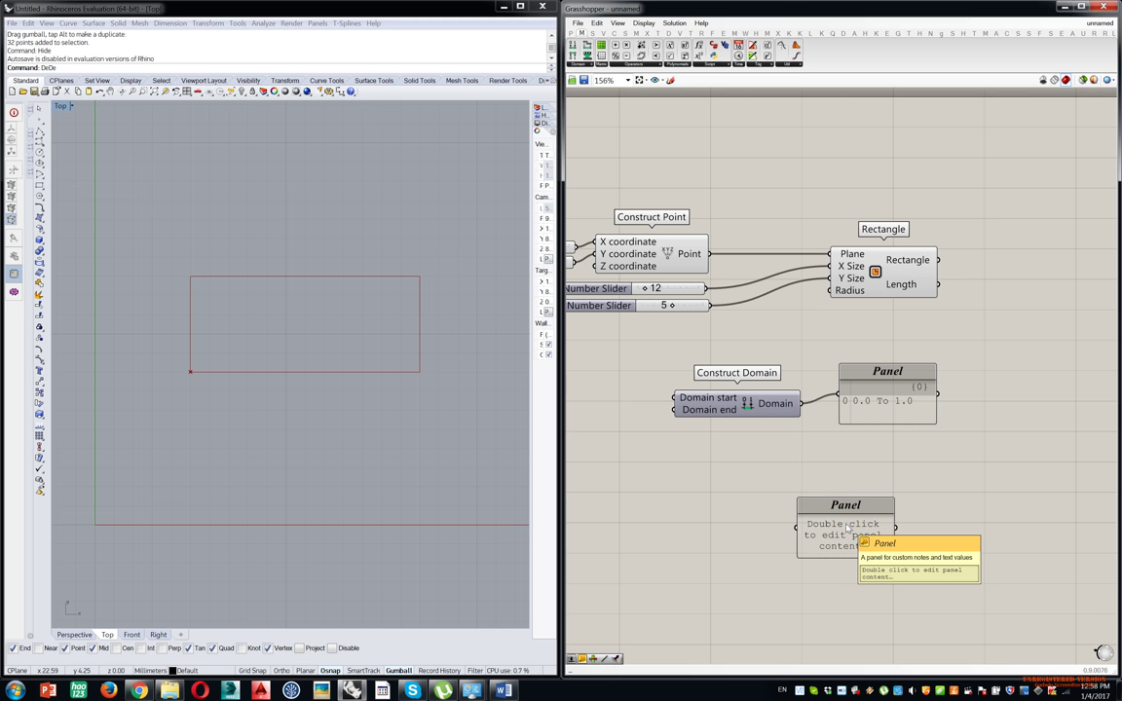
pyautogui.click(847, 527)
pyautogui.press('Delete')
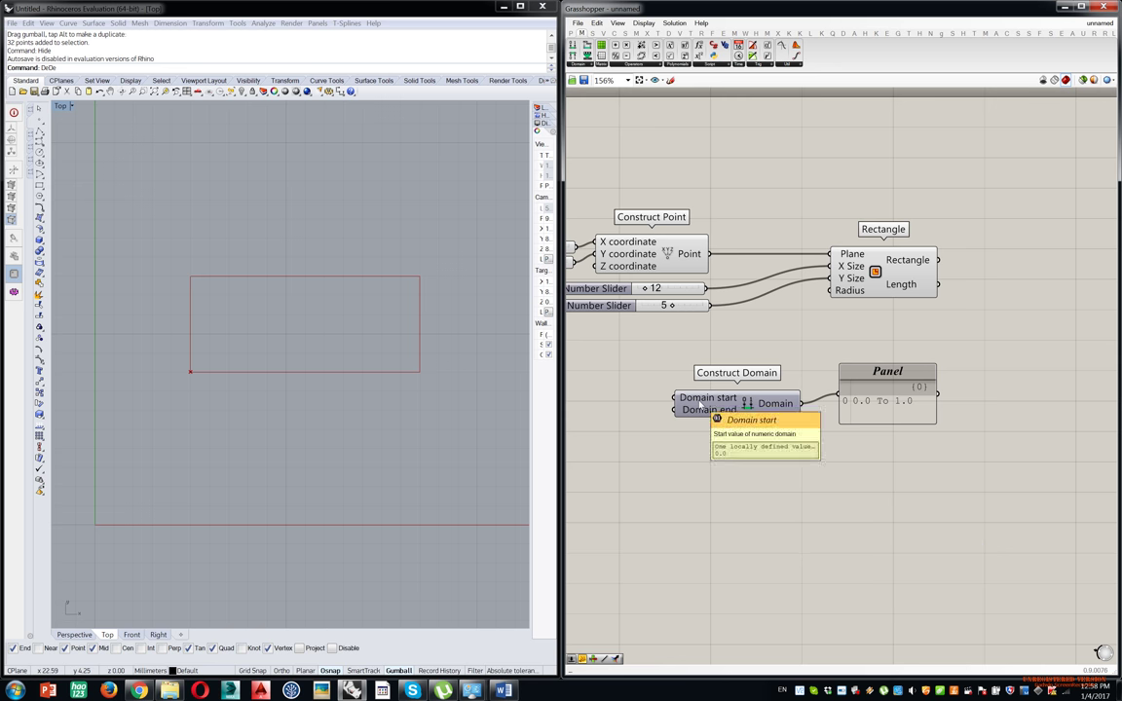
# Line the Panel up with the Construct Domain output so that their connecting wire runs straight.
pyautogui.scroll(5, 898, 408)
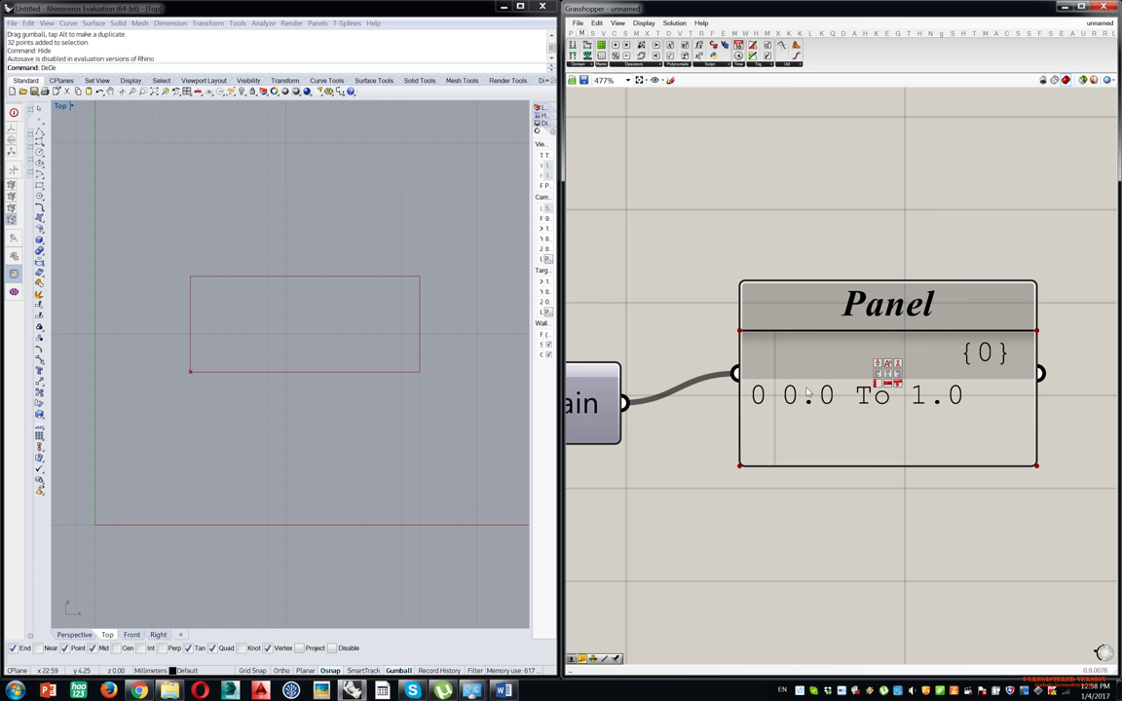
pyautogui.click(822, 404)
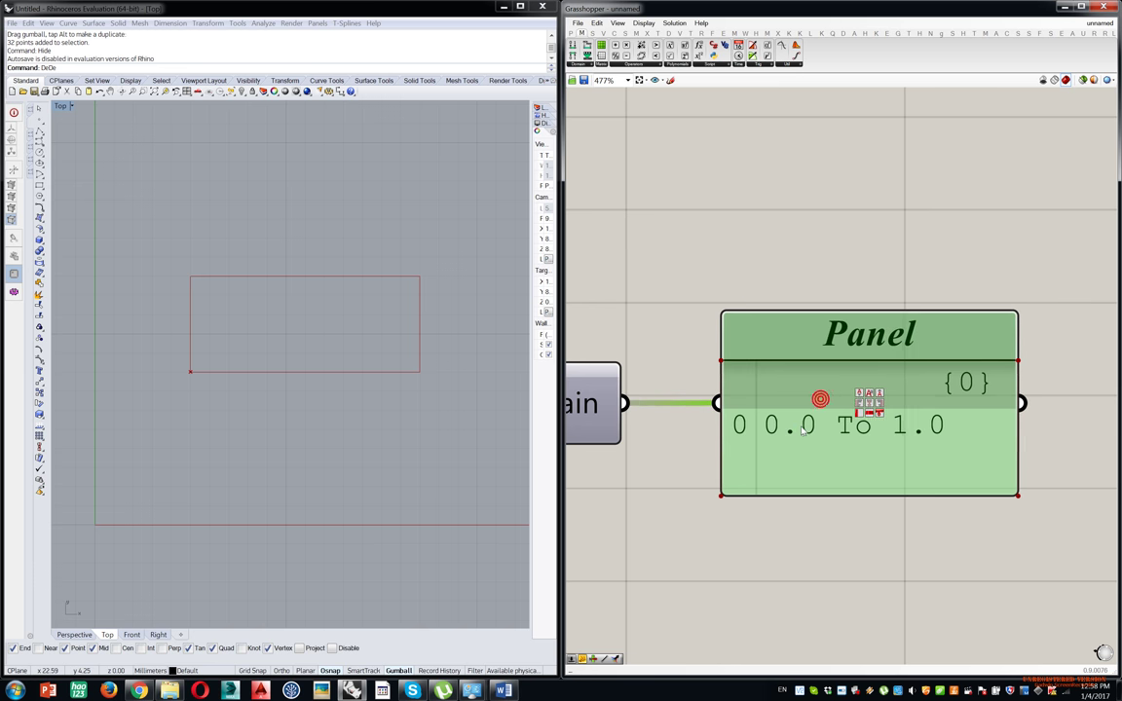
pyautogui.scroll(-4, 819, 397)
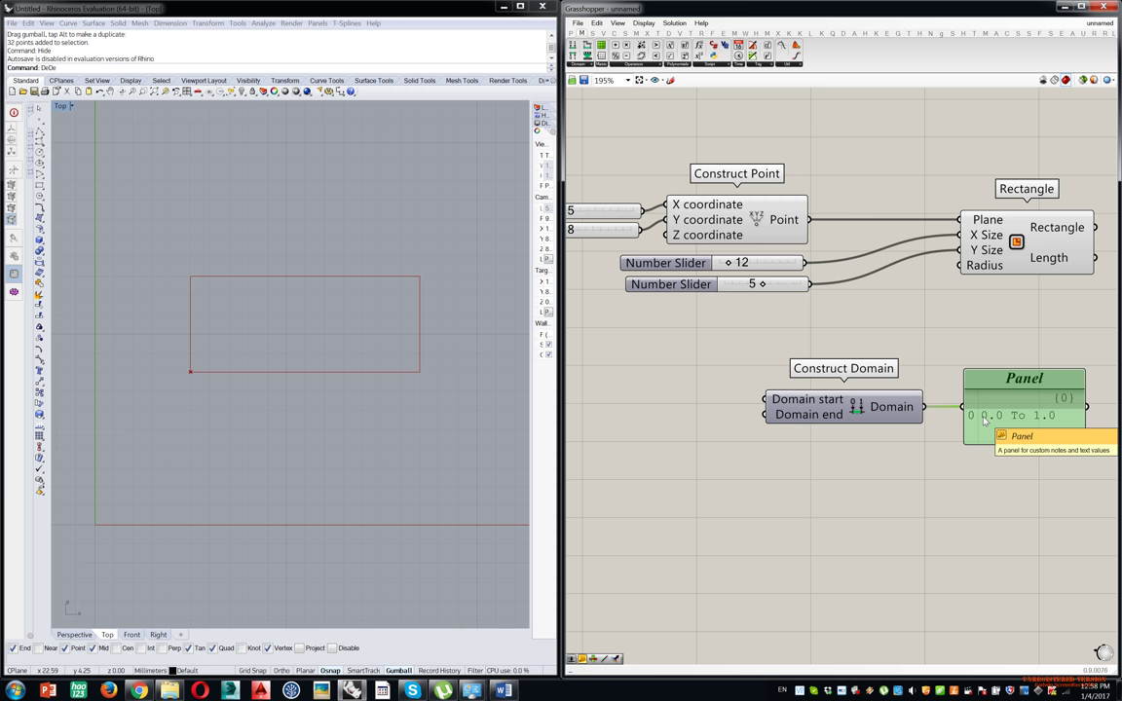
# Add a number slider set to 6, connect it to Domain start and line it up with that input.
pyautogui.moveTo(831, 317); pyautogui.dragTo(914, 260, button='right')
pyautogui.scroll(-1, 849, 266)
pyautogui.click(728, 297)
pyautogui.doubleClick(728, 299)
pyautogui.write('6')
pyautogui.press('Return')
pyautogui.scroll(3, 733, 299)
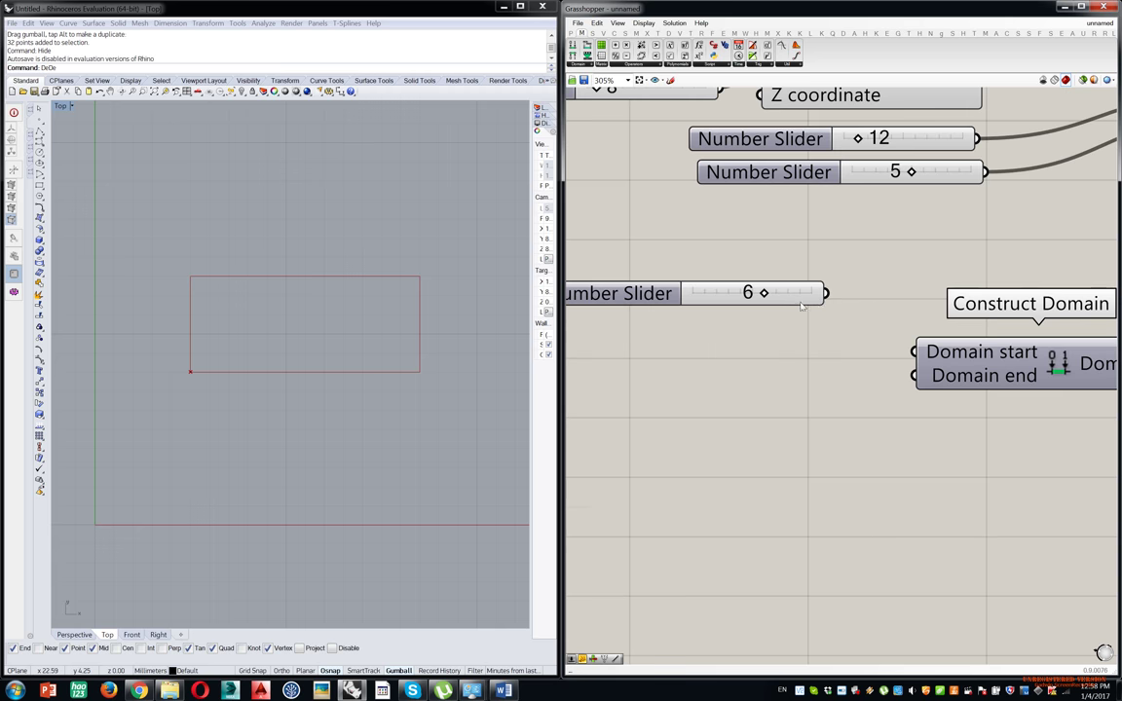
pyautogui.moveTo(916, 351); pyautogui.dragTo(794, 348)
pyautogui.click(806, 319)
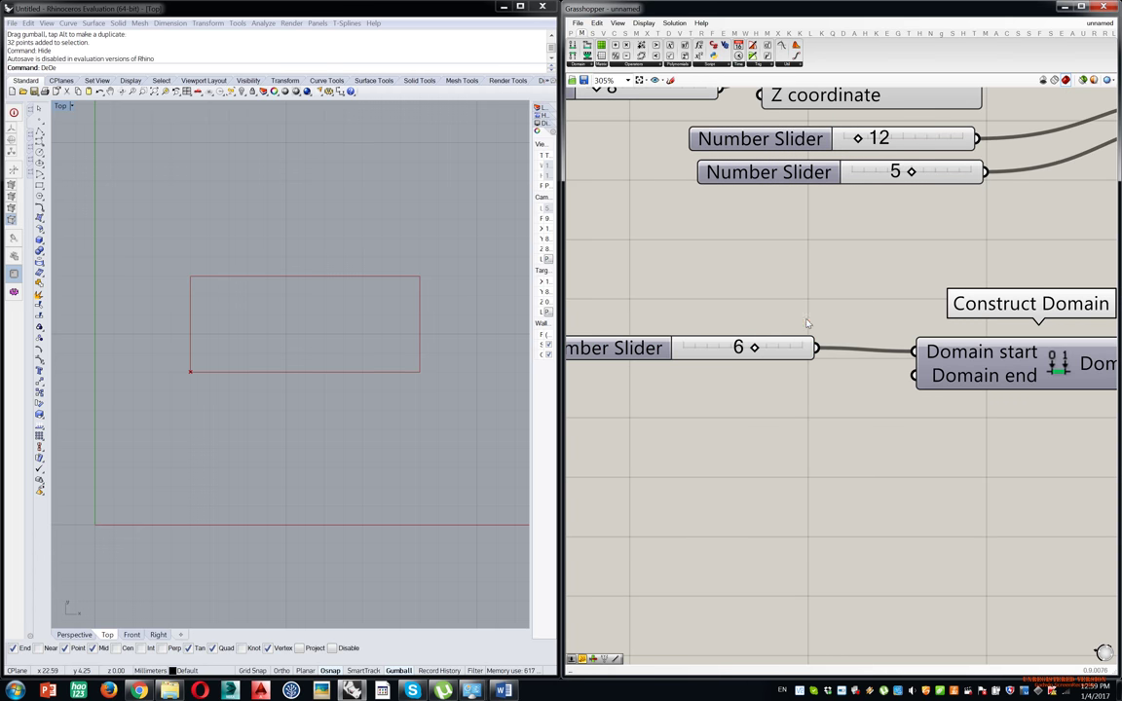
pyautogui.doubleClick(764, 413)
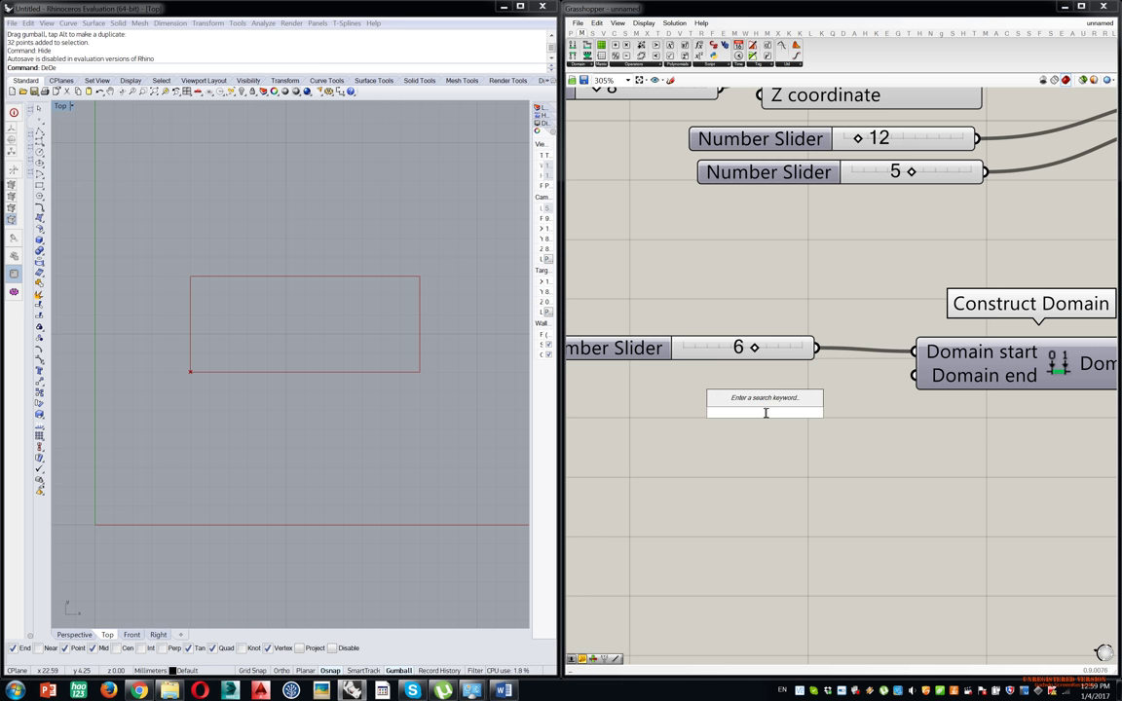
pyautogui.write('-6')
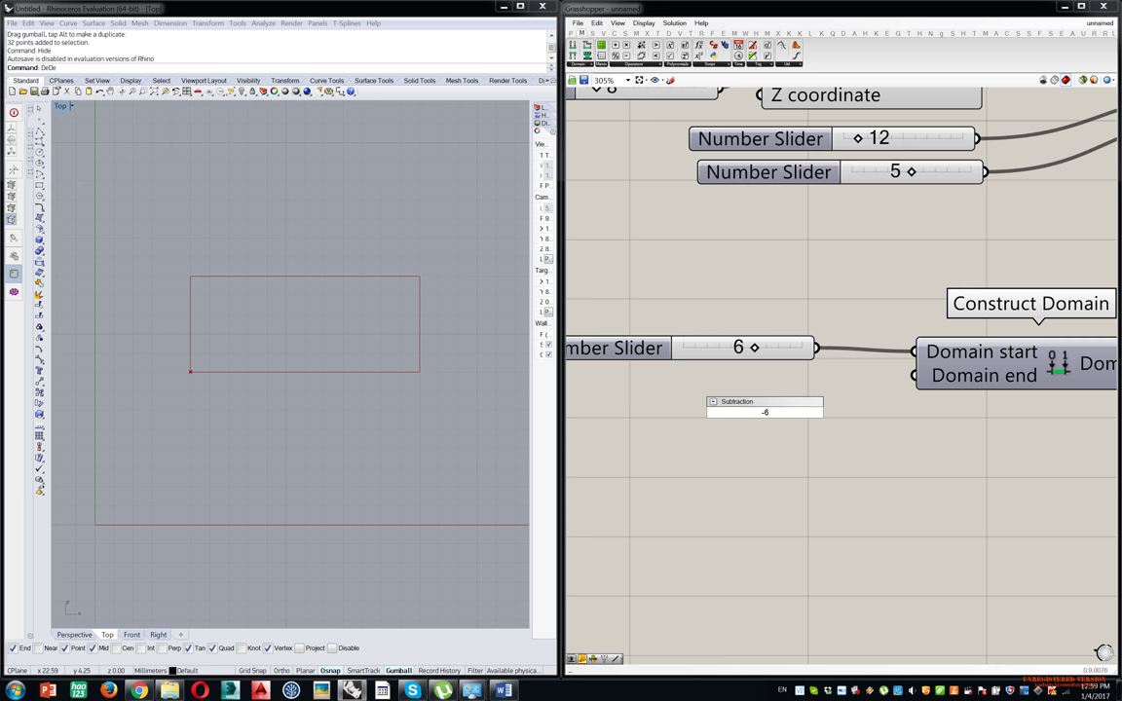
pyautogui.write('5')
pyautogui.press('BackSpace')
pyautogui.press('BackSpace')
pyautogui.press('BackSpace')
pyautogui.press('BackSpace')
pyautogui.click(877, 425)
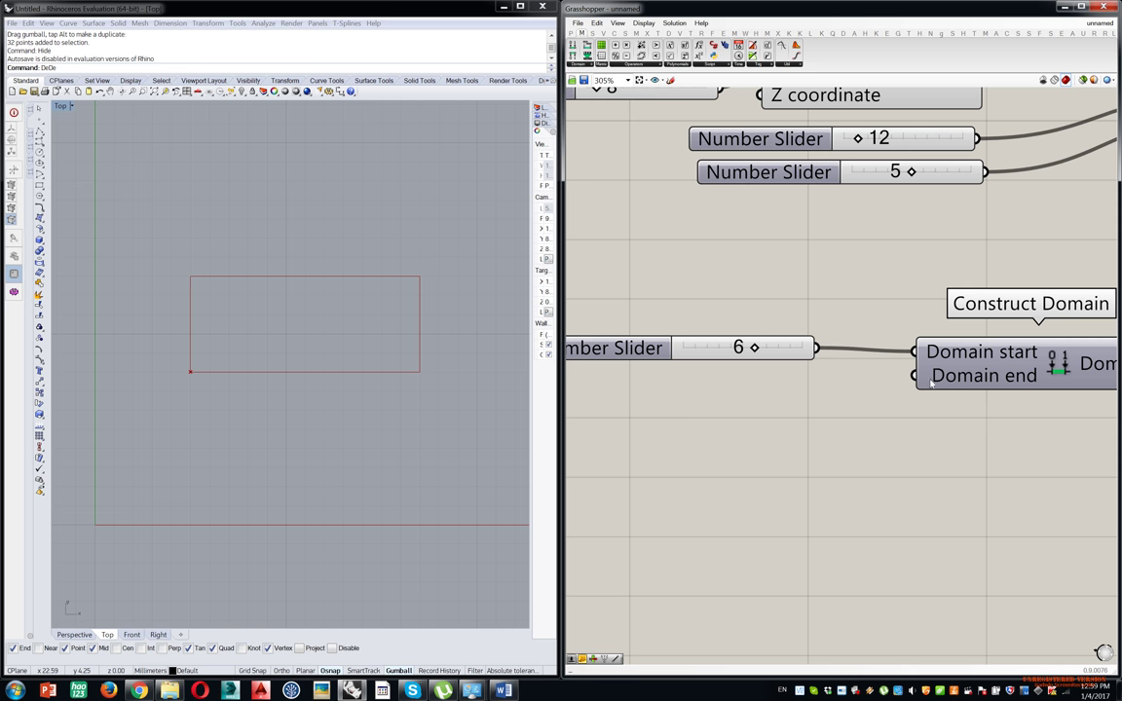
# Apply the expression -x to the Domain end input of Construct Domain.
pyautogui.rightClick(926, 378)
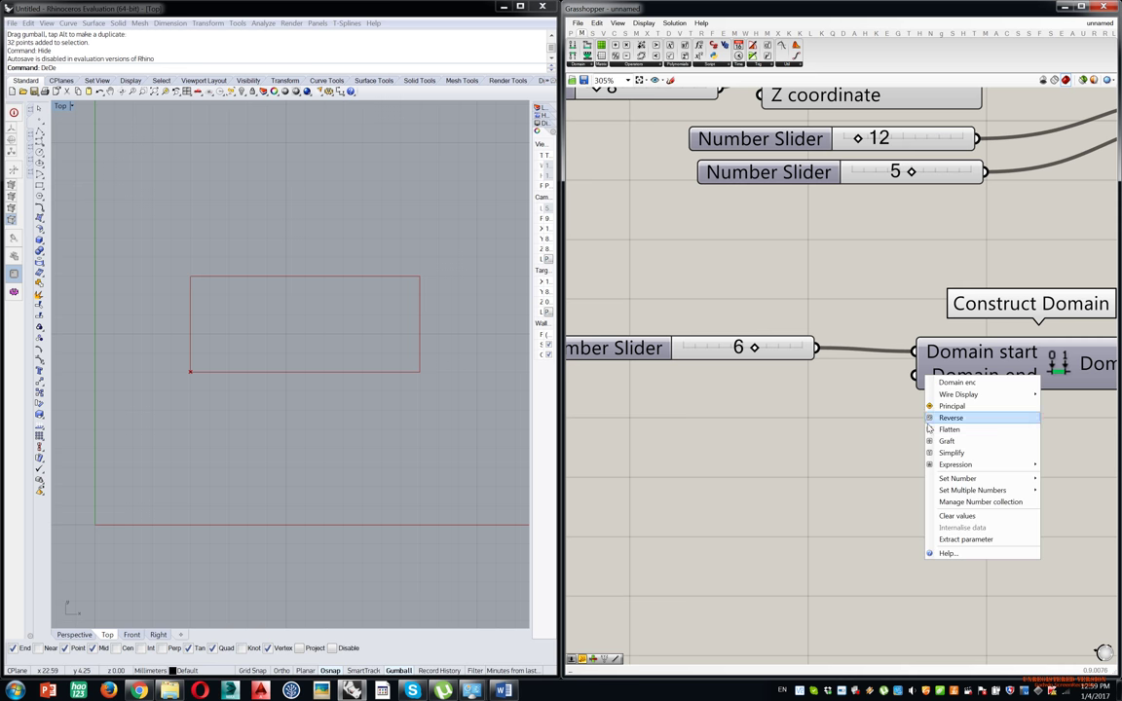
pyautogui.moveTo(951, 482)
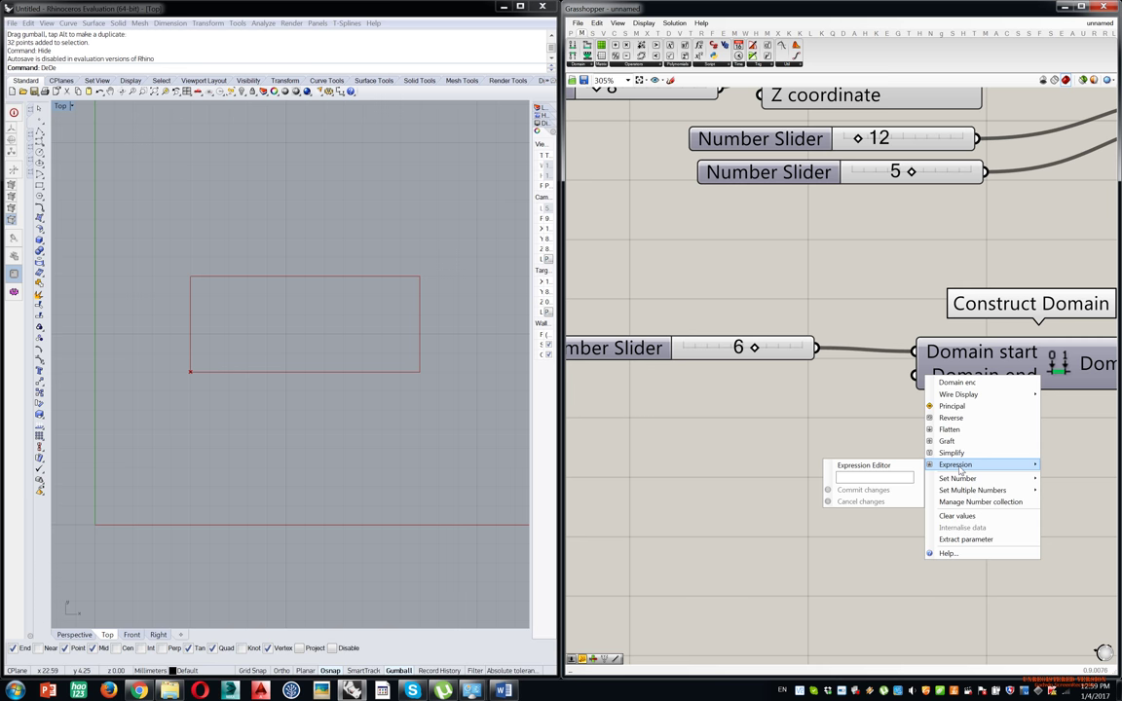
pyautogui.click(871, 476)
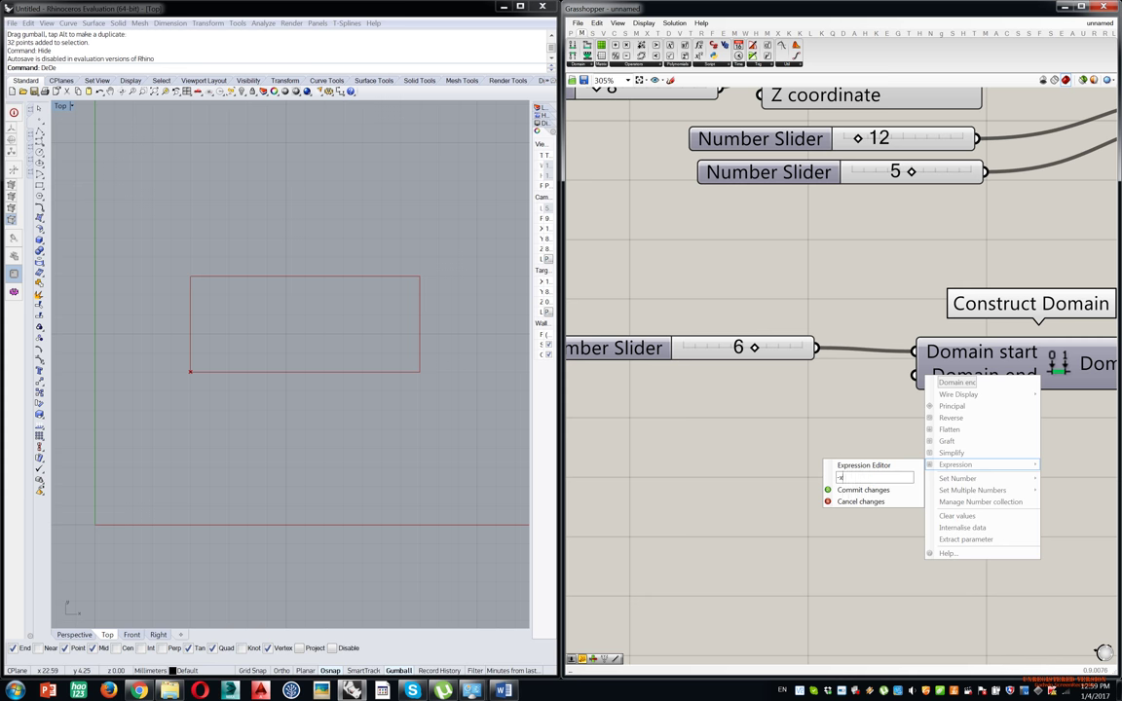
pyautogui.click(863, 490)
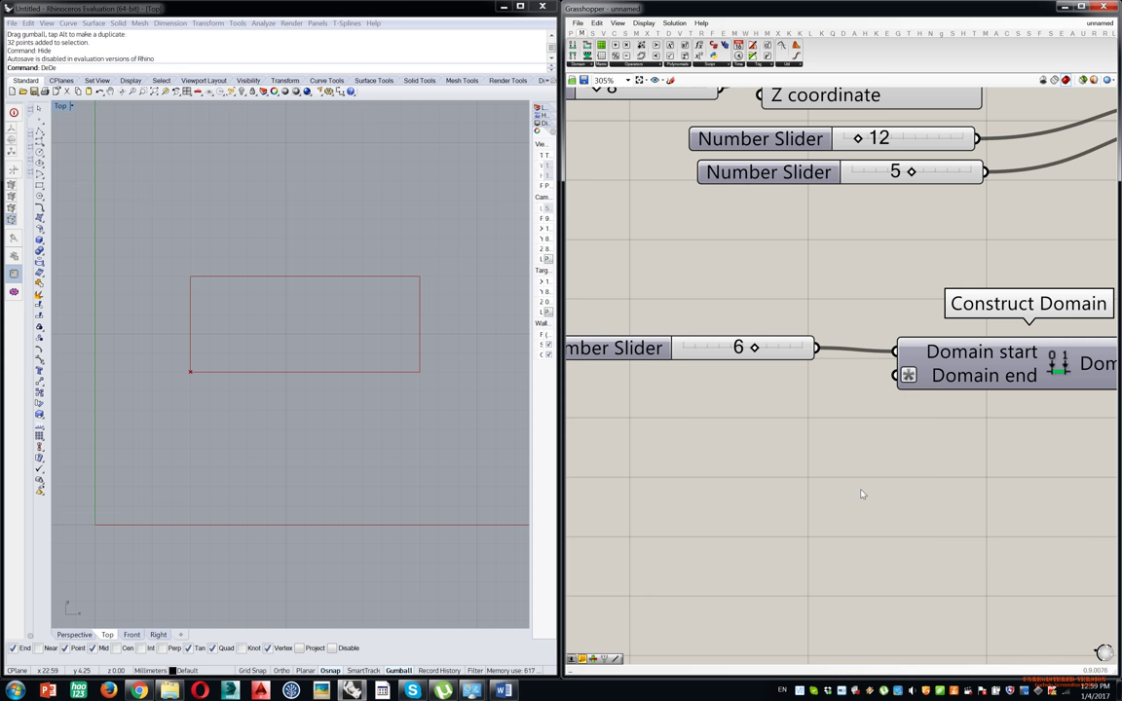
# Connect the 6 slider to Domain end as well, and read the resulting domain in the Panel.
pyautogui.moveTo(817, 348); pyautogui.dragTo(896, 376)
pyautogui.scroll(-3, 926, 431)
pyautogui.moveTo(926, 430); pyautogui.dragTo(782, 408, button='right')
pyautogui.moveTo(986, 403); pyautogui.dragTo(916, 380, button='right')
pyautogui.scroll(4, 917, 380)
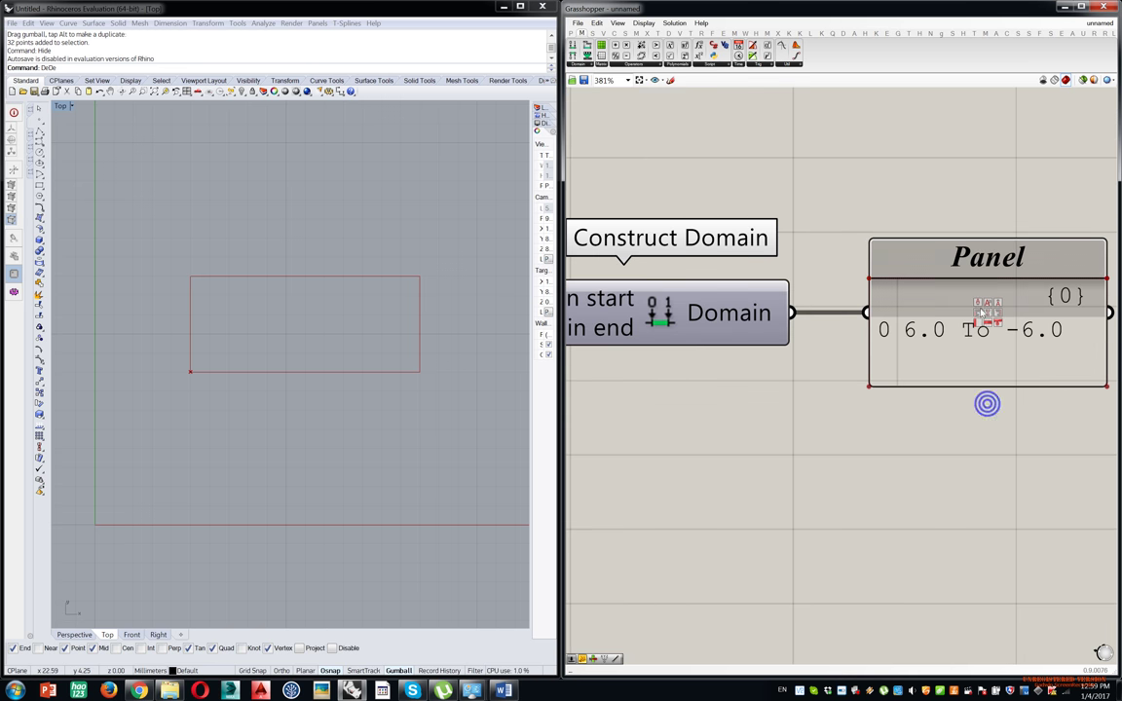
# Feed the constructed domain into the Rectangle's X Size, comparing it with the 12 slider before reconnecting the domain.
pyautogui.scroll(-4, 955, 292)
pyautogui.moveTo(972, 308); pyautogui.dragTo(976, 251)
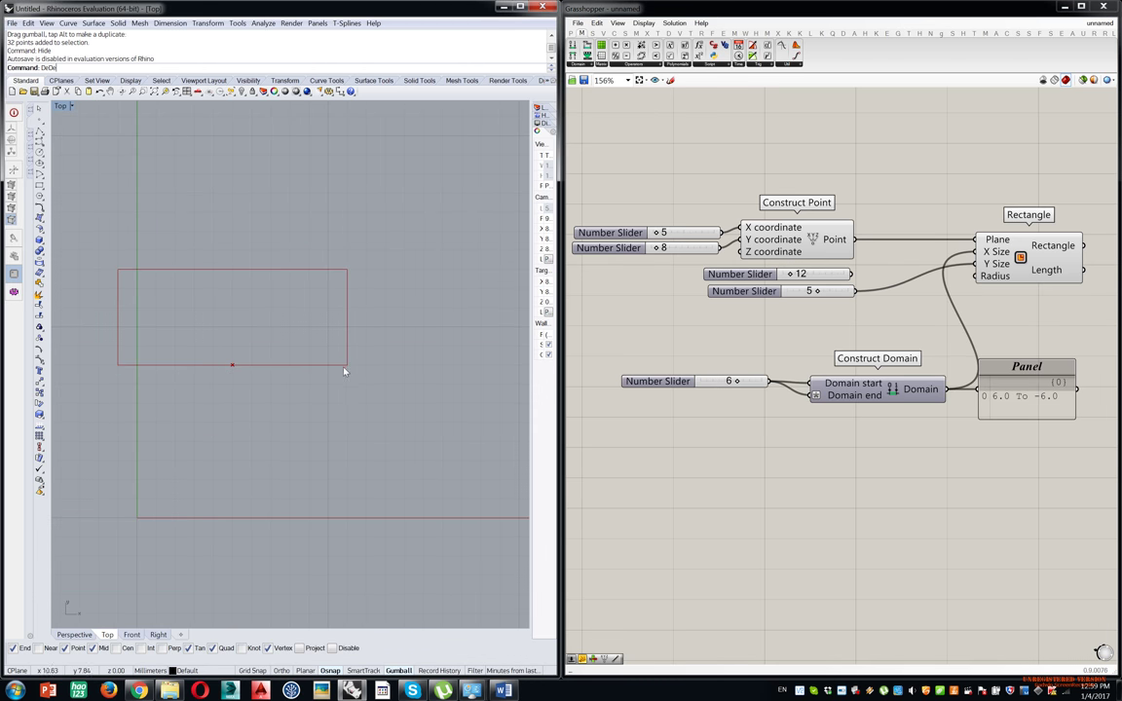
pyautogui.moveTo(854, 274); pyautogui.dragTo(987, 258)
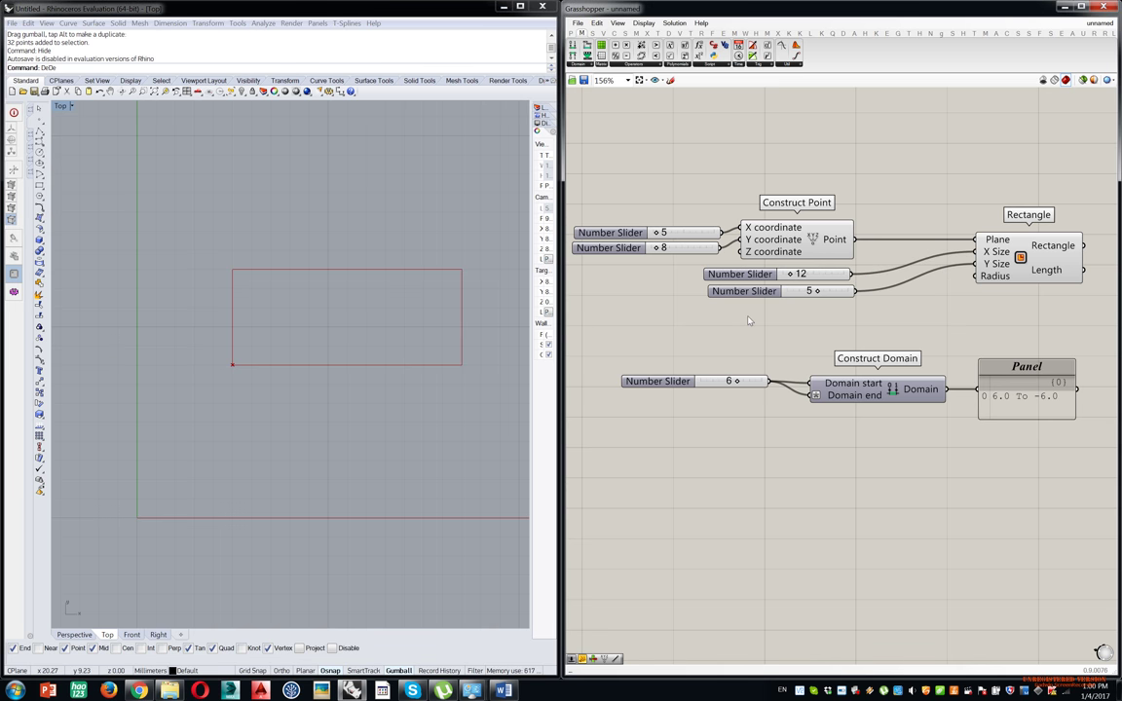
pyautogui.moveTo(945, 388); pyautogui.dragTo(984, 256)
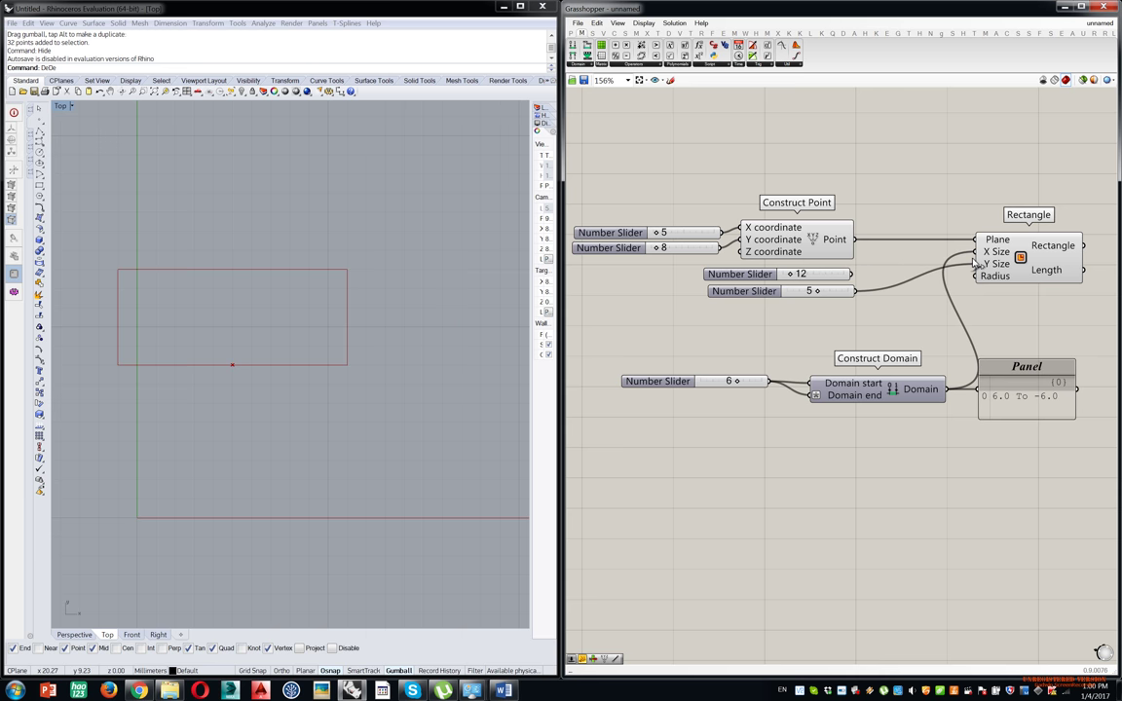
# Duplicate Construct Domain below the original without its 6 slider, and shift the Rectangle's 5 slider slightly left.
pyautogui.moveTo(835, 296); pyautogui.dragTo(670, 454)
pyautogui.keyDown('alt'); pyautogui.moveTo(858, 403); pyautogui.dragTo(857, 468); pyautogui.keyUp('alt')
pyautogui.click(812, 302)
pyautogui.click(807, 300)
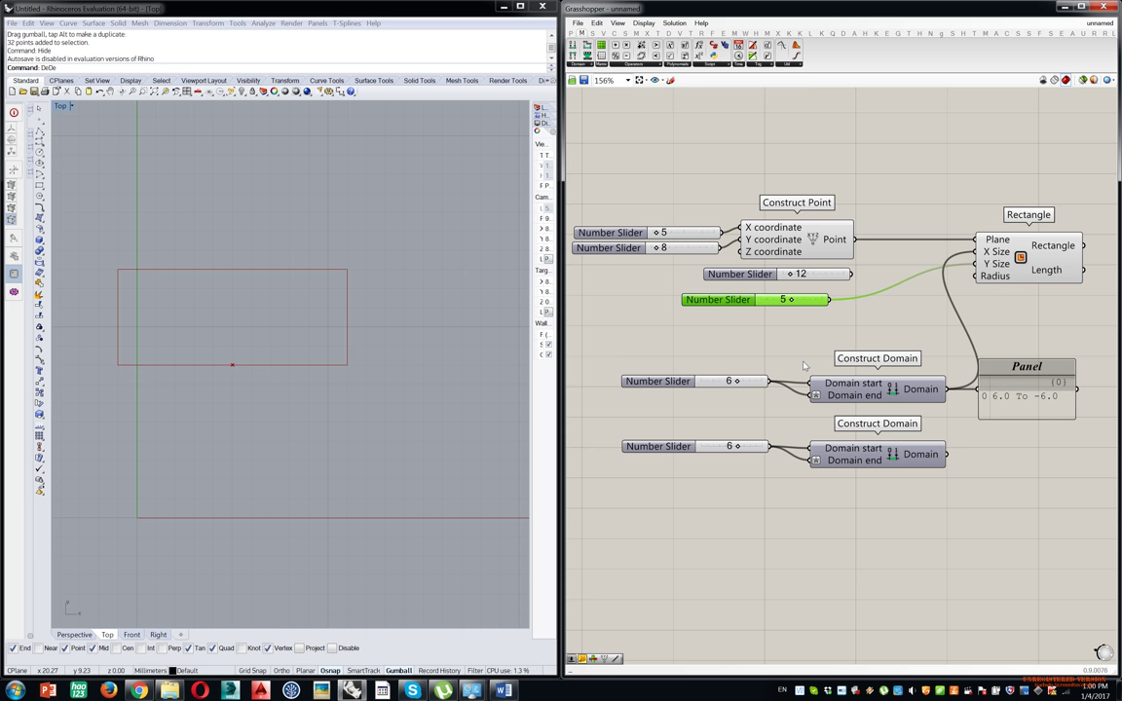
pyautogui.moveTo(699, 418); pyautogui.dragTo(676, 469)
pyautogui.press('Delete')
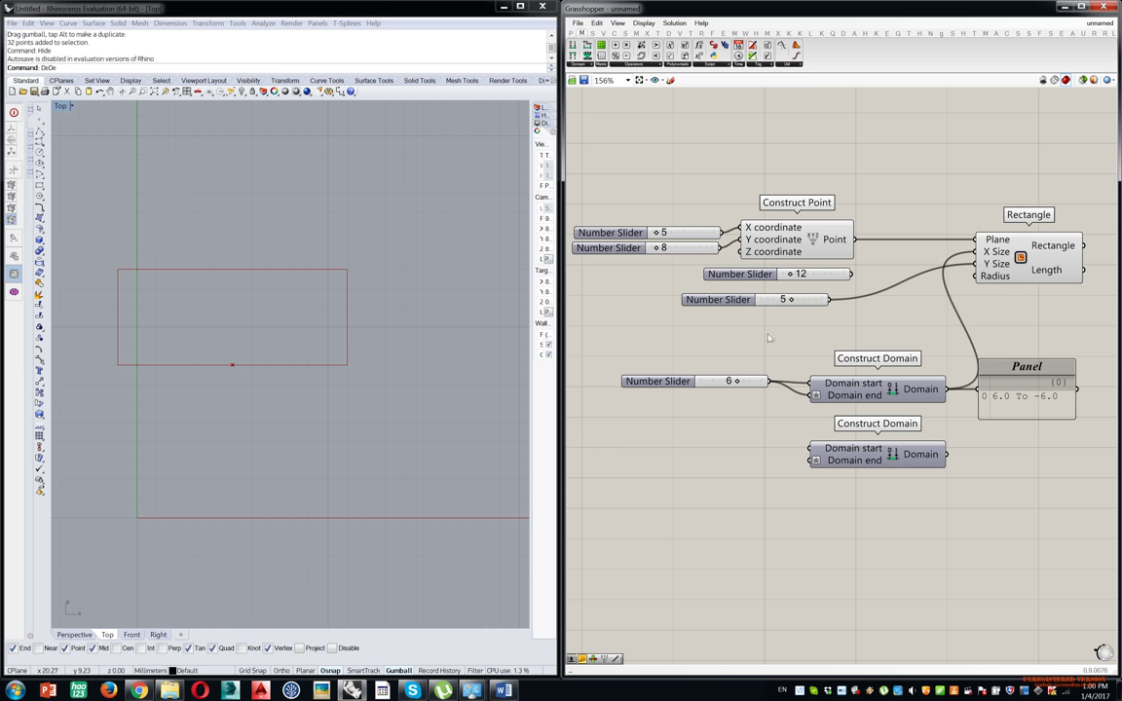
# Move the 5 slider beside the second Construct Domain, connect it to Domain start, and apply the expression x/2 to that input.
pyautogui.moveTo(804, 299); pyautogui.dragTo(857, 471)
pyautogui.scroll(3, 777, 440)
pyautogui.rightClick(860, 465)
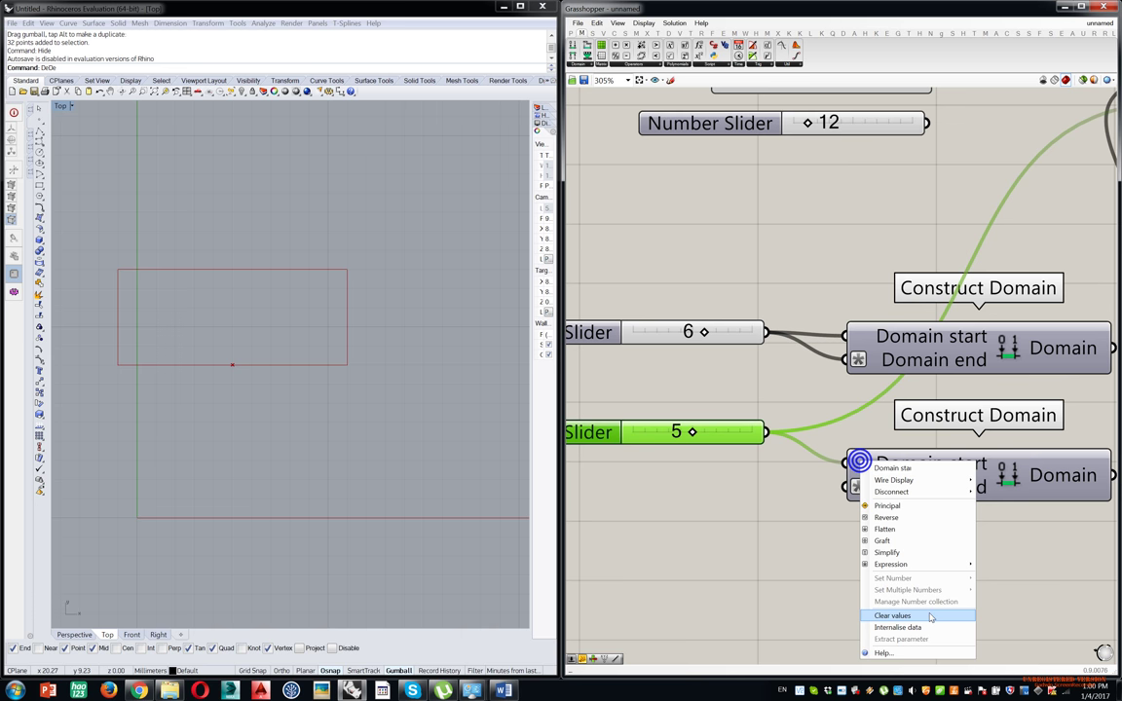
pyautogui.click(919, 563)
pyautogui.click(1018, 576)
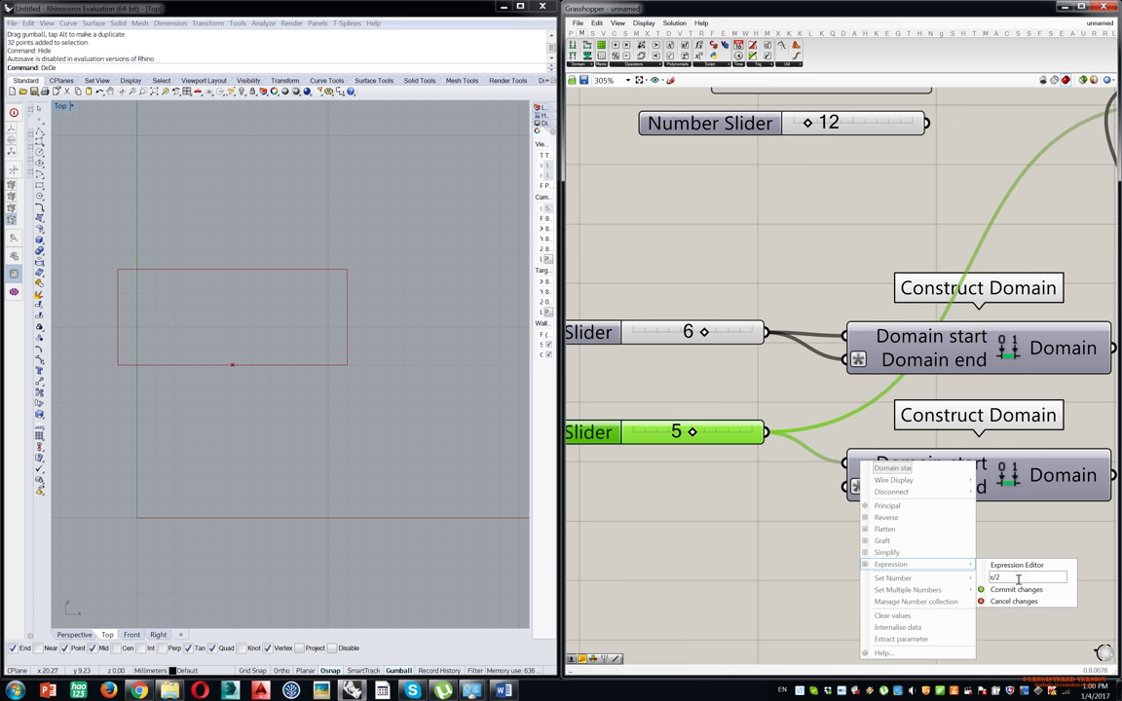
pyautogui.click(1015, 589)
# Connect the 5 slider to the second Construct Domain's Domain end and apply the expression -x/2 to that input.
pyautogui.moveTo(766, 436); pyautogui.dragTo(846, 487)
pyautogui.rightClick(858, 486)
pyautogui.click(915, 584)
pyautogui.click(1005, 597)
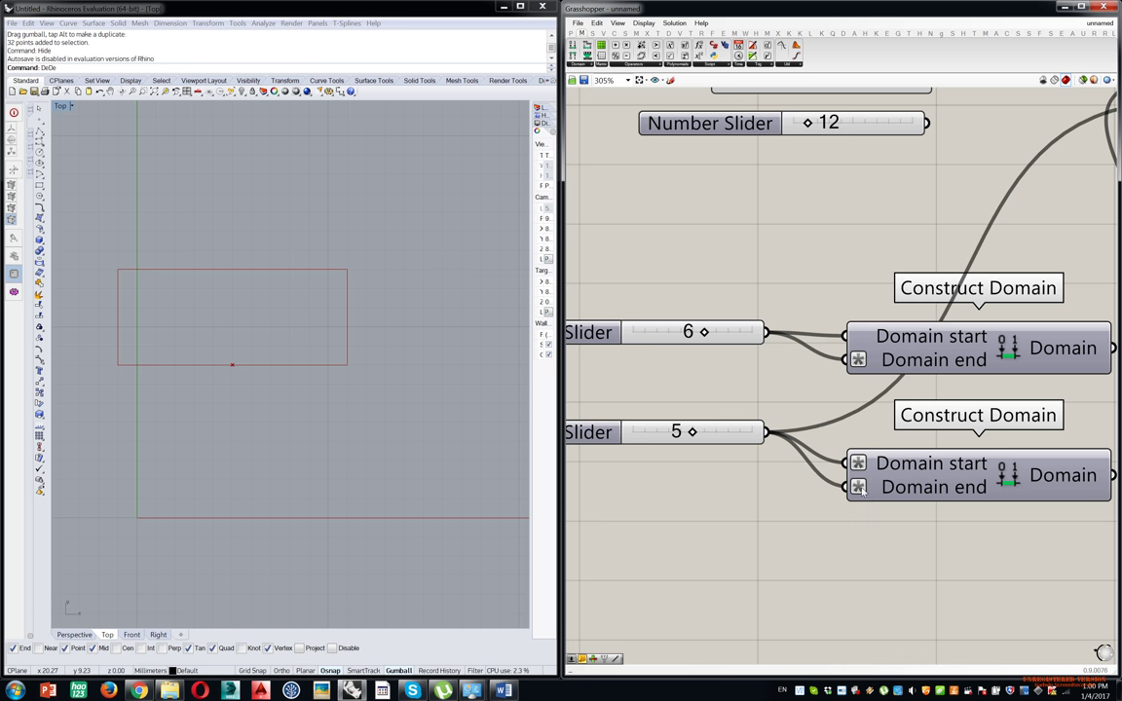
pyautogui.rightClick(860, 489)
pyautogui.moveTo(942, 583)
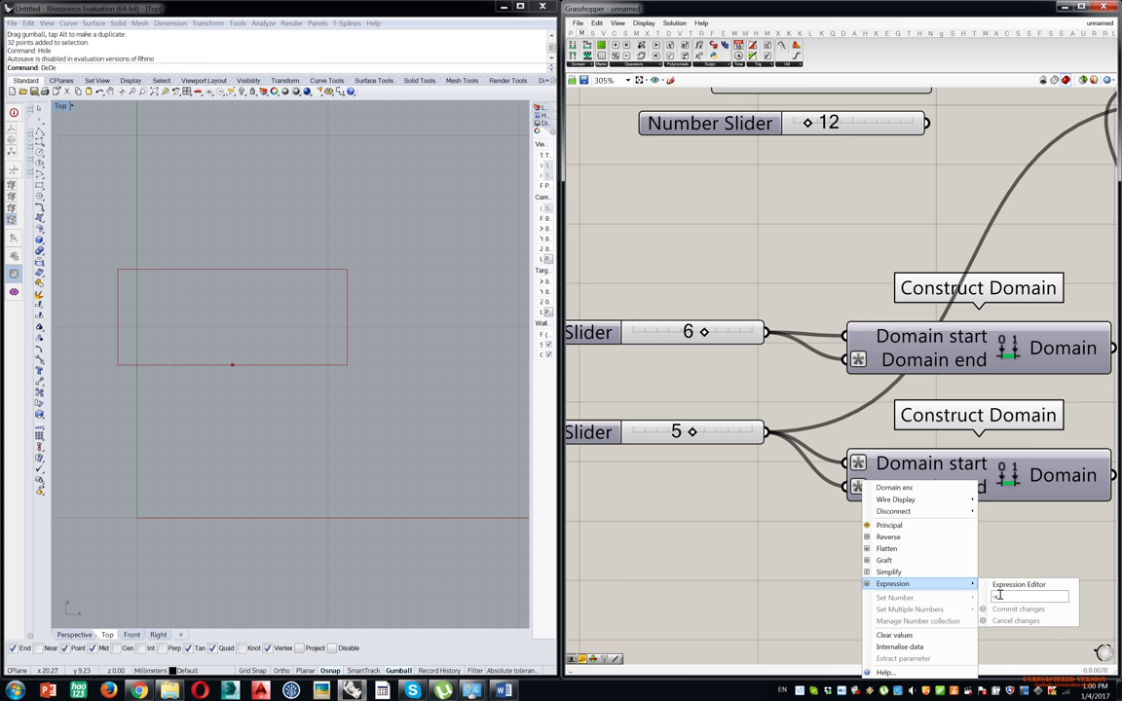
pyautogui.click(996, 597)
pyautogui.write('-x/2')
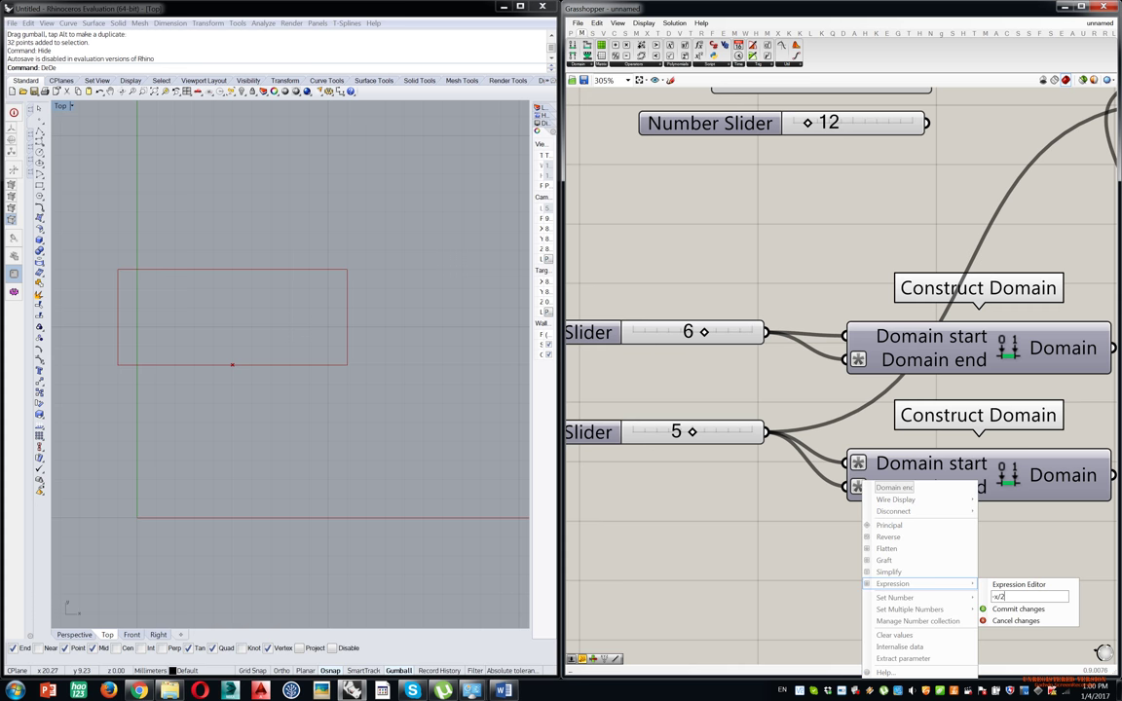
pyautogui.click(1013, 609)
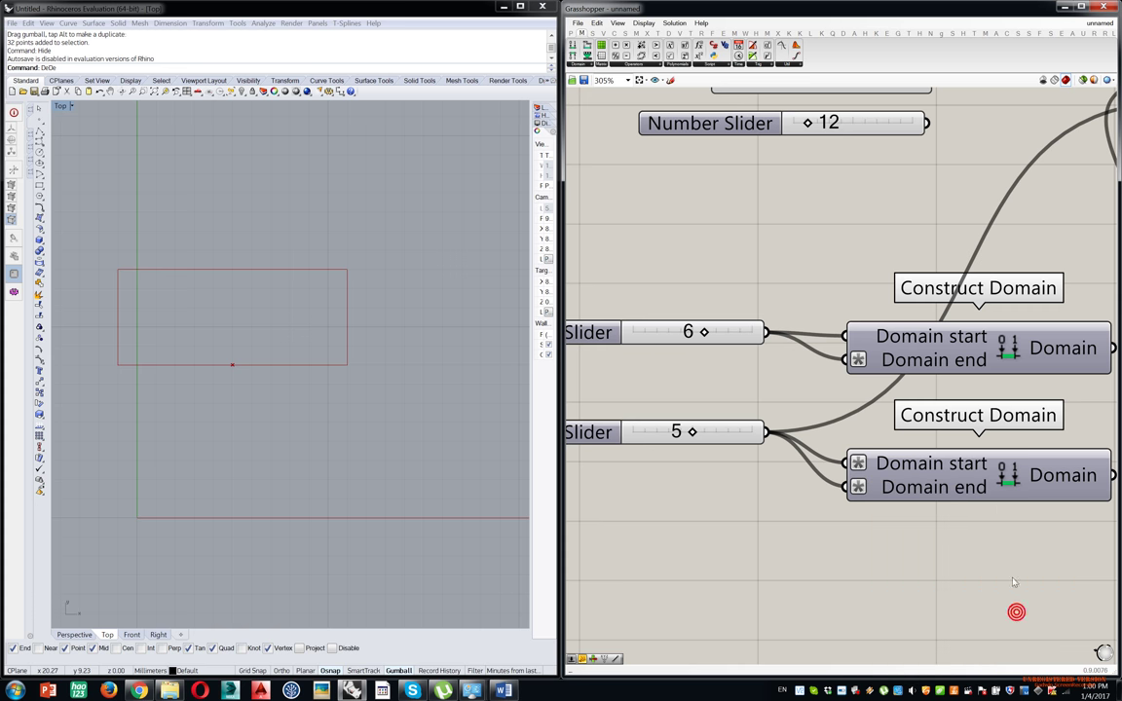
# Feed the second constructed domain into the Rectangle's Y Size and delete the Panel.
pyautogui.scroll(-5, 925, 492)
pyautogui.scroll(4, 955, 471)
pyautogui.moveTo(908, 527); pyautogui.dragTo(965, 231)
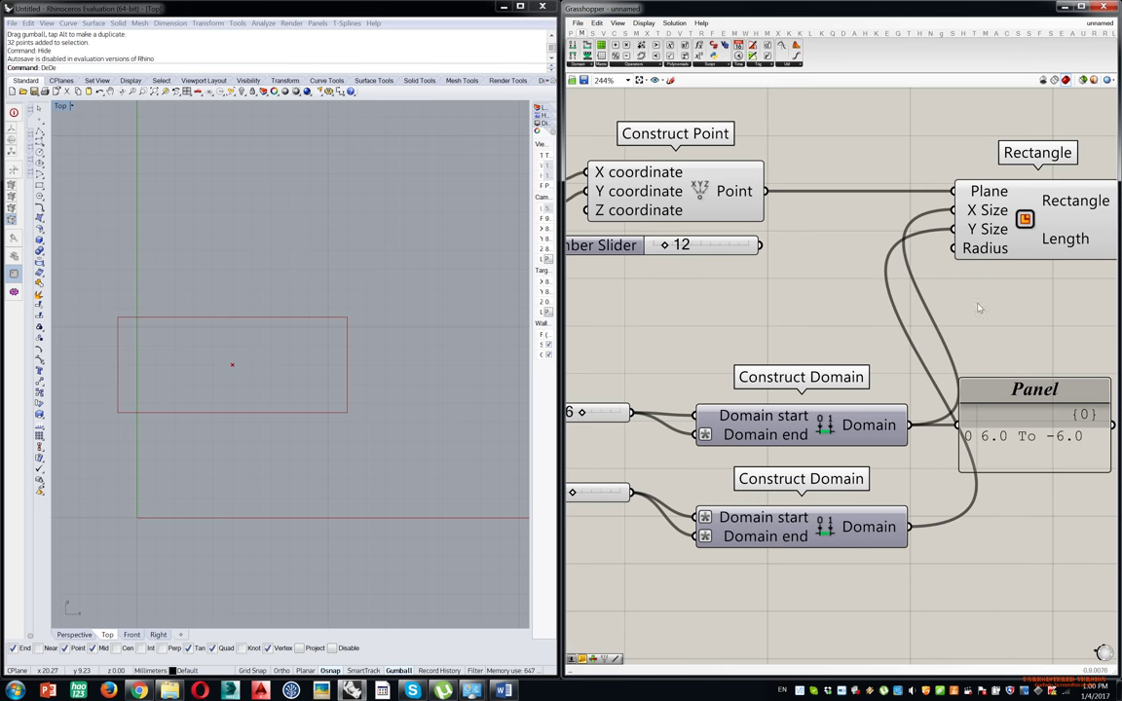
pyautogui.click(1005, 420)
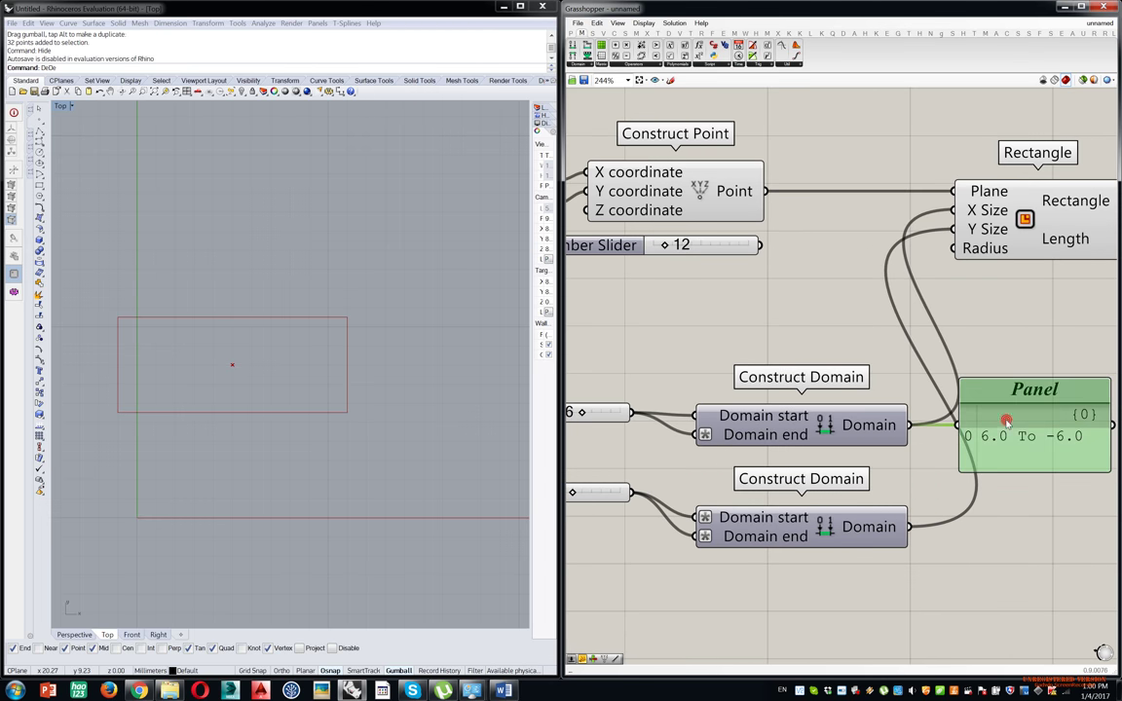
pyautogui.press('Delete')
# Set the Y-size domain's slider to 6 and the X-size domain's slider to 4.
pyautogui.moveTo(897, 454); pyautogui.dragTo(961, 445, button='right')
pyautogui.moveTo(653, 510); pyautogui.dragTo(776, 495, button='right')
pyautogui.scroll(3, 721, 443)
pyautogui.moveTo(829, 508); pyautogui.dragTo(839, 544)
pyautogui.moveTo(823, 344); pyautogui.dragTo(784, 336)
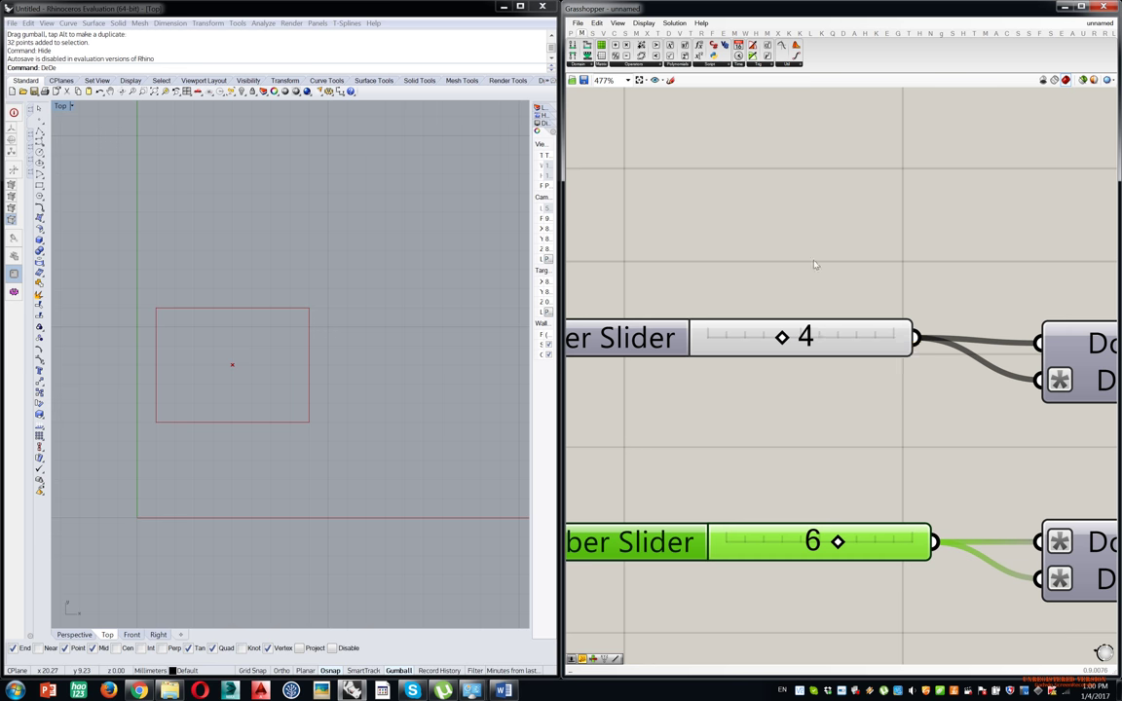
# Delete the unused 12 slider and stack both Construct Domain components with their sliders compactly below Construct Point.
pyautogui.scroll(-5, 870, 288)
pyautogui.moveTo(871, 287); pyautogui.dragTo(768, 276)
pyautogui.click(809, 223)
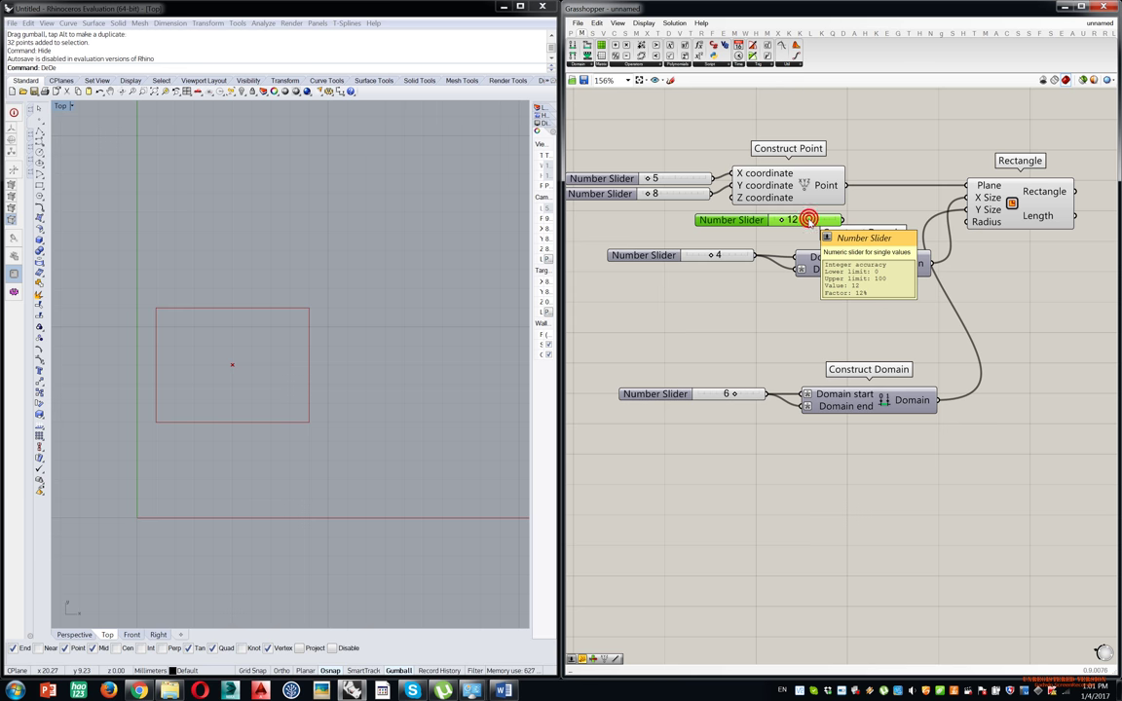
pyautogui.press('Delete')
pyautogui.moveTo(887, 357); pyautogui.dragTo(758, 419)
pyautogui.moveTo(831, 398); pyautogui.dragTo(827, 306)
pyautogui.click(974, 351)
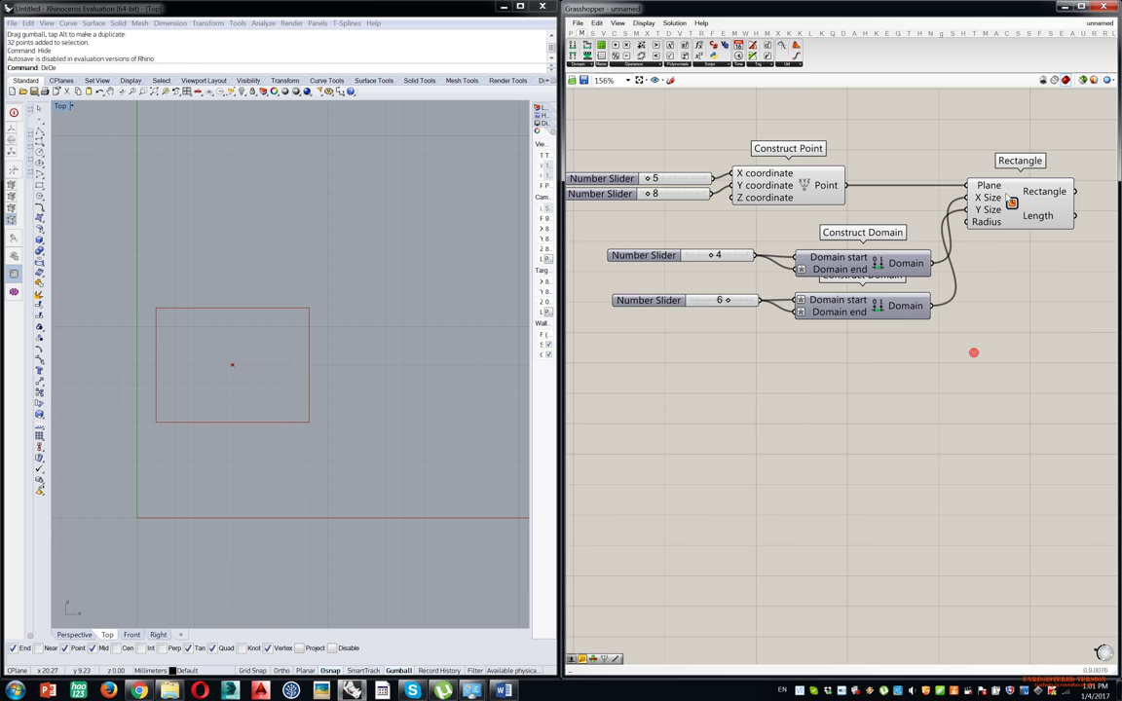
# Turn off the preview of the Rectangle, Construct Point and both Construct Domain components.
pyautogui.click(1024, 261)
pyautogui.moveTo(1052, 108); pyautogui.dragTo(610, 451)
pyautogui.middleClick(761, 328)
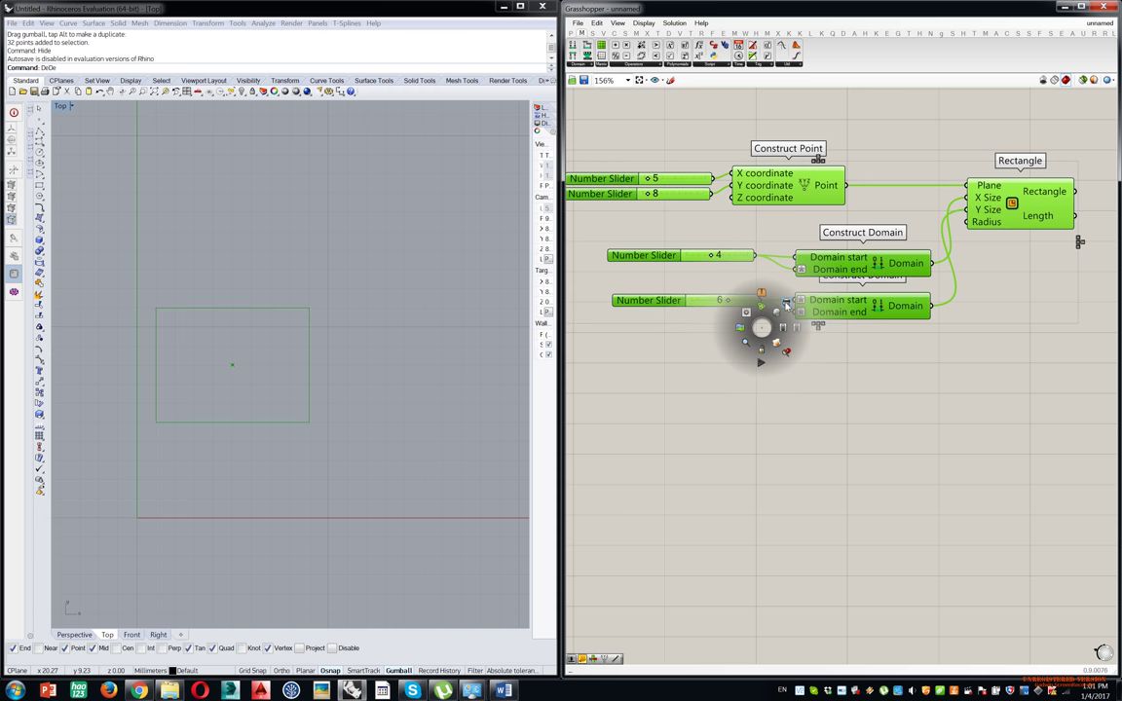
pyautogui.click(786, 305)
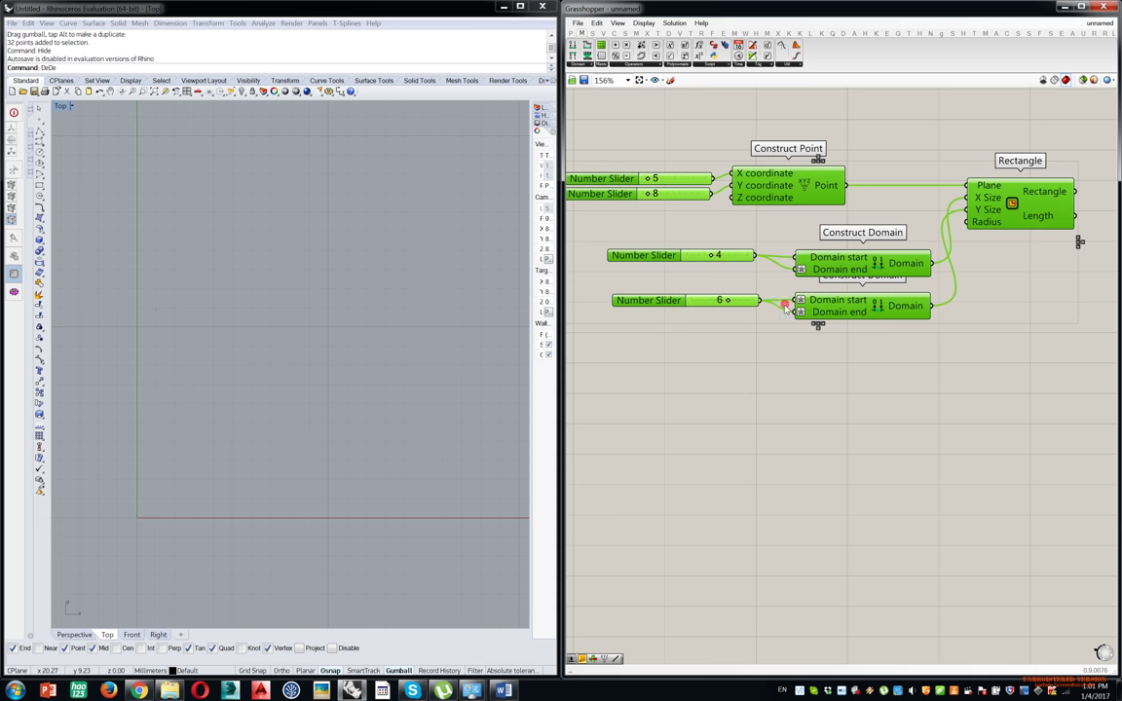
pyautogui.click(891, 412)
# Add a Circle component in the empty canvas area below the rectangle definition.
pyautogui.moveTo(830, 534); pyautogui.dragTo(830, 406, button='right')
pyautogui.doubleClick(815, 450)
pyautogui.write('cir')
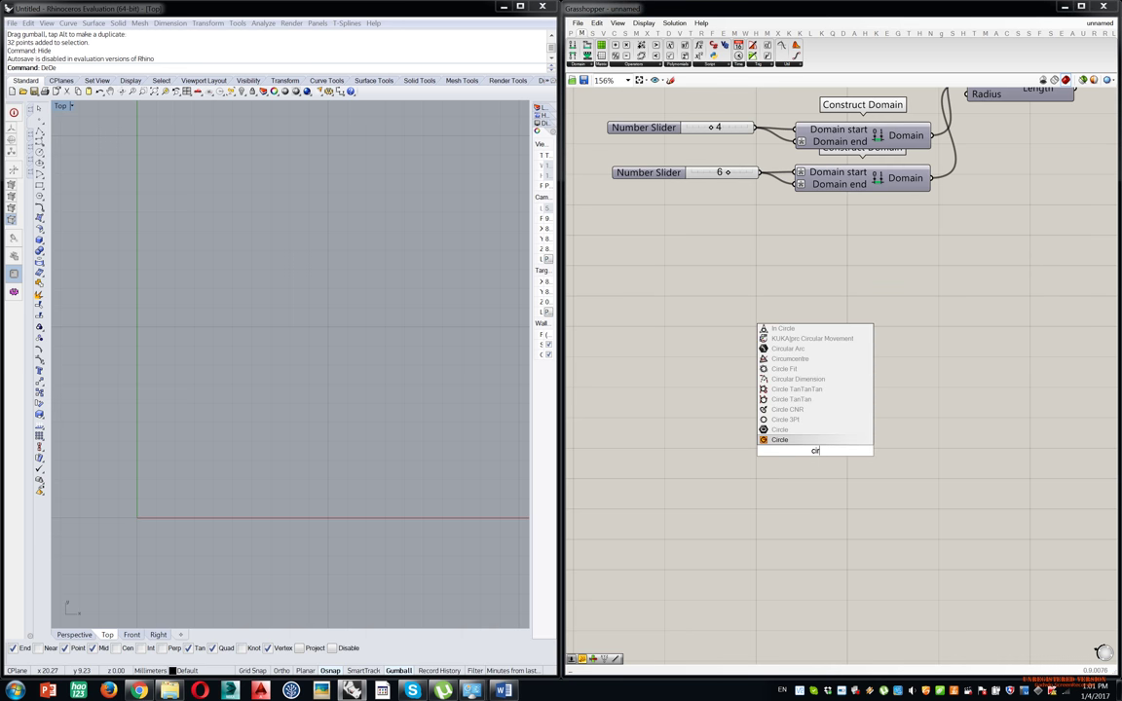
pyautogui.click(799, 441)
pyautogui.moveTo(816, 448); pyautogui.dragTo(1052, 348)
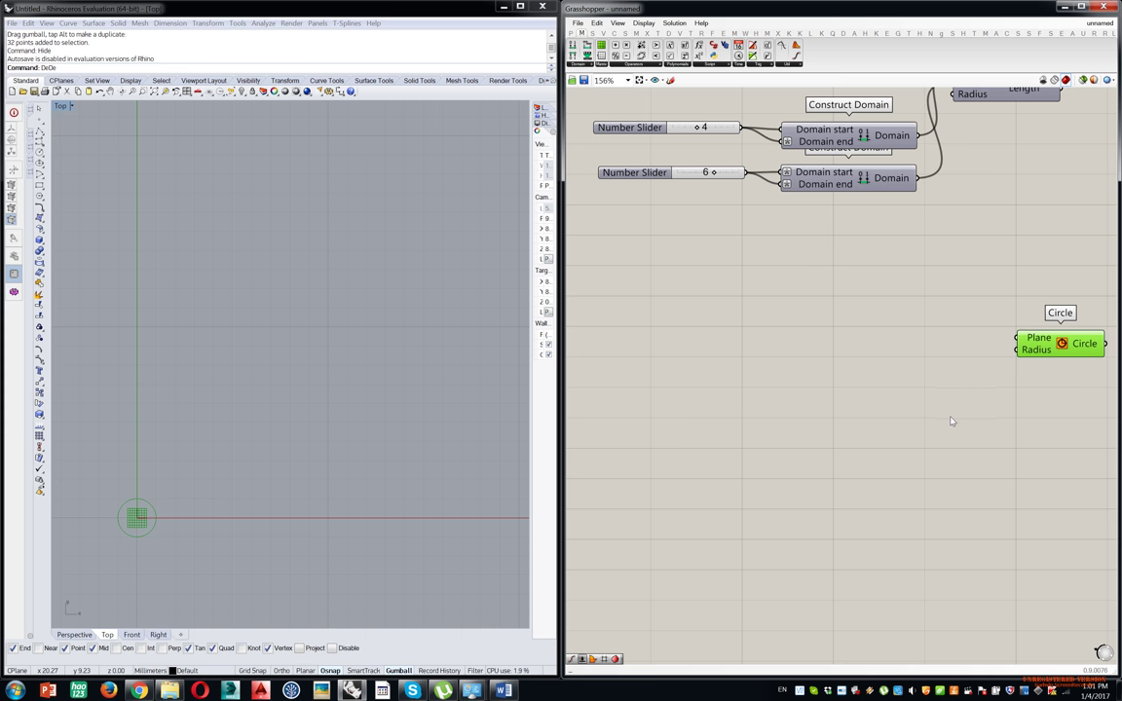
# Add a number slider with value 12, connect it to the Circle's Radius, and align it with that input.
pyautogui.moveTo(191, 475); pyautogui.dragTo(221, 451, button='right')
pyautogui.scroll(8, 178, 486)
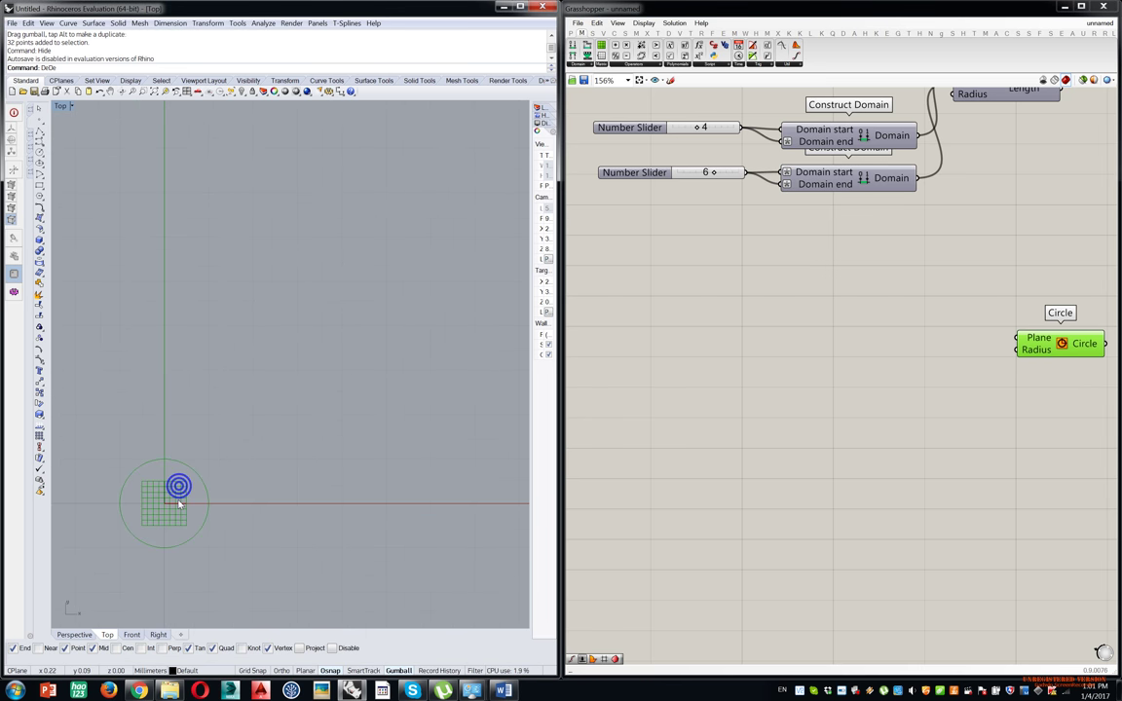
pyautogui.scroll(4, 978, 426)
pyautogui.doubleClick(816, 374)
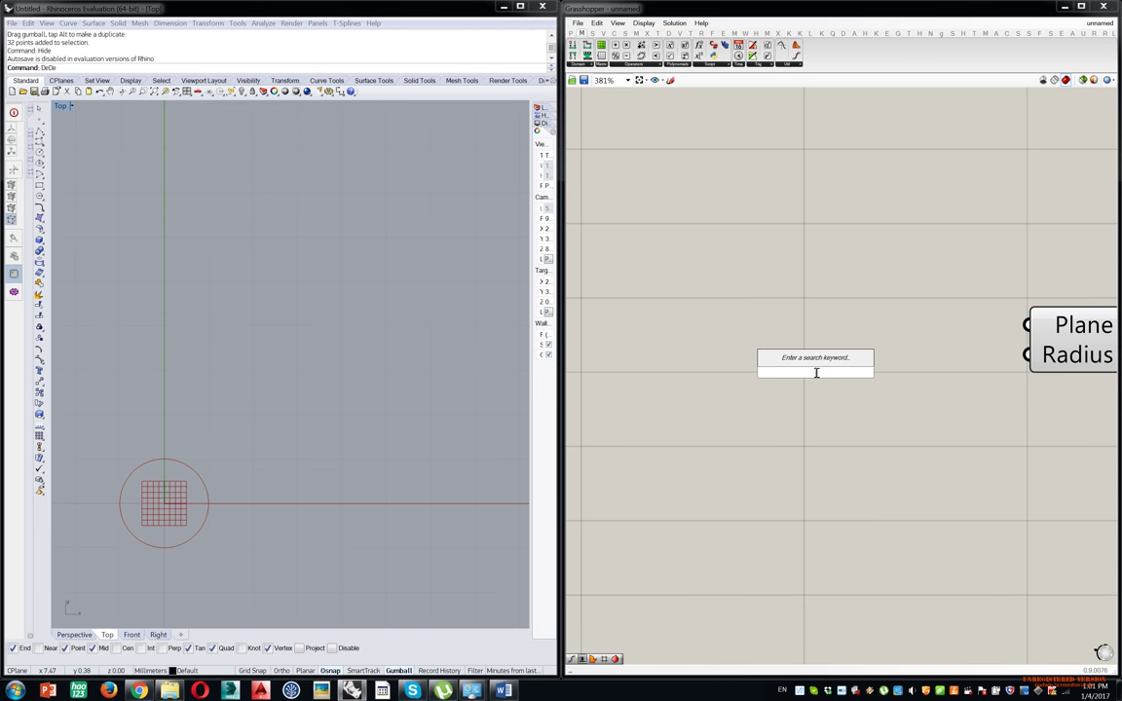
pyautogui.write('12')
pyautogui.press('Return')
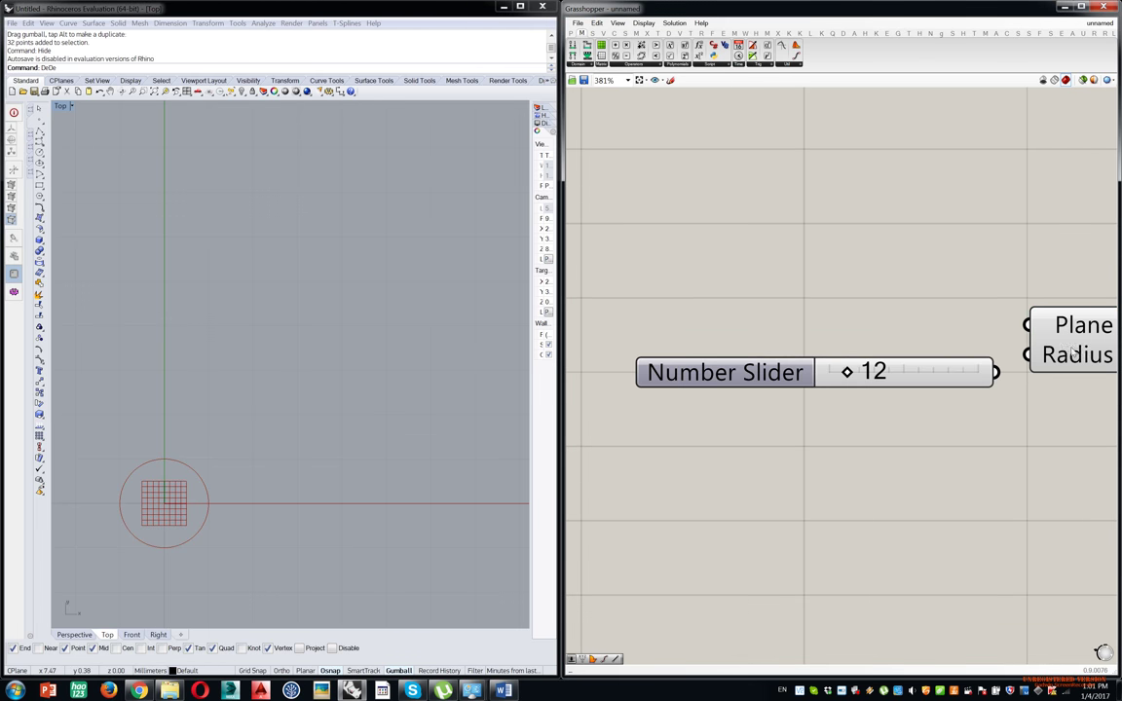
pyautogui.moveTo(1001, 370); pyautogui.dragTo(1028, 355)
pyautogui.moveTo(956, 374); pyautogui.dragTo(962, 356)
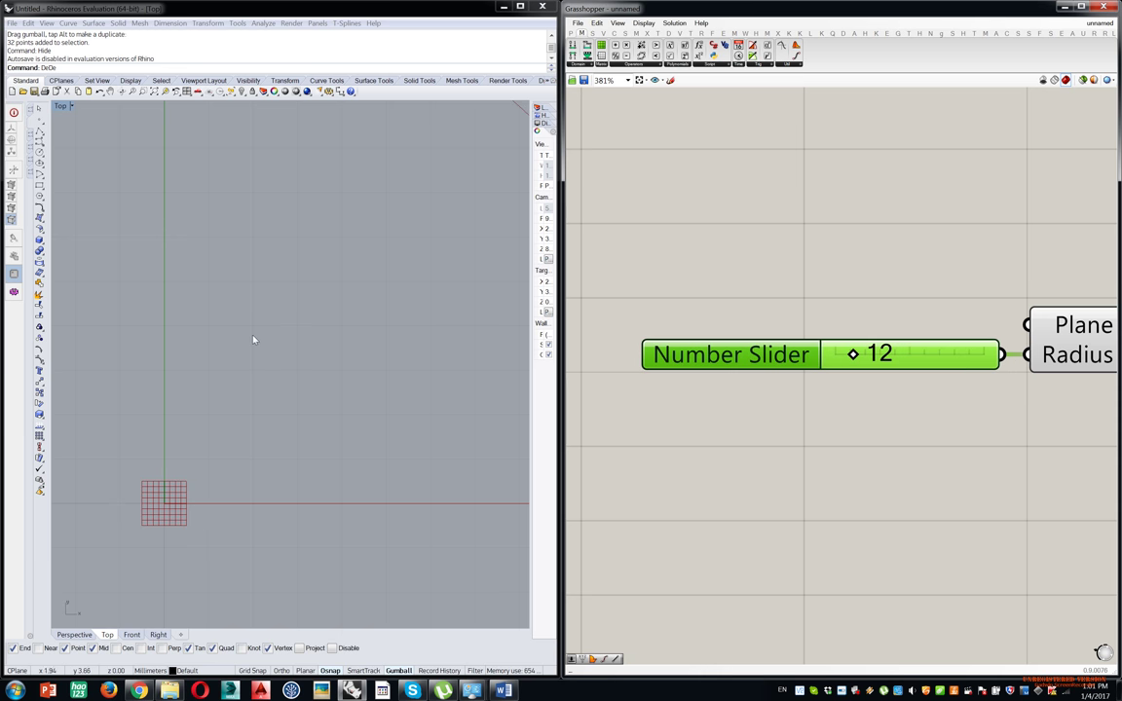
# Duplicate the Circle with its slider below the original and set the copy's radius slider to 5.
pyautogui.scroll(-9, 253, 337)
pyautogui.moveTo(253, 336); pyautogui.dragTo(234, 399, button='right')
pyautogui.scroll(-3, 235, 410)
pyautogui.scroll(-5, 881, 321)
pyautogui.moveTo(1031, 236); pyautogui.dragTo(708, 454)
pyautogui.keyDown('alt'); pyautogui.moveTo(962, 318); pyautogui.dragTo(957, 373); pyautogui.keyUp('alt')
pyautogui.scroll(5, 958, 417)
pyautogui.click(857, 368)
pyautogui.doubleClick(848, 353)
pyautogui.write('5')
pyautogui.press('Return')
# Duplicate the radius-5 Circle with its slider below and set the new copy's slider to 2.
pyautogui.scroll(-3, 989, 334)
pyautogui.moveTo(1082, 295); pyautogui.dragTo(744, 443)
pyautogui.keyDown('alt'); pyautogui.moveTo(1010, 341); pyautogui.dragTo(1018, 411); pyautogui.keyUp('alt')
pyautogui.click(1011, 465)
pyautogui.click(915, 410)
pyautogui.doubleClick(921, 409)
pyautogui.write('2')
pyautogui.press('Return')
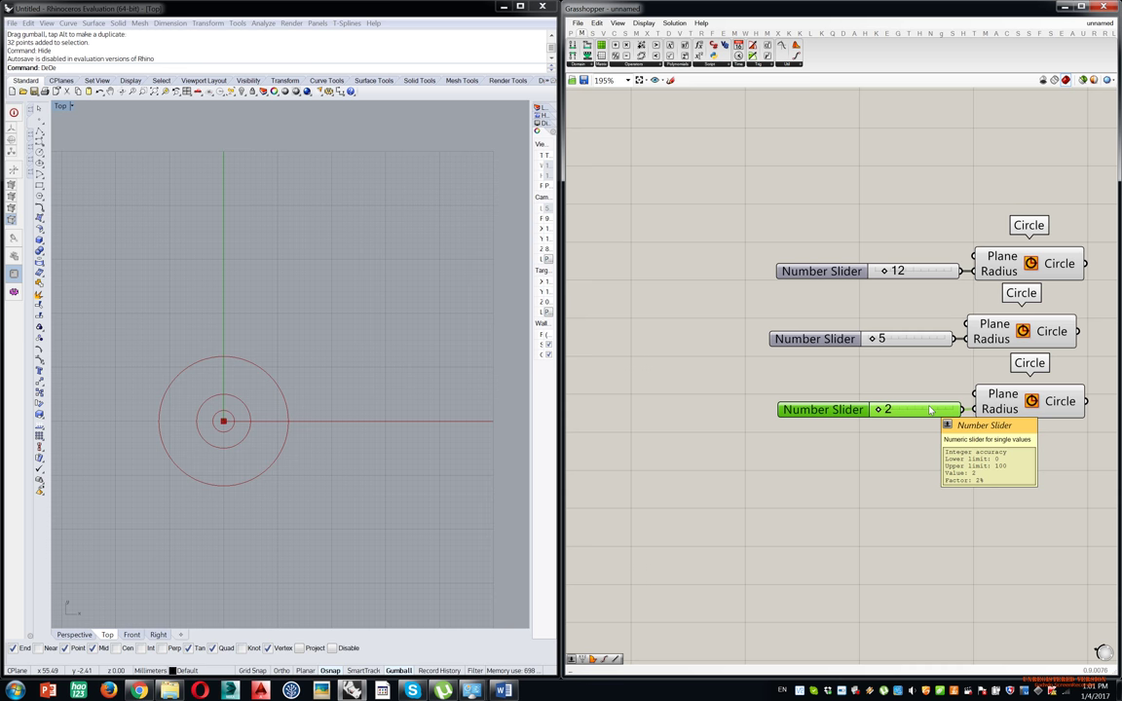
# Delete the two duplicated Circles with their sliders and move the original Circle farther from its 12 slider.
pyautogui.moveTo(1084, 306); pyautogui.dragTo(849, 496)
pyautogui.press('Delete')
pyautogui.scroll(3, 955, 330)
pyautogui.rightClick(1008, 311)
pyautogui.scroll(-2, 1007, 309)
pyautogui.moveTo(972, 281); pyautogui.dragTo(887, 283, button='right')
pyautogui.moveTo(937, 298); pyautogui.dragTo(1091, 307)
pyautogui.moveTo(1044, 314)
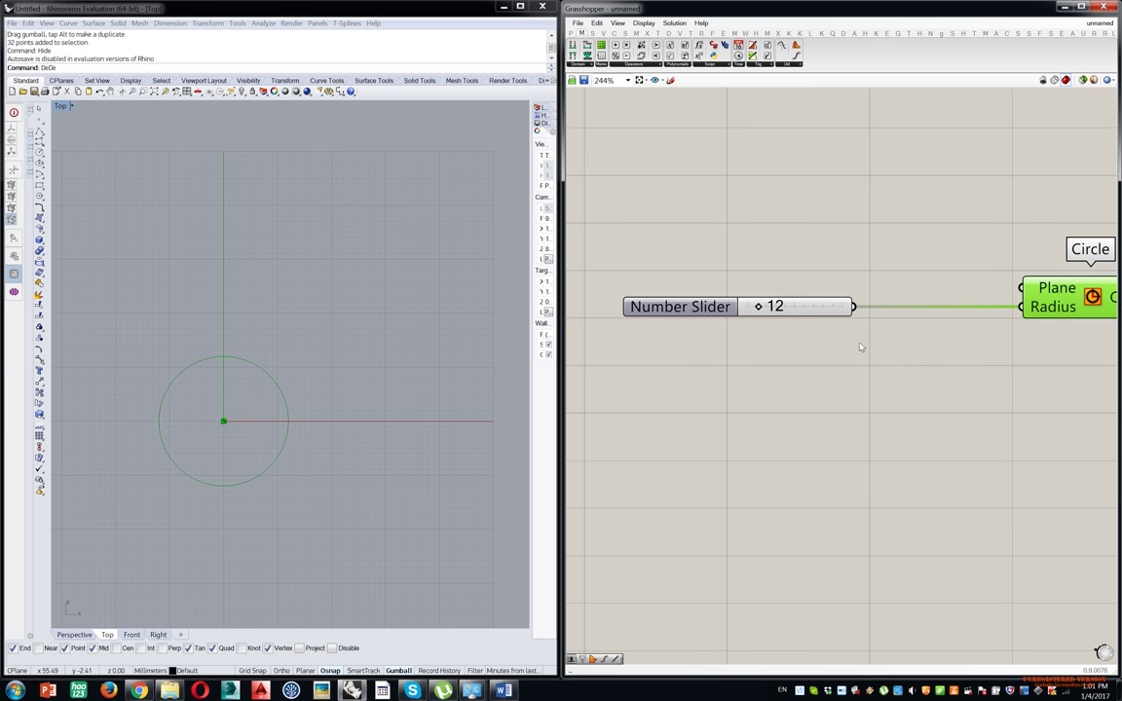
# Add a number slider with value 5 and place it directly below the 12 slider.
pyautogui.doubleClick(784, 372)
pyautogui.write('5')
pyautogui.press('Return')
pyautogui.moveTo(747, 370); pyautogui.dragTo(703, 340)
pyautogui.click(819, 368)
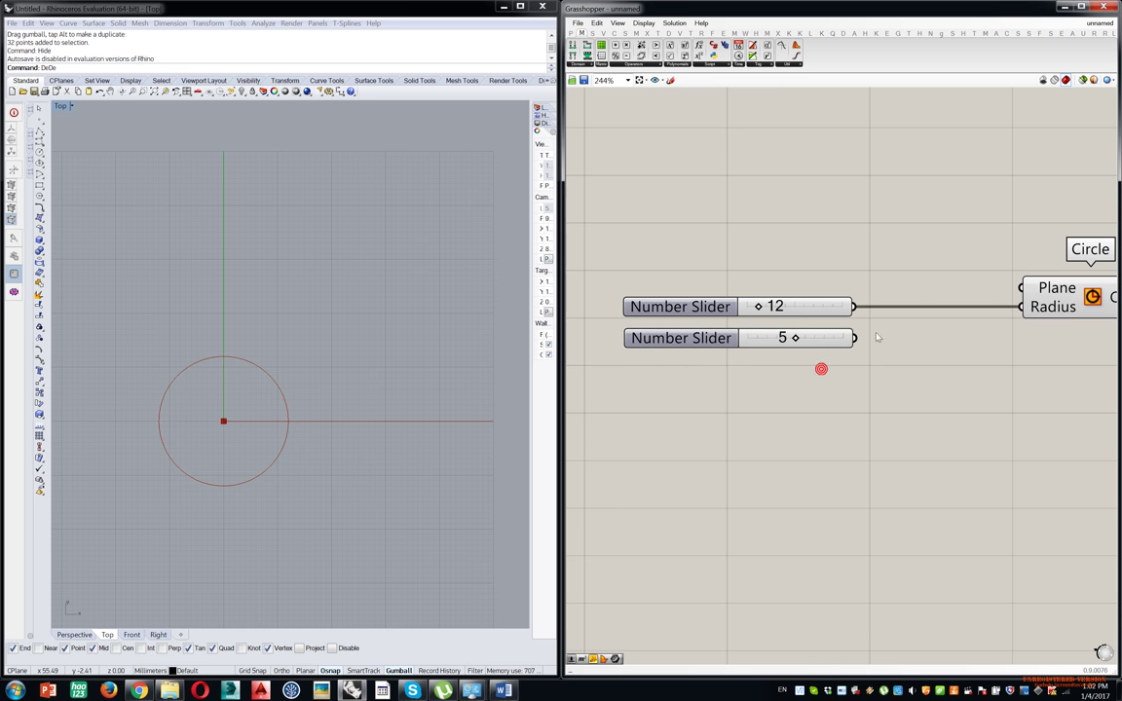
# Connect both sliders to the Circle's Radius after trying each one alone, and set the second slider to 8.
pyautogui.moveTo(855, 338); pyautogui.dragTo(1028, 317)
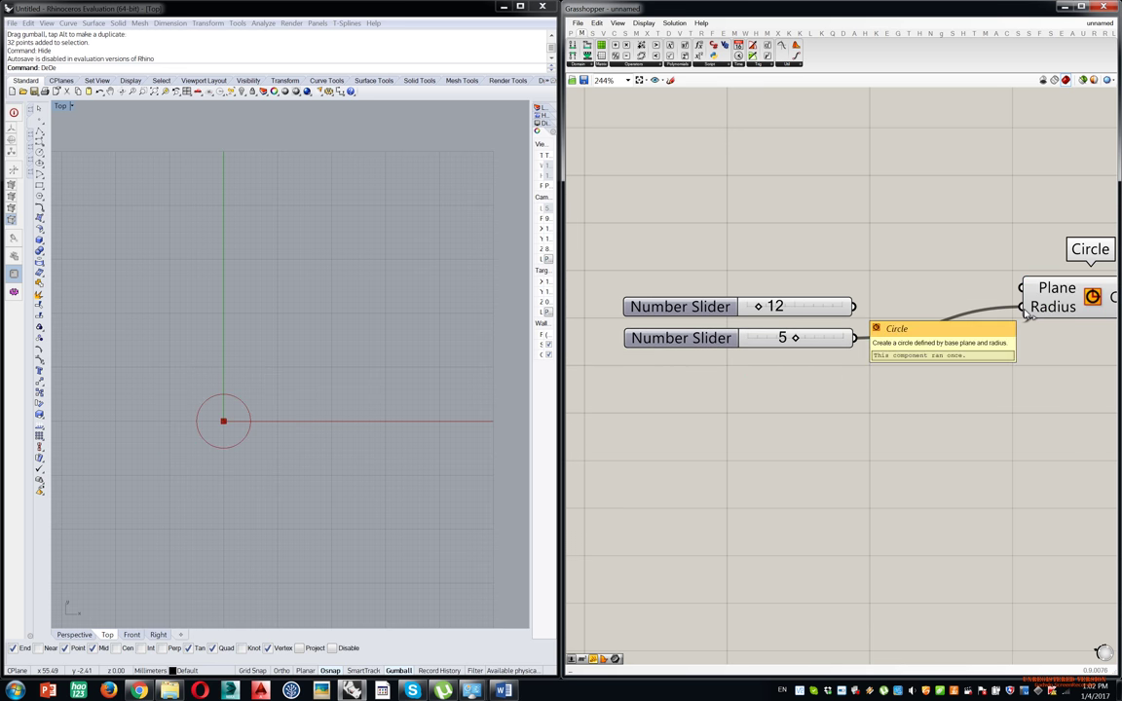
pyautogui.moveTo(846, 310); pyautogui.dragTo(1020, 317)
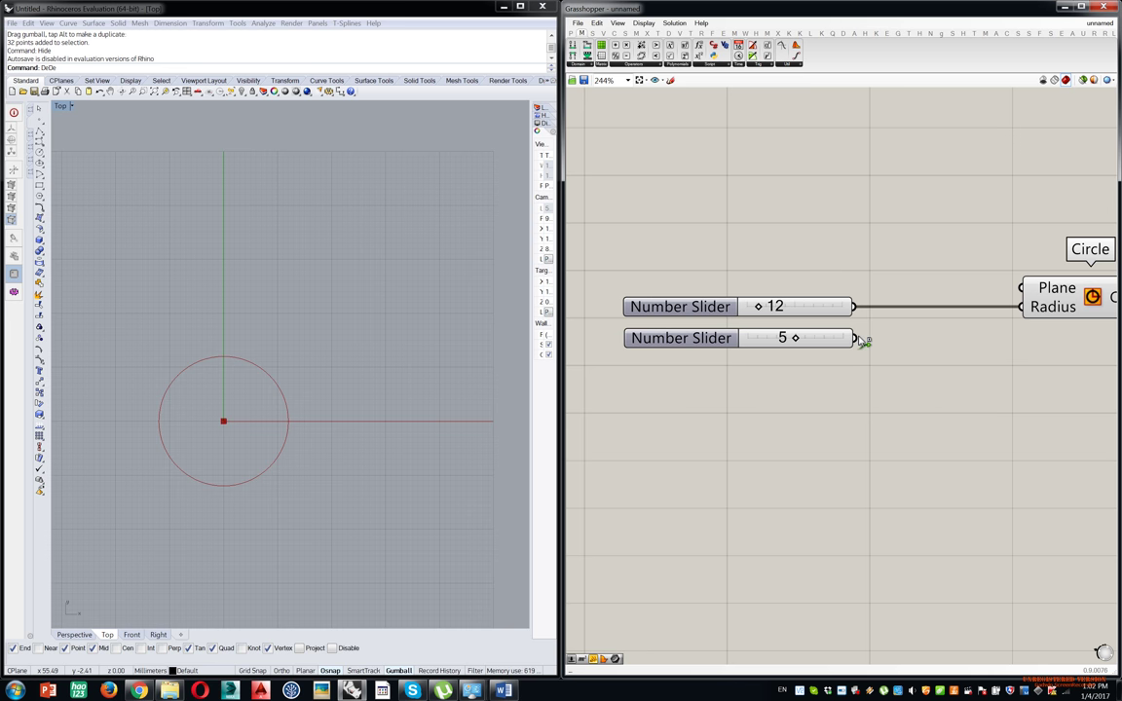
pyautogui.moveTo(863, 341); pyautogui.dragTo(1020, 307)
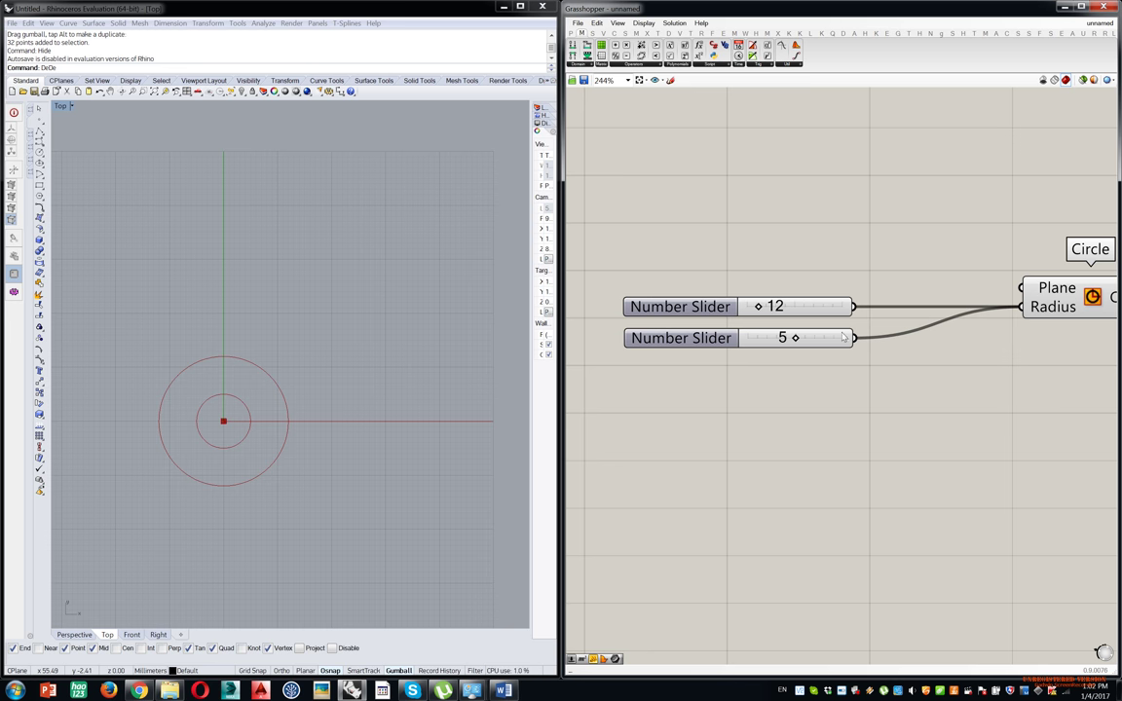
pyautogui.moveTo(795, 338); pyautogui.dragTo(821, 338)
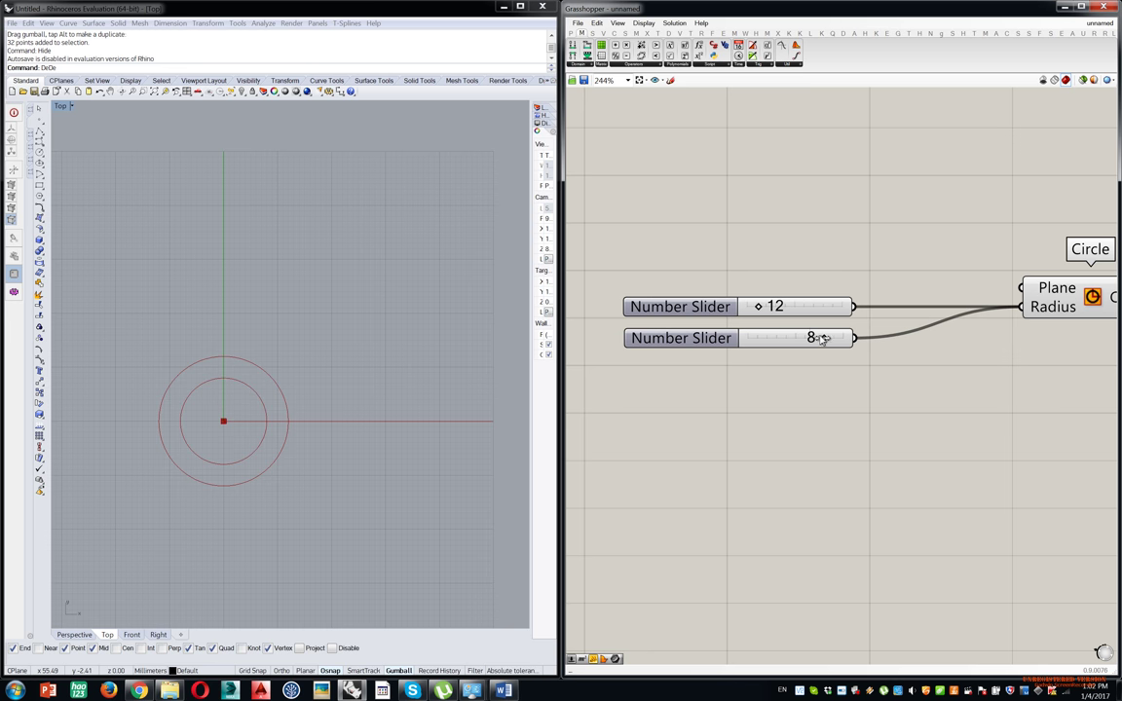
pyautogui.moveTo(758, 308)
pyautogui.mouseDown()
pyautogui.moveTo(790, 306)
pyautogui.moveTo(760, 319)
pyautogui.mouseUp()
# Add a Panel beside the Circle component and connect the Circle output to it.
pyautogui.moveTo(1081, 367); pyautogui.dragTo(964, 380, button='right')
pyautogui.doubleClick(975, 423)
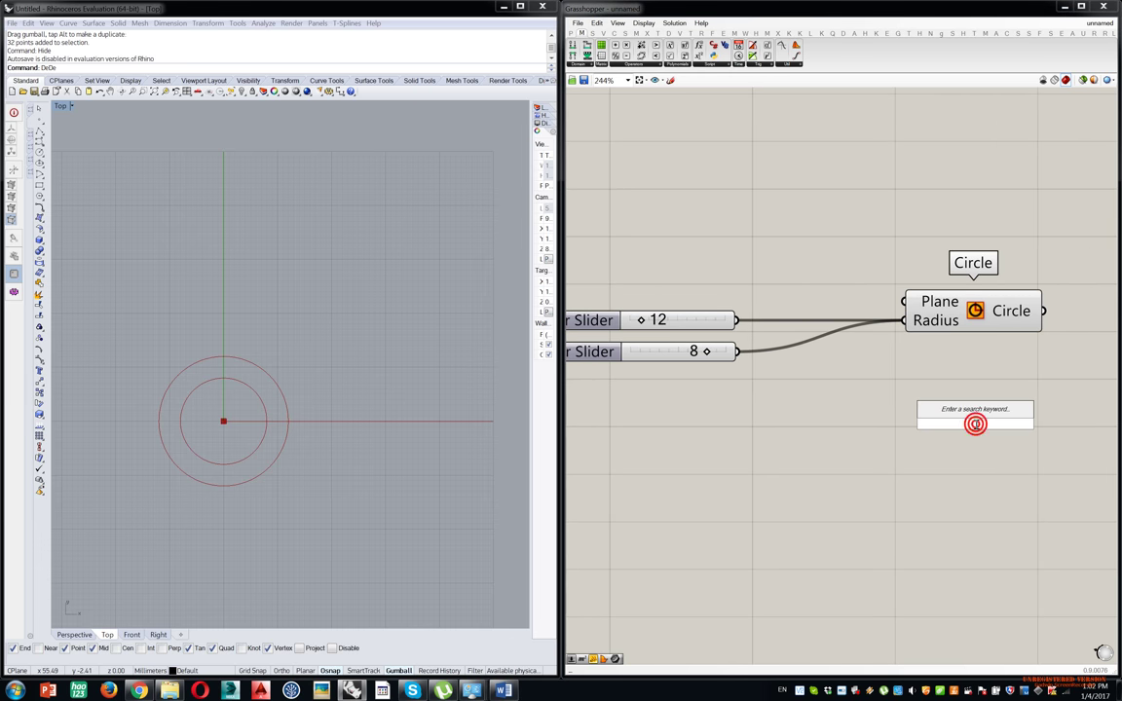
pyautogui.write('pa')
pyautogui.press('BackSpace')
pyautogui.press('BackSpace')
pyautogui.write('//')
pyautogui.press('Return')
pyautogui.moveTo(957, 316); pyautogui.dragTo(828, 315)
pyautogui.moveTo(954, 366); pyautogui.dragTo(1000, 326)
pyautogui.moveTo(953, 402); pyautogui.dragTo(994, 294)
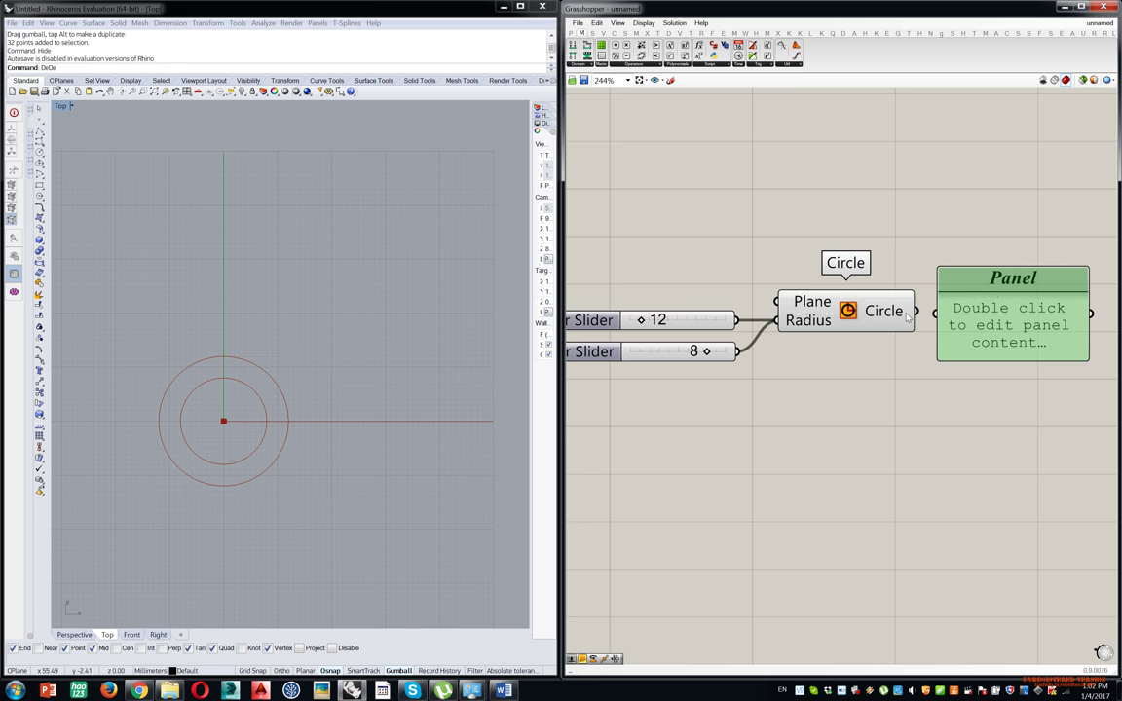
pyautogui.moveTo(919, 313); pyautogui.dragTo(937, 314)
# Widen the Panel and examine the list of circles with their radii.
pyautogui.moveTo(1095, 312); pyautogui.dragTo(987, 341, button='right')
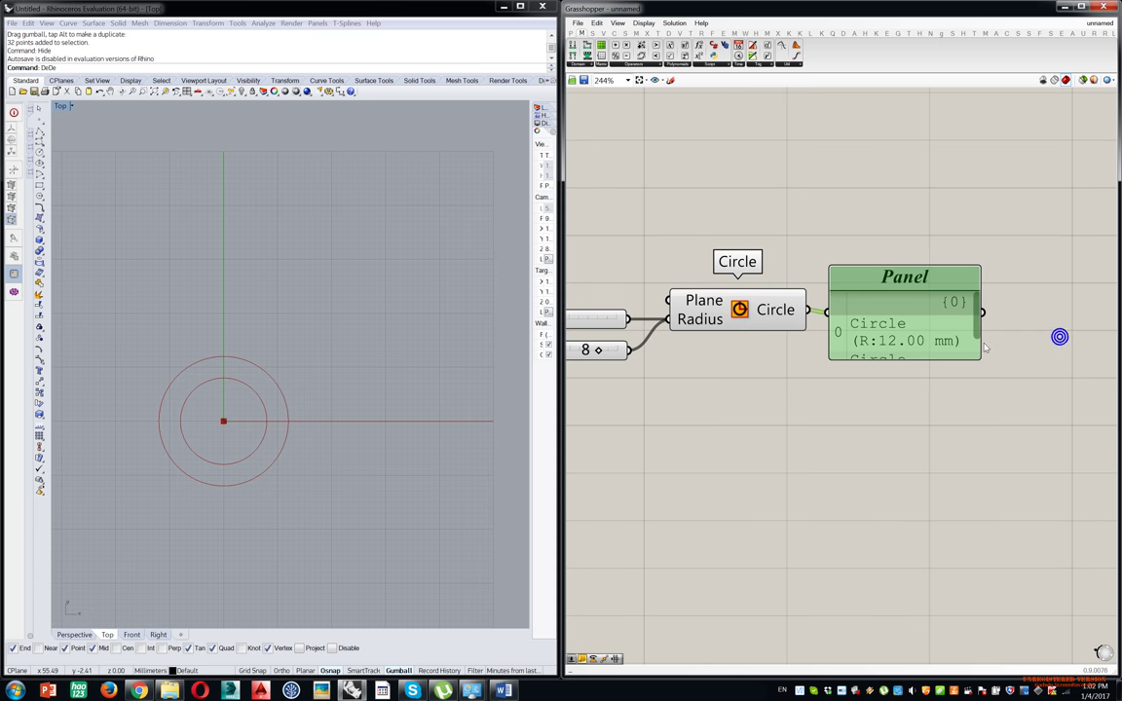
pyautogui.moveTo(983, 353); pyautogui.dragTo(1104, 356)
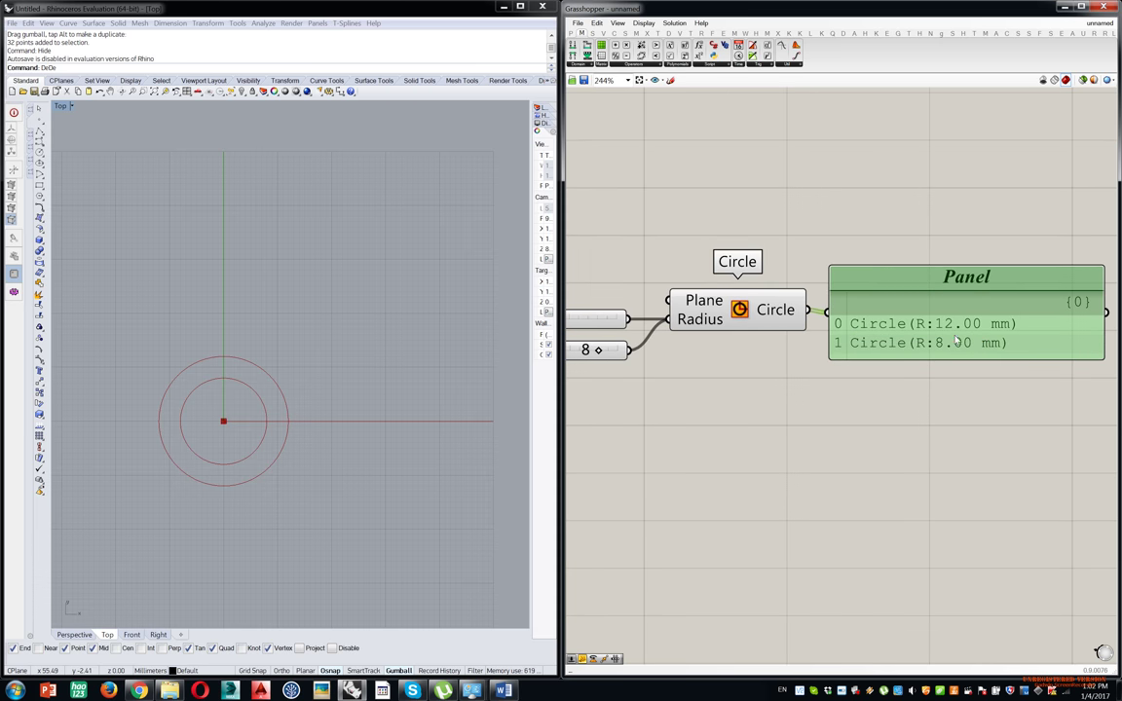
pyautogui.click(955, 336)
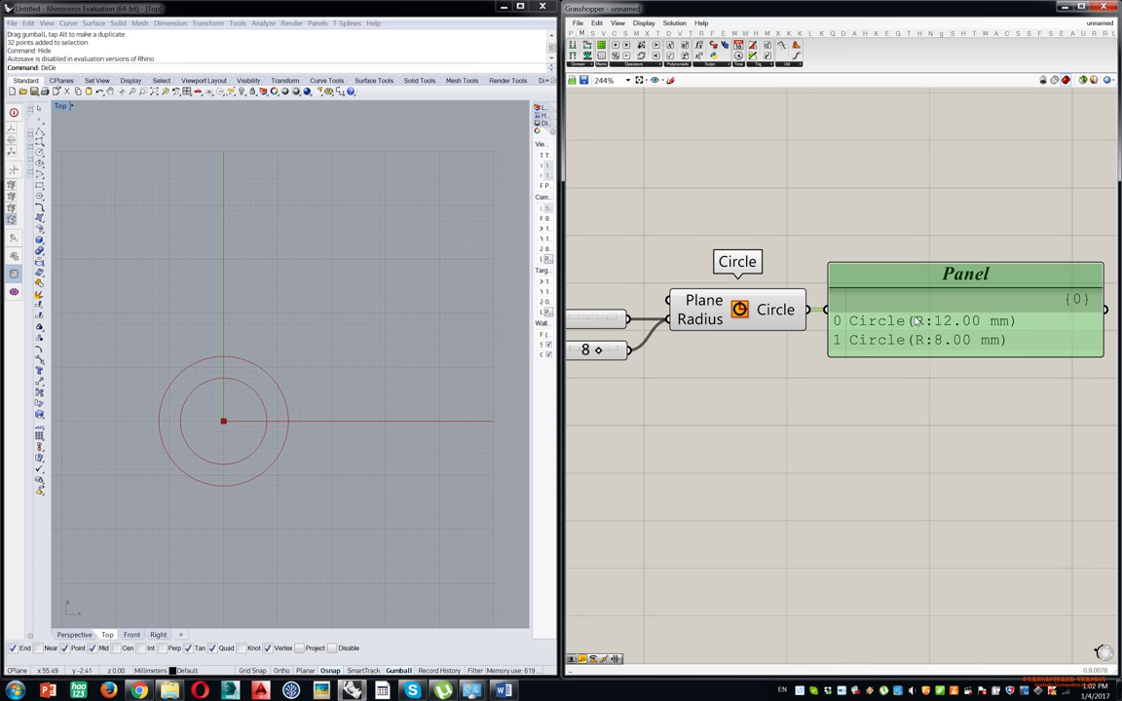
pyautogui.scroll(-2, 916, 321)
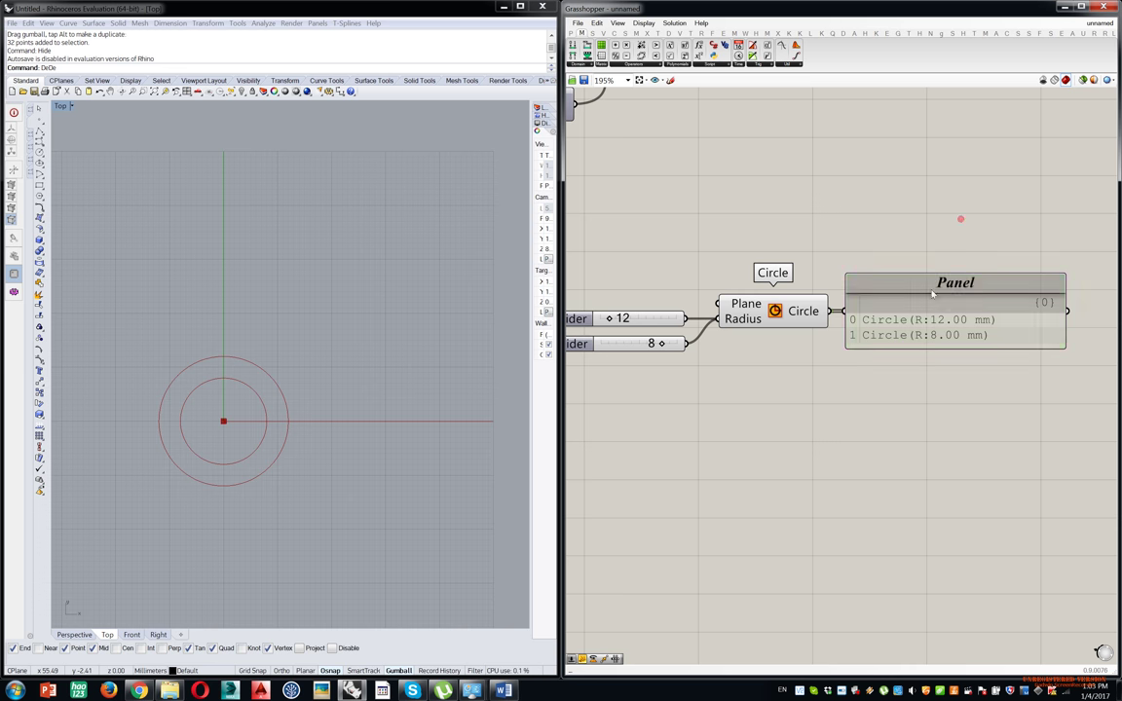
# Delete the Panel from the Circle output and review the remaining Circle with its two sliders.
pyautogui.press('Delete')
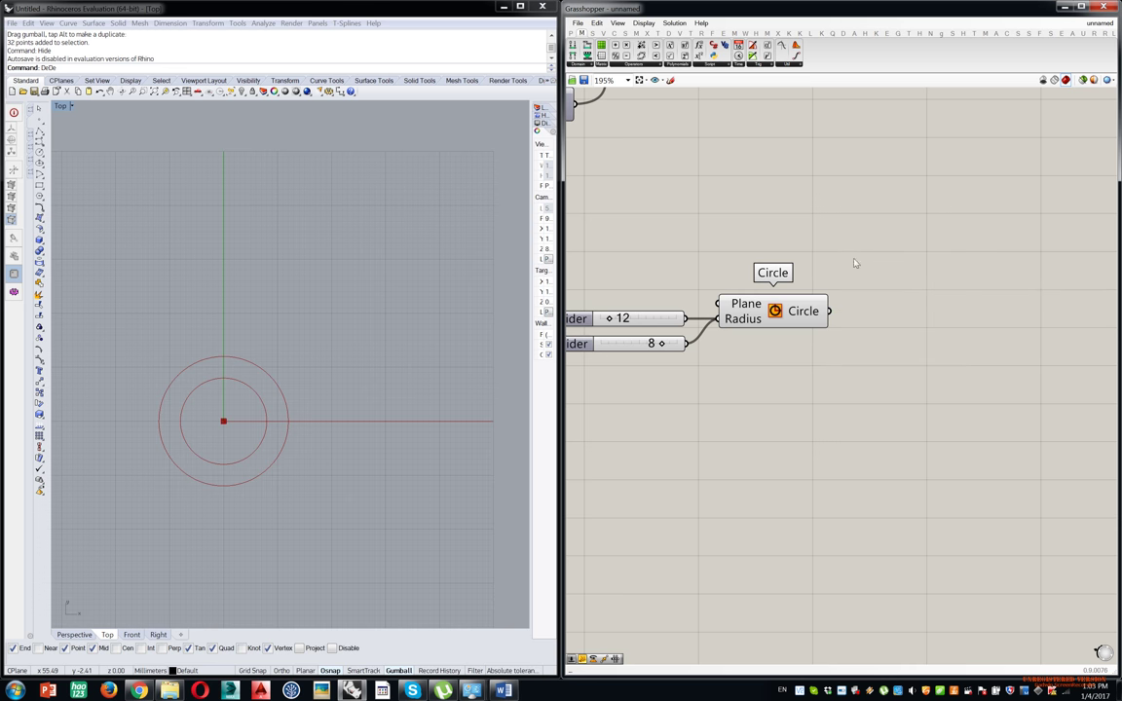
pyautogui.moveTo(837, 238); pyautogui.dragTo(964, 276, button='right')
pyautogui.scroll(-2, 964, 277)
pyautogui.moveTo(977, 265); pyautogui.dragTo(762, 415)
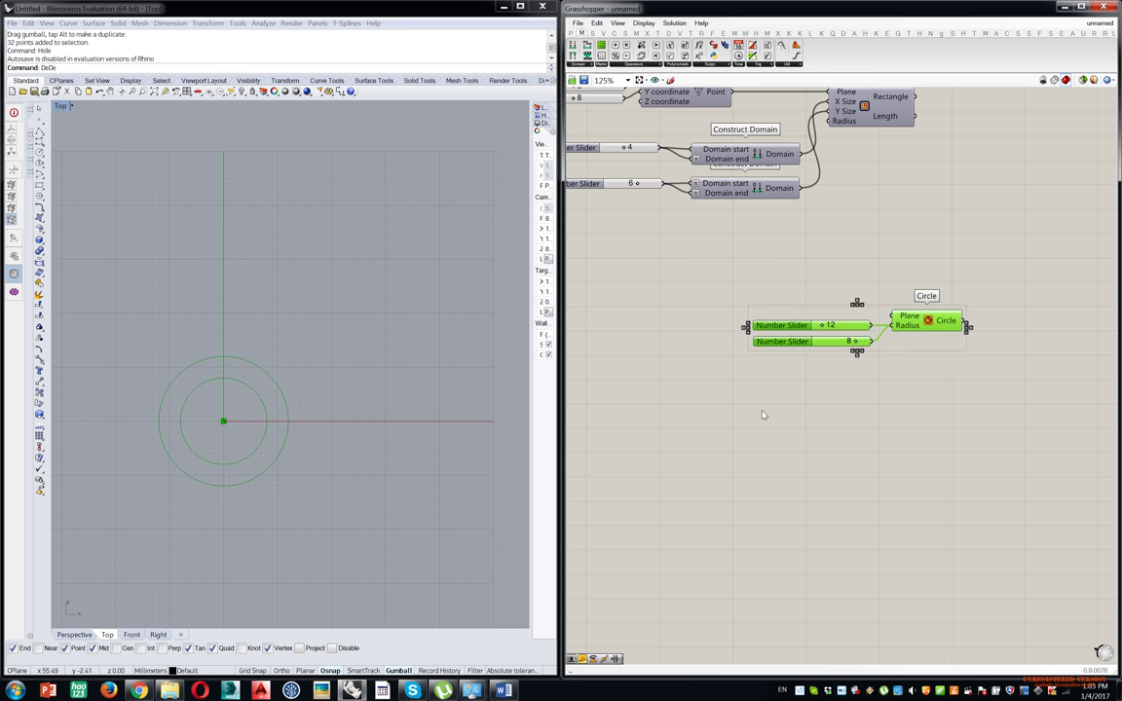
pyautogui.click(798, 391)
pyautogui.scroll(3, 837, 353)
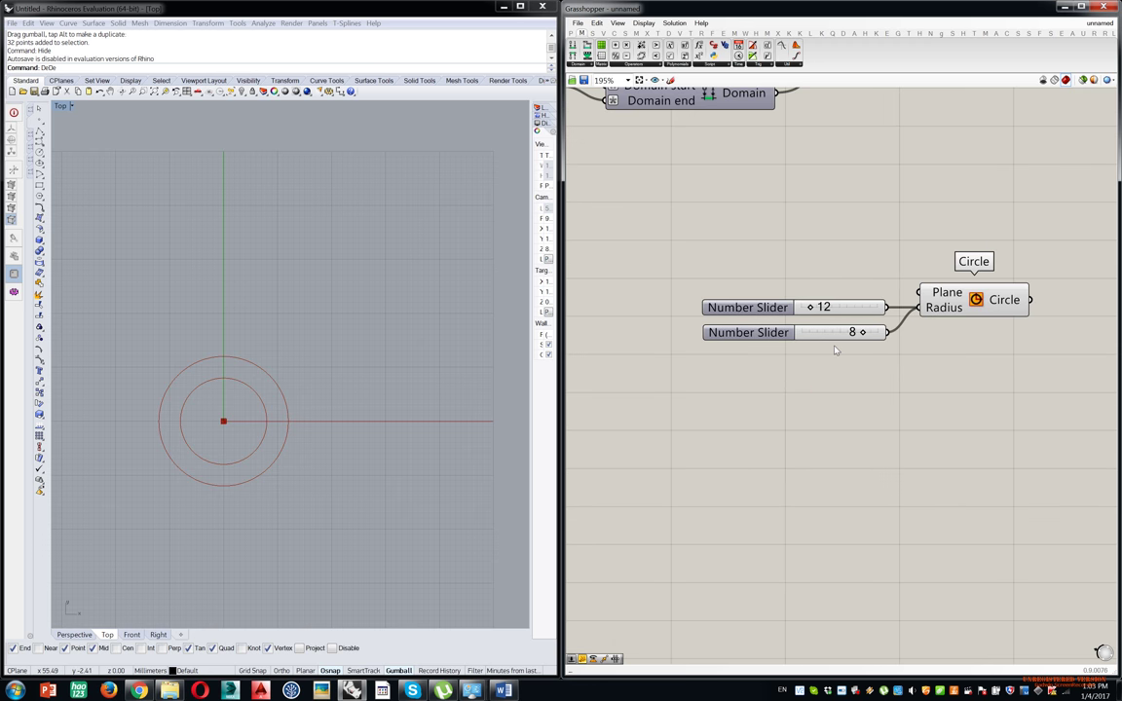
# Delete the two number sliders that feed the Circle's Radius.
pyautogui.scroll(1, 837, 351)
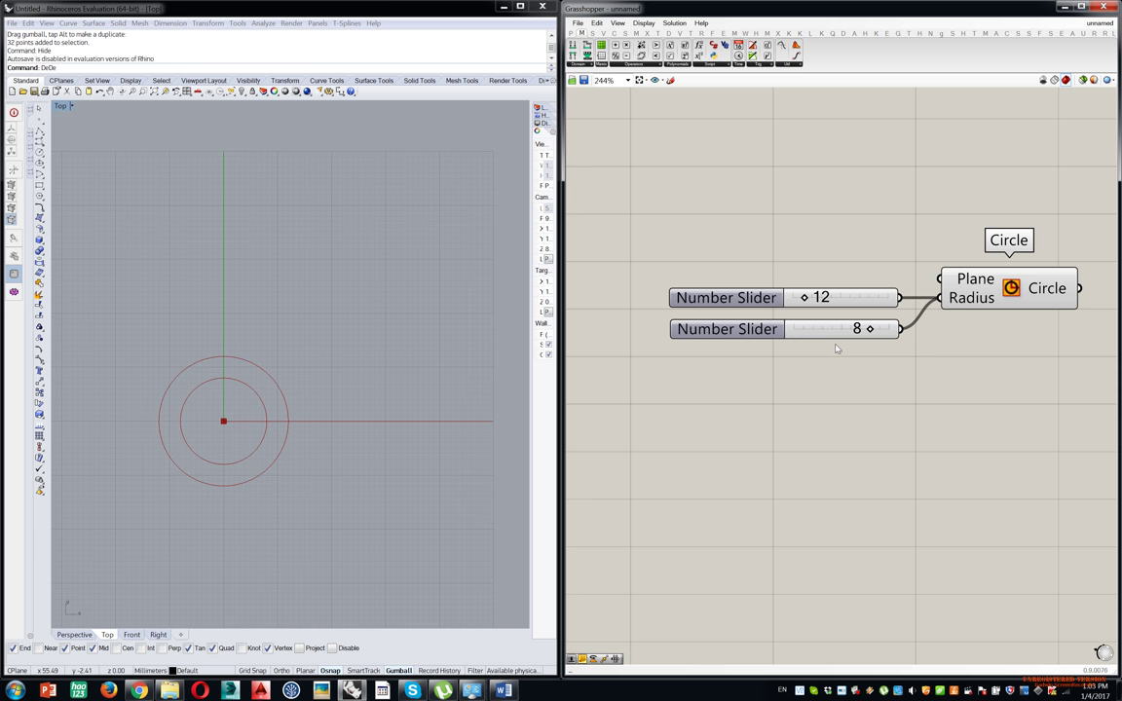
pyautogui.moveTo(824, 253); pyautogui.dragTo(737, 380)
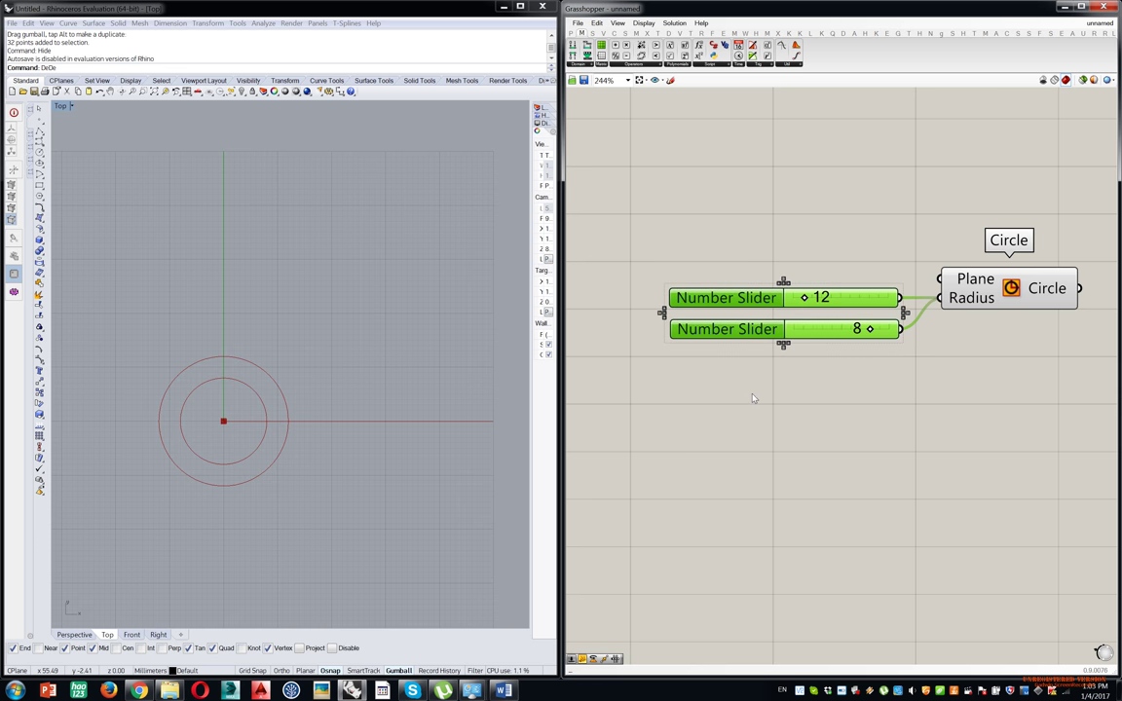
pyautogui.press('Delete')
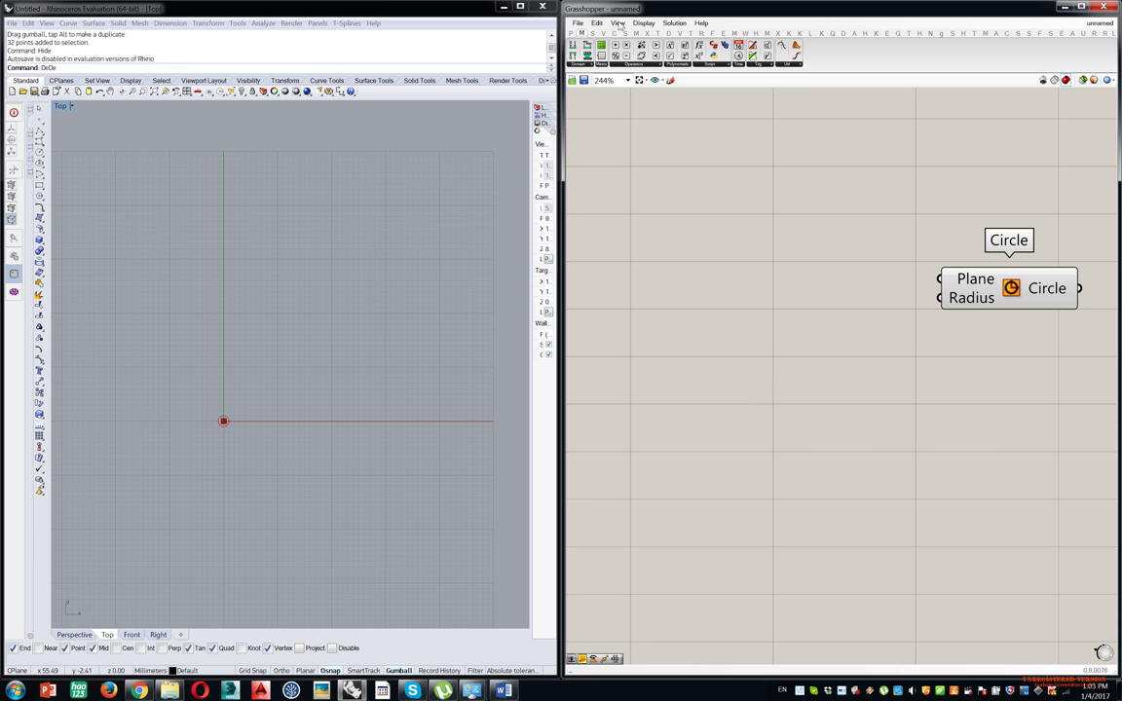
# Add a Gene Pool beside the Circle component and enlarge it to show its whole list of values.
pyautogui.click(572, 33)
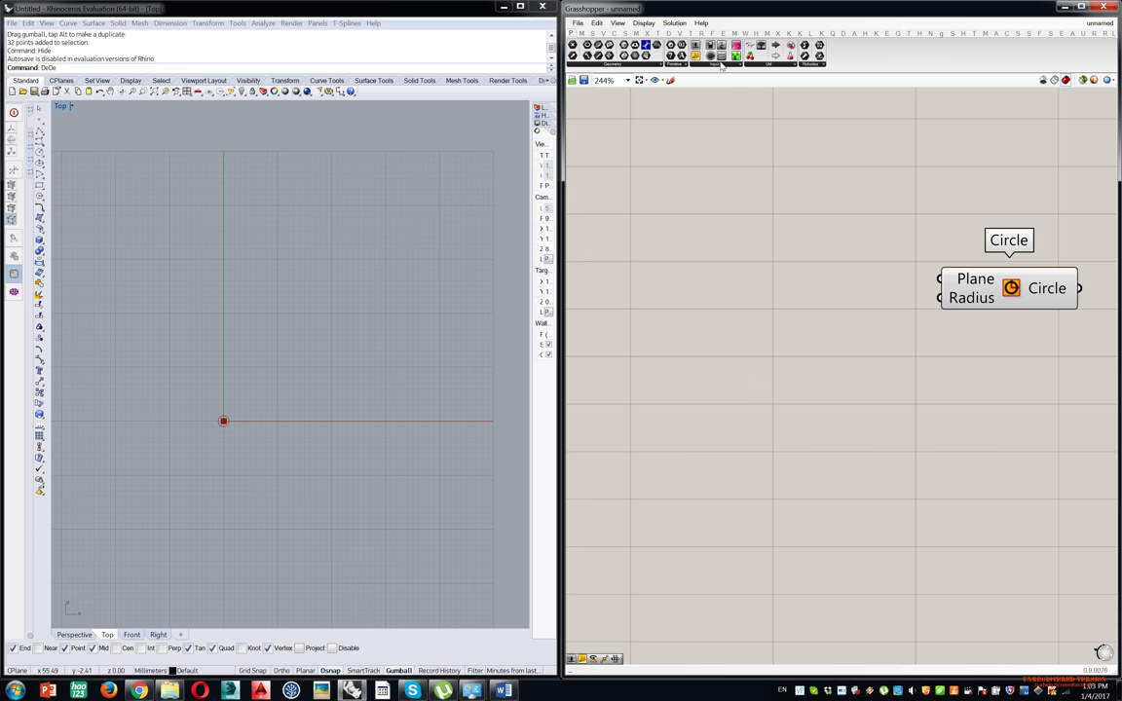
pyautogui.click(764, 65)
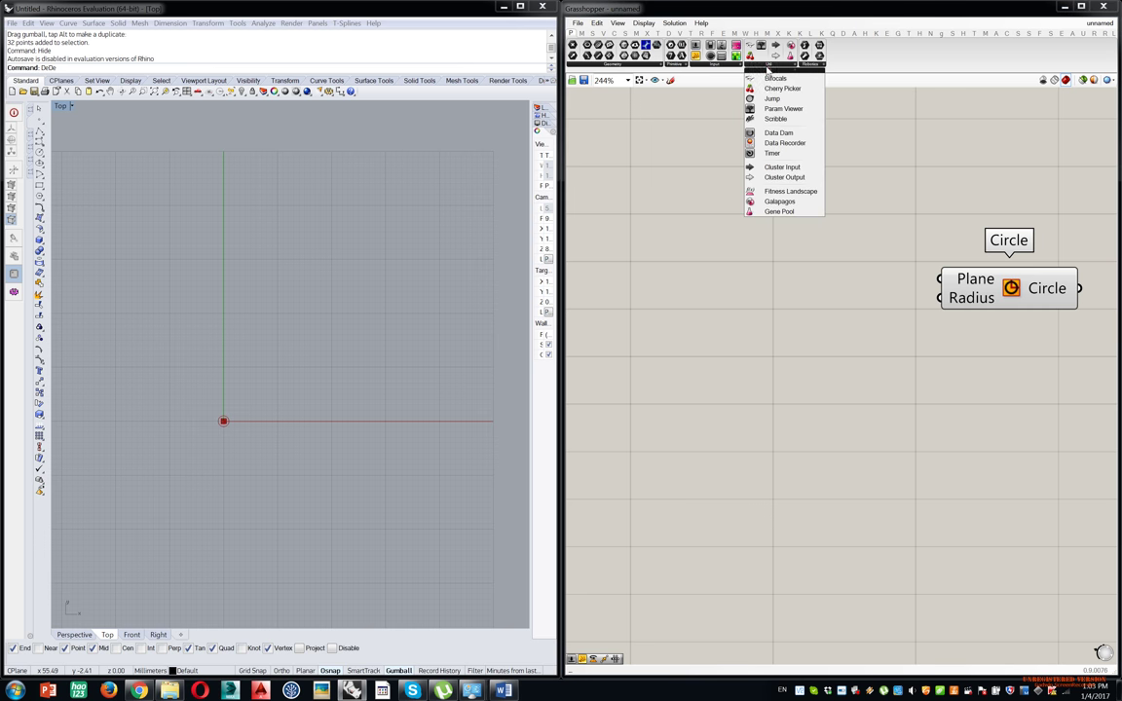
pyautogui.click(782, 212)
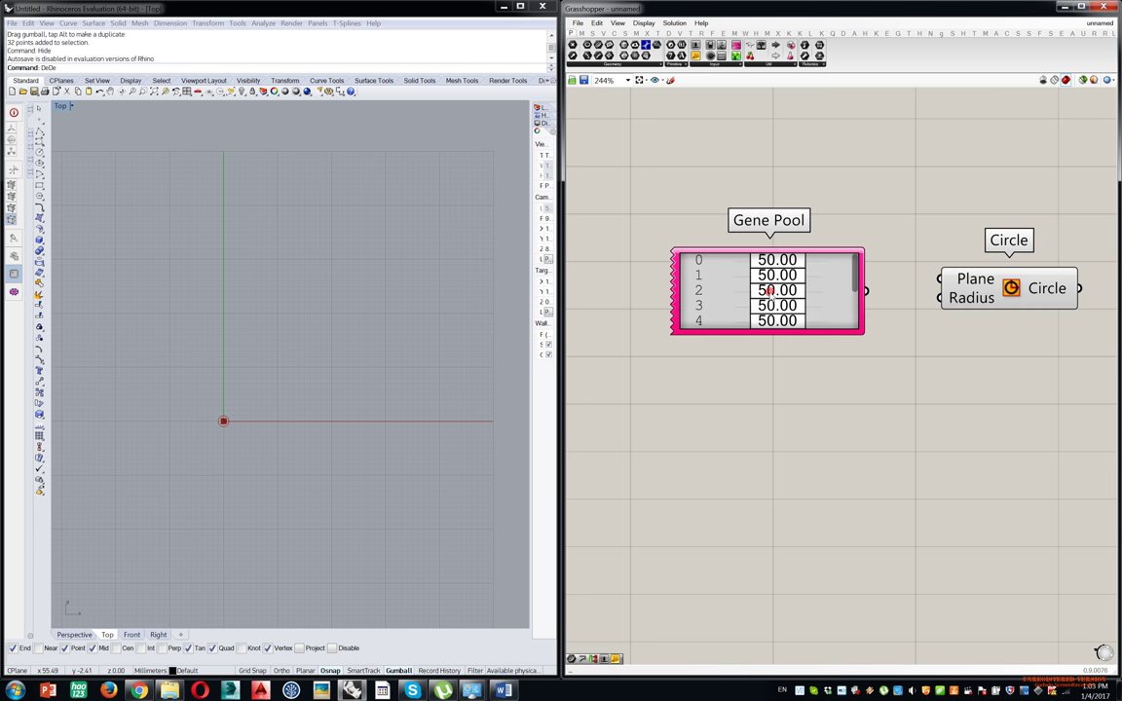
pyautogui.click(834, 317)
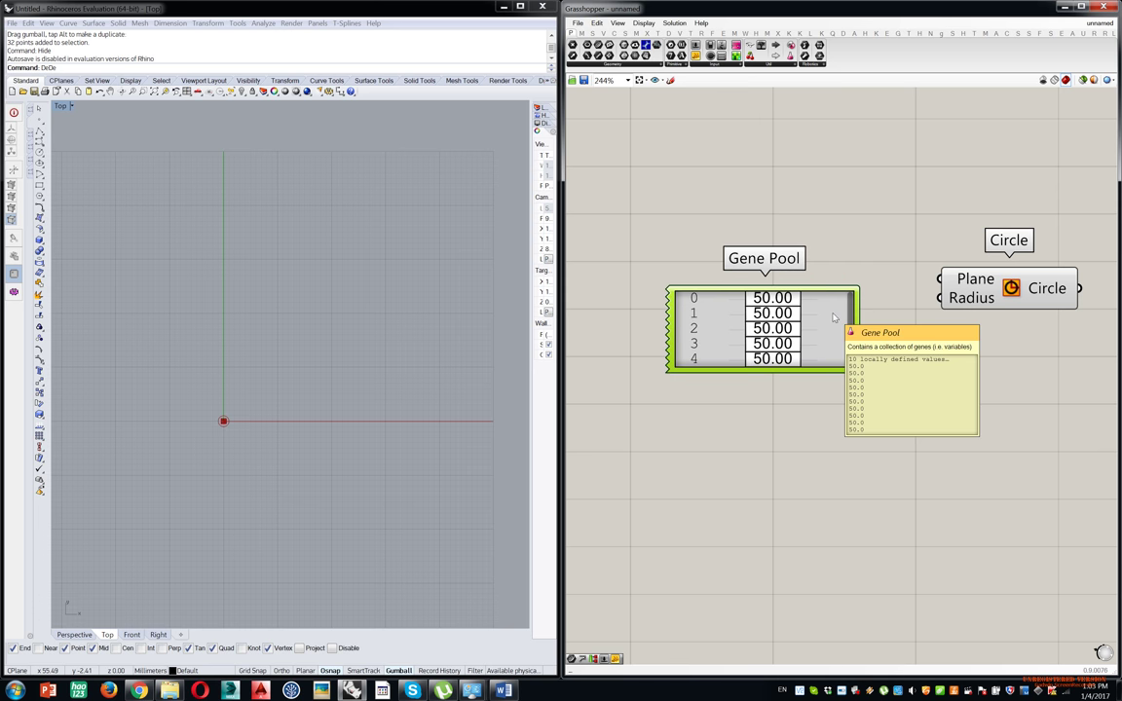
pyautogui.moveTo(816, 368)
pyautogui.mouseDown()
pyautogui.moveTo(803, 553)
pyautogui.moveTo(804, 495)
pyautogui.mouseUp()
# Set the Gene Pool's gene count to 20 and bring the end of its list into view.
pyautogui.doubleClick(834, 423)
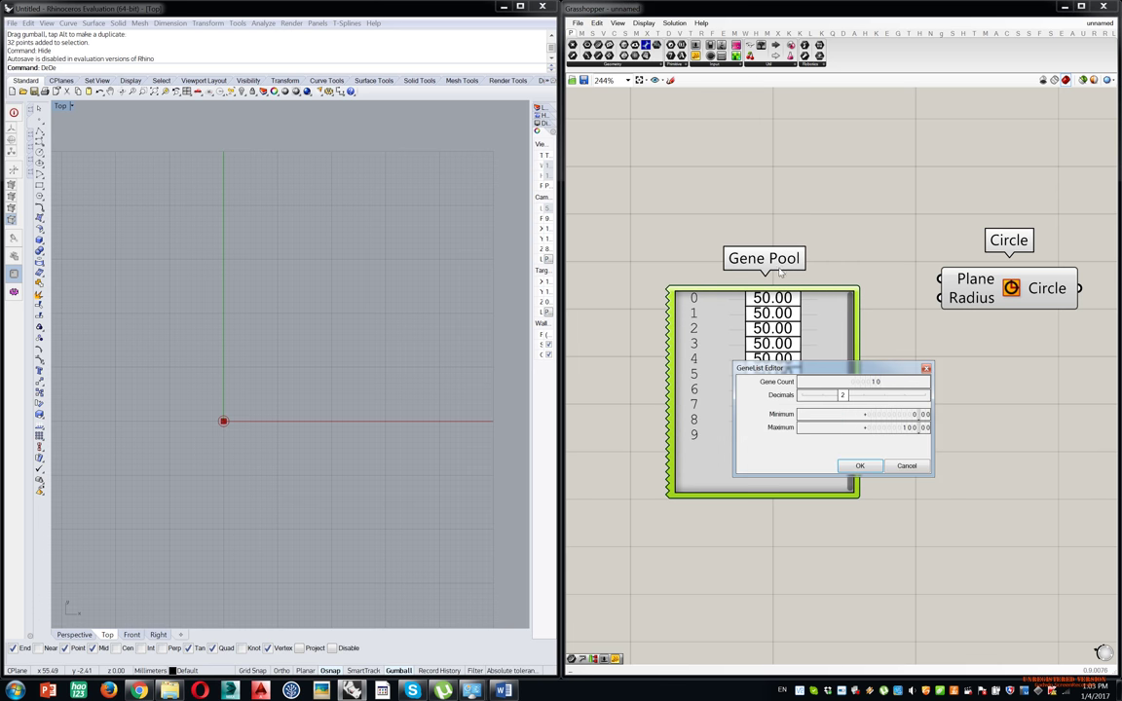
pyautogui.doubleClick(857, 382)
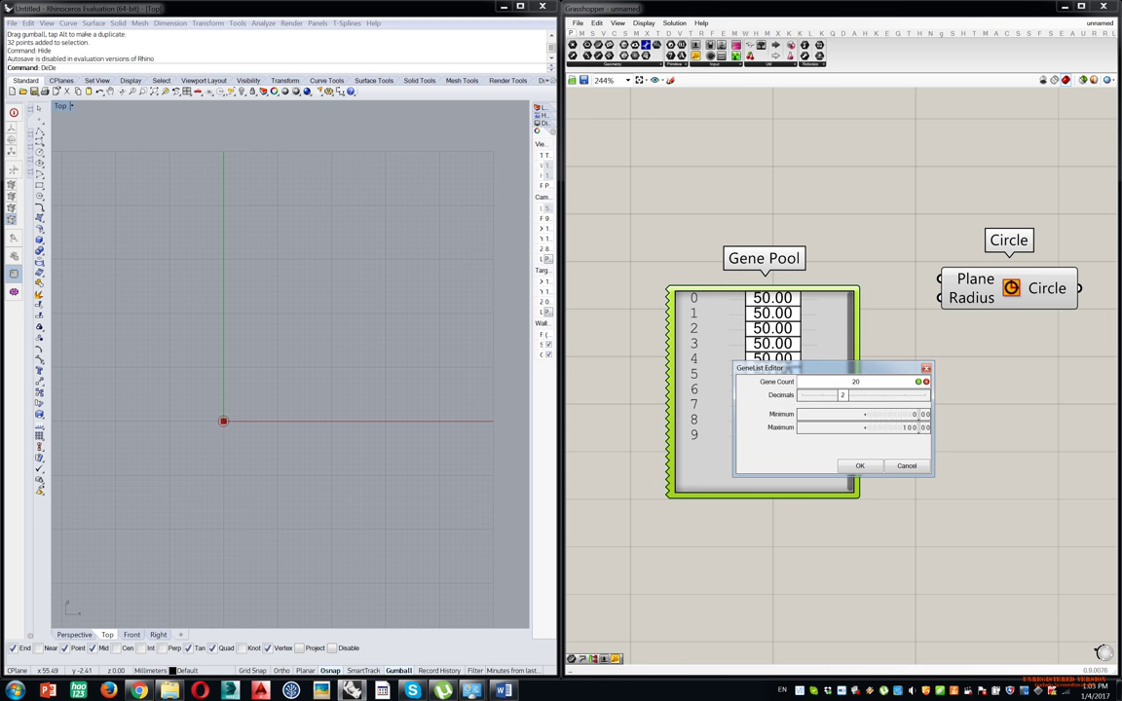
pyautogui.click(919, 382)
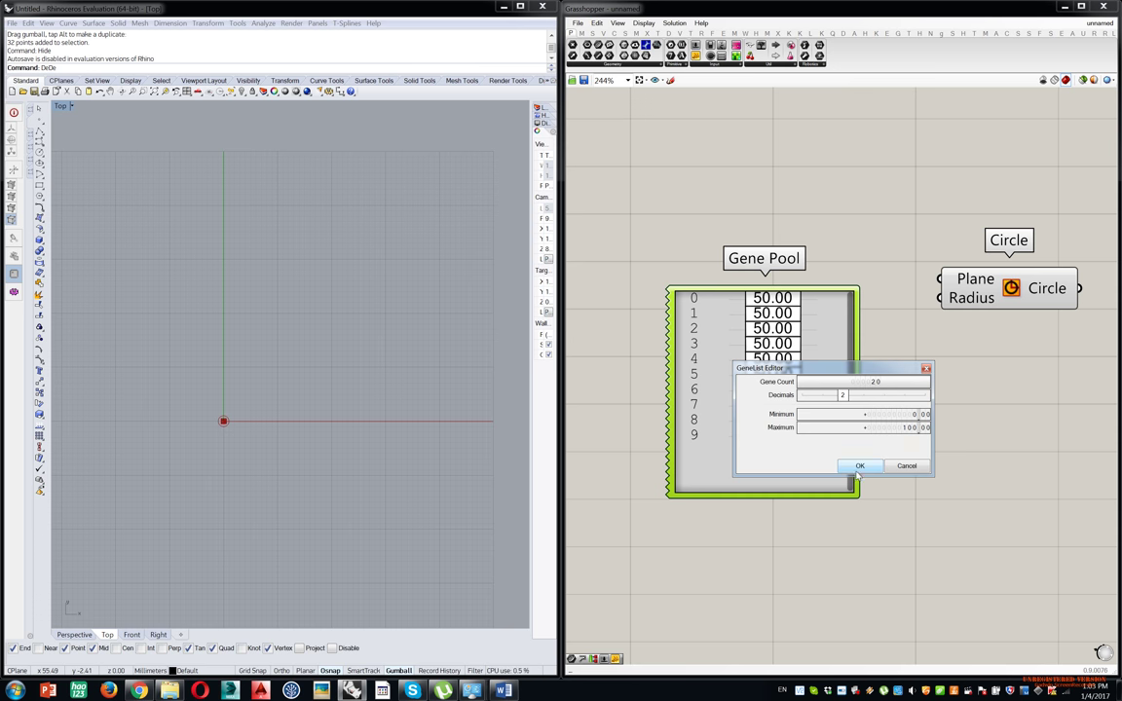
pyautogui.click(860, 465)
pyautogui.moveTo(853, 389); pyautogui.dragTo(850, 513)
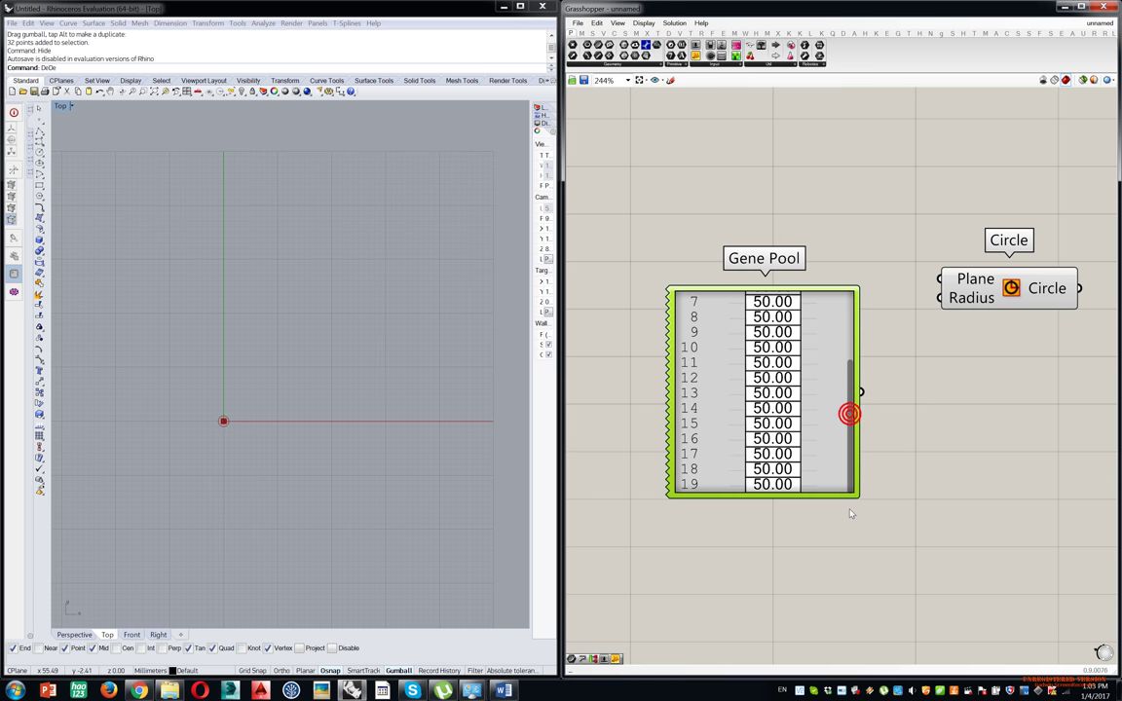
# Randomize the Gene Pool by 100% and connect it to the Circle's Radius.
pyautogui.rightClick(835, 404)
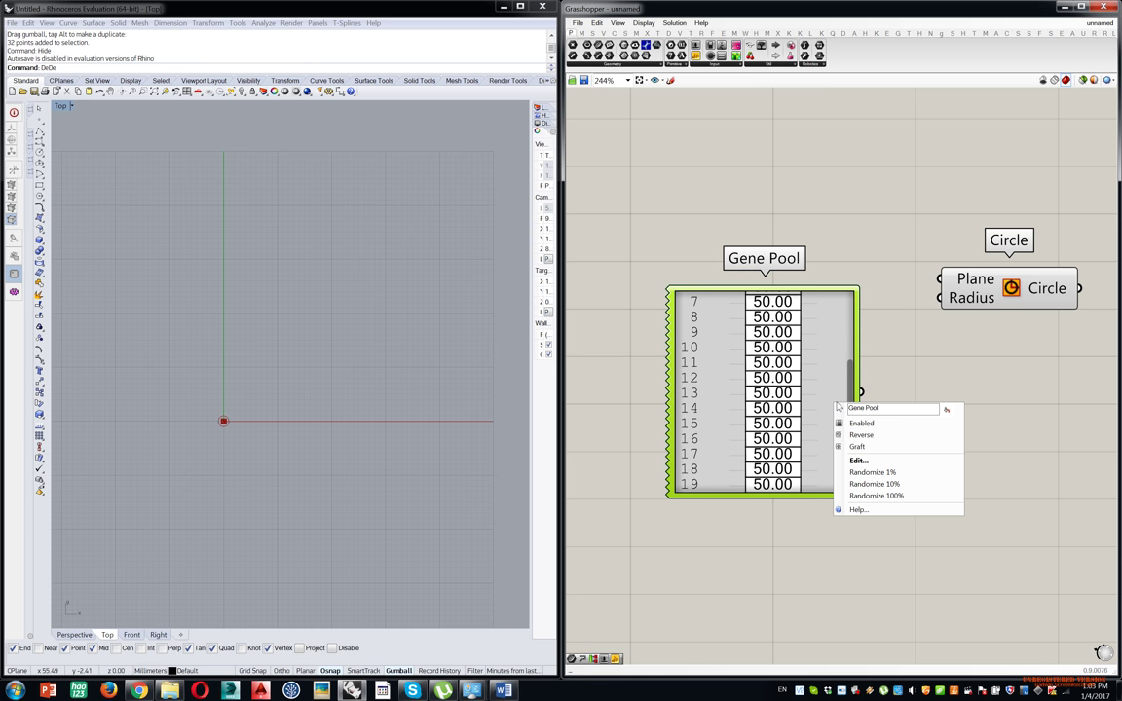
pyautogui.click(889, 496)
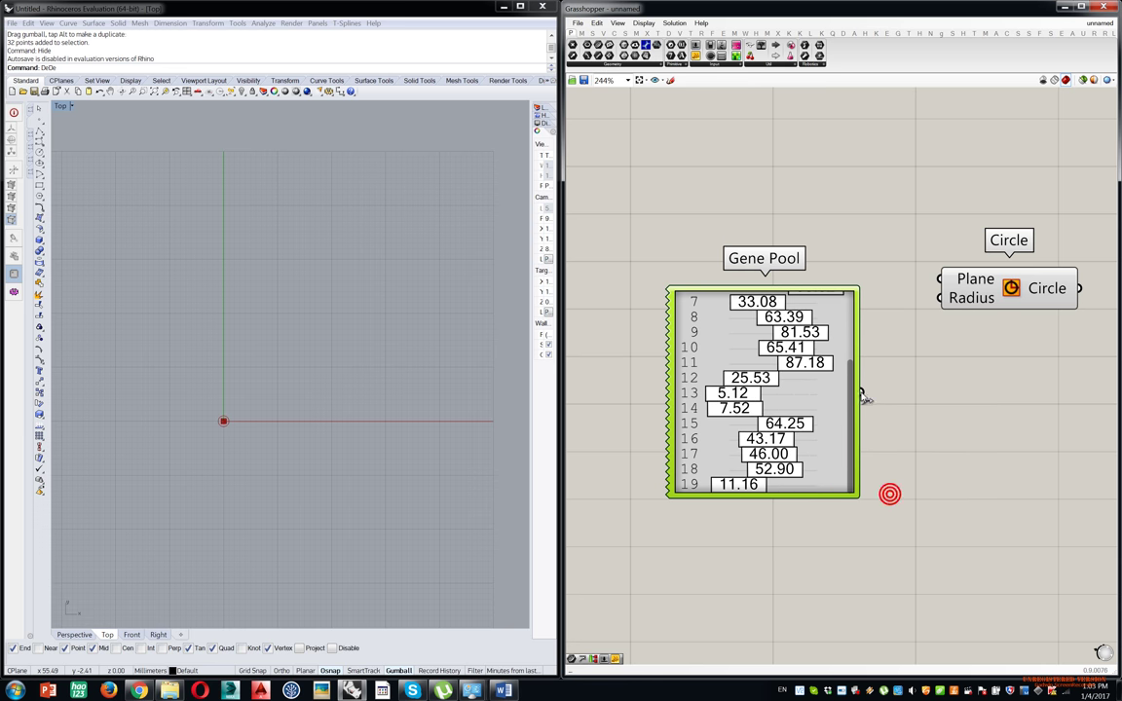
pyautogui.moveTo(863, 391); pyautogui.dragTo(940, 298)
pyautogui.moveTo(374, 308); pyautogui.dragTo(383, 270, button='right')
pyautogui.scroll(-10, 383, 270)
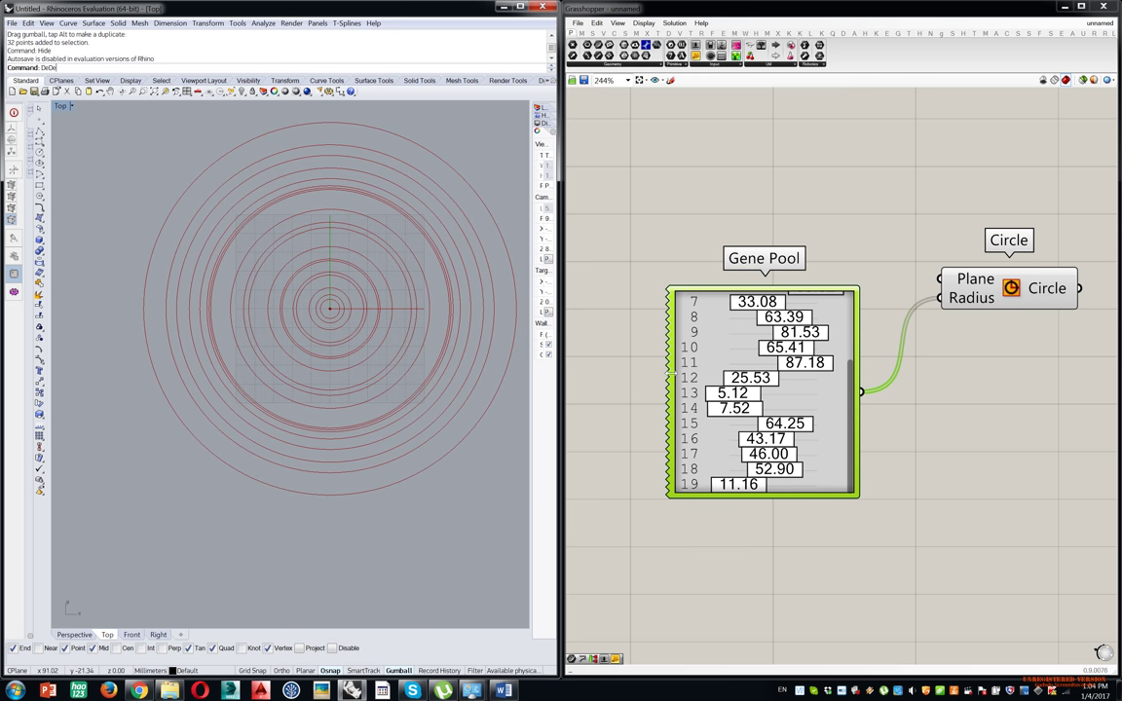
# Set genes 9, 11 and 13 of the Gene Pool to 0.00 and gene 10 to 40.74.
pyautogui.moveTo(733, 392)
pyautogui.mouseDown()
pyautogui.moveTo(753, 395)
pyautogui.moveTo(735, 393)
pyautogui.mouseUp()
pyautogui.moveTo(808, 337); pyautogui.dragTo(755, 350)
pyautogui.moveTo(789, 363); pyautogui.dragTo(709, 363)
pyautogui.moveTo(750, 394); pyautogui.dragTo(714, 394)
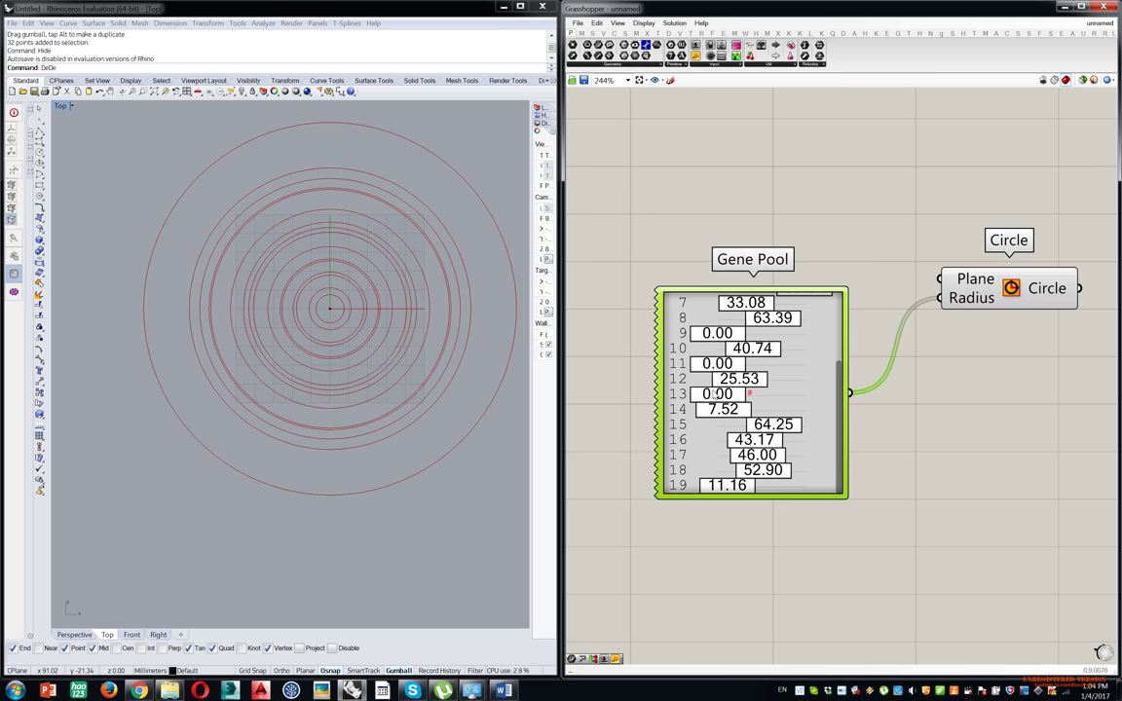
# Randomize the Gene Pool values once by 1% and twice by 100%, leaving the component deselected.
pyautogui.rightClick(794, 407)
pyautogui.click(828, 479)
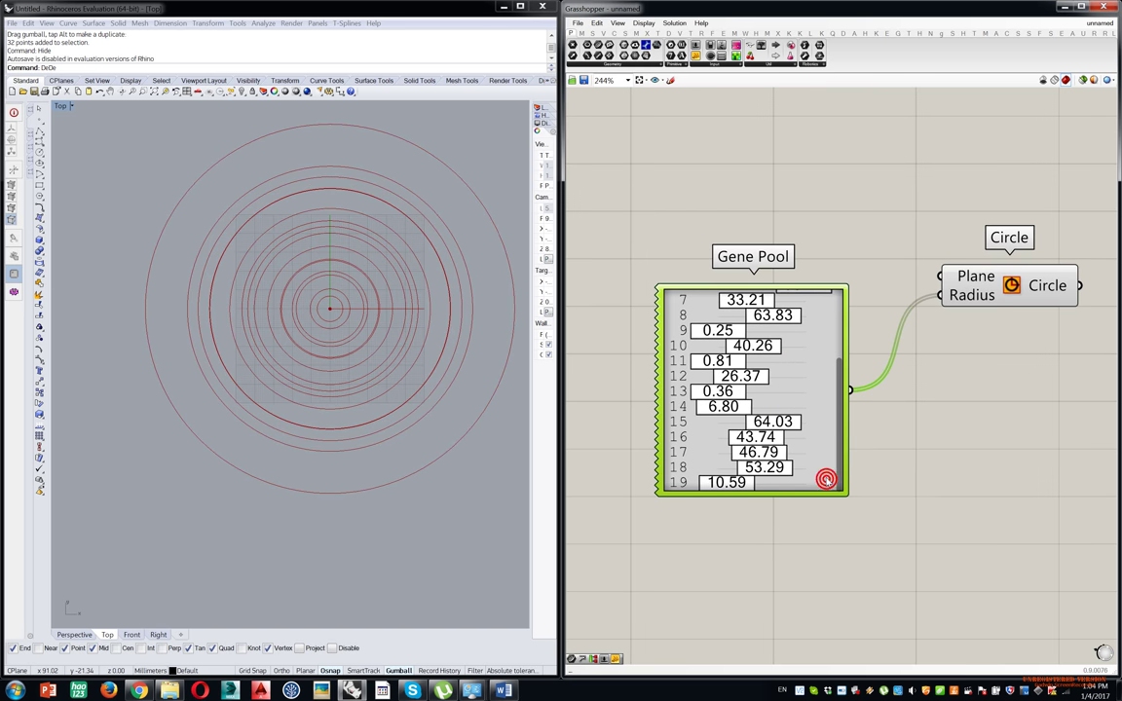
pyautogui.rightClick(807, 376)
pyautogui.click(834, 472)
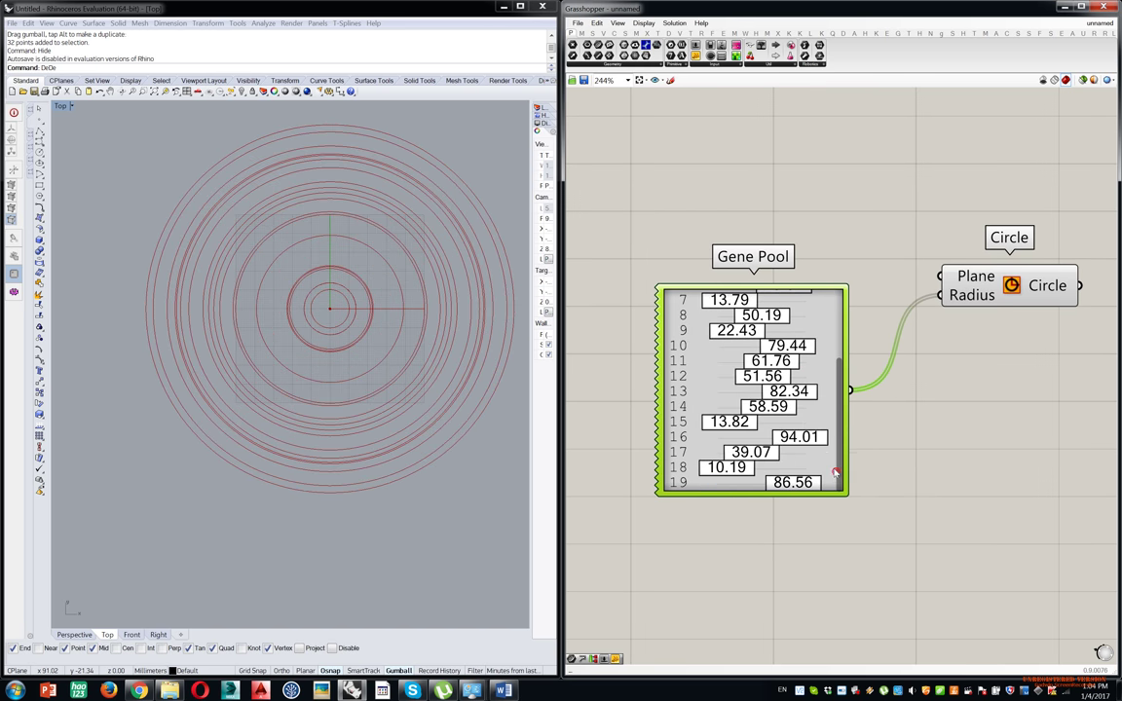
pyautogui.rightClick(808, 415)
pyautogui.click(856, 508)
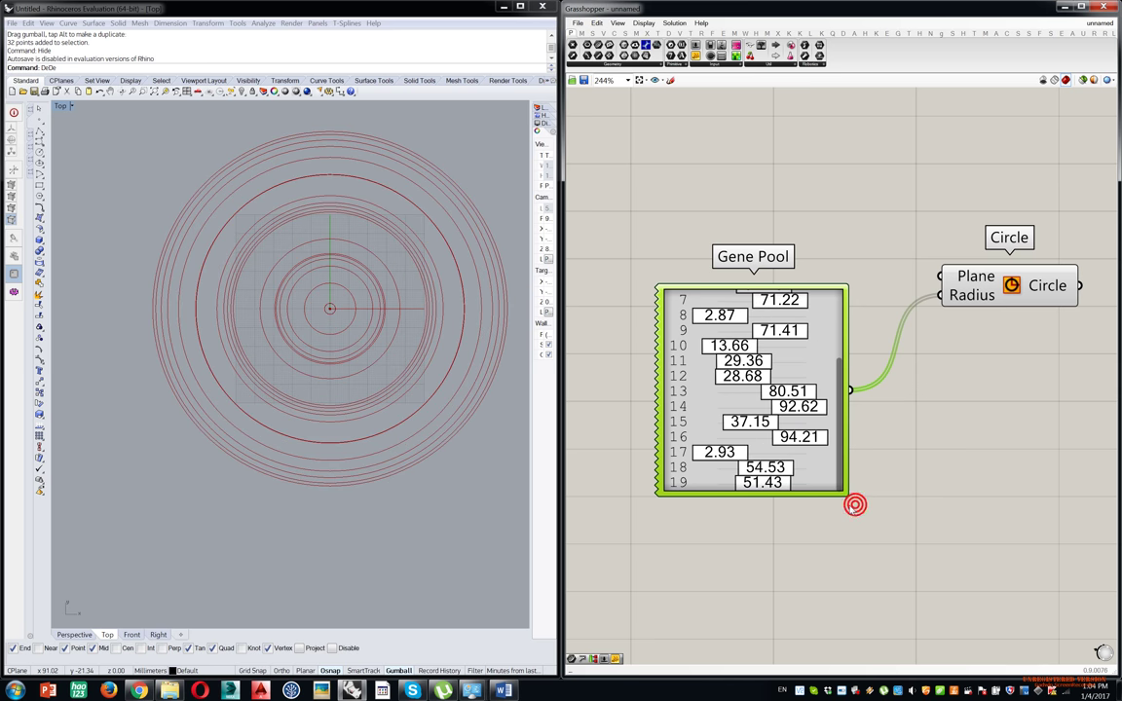
pyautogui.click(985, 218)
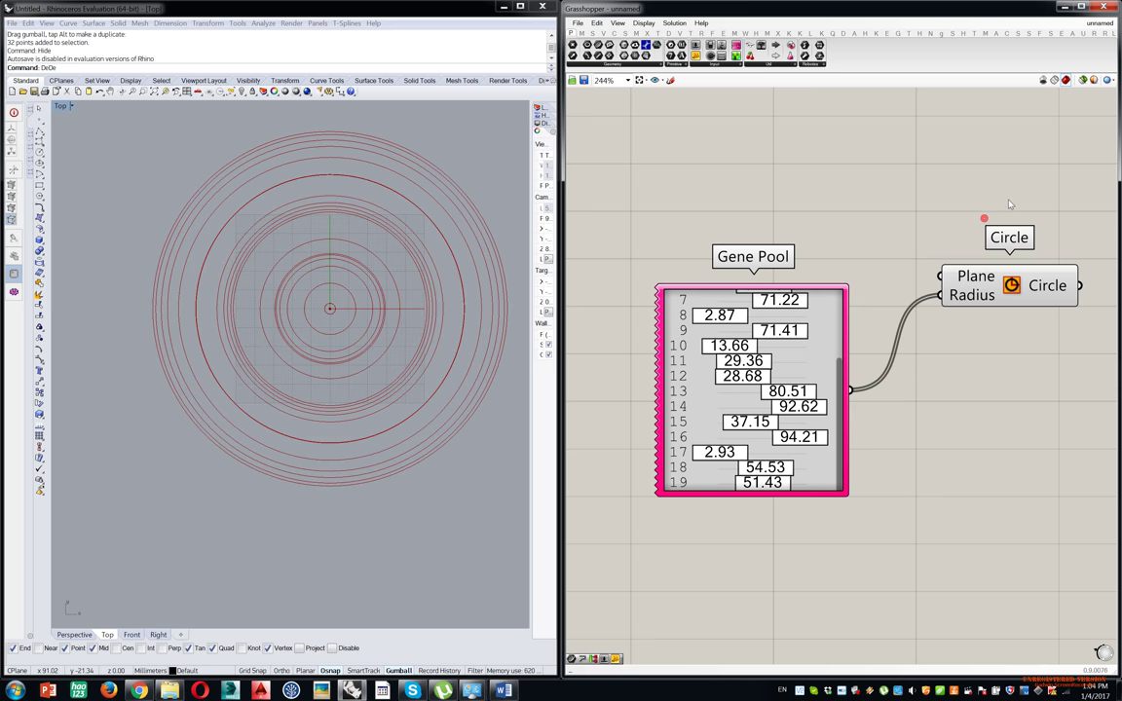
# Set the Gene Pool's gene count to 2.
pyautogui.rightClick(795, 341)
pyautogui.click(822, 399)
pyautogui.write('2')
pyautogui.click(863, 444)
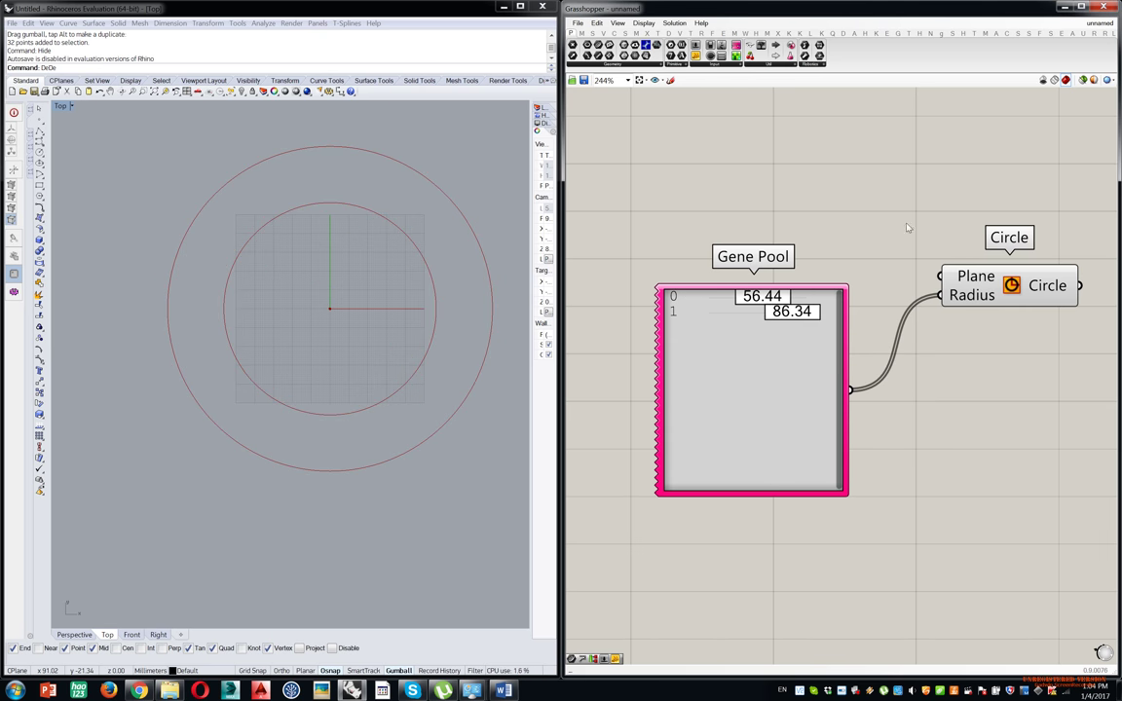
# Delete the Gene Pool together with the Circle component it feeds.
pyautogui.moveTo(1025, 181); pyautogui.dragTo(606, 537)
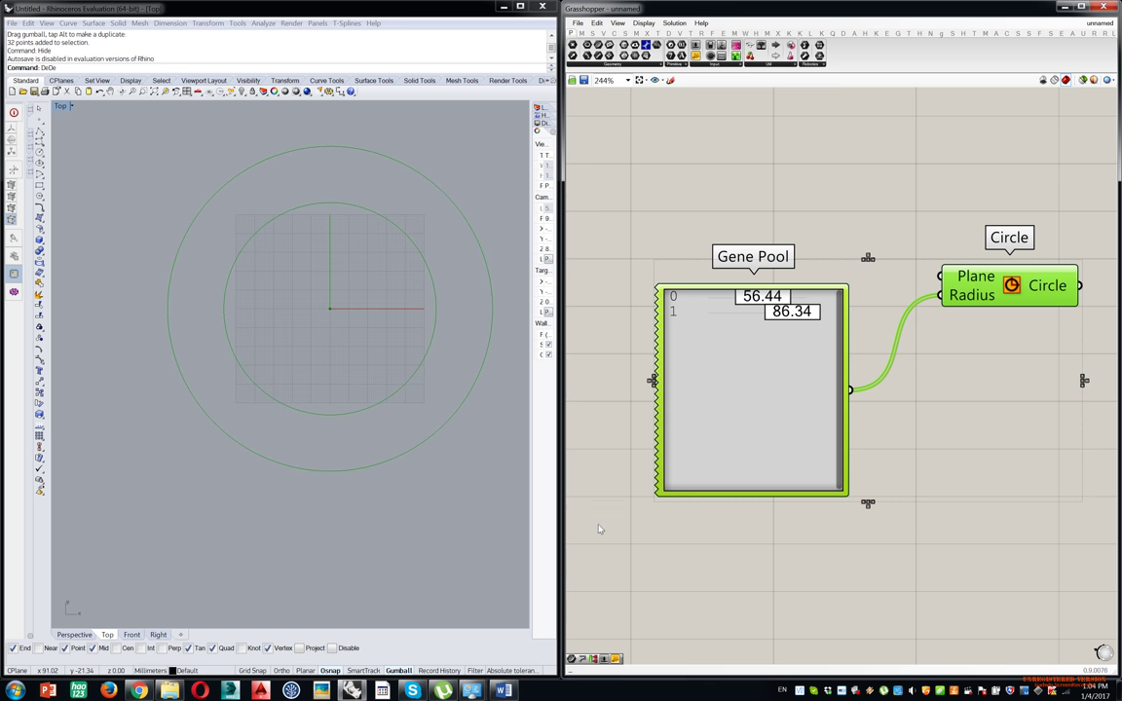
pyautogui.press('Delete')
# Move the lower Construct Domain clear of the upper one and line its slider up beside it.
pyautogui.scroll(-5, 844, 250)
pyautogui.scroll(3, 821, 295)
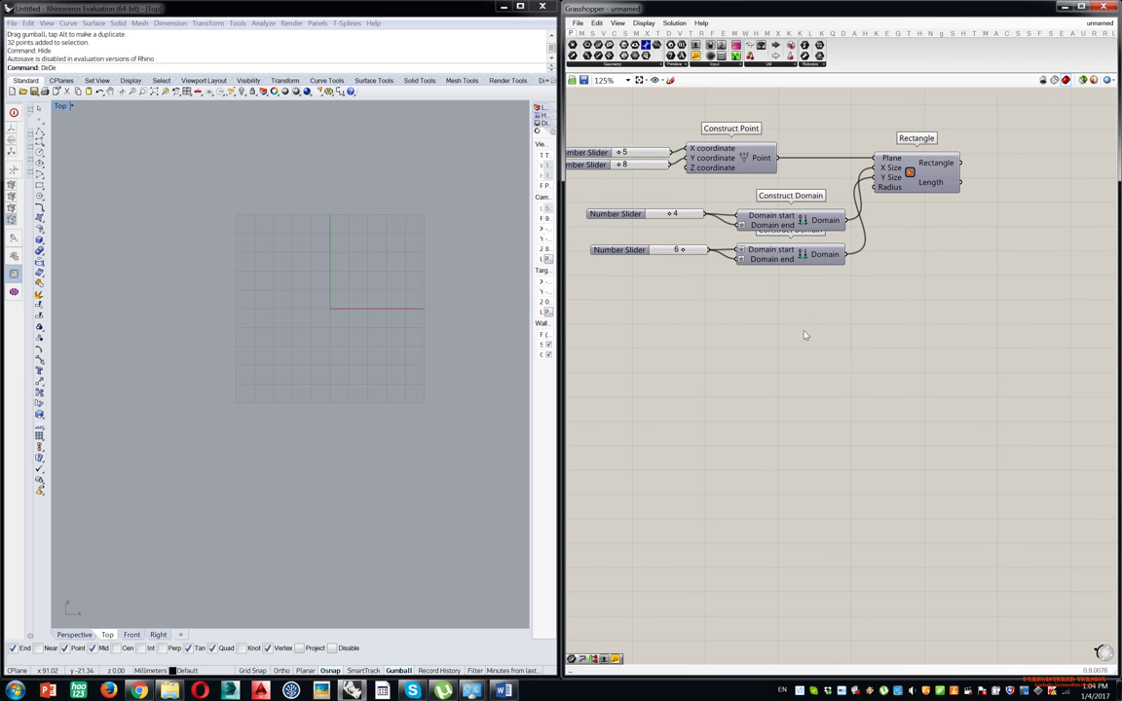
pyautogui.moveTo(791, 294); pyautogui.dragTo(882, 318, button='right')
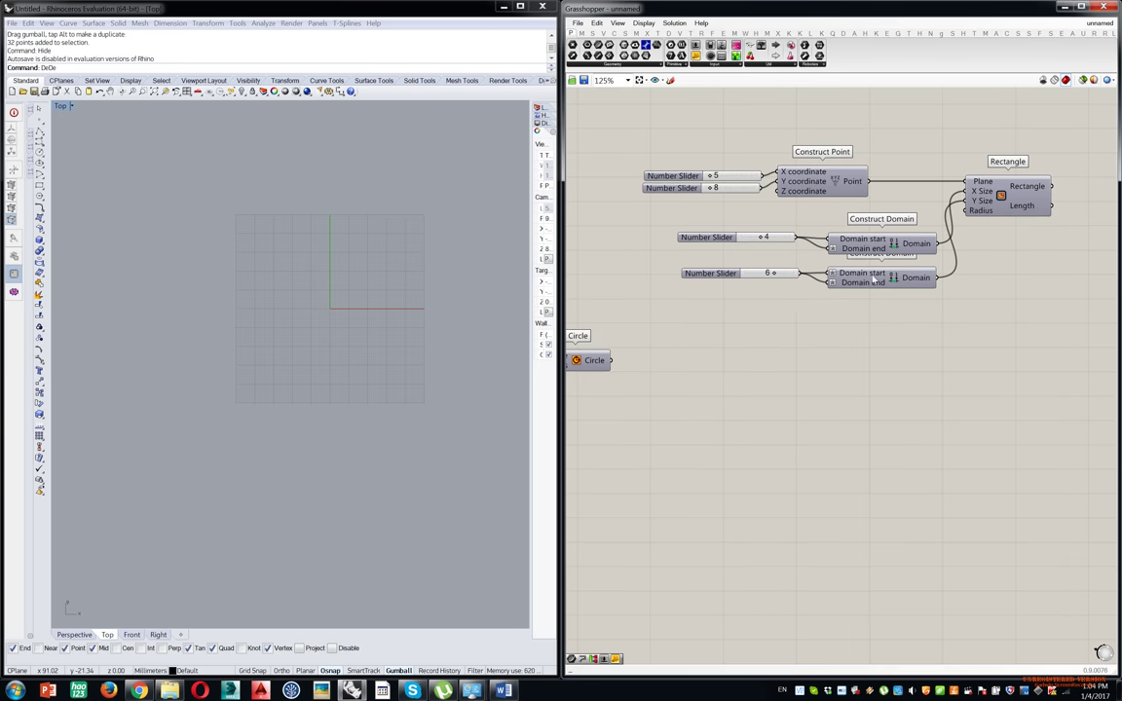
pyautogui.scroll(3, 873, 278)
pyautogui.moveTo(872, 278); pyautogui.dragTo(873, 310)
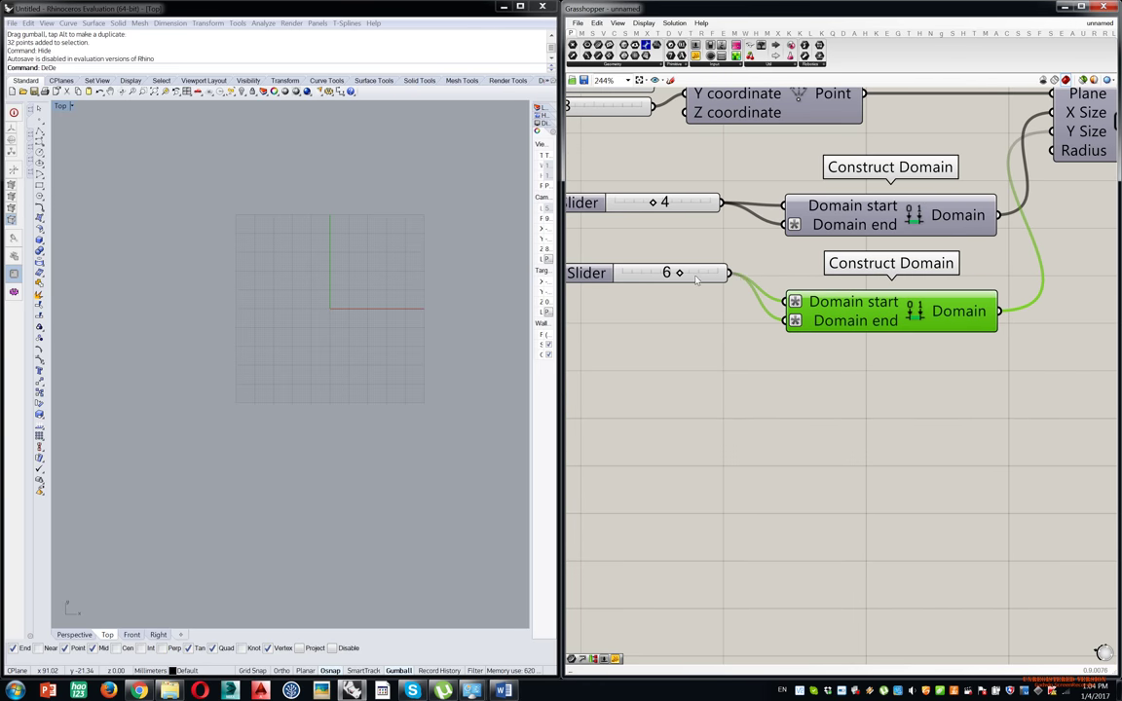
pyautogui.moveTo(695, 279); pyautogui.dragTo(711, 325)
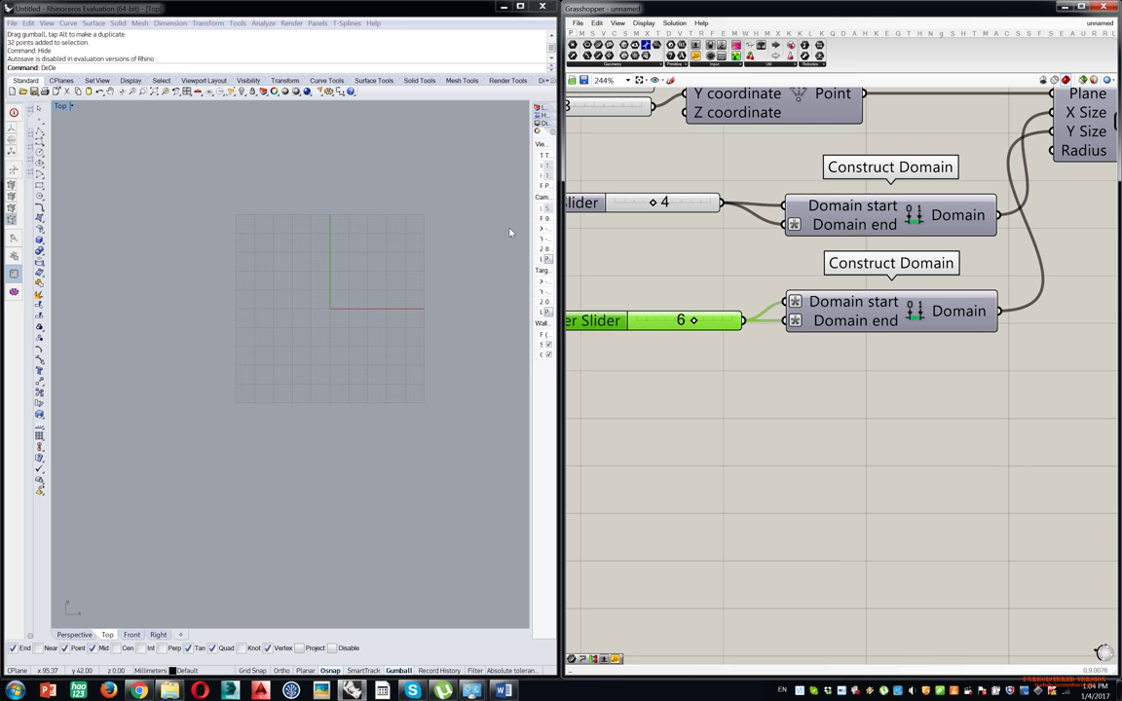
# Widen the viewport properties panel in Rhino so its fields are fully readable.
pyautogui.moveTo(531, 224); pyautogui.dragTo(473, 247)
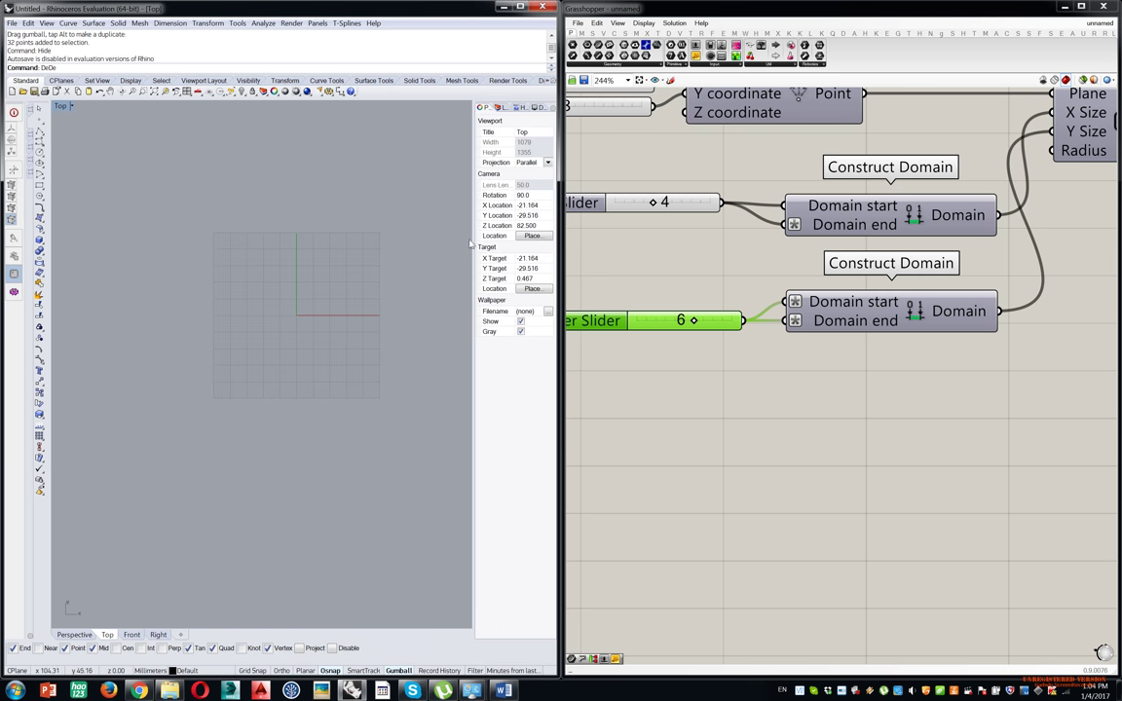
pyautogui.moveTo(472, 240); pyautogui.dragTo(454, 238)
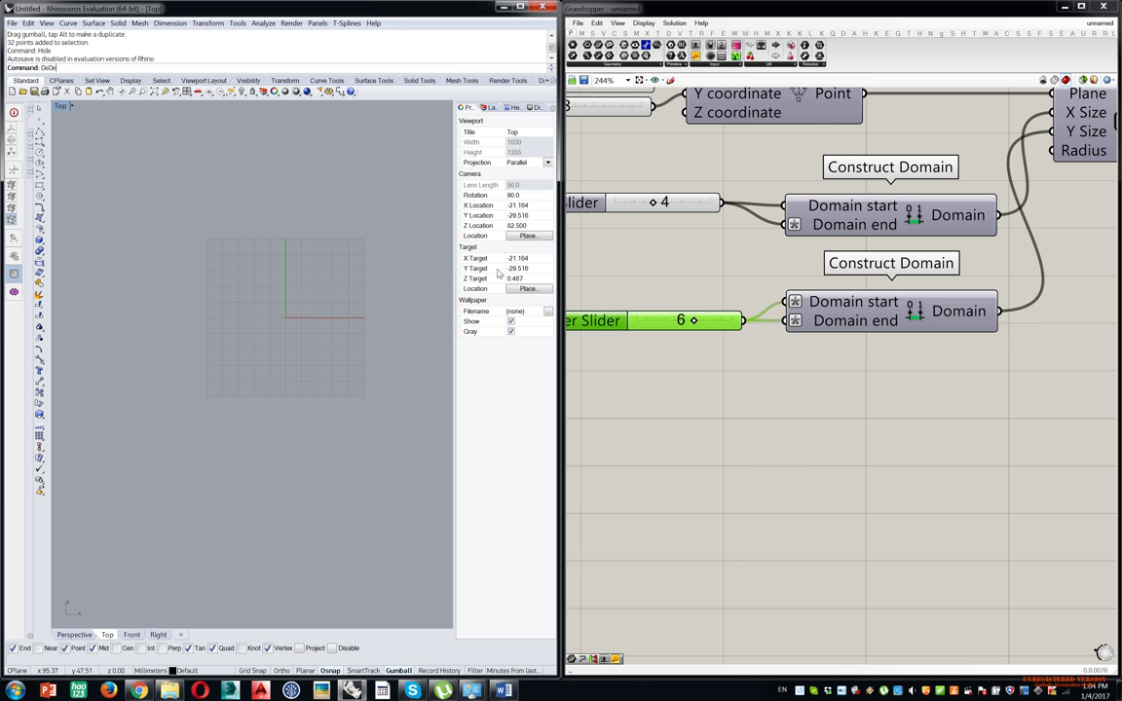
pyautogui.write('ll')
# Move the Construct Point component closer to the Rectangle component in Grasshopper.
pyautogui.moveTo(853, 302); pyautogui.dragTo(786, 289, button='right')
pyautogui.scroll(-5, 786, 290)
pyautogui.scroll(5, 824, 240)
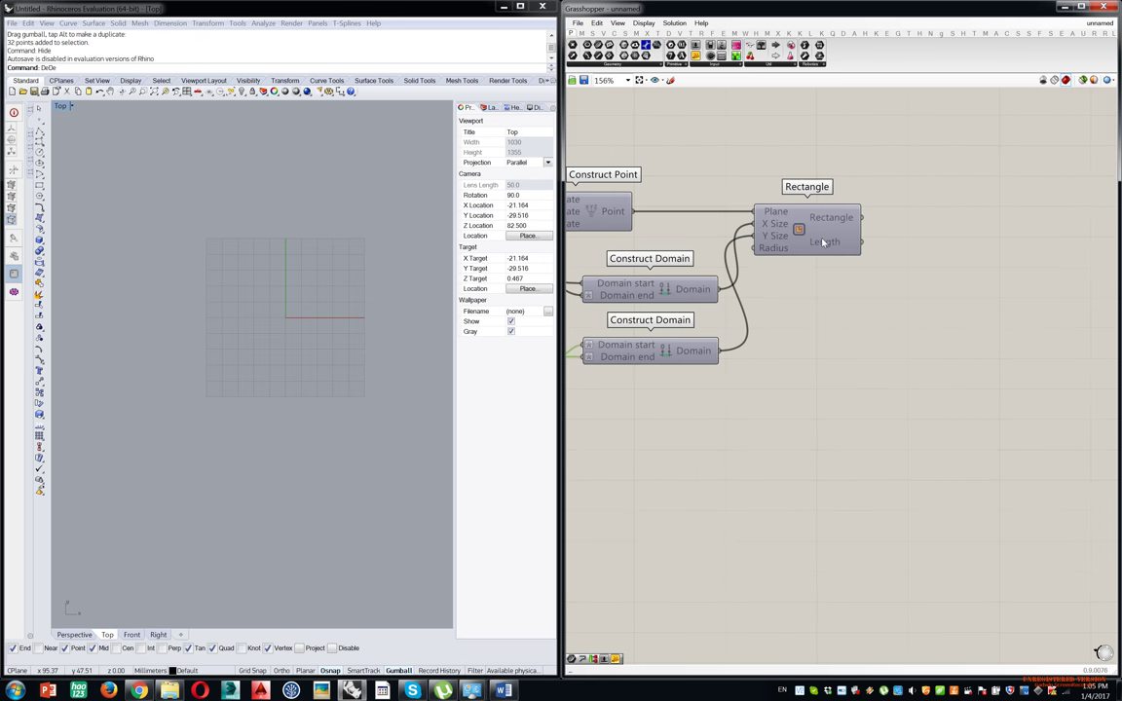
pyautogui.scroll(-3, 797, 275)
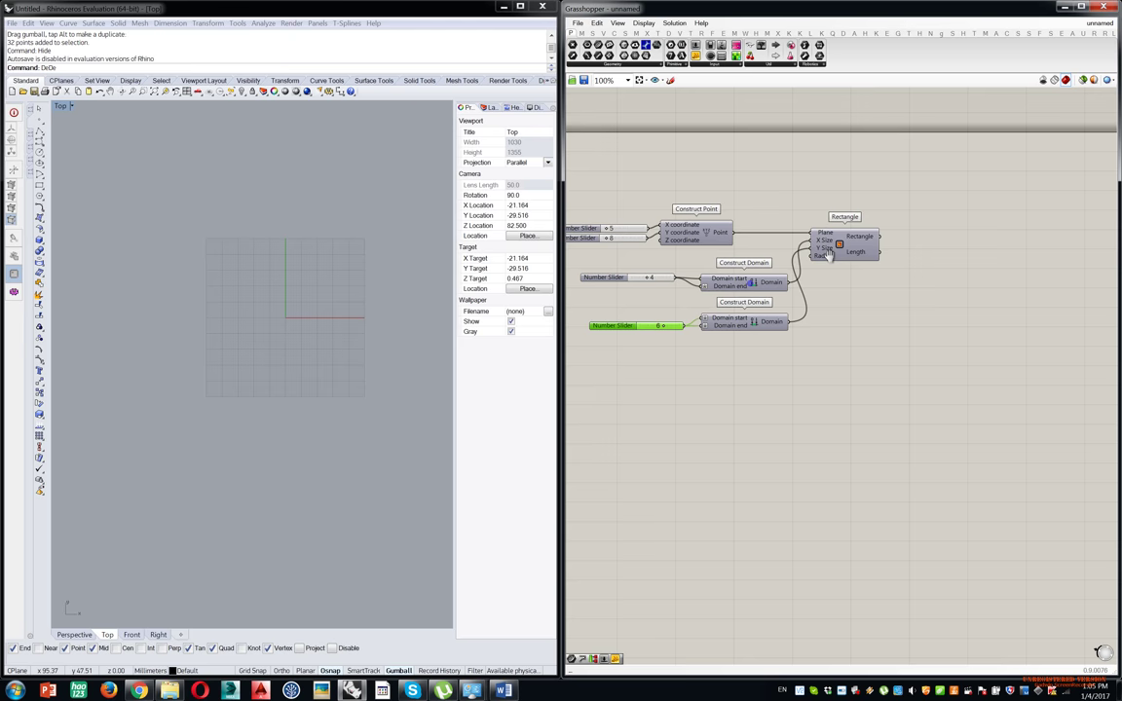
pyautogui.moveTo(761, 228); pyautogui.dragTo(818, 228)
# Turn on the preview of the Rectangle component.
pyautogui.click(892, 239)
pyautogui.middleClick(892, 238)
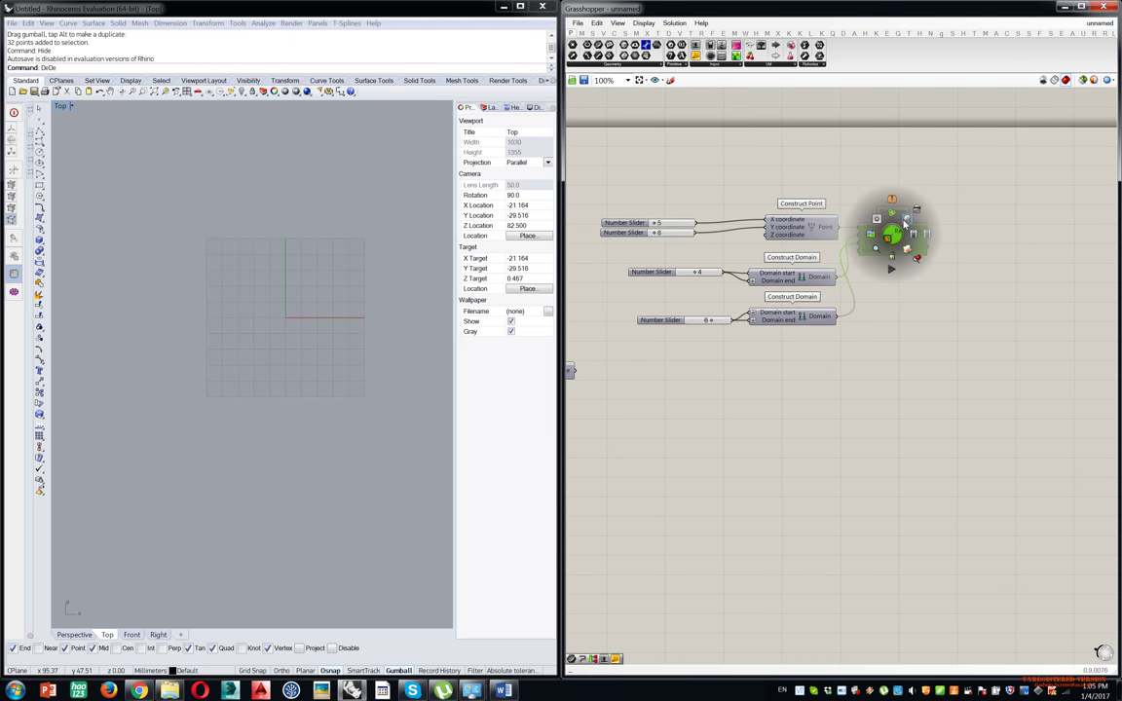
pyautogui.click(908, 221)
# Move the number sliders closer to their Construct Point and Construct Domain components, and raise the lower Construct Domain slightly.
pyautogui.moveTo(663, 192); pyautogui.dragTo(720, 218)
pyautogui.moveTo(330, 259); pyautogui.dragTo(335, 241, button='right')
pyautogui.scroll(5, 295, 272)
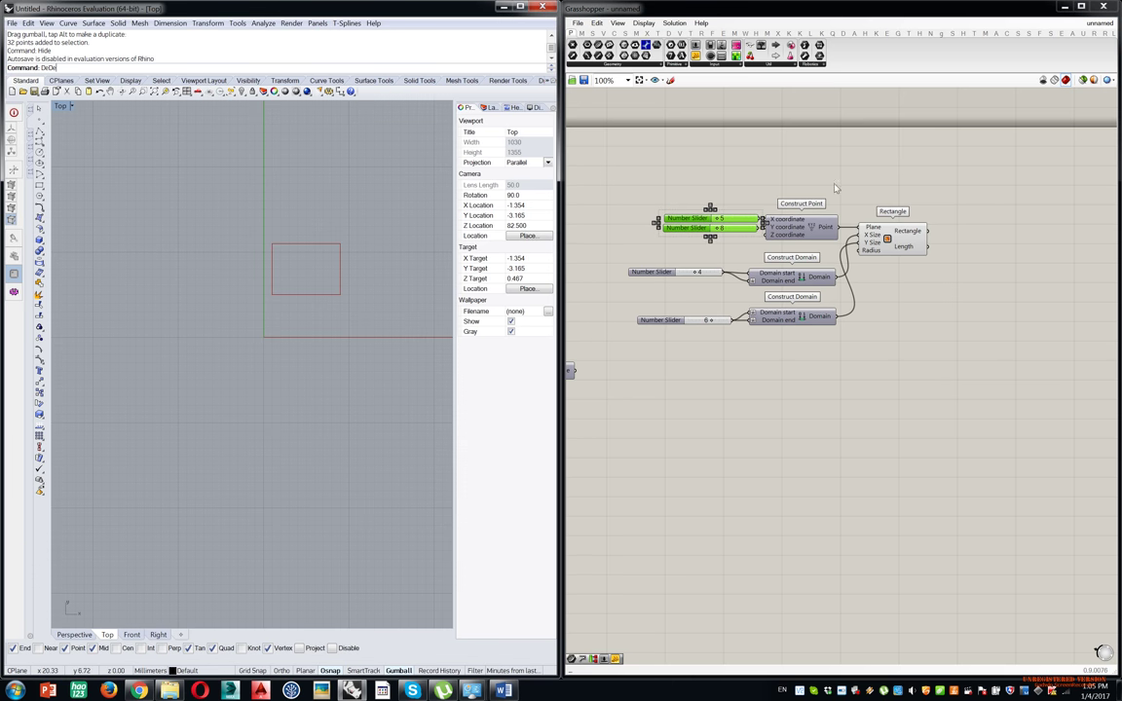
pyautogui.click(696, 185)
pyautogui.scroll(3, 746, 254)
pyautogui.moveTo(671, 289); pyautogui.dragTo(696, 291)
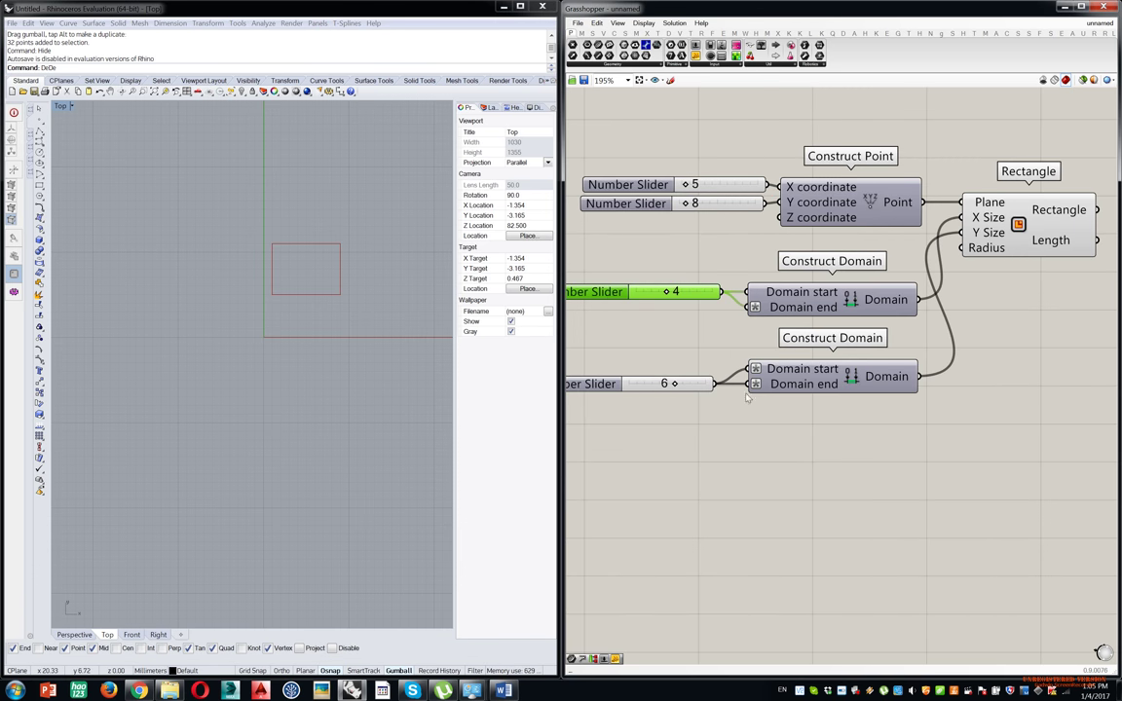
pyautogui.moveTo(859, 383); pyautogui.dragTo(857, 375)
pyautogui.click(682, 386)
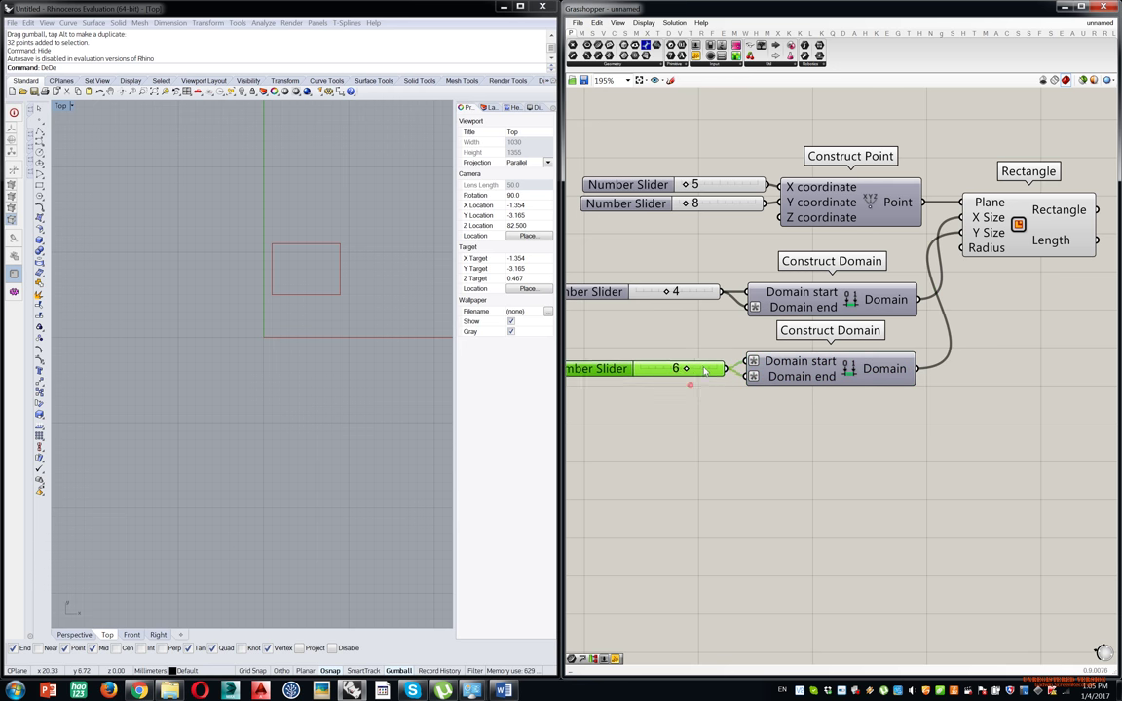
# Group the Rectangle with its sliders, Construct Point and both Construct Domains, and shift the Rectangle slightly away from its inputs.
pyautogui.scroll(-3, 906, 204)
pyautogui.moveTo(1038, 120); pyautogui.dragTo(707, 431)
pyautogui.middleClick(804, 255)
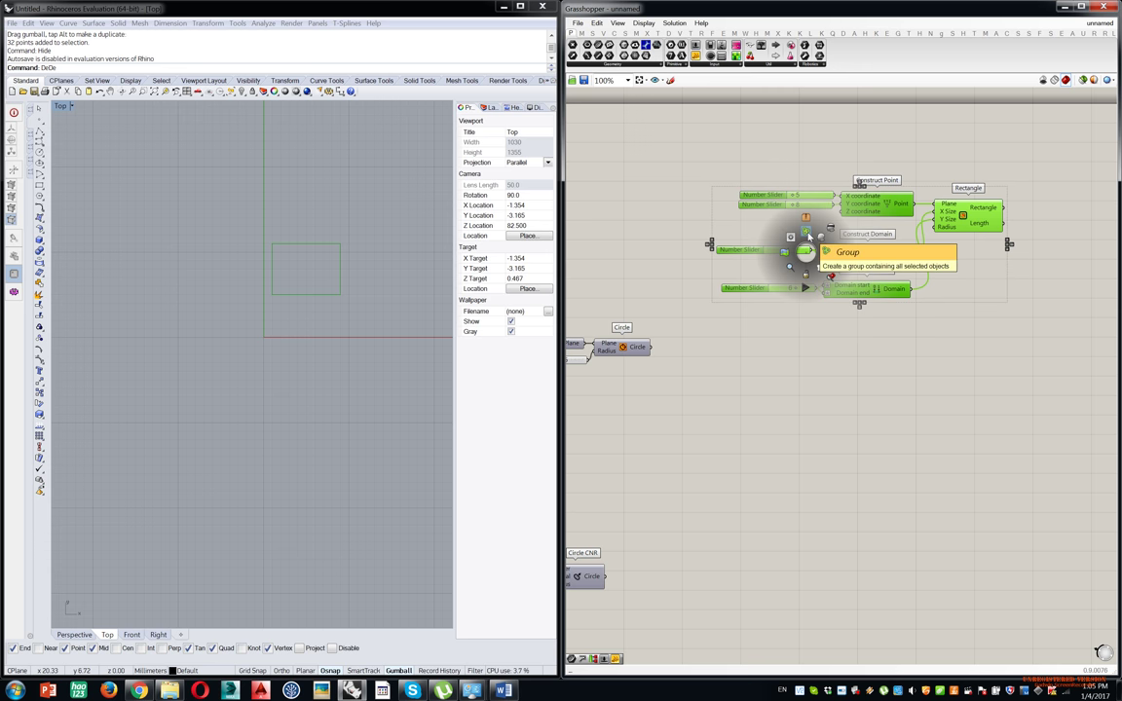
pyautogui.click(809, 236)
pyautogui.click(977, 359)
pyautogui.moveTo(974, 215)
pyautogui.mouseDown()
pyautogui.moveTo(1030, 200)
pyautogui.moveTo(1030, 222)
pyautogui.moveTo(989, 213)
pyautogui.mouseUp()
pyautogui.click(948, 196)
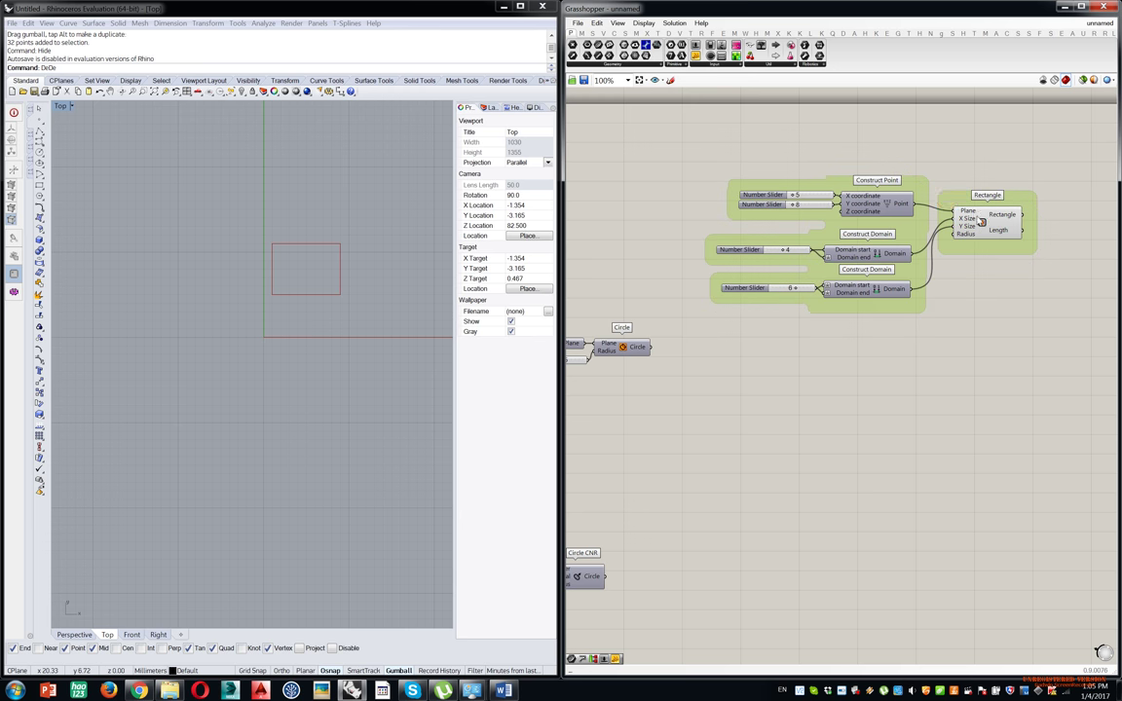
# Move the Rectangle component slightly closer to its inputs and recolour the group dark grey with hue 0, saturation 0 and value 40.
pyautogui.click(982, 222)
pyautogui.rightClick(942, 205)
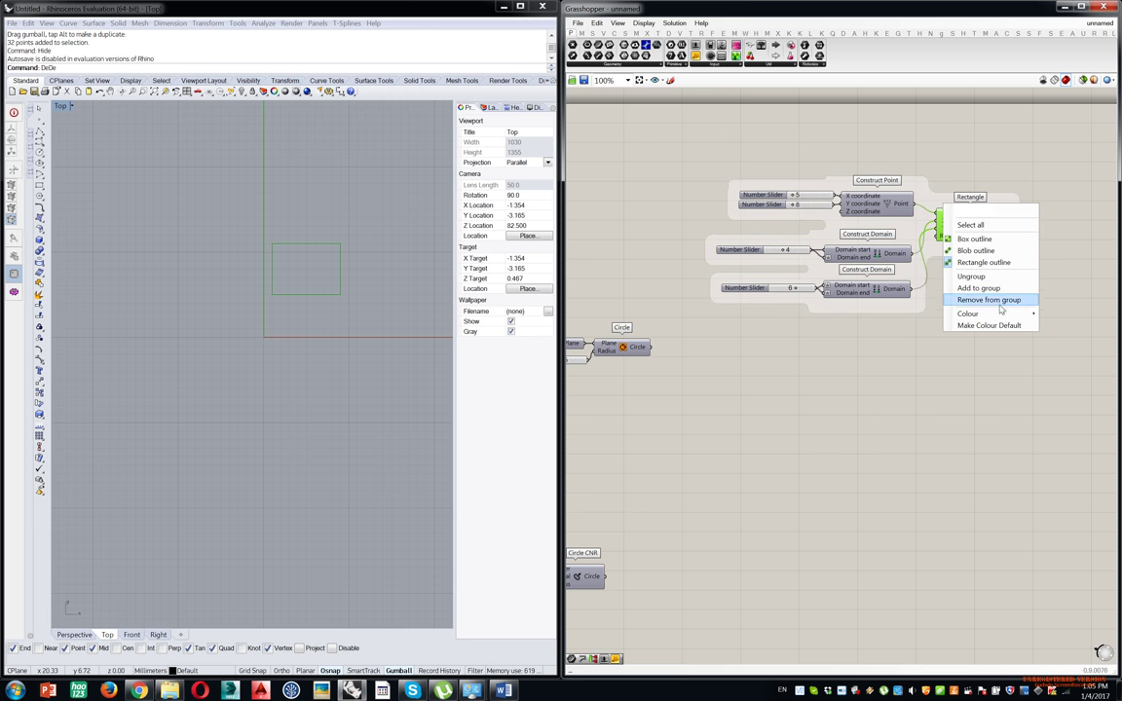
pyautogui.moveTo(974, 314)
pyautogui.click(893, 346)
pyautogui.moveTo(908, 366)
pyautogui.mouseDown()
pyautogui.moveTo(916, 343)
pyautogui.moveTo(914, 384)
pyautogui.moveTo(933, 386)
pyautogui.mouseUp()
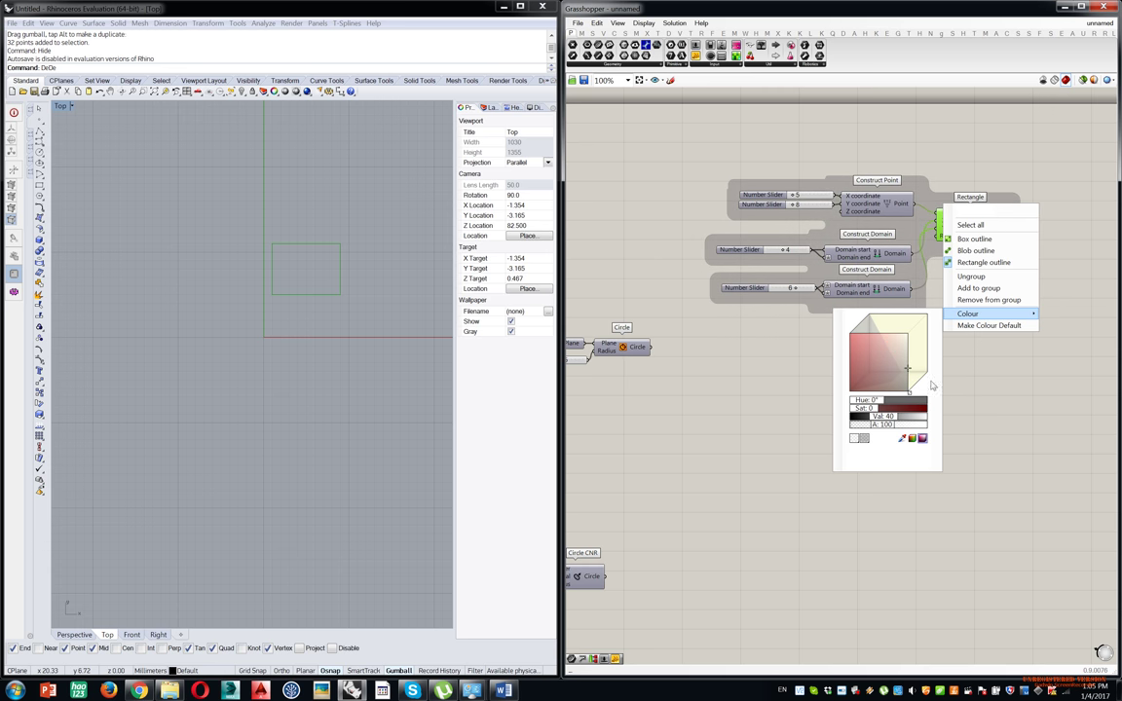
pyautogui.moveTo(890, 424)
pyautogui.mouseDown()
pyautogui.moveTo(859, 425)
pyautogui.moveTo(914, 424)
pyautogui.moveTo(891, 425)
pyautogui.mouseUp()
pyautogui.click(751, 395)
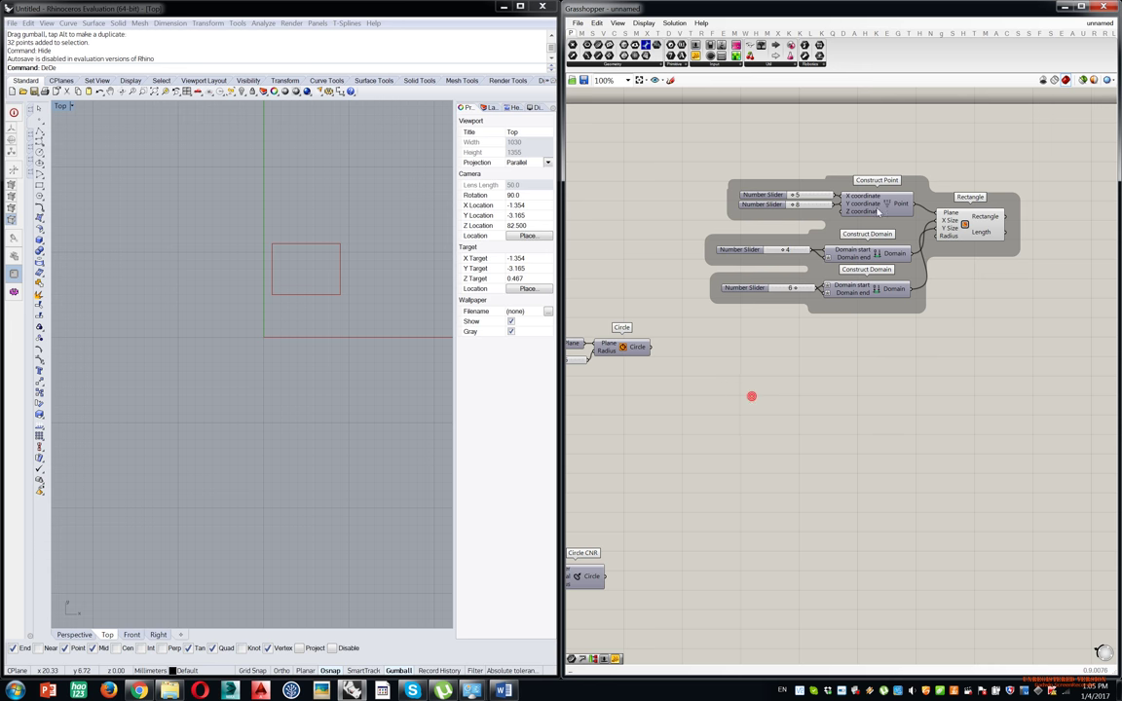
# Try the box outline and the blob outline on the Rectangle definition's group.
pyautogui.click(885, 223)
pyautogui.click(881, 226)
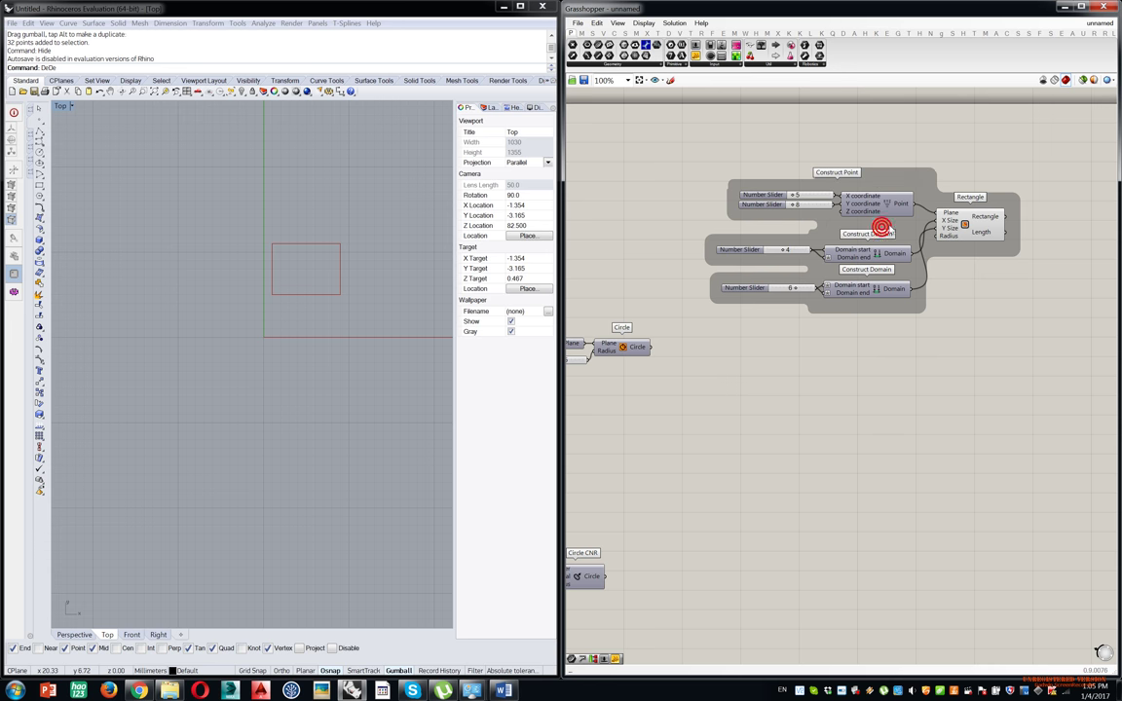
pyautogui.doubleClick(1015, 202)
pyautogui.click(979, 114)
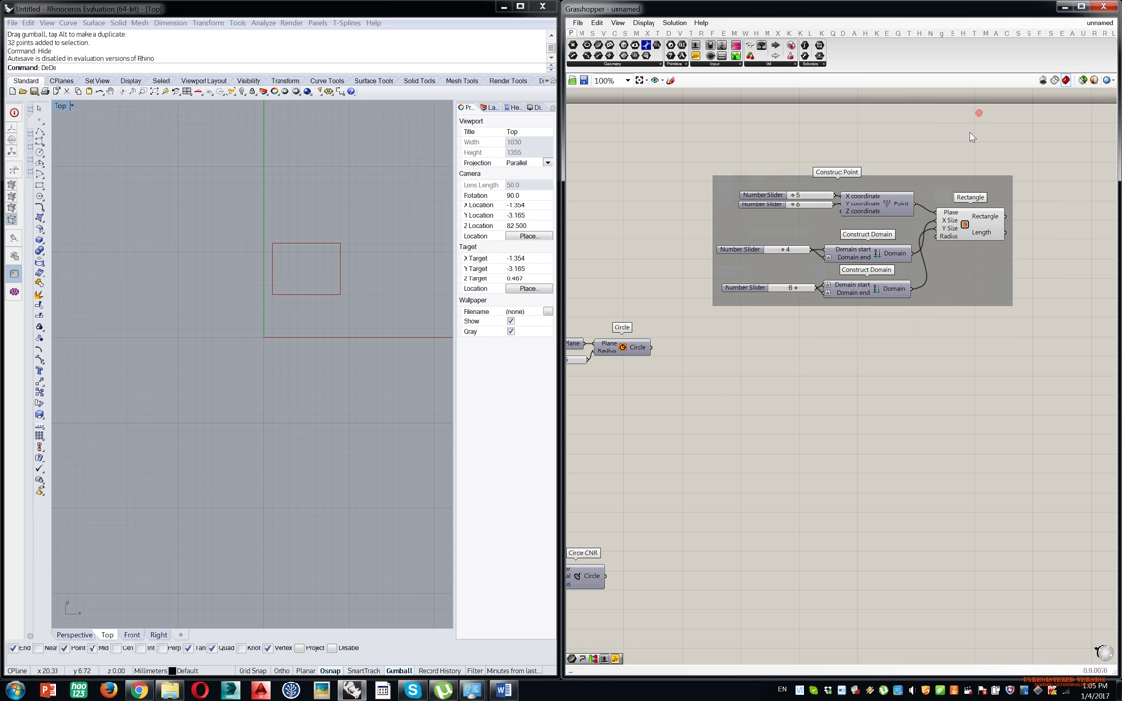
pyautogui.click(943, 255)
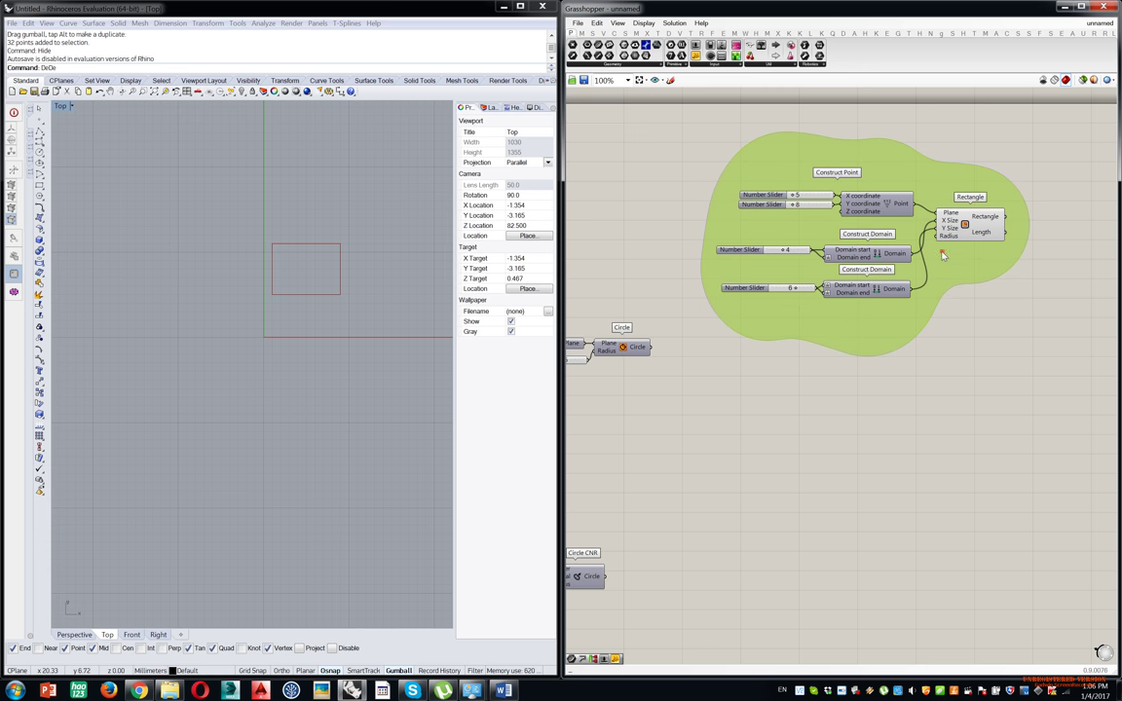
# Return the group to a rectangle outline and ungroup the Rectangle definition's components.
pyautogui.rightClick(945, 261)
pyautogui.rightClick(943, 250)
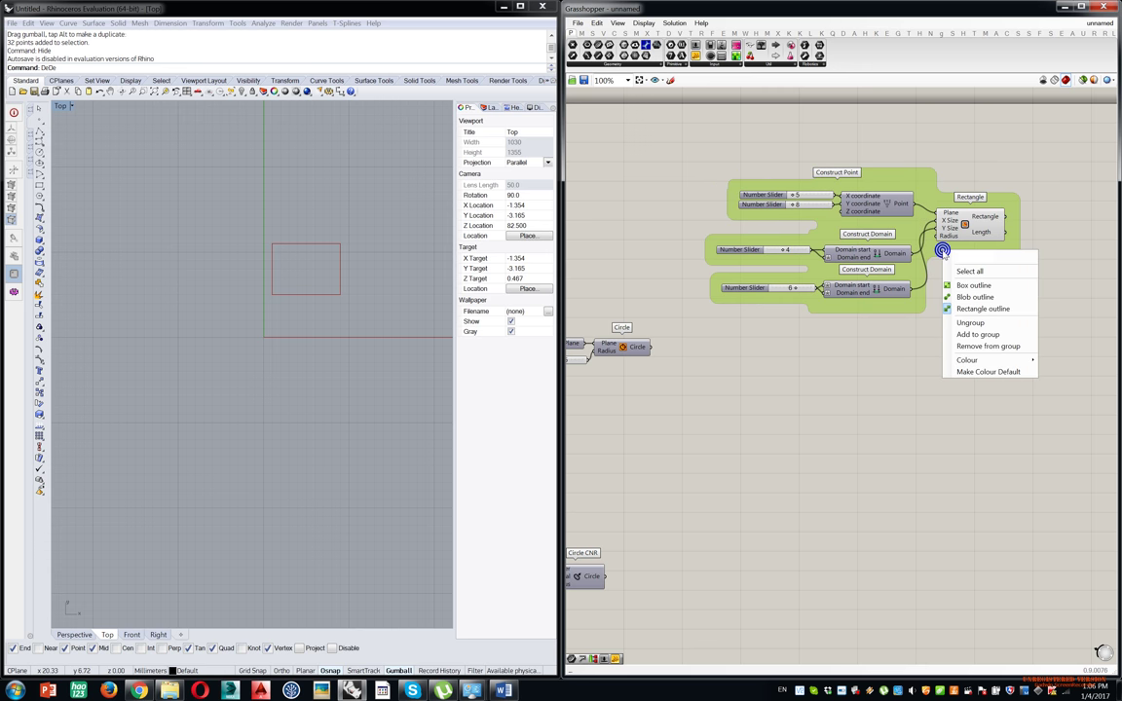
pyautogui.click(991, 325)
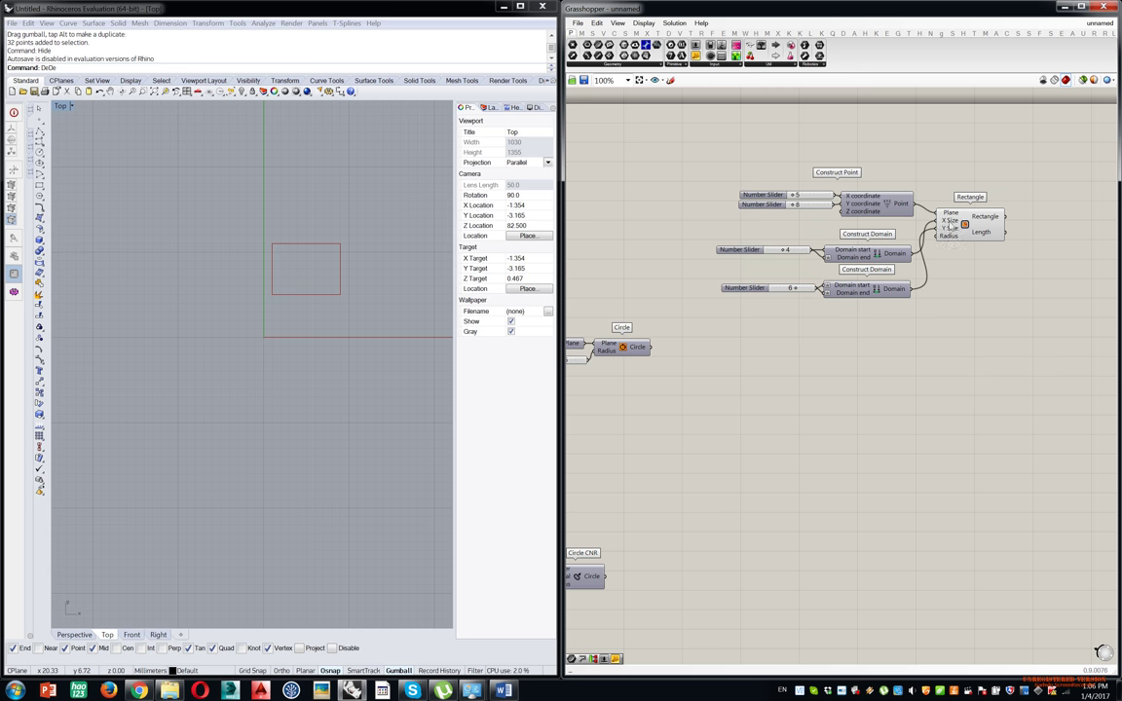
# Dismiss the Windows colour-scheme message and delete the Construct Point component together with its two coordinate sliders.
pyautogui.moveTo(898, 170); pyautogui.dragTo(790, 242)
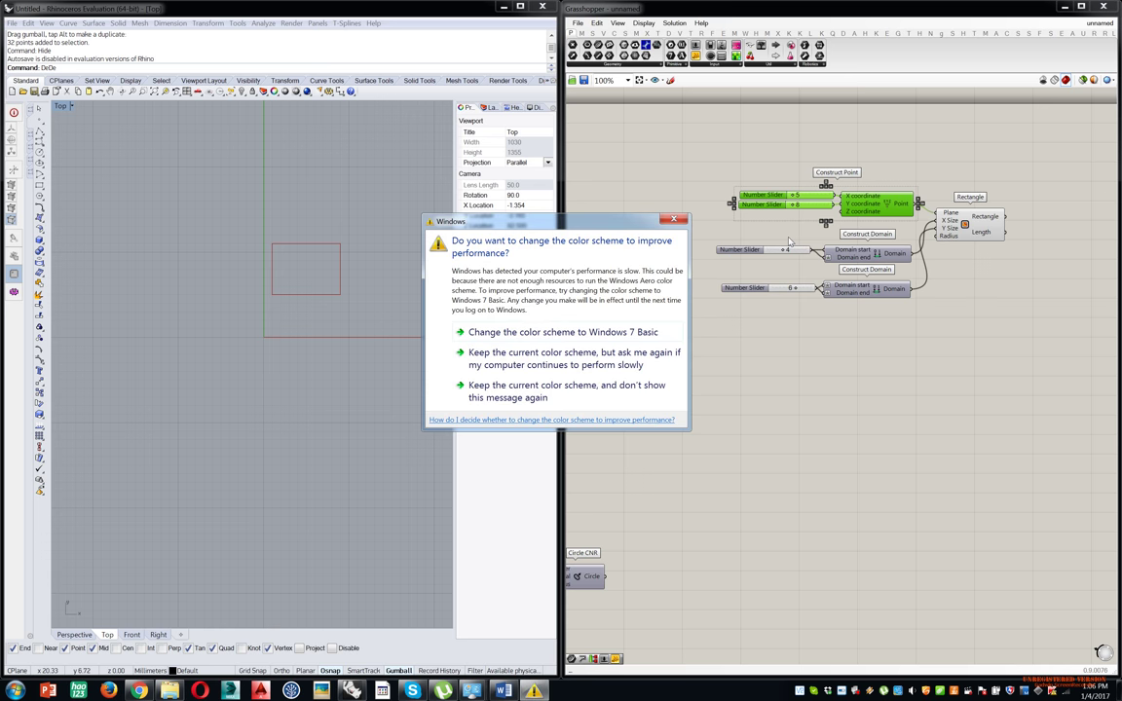
pyautogui.click(673, 219)
pyautogui.click(901, 416)
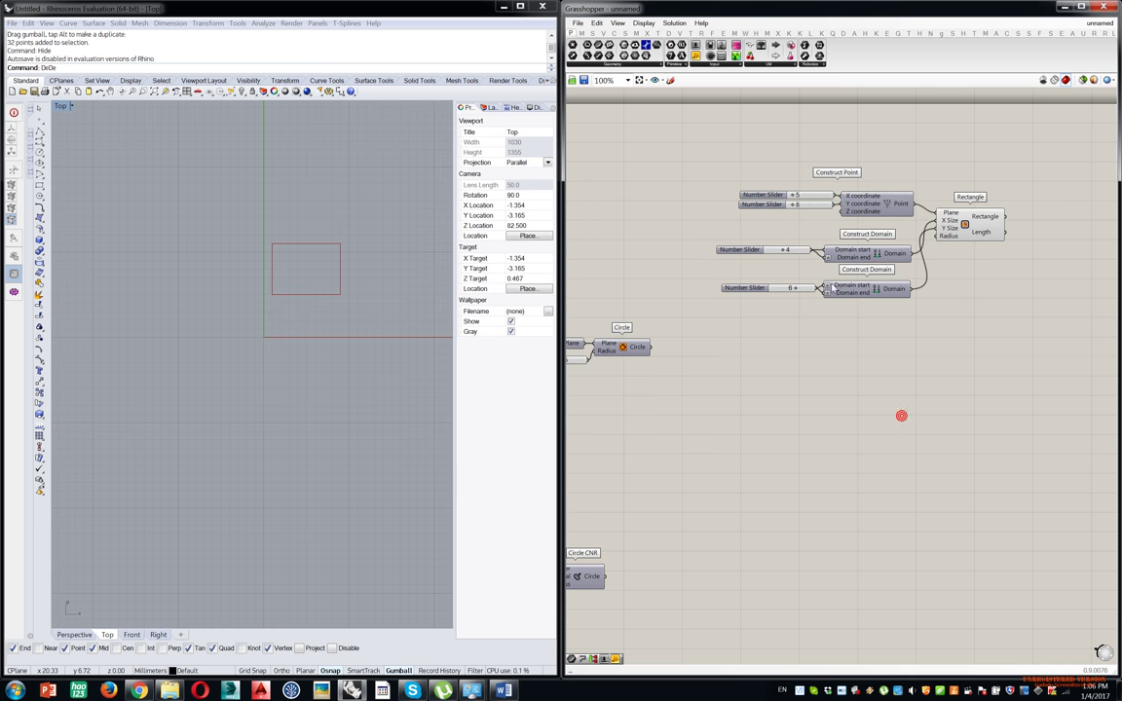
pyautogui.scroll(5, 906, 230)
pyautogui.moveTo(781, 122); pyautogui.dragTo(863, 125, button='right')
pyautogui.moveTo(863, 126); pyautogui.dragTo(615, 238)
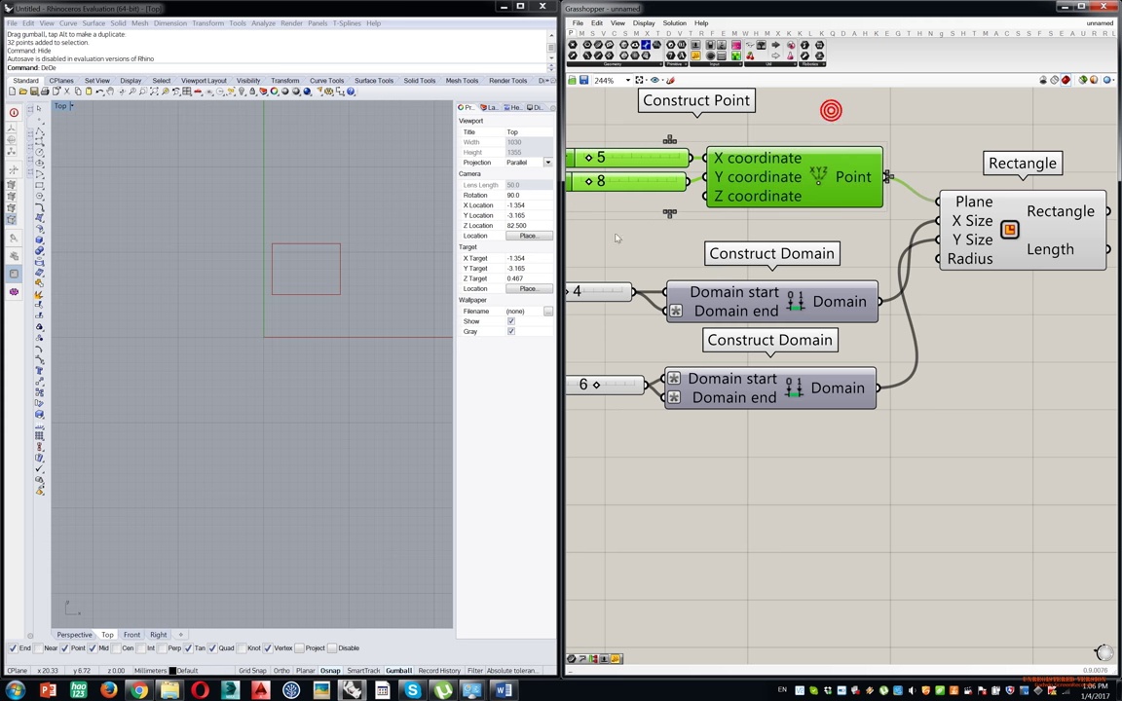
pyautogui.press('Delete')
# Examine the selected Rectangle's preview in the Top viewport and move its component down level with the two Construct Domains.
pyautogui.click(994, 228)
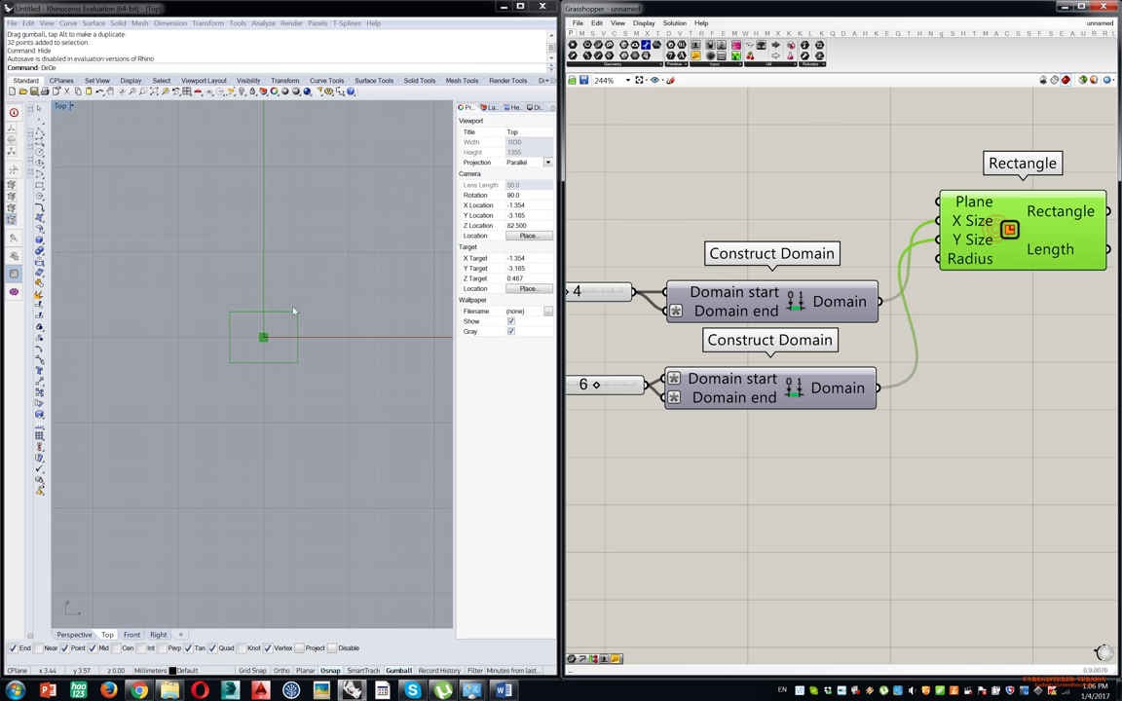
pyautogui.moveTo(292, 306); pyautogui.dragTo(277, 234, button='right')
pyautogui.scroll(8, 266, 259)
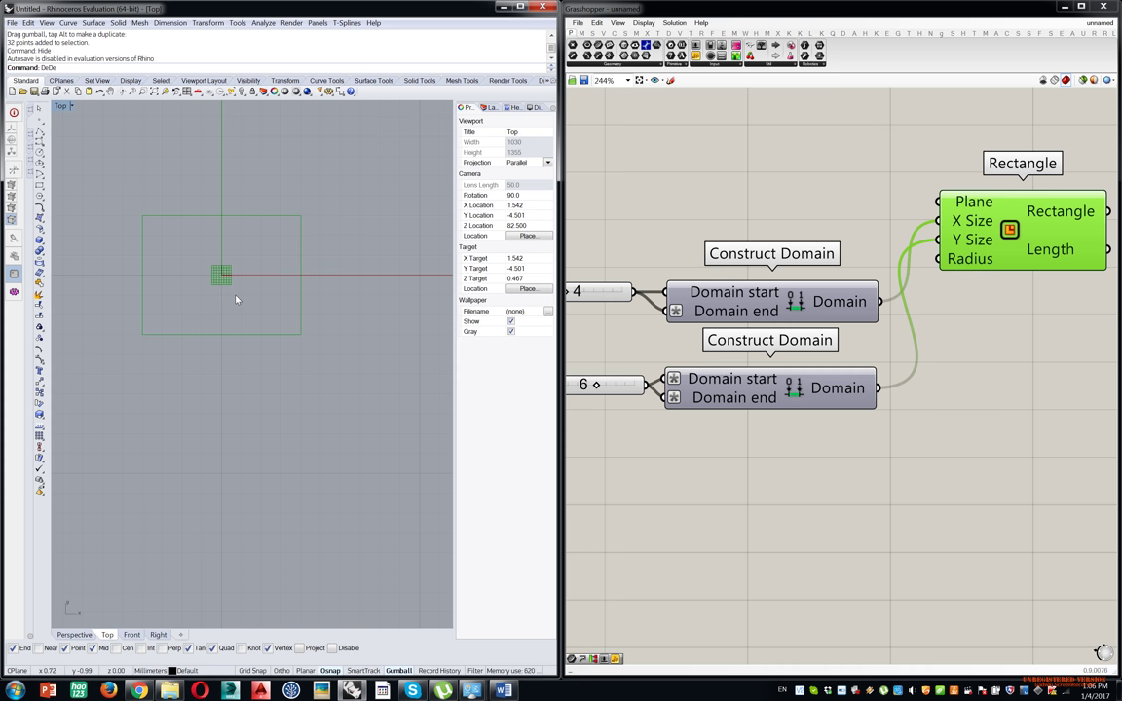
pyautogui.moveTo(1009, 252); pyautogui.dragTo(1010, 330)
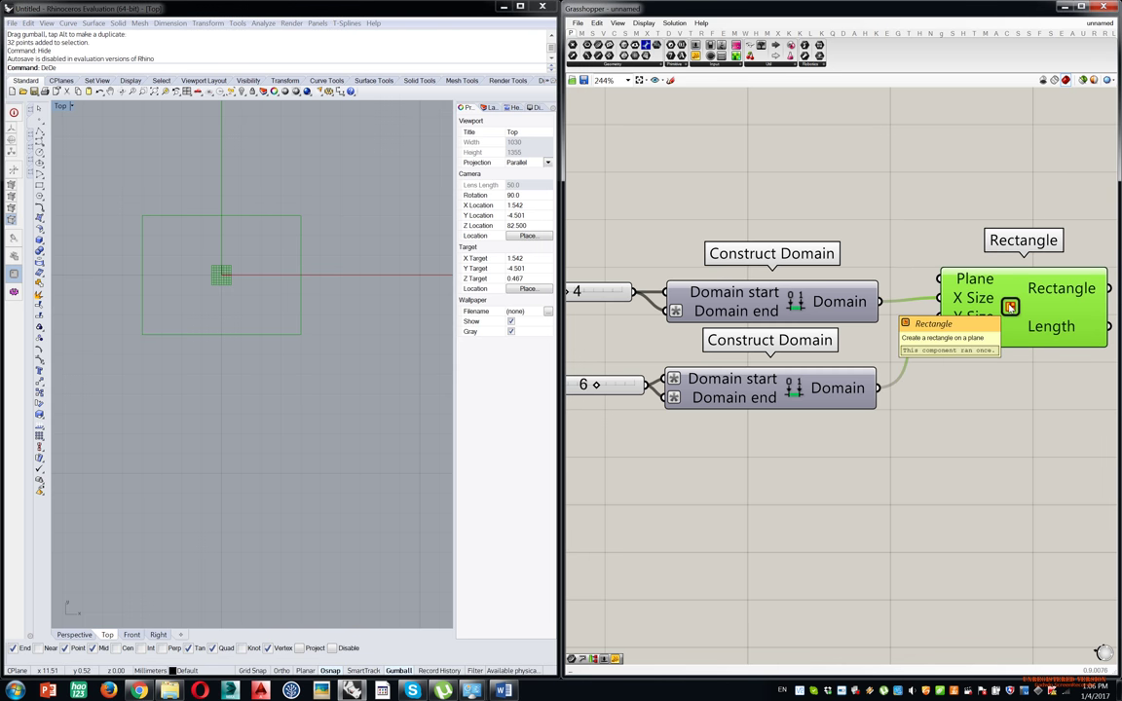
pyautogui.click(970, 689)
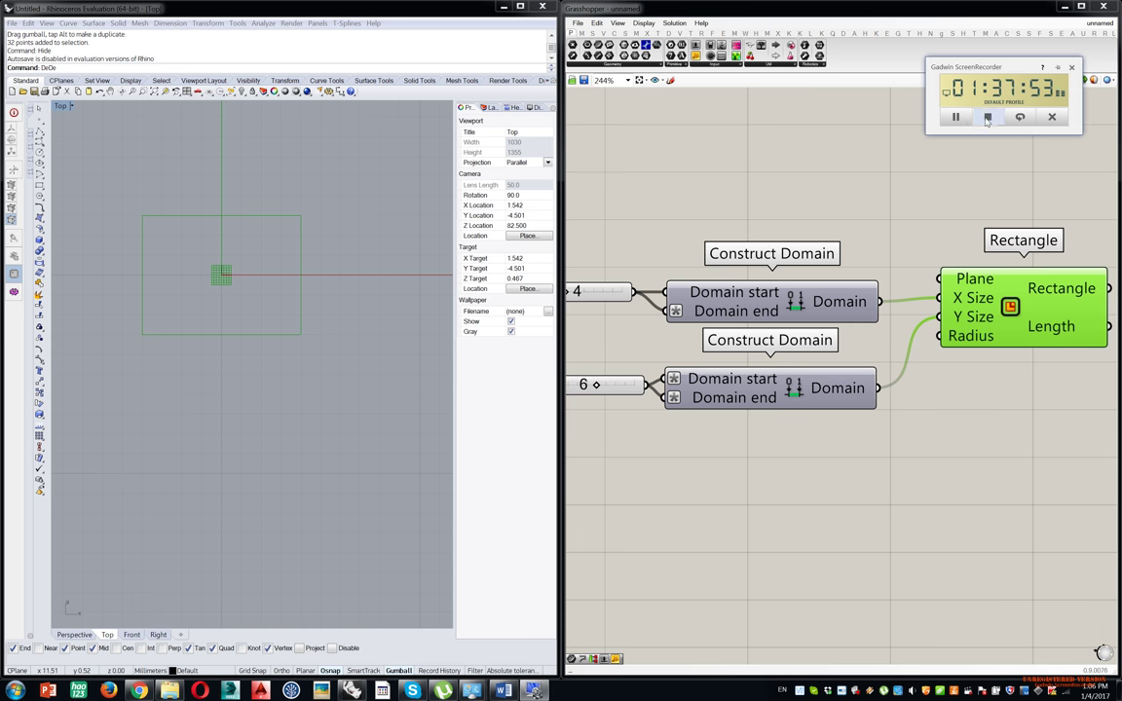